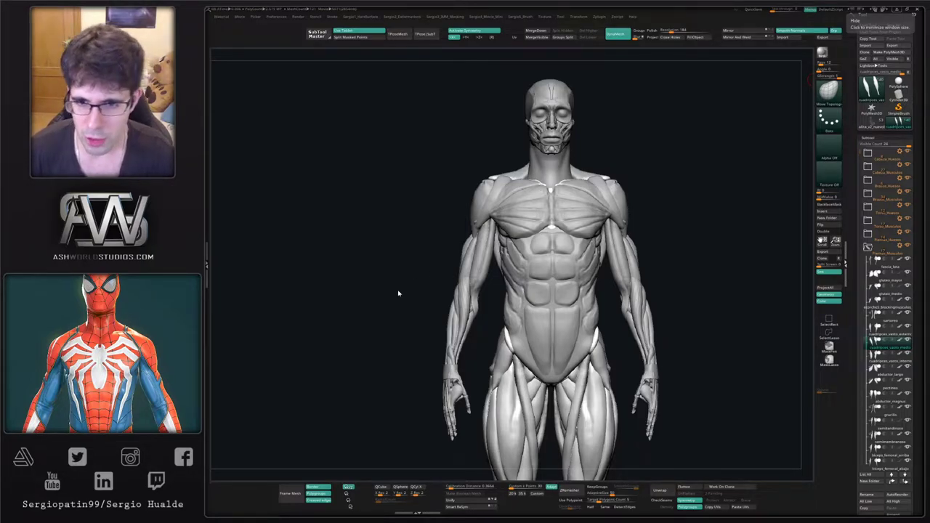
Examine the muscle figure's torso, arms and upper legs from front and three-quarter views.
drag(398, 293, 508, 292)
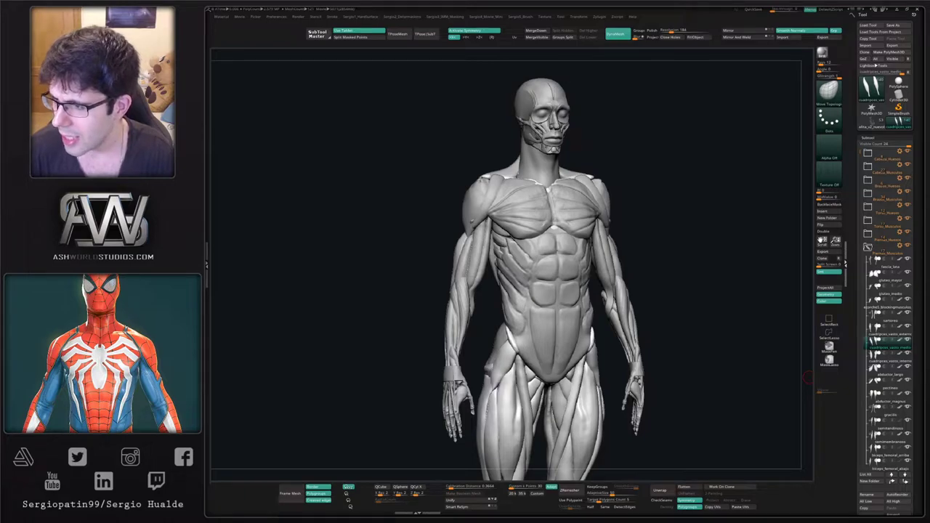
mouse_move(638, 289)
mouse_down()
mouse_move(619, 293)
mouse_move(552, 273)
mouse_up()
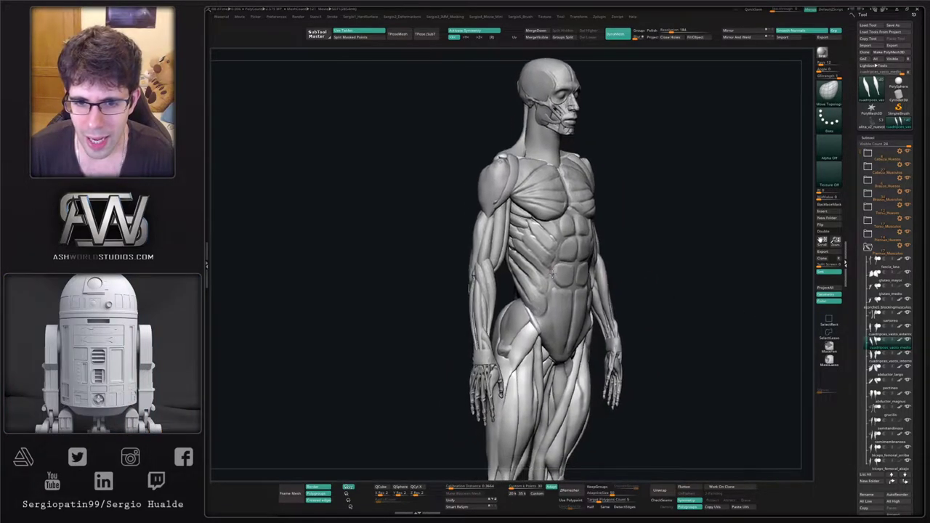
ctrl+right_drag(553, 275, 549, 185)
alt+right_drag(542, 411, 534, 337)
alt+right_drag(533, 212, 529, 288)
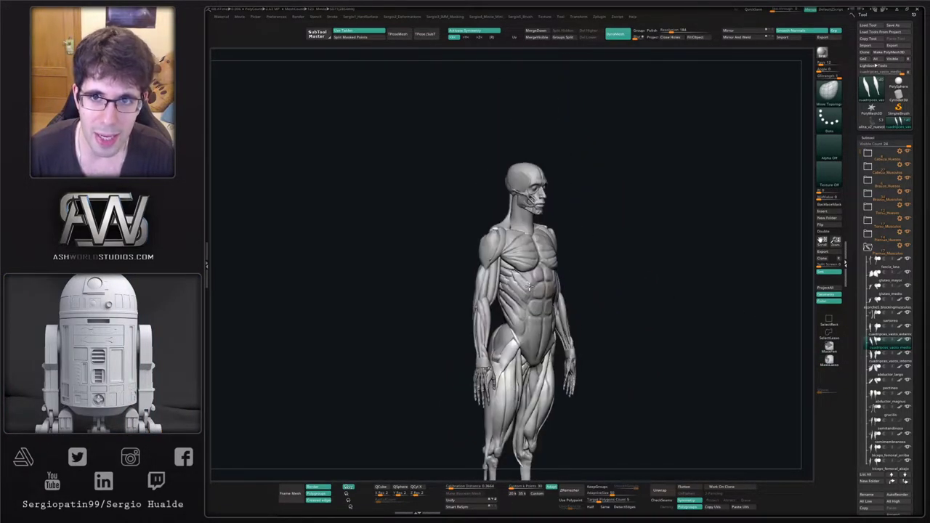
shift+right_drag(540, 256, 571, 279)
alt+right_drag(576, 229, 570, 304)
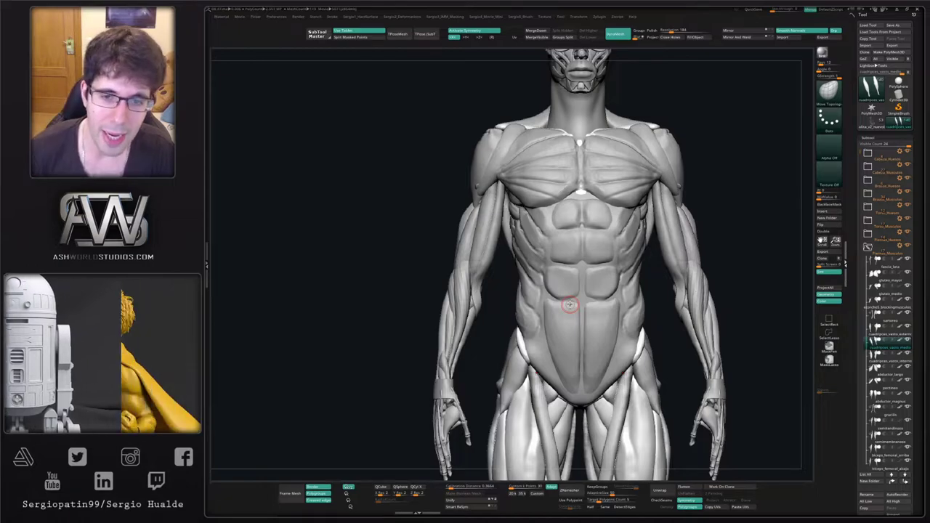
right_drag(570, 306, 557, 312)
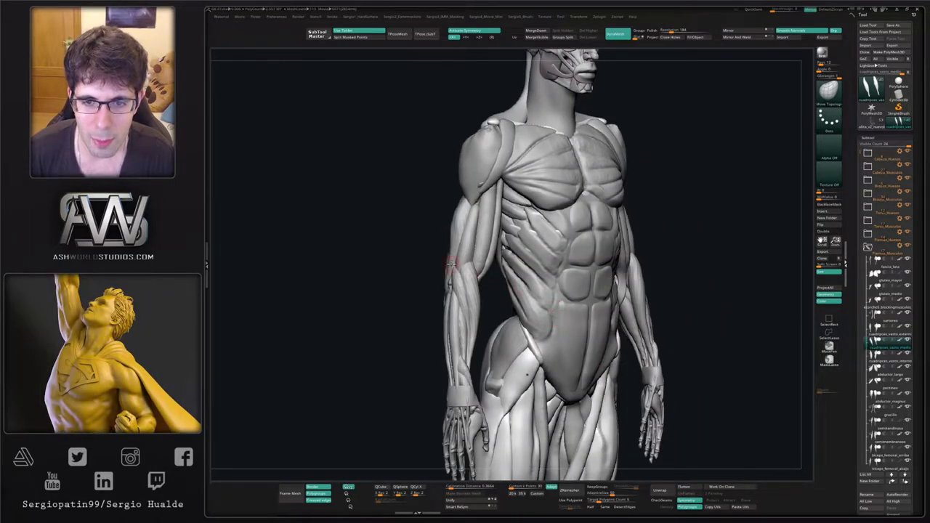
mouse_move(556, 354)
ctrl+right_down()
mouse_move(546, 327)
mouse_move(563, 338)
ctrl+right_up()
alt+right_drag(545, 245, 536, 263)
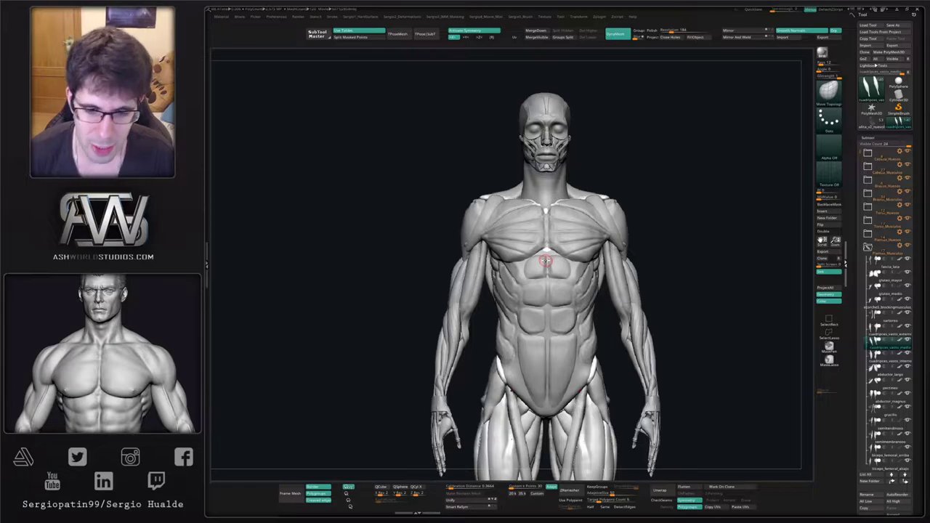
Examine the whole muscle figure from head to feet, checking the legs and overall proportions.
mouse_move(602, 317)
right_down()
mouse_move(579, 349)
mouse_move(590, 400)
mouse_move(570, 317)
mouse_move(593, 290)
right_up()
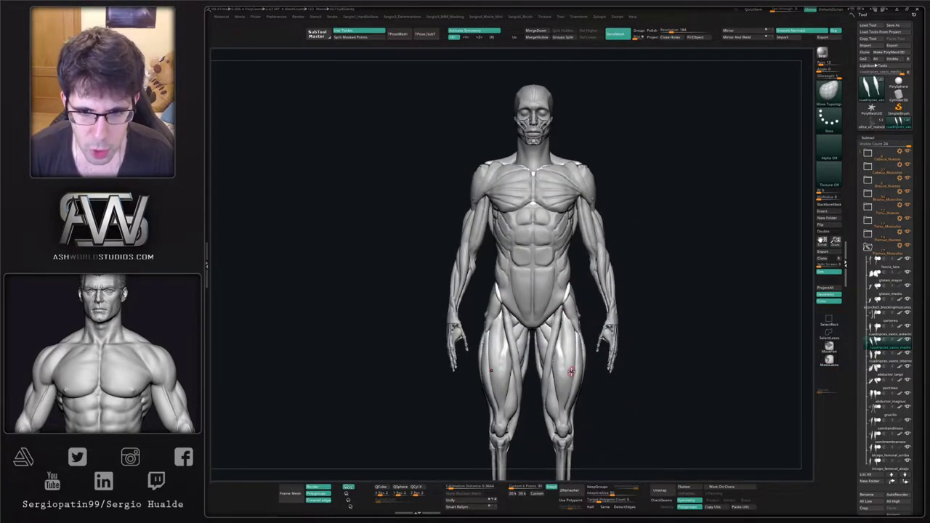
right_drag(572, 373, 570, 354)
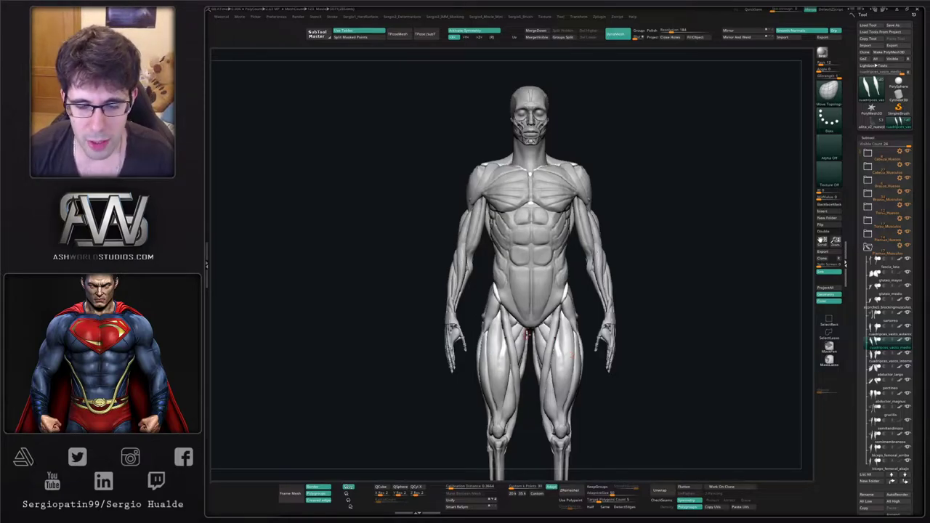
right_drag(529, 337, 543, 336)
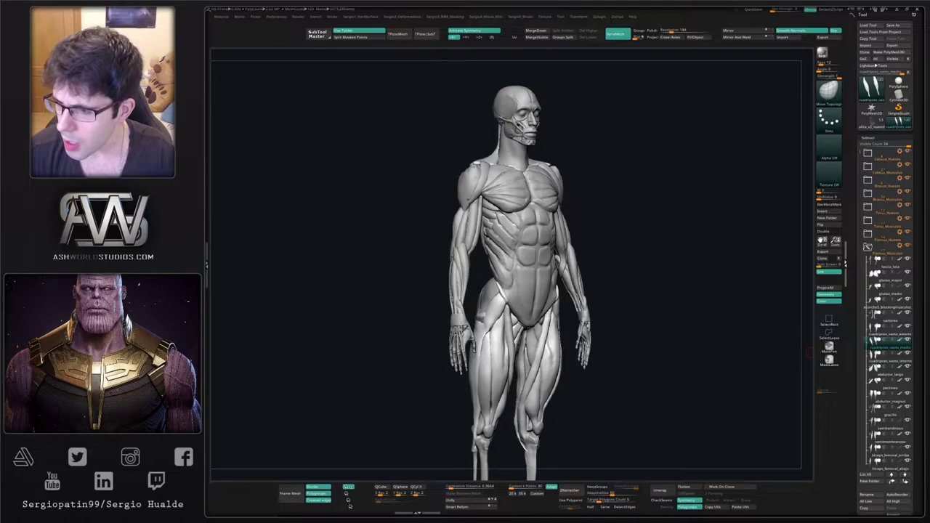
right_drag(495, 306, 452, 306)
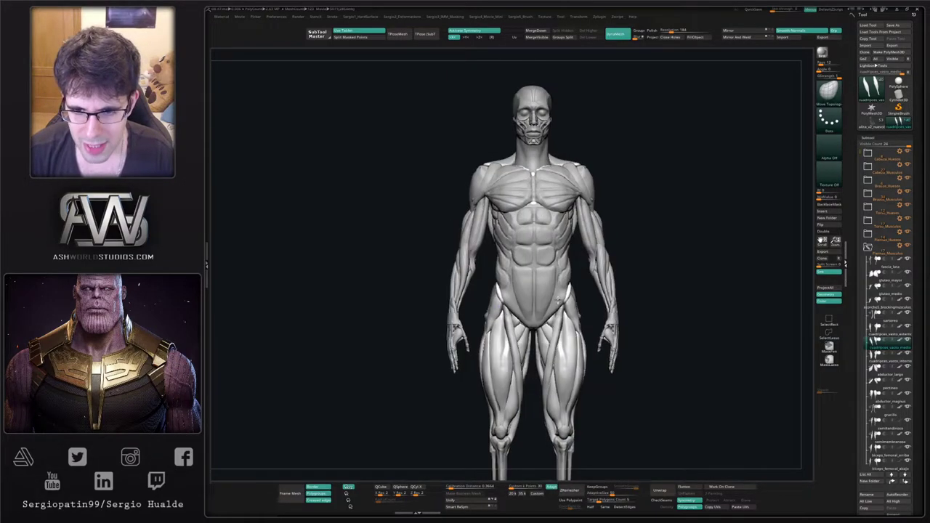
alt+right_drag(553, 341, 520, 307)
ctrl+right_drag(520, 306, 553, 300)
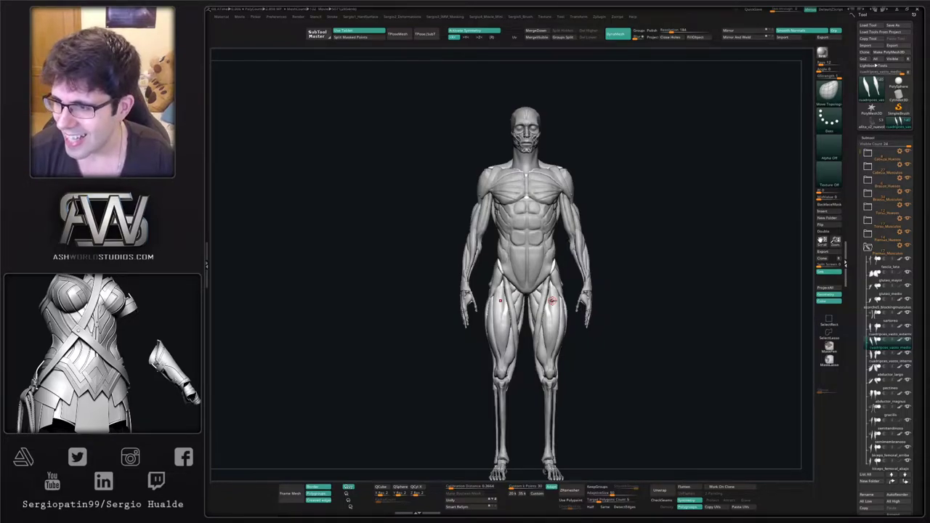
mouse_move(535, 285)
alt+right_down()
mouse_move(540, 216)
mouse_move(542, 273)
mouse_move(552, 274)
mouse_move(532, 267)
alt+right_up()
alt+right_drag(534, 220, 539, 264)
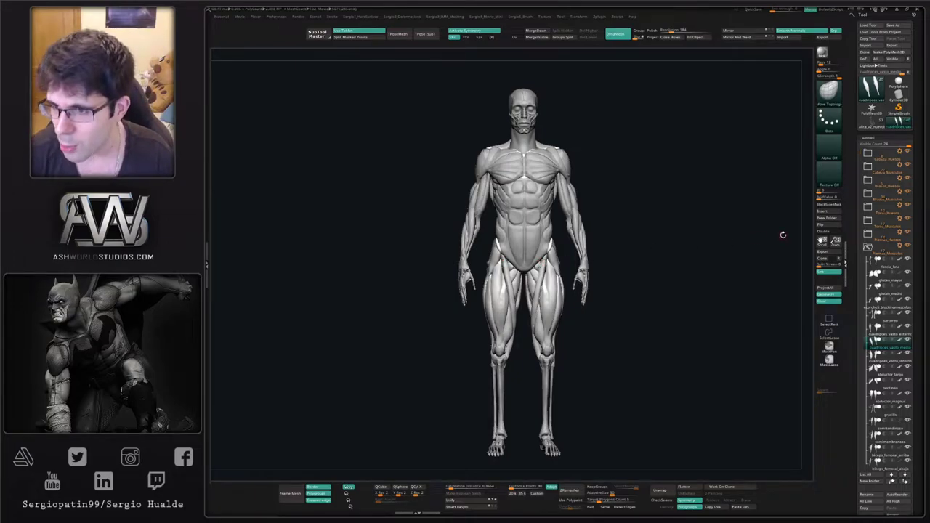
Collapse the Piernas_Musculos folder and hide the Cabeza_Musculos, Brazos_Musculos, Torso_Musculos and Piernas_Musculos folders.
click(868, 248)
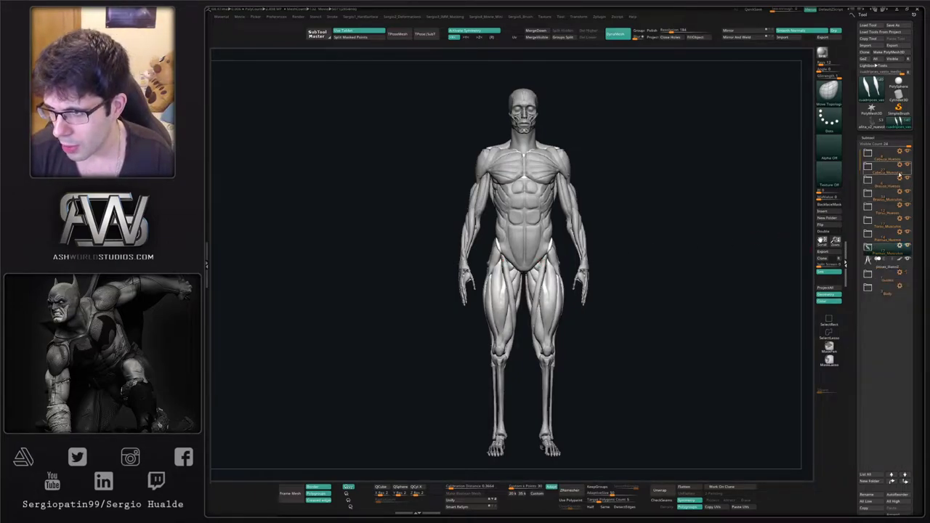
click(907, 167)
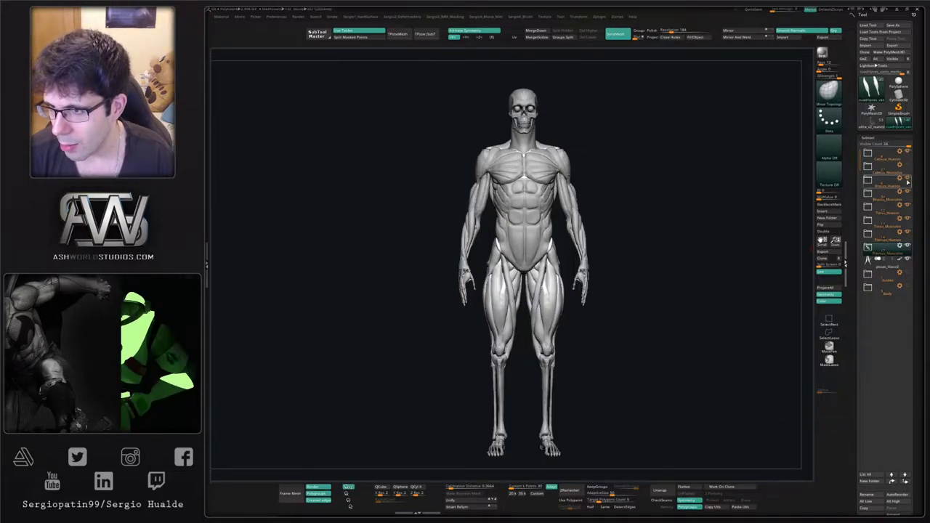
click(908, 193)
click(908, 219)
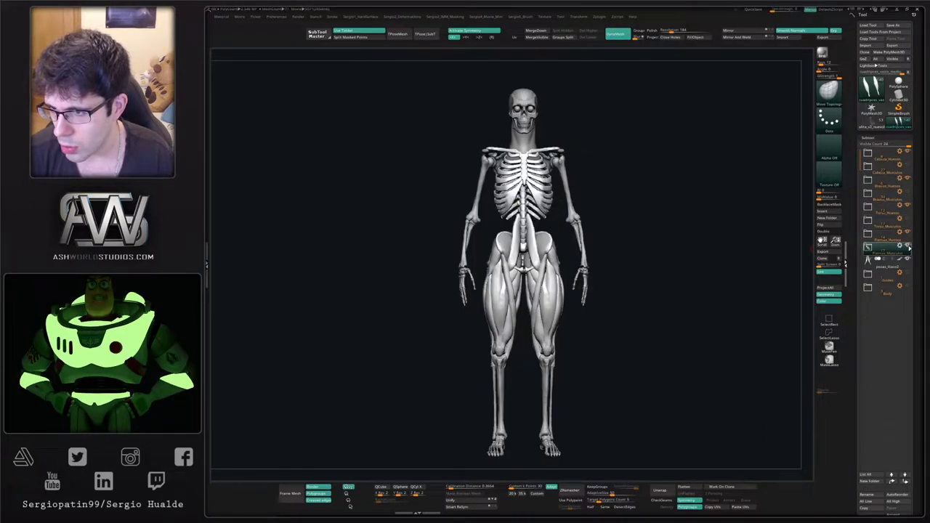
click(908, 246)
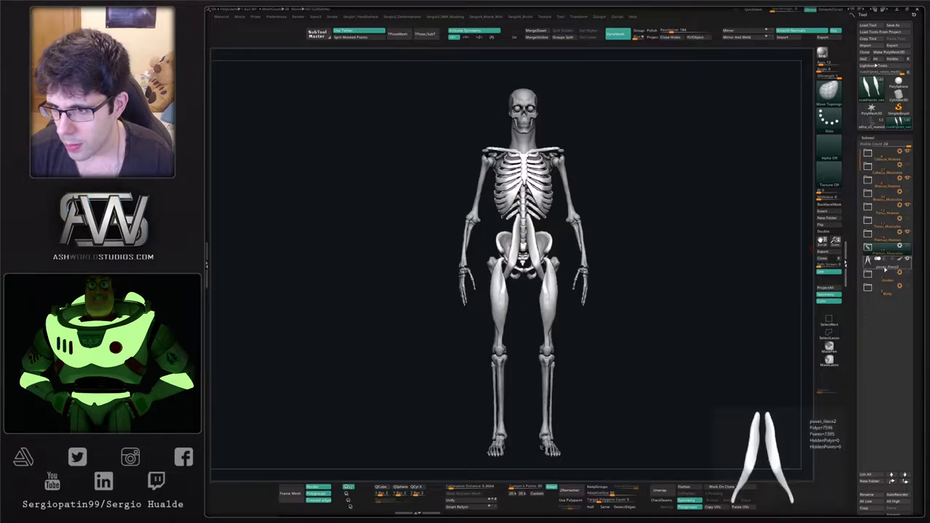
Move the psoas_iliaco2 subtool into the Piernas_Musculos folder, collapse that folder and select Piernas_Huesos.
click(867, 247)
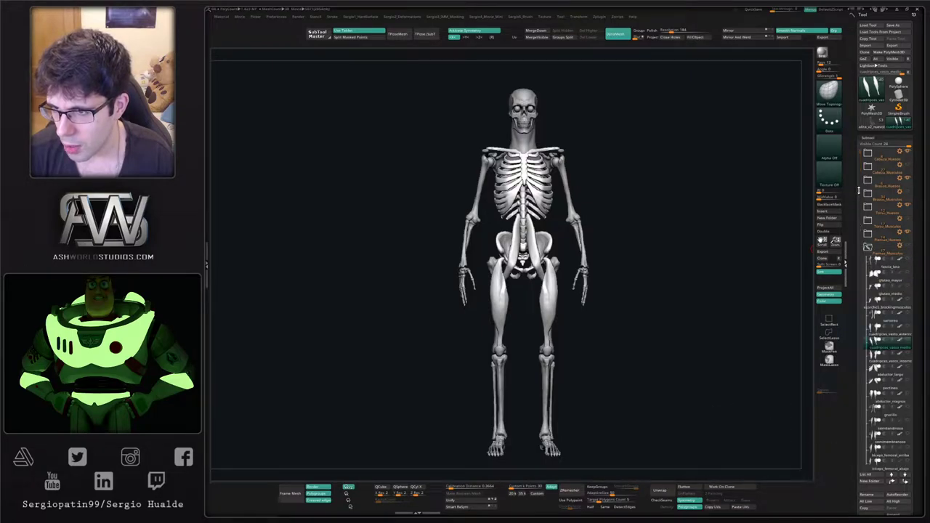
scroll(862, 235, down, 3)
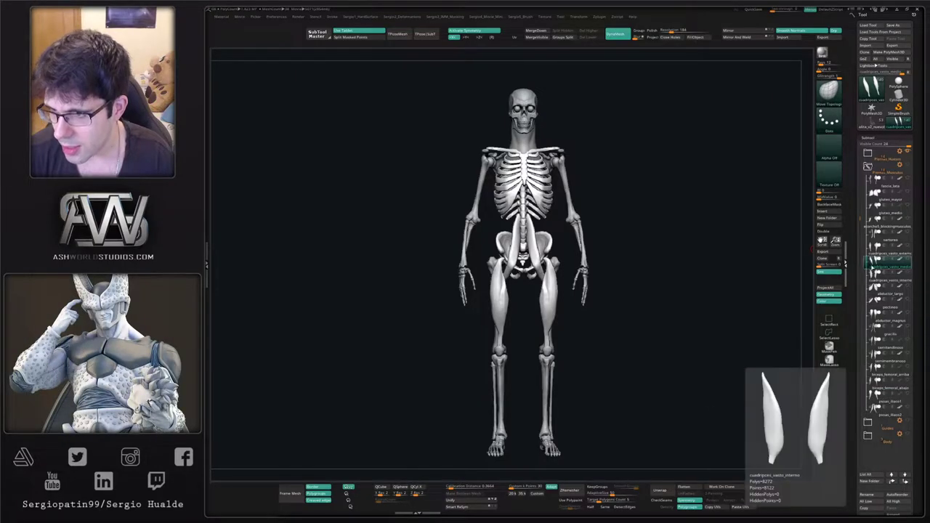
click(867, 167)
drag(861, 178, 861, 142)
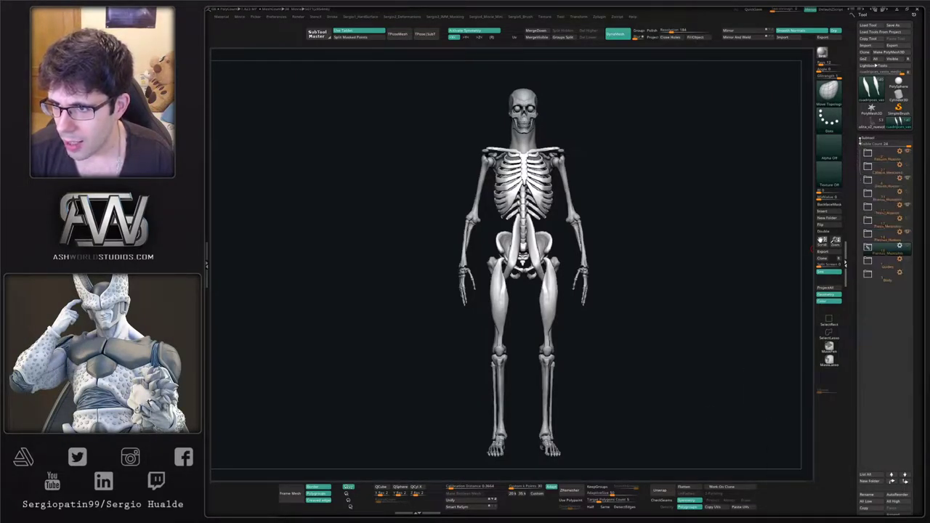
click(883, 235)
alt+right_drag(568, 242, 574, 269)
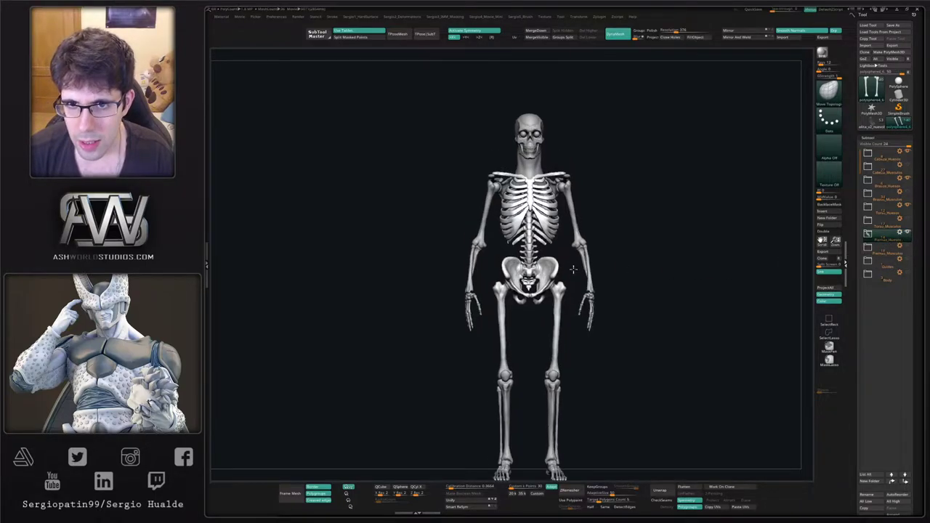
mouse_move(541, 169)
ctrl+right_down()
mouse_move(536, 191)
mouse_move(526, 174)
mouse_move(523, 206)
mouse_move(604, 211)
ctrl+right_up()
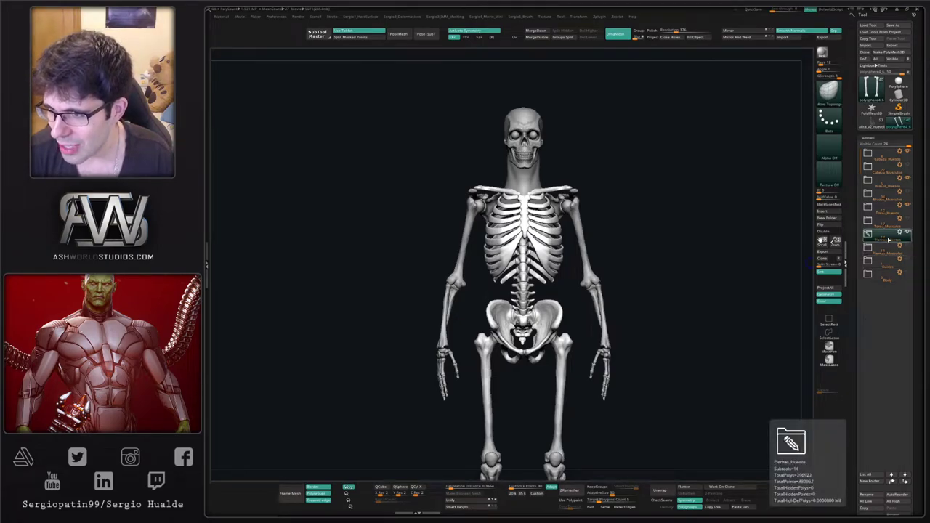
Expand the two head folders and move pm3d_cylinder3d2_2 from Cabeza_Huesos to the end of Cabeza_Musculos, below masetero.
mouse_move(902, 174)
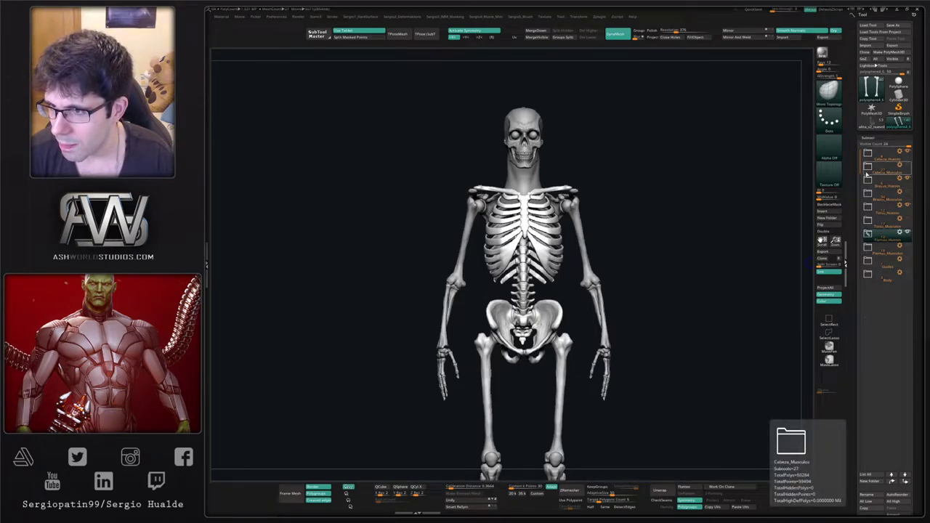
click(868, 167)
click(868, 167)
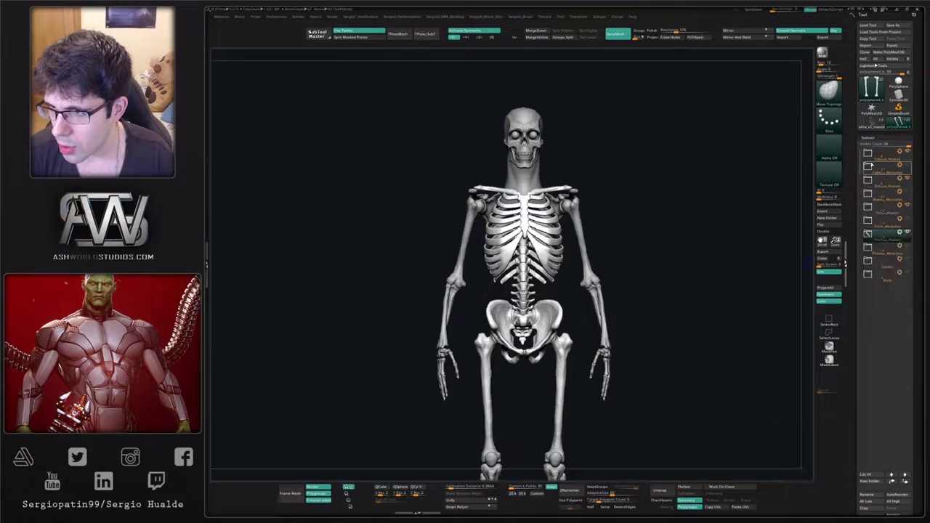
click(868, 154)
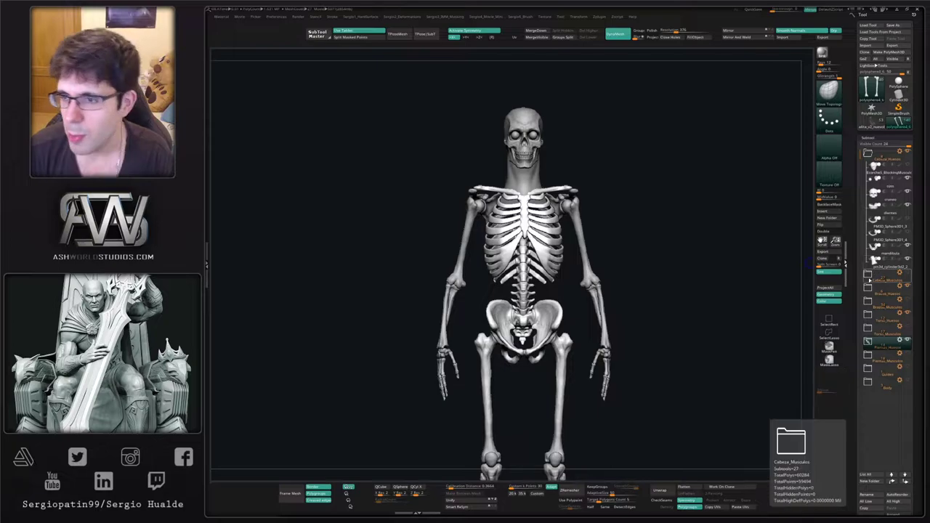
click(869, 275)
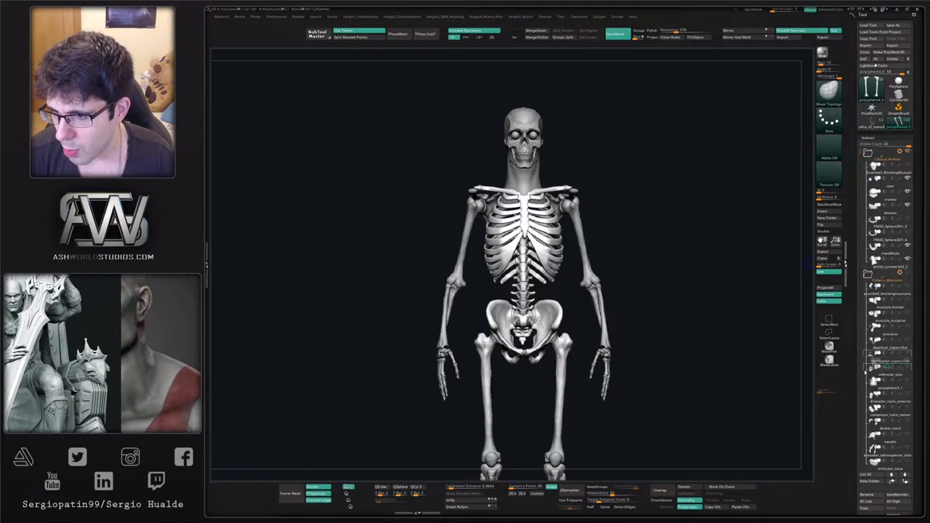
drag(865, 373, 883, 477)
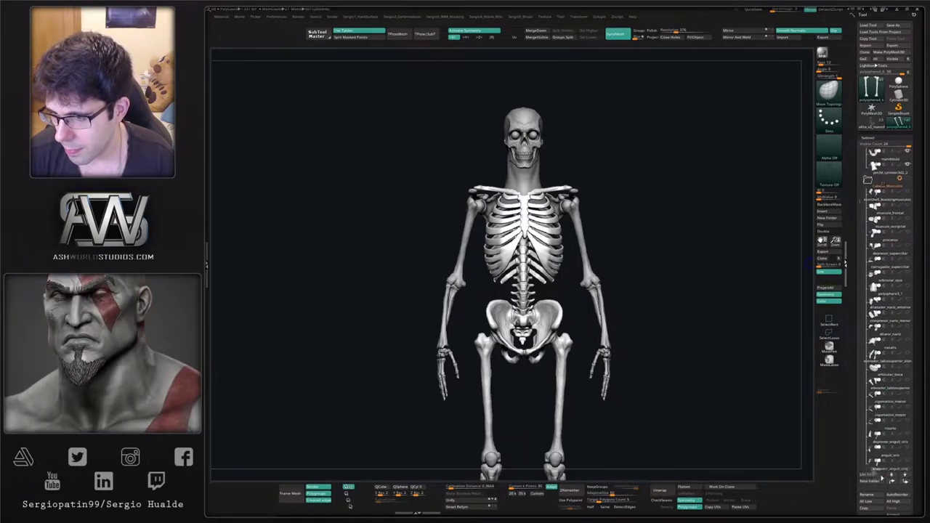
scroll(882, 476, down, 5)
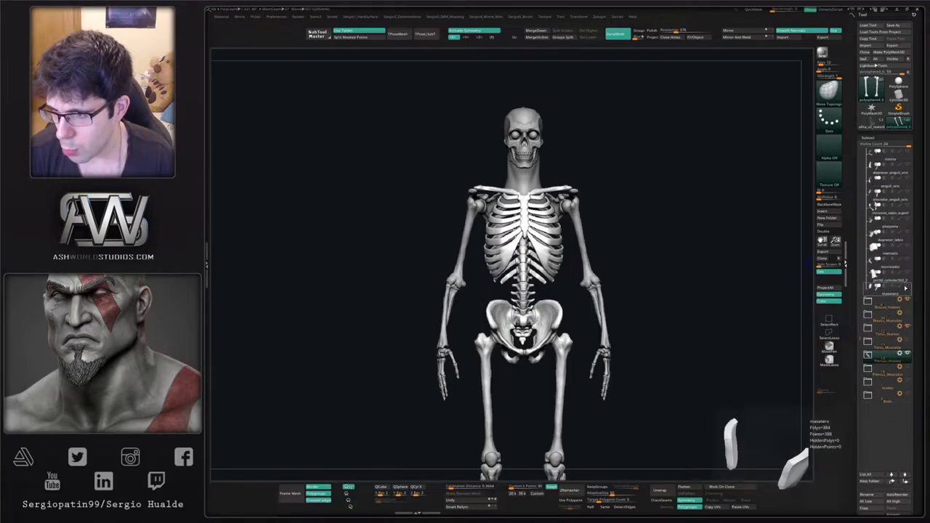
drag(892, 291, 894, 277)
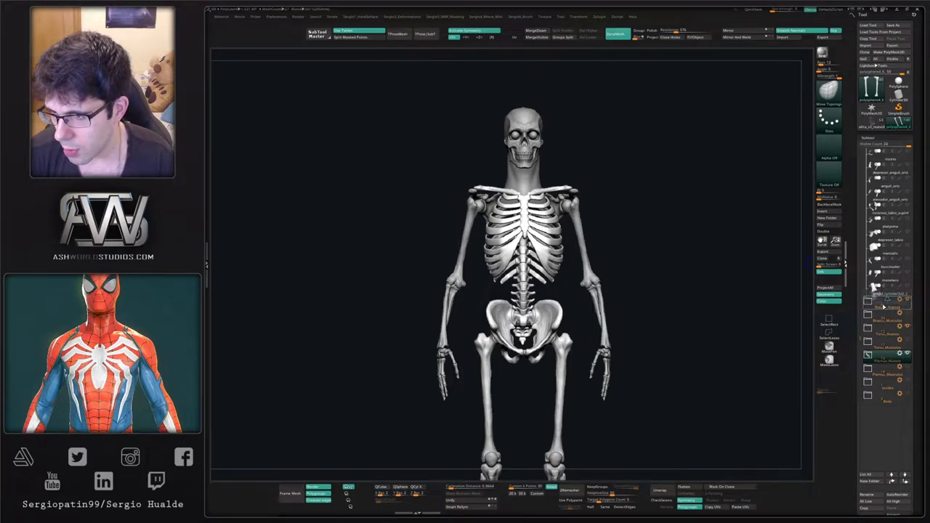
mouse_move(884, 307)
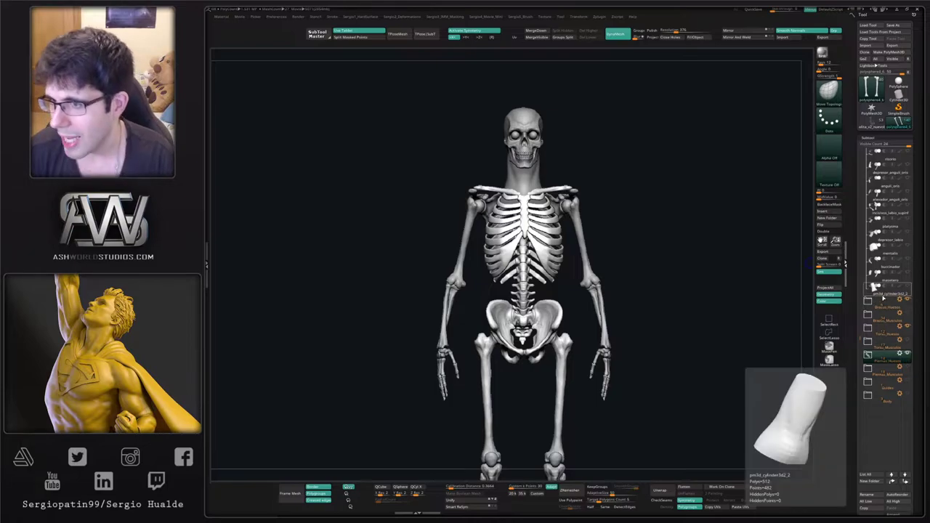
Move pm3d_cylinder3d2_2 out of Cabeza_Musculos to the end of the subtool list and collapse both head folders.
drag(859, 159, 860, 149)
click(868, 153)
scroll(887, 306, down, 10)
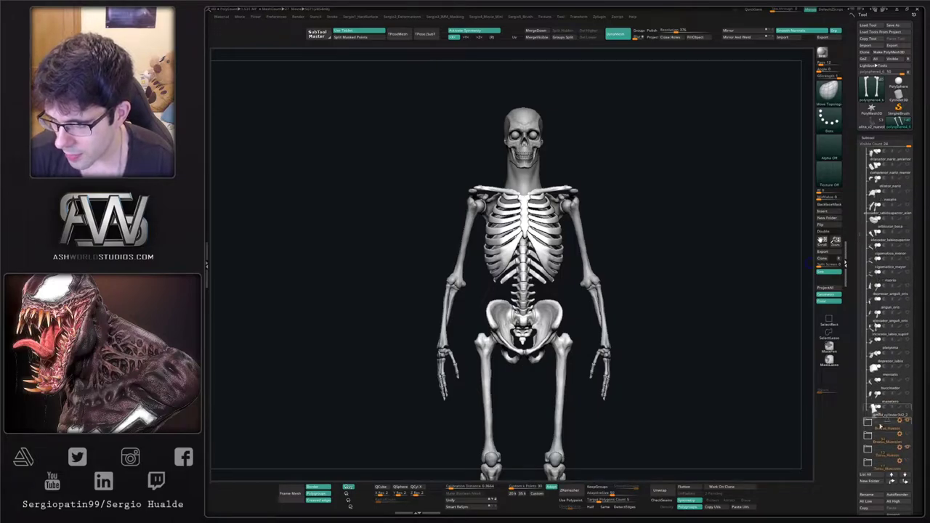
mouse_move(881, 416)
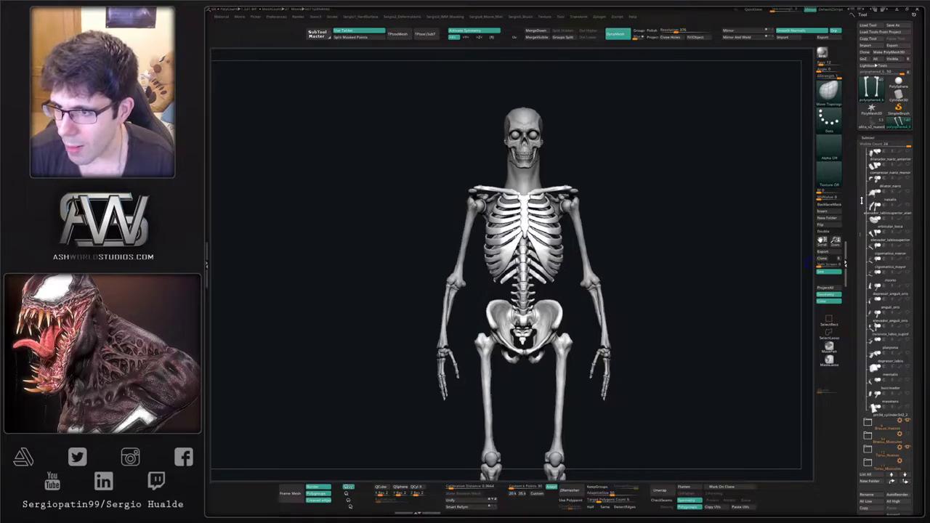
scroll(885, 408, down, 5)
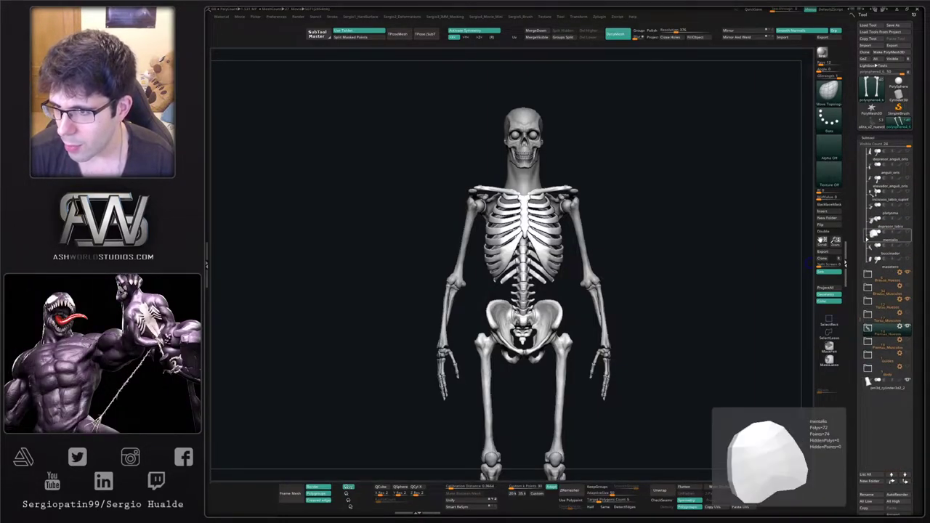
drag(860, 230, 860, 223)
scroll(860, 223, down, 5)
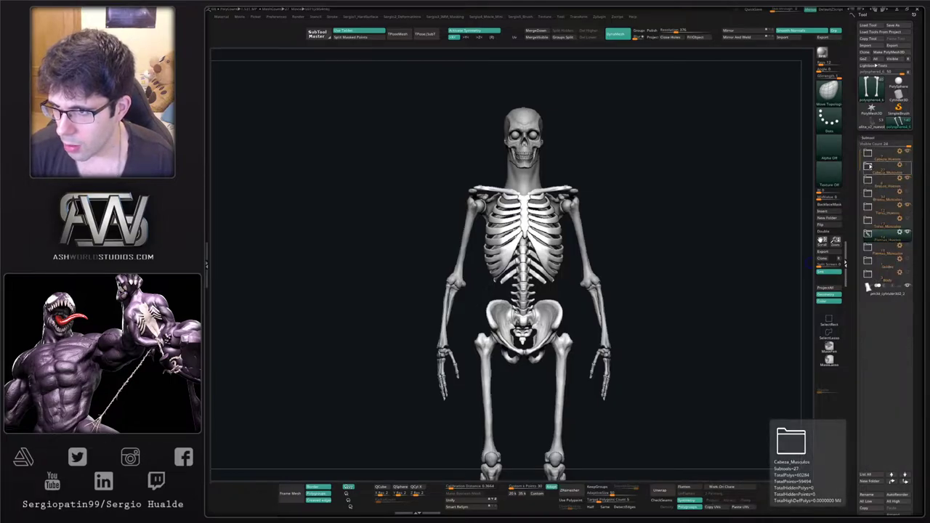
Hide the pm3d_cylinder3d2_2 neck piece, select Piernas_Huesos and switch to the Move gizmo.
click(883, 290)
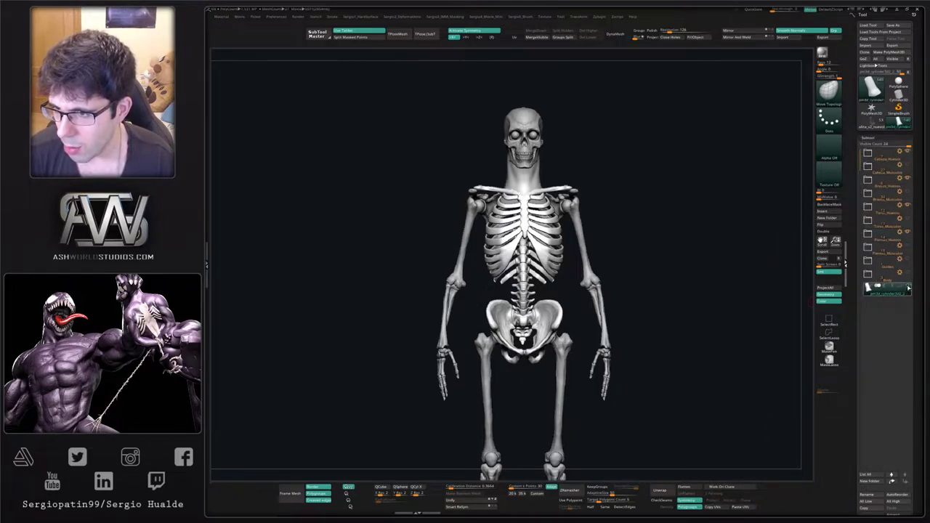
click(881, 242)
mouse_move(564, 325)
alt+right_down()
mouse_move(565, 272)
mouse_move(576, 255)
alt+right_up()
mouse_move(577, 255)
right_down()
mouse_move(546, 261)
mouse_move(560, 261)
right_up()
alt+right_drag(545, 195, 549, 282)
key(w)
right_drag(552, 198, 551, 230)
ctrl+right_drag(550, 139, 555, 222)
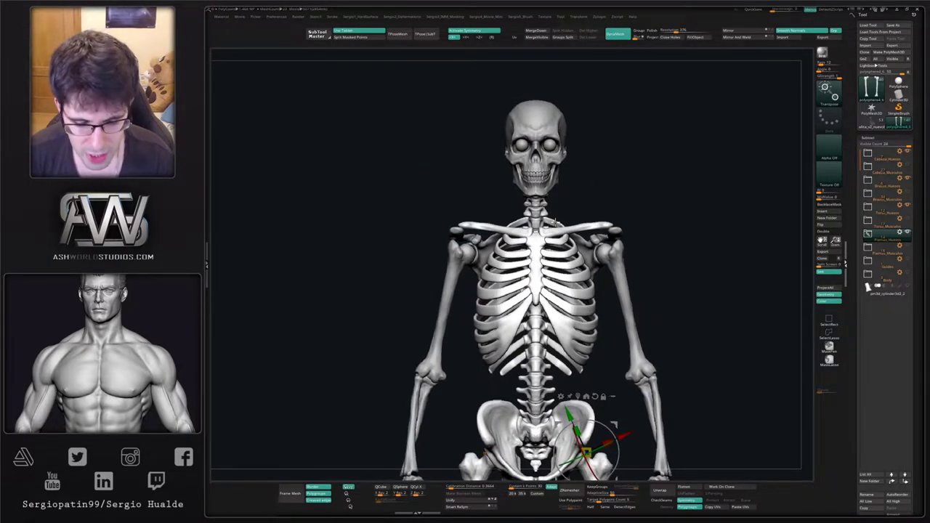
Draw a Transpose line from the top of the skull to the chin and set its Calibration Distance to 1.
key(y)
drag(542, 98, 538, 189)
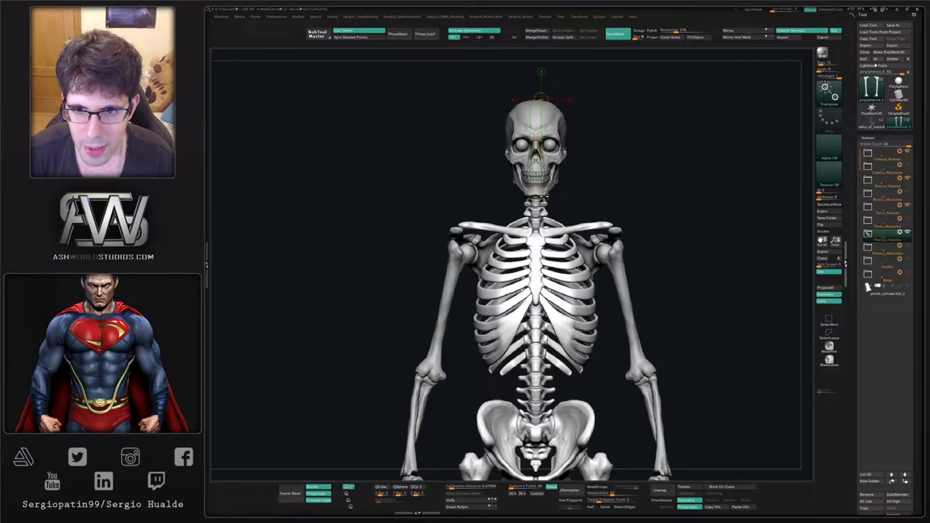
click(466, 485)
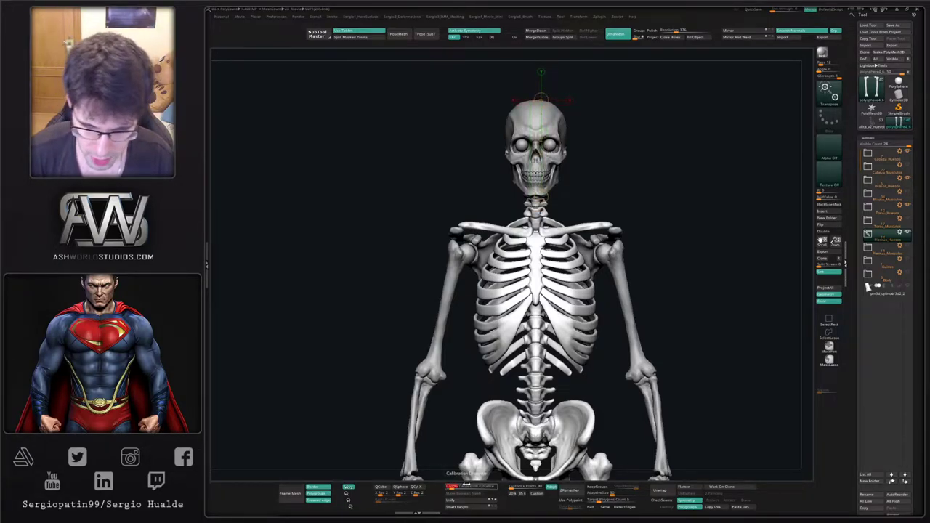
text(1)
Extend the Transpose line from the top of the skull down to the feet to measure the skeleton's height in heads.
alt+right_drag(641, 294, 582, 193)
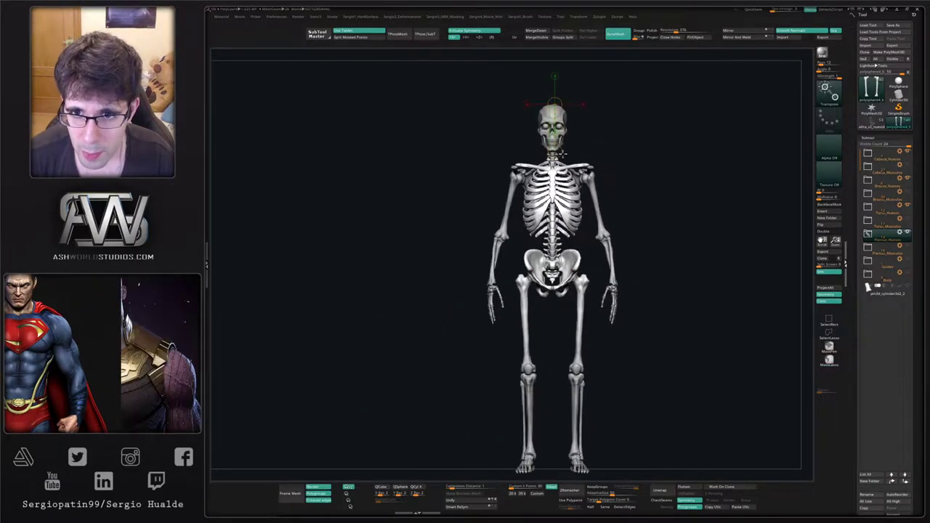
drag(555, 153, 552, 482)
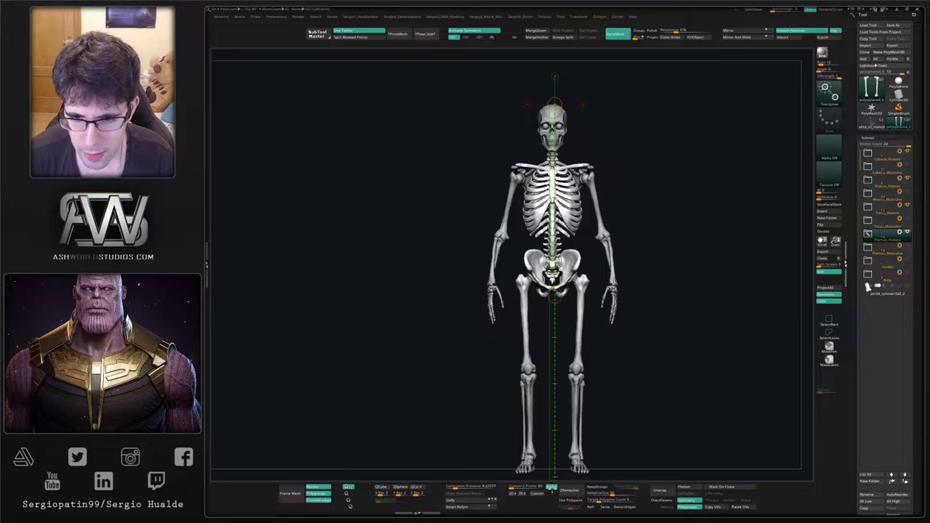
ctrl+right_drag(568, 181, 562, 189)
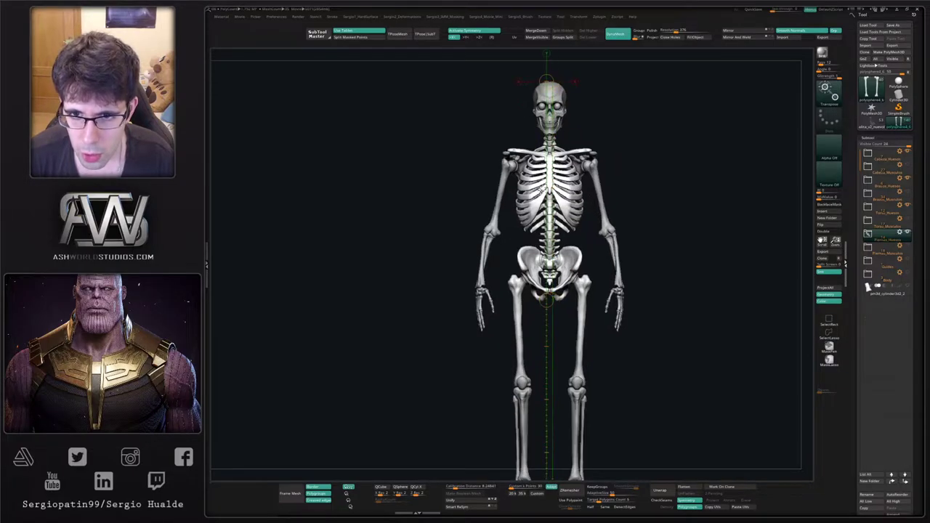
alt+right_drag(591, 266, 586, 246)
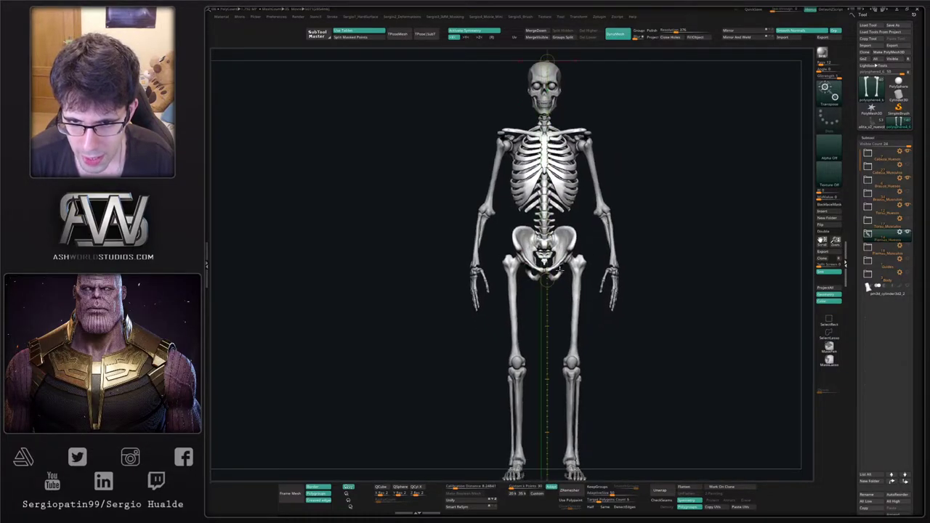
mouse_move(542, 281)
mouse_down()
mouse_move(532, 336)
mouse_move(550, 279)
mouse_up()
alt+drag(623, 330, 599, 218)
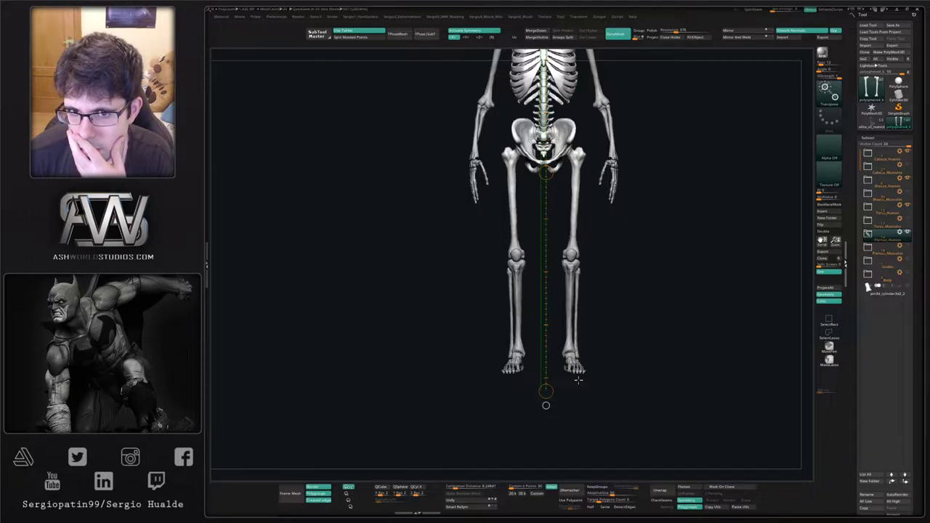
alt+drag(625, 298, 634, 374)
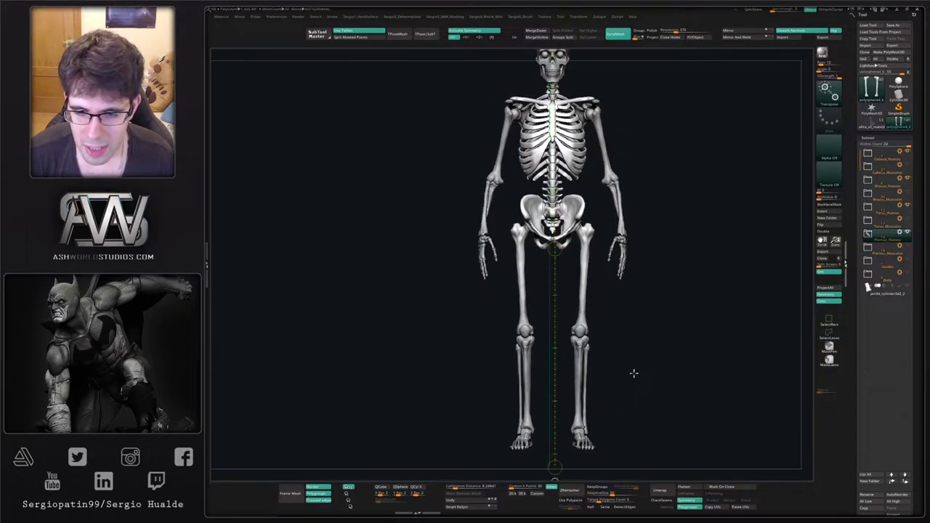
Show the Cabeza_Musculos folder so the head muscles cover the skull.
click(908, 165)
alt+drag(663, 196, 619, 214)
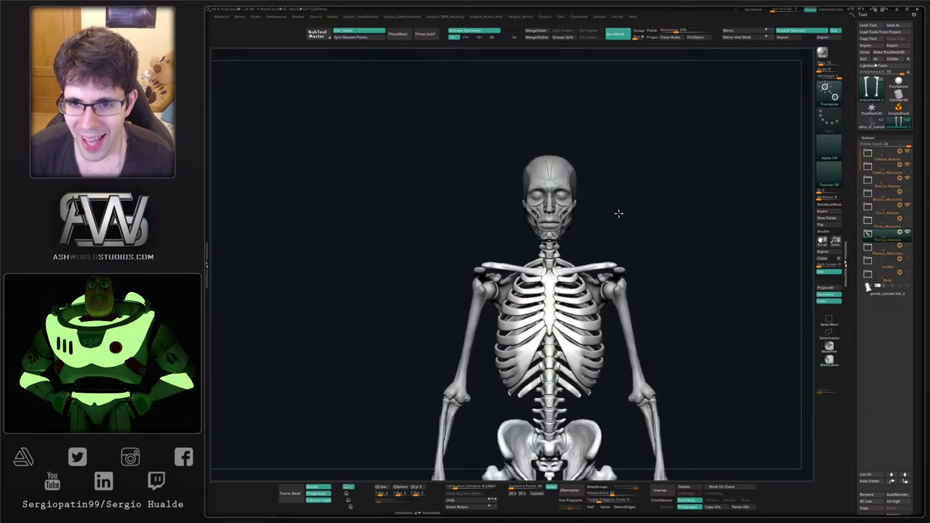
click(908, 167)
click(909, 166)
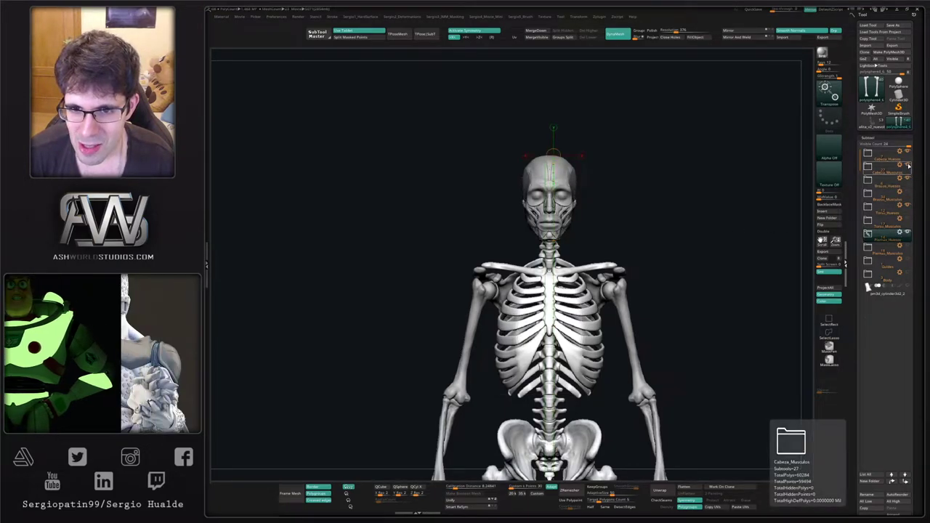
Show the Brazos_Musculos folder over the skeleton, inspect the arms, and hide the folder again.
click(908, 193)
ctrl+right_drag(748, 291, 747, 266)
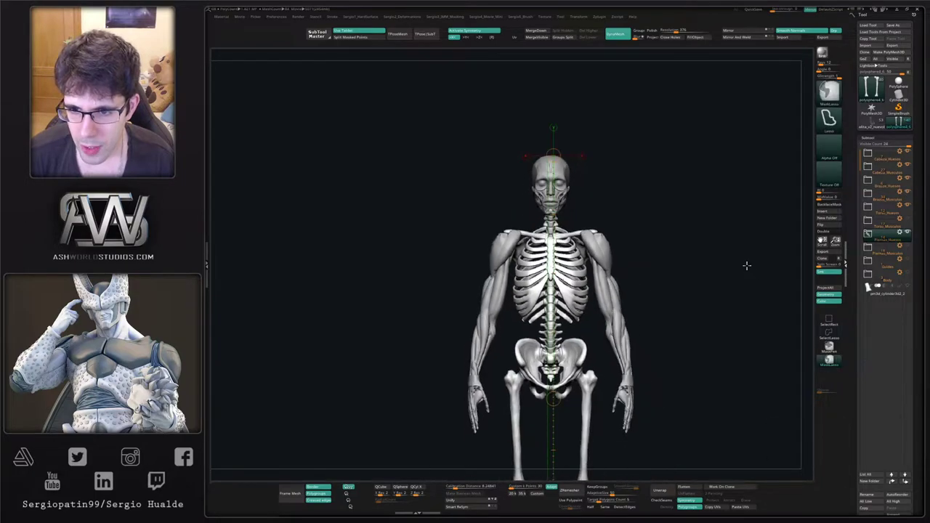
alt+right_drag(706, 303, 700, 284)
alt+right_drag(700, 284, 696, 199)
ctrl+right_drag(696, 199, 702, 176)
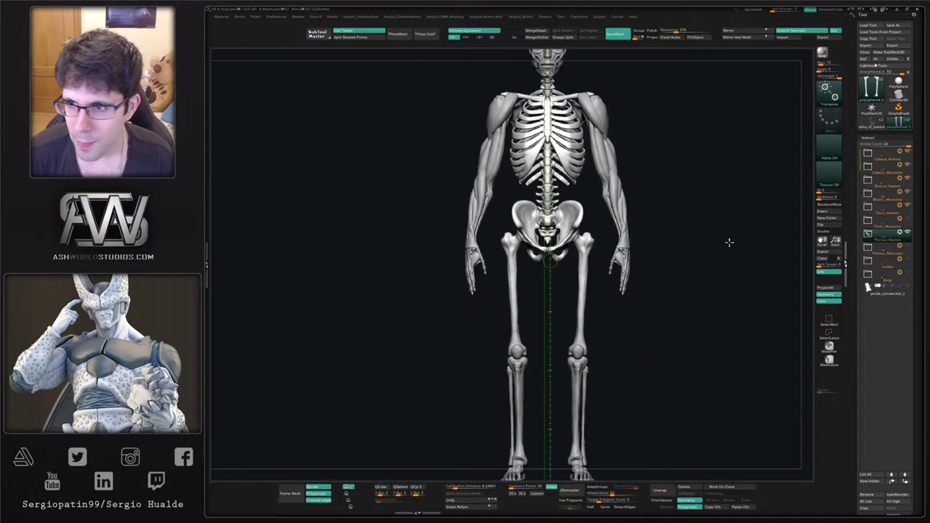
click(907, 193)
click(907, 194)
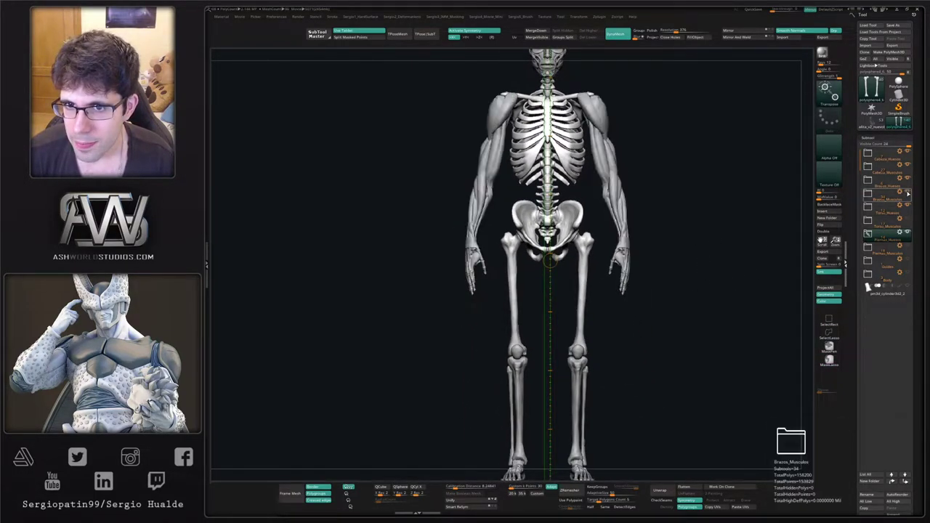
click(907, 194)
Show the Torso_Musculos, Piernas_Musculos and Brazos_Musculos folders to complete the muscle figure.
click(907, 230)
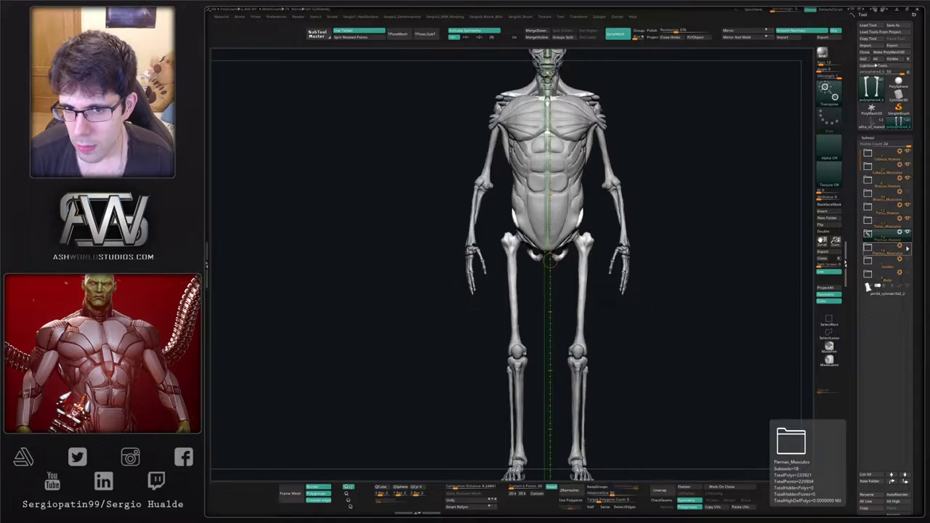
click(908, 248)
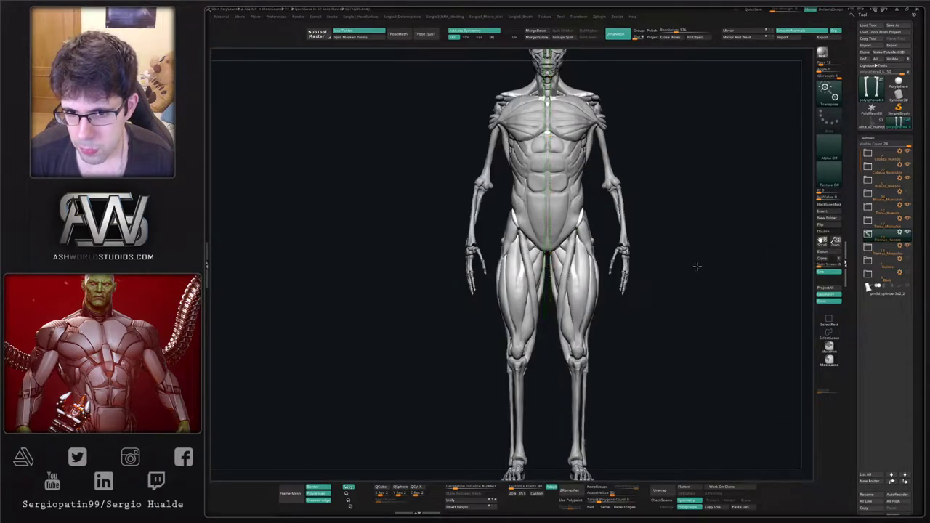
alt+drag(697, 266, 698, 248)
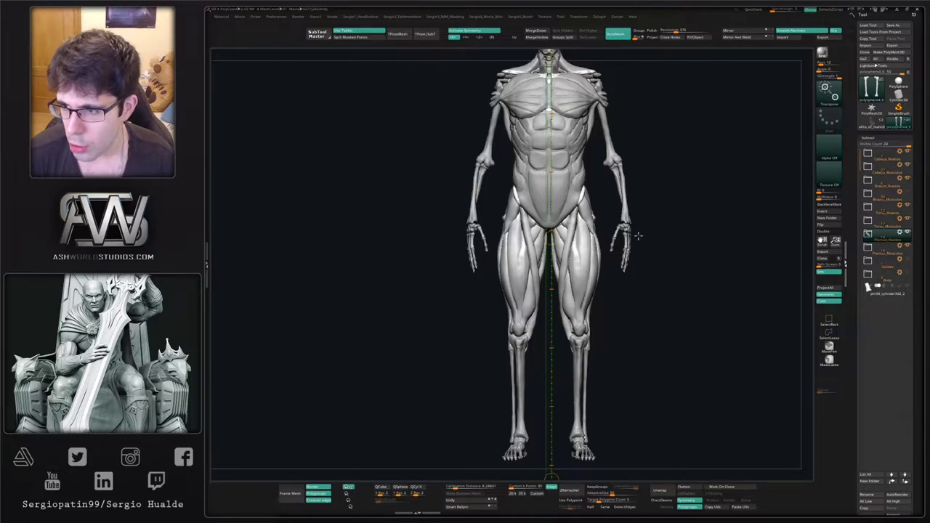
mouse_move(635, 223)
alt+mouse_down()
mouse_move(642, 255)
mouse_move(640, 237)
alt+mouse_up()
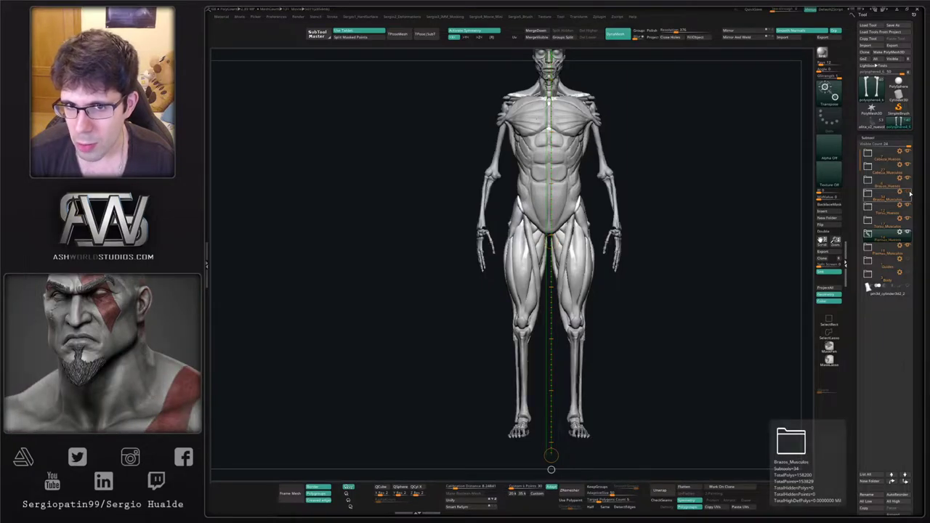
mouse_move(588, 210)
mouse_down()
mouse_move(615, 216)
mouse_move(586, 218)
mouse_up()
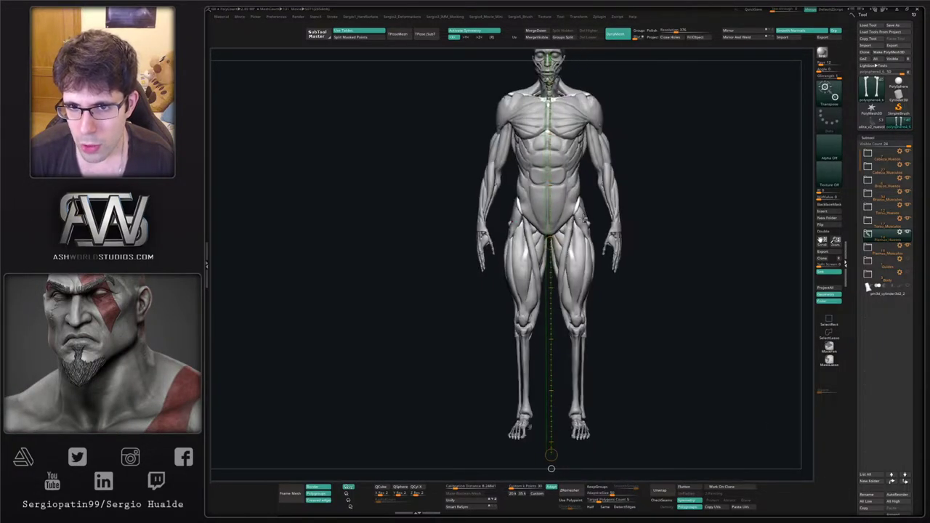
Examine the full muscle figure's proportions from the front against the Transpose line, and return to Draw mode.
key(q)
alt+right_drag(573, 200, 570, 259)
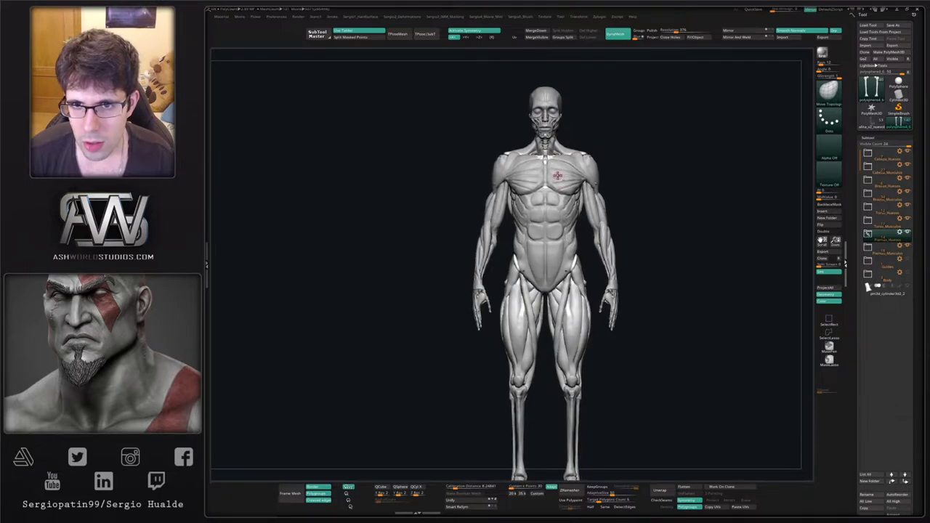
key(w)
ctrl+right_drag(565, 112, 570, 155)
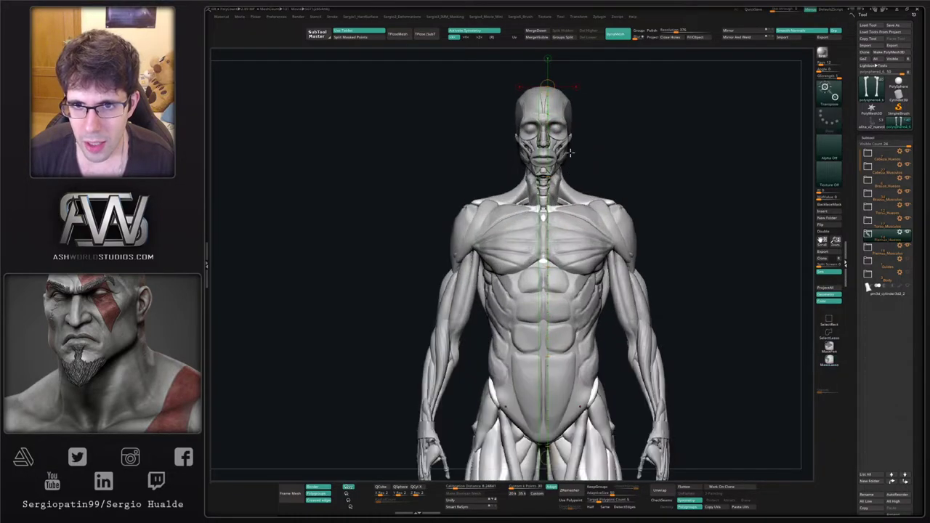
mouse_move(604, 200)
ctrl+right_down()
mouse_move(635, 252)
mouse_move(610, 118)
mouse_move(609, 203)
ctrl+right_up()
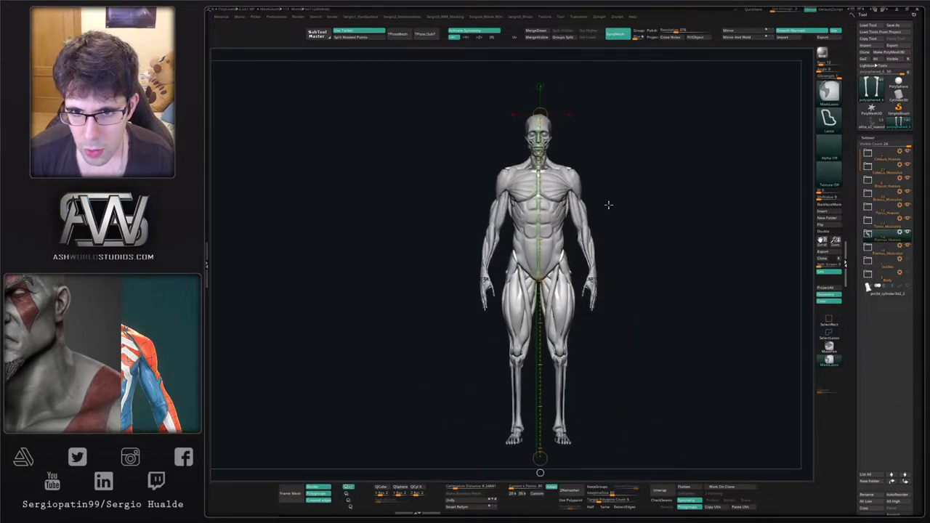
alt+right_drag(609, 237, 611, 187)
right_drag(615, 227, 676, 232)
key(q)
drag(594, 233, 602, 284)
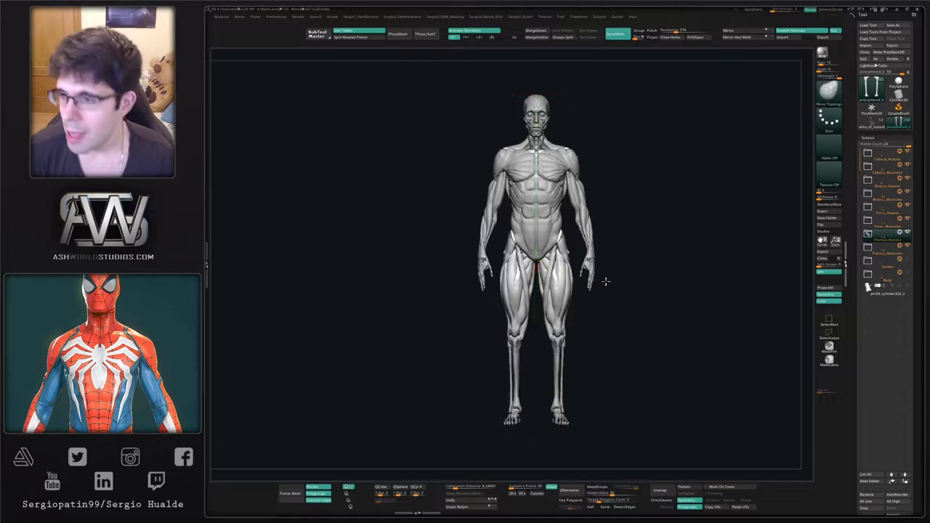
mouse_move(618, 241)
alt+right_down()
mouse_move(615, 270)
mouse_move(627, 274)
alt+right_up()
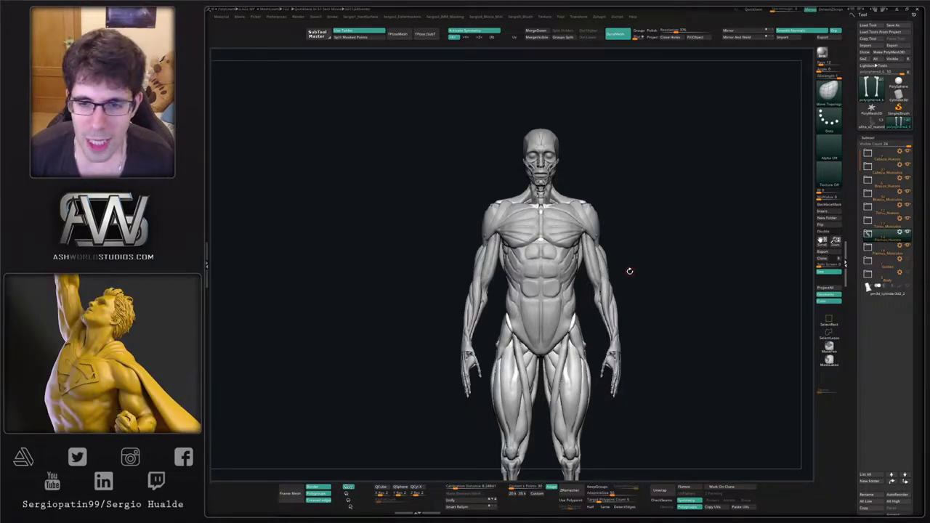
Examine the back, gluteal and rear thigh muscles from behind, and return to the front view.
drag(629, 271, 528, 271)
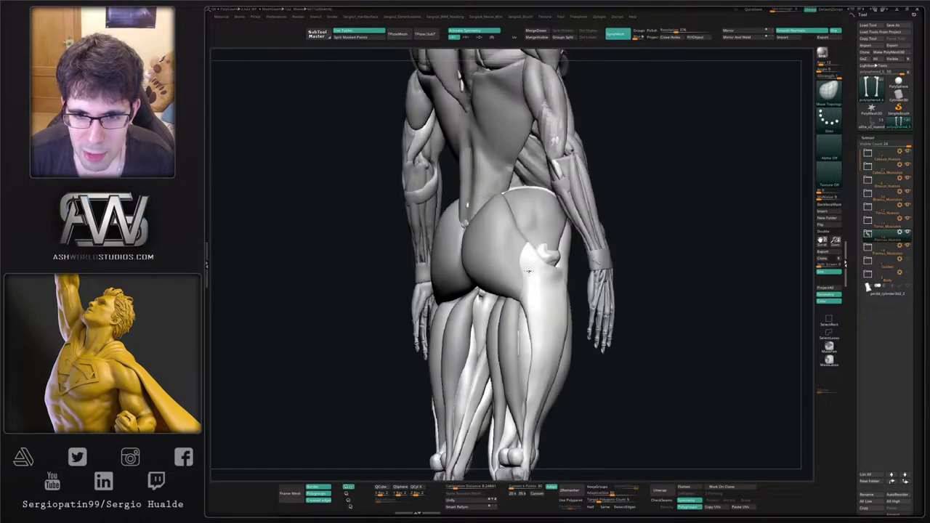
mouse_move(528, 272)
right_down()
mouse_move(536, 274)
mouse_move(513, 249)
mouse_move(510, 277)
right_up()
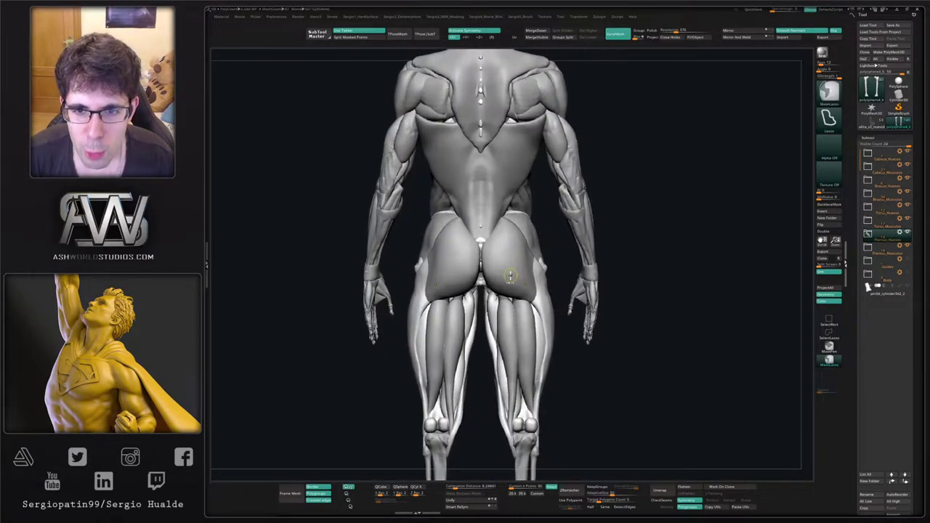
drag(511, 274, 460, 228)
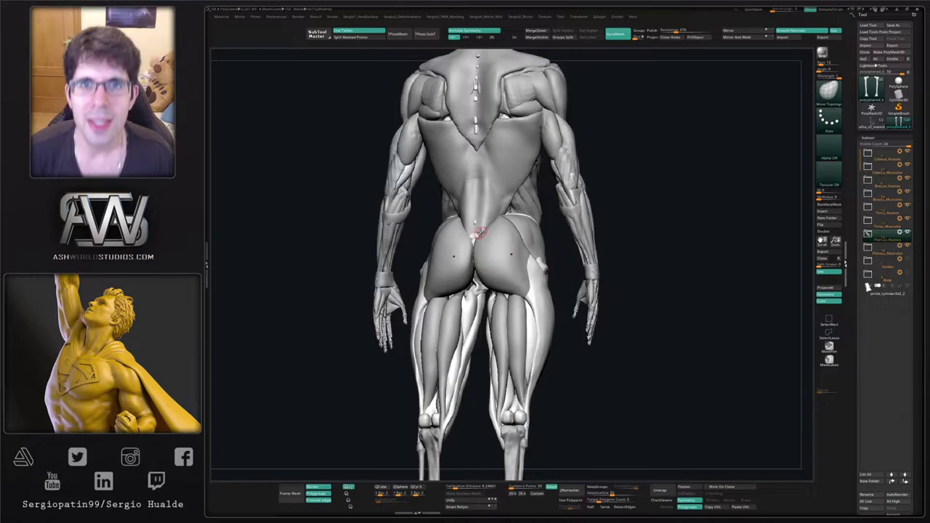
mouse_move(485, 239)
right_down()
mouse_move(491, 249)
mouse_move(489, 223)
mouse_move(498, 271)
right_up()
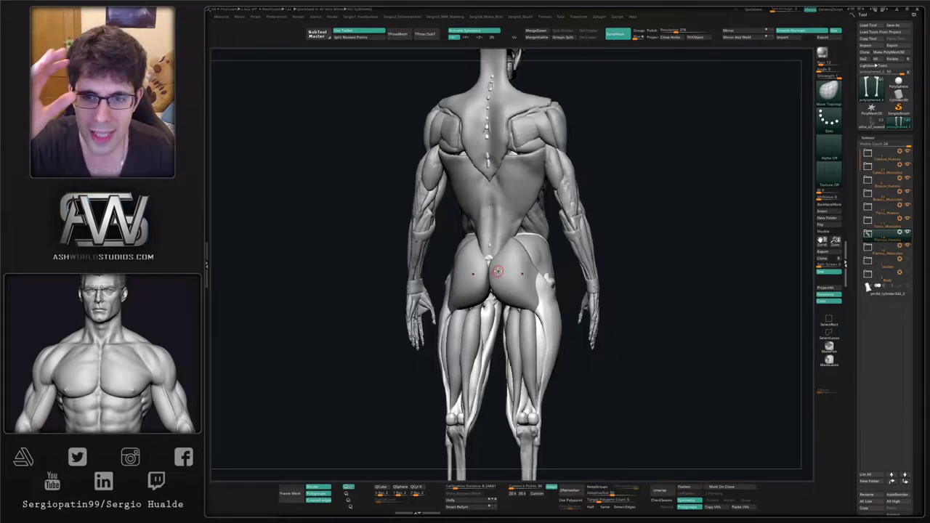
right_drag(498, 271, 519, 313)
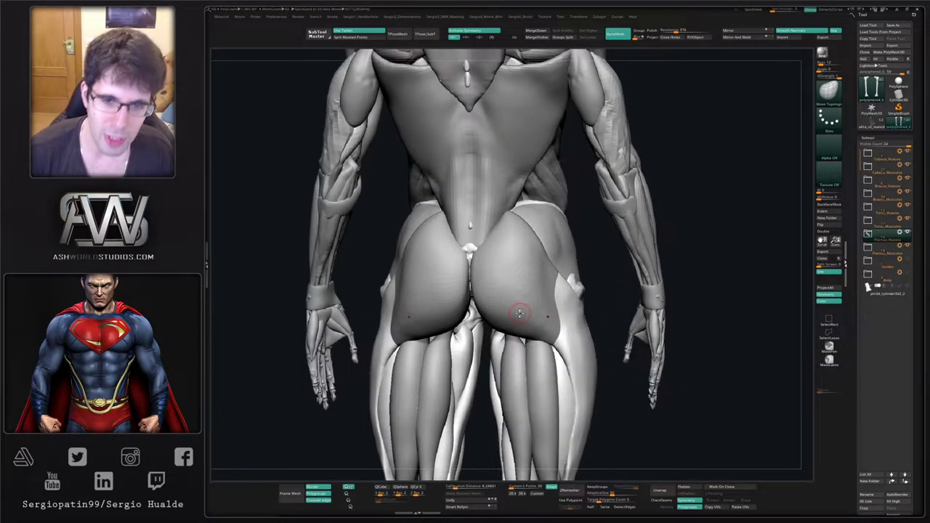
ctrl+right_drag(520, 313, 510, 292)
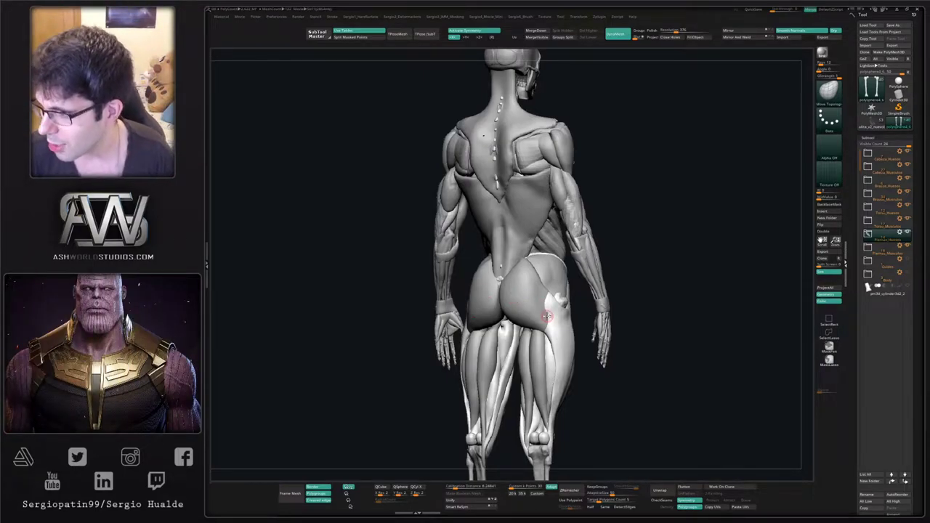
right_drag(582, 346, 551, 328)
shift+right_drag(610, 367, 585, 377)
mouse_move(585, 376)
alt+right_down()
mouse_move(578, 292)
mouse_move(592, 314)
alt+right_up()
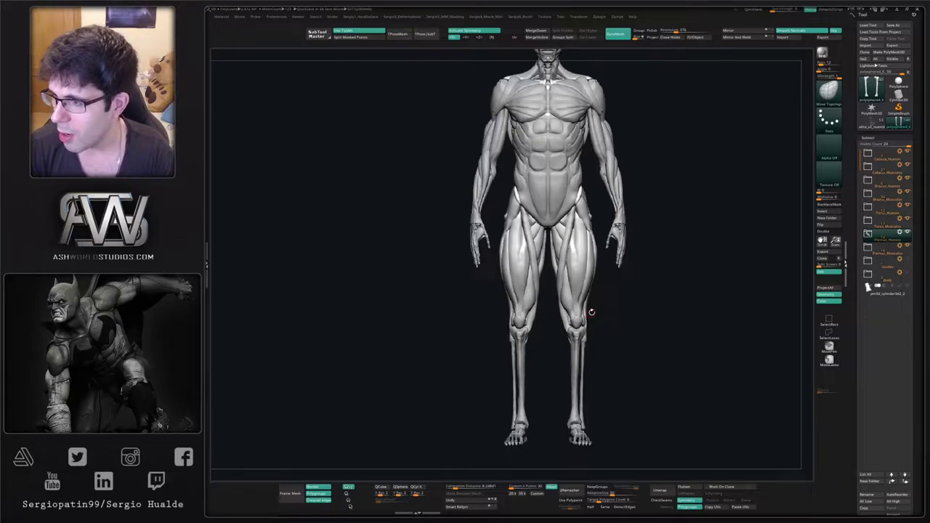
Show the pm3d_cylinder3d2_2 neck piece and frame the whole figure straight from the front.
alt+drag(615, 158, 611, 286)
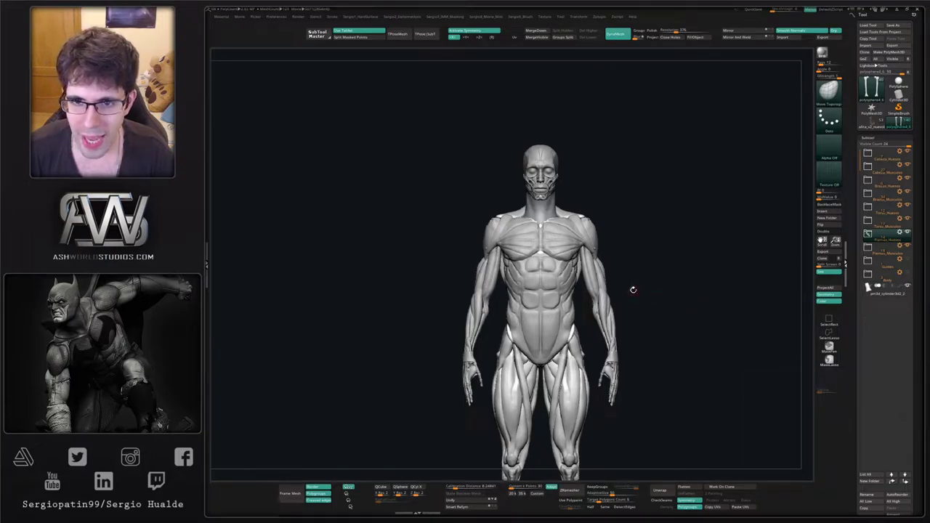
alt+drag(629, 243, 609, 276)
shift+drag(613, 286, 615, 298)
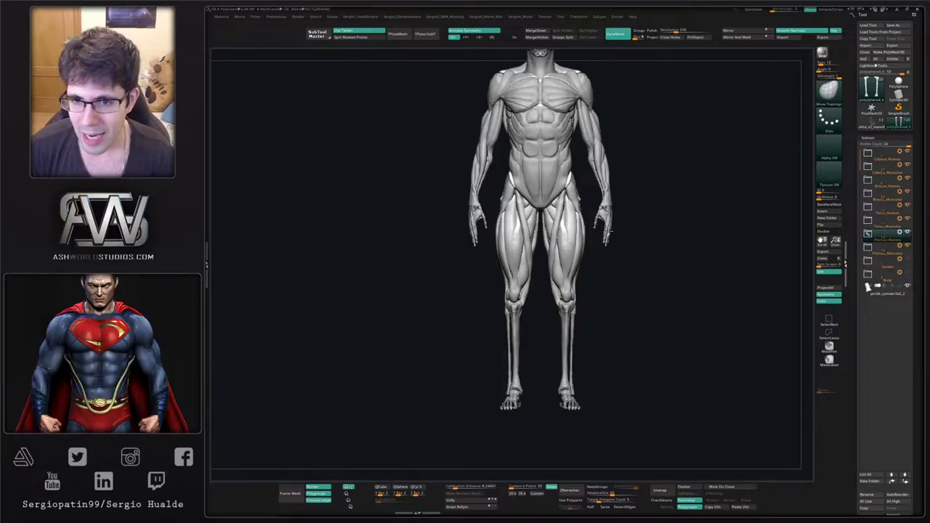
right_drag(576, 231, 563, 266)
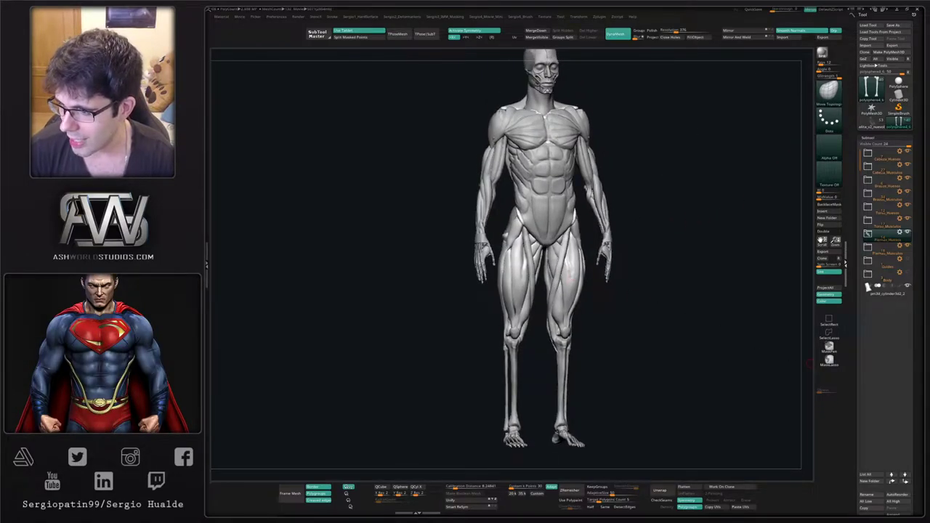
shift+right_drag(665, 304, 654, 302)
alt+right_drag(579, 259, 583, 289)
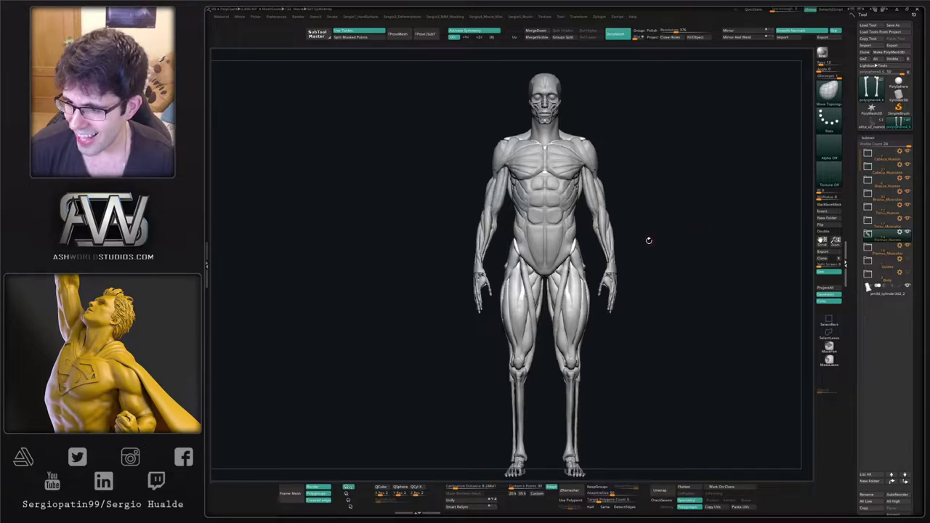
Examine the thigh muscles and lower leg bones from the front, from behind and from the side.
key(space)
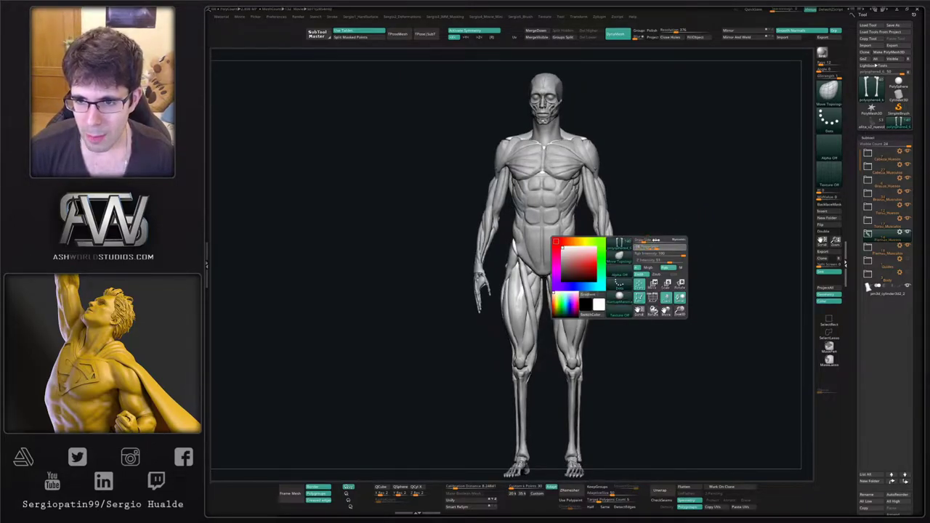
mouse_move(580, 206)
ctrl+right_down()
mouse_move(591, 241)
mouse_move(578, 136)
ctrl+right_up()
mouse_move(563, 258)
ctrl+right_down()
mouse_move(557, 233)
mouse_move(567, 238)
ctrl+right_up()
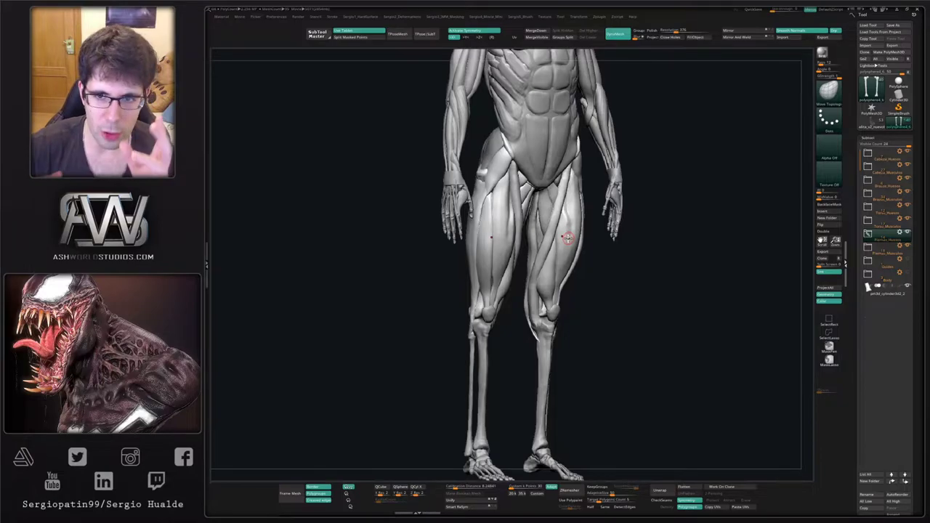
right_drag(567, 238, 554, 234)
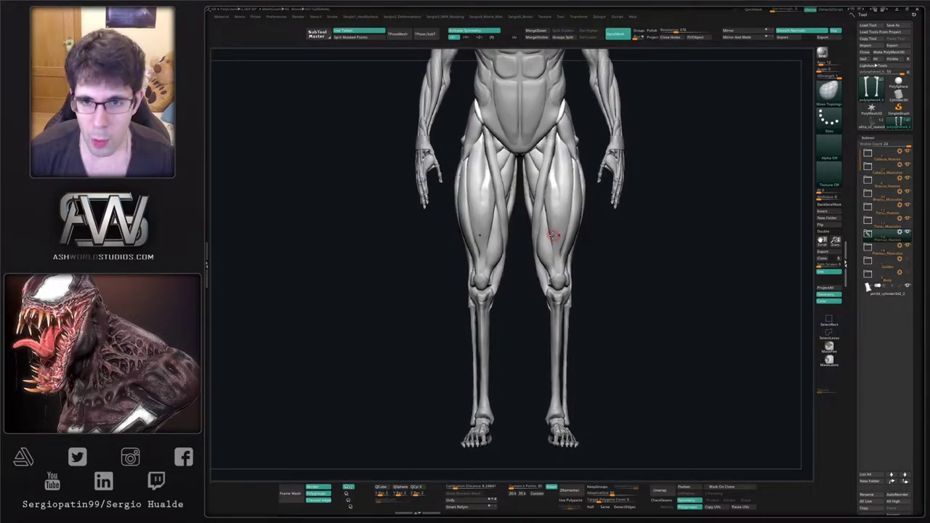
right_drag(632, 270, 629, 268)
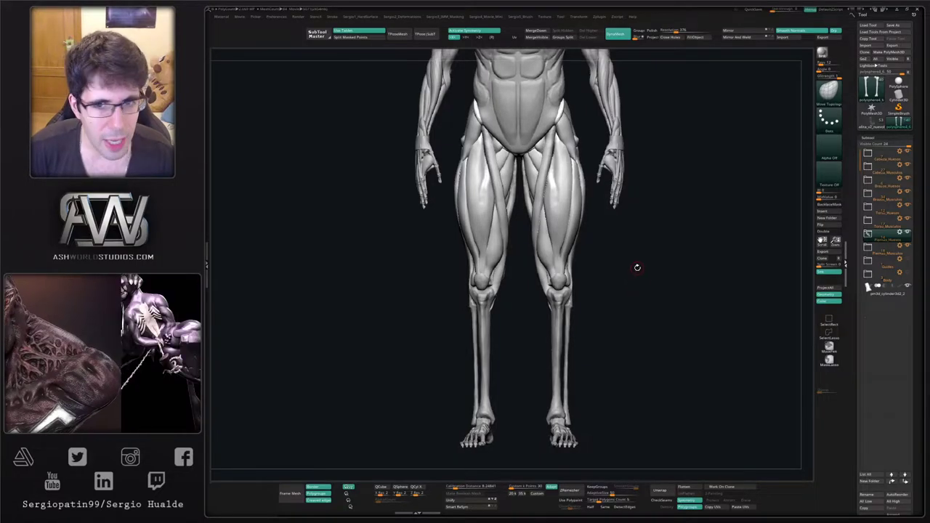
right_drag(647, 224, 555, 295)
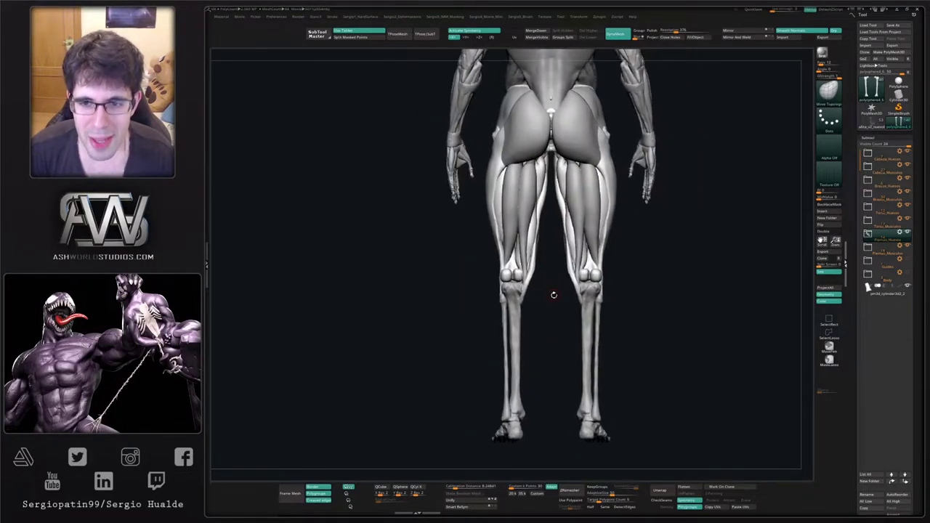
mouse_move(648, 294)
right_down()
mouse_move(625, 296)
mouse_move(626, 317)
mouse_move(592, 302)
mouse_move(644, 293)
mouse_move(618, 291)
right_up()
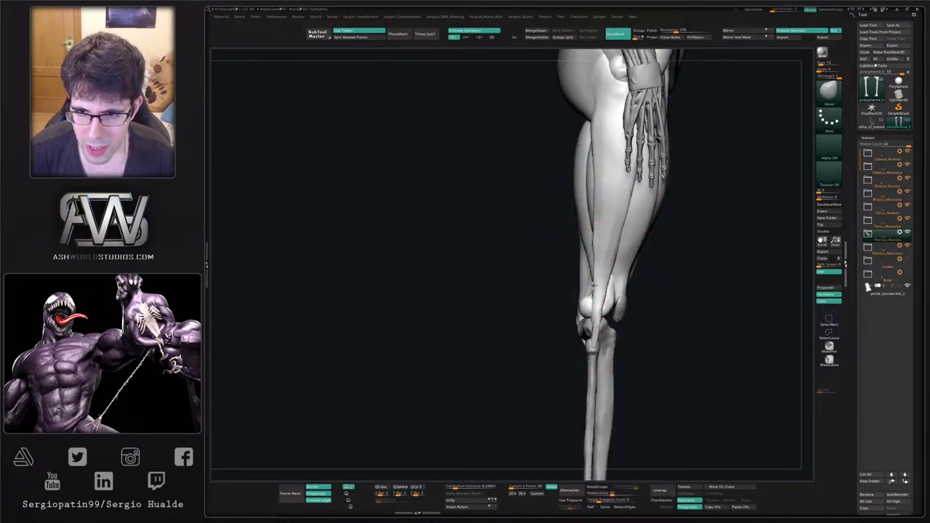
Identify the fascia lata and outer rear thigh muscle by selecting them, and look through the contents of the Piernas_Musculos folder.
alt+click(596, 287)
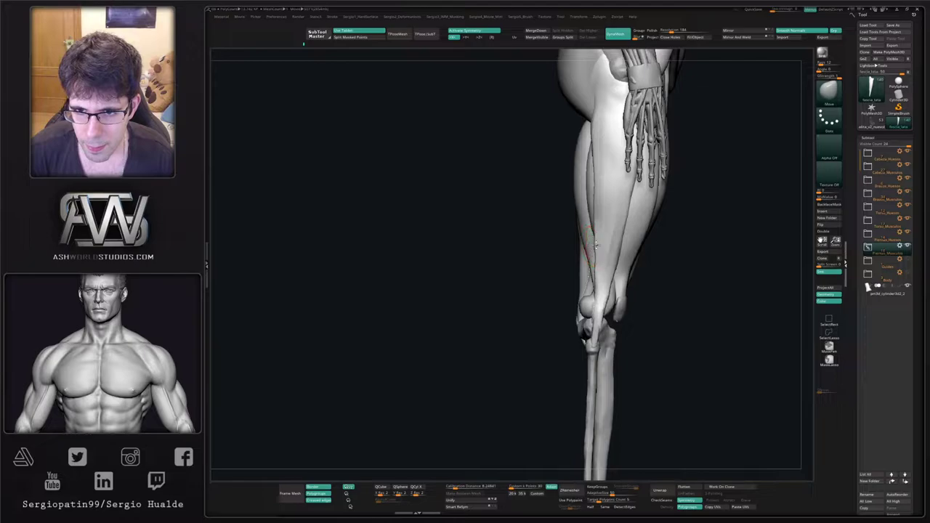
ctrl+right_drag(599, 264, 611, 283)
mouse_move(572, 315)
right_down()
mouse_move(589, 321)
mouse_move(588, 265)
right_up()
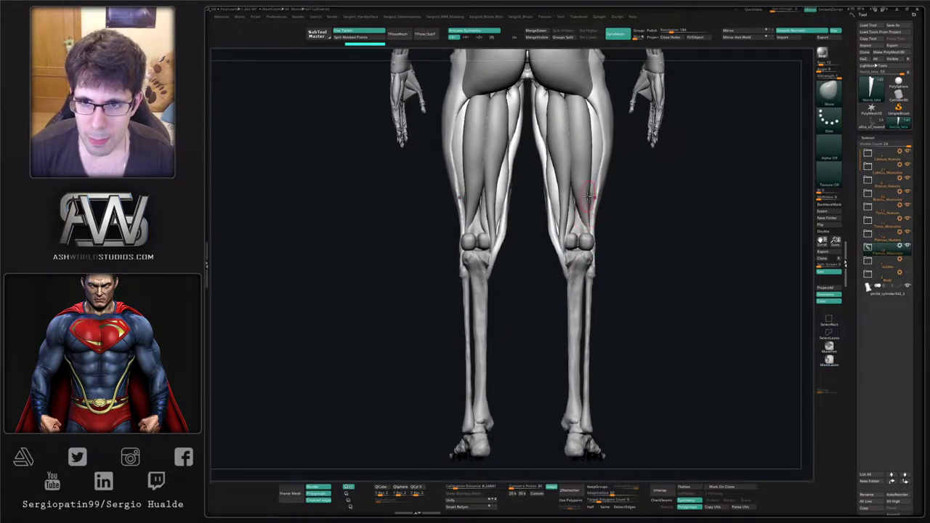
alt+click(585, 202)
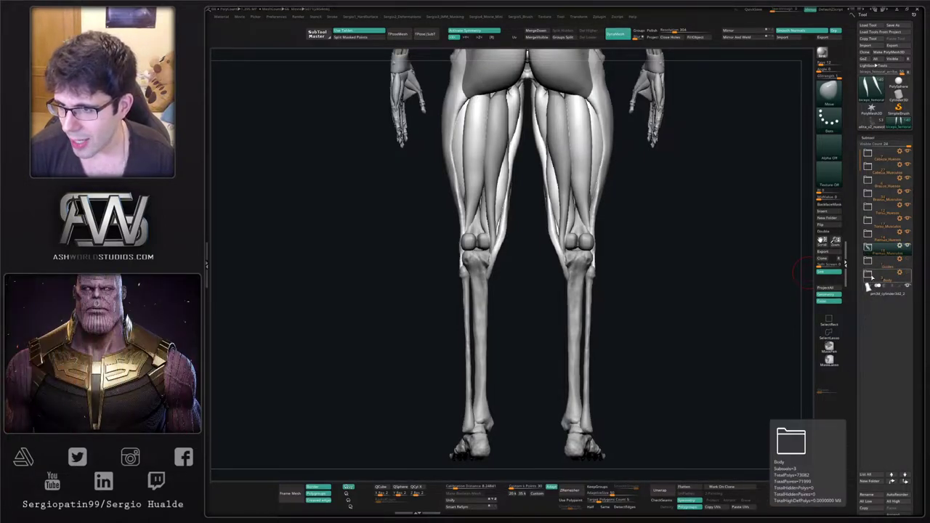
click(869, 247)
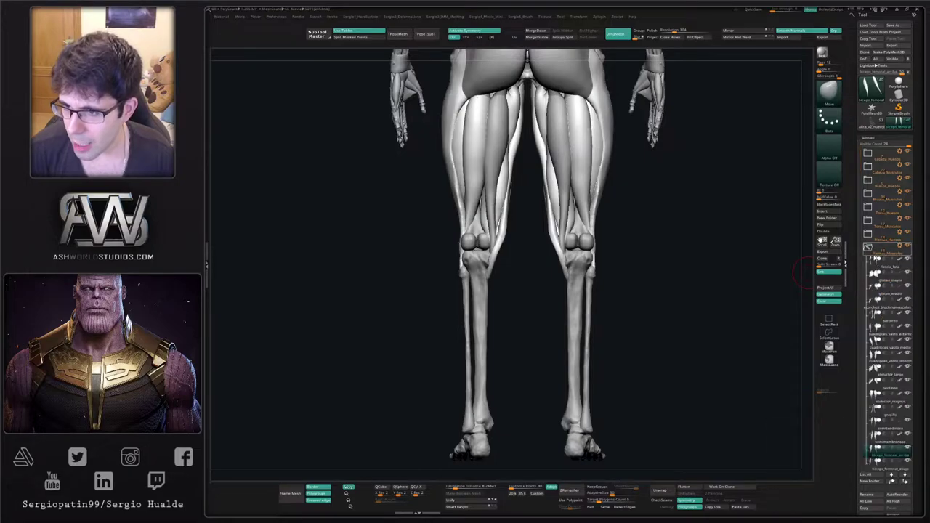
click(868, 248)
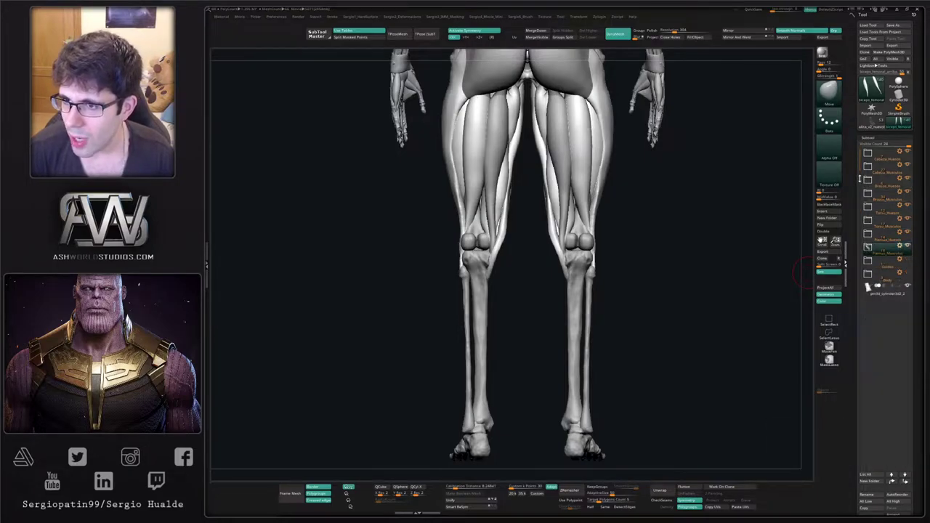
Put the neck cylinder in a new folder named Cuell_Musculos, and place the collapsed folder directly below Cabeza_Musculos.
click(869, 294)
click(813, 288)
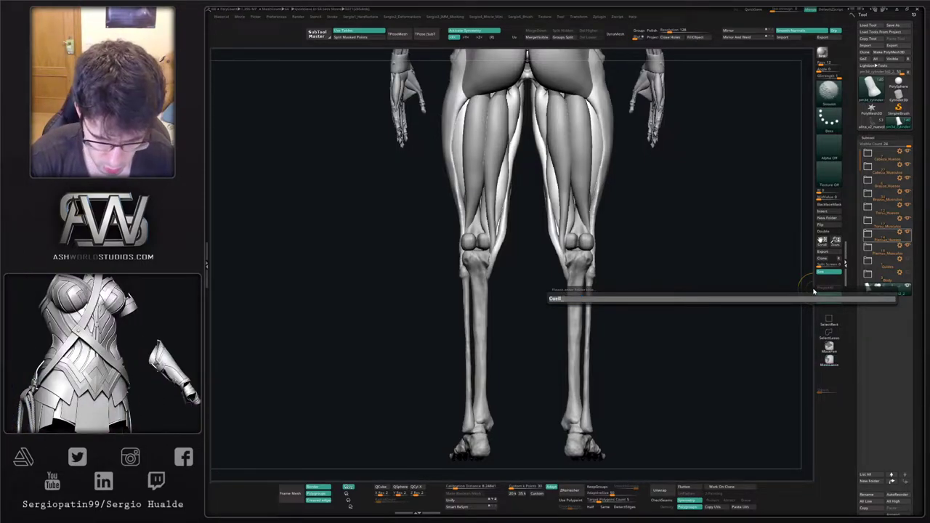
text(Cuell_Musculos)
key(Return)
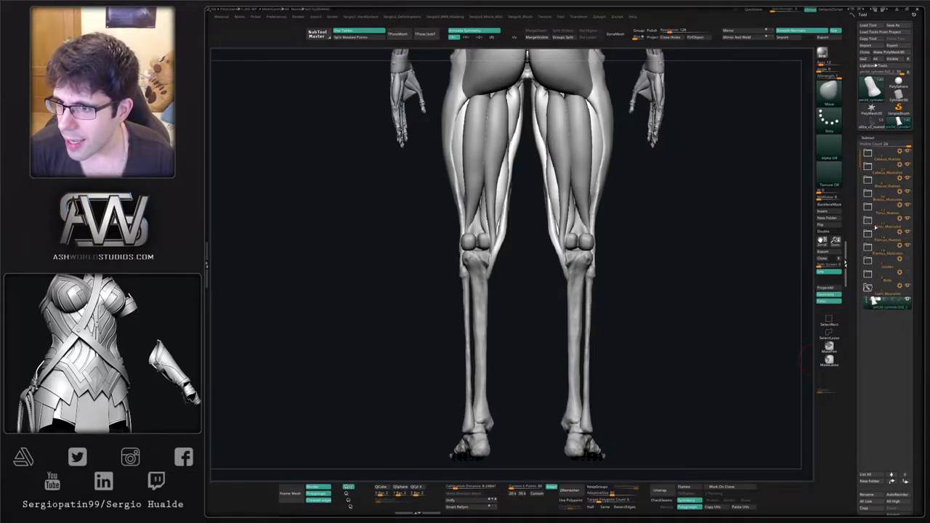
drag(878, 189, 878, 184)
click(869, 180)
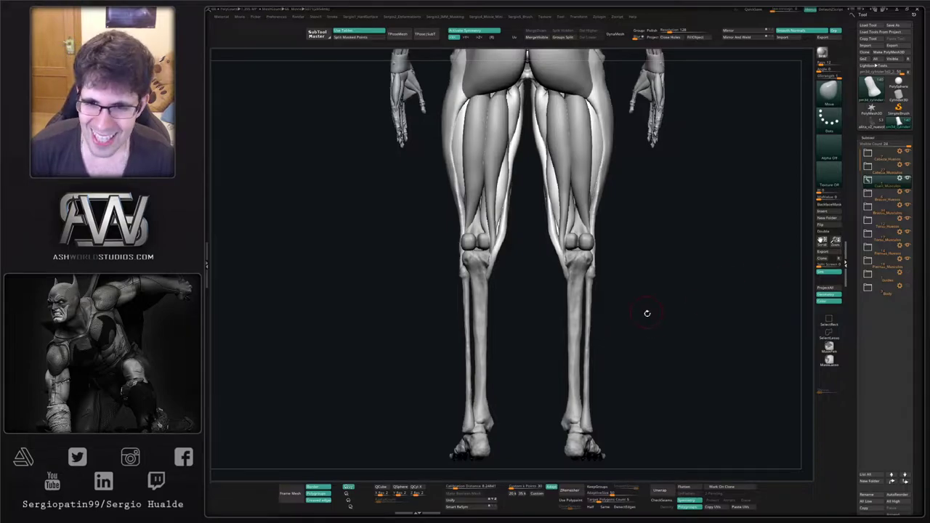
Examine the bare lower legs from behind, with the Piernas_Musculos folder selected.
mouse_move(645, 326)
right_down()
mouse_move(626, 347)
mouse_move(618, 283)
mouse_move(572, 324)
mouse_move(595, 293)
mouse_move(595, 270)
right_up()
drag(672, 299, 668, 310)
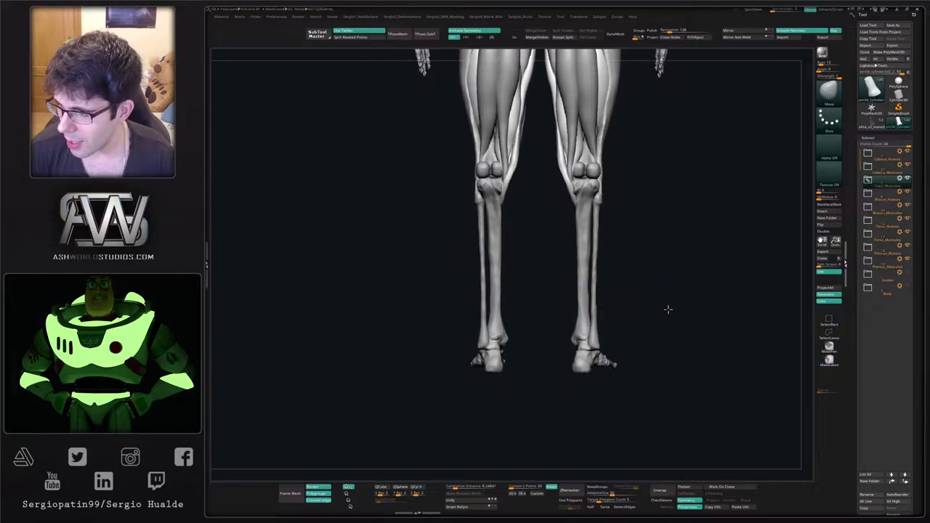
alt+right_drag(674, 302, 653, 298)
drag(652, 298, 628, 314)
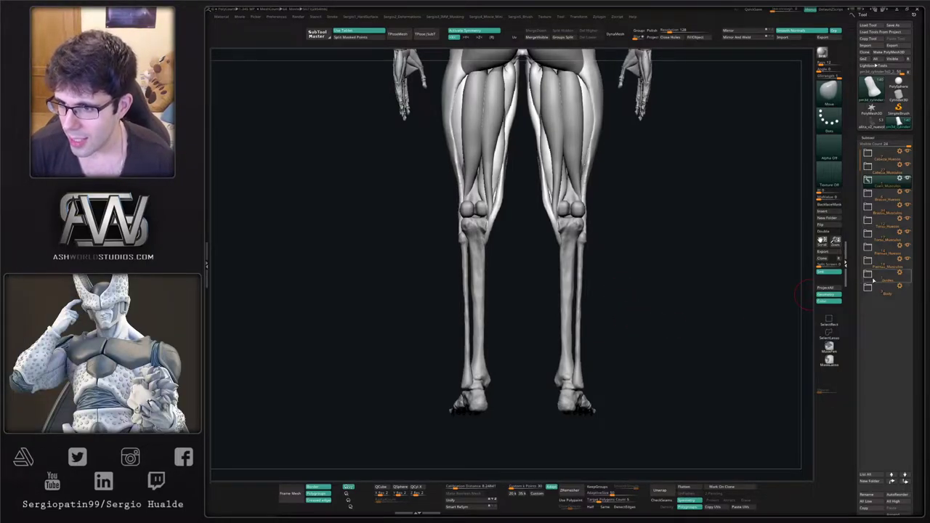
click(876, 264)
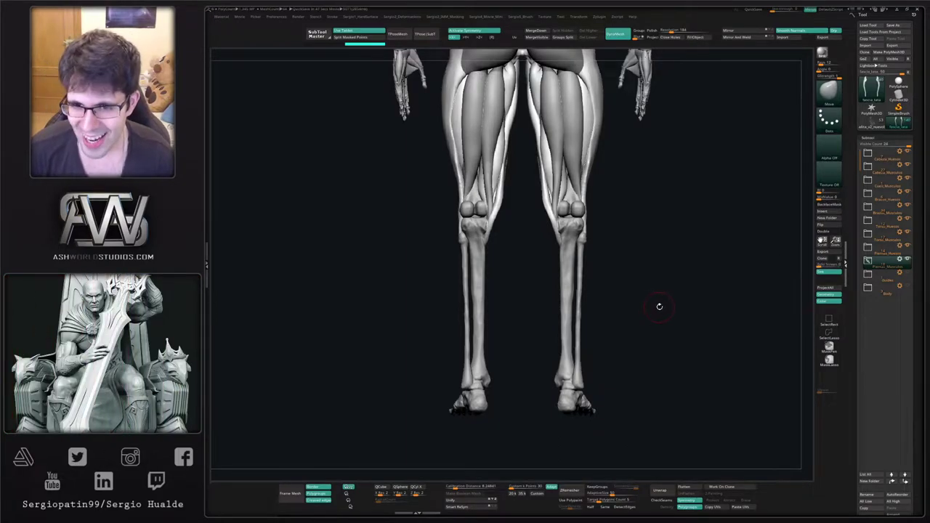
mouse_move(660, 307)
mouse_down()
mouse_move(635, 323)
mouse_move(637, 301)
mouse_move(650, 297)
mouse_move(615, 335)
mouse_up()
mouse_move(551, 276)
ctrl+right_down()
mouse_move(550, 288)
mouse_move(597, 282)
mouse_move(601, 312)
ctrl+right_up()
shift+drag(600, 312, 590, 314)
alt+drag(601, 314, 601, 264)
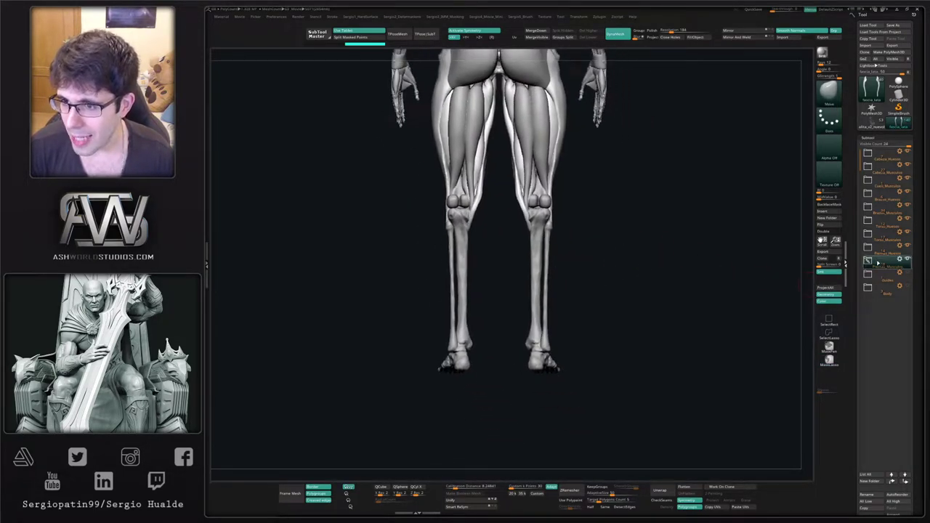
Insert a Cylinder3D subtool from Piernas_Musculos, and take it out of that folder to the end of the subtool list.
click(869, 262)
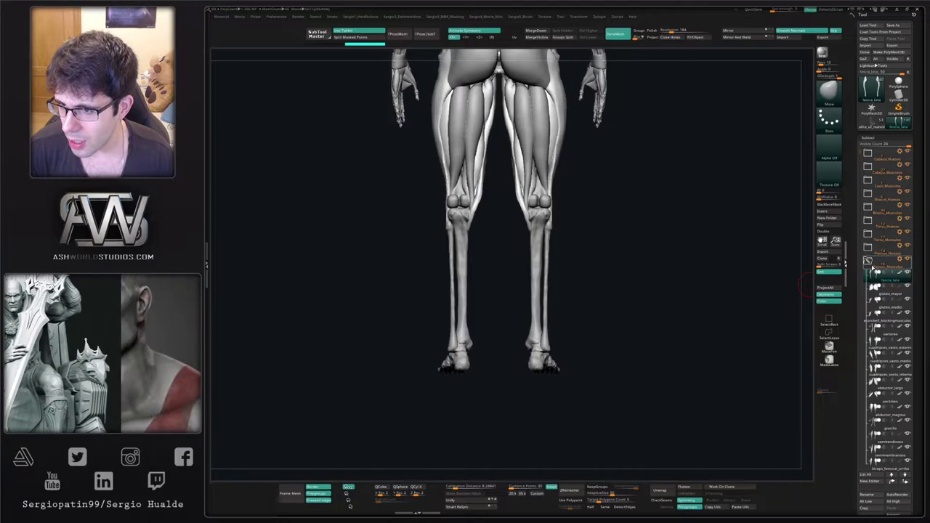
click(869, 262)
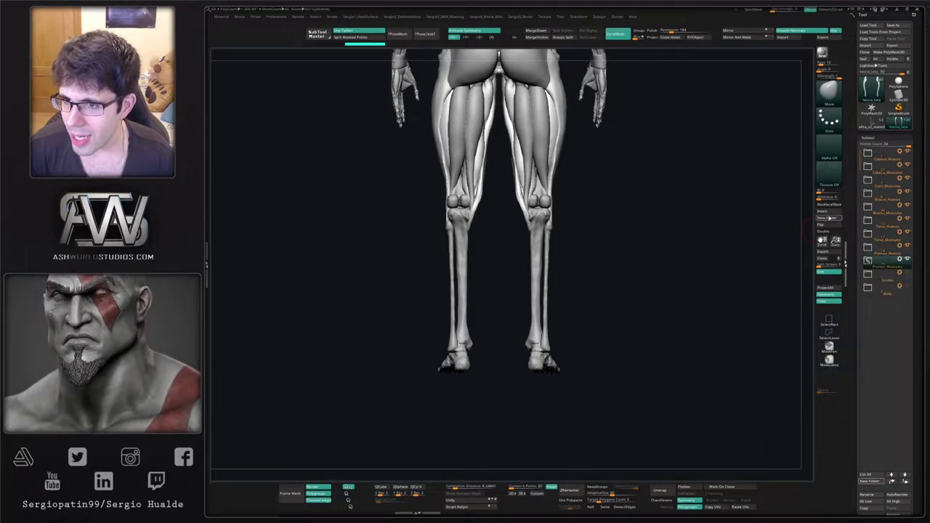
click(829, 212)
click(604, 229)
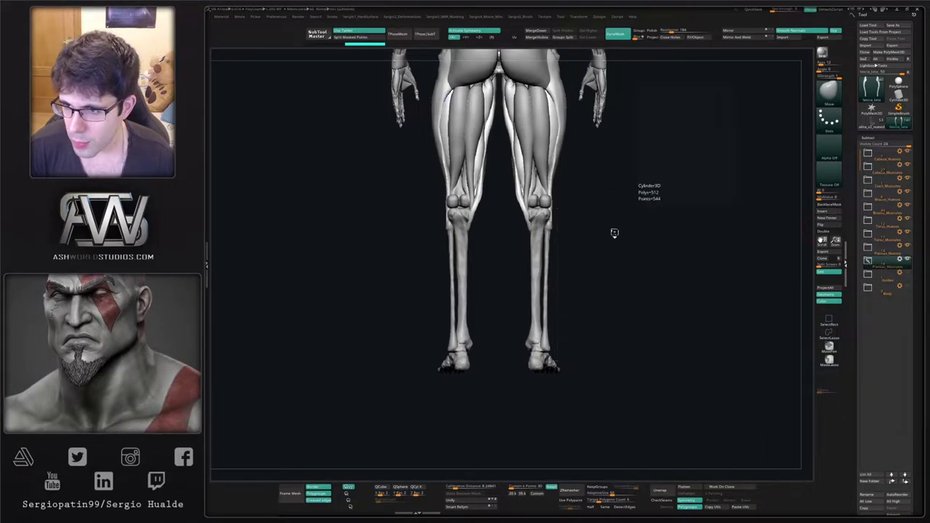
click(869, 261)
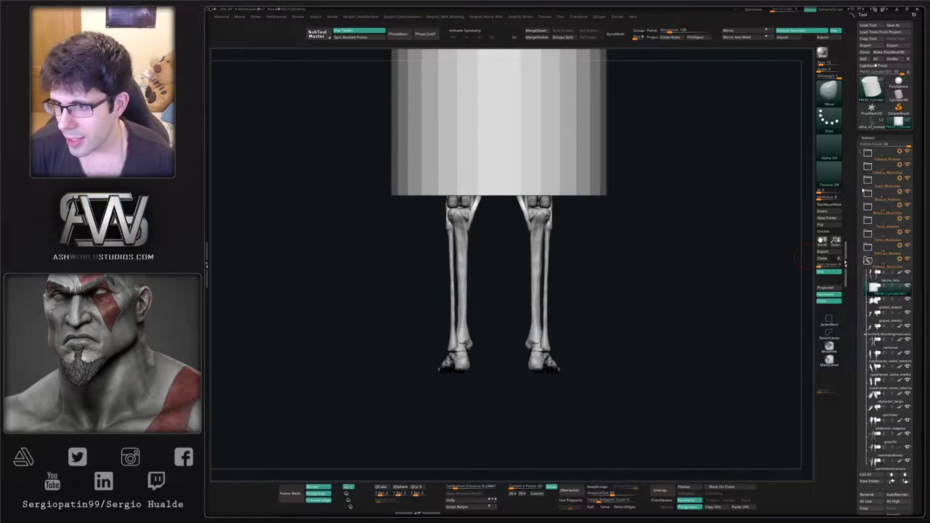
drag(861, 186, 877, 452)
click(867, 153)
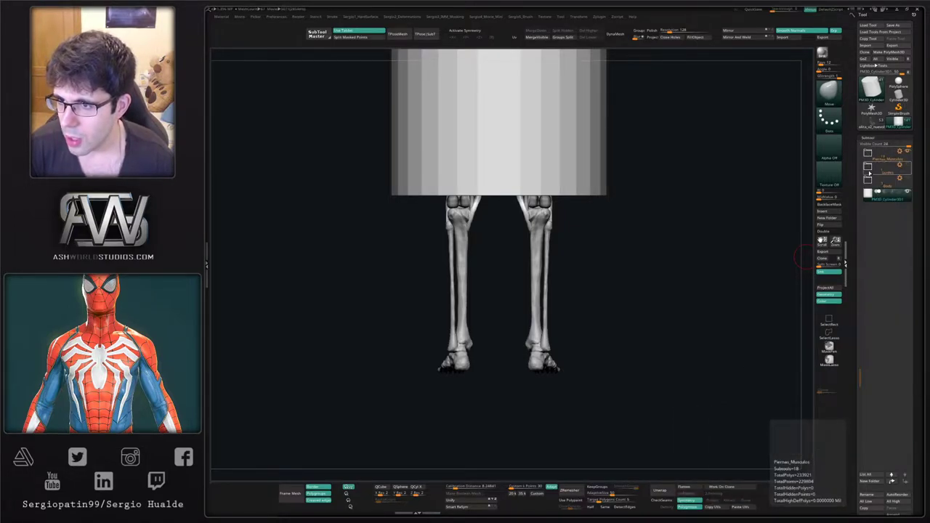
Put the new cylinder in a folder named Piernas_Bajo_Musculos, and place that folder directly below Piernas_Musculos.
key(ctrl+g)
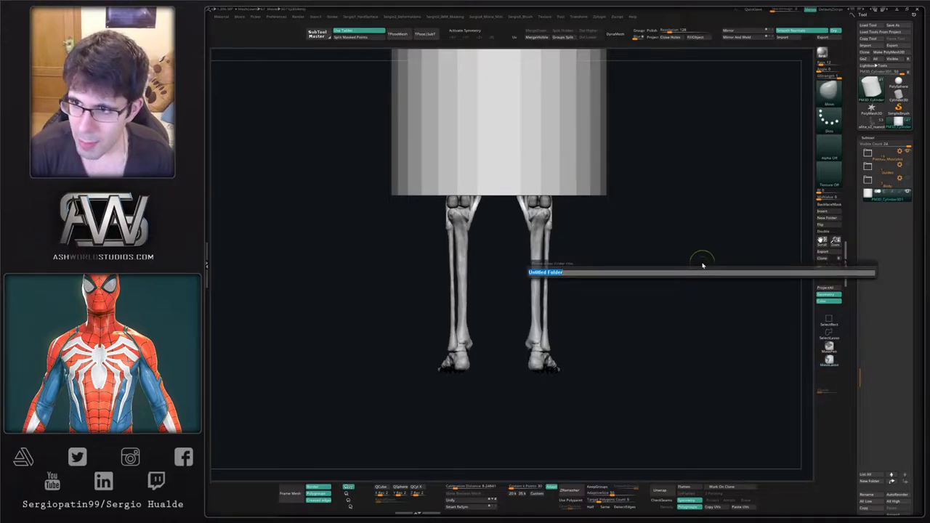
text(Piernas_Bajo)
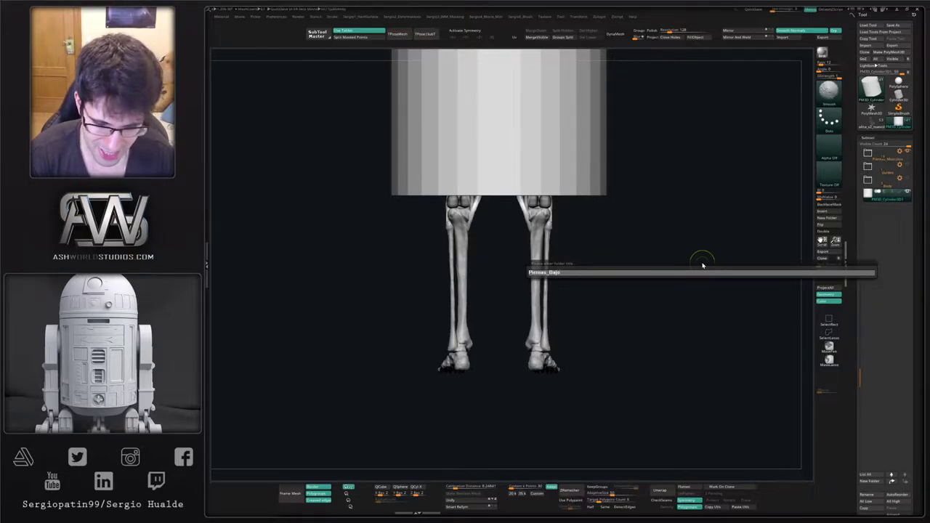
text(_Muscu)
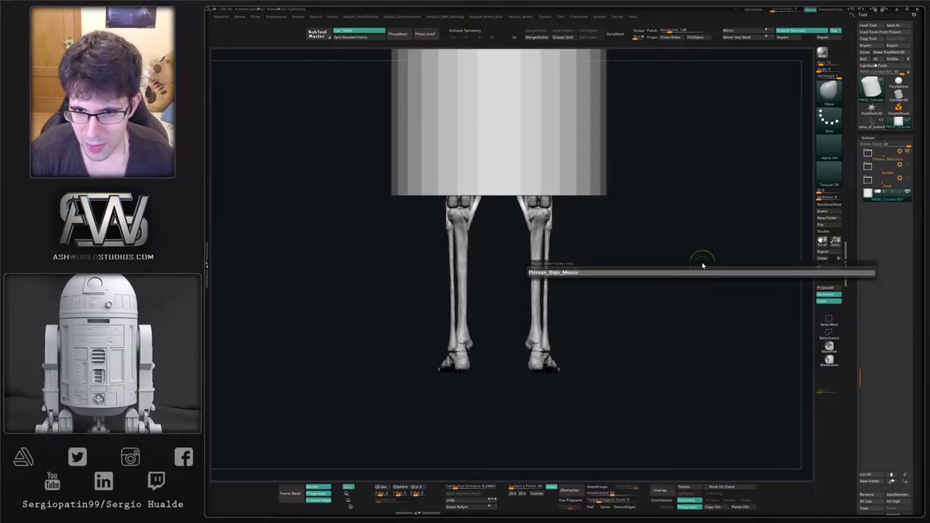
key(Return)
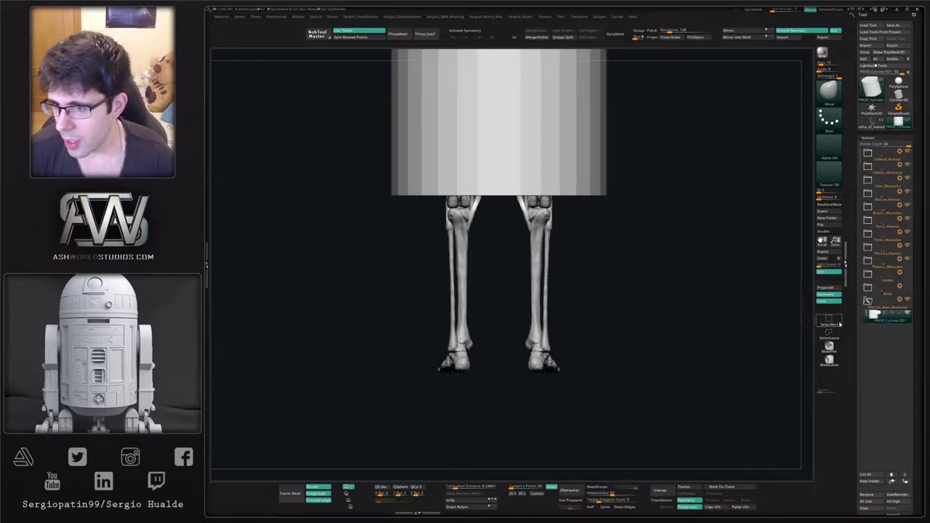
drag(878, 301, 878, 276)
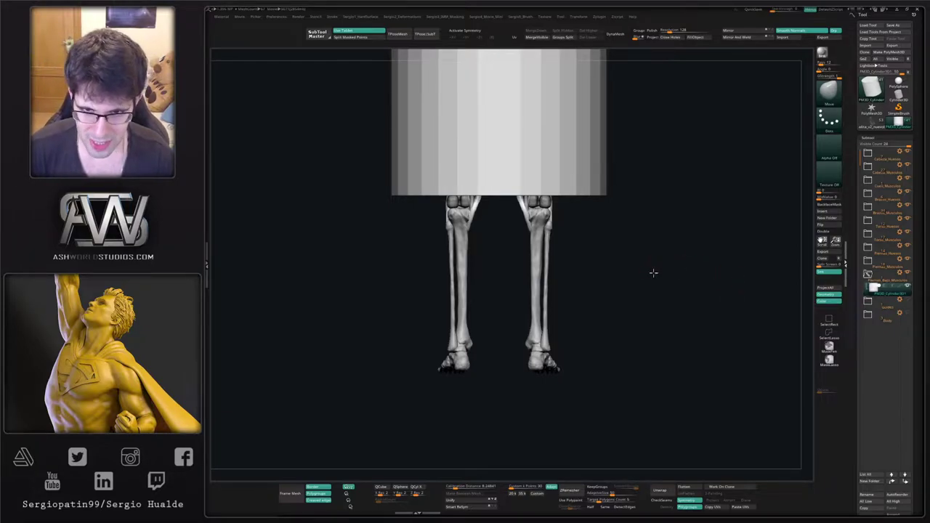
Lower the cylinder between the shins and scale it to about 0.1, stretching it vertically into a thin rod.
alt+drag(618, 276, 627, 316)
drag(590, 289, 587, 288)
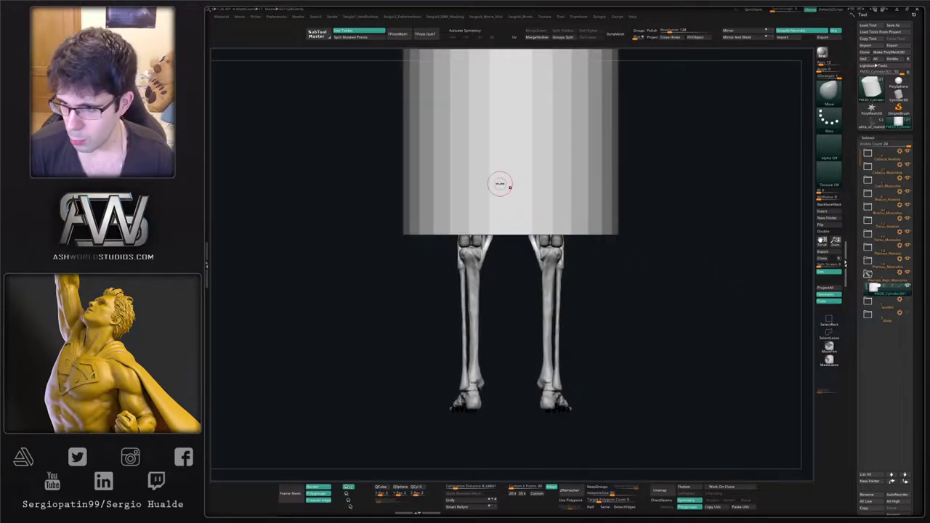
key(w)
key(y)
alt+right_drag(534, 173, 538, 209)
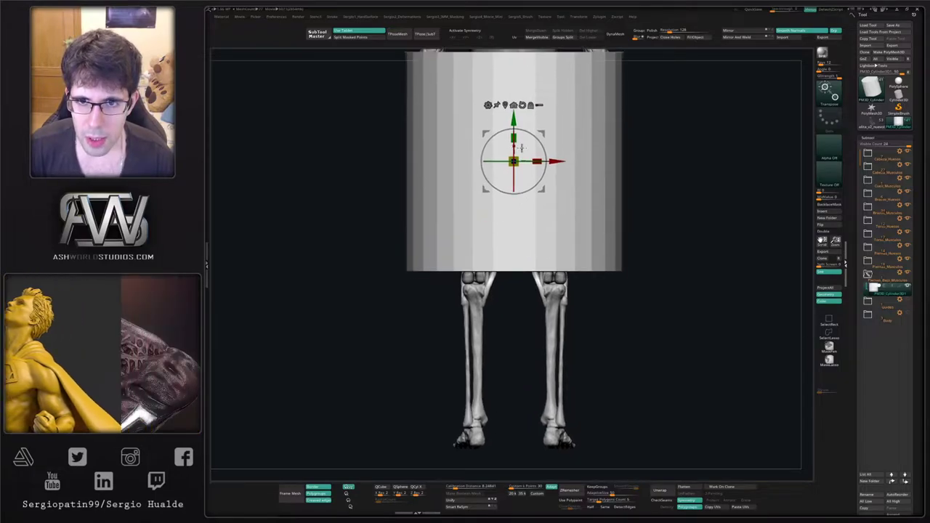
drag(515, 158, 502, 170)
drag(513, 138, 513, 307)
drag(514, 349, 441, 426)
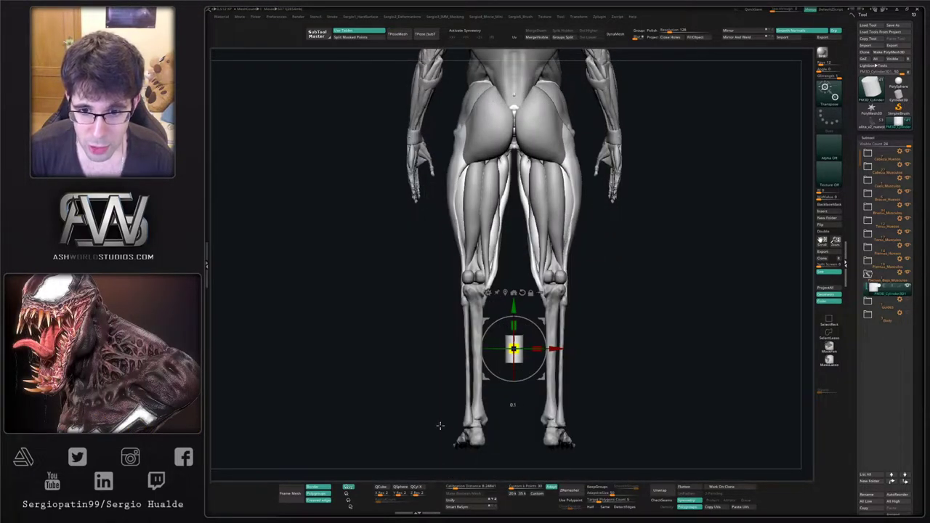
drag(514, 326, 516, 172)
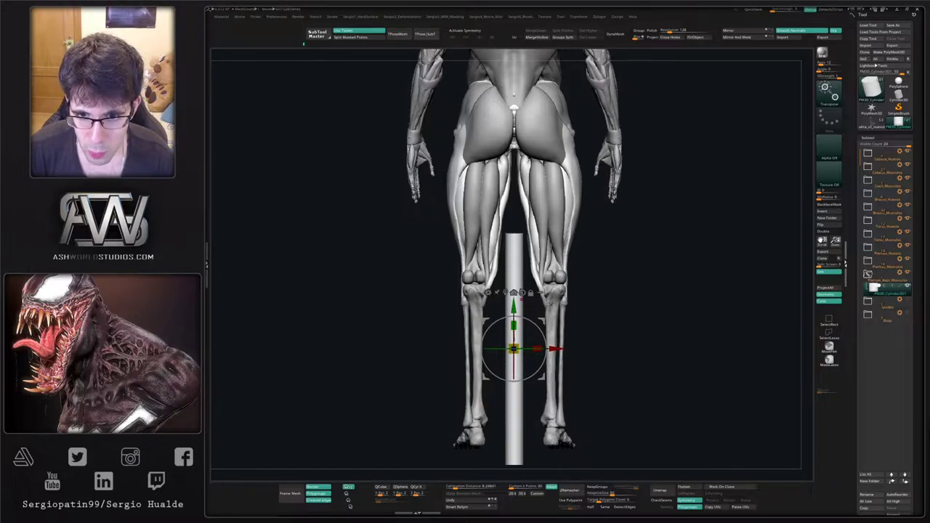
Position the rod over the figure's right lower leg, checking its depth from the side and its placement from behind.
drag(542, 322, 694, 320)
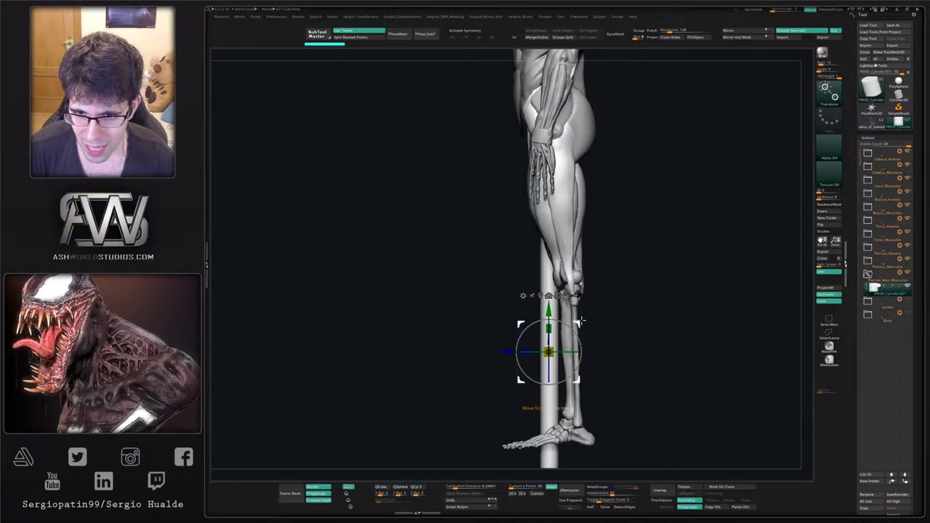
drag(580, 322, 634, 286)
drag(551, 293, 564, 286)
shift+drag(638, 283, 557, 271)
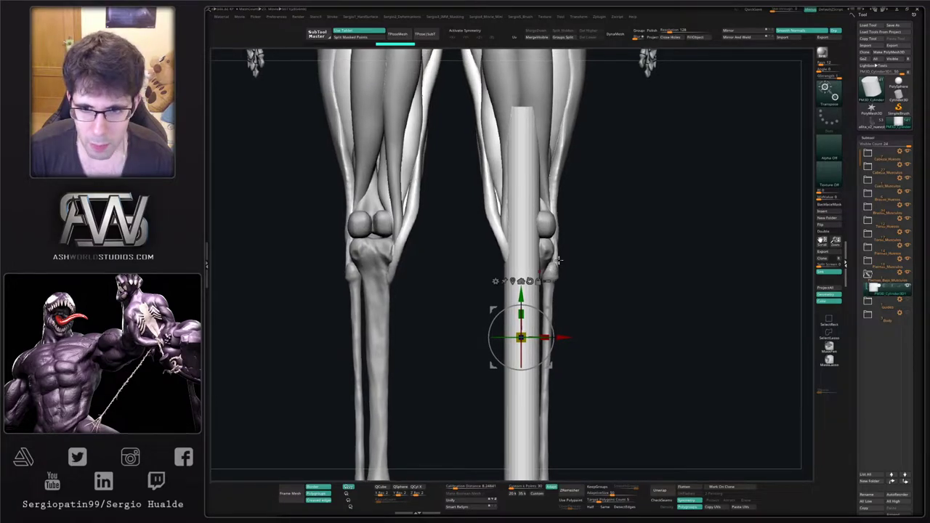
Smooth the cylinder rod into a slimmer shape with a tapered upper end, and turn it into a DynaMesh.
key(q)
ctrl+right_drag(542, 263, 541, 224)
key(s)
drag(549, 276, 558, 277)
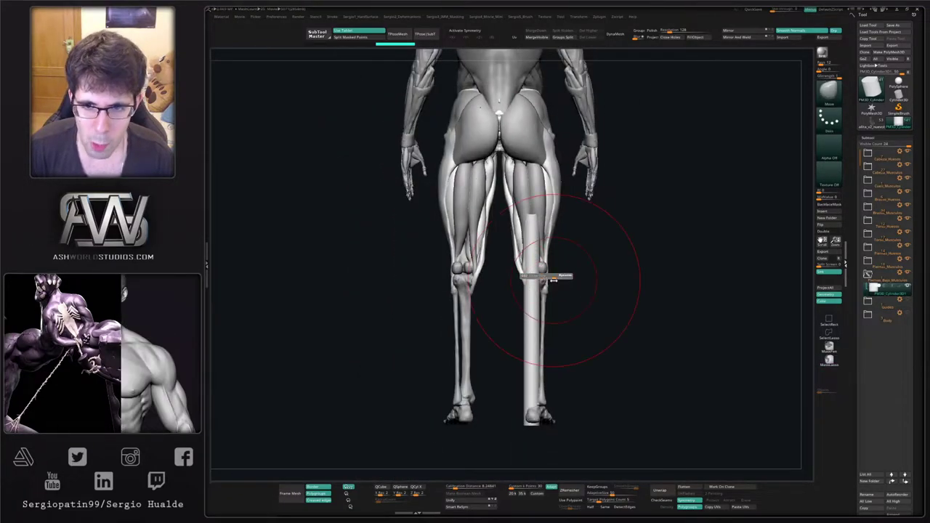
shift+drag(533, 225, 524, 249)
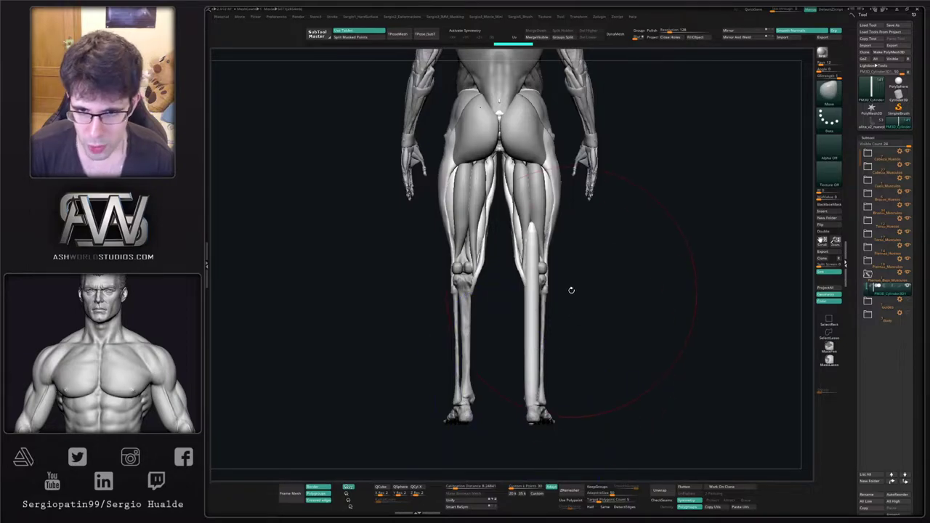
click(615, 35)
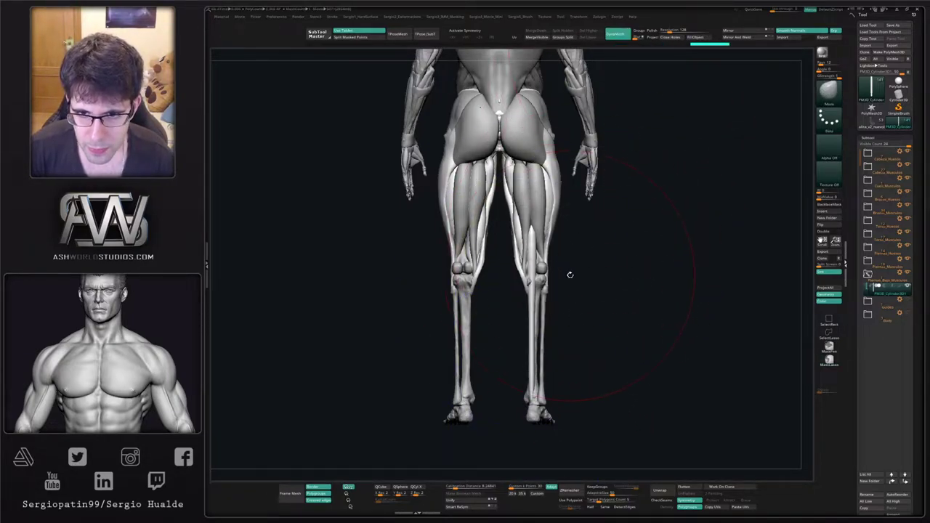
Lower the rod along the figure's right leg until its upper end sits behind the knee joint.
drag(569, 272, 535, 318)
key(w)
drag(570, 293, 603, 292)
key(q)
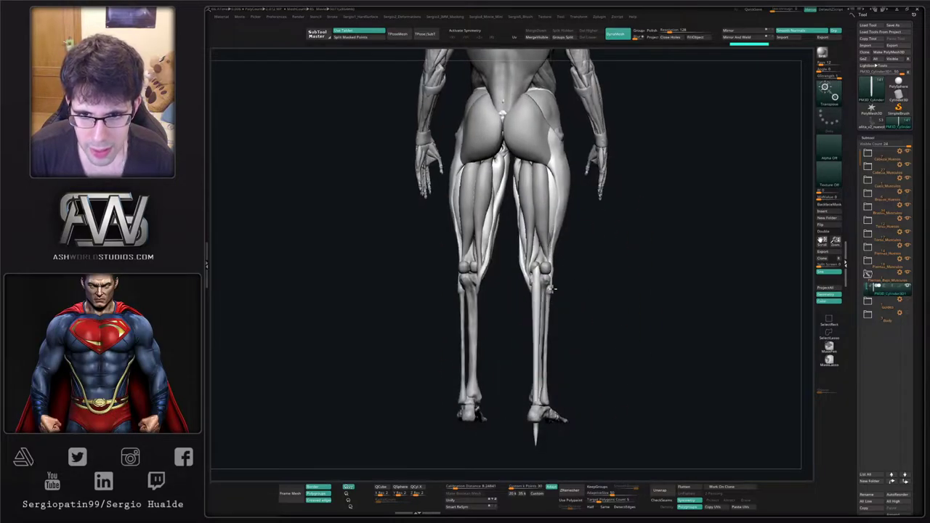
ctrl+right_drag(552, 289, 551, 317)
alt+right_drag(537, 261, 515, 271)
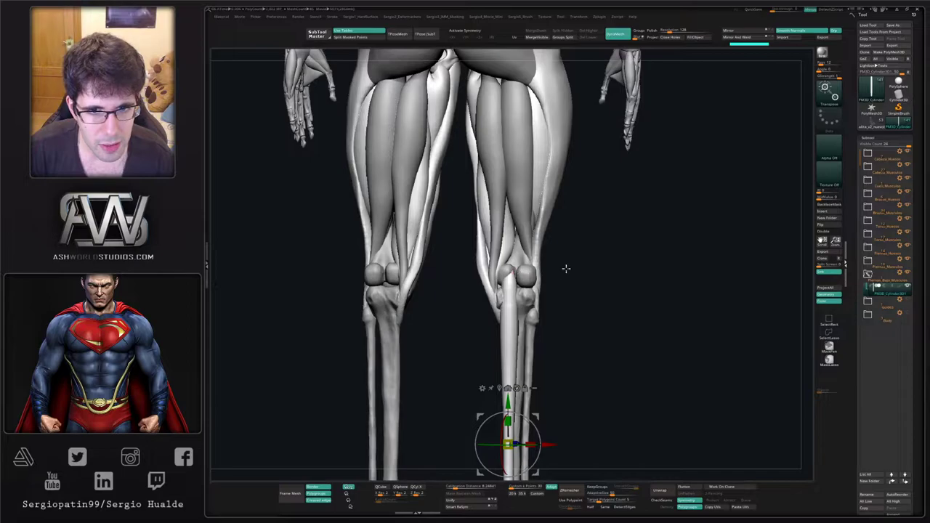
drag(566, 269, 533, 265)
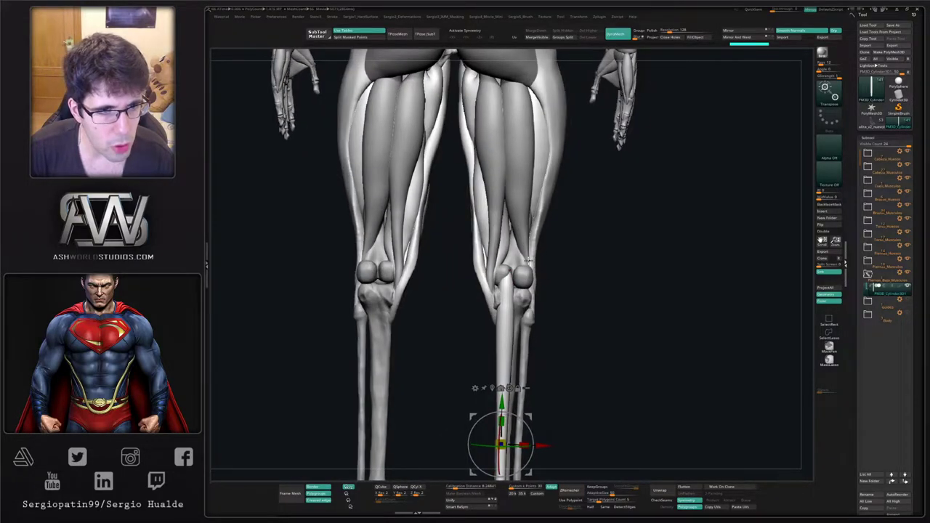
Bend the rod's upper end with the Move brush so it attaches behind the knee toward the outer femoral condyle.
key(q)
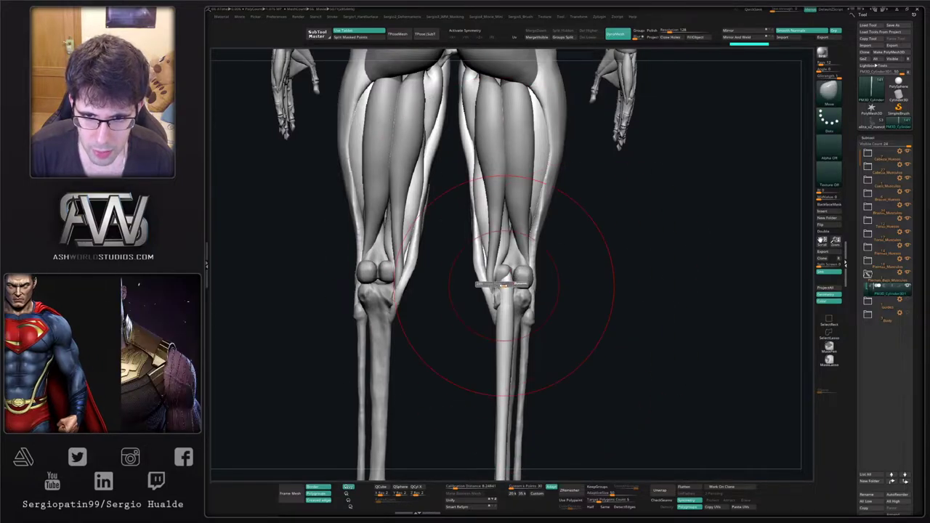
drag(509, 287, 506, 273)
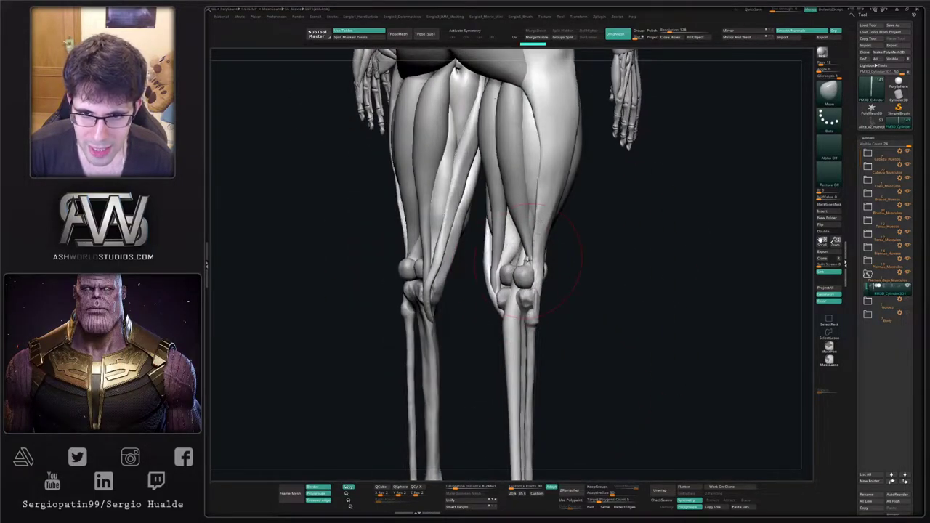
drag(537, 221, 526, 250)
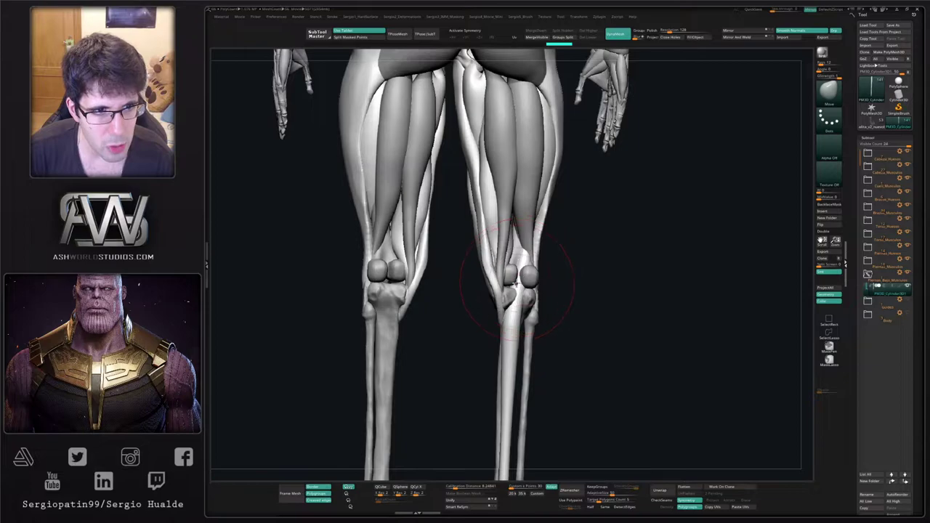
mouse_move(526, 297)
mouse_down()
mouse_move(524, 283)
mouse_move(517, 320)
mouse_move(520, 290)
mouse_move(505, 287)
mouse_move(527, 256)
mouse_up()
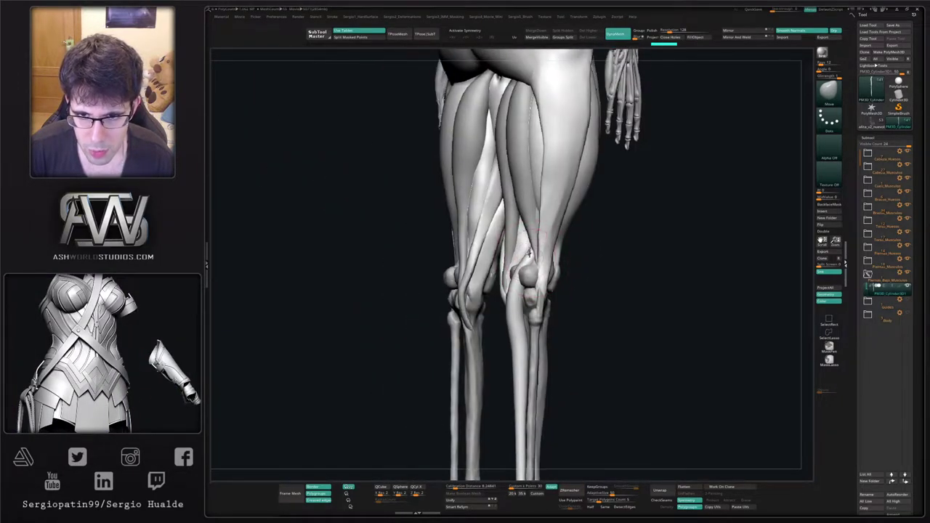
mouse_move(530, 251)
right_down()
mouse_move(523, 218)
mouse_move(519, 248)
mouse_move(507, 245)
mouse_move(517, 221)
mouse_move(510, 206)
right_up()
key(s)
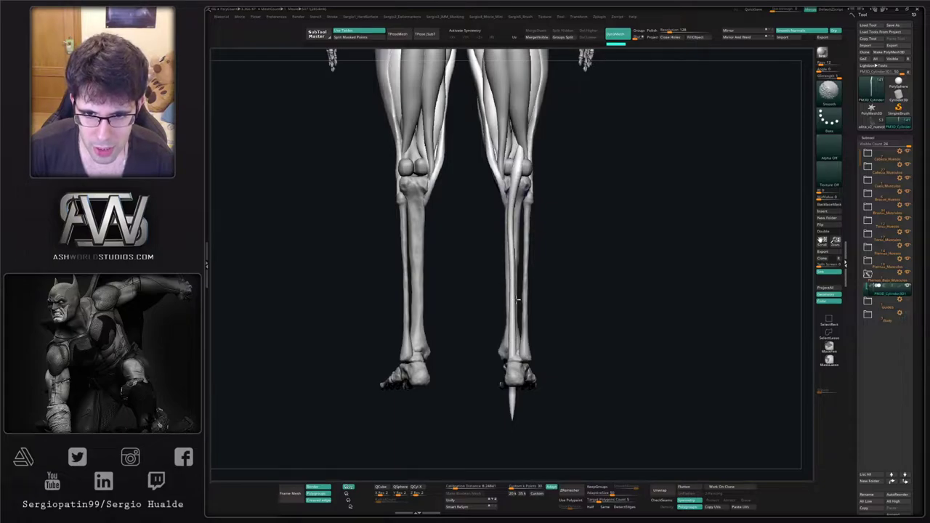
Curve the rod's shaft with the Move brush so it runs down the inner side of the shin to the heel.
mouse_move(507, 186)
right_down()
mouse_move(536, 223)
mouse_move(519, 190)
right_up()
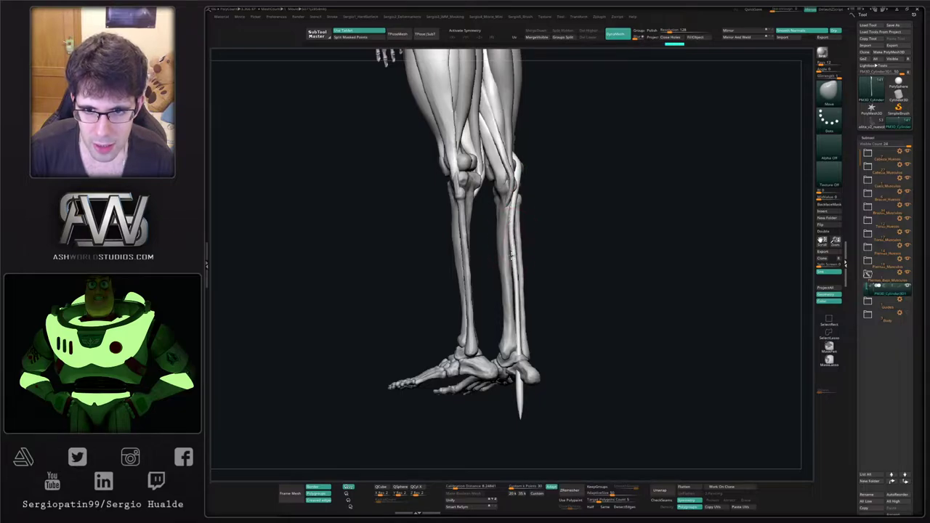
drag(517, 317, 515, 313)
mouse_move(516, 316)
alt+right_down()
mouse_move(515, 264)
mouse_move(516, 294)
mouse_move(509, 280)
mouse_move(540, 270)
mouse_move(521, 307)
mouse_move(544, 312)
mouse_move(496, 275)
mouse_move(482, 222)
mouse_move(489, 247)
mouse_move(493, 238)
mouse_move(490, 277)
alt+right_up()
drag(483, 246, 471, 193)
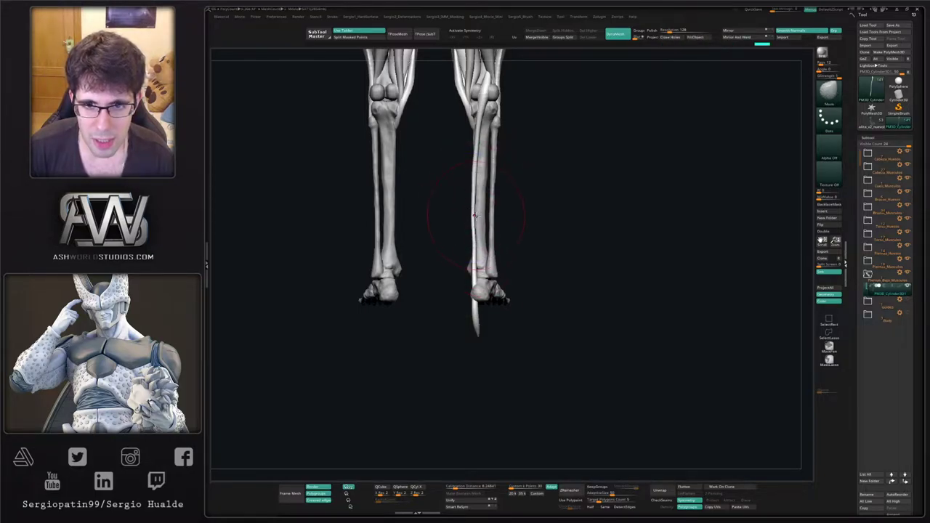
ctrl+right_drag(477, 196, 482, 257)
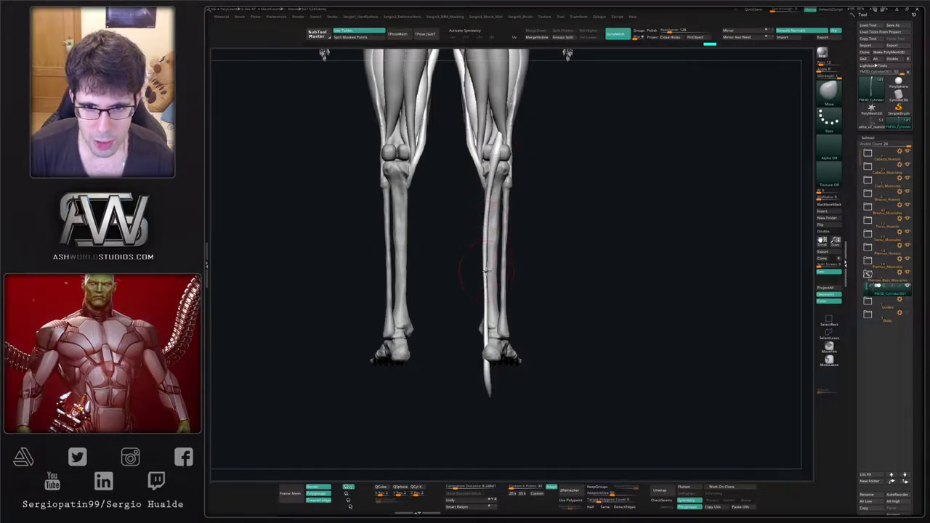
key(shift)
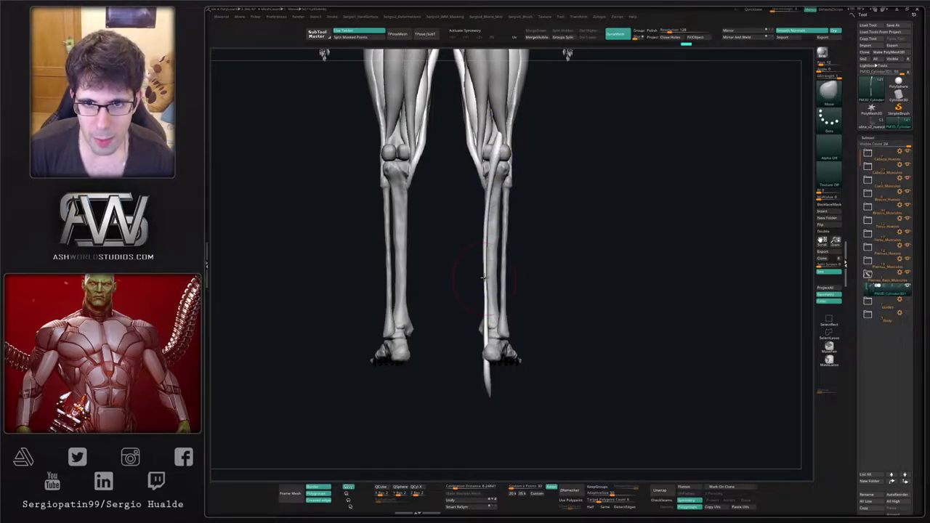
Cut off the part of the rod that sticks out below the heel bone and remesh it closed.
mouse_move(500, 332)
alt+right_down()
mouse_move(501, 309)
mouse_move(519, 360)
alt+right_up()
mouse_move(538, 376)
ctrl+shift+mouse_down()
mouse_move(500, 317)
mouse_move(549, 394)
ctrl+shift+mouse_up()
key(Delete)
mouse_move(569, 298)
ctrl+mouse_down()
mouse_move(553, 308)
mouse_move(554, 208)
ctrl+mouse_up()
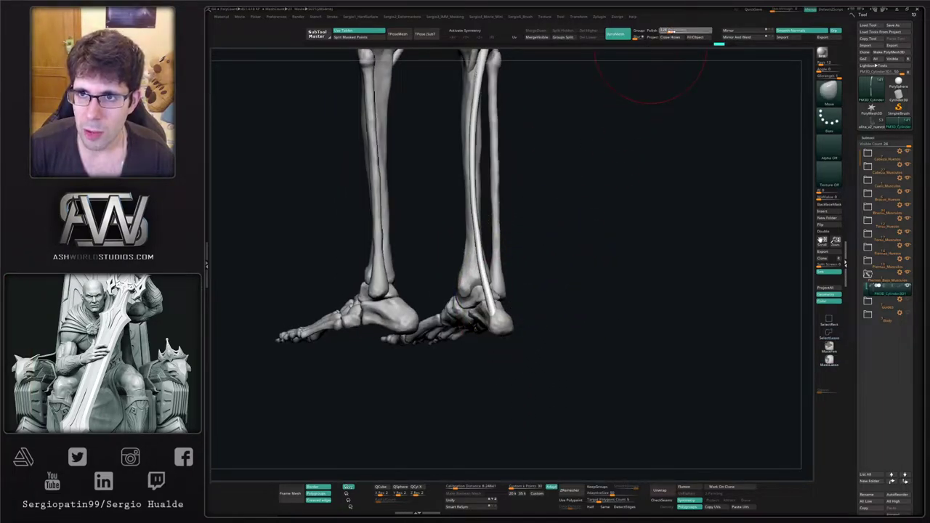
Set the DynaMesh resolution to 256, remesh the rod, and smooth its lower end and shaft.
text(256)
key(Return)
ctrl+drag(637, 118, 638, 141)
shift+drag(504, 308, 501, 331)
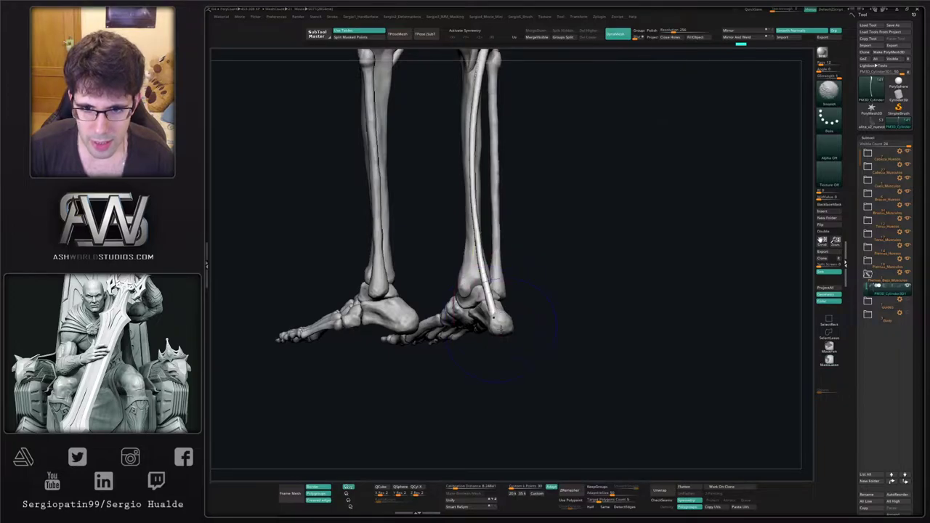
mouse_move(483, 280)
shift+mouse_down()
mouse_move(486, 155)
mouse_move(476, 218)
shift+mouse_up()
Fit the rod's lower end onto the heel bone and adjust the tendon's curve down the back of the shin.
mouse_move(436, 291)
mouse_down()
mouse_move(506, 294)
mouse_move(503, 323)
mouse_up()
drag(559, 327, 503, 321)
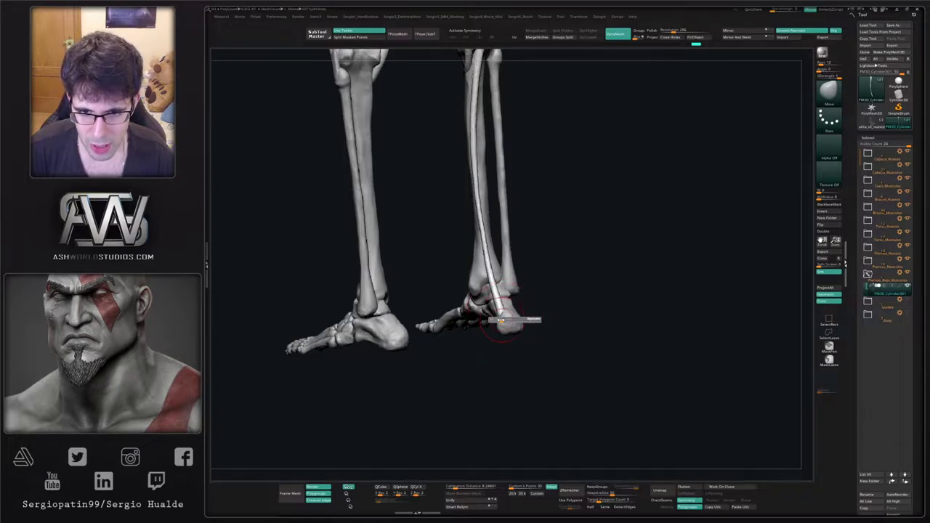
ctrl+shift+click(502, 320)
ctrl+shift+click(498, 331)
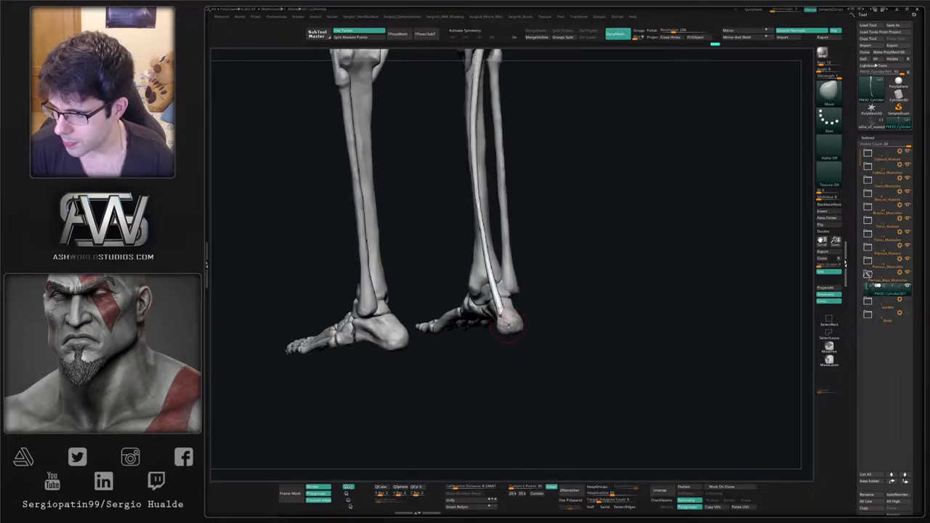
drag(497, 328, 490, 319)
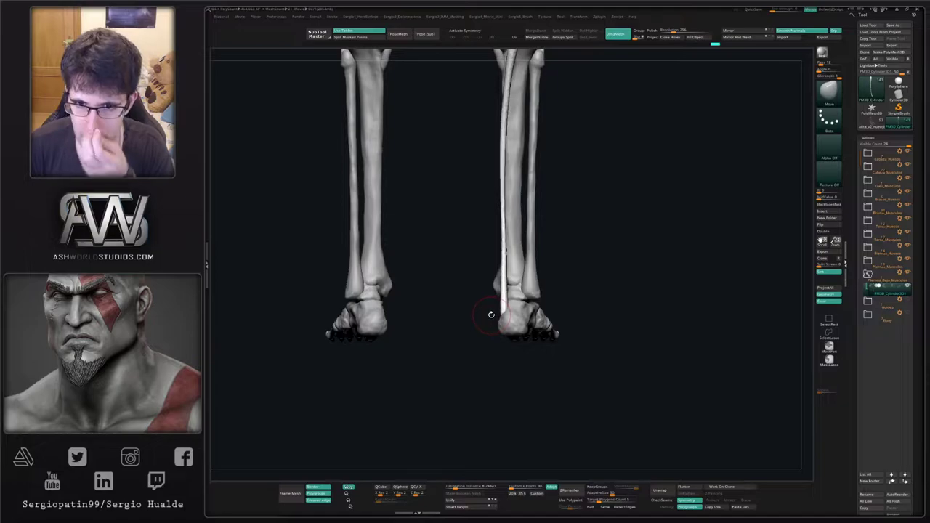
right_drag(506, 298, 498, 231)
mouse_move(497, 230)
mouse_down()
mouse_move(528, 303)
mouse_move(512, 265)
mouse_move(486, 305)
mouse_up()
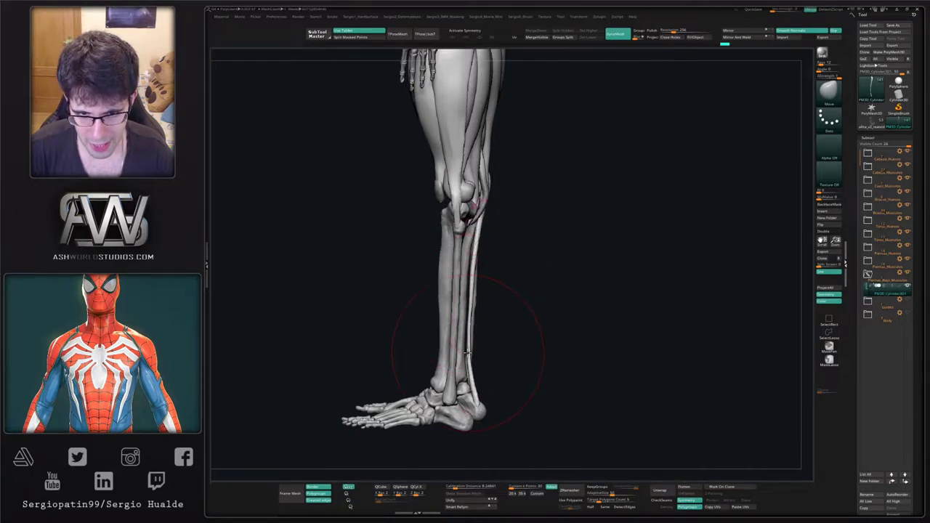
drag(499, 339, 461, 313)
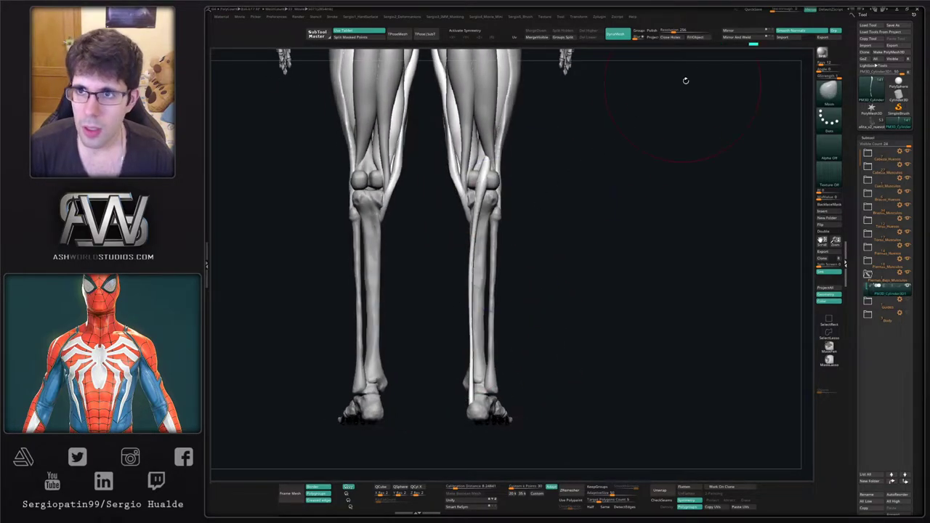
Mirror the muscle onto the other leg with Mirror And Weld, activate symmetry, and rename the subtool Plantaris.
click(733, 39)
key(x)
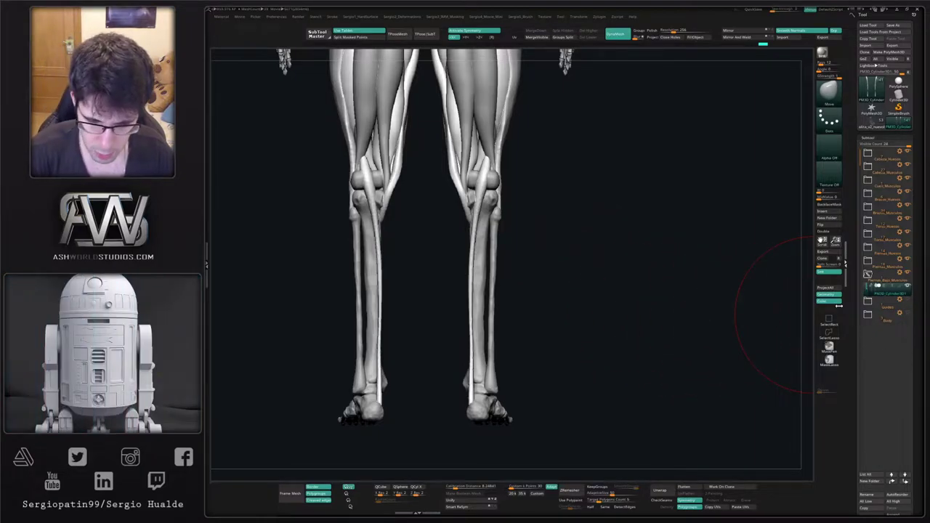
key(F2)
text(p)
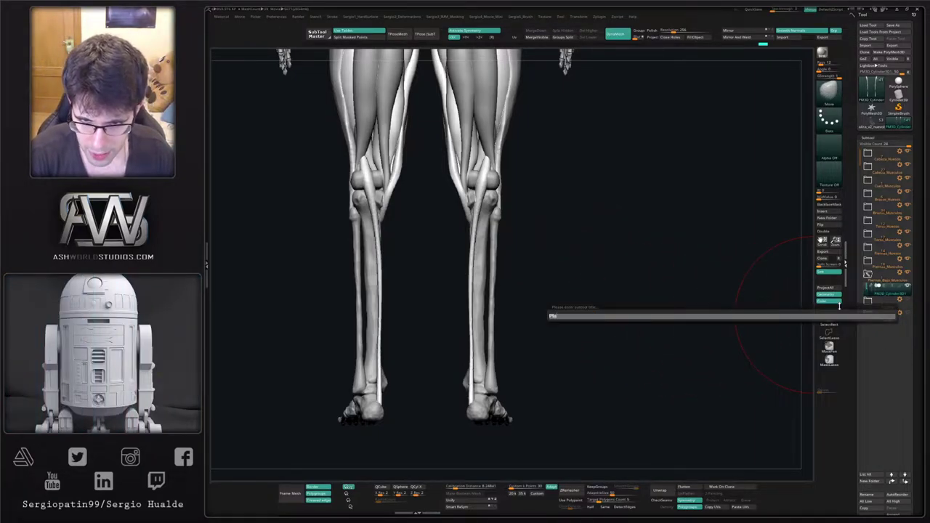
text(lantaris)
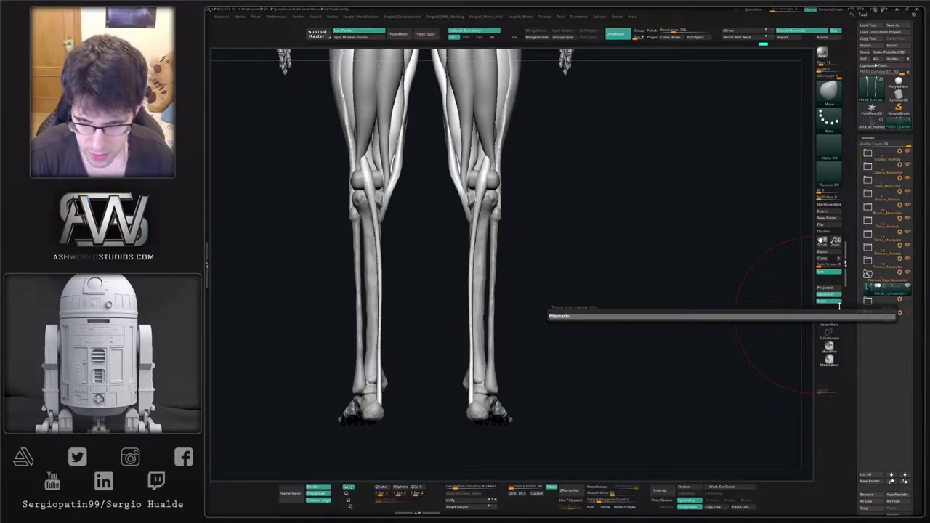
key(Return)
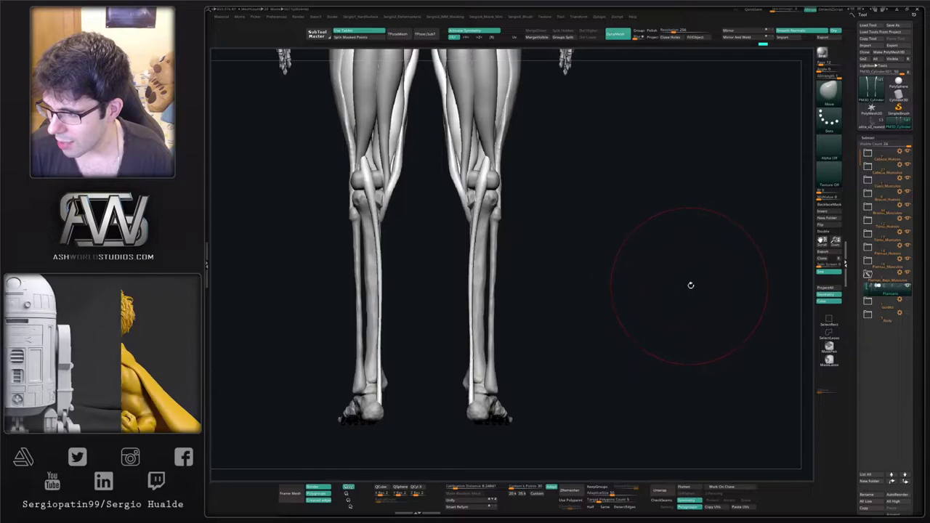
Examine the Plantaris on both lower legs from behind and at slight angles, checking its path from knee to heel.
drag(709, 292, 684, 298)
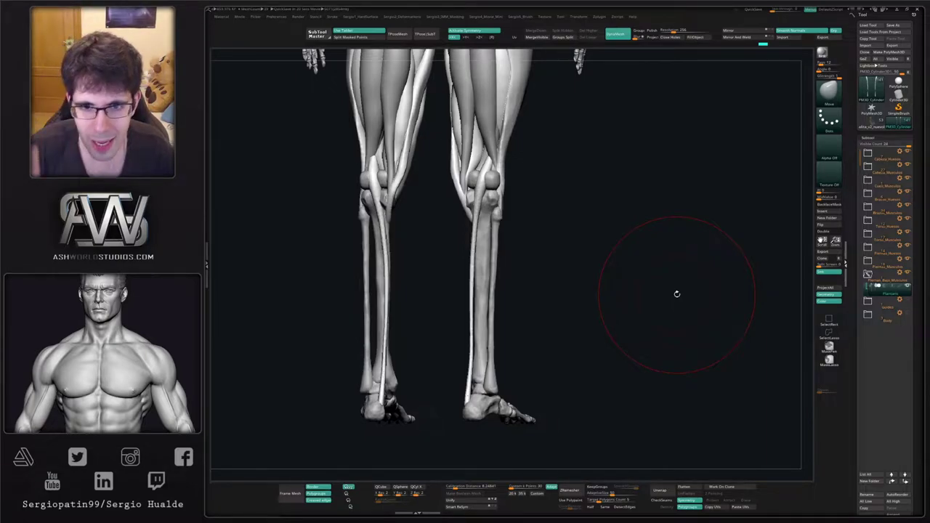
drag(560, 218, 574, 222)
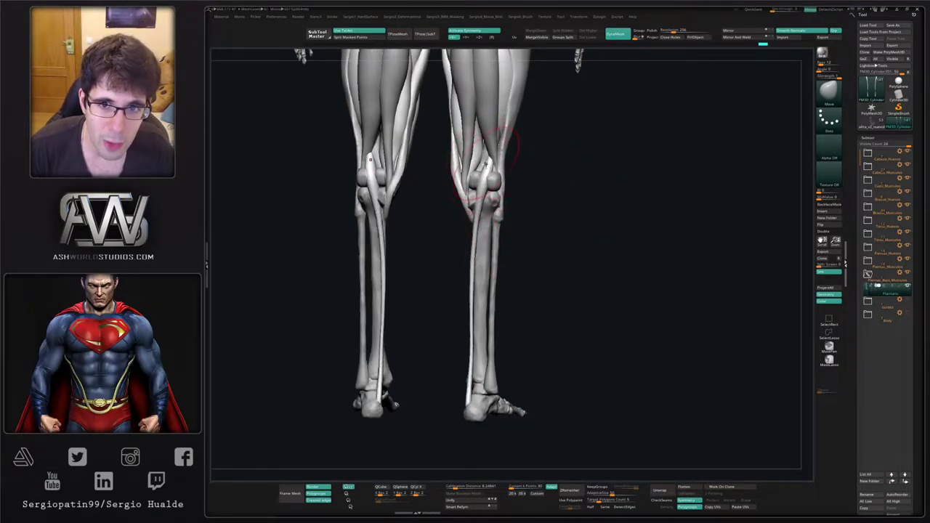
drag(563, 197, 548, 195)
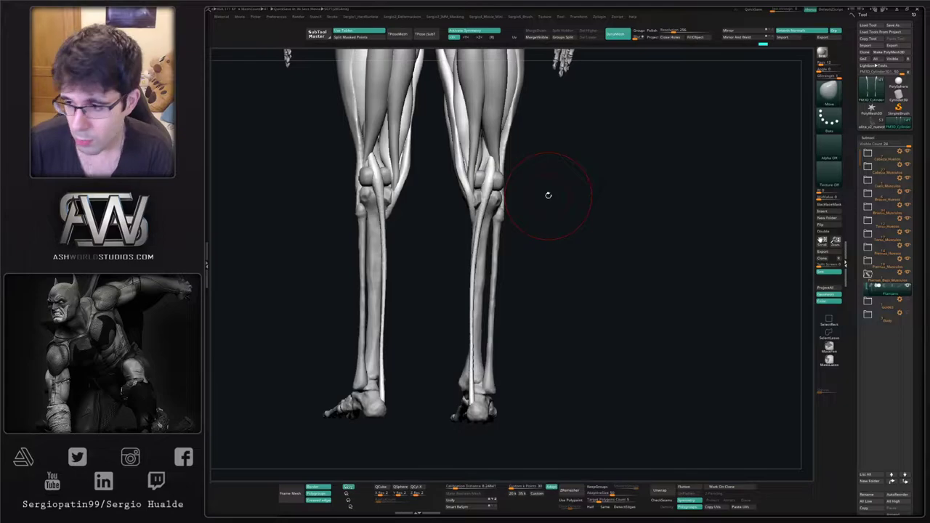
mouse_move(573, 291)
right_down()
mouse_move(560, 290)
mouse_move(572, 319)
right_up()
alt+right_drag(571, 318, 618, 351)
mouse_move(618, 351)
ctrl+right_down()
mouse_move(562, 291)
mouse_move(596, 284)
mouse_move(571, 247)
ctrl+right_up()
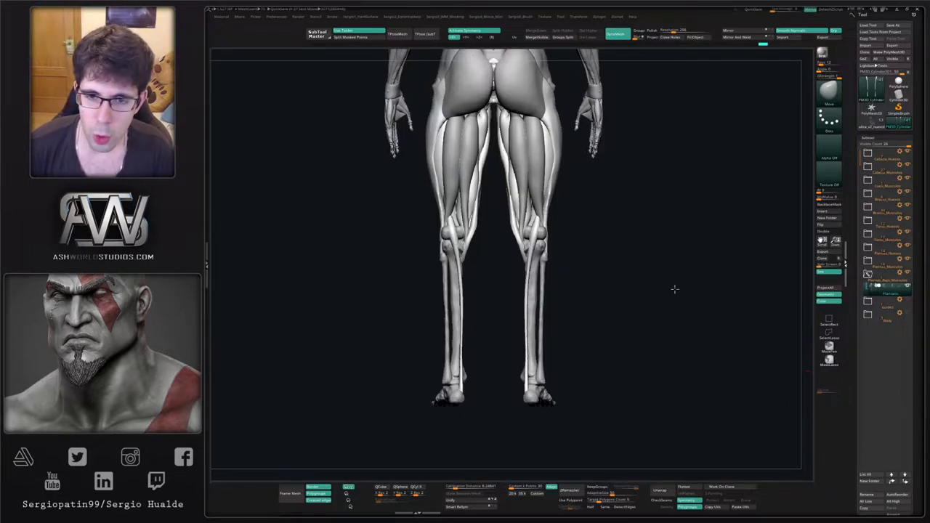
drag(676, 291, 660, 292)
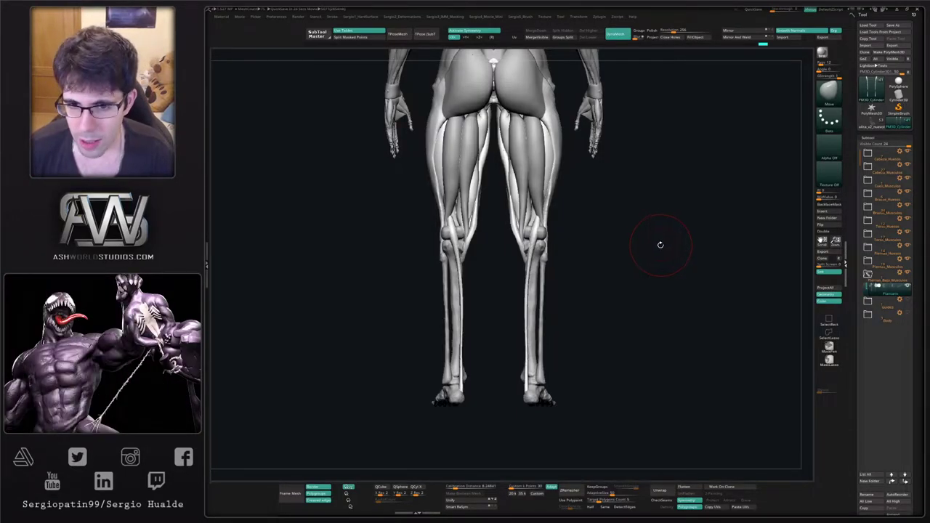
drag(660, 245, 614, 278)
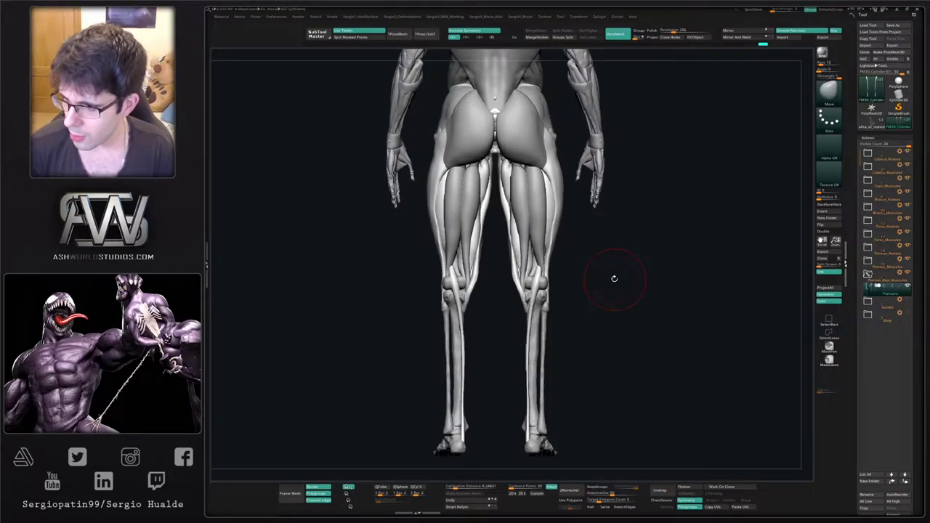
drag(614, 259, 590, 269)
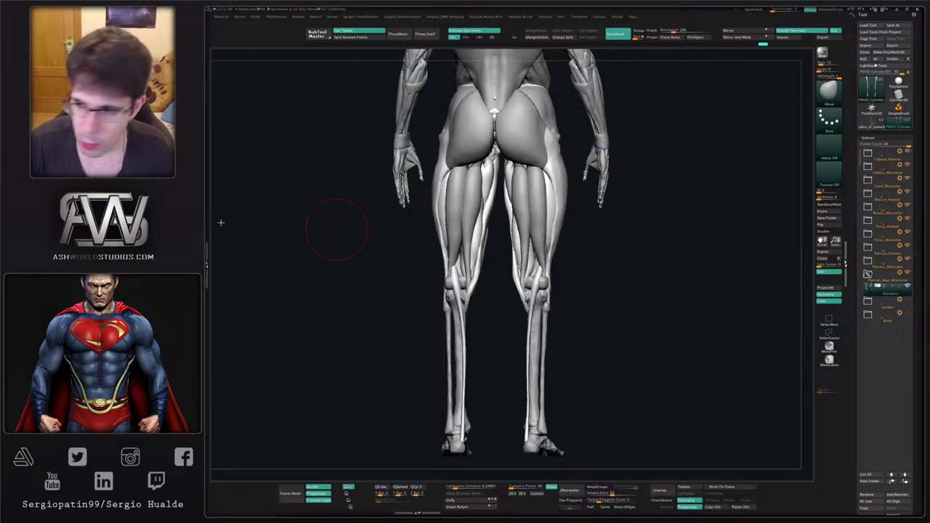
drag(620, 304, 607, 264)
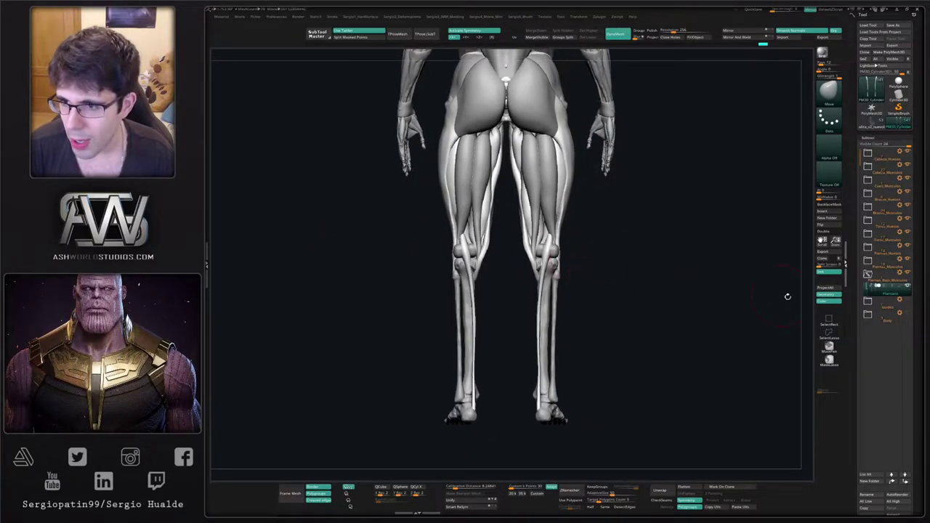
Duplicate the Plantaris subtool inside the Piernas_Bajo_Musculos folder.
key(ctrl+shift+d)
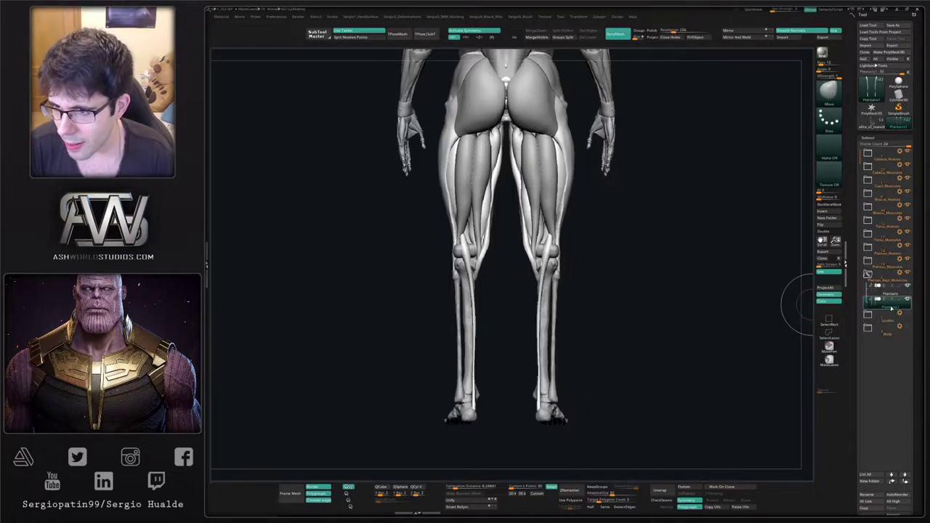
Rename the duplicated Plantaris subtool as Gastrocnemus (Gemelo).
mouse_move(893, 309)
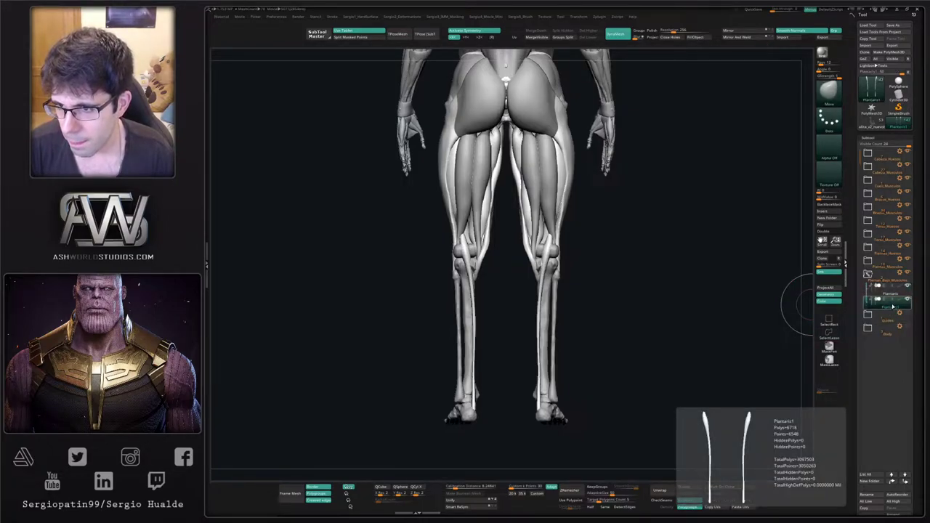
key(F2)
text(G)
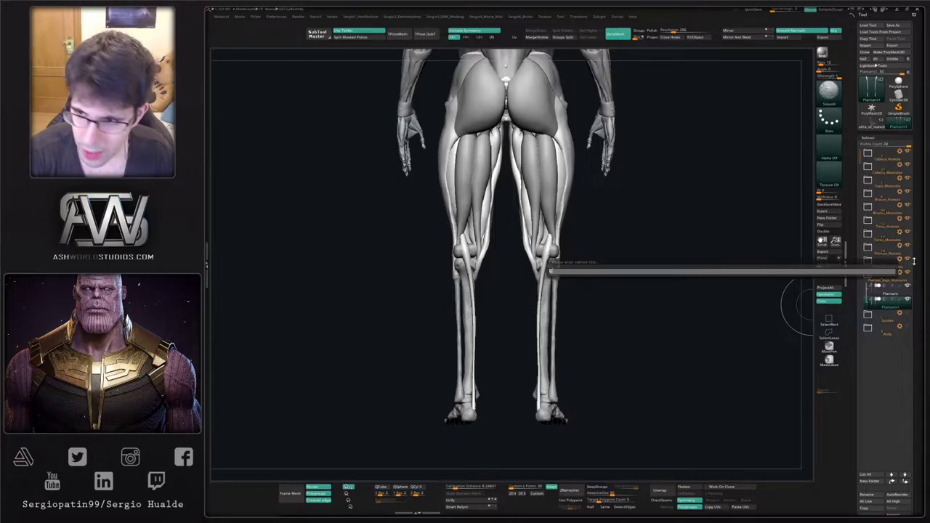
text(Gastroc)
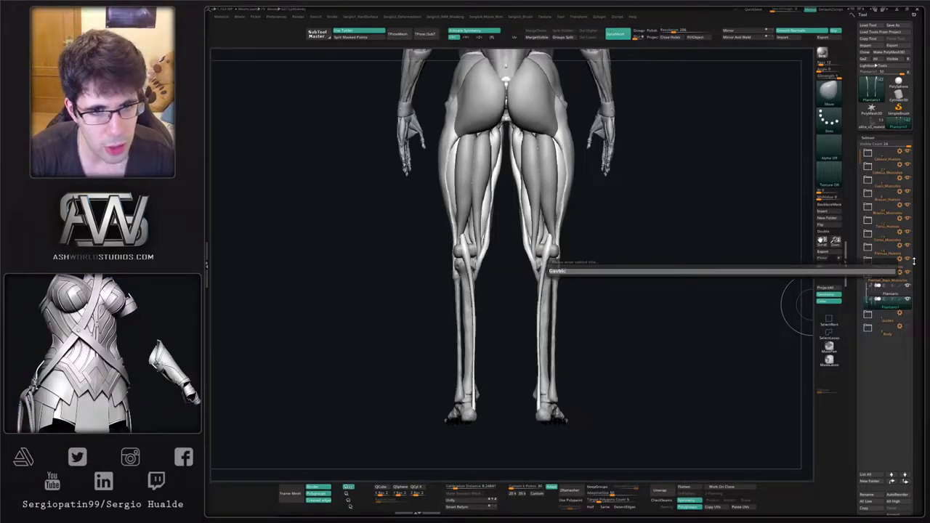
text(icben)
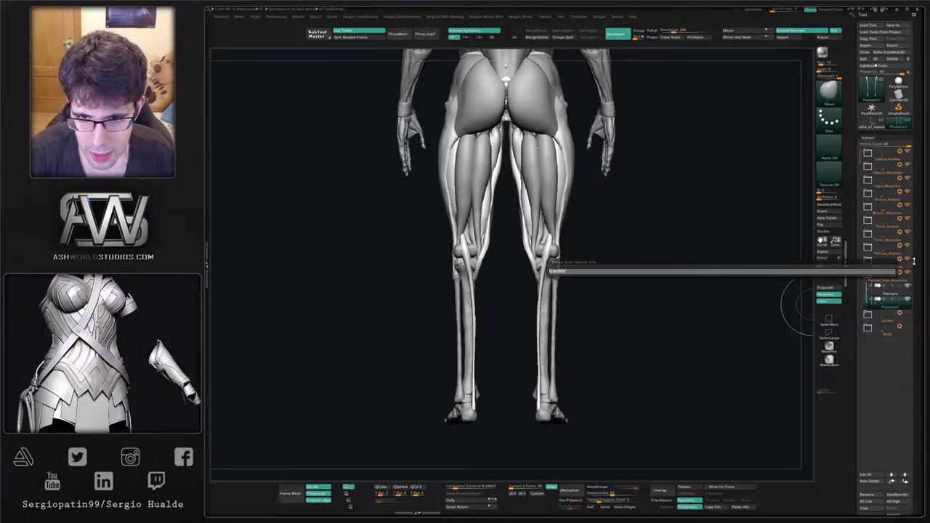
key(BackSpace)
key(BackSpace)
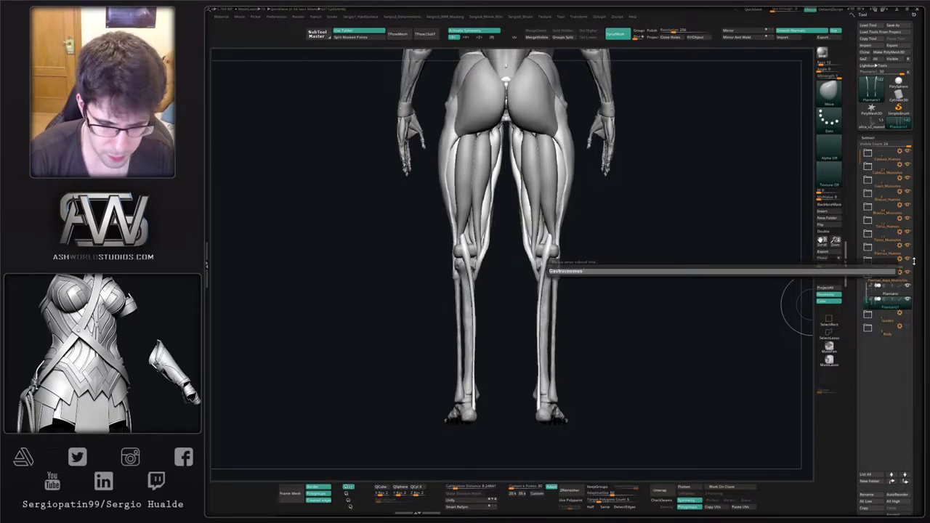
text((Geme)
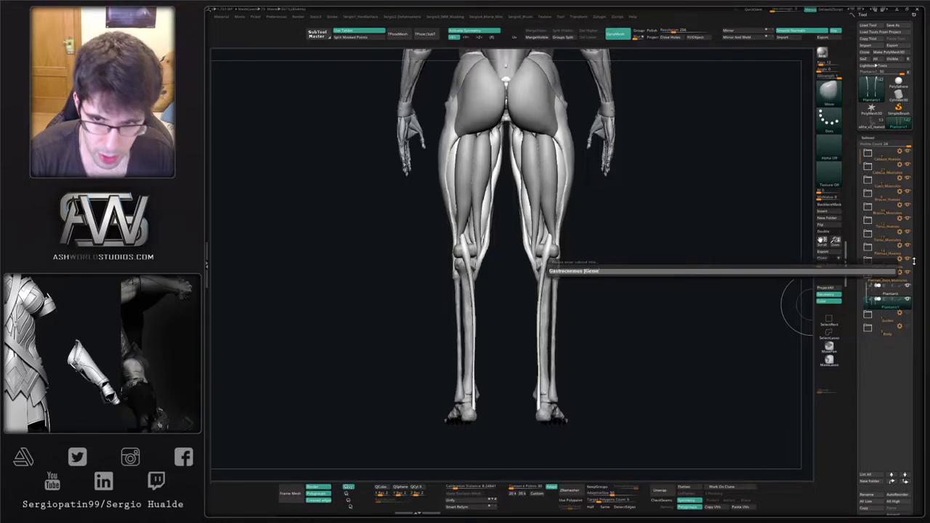
text(lo))
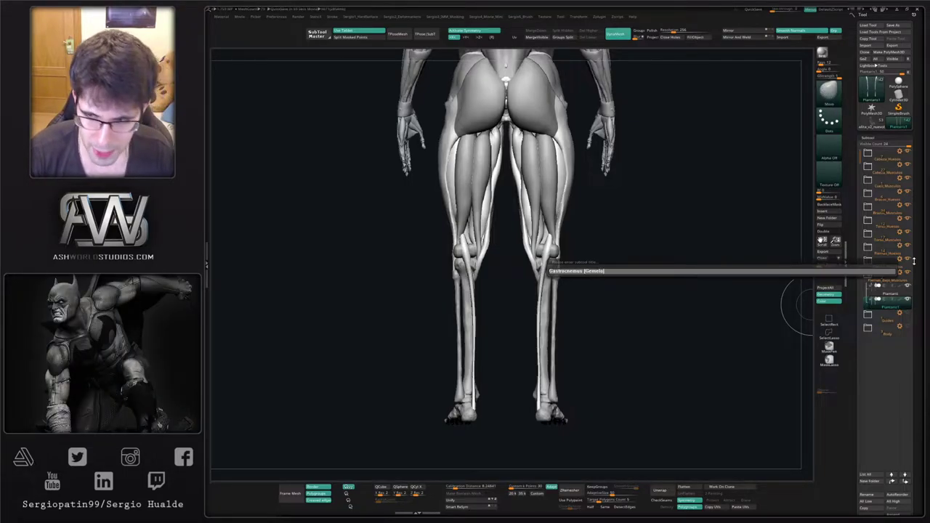
key(Return)
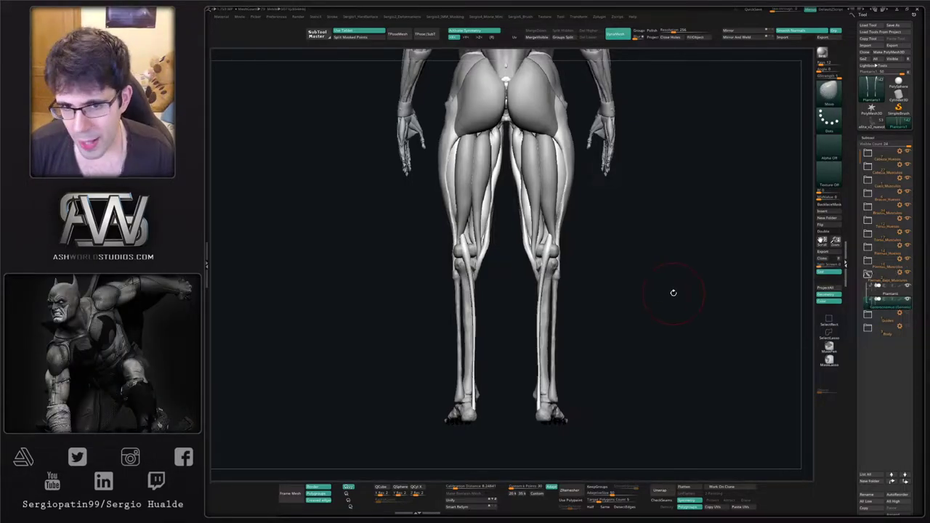
Widen the Gastrocnemus rods behind both shins into full calf volumes tapering toward the heel.
drag(674, 293, 630, 300)
mouse_move(565, 288)
mouse_down()
mouse_move(562, 302)
mouse_move(548, 285)
mouse_move(600, 298)
mouse_move(544, 298)
mouse_up()
ctrl+shift+click(550, 290)
click(532, 304)
key(s)
mouse_move(541, 348)
mouse_down()
mouse_move(538, 355)
mouse_move(594, 325)
mouse_move(594, 313)
mouse_up()
mouse_move(594, 312)
ctrl+mouse_down()
mouse_move(590, 357)
mouse_move(537, 375)
mouse_move(554, 332)
ctrl+mouse_up()
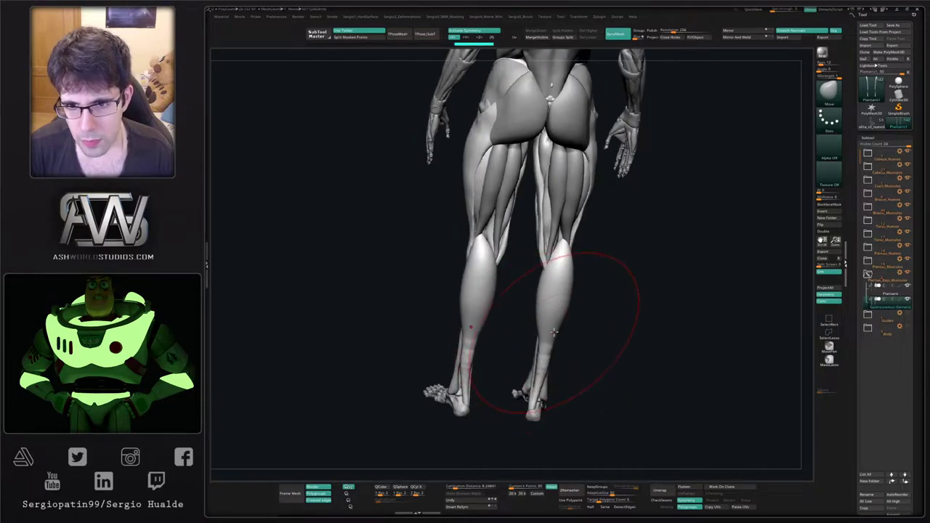
Shape the upper calf on the Gastrocnemus, narrowing and fitting its top end into the back of the knee.
drag(574, 286, 562, 271)
mouse_move(618, 297)
mouse_down()
mouse_move(557, 294)
mouse_move(535, 326)
mouse_move(553, 287)
mouse_move(630, 332)
mouse_move(588, 308)
mouse_up()
mouse_move(566, 310)
mouse_down()
mouse_move(557, 310)
mouse_move(567, 291)
mouse_up()
drag(593, 305, 636, 309)
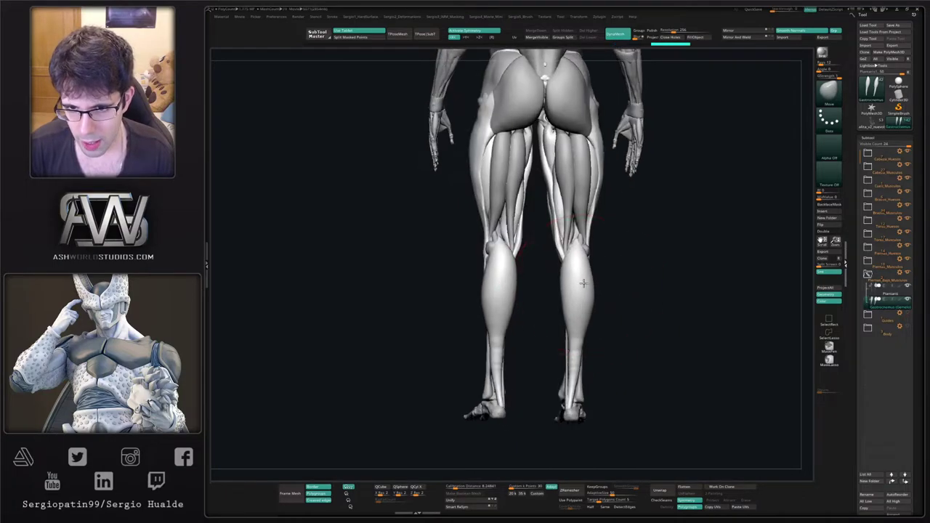
mouse_move(583, 284)
mouse_down()
mouse_move(582, 261)
mouse_move(561, 259)
mouse_move(579, 259)
mouse_up()
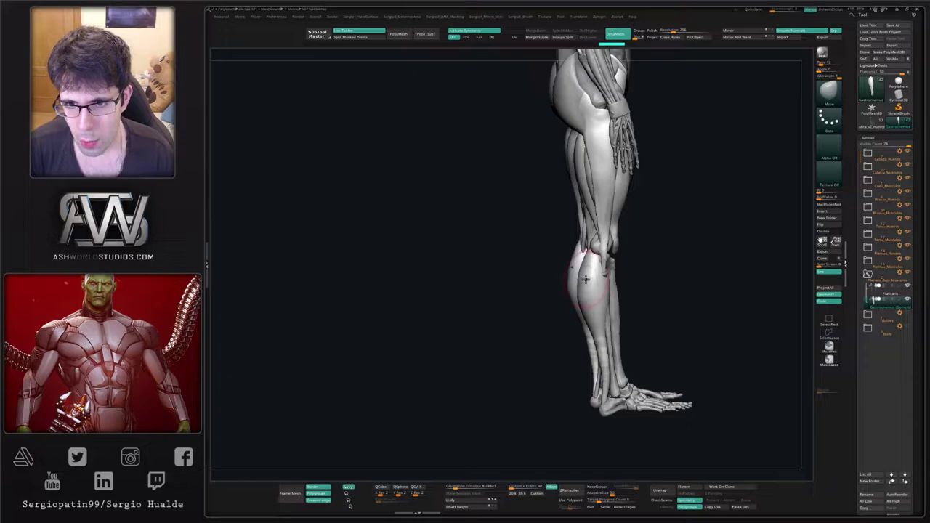
Refine the Gastrocnemus side profile, rounding the calf bulge and smoothing the slim tendon down to the heel.
mouse_move(585, 275)
mouse_down()
mouse_move(614, 282)
mouse_move(588, 291)
mouse_move(593, 269)
mouse_up()
key(shift)
ctrl+right_drag(591, 276, 588, 312)
mouse_move(575, 325)
mouse_down()
mouse_move(565, 324)
mouse_move(599, 319)
mouse_up()
drag(592, 380, 585, 400)
shift+drag(591, 356, 585, 400)
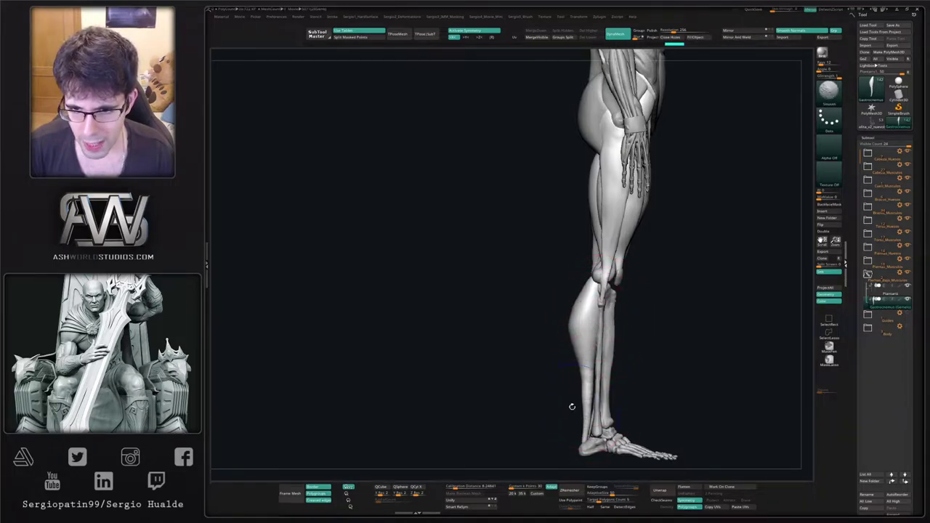
Duplicate the Gastrocnemus subtool, place the original above Plantaris in the folder and hide it.
key(ctrl+shift+d)
click(882, 317)
click(886, 307)
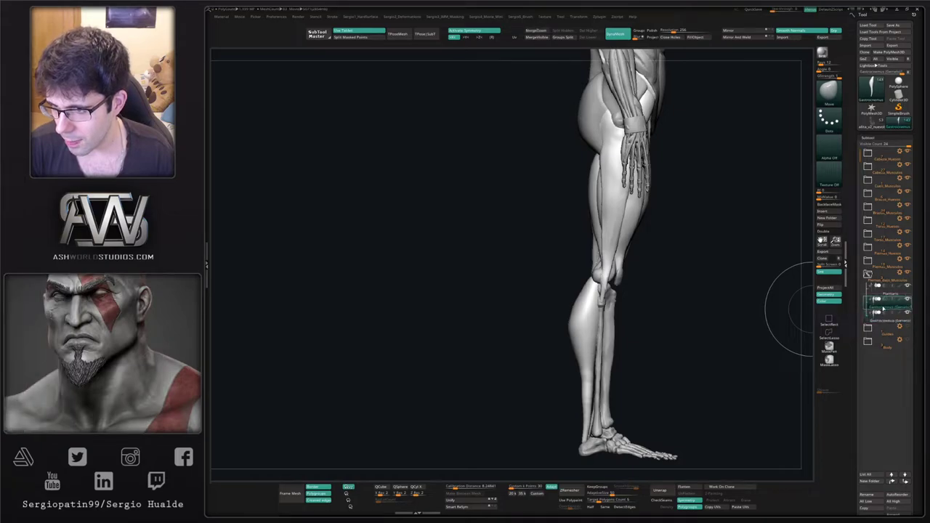
drag(888, 290, 889, 289)
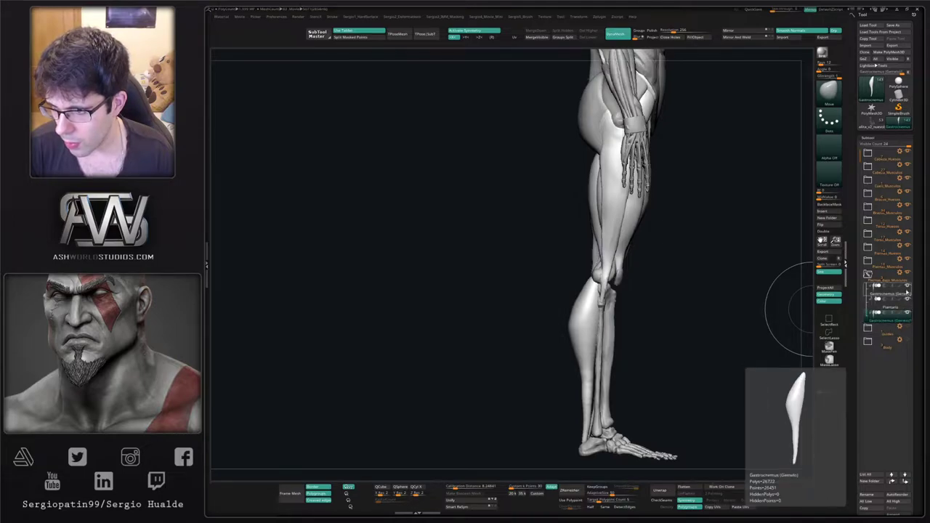
click(907, 287)
Rename the duplicated Gastrocnemus subtool as Soleo.
key(F2)
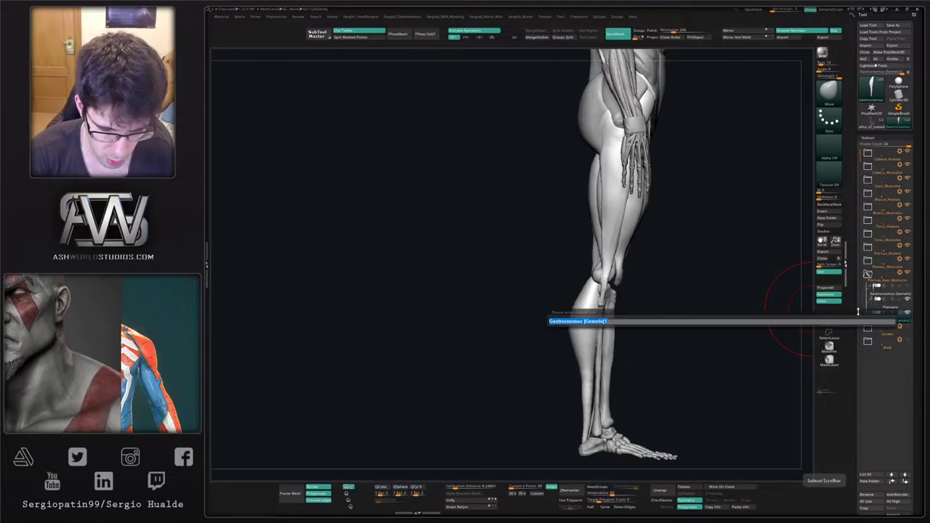
text(Ga)
key(Return)
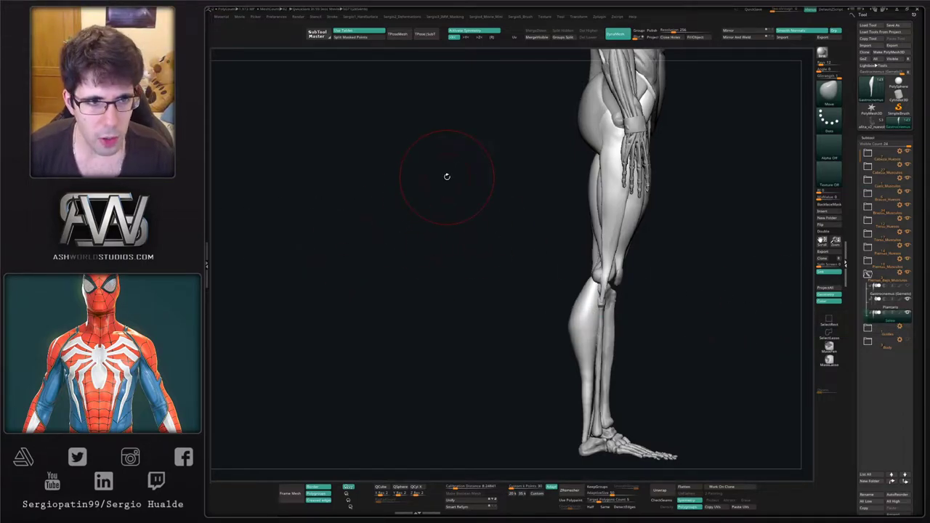
Lower the top of the Soleo below the knee joint and push its upper end toward the outer side.
drag(557, 302, 712, 306)
drag(623, 318, 585, 307)
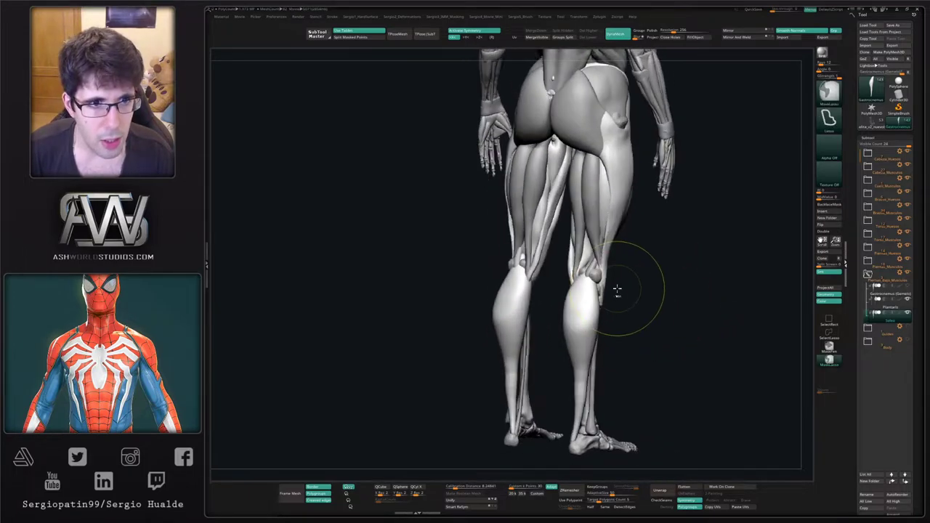
mouse_move(617, 288)
ctrl+right_down()
mouse_move(623, 316)
mouse_move(621, 287)
ctrl+right_up()
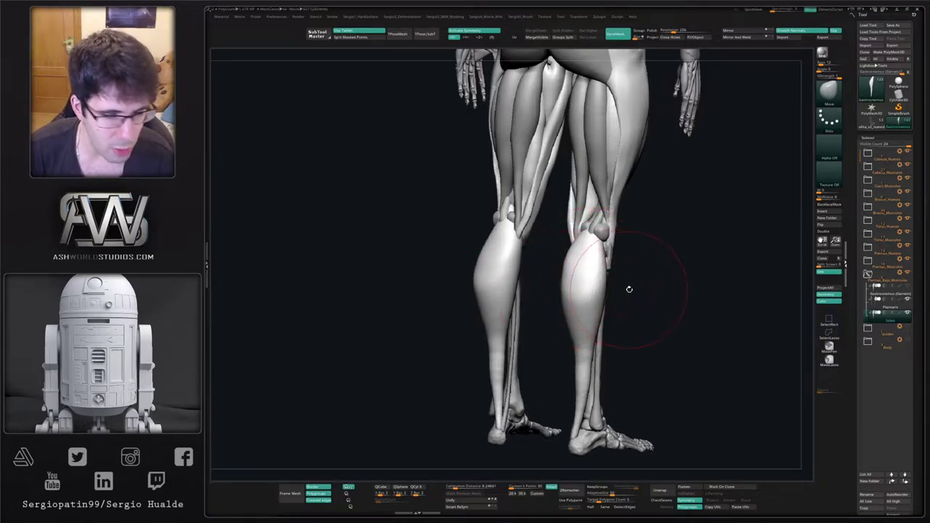
mouse_move(629, 289)
mouse_down()
mouse_move(664, 293)
mouse_move(628, 266)
mouse_move(599, 305)
mouse_move(604, 290)
mouse_up()
right_drag(602, 268, 611, 273)
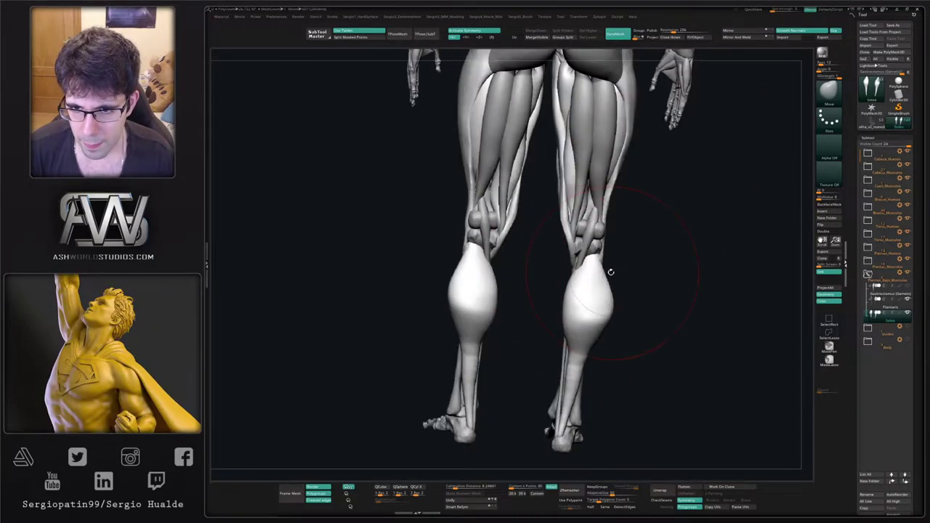
mouse_move(611, 272)
mouse_down()
mouse_move(621, 277)
mouse_move(606, 273)
mouse_up()
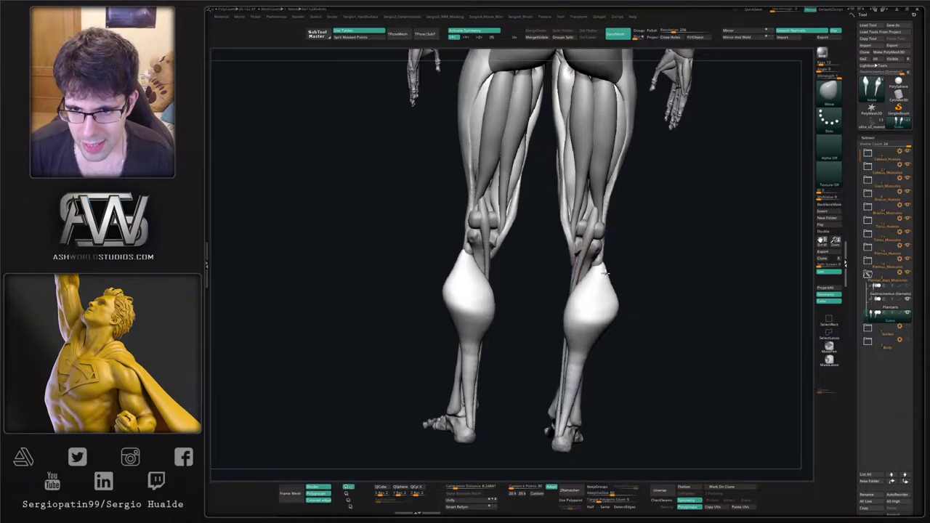
drag(645, 299, 473, 268)
mouse_move(623, 287)
right_down()
mouse_move(606, 281)
mouse_move(604, 318)
mouse_move(656, 332)
mouse_move(603, 291)
mouse_move(625, 292)
mouse_move(596, 307)
mouse_move(603, 280)
mouse_move(589, 289)
mouse_move(602, 331)
mouse_move(595, 320)
mouse_move(603, 316)
right_up()
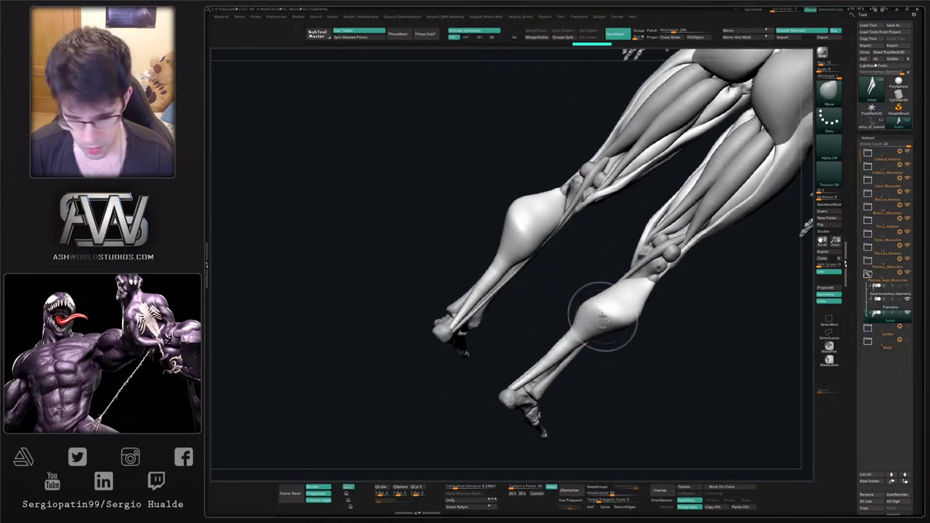
Flatten the bulging back surface of the Soleo with the TrimDynamic brush.
key(b)
key(t)
key(d)
drag(597, 312, 608, 315)
right_drag(606, 315, 578, 330)
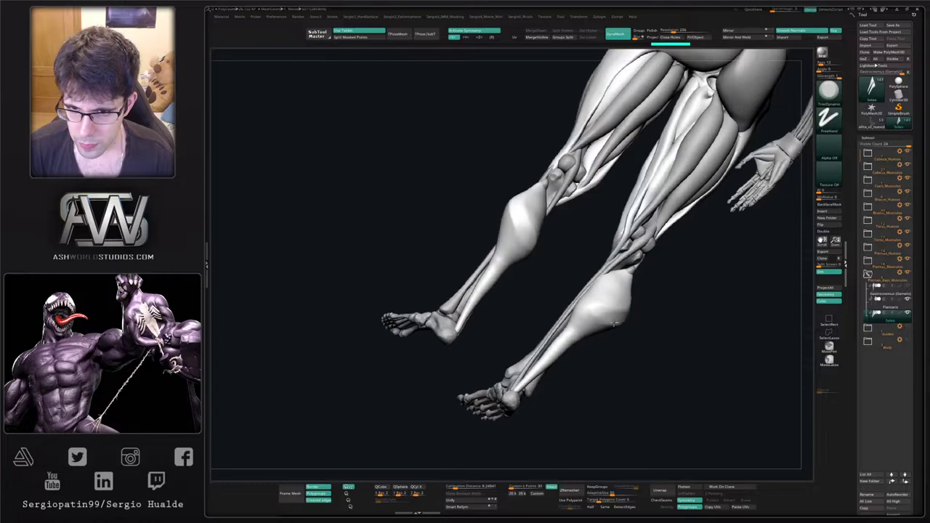
right_drag(612, 304, 640, 324)
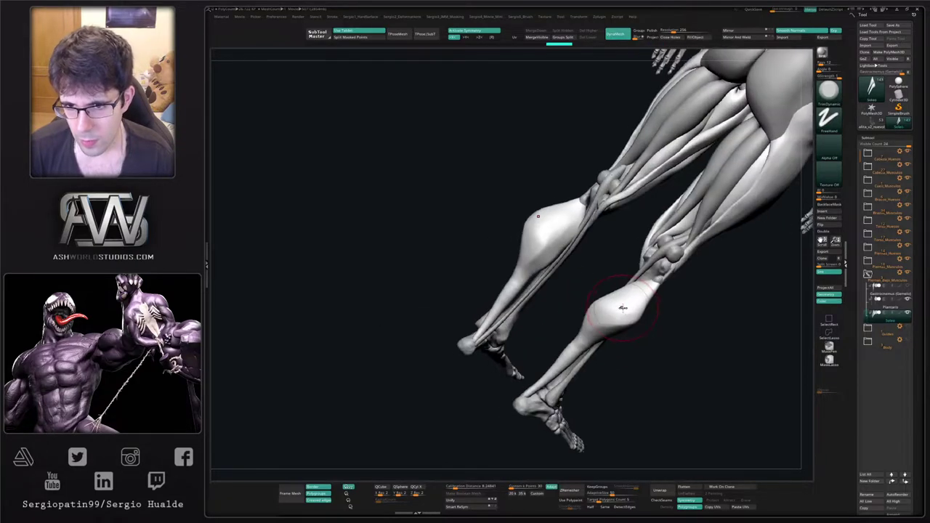
Smooth the Soleo from calf to tendon and set the DynaMesh resolution to 176.
shift+drag(609, 315, 598, 325)
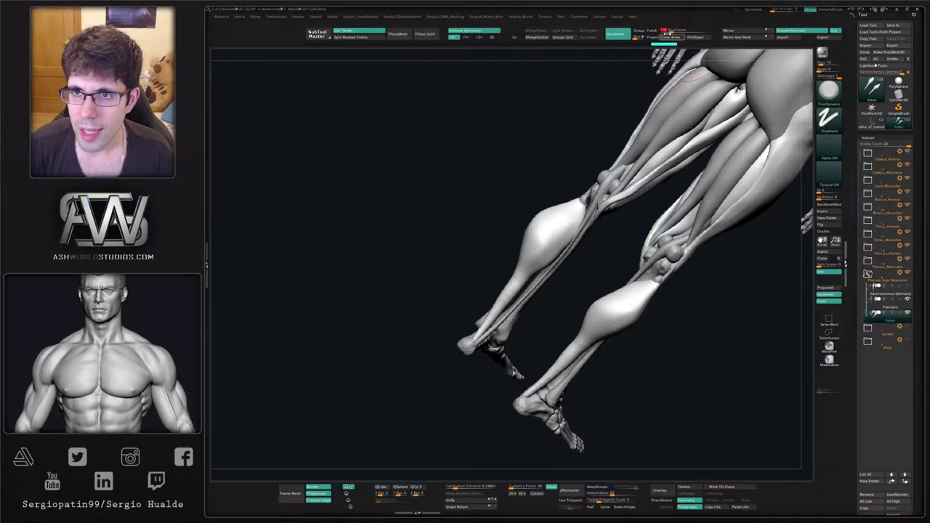
key(shift)
shift+drag(585, 336, 552, 383)
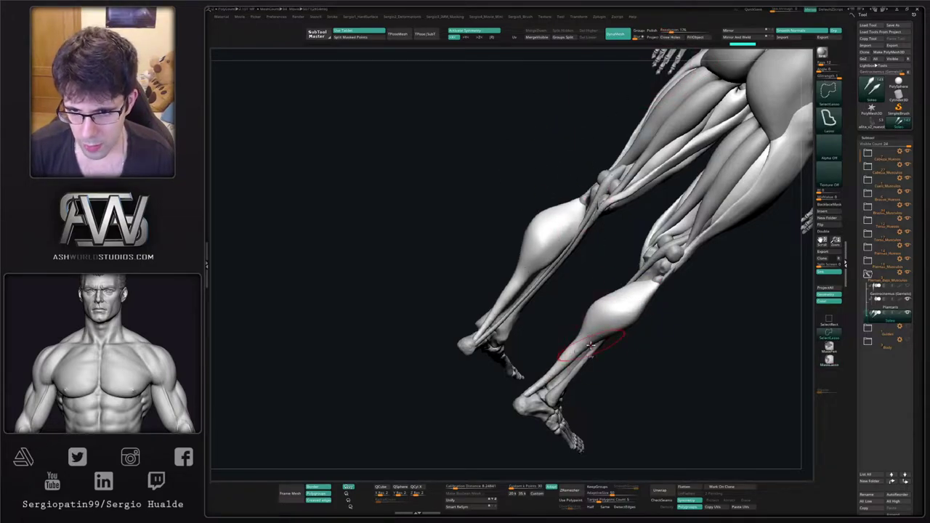
Reshape the Soleo's lower taper with the Move brush and fit its tendon onto the heel bone.
key(ctrl+i)
mouse_move(576, 335)
mouse_down()
mouse_move(580, 325)
mouse_move(569, 352)
mouse_move(646, 345)
mouse_move(615, 345)
mouse_move(615, 258)
mouse_up()
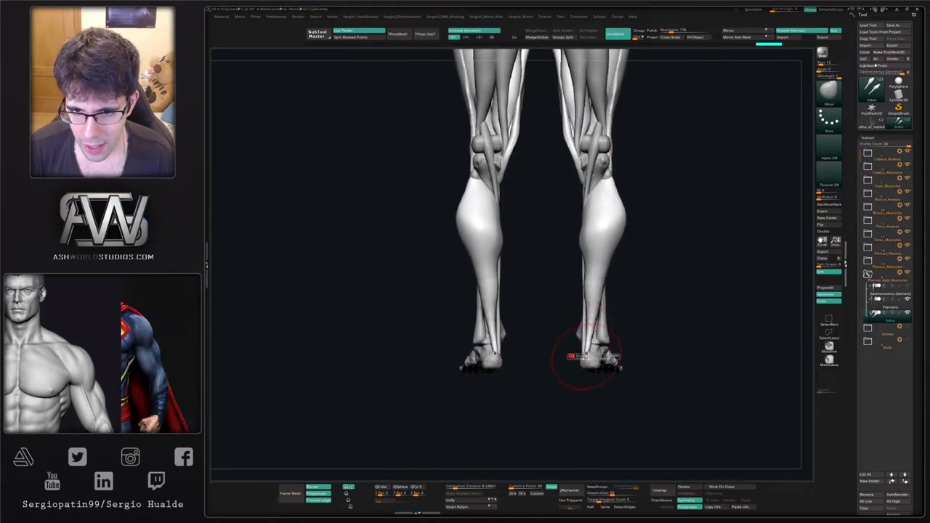
mouse_move(586, 372)
mouse_down()
mouse_move(615, 374)
mouse_move(596, 369)
mouse_up()
mouse_move(603, 357)
right_down()
mouse_move(592, 348)
mouse_move(610, 328)
right_up()
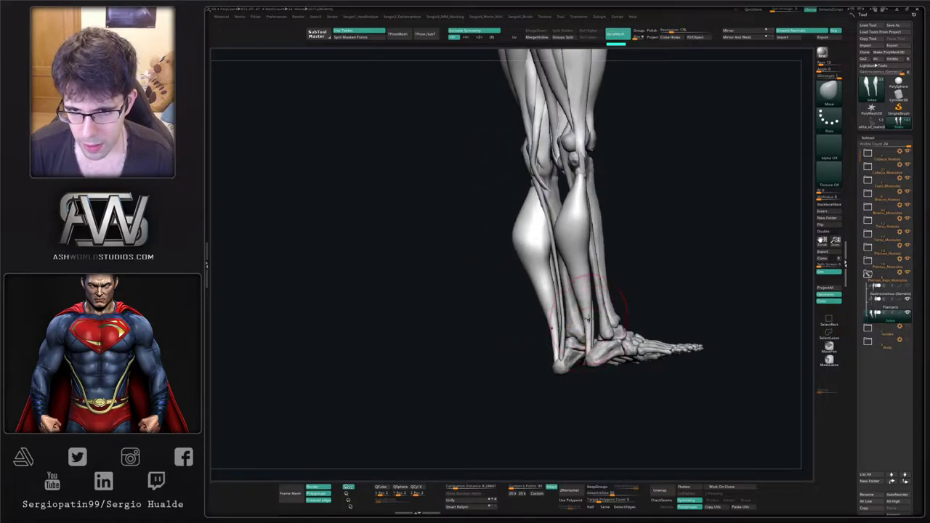
drag(581, 297, 589, 287)
mouse_move(589, 287)
right_down()
mouse_move(625, 289)
mouse_move(612, 266)
right_up()
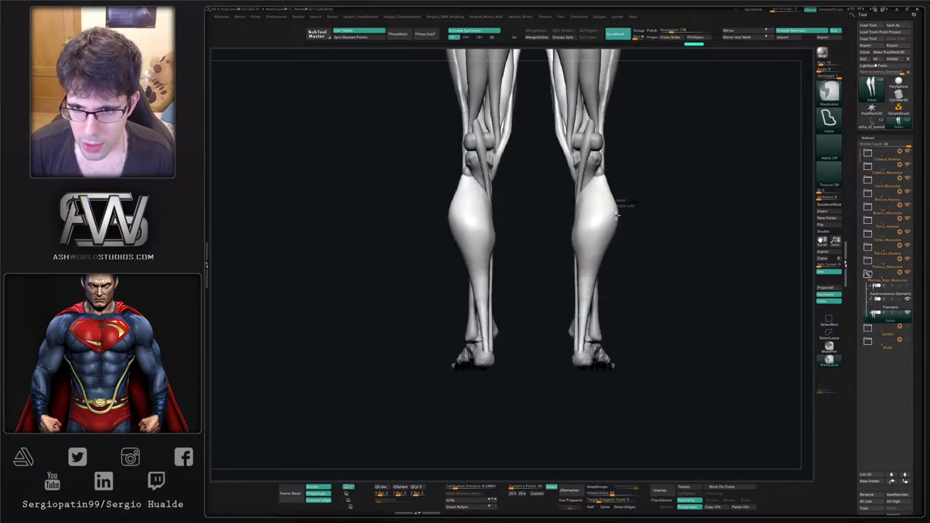
Lasso-mask areas of the Soleo and adjust the contour of its lower half with the Move brush.
mouse_move(589, 277)
ctrl+mouse_down()
mouse_move(574, 341)
mouse_move(622, 342)
mouse_move(640, 255)
ctrl+mouse_up()
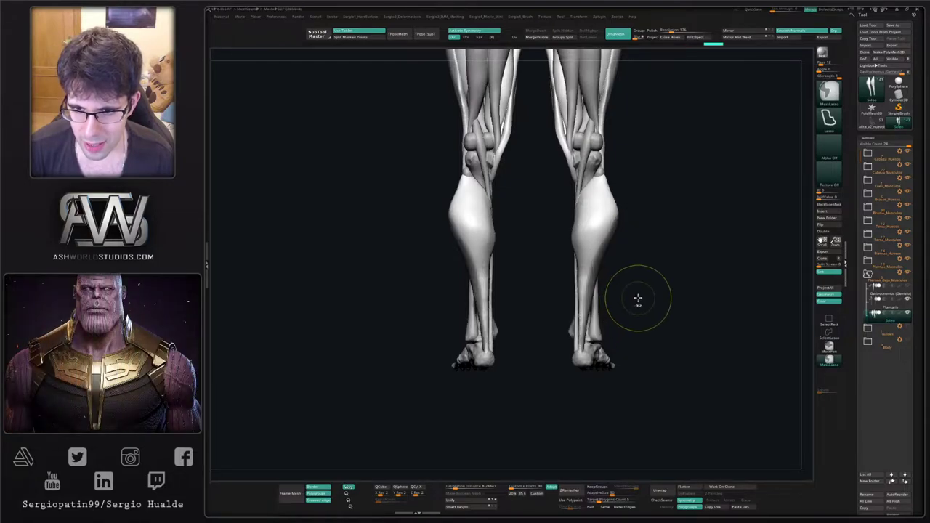
ctrl+click(638, 299)
mouse_move(609, 281)
right_down()
mouse_move(637, 291)
mouse_move(618, 269)
mouse_move(640, 283)
right_up()
ctrl+drag(639, 282, 650, 297)
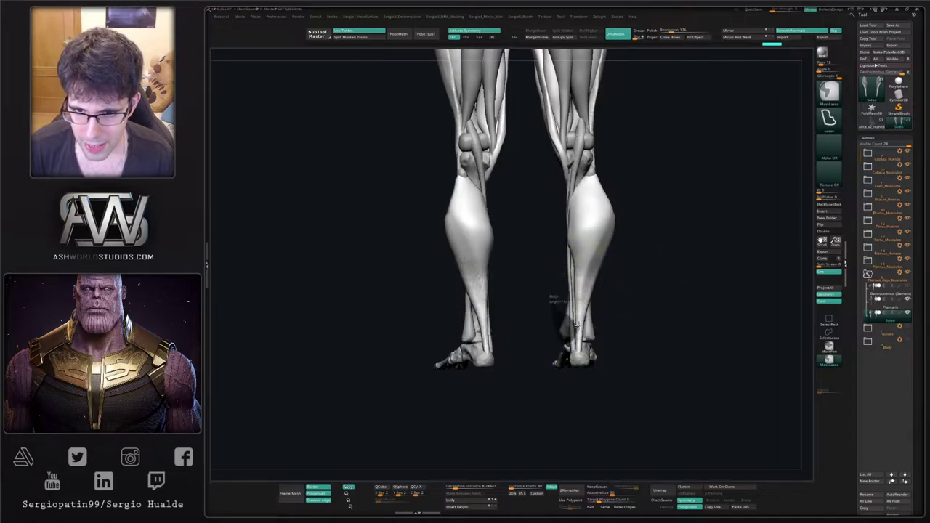
ctrl+drag(556, 206, 570, 190)
ctrl+click(546, 263)
drag(565, 267, 559, 259)
right_drag(560, 259, 583, 279)
drag(572, 274, 564, 243)
ctrl+drag(617, 281, 609, 286)
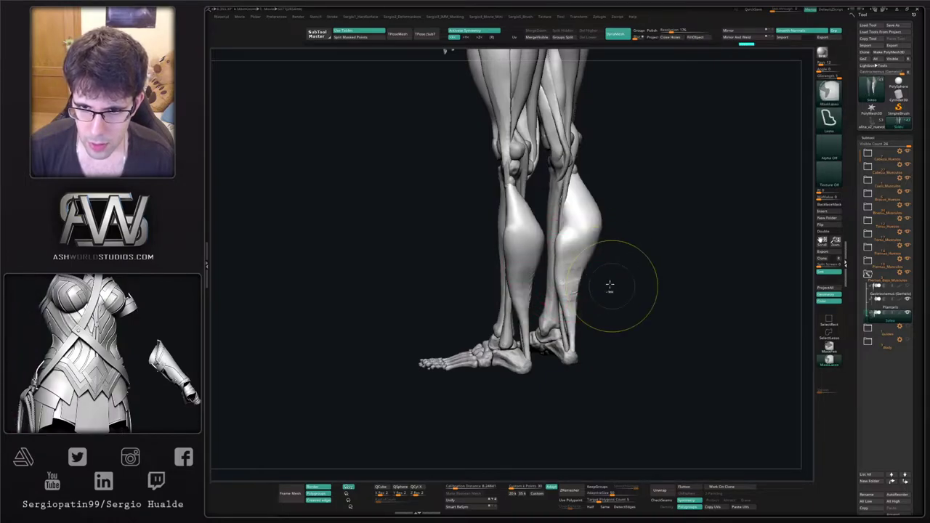
Build up the back of the Soleo with the Clay brush and smooth the transition into the tendon.
key(b)
key(c)
key(l)
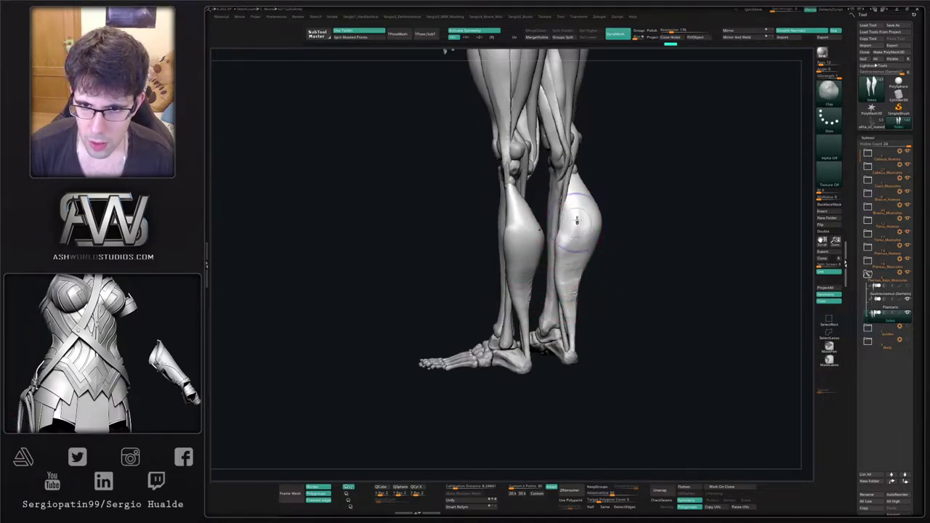
right_drag(603, 322, 606, 297)
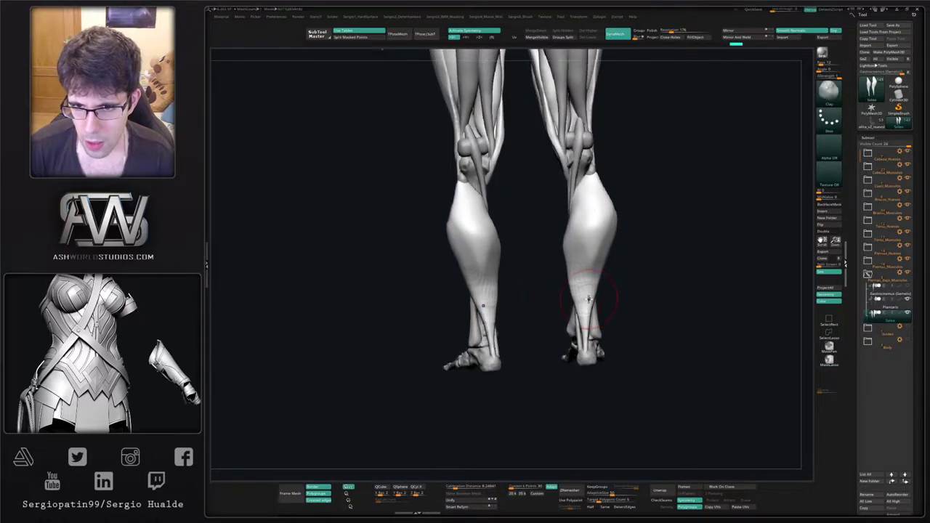
mouse_move(588, 299)
shift+mouse_down()
mouse_move(600, 234)
mouse_move(588, 287)
shift+mouse_up()
Isolate the Soleo and fill out the hollow front side of the muscle.
mouse_move(608, 290)
right_down()
mouse_move(650, 278)
mouse_move(614, 278)
right_up()
right_drag(587, 230, 578, 260)
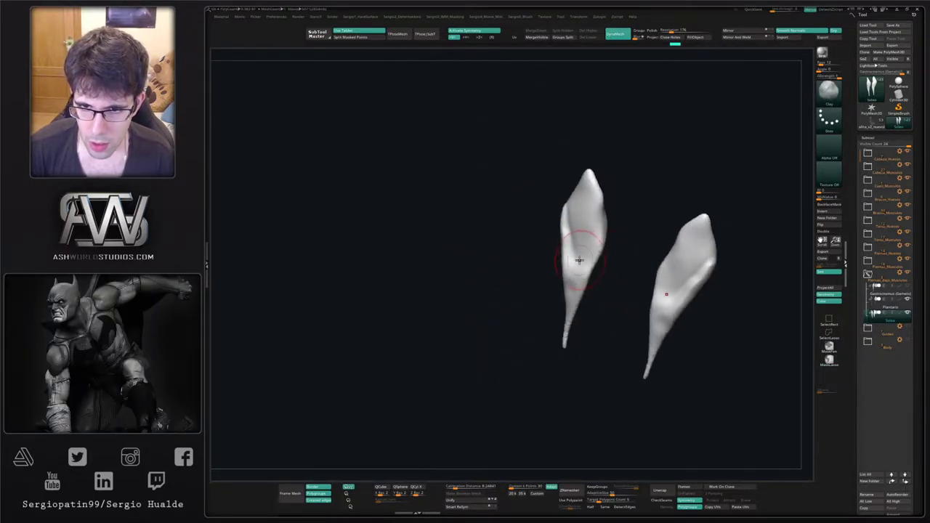
mouse_move(578, 260)
mouse_down()
mouse_move(586, 205)
mouse_move(579, 291)
mouse_up()
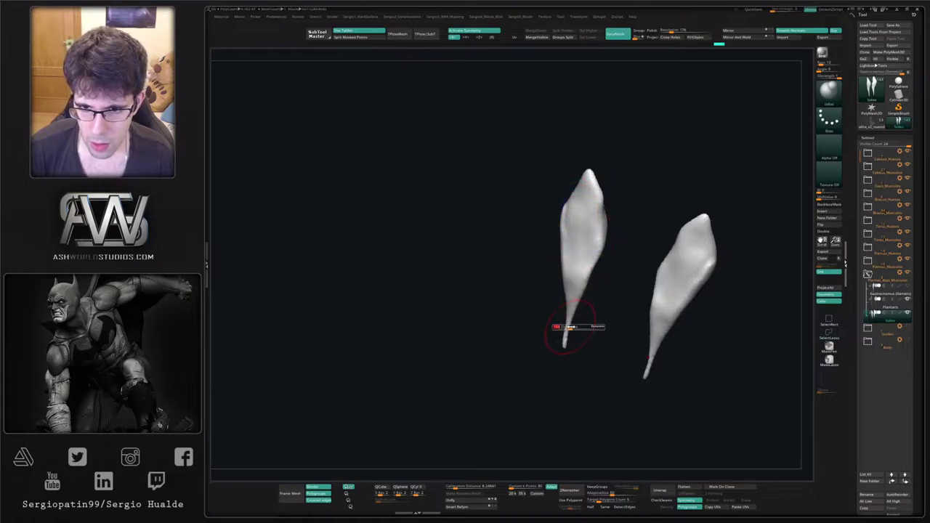
Bring back the surrounding anatomy and carve the arched border and side creases between the Soleo's belly and tendon with the DamStandard brush.
mouse_move(604, 314)
right_down()
mouse_move(572, 309)
mouse_move(611, 318)
mouse_move(609, 328)
mouse_move(594, 316)
right_up()
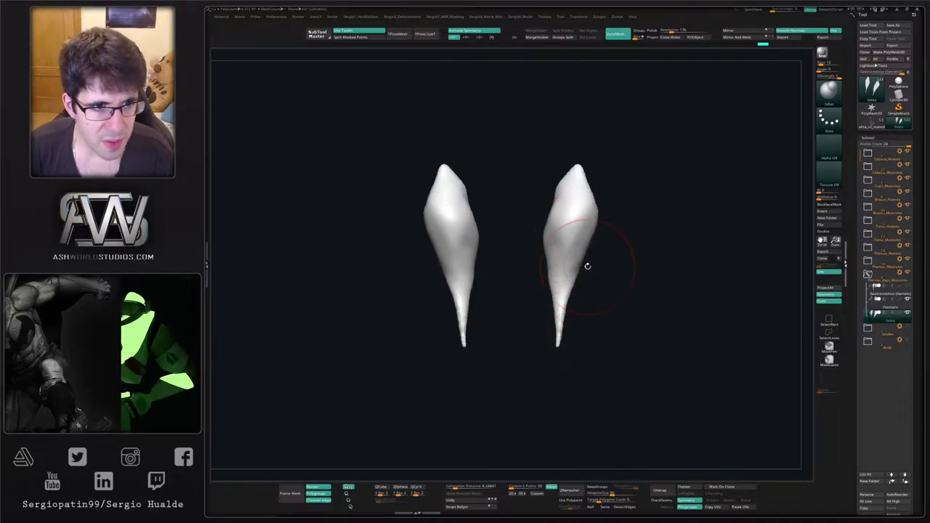
key(shift+s)
ctrl+right_drag(572, 239, 570, 259)
key(b)
key(d)
key(s)
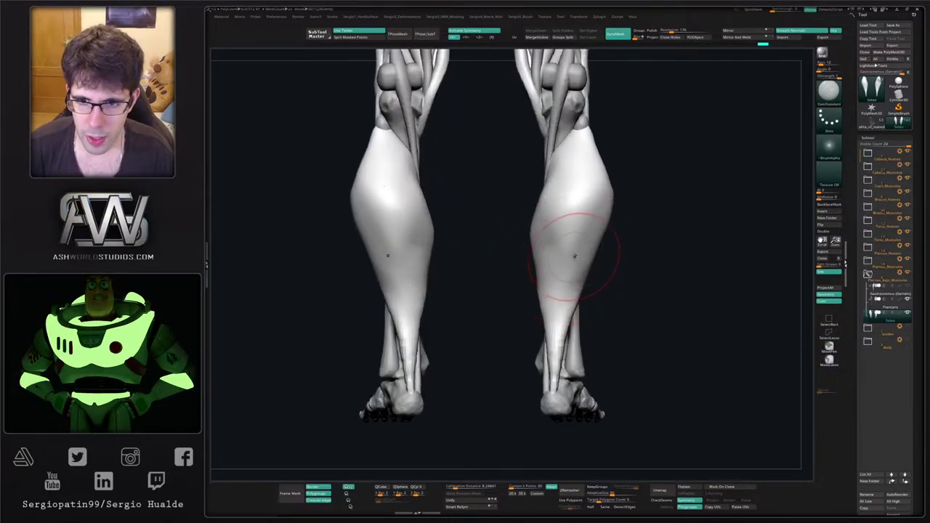
mouse_move(552, 236)
mouse_down()
mouse_move(586, 233)
mouse_move(557, 236)
mouse_move(545, 286)
mouse_up()
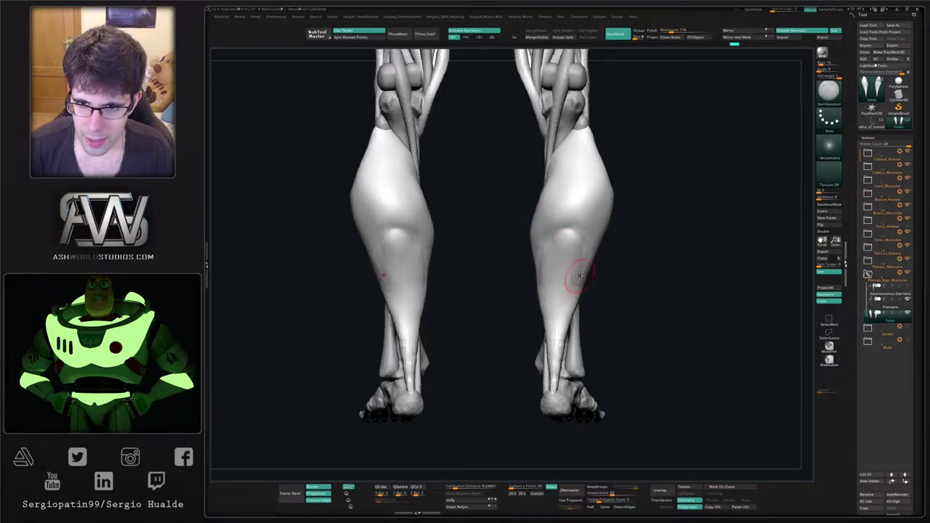
drag(589, 251, 568, 308)
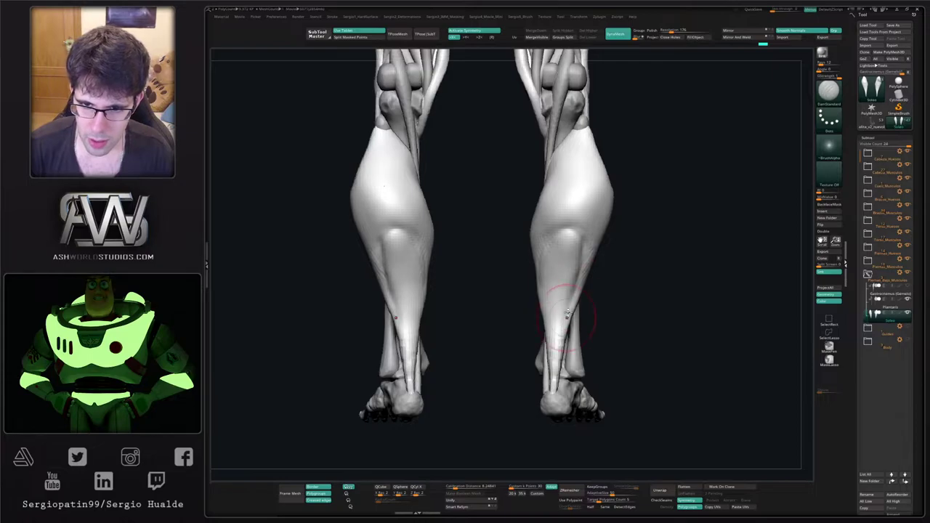
drag(560, 235, 570, 231)
drag(545, 263, 557, 320)
right_drag(558, 318, 578, 295)
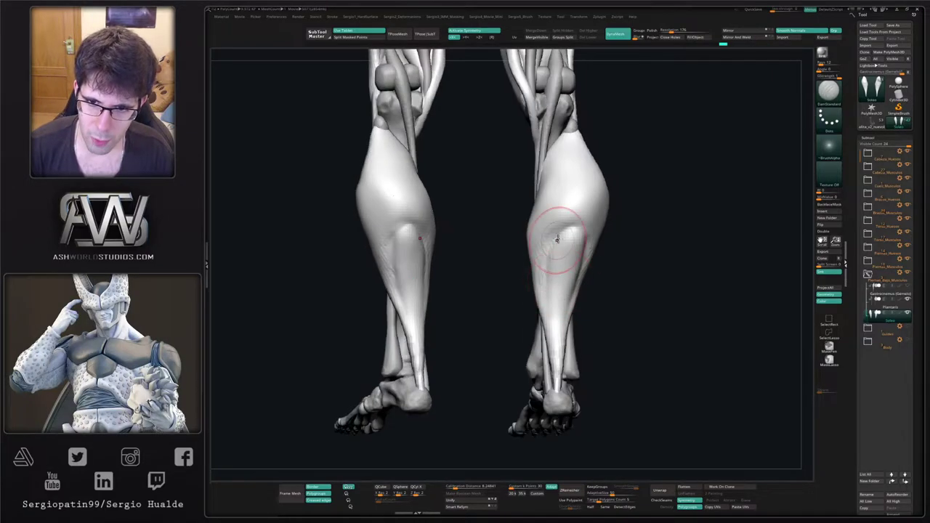
drag(536, 247, 540, 292)
Examine the Soleo's calf shape and carved tendon border from the back and both sides of the legs.
mouse_move(558, 346)
right_down()
mouse_move(560, 284)
mouse_move(590, 287)
mouse_move(595, 317)
mouse_move(602, 312)
right_up()
key(b)
key(m)
key(v)
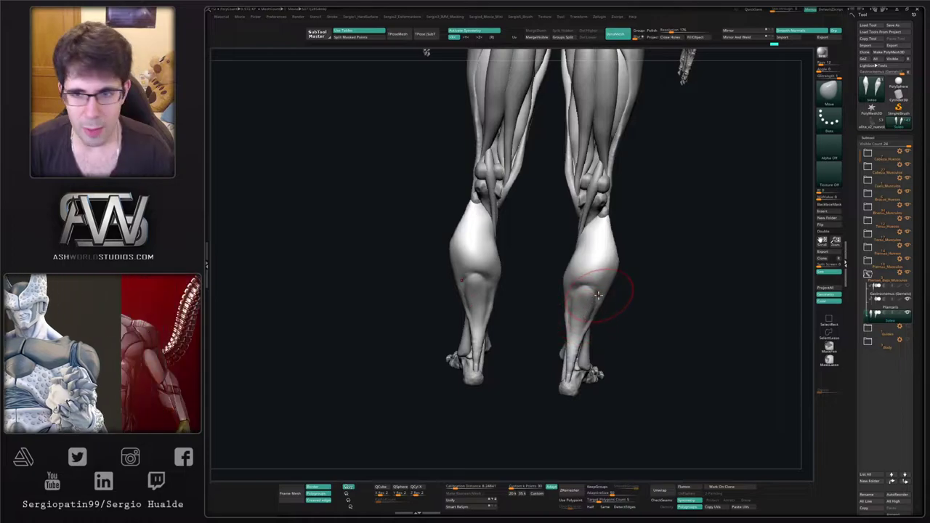
mouse_move(602, 292)
right_down()
mouse_move(593, 292)
mouse_move(600, 289)
right_up()
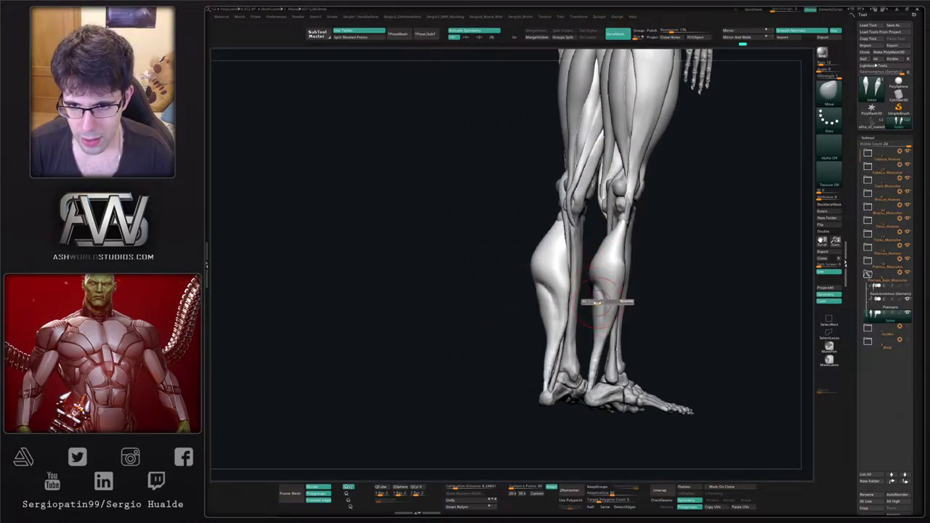
mouse_move(603, 308)
right_down()
mouse_move(615, 325)
mouse_move(596, 304)
right_up()
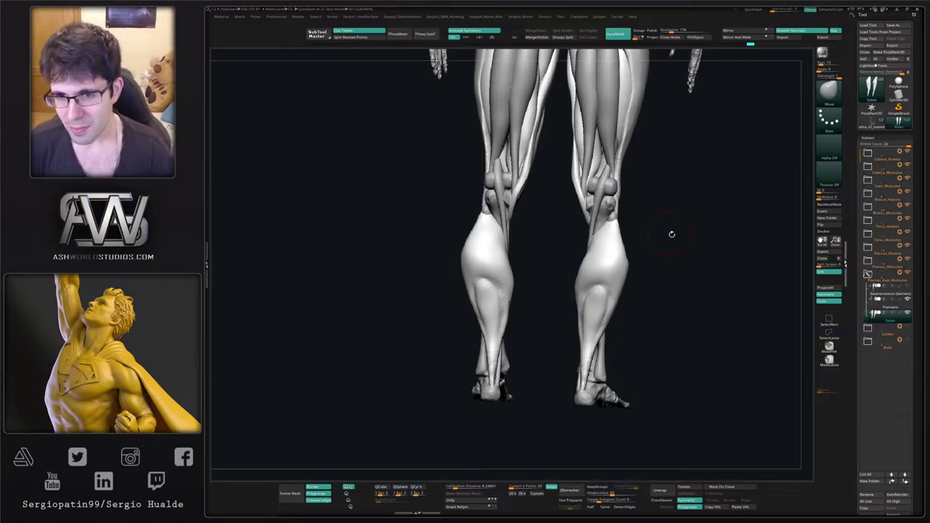
right_drag(682, 266, 701, 316)
mouse_move(589, 324)
alt+right_down()
mouse_move(578, 288)
mouse_move(581, 296)
mouse_move(571, 295)
alt+right_up()
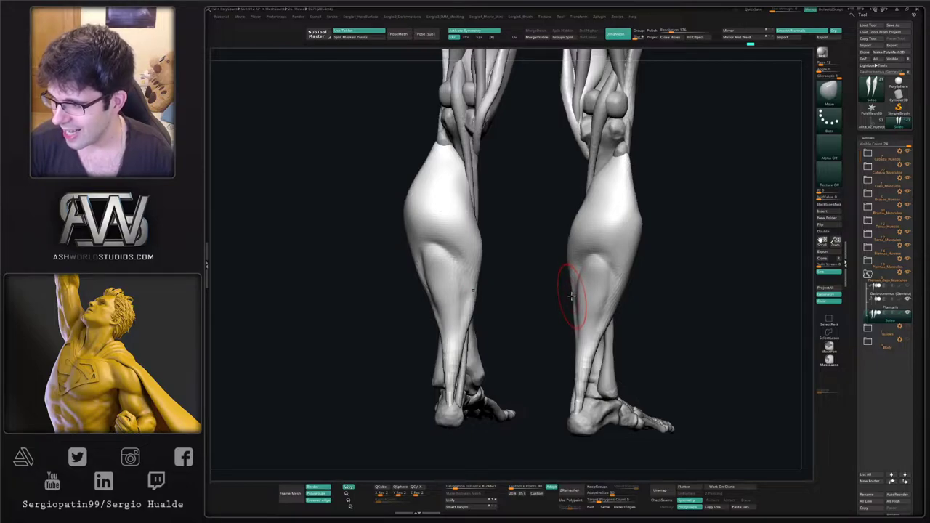
ctrl+right_drag(571, 295, 569, 279)
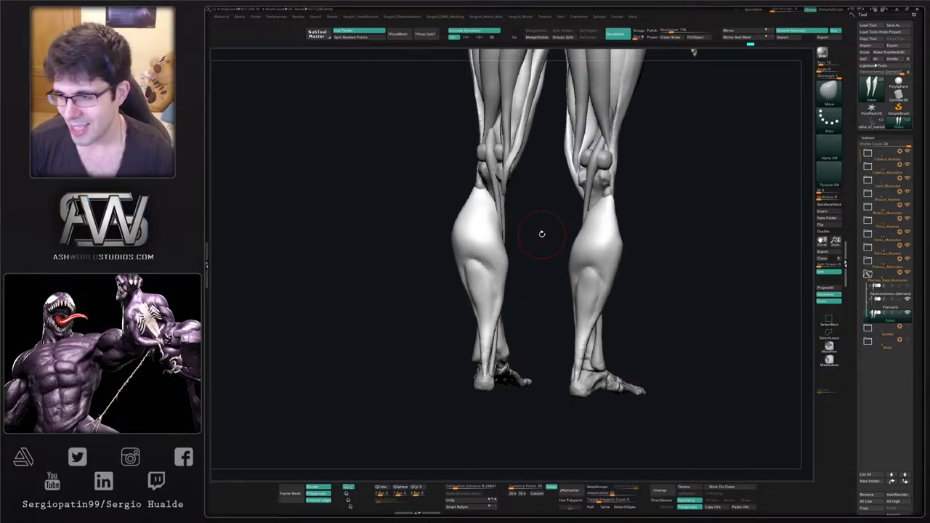
Build up the Soleo's surface below the arched crease with the Clay brush and smooth the carved edges.
mouse_move(601, 257)
ctrl+right_down()
mouse_move(588, 305)
mouse_move(589, 281)
mouse_move(566, 286)
ctrl+right_up()
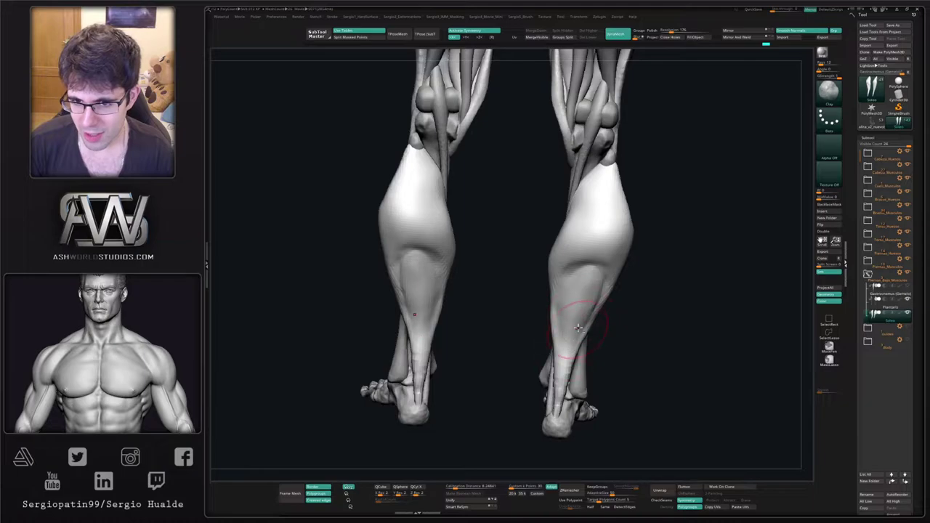
right_drag(571, 317, 577, 298)
mouse_move(583, 277)
mouse_down()
mouse_move(575, 348)
mouse_move(584, 303)
mouse_up()
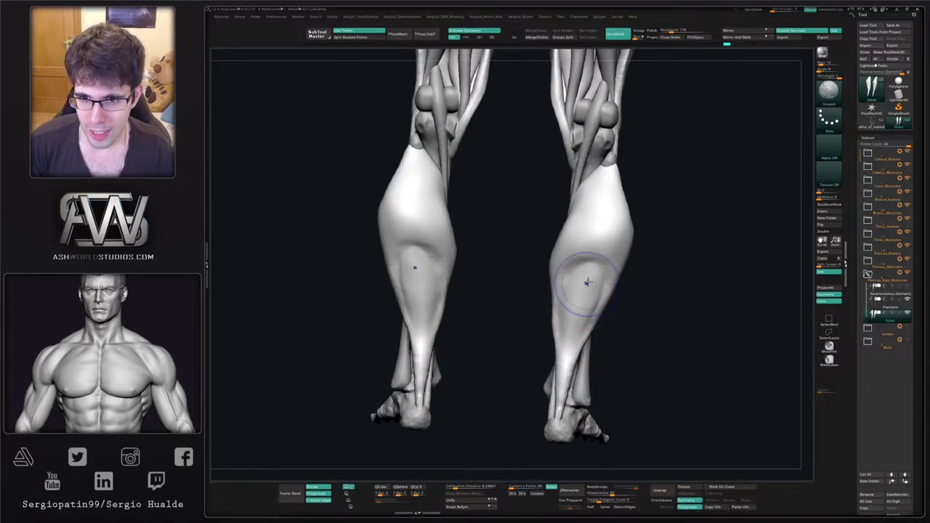
right_drag(571, 300, 549, 327)
drag(548, 325, 553, 321)
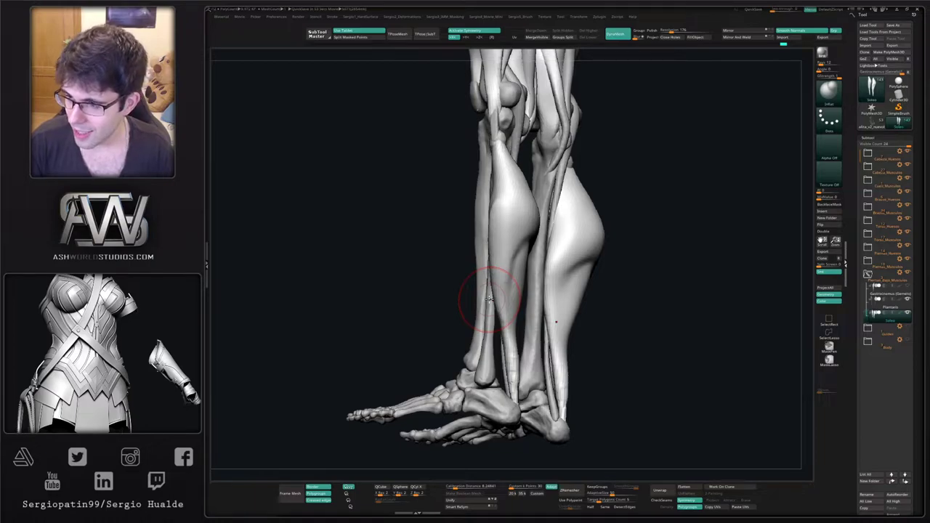
Add volume to the outer side of the Soleo's belly with the Inflate brush and smooth the surface.
right_drag(490, 299, 493, 299)
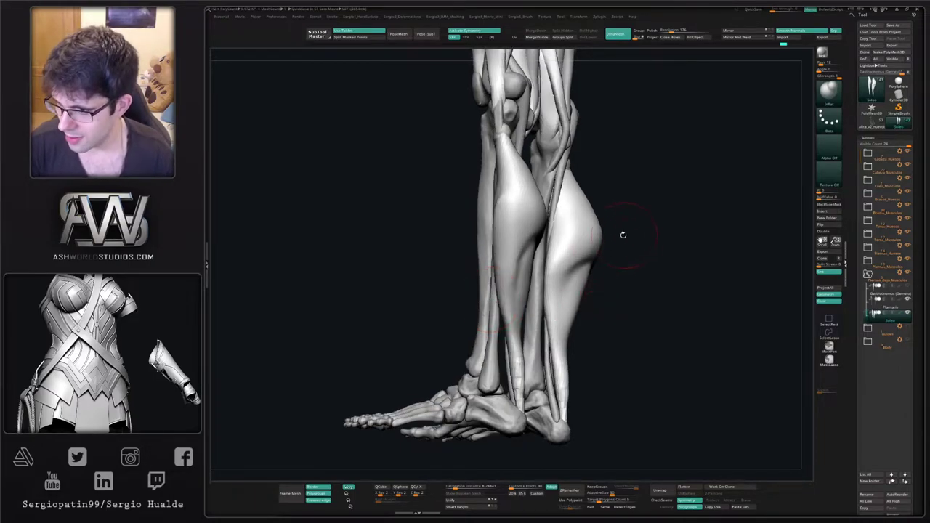
right_drag(588, 291, 596, 257)
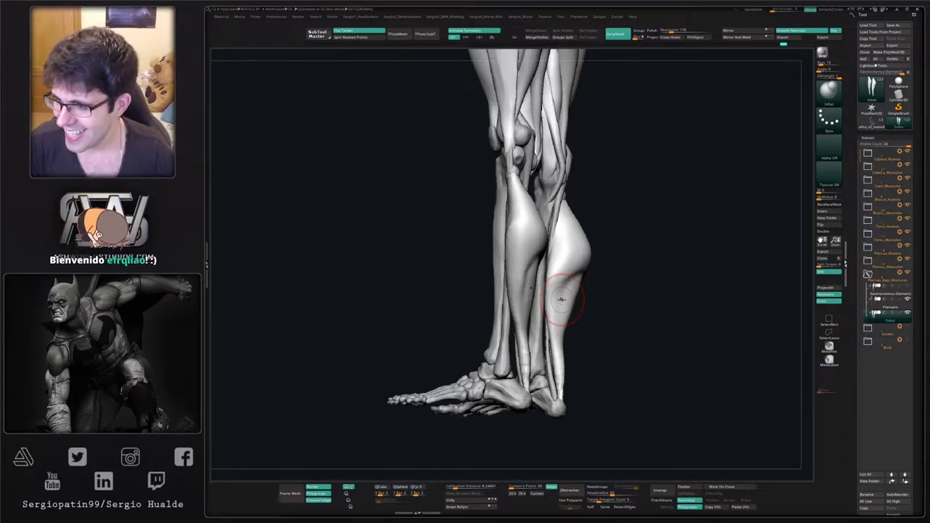
drag(629, 241, 544, 245)
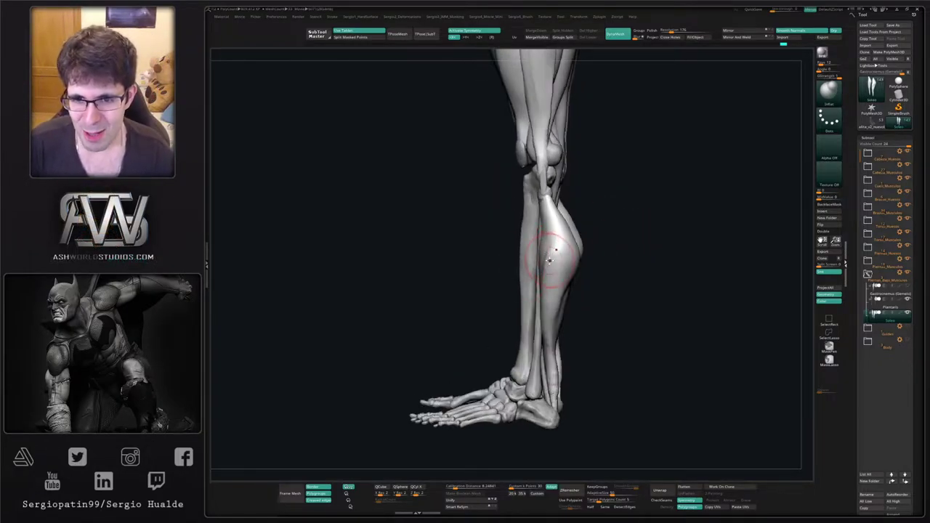
shift+drag(542, 294, 544, 316)
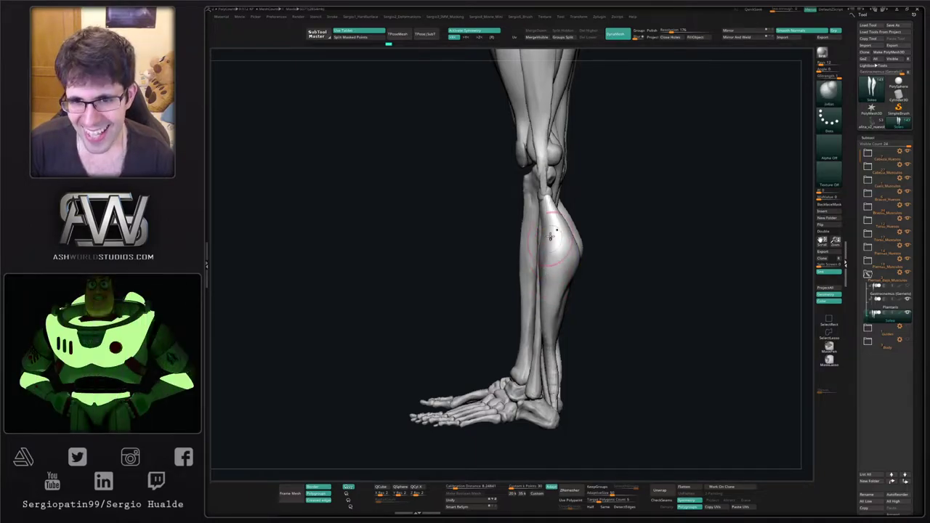
drag(556, 234, 546, 236)
right_drag(546, 288, 582, 288)
mouse_move(542, 278)
mouse_down()
mouse_move(540, 349)
mouse_move(579, 343)
mouse_move(581, 335)
mouse_up()
key(s)
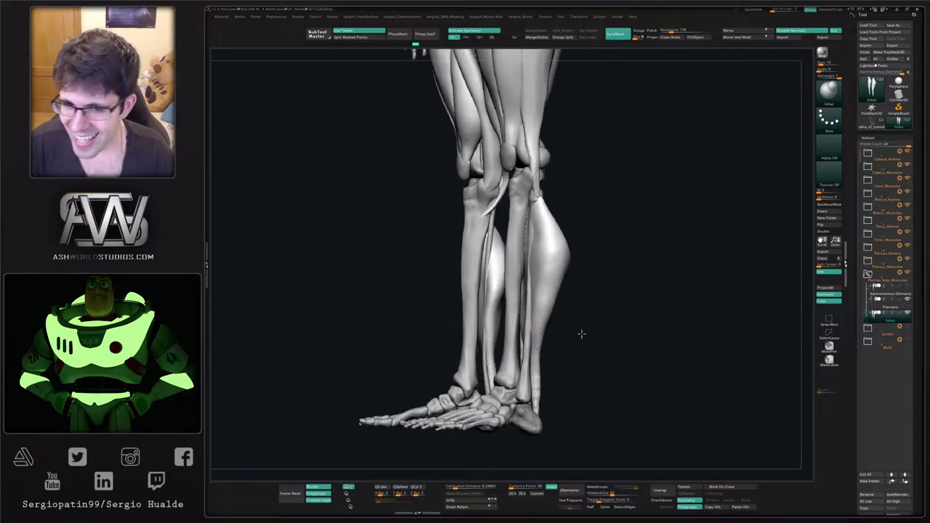
Thicken the lower outer side of the Soleo and smooth it down into the tendon.
right_drag(582, 333, 576, 335)
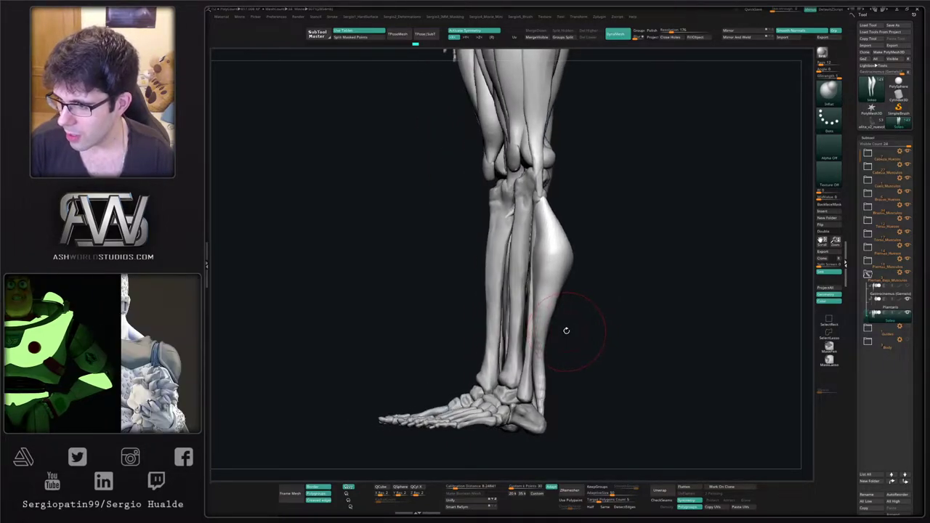
right_drag(567, 328, 547, 332)
drag(543, 327, 547, 364)
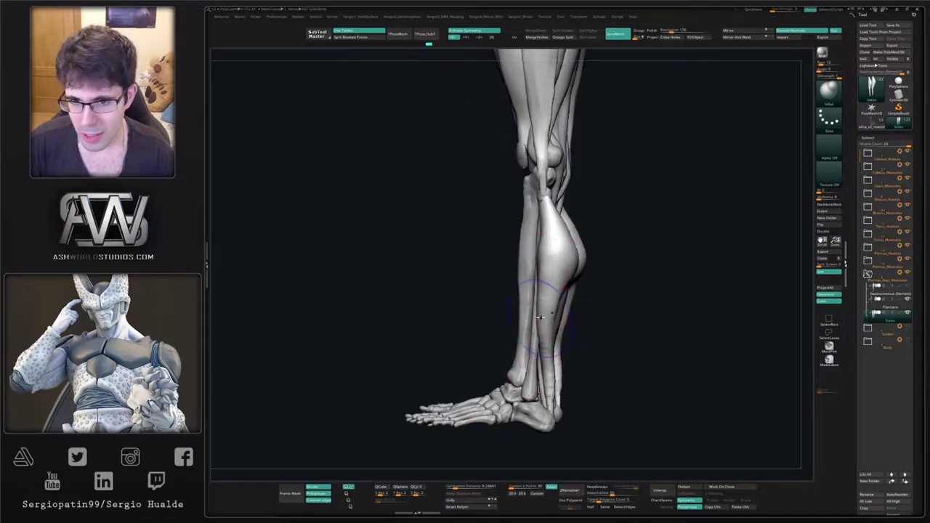
mouse_move(541, 318)
shift+mouse_down()
mouse_move(541, 346)
mouse_move(544, 329)
mouse_move(558, 356)
mouse_move(542, 371)
shift+mouse_up()
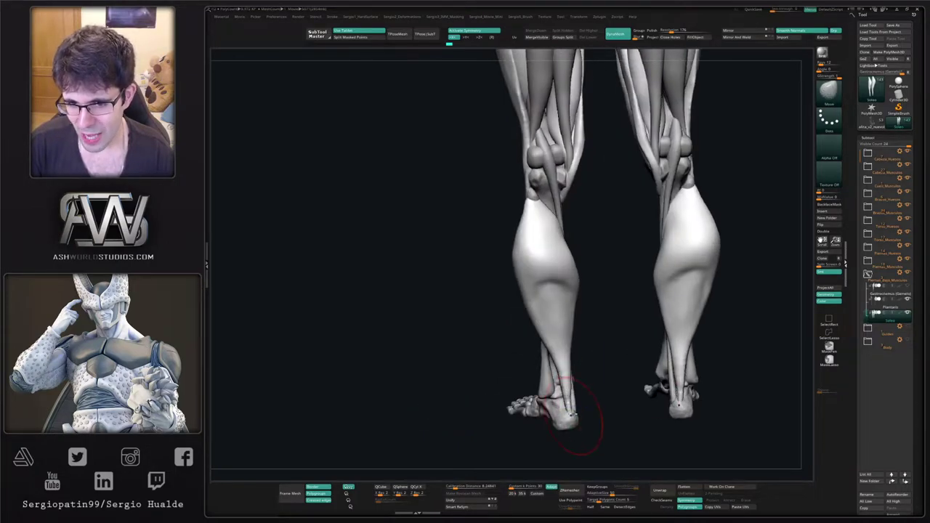
Thicken the end of the Soleo's tendon at the heel bone with the Inflate brush.
mouse_move(596, 417)
right_down()
mouse_move(575, 421)
mouse_move(551, 284)
mouse_move(558, 320)
right_up()
key(b)
key(i)
key(n)
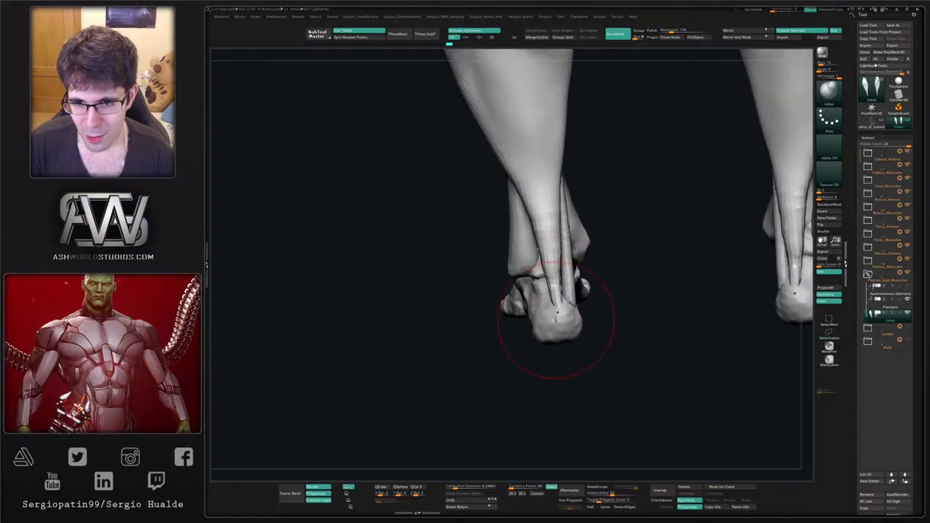
drag(556, 320, 555, 325)
Fit the thickened tendon end against the back of the heel bone with the Move brush.
right_drag(555, 326, 603, 327)
key(b)
key(m)
key(v)
key(s)
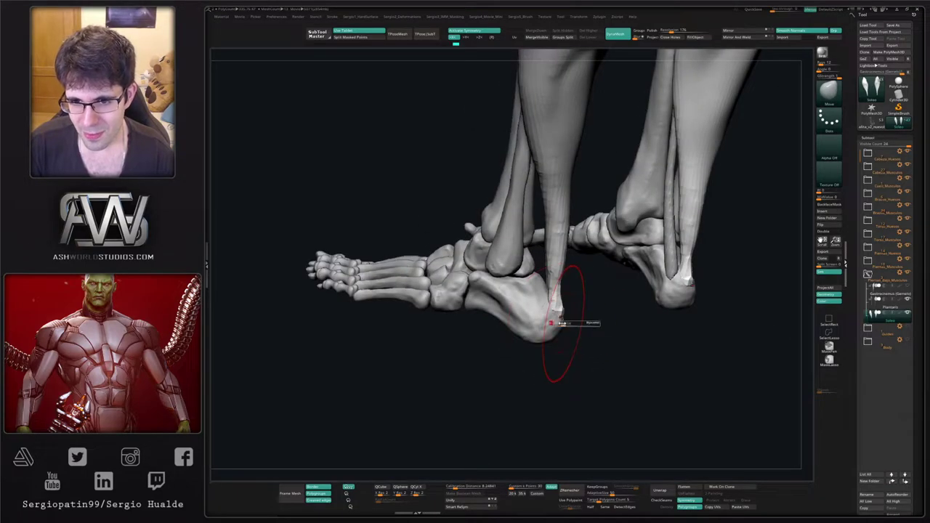
drag(552, 321, 556, 314)
drag(550, 279, 554, 281)
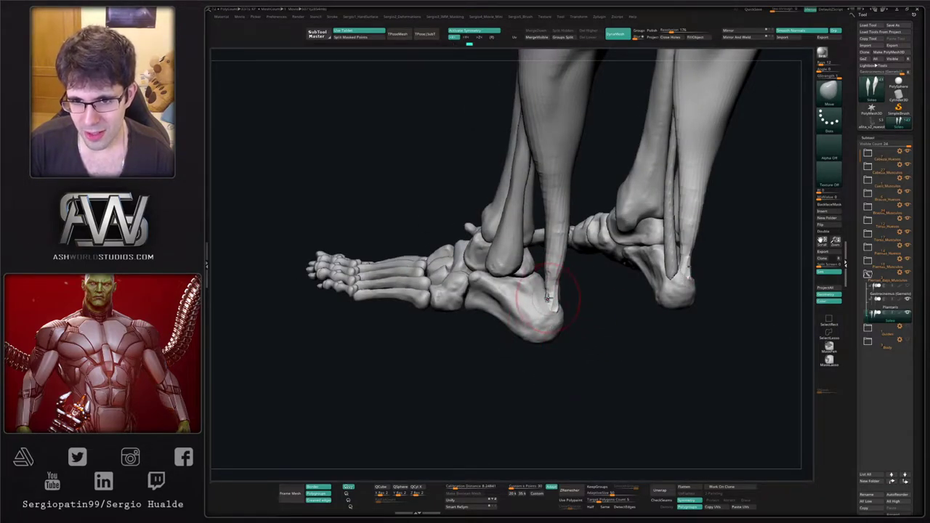
ctrl+right_drag(551, 292, 551, 268)
mouse_move(553, 256)
mouse_down()
mouse_move(545, 249)
mouse_move(556, 256)
mouse_up()
Flatten the back of the tendon with the TrimDynamic brush and smooth its transition into the Soleo.
right_drag(565, 256, 522, 270)
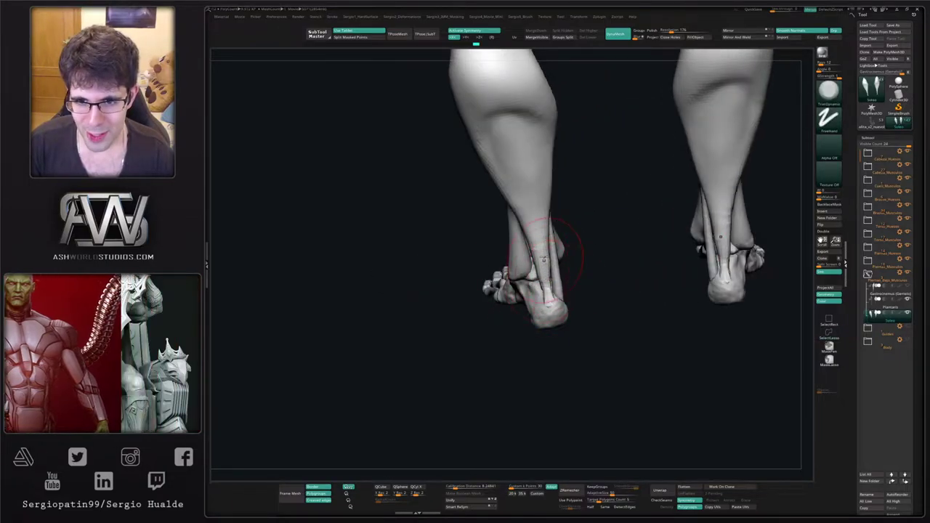
drag(554, 305, 551, 280)
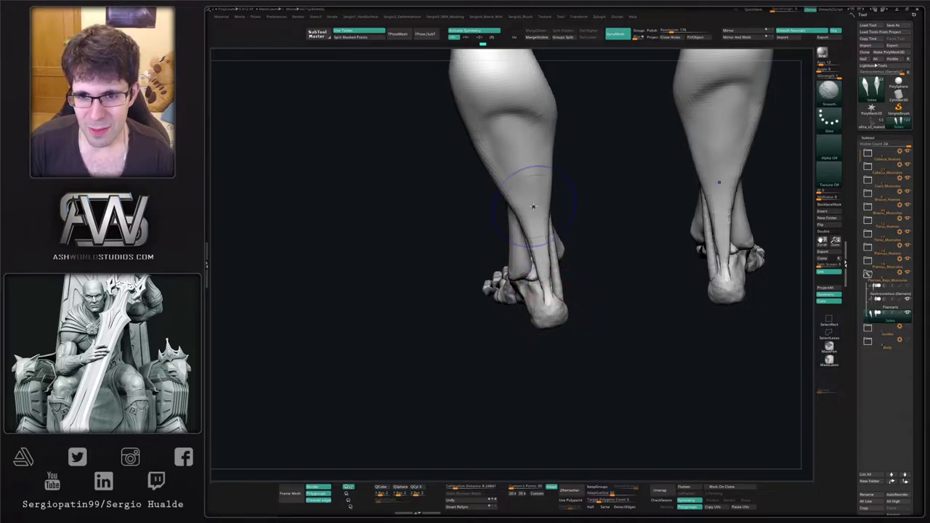
shift+drag(533, 209, 535, 174)
Adjust the Soleo's side contour around the belly and tendon with the Move brush and smooth the belly.
mouse_move(469, 233)
alt+mouse_down()
mouse_move(469, 300)
mouse_move(465, 251)
mouse_move(443, 277)
alt+mouse_up()
alt+drag(492, 288, 406, 312)
ctrl+right_drag(528, 263, 539, 280)
drag(540, 263, 549, 291)
right_drag(549, 291, 578, 300)
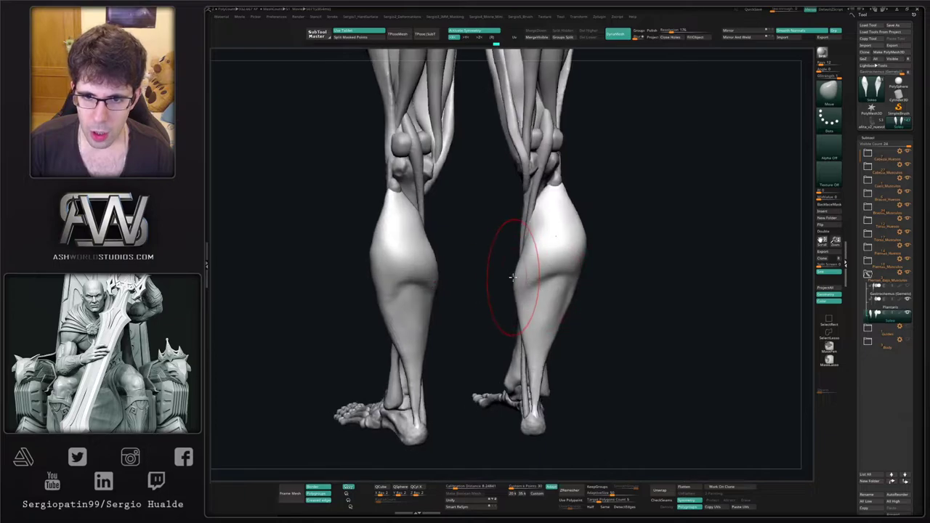
drag(515, 274, 518, 276)
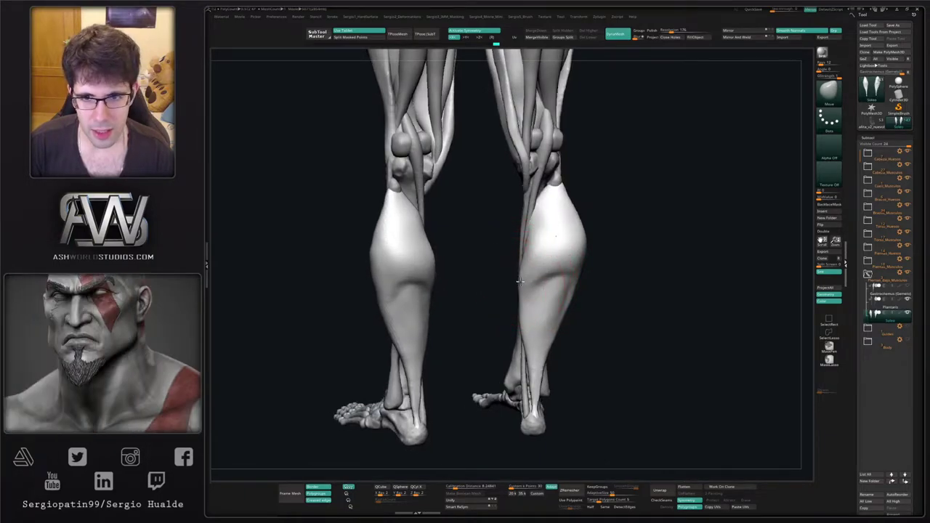
right_drag(527, 259, 522, 252)
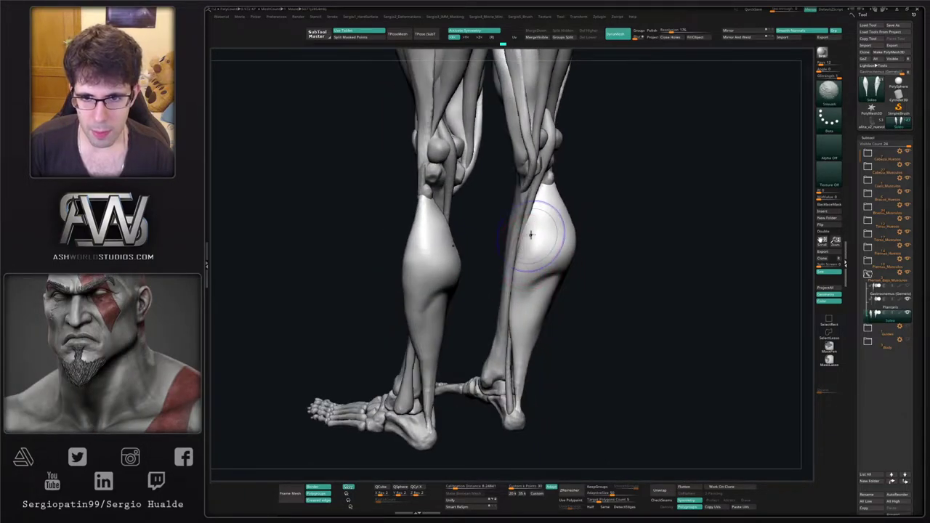
right_drag(529, 340, 518, 320)
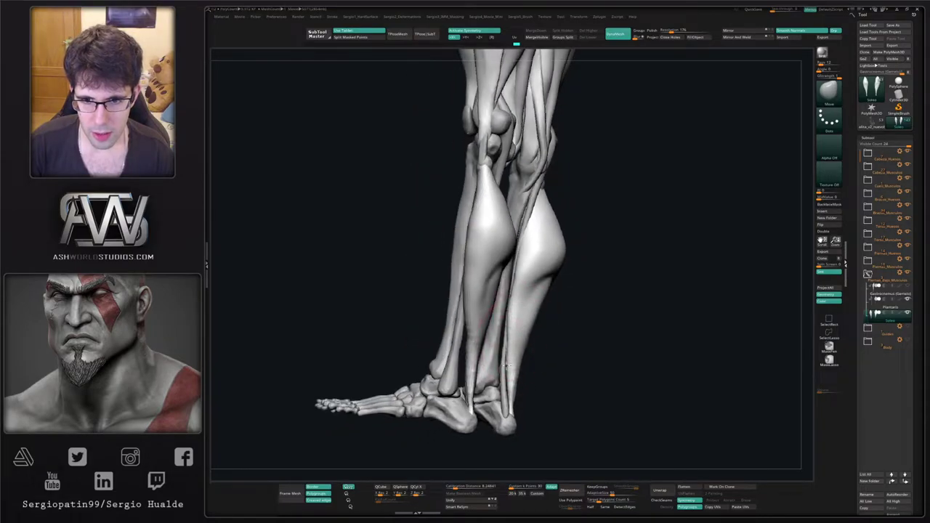
Fill out the inner front side of the Soleo behind the shin bones with the Inflate brush.
mouse_move(536, 247)
right_down()
mouse_move(544, 263)
mouse_move(547, 218)
mouse_move(503, 290)
mouse_move(491, 226)
mouse_move(508, 250)
right_up()
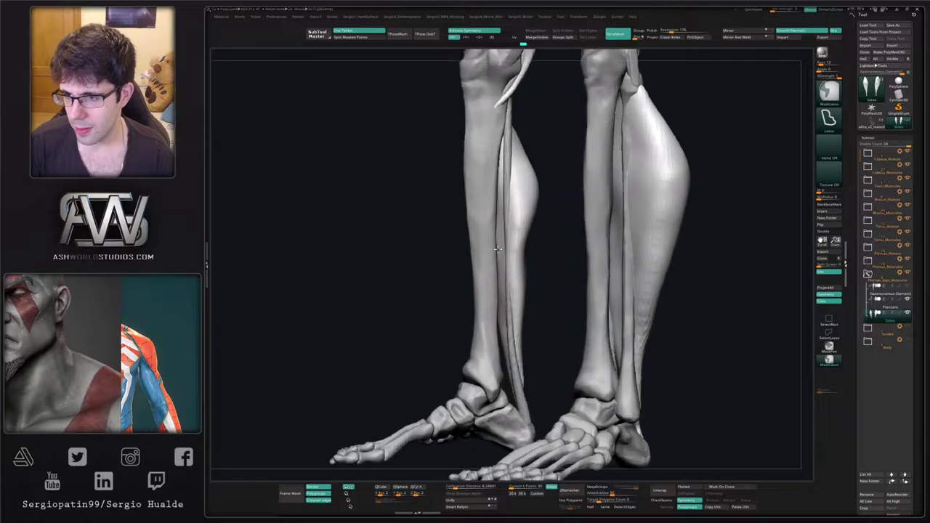
key(b)
key(i)
key(n)
mouse_move(514, 191)
mouse_down()
mouse_move(514, 270)
mouse_move(513, 211)
mouse_up()
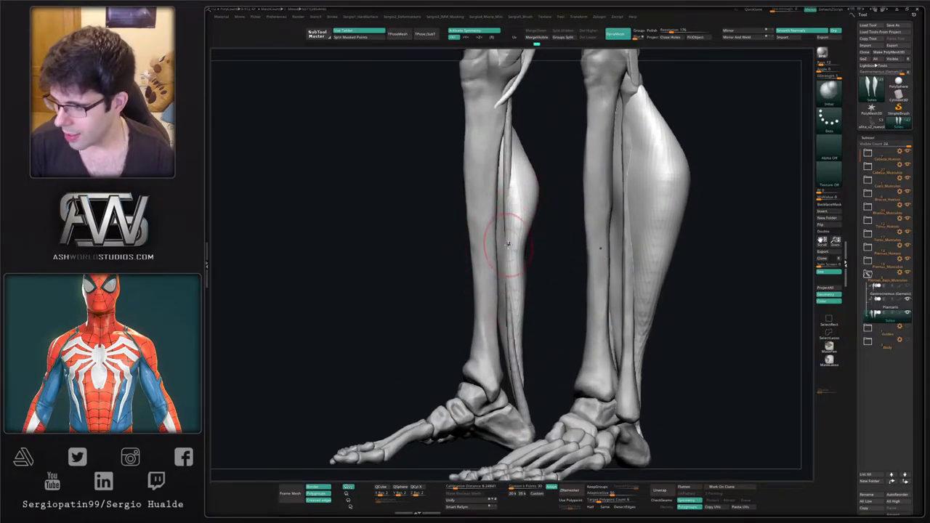
mouse_move(510, 243)
mouse_down()
mouse_move(511, 227)
mouse_move(514, 236)
mouse_up()
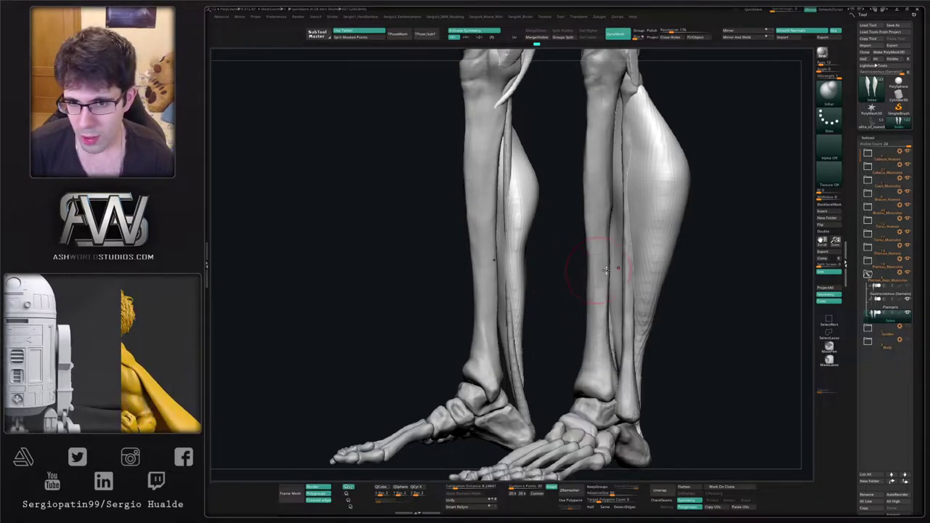
drag(691, 285, 655, 293)
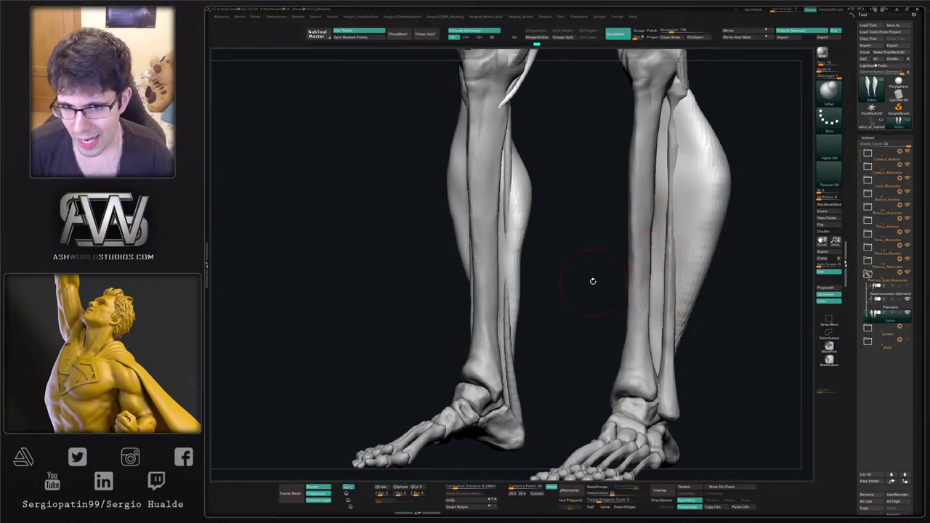
drag(593, 281, 633, 291)
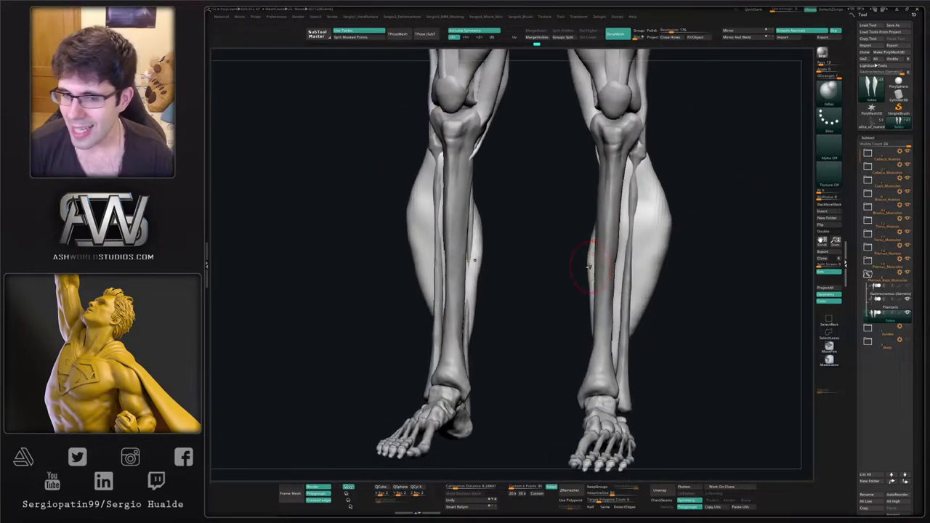
Fill out the Soleo's inner edge beside the shin bone with the Inflate brush and adjust its lower back with the Move brush.
mouse_move(590, 267)
mouse_down()
mouse_move(595, 229)
mouse_move(565, 259)
mouse_move(603, 312)
mouse_move(561, 317)
mouse_move(569, 335)
mouse_move(549, 341)
mouse_up()
key(s)
ctrl+right_drag(553, 337, 546, 327)
right_drag(546, 327, 542, 367)
drag(541, 369, 551, 342)
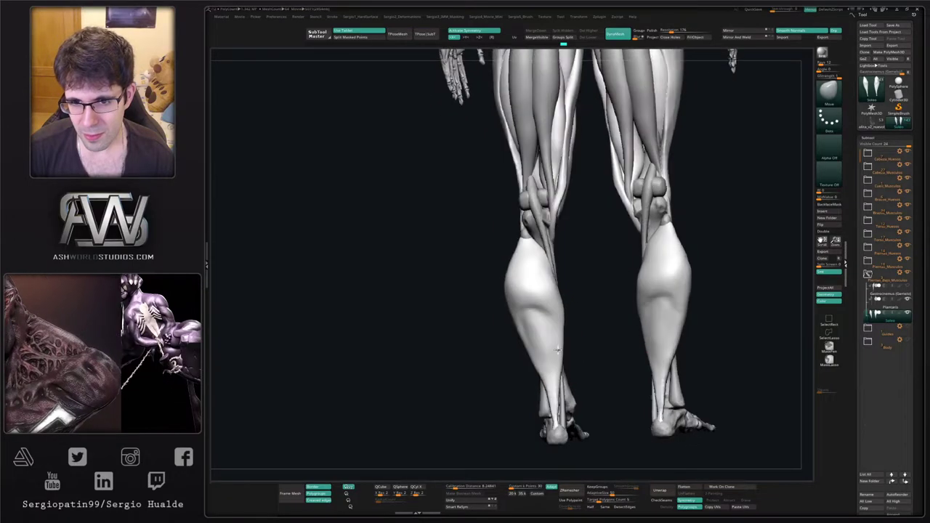
Reshape the outer contour of the Soleo's upper belly from behind with the Move brush and smooth its lower side.
mouse_move(558, 332)
ctrl+right_down()
mouse_move(519, 291)
mouse_move(536, 297)
ctrl+right_up()
key(b)
key(m)
key(v)
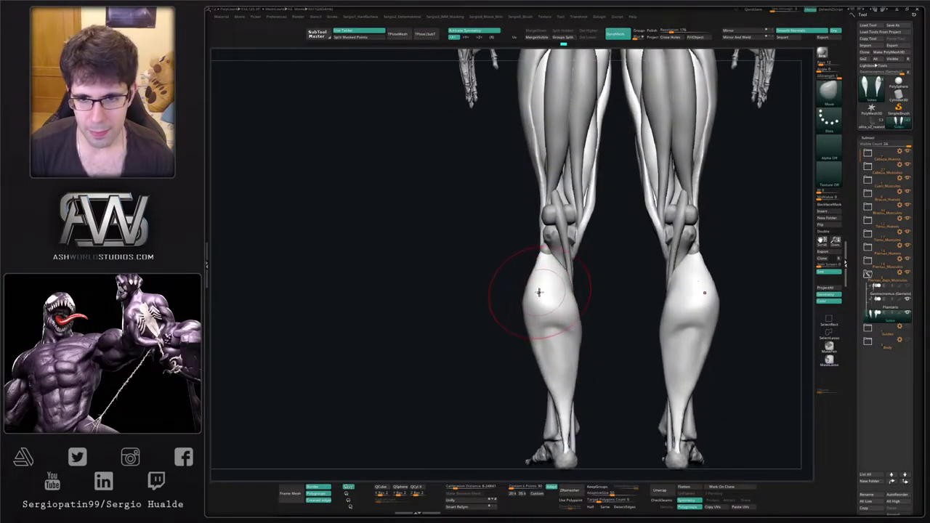
key(s)
drag(524, 301, 526, 301)
right_drag(521, 305, 538, 304)
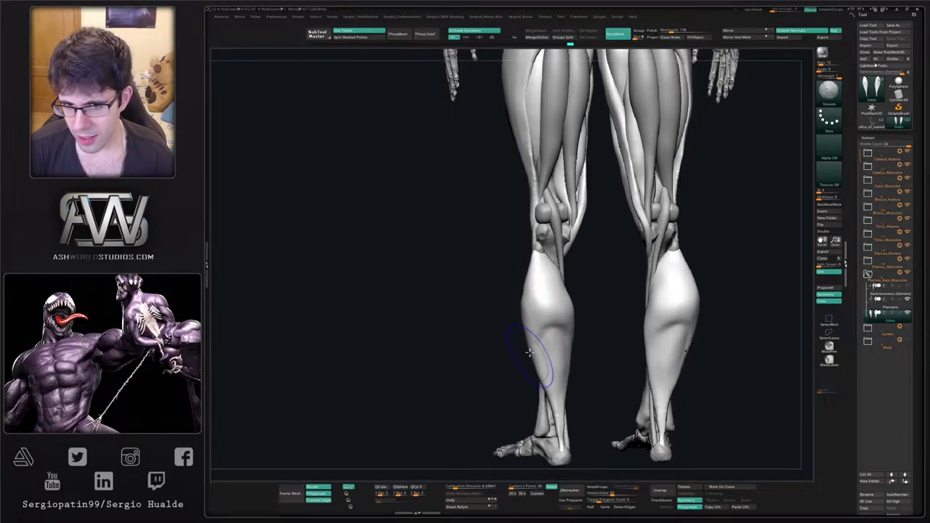
shift+right_drag(520, 351, 510, 302)
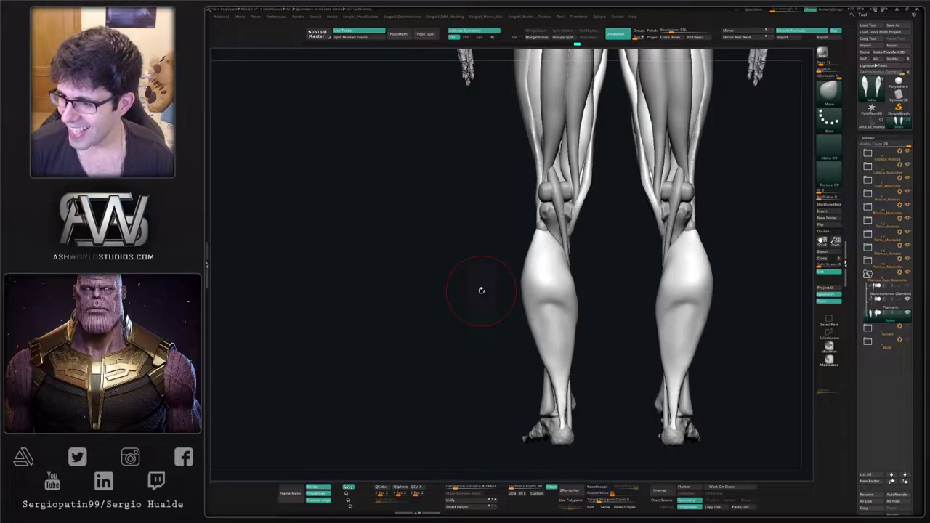
Build up the upper outer side of the Soleo's belly with the Clay brush and smooth the added volume.
drag(454, 286, 543, 339)
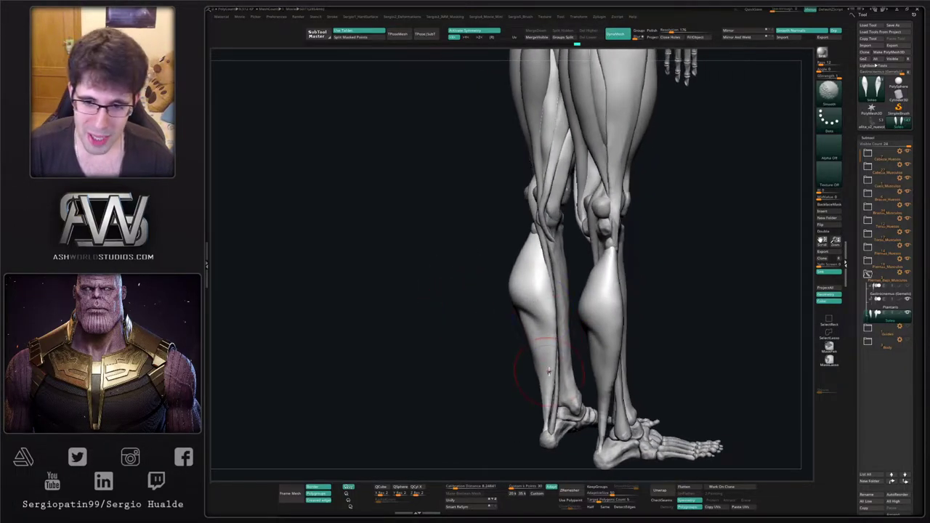
drag(663, 363, 569, 363)
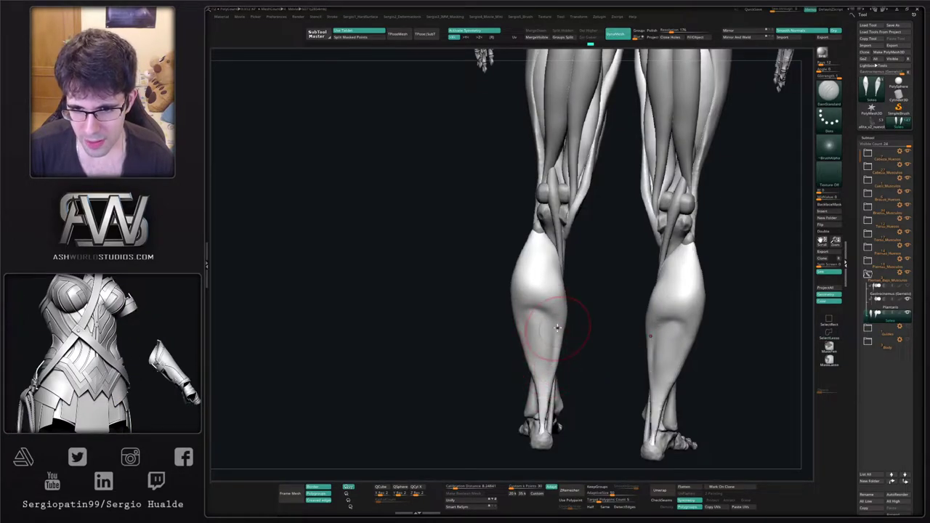
ctrl+right_drag(557, 374, 516, 283)
mouse_move(509, 251)
right_down()
mouse_move(533, 291)
mouse_move(500, 247)
right_up()
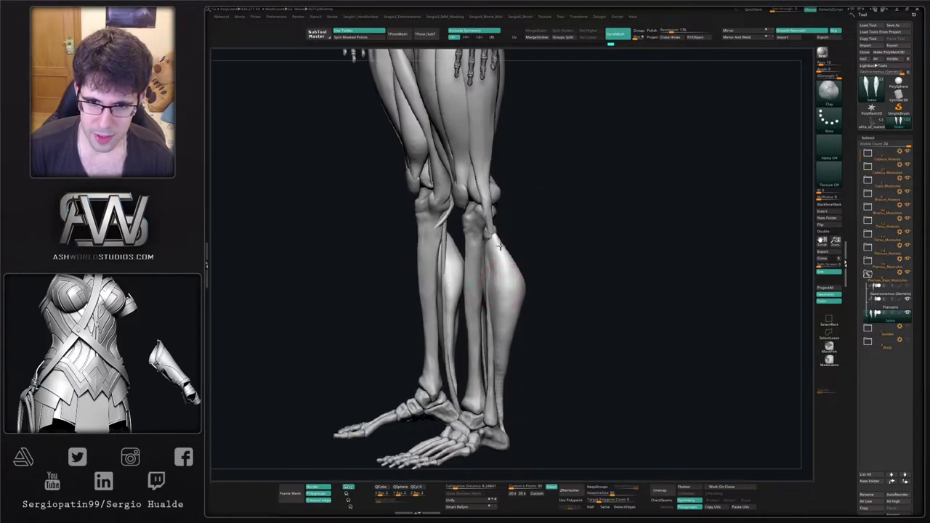
mouse_move(500, 263)
mouse_down()
mouse_move(503, 331)
mouse_move(509, 254)
mouse_move(508, 290)
mouse_up()
right_drag(528, 378, 455, 356)
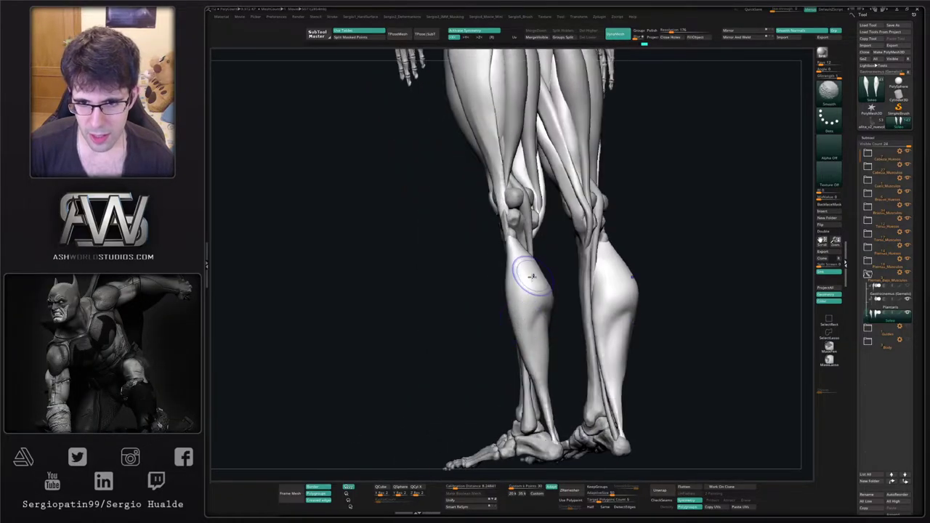
right_drag(531, 276, 519, 318)
key(space)
drag(518, 320, 531, 320)
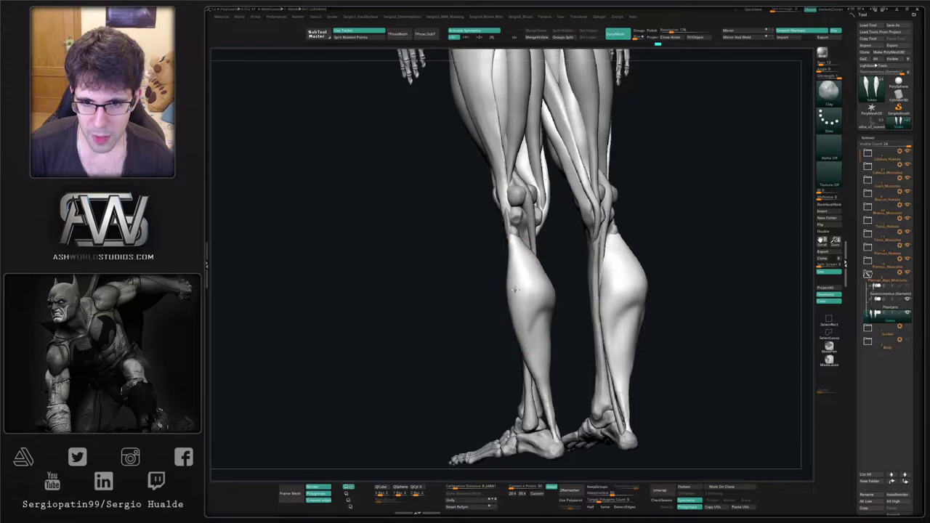
Smooth the back of the Soleo from its upper end down past the belly and fill out its lower part with the Inflate brush.
right_drag(539, 301, 548, 267)
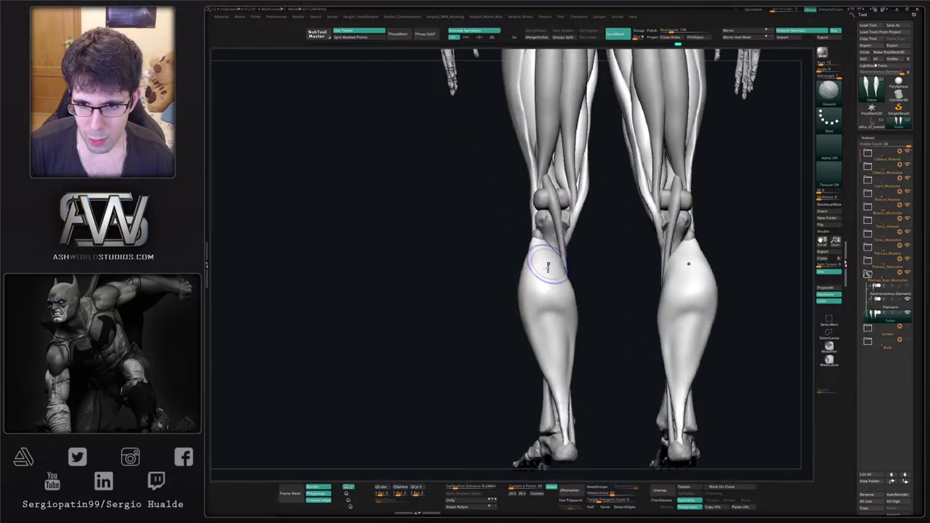
shift+drag(548, 267, 555, 359)
mouse_move(625, 359)
right_down()
mouse_move(587, 367)
mouse_move(582, 349)
right_up()
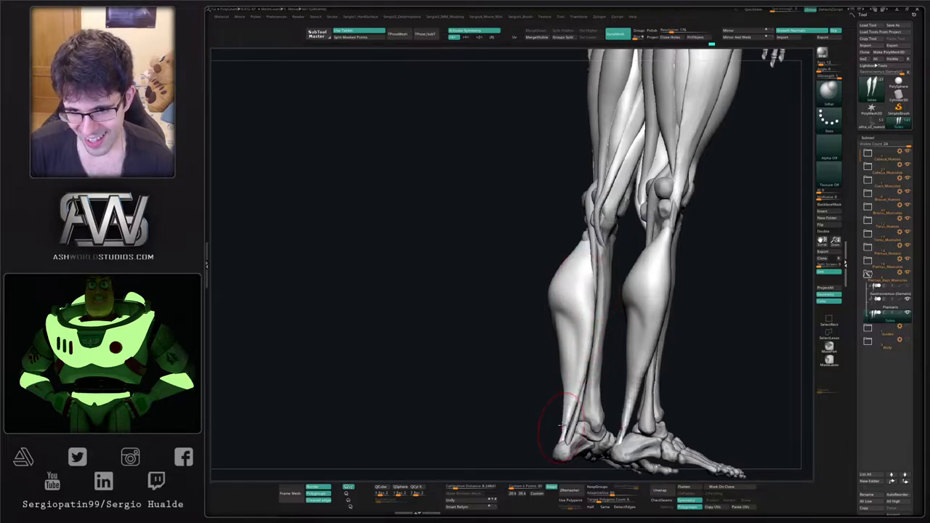
right_drag(591, 259, 598, 345)
mouse_move(564, 354)
shift+mouse_down()
mouse_move(543, 310)
mouse_move(569, 319)
shift+mouse_up()
ctrl+right_drag(574, 351, 572, 329)
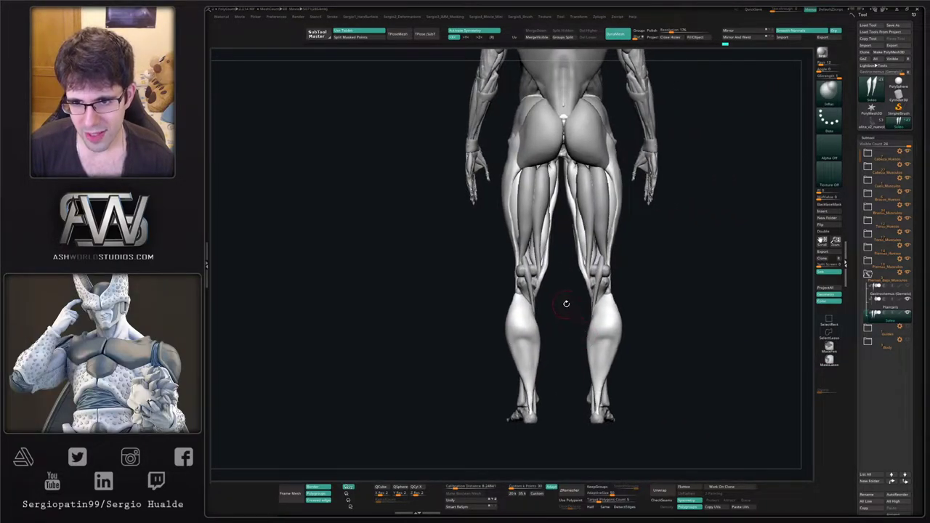
Show and select the Gastrocnemius and adjust its lower contour over the Soleo with the Move brush.
right_drag(633, 271, 635, 291)
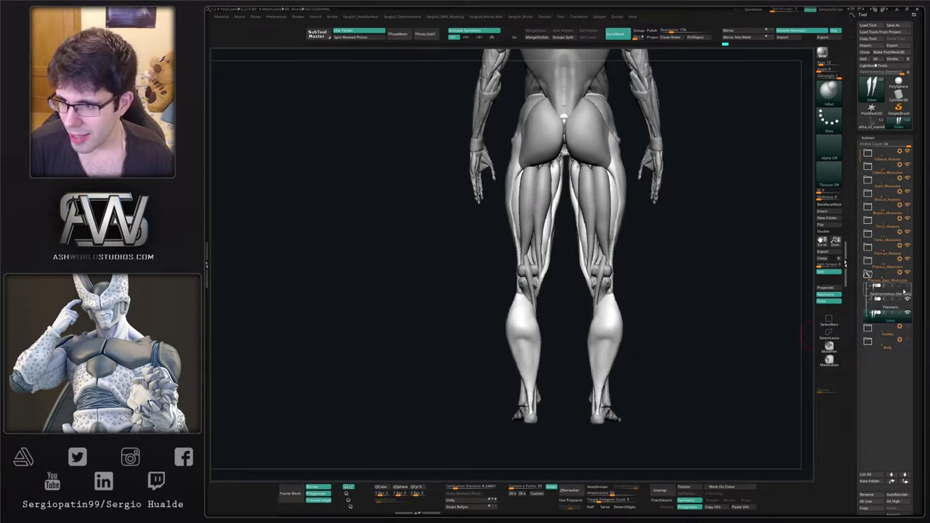
click(908, 290)
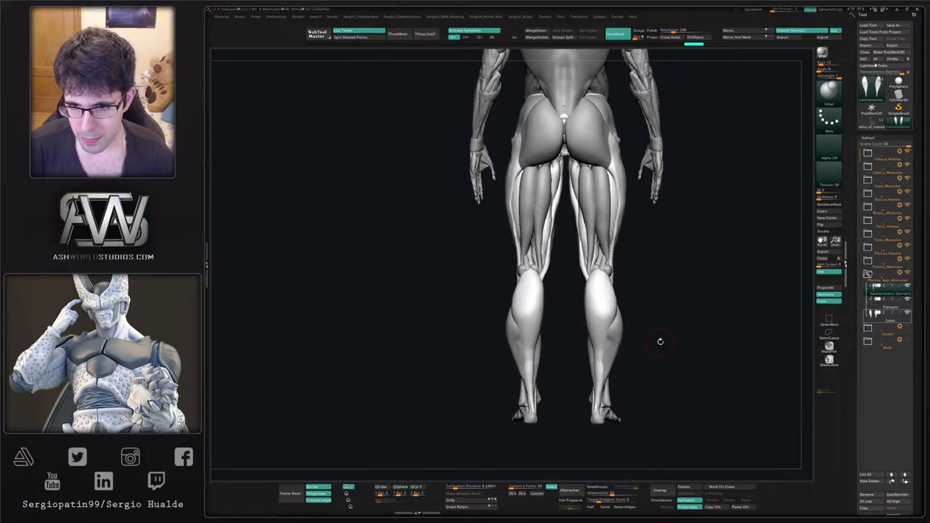
right_drag(659, 342, 619, 339)
ctrl+right_drag(618, 339, 615, 362)
key(b)
key(m)
key(v)
drag(611, 365, 602, 363)
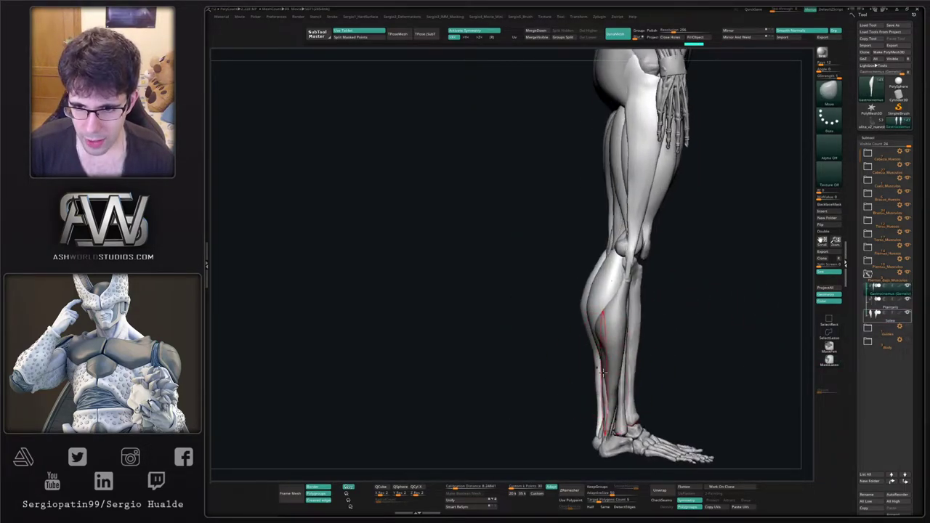
right_drag(590, 367, 609, 356)
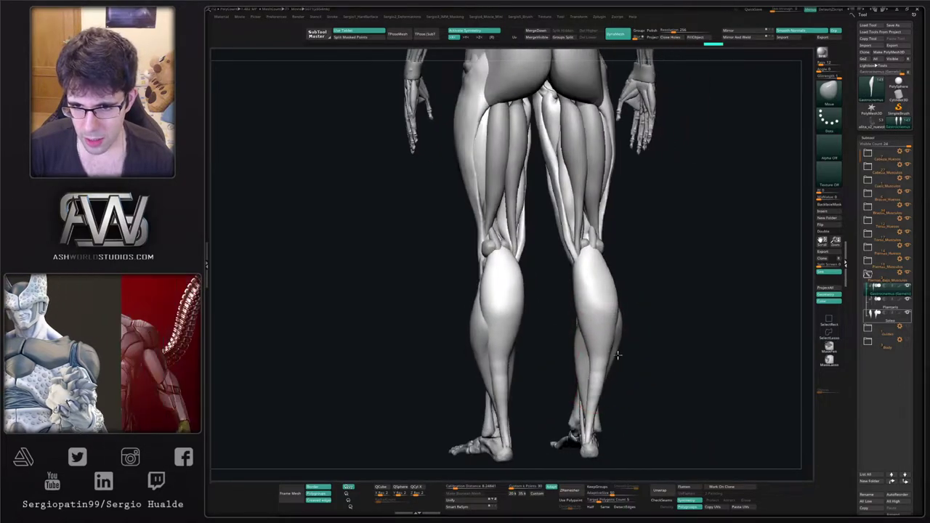
drag(609, 357, 604, 357)
Mask the Gastrocnemius except for its lower inner tendon area and widen that area over the Soleo with the Move brush.
ctrl+drag(563, 382, 584, 437)
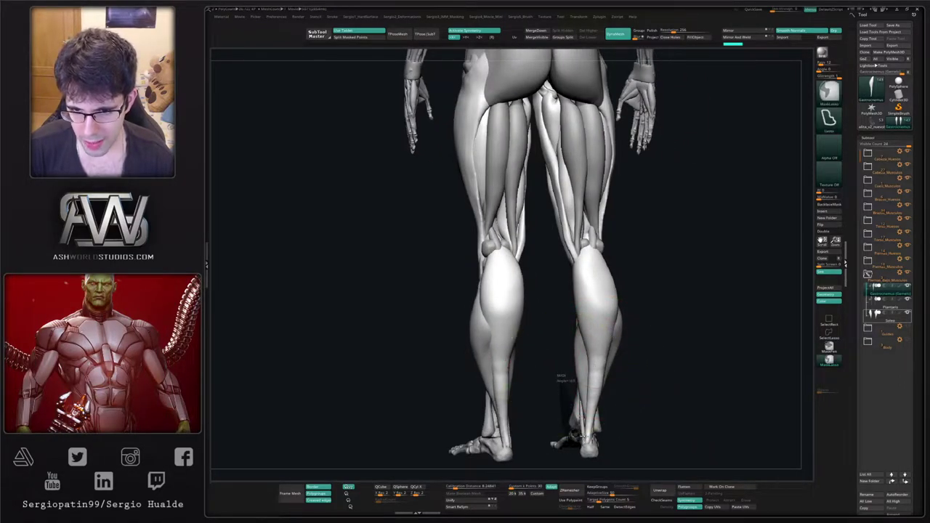
ctrl+drag(584, 337, 576, 335)
ctrl+click(555, 337)
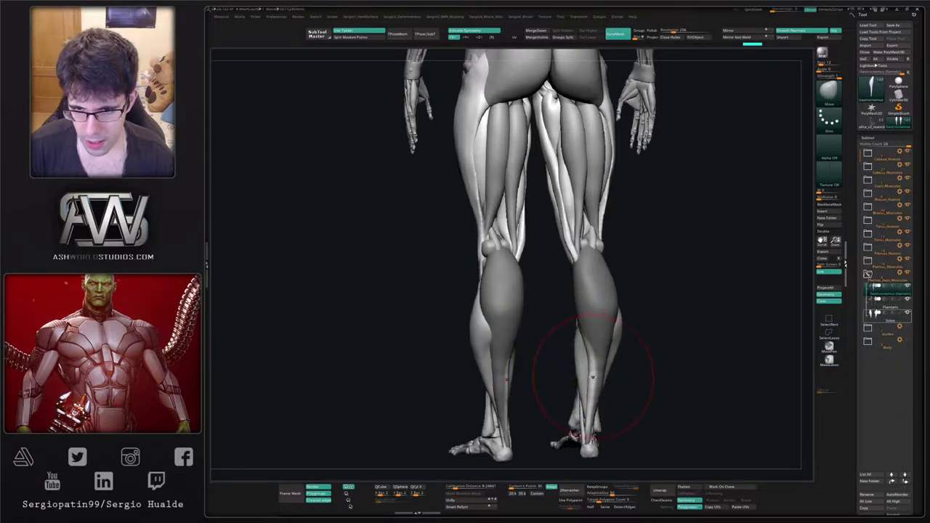
mouse_move(590, 366)
mouse_down()
mouse_move(582, 367)
mouse_move(587, 403)
mouse_up()
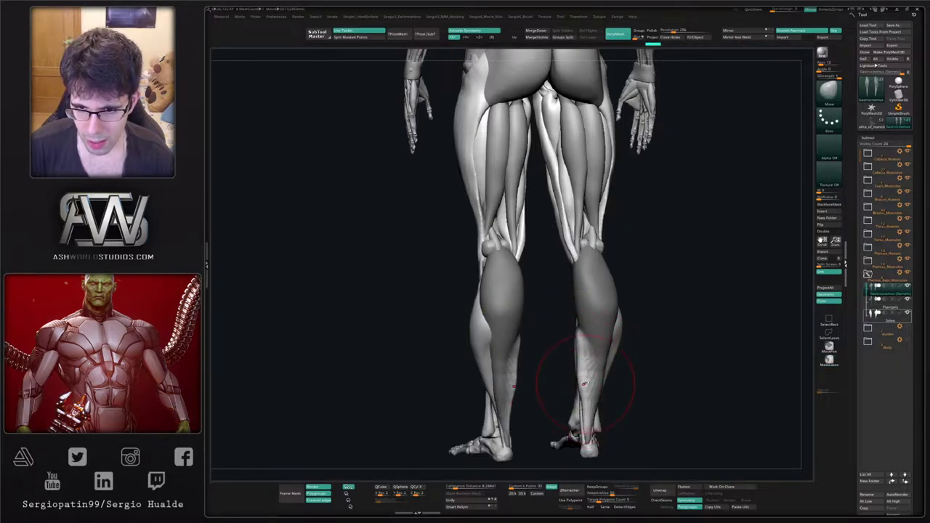
drag(585, 347, 589, 335)
drag(580, 377, 691, 368)
mouse_move(590, 365)
mouse_down()
mouse_move(588, 353)
mouse_move(553, 367)
mouse_move(632, 357)
mouse_move(635, 325)
mouse_move(646, 351)
mouse_up()
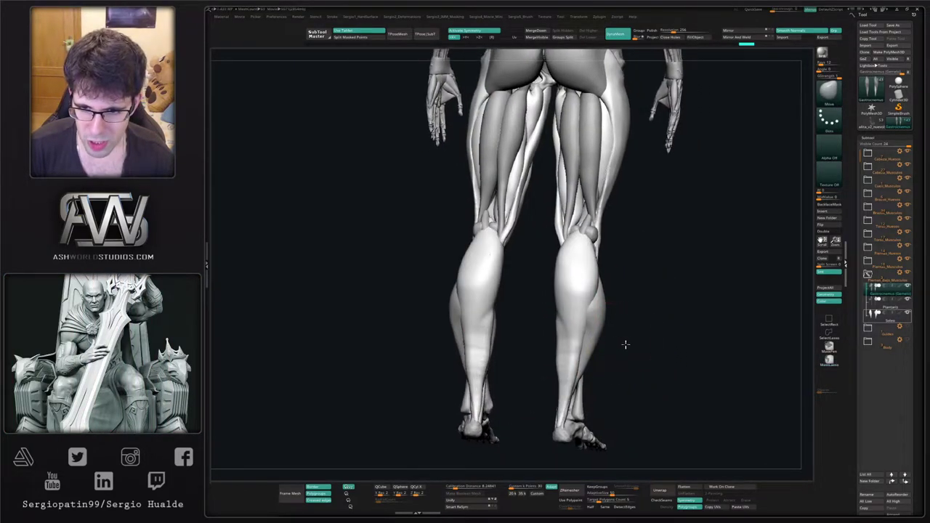
Mask off the lower outer side of the Gastrocnemius with a lasso and widen the tendon outward over the Soleo.
right_drag(625, 344, 619, 324)
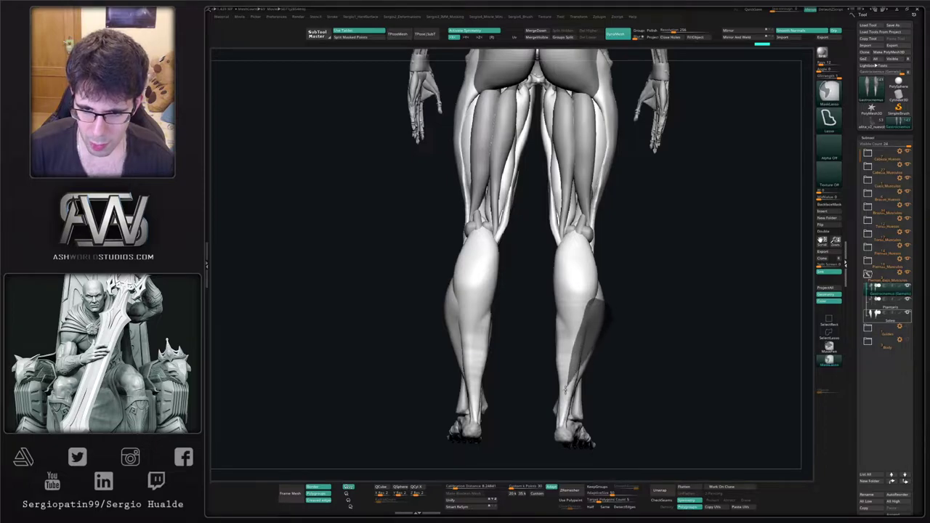
mouse_move(594, 403)
ctrl+mouse_down()
mouse_move(617, 362)
mouse_move(590, 320)
mouse_move(595, 337)
ctrl+mouse_up()
drag(579, 351, 586, 368)
mouse_move(574, 377)
mouse_down()
mouse_move(583, 380)
mouse_move(569, 378)
mouse_move(582, 371)
mouse_move(575, 366)
mouse_move(658, 366)
mouse_move(634, 380)
mouse_up()
drag(620, 373, 649, 372)
mouse_move(567, 370)
mouse_down()
mouse_move(577, 368)
mouse_move(573, 343)
mouse_move(574, 365)
mouse_move(624, 369)
mouse_move(586, 335)
mouse_move(575, 362)
mouse_move(607, 327)
mouse_move(601, 340)
mouse_move(607, 324)
mouse_move(599, 298)
mouse_move(612, 296)
mouse_move(608, 303)
mouse_up()
Isolate the Gastrocnemius, even out its side contours between belly and tendon with the Move brush, and show the rest of the figure again.
key(alt+s)
key(b)
key(m)
key(v)
key(s)
drag(602, 267, 609, 262)
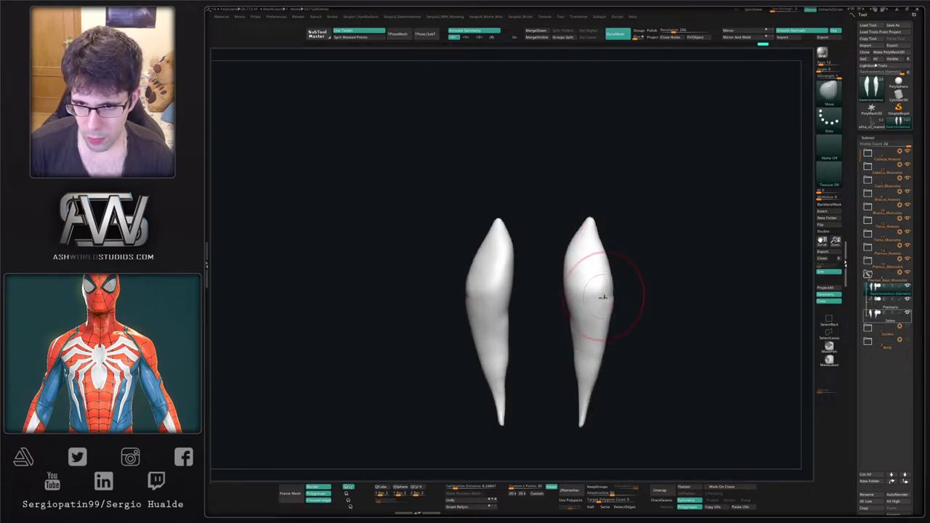
drag(628, 302, 609, 307)
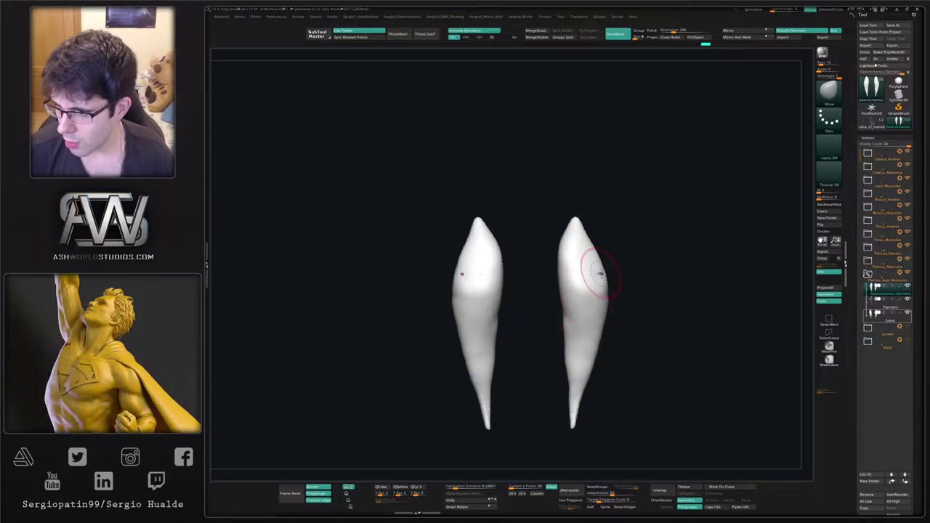
right_drag(643, 273, 676, 279)
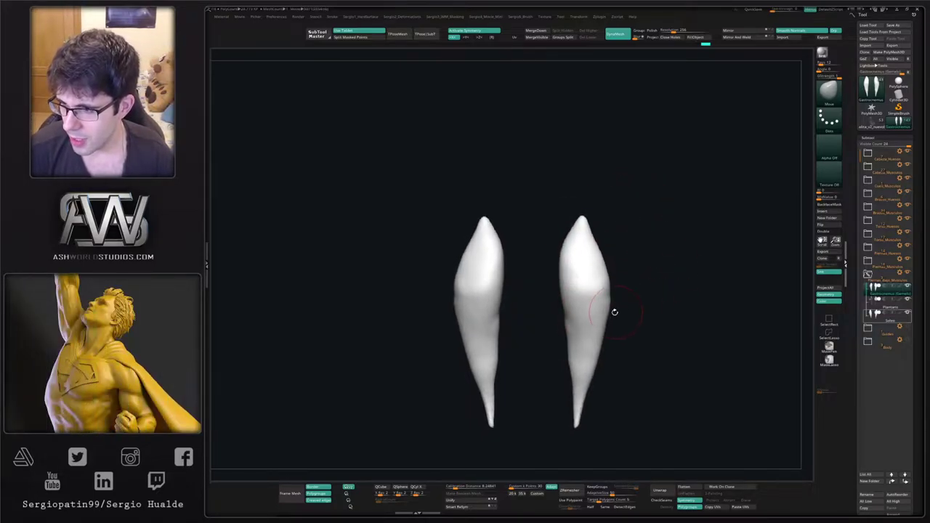
mouse_move(604, 285)
alt+right_down()
mouse_move(606, 259)
mouse_move(601, 273)
alt+right_up()
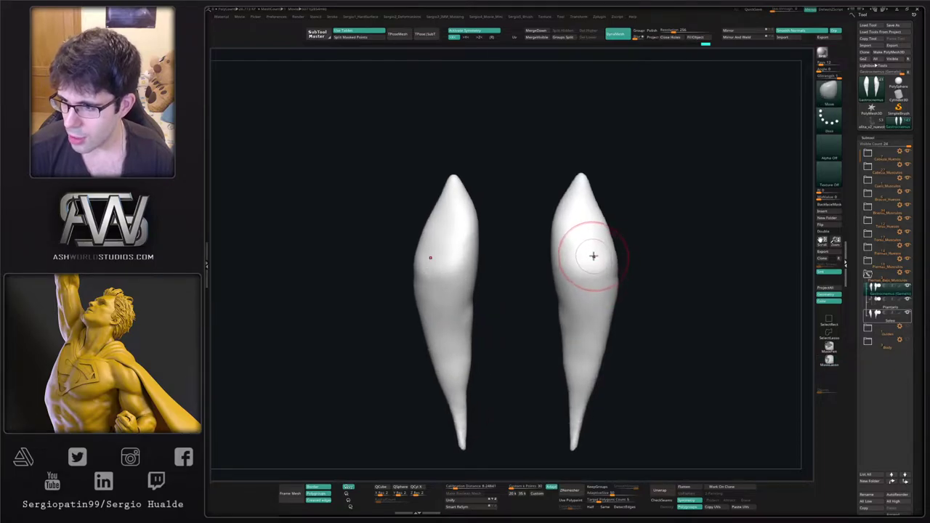
key(alt+s)
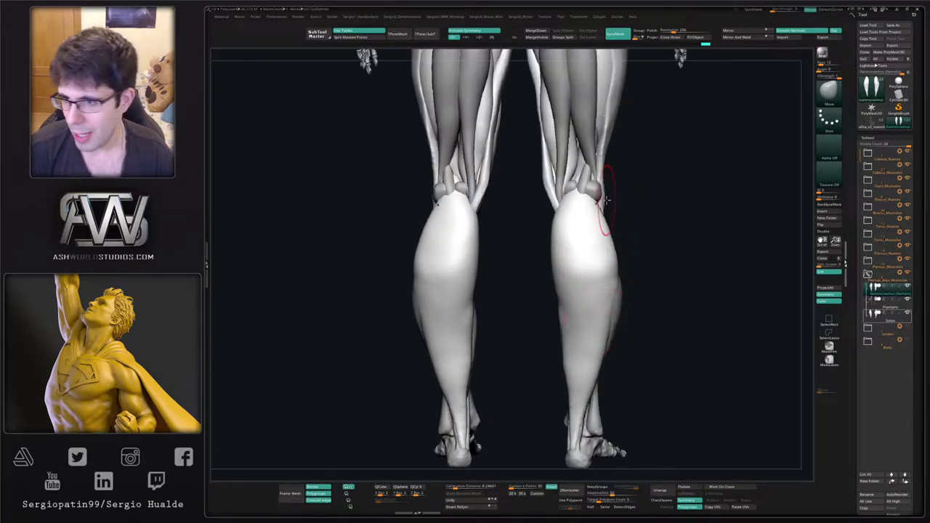
Fit the Gastrocnemius's lower tendon end against the back of the heel bone with the Move brush.
ctrl+right_drag(596, 343, 606, 319)
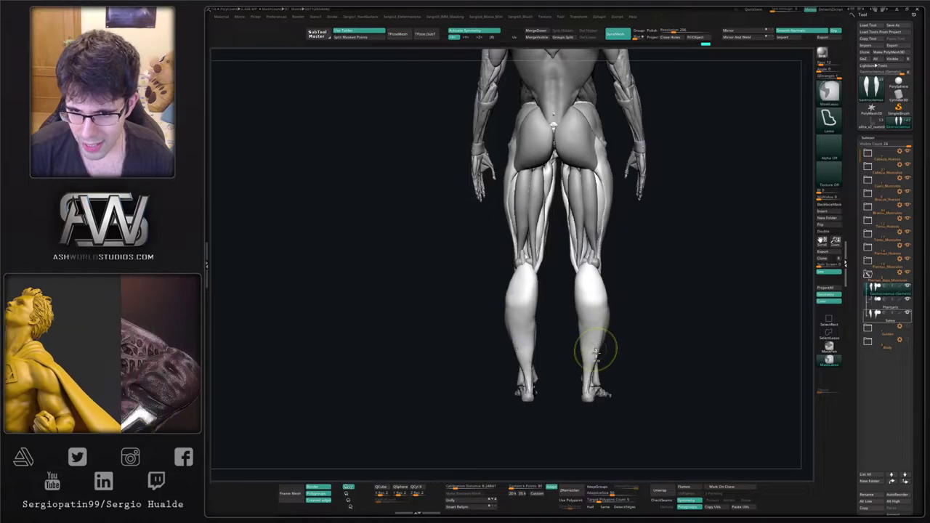
mouse_move(588, 353)
ctrl+right_down()
mouse_move(590, 372)
mouse_move(574, 353)
ctrl+right_up()
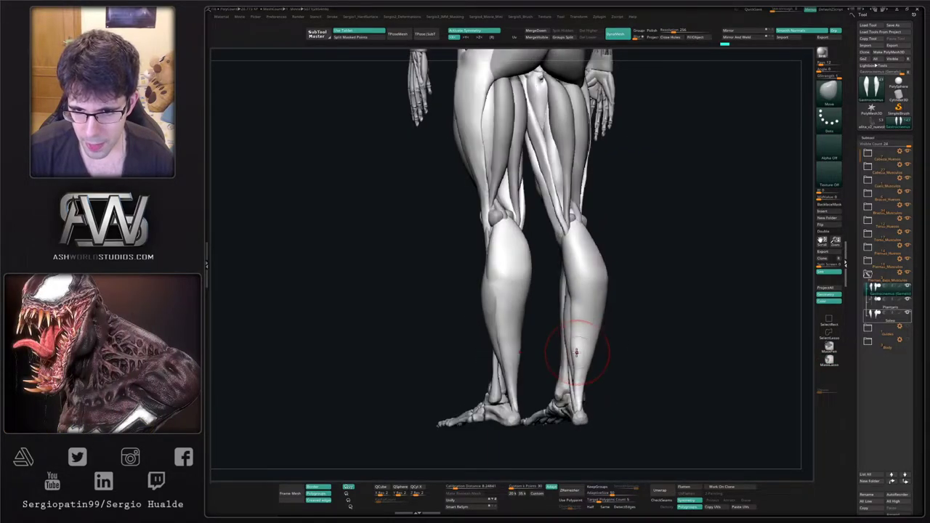
mouse_move(585, 415)
right_down()
mouse_move(614, 386)
mouse_move(576, 415)
right_up()
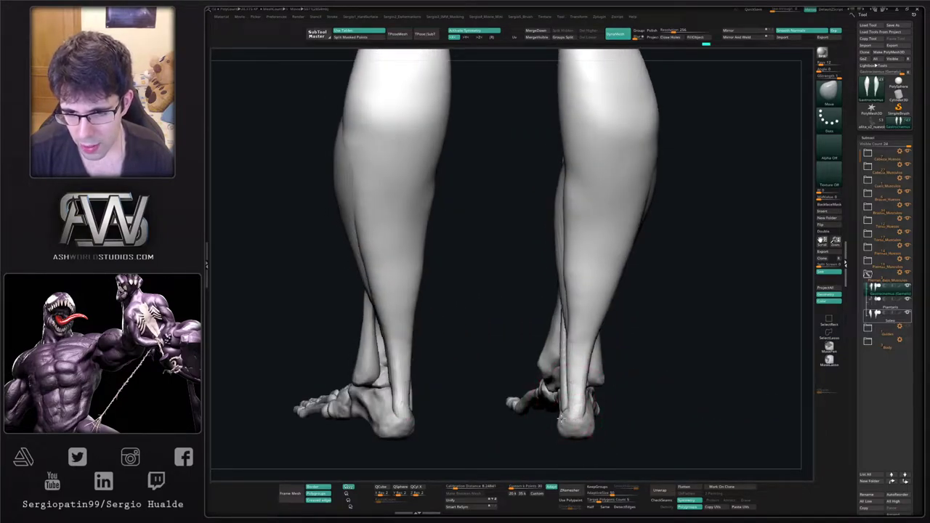
right_drag(565, 412, 560, 423)
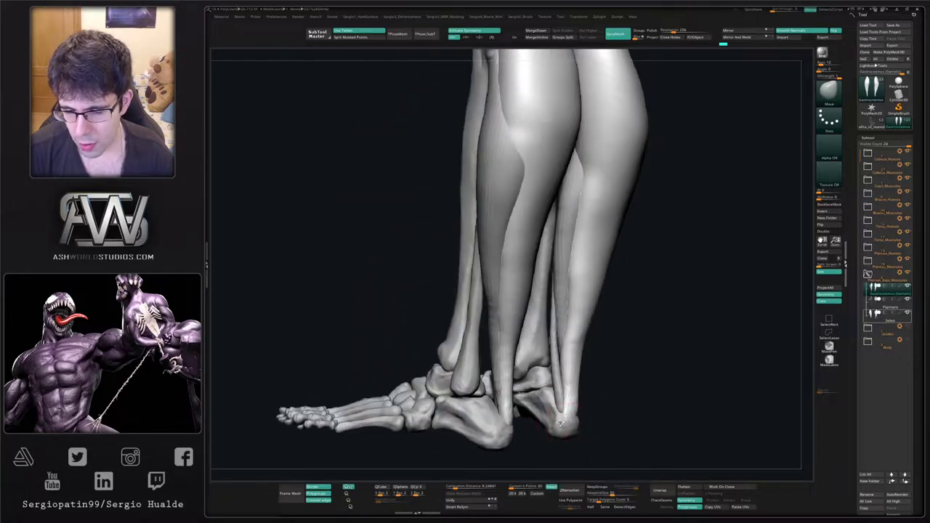
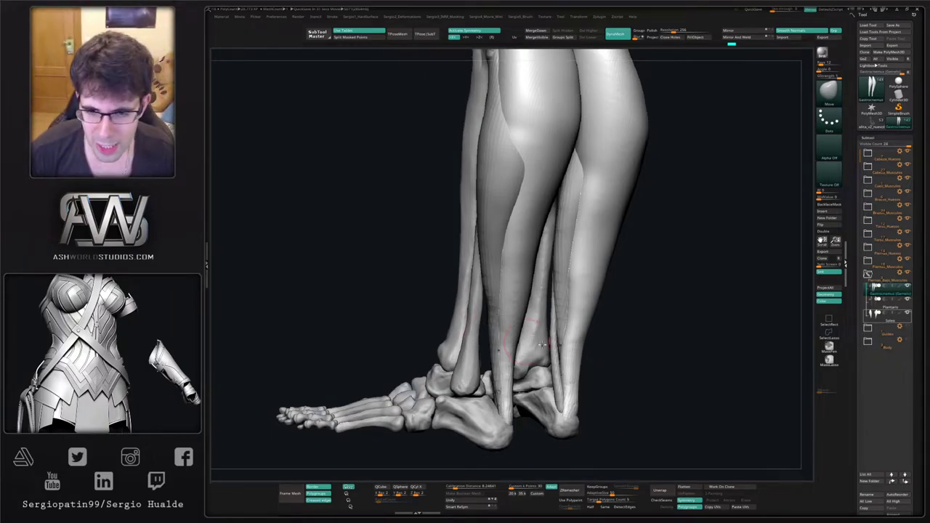
drag(687, 349, 661, 347)
drag(642, 330, 619, 322)
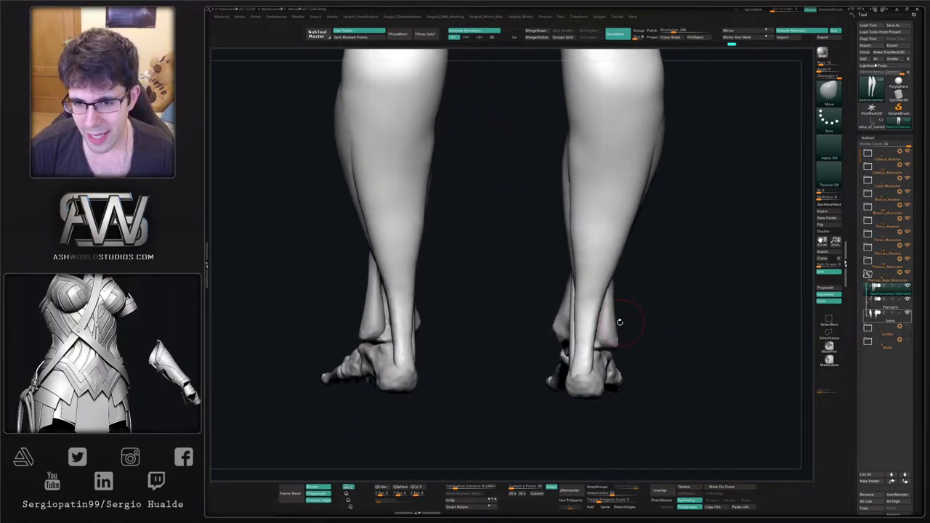
Mask everything but the Gastrocnemius's tendon end, widen that end over the heel bone, and clear the mask.
key(ctrl)
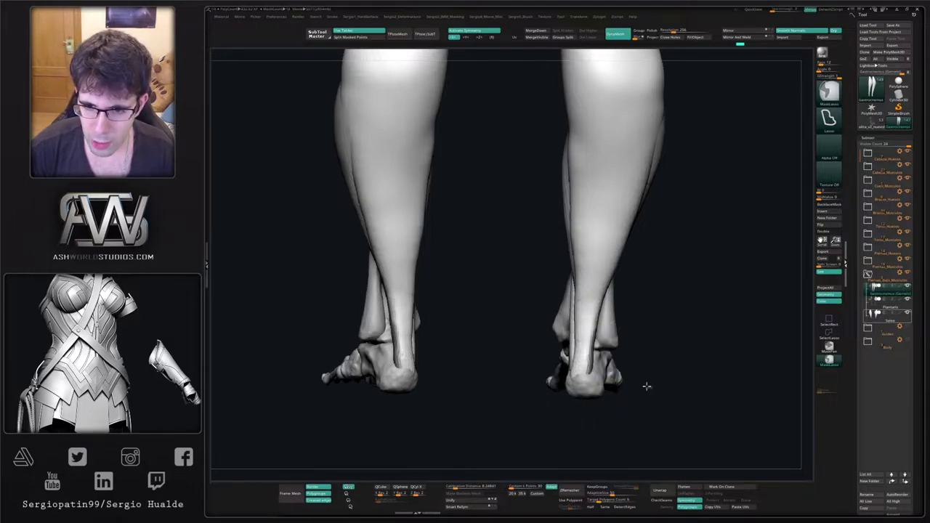
ctrl+click(648, 385)
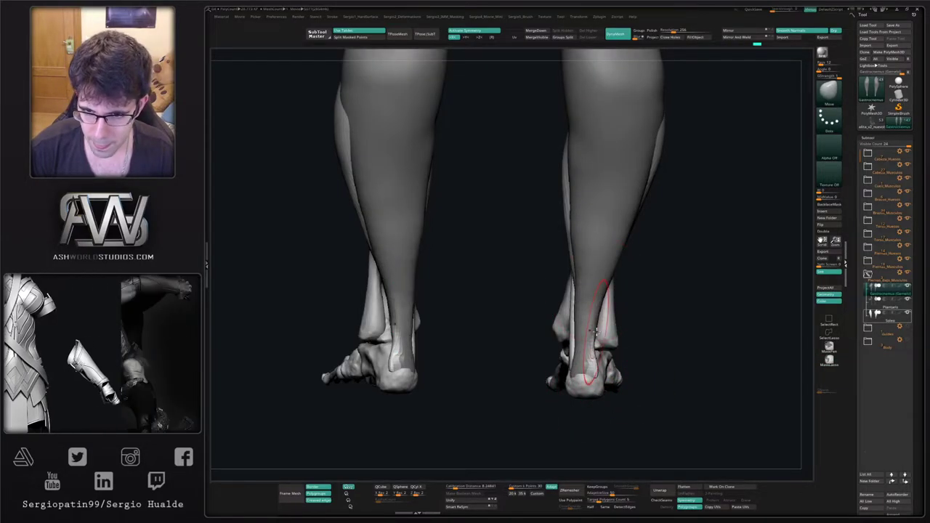
mouse_move(645, 372)
ctrl+mouse_down()
mouse_move(658, 359)
mouse_move(579, 361)
mouse_move(594, 385)
mouse_move(596, 363)
ctrl+mouse_up()
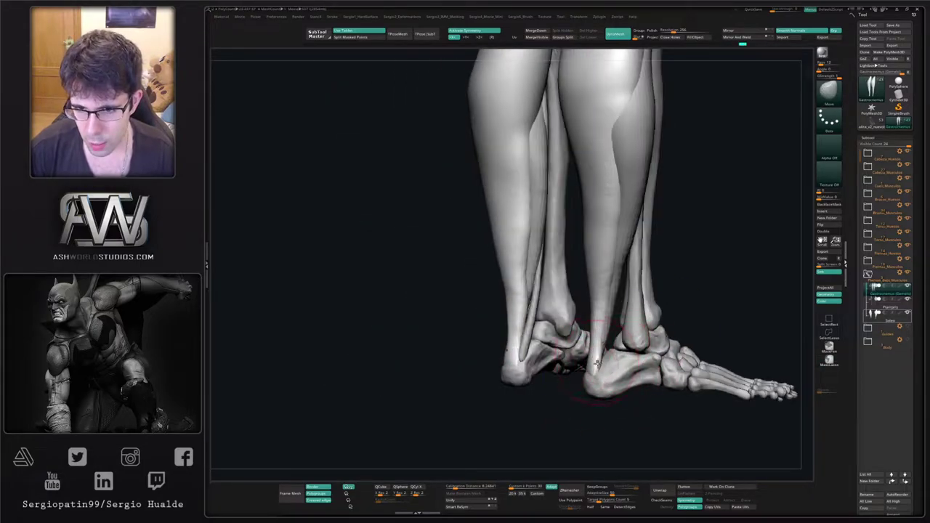
Select the Plantaris and move its lower tendon end in against the heel bone beside the Gastrocnemius tendon.
mouse_move(598, 363)
ctrl+right_down()
mouse_move(597, 331)
mouse_move(657, 345)
ctrl+right_up()
ctrl+drag(590, 325, 594, 367)
ctrl+right_drag(593, 356, 596, 389)
right_drag(563, 385, 694, 384)
alt+click(578, 384)
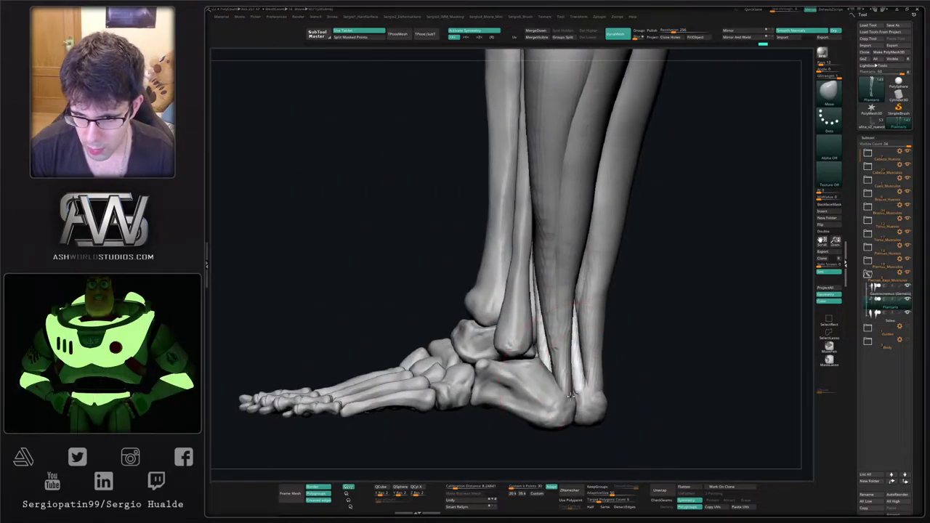
drag(594, 388, 574, 393)
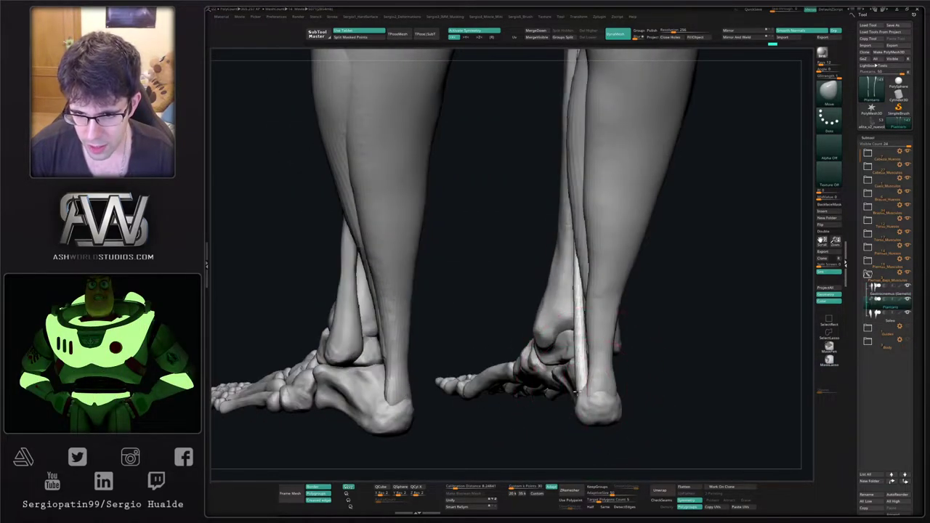
Reselect the Gastrocnemius, reshape its side contours from belly to tendon with the Move brush, and smooth its lower part.
alt+click(603, 365)
ctrl+right_drag(604, 365, 591, 334)
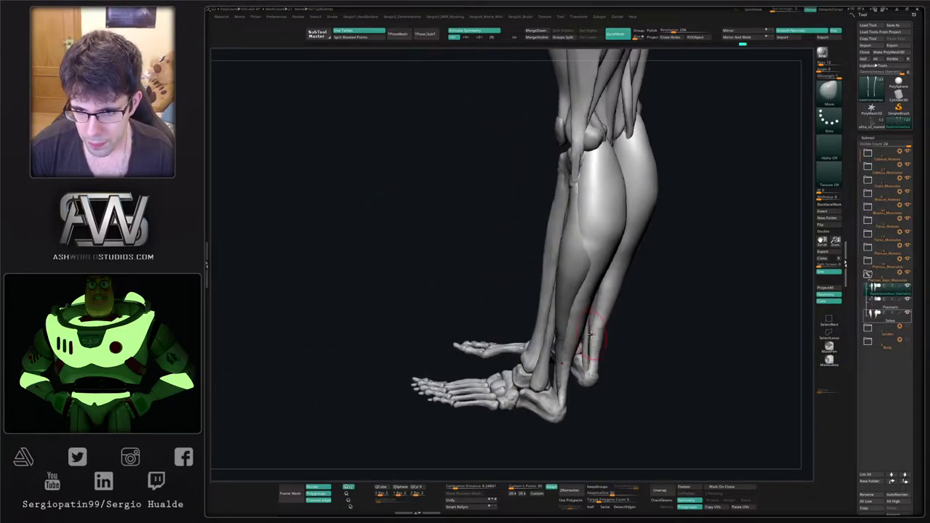
drag(648, 336, 614, 327)
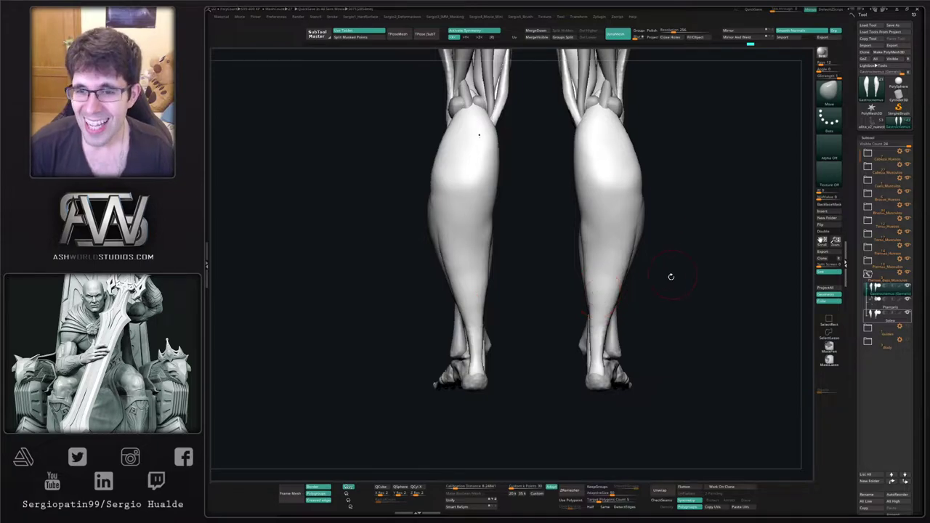
drag(649, 259, 610, 264)
key(bracketright)
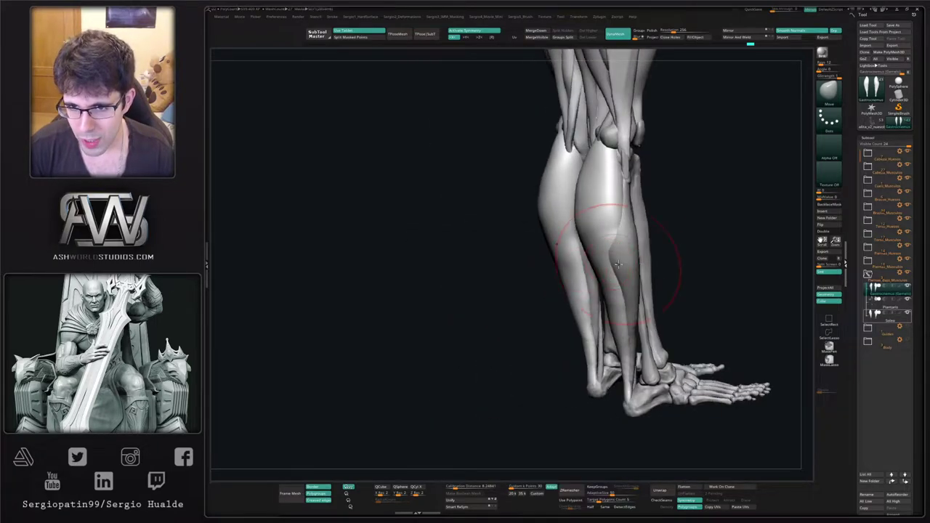
mouse_move(668, 263)
mouse_down()
mouse_move(623, 255)
mouse_move(616, 265)
mouse_move(621, 248)
mouse_move(636, 254)
mouse_move(607, 254)
mouse_move(622, 278)
mouse_up()
mouse_move(644, 303)
mouse_down()
mouse_move(616, 304)
mouse_move(586, 365)
mouse_up()
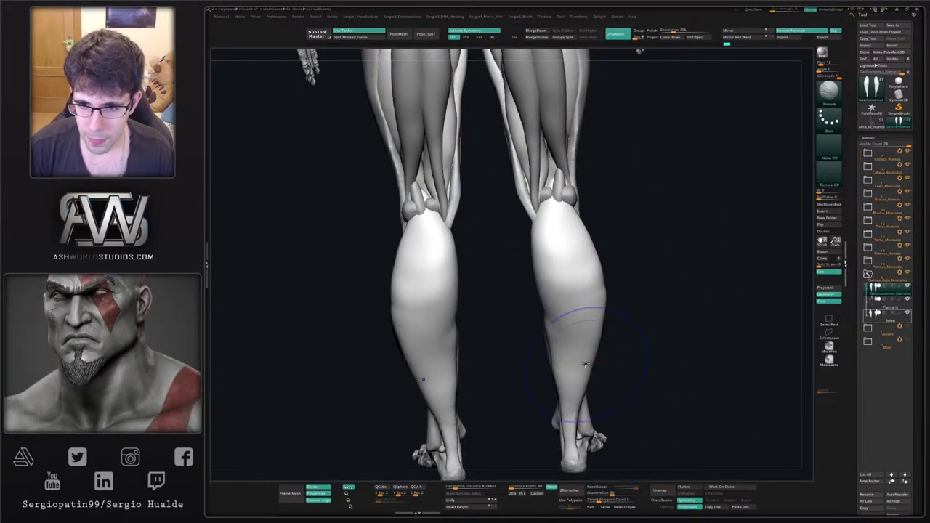
Add volume to the lower Gastrocnemius belly with the Clay brush and smooth the transition into the tendon.
mouse_move(538, 331)
mouse_down()
mouse_move(586, 332)
mouse_move(573, 301)
mouse_up()
key(2)
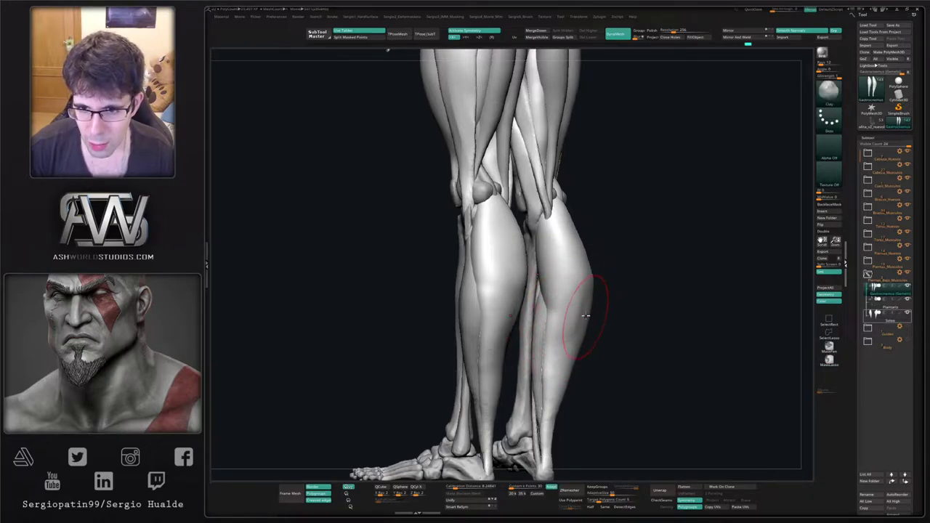
drag(608, 329, 584, 312)
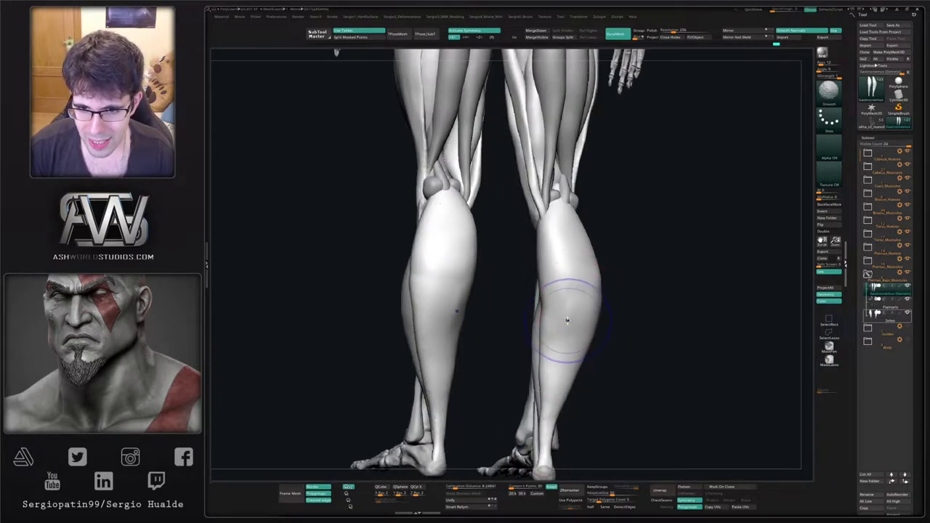
mouse_move(557, 357)
mouse_down()
mouse_move(584, 395)
mouse_move(548, 398)
mouse_up()
drag(568, 365, 520, 379)
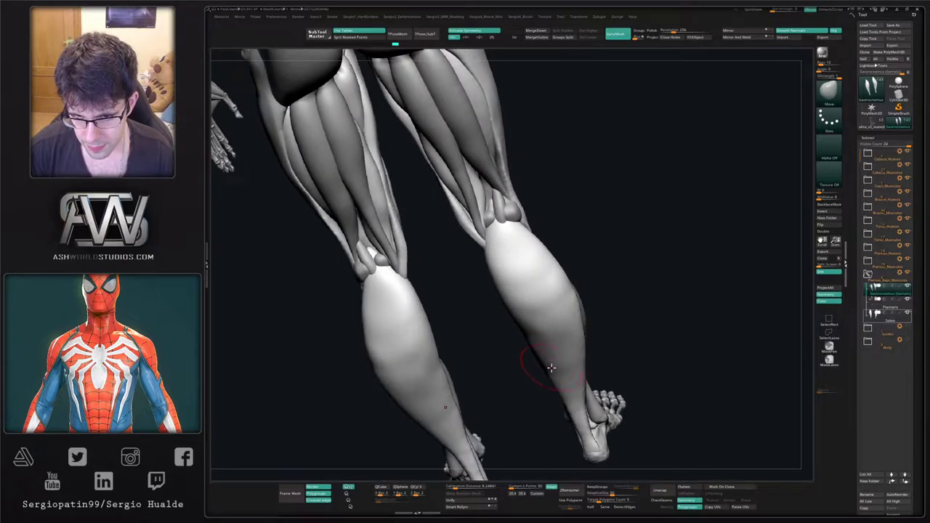
Smooth and refine the Gastrocnemius's lower contour where the muscle tapers into the tendon.
key(shift)
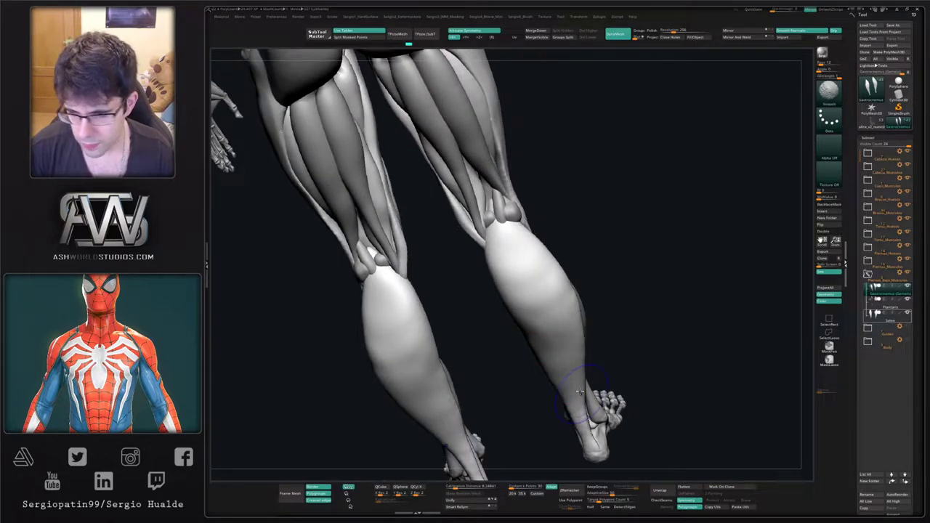
right_drag(580, 392, 586, 322)
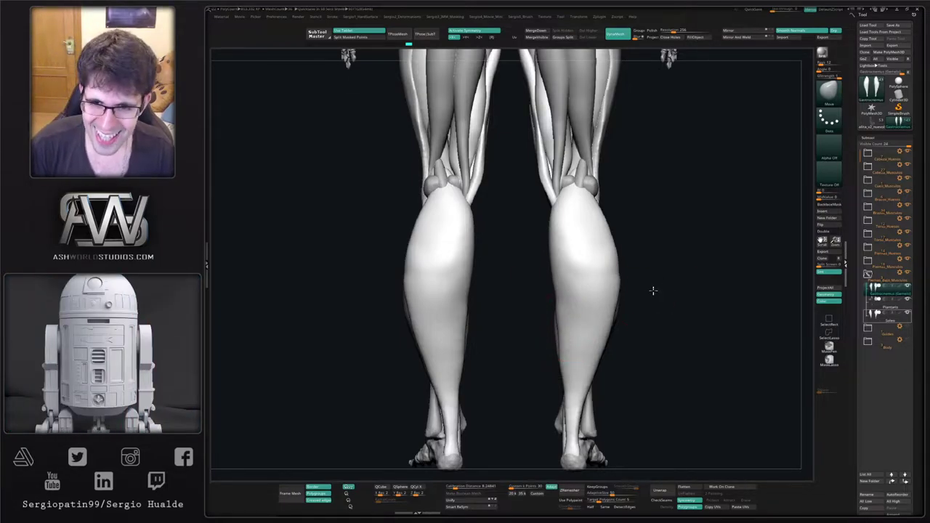
right_drag(654, 291, 658, 288)
alt+right_drag(591, 285, 561, 300)
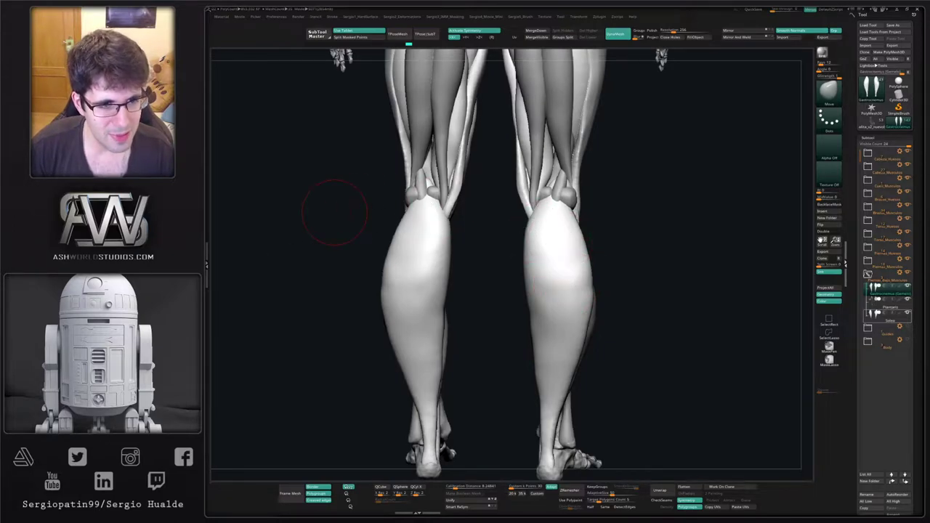
Carve the lower borders of the Gastrocnemius's two heads and the groove between them with the DamStandard brush.
right_drag(635, 289, 644, 290)
key(b)
key(d)
key(s)
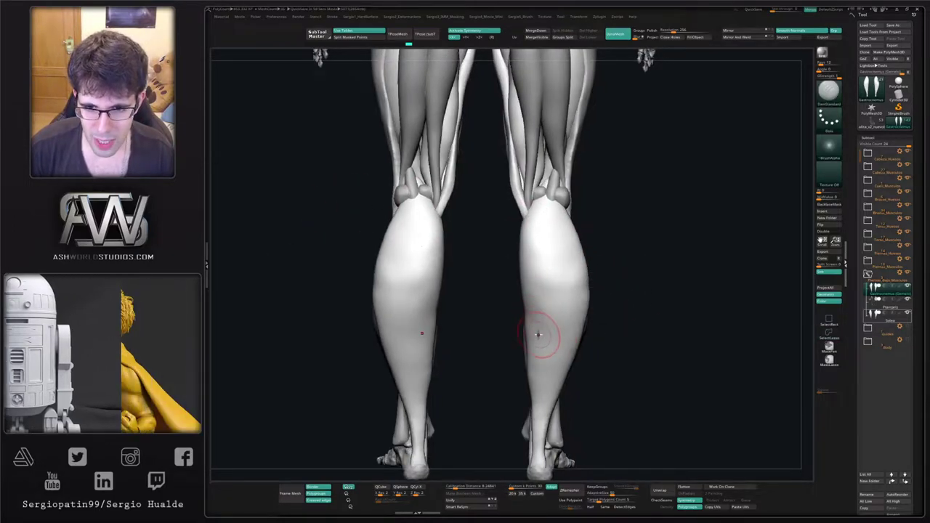
right_drag(538, 334, 544, 334)
drag(562, 318, 527, 335)
right_drag(526, 335, 538, 334)
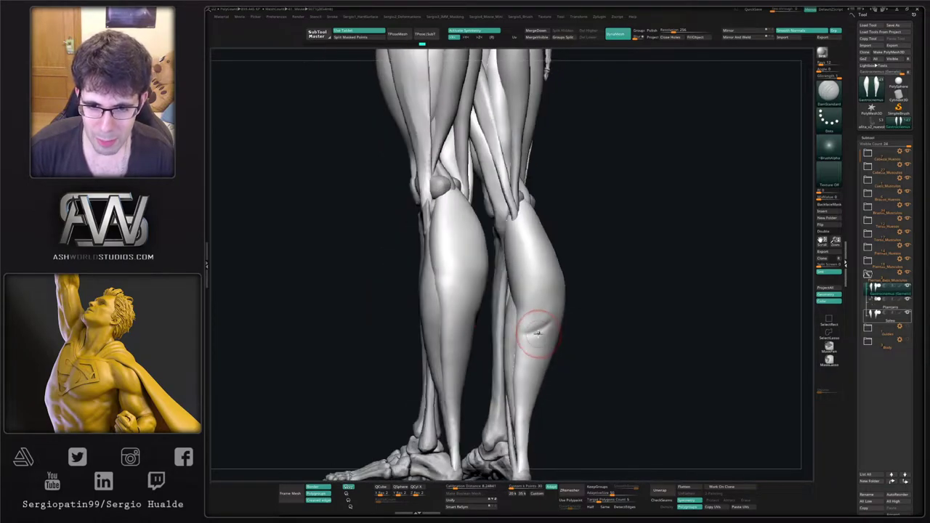
mouse_move(514, 311)
mouse_down()
mouse_move(574, 328)
mouse_move(538, 325)
mouse_up()
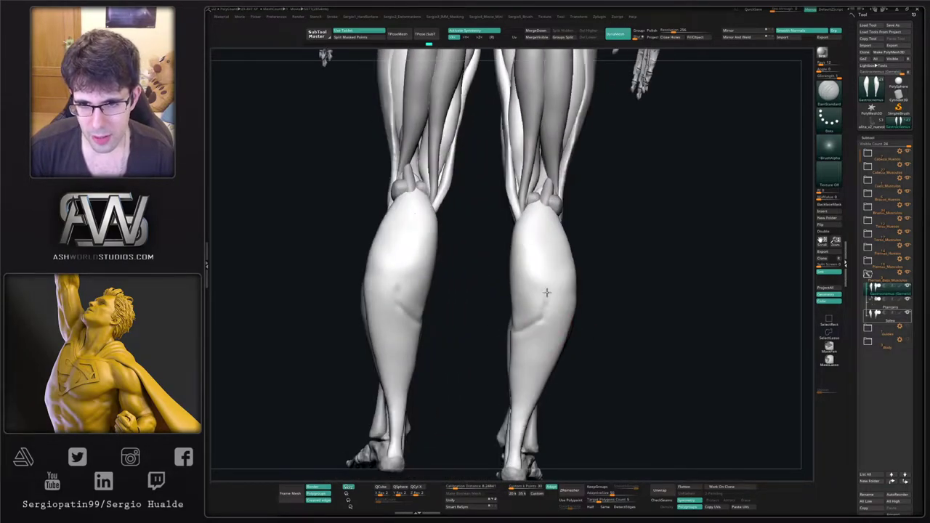
drag(547, 292, 546, 274)
right_drag(560, 325, 524, 322)
Pull the Gastrocnemius's upper end up behind the knee with the Move brush and isolate the muscle.
mouse_move(575, 320)
mouse_down()
mouse_move(567, 326)
mouse_move(565, 257)
mouse_move(567, 291)
mouse_move(541, 303)
mouse_move(554, 260)
mouse_up()
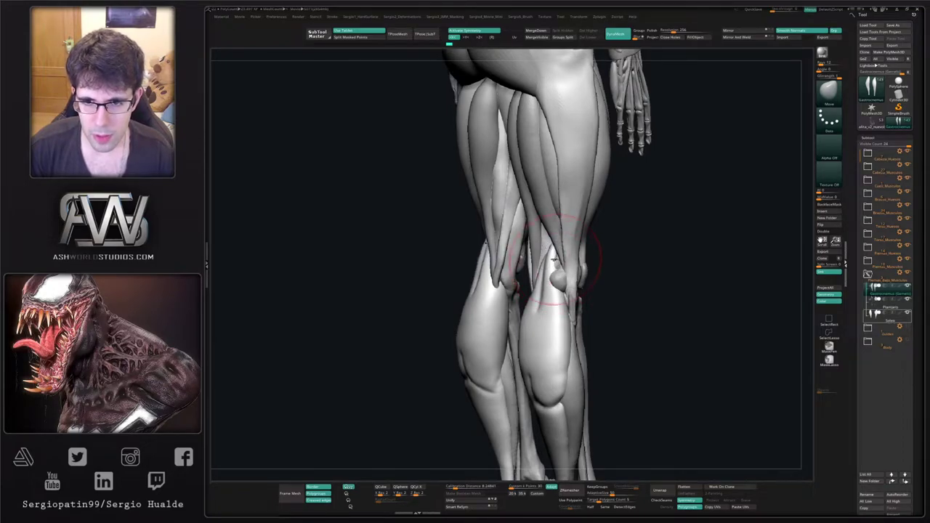
drag(547, 275, 568, 271)
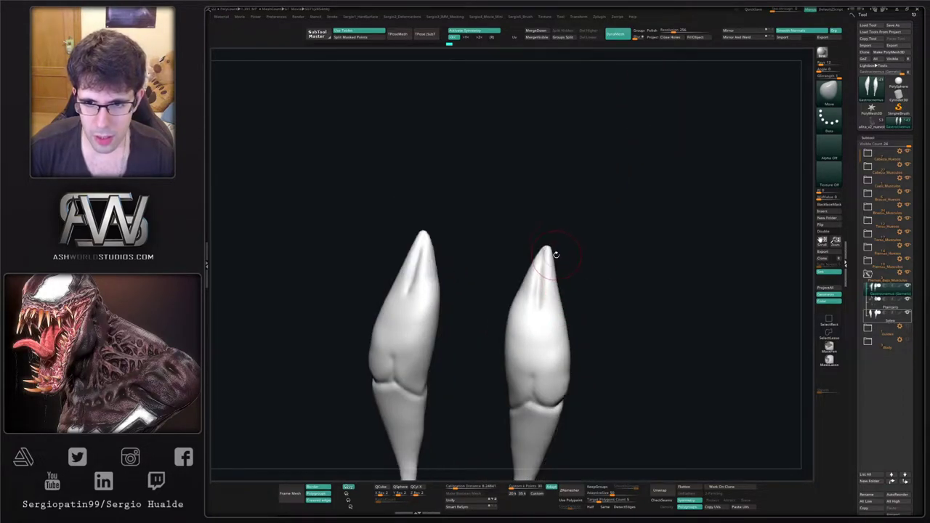
right_drag(555, 253, 535, 278)
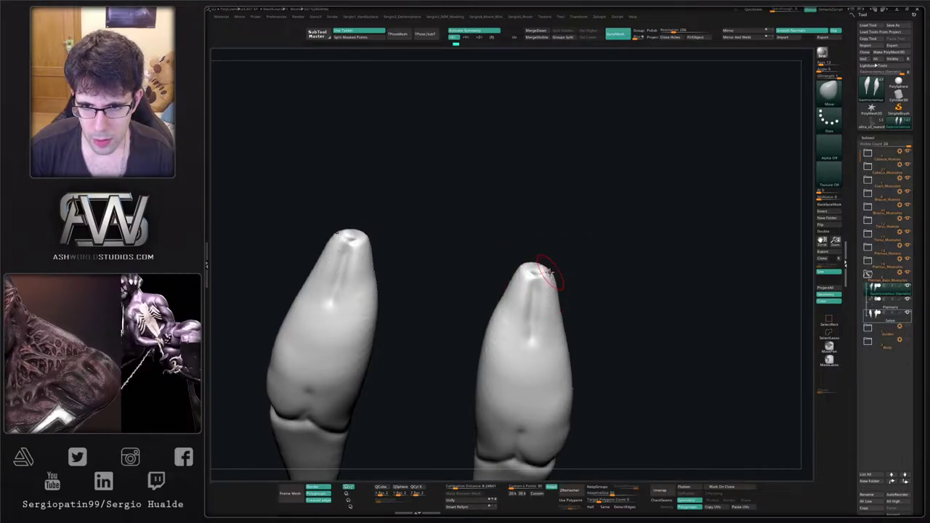
Mask the Gastrocnemius's top, draw out two separate upper tendons with Move Topological, clear the mask, and show the other parts.
ctrl+click(829, 348)
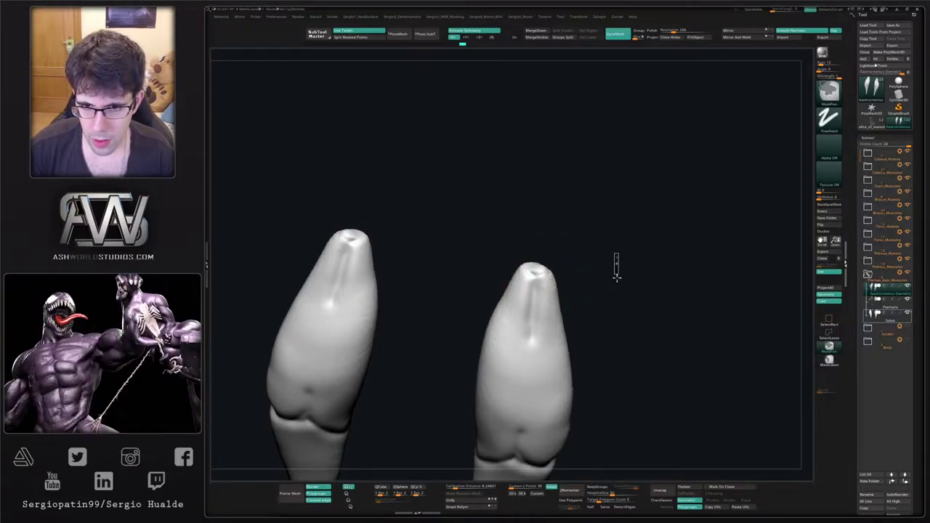
mouse_move(550, 274)
right_down()
mouse_move(551, 288)
mouse_move(538, 267)
mouse_move(517, 262)
mouse_move(573, 261)
mouse_move(553, 276)
mouse_move(582, 244)
mouse_move(557, 174)
mouse_move(573, 220)
mouse_move(555, 222)
mouse_move(565, 220)
right_up()
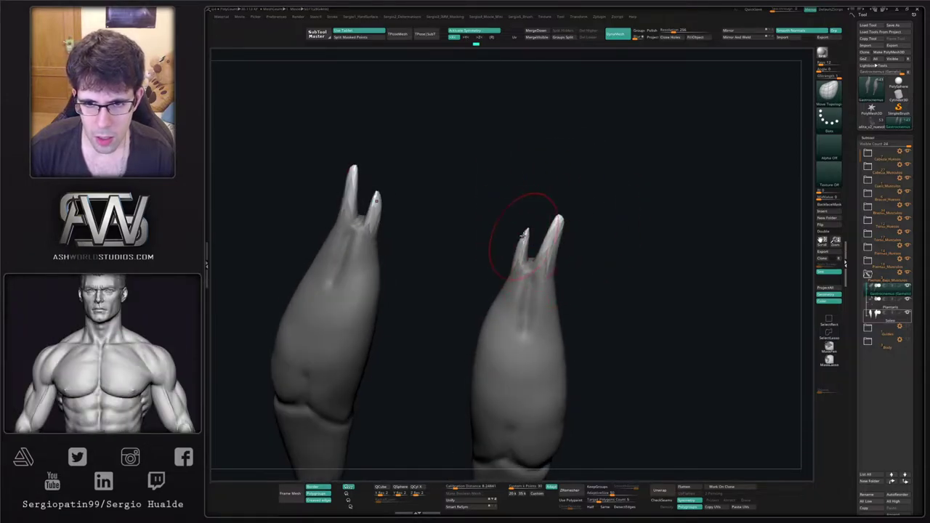
drag(523, 235, 514, 227)
ctrl+drag(594, 283, 574, 284)
key(alt+s)
right_drag(572, 282, 554, 240)
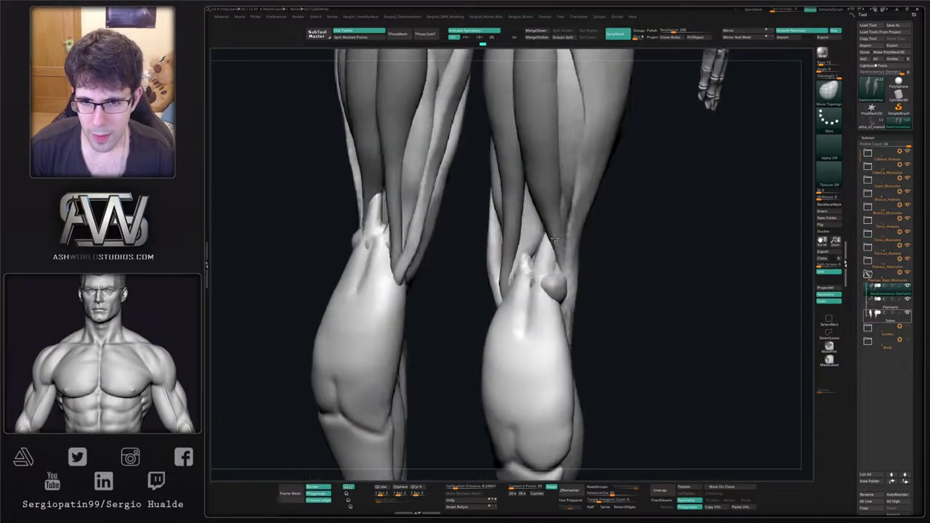
Hide the thigh muscles folder and fit the Gastrocnemius's two upper tendons onto the back of the femur with the Move brush.
click(907, 260)
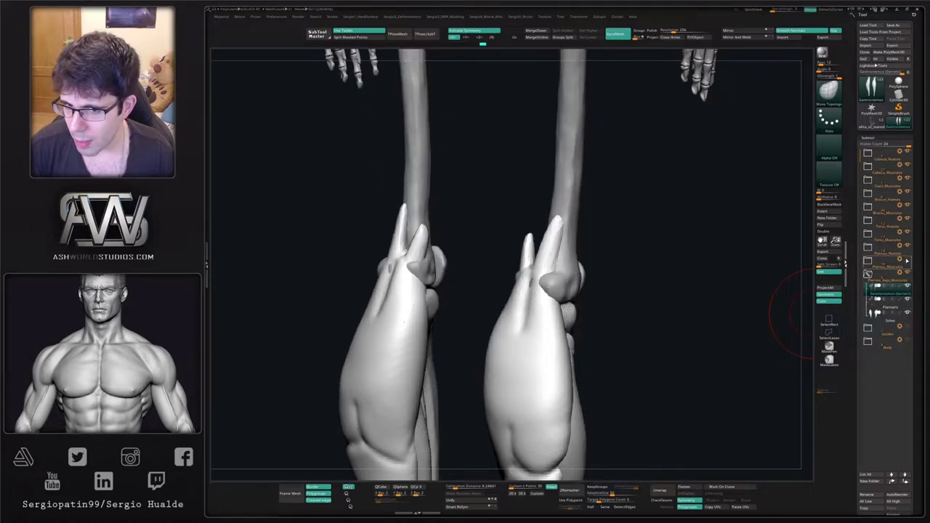
key(b)
key(m)
key(v)
alt+right_drag(560, 268, 582, 314)
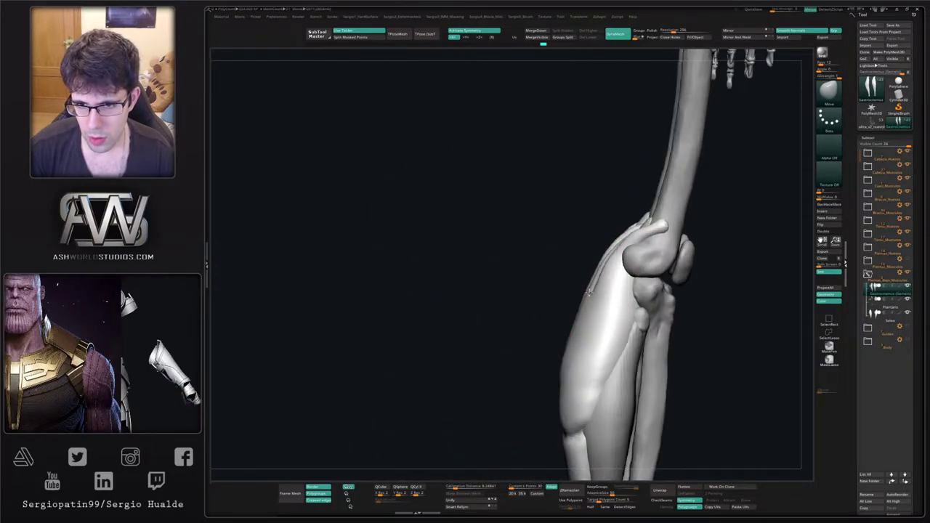
right_drag(570, 351, 583, 310)
drag(567, 320, 566, 291)
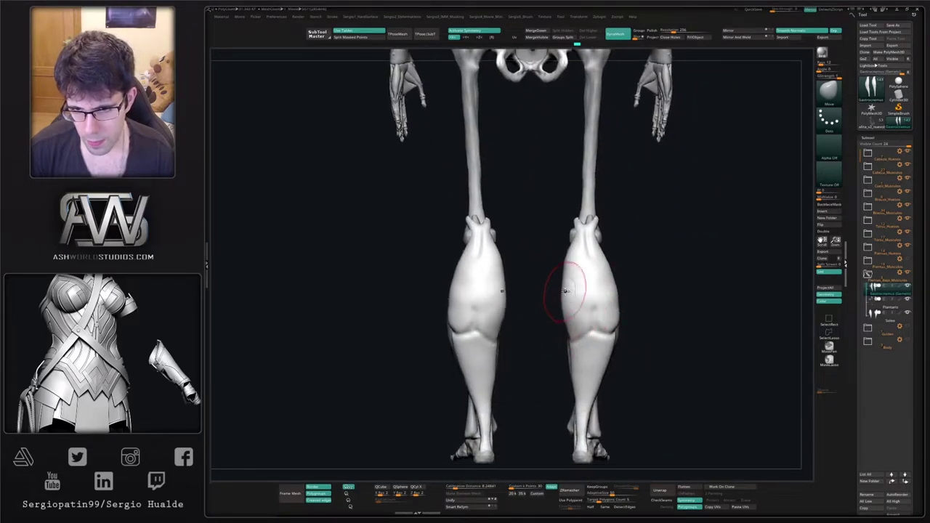
Adjust the inner and outer contours of the Gastrocnemius's two heads with the Move brush, checking them from several sides.
mouse_move(577, 304)
right_down()
mouse_move(566, 262)
mouse_move(610, 305)
mouse_move(584, 266)
right_up()
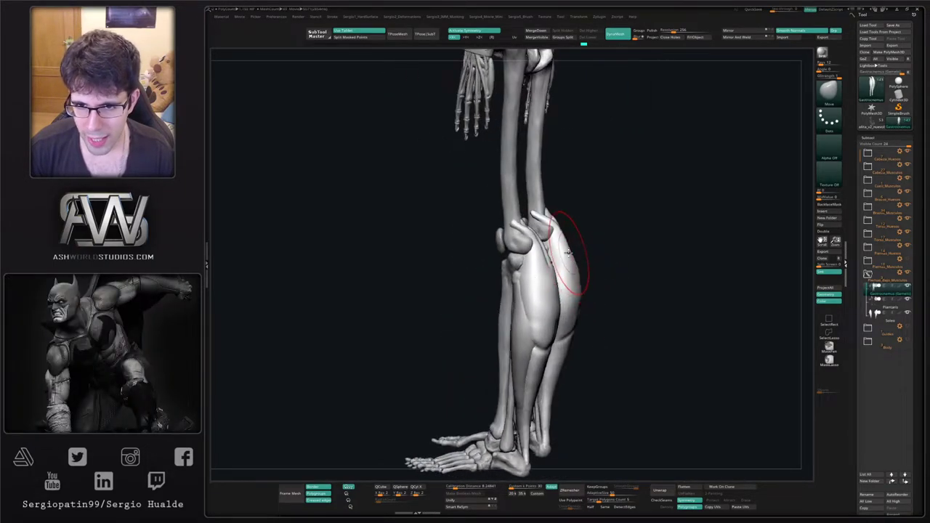
key(s)
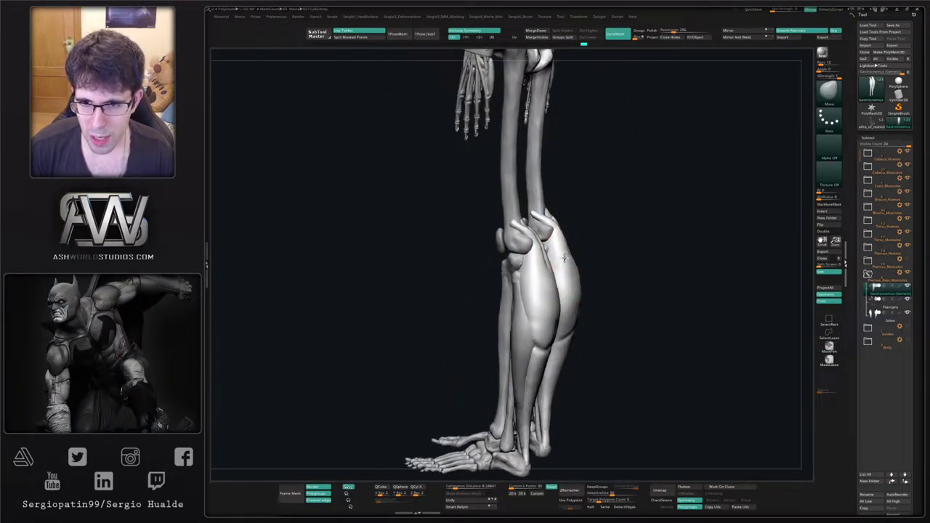
mouse_move(566, 250)
right_down()
mouse_move(602, 284)
mouse_move(564, 305)
mouse_move(562, 296)
mouse_move(533, 324)
right_up()
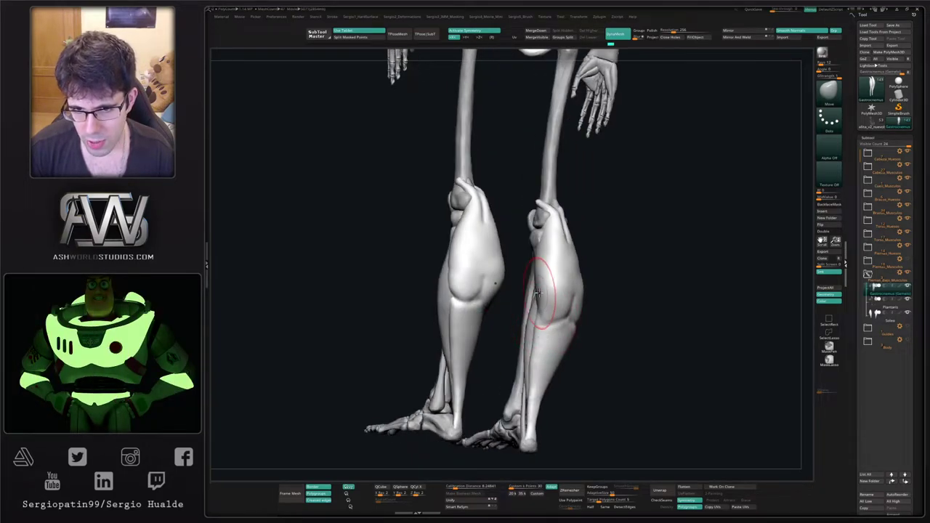
mouse_move(533, 277)
right_down()
mouse_move(562, 307)
mouse_move(535, 335)
mouse_move(533, 320)
mouse_move(571, 340)
mouse_move(623, 317)
mouse_move(624, 285)
right_up()
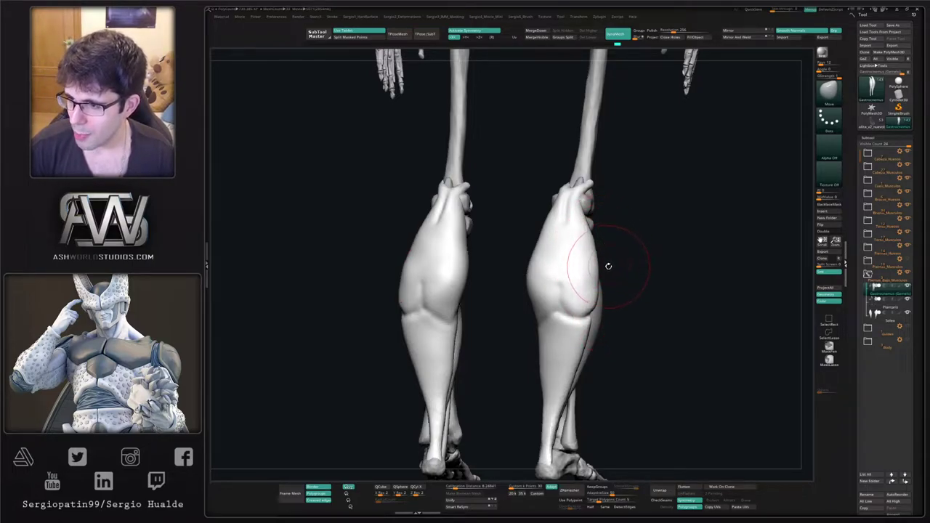
right_drag(646, 276, 640, 320)
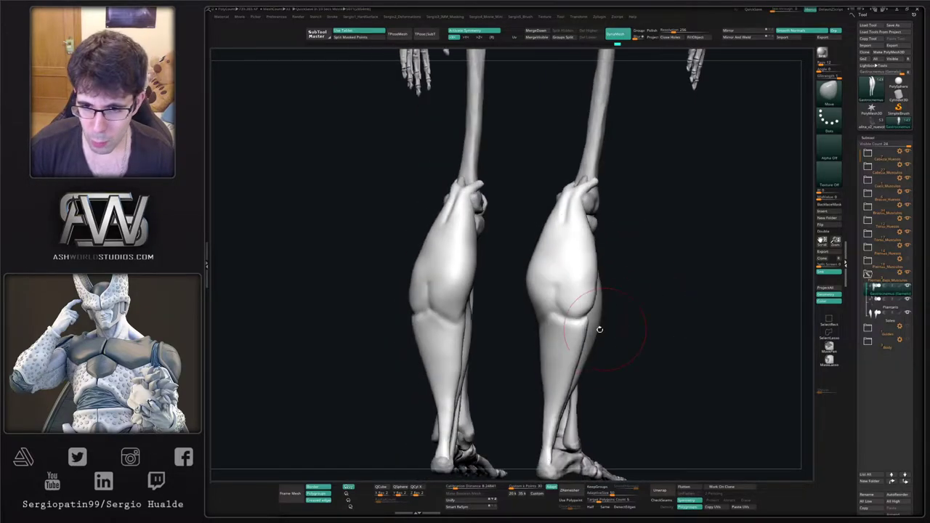
Build up the lower bulges of the Gastrocnemius's two heads with the Clay brush and smooth them.
right_drag(579, 320, 550, 312)
key(b)
key(c)
key(l)
key(s)
drag(540, 310, 532, 306)
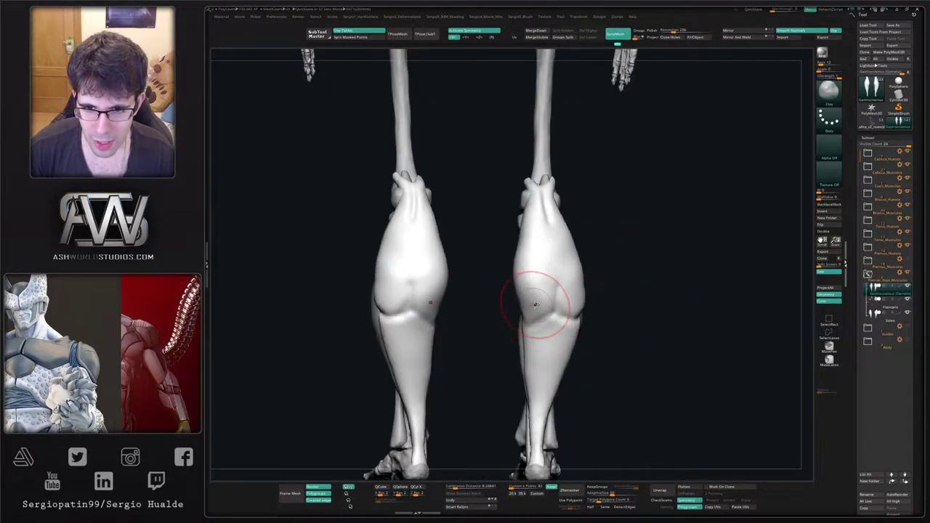
mouse_move(546, 306)
right_down()
mouse_move(520, 289)
mouse_move(531, 299)
right_up()
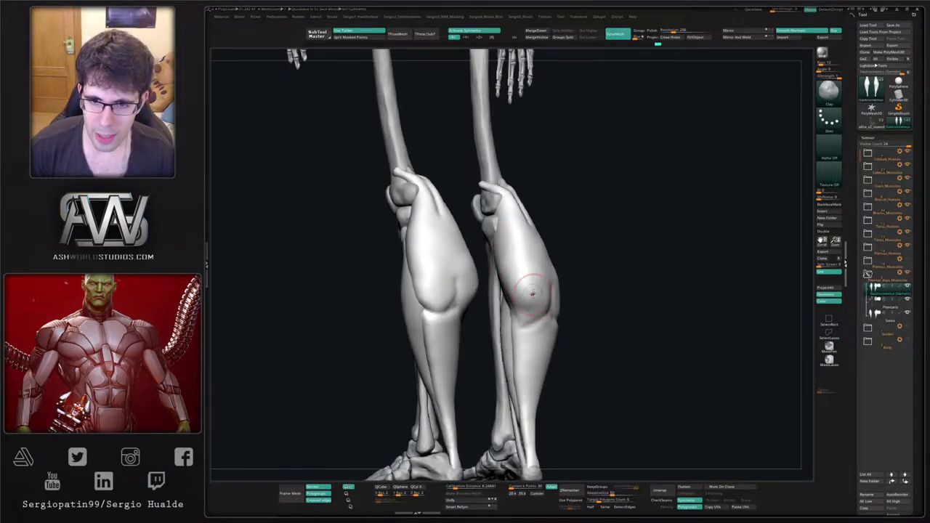
shift+right_drag(542, 317, 519, 312)
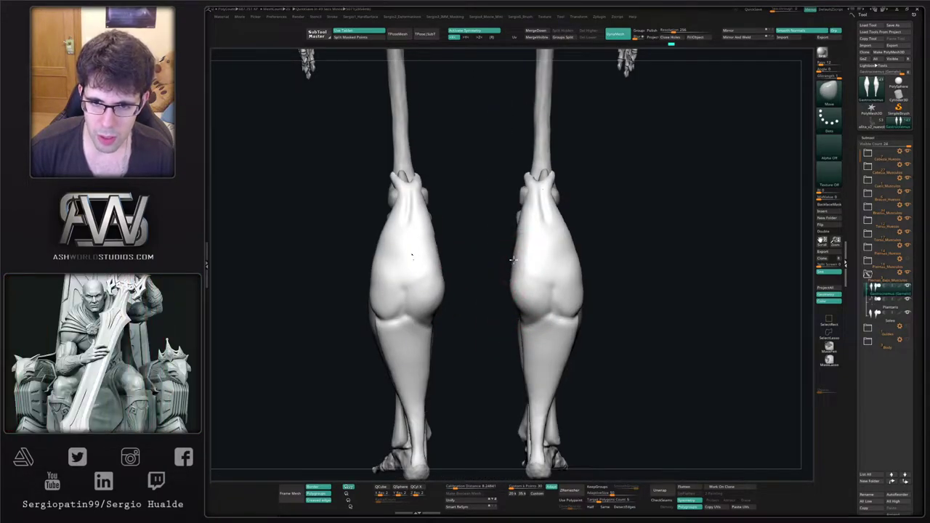
Flatten the back of the Gastrocnemius's belly with the TrimDynamic brush and smooth the planes up toward the tendons.
right_drag(545, 279, 523, 266)
key(ctrl+shift+t)
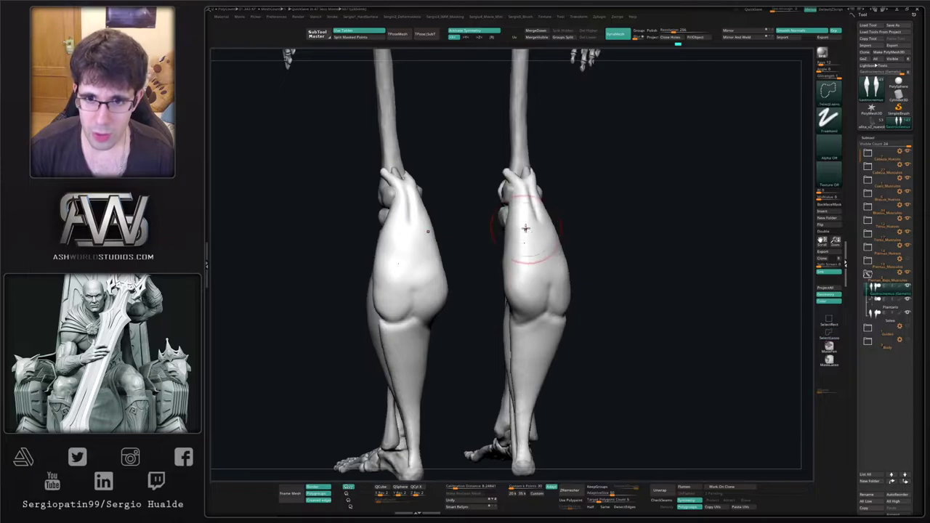
drag(526, 229, 522, 221)
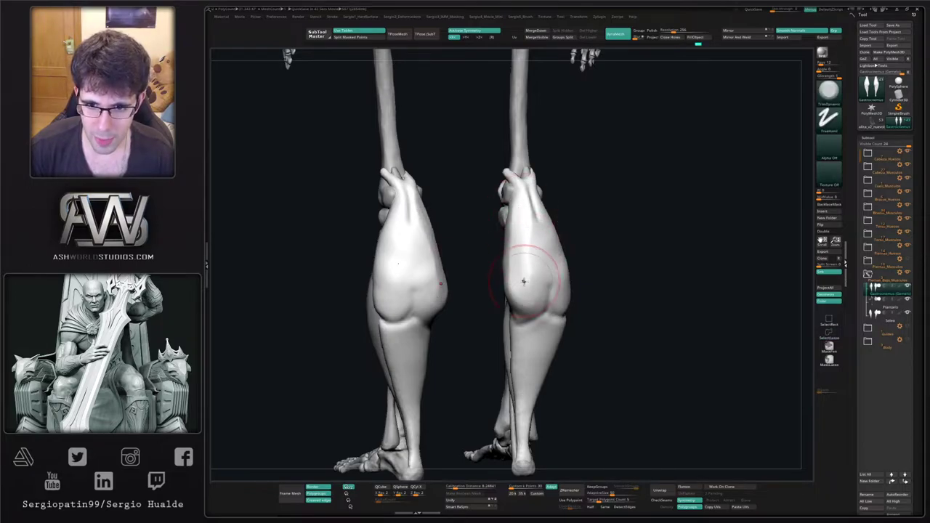
mouse_move(523, 280)
right_down()
mouse_move(511, 300)
mouse_move(517, 289)
right_up()
shift+drag(517, 289, 533, 224)
Refine the sides of the Gastrocnemius's belly with the Move brush and flatten them with the TrimDynamic brush.
mouse_move(534, 233)
right_down()
mouse_move(541, 273)
mouse_move(527, 295)
mouse_move(509, 254)
mouse_move(505, 266)
mouse_move(508, 246)
right_up()
key(b)
key(m)
key(v)
key(b)
key(t)
key(d)
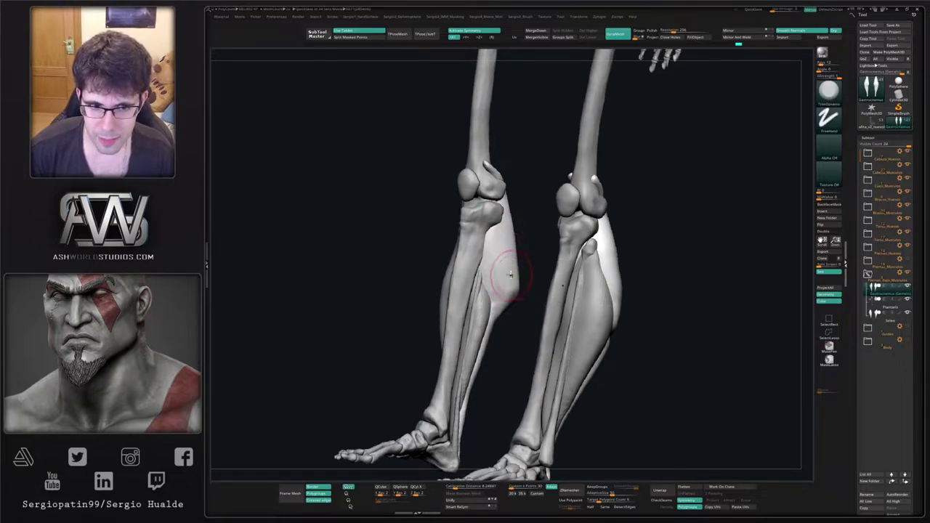
Adjust the Gastrocnemius's lower bulges and outer contour with the Move brush from oblique and straight back views.
mouse_move(504, 245)
right_down()
mouse_move(498, 291)
mouse_move(449, 282)
mouse_move(413, 298)
mouse_move(483, 329)
right_up()
key(b)
key(m)
key(v)
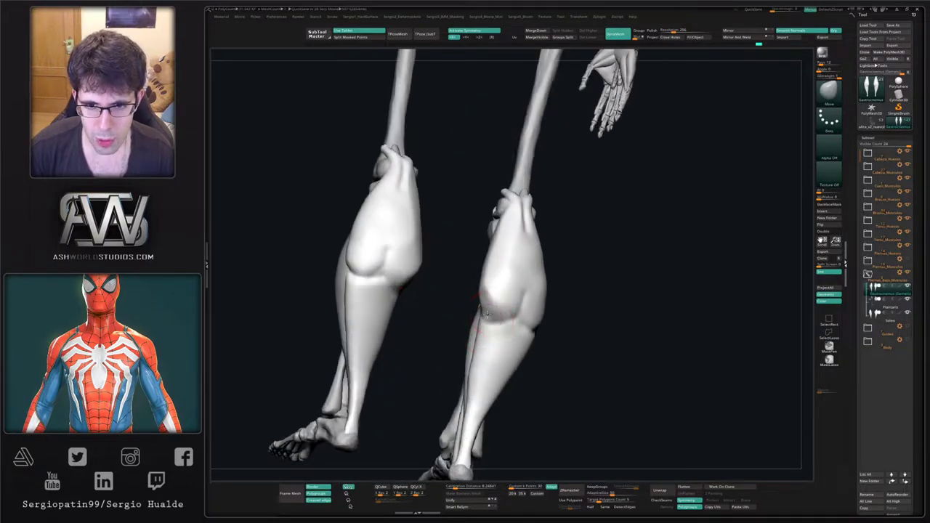
right_drag(483, 295, 484, 311)
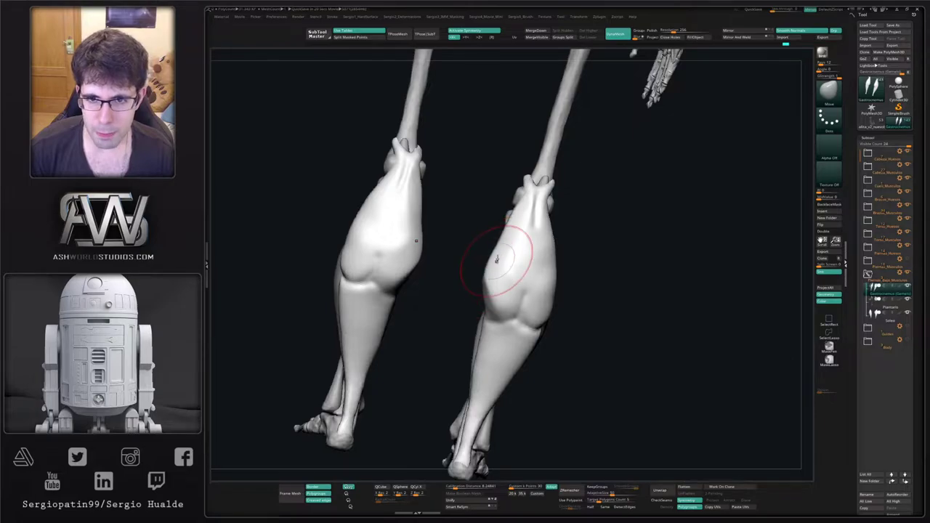
mouse_move(523, 274)
ctrl+right_down()
mouse_move(542, 291)
mouse_move(530, 284)
ctrl+right_up()
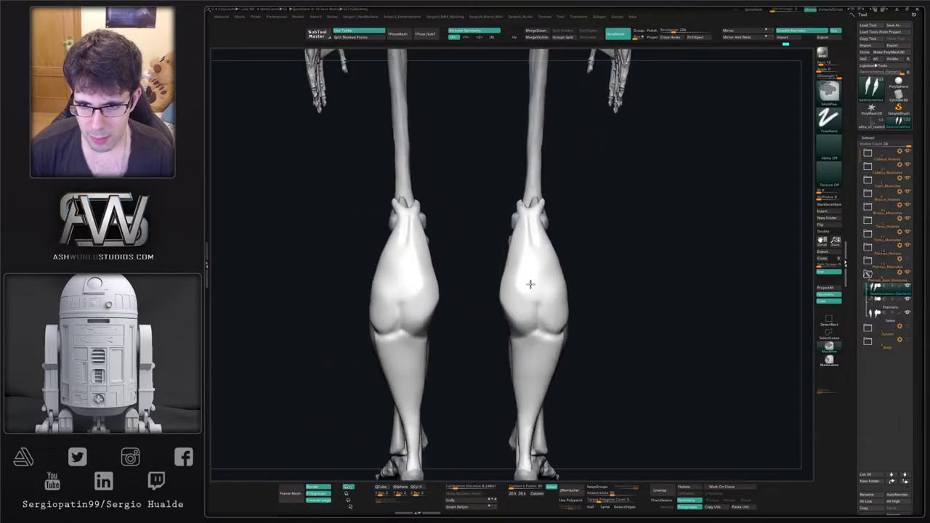
ctrl+shift+drag(544, 219, 557, 252)
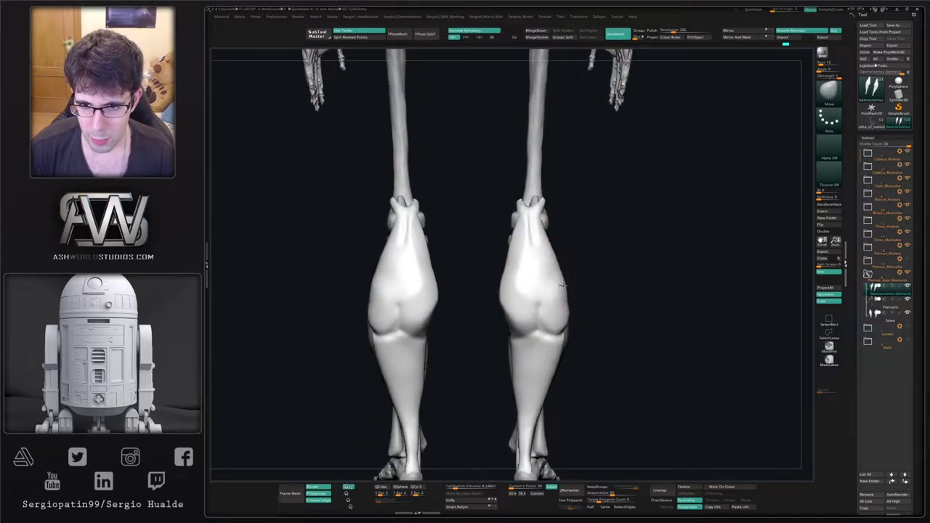
mouse_move(573, 286)
right_down()
mouse_move(560, 289)
mouse_move(576, 296)
right_up()
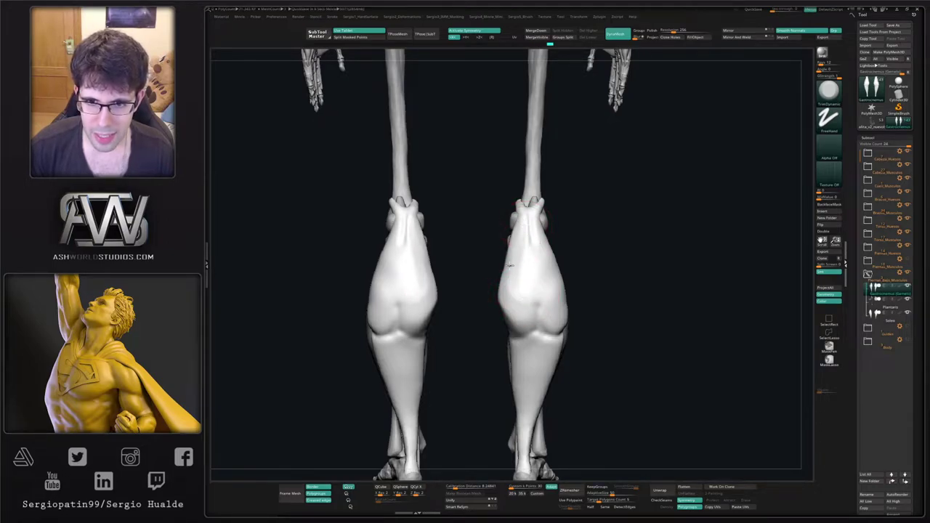
Flatten the upper planes of the Gastrocnemius's two heads with the TrimDynamic brush and correct their side profile with the Move brush.
right_drag(510, 266, 527, 289)
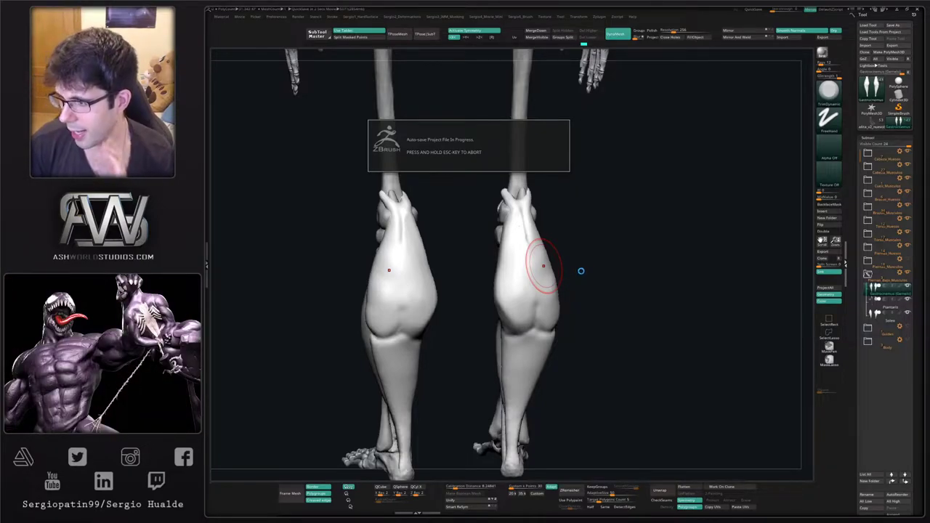
drag(581, 271, 576, 264)
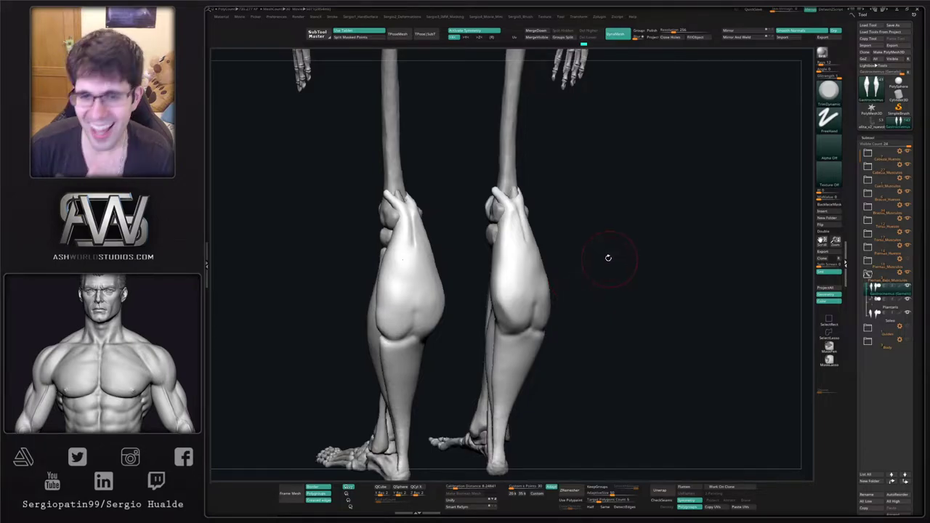
mouse_move(608, 257)
mouse_down()
mouse_move(545, 251)
mouse_move(538, 272)
mouse_move(519, 274)
mouse_move(556, 279)
mouse_move(501, 299)
mouse_move(482, 328)
mouse_up()
key(b)
key(m)
key(v)
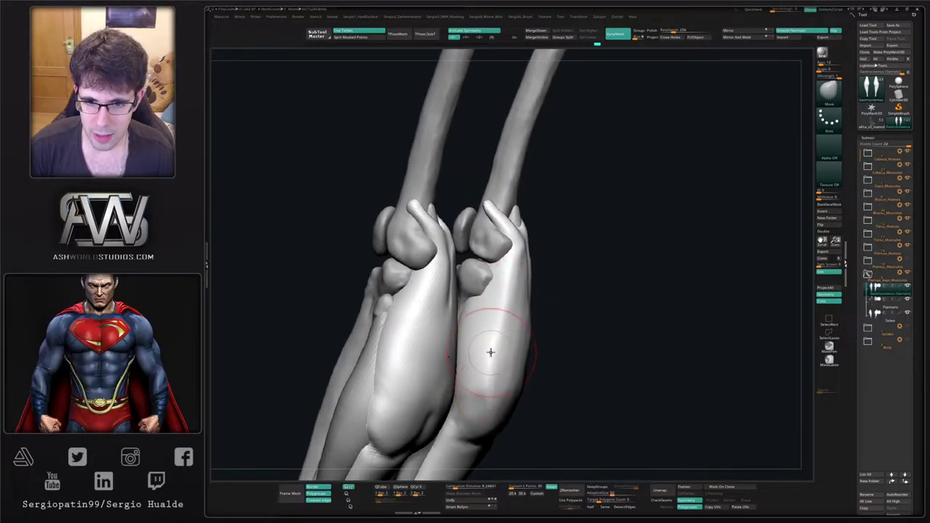
Isolate the Gastrocnemius and carve the gap between its two upper tendons with the DamStandard brush.
mouse_move(501, 365)
ctrl+right_down()
mouse_move(500, 327)
mouse_move(519, 326)
mouse_move(534, 280)
mouse_move(520, 309)
mouse_move(528, 317)
ctrl+right_up()
key(s)
key(alt+s)
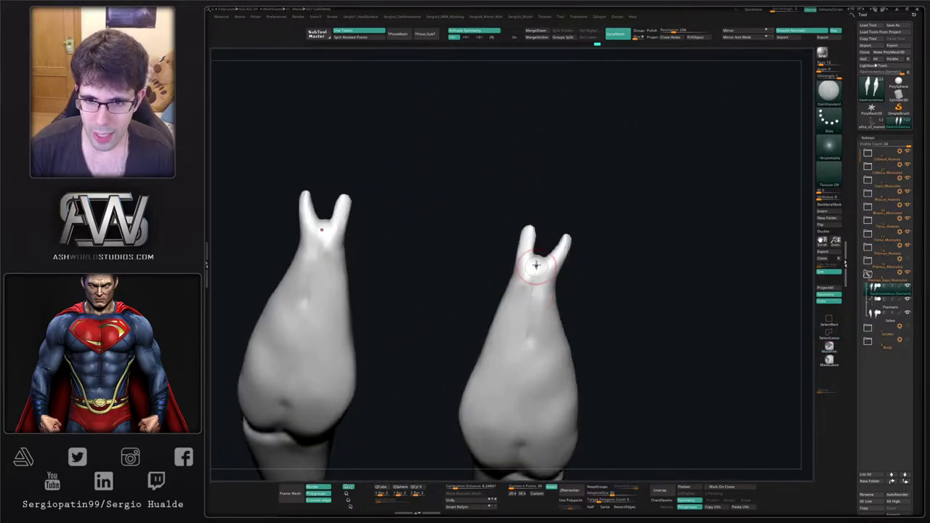
right_drag(536, 264, 530, 302)
mouse_move(529, 302)
mouse_down()
mouse_move(541, 255)
mouse_move(529, 300)
mouse_up()
right_drag(532, 301, 548, 231)
shift+drag(548, 231, 552, 227)
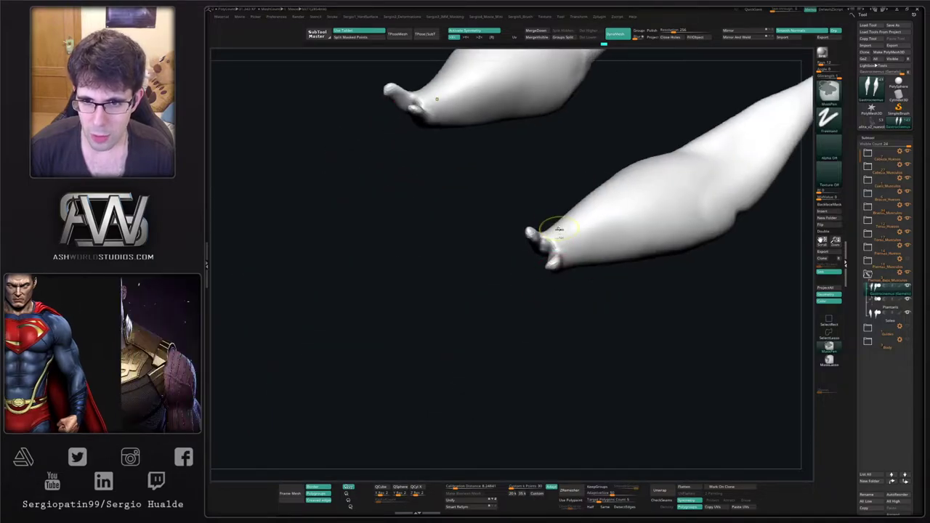
mouse_move(552, 227)
ctrl+right_down()
mouse_move(554, 255)
mouse_move(566, 237)
ctrl+right_up()
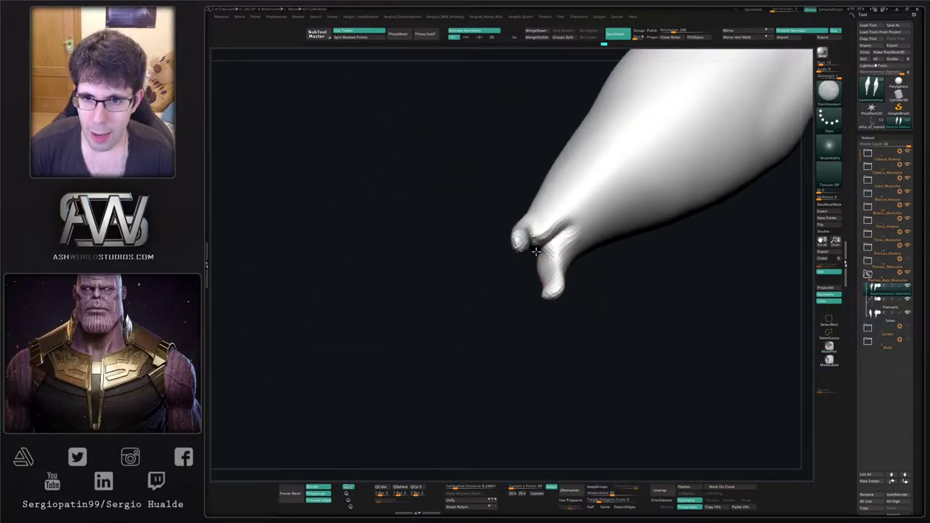
Extend the groove between the tendons down into the upper belly and soften its edges by smoothing.
mouse_move(536, 252)
mouse_down()
mouse_move(622, 180)
mouse_move(580, 211)
mouse_up()
mouse_move(548, 241)
mouse_down()
mouse_move(530, 254)
mouse_move(635, 185)
mouse_move(581, 221)
mouse_up()
right_drag(621, 201, 565, 272)
mouse_move(620, 215)
mouse_down()
mouse_move(549, 250)
mouse_move(631, 208)
mouse_move(501, 269)
mouse_up()
mouse_move(581, 235)
shift+mouse_down()
mouse_move(570, 259)
mouse_move(485, 277)
mouse_move(609, 196)
shift+mouse_up()
key(ctrl+z)
key(ctrl+shift+z)
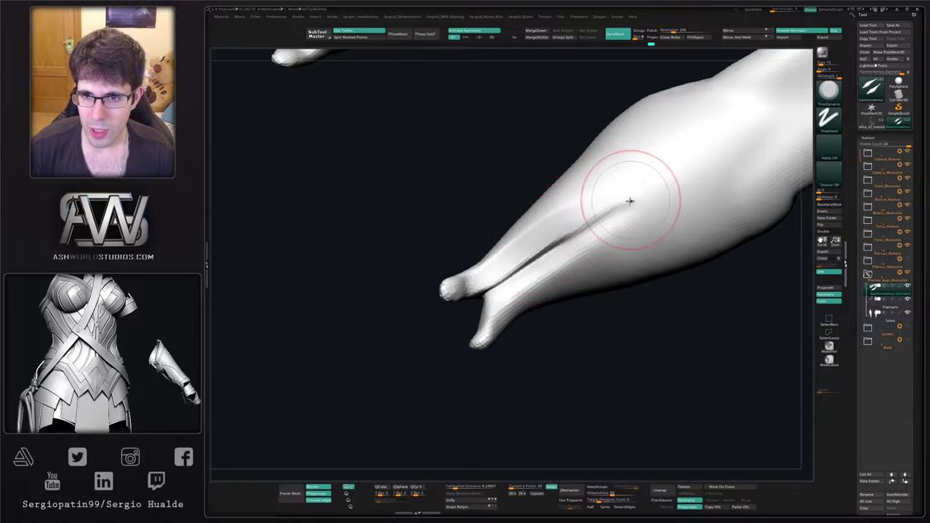
Reshape the roots and thickness of the two upper tendons with the Move brush from the back, side and front.
mouse_move(535, 286)
mouse_down()
mouse_move(602, 243)
mouse_move(502, 305)
mouse_move(536, 247)
mouse_move(485, 310)
mouse_up()
key(b)
key(m)
key(v)
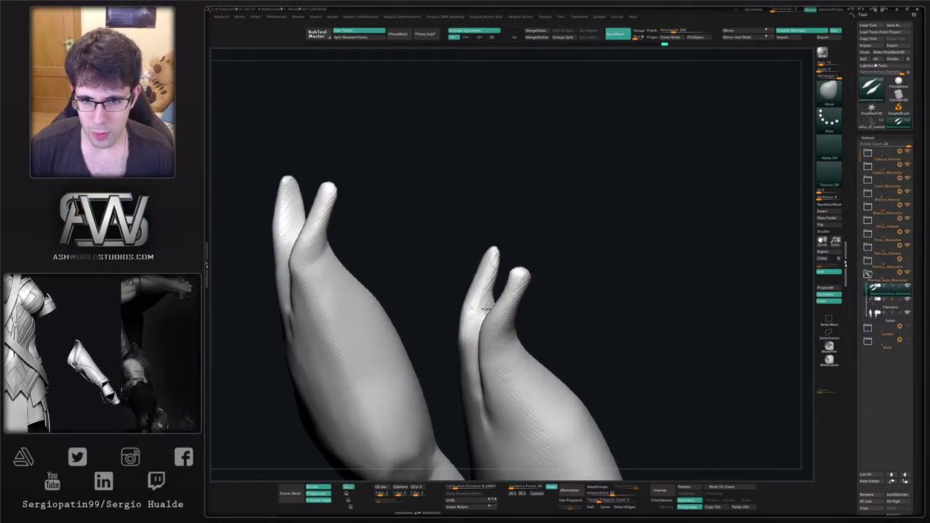
right_drag(485, 310, 530, 337)
drag(529, 336, 504, 343)
mouse_move(504, 342)
right_down()
mouse_move(521, 322)
mouse_move(453, 351)
mouse_move(469, 363)
mouse_move(428, 339)
right_up()
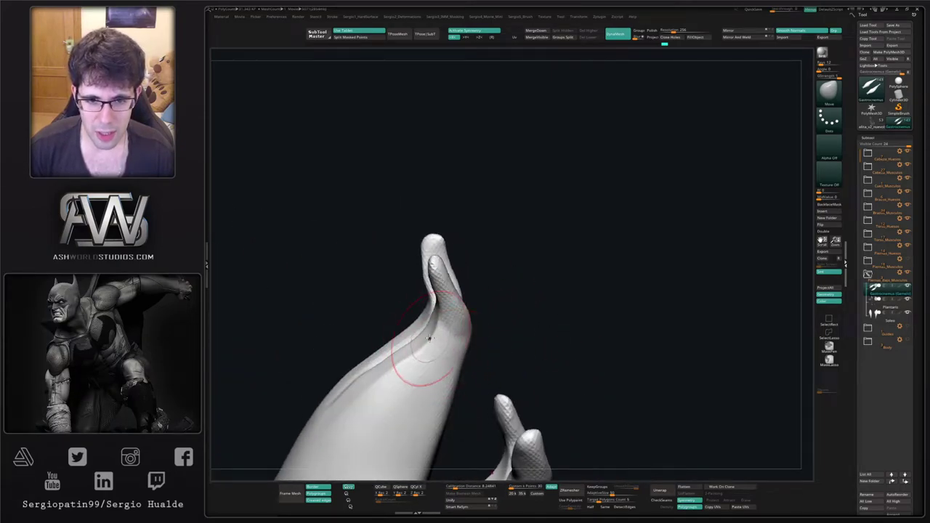
drag(429, 339, 422, 349)
alt+right_drag(422, 352, 460, 319)
mouse_move(441, 323)
mouse_down()
mouse_move(431, 338)
mouse_move(467, 320)
mouse_move(448, 307)
mouse_move(434, 329)
mouse_move(442, 339)
mouse_move(458, 333)
mouse_up()
mouse_move(458, 332)
right_down()
mouse_move(460, 322)
mouse_move(439, 339)
right_up()
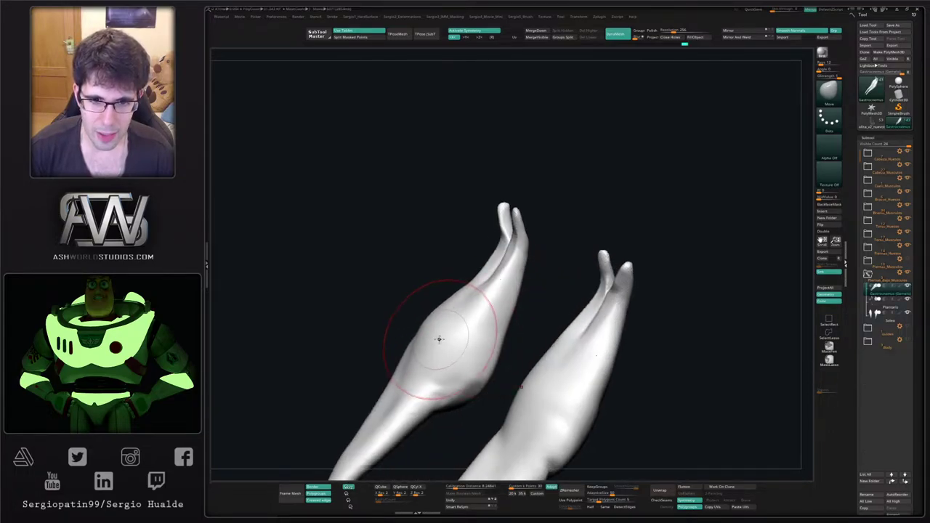
Smooth the front surface of the isolated Gastrocnemius from the belly down to the lower tendon.
drag(438, 339, 434, 335)
mouse_move(434, 335)
right_down()
mouse_move(468, 321)
mouse_move(455, 329)
right_up()
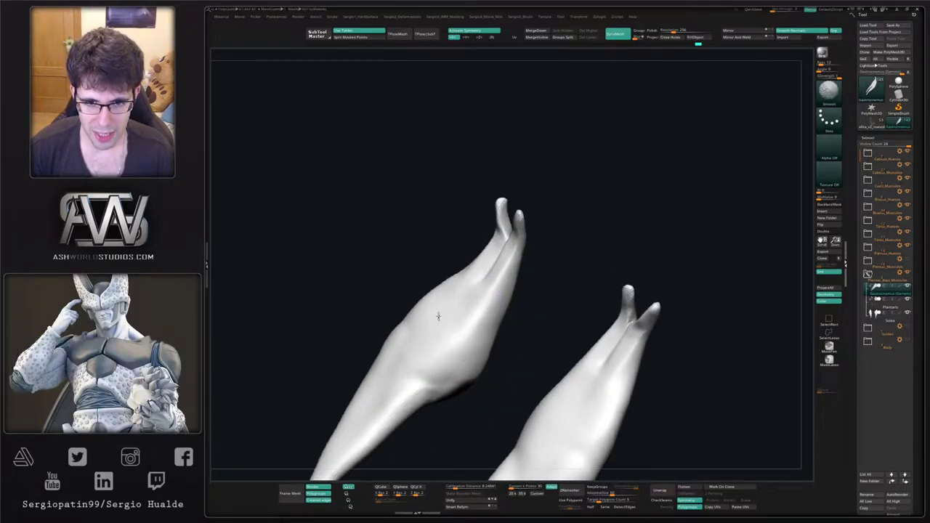
right_drag(399, 359, 438, 339)
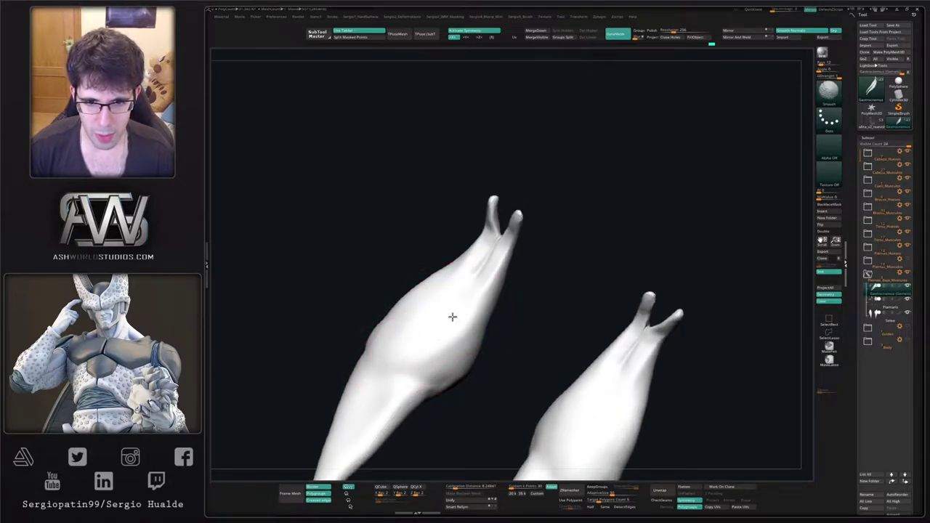
right_drag(415, 354, 436, 357)
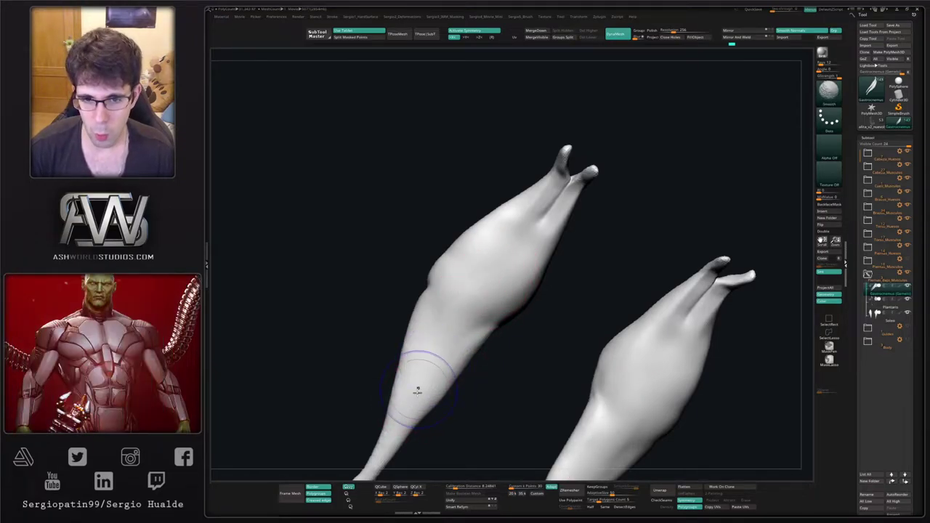
mouse_move(491, 277)
right_down()
mouse_move(516, 334)
mouse_move(465, 337)
mouse_move(484, 299)
mouse_move(471, 309)
mouse_move(489, 300)
right_up()
drag(491, 291, 462, 310)
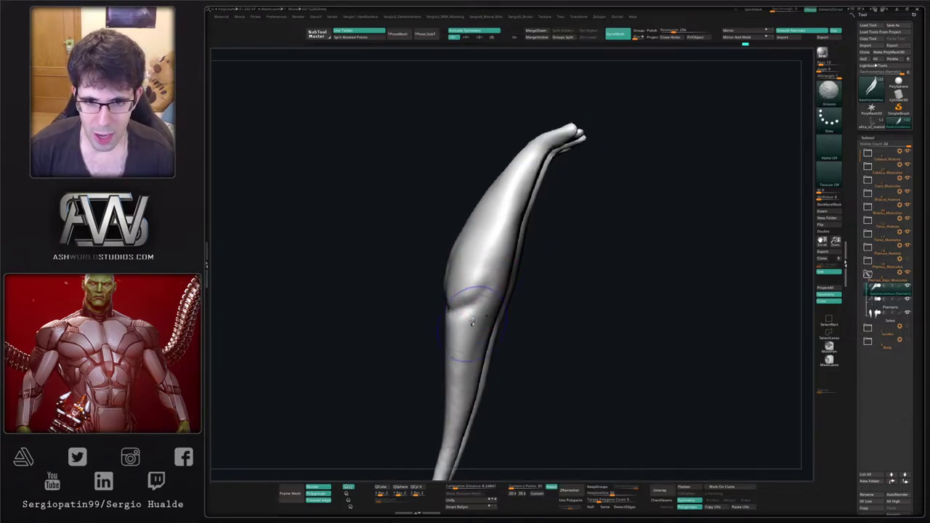
Build up the Gastrocnemius's two heads with the Clay brush and adjust their outer contours with the Move brush.
mouse_move(472, 322)
shift+right_down()
mouse_move(492, 327)
mouse_move(468, 295)
shift+right_up()
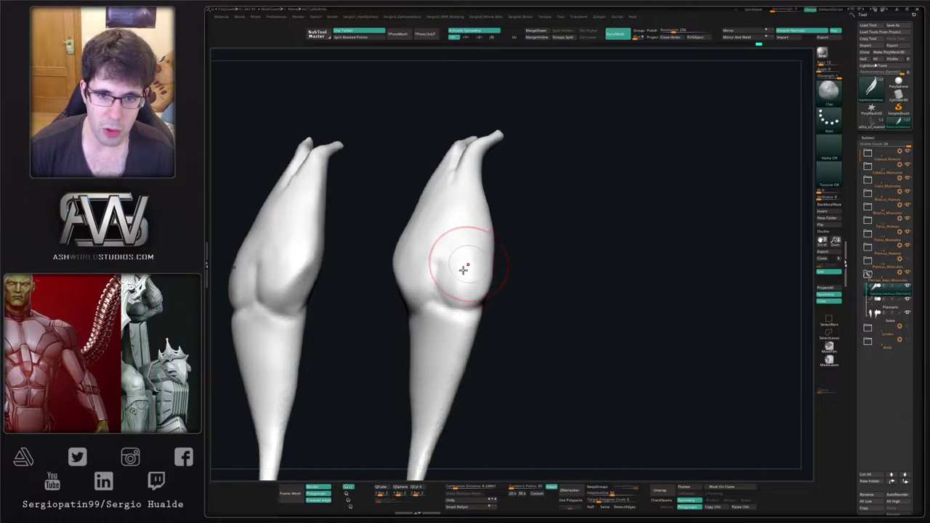
mouse_move(473, 241)
shift+right_down()
mouse_move(481, 320)
mouse_move(489, 289)
shift+right_up()
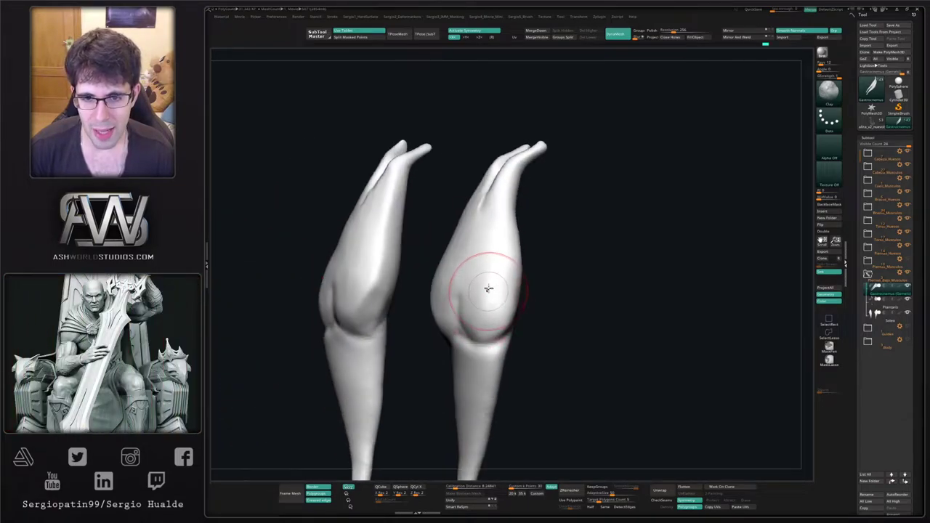
right_drag(487, 328, 483, 282)
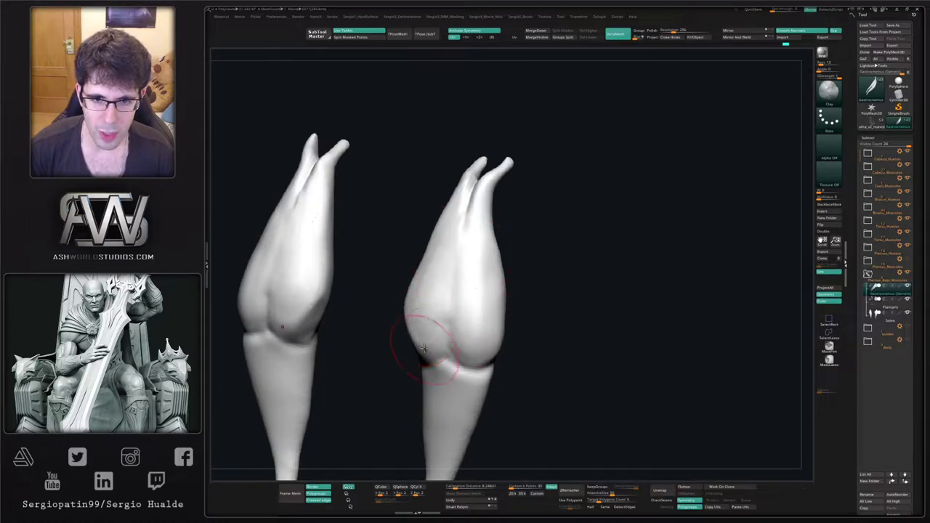
right_drag(424, 349, 445, 336)
right_drag(412, 285, 432, 327)
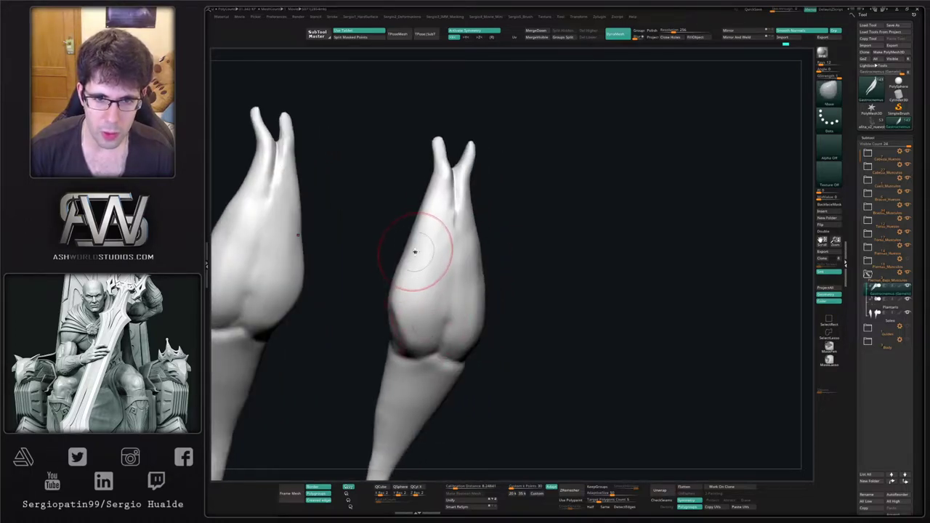
right_drag(414, 245, 478, 270)
Smooth the two heads, carve the central groove between them with the DamStandard brush, and show the whole model again.
key(shift)
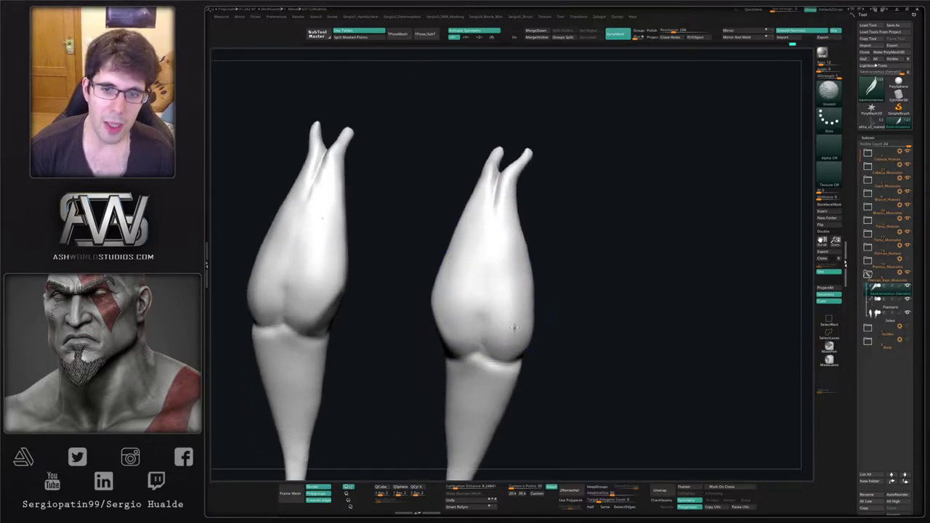
shift+drag(515, 327, 509, 324)
drag(489, 277, 480, 348)
ctrl+right_drag(510, 369, 509, 284)
key(alt+s)
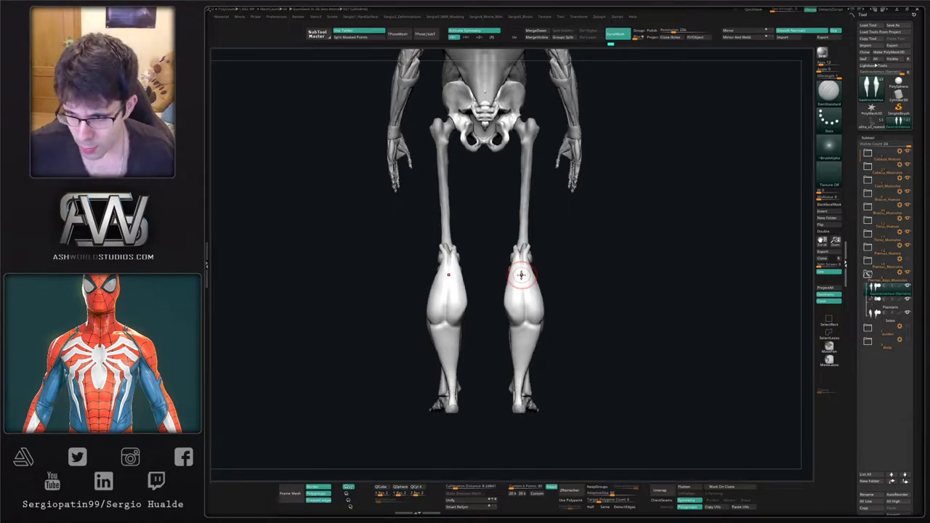
Shape the contour and lower edge of the Gastrocnemius's two heads against the underlying muscle with the Move brush.
mouse_move(561, 262)
ctrl+right_down()
mouse_move(509, 305)
mouse_move(531, 308)
ctrl+right_up()
key(b)
key(m)
key(v)
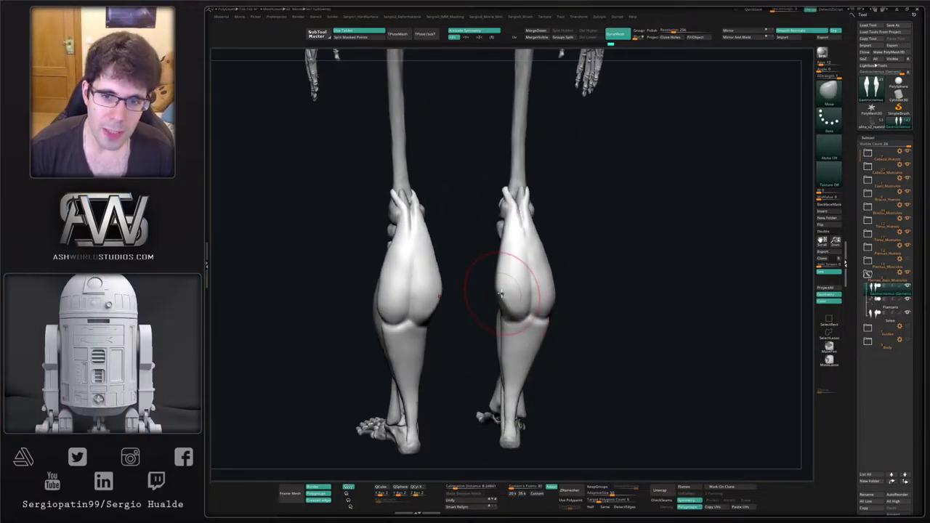
drag(502, 294, 497, 293)
shift+right_drag(498, 289, 471, 290)
mouse_move(508, 327)
ctrl+right_down()
mouse_move(504, 296)
mouse_move(509, 324)
ctrl+right_up()
scroll(507, 324, up, 3)
right_drag(498, 291, 515, 296)
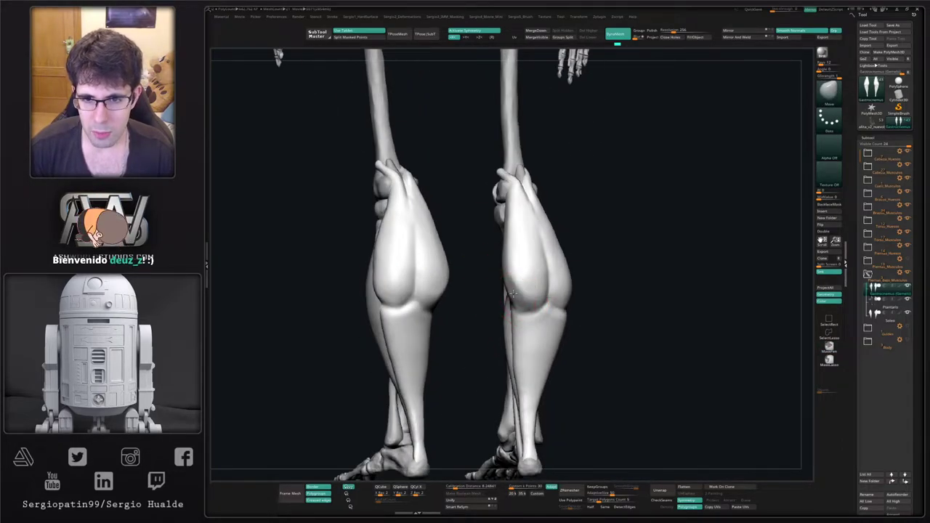
mouse_move(518, 291)
right_down()
mouse_move(509, 307)
mouse_move(513, 296)
right_up()
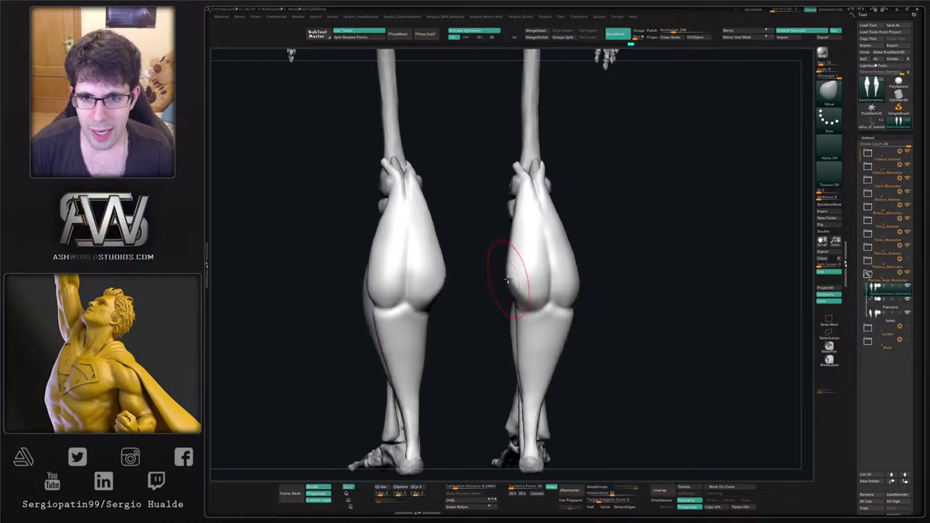
Fit the Gastrocnemius's upper tendons around the back of the femur's condyles with a resized Move brush.
mouse_move(516, 247)
shift+right_down()
mouse_move(510, 233)
mouse_move(488, 307)
mouse_move(521, 301)
mouse_move(462, 292)
mouse_move(437, 329)
mouse_move(457, 308)
shift+right_up()
key(s)
key(s)
drag(470, 300, 461, 298)
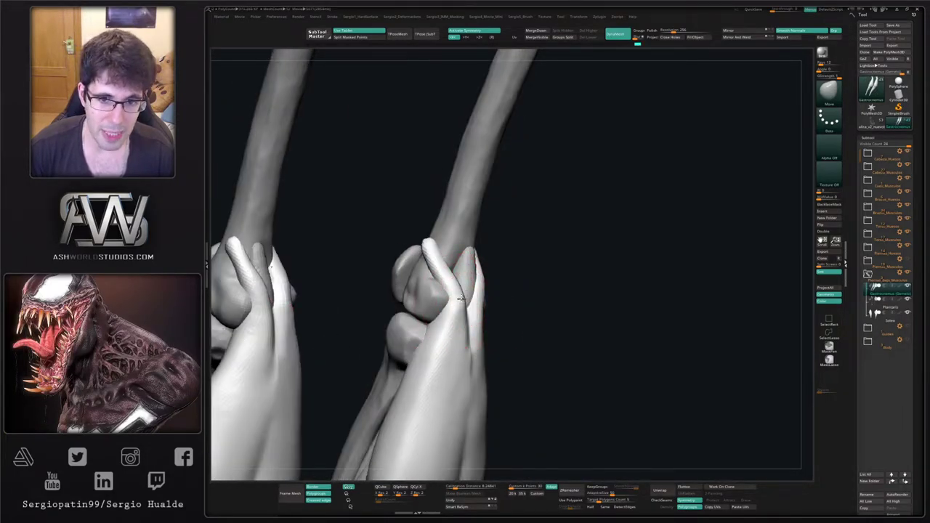
right_drag(473, 302, 468, 279)
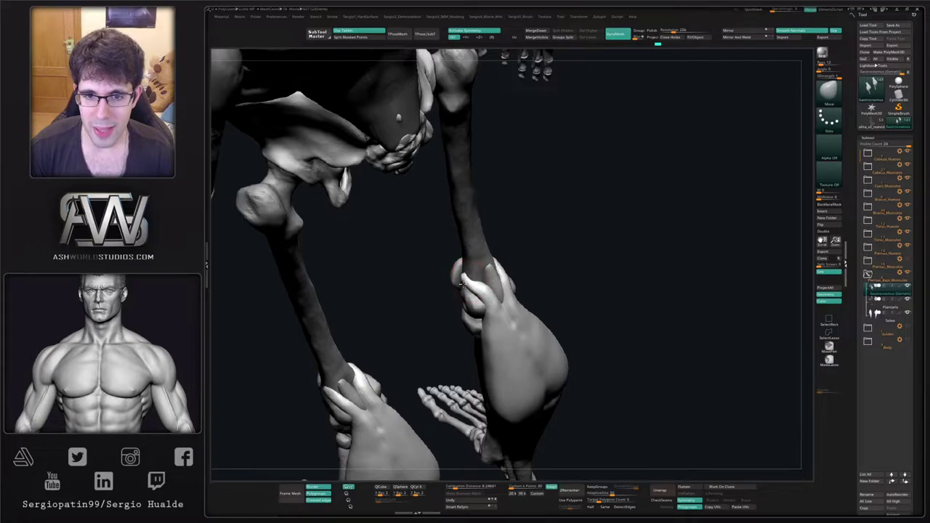
Isolate the Gastrocnemius, shape the fork between its upper tendons with the Move brush and smooth the surfaces around it.
mouse_move(462, 276)
ctrl+right_down()
mouse_move(463, 251)
mouse_move(464, 280)
mouse_move(484, 292)
mouse_move(488, 270)
mouse_move(488, 287)
ctrl+right_up()
key(alt+s)
mouse_move(488, 287)
right_down()
mouse_move(487, 298)
mouse_move(487, 277)
right_up()
key(s)
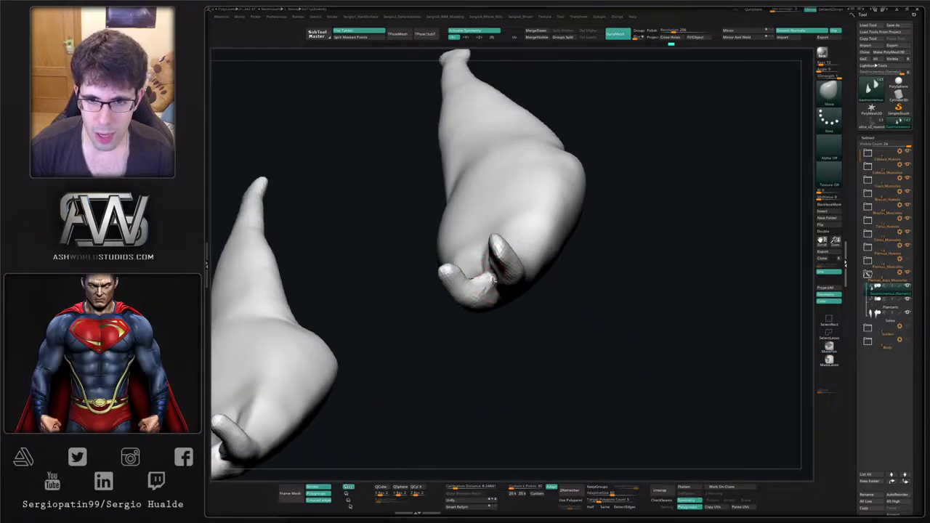
right_drag(492, 299, 491, 271)
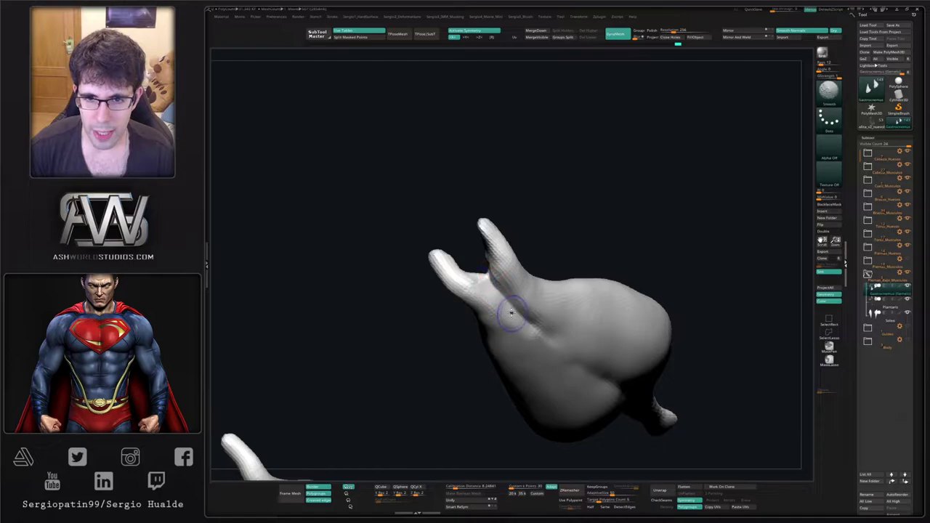
right_drag(530, 333, 531, 242)
right_drag(583, 311, 560, 308)
Show the whole model again and fit the Gastrocnemius's upper tendons against the back of the condyles with a resized Move brush.
key(alt+s)
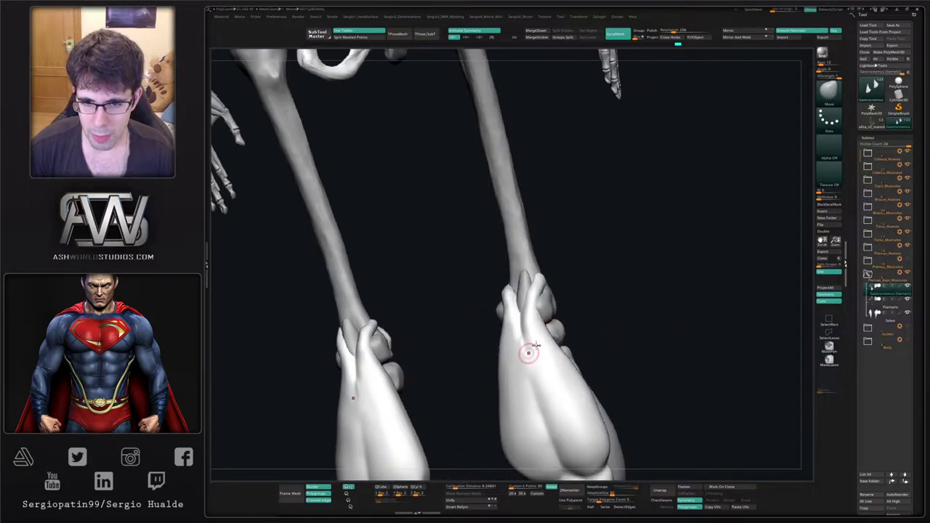
mouse_move(530, 353)
shift+right_down()
mouse_move(531, 372)
mouse_move(531, 338)
mouse_move(535, 384)
mouse_move(540, 336)
mouse_move(563, 300)
shift+right_up()
key(s)
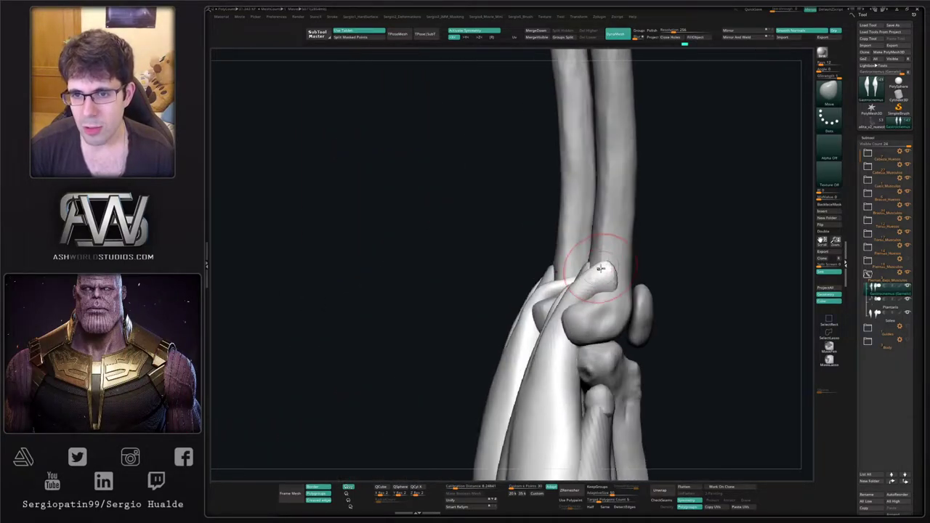
right_drag(596, 269, 616, 271)
drag(604, 267, 595, 269)
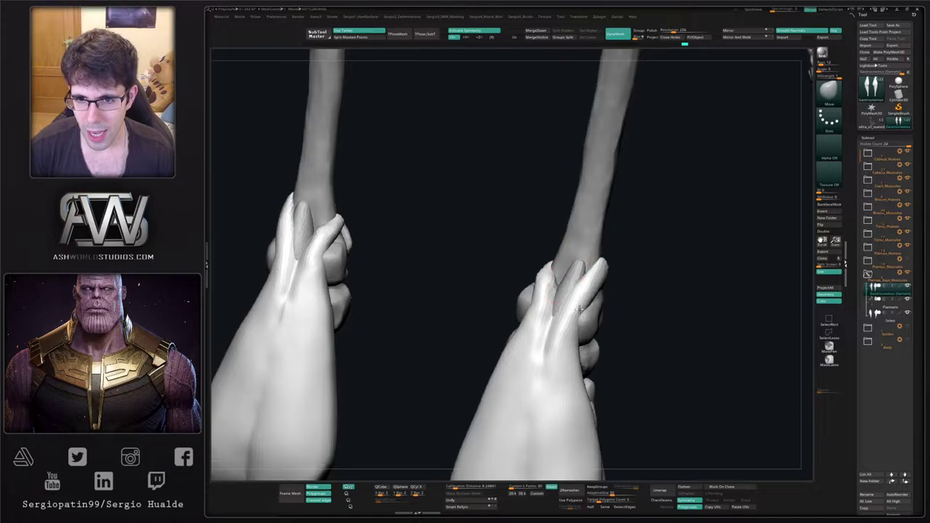
right_drag(593, 270, 563, 258)
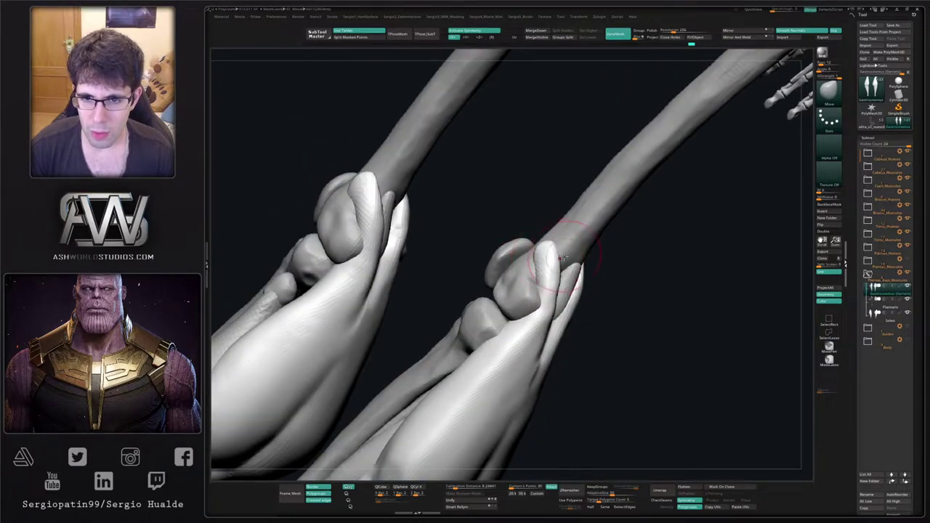
right_drag(529, 261, 501, 263)
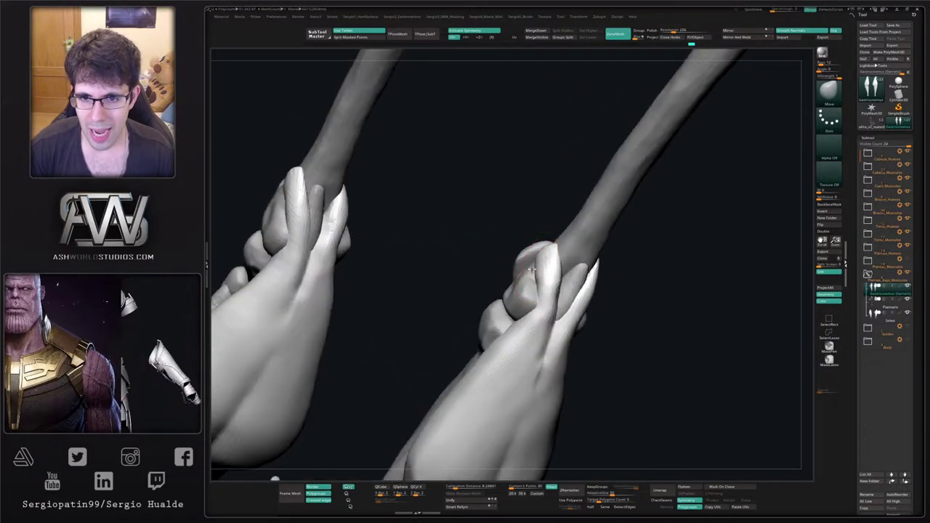
right_drag(541, 288, 567, 293)
mouse_move(552, 295)
mouse_down()
mouse_move(542, 284)
mouse_move(555, 295)
mouse_up()
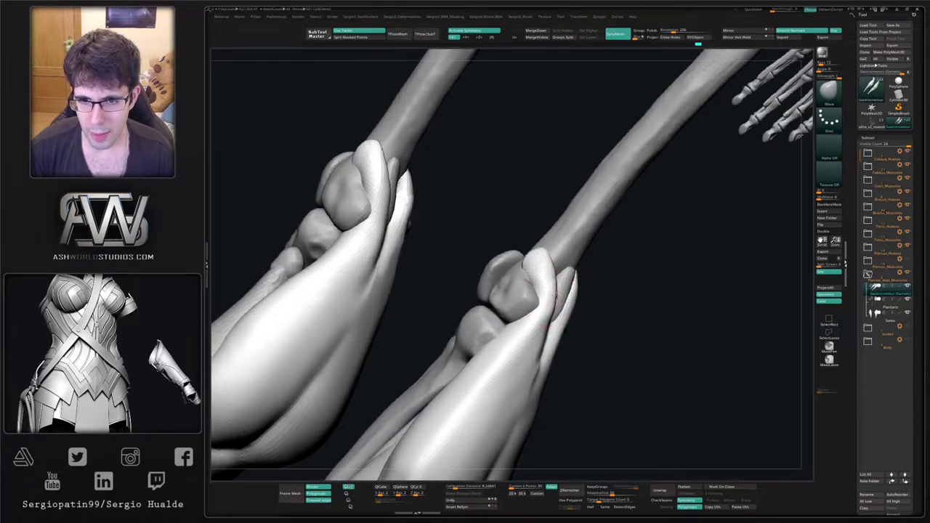
mouse_move(554, 295)
ctrl+right_down()
mouse_move(556, 276)
mouse_move(546, 292)
mouse_move(582, 274)
mouse_move(568, 281)
ctrl+right_up()
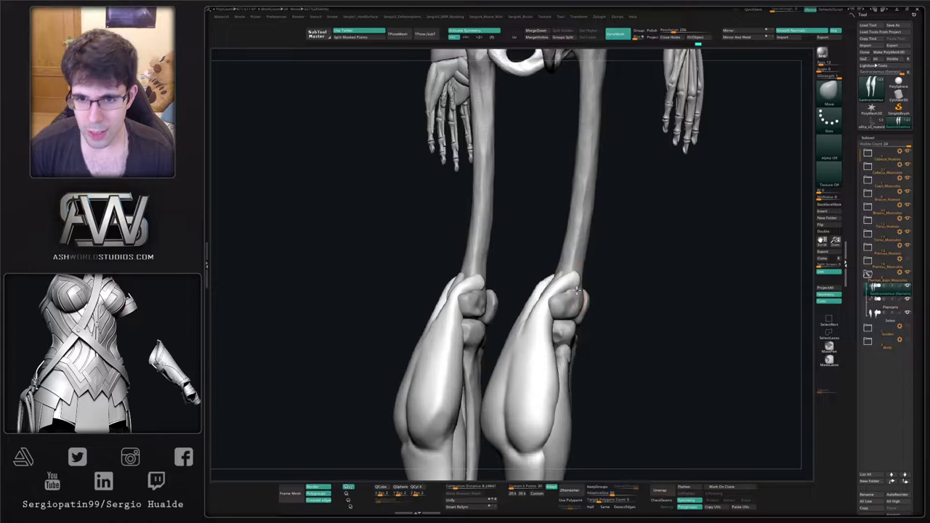
Adjust the ends of the Gastrocnemius's upper tendons where they wrap around the sides of the femur's condyles.
drag(577, 290, 595, 210)
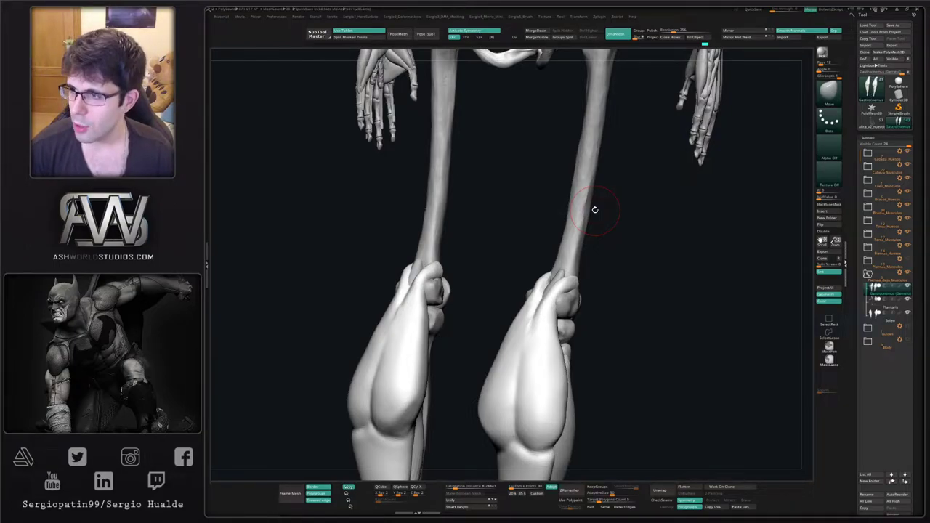
mouse_move(649, 282)
mouse_down()
mouse_move(608, 262)
mouse_move(636, 225)
mouse_move(604, 262)
mouse_move(554, 249)
mouse_up()
key(ctrl)
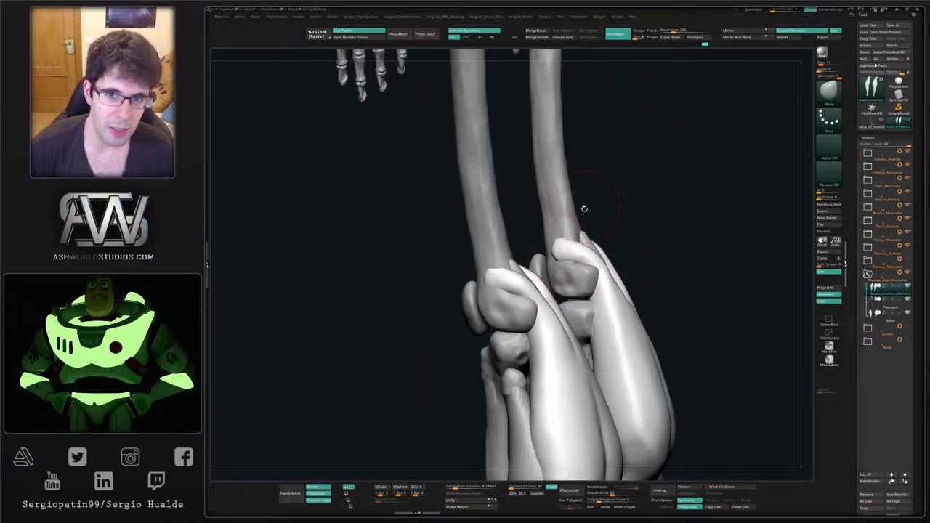
drag(644, 249, 573, 259)
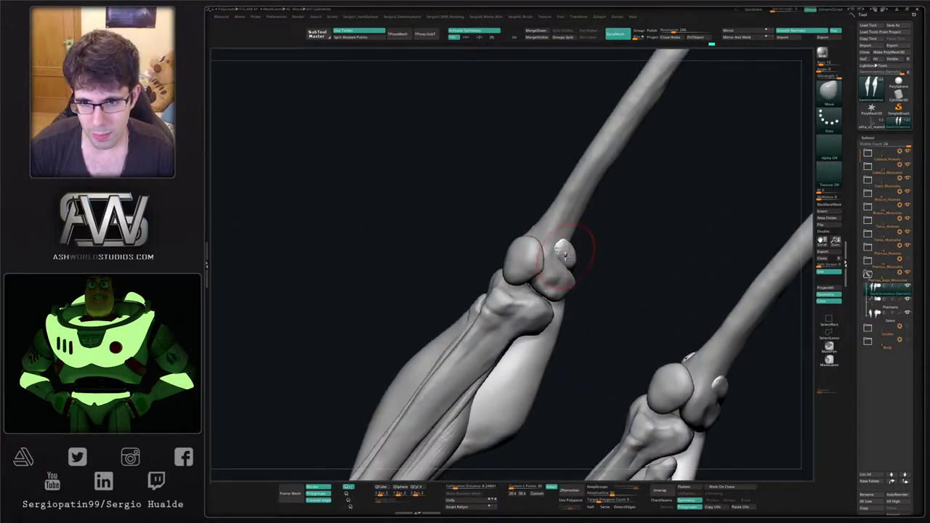
drag(546, 260, 580, 241)
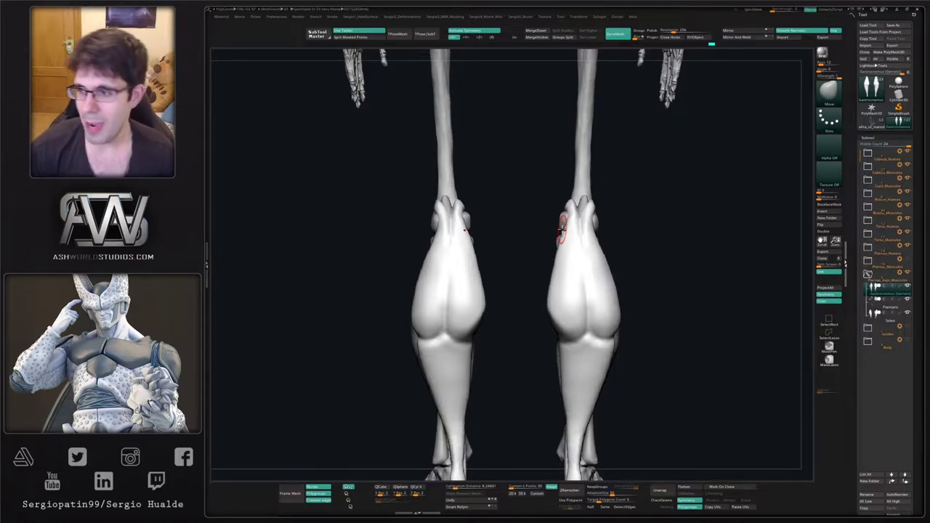
Resize the Move brush and shape the Gastrocnemius's lower tendon along its side profile down to the heel bone.
ctrl+right_drag(618, 322, 579, 280)
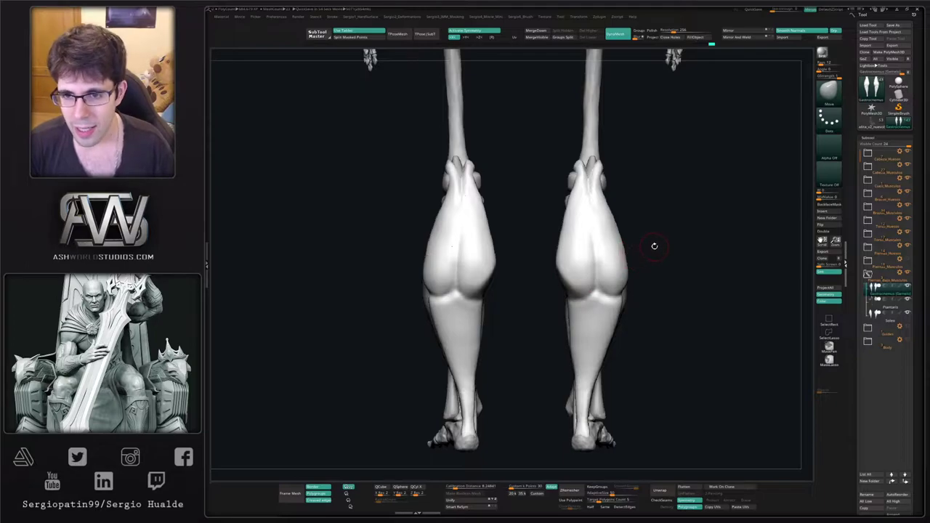
drag(655, 246, 653, 251)
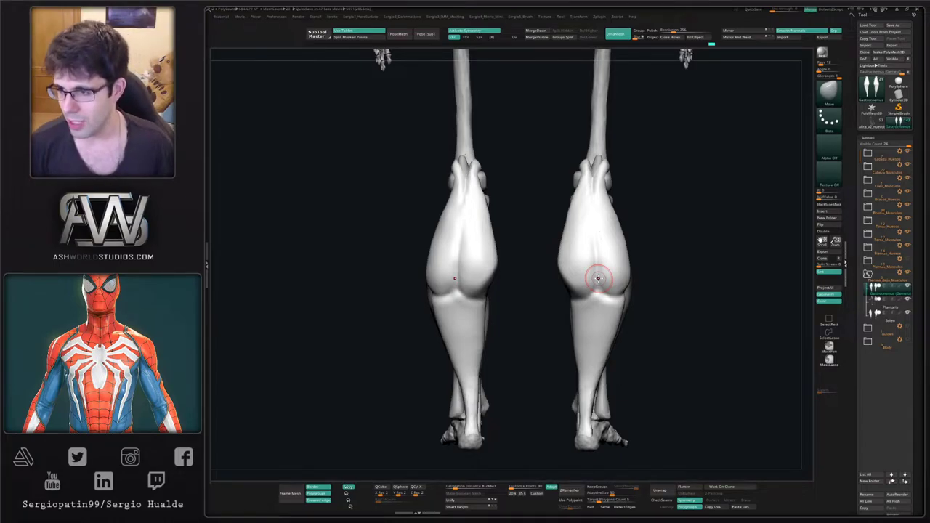
mouse_move(668, 235)
mouse_down()
mouse_move(617, 255)
mouse_move(606, 228)
mouse_move(611, 253)
mouse_move(623, 254)
mouse_move(614, 258)
mouse_up()
key(s)
drag(622, 309, 617, 333)
right_drag(617, 333, 622, 332)
key(s)
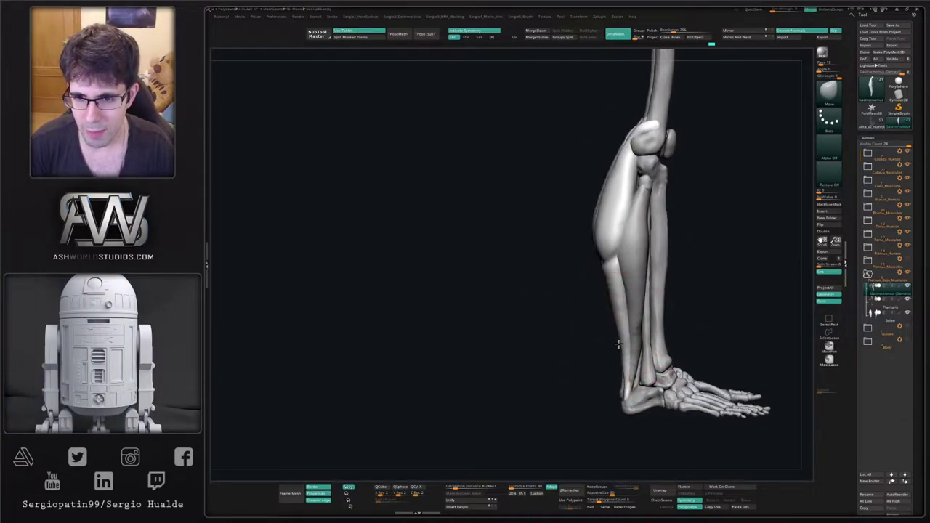
drag(617, 326, 625, 271)
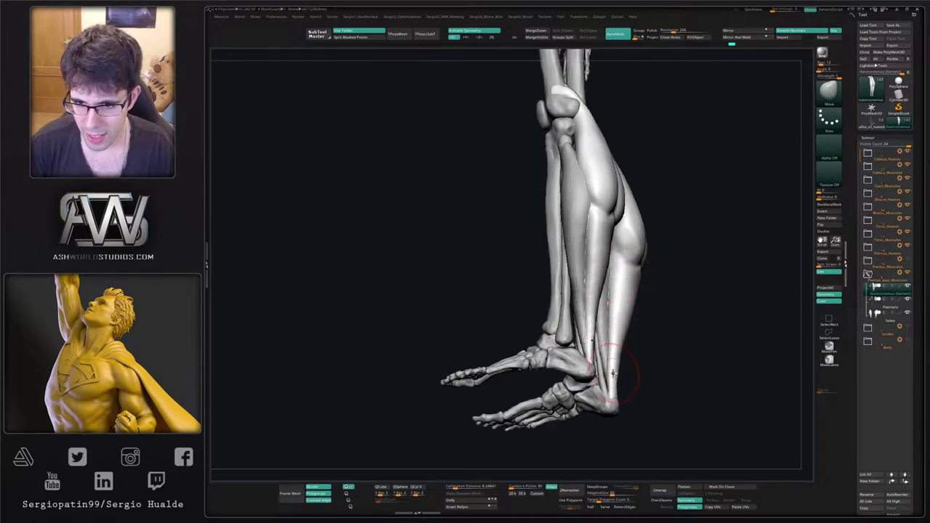
drag(613, 378, 634, 312)
mouse_move(645, 322)
ctrl+right_down()
mouse_move(642, 272)
mouse_move(628, 297)
mouse_move(596, 282)
mouse_move(606, 344)
mouse_move(616, 260)
ctrl+right_up()
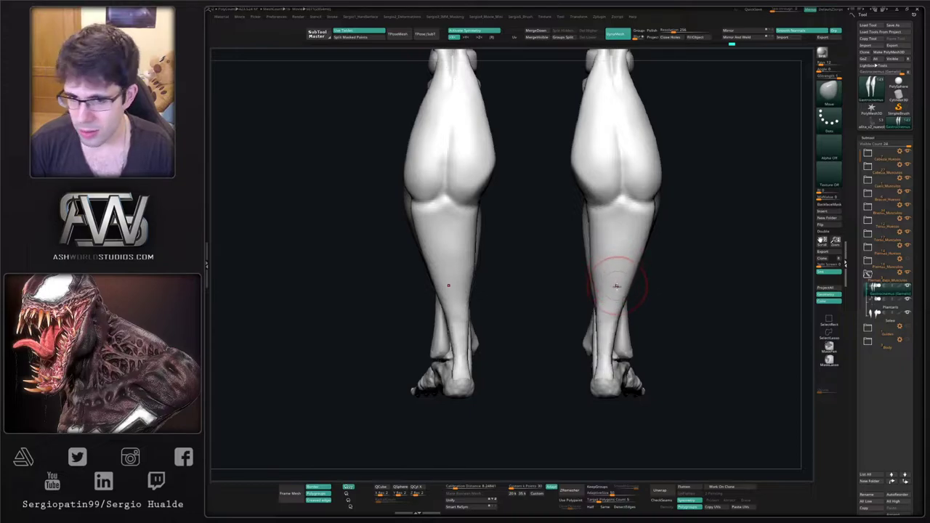
Flatten the back surface of the Gastrocnemius's lower tendon above the heel with the TrimDynamic brush.
key(b)
key(t)
key(d)
ctrl+right_drag(606, 293, 602, 356)
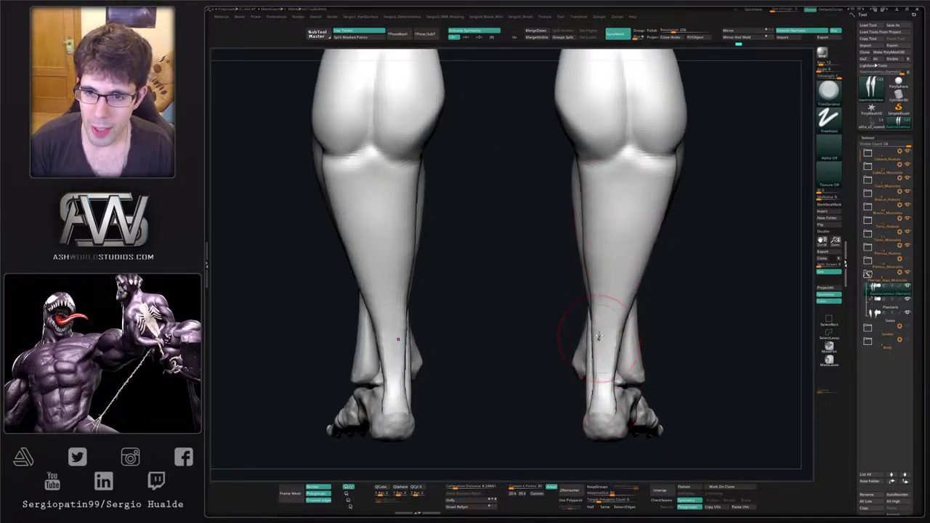
right_drag(612, 267, 603, 218)
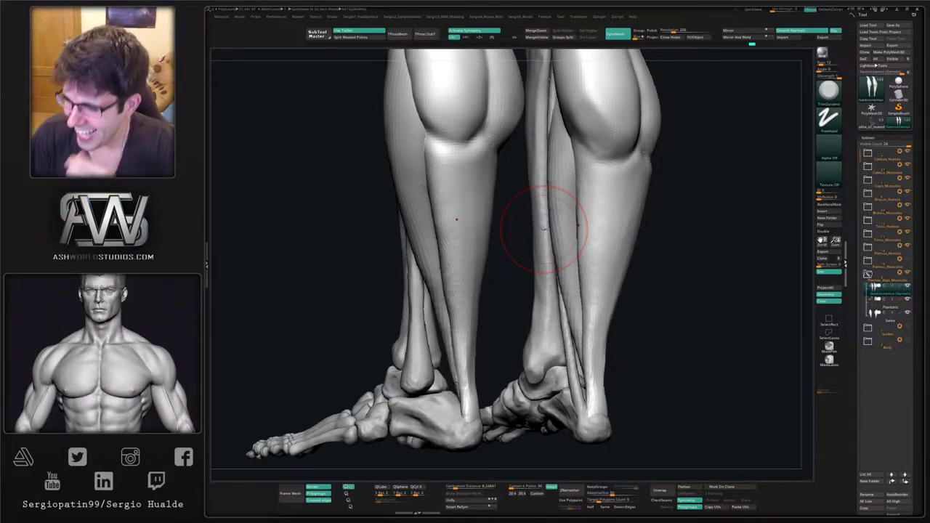
Switch back to the Move brush, enlarge it and refine the lower tendon's contour between the calf heads and the heel.
drag(704, 247, 666, 256)
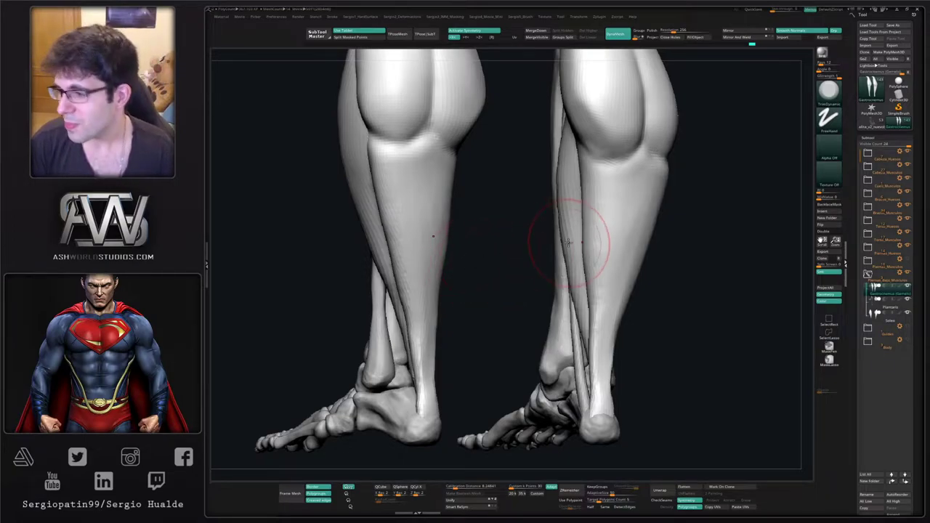
right_drag(675, 284, 603, 243)
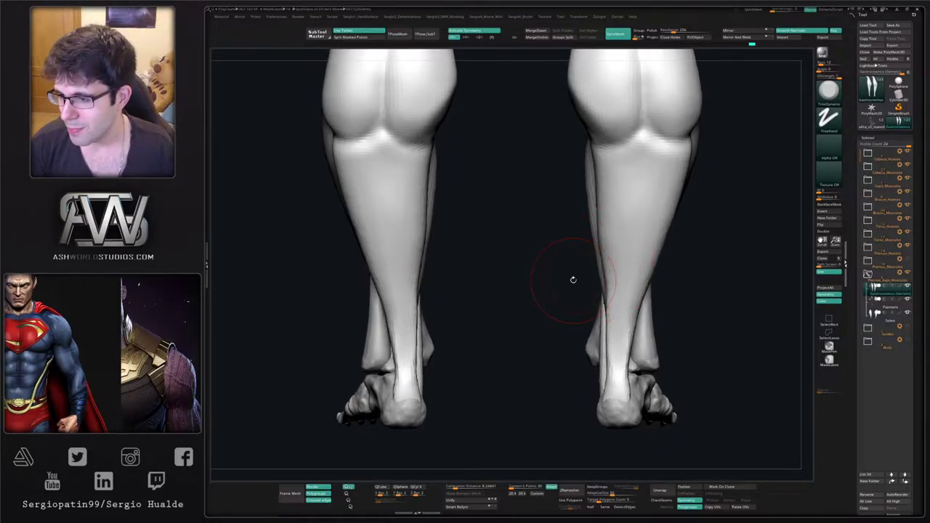
right_drag(590, 291, 705, 292)
key(b)
key(m)
key(v)
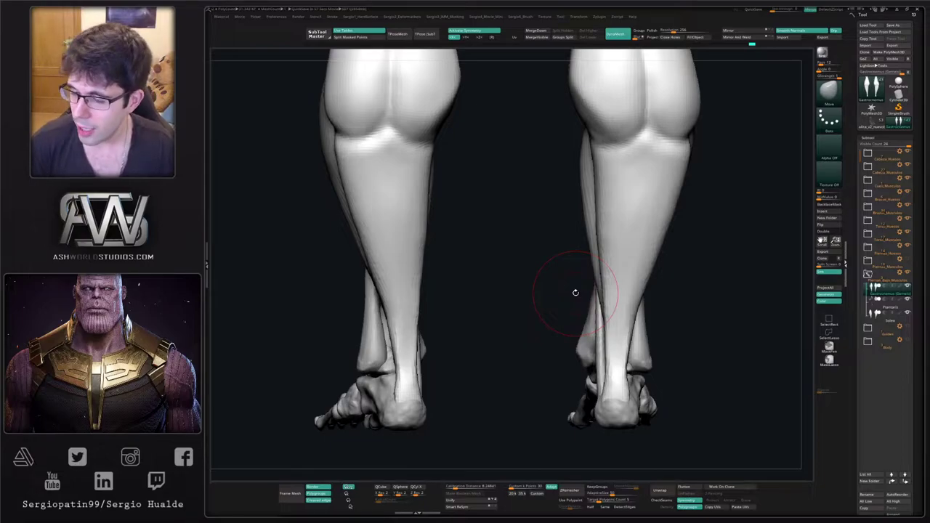
drag(531, 250, 552, 297)
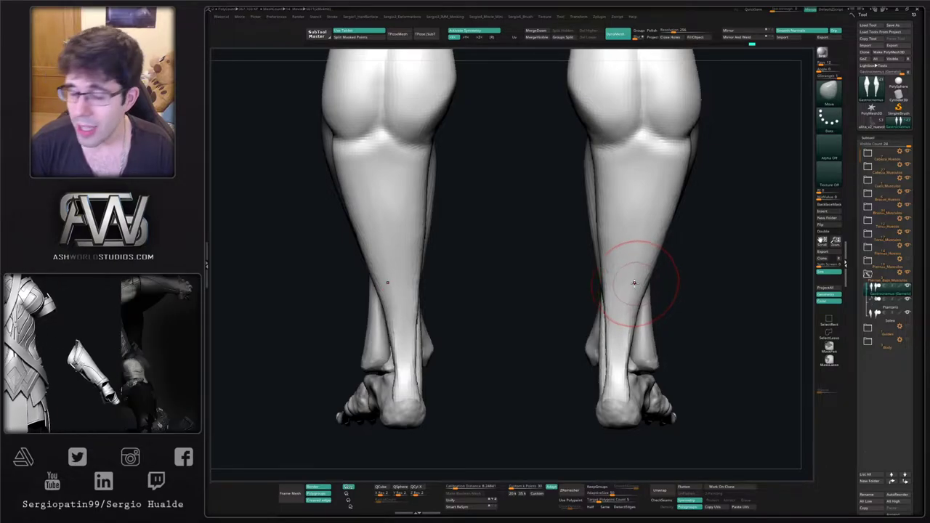
mouse_move(625, 273)
right_down()
mouse_move(634, 276)
mouse_move(556, 292)
right_up()
key(s)
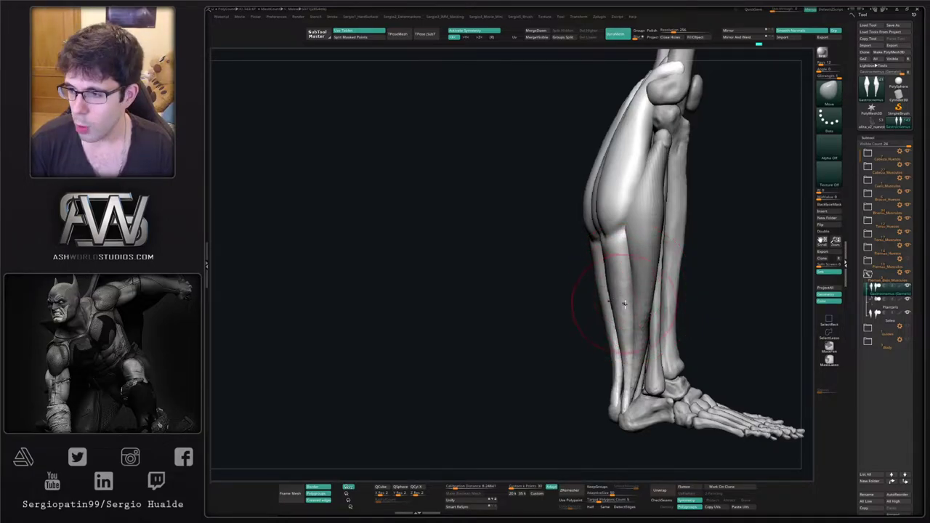
right_drag(624, 304, 638, 306)
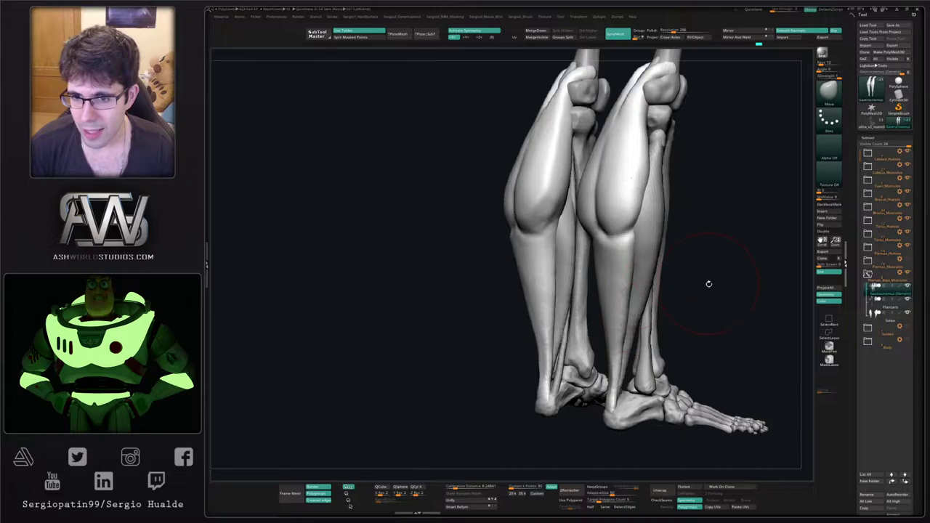
shift+right_drag(709, 284, 691, 296)
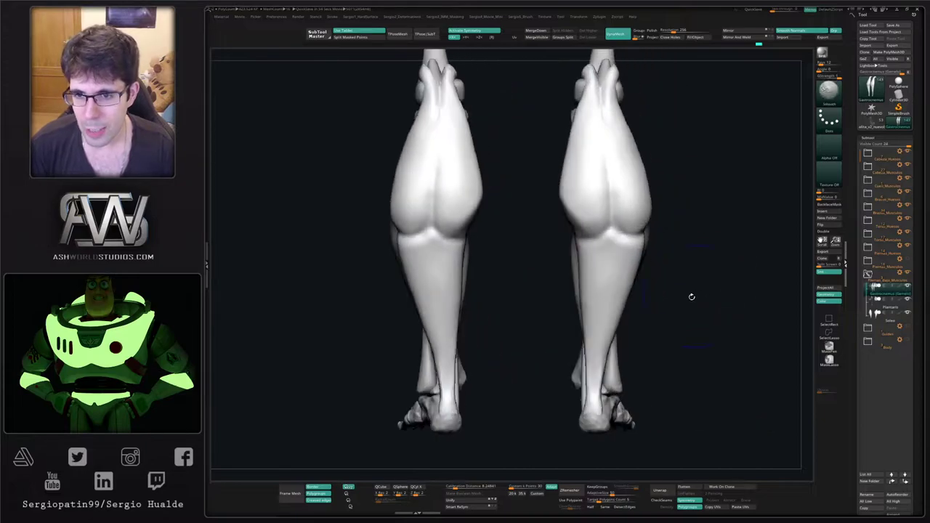
drag(661, 324, 618, 312)
Select the Soleus, fit its outer edge beneath the Gastrocnemius with the Move brush and smooth its surface.
alt+click(645, 293)
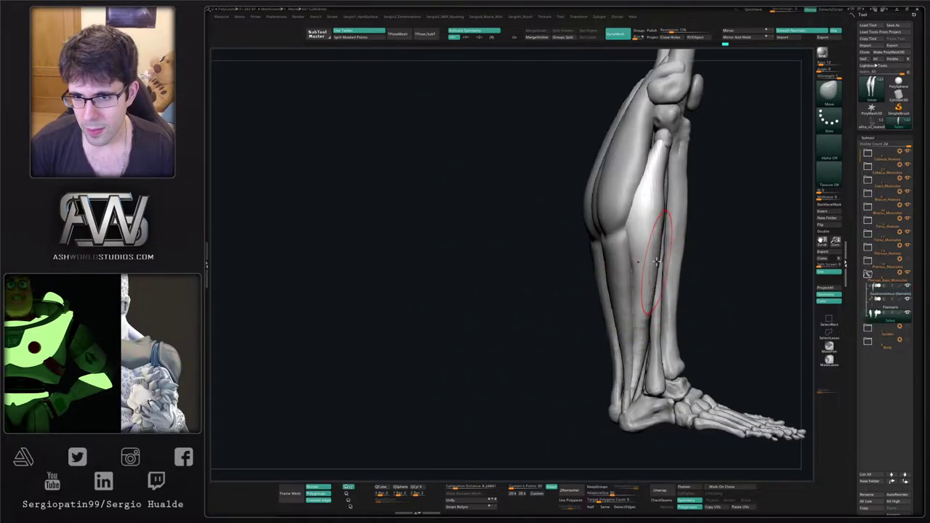
right_drag(657, 250, 657, 233)
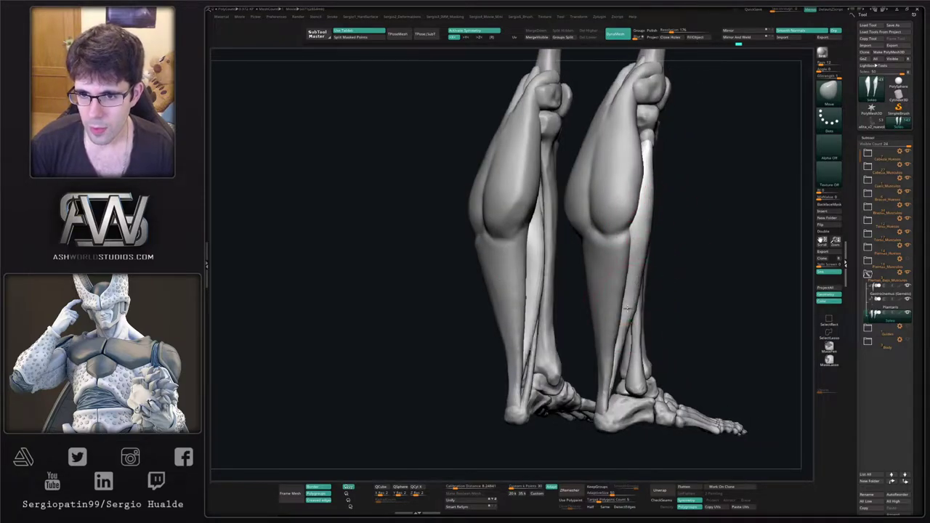
right_drag(627, 306, 624, 277)
right_drag(636, 214, 616, 263)
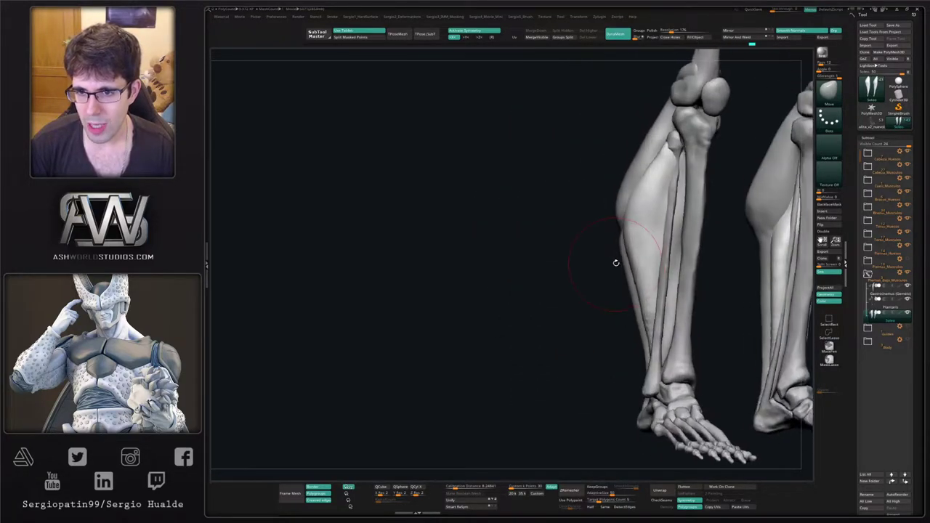
right_drag(623, 229, 623, 258)
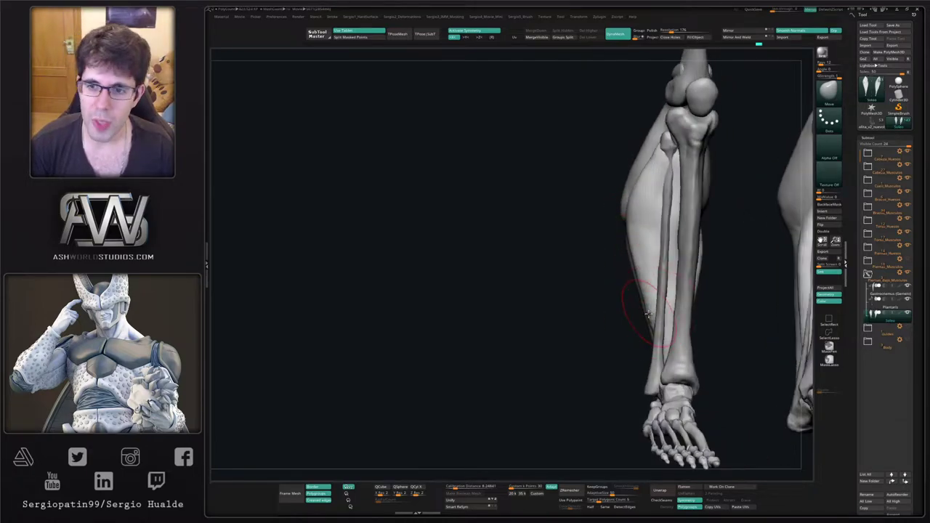
drag(648, 314, 650, 305)
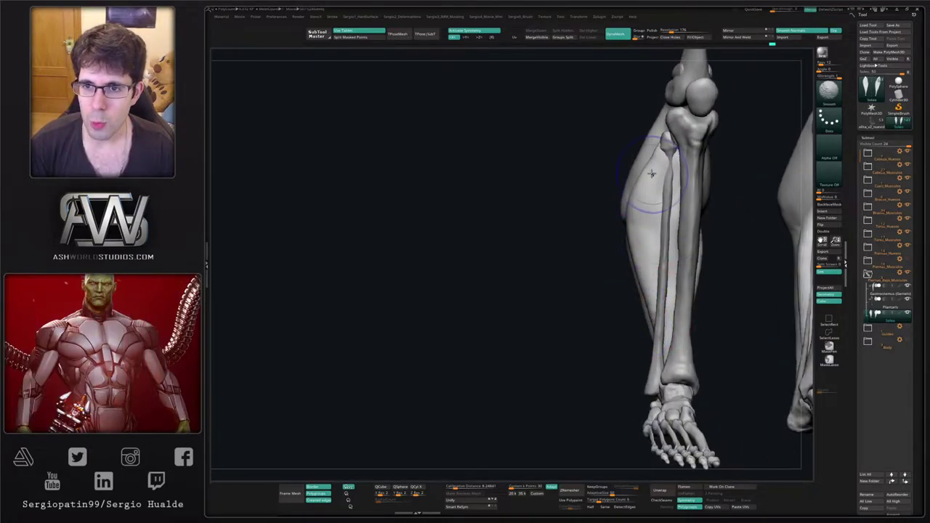
right_drag(652, 173, 655, 192)
shift+drag(619, 369, 623, 349)
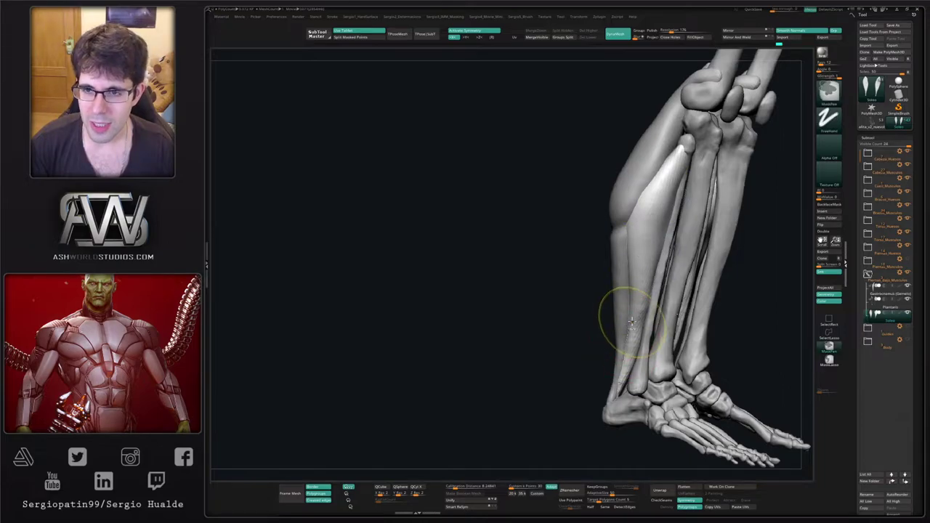
mouse_move(628, 318)
ctrl+right_down()
mouse_move(622, 330)
mouse_move(666, 301)
ctrl+right_up()
ctrl+right_drag(631, 277, 635, 264)
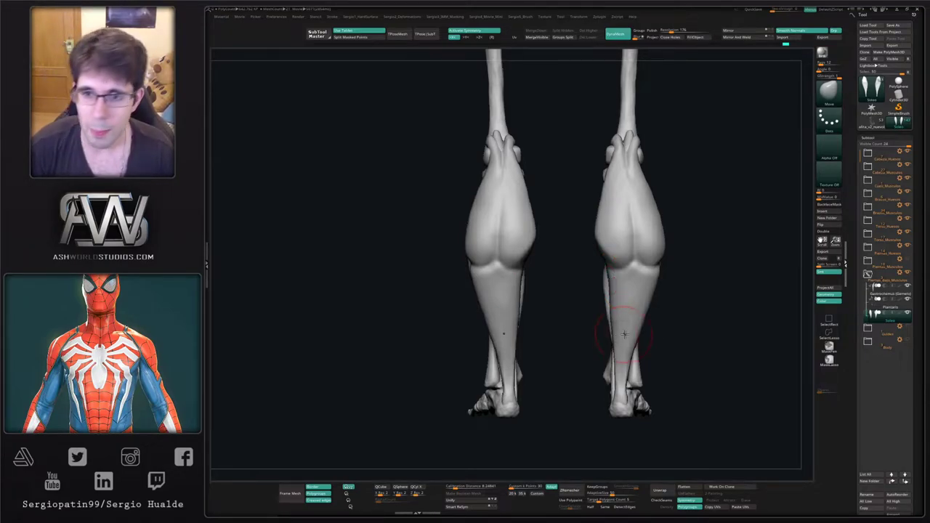
Make the gastrocnemius the active subtool and reshape the side edge of its tendon below the bellies with Move.
drag(690, 318, 668, 291)
alt+click(626, 253)
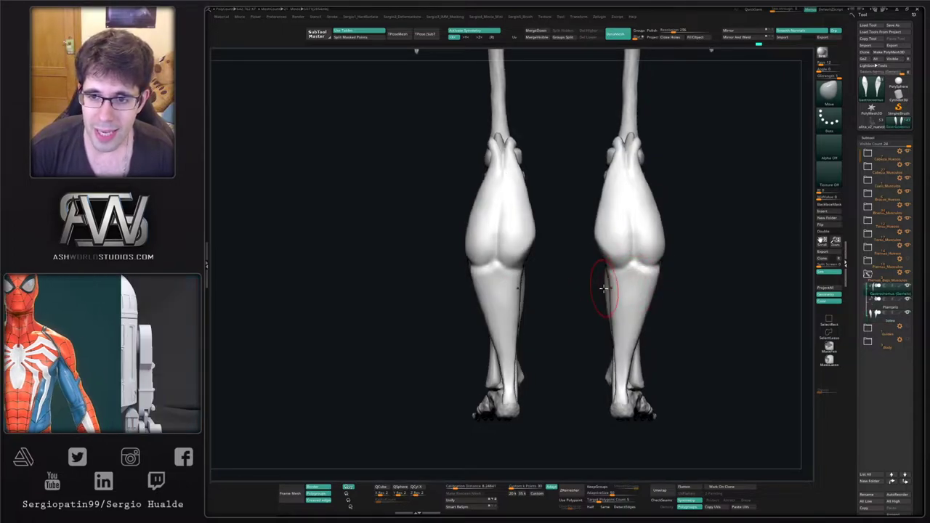
mouse_move(602, 283)
mouse_down()
mouse_move(623, 264)
mouse_move(605, 299)
mouse_move(621, 302)
mouse_up()
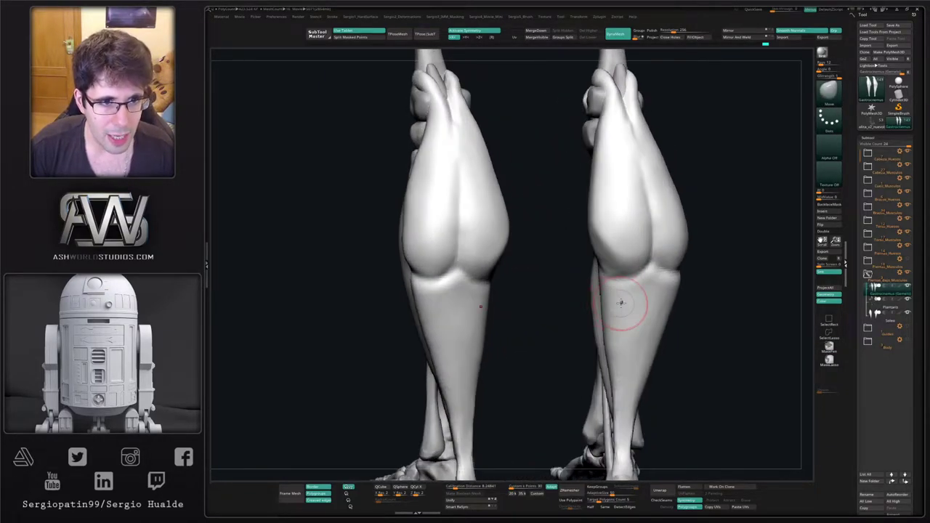
alt+right_drag(622, 303, 609, 293)
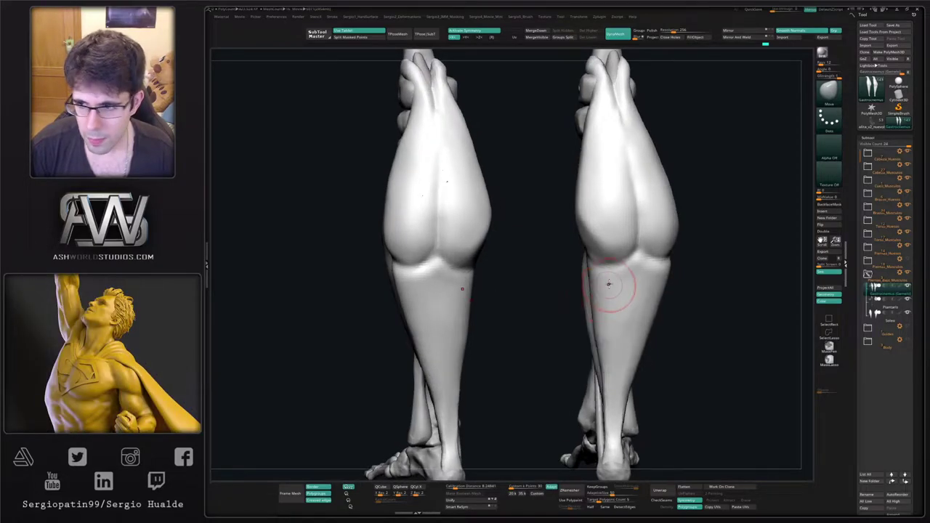
drag(621, 269, 619, 255)
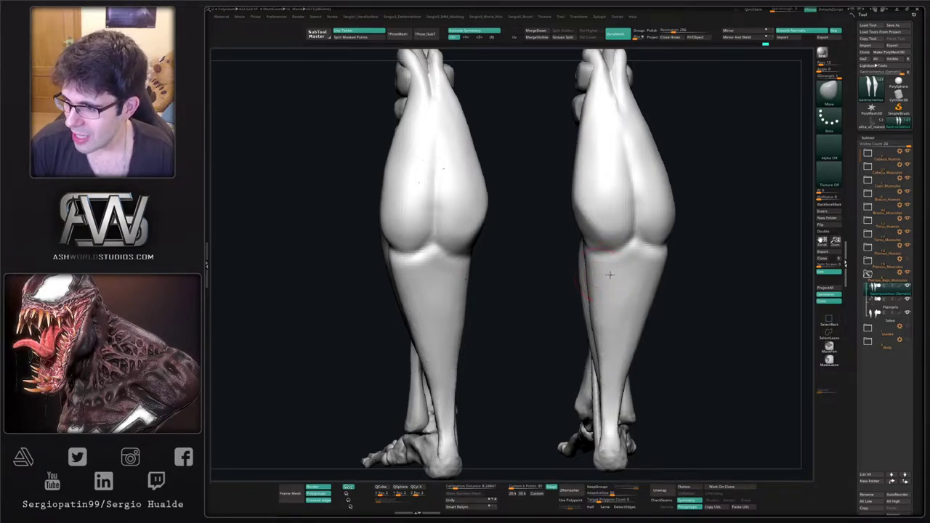
Isolate the gastrocnemius and mask everything except a narrow strip along the tendon's side edge, using a lasso mask.
right_drag(611, 274, 641, 279)
key(shift+s)
mouse_move(564, 229)
ctrl+mouse_down()
mouse_move(581, 237)
mouse_move(583, 262)
mouse_move(565, 402)
ctrl+mouse_up()
click(829, 360)
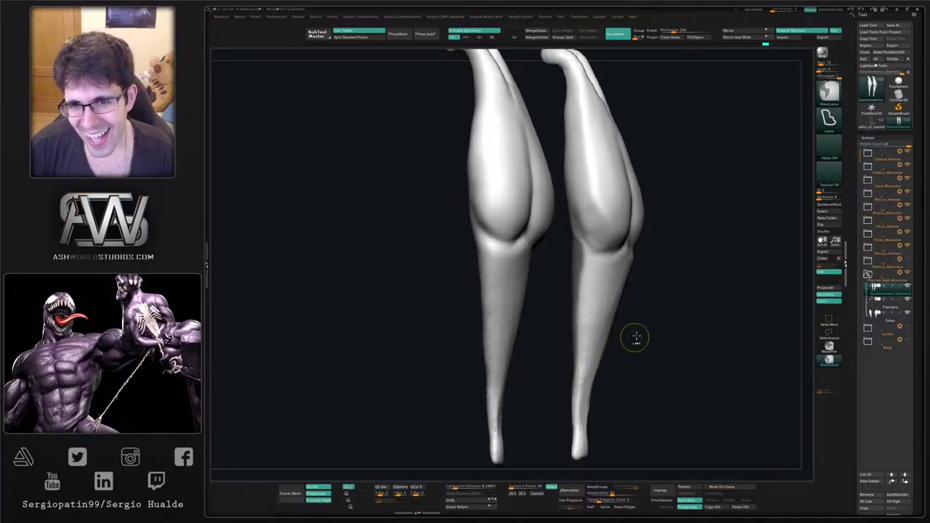
right_drag(634, 338, 601, 317)
mouse_move(689, 249)
ctrl+mouse_down()
mouse_move(657, 252)
mouse_move(604, 414)
mouse_move(630, 426)
ctrl+mouse_up()
ctrl+click(659, 353)
Push the unmasked tendon edge inward with a resized Move brush and clear the mask.
key(s)
click(674, 279)
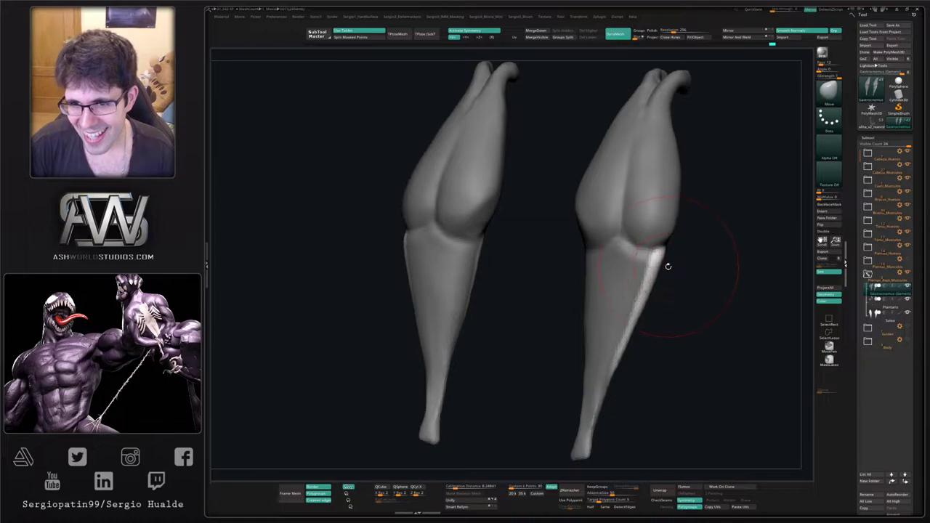
drag(667, 264, 654, 258)
mouse_move(646, 327)
mouse_down()
mouse_move(613, 332)
mouse_move(588, 283)
mouse_move(607, 316)
mouse_up()
ctrl+click(669, 312)
Adjust the brush size and smooth both sides of the tendon, from mid-length up to the muscle bellies.
key(s)
click(589, 318)
shift+drag(606, 374, 599, 254)
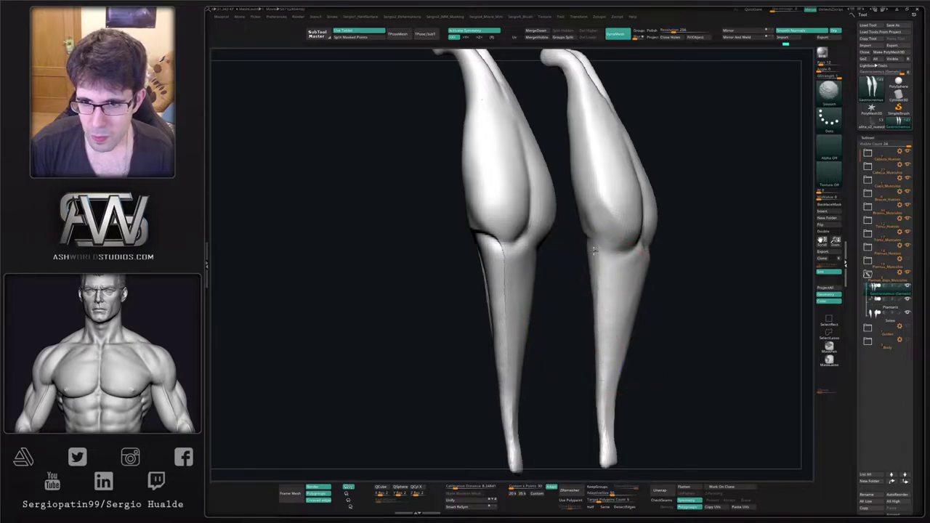
drag(676, 315, 632, 311)
shift+drag(634, 279, 615, 342)
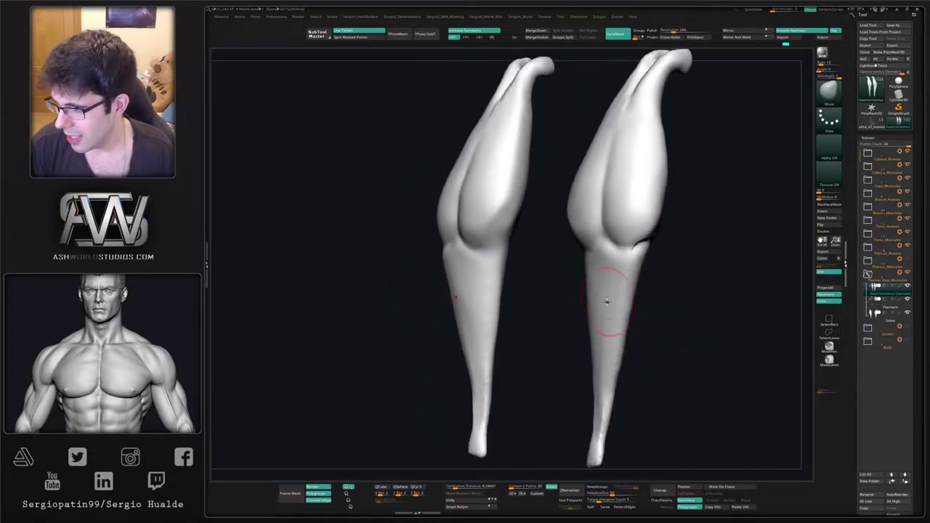
Refine the tendon's shape with Move and smooth the front face of the gastrocnemius where the belly meets the tendon.
ctrl+right_drag(619, 242, 620, 298)
drag(618, 298, 619, 292)
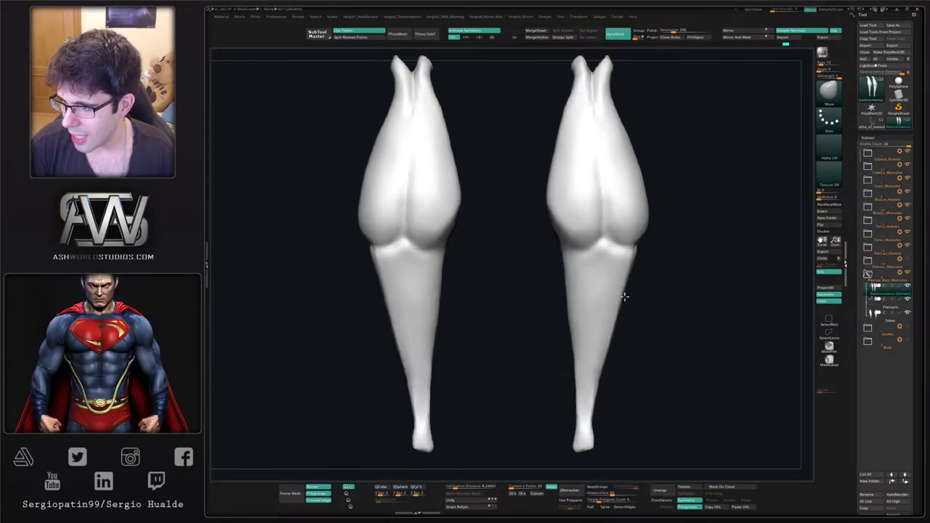
right_drag(633, 287, 623, 258)
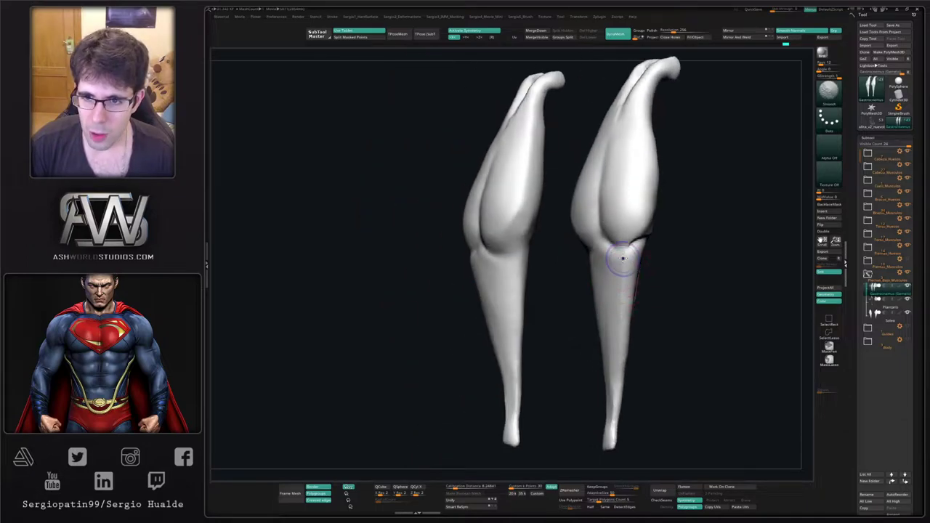
right_drag(637, 318, 651, 274)
shift+drag(648, 287, 658, 195)
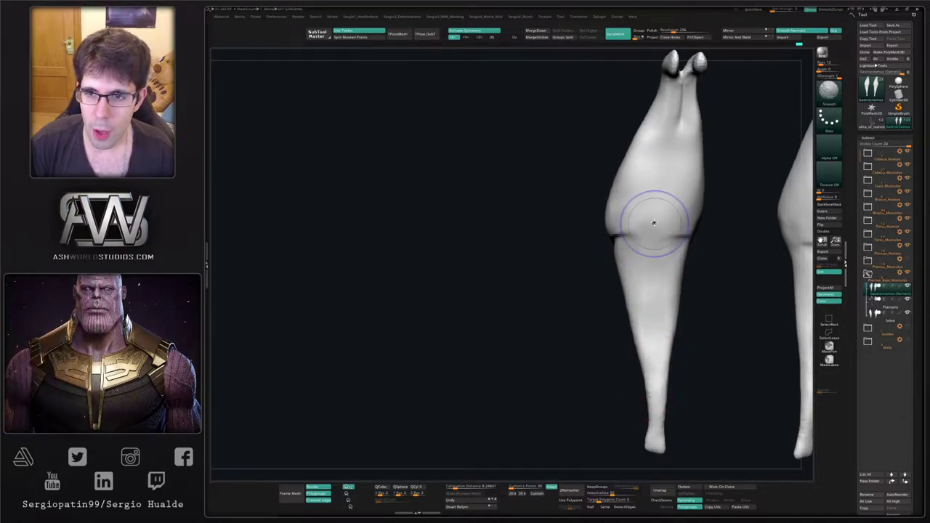
right_drag(655, 230, 697, 280)
right_drag(646, 270, 631, 271)
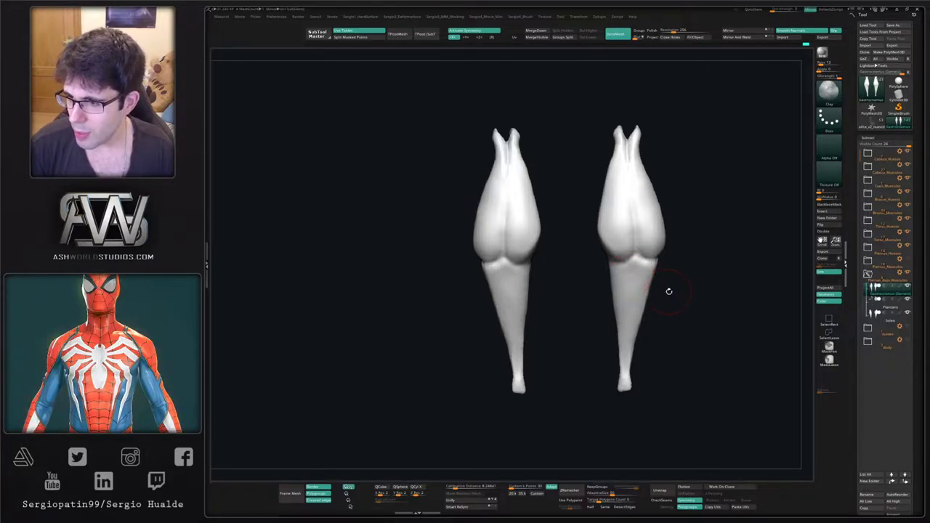
Smooth the lower end of the inner calf belly just above the tendon.
shift+drag(687, 305, 657, 296)
ctrl+right_drag(604, 265, 602, 309)
right_drag(569, 277, 598, 266)
shift+drag(590, 234, 590, 246)
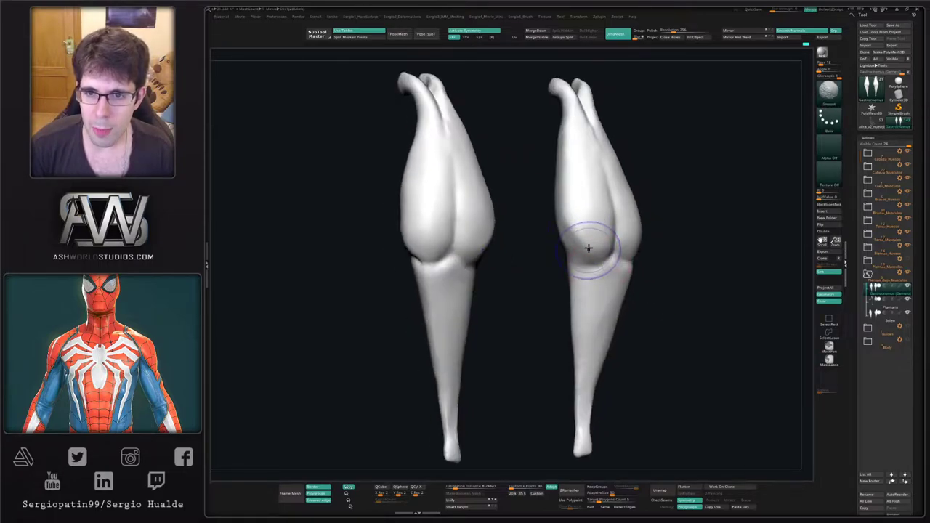
right_drag(589, 246, 559, 245)
Push the lower contour of the inner calf belly slightly upward with a resized Move brush.
key(b)
key(m)
key(v)
key(s)
drag(559, 238, 563, 220)
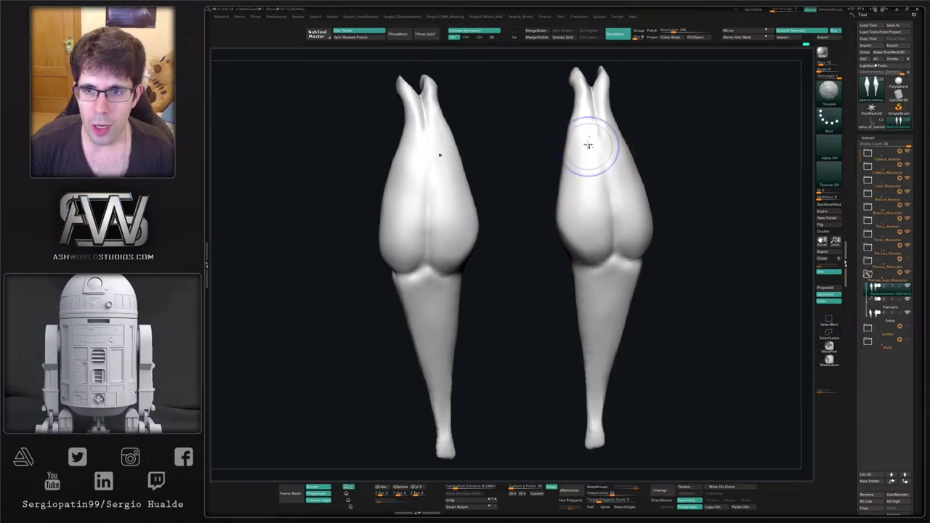
Smooth the upper part of both gastrocnemius bellies below their attachments.
shift+drag(588, 146, 623, 174)
right_drag(639, 231, 622, 227)
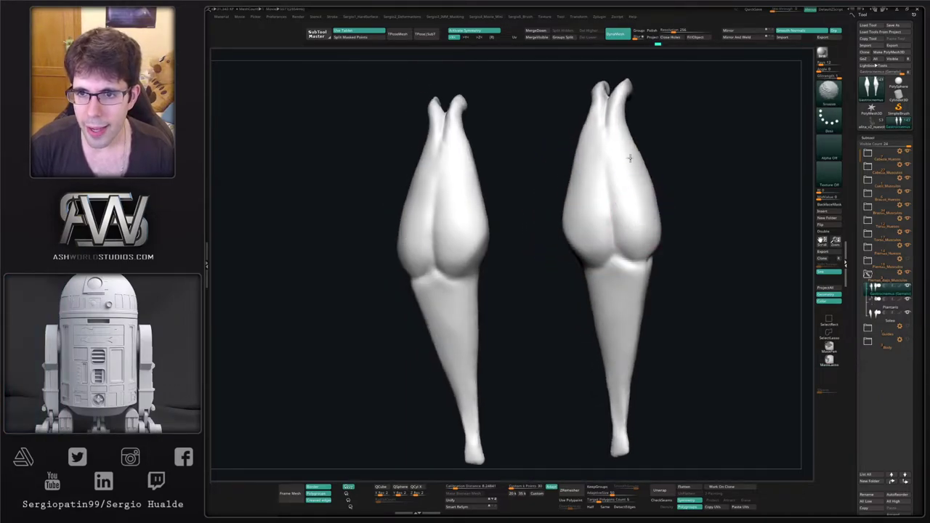
shift+drag(629, 157, 628, 204)
Adjust the volume of the calf bellies and the upper back contour with Move at different brush sizes.
key(s)
drag(619, 235, 610, 206)
right_drag(647, 204, 626, 188)
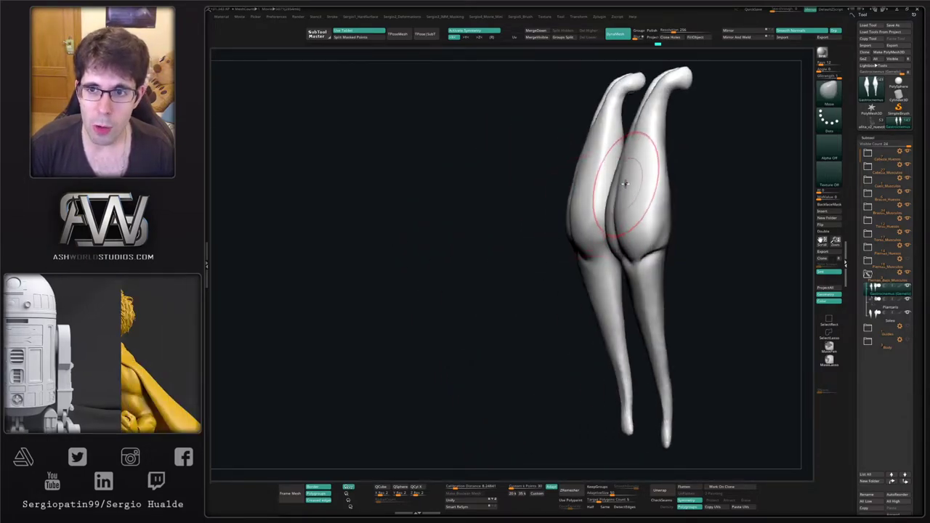
drag(634, 132, 640, 130)
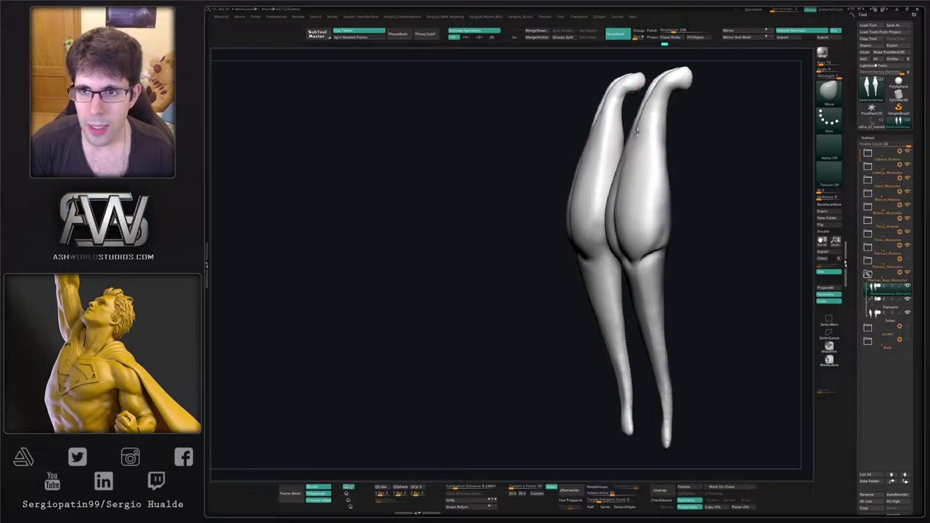
ctrl+right_drag(638, 211, 599, 239)
right_drag(599, 238, 634, 276)
right_drag(634, 277, 576, 275)
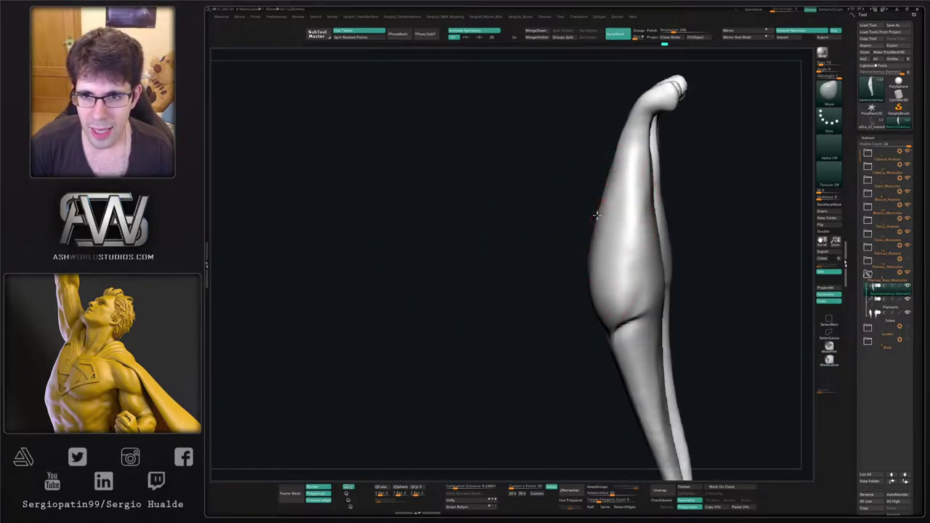
mouse_move(598, 215)
right_down()
mouse_move(602, 232)
mouse_move(603, 215)
mouse_move(616, 218)
mouse_move(600, 212)
right_up()
key(s)
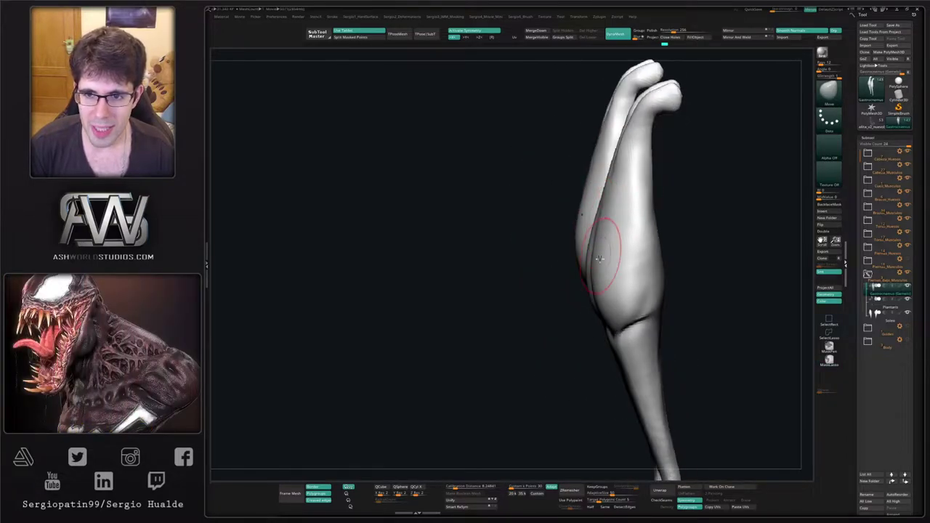
Carve the crease under the calf bellies with DamStandard and smooth the upper tendon around it.
mouse_move(601, 259)
ctrl+right_down()
mouse_move(623, 308)
mouse_move(637, 312)
mouse_move(618, 320)
ctrl+right_up()
mouse_move(630, 321)
shift+mouse_down()
mouse_move(619, 320)
mouse_move(623, 305)
shift+mouse_up()
alt+right_drag(623, 305, 599, 269)
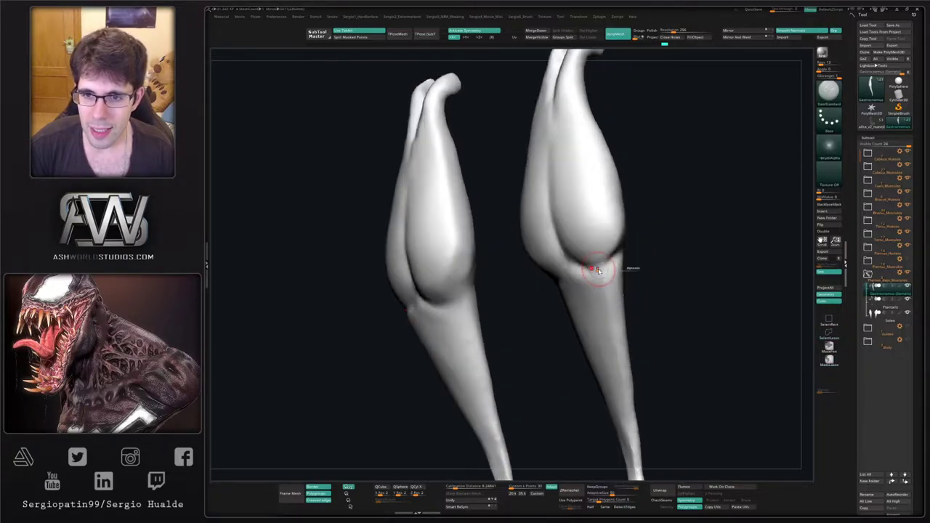
drag(622, 249, 605, 260)
mouse_move(584, 266)
right_down()
mouse_move(604, 266)
mouse_move(614, 207)
right_up()
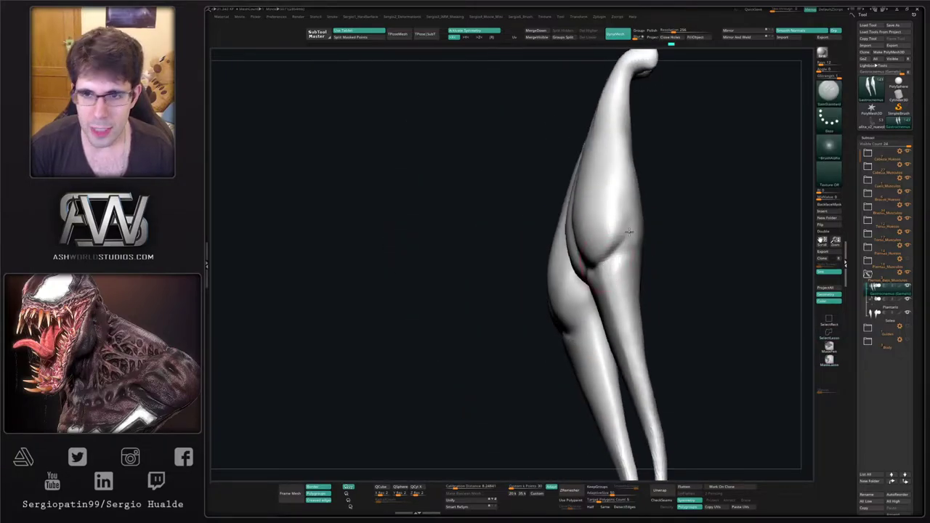
mouse_move(617, 239)
mouse_down()
mouse_move(628, 219)
mouse_move(629, 263)
mouse_up()
mouse_move(613, 385)
right_down()
mouse_move(590, 295)
mouse_move(567, 269)
mouse_move(571, 282)
mouse_move(544, 270)
mouse_move(560, 266)
mouse_move(572, 308)
mouse_move(591, 305)
right_up()
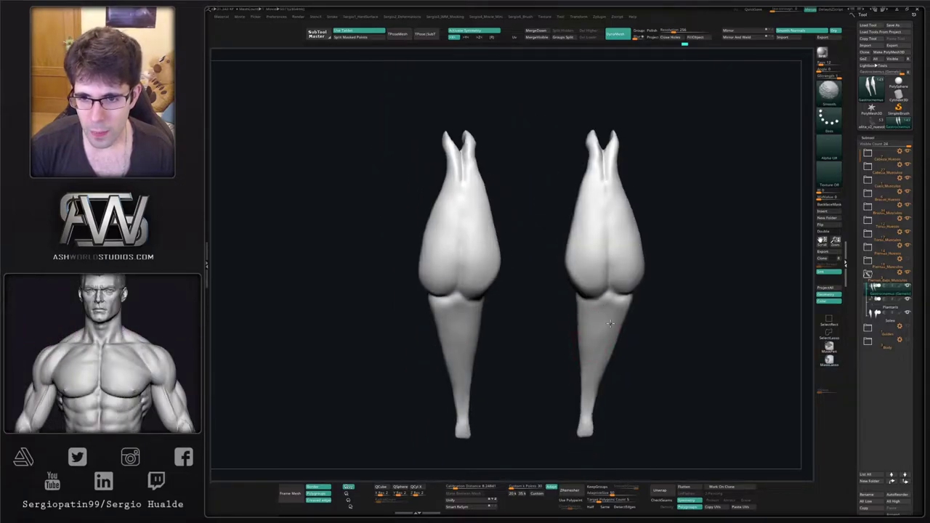
mouse_move(623, 311)
shift+mouse_down()
mouse_move(612, 305)
mouse_move(625, 299)
mouse_move(612, 337)
shift+mouse_up()
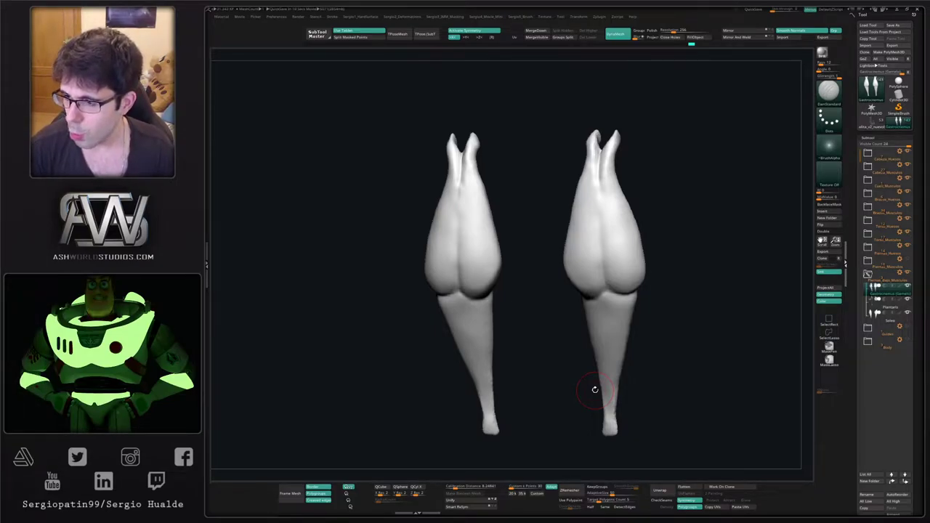
Reshape the outline of the calf bellies with the Move brush, working from back and angled views.
shift+drag(668, 247, 660, 256)
key(b)
key(m)
key(v)
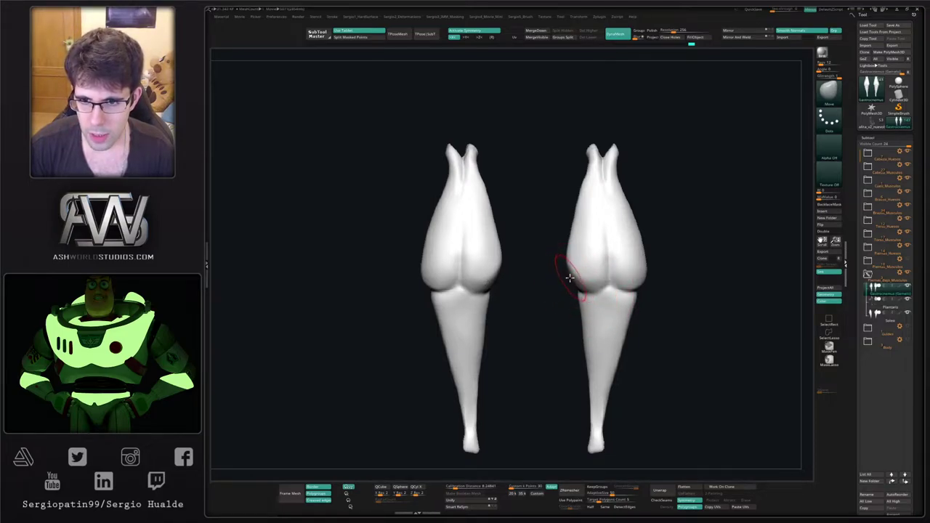
alt+right_drag(585, 276, 571, 268)
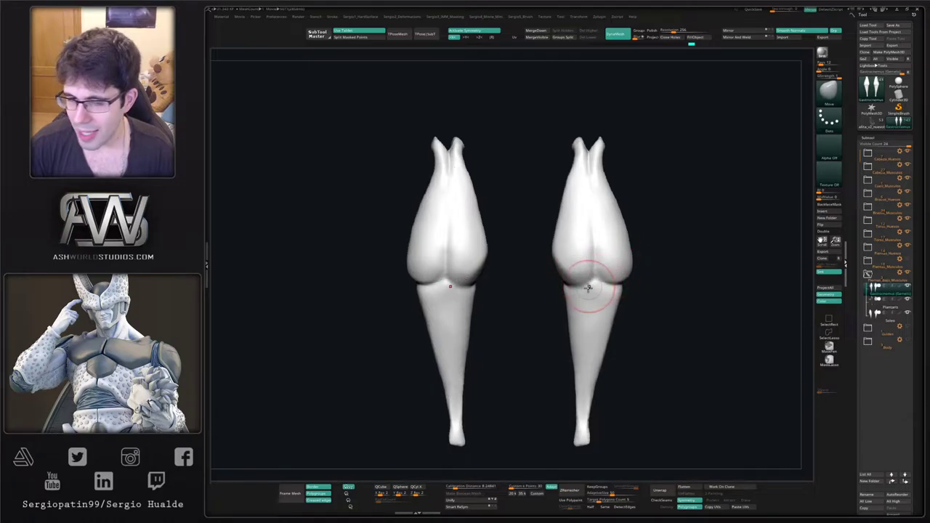
ctrl+right_drag(589, 289, 589, 273)
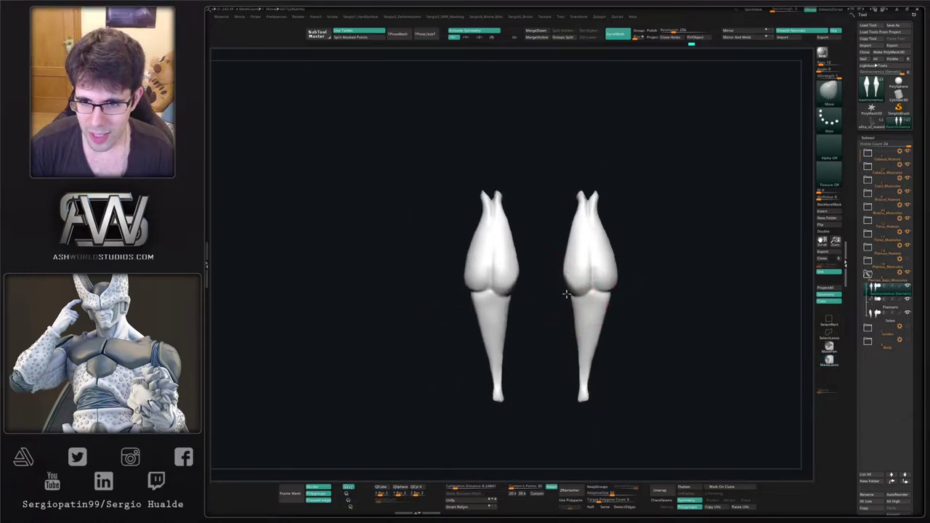
mouse_move(623, 284)
ctrl+right_down()
mouse_move(624, 300)
mouse_move(605, 304)
ctrl+right_up()
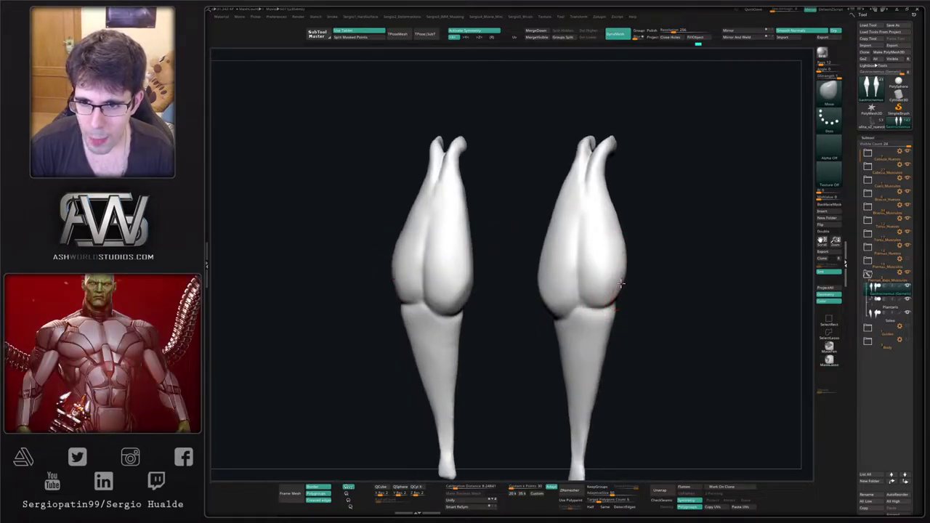
mouse_move(641, 297)
right_down()
mouse_move(615, 286)
mouse_move(654, 274)
right_up()
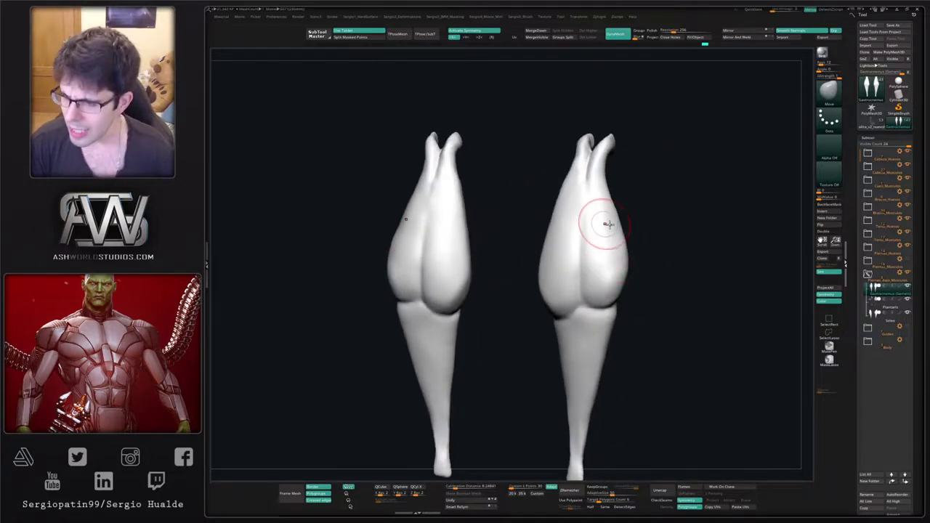
mouse_move(650, 239)
right_down()
mouse_move(611, 199)
mouse_move(623, 235)
mouse_move(623, 219)
right_up()
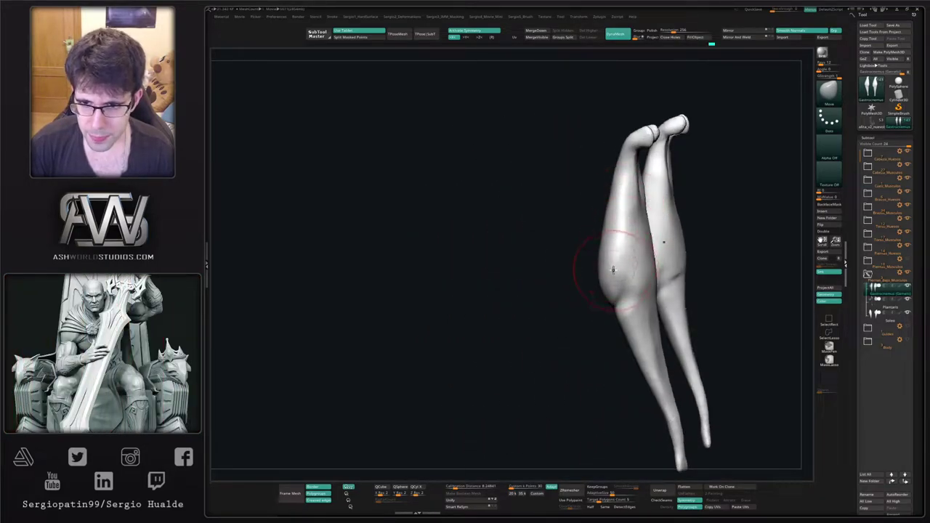
Flatten the surface of the calf bellies with TrimDynamic and smooth the upper part down the middle.
right_drag(631, 256, 623, 236)
key(b)
key(t)
key(d)
drag(604, 195, 589, 246)
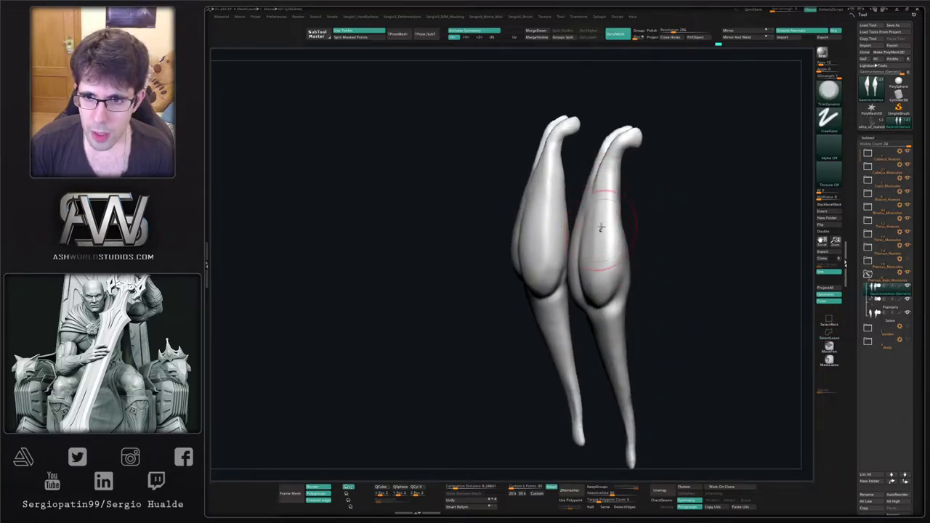
right_drag(576, 195, 608, 200)
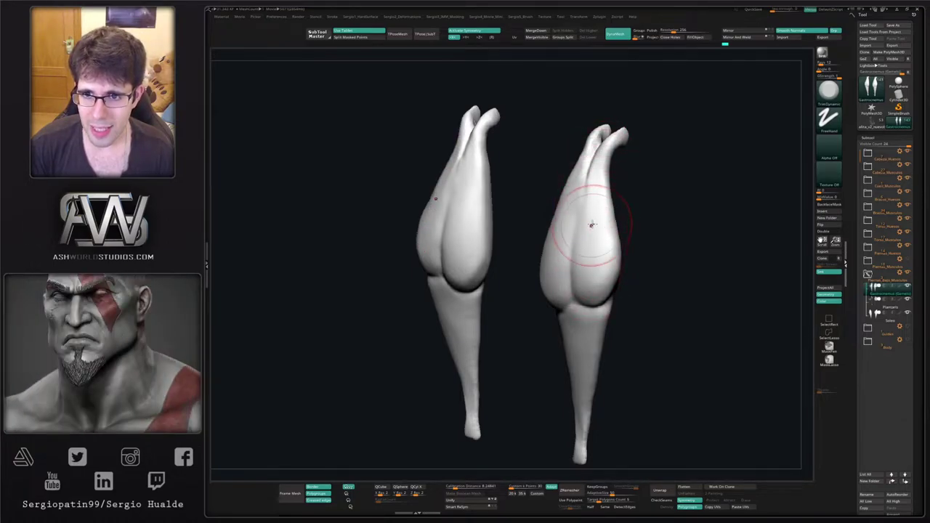
right_drag(589, 222, 600, 214)
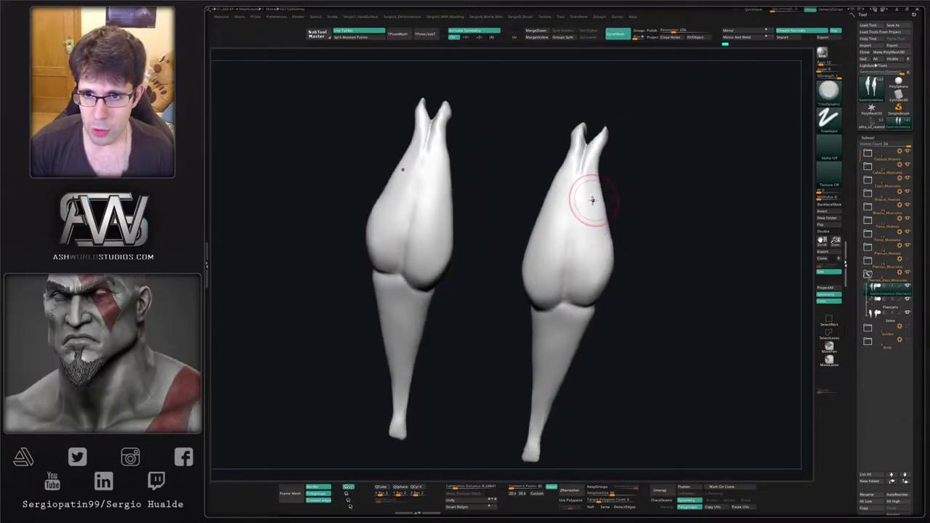
shift+drag(588, 157, 578, 231)
mouse_move(574, 228)
shift+right_down()
mouse_move(579, 253)
mouse_move(580, 225)
shift+right_up()
Switch to the Move brush and examine the gastrocnemius profile from the side, at an angle and from the back.
mouse_move(579, 225)
right_down()
mouse_move(611, 229)
mouse_move(613, 254)
mouse_move(640, 259)
right_up()
key(b)
key(m)
key(v)
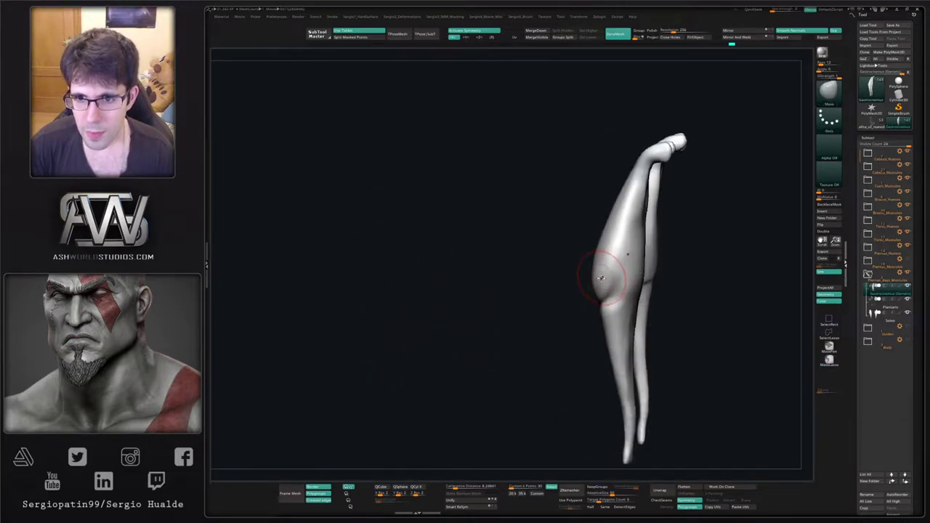
right_drag(592, 281, 596, 254)
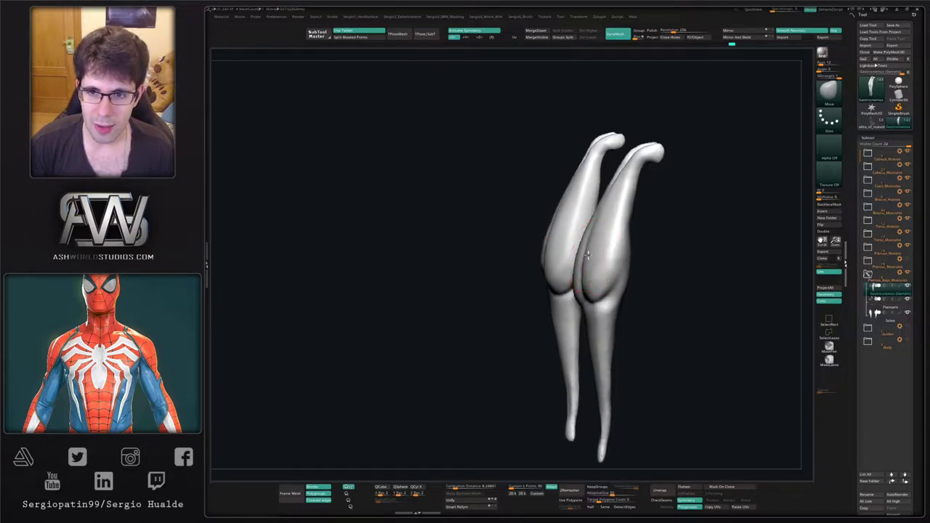
ctrl+right_drag(589, 269, 592, 244)
right_drag(592, 244, 601, 265)
alt+right_drag(601, 264, 618, 229)
ctrl+right_drag(618, 229, 575, 301)
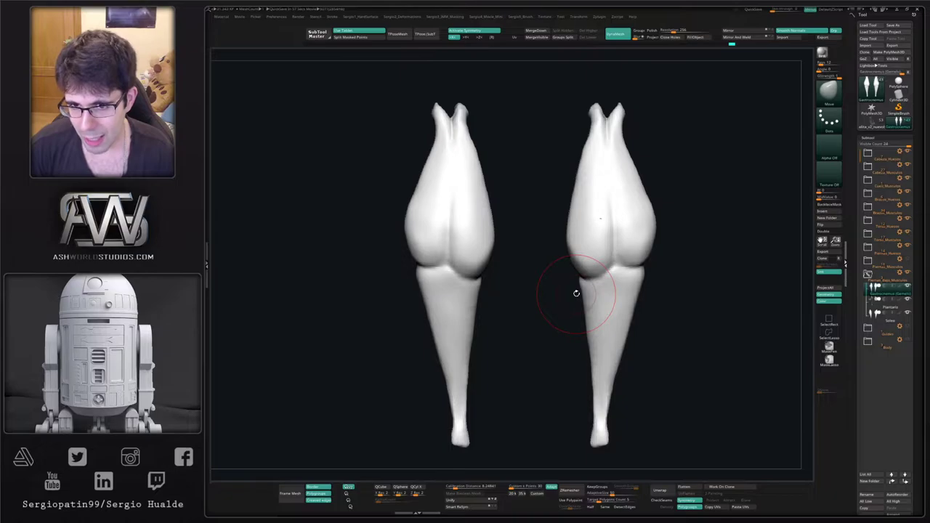
Smooth the crease and the front surface of the gastrocnemius where the muscle belly meets the lower tendon.
mouse_move(606, 266)
right_down()
mouse_move(577, 270)
mouse_move(565, 298)
mouse_move(604, 305)
mouse_move(544, 353)
right_up()
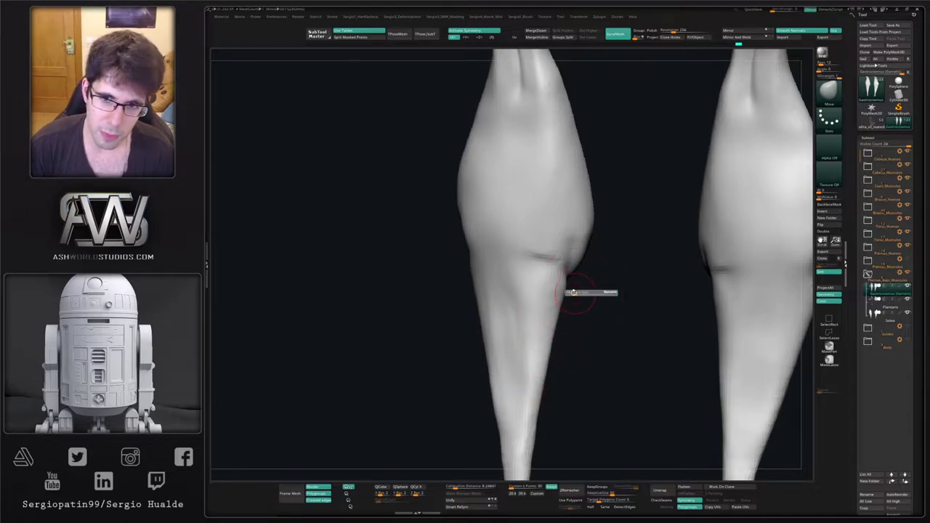
key(shift)
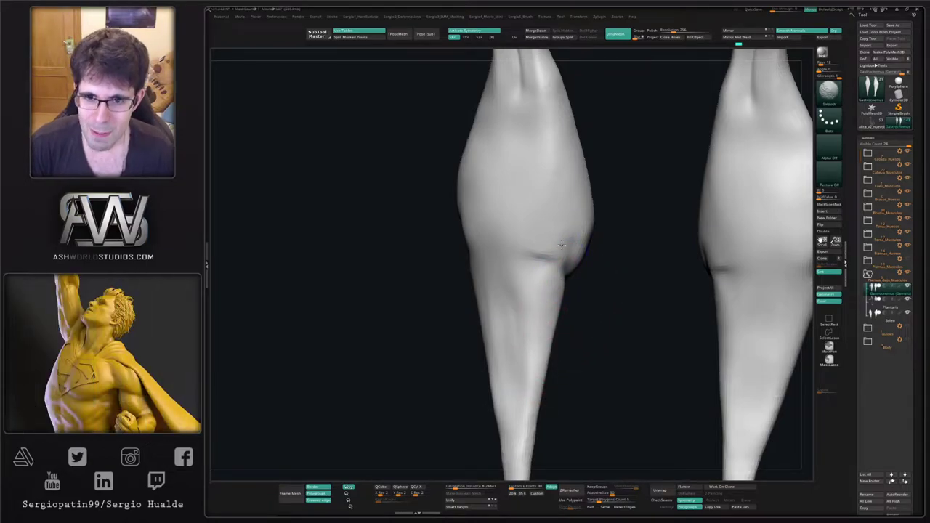
shift+drag(542, 240, 517, 254)
right_drag(516, 253, 492, 252)
shift+drag(454, 237, 458, 225)
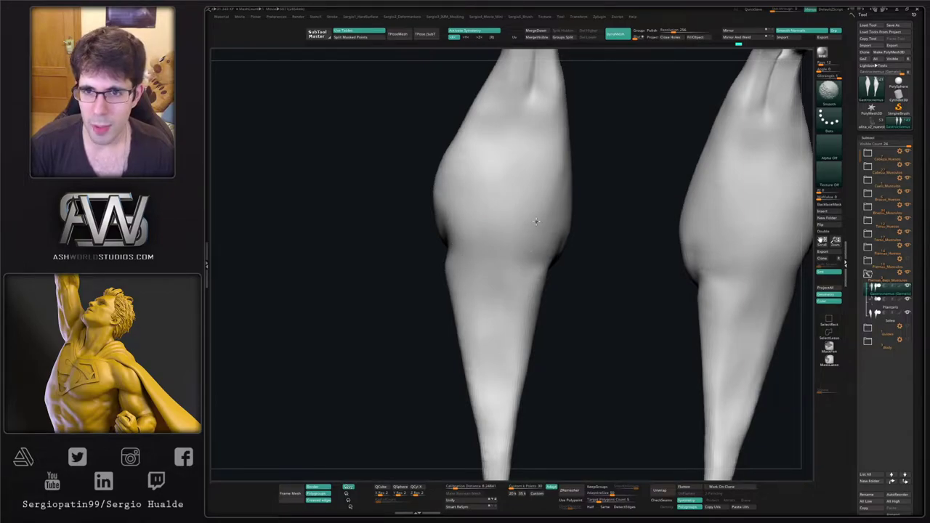
ctrl+right_drag(550, 178, 531, 252)
shift+drag(525, 238, 531, 221)
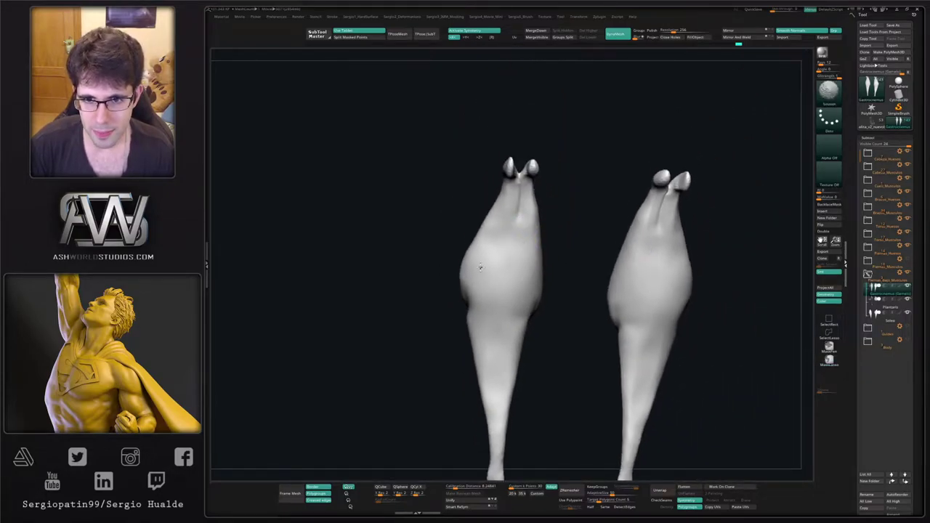
Smooth the side edge just below the calf belly and switch to the Clay brush.
right_drag(479, 318, 463, 324)
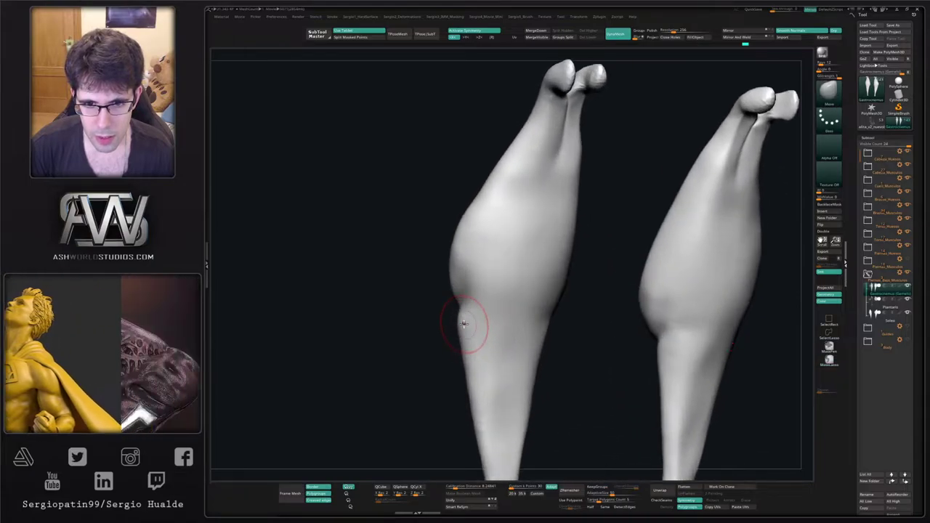
shift+drag(463, 325, 460, 318)
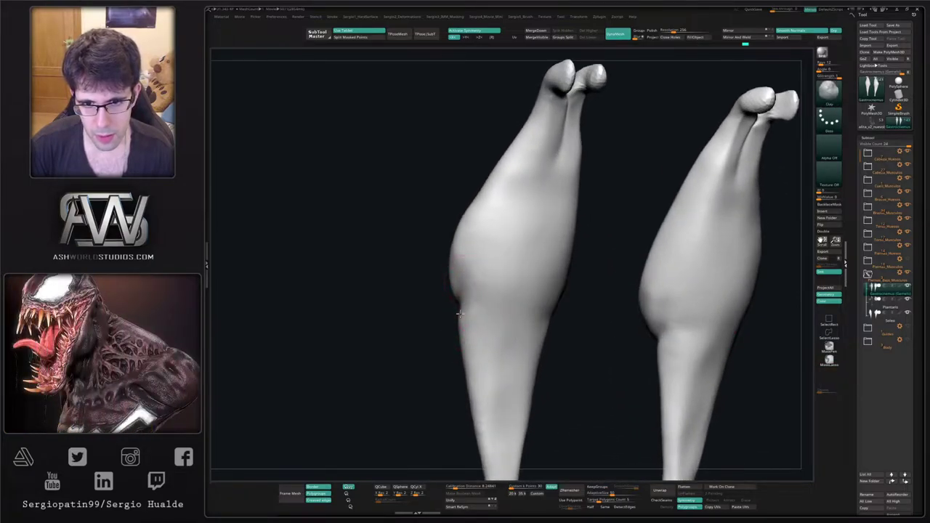
right_drag(468, 319, 532, 334)
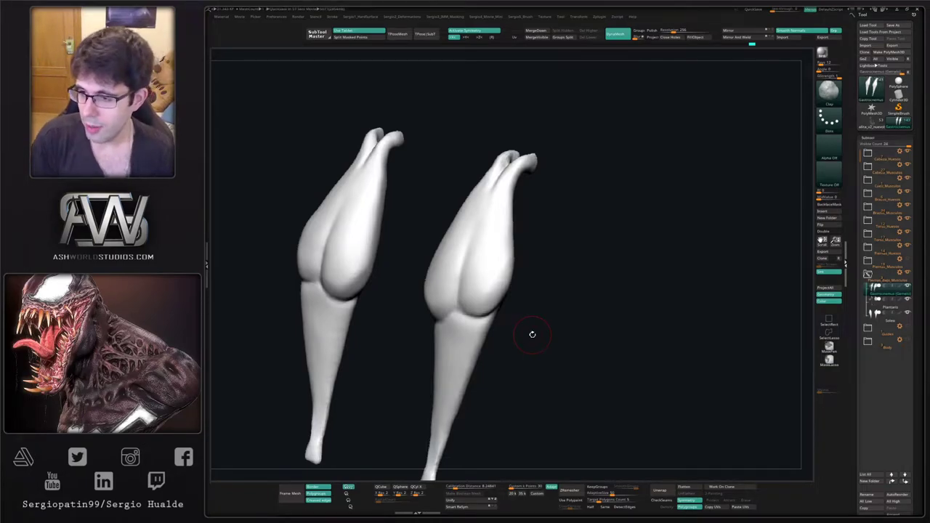
shift+right_drag(541, 291, 572, 279)
ctrl+right_drag(573, 280, 543, 281)
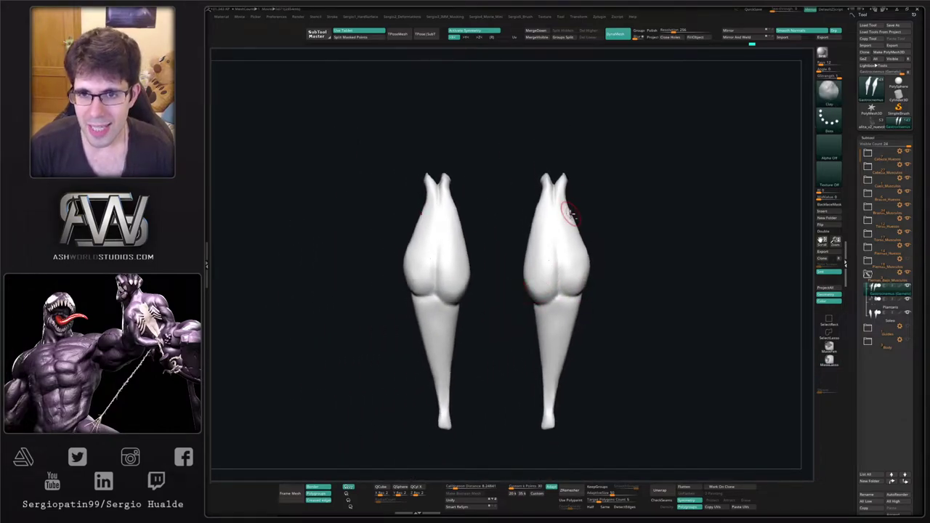
Reshape the outline of the upper gastrocnemius below the two heads with the Move brush.
alt+right_drag(572, 215, 561, 242)
drag(535, 252, 548, 257)
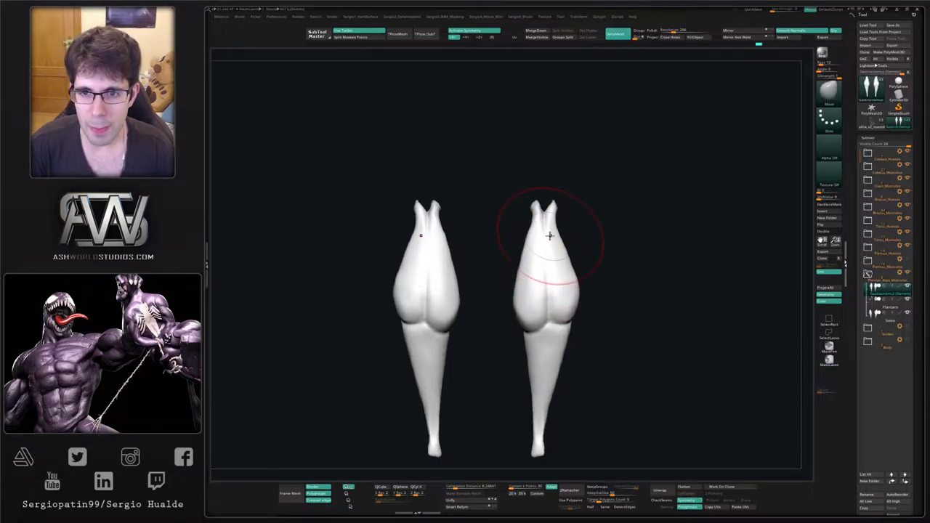
drag(550, 235, 545, 224)
ctrl+right_drag(542, 230, 535, 272)
key(s)
drag(541, 243, 524, 242)
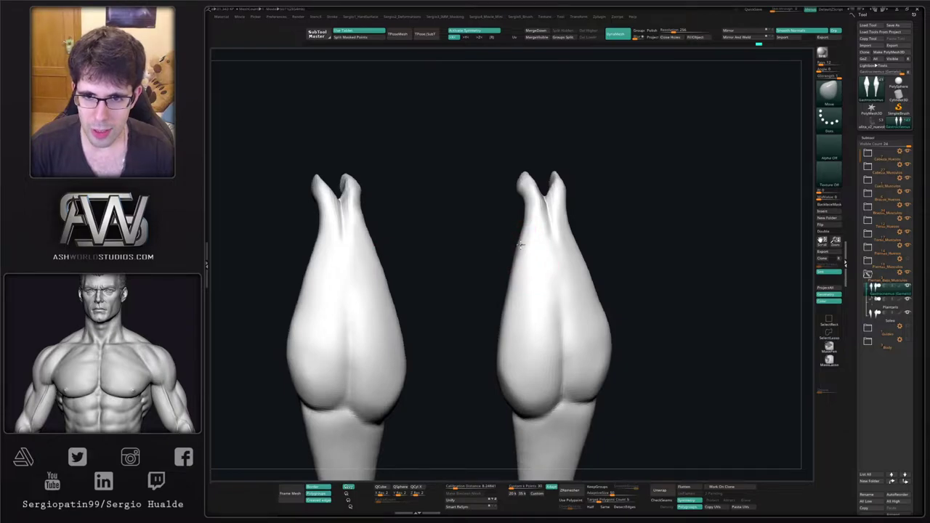
Bring the skeleton back into display and pull the upper gastrocnemius head against the knee with the Move brush.
alt+right_drag(540, 276, 513, 239)
key(alt+s)
right_drag(574, 236, 541, 230)
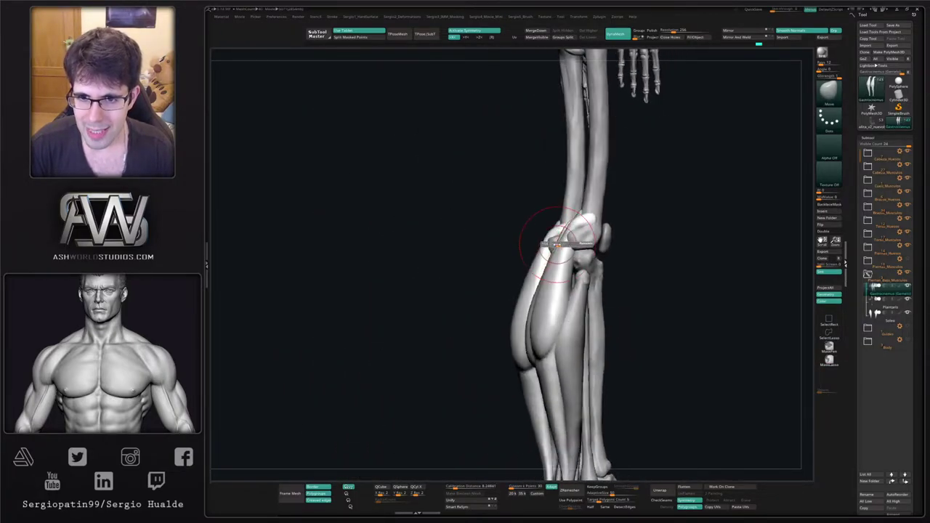
mouse_move(557, 244)
mouse_down()
mouse_move(550, 233)
mouse_move(580, 228)
mouse_up()
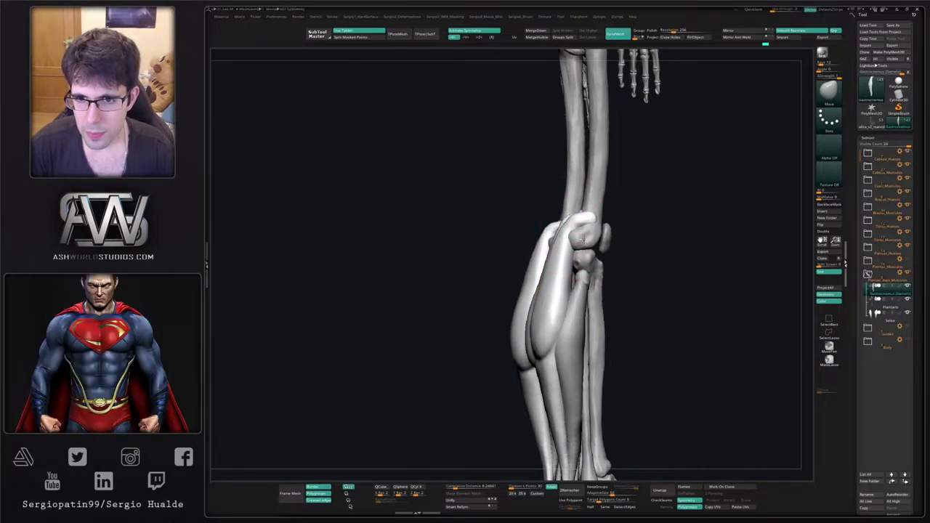
mouse_move(581, 237)
right_down()
mouse_move(552, 233)
mouse_move(586, 280)
mouse_move(602, 276)
mouse_move(584, 261)
mouse_move(579, 278)
mouse_move(574, 236)
right_up()
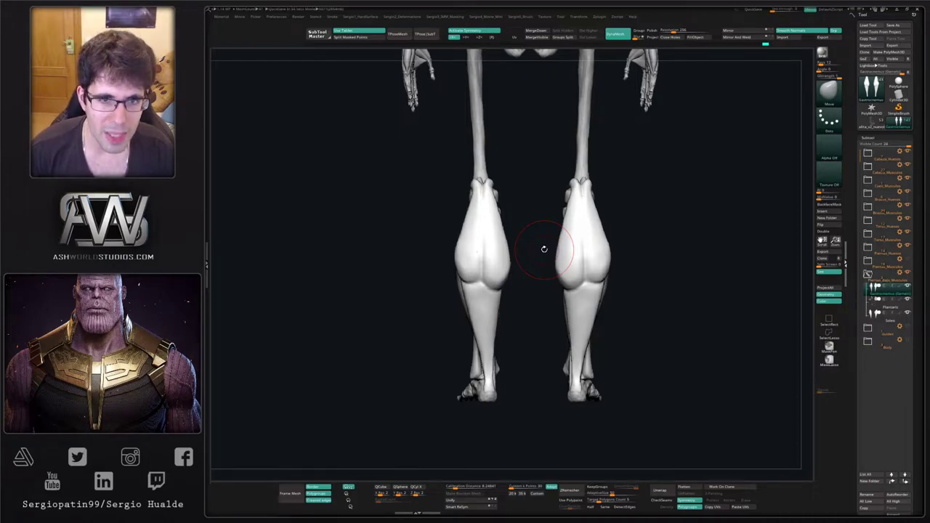
ctrl+right_drag(575, 212, 544, 244)
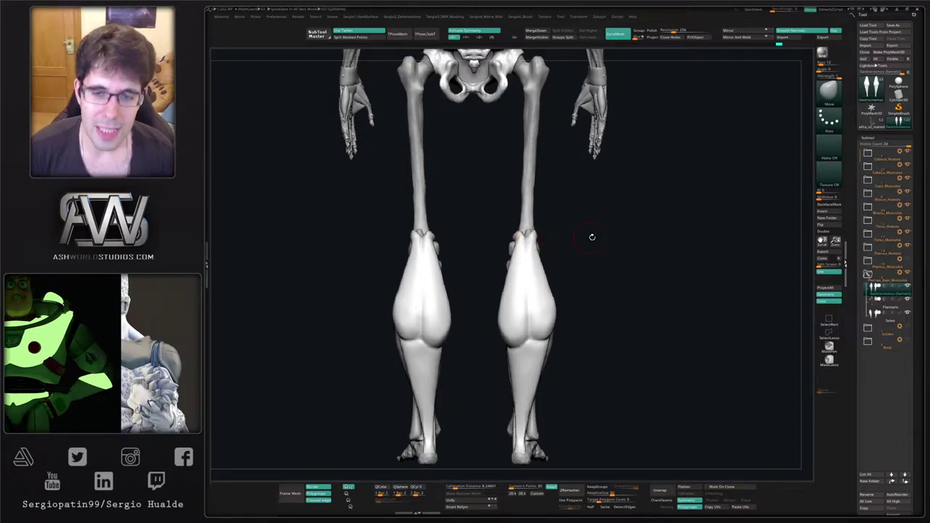
Fit the two upper tendon heads around the back of the knee with the Move brush and smooth them.
mouse_move(592, 237)
alt+mouse_down()
mouse_move(608, 266)
mouse_move(568, 233)
mouse_move(569, 218)
alt+mouse_up()
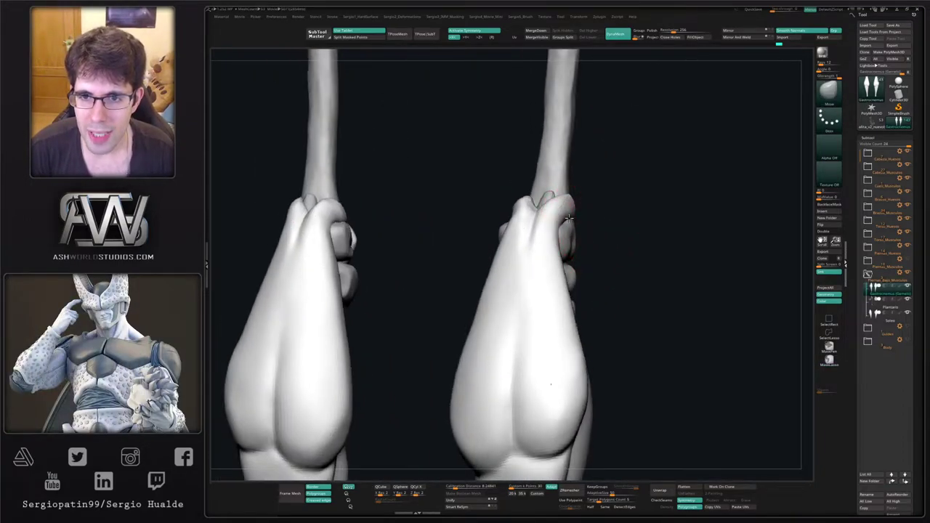
mouse_move(472, 224)
mouse_down()
mouse_move(536, 203)
mouse_move(502, 187)
mouse_move(509, 219)
mouse_up()
drag(578, 218, 550, 217)
shift+drag(514, 190, 508, 205)
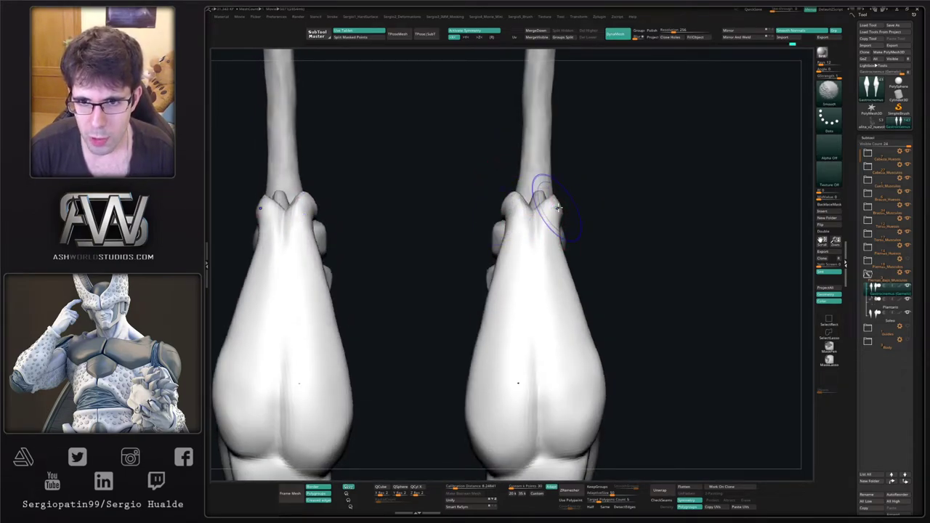
right_drag(567, 223, 538, 240)
drag(537, 240, 531, 236)
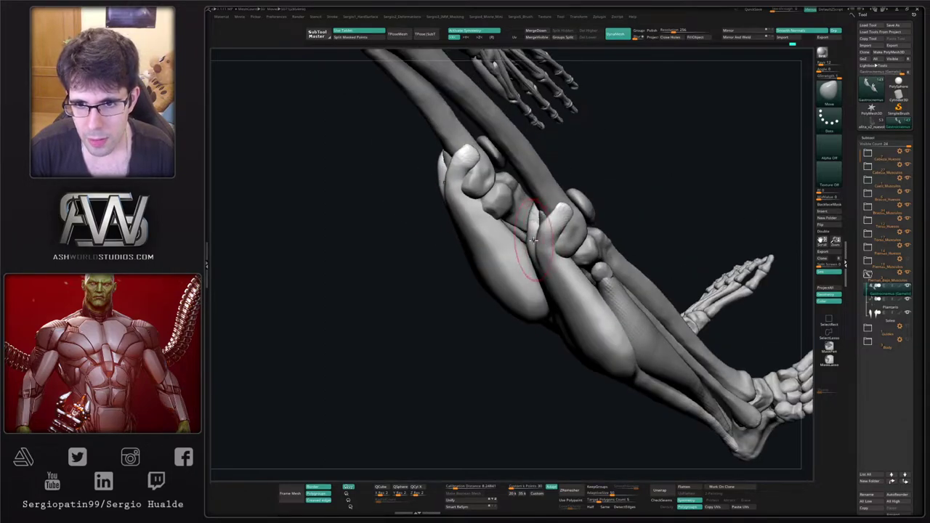
mouse_move(530, 236)
right_down()
mouse_move(560, 252)
mouse_move(542, 299)
mouse_move(548, 245)
right_up()
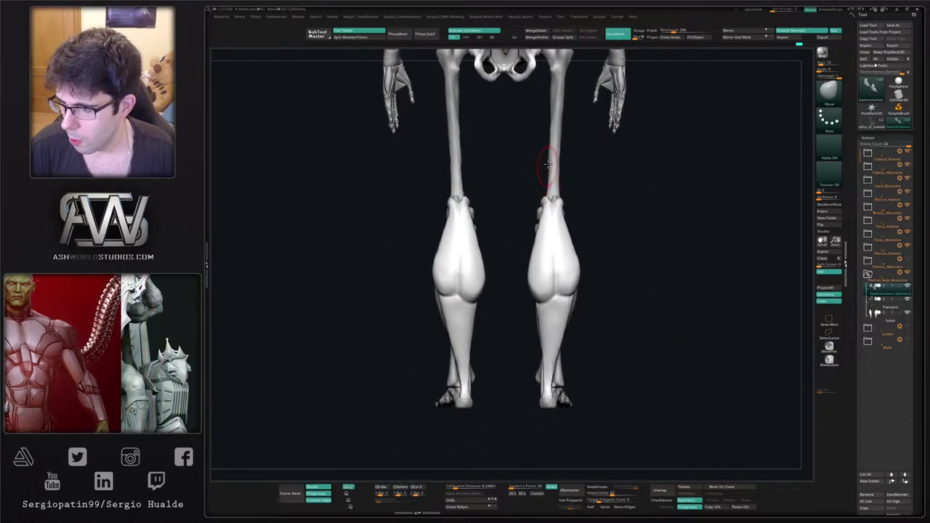
ctrl+right_drag(561, 202, 537, 238)
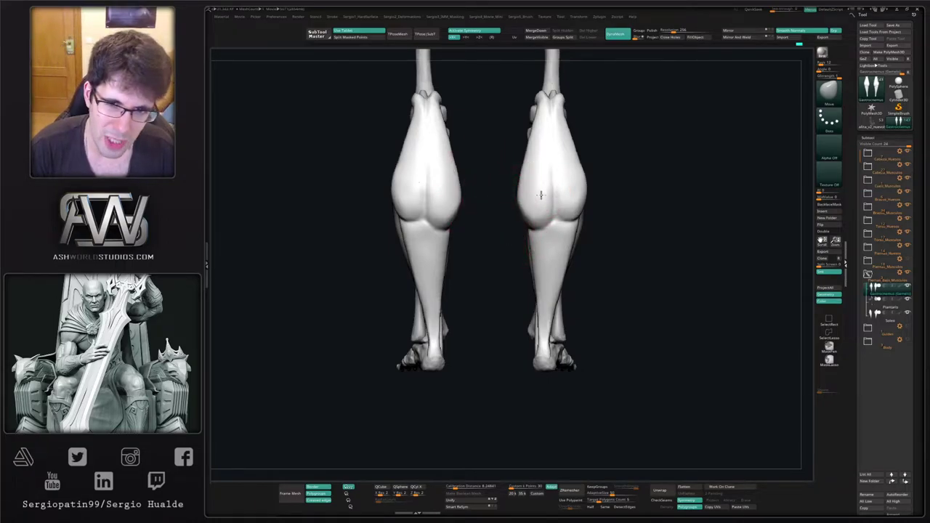
Adjust the rear profile of the upper calf belly with the Move brush and check it against the bones from the side.
mouse_move(541, 194)
right_down()
mouse_move(584, 175)
mouse_move(565, 210)
mouse_move(542, 211)
right_up()
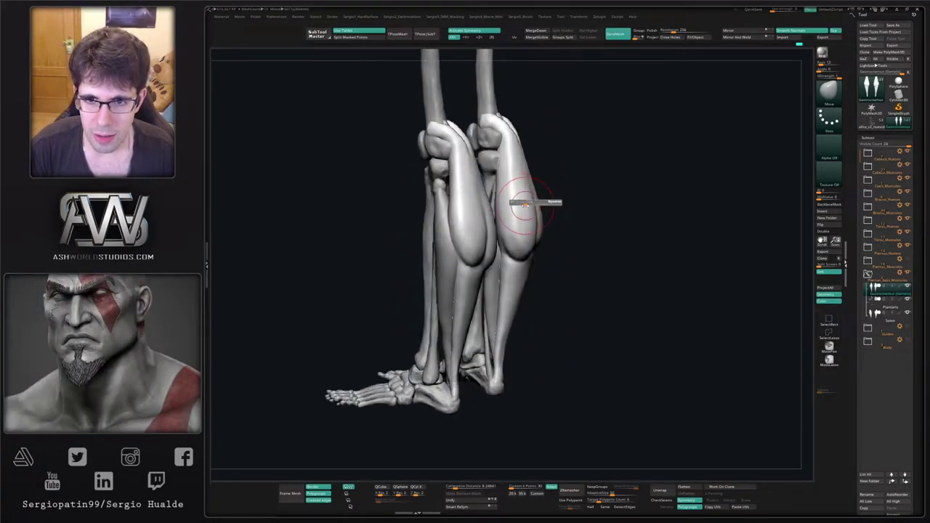
drag(533, 191, 530, 188)
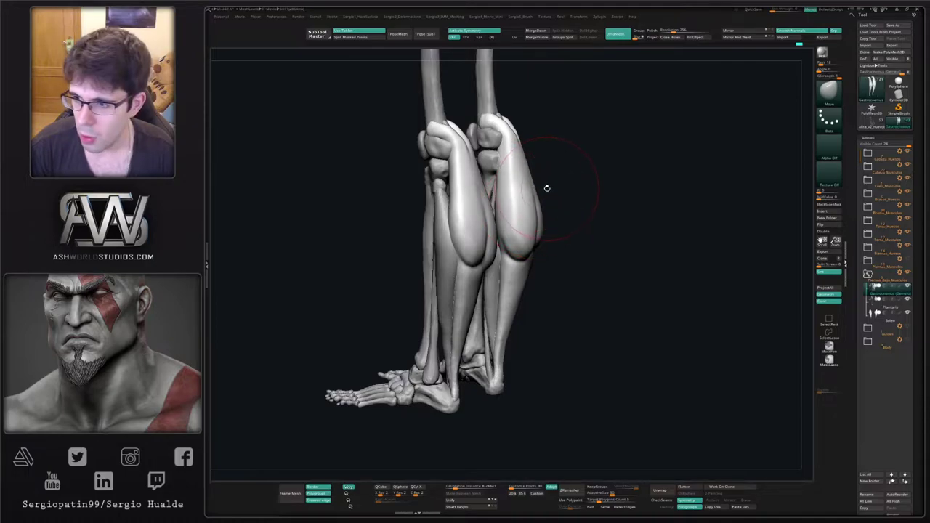
right_drag(547, 188, 522, 213)
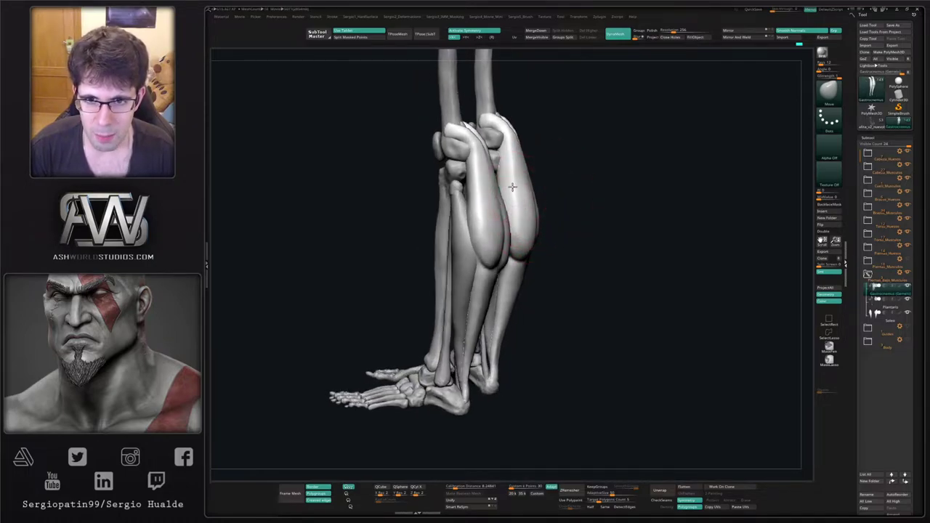
right_drag(574, 193, 607, 252)
key(alt+s)
key(alt+s)
right_drag(607, 252, 570, 248)
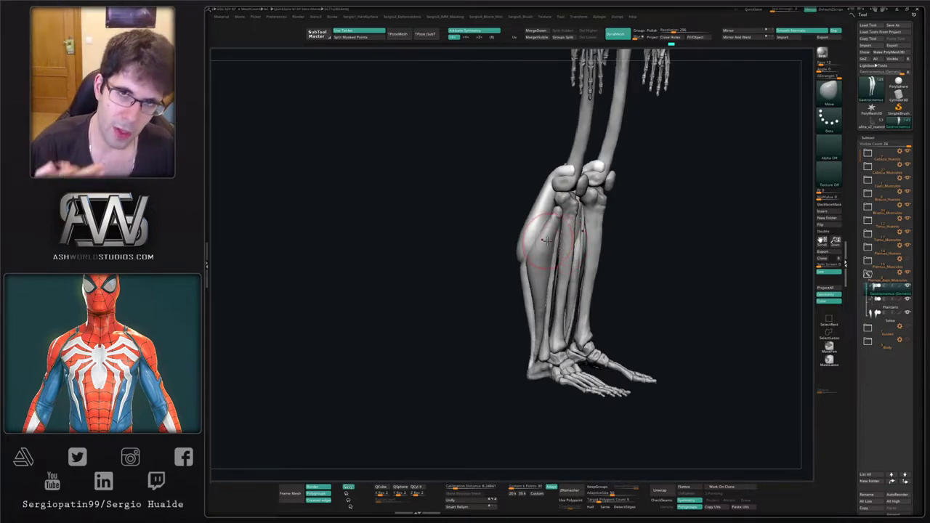
right_drag(625, 233, 623, 237)
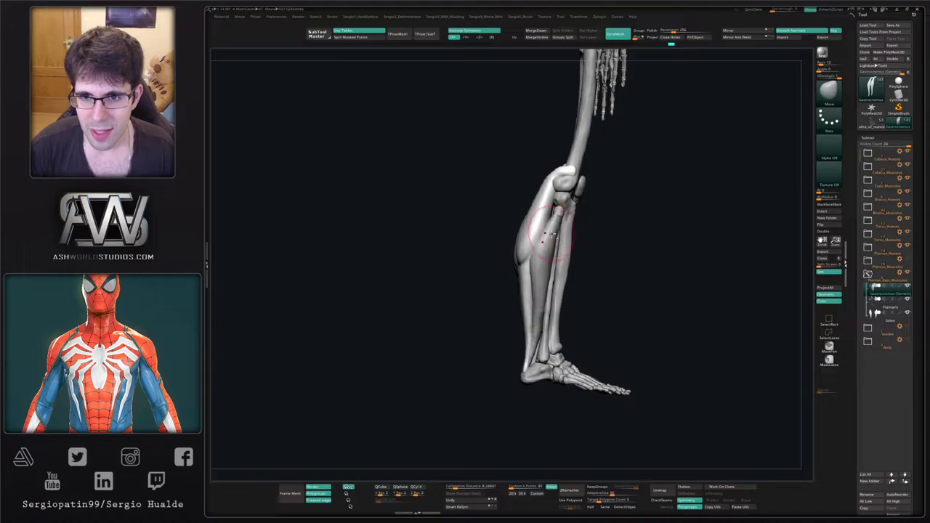
Select the soleus and reshape its side outline with the Move brush so it fits beneath the gastrocnemius.
ctrl+right_drag(551, 266, 559, 272)
alt+click(566, 211)
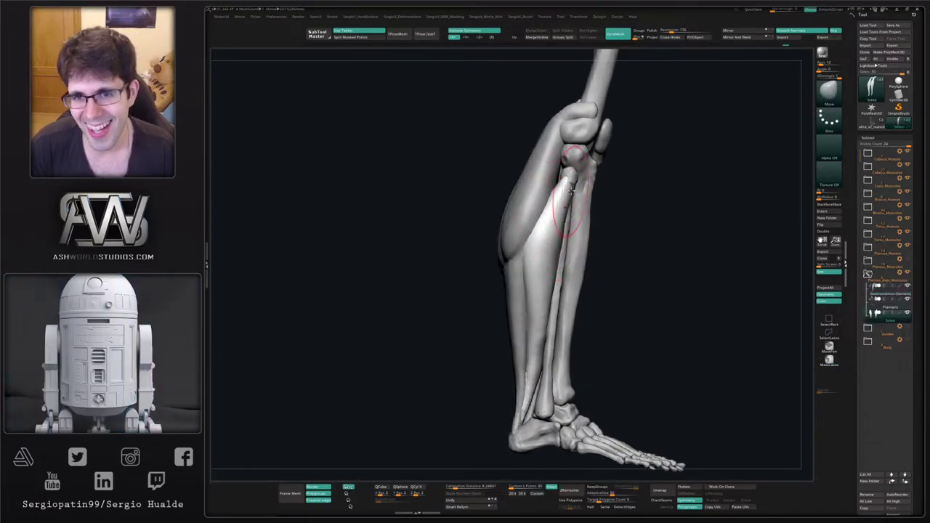
right_drag(582, 213, 561, 181)
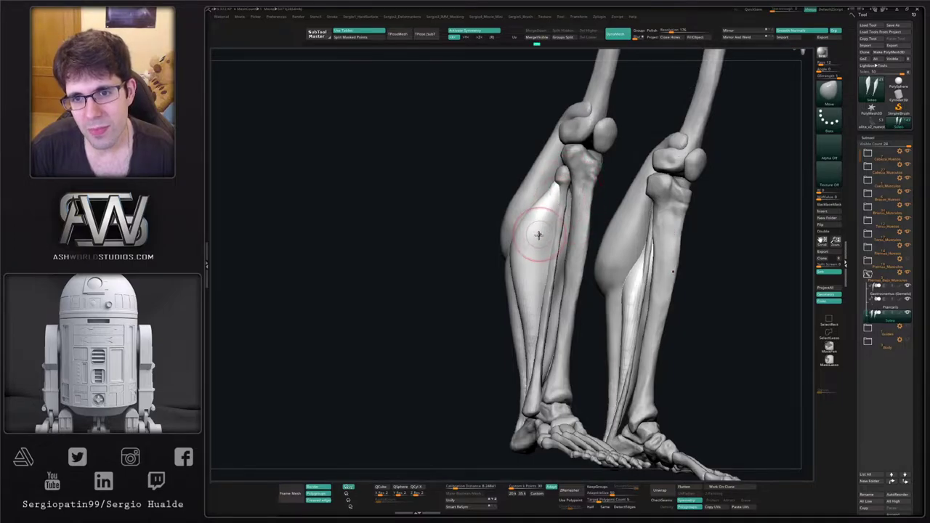
right_drag(538, 235, 534, 256)
mouse_move(525, 247)
mouse_down()
mouse_move(533, 236)
mouse_move(530, 305)
mouse_up()
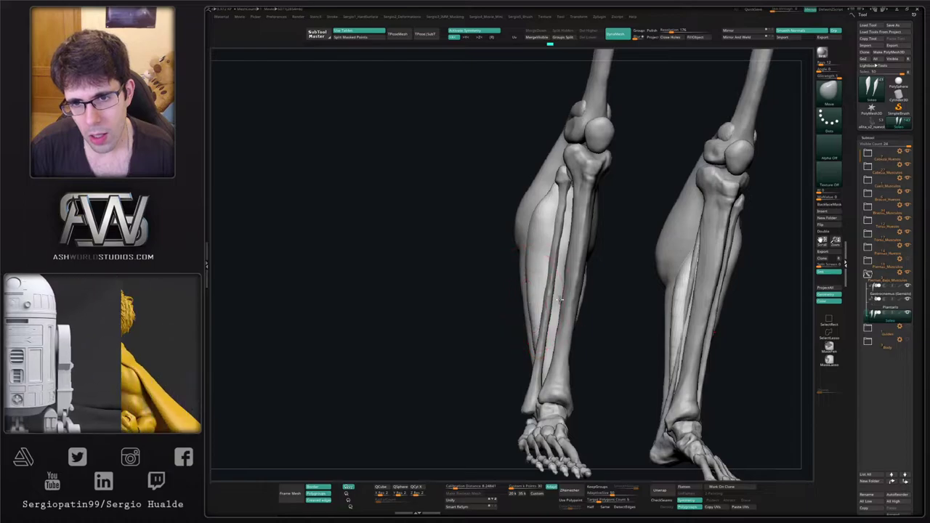
right_drag(530, 308, 547, 266)
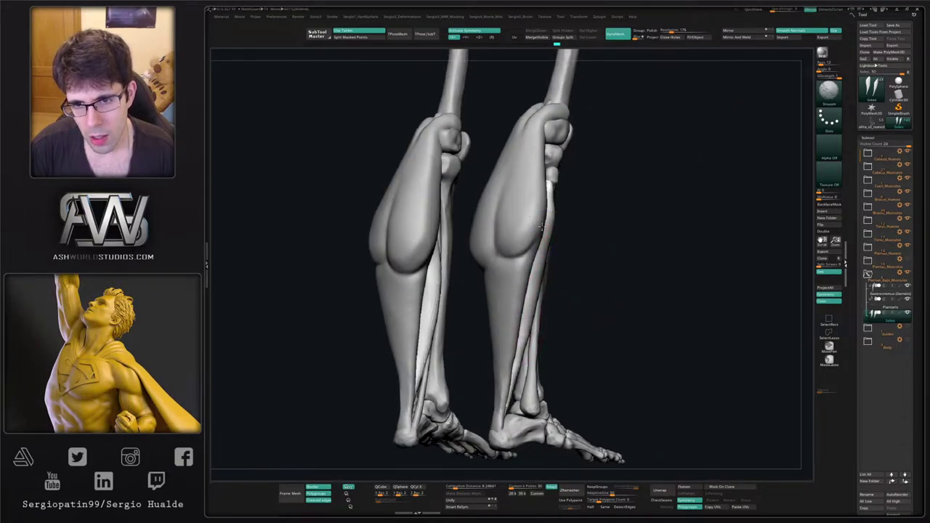
right_drag(541, 228, 536, 289)
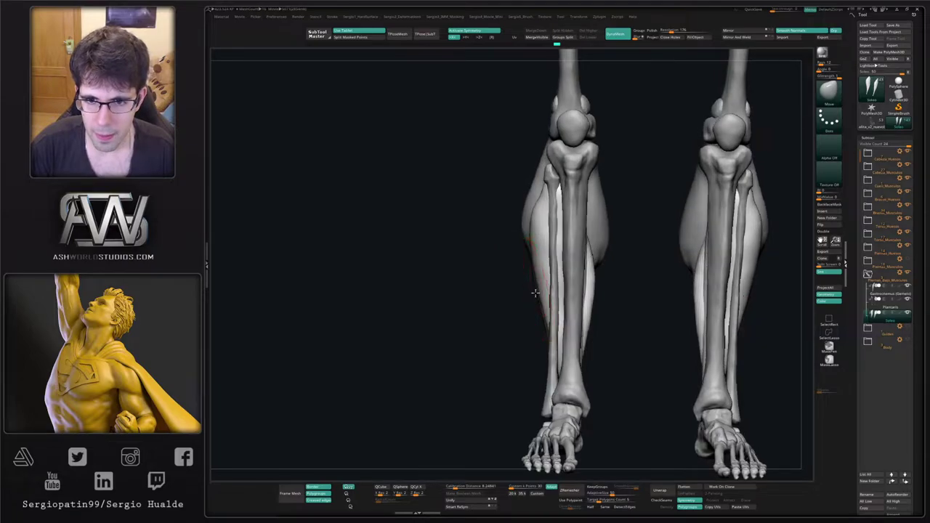
key(shift)
Select the gastrocnemius and flatten the upper sides of both its heads with TrimDynamic.
ctrl+right_drag(544, 233, 637, 266)
ctrl+right_drag(542, 275, 501, 316)
right_drag(582, 280, 501, 280)
key(ctrl+2)
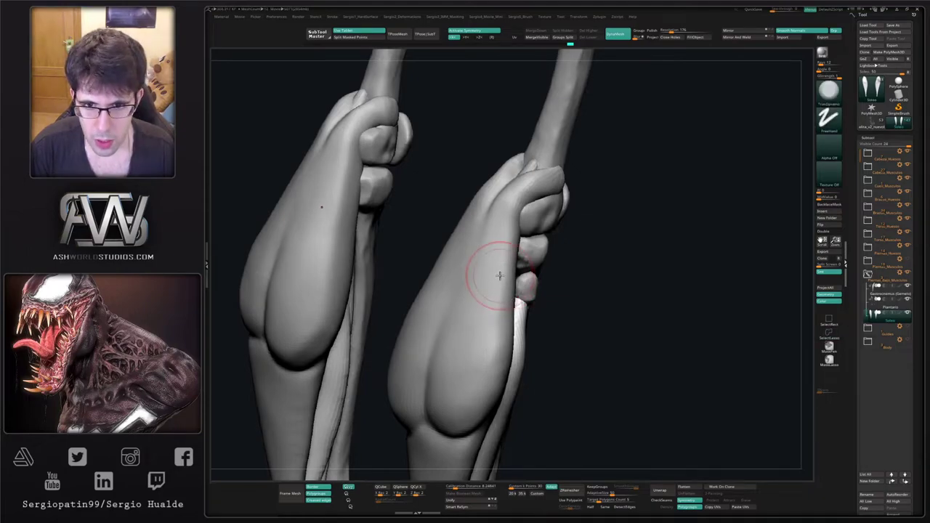
alt+click(500, 279)
drag(507, 248, 489, 295)
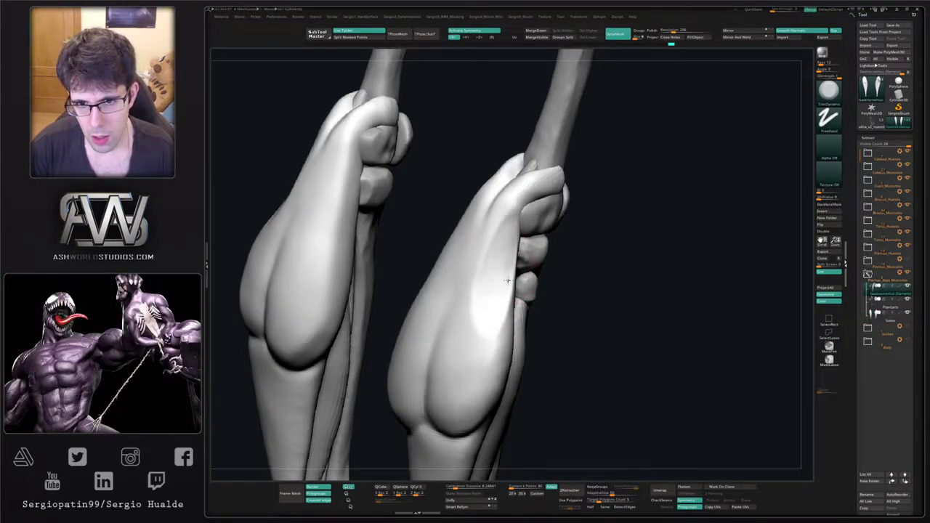
right_drag(507, 281, 453, 269)
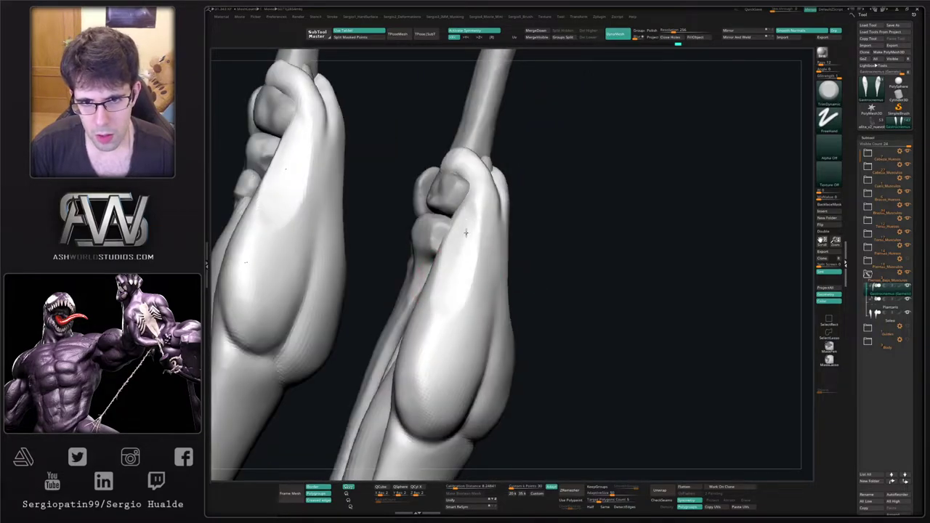
drag(460, 242, 458, 219)
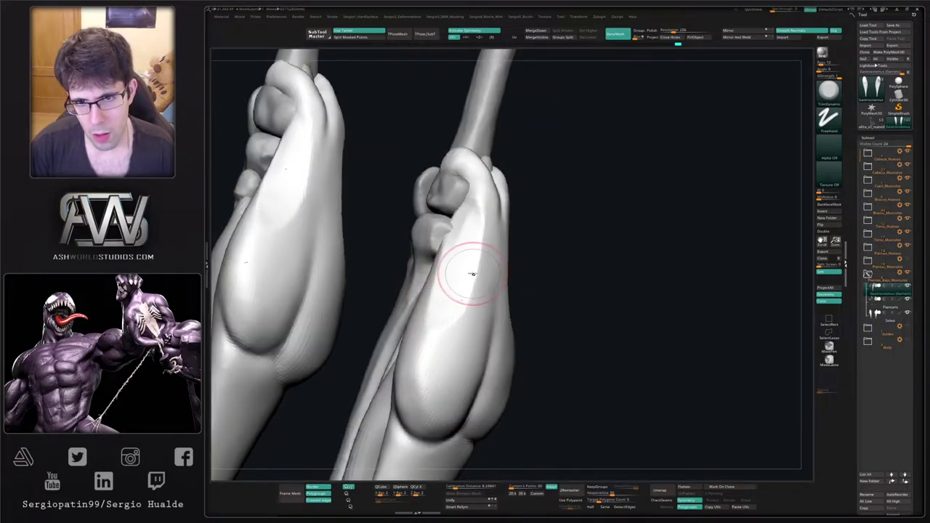
Build up the upper part of the gastrocnemius heads with the Clay brush and smooth the transitions.
right_drag(549, 287, 501, 288)
mouse_move(538, 313)
right_down()
mouse_move(523, 308)
mouse_move(556, 315)
right_up()
key(ctrl+1)
key(s)
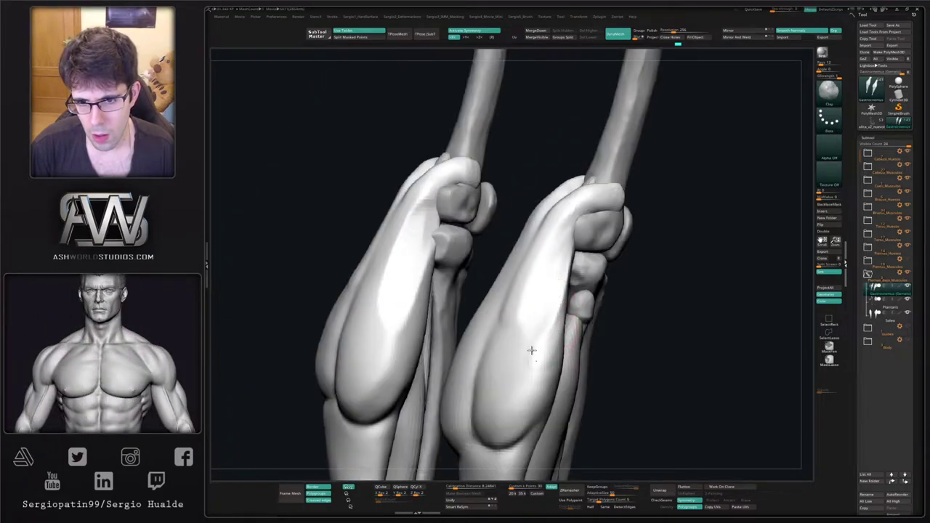
right_drag(519, 364, 527, 273)
right_drag(511, 314, 495, 292)
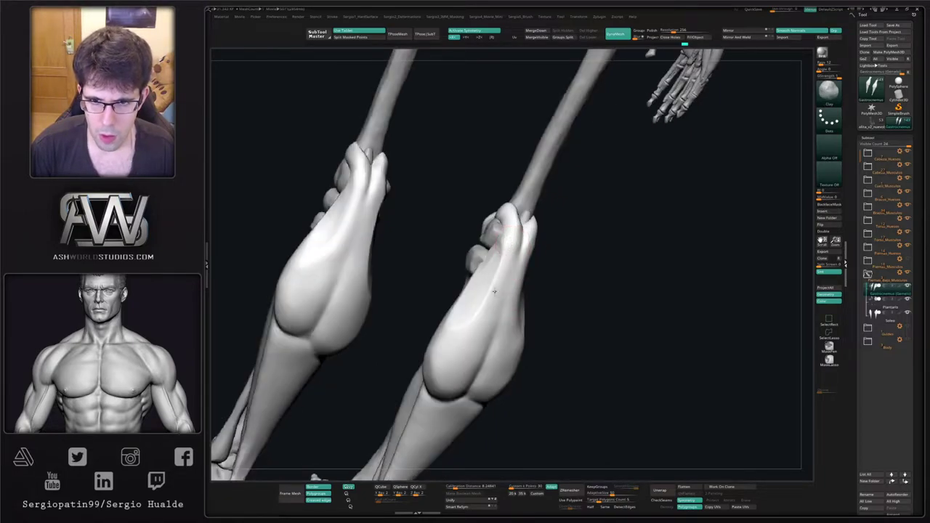
mouse_move(500, 244)
mouse_down()
mouse_move(496, 266)
mouse_move(499, 246)
mouse_up()
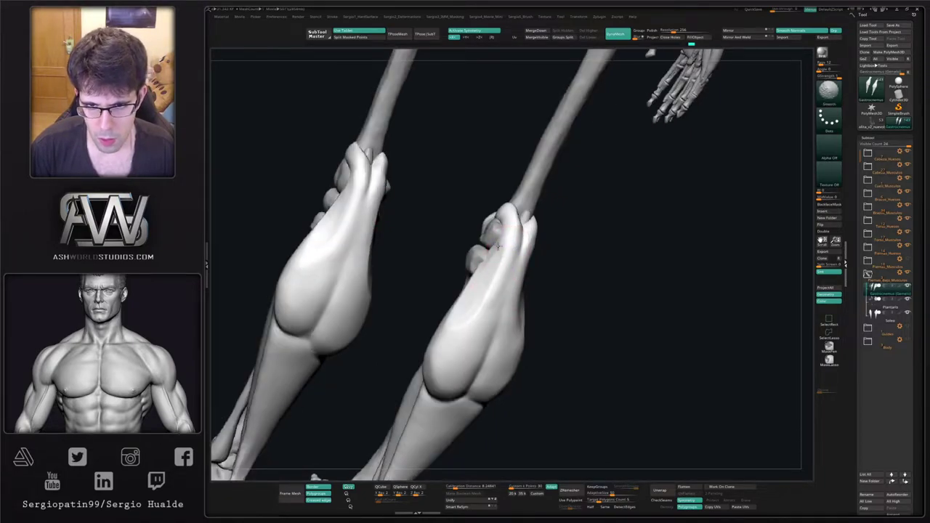
Adjust the upper side outline of the gastrocnemius from behind with the Move brush.
mouse_move(482, 299)
right_down()
mouse_move(448, 298)
mouse_move(502, 315)
mouse_move(493, 297)
right_up()
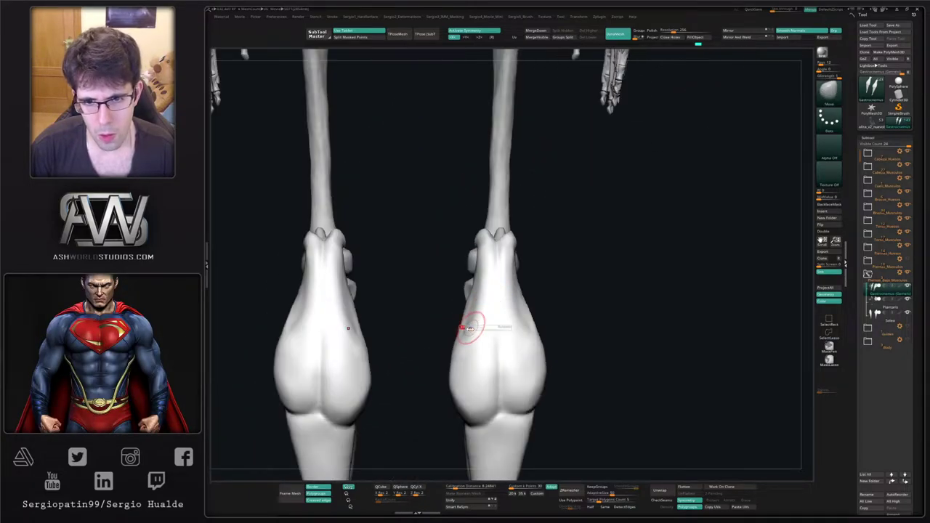
mouse_move(474, 339)
right_down()
mouse_move(457, 321)
mouse_move(498, 331)
mouse_move(476, 307)
right_up()
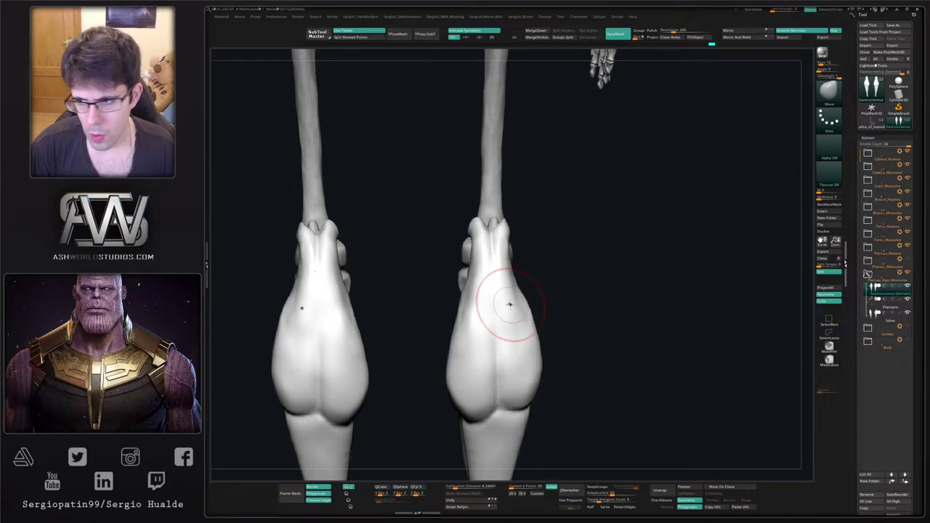
mouse_move(502, 301)
ctrl+right_down()
mouse_move(542, 274)
mouse_move(454, 285)
ctrl+right_up()
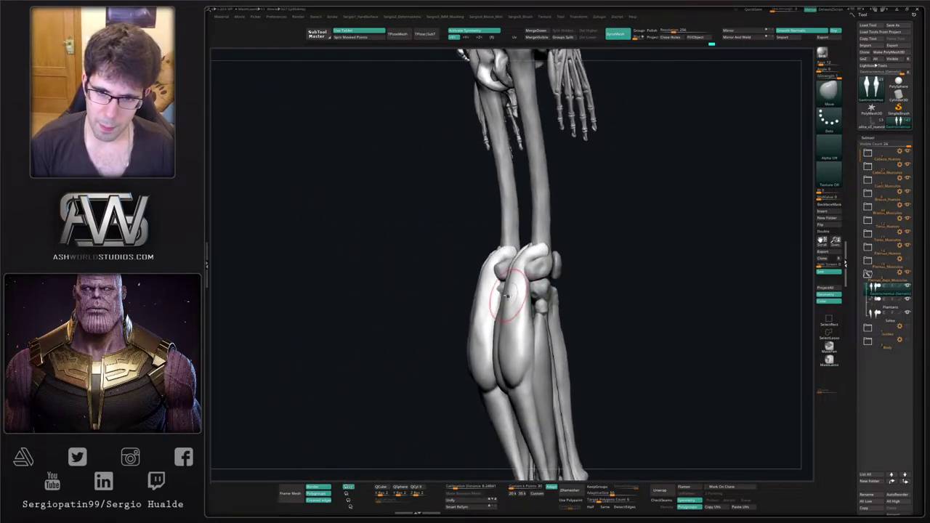
Flatten the upper side of the gastrocnemius head below the knee with TrimDynamic, isolating the muscle to reach it.
right_drag(511, 317, 577, 311)
key(ctrl+shift+t)
drag(538, 299, 532, 291)
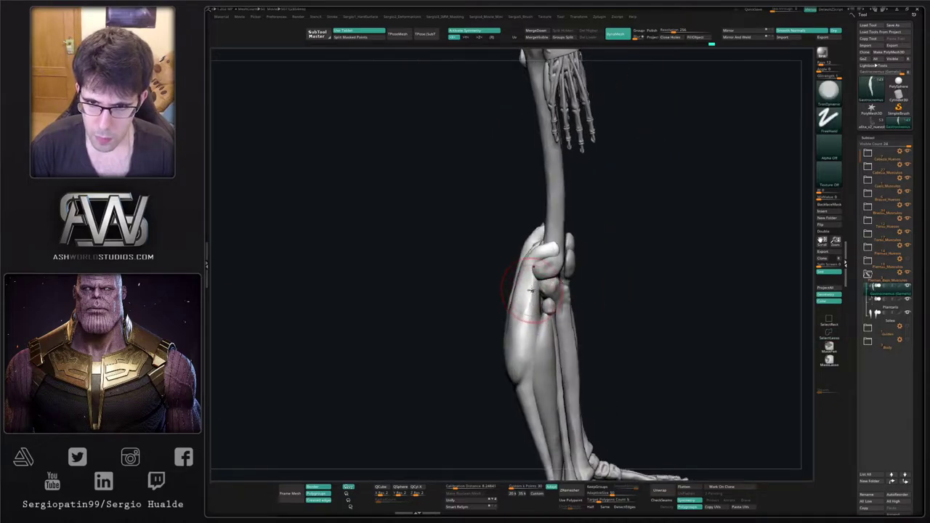
right_drag(536, 327, 513, 308)
key(alt+s)
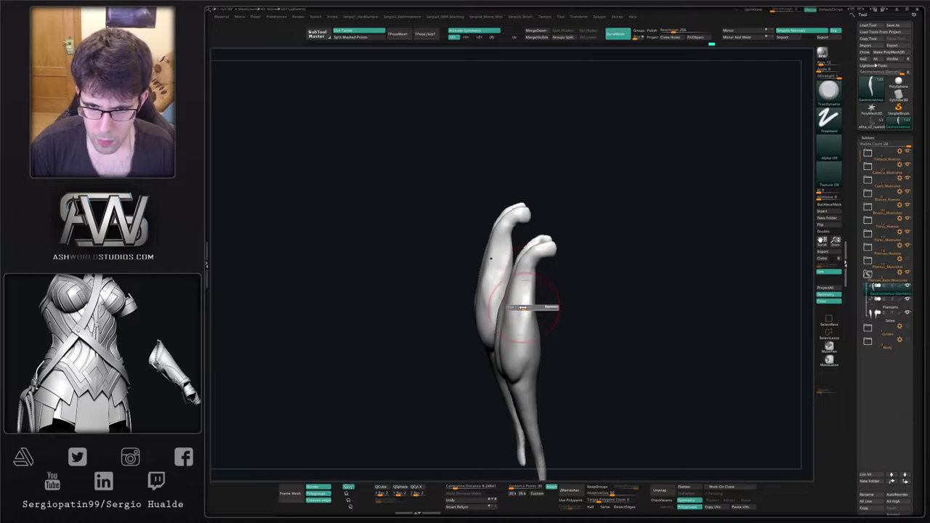
drag(523, 307, 529, 281)
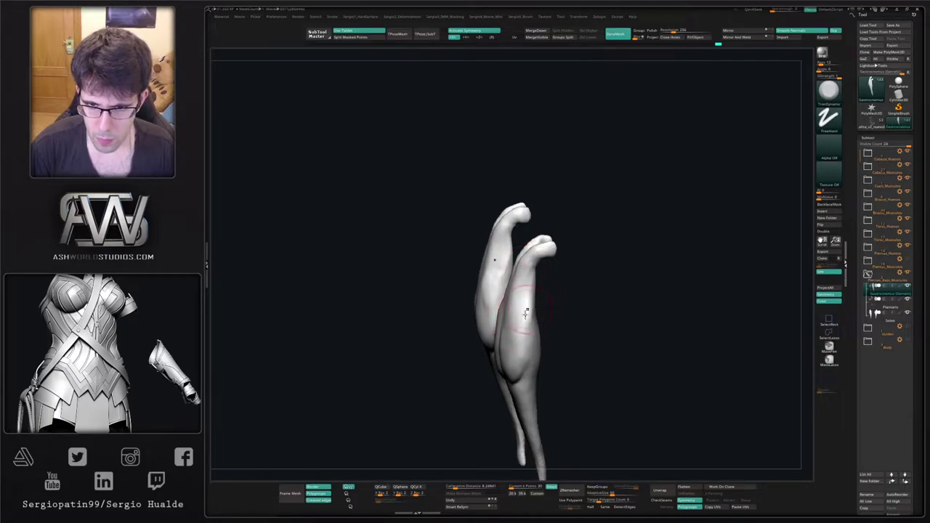
mouse_move(526, 312)
right_down()
mouse_move(574, 357)
mouse_move(532, 307)
mouse_move(536, 284)
mouse_move(507, 271)
mouse_move(523, 273)
mouse_move(517, 309)
mouse_move(554, 325)
right_up()
Switch to the Standard brush with its alpha off and smooth the Achilles tendon area below the calf bellies.
key(alt+q)
key(b)
key(s)
key(t)
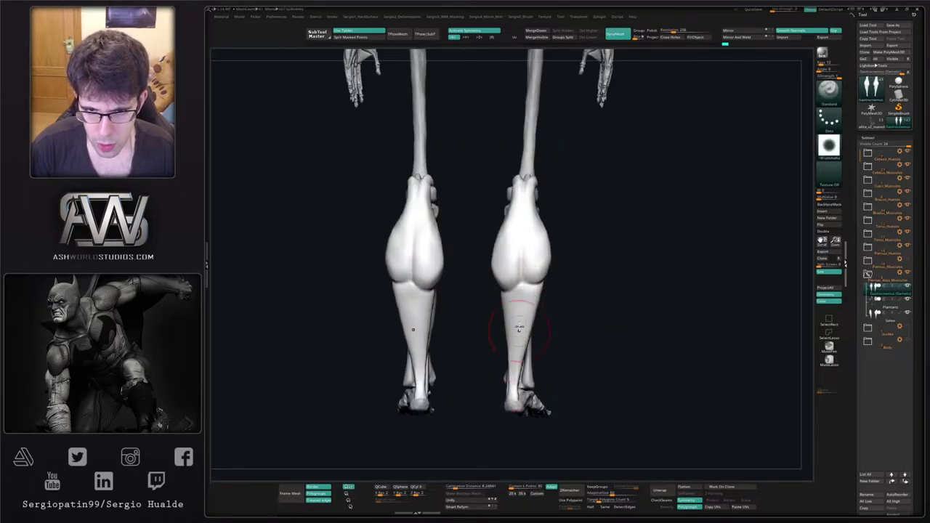
key(alt+q)
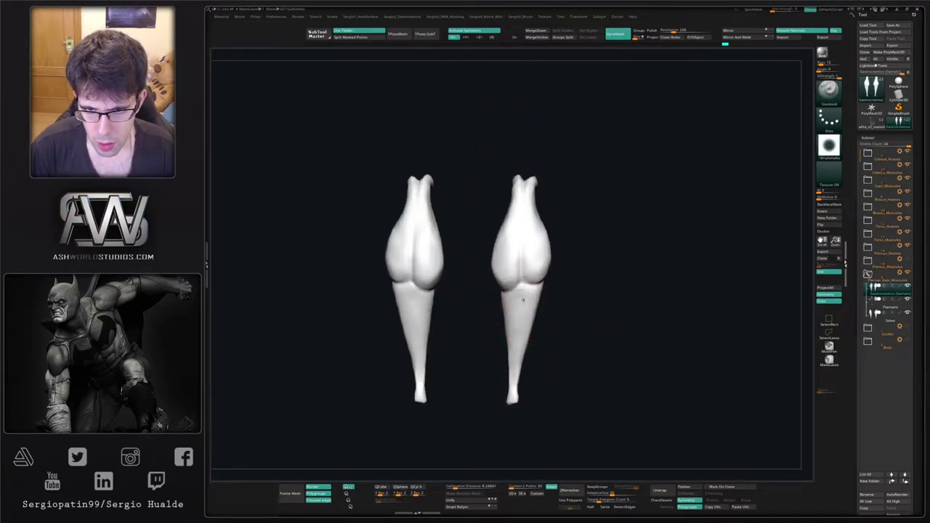
right_drag(519, 337, 517, 342)
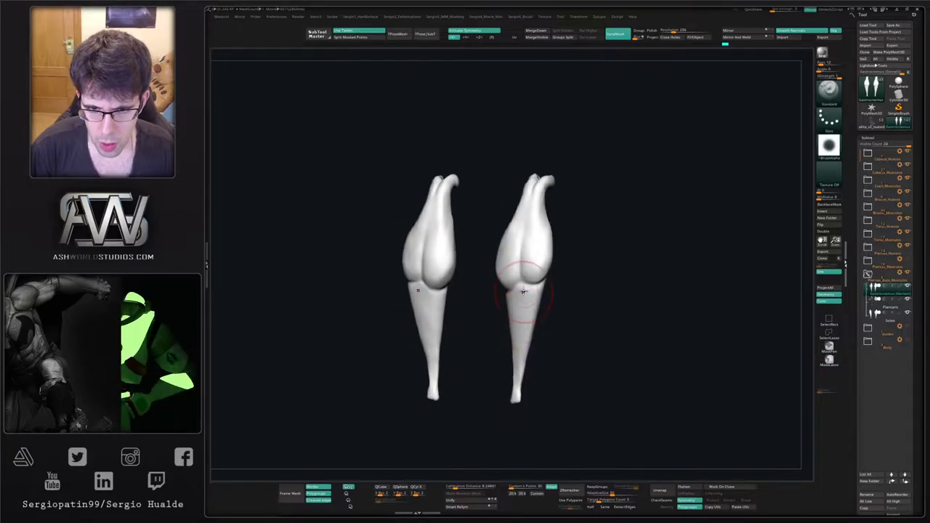
click(830, 147)
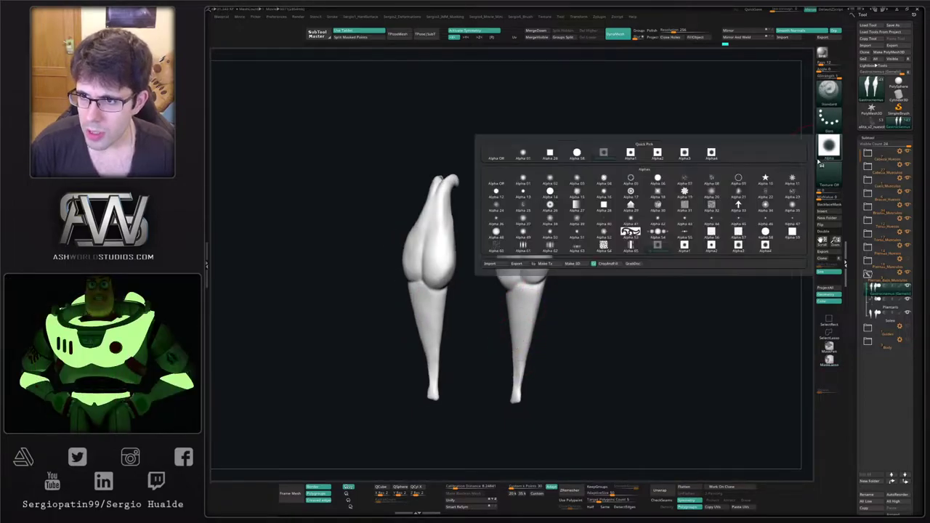
click(496, 155)
shift+right_drag(473, 218, 540, 322)
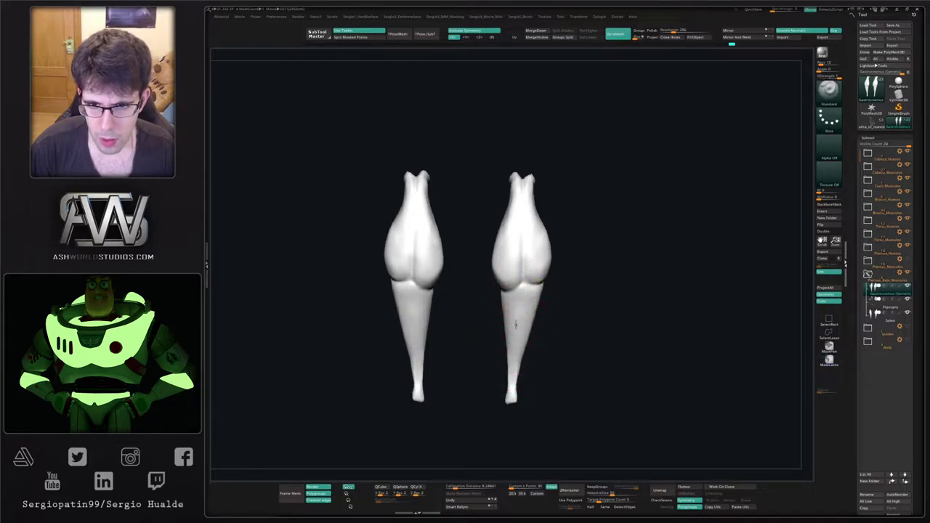
mouse_move(515, 325)
right_down()
mouse_move(546, 347)
mouse_move(547, 314)
right_up()
key(alt+shift+s)
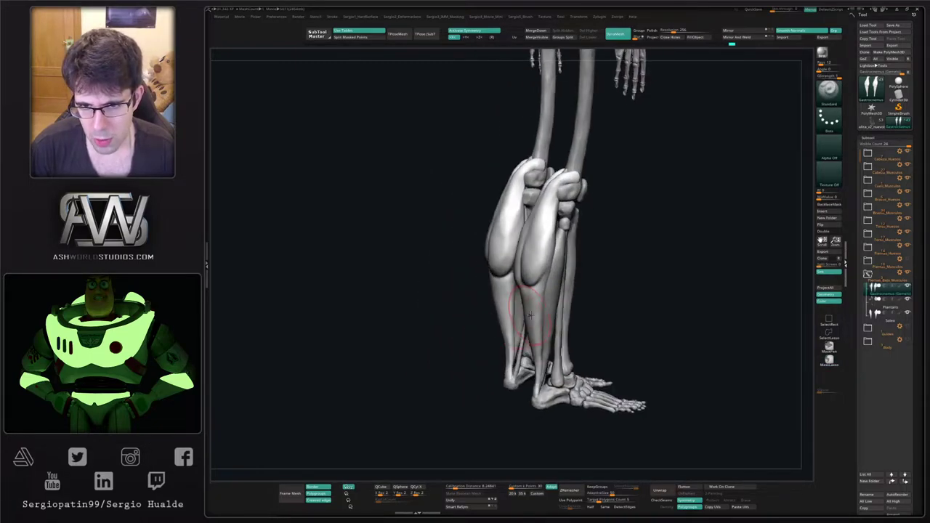
mouse_move(547, 314)
shift+mouse_down()
mouse_move(543, 297)
mouse_move(536, 342)
shift+mouse_up()
Reshape the gastrocnemius bellies and their side profile with the Move brush.
mouse_move(536, 342)
ctrl+right_down()
mouse_move(530, 284)
mouse_move(543, 285)
ctrl+right_up()
ctrl+right_drag(543, 285, 532, 327)
key(b)
key(m)
key(v)
key(s)
drag(529, 307, 540, 276)
mouse_move(521, 291)
right_down()
mouse_move(535, 293)
mouse_move(557, 278)
mouse_move(535, 293)
right_up()
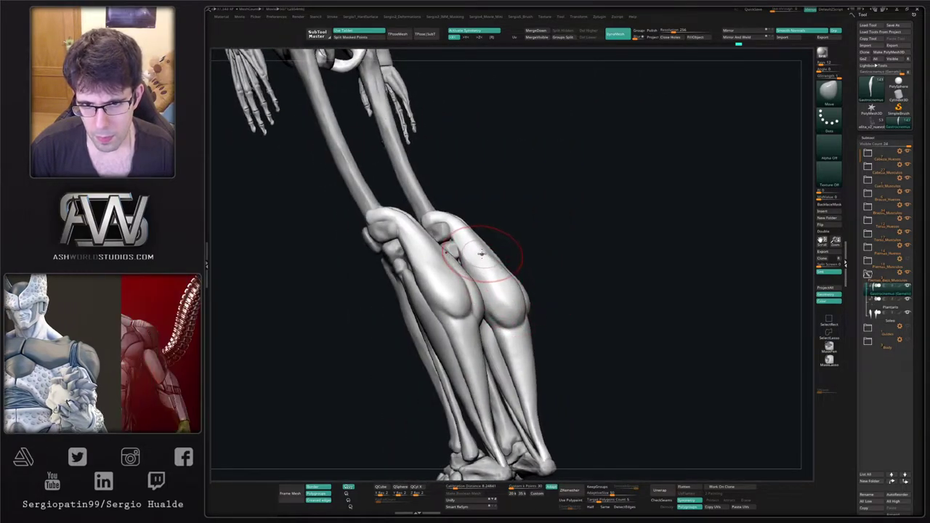
right_drag(471, 249, 499, 307)
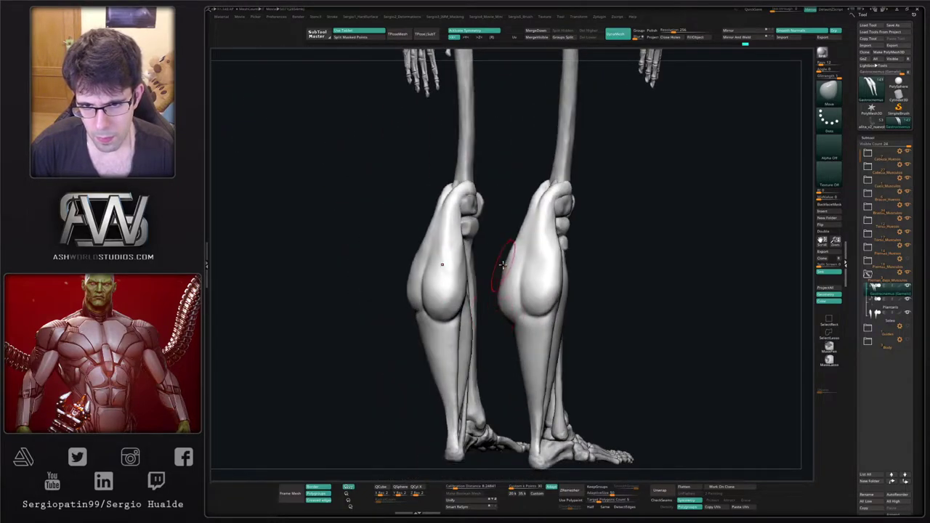
Flatten the lower end of the gastrocnemius belly with TrimDynamic.
mouse_move(507, 256)
right_down()
mouse_move(544, 293)
mouse_move(517, 317)
mouse_move(525, 304)
mouse_move(544, 303)
mouse_move(514, 320)
right_up()
key(ctrl)
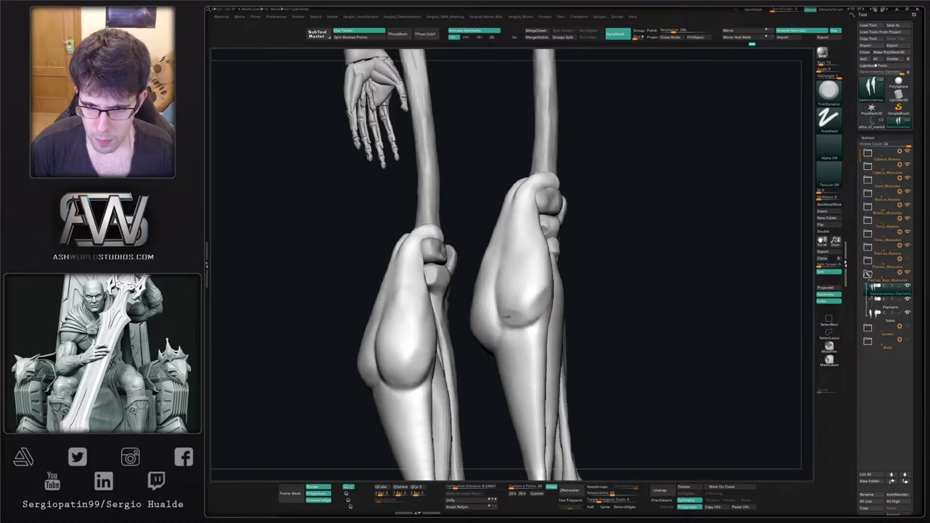
right_drag(552, 293, 513, 328)
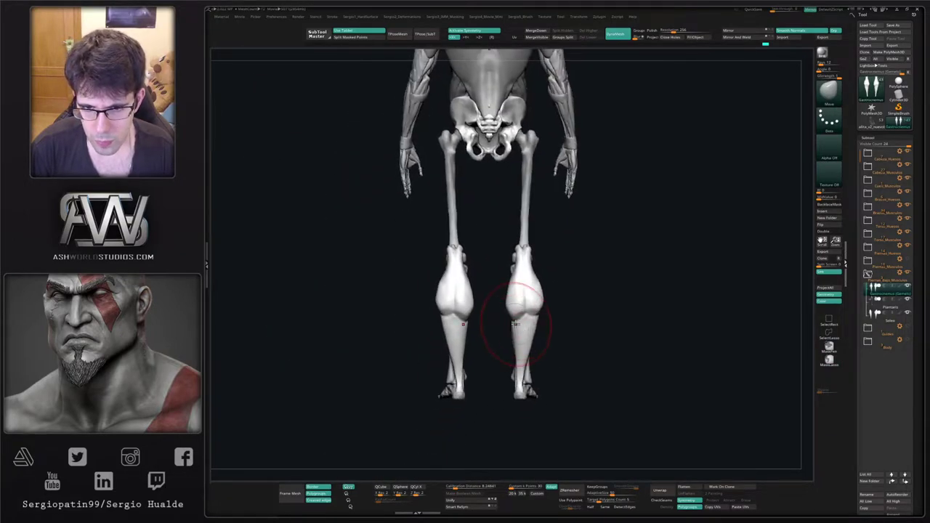
Pull the lower ends of the inner gastrocnemius heads downward and push in the tendon's rear profile with the Move brush.
drag(517, 316, 518, 332)
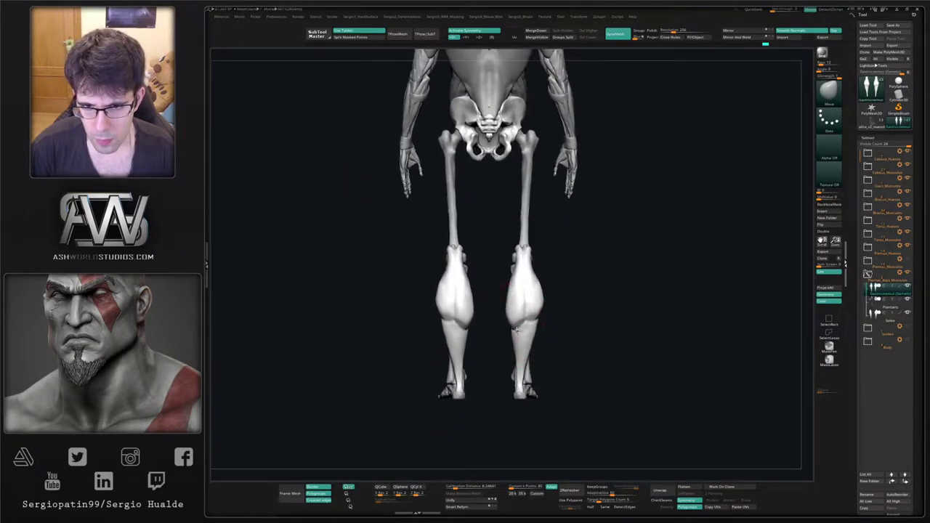
right_drag(541, 332, 521, 331)
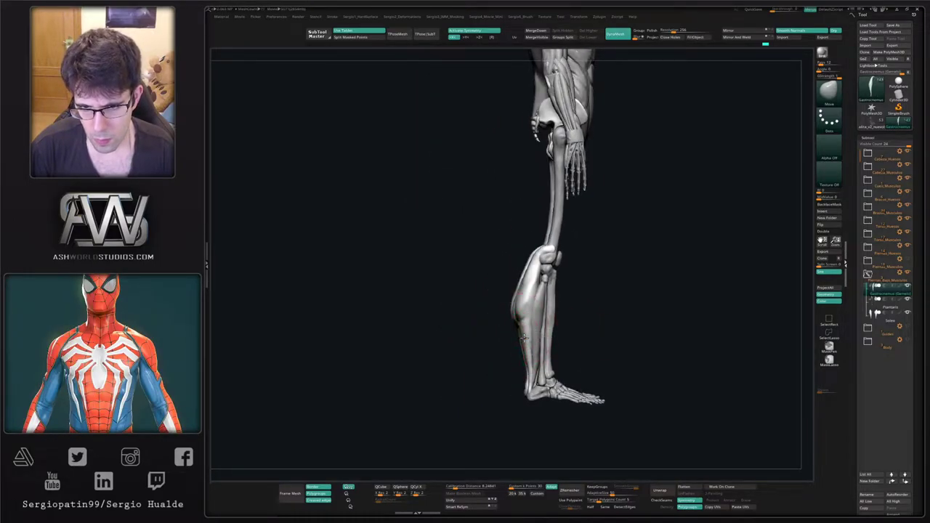
drag(526, 352, 532, 352)
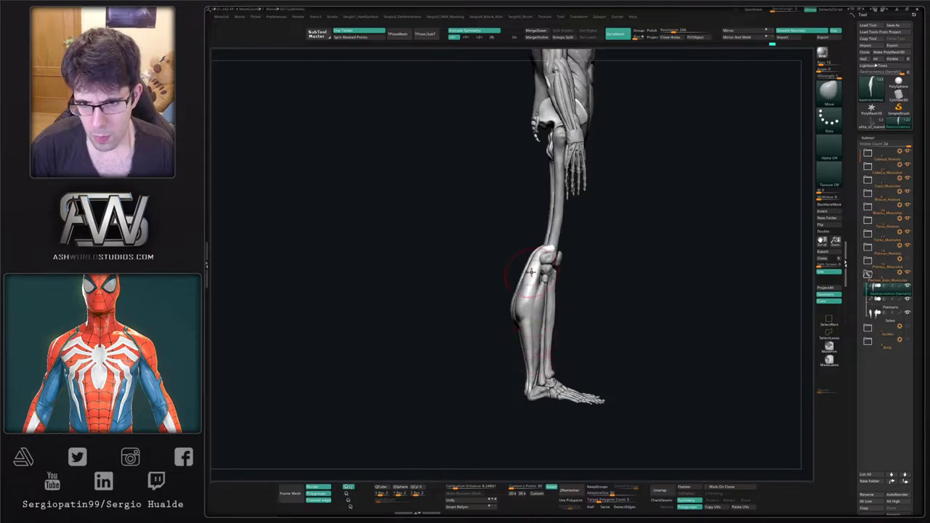
right_drag(532, 272, 507, 279)
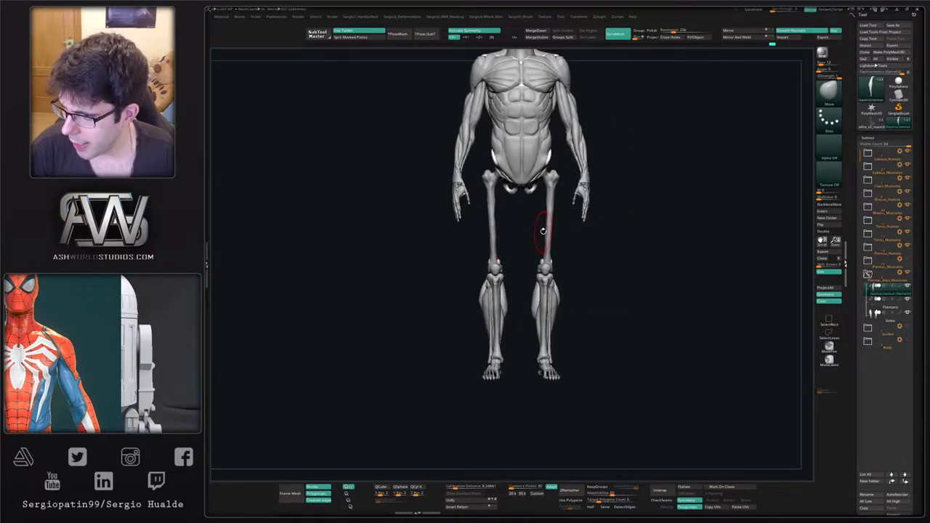
Select the Plantaris and examine it alone and in place between the gastrocnemius heads behind the knee.
alt+click(543, 231)
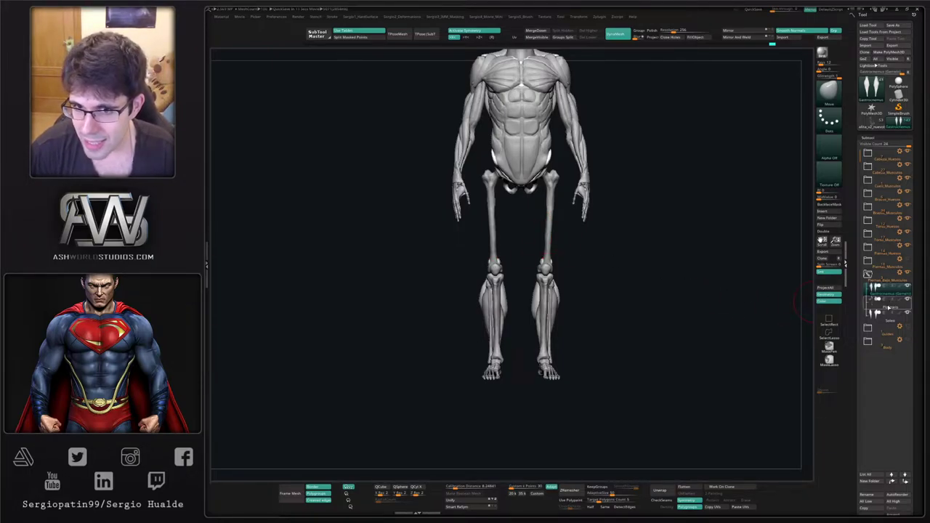
click(888, 308)
drag(505, 304, 544, 302)
key(alt+s)
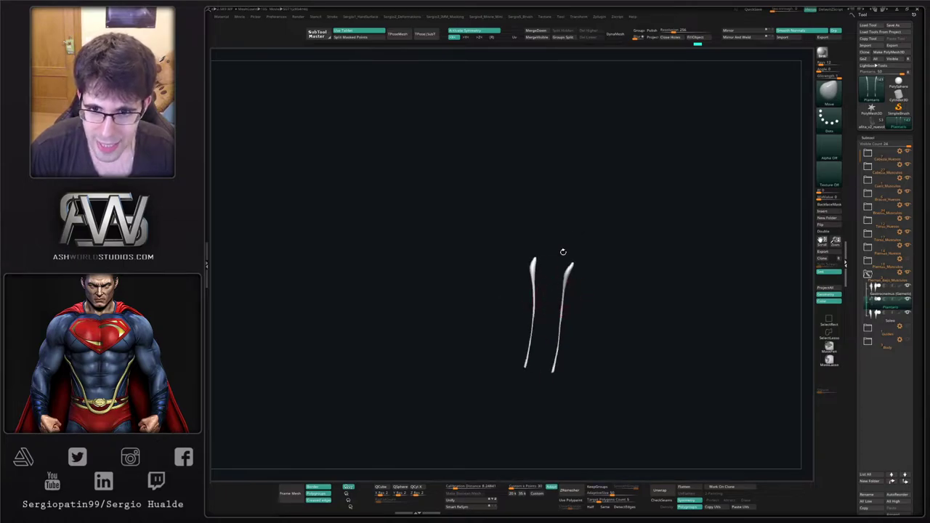
key(alt+s)
mouse_move(622, 295)
mouse_down()
mouse_move(613, 299)
mouse_move(646, 301)
mouse_move(633, 297)
mouse_up()
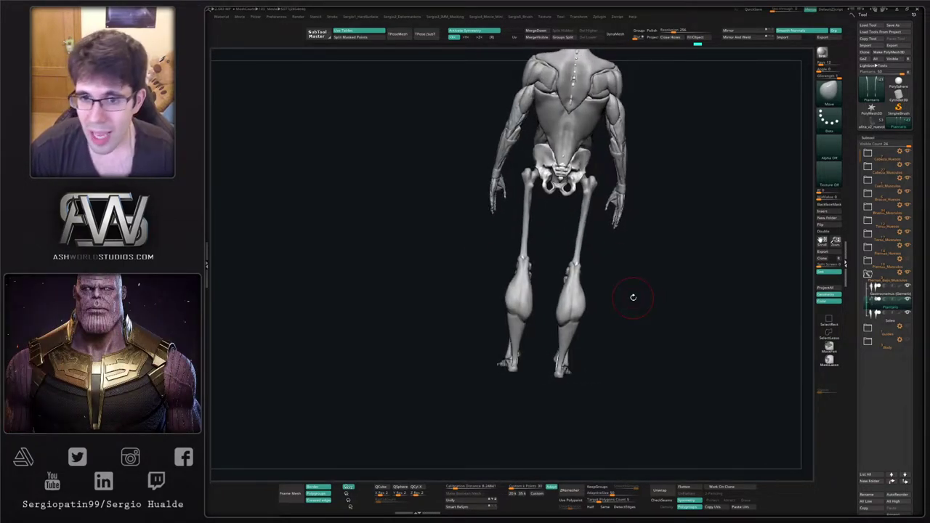
mouse_move(585, 242)
ctrl+right_down()
mouse_move(583, 298)
mouse_move(562, 296)
ctrl+right_up()
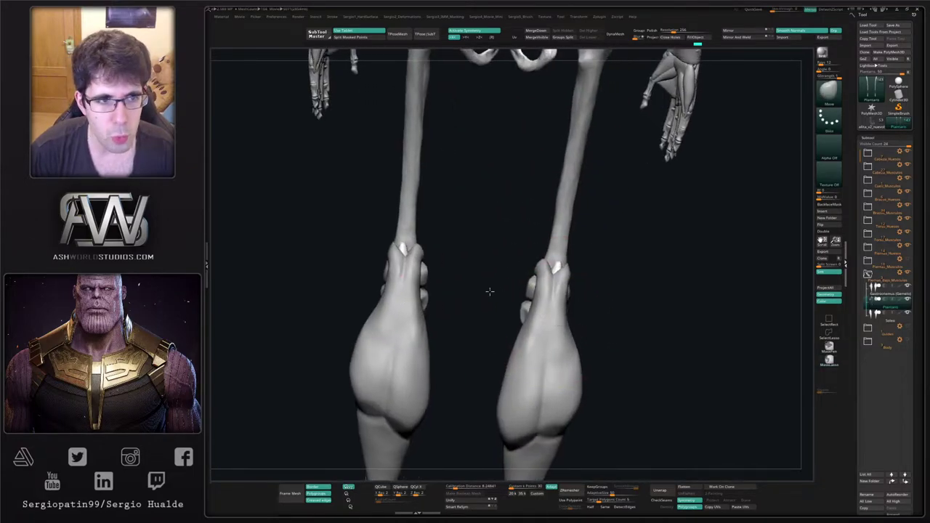
alt+right_drag(490, 292, 396, 286)
ctrl+right_drag(396, 286, 403, 294)
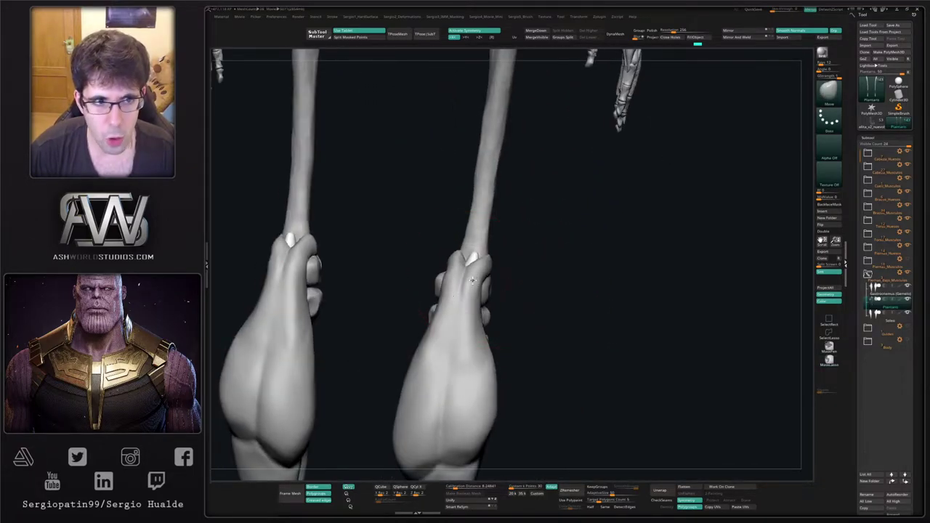
Select the gastrocnemius, mask all but the outer head's upper edge with a softened lasso mask, and pull that edge outward.
alt+click(474, 283)
right_drag(474, 284, 481, 286)
mouse_move(501, 259)
ctrl+mouse_down()
mouse_move(486, 259)
mouse_move(470, 307)
mouse_move(518, 356)
ctrl+mouse_up()
ctrl+click(511, 317)
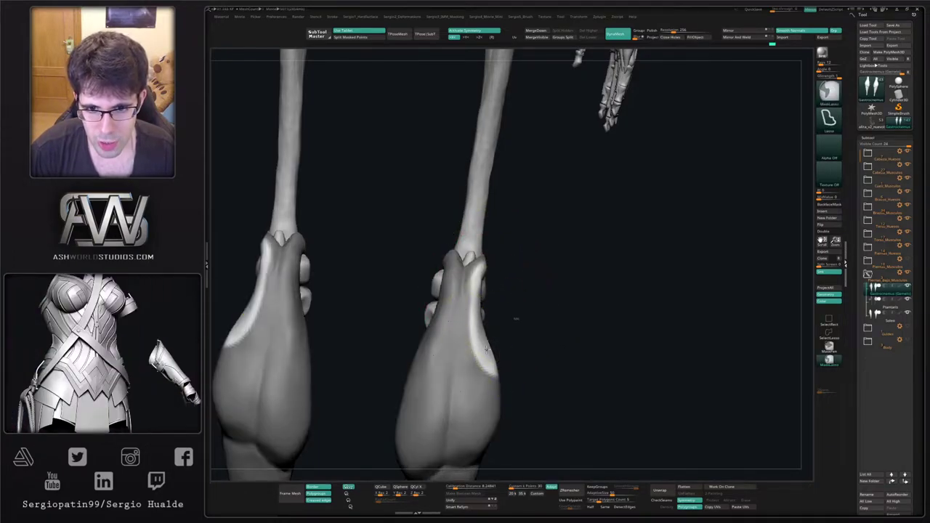
ctrl+click(482, 298)
key(s)
mouse_move(480, 291)
mouse_down()
mouse_move(490, 286)
mouse_move(492, 309)
mouse_up()
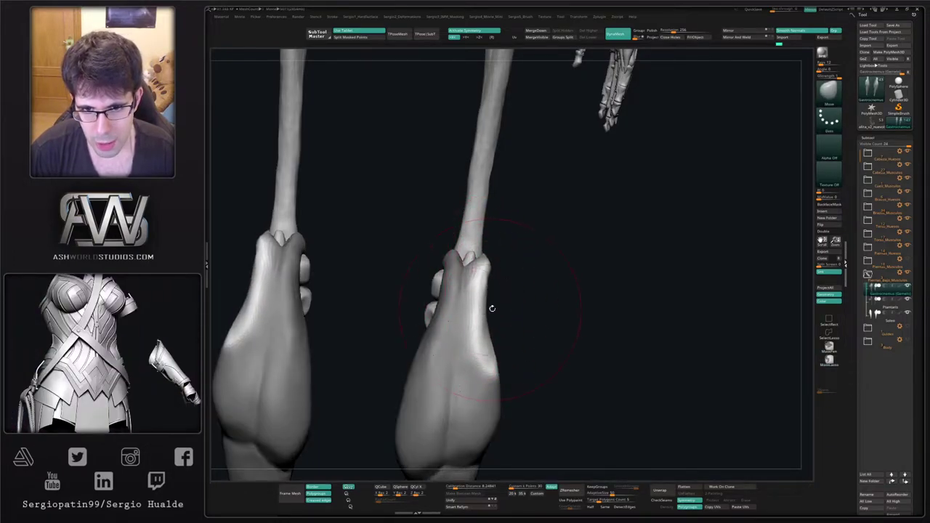
mouse_move(508, 303)
right_down()
mouse_move(501, 298)
mouse_move(516, 303)
mouse_move(525, 273)
right_up()
ctrl+drag(524, 274, 521, 299)
Isolate the inner head's upper edge with a softened lasso mask, reshape it with the Move brush and clear the mask.
mouse_move(381, 317)
ctrl+mouse_down()
mouse_move(412, 386)
mouse_move(450, 265)
mouse_move(429, 249)
ctrl+mouse_up()
ctrl+click(416, 239)
ctrl+click(448, 296)
mouse_move(442, 295)
mouse_down()
mouse_move(434, 292)
mouse_move(411, 341)
mouse_up()
ctrl+drag(399, 303, 401, 337)
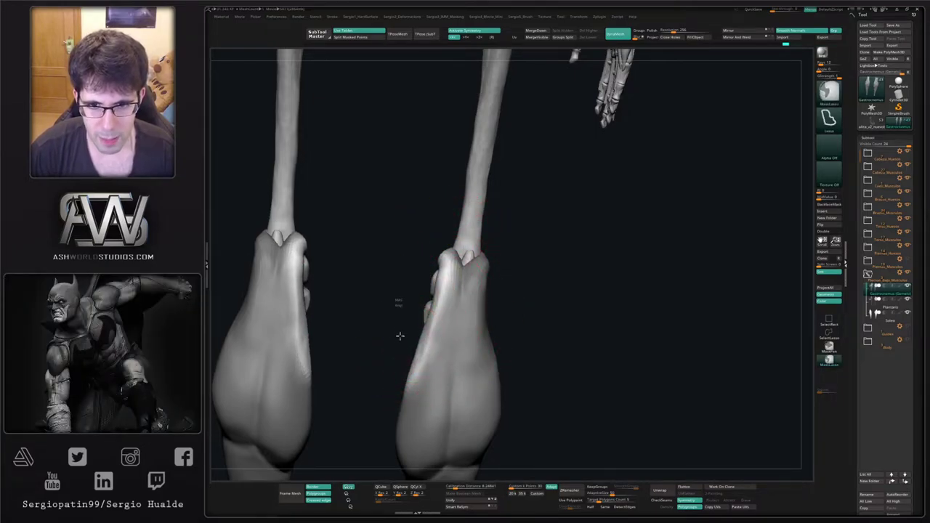
Smooth the back of the gastrocnemius and carve the central groove between its two heads with the DamStandard brush.
ctrl+right_drag(402, 336, 436, 300)
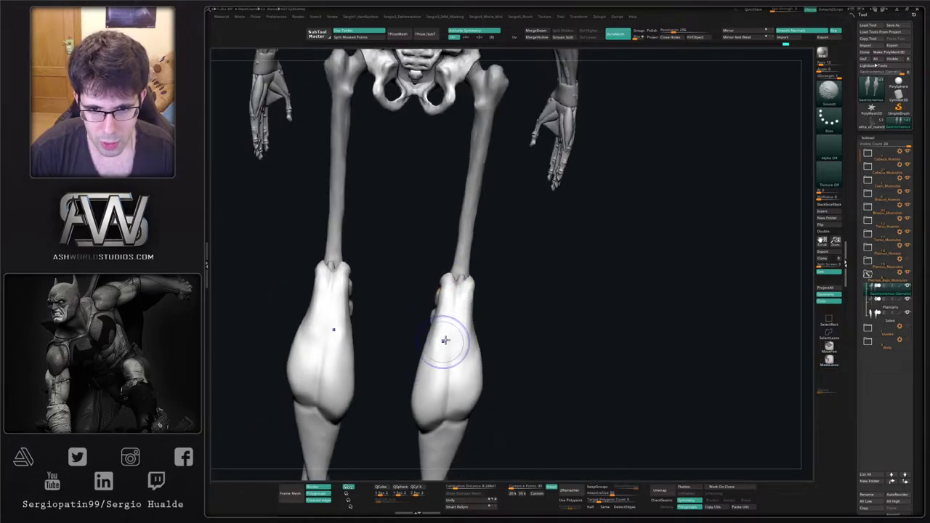
mouse_move(486, 331)
right_down()
mouse_move(467, 327)
mouse_move(488, 353)
mouse_move(449, 332)
right_up()
key(s)
drag(451, 300, 459, 396)
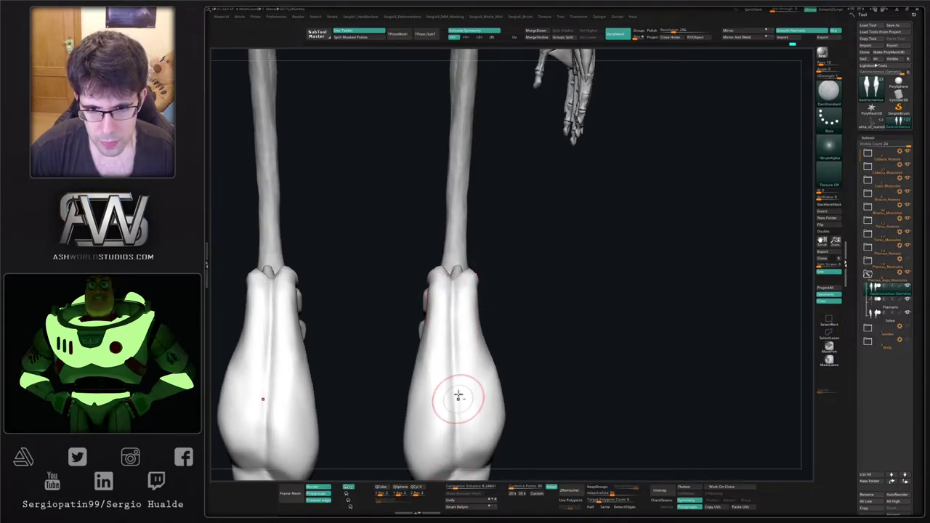
mouse_move(459, 396)
alt+right_down()
mouse_move(447, 301)
mouse_move(442, 354)
alt+right_up()
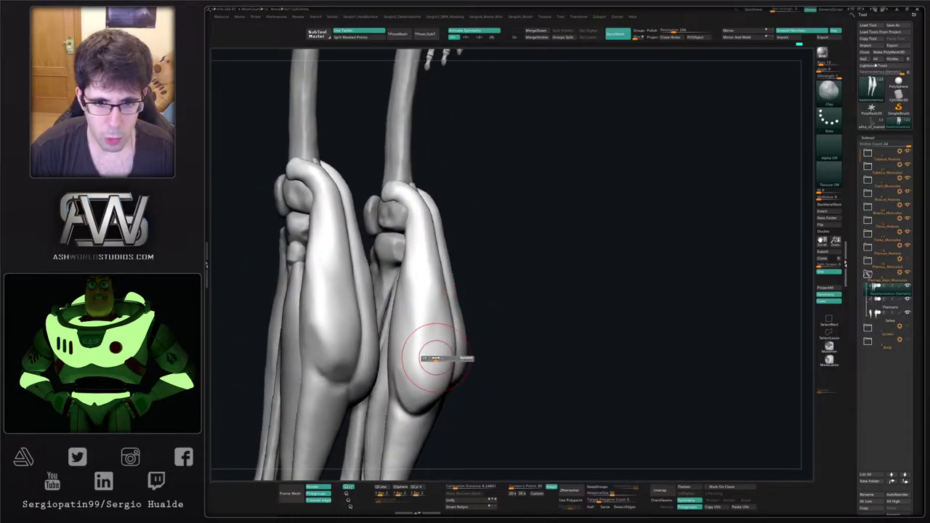
mouse_move(428, 266)
right_down()
mouse_move(432, 328)
mouse_move(447, 302)
mouse_move(487, 325)
right_up()
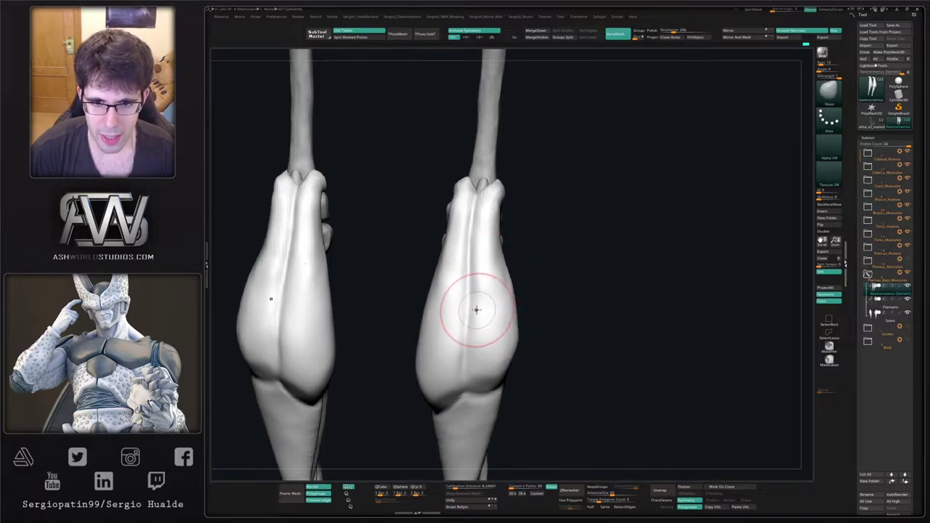
Reshape the bulge of the gastrocnemius's outer head from oblique side angles with the Move brush.
right_drag(461, 307, 482, 308)
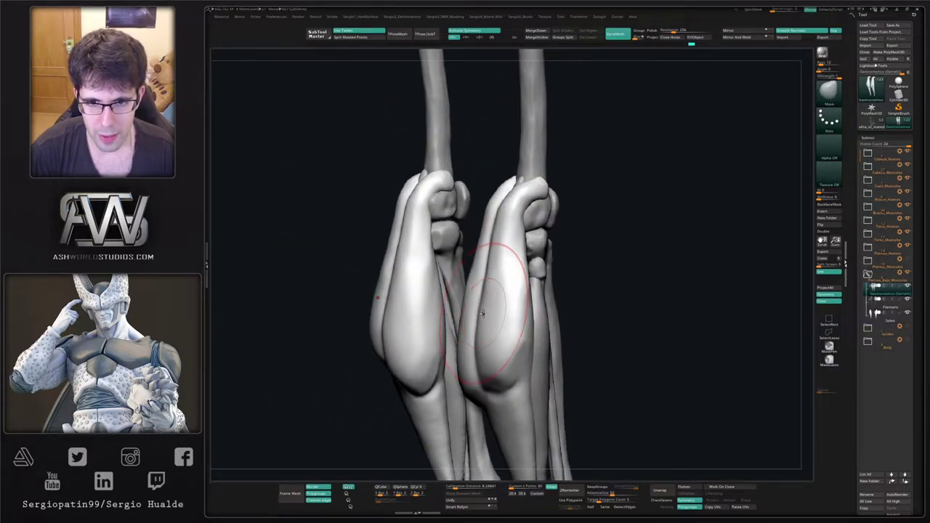
right_drag(492, 269, 480, 311)
drag(482, 308, 499, 317)
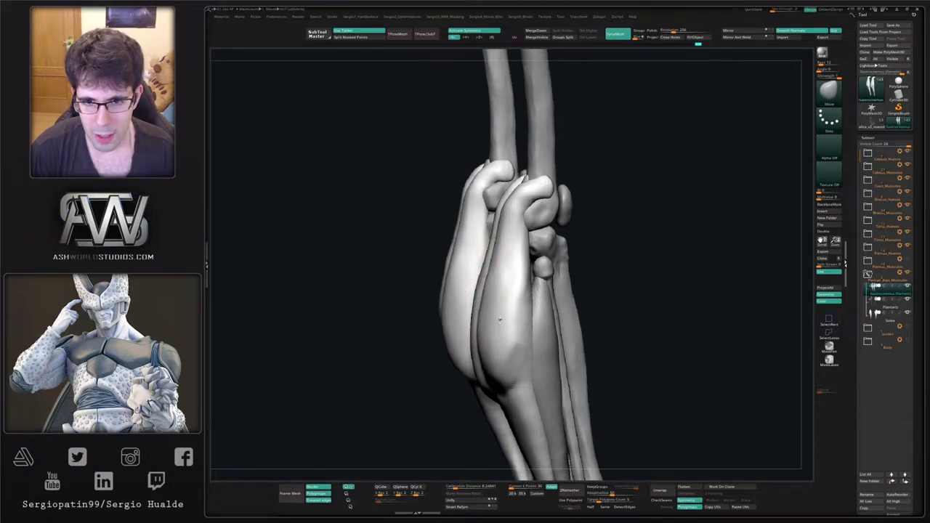
right_drag(498, 317, 469, 322)
drag(468, 322, 471, 322)
mouse_move(471, 322)
ctrl+right_down()
mouse_move(452, 300)
mouse_move(494, 318)
mouse_move(468, 322)
ctrl+right_up()
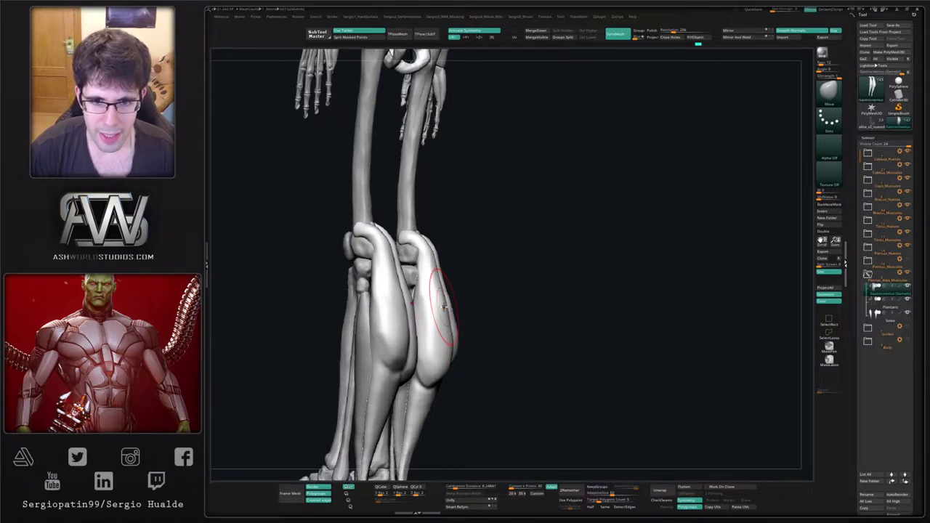
Adjust the outer and inner contours of the calf's upper half from behind with the Move brush.
right_drag(439, 304, 513, 295)
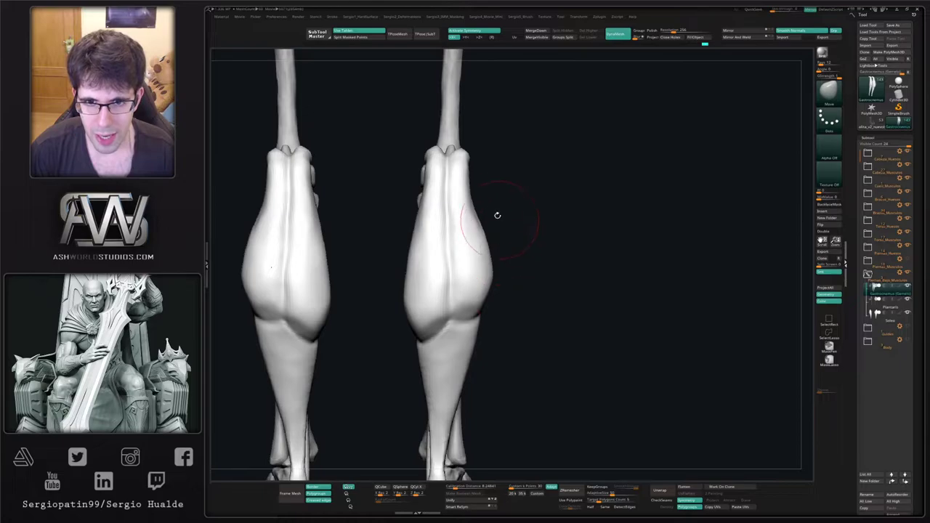
drag(473, 210, 479, 205)
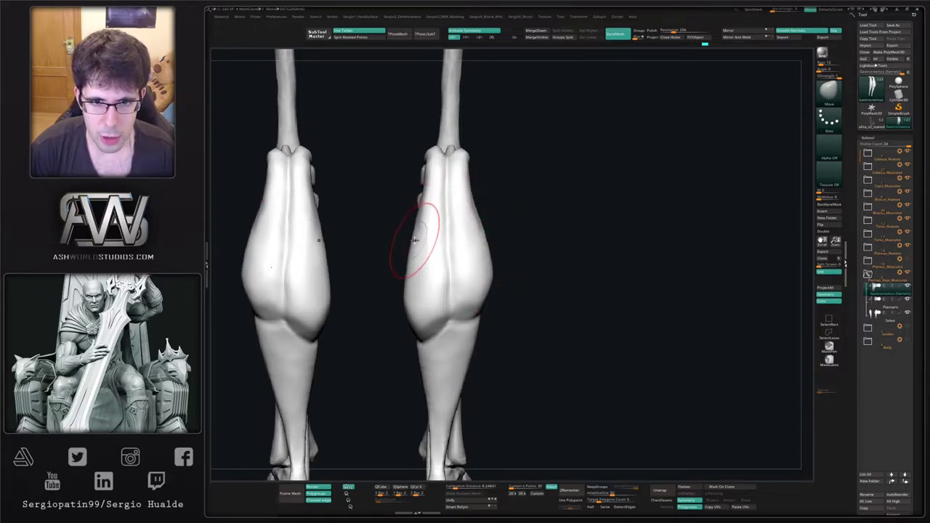
drag(412, 251, 408, 246)
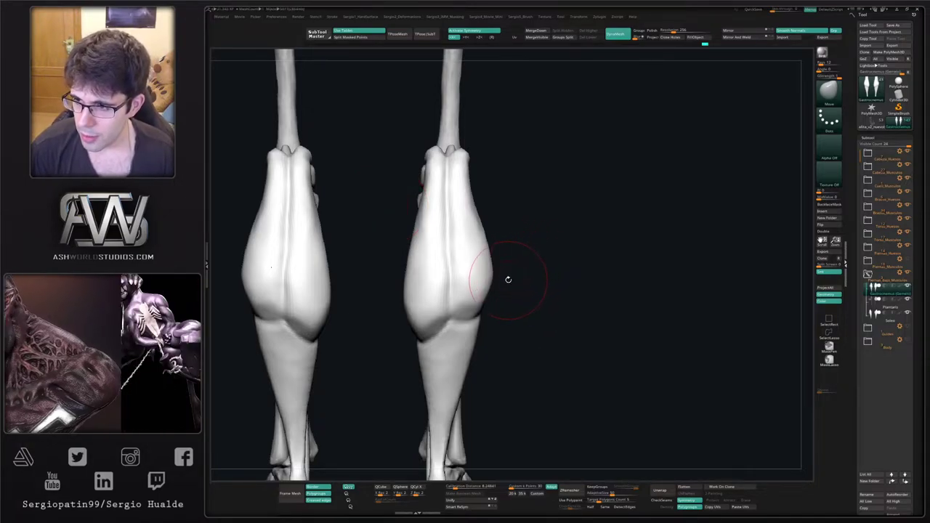
Check the calf profile from behind and from the side, and smooth the upper gastrocnemius heads below the knee.
right_drag(544, 290, 519, 301)
ctrl+right_drag(505, 339, 509, 287)
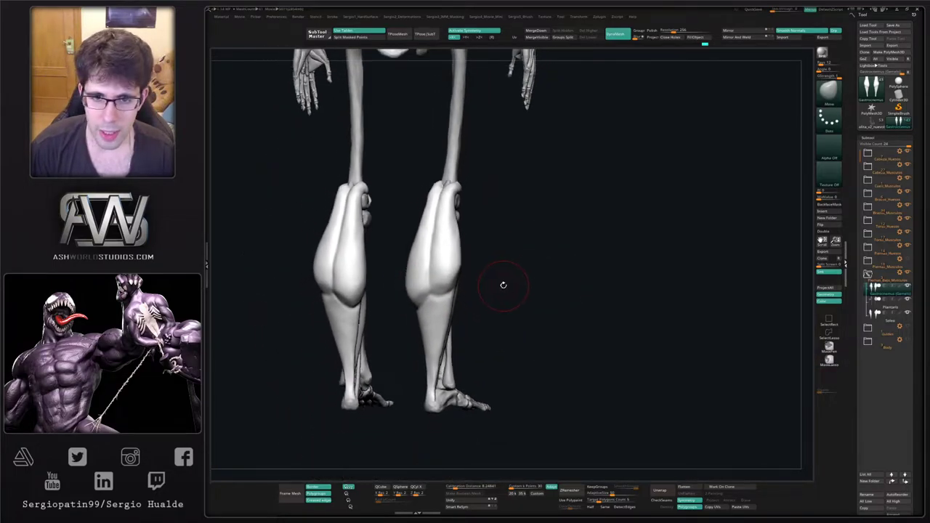
mouse_move(466, 265)
alt+right_down()
mouse_move(484, 297)
mouse_move(471, 254)
alt+right_up()
mouse_move(455, 298)
right_down()
mouse_move(473, 287)
mouse_move(471, 302)
right_up()
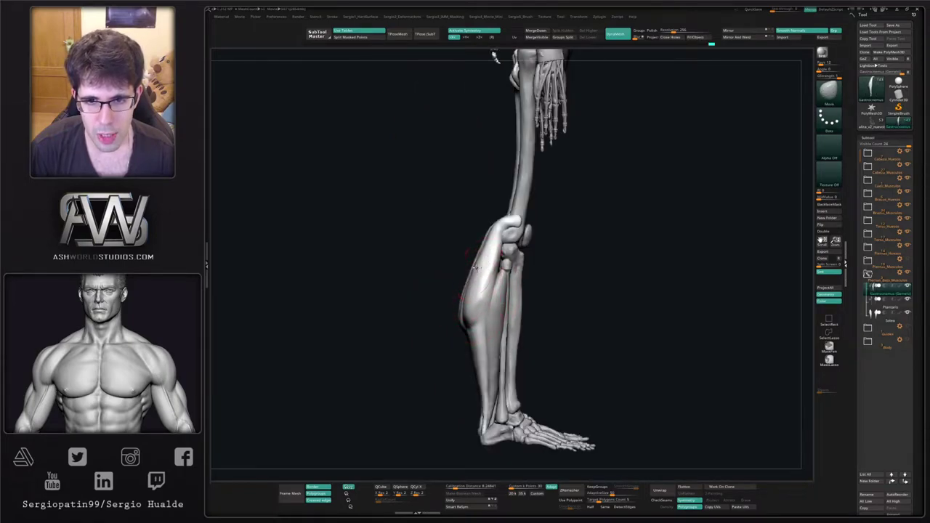
key(s)
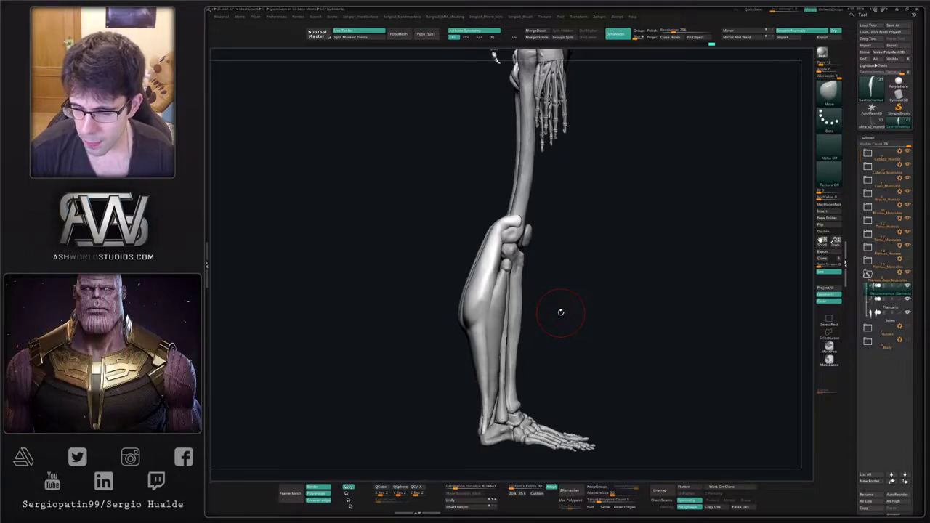
drag(598, 280, 584, 272)
drag(599, 229, 595, 249)
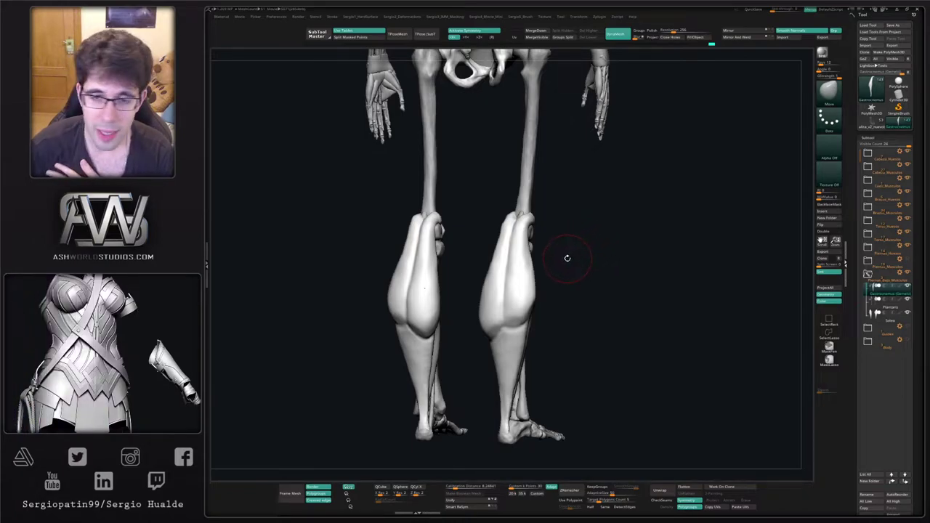
mouse_move(413, 218)
ctrl+right_down()
mouse_move(413, 308)
mouse_move(567, 266)
mouse_move(580, 279)
mouse_move(573, 274)
ctrl+right_up()
key(s)
shift+drag(559, 247, 561, 228)
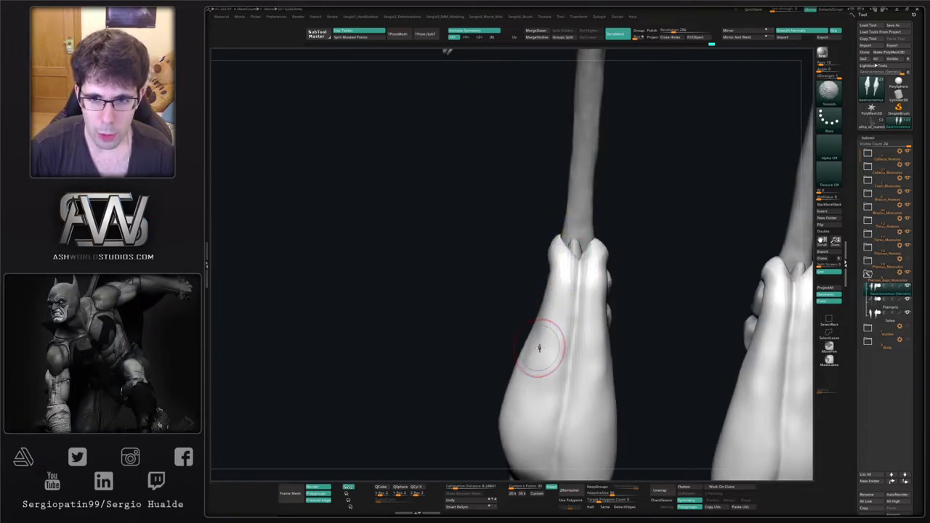
ctrl+right_drag(542, 345, 551, 293)
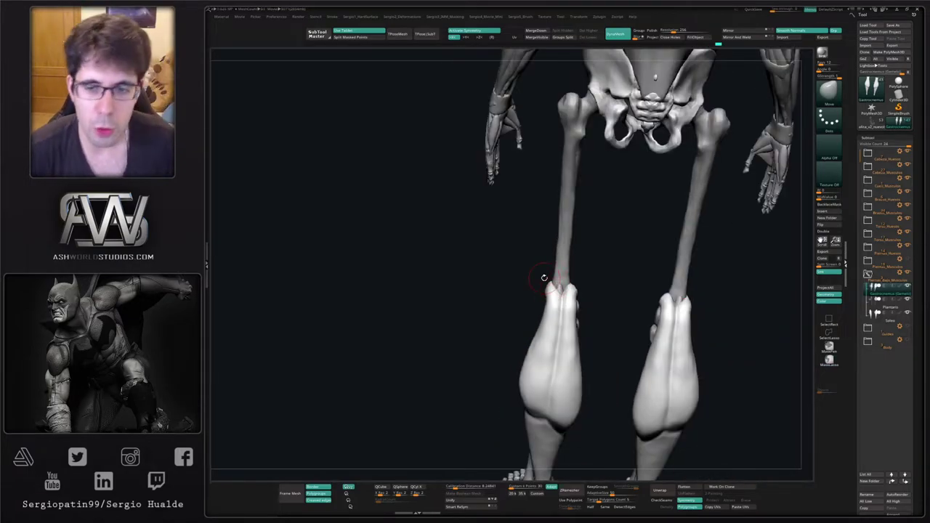
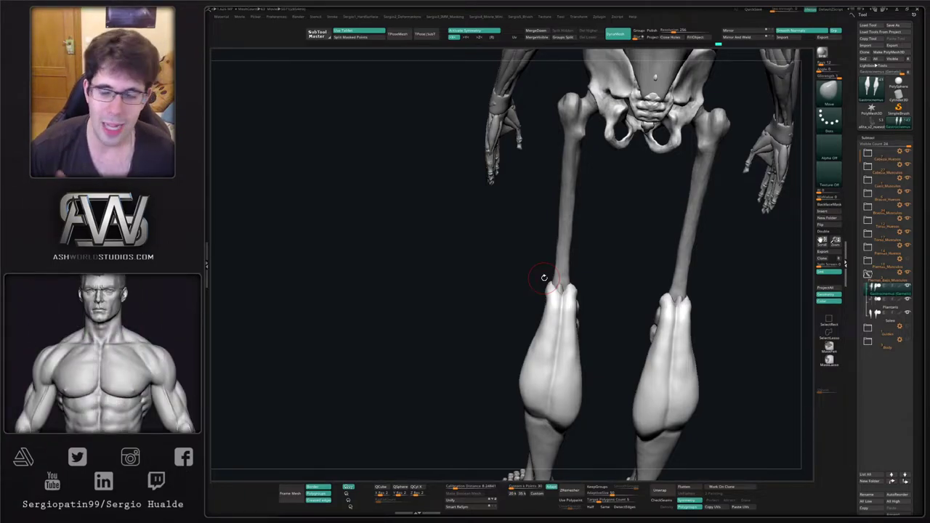
Refine the upper end and inner contour of the gastrocnemius's inner head with the Move brush.
mouse_move(575, 300)
mouse_down()
mouse_move(604, 284)
mouse_move(561, 312)
mouse_move(550, 307)
mouse_move(596, 354)
mouse_move(562, 328)
mouse_move(572, 317)
mouse_up()
click(573, 331)
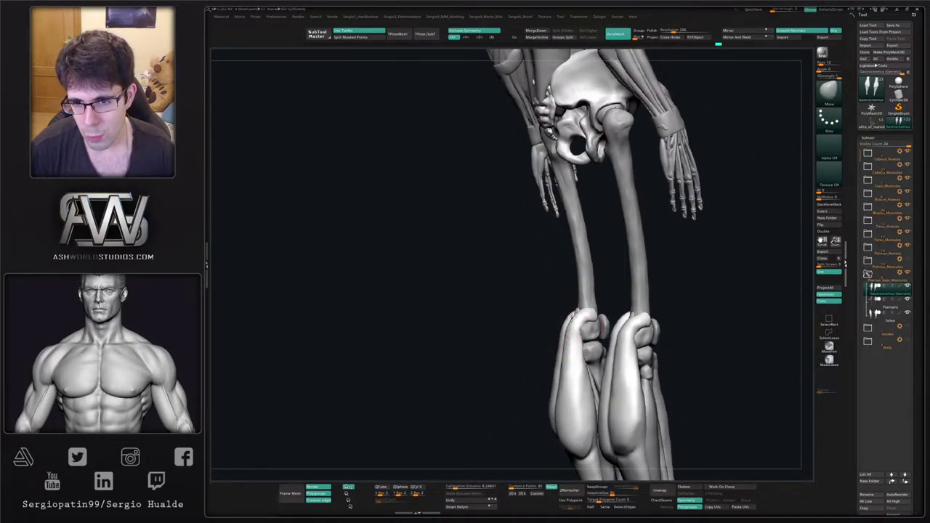
right_drag(572, 320, 603, 322)
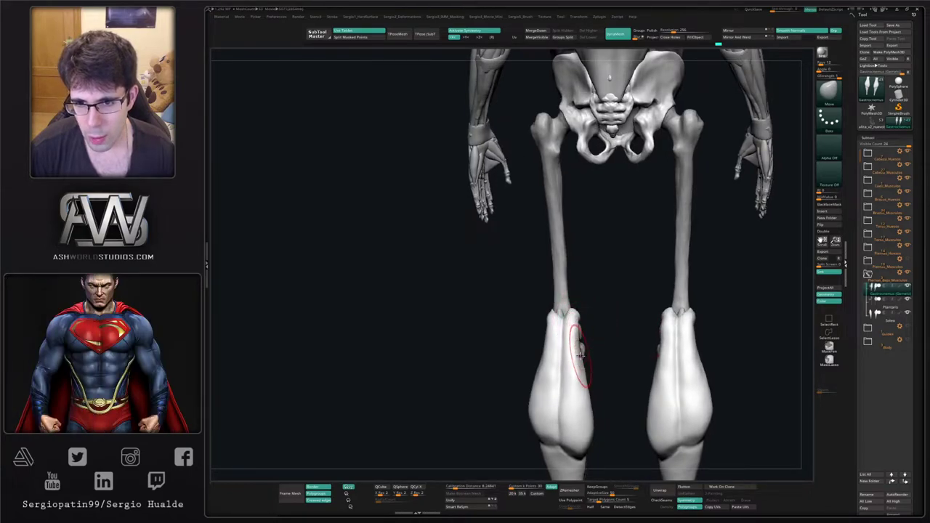
alt+right_drag(584, 394, 561, 344)
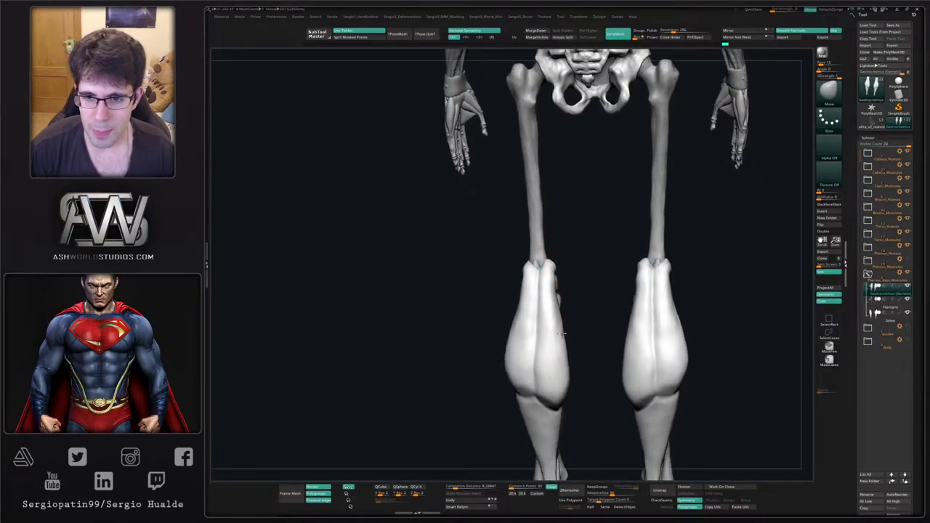
drag(567, 342, 566, 348)
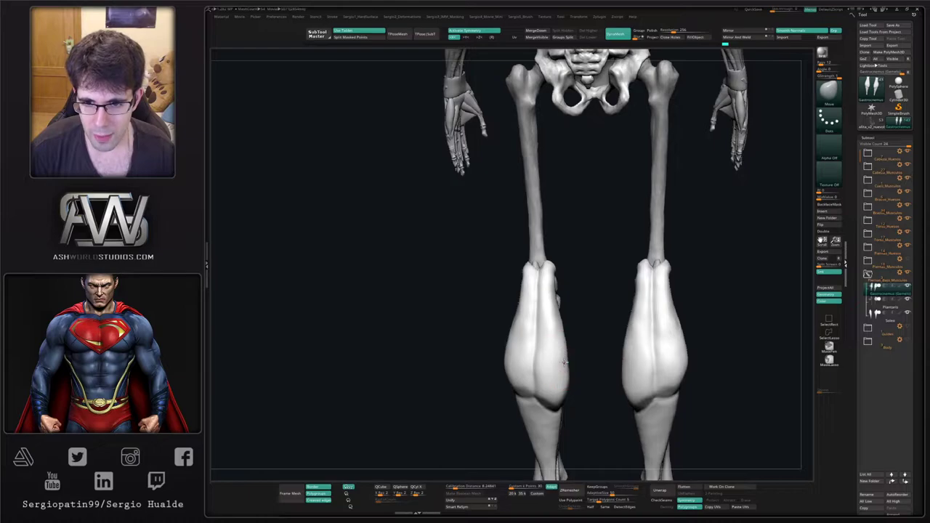
right_drag(564, 347, 568, 331)
Flatten the upper part of the gastrocnemius's inner head with the TrimDynamic brush, undoing the first stroke and redoing it.
key(ctrl+shift)
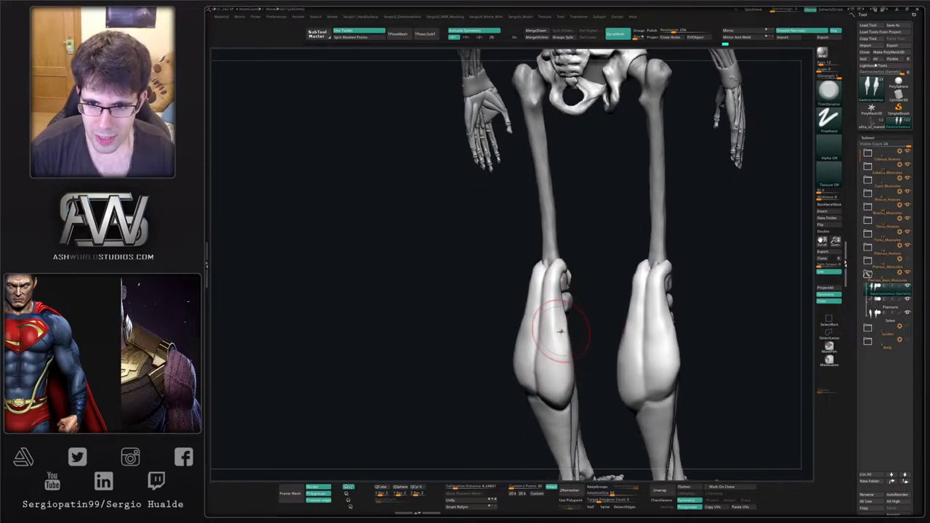
mouse_move(565, 328)
right_down()
mouse_move(538, 331)
mouse_move(542, 318)
mouse_move(511, 304)
right_up()
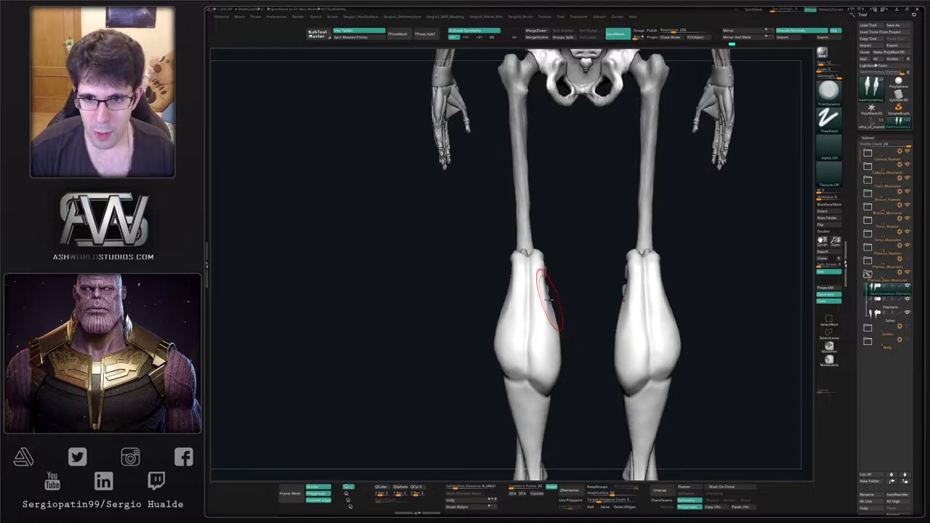
right_drag(538, 293, 536, 289)
drag(548, 274, 546, 264)
key(ctrl+z)
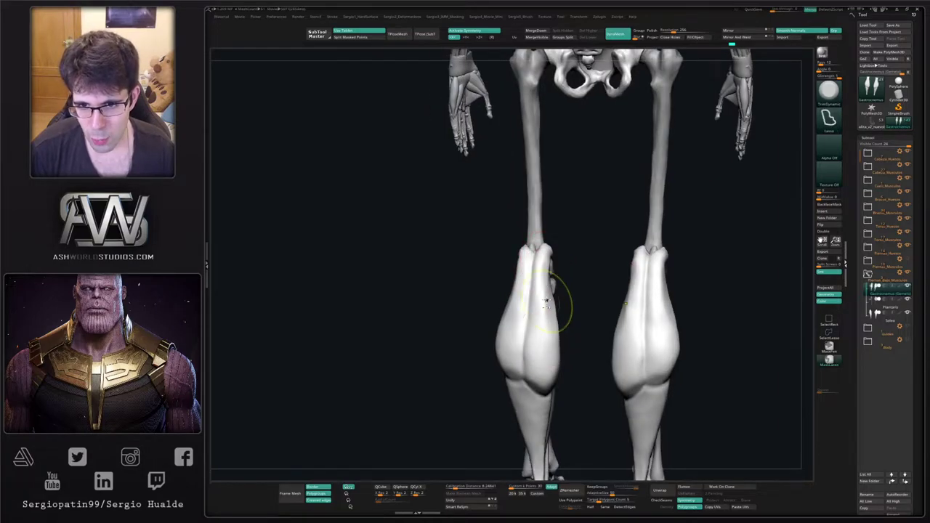
right_drag(560, 293, 549, 288)
drag(548, 273, 543, 313)
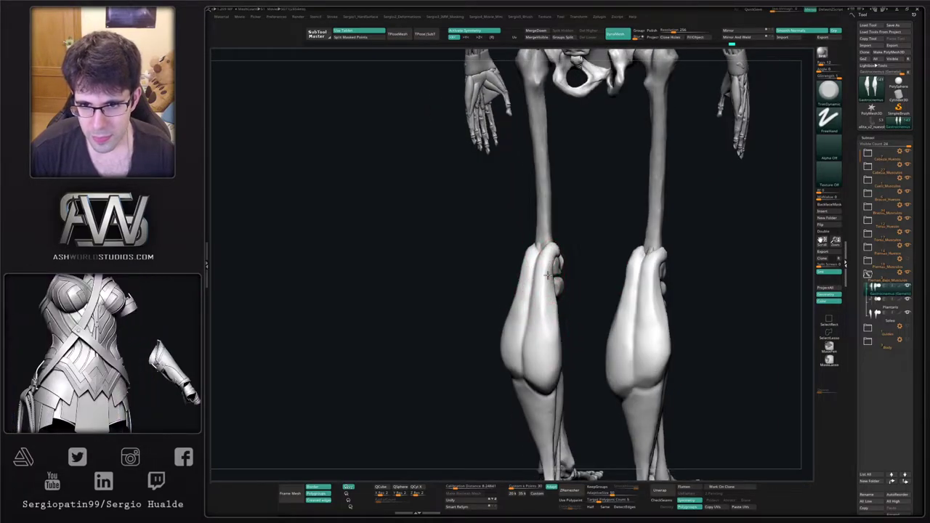
mouse_move(545, 317)
right_down()
mouse_move(584, 335)
mouse_move(631, 330)
right_up()
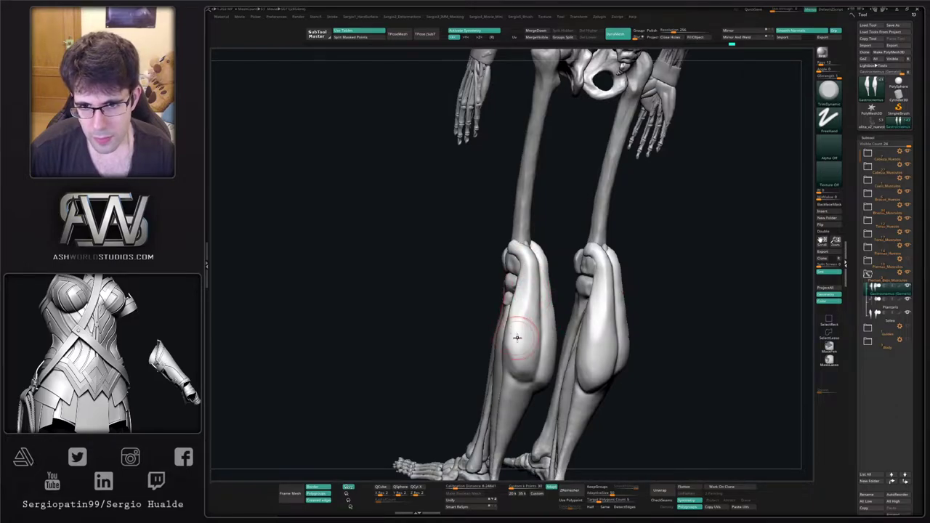
mouse_move(516, 337)
right_down()
mouse_move(531, 332)
mouse_move(542, 305)
mouse_move(536, 268)
right_up()
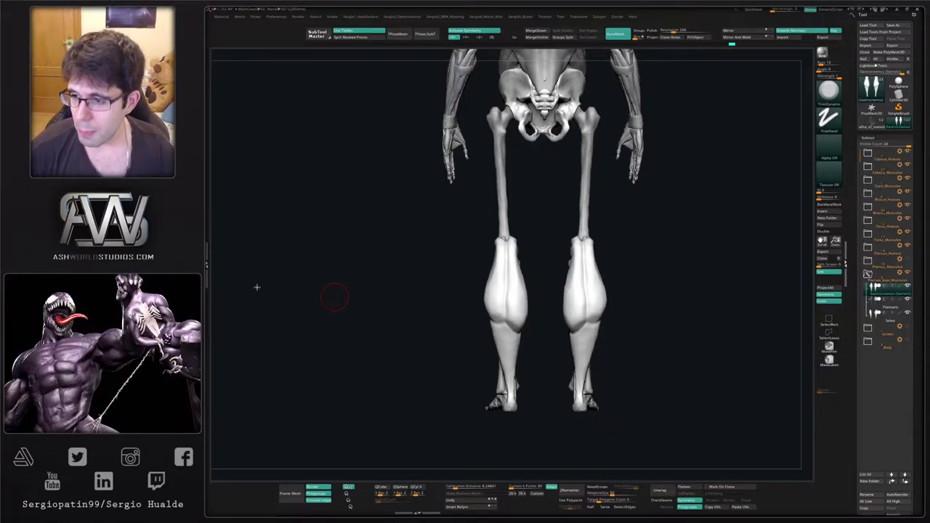
Switch to the Move brush and reshape the lower edge of the gastrocnemius's outer head where it meets the soleus.
drag(644, 332, 607, 326)
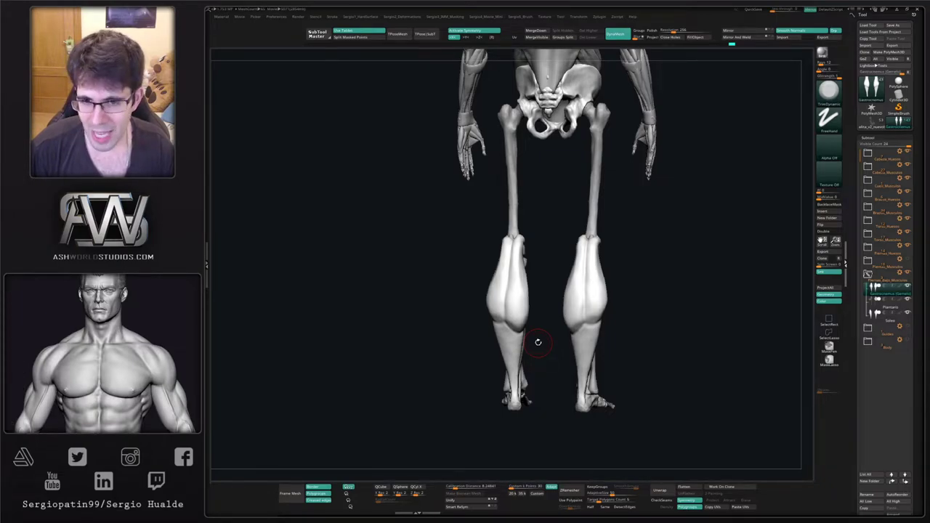
drag(650, 313, 594, 293)
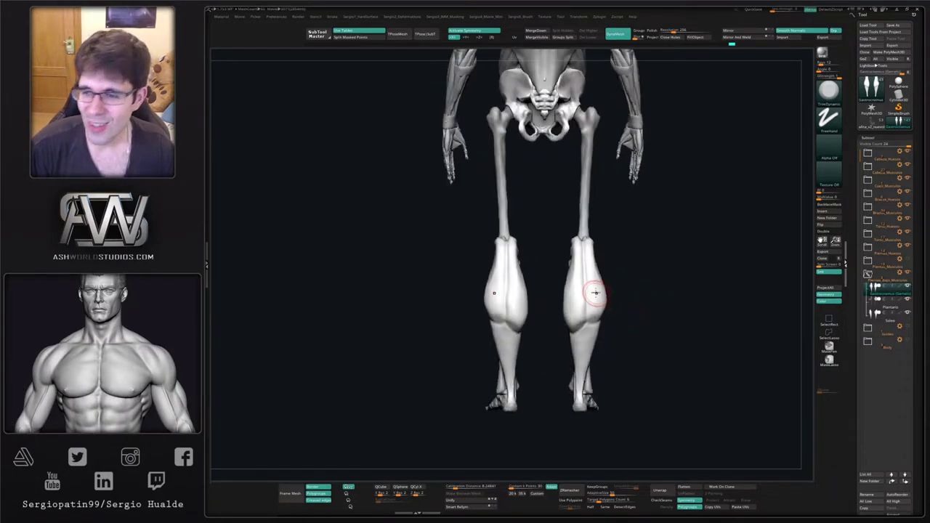
mouse_move(592, 305)
ctrl+right_down()
mouse_move(561, 297)
mouse_move(563, 307)
mouse_move(590, 316)
ctrl+right_up()
key(b)
key(m)
key(v)
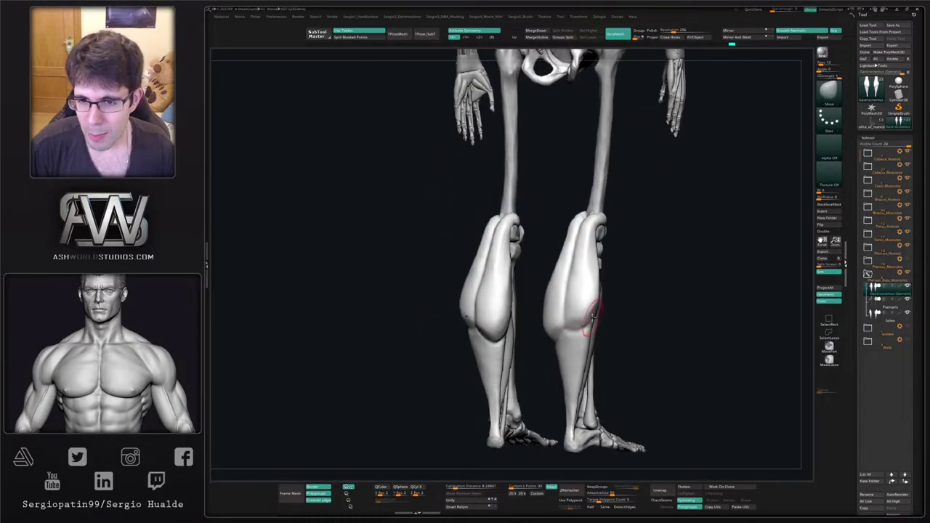
drag(592, 316, 592, 316)
right_drag(574, 313, 595, 332)
drag(573, 331, 574, 335)
mouse_move(574, 331)
right_down()
mouse_move(595, 328)
mouse_move(574, 313)
right_up()
right_drag(574, 313, 556, 337)
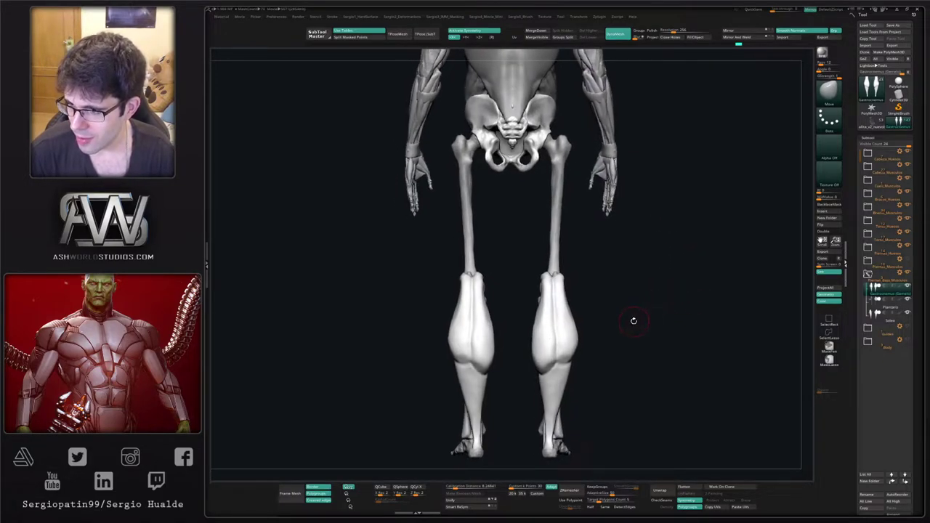
Nudge the outer head's lower border in the back view and smooth that head's surface.
mouse_move(623, 328)
alt+mouse_down()
mouse_move(627, 282)
mouse_move(630, 311)
alt+mouse_up()
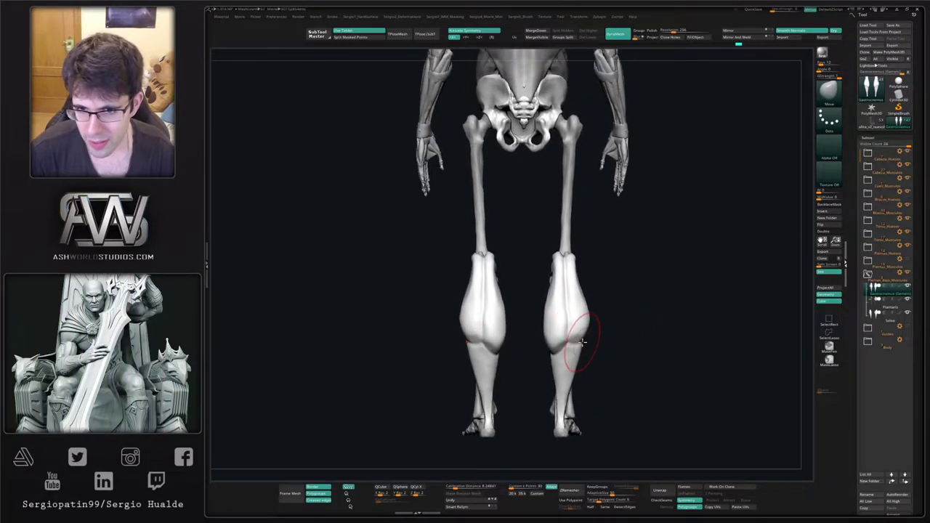
drag(583, 339, 582, 343)
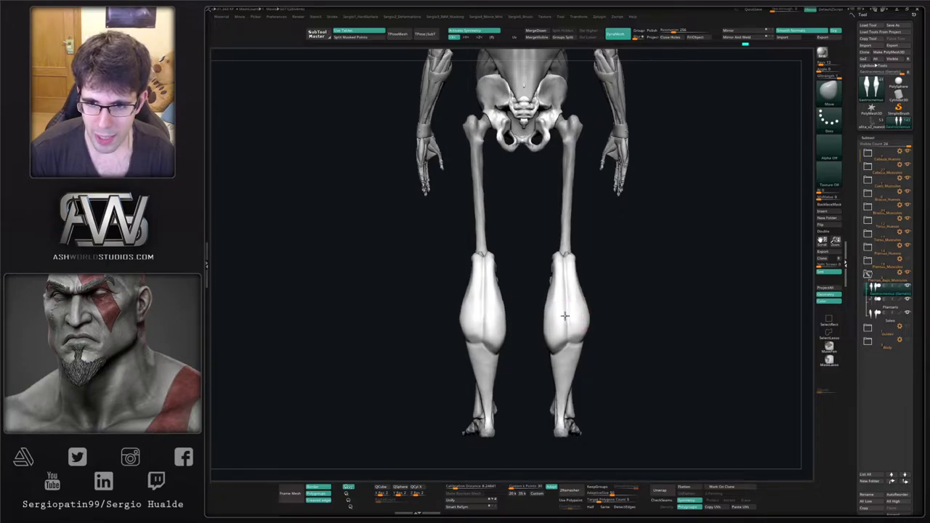
right_drag(564, 308, 574, 343)
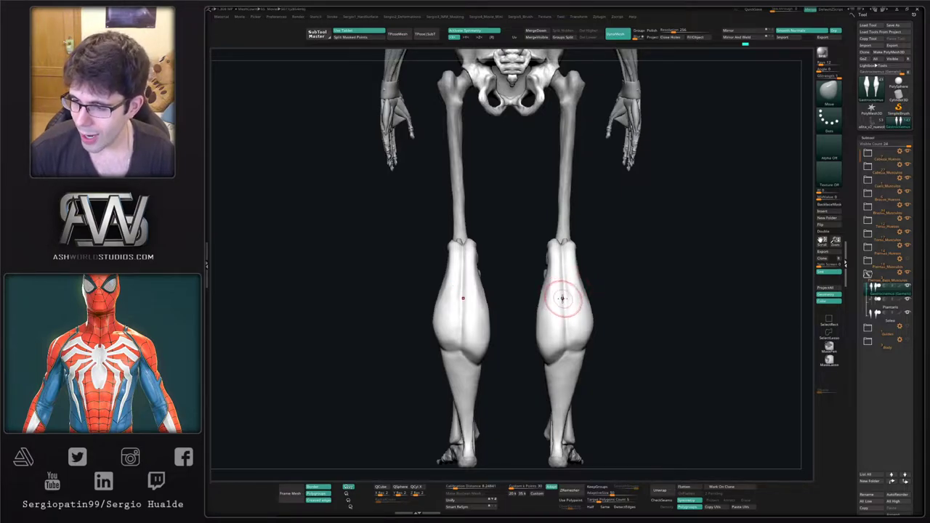
ctrl+right_drag(549, 293, 544, 332)
ctrl+right_drag(559, 298, 580, 325)
shift+drag(576, 304, 586, 343)
right_drag(591, 334, 601, 325)
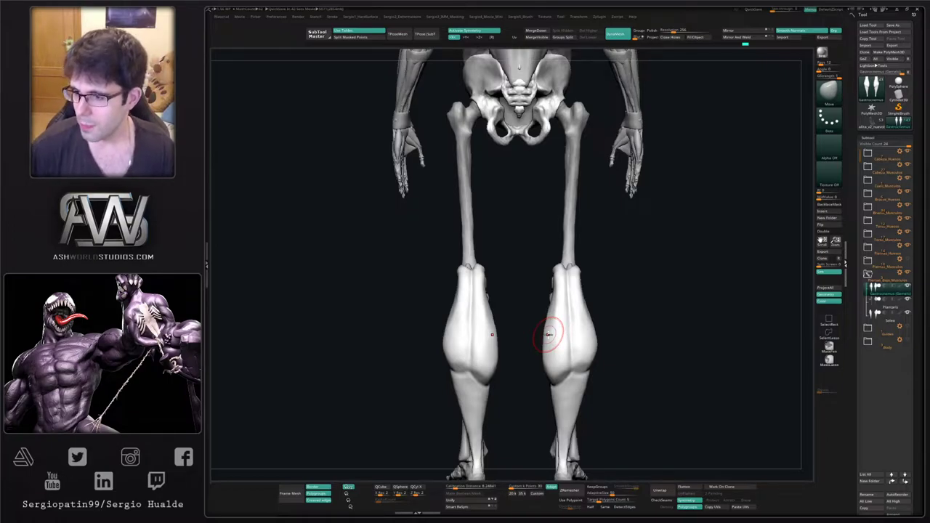
Reshape the side contour of the gastrocnemius's inner head from oblique rear angles with the Move brush.
drag(637, 264, 647, 233)
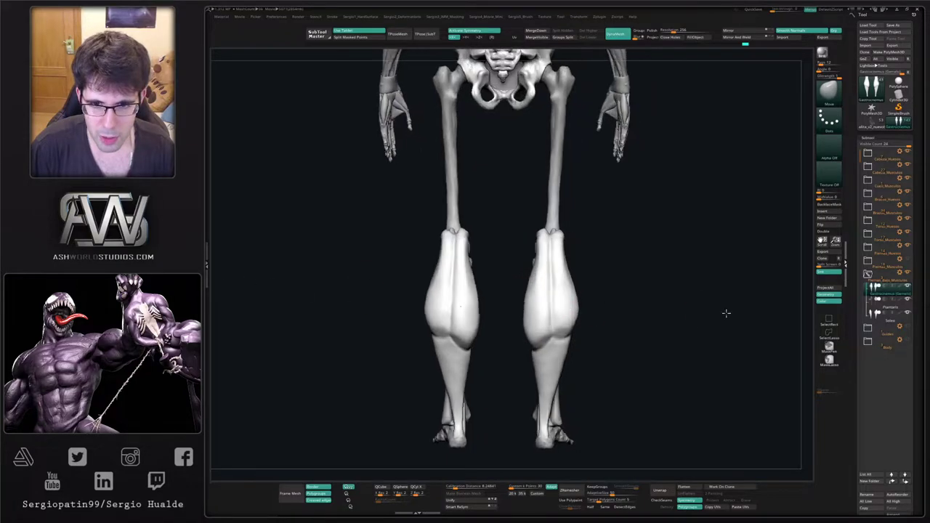
drag(724, 313, 581, 331)
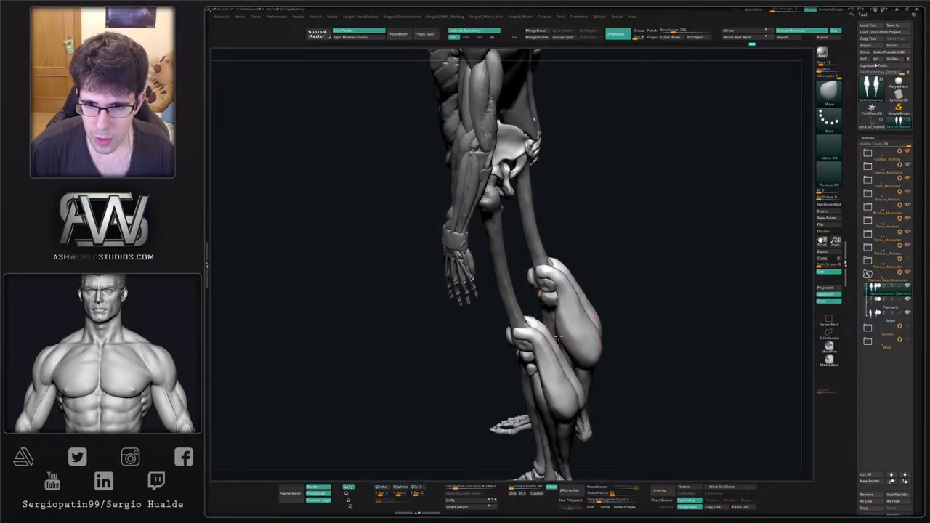
click(583, 320)
right_drag(582, 328, 658, 336)
drag(565, 353, 552, 314)
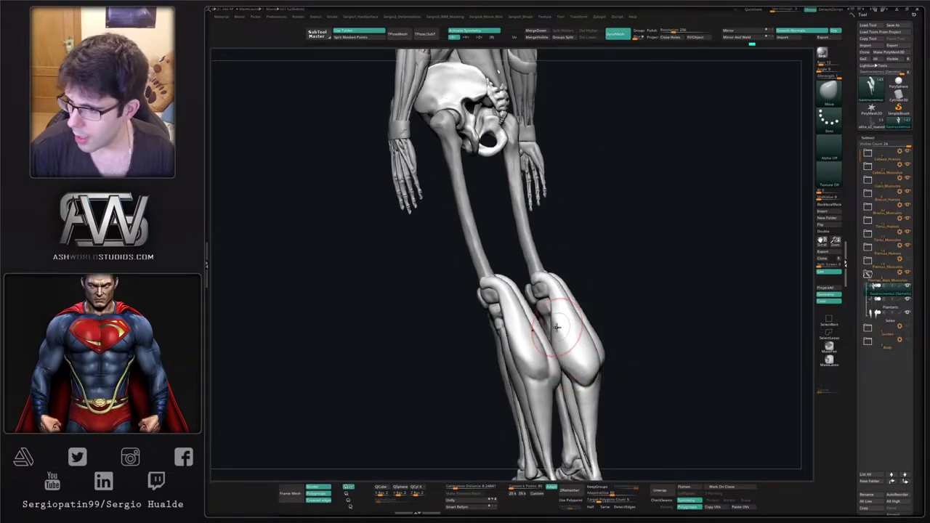
drag(570, 306, 564, 322)
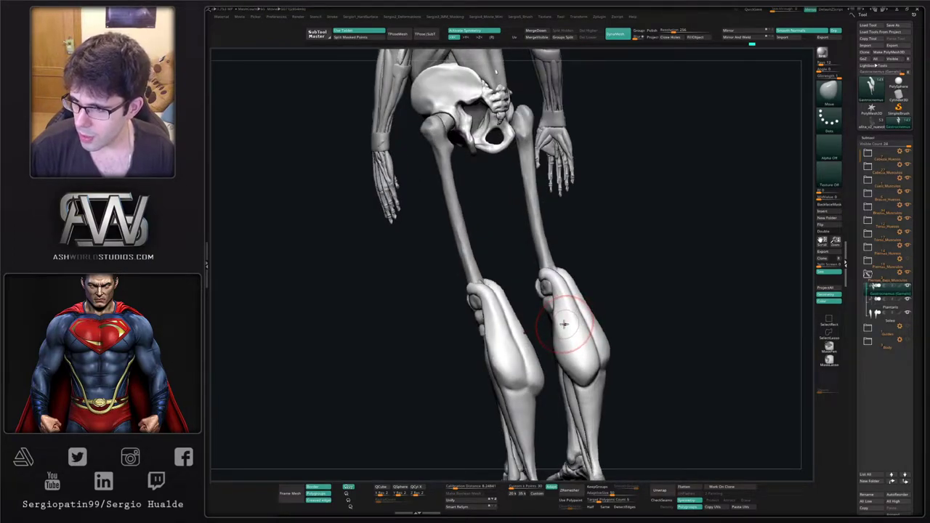
Reshape the front edge of the gastrocnemius's upper part below the knee with the Move brush from oblique side angles.
drag(566, 322, 563, 312)
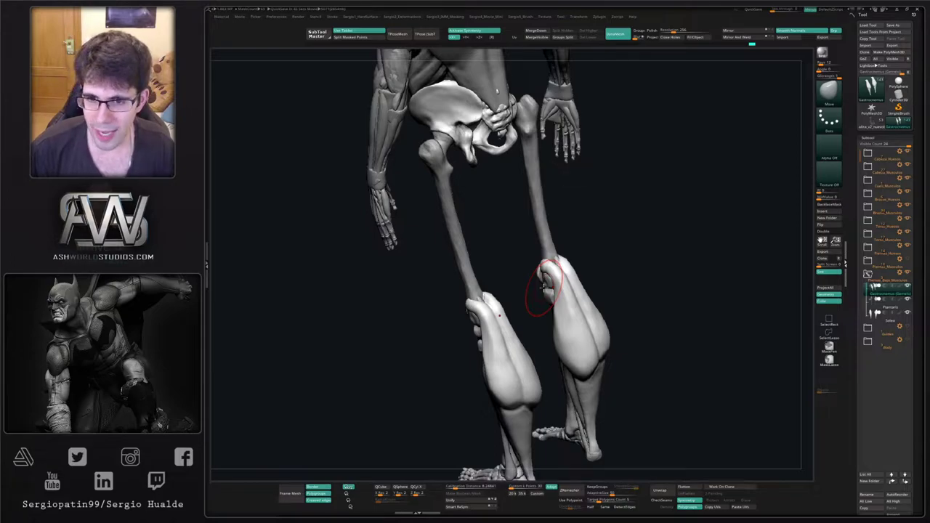
drag(634, 308, 666, 320)
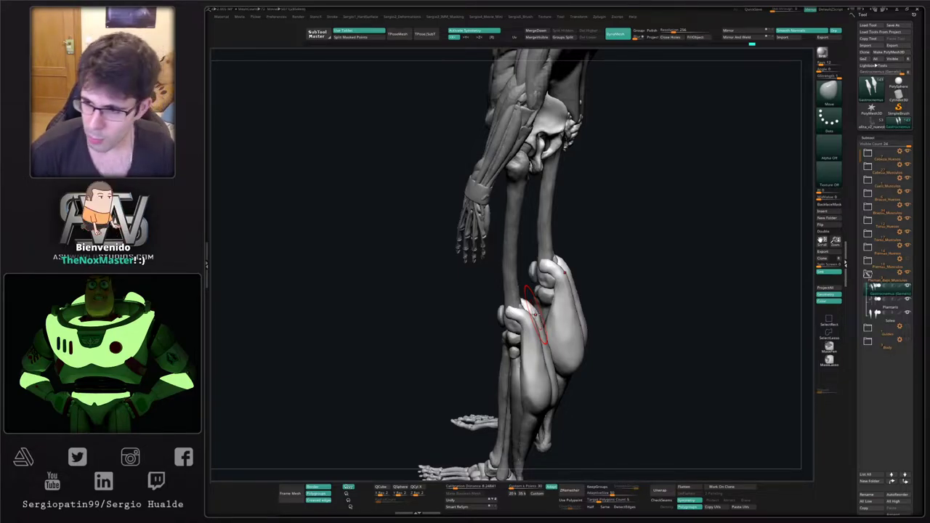
drag(600, 278, 559, 299)
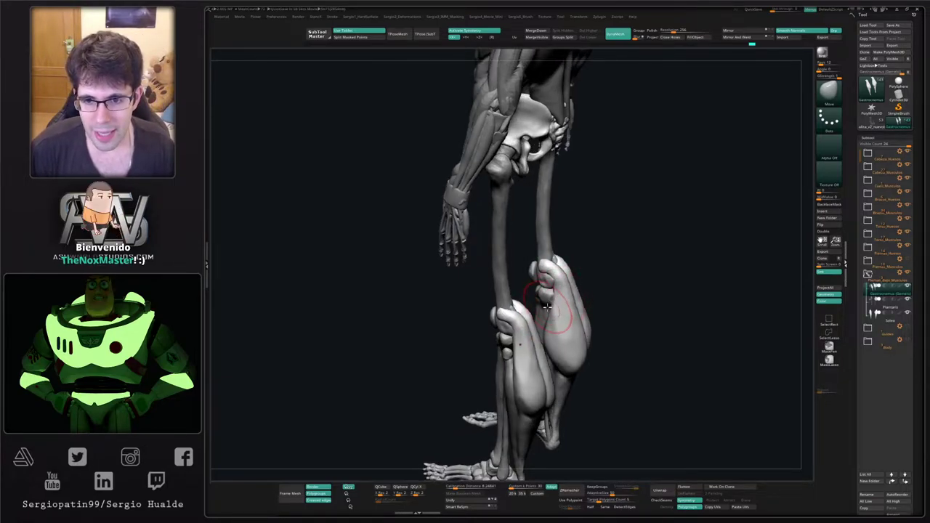
right_drag(545, 314, 550, 324)
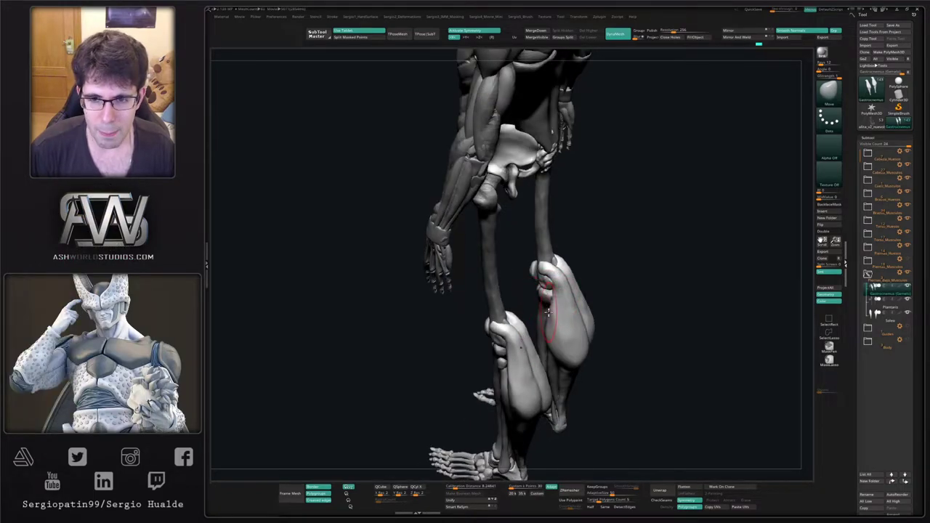
Flatten the gastrocnemius's surface with the TrimDynamic brush, isolating the muscle to work on it and restoring the full model.
key(ctrl+shift+t)
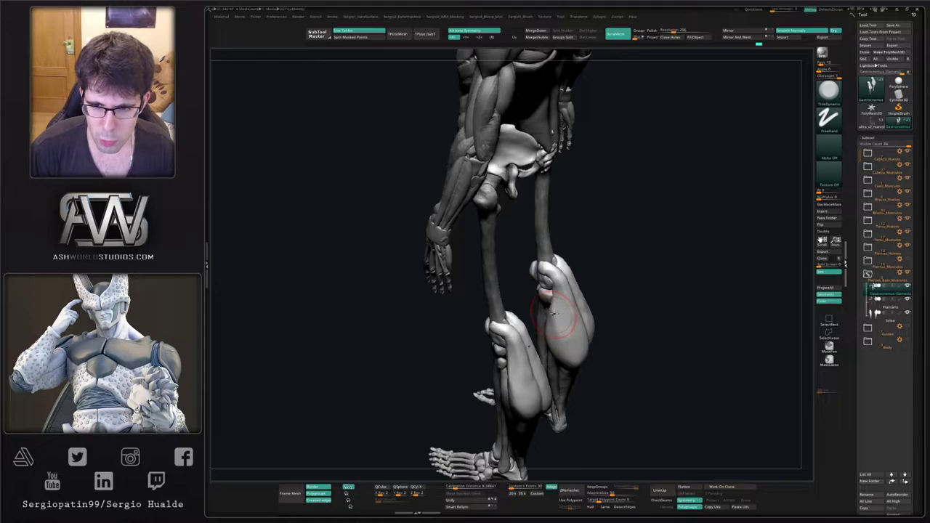
right_drag(561, 318, 615, 351)
key(shift+s)
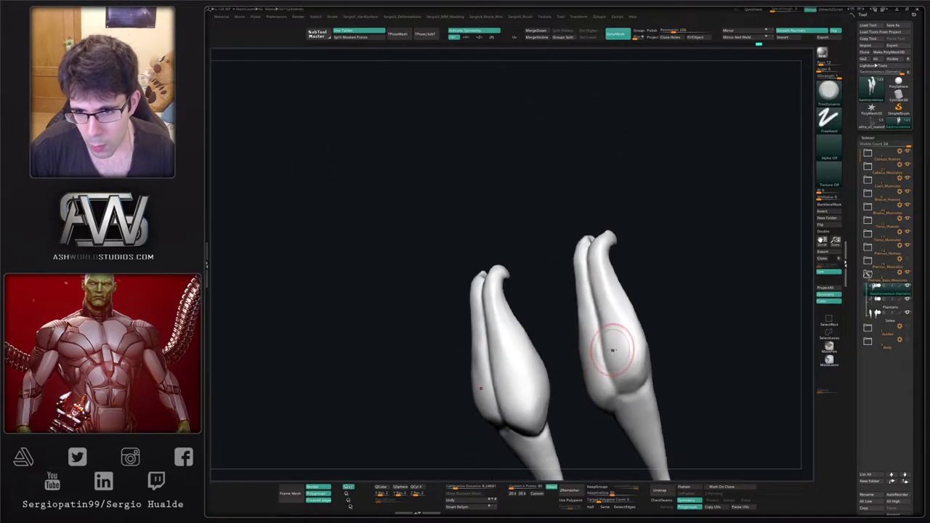
key(shift+s)
mouse_move(632, 319)
right_down()
mouse_move(638, 327)
mouse_move(618, 314)
right_up()
right_drag(618, 314, 639, 270)
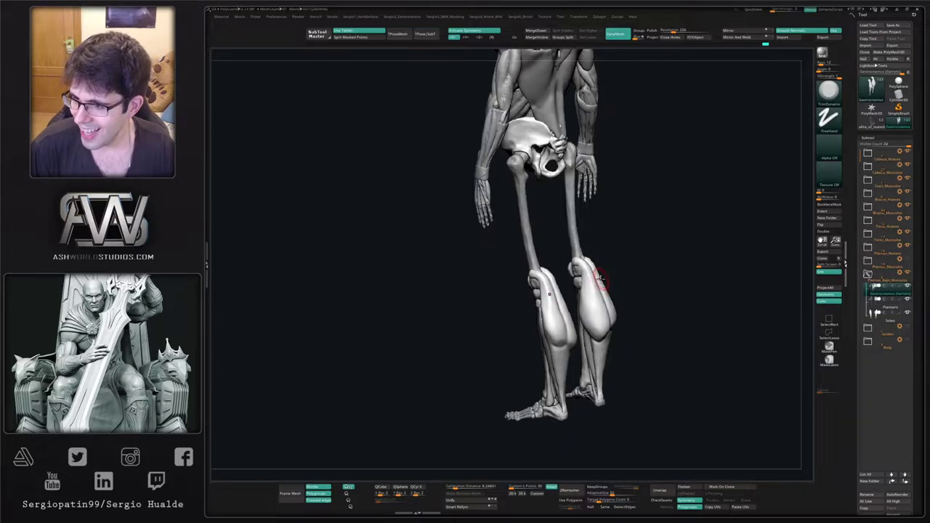
mouse_move(574, 294)
ctrl+right_down()
mouse_move(590, 317)
mouse_move(590, 307)
mouse_move(568, 303)
ctrl+right_up()
Adjust the gastrocnemius's inner head below the knee with the Move brush and smooth its surface.
key(b)
key(m)
key(v)
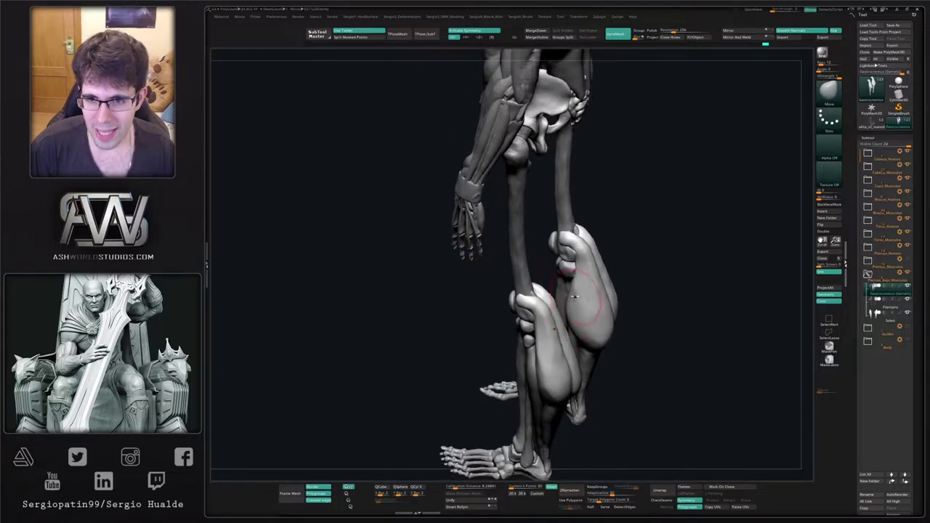
shift+right_drag(574, 293, 580, 272)
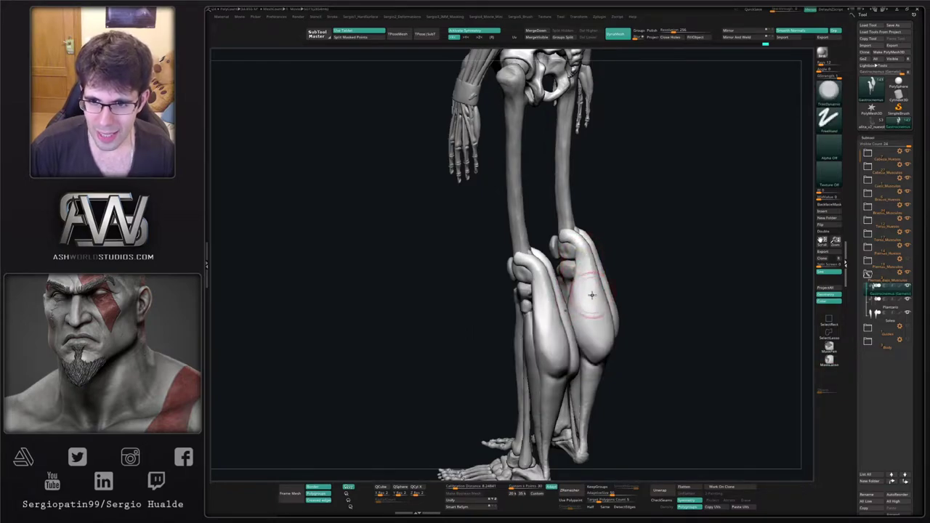
right_drag(591, 296, 586, 270)
shift+drag(585, 267, 590, 298)
Nudge the upper contour of the gastrocnemius's outer head with the Move brush in side and back views.
mouse_move(651, 305)
right_down()
mouse_move(591, 320)
mouse_move(579, 280)
mouse_move(567, 320)
right_up()
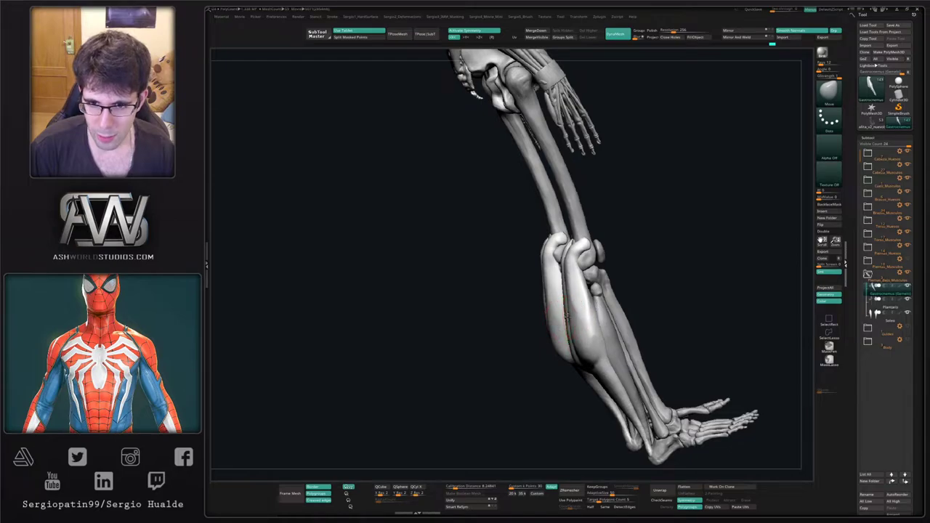
right_click(567, 316)
mouse_move(573, 314)
right_down()
mouse_move(552, 300)
mouse_move(563, 296)
mouse_move(578, 330)
mouse_move(569, 313)
right_up()
drag(570, 247, 572, 251)
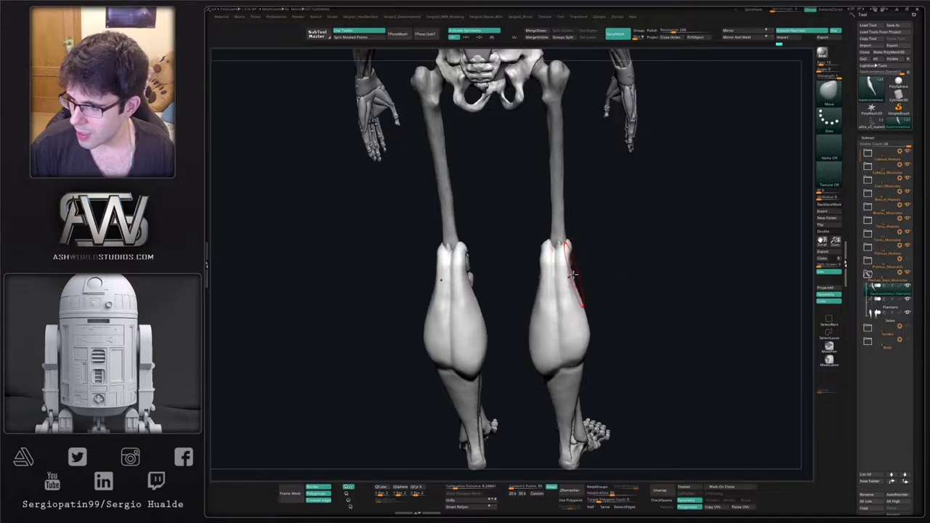
mouse_move(574, 275)
mouse_down()
mouse_move(569, 249)
mouse_move(572, 276)
mouse_up()
right_drag(565, 295, 574, 296)
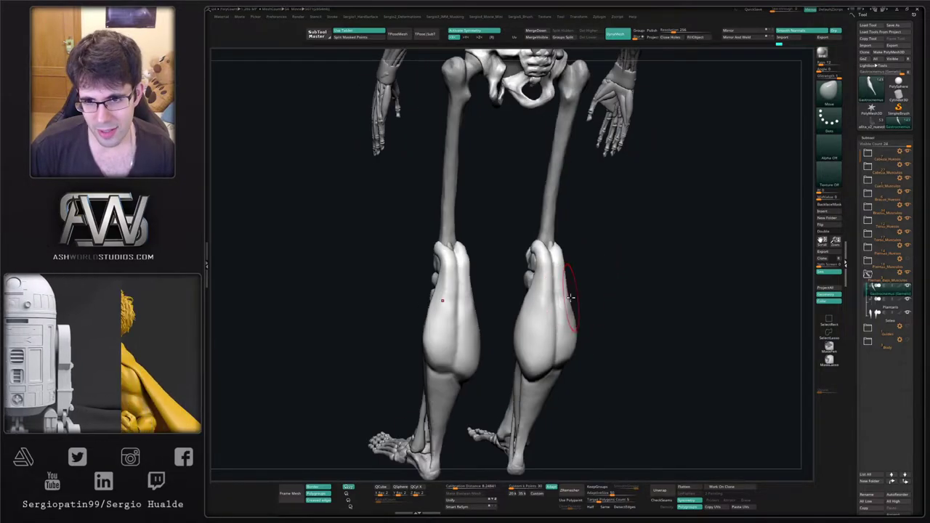
Refine the side contour of the gastrocnemius's belly from oblique rear angles with the Move brush.
mouse_move(564, 277)
mouse_down()
mouse_move(565, 322)
mouse_move(535, 313)
mouse_move(535, 338)
mouse_move(513, 355)
mouse_up()
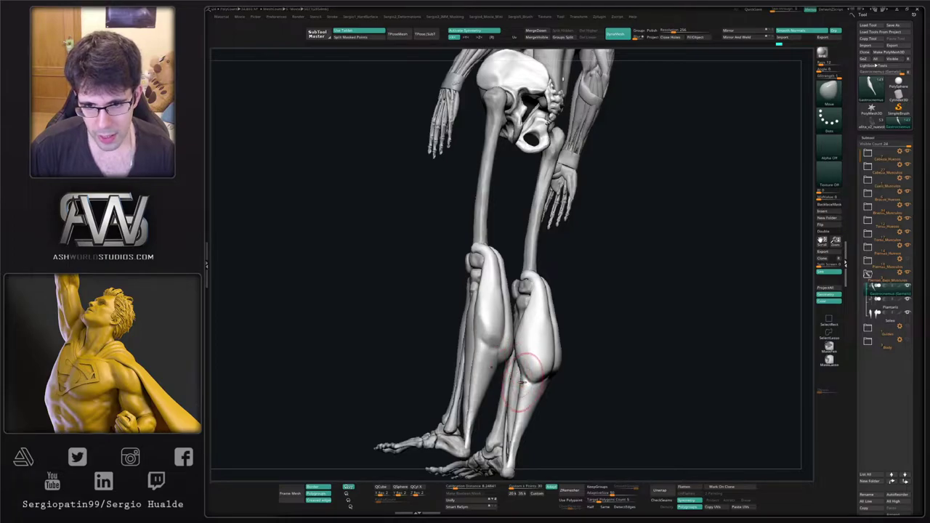
right_drag(523, 388, 515, 399)
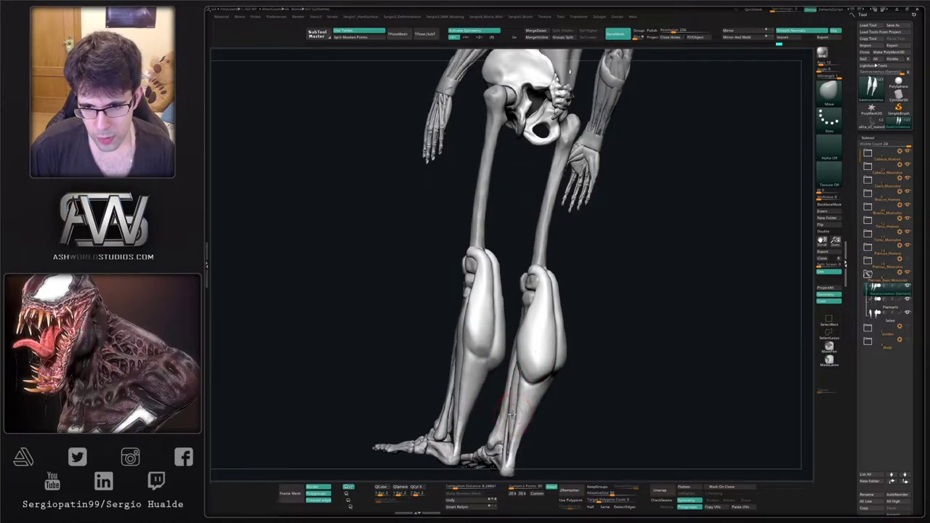
right_drag(503, 422, 538, 395)
mouse_move(524, 335)
ctrl+right_down()
mouse_move(519, 326)
mouse_move(527, 328)
ctrl+right_up()
drag(489, 335, 476, 336)
mouse_move(474, 345)
right_down()
mouse_move(492, 349)
mouse_move(479, 358)
mouse_move(483, 329)
mouse_move(492, 348)
right_up()
Isolate the gastrocnemius and sculpt the hidden front surface of its upper half with the Standard brush.
key(alt+s)
key(b)
key(s)
key(t)
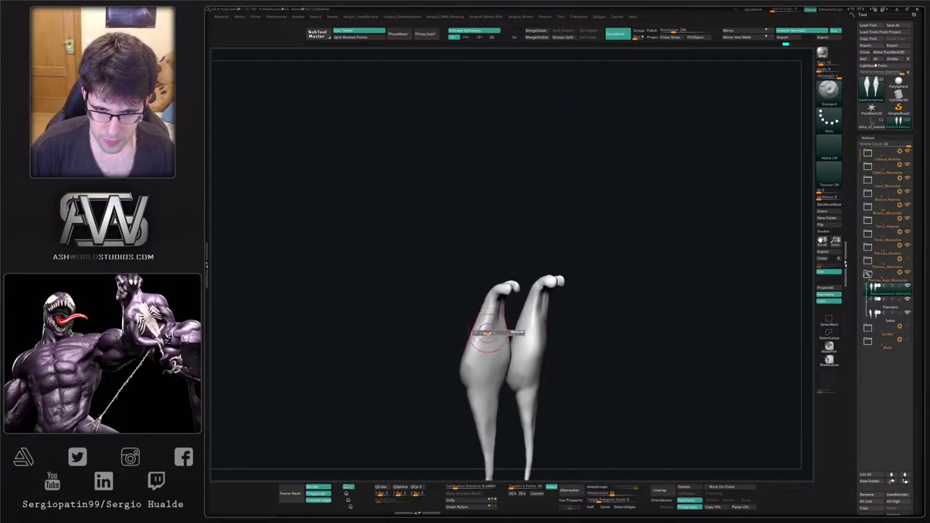
key(space)
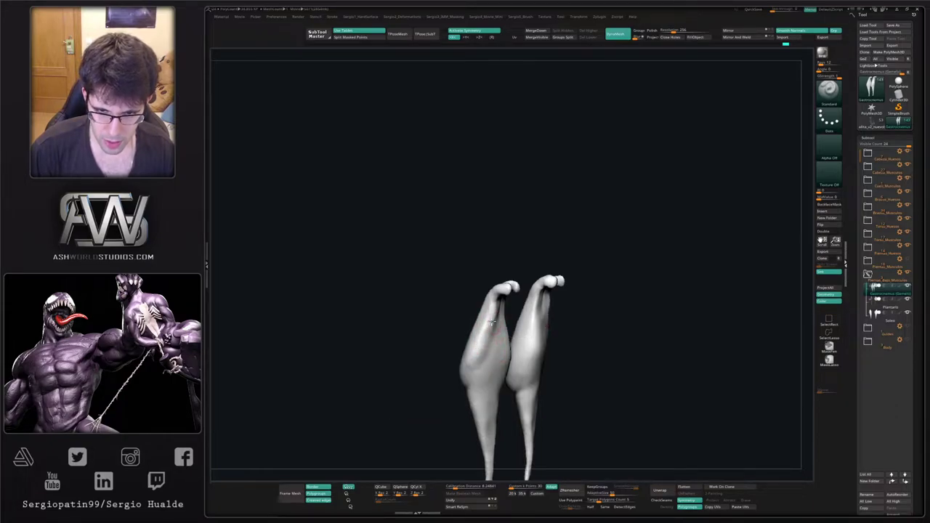
mouse_move(470, 372)
right_down()
mouse_move(490, 369)
mouse_move(474, 364)
mouse_move(471, 374)
right_up()
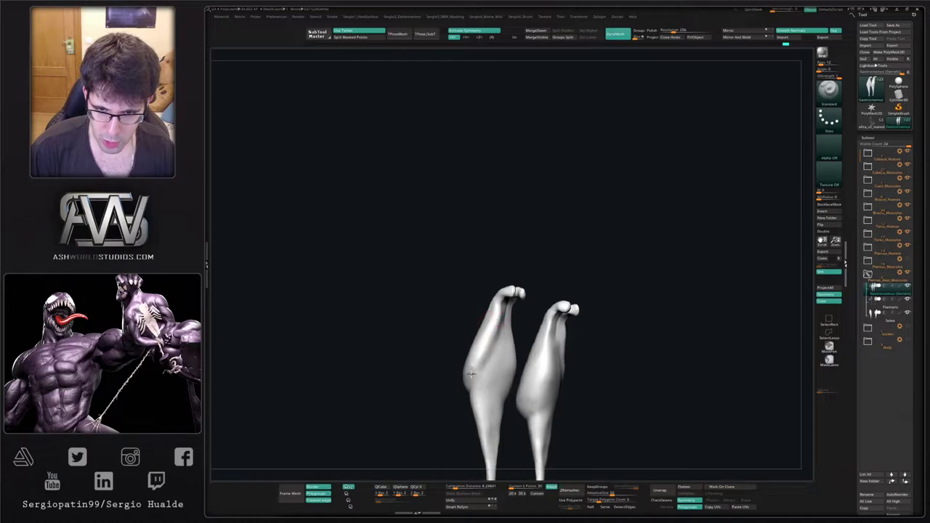
drag(486, 356, 490, 332)
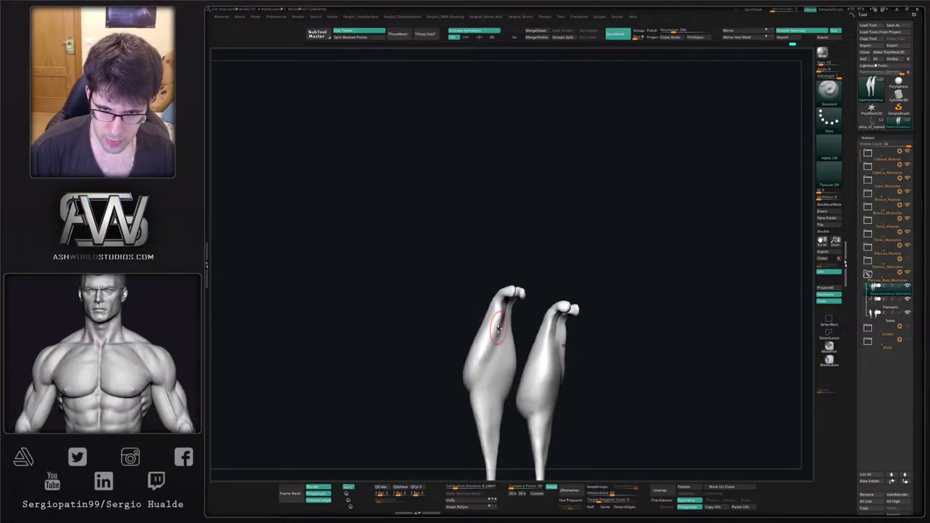
mouse_move(488, 333)
right_down()
mouse_move(498, 346)
mouse_move(495, 315)
mouse_move(499, 342)
mouse_move(476, 312)
mouse_move(488, 316)
right_up()
Switch to the Move brush and adjust the upper side edge of the isolated gastrocnemius.
key(b)
key(t)
key(d)
key(b)
key(m)
key(v)
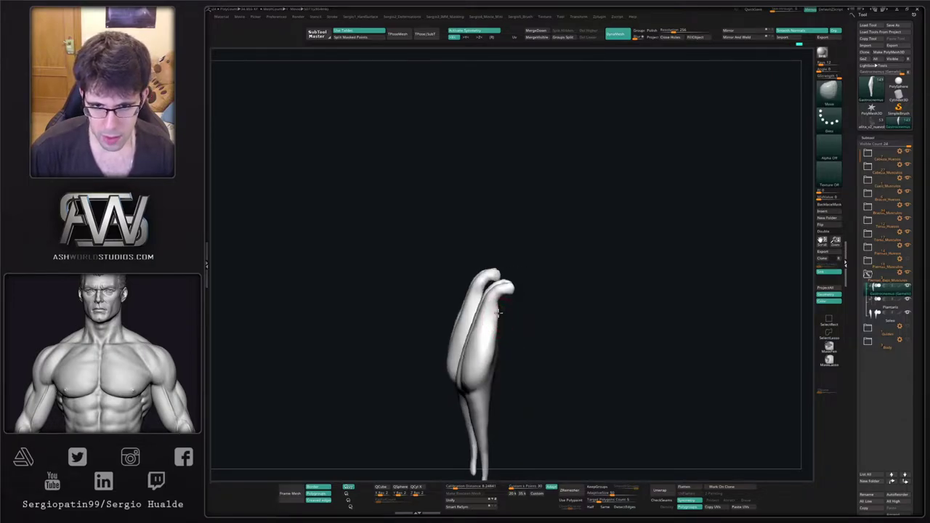
ctrl+right_drag(497, 312, 487, 385)
Show the full model again, select the soleus and fit its lower edge to the shin bones.
key(alt+s)
alt+click(487, 325)
right_drag(502, 319, 487, 320)
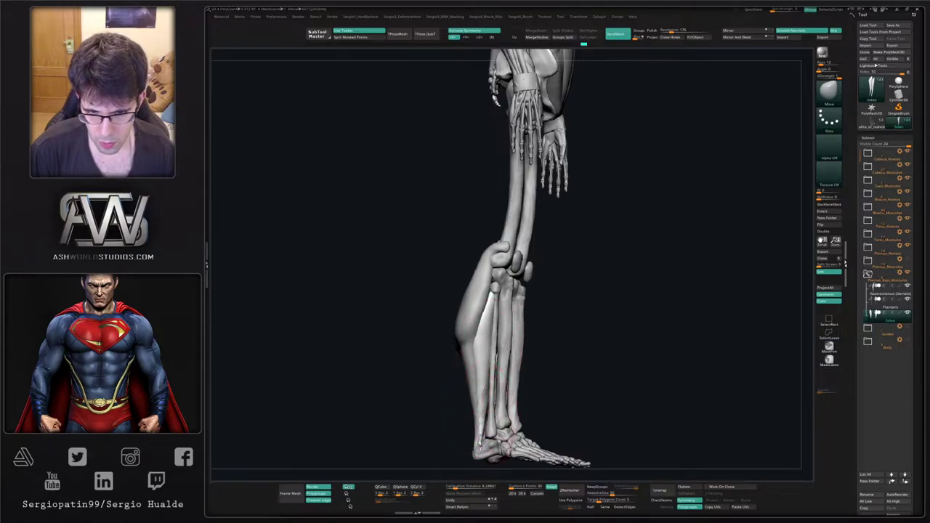
right_drag(482, 423, 465, 418)
right_drag(518, 388, 502, 389)
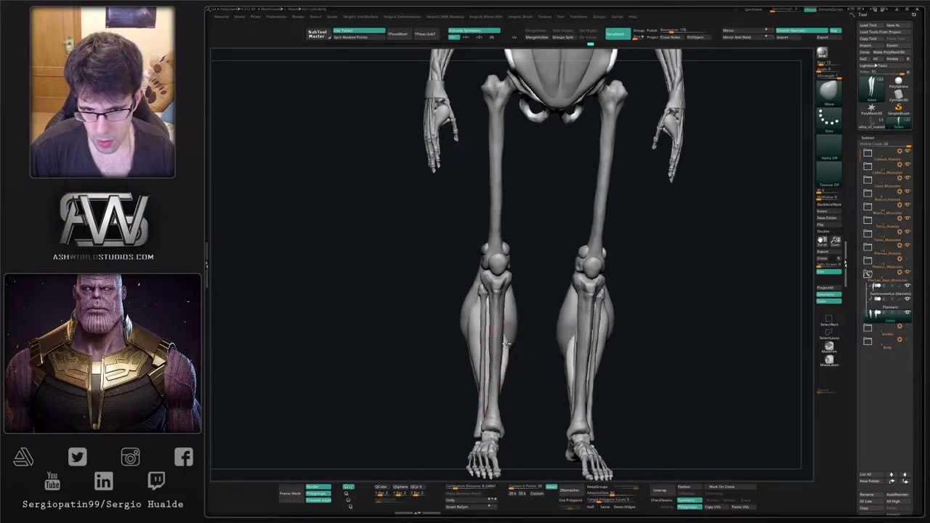
mouse_move(508, 393)
right_down()
mouse_move(499, 408)
mouse_move(506, 395)
right_up()
Add volume along the side of the soleus with the Inflate brush, isolating the muscle to continue and restoring the full model.
key(ctrl)
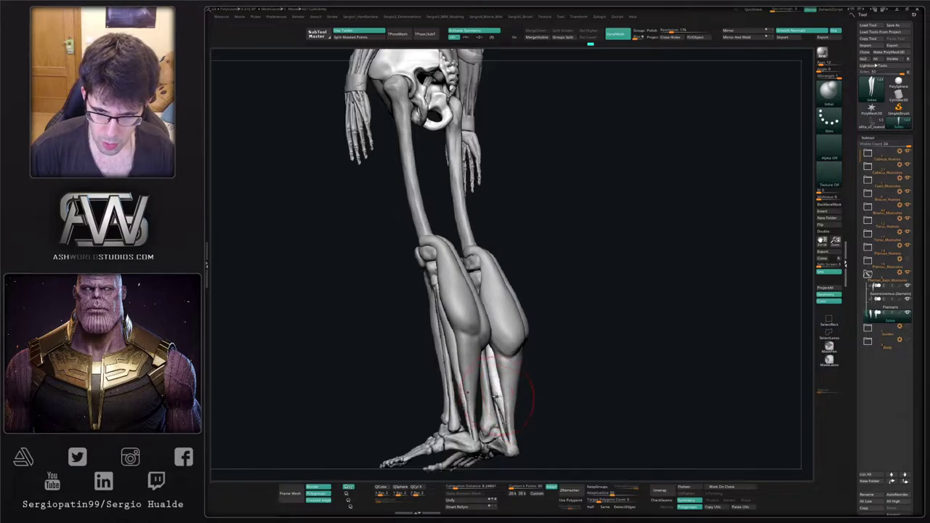
drag(486, 365, 499, 385)
key(alt+s)
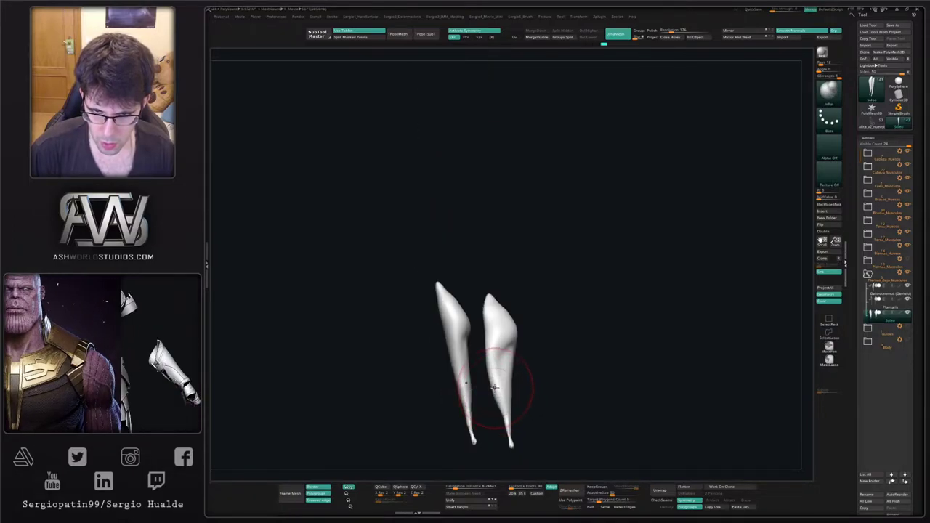
drag(484, 332, 492, 381)
mouse_move(491, 380)
right_down()
mouse_move(498, 389)
mouse_move(509, 361)
mouse_move(540, 409)
right_up()
key(alt+s)
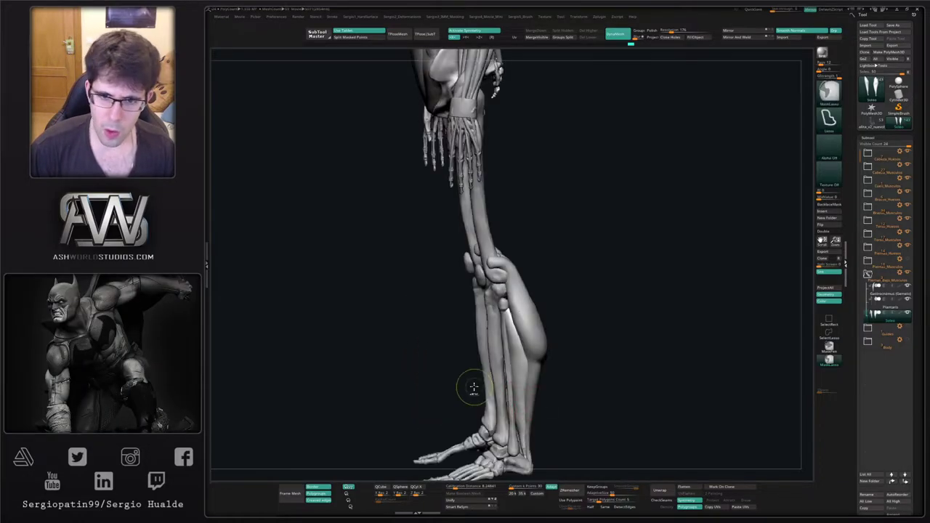
Inflate the lower half of the soleus with the muscle isolated and smooth the transition below its belly.
ctrl+right_drag(473, 386, 476, 367)
right_drag(476, 367, 517, 316)
right_drag(535, 283, 515, 284)
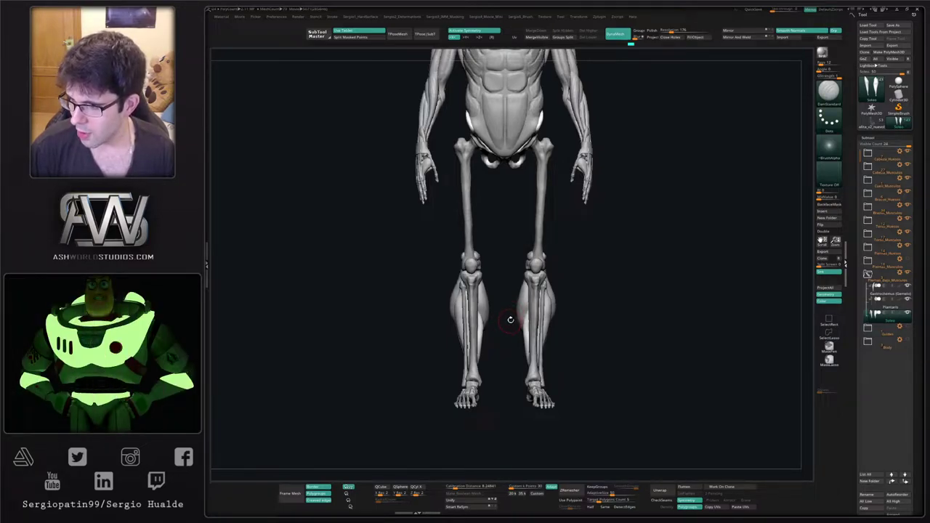
alt+right_drag(489, 372, 476, 415)
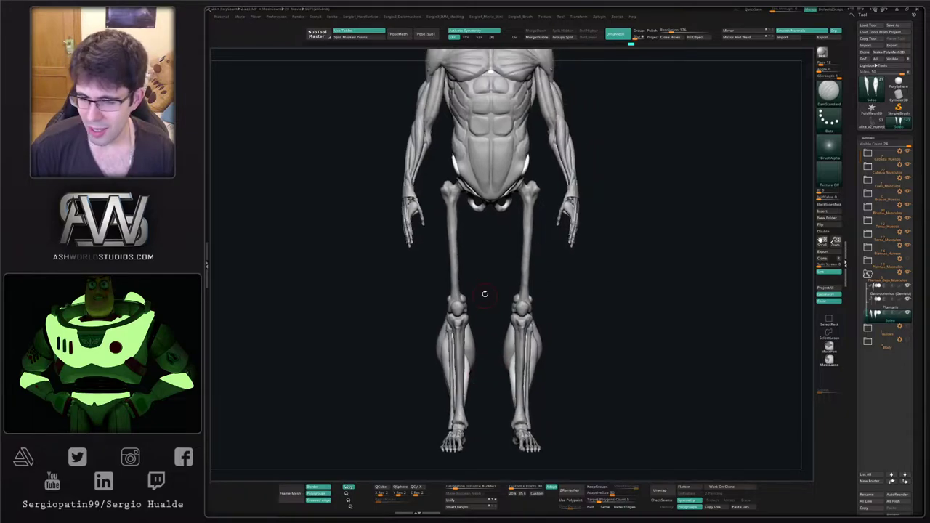
mouse_move(485, 293)
ctrl+right_down()
mouse_move(499, 317)
mouse_move(529, 296)
mouse_move(534, 327)
mouse_move(520, 329)
mouse_move(511, 357)
mouse_move(510, 343)
ctrl+right_up()
key(b)
key(i)
key(n)
key(ctrl+shift+s)
drag(512, 345, 506, 371)
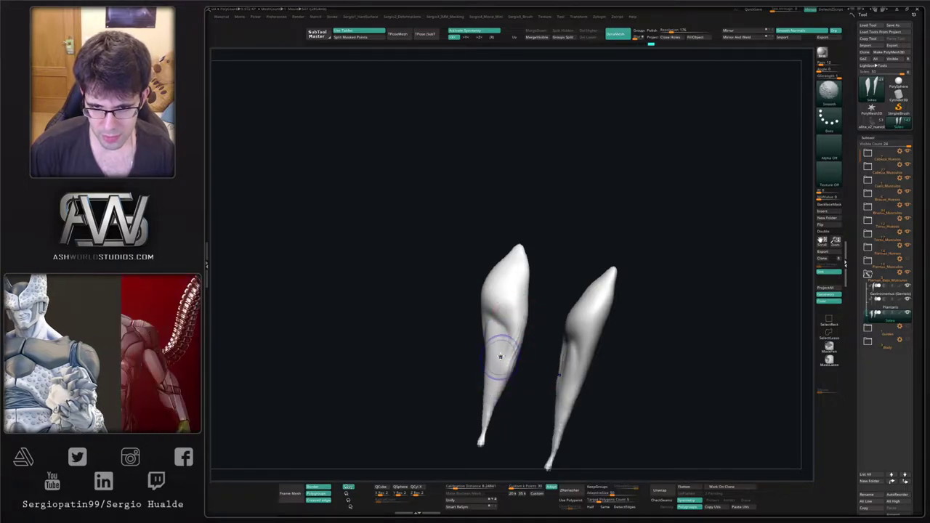
right_drag(530, 322, 510, 356)
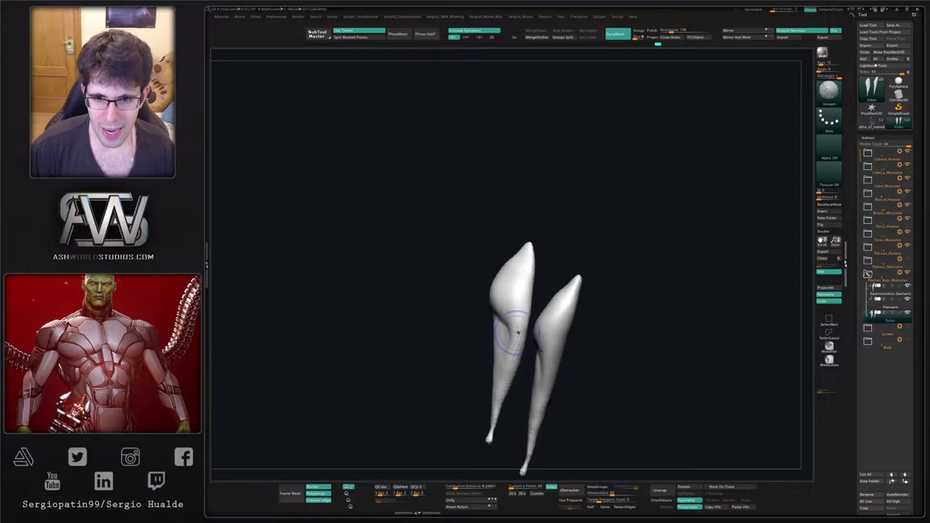
shift+drag(514, 330, 504, 364)
right_drag(479, 401, 514, 364)
Carve a groove down the lower side of the soleus with the DamStandard brush and show the full model again.
key(b)
key(d)
key(s)
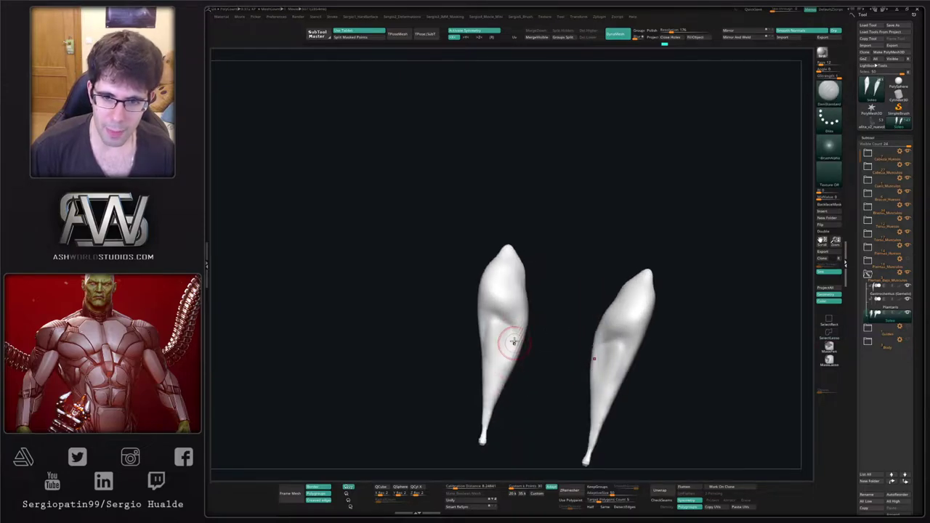
drag(516, 337, 495, 383)
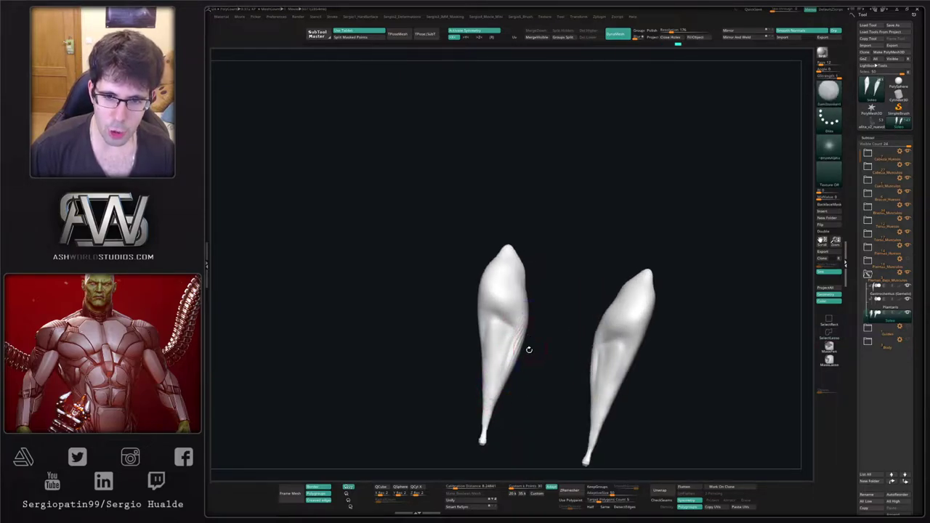
mouse_move(528, 349)
right_down()
mouse_move(512, 357)
mouse_move(524, 362)
mouse_move(519, 338)
right_up()
key(alt+s)
mouse_move(519, 356)
right_down()
mouse_move(550, 363)
mouse_move(524, 380)
mouse_move(530, 367)
right_up()
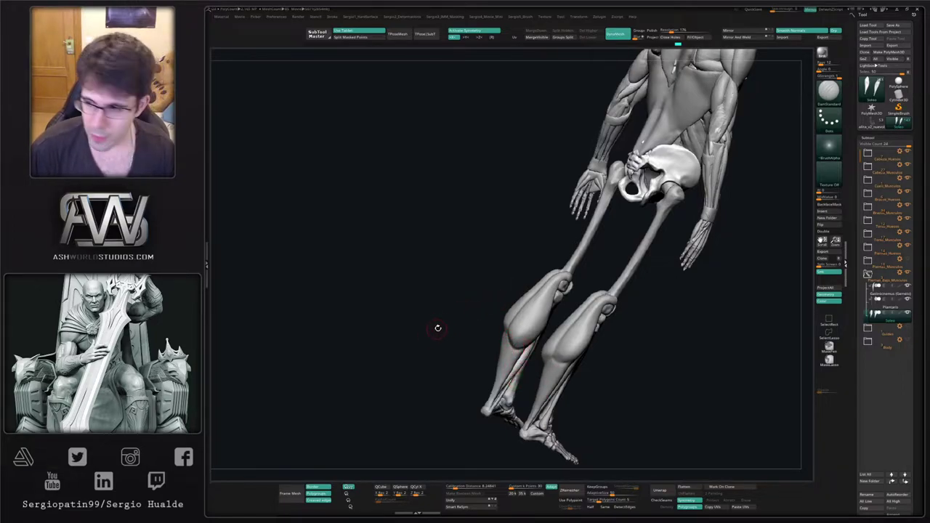
Adjust the soleus's contour beside the shin bones in the front view with the Move brush.
right_drag(464, 317, 436, 317)
right_drag(555, 344, 518, 327)
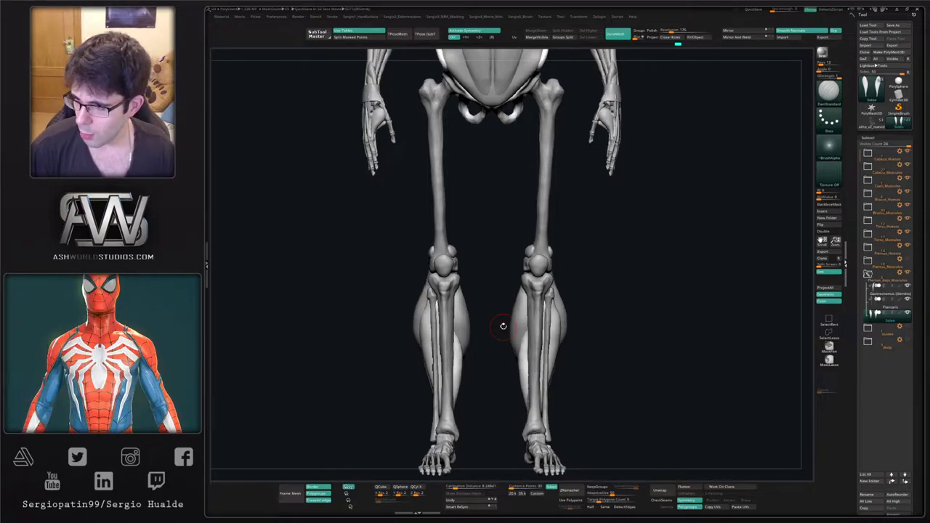
right_drag(618, 305, 557, 314)
key(b)
key(m)
key(v)
key(s)
mouse_move(557, 307)
mouse_down()
mouse_move(581, 312)
mouse_move(542, 296)
mouse_up()
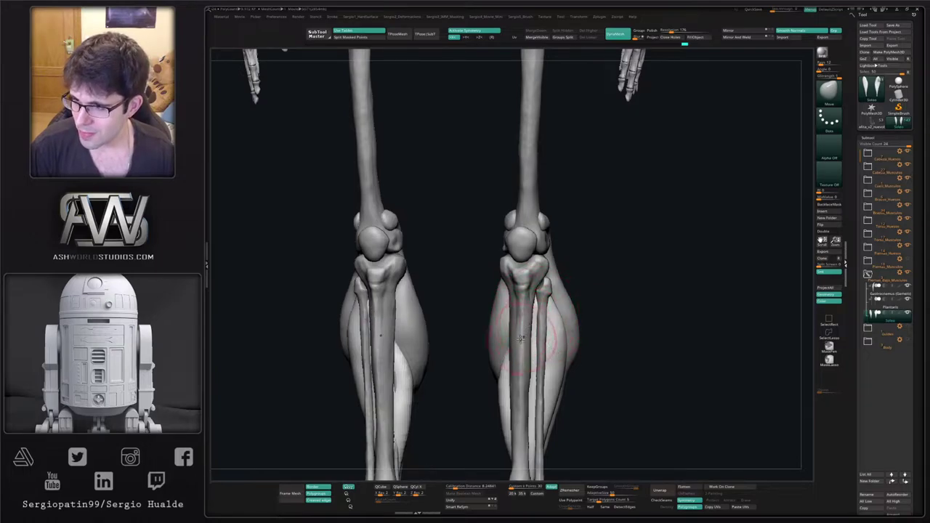
mouse_move(526, 347)
ctrl+right_down()
mouse_move(520, 332)
mouse_move(536, 342)
ctrl+right_up()
scroll(534, 331, down, 4)
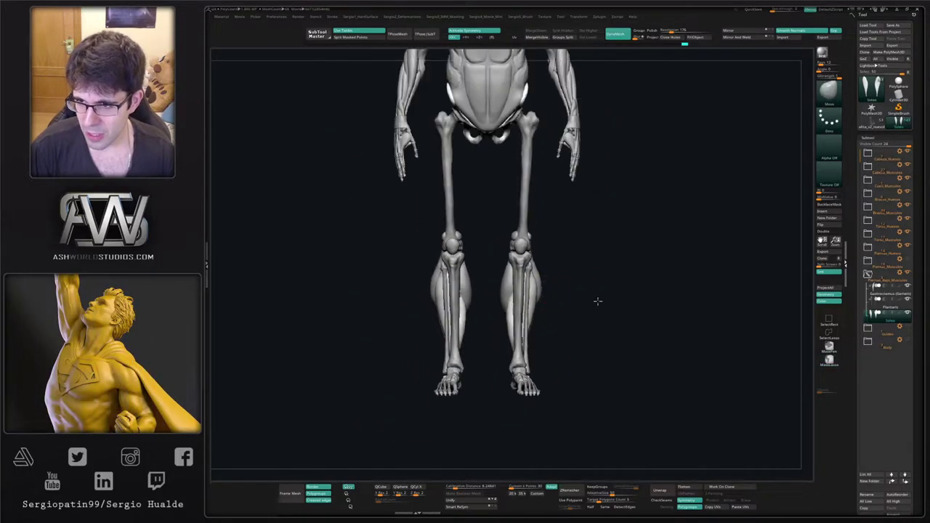
drag(596, 301, 656, 291)
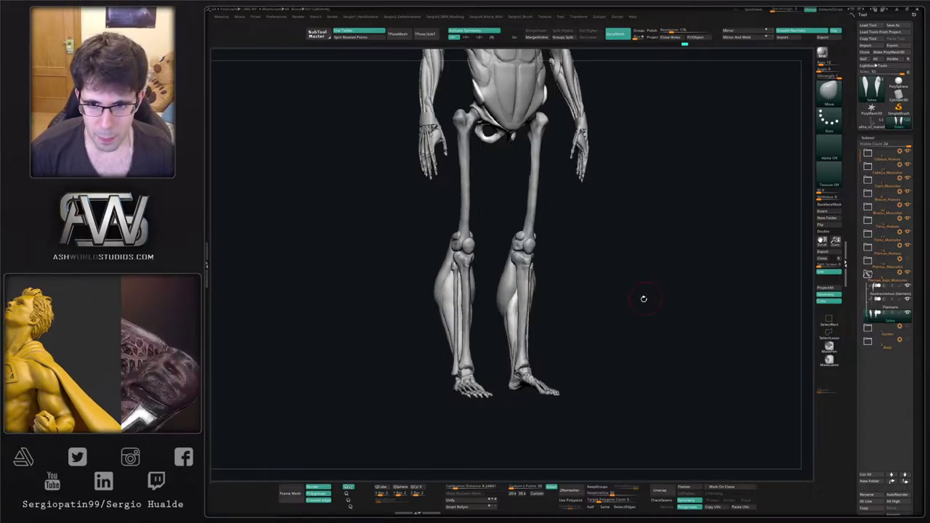
Duplicate the soleus subtool and rename the copy Tibial_Anterior.
mouse_move(641, 298)
mouse_down()
mouse_move(557, 347)
mouse_move(638, 313)
mouse_up()
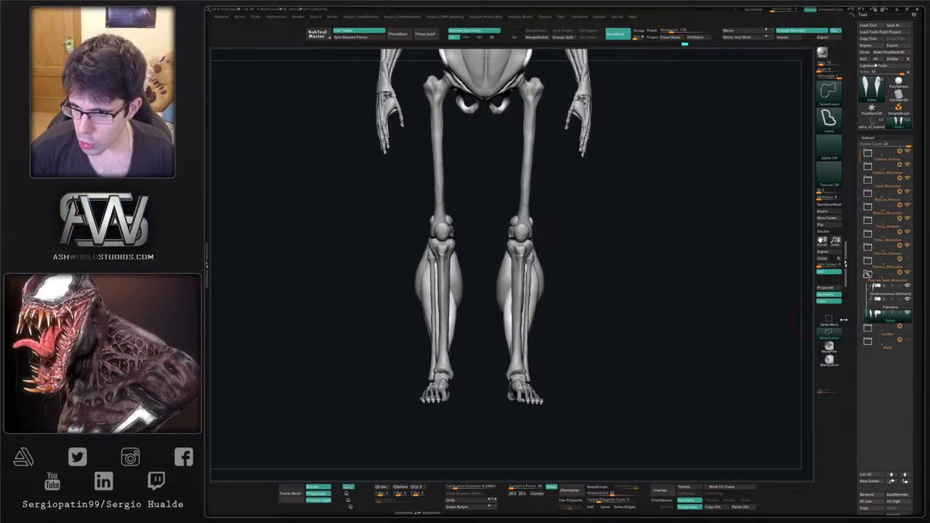
key(ctrl+shift+d)
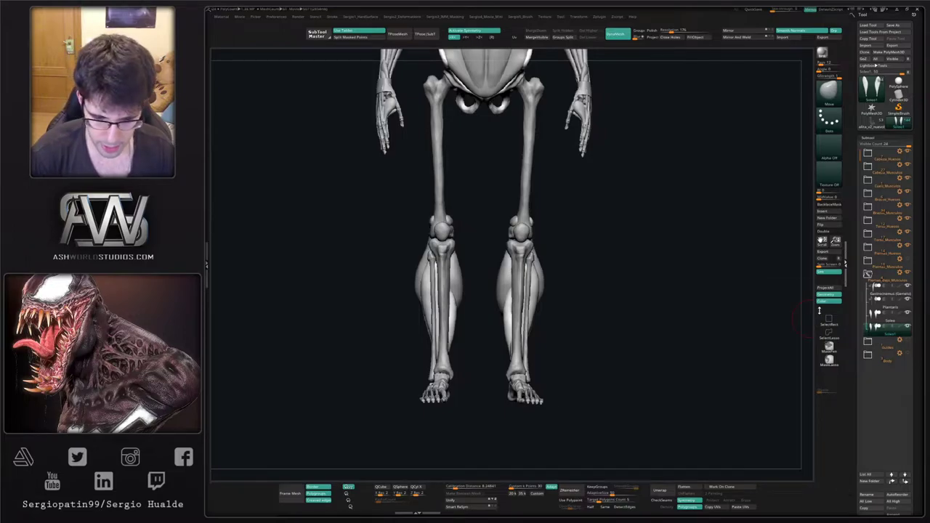
key(F2)
text(Tibial_Ante)
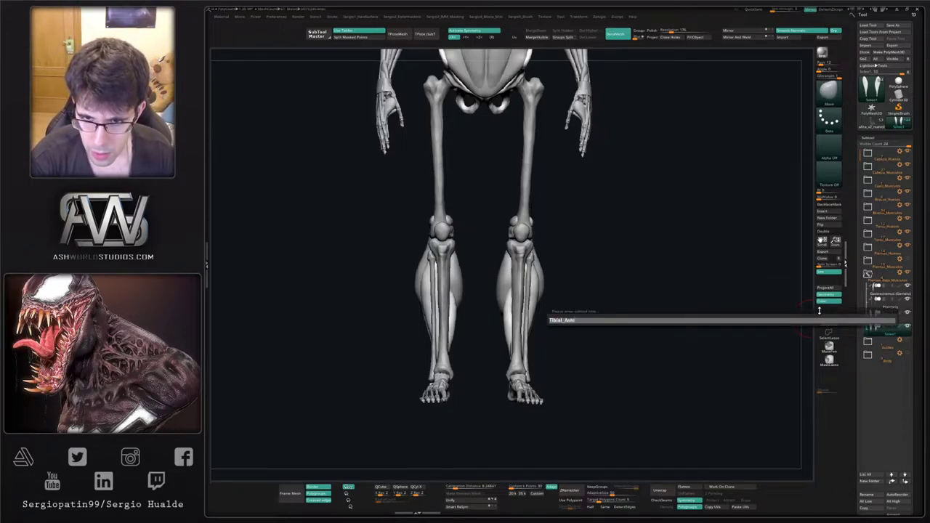
text(or)
key(Return)
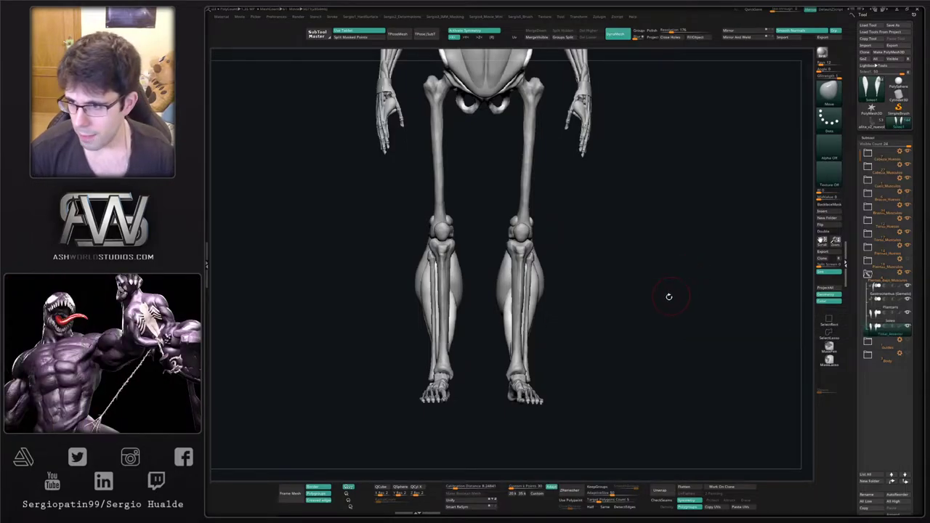
Isolate the Tibial_Anterior copy, slim its shape and smooth its narrow lower end.
alt+drag(628, 302, 637, 322)
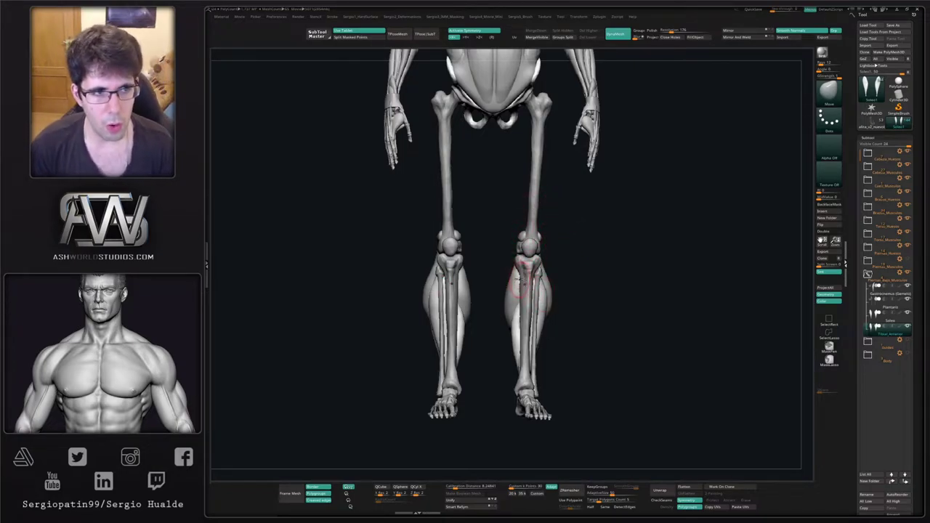
mouse_move(573, 275)
mouse_down()
mouse_move(643, 293)
mouse_move(591, 321)
mouse_move(564, 315)
mouse_move(574, 308)
mouse_move(520, 319)
mouse_move(501, 302)
mouse_move(534, 304)
mouse_move(552, 249)
mouse_up()
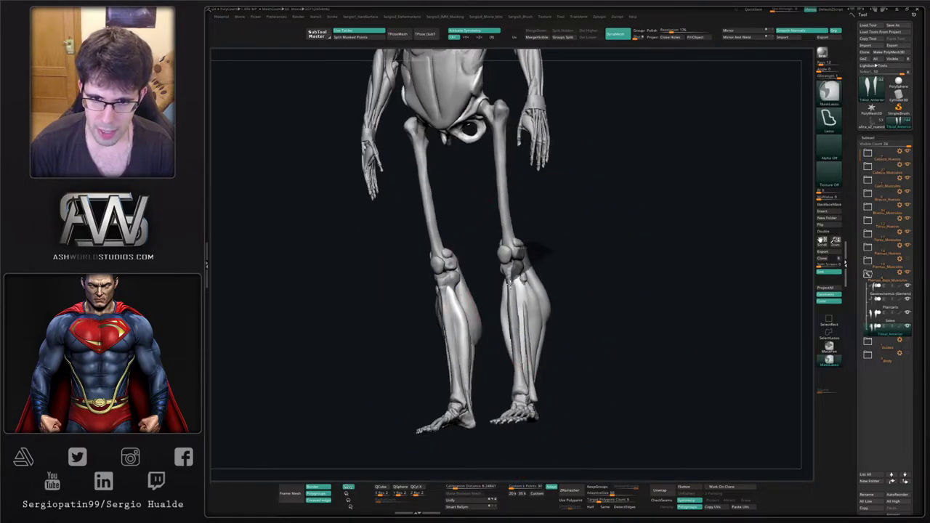
ctrl+drag(551, 442, 535, 444)
key(alt+shift+s)
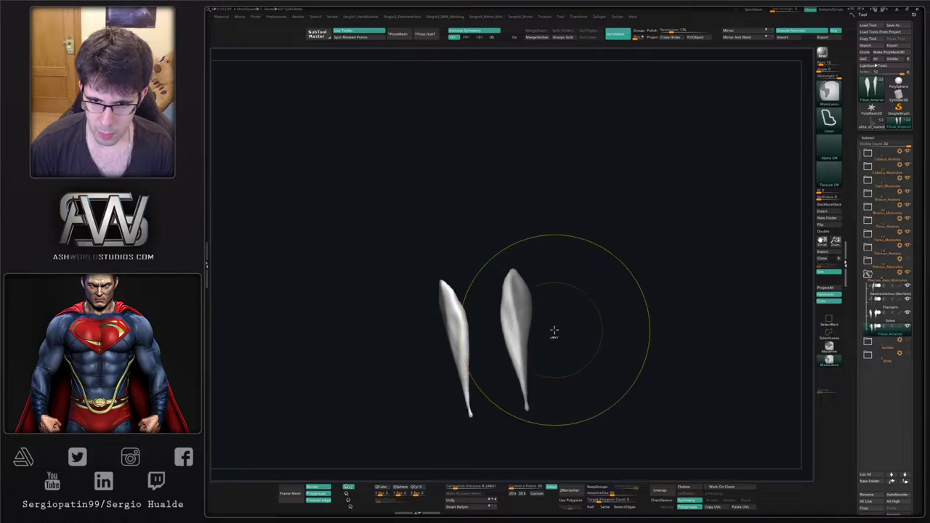
ctrl+click(554, 332)
mouse_move(527, 303)
mouse_down()
mouse_move(511, 305)
mouse_move(543, 297)
mouse_move(544, 327)
mouse_up()
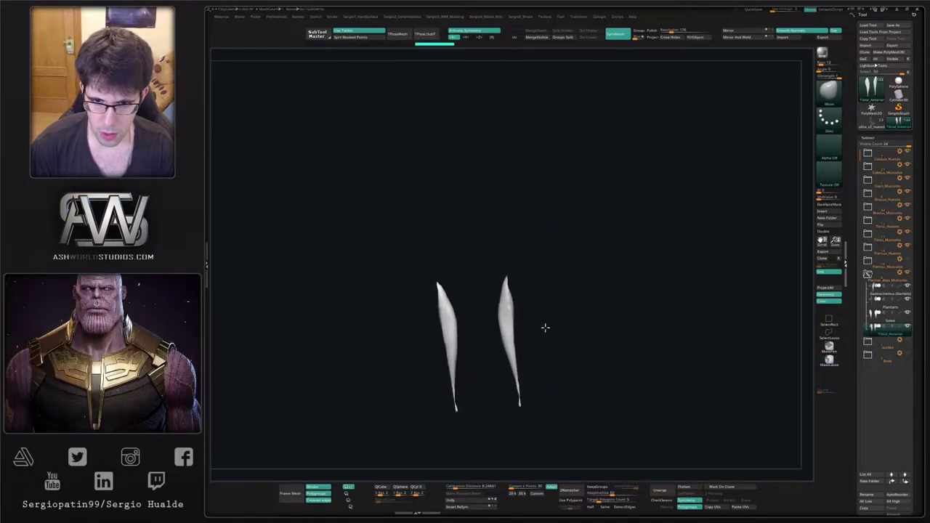
mouse_move(519, 391)
mouse_down()
mouse_move(522, 373)
mouse_move(561, 416)
mouse_up()
shift+drag(517, 392, 509, 288)
Show the full model again and shift the tibialis anterior's belly with the Move brush.
key(shift+s)
right_drag(508, 331, 526, 315)
key(b)
key(m)
key(v)
mouse_move(521, 313)
mouse_down()
mouse_move(509, 315)
mouse_move(509, 301)
mouse_move(523, 276)
mouse_move(495, 298)
mouse_move(536, 291)
mouse_move(501, 321)
mouse_up()
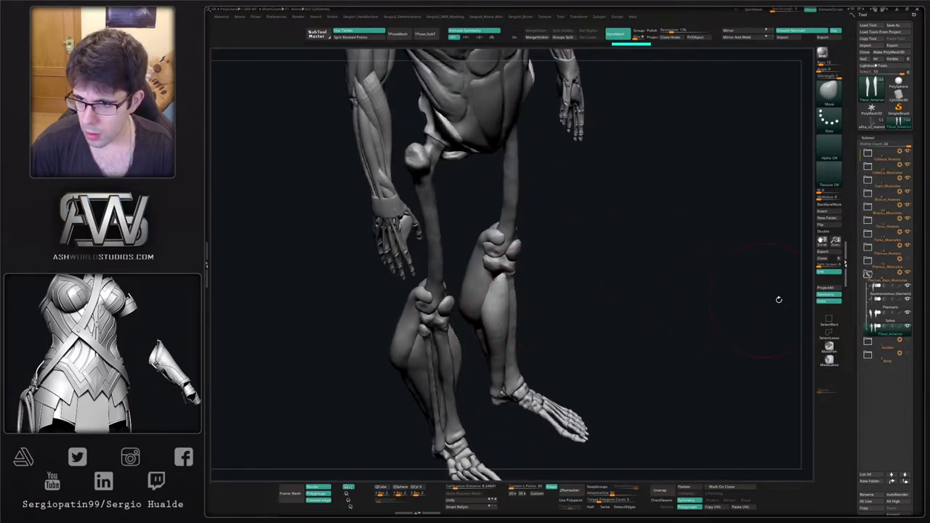
Hide the gastrocnemius, plantaris and all upper-body folders, leaving the leg bones and lower-leg muscles, and reselect Tibial_Anterior.
click(907, 286)
click(908, 299)
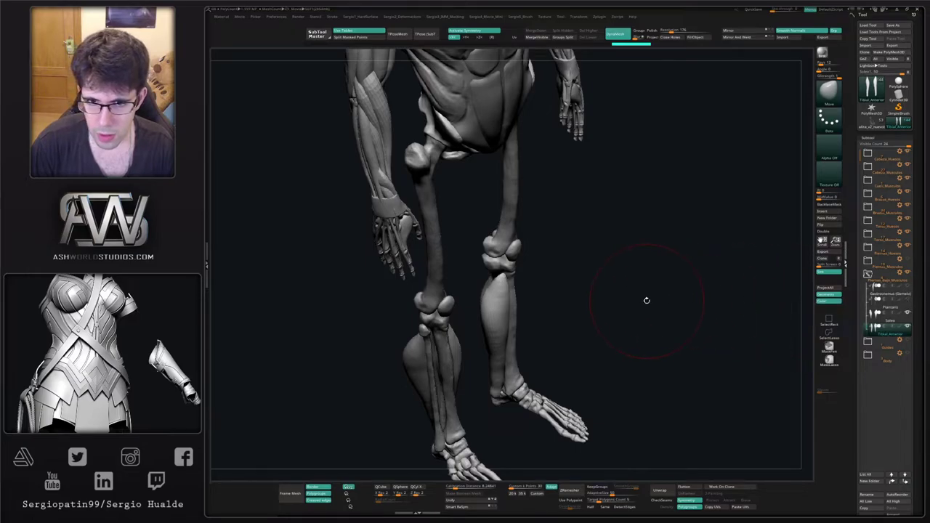
click(907, 167)
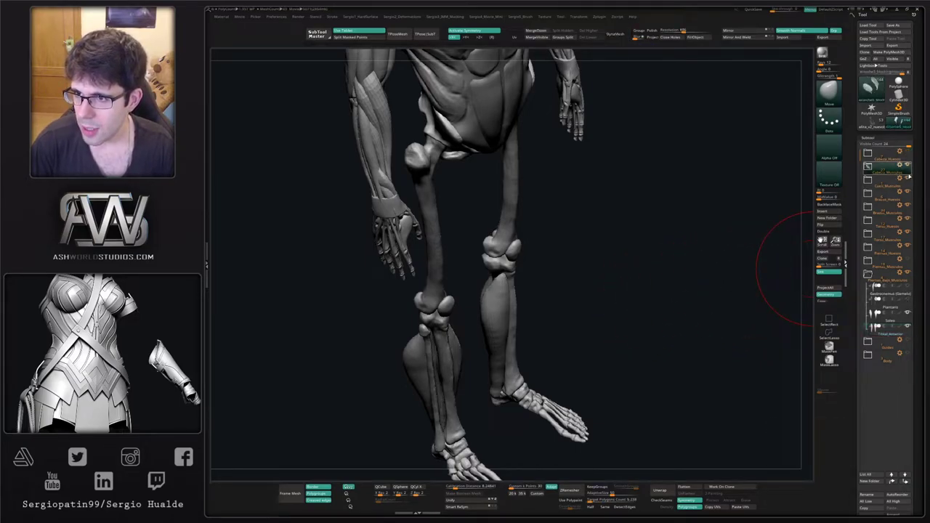
click(908, 193)
click(908, 206)
click(908, 220)
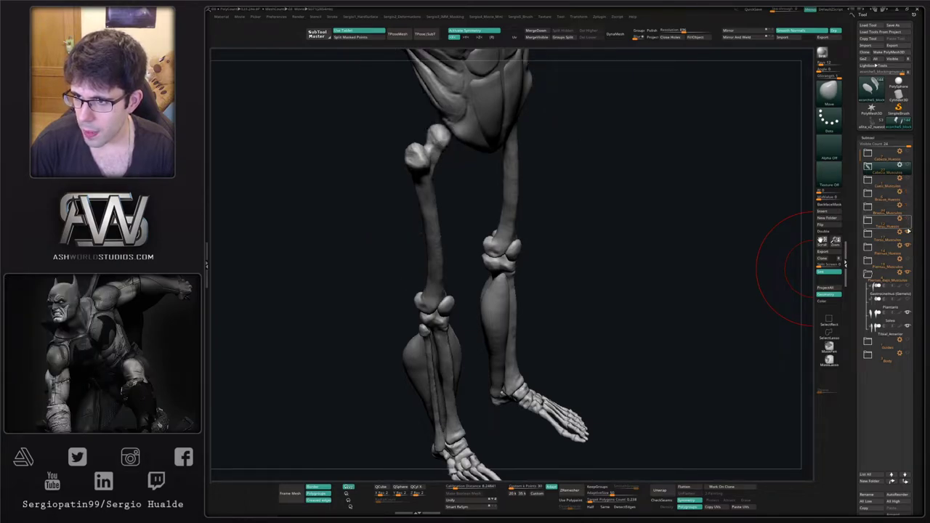
click(907, 231)
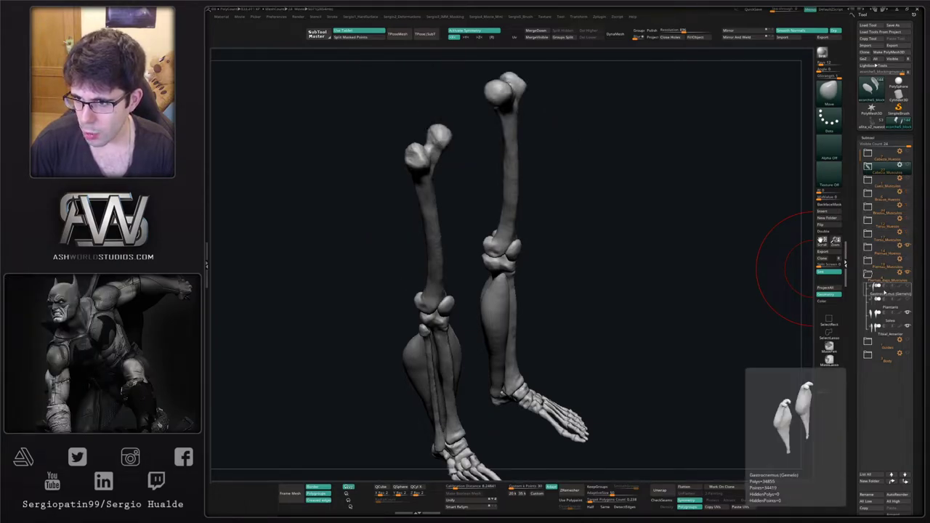
click(889, 330)
Pull the tibialis anterior from behind the shin to the front outer side of the tibia with the Move brush.
drag(521, 288, 532, 344)
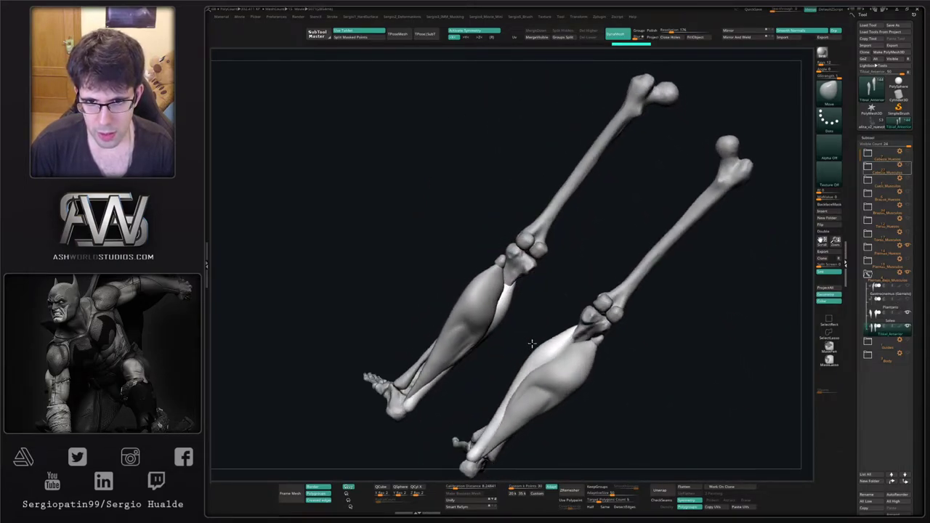
right_drag(532, 344, 514, 317)
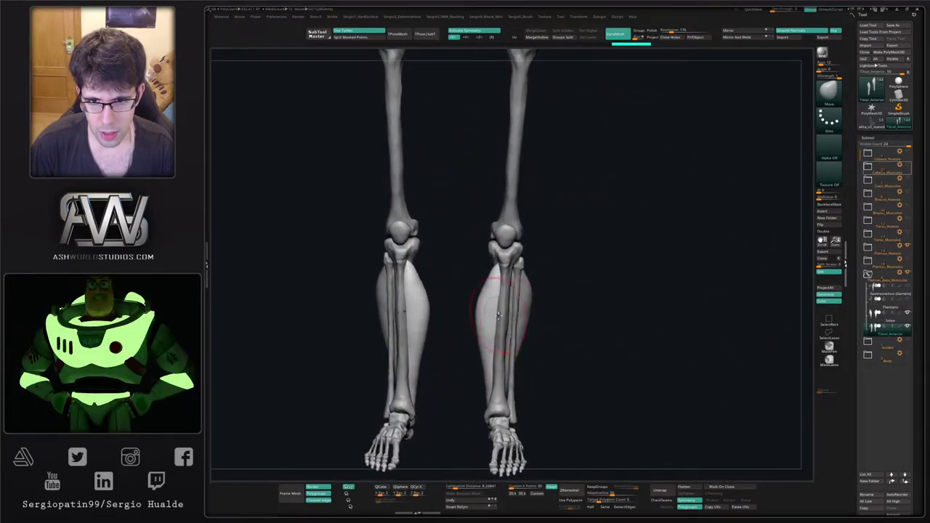
key(s)
drag(499, 317, 507, 319)
right_drag(480, 343, 494, 347)
key(s)
mouse_move(491, 346)
mouse_down()
mouse_move(546, 340)
mouse_move(519, 276)
mouse_move(492, 332)
mouse_move(506, 320)
mouse_move(531, 322)
mouse_up()
drag(519, 371, 533, 384)
alt+right_drag(533, 332, 518, 346)
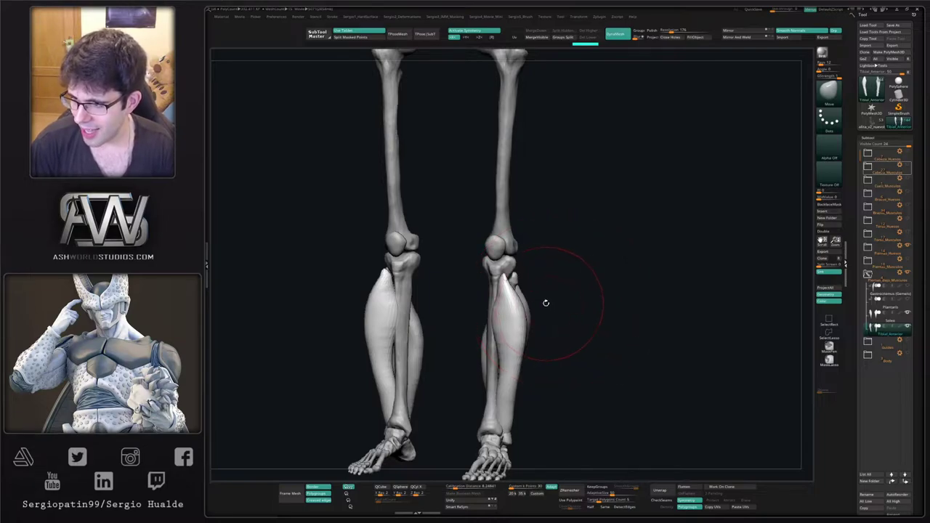
Adjust the tibialis anterior's belly with the Move brush and smooth its lower half along the shin bones.
ctrl+right_drag(546, 303, 525, 307)
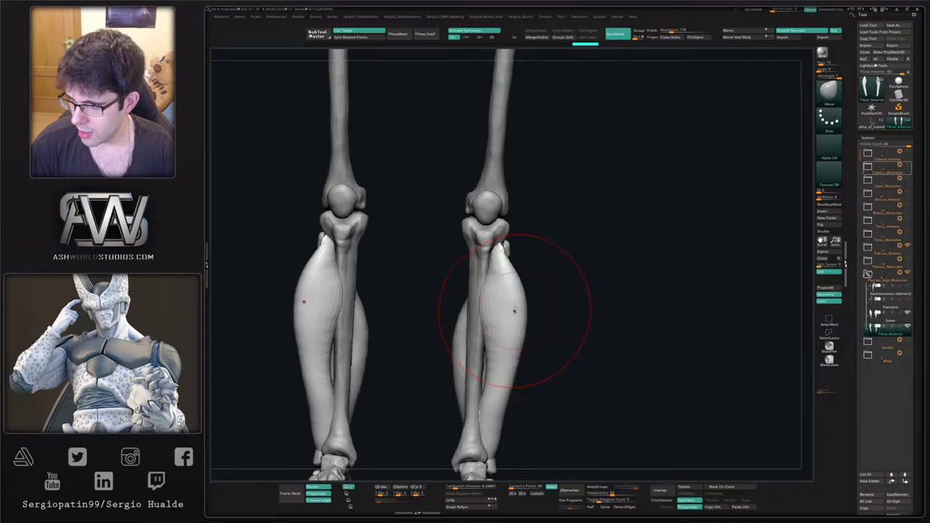
mouse_move(515, 313)
mouse_down()
mouse_move(507, 313)
mouse_move(525, 304)
mouse_move(491, 308)
mouse_move(506, 302)
mouse_move(498, 309)
mouse_move(499, 301)
mouse_move(509, 308)
mouse_move(512, 335)
mouse_move(488, 457)
mouse_move(510, 305)
mouse_up()
key(s)
drag(581, 313, 458, 287)
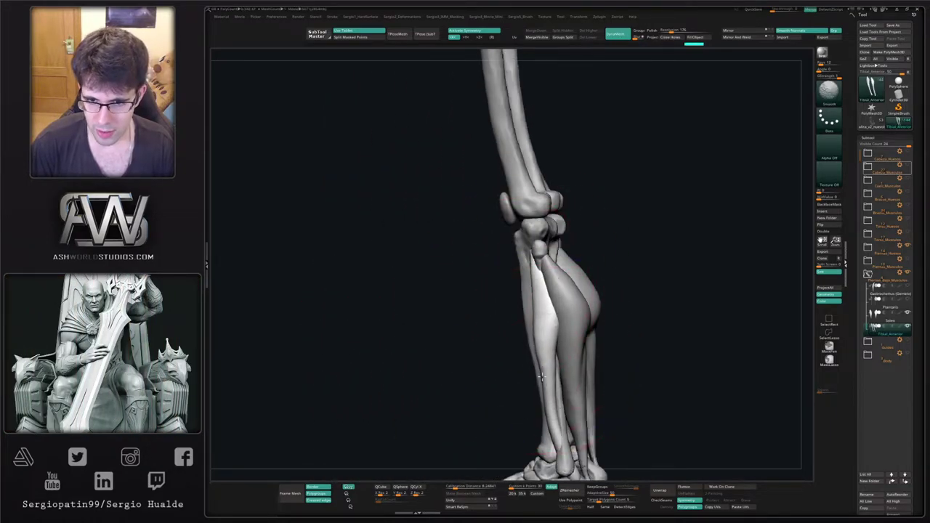
shift+drag(541, 377, 544, 367)
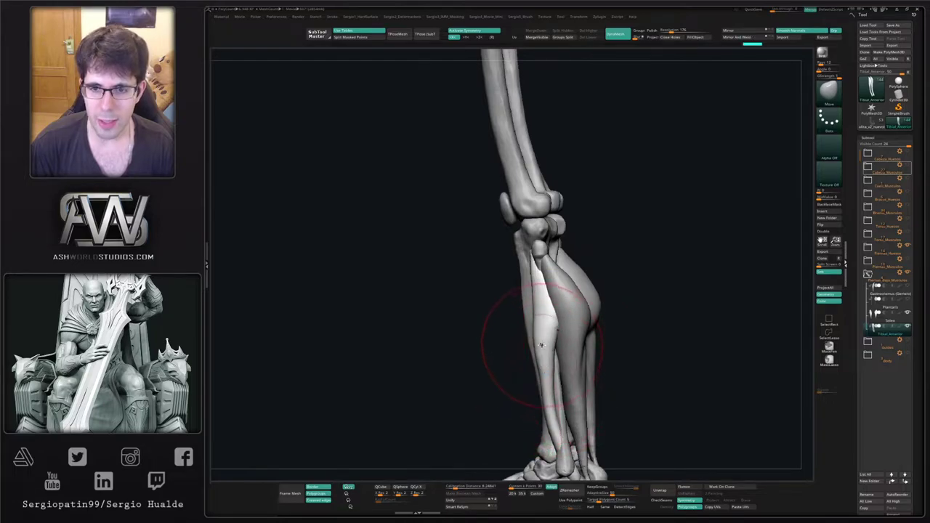
drag(538, 376, 534, 381)
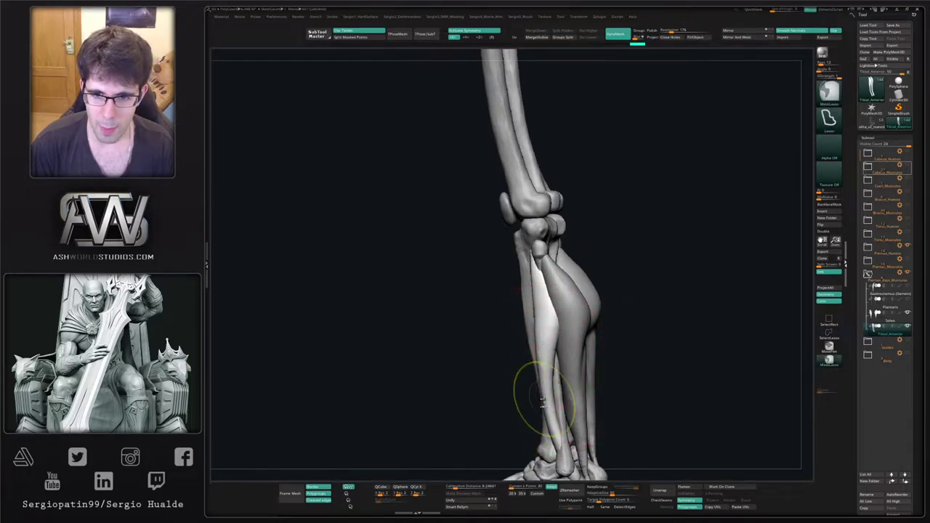
ctrl+right_drag(530, 390, 533, 362)
mouse_move(534, 362)
right_down()
mouse_move(592, 361)
mouse_move(538, 350)
mouse_move(526, 369)
mouse_move(514, 345)
mouse_move(525, 396)
mouse_move(553, 341)
mouse_move(532, 342)
mouse_move(536, 325)
mouse_move(516, 367)
mouse_move(530, 320)
mouse_move(503, 317)
right_up()
key(s)
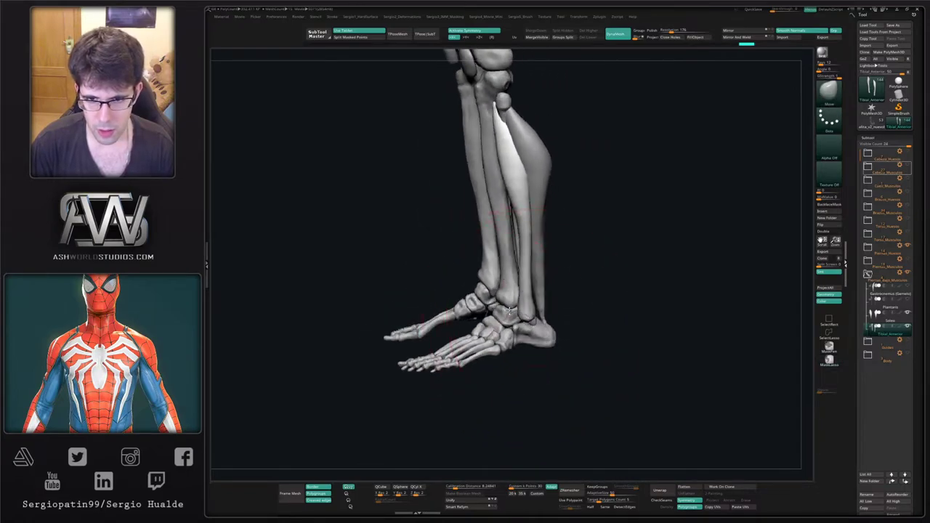
Mask the tibialis anterior above the ankle and rotate its lower end forward over the foot with the gizmo.
ctrl+drag(567, 262, 520, 257)
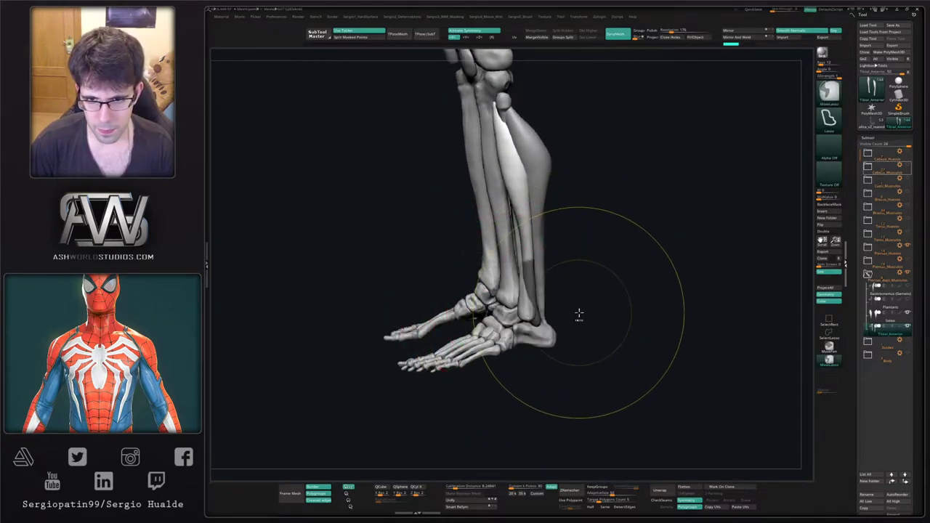
key(w)
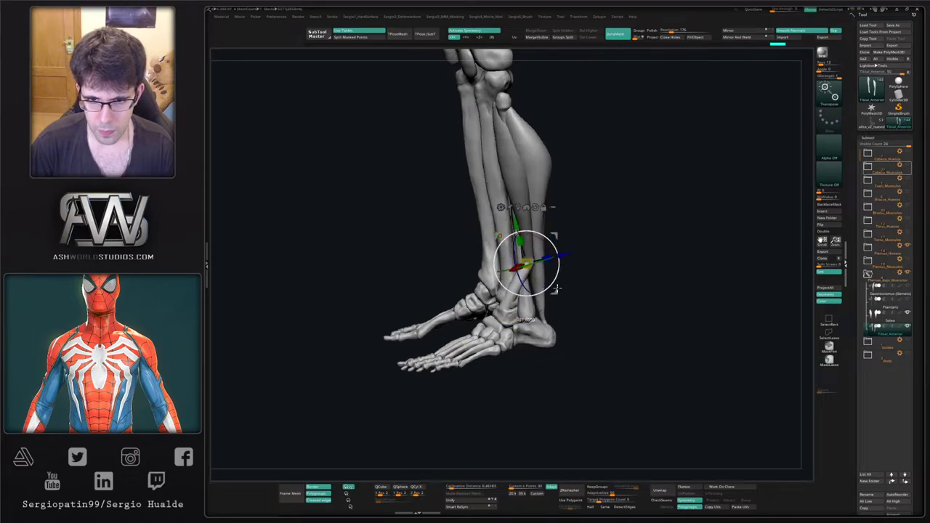
drag(557, 290, 556, 291)
key(q)
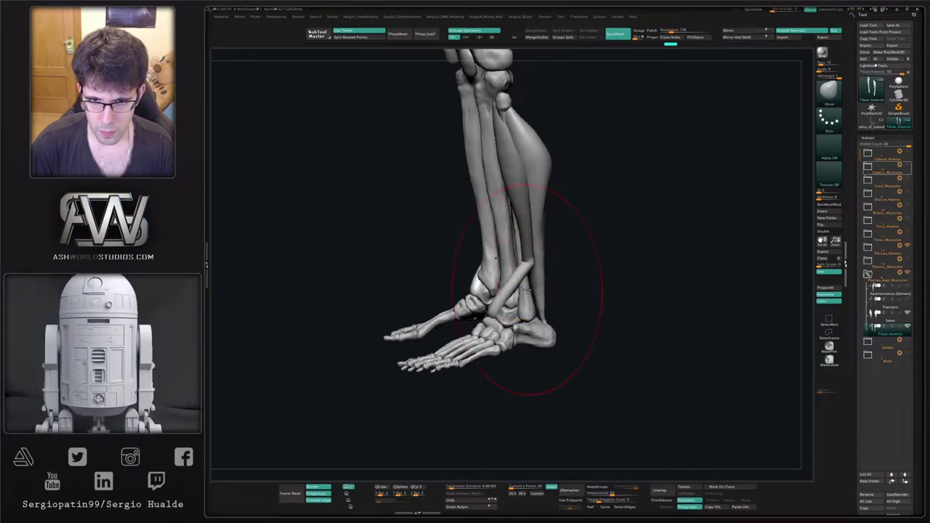
Stretch the unmasked tendon end down onto the inner foot bones with the Move brush.
right_drag(542, 289, 487, 324)
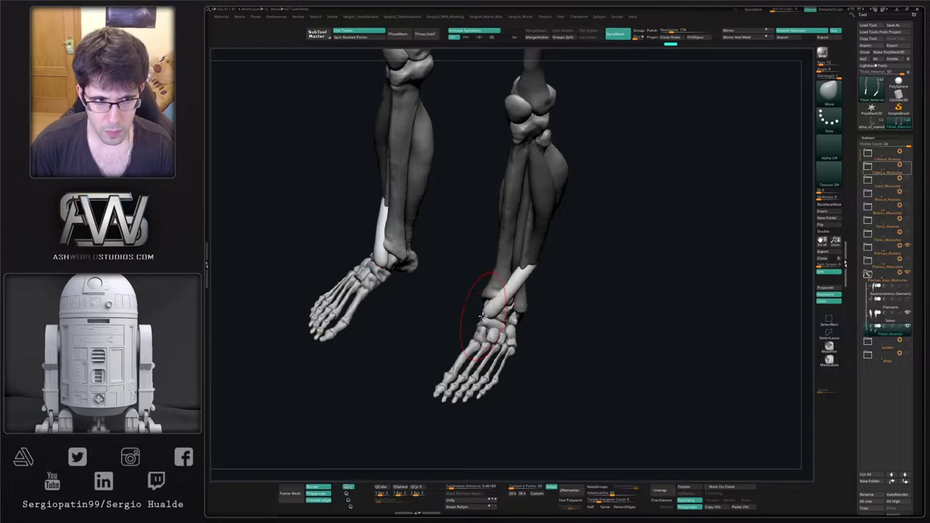
drag(483, 316, 484, 338)
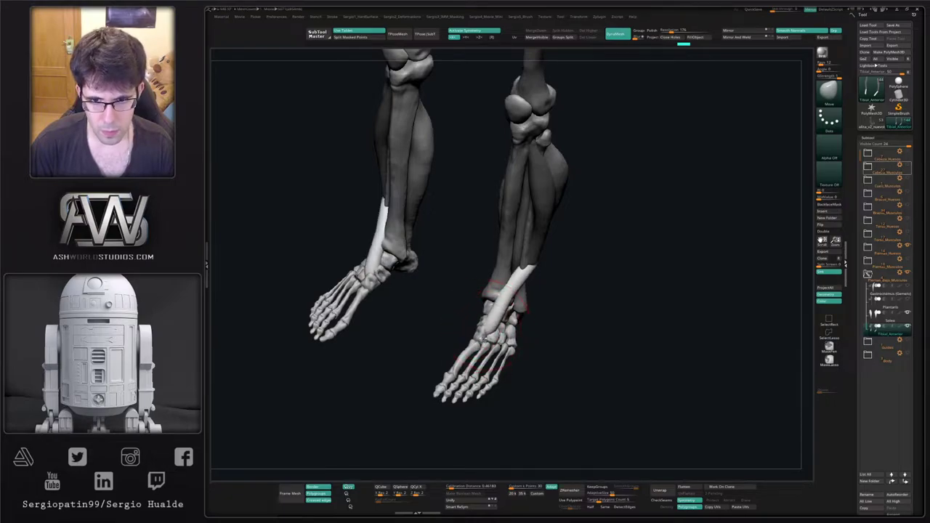
alt+right_drag(491, 335, 492, 347)
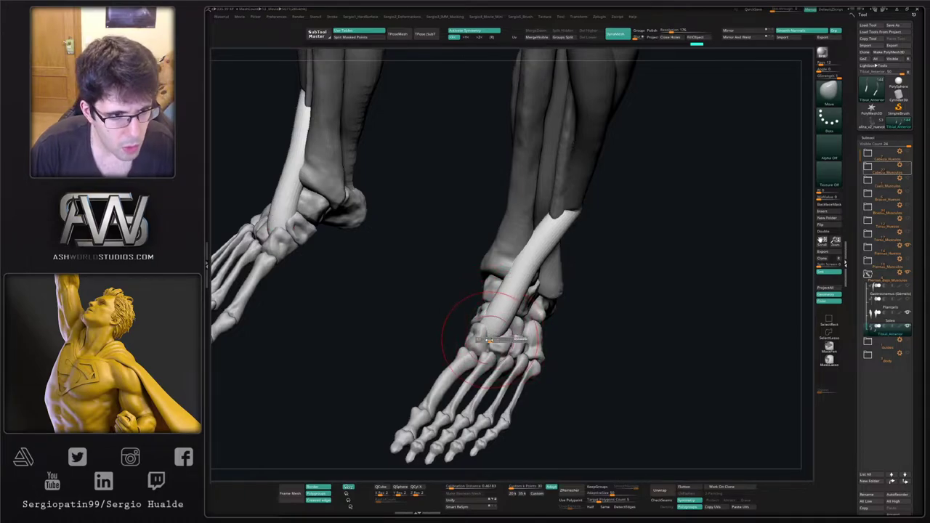
right_drag(489, 340, 445, 335)
mouse_move(500, 314)
mouse_down()
mouse_move(474, 327)
mouse_move(494, 314)
mouse_move(517, 269)
mouse_up()
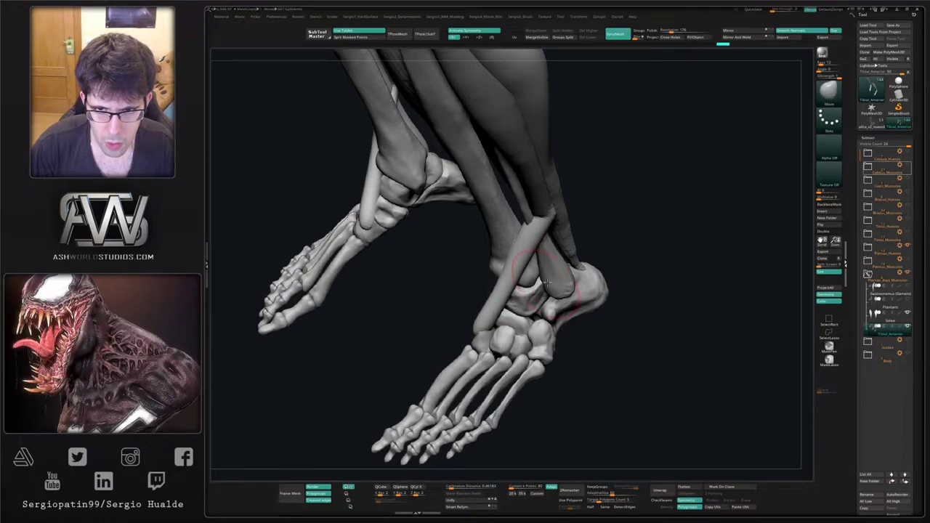
Clear the mask, pull the tendon's bend toward the front of the shin and smooth it into the muscle.
ctrl+drag(609, 227, 622, 241)
right_drag(573, 289, 540, 273)
key(s)
click(522, 276)
mouse_move(511, 275)
mouse_down()
mouse_move(528, 267)
mouse_move(479, 295)
mouse_up()
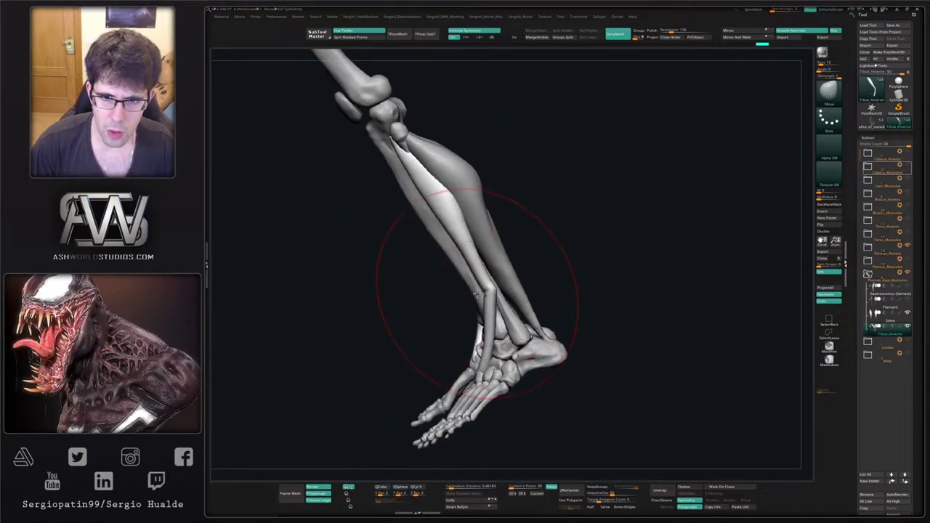
right_drag(476, 294, 497, 291)
mouse_move(493, 291)
shift+mouse_down()
mouse_move(482, 312)
mouse_move(491, 314)
mouse_move(487, 288)
mouse_move(457, 259)
mouse_move(446, 215)
mouse_move(447, 226)
mouse_move(434, 212)
shift+mouse_up()
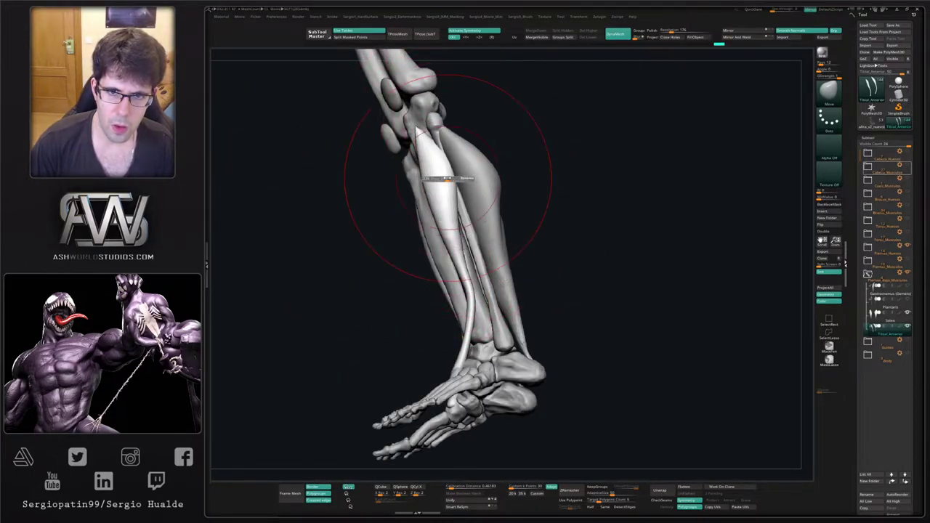
Move the tibialis anterior's upper belly against the tibia and adjust its tip below the knee.
drag(449, 181, 438, 176)
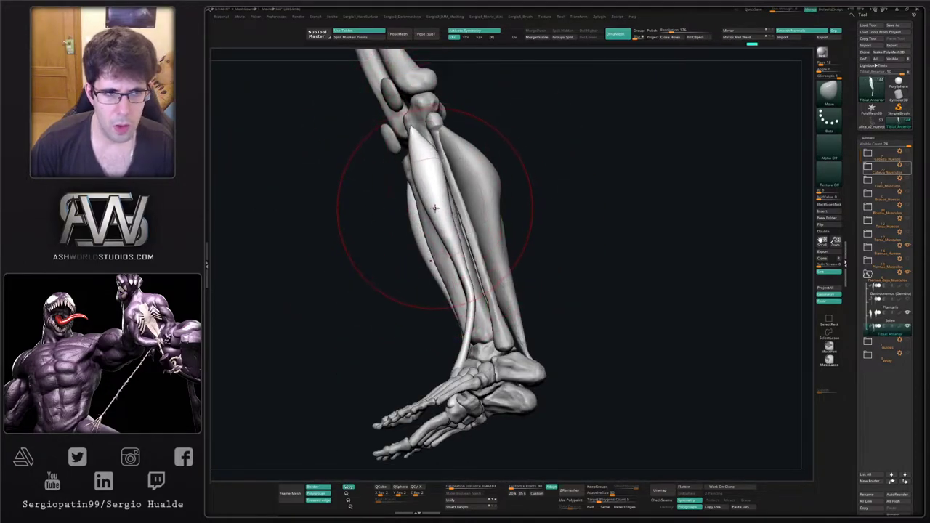
drag(442, 210, 439, 205)
drag(439, 176, 439, 166)
right_drag(441, 213, 431, 222)
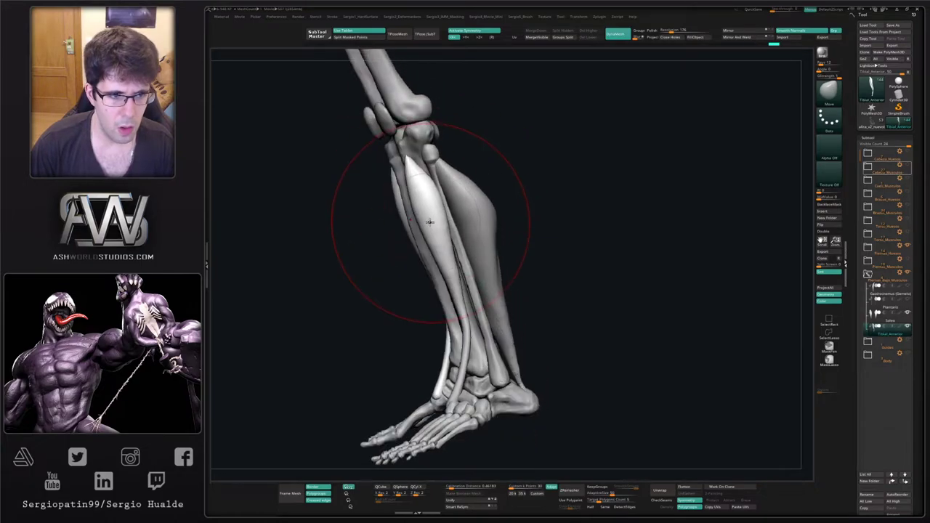
key(s)
drag(429, 208, 424, 210)
drag(409, 162, 416, 160)
Refine the tibialis anterior's upper contour and pointed origin beside the tibia with a resized Move brush.
mouse_move(404, 161)
right_down()
mouse_move(427, 179)
mouse_move(412, 179)
mouse_move(427, 181)
mouse_move(438, 211)
mouse_move(415, 207)
mouse_move(438, 214)
right_up()
drag(439, 222, 427, 229)
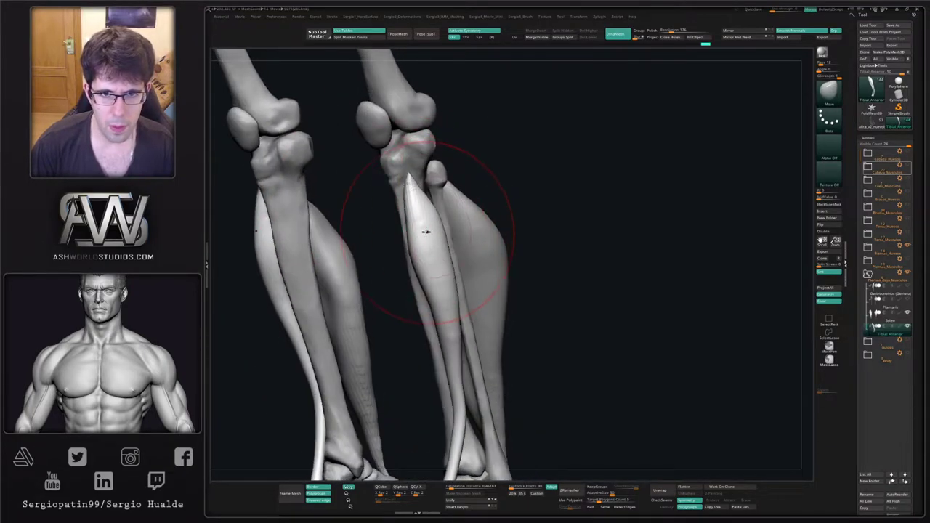
key(s)
drag(417, 189, 411, 188)
right_drag(412, 189, 401, 198)
drag(417, 209, 412, 216)
Fit the tibialis anterior's lower belly and tendon along the shin, then adjust the tendon's thickness with the Inflate brush.
right_drag(414, 226, 441, 267)
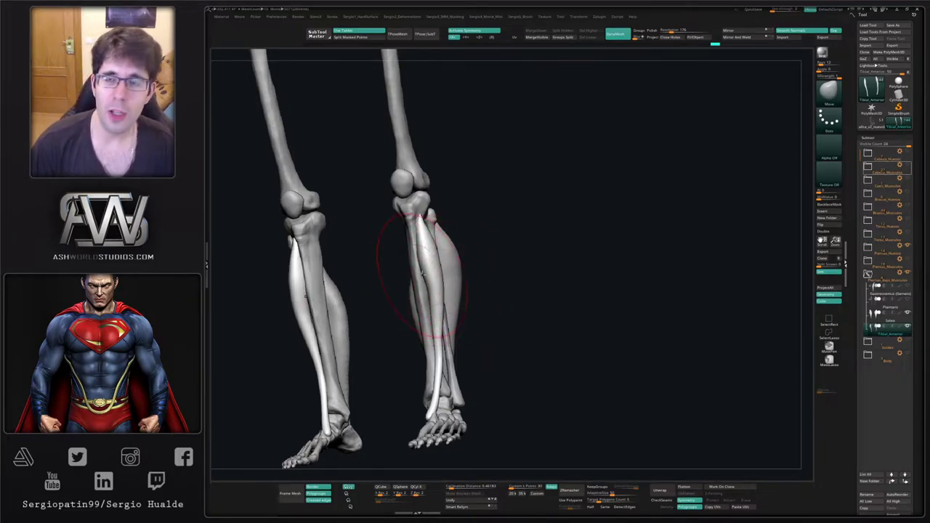
drag(437, 308, 429, 307)
right_drag(429, 307, 436, 299)
key(s)
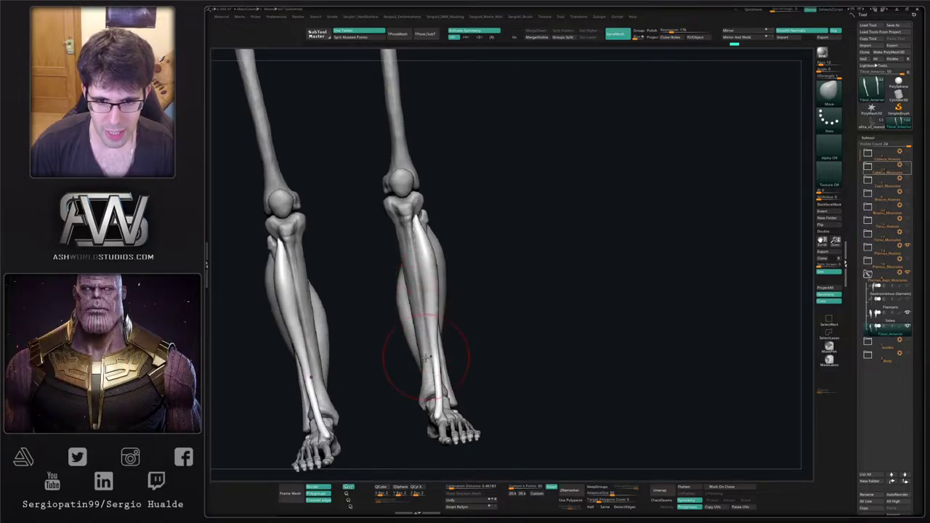
right_drag(436, 385, 440, 391)
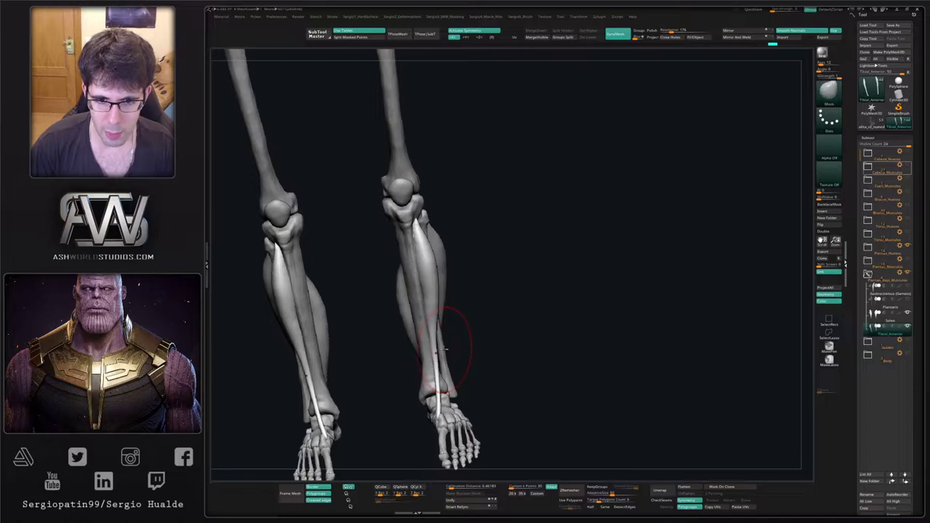
mouse_move(440, 352)
right_down()
mouse_move(428, 299)
mouse_move(421, 334)
right_up()
drag(421, 320, 422, 356)
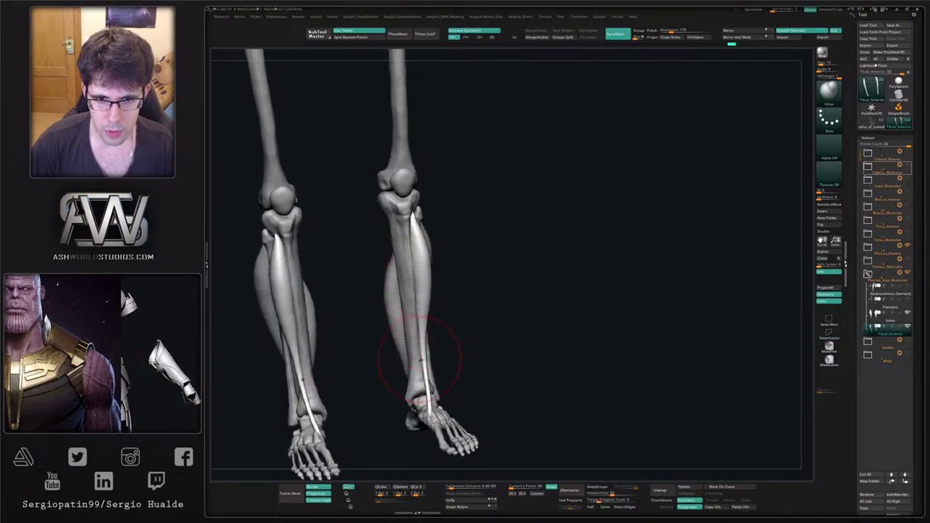
Smooth the upper belly, isolate the tibialis anterior and cut off its pointed upper tip with a lasso selection, closing the opening.
shift+right_drag(431, 229, 426, 267)
shift+drag(428, 268, 430, 274)
key(alt+s)
mouse_move(431, 273)
right_down()
mouse_move(437, 329)
mouse_move(431, 294)
mouse_move(457, 268)
right_up()
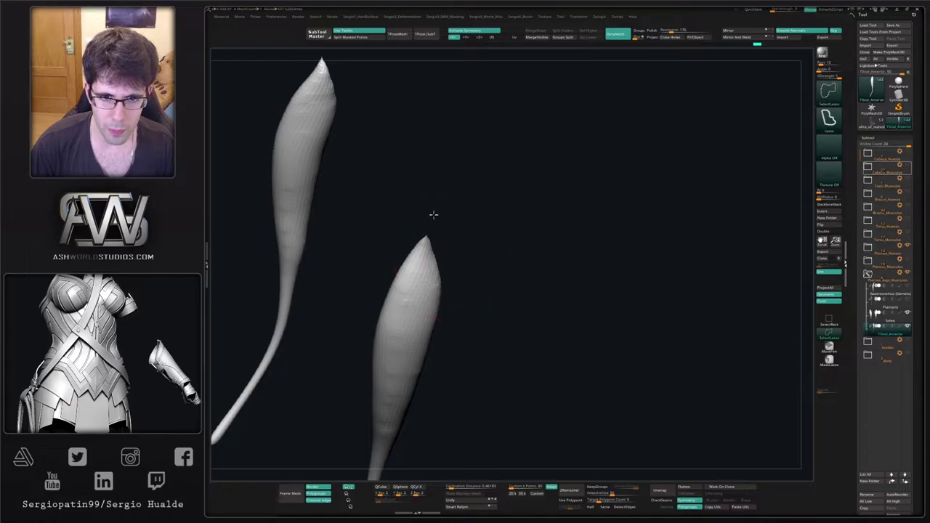
ctrl+alt+shift+drag(434, 213, 458, 261)
ctrl+shift+click(443, 347)
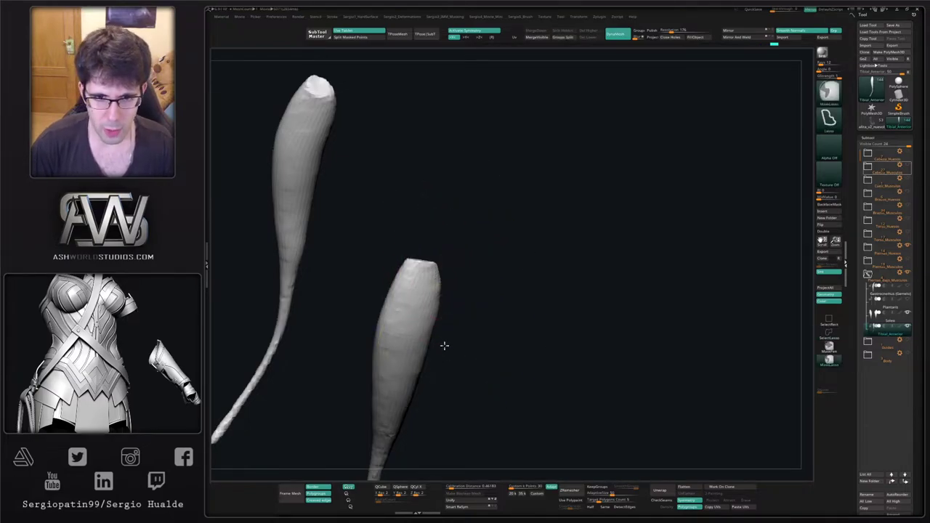
Bring the surrounding bones and muscles back into view, raise the DynaMesh resolution and remesh the trimmed muscle.
ctrl+right_drag(443, 347, 573, 182)
key(alt+s)
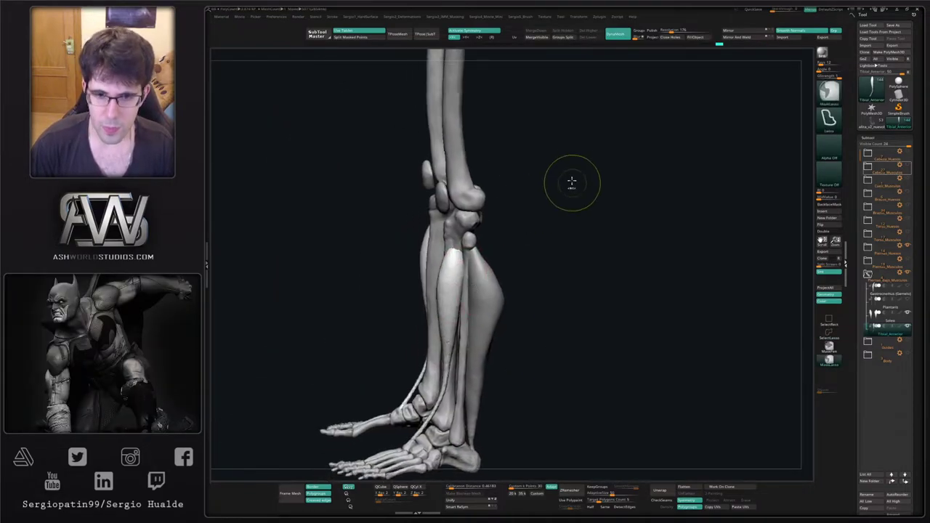
click(673, 32)
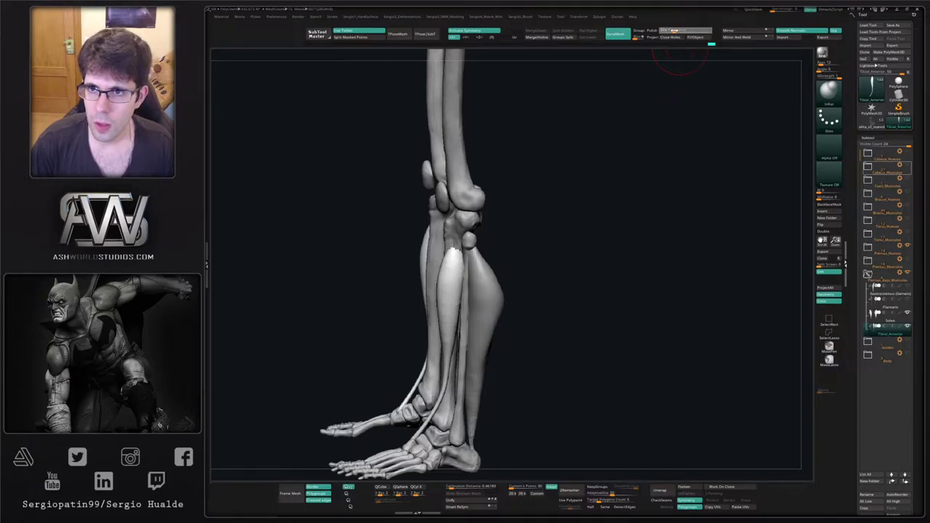
ctrl+drag(626, 148, 620, 230)
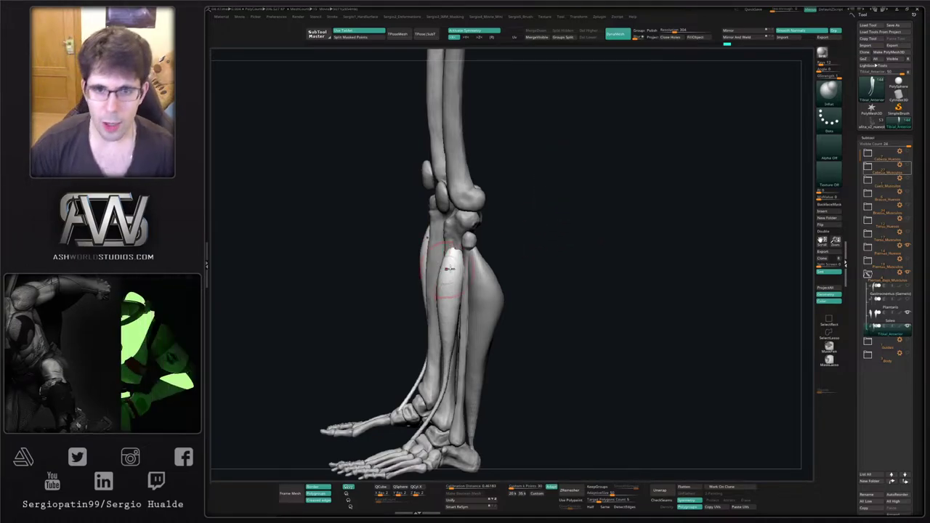
Thicken the trimmed upper end of the tibialis anterior beside the tibia with the Inflate brush.
right_drag(449, 268, 488, 243)
ctrl+right_drag(432, 246, 456, 250)
drag(456, 250, 450, 257)
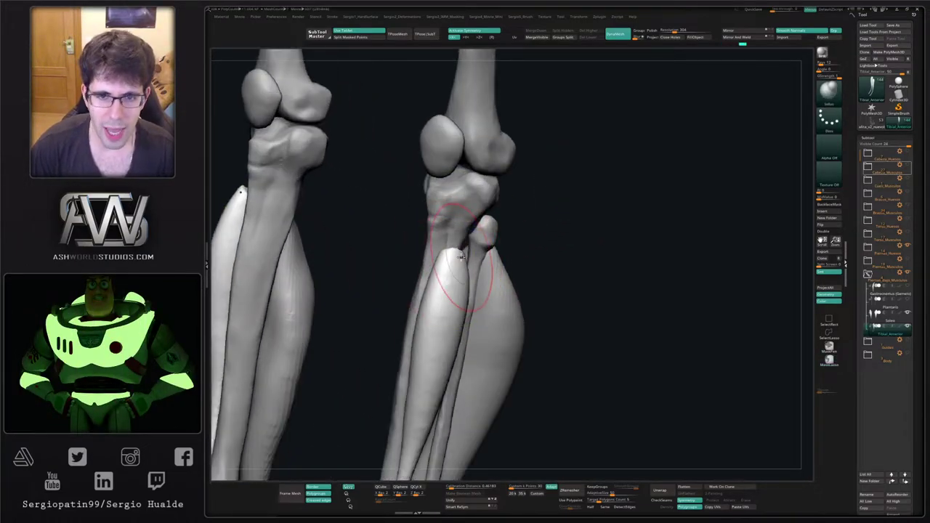
mouse_move(480, 256)
right_down()
mouse_move(459, 264)
mouse_move(459, 211)
right_up()
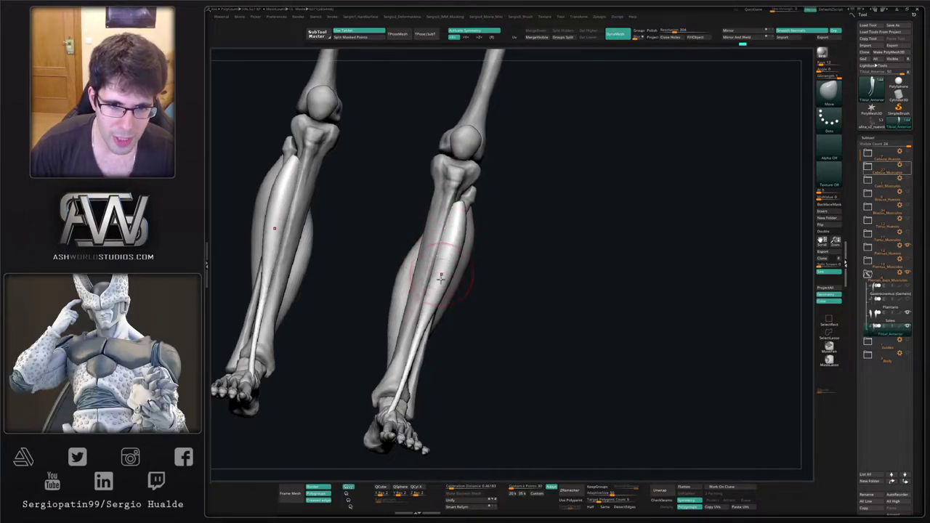
Reshape the tibialis anterior's belly and smooth its taper into the tendon above the ankle.
right_drag(403, 384, 417, 288)
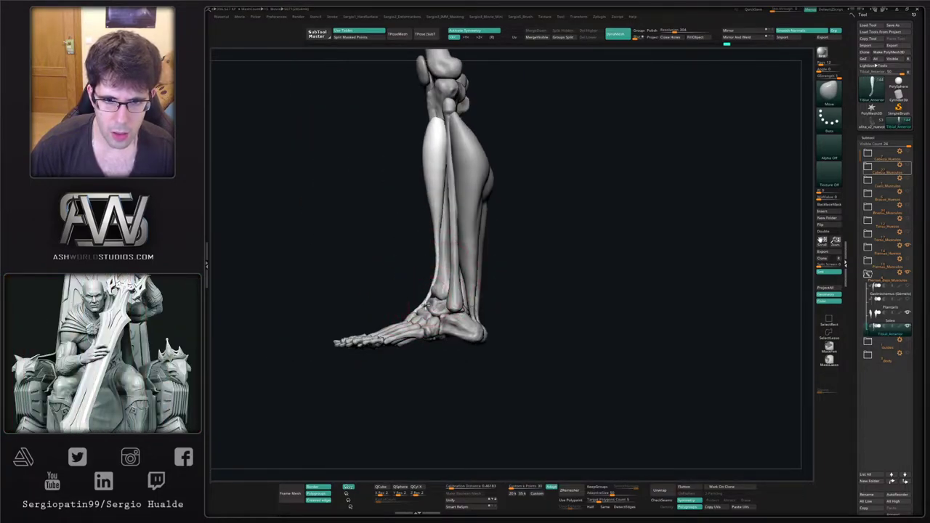
right_drag(437, 265, 441, 254)
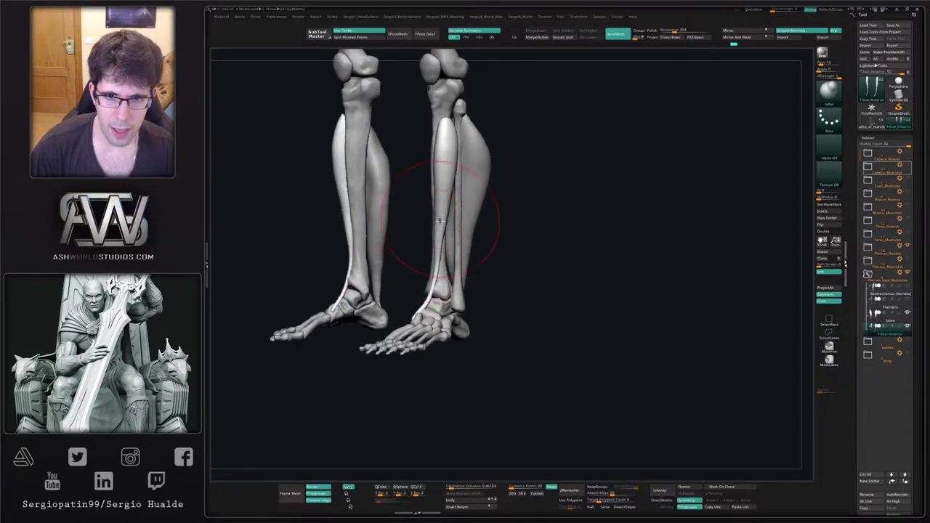
right_drag(439, 218, 445, 222)
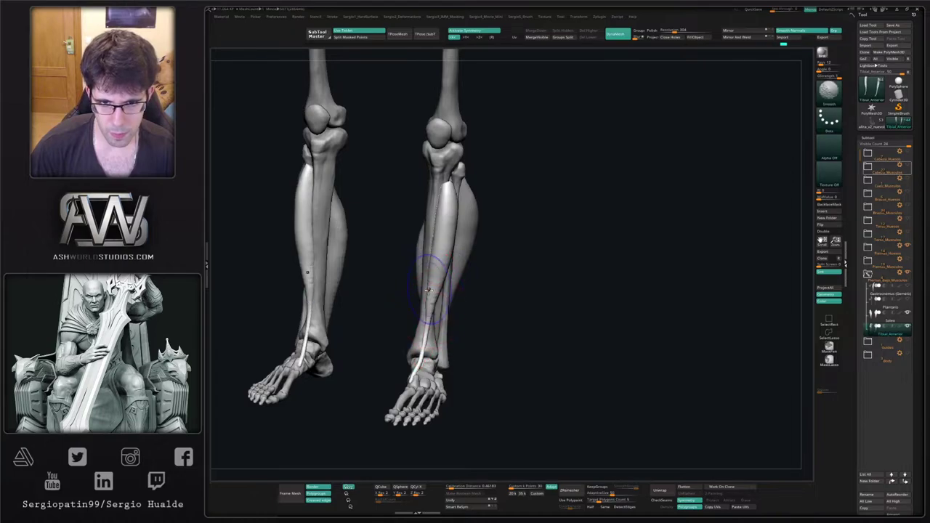
right_drag(432, 260, 440, 298)
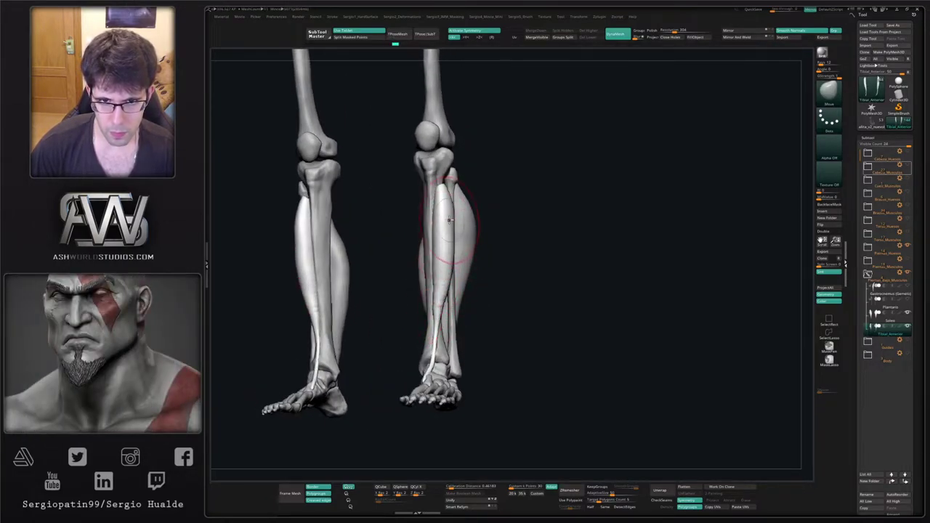
mouse_move(438, 218)
right_down()
mouse_move(446, 274)
mouse_move(443, 231)
right_up()
right_drag(431, 193, 427, 167)
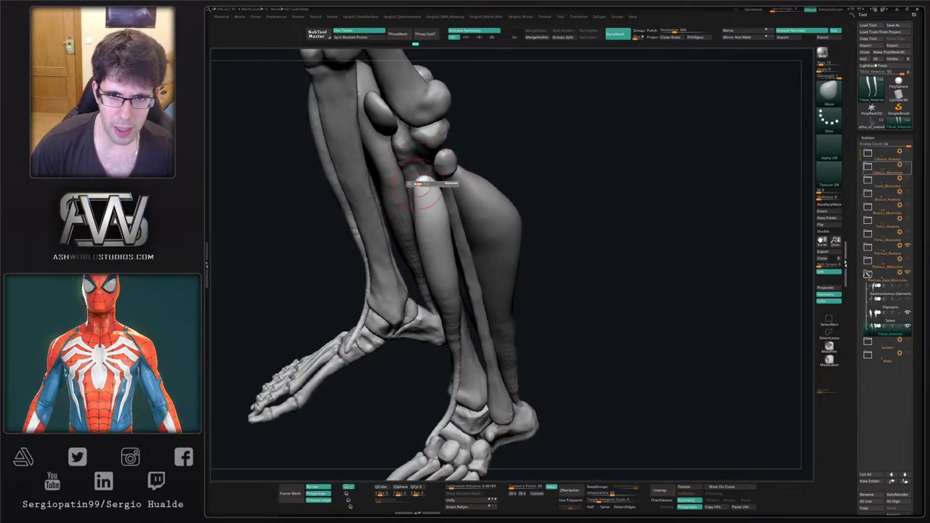
Pull the muscle's upper end up beneath the knee and push its upper belly toward the front of the tibia.
right_drag(422, 179, 443, 197)
drag(425, 184, 422, 172)
drag(432, 221, 424, 220)
ctrl+right_drag(440, 277, 403, 256)
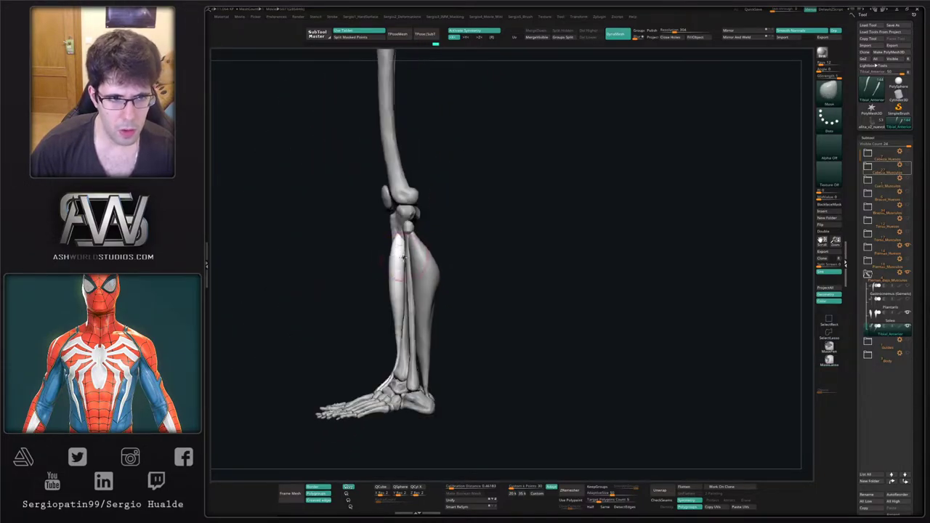
Resize the Move brush and refine the tibialis anterior's front profile in side view.
key(s)
mouse_move(405, 263)
mouse_down()
mouse_move(414, 260)
mouse_move(401, 257)
mouse_up()
key([)
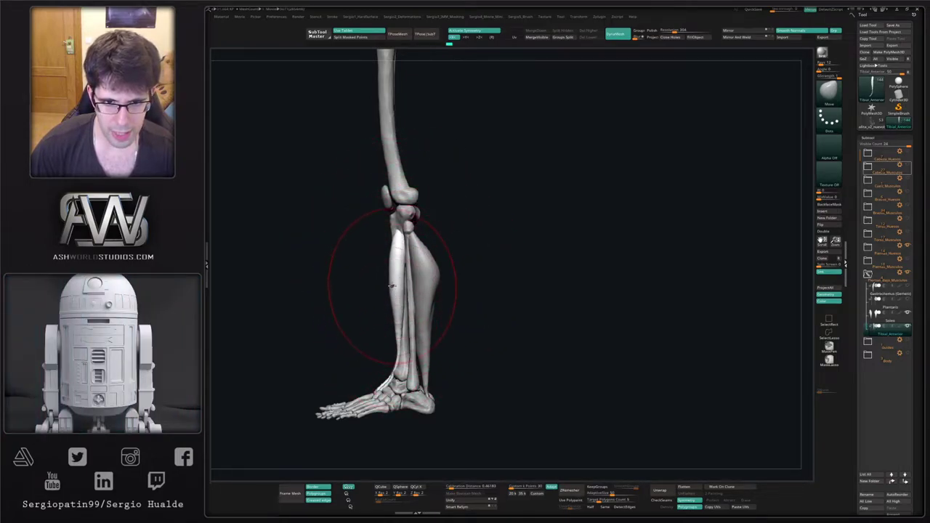
key([)
key([)
key([)
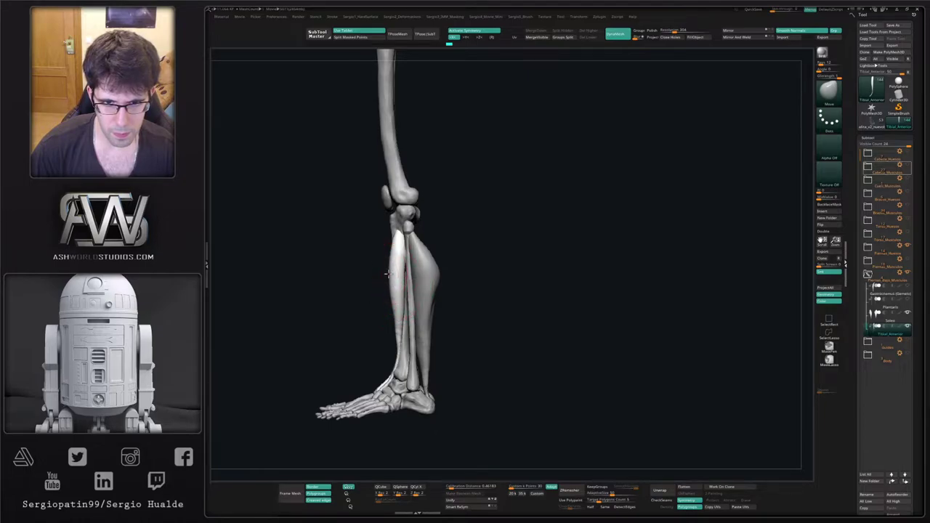
mouse_move(399, 299)
right_down()
mouse_move(434, 335)
mouse_move(436, 294)
right_up()
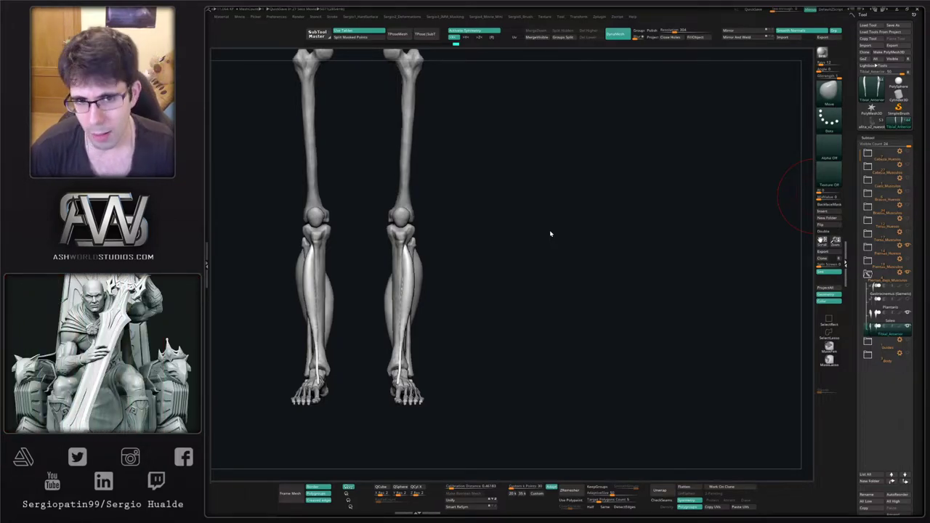
Check the muscle from the side and front, then thicken its lower belly where it narrows into the tendon with the Inflate brush.
drag(497, 308, 463, 285)
mouse_move(464, 285)
right_down()
mouse_move(453, 277)
mouse_move(456, 253)
mouse_move(459, 270)
right_up()
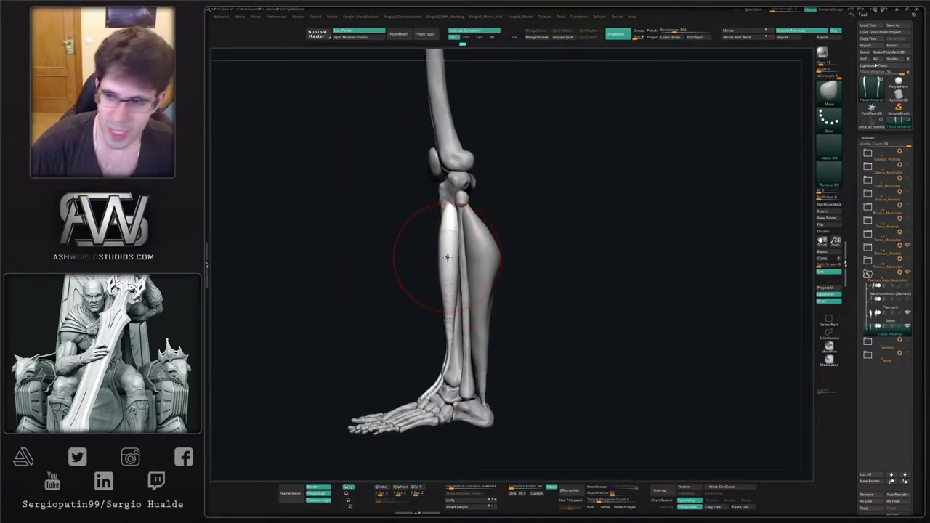
ctrl+right_drag(357, 311, 361, 280)
right_drag(502, 300, 505, 286)
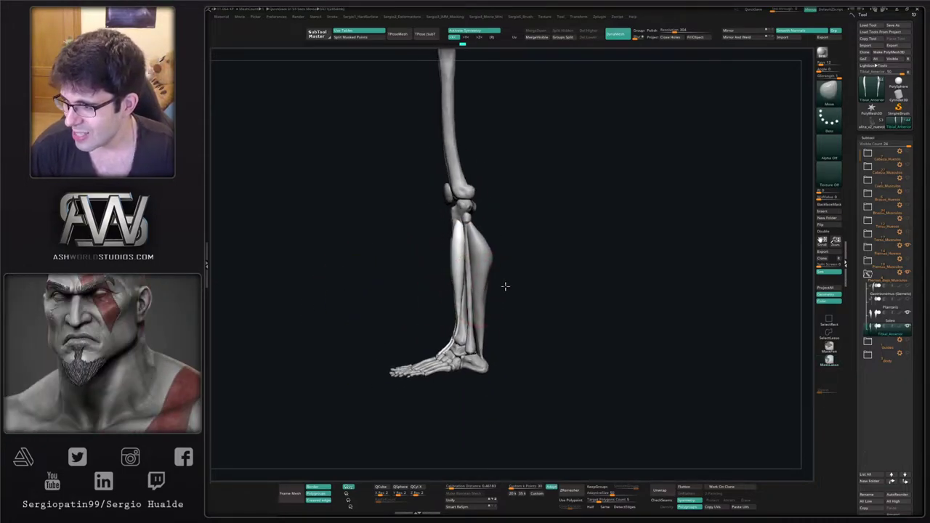
drag(505, 286, 535, 262)
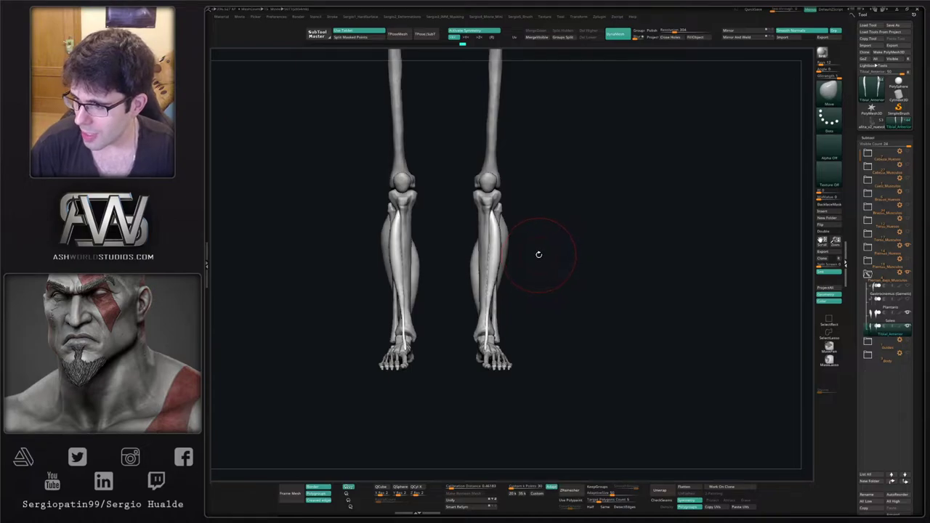
mouse_move(536, 257)
ctrl+right_down()
mouse_move(522, 291)
mouse_move(499, 308)
mouse_move(495, 333)
ctrl+right_up()
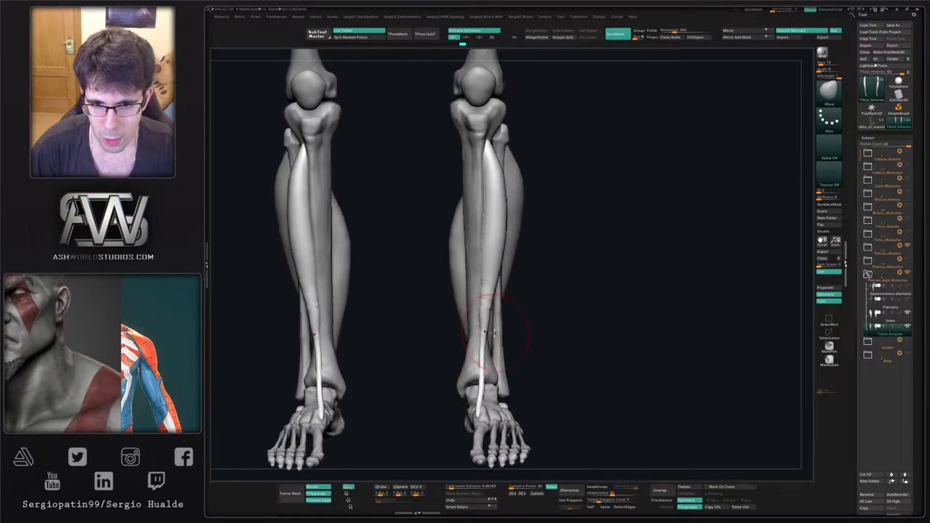
key(ctrl+shift+i)
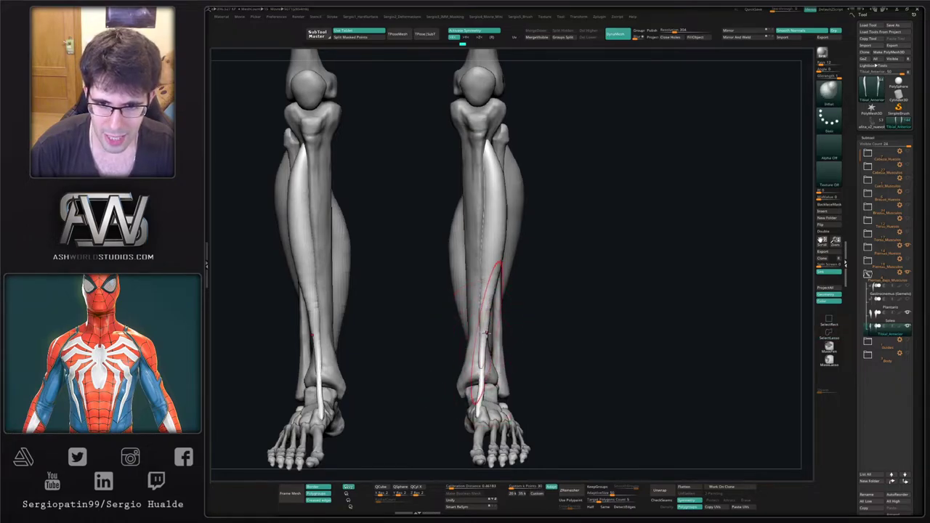
mouse_move(486, 333)
mouse_down()
mouse_move(496, 305)
mouse_move(478, 308)
mouse_up()
Switch to a resized Move brush and adjust the lower belly's side contour against the shin.
mouse_move(512, 320)
right_down()
mouse_move(487, 324)
mouse_move(509, 308)
mouse_move(489, 321)
mouse_move(476, 314)
right_up()
key(b)
key(m)
key(v)
key(s)
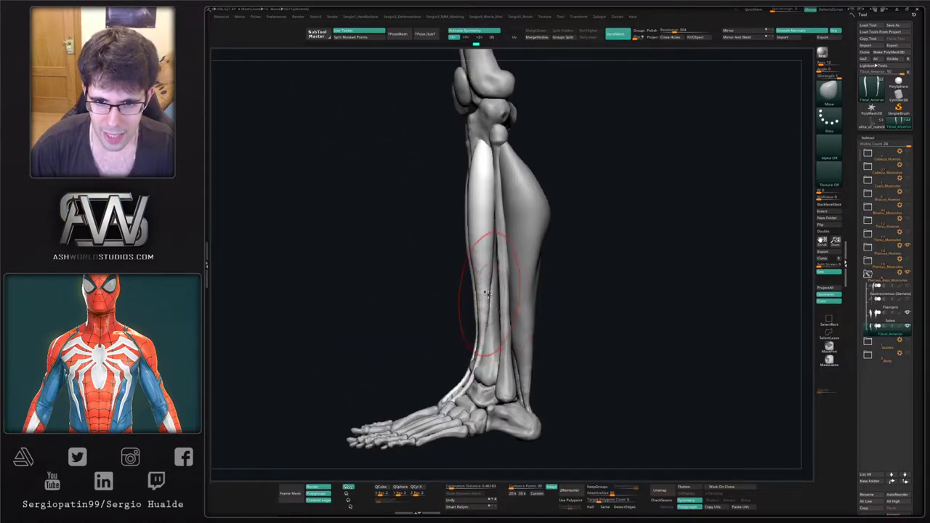
mouse_move(476, 293)
mouse_down()
mouse_move(471, 279)
mouse_move(491, 288)
mouse_up()
ctrl+right_drag(486, 317, 467, 311)
ctrl+right_drag(467, 312, 499, 318)
right_drag(502, 272, 530, 284)
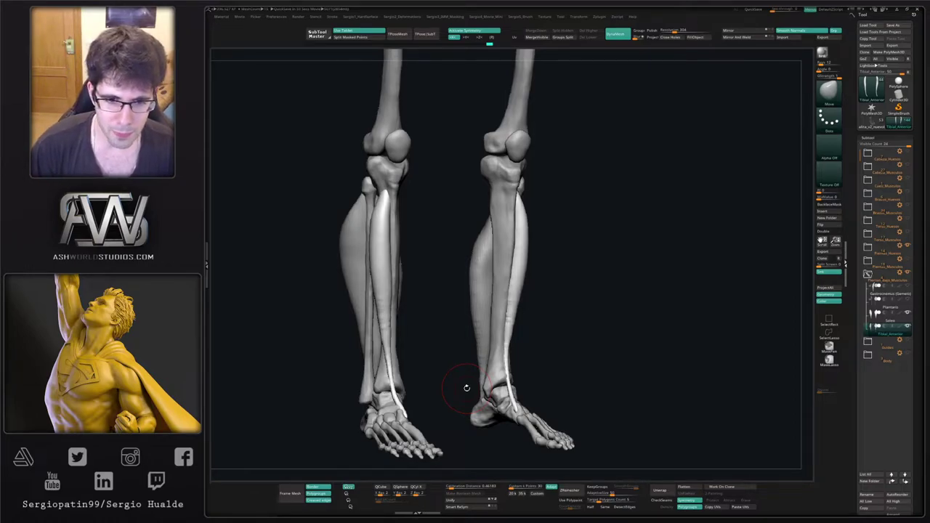
Move the tendon's lower end close against the ankle and inner foot bones.
mouse_move(575, 341)
mouse_down()
mouse_move(533, 390)
mouse_move(509, 316)
mouse_move(514, 365)
mouse_move(509, 353)
mouse_up()
right_drag(509, 354, 481, 349)
mouse_move(519, 340)
mouse_down()
mouse_move(508, 349)
mouse_move(513, 331)
mouse_move(503, 312)
mouse_move(537, 320)
mouse_move(555, 312)
mouse_move(527, 322)
mouse_up()
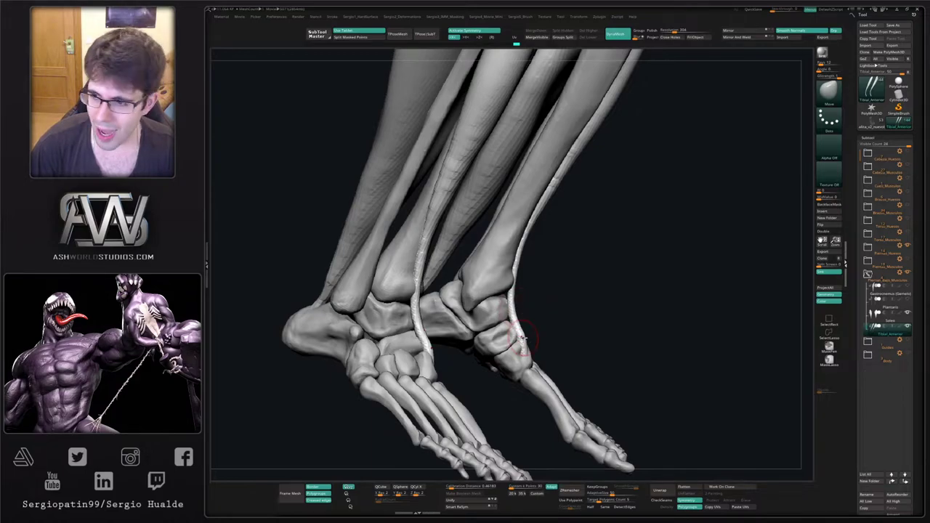
drag(516, 306, 507, 325)
ctrl+right_drag(509, 325, 514, 347)
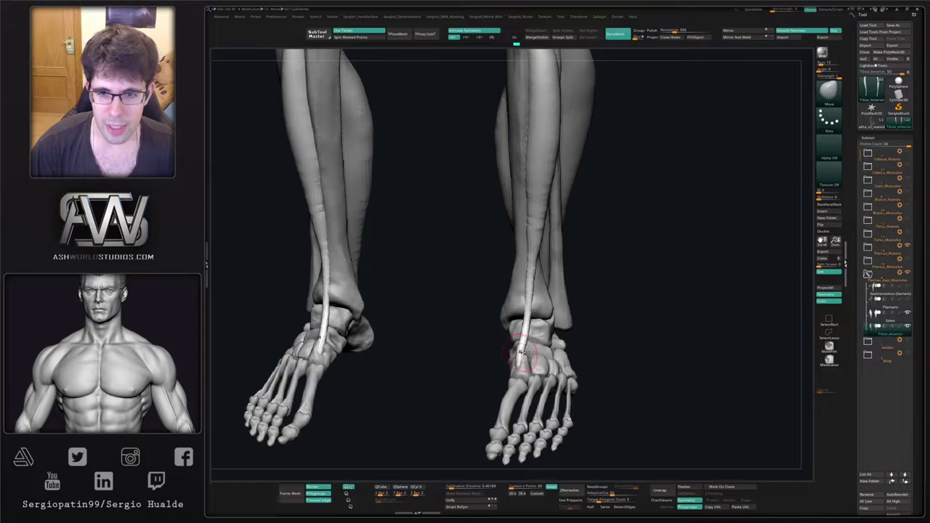
drag(522, 353, 528, 305)
alt+right_drag(529, 305, 529, 332)
mouse_move(529, 333)
right_down()
mouse_move(501, 327)
mouse_move(529, 331)
right_up()
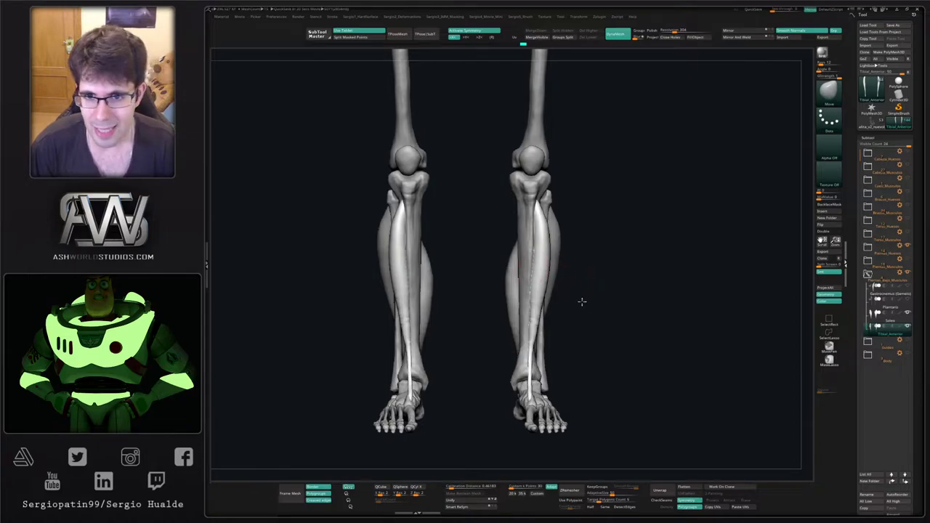
Reshape the belly's middle and upper contour along the tibia with the Move brush.
drag(583, 301, 571, 297)
right_drag(531, 246, 544, 245)
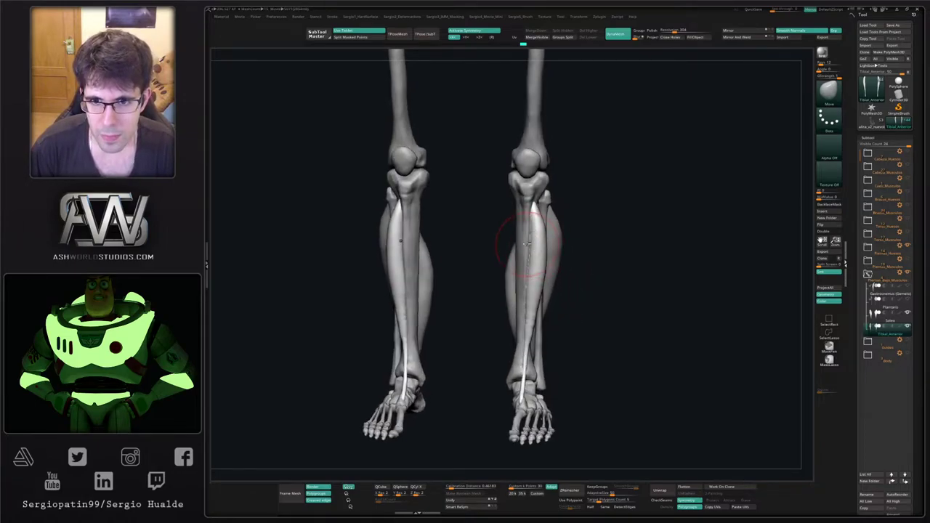
drag(531, 244, 513, 275)
right_drag(531, 267, 520, 259)
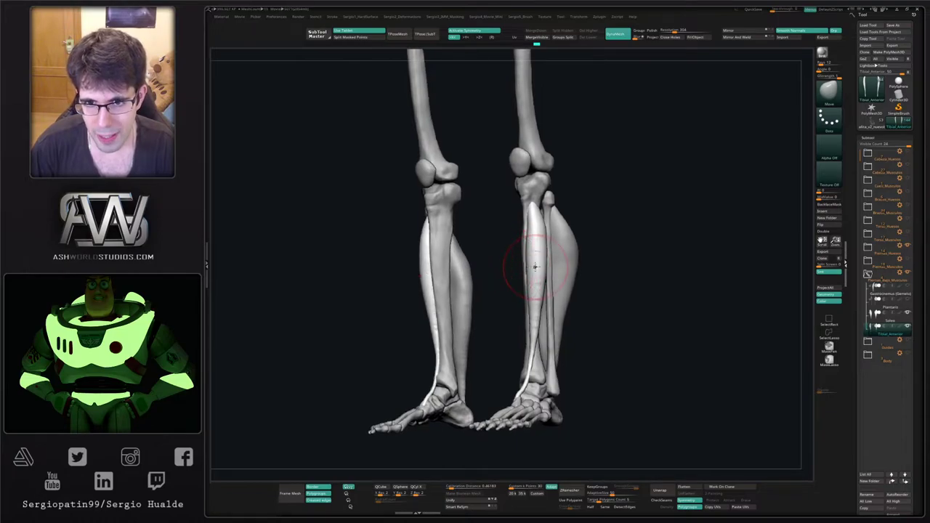
mouse_move(535, 267)
mouse_down()
mouse_move(523, 231)
mouse_move(537, 234)
mouse_up()
drag(534, 294, 529, 296)
Refine the tibialis anterior's lower belly and contour along the tibia with the Move brush, smoothing where needed.
ctrl+right_drag(531, 280, 533, 245)
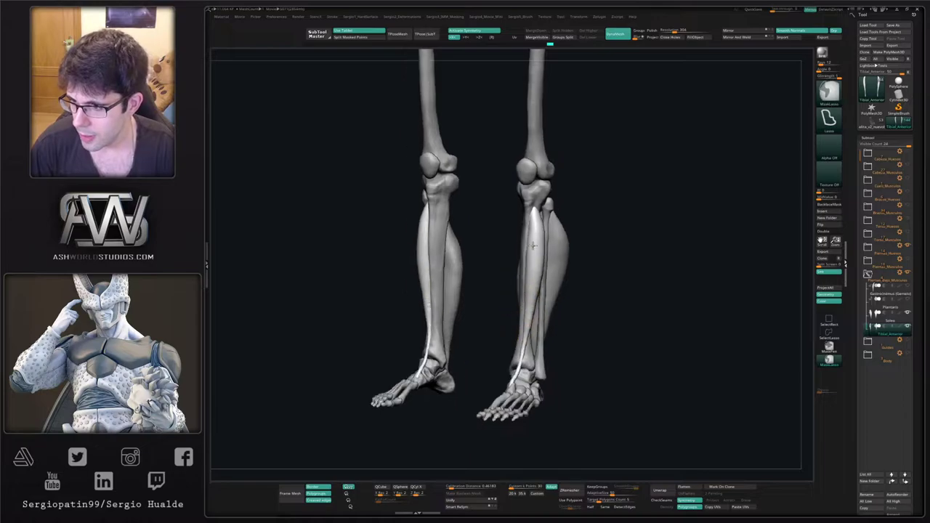
mouse_move(533, 245)
mouse_down()
mouse_move(521, 270)
mouse_move(527, 255)
mouse_move(488, 261)
mouse_up()
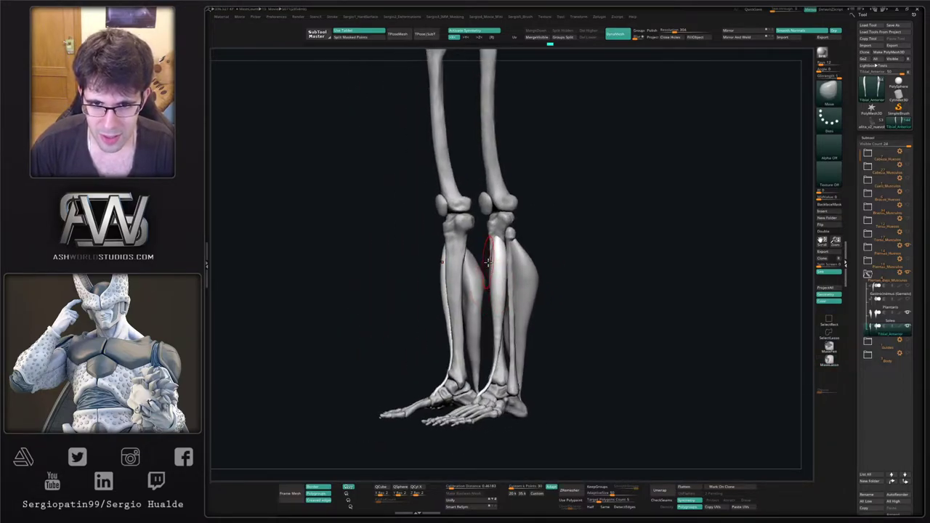
ctrl+right_drag(487, 262, 493, 282)
right_drag(534, 249, 514, 228)
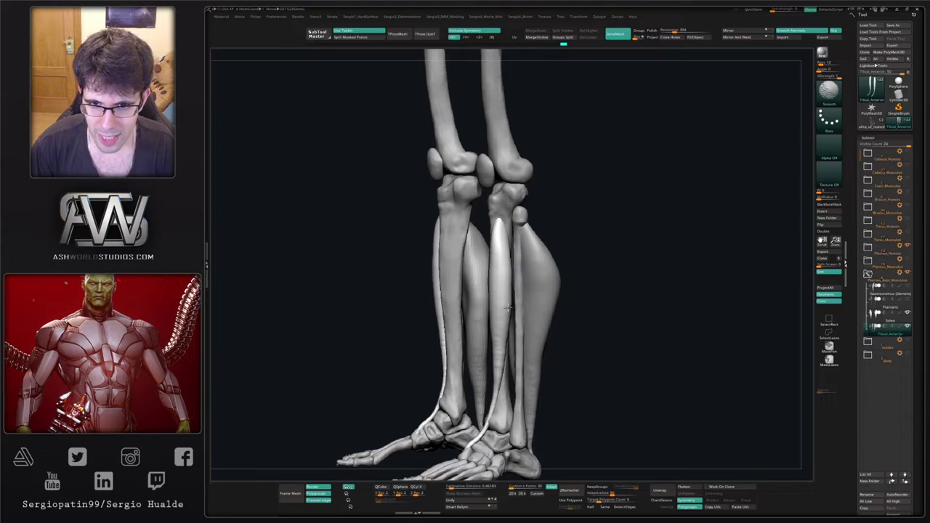
key(f)
drag(500, 314, 529, 314)
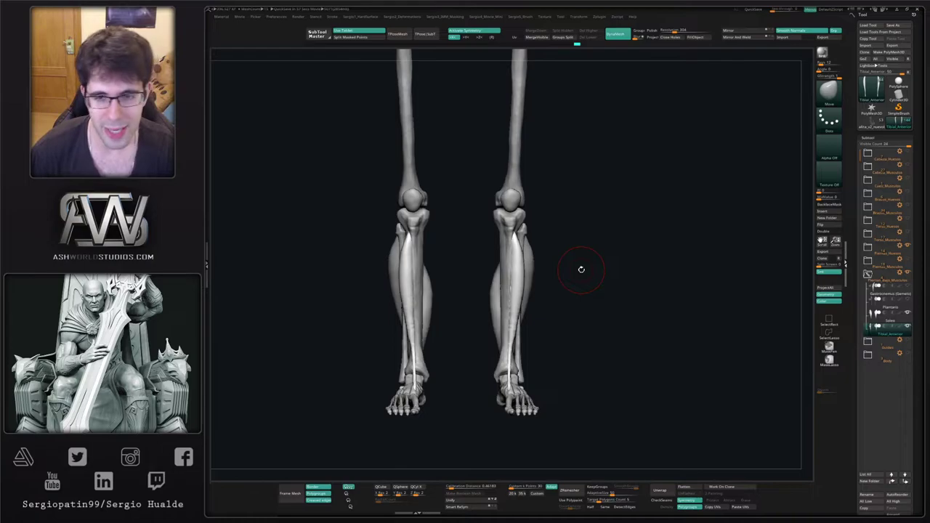
Duplicate the tibialis anterior subtool as the base for the neighbouring toe extensor muscle.
drag(599, 347, 573, 338)
alt+drag(573, 338, 597, 356)
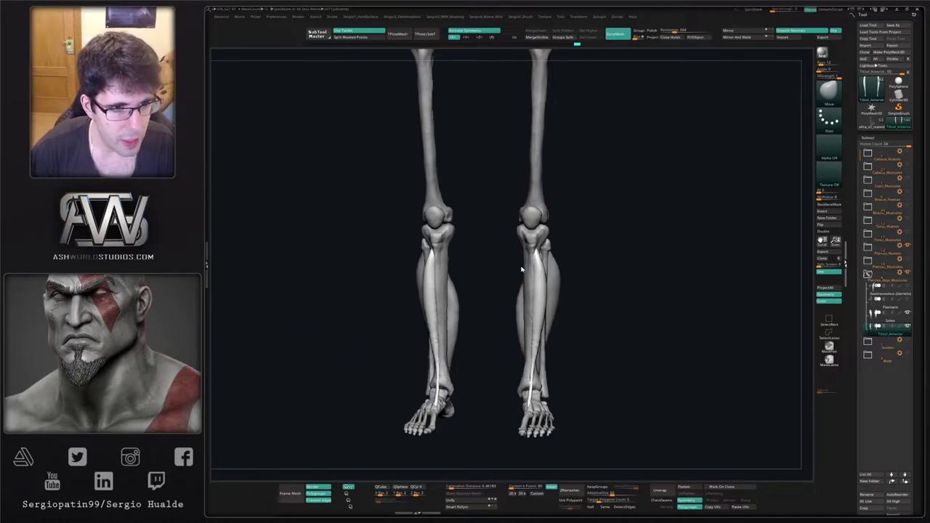
drag(628, 288, 648, 305)
key(ctrl+shift+d)
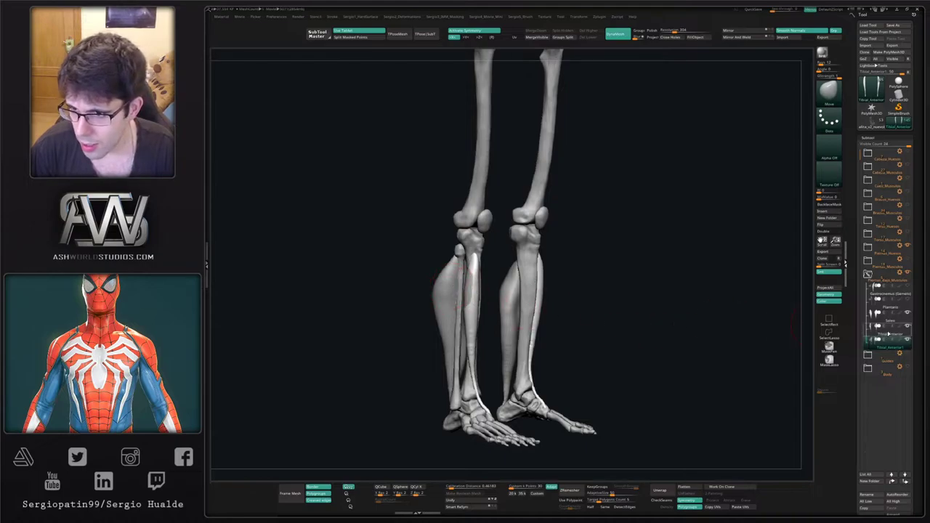
Move the duplicated muscle to the outer side of the tibialis anterior, beside the fibula, with a resized Move brush.
alt+drag(633, 328, 673, 342)
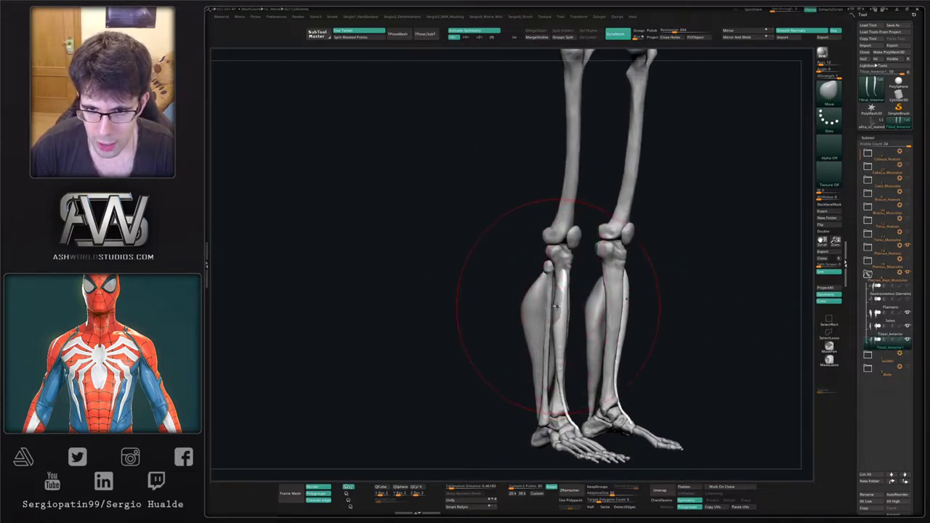
mouse_move(574, 303)
mouse_down()
mouse_move(584, 304)
mouse_move(559, 274)
mouse_up()
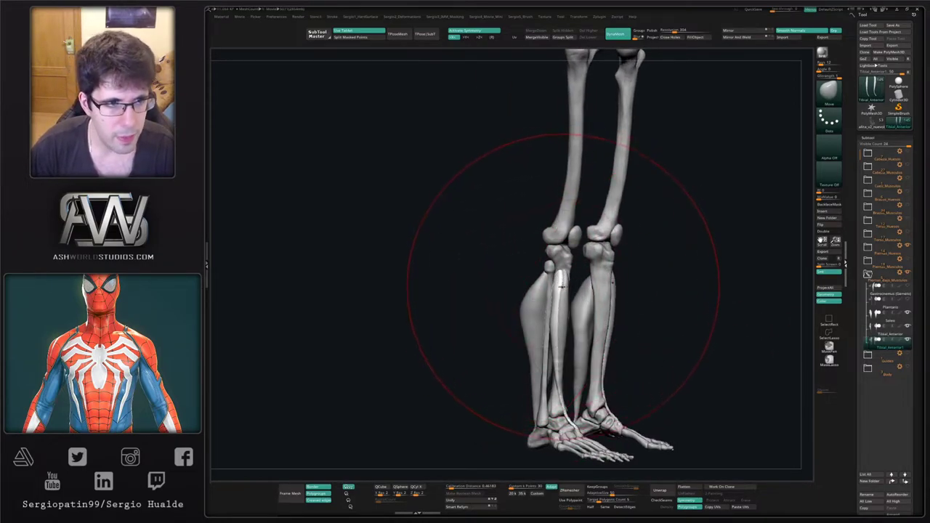
key(bracketleft)
key(bracketleft)
key(bracketleft)
key(bracketleft)
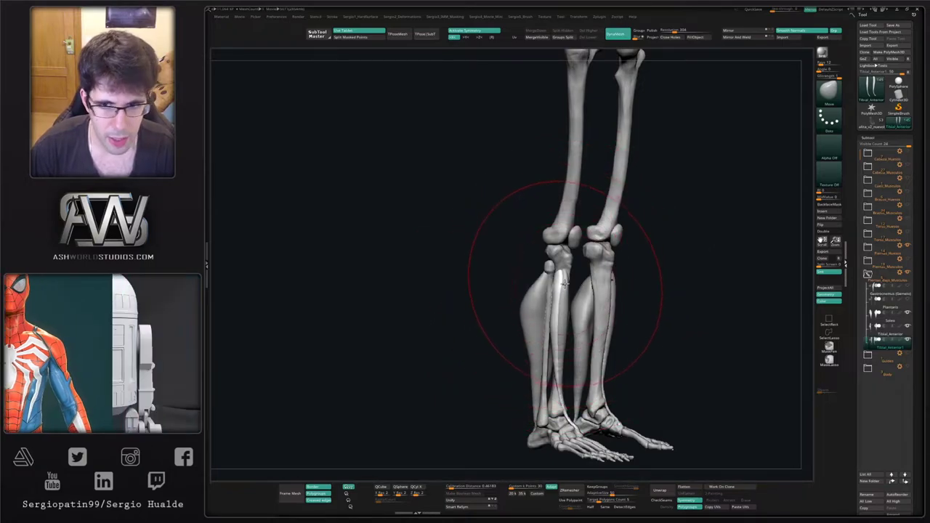
mouse_move(560, 283)
right_down()
mouse_move(551, 284)
mouse_move(563, 276)
mouse_move(546, 321)
mouse_move(555, 317)
mouse_move(556, 293)
mouse_move(573, 298)
right_up()
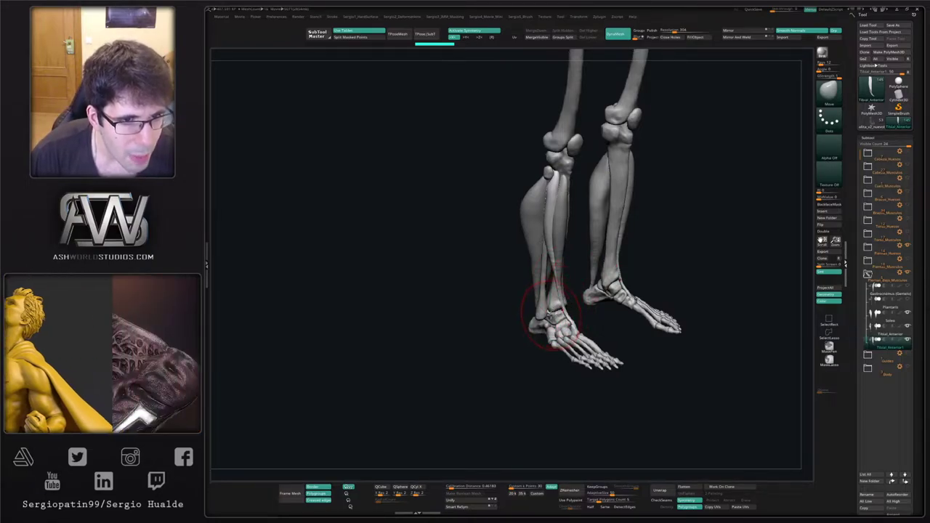
Pull the new muscle's tendon across the ankle and extend it along the foot to the middle toe.
mouse_move(551, 308)
right_down()
mouse_move(551, 350)
mouse_move(545, 254)
mouse_move(558, 304)
mouse_move(550, 328)
mouse_move(569, 301)
mouse_move(513, 305)
mouse_move(508, 290)
mouse_move(487, 280)
mouse_move(536, 300)
right_up()
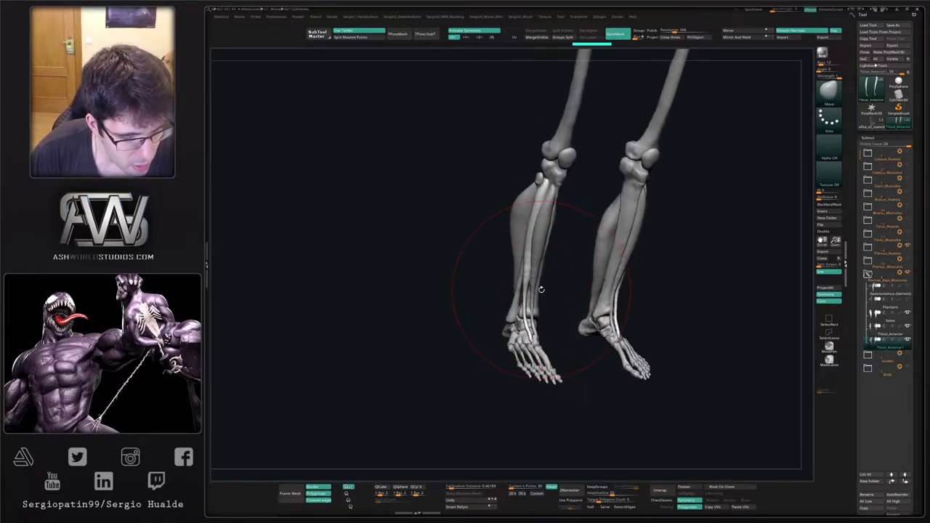
right_drag(540, 290, 519, 278)
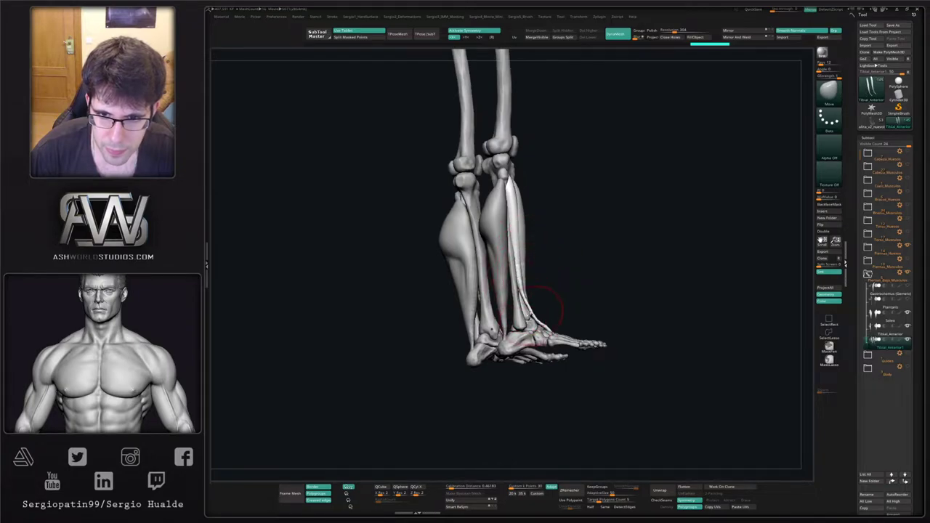
right_drag(539, 323, 557, 338)
drag(556, 339, 619, 423)
right_drag(541, 330, 563, 320)
drag(552, 324, 559, 333)
right_drag(579, 373, 593, 387)
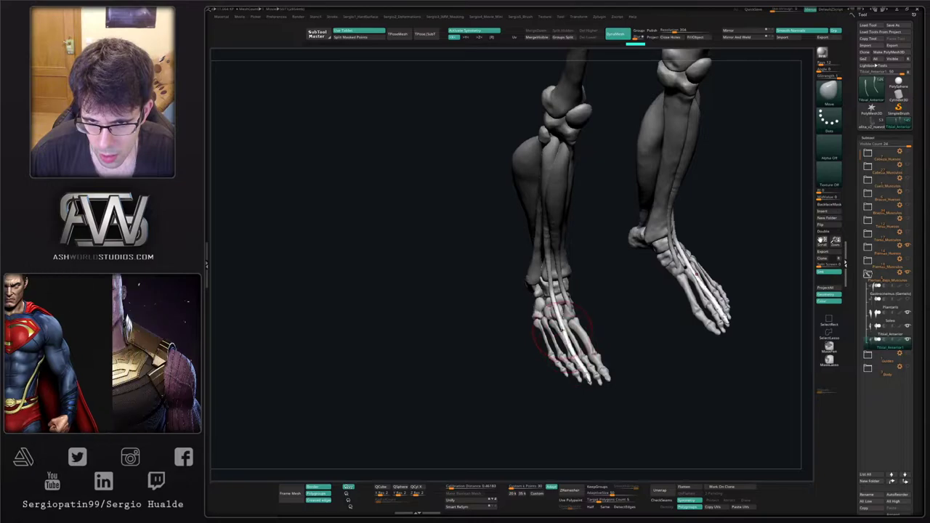
mouse_move(585, 349)
right_down()
mouse_move(589, 332)
mouse_move(574, 342)
right_up()
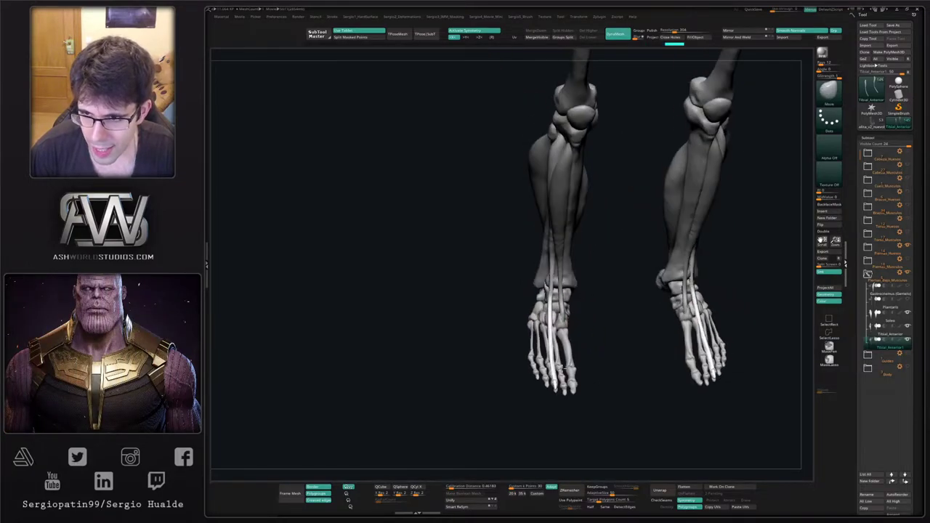
Duplicate the toe extensor muscle and prepare to isolate the copy's foot tendon.
key(ctrl+shift+d)
key(s)
mouse_move(565, 296)
ctrl+shift+mouse_down()
mouse_move(524, 297)
mouse_move(563, 297)
ctrl+shift+mouse_up()
ctrl+drag(563, 358, 574, 359)
key(s)
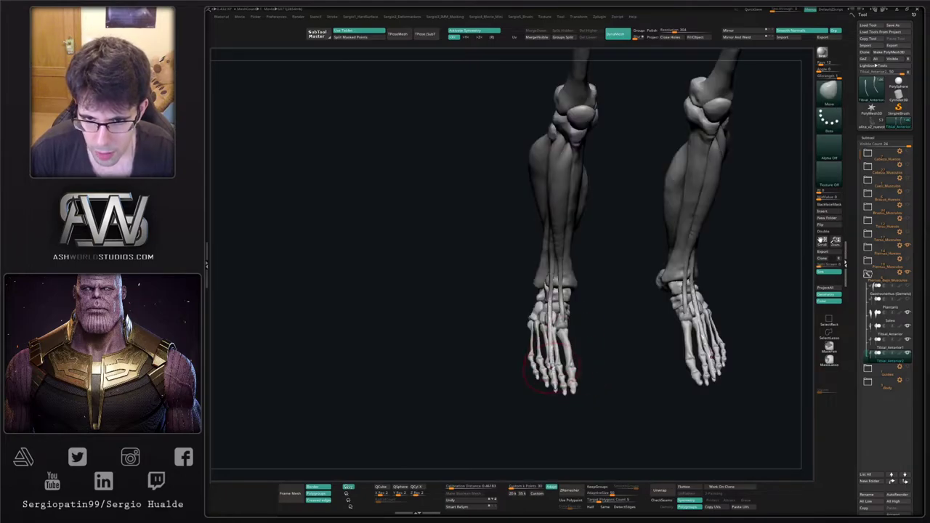
Isolate the copied foot tendon, set the gizmo at its upper end, and place tendon pieces over the outer toes.
key(w)
key(s)
click(549, 300)
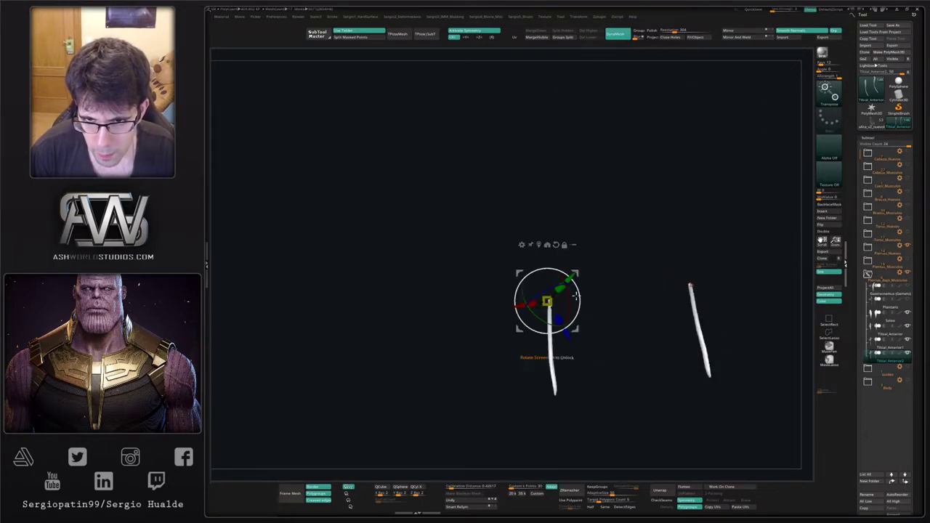
key(s)
mouse_move(575, 330)
mouse_down()
mouse_move(564, 323)
mouse_move(572, 332)
mouse_up()
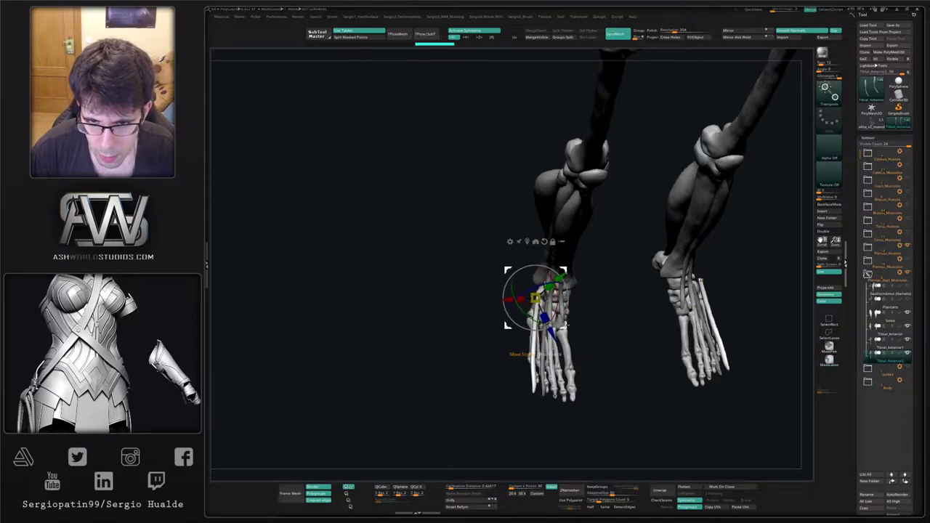
drag(545, 300, 596, 317)
Adjust the placed tendons and the main extensor tendon's course over the ankle with a resized Move brush.
key(q)
drag(587, 363, 628, 369)
drag(602, 400, 564, 401)
ctrl+right_drag(564, 334, 562, 301)
key(s)
mouse_move(570, 301)
mouse_down()
mouse_move(561, 301)
mouse_move(559, 279)
mouse_move(570, 301)
mouse_move(583, 301)
mouse_move(547, 277)
mouse_move(573, 268)
mouse_move(568, 279)
mouse_move(569, 263)
mouse_up()
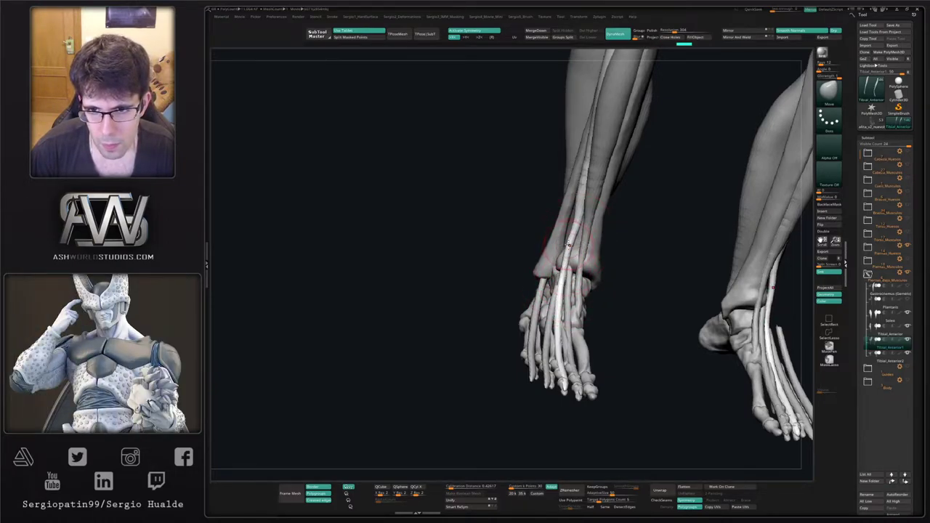
Bend the two outer tendons along the fourth and fifth toe bones with the Move Topological brush.
mouse_move(567, 287)
mouse_down()
mouse_move(568, 260)
mouse_move(574, 299)
mouse_move(598, 326)
mouse_up()
ctrl+click(597, 325)
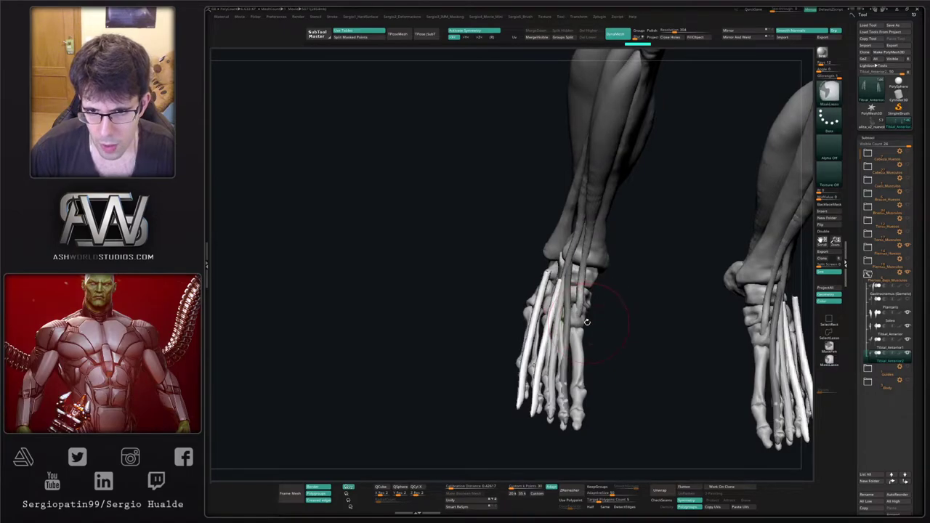
key(b)
key(m)
key(t)
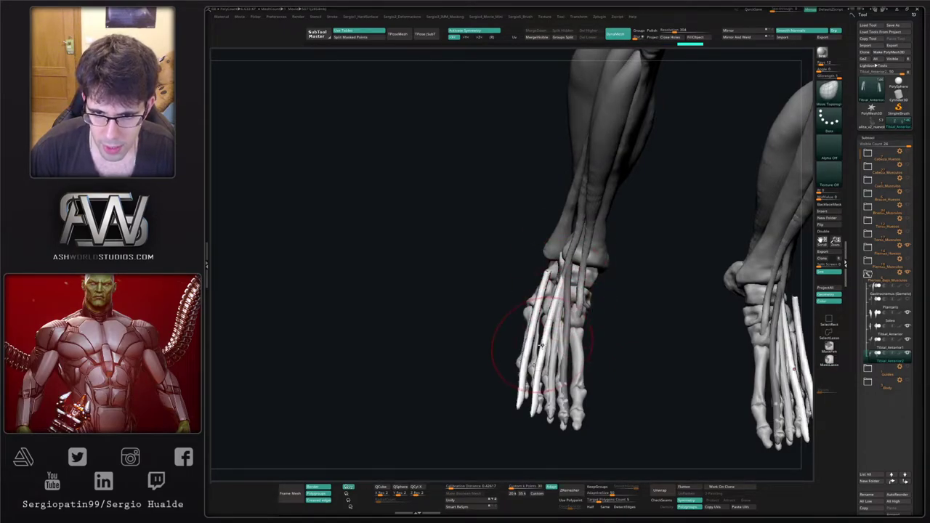
mouse_move(516, 354)
mouse_down()
mouse_move(546, 322)
mouse_move(542, 408)
mouse_move(486, 405)
mouse_up()
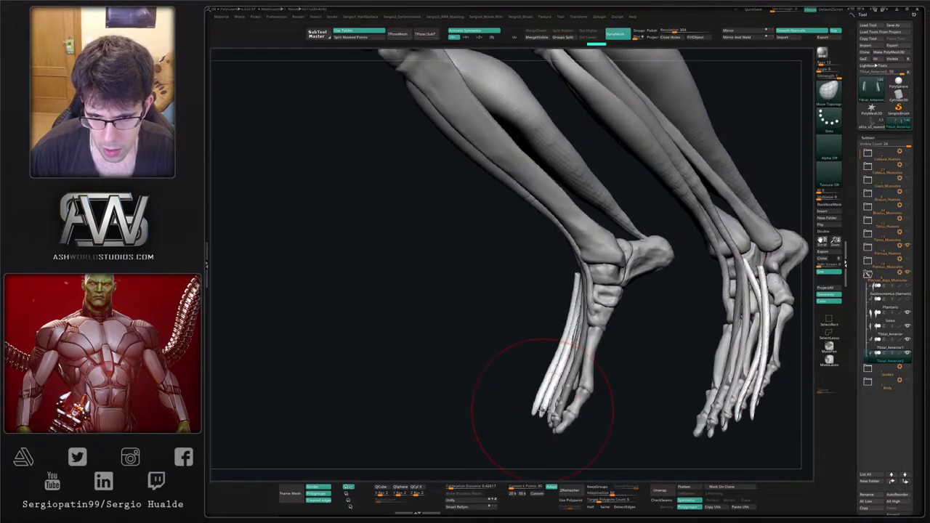
mouse_move(544, 409)
mouse_down()
mouse_move(569, 402)
mouse_move(531, 320)
mouse_move(537, 283)
mouse_move(556, 269)
mouse_move(589, 278)
mouse_move(573, 265)
mouse_move(592, 363)
mouse_move(574, 340)
mouse_move(550, 385)
mouse_move(539, 384)
mouse_move(553, 342)
mouse_up()
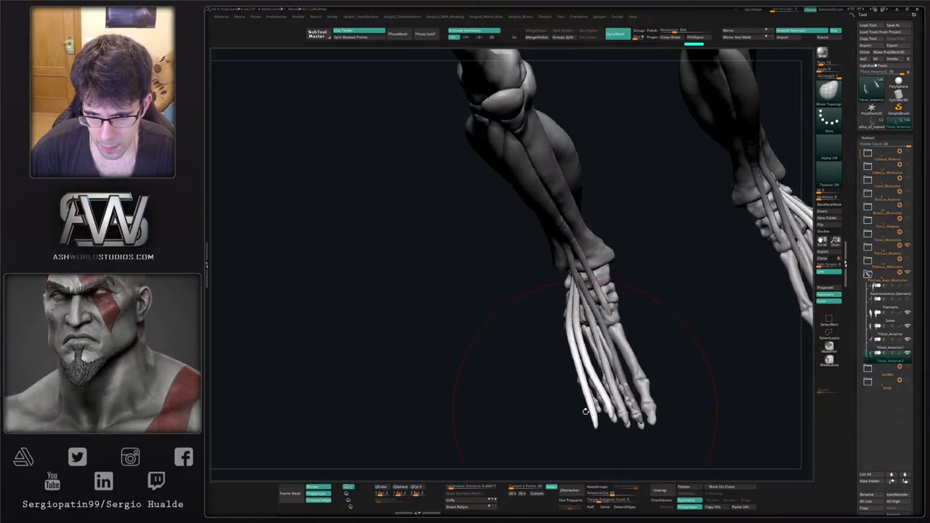
drag(550, 396, 548, 450)
drag(571, 373, 587, 384)
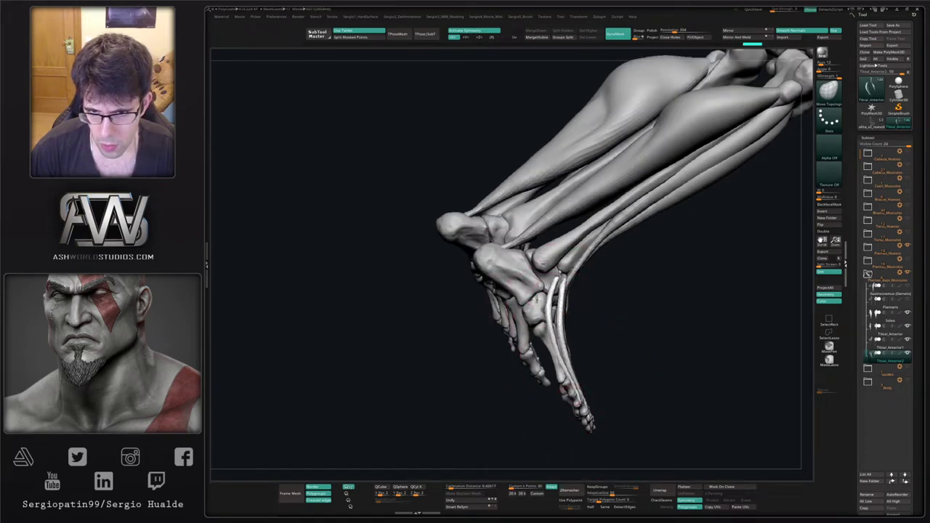
Draw the outer tendons' upper ends together toward the main tendon at the front of the ankle.
drag(538, 298, 575, 276)
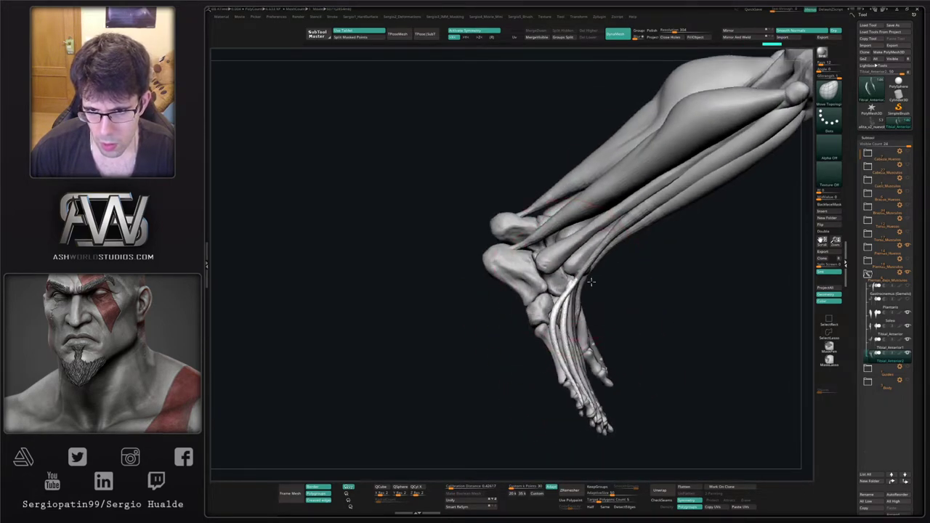
mouse_move(553, 317)
mouse_down()
mouse_move(542, 313)
mouse_move(568, 314)
mouse_up()
mouse_move(569, 311)
right_down()
mouse_move(578, 306)
mouse_move(580, 320)
right_up()
drag(574, 322, 586, 318)
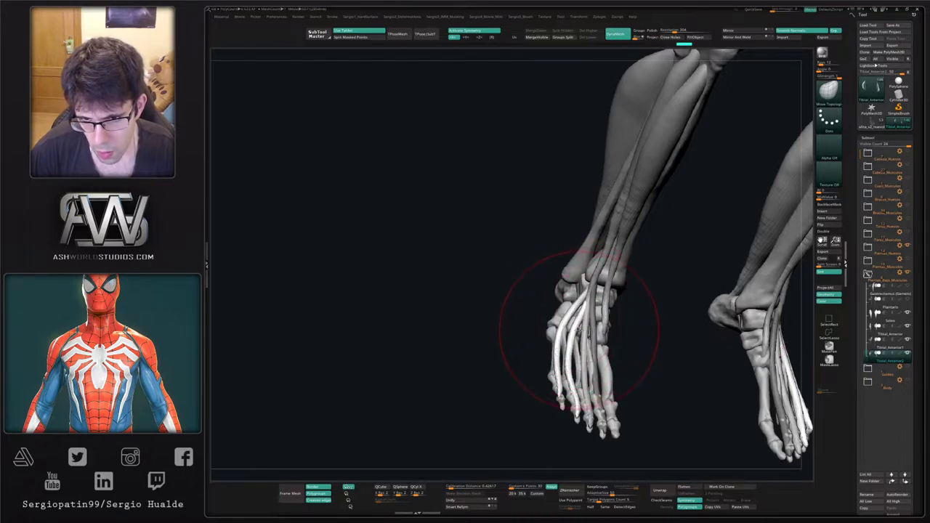
Fit the outer tendons' lower ends onto the fourth and fifth toe bones with the Move Topological brush.
ctrl+right_drag(573, 358, 572, 317)
mouse_move(572, 316)
right_down()
mouse_move(573, 347)
mouse_move(596, 303)
right_up()
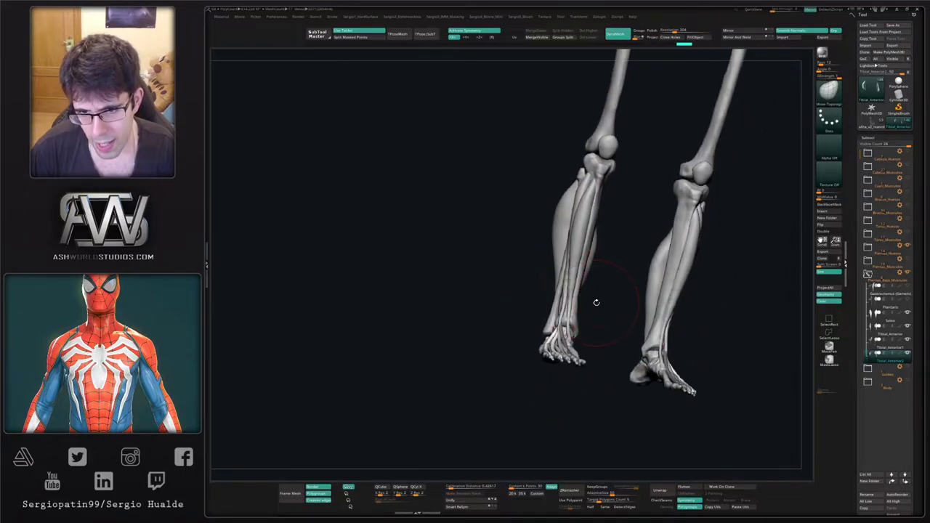
drag(596, 302, 540, 353)
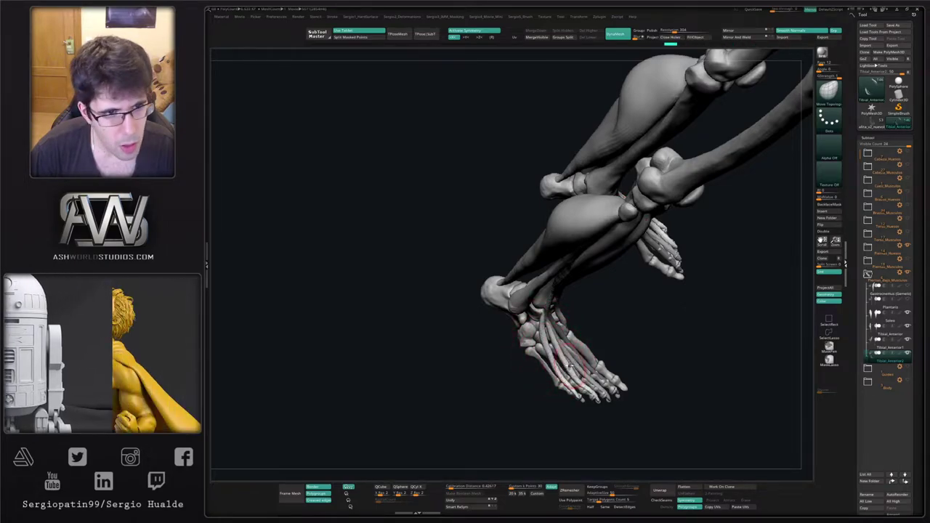
mouse_move(577, 364)
mouse_down()
mouse_move(556, 333)
mouse_move(577, 343)
mouse_move(553, 407)
mouse_up()
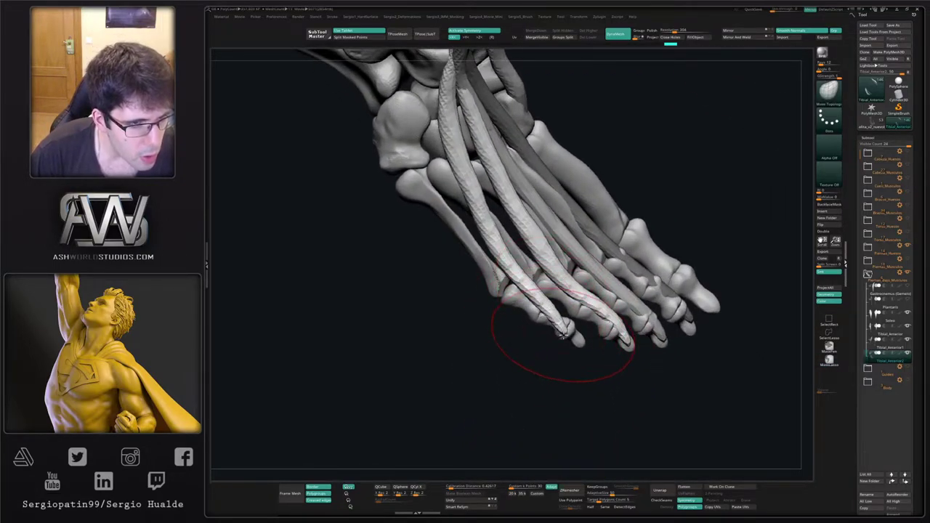
mouse_move(564, 335)
ctrl+right_down()
mouse_move(570, 367)
mouse_move(565, 340)
ctrl+right_up()
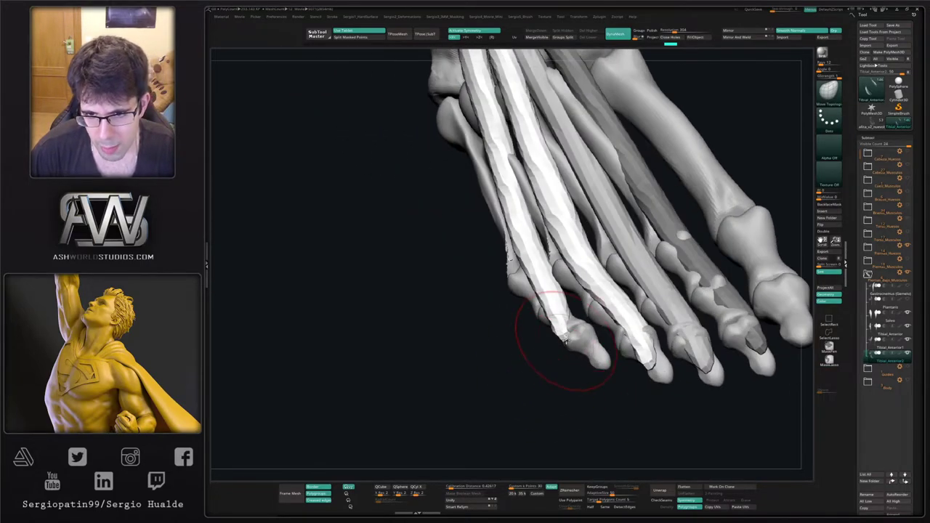
mouse_move(565, 342)
mouse_down()
mouse_move(633, 368)
mouse_move(641, 361)
mouse_move(602, 329)
mouse_move(646, 350)
mouse_up()
Pull the tips of the second and third toe tendons back onto their toe bones.
ctrl+click(674, 382)
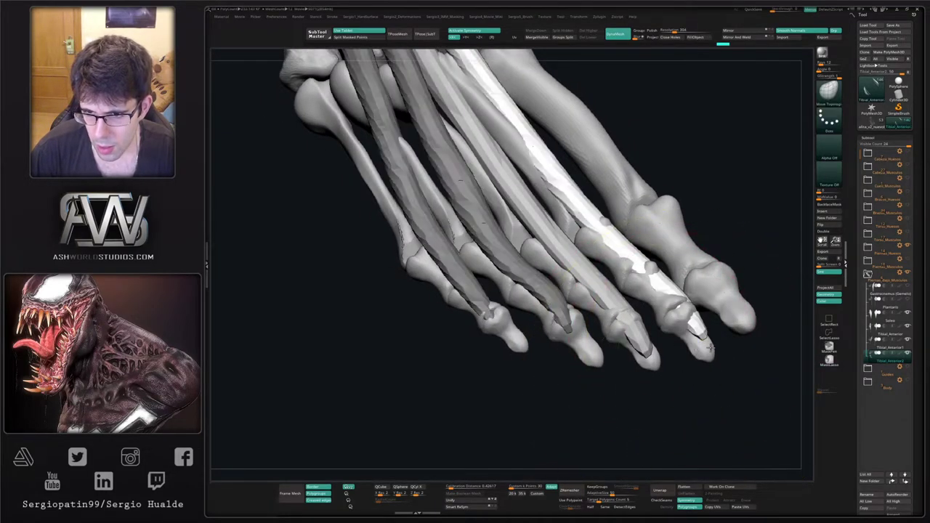
drag(675, 382, 658, 378)
drag(694, 327, 661, 292)
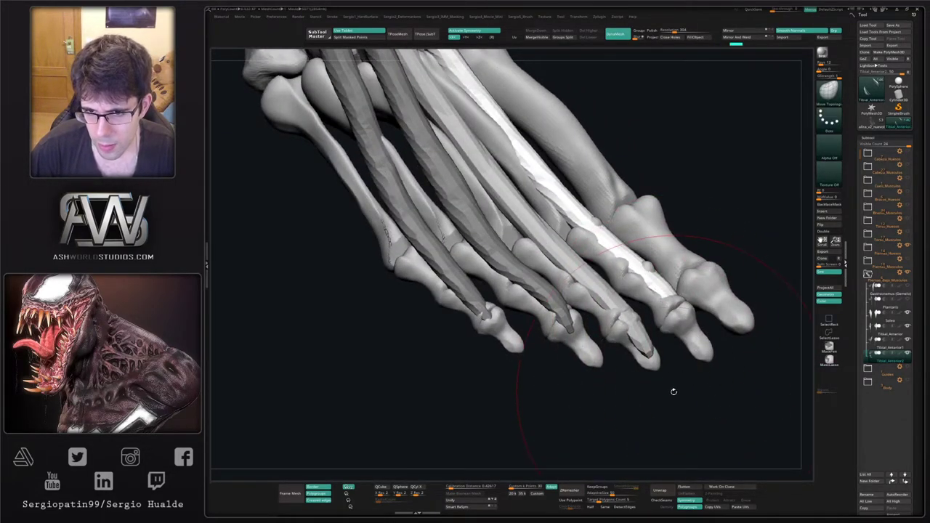
alt+click(648, 349)
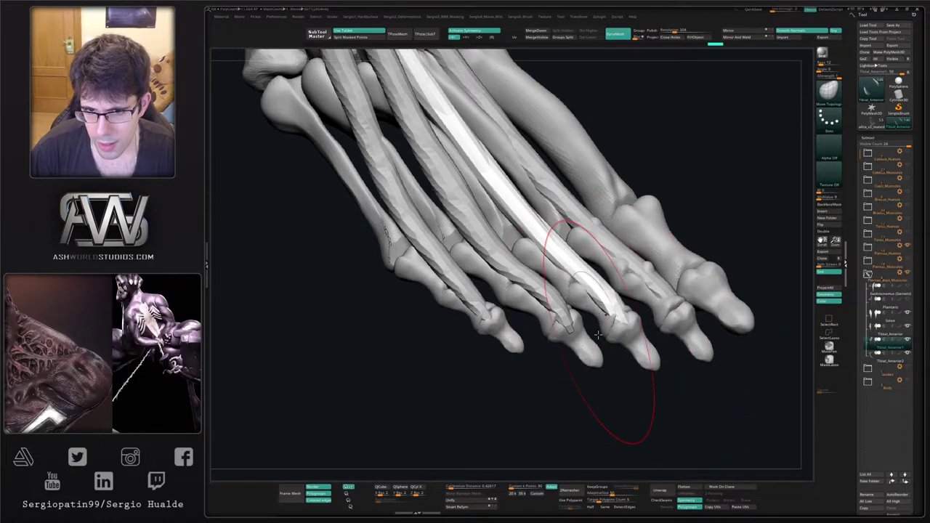
drag(603, 375, 492, 258)
Reselect the separate toe tendons and refine their course over the midfoot with the Move and Move Topological brushes.
alt+click(506, 208)
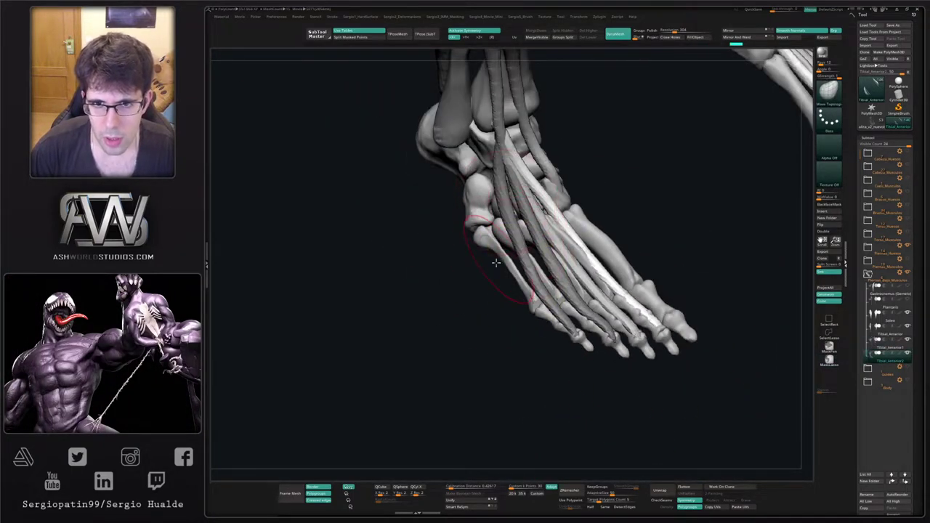
alt+click(509, 208)
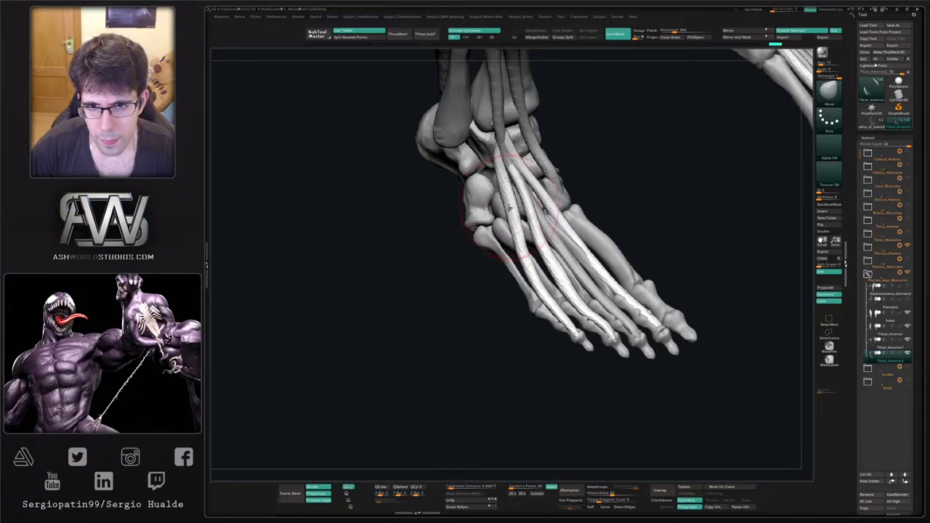
drag(518, 240, 522, 238)
key(b)
key(m)
key(t)
mouse_move(541, 240)
mouse_down()
mouse_move(549, 251)
mouse_move(522, 289)
mouse_move(557, 306)
mouse_up()
mouse_move(557, 307)
ctrl+right_down()
mouse_move(535, 269)
mouse_move(519, 291)
ctrl+right_up()
drag(537, 279, 560, 264)
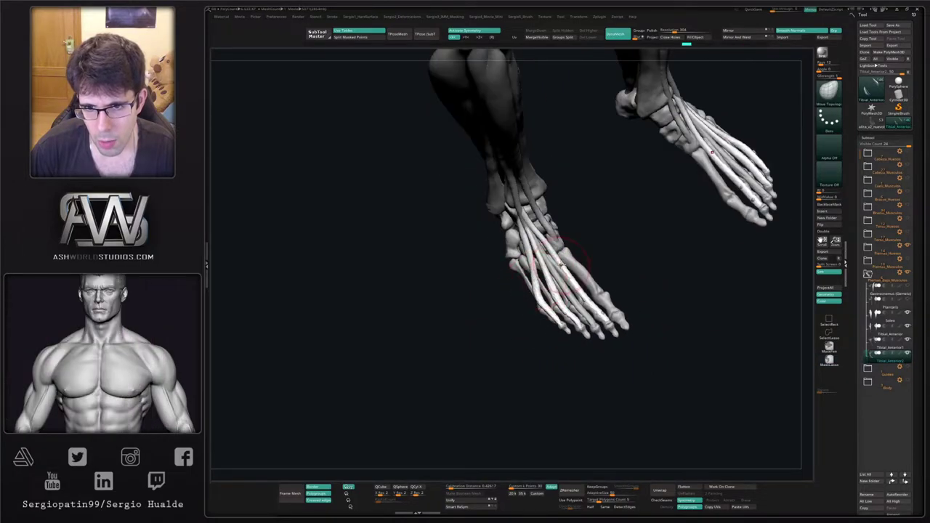
Refine the inner toe tendons' course along the metatarsals with the Move Topological brush.
right_drag(573, 291, 572, 305)
drag(565, 263, 574, 273)
right_drag(574, 273, 570, 306)
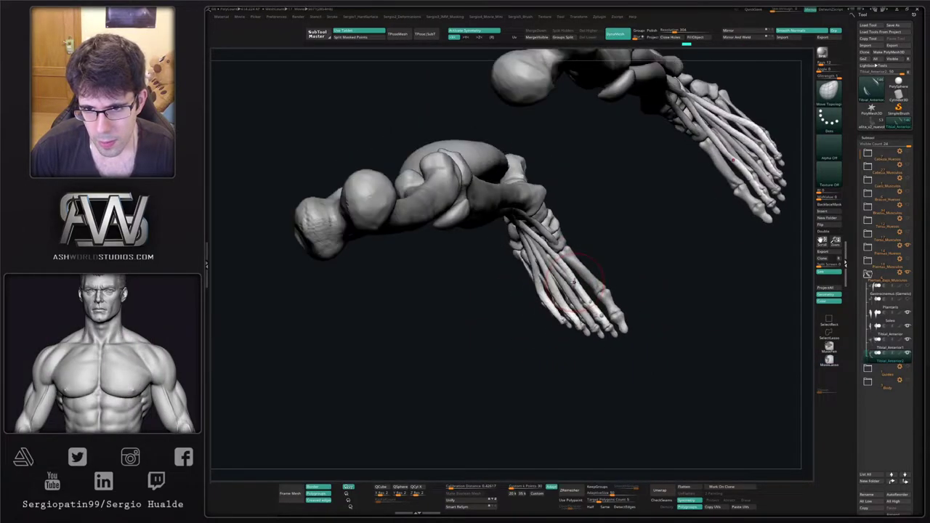
drag(565, 260, 570, 268)
mouse_move(571, 267)
right_down()
mouse_move(591, 271)
mouse_move(571, 301)
mouse_move(573, 282)
mouse_move(554, 291)
mouse_move(592, 274)
mouse_move(564, 301)
mouse_move(557, 284)
mouse_move(557, 364)
mouse_move(553, 274)
right_up()
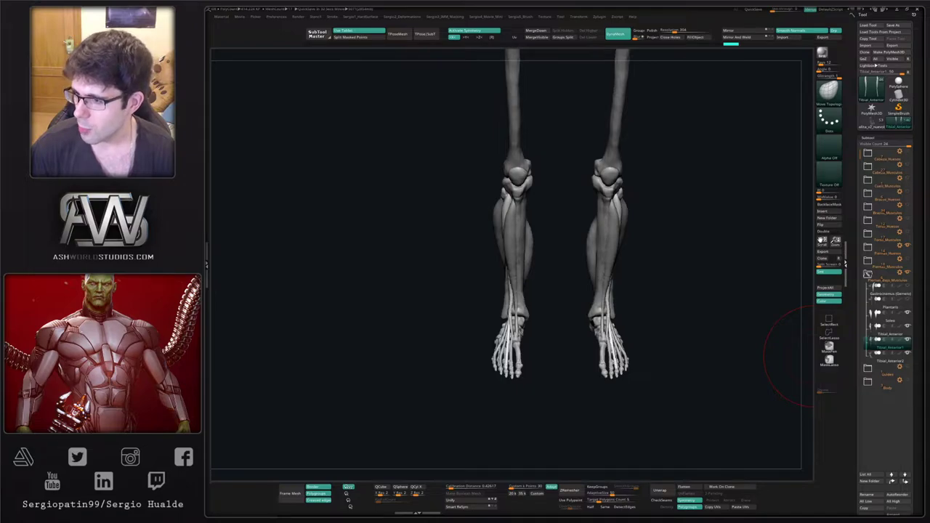
Reorder the subtools so the separate toe tendons, Tibial_Anterior2, sit above Tibial_Anterior1.
drag(628, 286, 623, 287)
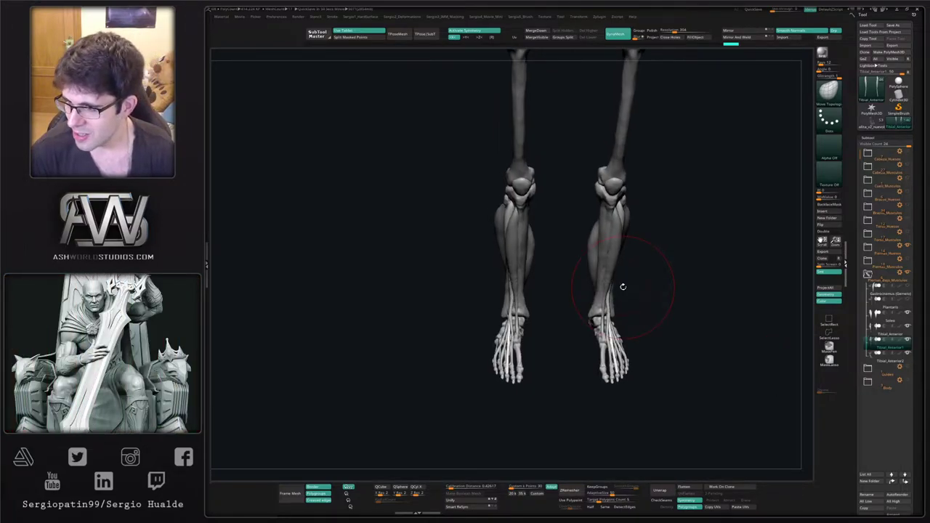
drag(714, 301, 659, 289)
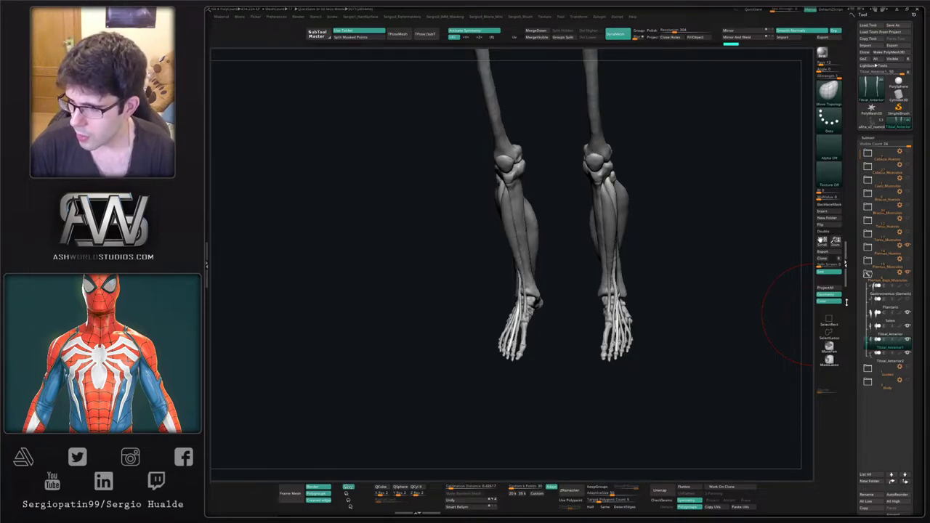
drag(665, 272, 575, 308)
right_drag(665, 280, 521, 342)
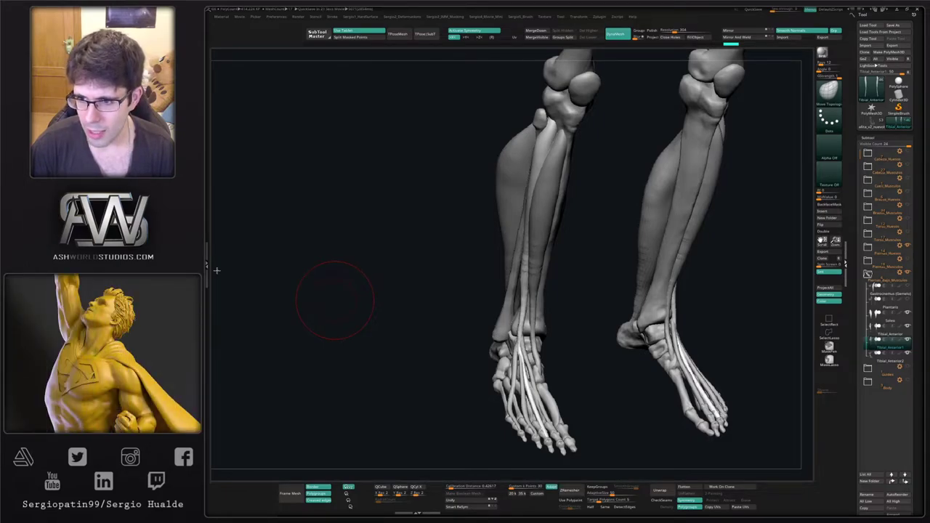
mouse_move(864, 362)
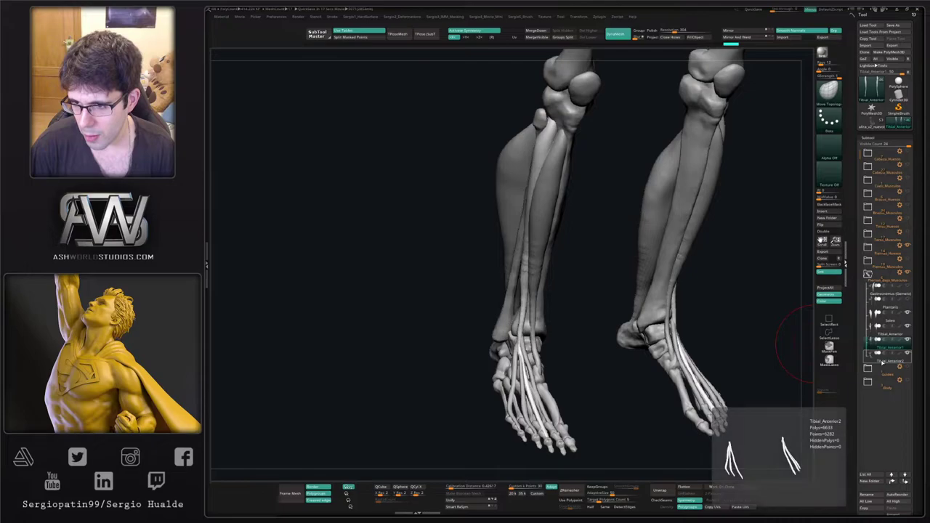
mouse_move(882, 362)
mouse_down()
mouse_move(885, 334)
mouse_move(885, 344)
mouse_up()
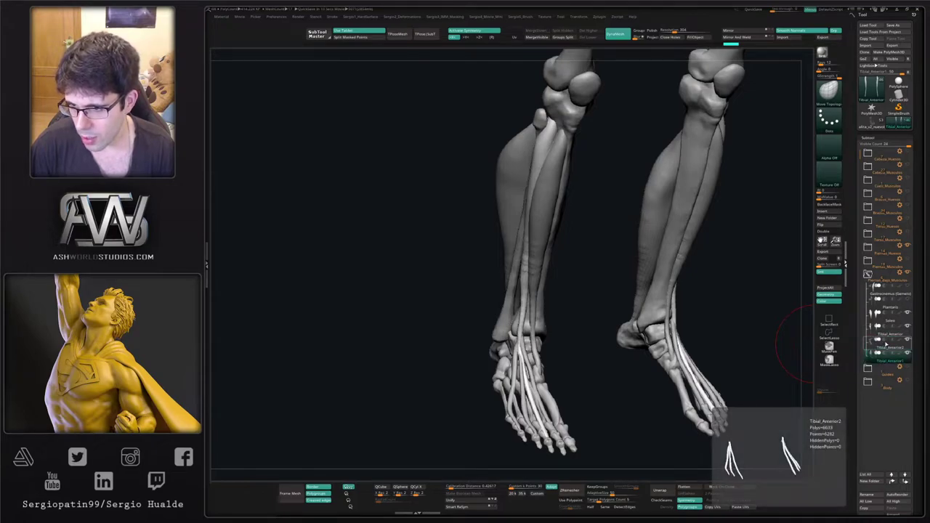
Rename the Tibial_Anterior2 tendon subtool as Extensor_Dedos_Comunes.
double_click(889, 351)
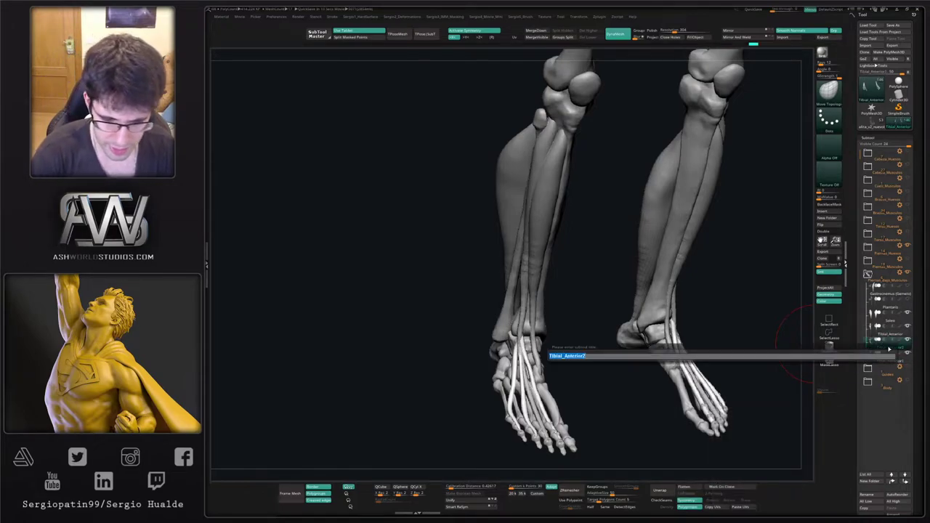
text(Exte)
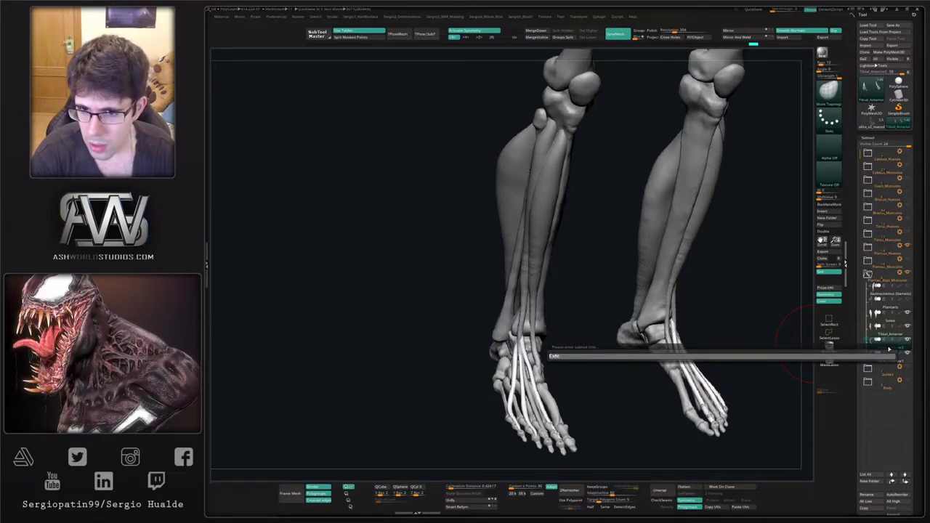
text(nsor_D)
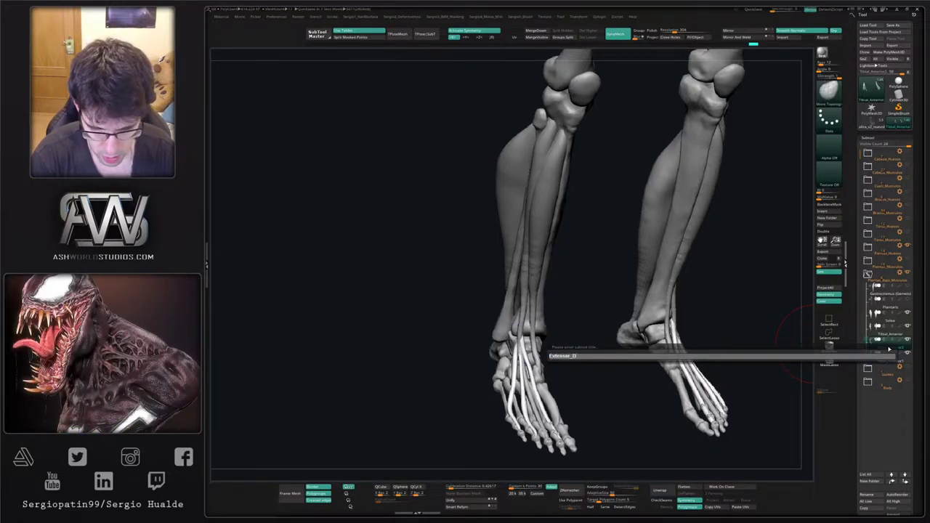
text(edos_C)
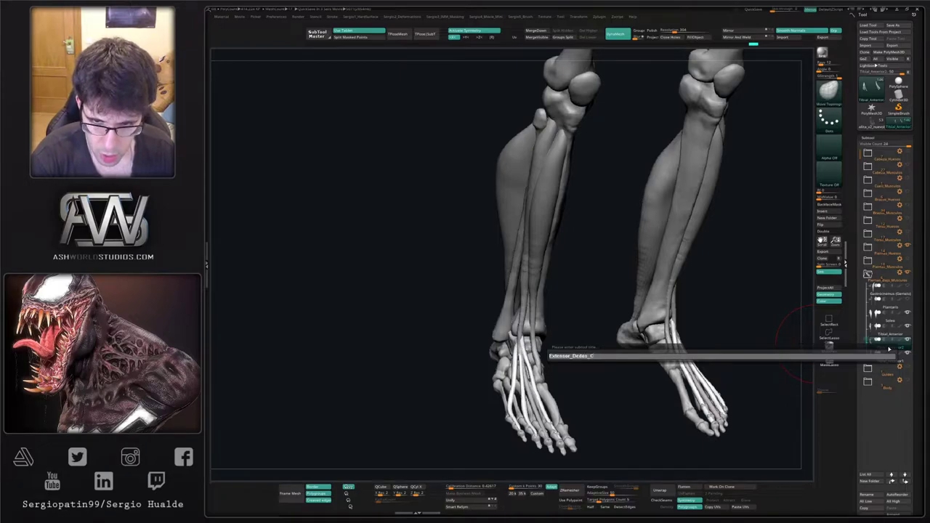
text(omune)
key(Return)
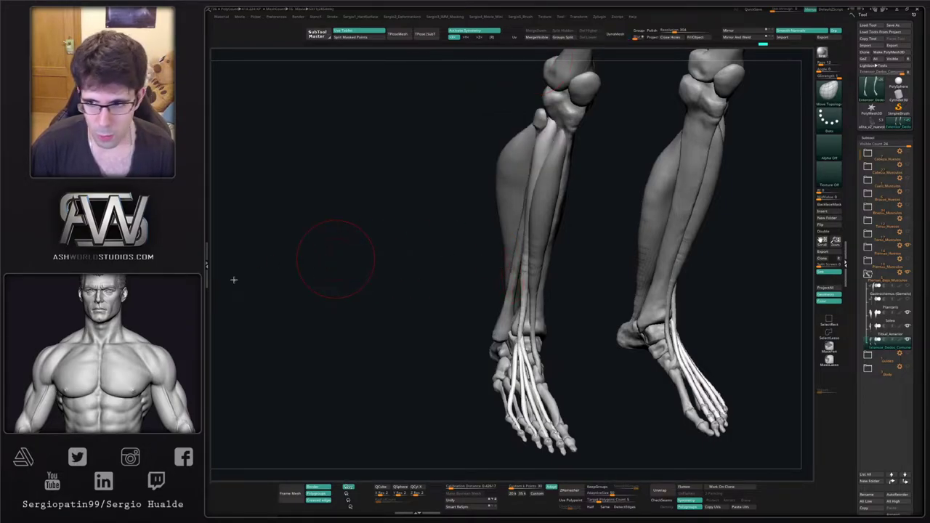
Append the suffix _large to the name of the merged Extensor_Dedos_Comunes subtool.
mouse_move(890, 346)
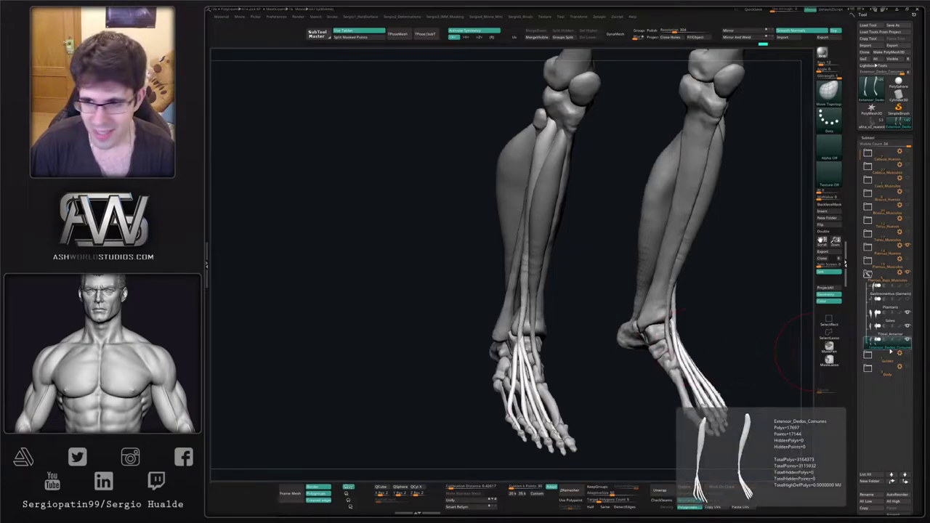
double_click(891, 347)
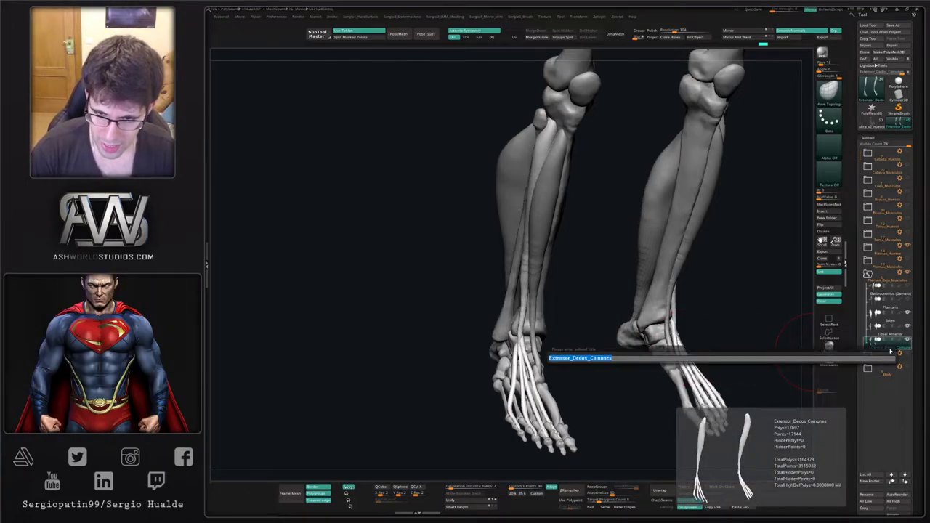
key(Right)
text(_)
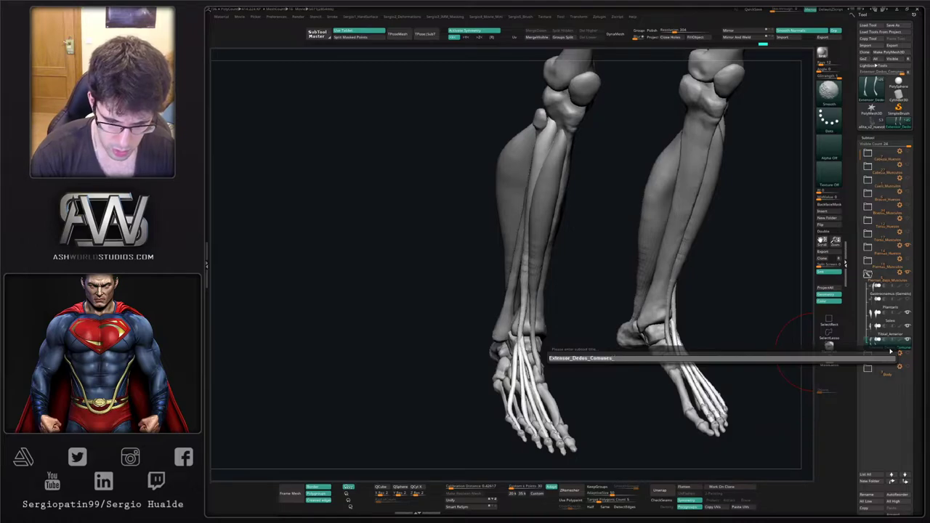
text(1)
text(arge)
key(Return)
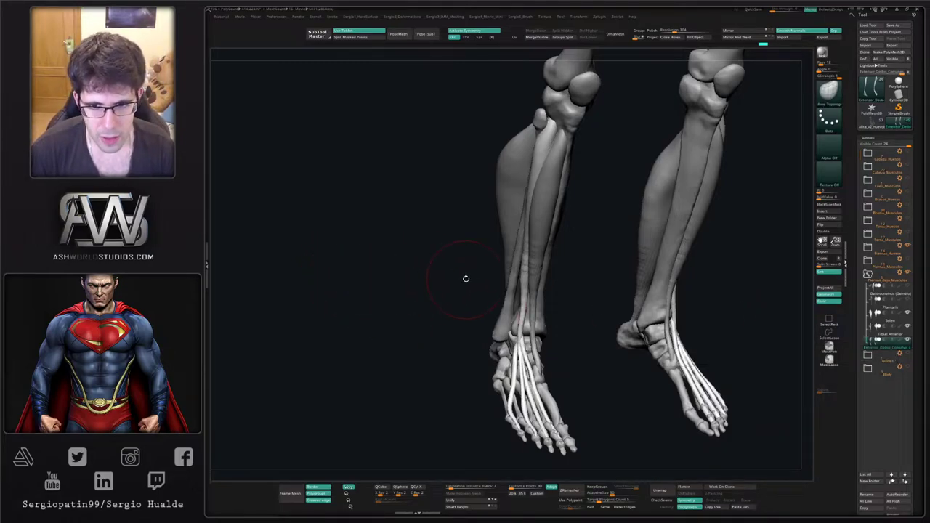
Switch to the Move brush, select the foot bones, and collapse and hide the lower-leg muscle folder.
key(b)
key(m)
key(v)
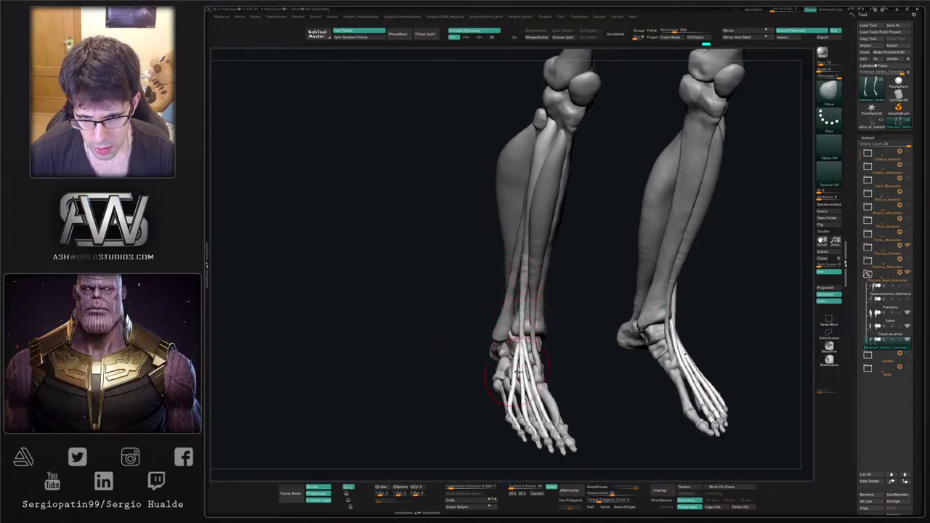
mouse_move(521, 370)
right_down()
mouse_move(571, 364)
mouse_move(520, 356)
mouse_move(540, 289)
right_up()
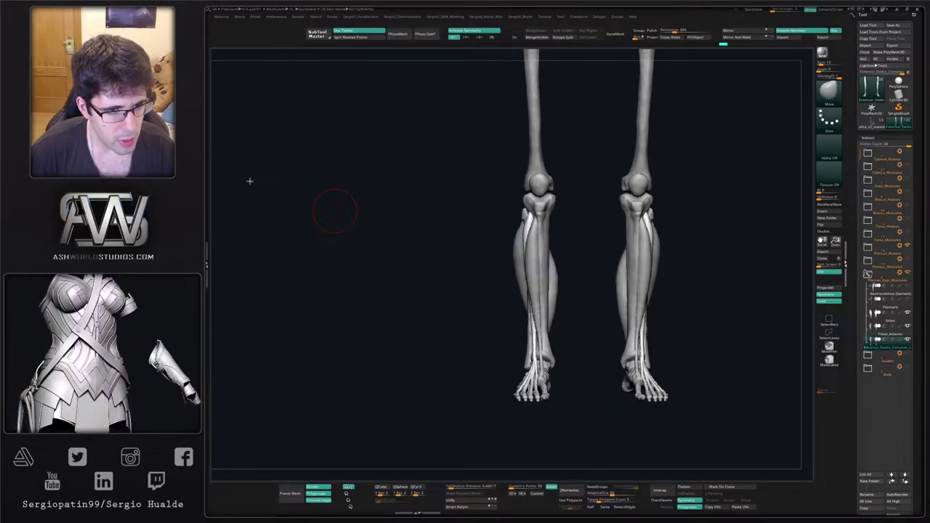
drag(586, 341, 572, 316)
mouse_move(575, 312)
right_down()
mouse_move(545, 324)
mouse_move(596, 302)
right_up()
alt+click(553, 319)
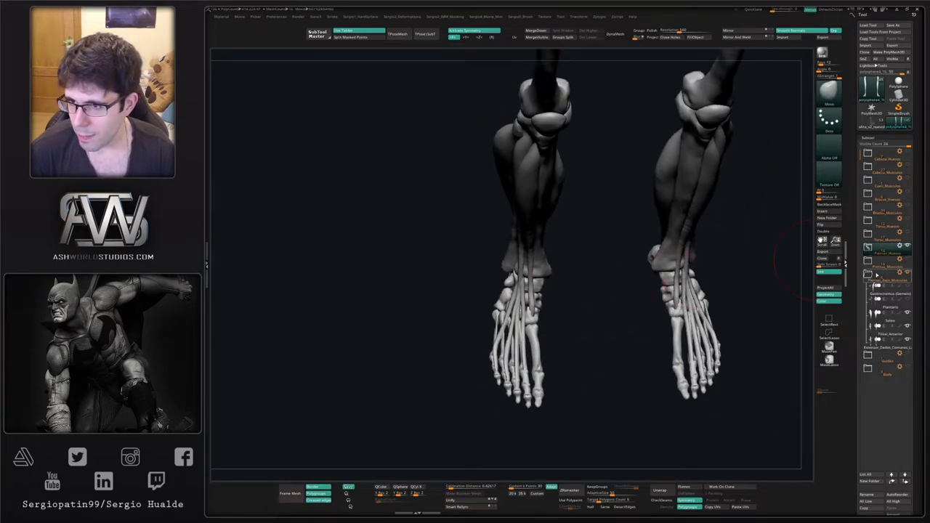
click(867, 274)
click(908, 273)
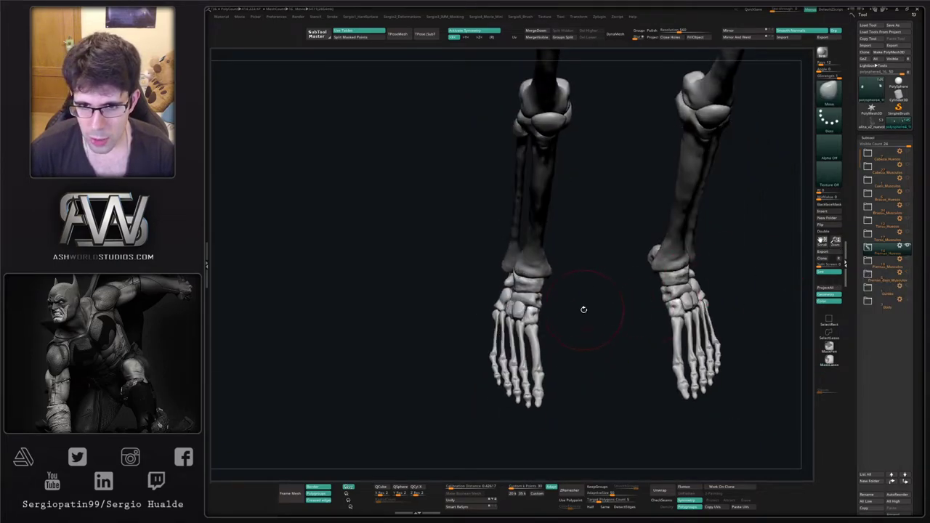
Combine the visible leg and foot bones into one temporary mesh with TPoseMesh.
right_drag(581, 326, 569, 244)
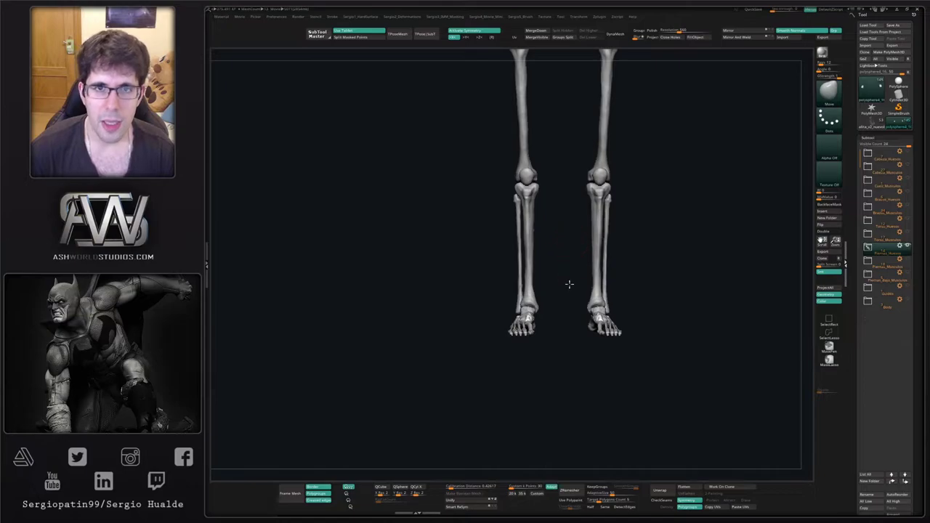
alt+right_drag(570, 285, 570, 320)
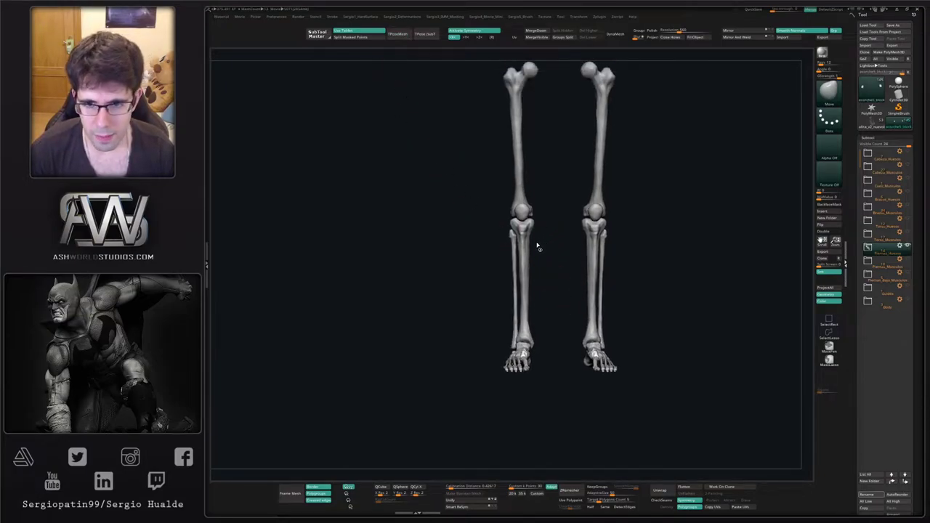
key(Down)
key(Down)
key(Down)
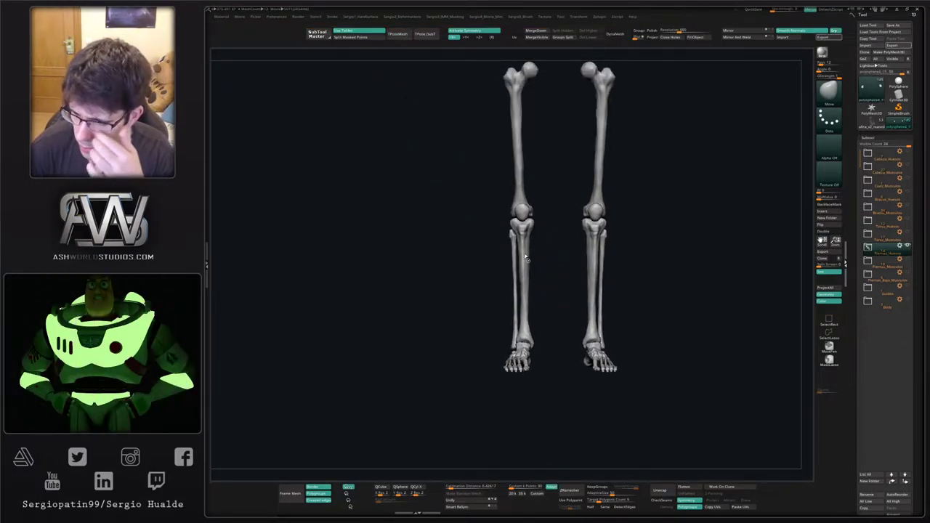
key(ctrl+t)
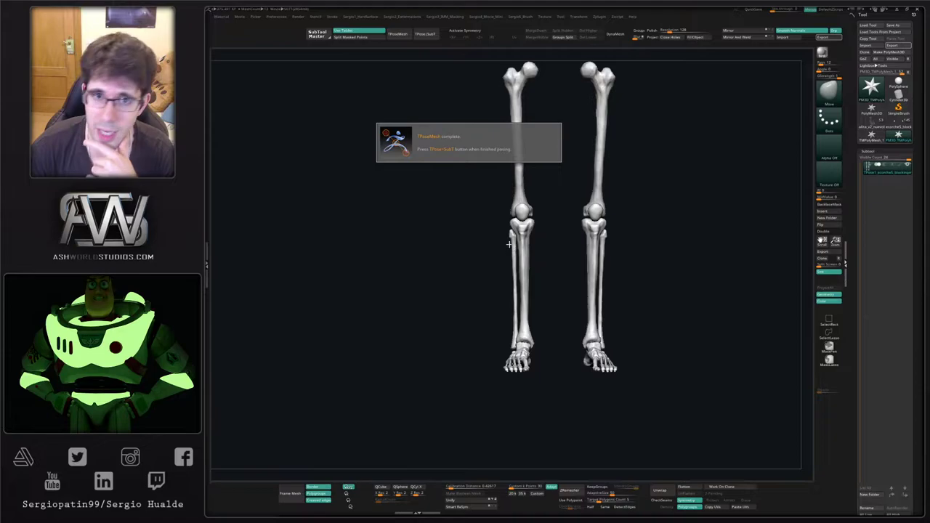
drag(532, 299, 519, 276)
mouse_move(509, 273)
ctrl+right_down()
mouse_move(515, 347)
mouse_move(522, 324)
ctrl+right_up()
drag(522, 324, 525, 317)
key(ctrl+z)
right_drag(514, 316, 513, 318)
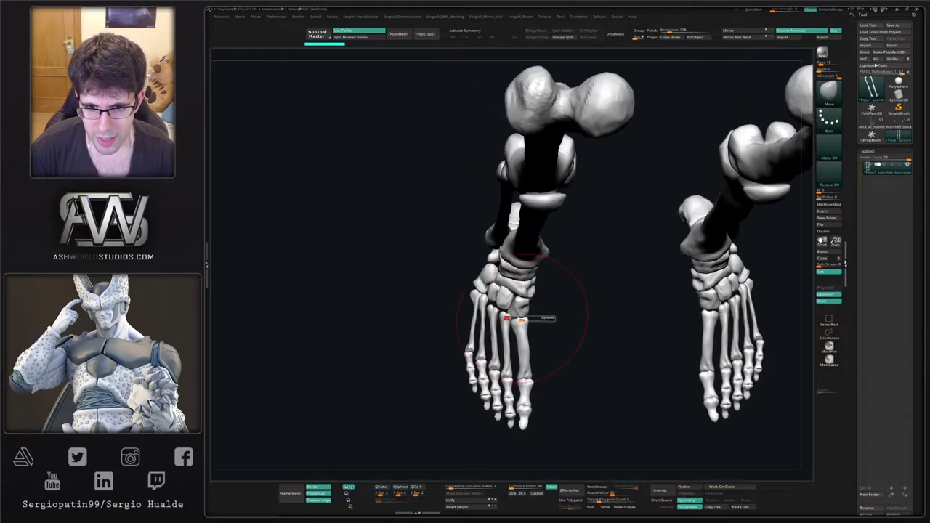
drag(517, 314, 519, 318)
right_drag(519, 317, 521, 288)
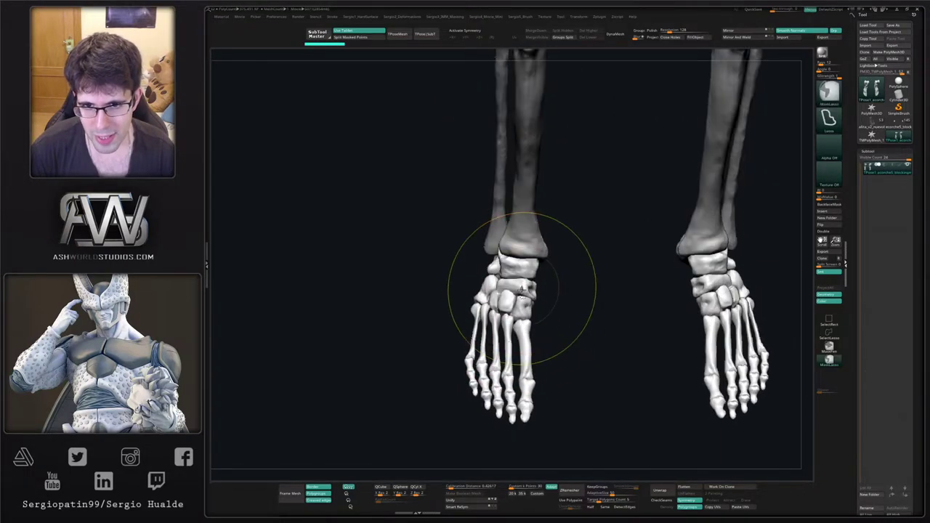
key(ctrl+z)
Hide the tarsal, ankle and leg bones with SelectRect, leaving only the metatarsals and toe bones visible.
key(ctrl+shift)
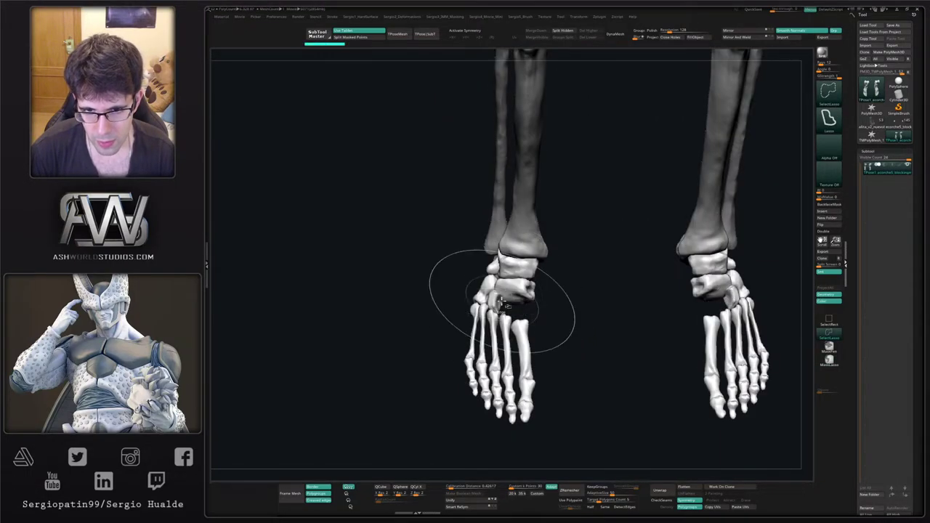
click(829, 322)
ctrl+shift+click(508, 290)
ctrl+shift+click(509, 269)
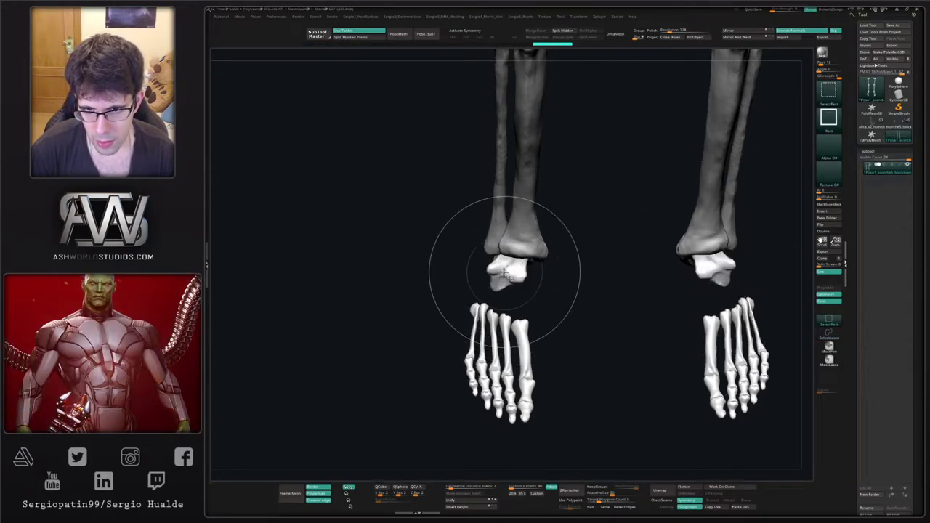
ctrl+shift+click(506, 270)
ctrl+shift+click(509, 245)
ctrl+shift+click(501, 244)
Mask the metatarsals and toes, show all the bones again, and invert the mask.
ctrl+click(532, 269)
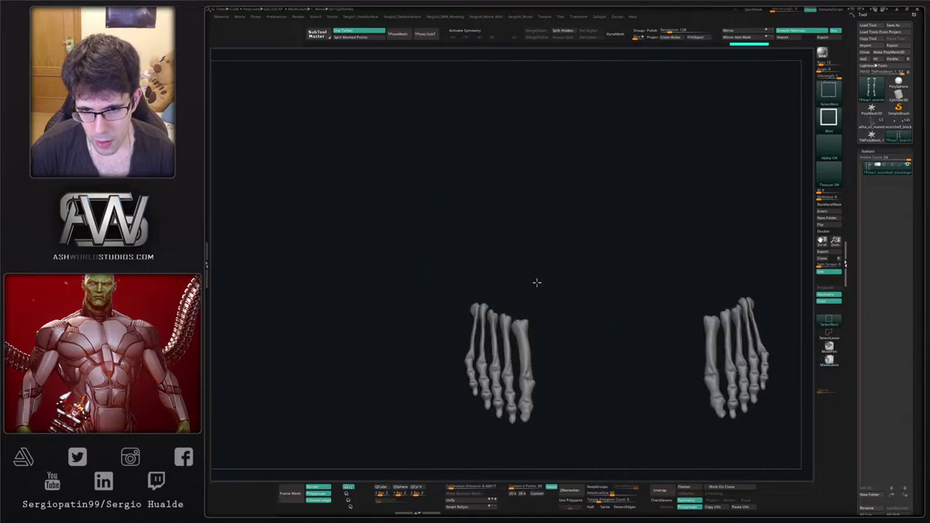
ctrl+shift+click(535, 282)
mouse_move(536, 282)
ctrl+right_down()
mouse_move(540, 266)
mouse_move(534, 293)
mouse_move(536, 243)
mouse_move(525, 266)
ctrl+right_up()
ctrl+click(535, 293)
alt+right_drag(525, 266, 519, 350)
ctrl+right_drag(519, 351, 521, 284)
Add the exposed part of the upper-leg bones to the mask with MaskLasso and activate symmetry.
mouse_move(523, 135)
ctrl+mouse_down()
mouse_move(435, 245)
mouse_move(515, 271)
ctrl+mouse_up()
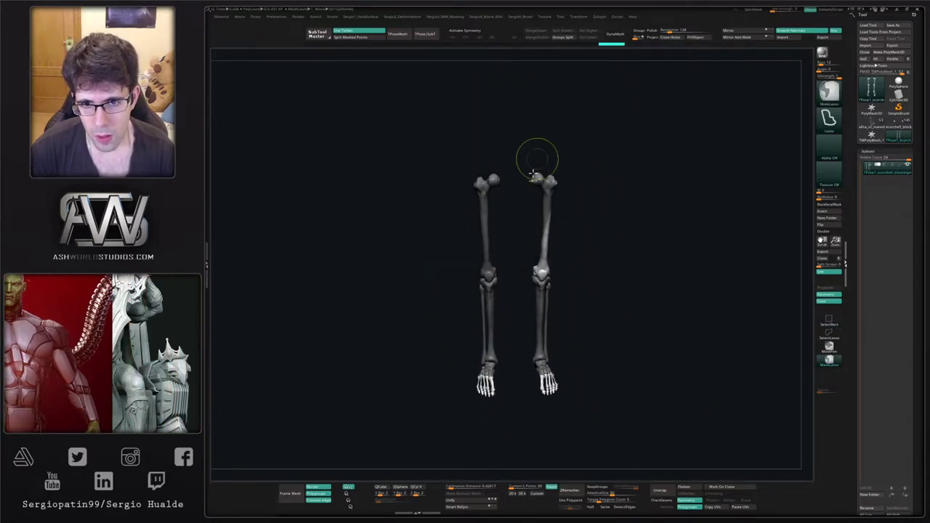
alt+right_drag(516, 263, 515, 193)
mouse_move(598, 195)
ctrl+mouse_down()
mouse_move(550, 75)
mouse_move(543, 251)
ctrl+mouse_up()
key(x)
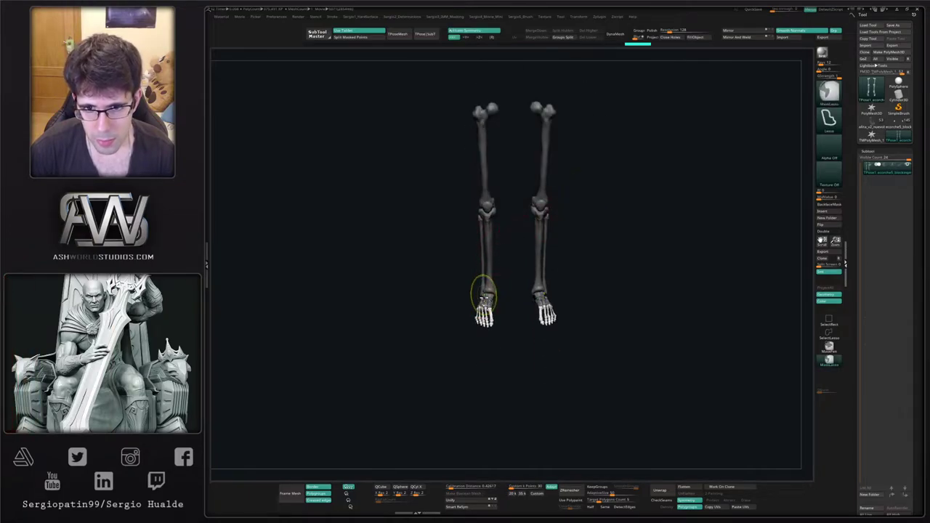
Shift the first metatarsal slightly toward the inner side of the foot with the Move and Move Topological brushes.
ctrl+right_drag(482, 290, 500, 364)
right_drag(487, 265, 463, 287)
ctrl+right_drag(464, 287, 459, 309)
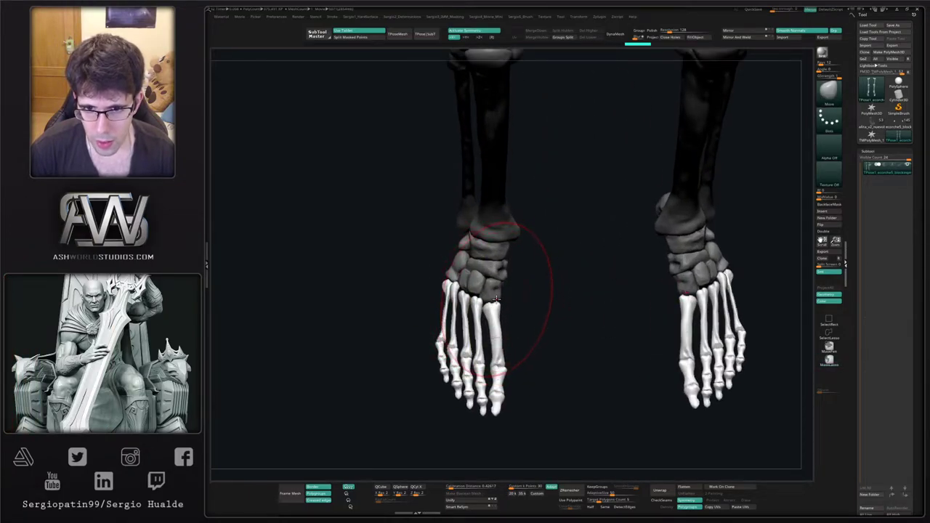
drag(498, 299, 505, 300)
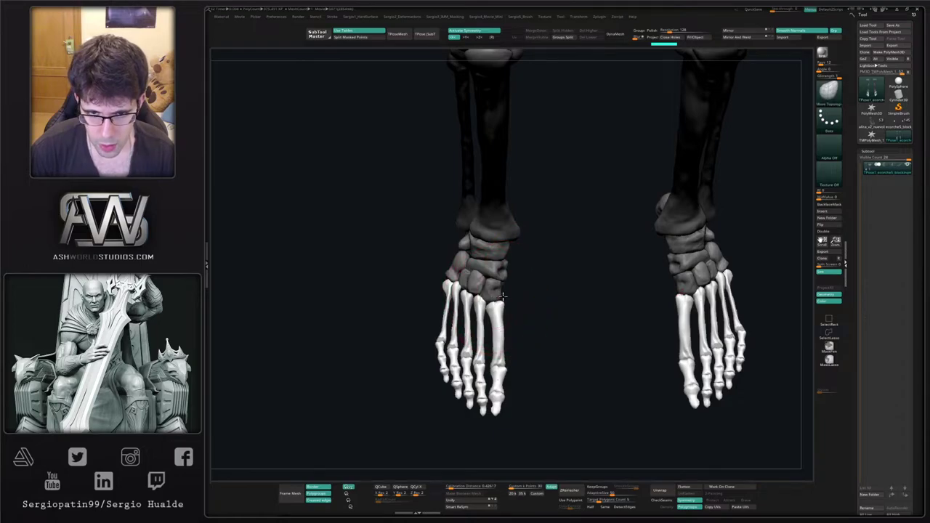
drag(495, 331, 492, 331)
drag(497, 333, 495, 332)
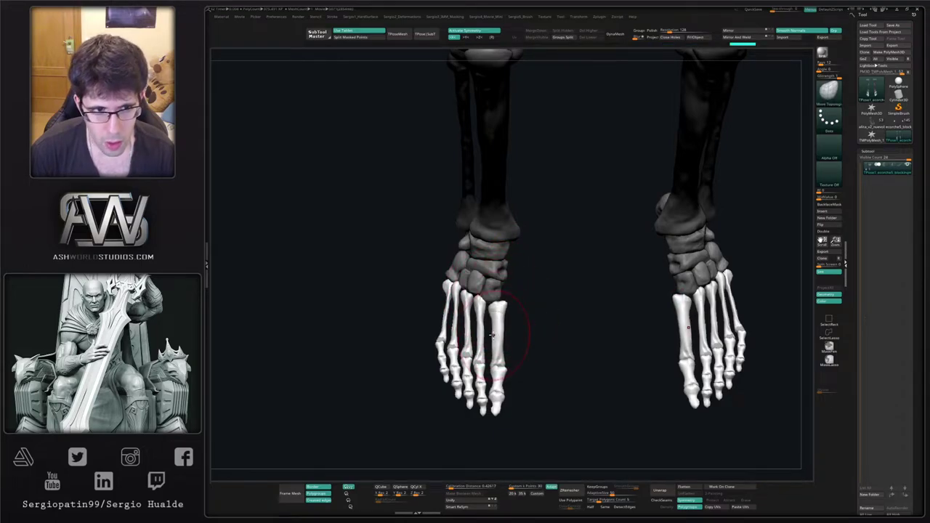
Invert the mask and nudge the innermost tarsal bone toward the foot's inner side with the Move Topological brush.
mouse_move(496, 328)
alt+right_down()
mouse_move(484, 332)
mouse_move(504, 327)
mouse_move(485, 320)
mouse_move(484, 300)
alt+right_up()
ctrl+click(498, 290)
drag(486, 298, 491, 299)
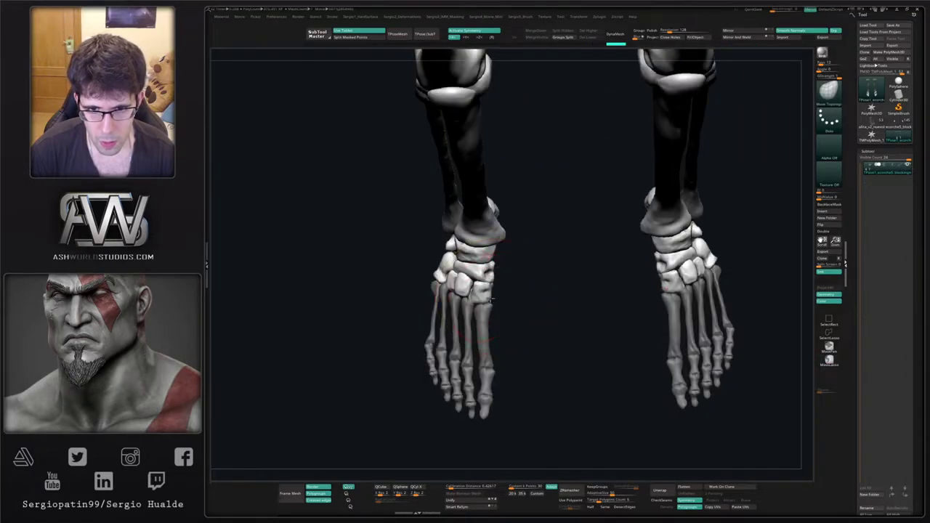
Nudge the tarsal bones at the base of the metatarsals with a resized Move Topological brush and clear the mask.
key(s)
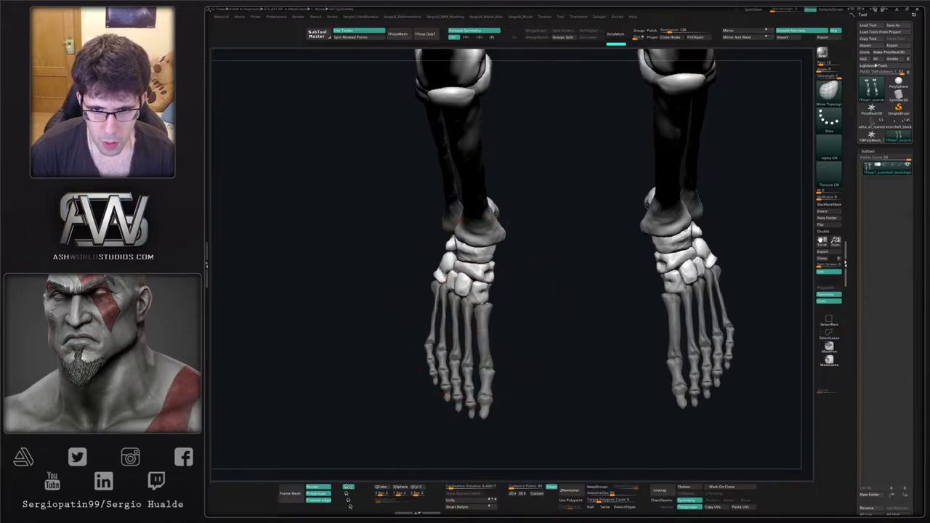
drag(479, 305, 488, 301)
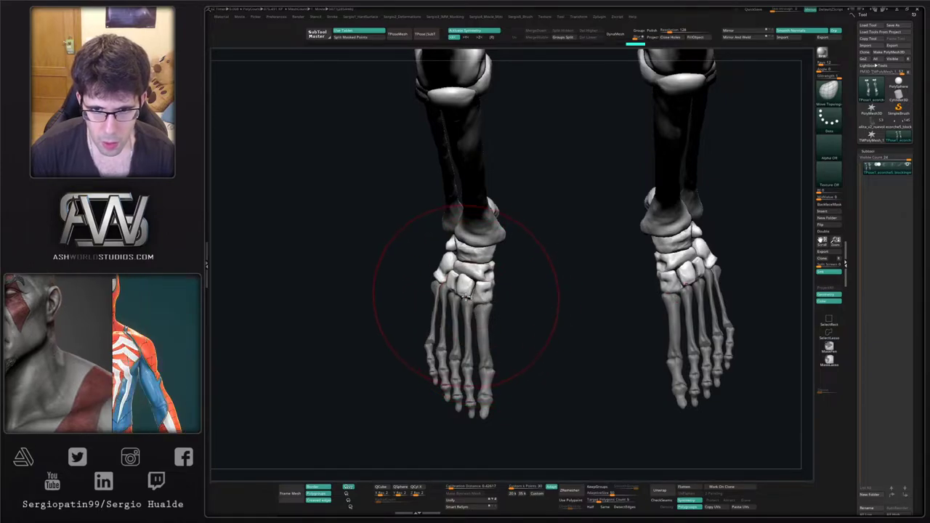
right_drag(426, 291, 454, 287)
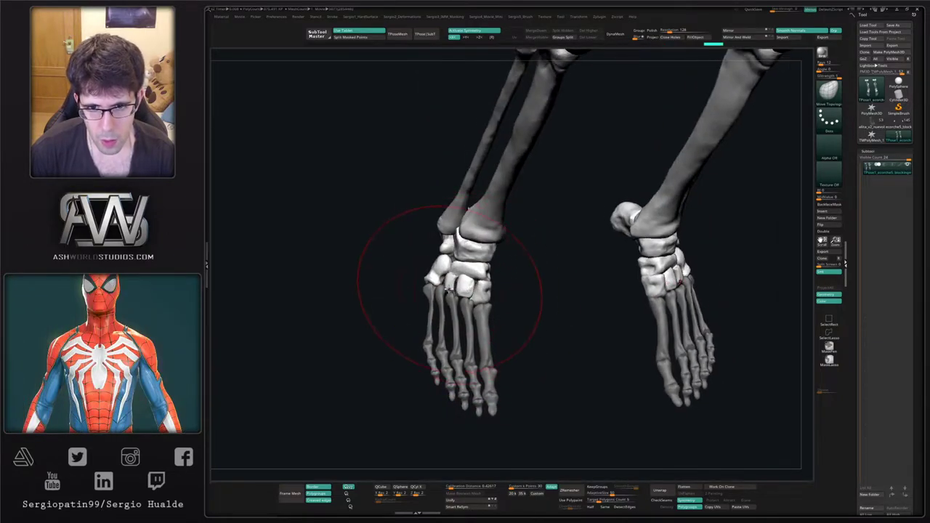
right_drag(450, 291, 490, 312)
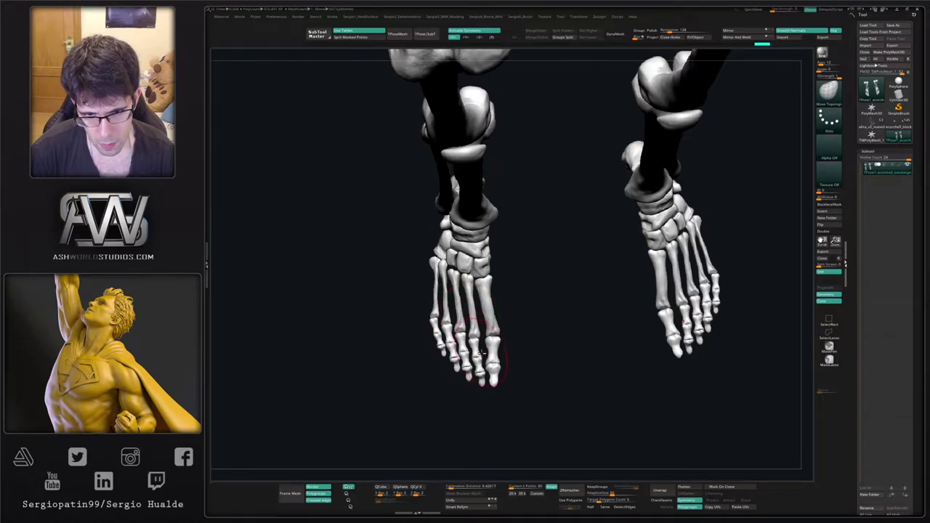
Refine the profile of the metatarsals and toes from the outer and inner sides of the foot with the Move brush.
ctrl+right_drag(476, 342, 476, 309)
right_drag(476, 309, 473, 409)
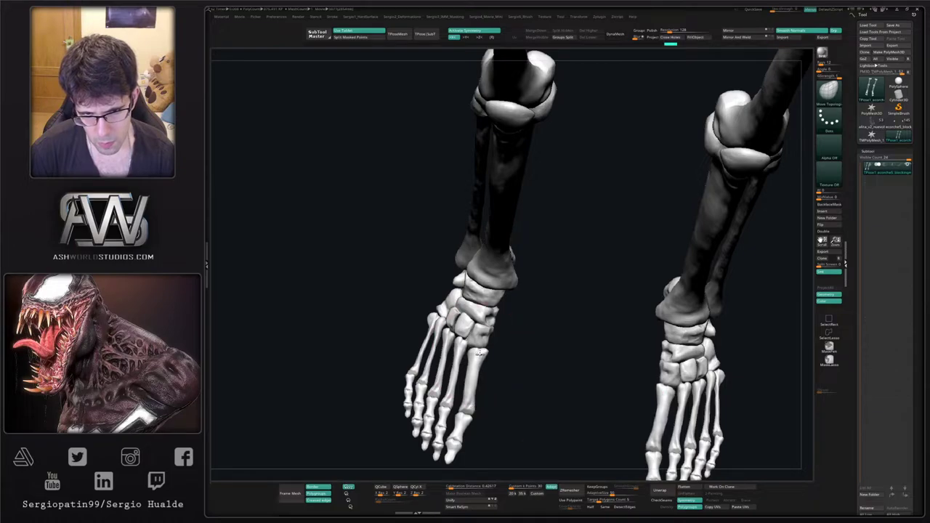
right_drag(498, 342, 491, 316)
shift+right_drag(491, 316, 521, 289)
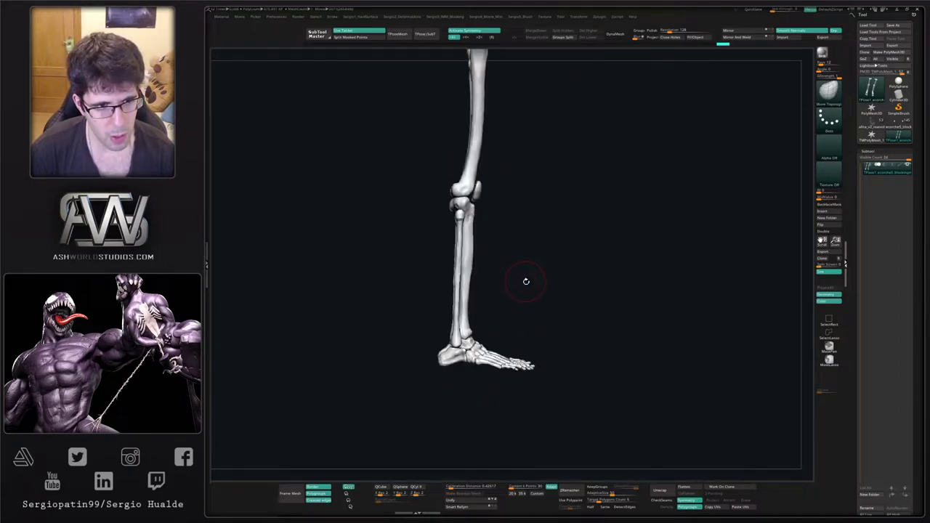
mouse_move(509, 349)
alt+right_down()
mouse_move(479, 304)
mouse_move(499, 365)
alt+right_up()
key(s)
key(b)
key(m)
key(v)
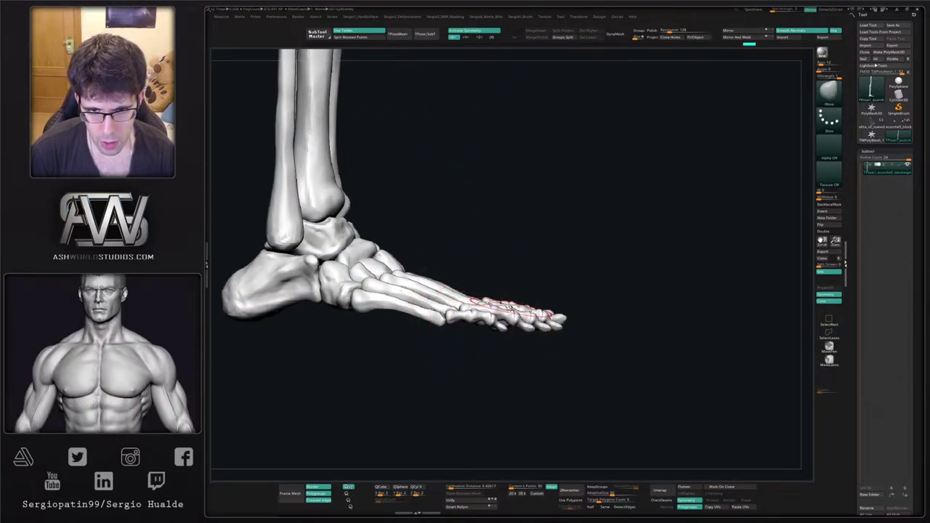
mouse_move(509, 309)
right_down()
mouse_move(520, 291)
mouse_move(482, 310)
mouse_move(519, 306)
mouse_move(512, 299)
right_up()
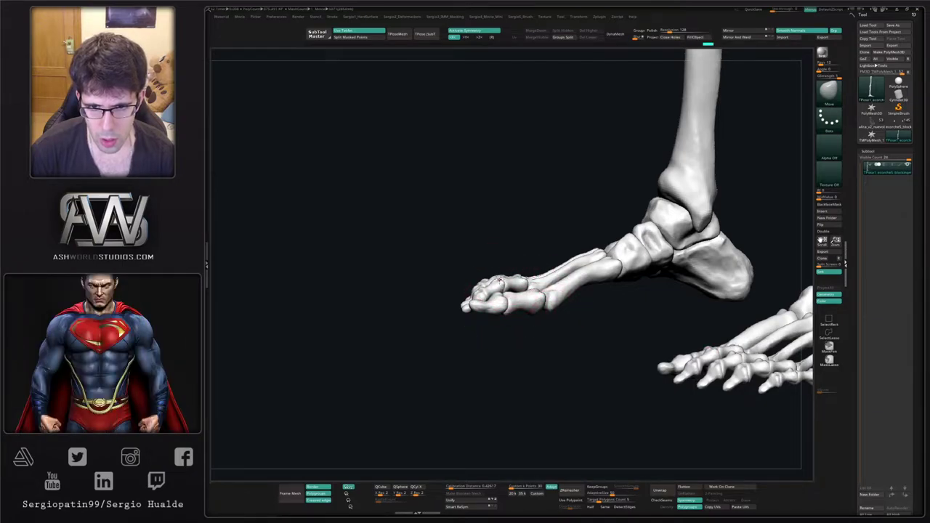
right_drag(500, 282, 496, 301)
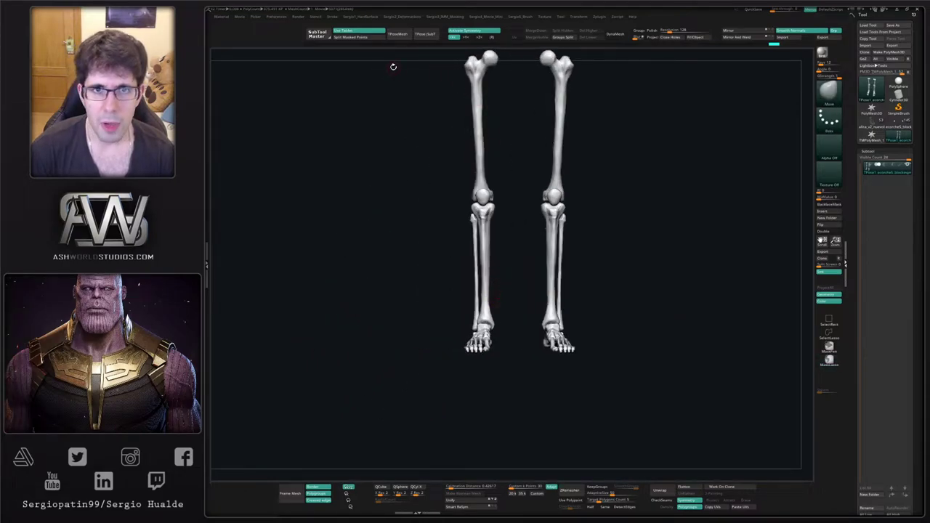
Transfer the foot bone edits from the temporary TPose mesh back to the original subtools.
click(425, 37)
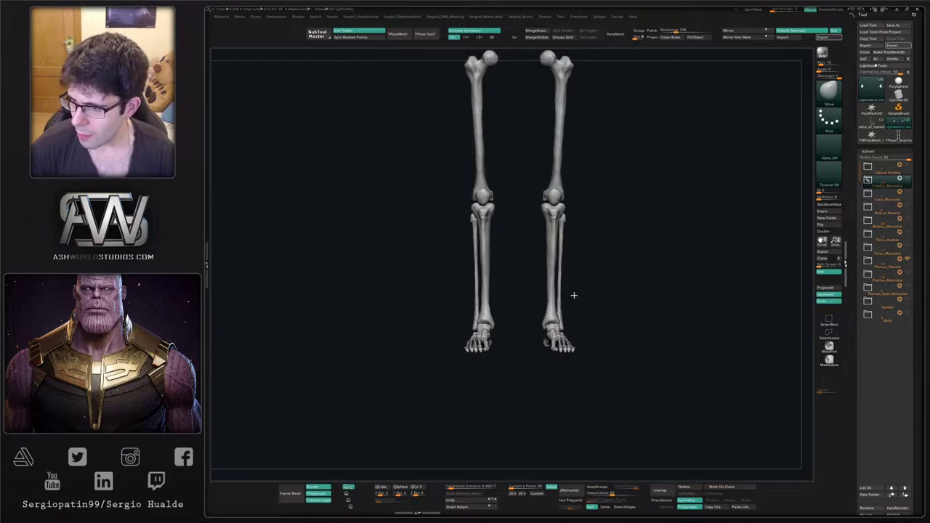
key(alt+Down)
key(alt+Down)
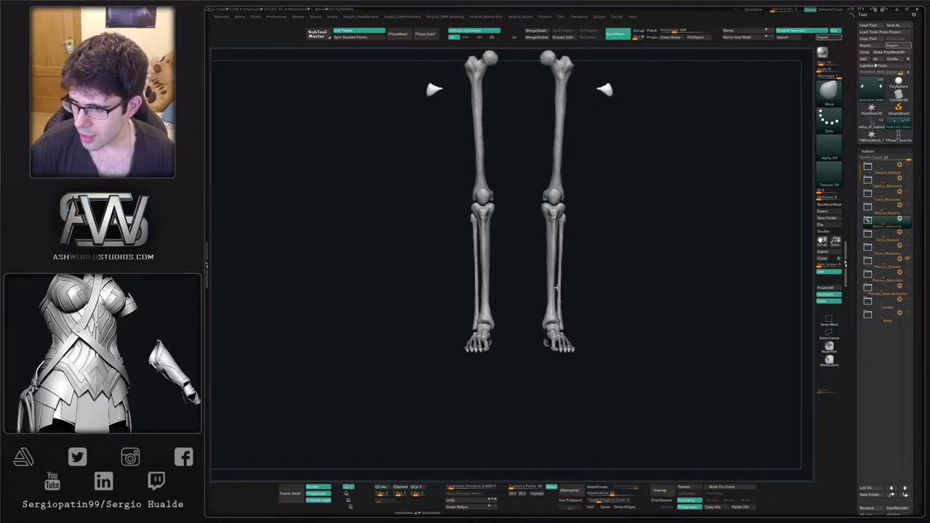
key(alt+Down)
key(alt+Down)
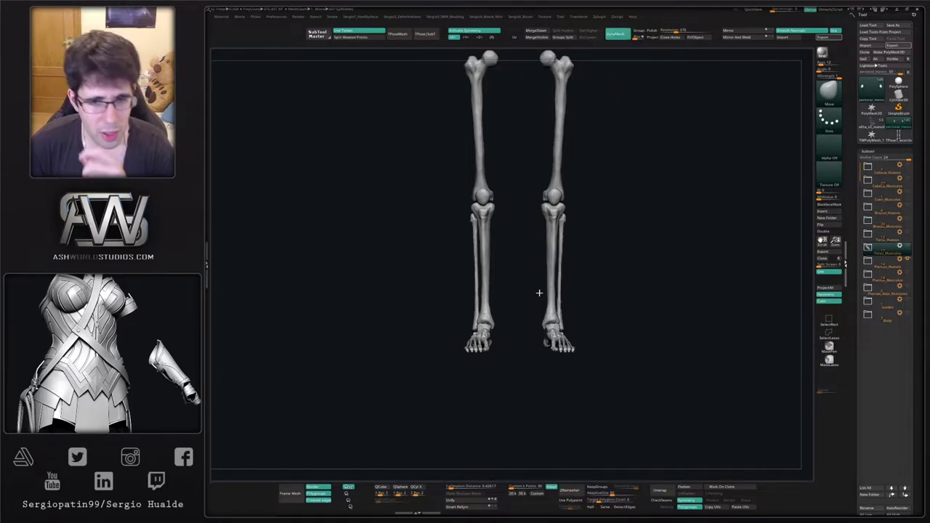
key(alt+Down)
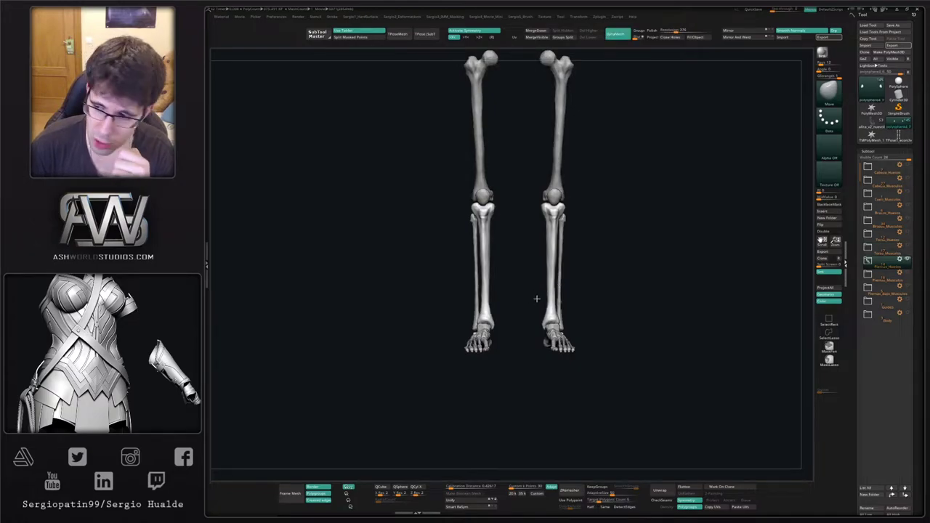
key(alt+Down)
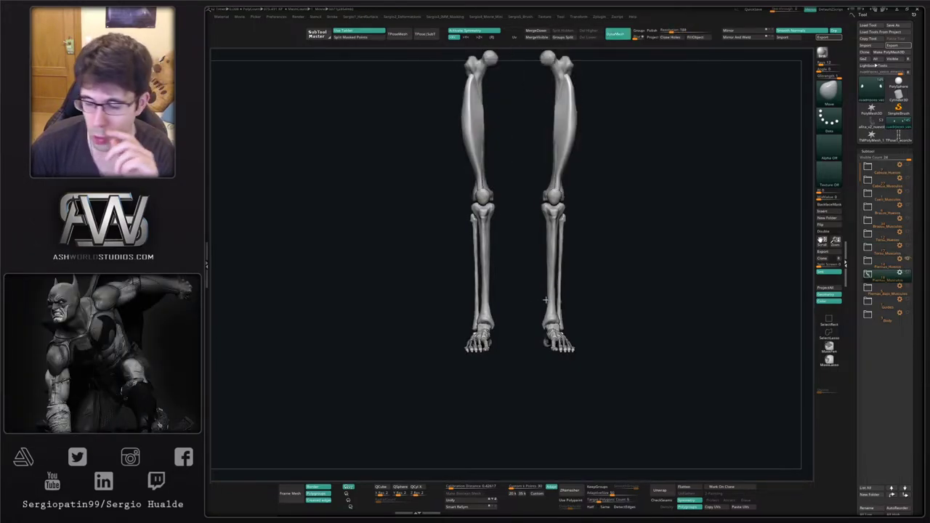
key(Down)
key(Down)
key(Down)
key(Down)
key(Down)
key(Down)
key(Down)
key(Down)
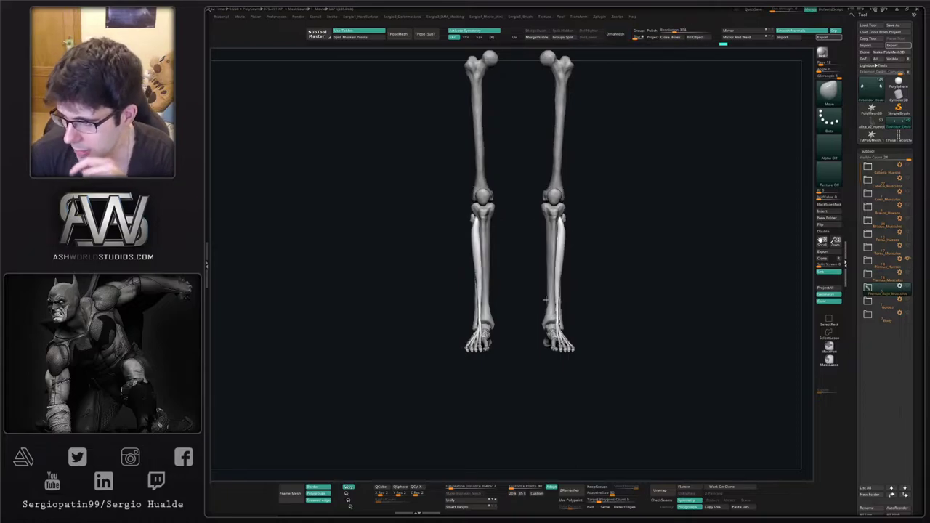
key(alt+Up)
key(alt+Up)
key(alt+Up)
key(alt+Up)
key(alt+Up)
key(alt+Up)
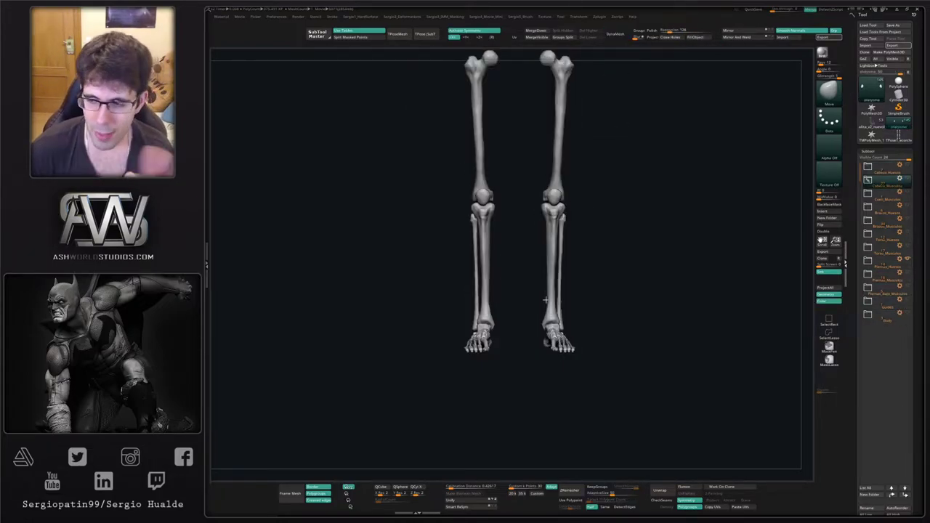
key(alt+Down)
key(alt+Down)
key(alt+Down)
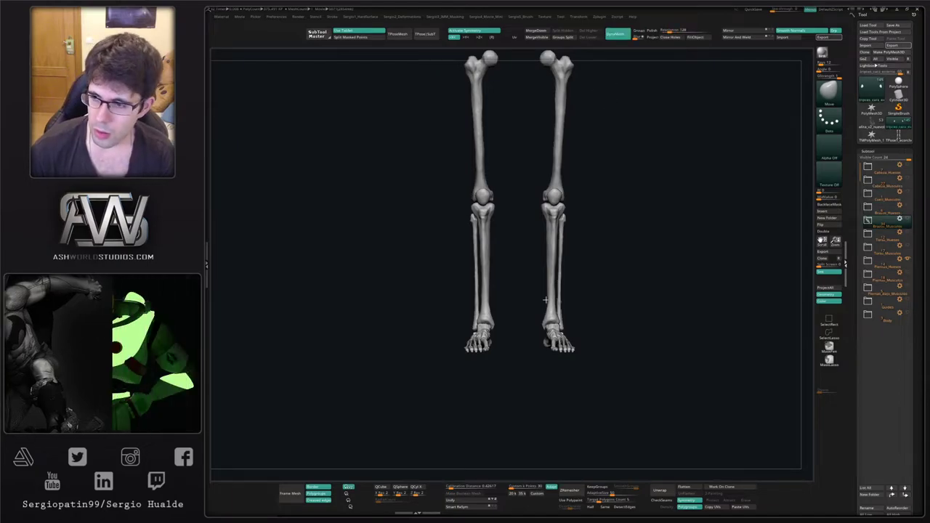
key(Down)
key(Down)
key(Down)
key(Down)
key(Down)
key(Down)
key(Down)
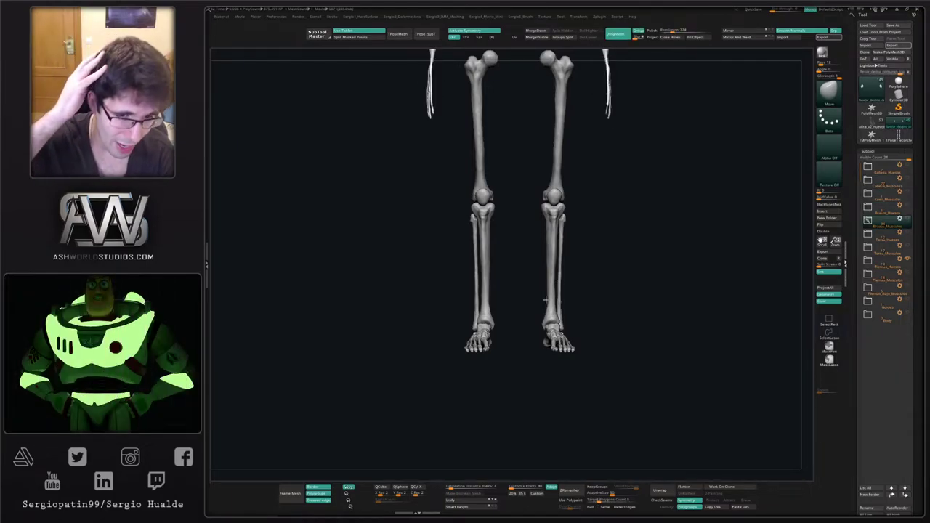
key(alt+Down)
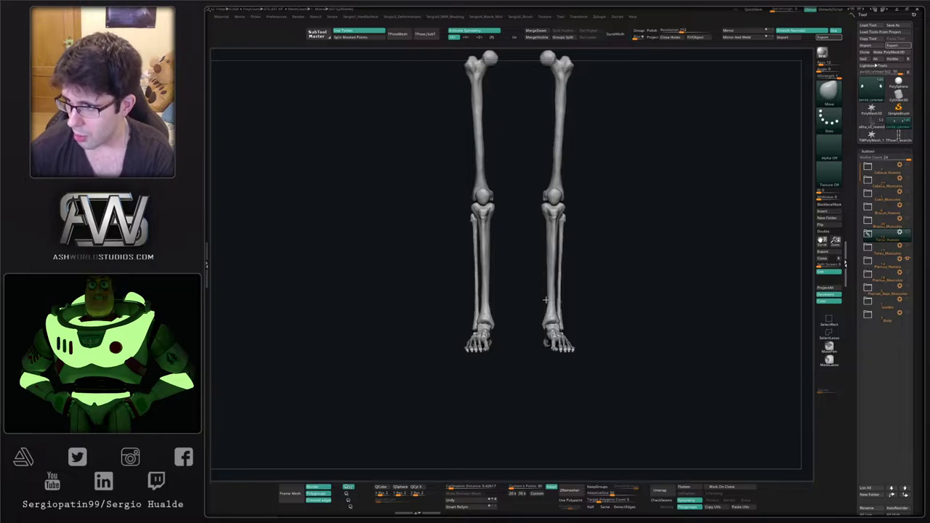
key(alt+Down)
key(alt+Down)
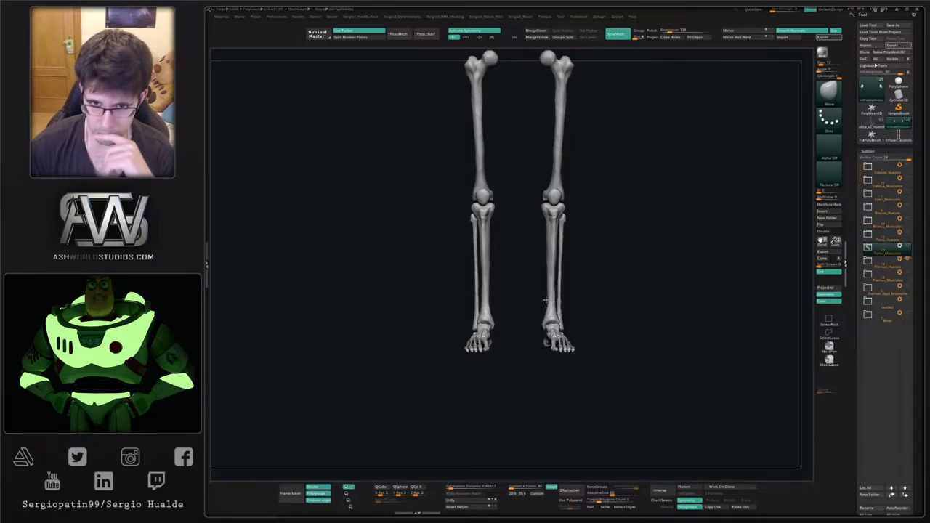
key(Down)
key(Down)
key(Down)
key(Down)
key(Down)
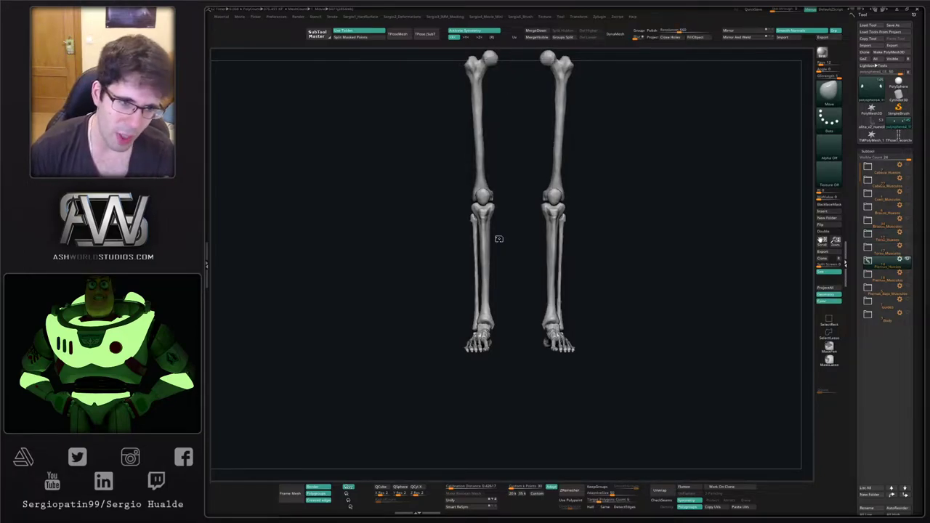
key(alt+Down)
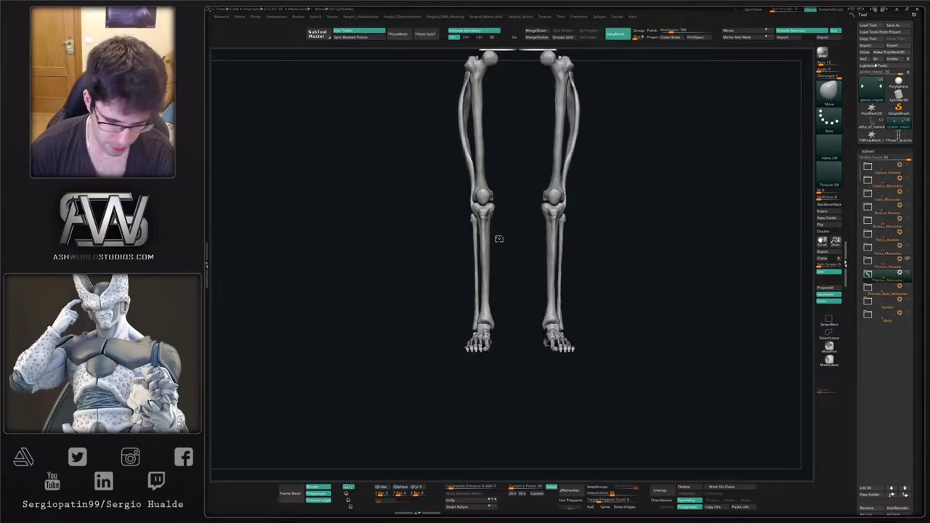
key(alt+Down)
key(alt+Down)
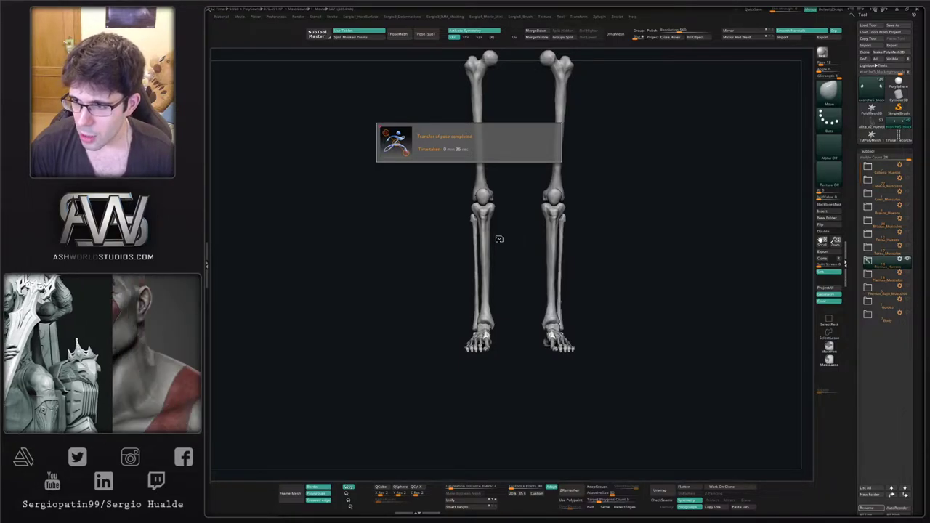
Show and expand the lower-leg muscles folder, and select the toe extensor subtool.
ctrl+right_drag(542, 285, 510, 303)
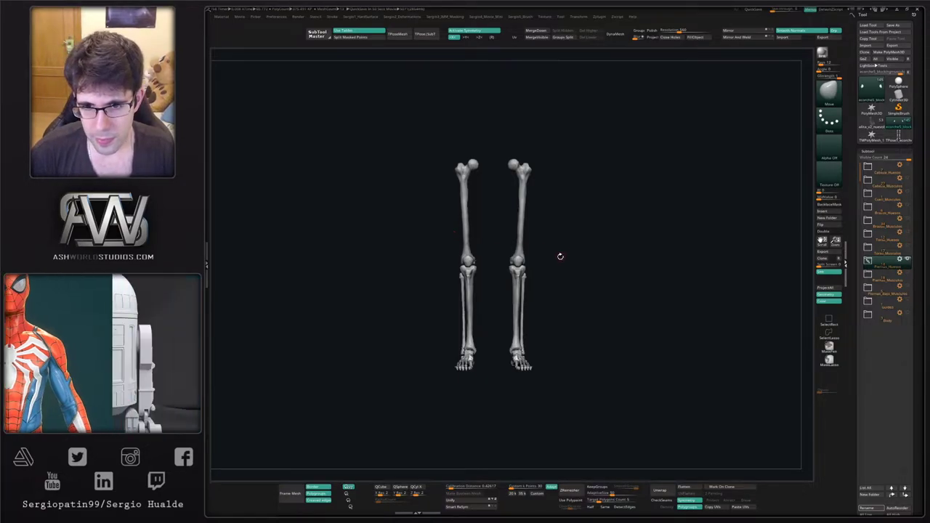
drag(561, 257, 540, 255)
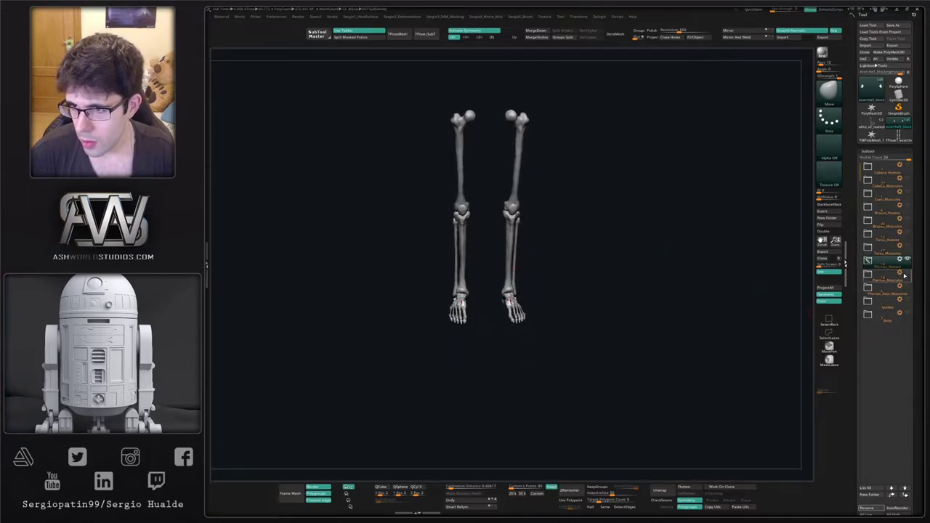
click(902, 276)
click(908, 276)
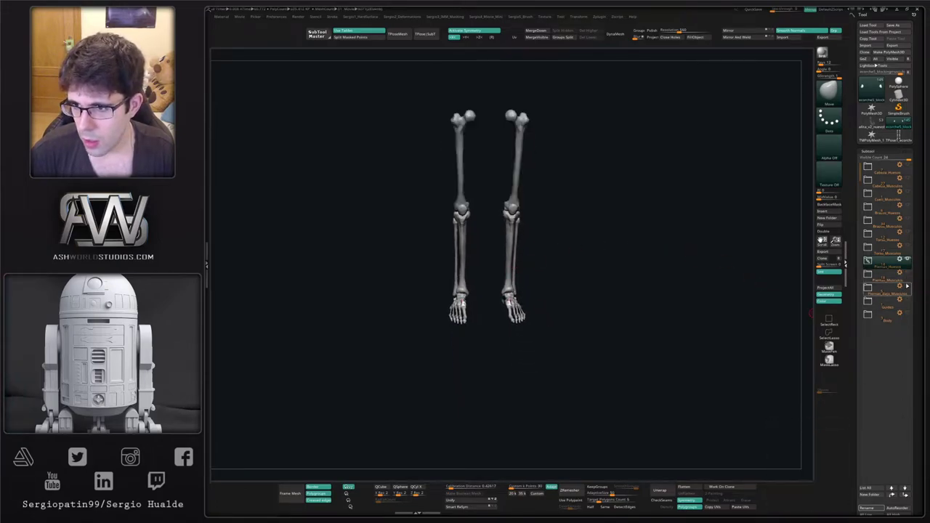
click(907, 286)
click(868, 287)
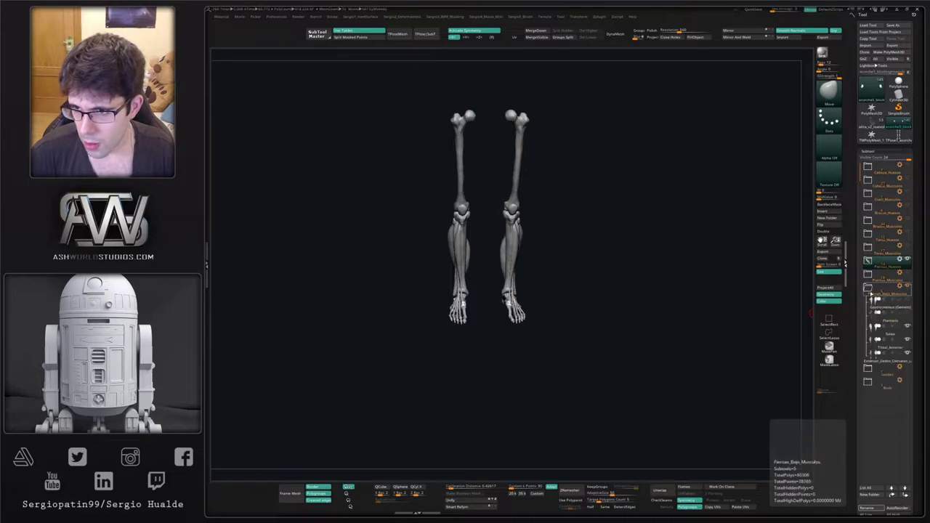
click(878, 357)
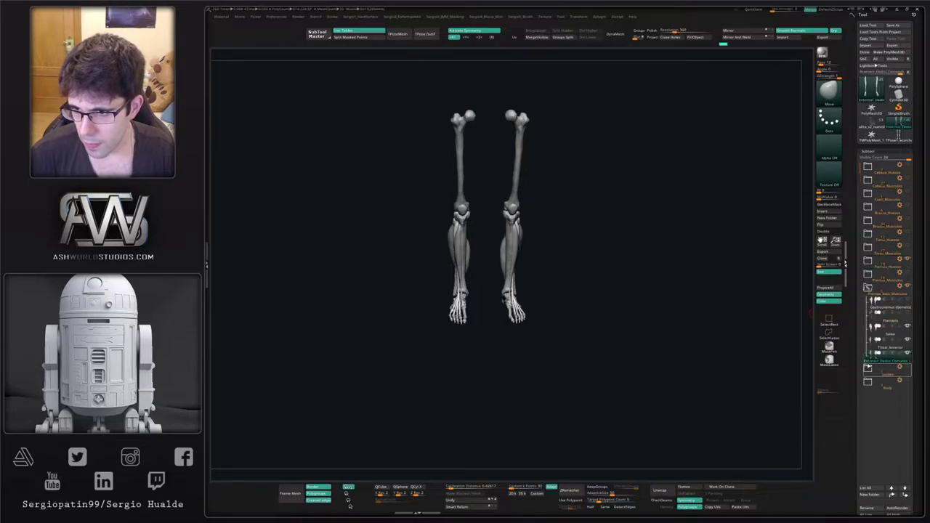
Refit the toe extensor's tendons over the adjusted foot and toe bones with the Move Topological brush.
mouse_move(498, 289)
alt+right_down()
mouse_move(515, 286)
mouse_move(564, 389)
mouse_move(546, 336)
alt+right_up()
mouse_move(405, 354)
ctrl+right_down()
mouse_move(423, 360)
mouse_move(396, 374)
ctrl+right_up()
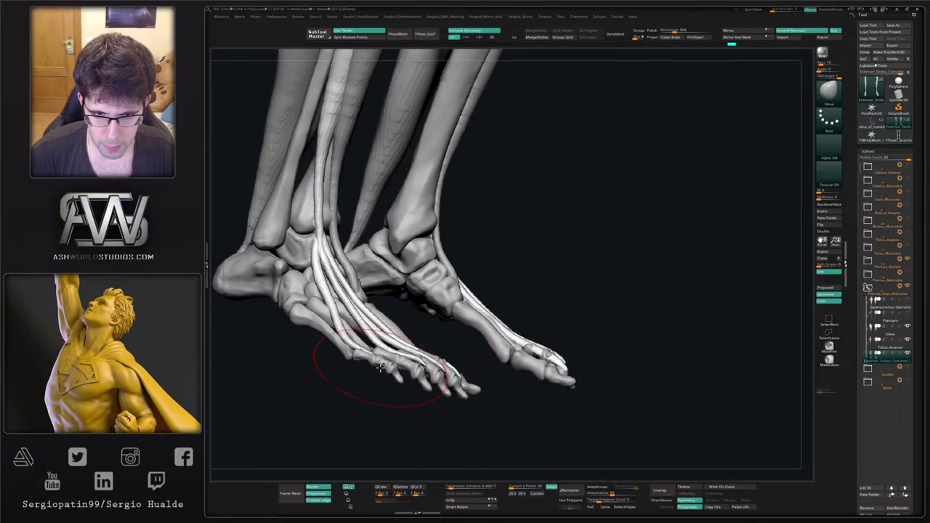
right_drag(383, 371, 431, 374)
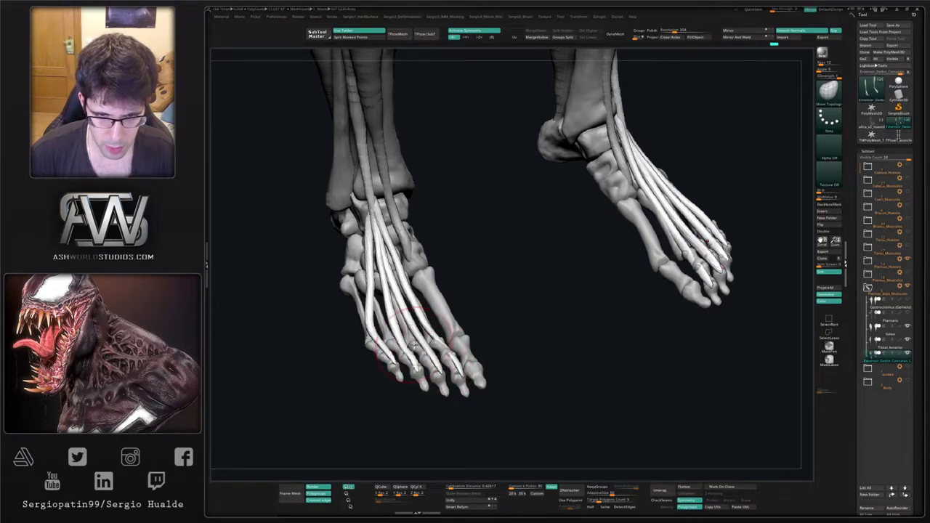
right_drag(412, 342, 416, 336)
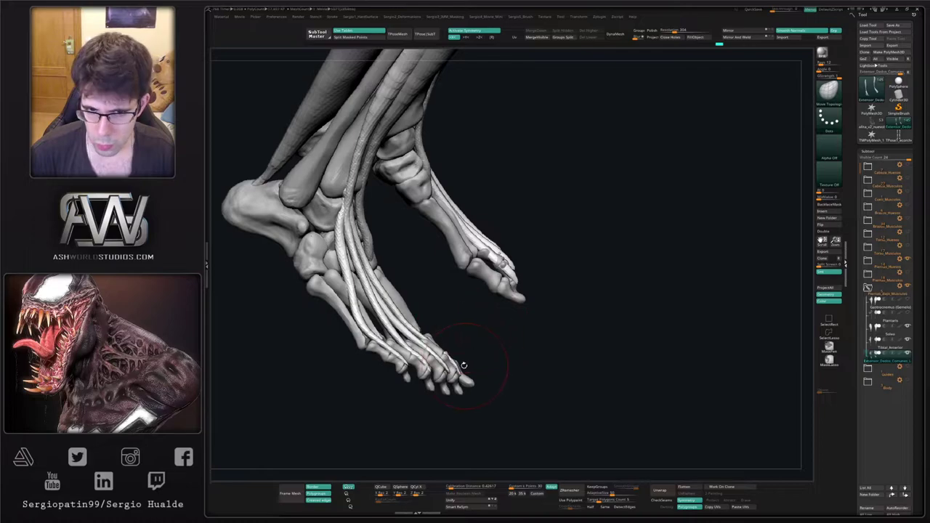
right_drag(464, 373, 410, 364)
right_drag(478, 354, 457, 395)
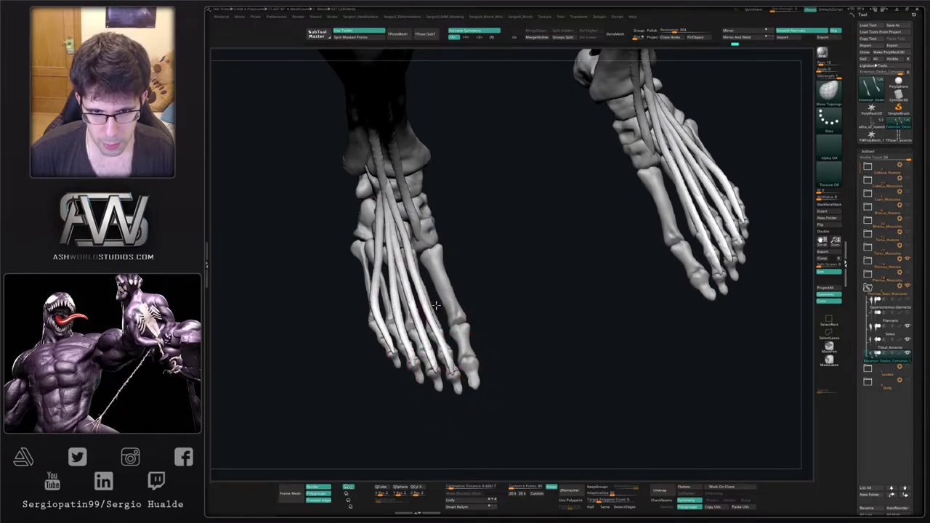
mouse_move(436, 305)
right_down()
mouse_move(429, 316)
mouse_move(437, 308)
mouse_move(421, 298)
right_up()
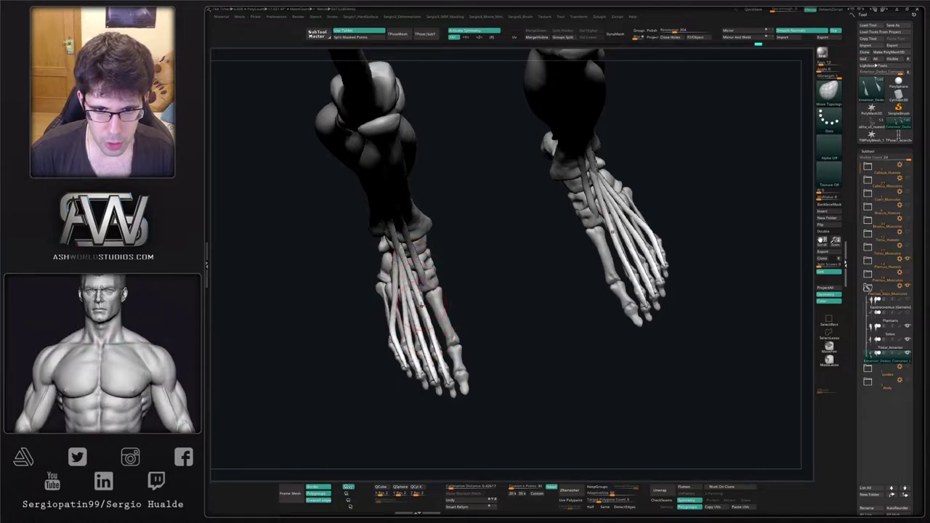
mouse_move(419, 307)
right_down()
mouse_move(437, 378)
mouse_move(440, 276)
mouse_move(436, 321)
right_up()
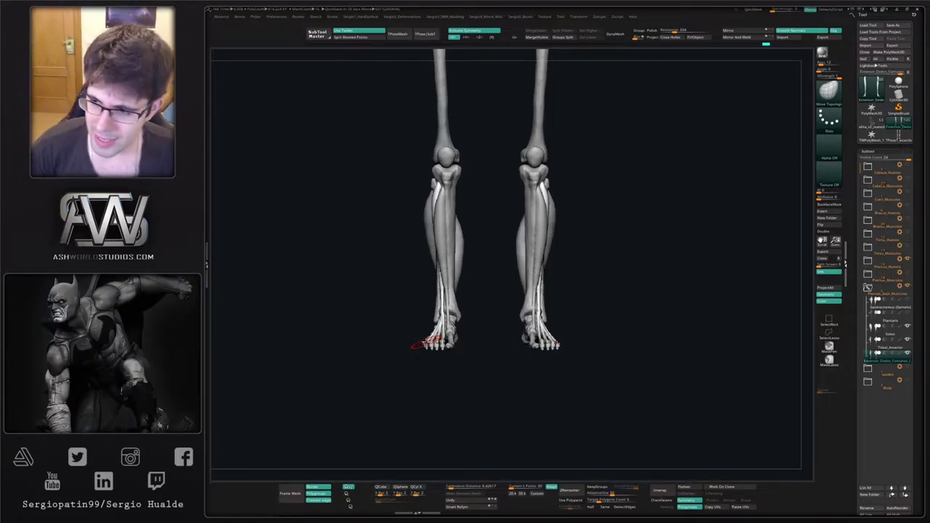
right_drag(601, 181, 583, 181)
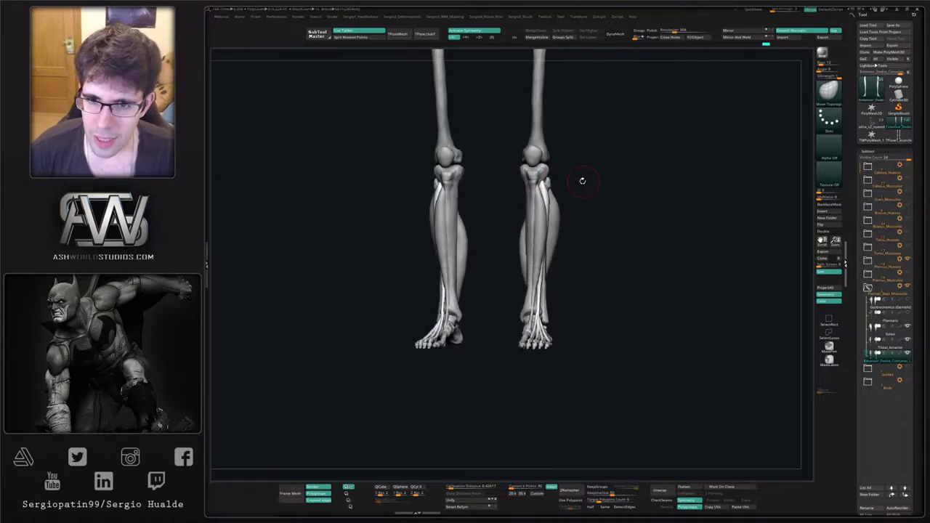
Isolate the toe extensor muscle (Extensor_Dedos) and trim its upper end with the Trim Dynamic brush.
ctrl+right_drag(542, 234, 534, 220)
right_drag(534, 220, 514, 182)
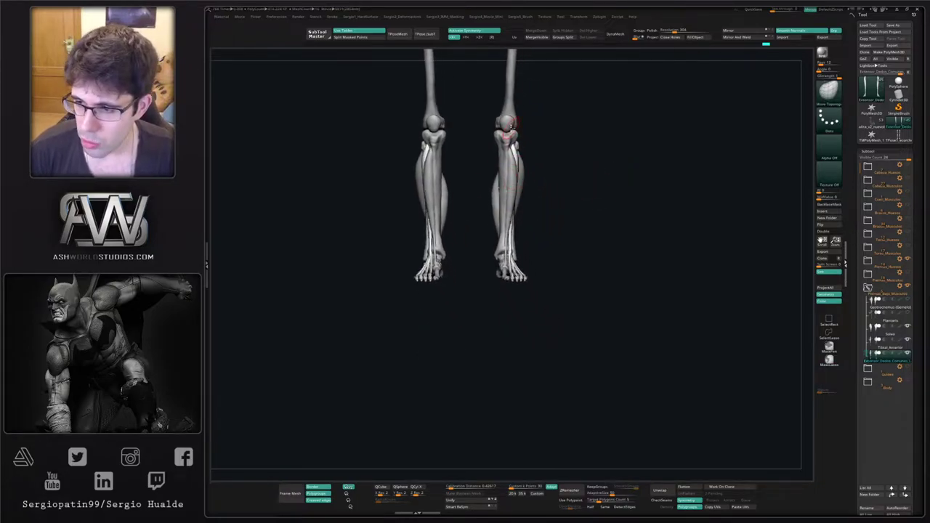
drag(586, 189, 482, 216)
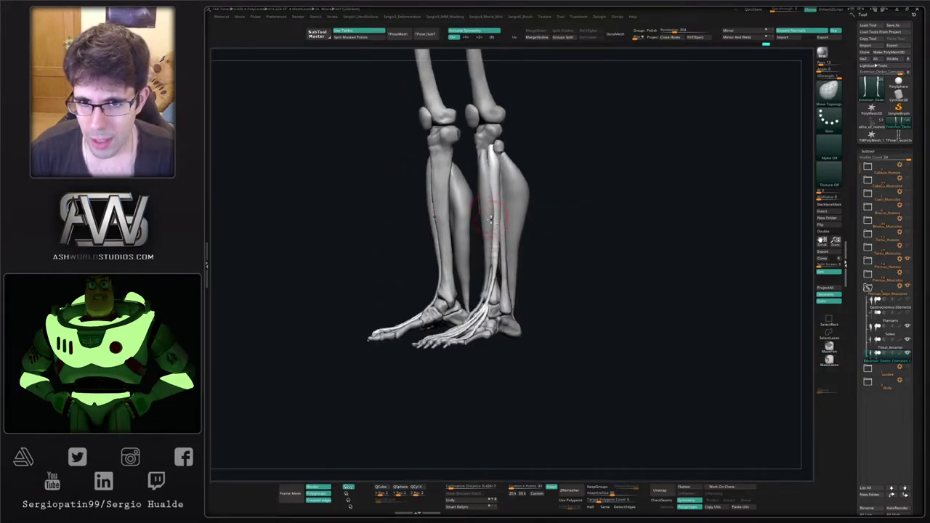
right_drag(494, 164, 498, 150)
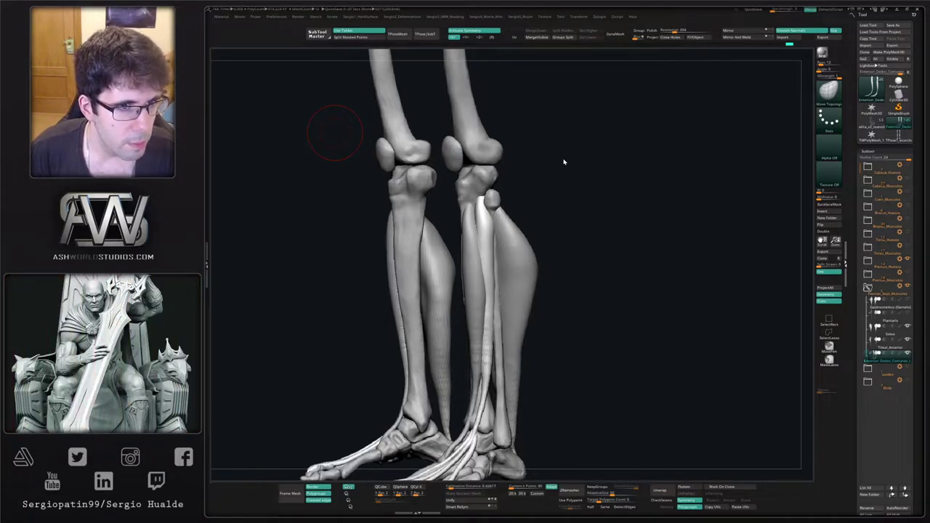
drag(564, 162, 573, 158)
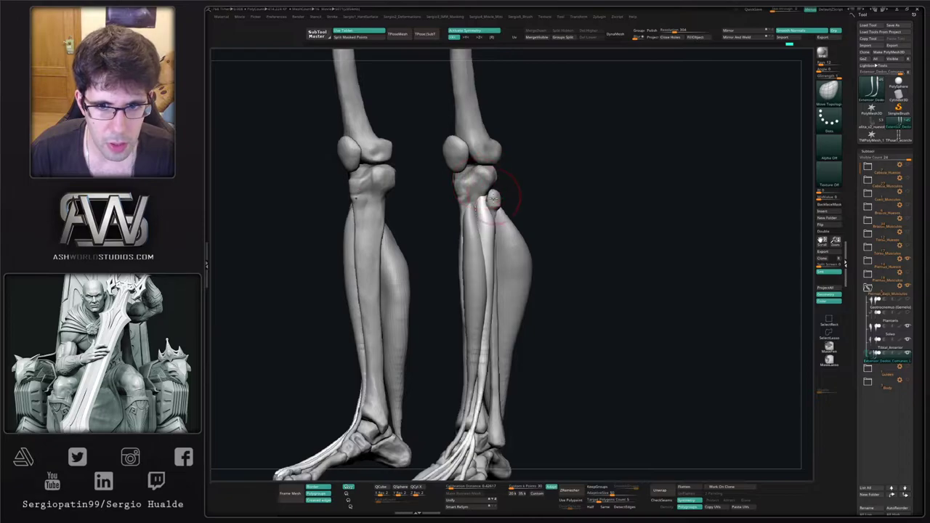
right_drag(493, 197, 499, 202)
key(alt+s)
mouse_move(485, 182)
ctrl+mouse_down()
mouse_move(485, 232)
mouse_move(552, 223)
ctrl+mouse_up()
ctrl+click(547, 229)
mouse_move(516, 232)
right_down()
mouse_move(503, 223)
mouse_move(526, 219)
mouse_move(490, 217)
mouse_move(500, 220)
right_up()
mouse_move(497, 223)
mouse_down()
mouse_move(461, 228)
mouse_move(519, 235)
mouse_move(484, 223)
mouse_move(487, 210)
mouse_move(488, 238)
mouse_move(486, 202)
mouse_move(498, 218)
mouse_move(466, 221)
mouse_move(499, 216)
mouse_up()
key(b)
key(t)
key(d)
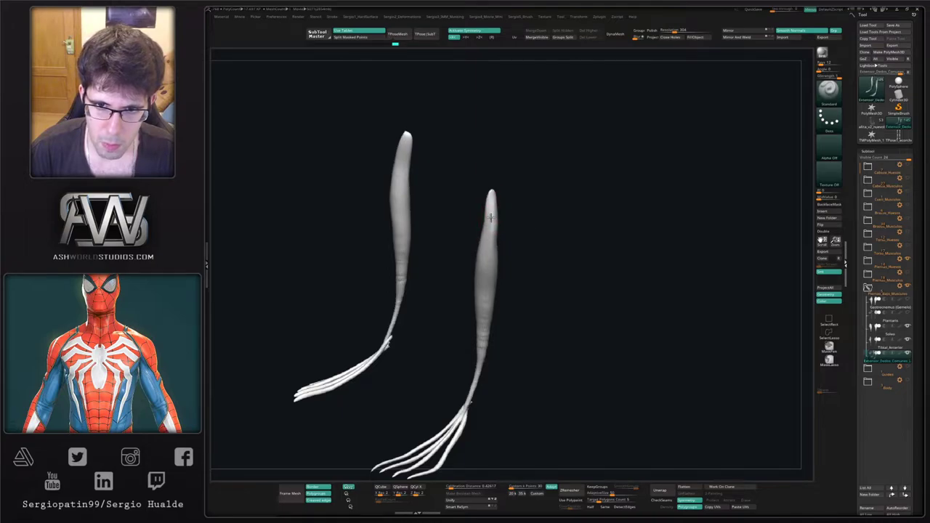
mouse_move(497, 190)
mouse_down()
mouse_move(501, 227)
mouse_move(495, 220)
mouse_move(511, 227)
mouse_up()
Adjust the toe extensor's upper end with the Move brush, then bring the surrounding leg anatomy back into view.
mouse_move(487, 206)
right_down()
mouse_move(507, 254)
mouse_move(492, 202)
mouse_move(499, 233)
mouse_move(493, 216)
mouse_move(489, 245)
mouse_move(498, 208)
mouse_move(475, 233)
mouse_move(492, 207)
right_up()
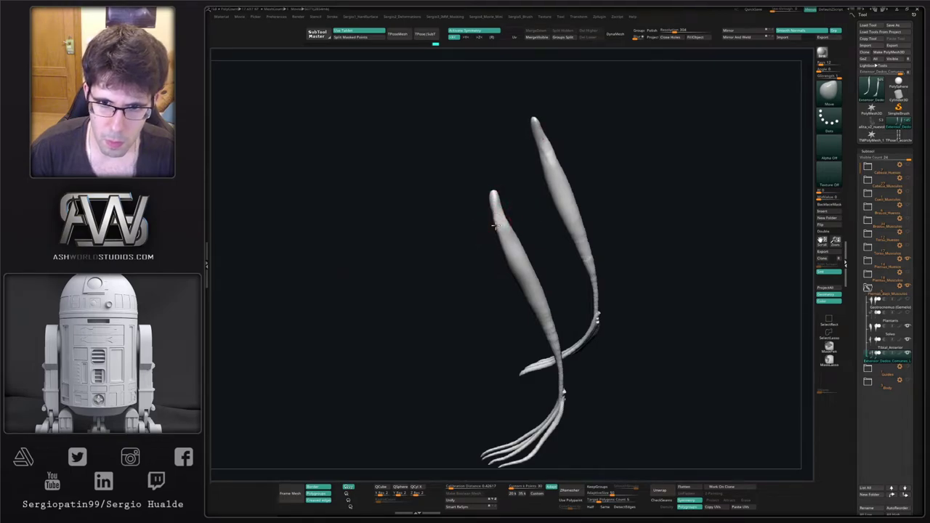
shift+right_drag(494, 226, 509, 218)
right_drag(491, 251, 492, 226)
key(alt+s)
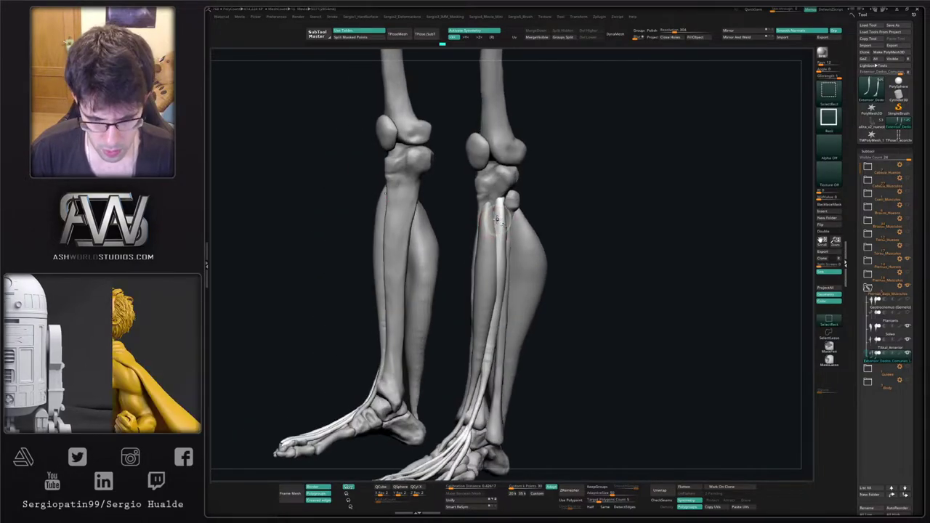
Flatten the toe extensor's tip with Trim Dynamic and shift it with the Move brush beside the fibula head.
mouse_move(501, 229)
mouse_down()
mouse_move(499, 297)
mouse_move(499, 216)
mouse_up()
ctrl+shift+click(499, 215)
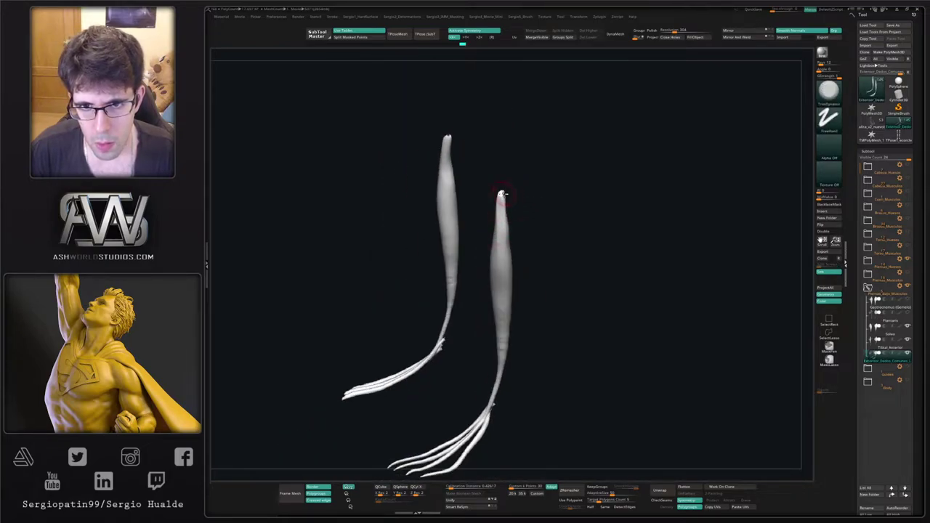
right_drag(504, 190, 505, 195)
key(b)
key(m)
key(v)
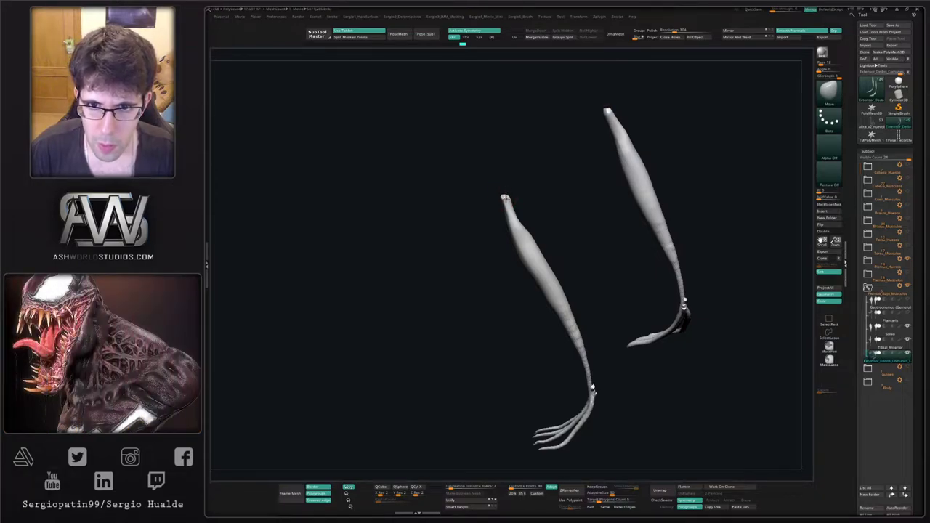
drag(507, 198, 500, 197)
right_drag(505, 228, 535, 227)
ctrl+right_drag(534, 227, 532, 204)
key(alt+shift+s)
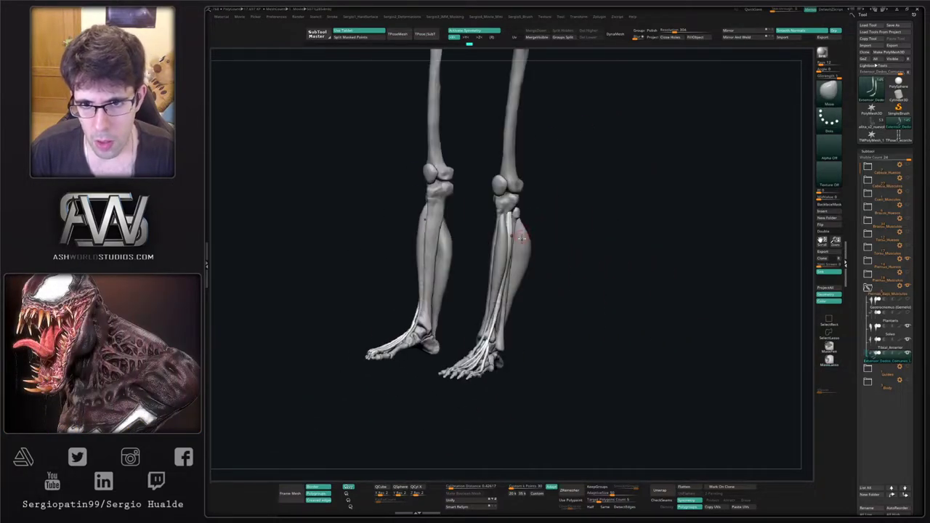
Isolate the toe extensor and thicken its lower belly with the Inflate brush where it tapers into the tendon.
mouse_move(522, 239)
ctrl+right_down()
mouse_move(527, 218)
mouse_move(511, 223)
ctrl+right_up()
ctrl+right_drag(511, 224, 497, 256)
drag(495, 268, 494, 266)
mouse_move(477, 269)
right_down()
mouse_move(499, 271)
mouse_move(484, 262)
mouse_move(500, 252)
right_up()
key(alt+s)
key(space)
key(b)
key(i)
key(n)
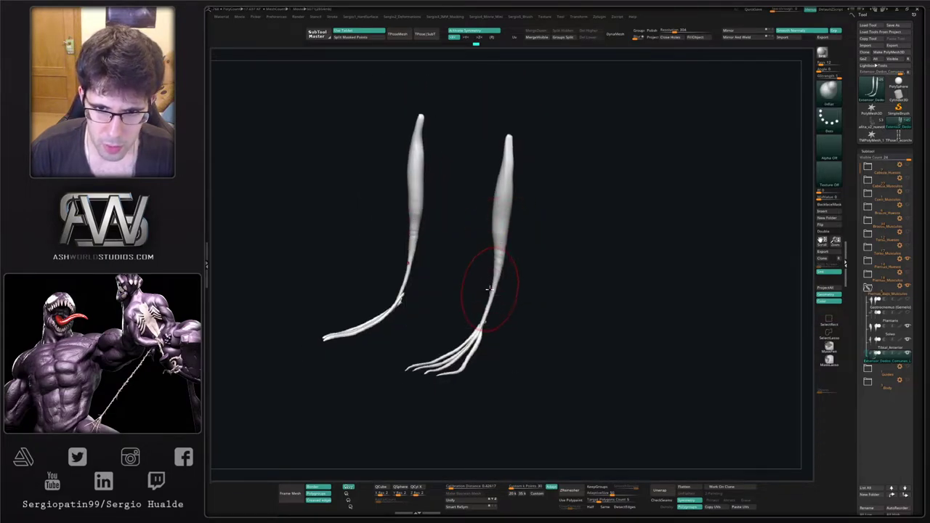
mouse_move(490, 288)
mouse_down()
mouse_move(497, 245)
mouse_move(494, 263)
mouse_up()
ctrl+right_drag(494, 263, 505, 260)
key(s)
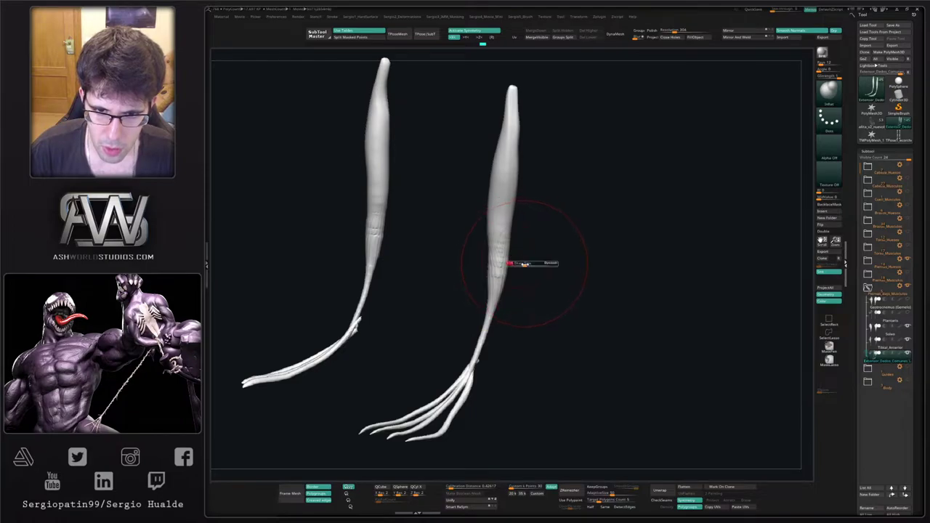
drag(524, 263, 509, 261)
Carve lengthwise grooves with the Dam Standard brush where the toe extensor's lower belly turns into tendon.
key(b)
key(d)
key(s)
key(s)
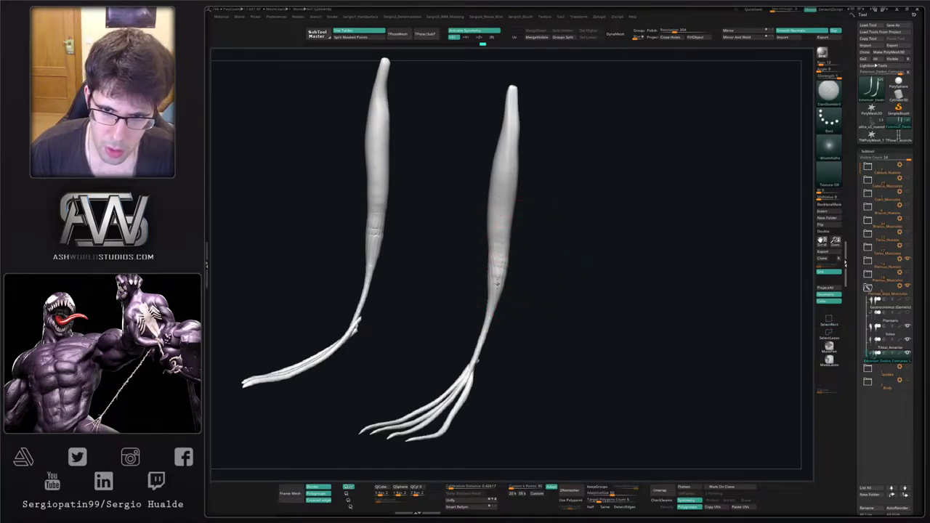
key(space)
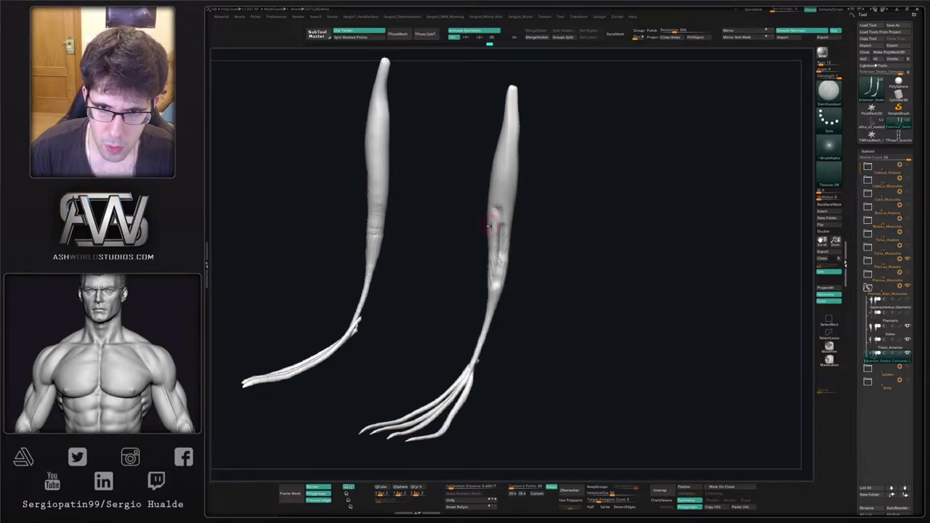
right_drag(489, 226, 509, 221)
drag(503, 211, 486, 262)
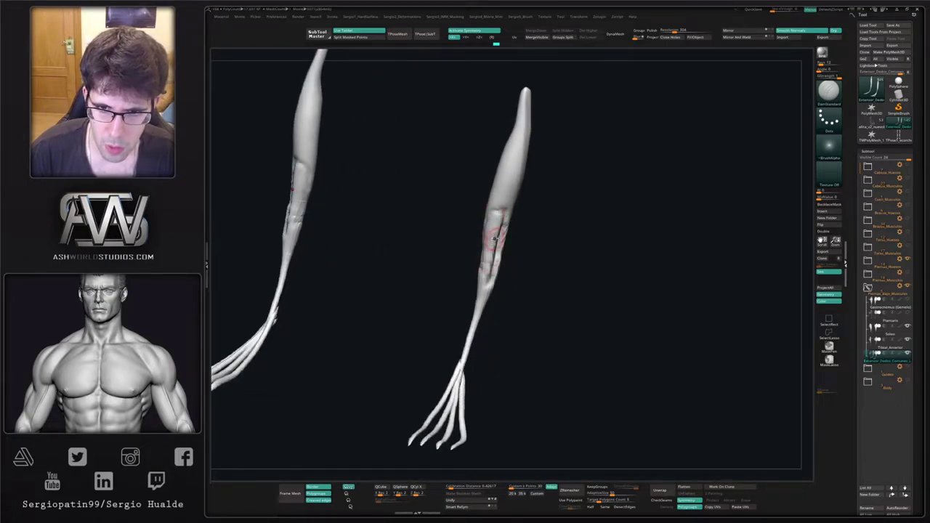
Show the whole leg and refine the toe extensor's lower belly against the shin with the Move and Smooth brushes.
mouse_move(492, 266)
right_down()
mouse_move(491, 282)
mouse_move(502, 270)
right_up()
key(s)
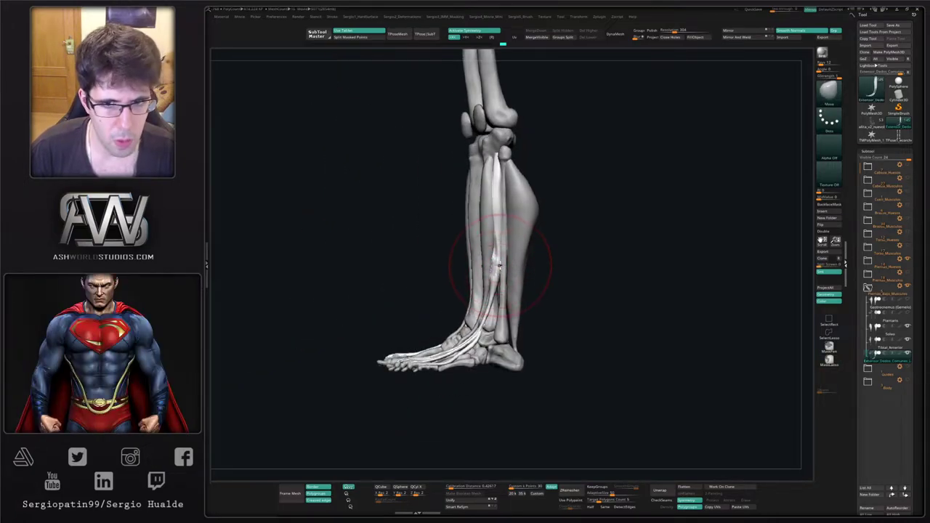
mouse_move(497, 269)
right_down()
mouse_move(496, 285)
mouse_move(492, 277)
right_up()
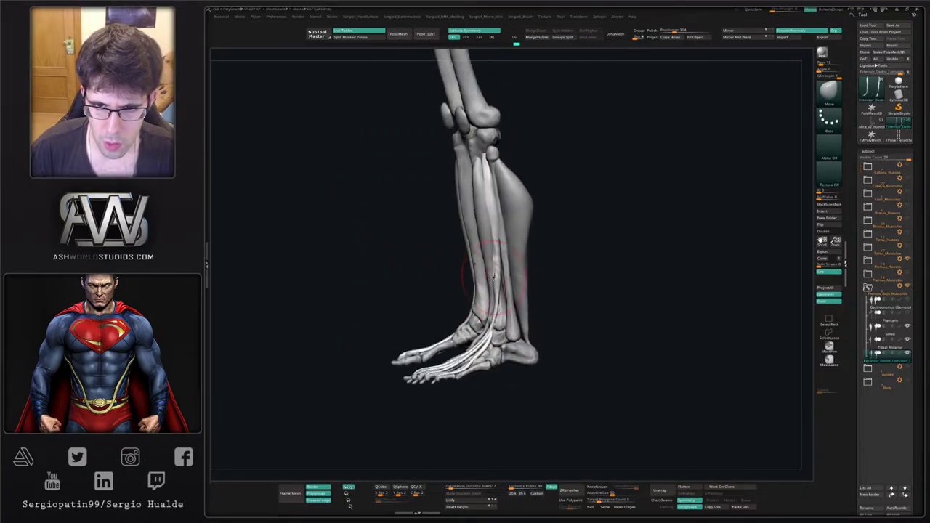
drag(493, 276, 486, 271)
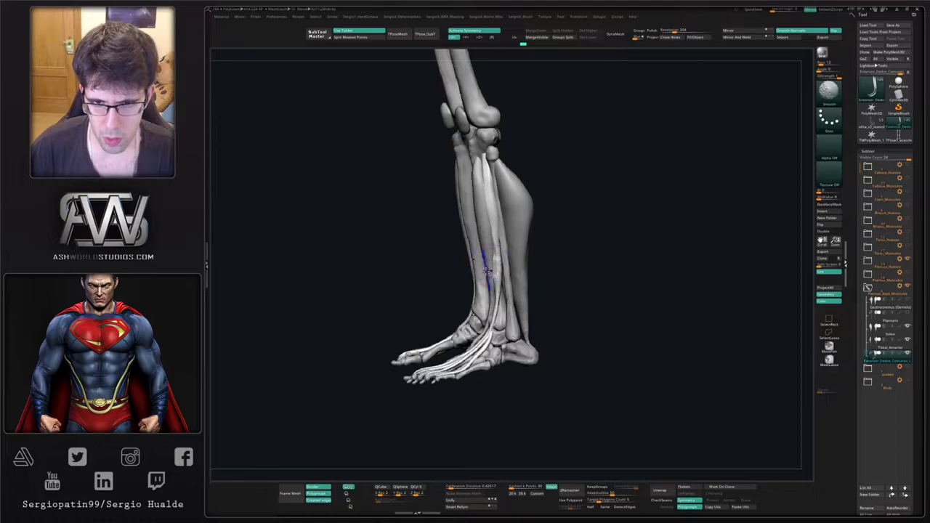
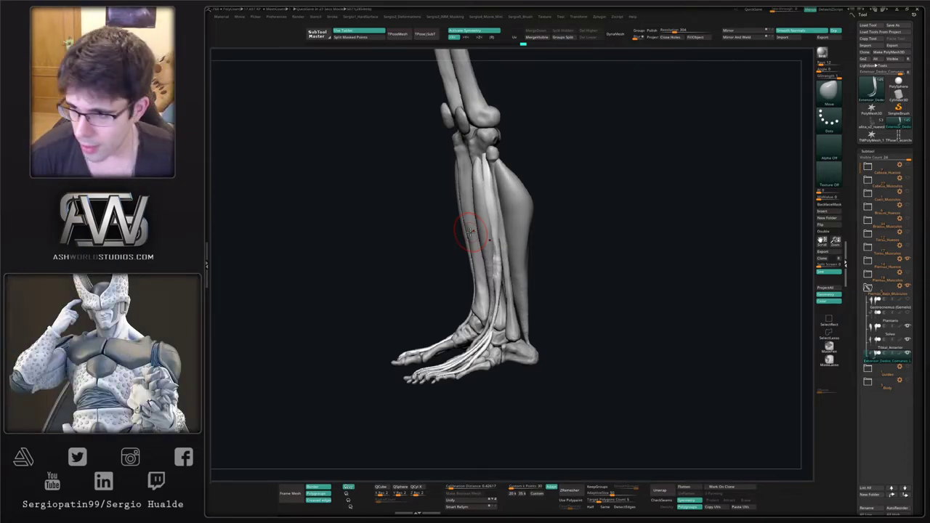
Select the tibialis anterior and reshape its lower tendon across the ankle with the Move brush.
drag(619, 349, 617, 357)
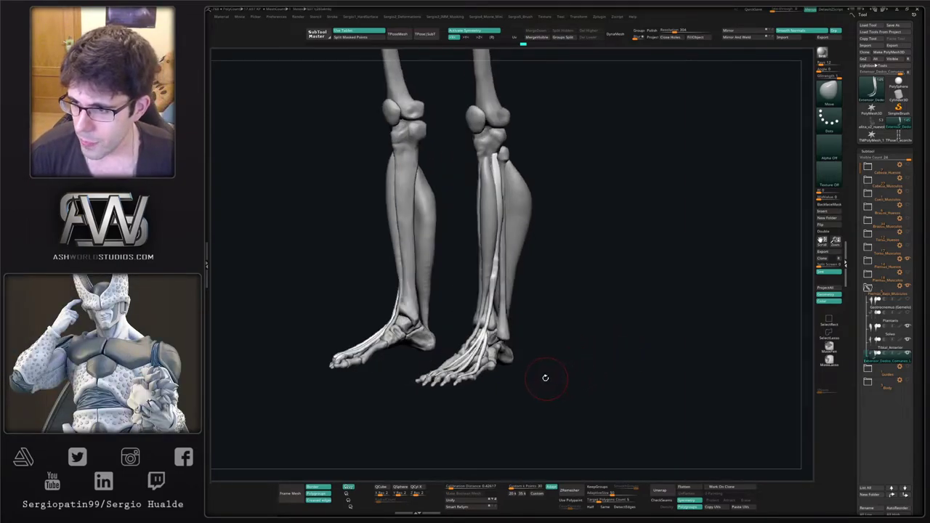
drag(515, 374, 516, 361)
mouse_move(516, 360)
right_down()
mouse_move(517, 385)
mouse_move(478, 386)
mouse_move(500, 388)
right_up()
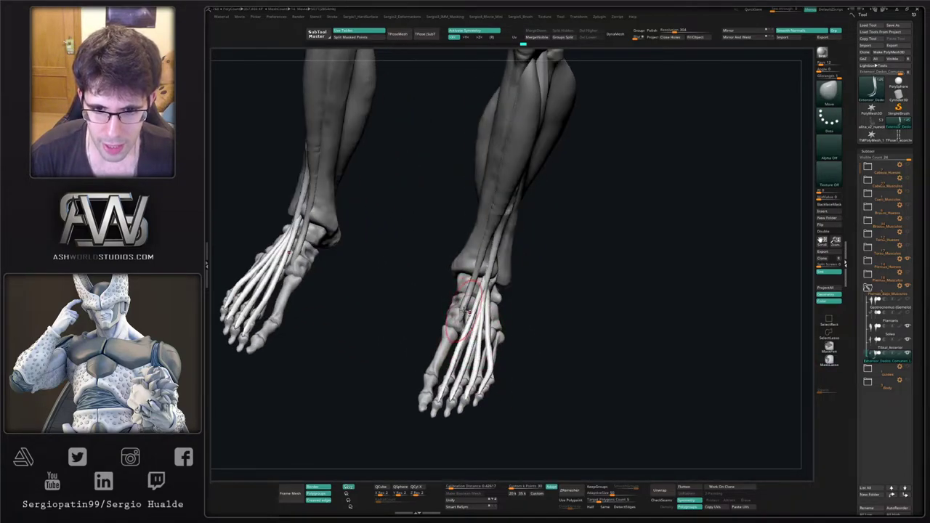
alt+click(465, 311)
ctrl+right_drag(464, 312, 466, 346)
mouse_move(461, 314)
mouse_down()
mouse_move(441, 317)
mouse_move(474, 315)
mouse_move(453, 293)
mouse_move(430, 320)
mouse_up()
ctrl+right_drag(430, 320, 433, 302)
mouse_move(467, 309)
mouse_down()
mouse_move(458, 311)
mouse_move(465, 305)
mouse_up()
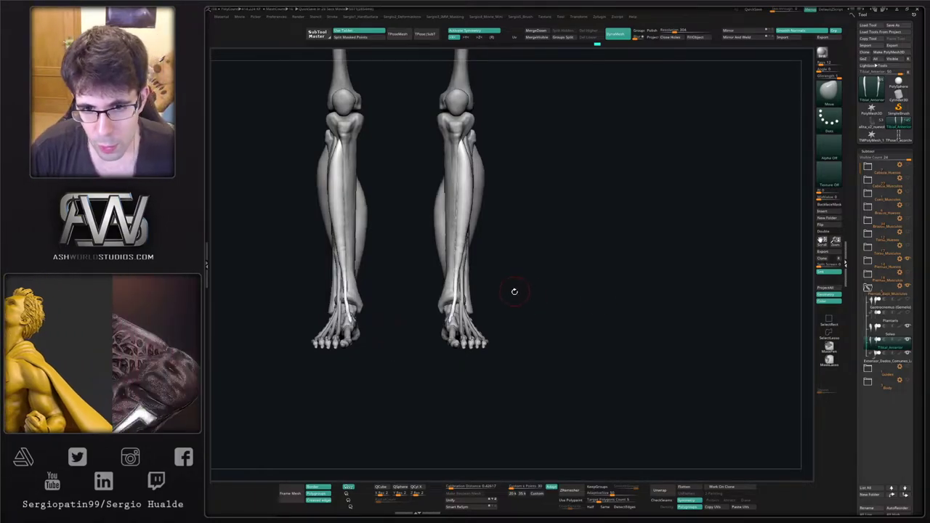
Fit the end of the tibialis anterior tendon onto the bones at the inner side of the foot.
drag(515, 290, 537, 352)
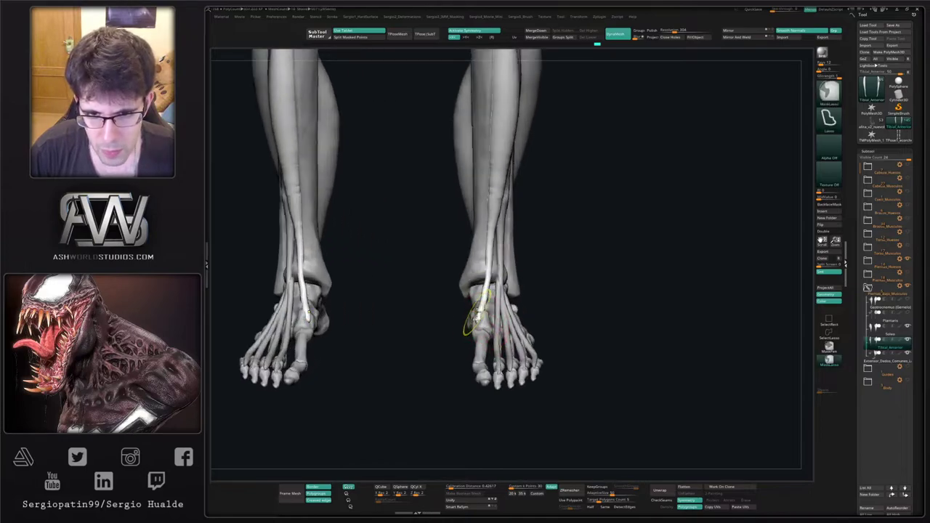
ctrl+right_drag(475, 321, 458, 348)
drag(476, 326, 482, 329)
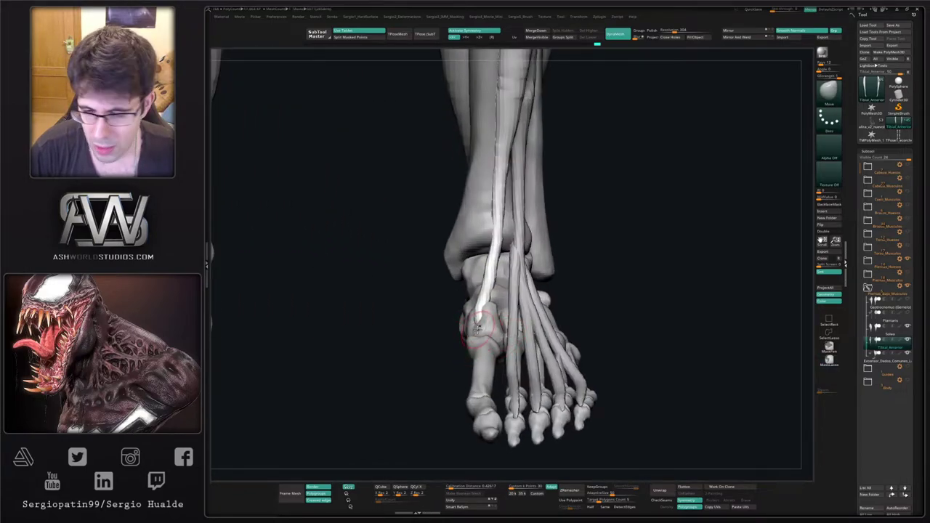
ctrl+right_drag(479, 331, 485, 318)
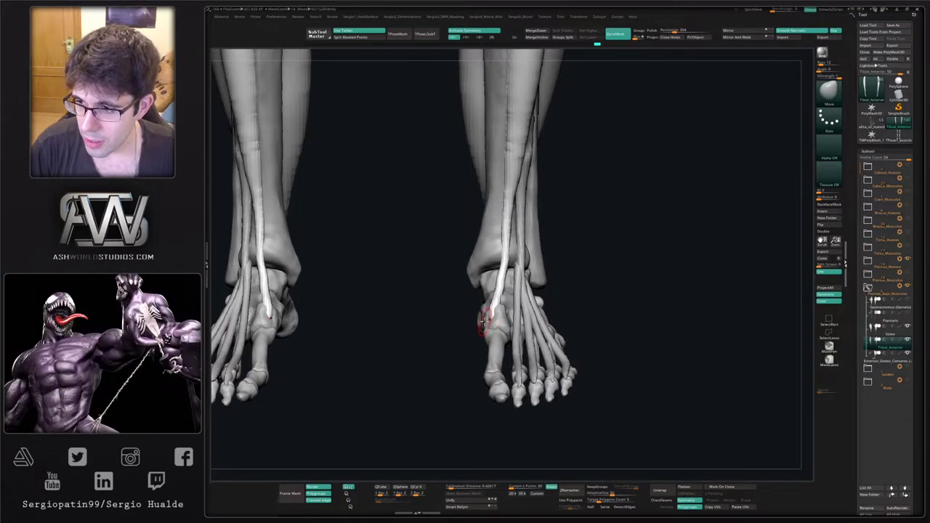
mouse_move(473, 340)
right_down()
mouse_move(486, 327)
mouse_move(475, 315)
right_up()
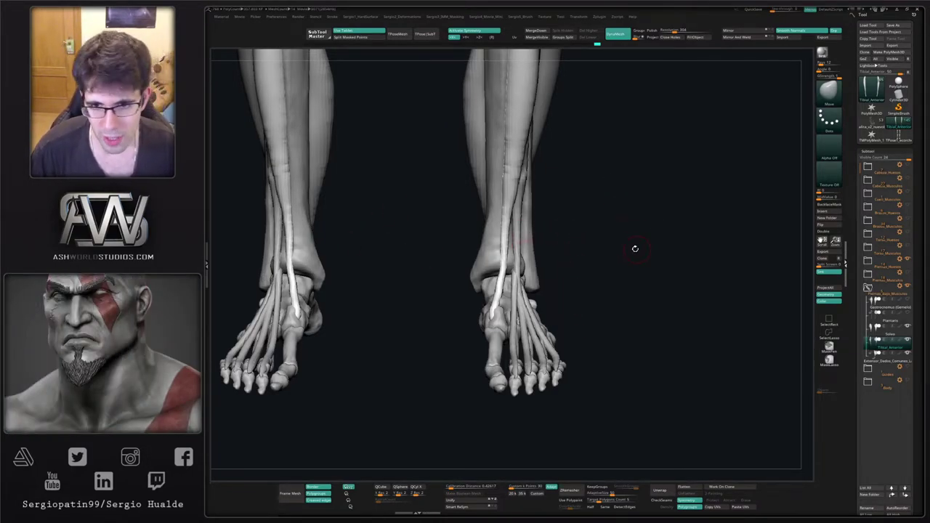
Duplicate the tibialis anterior subtool and rename the copy Peroneus_Largo.
drag(635, 249, 587, 305)
ctrl+right_drag(588, 305, 558, 313)
scroll(551, 333, down, 5)
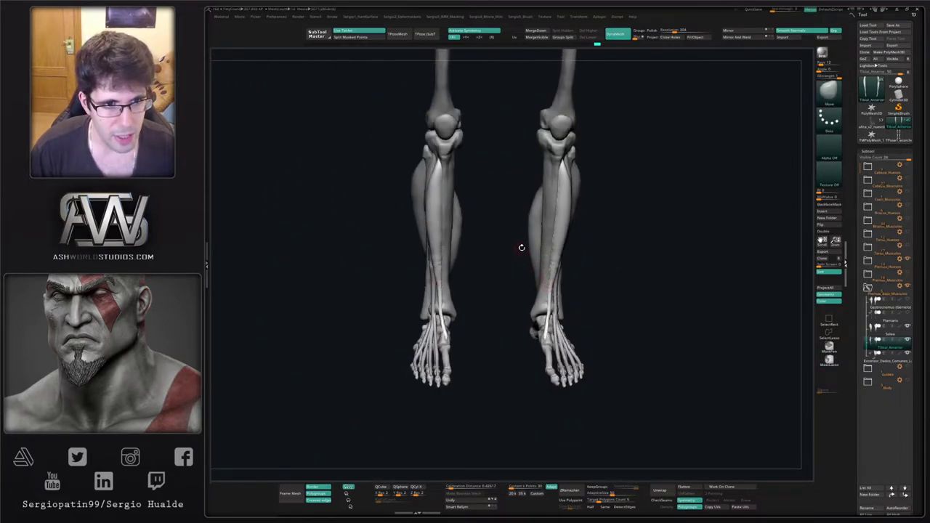
scroll(536, 281, up, 3)
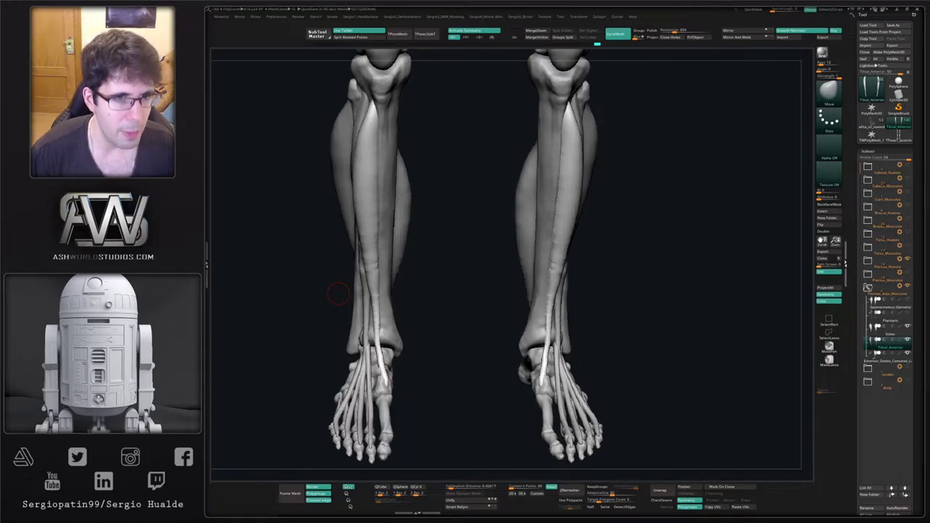
mouse_move(617, 202)
mouse_down()
mouse_move(536, 216)
mouse_move(492, 256)
mouse_move(502, 220)
mouse_move(524, 196)
mouse_up()
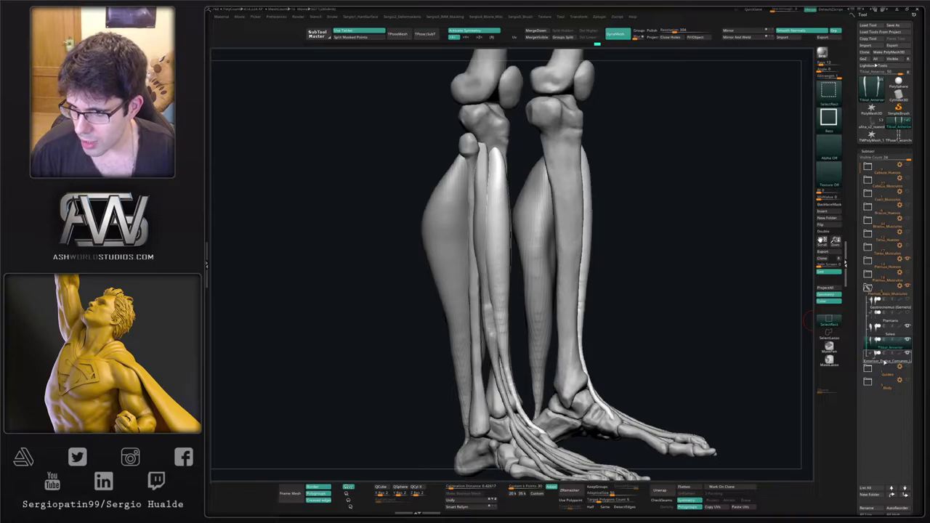
key(ctrl+shift+d)
key(F2)
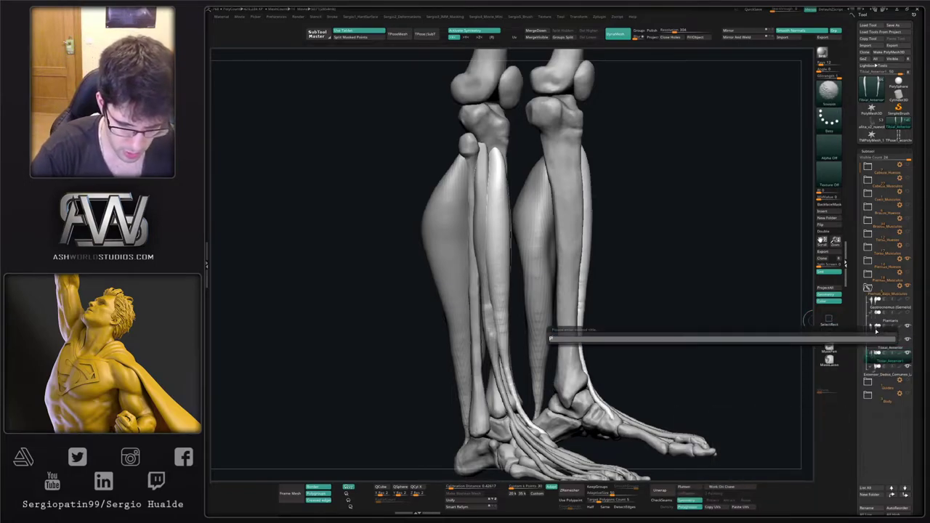
text(Peroneu)
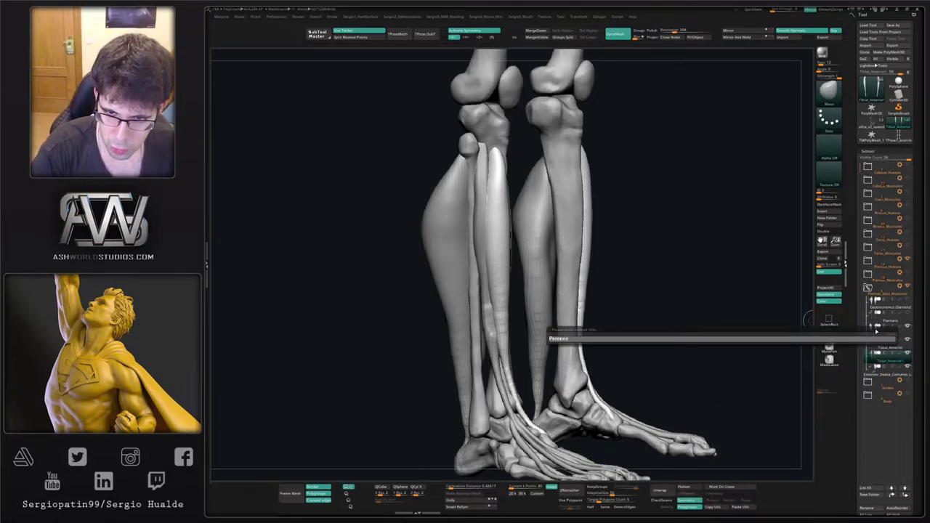
text(s_)
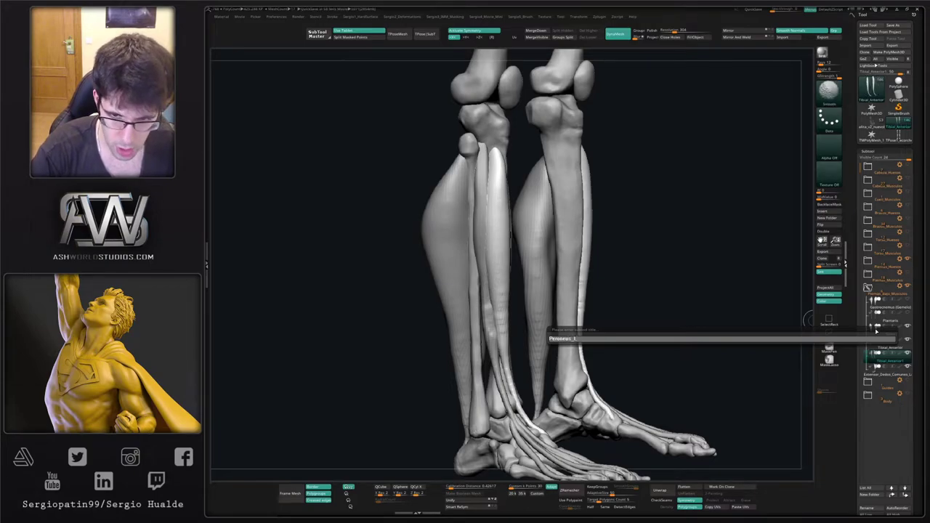
text(Largo)
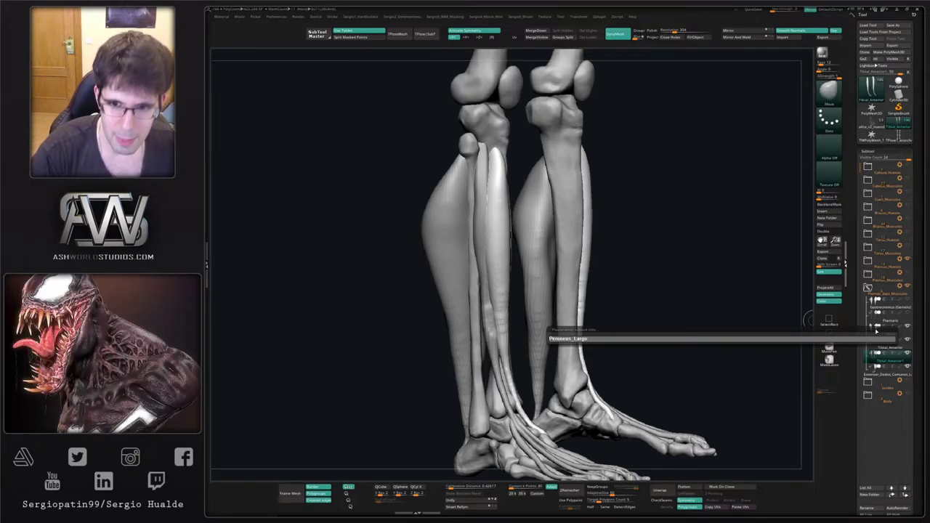
key(Return)
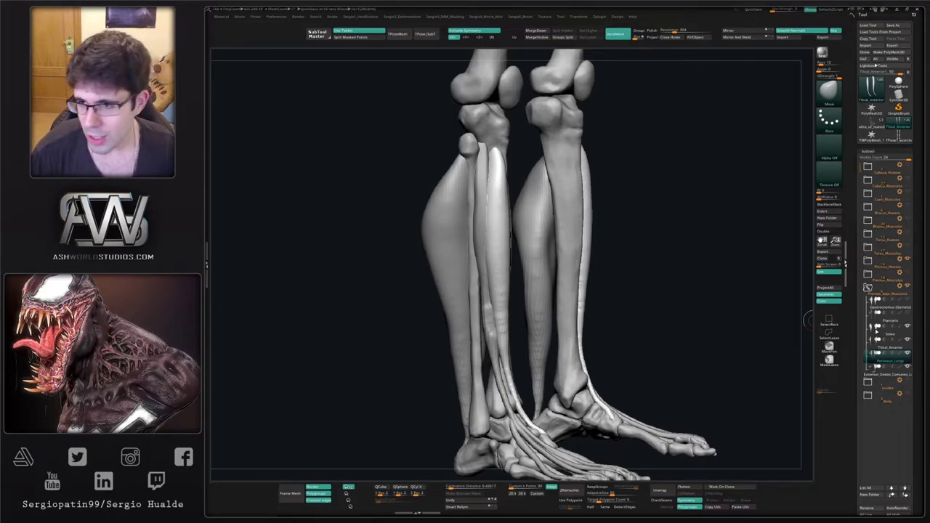
Shift the Peroneus_Largo copy from the front of the shin to the outer side of the lower leg.
ctrl+right_drag(541, 262, 524, 287)
key(s)
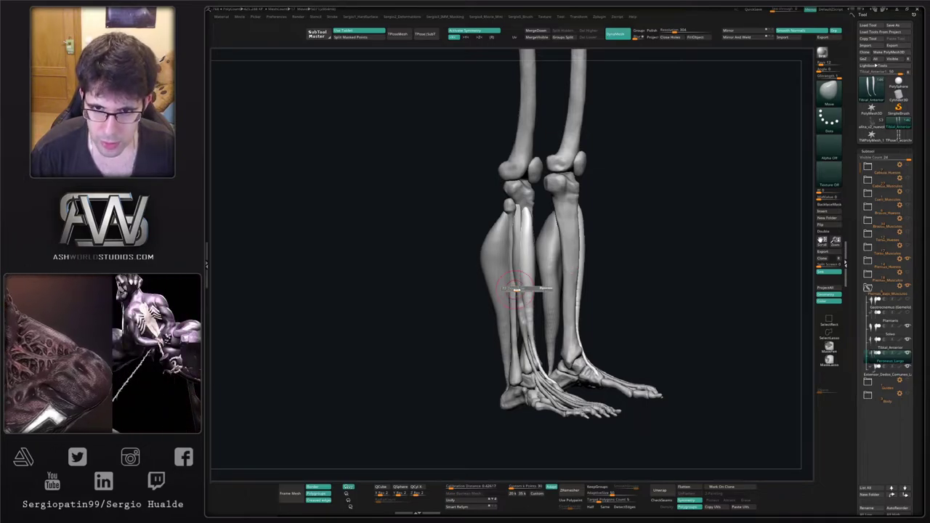
drag(513, 289, 534, 290)
key(s)
mouse_move(521, 268)
alt+right_down()
mouse_move(520, 281)
mouse_move(531, 248)
alt+right_up()
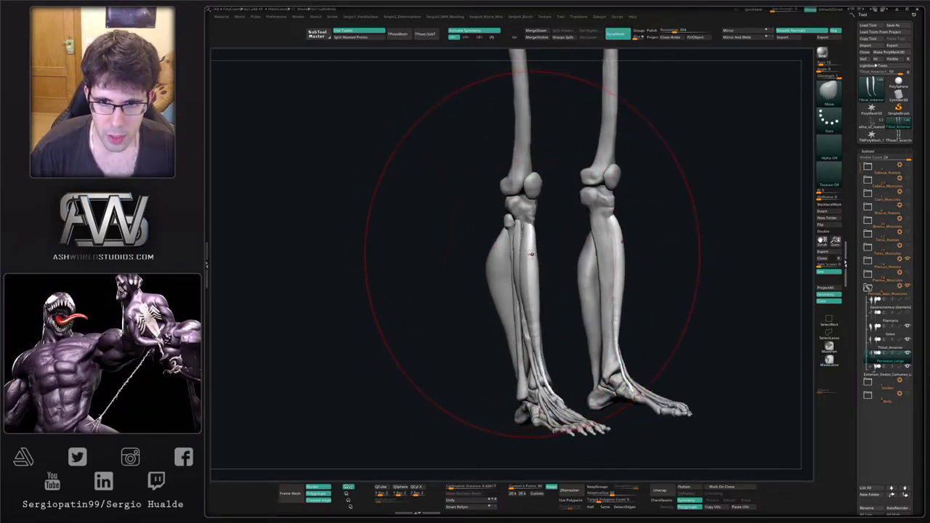
key(w)
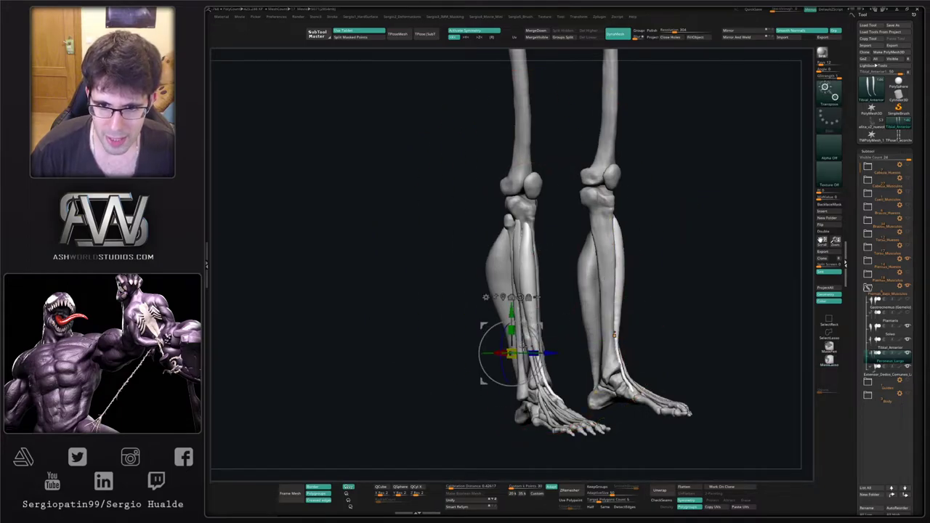
drag(540, 327, 526, 329)
key(q)
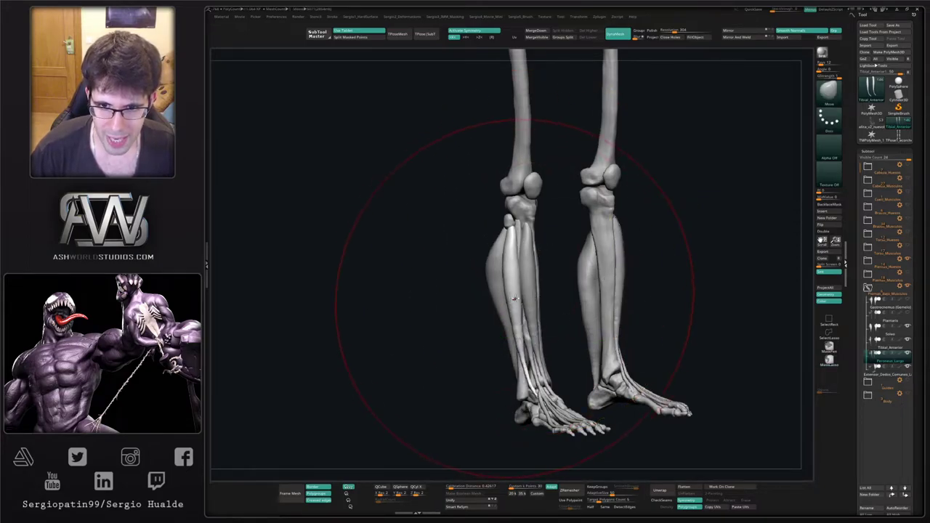
Route the peroneus longus tendon behind the outer ankle bone and along the foot's outer edge with the Move brush.
mouse_move(524, 329)
right_down()
mouse_move(524, 295)
mouse_move(512, 324)
mouse_move(519, 367)
mouse_move(545, 361)
mouse_move(533, 374)
mouse_move(524, 342)
mouse_move(561, 395)
mouse_move(511, 309)
right_up()
mouse_move(523, 347)
right_down()
mouse_move(498, 342)
mouse_move(490, 368)
right_up()
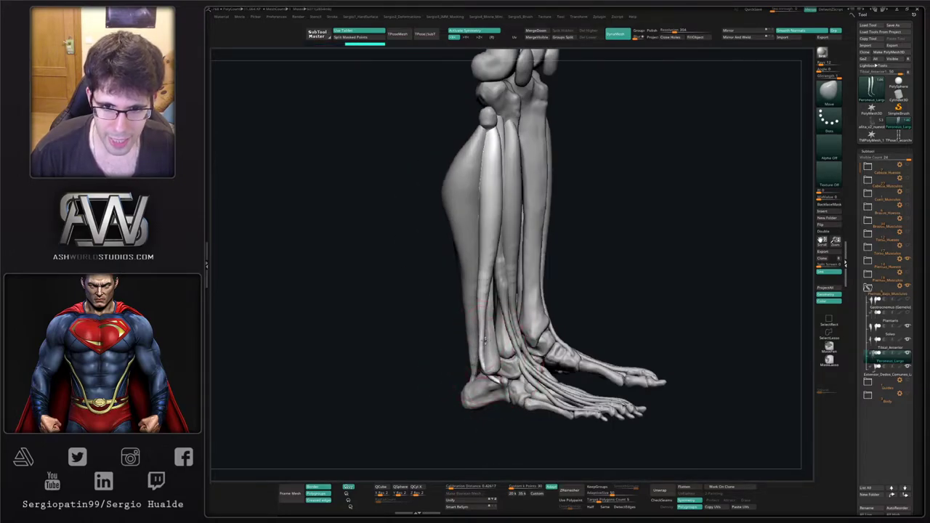
alt+right_drag(485, 340, 486, 321)
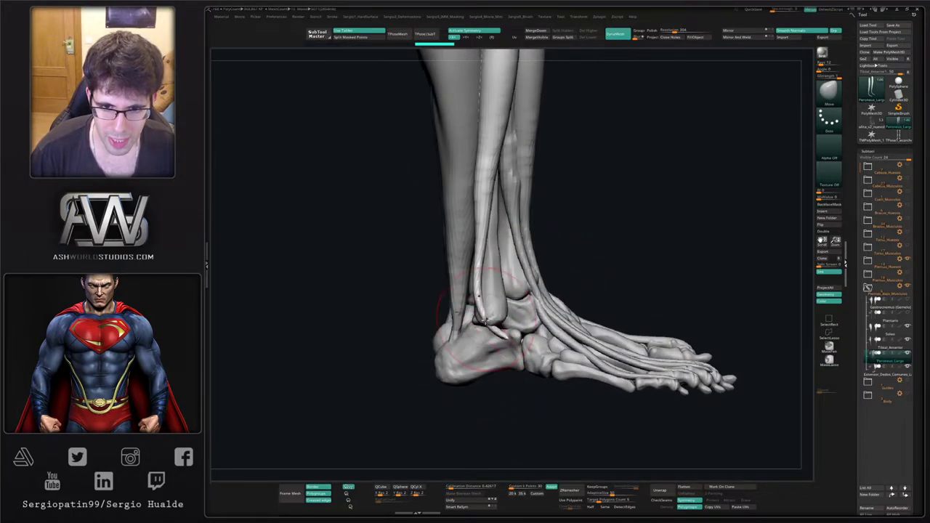
drag(483, 320, 492, 333)
mouse_move(520, 341)
right_down()
mouse_move(506, 340)
mouse_move(513, 333)
right_up()
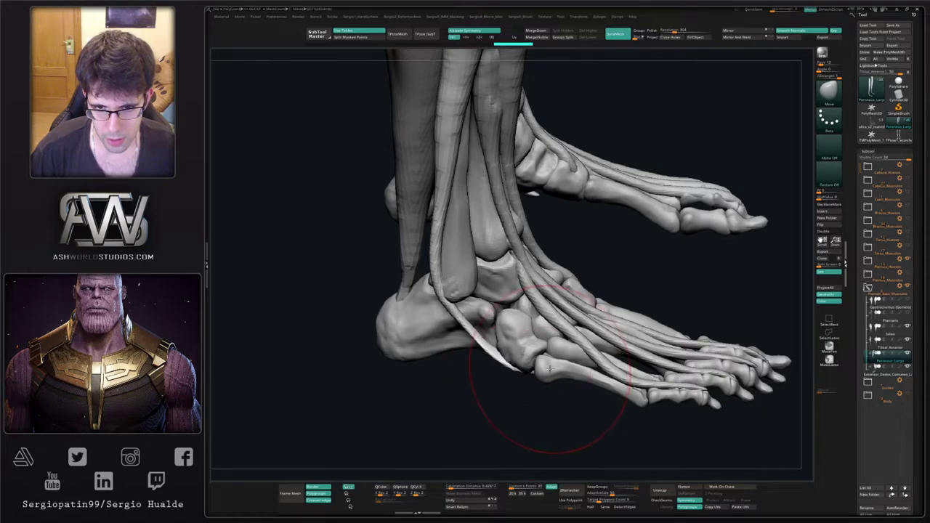
mouse_move(530, 393)
right_down()
mouse_move(524, 364)
mouse_move(540, 373)
right_up()
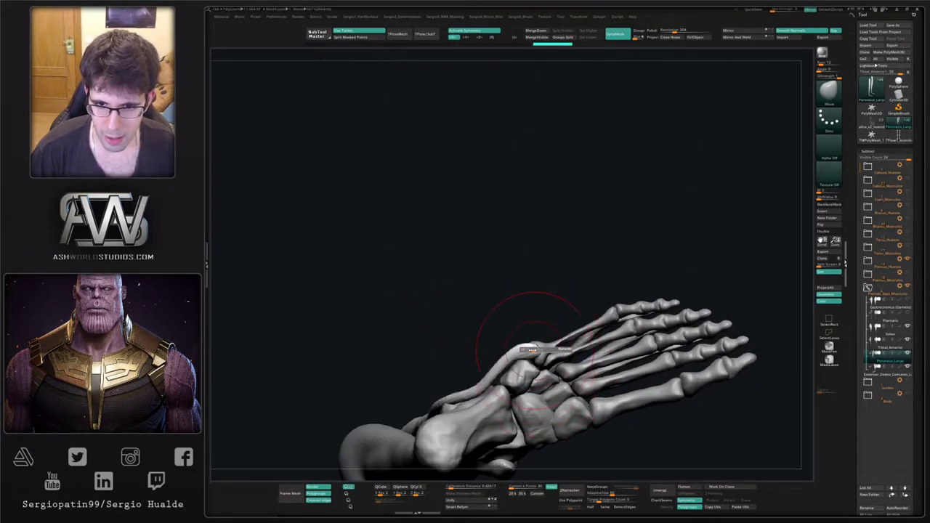
drag(532, 337, 503, 361)
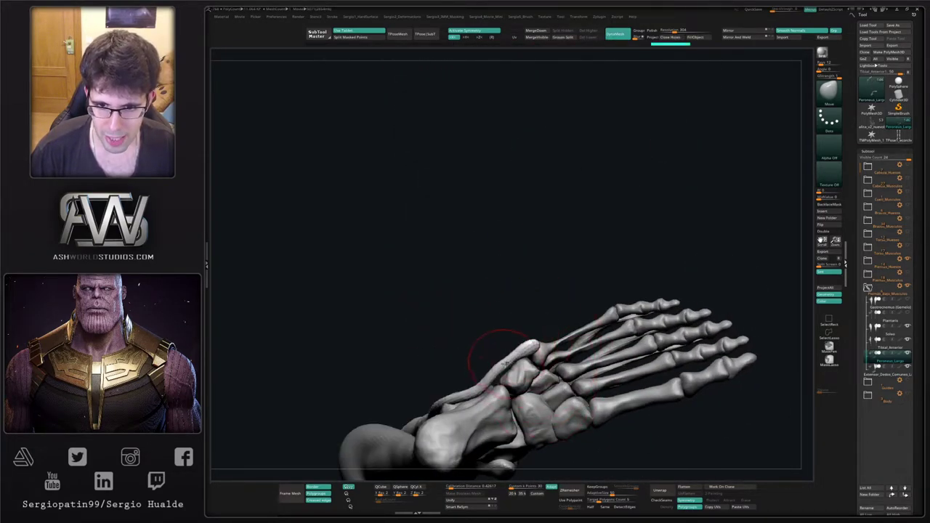
Thicken the peroneus longus tendon along the outer foot with the Inflate brush.
mouse_move(487, 384)
right_down()
mouse_move(485, 399)
mouse_move(476, 388)
right_up()
key(b)
key(i)
key(n)
key(s)
drag(455, 380, 543, 372)
right_drag(544, 373, 502, 384)
Reshape the end of the peroneus longus tendon against the outer foot bones with the Move brush.
key(b)
key(m)
key(v)
mouse_move(480, 385)
mouse_down()
mouse_move(479, 372)
mouse_move(498, 370)
mouse_up()
right_drag(518, 372, 533, 368)
drag(533, 367, 490, 380)
mouse_move(490, 380)
right_down()
mouse_move(554, 337)
mouse_move(523, 356)
mouse_move(465, 370)
right_up()
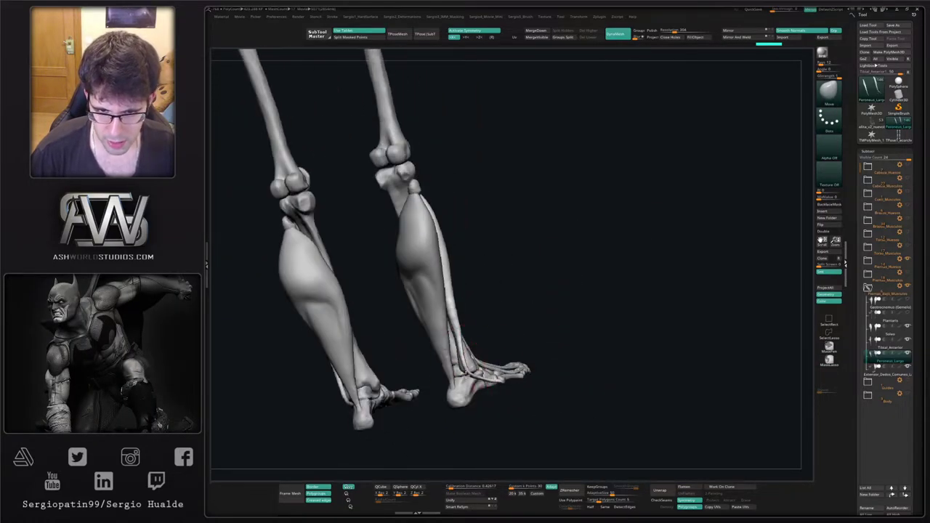
Reshape the upper tip of the peroneus longus with the Move brush so it sits beside the fibula head.
right_drag(448, 345, 455, 311)
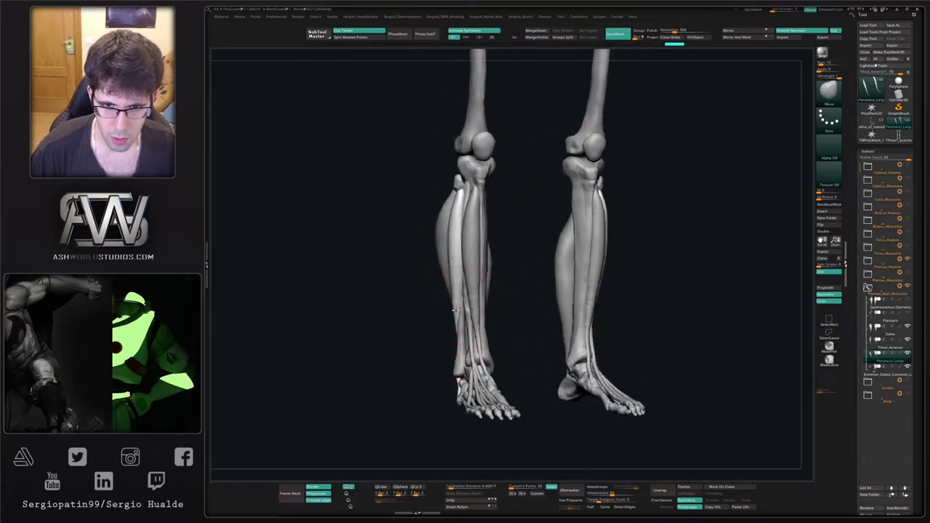
mouse_move(453, 286)
right_down()
mouse_move(461, 340)
mouse_move(478, 250)
mouse_move(469, 309)
mouse_move(465, 280)
right_up()
right_drag(465, 280, 475, 270)
key(s)
drag(481, 268, 475, 267)
key(alt+shift+s)
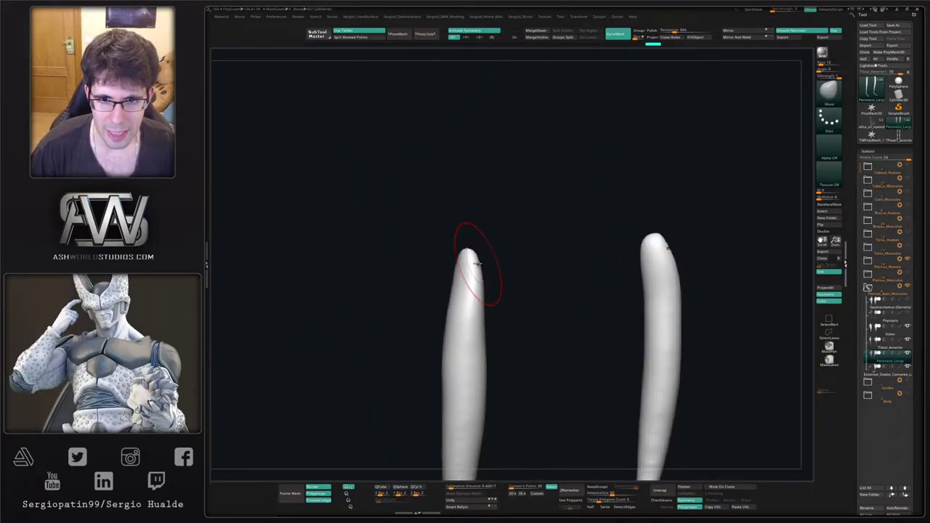
right_drag(478, 264, 477, 263)
drag(467, 264, 488, 250)
key(alt+shift+s)
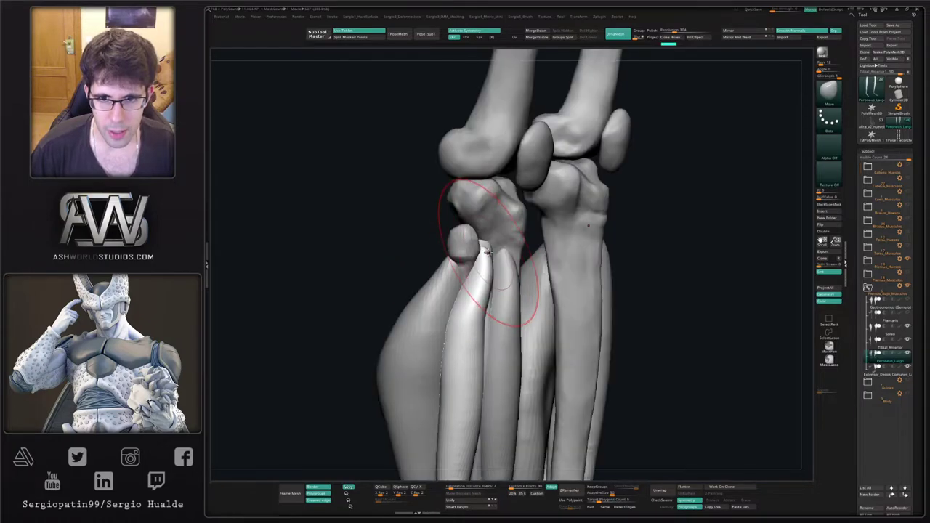
right_drag(498, 249, 482, 249)
right_drag(499, 214, 474, 245)
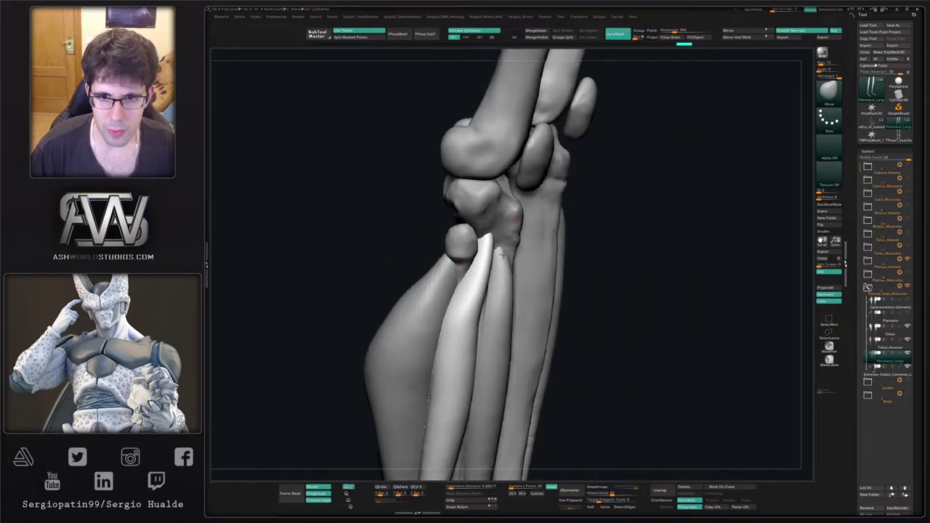
Isolate the peroneus longus, smooth its upper belly into the narrow top end, and show the whole leg again.
ctrl+shift+click(474, 248)
drag(476, 246, 480, 249)
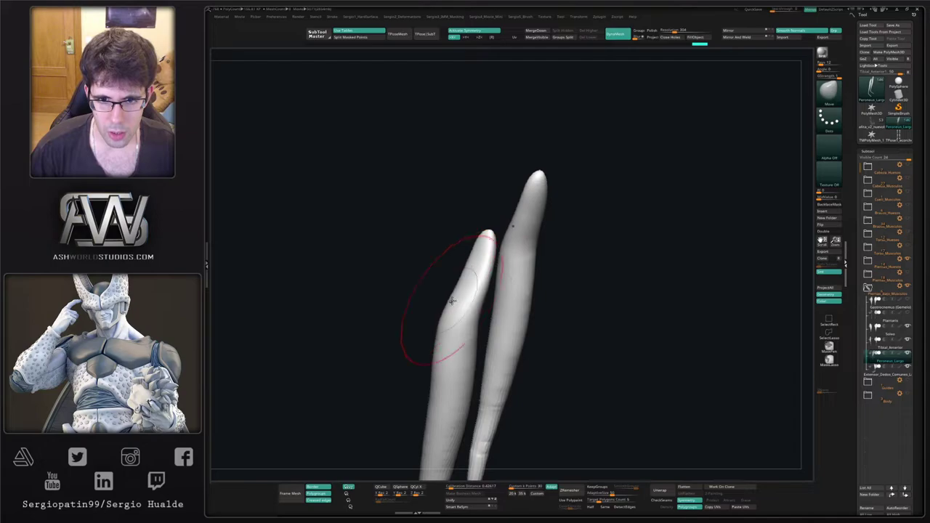
drag(456, 305, 463, 322)
key(b)
key(c)
key(l)
key(b)
key(s)
key(t)
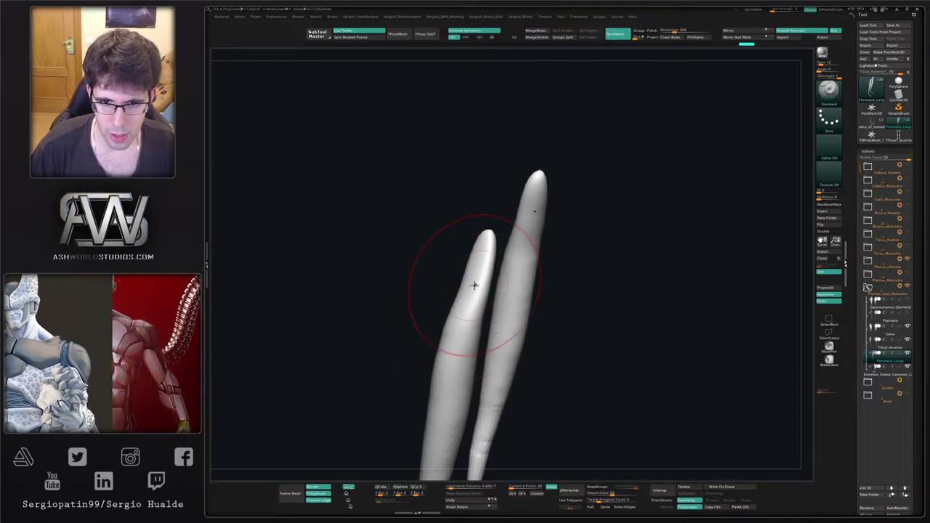
shift+drag(453, 357, 467, 299)
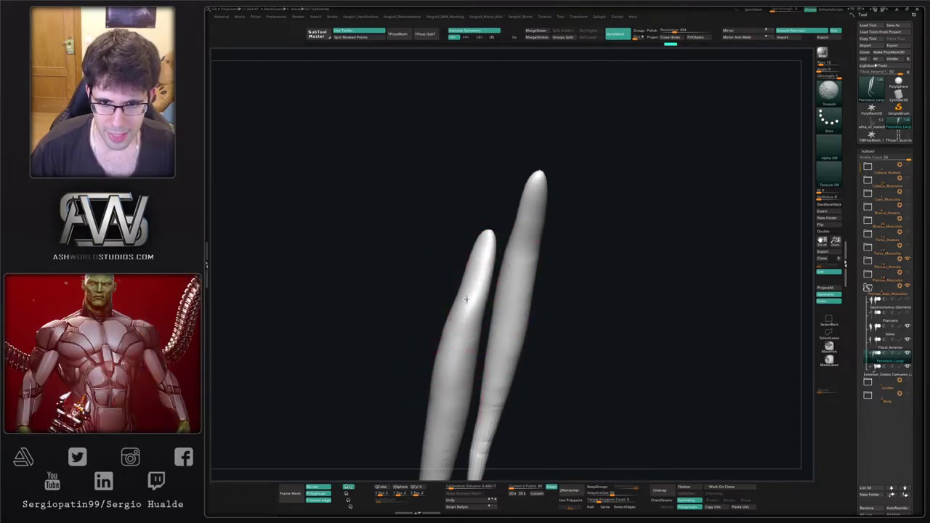
shift+drag(463, 360, 463, 327)
key(alt+s)
ctrl+right_drag(463, 313, 487, 265)
right_drag(524, 291, 480, 311)
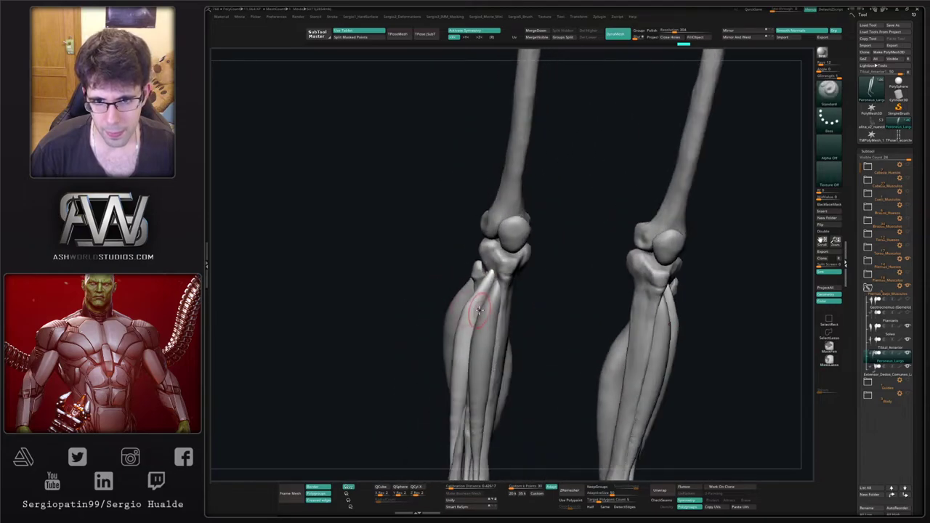
Build up the peroneus longus belly with the Standard brush and flatten its outer surface with TrimDynamic.
key(b)
key(m)
key(v)
key(b)
key(s)
key(t)
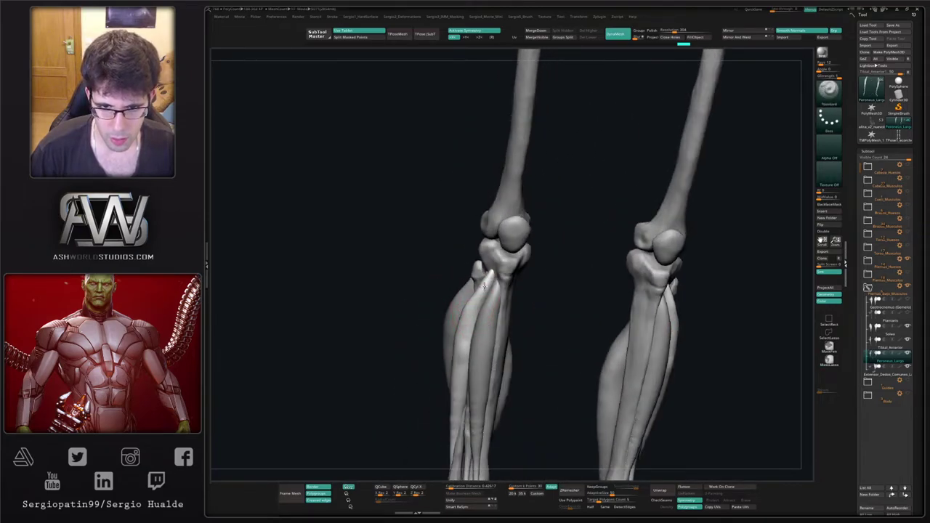
right_drag(469, 323, 480, 265)
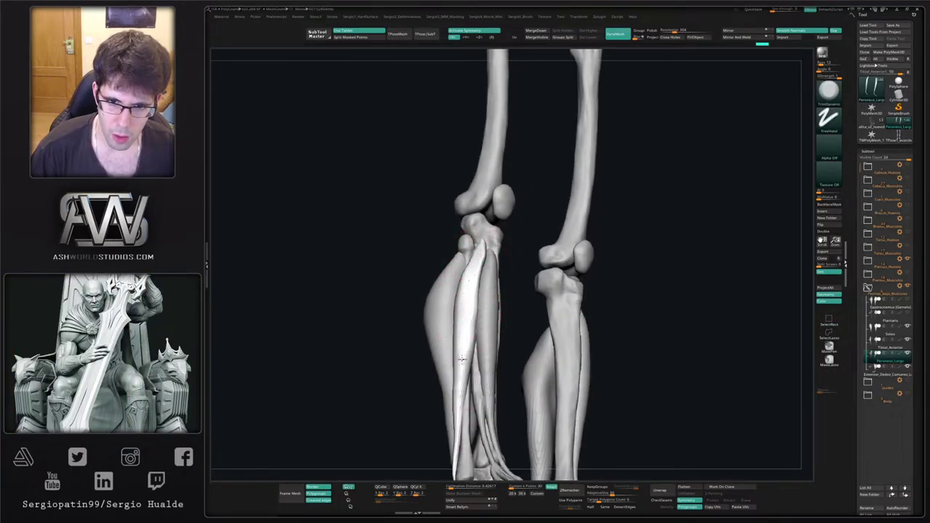
right_drag(469, 351, 460, 247)
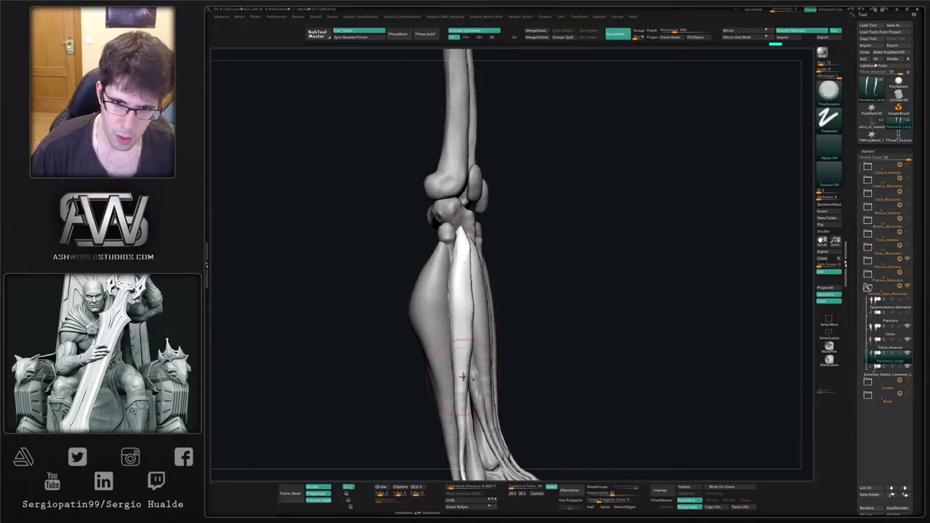
key(shift)
right_drag(462, 277, 472, 305)
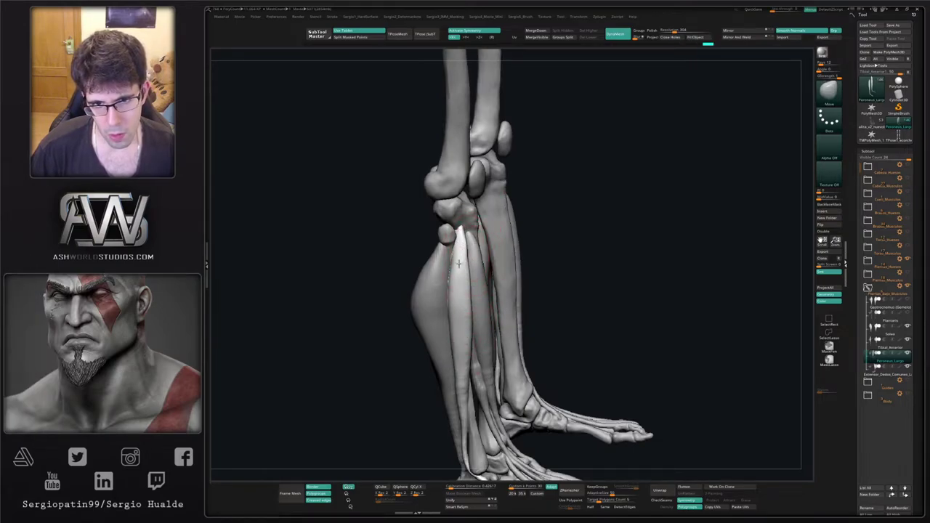
Adjust the lower peroneus longus tendon from behind the leg with the Move and Smooth brushes.
right_drag(459, 263, 465, 378)
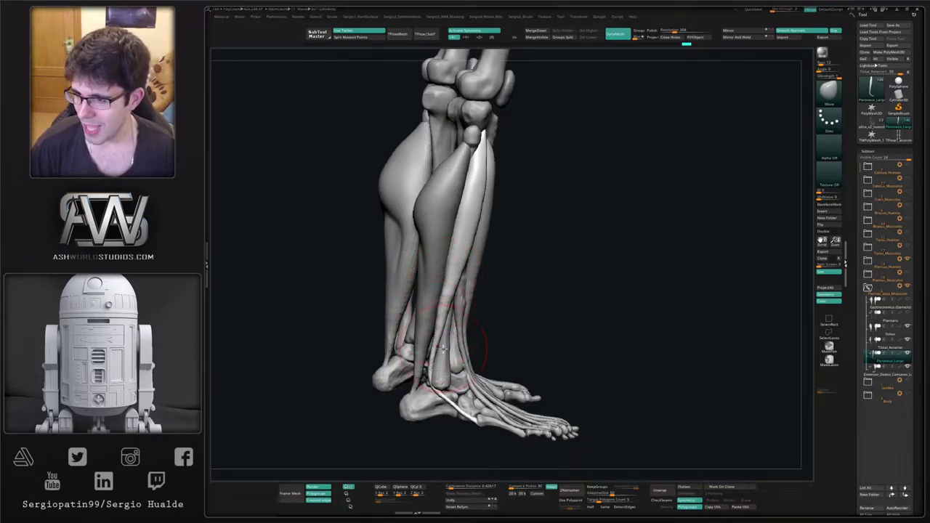
ctrl+right_drag(479, 358, 485, 279)
right_drag(546, 269, 515, 286)
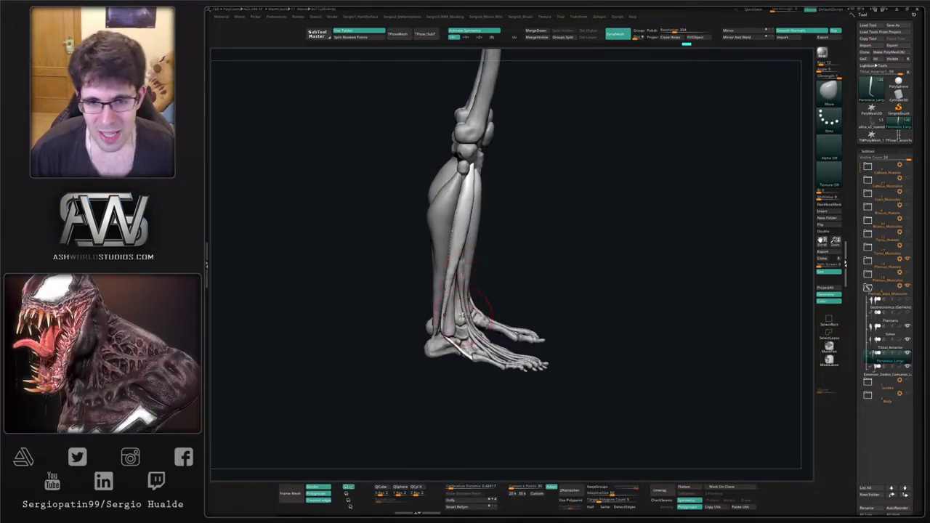
right_drag(461, 291, 464, 318)
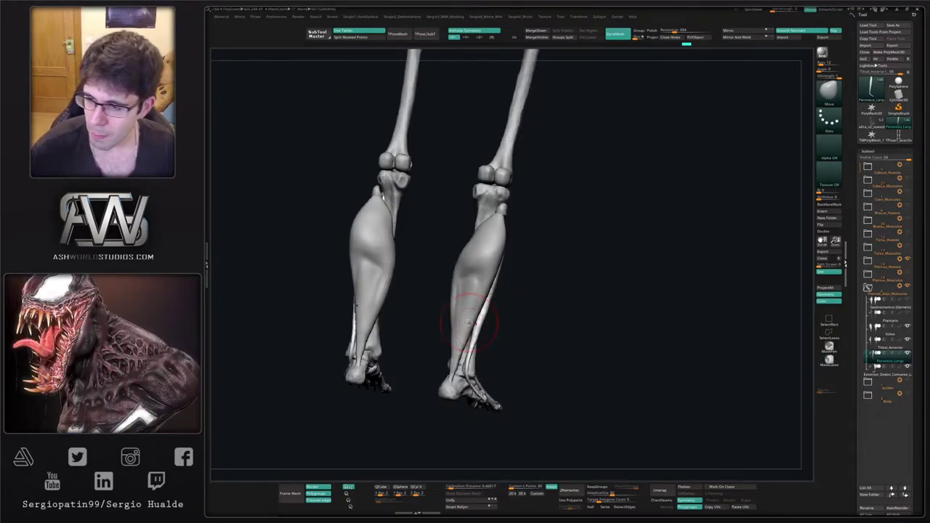
right_drag(488, 333, 463, 339)
drag(463, 338, 457, 336)
shift+drag(470, 305, 468, 324)
right_drag(471, 336, 469, 356)
drag(471, 357, 473, 359)
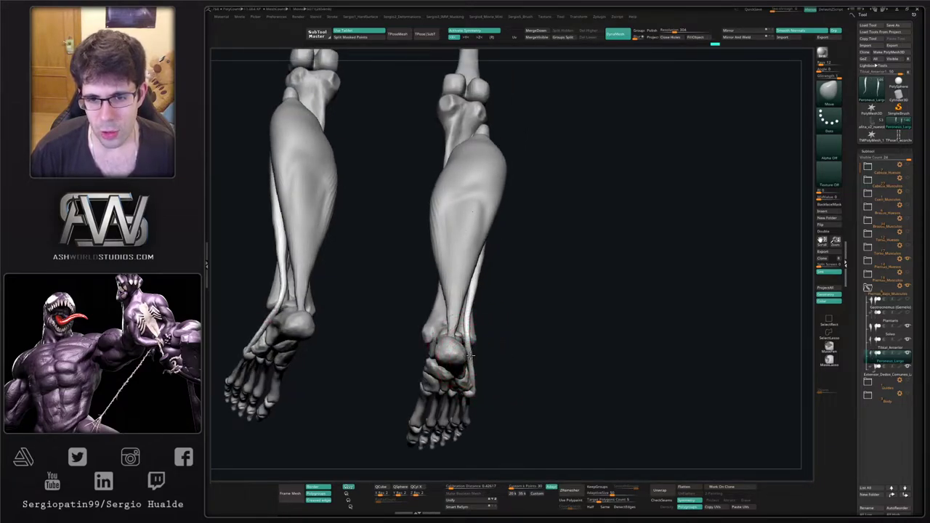
Smooth the peroneus longus tendon below the ankle and fit it along the outer foot bones.
mouse_move(469, 371)
right_down()
mouse_move(484, 370)
mouse_move(472, 362)
right_up()
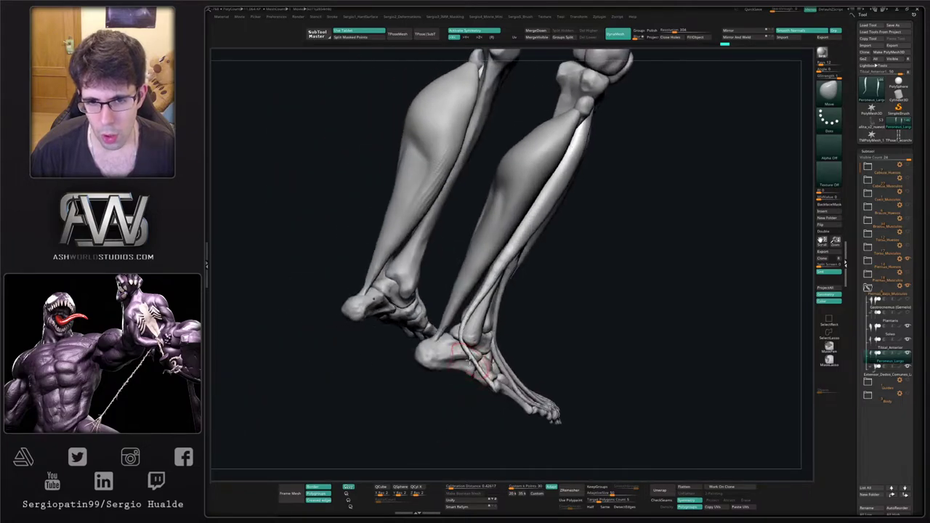
shift+drag(473, 363, 482, 384)
right_drag(482, 384, 471, 402)
right_click(471, 402)
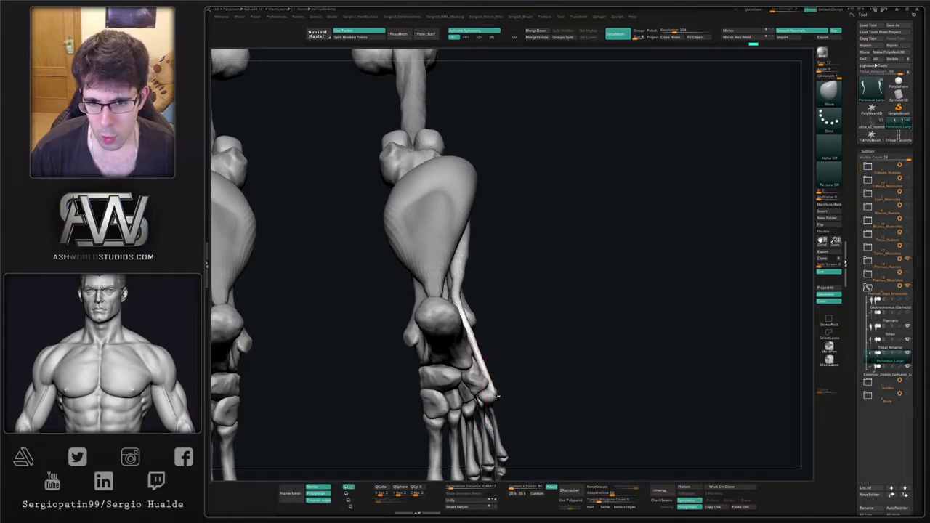
Move the peroneus longus tendon just above the outer ankle closer to the fibula.
ctrl+right_drag(484, 366, 451, 308)
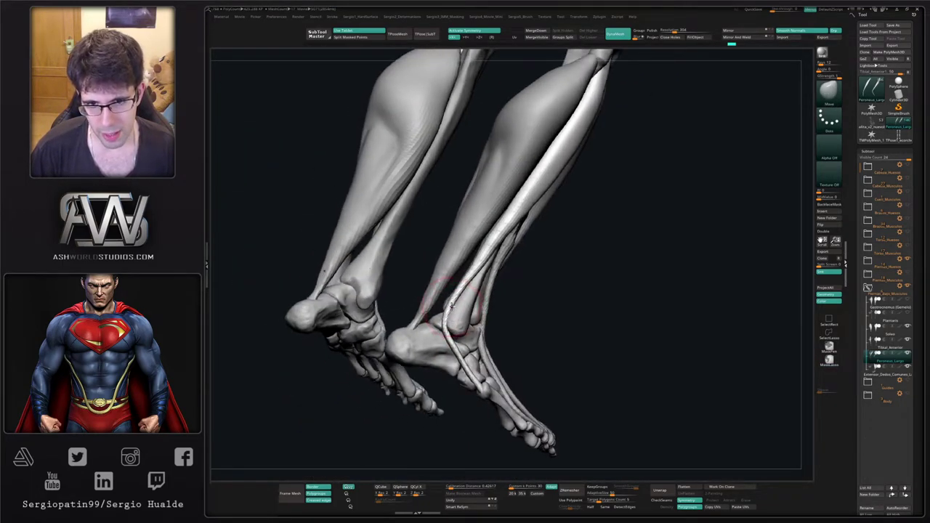
drag(457, 289, 464, 285)
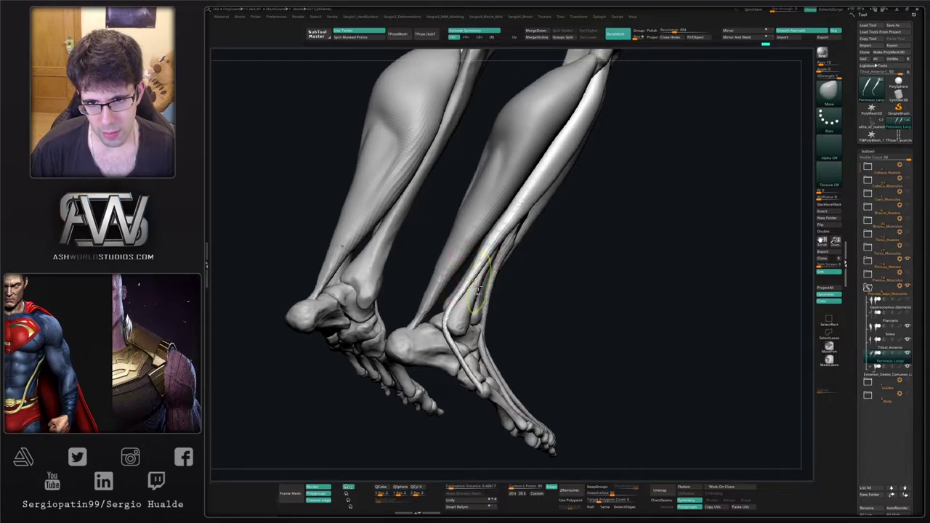
ctrl+right_drag(471, 277, 486, 298)
mouse_move(486, 298)
right_down()
mouse_move(495, 307)
mouse_move(511, 291)
mouse_move(465, 295)
mouse_move(485, 303)
mouse_move(476, 317)
right_up()
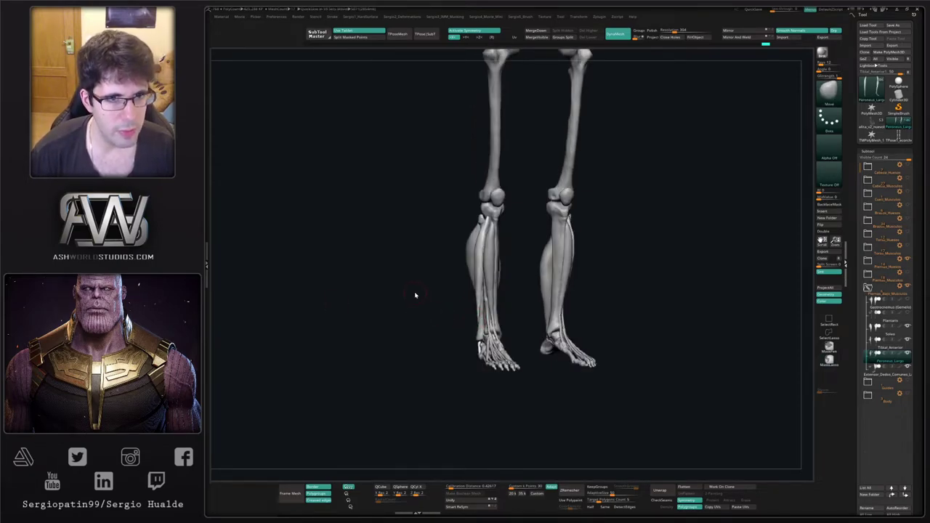
Raise the DynaMesh resolution for the peroneus longus.
mouse_move(415, 296)
right_down()
mouse_move(443, 326)
mouse_move(505, 341)
mouse_move(483, 304)
mouse_move(496, 286)
mouse_move(509, 295)
mouse_move(494, 321)
mouse_move(488, 312)
right_up()
key(ctrl+shift+d)
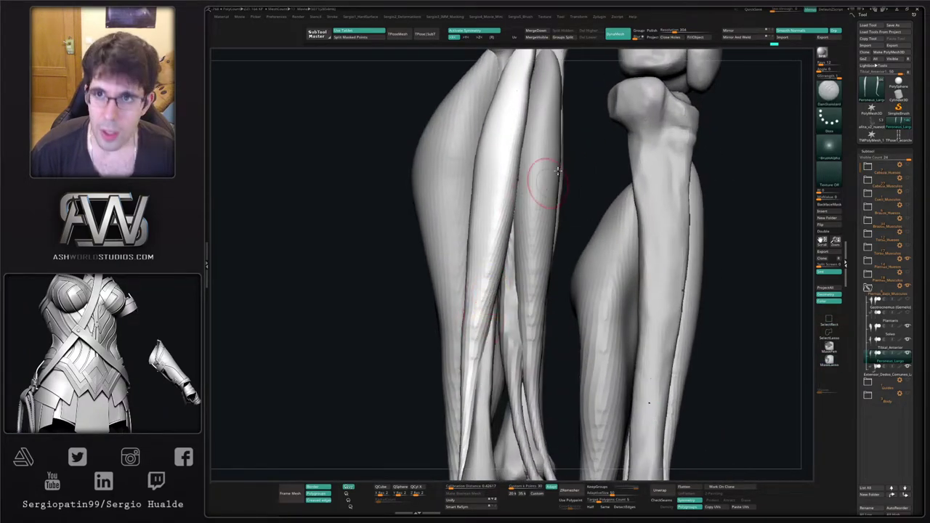
click(680, 31)
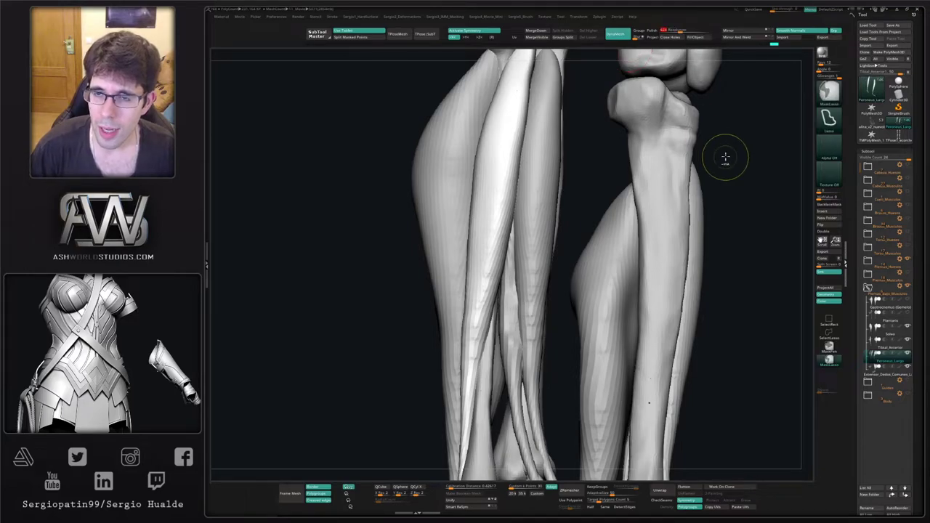
Carve the boundary between the peroneus longus belly and its tendon with the DamStandard brush.
mouse_move(484, 279)
right_down()
mouse_move(477, 297)
mouse_move(497, 277)
right_up()
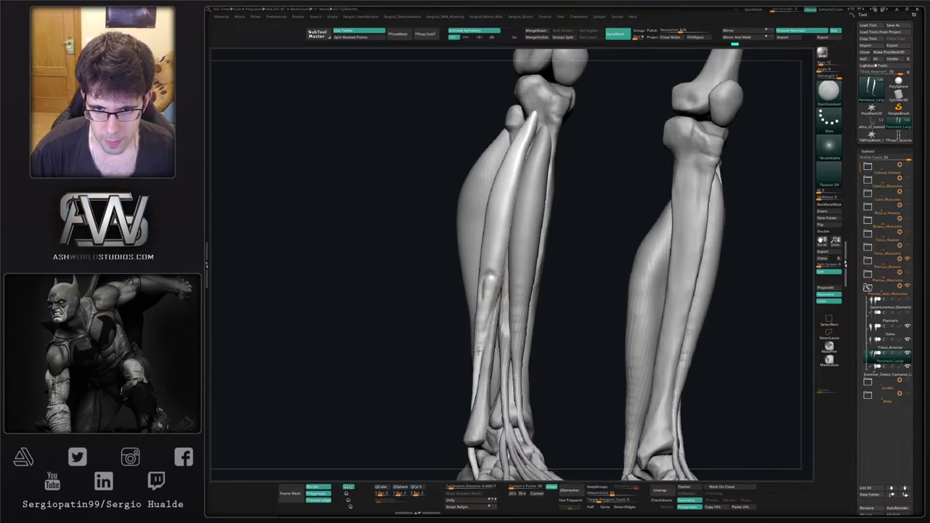
right_drag(476, 348, 482, 285)
right_drag(481, 353, 480, 341)
drag(491, 289, 483, 341)
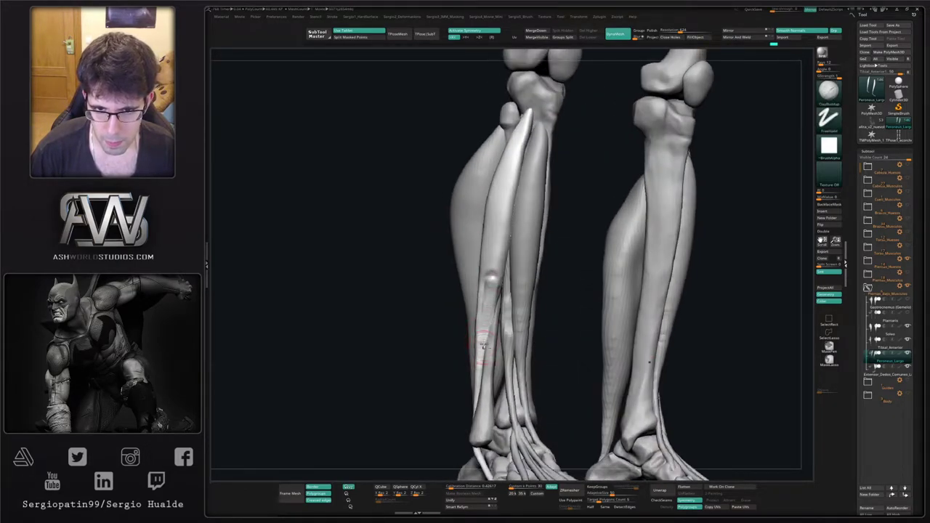
Isolate the peroneus longus and rework the belly-to-tendon transition with the ClayBuildup and Smooth brushes.
key(alt+s)
mouse_move(490, 332)
right_down()
mouse_move(483, 344)
mouse_move(487, 301)
right_up()
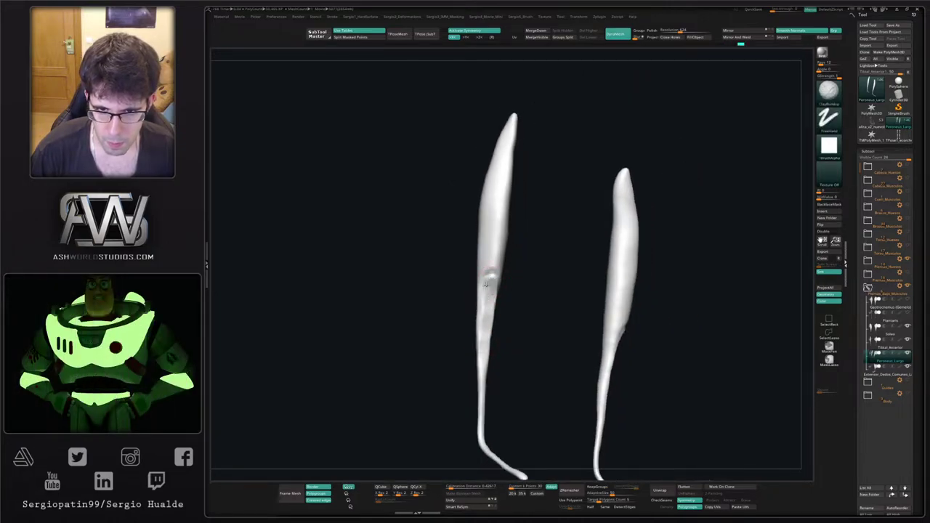
right_drag(492, 302, 501, 279)
right_drag(498, 332, 504, 300)
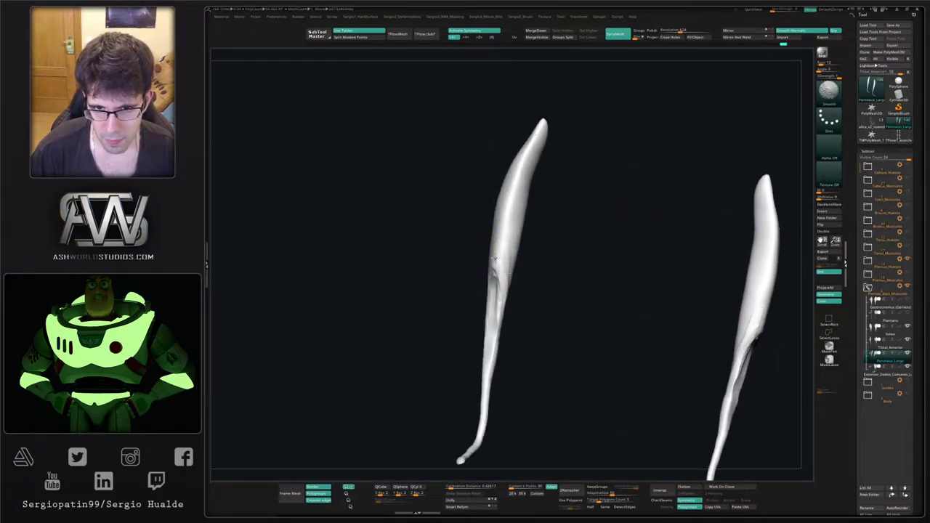
mouse_move(494, 260)
right_down()
mouse_move(498, 273)
mouse_move(481, 277)
right_up()
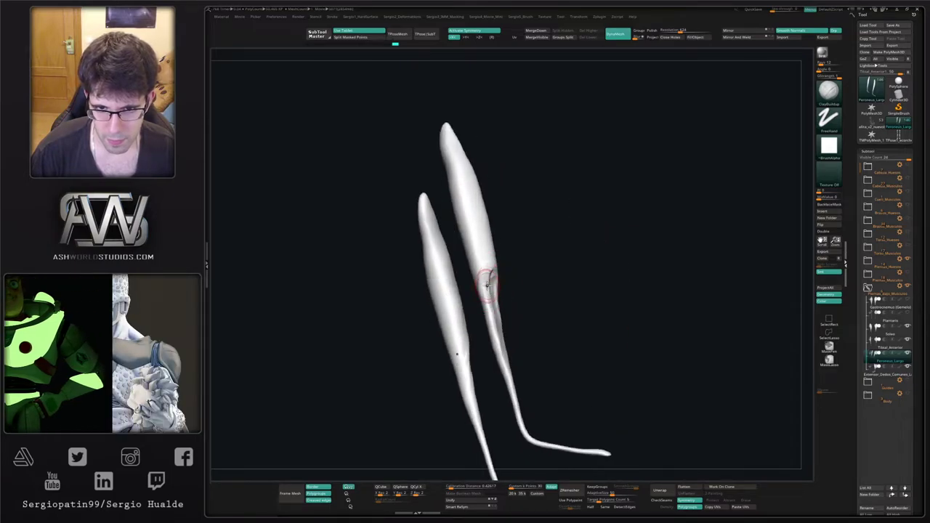
key(shift)
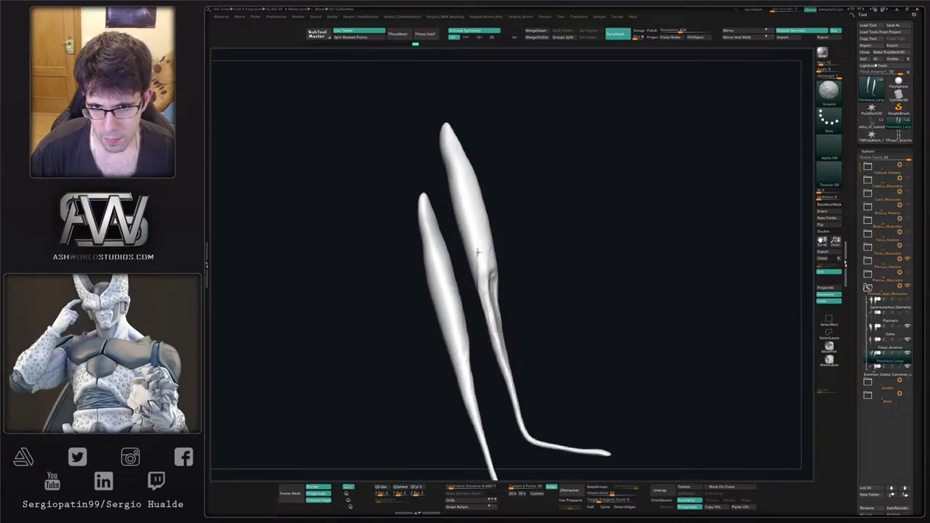
shift+right_drag(478, 254, 491, 294)
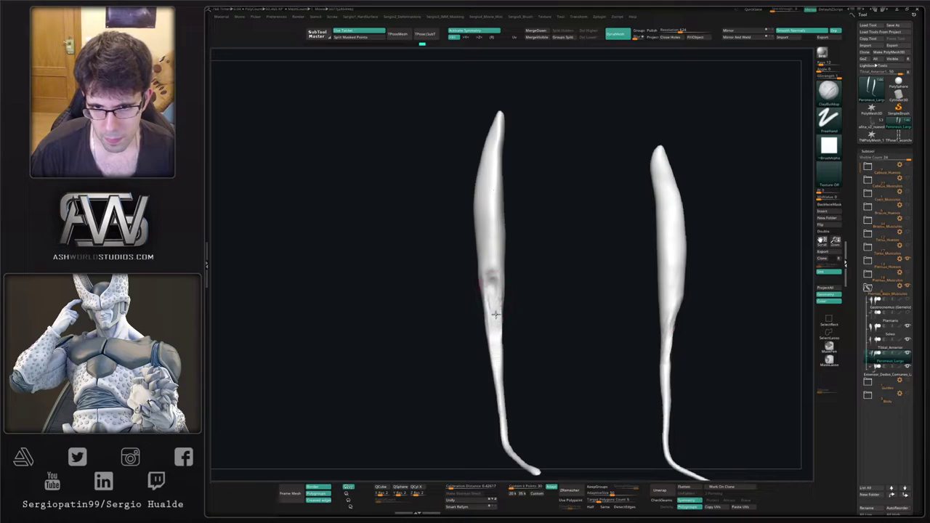
shift+drag(495, 327, 494, 301)
Carve the tendon's edges from the lower end of the peroneus longus belly downward with the DamStandard brush.
mouse_move(495, 334)
ctrl+right_down()
mouse_move(498, 307)
mouse_move(505, 325)
ctrl+right_up()
mouse_move(504, 326)
ctrl+right_down()
mouse_move(520, 396)
mouse_move(552, 321)
ctrl+right_up()
key(b)
key(d)
key(s)
key(s)
key(s)
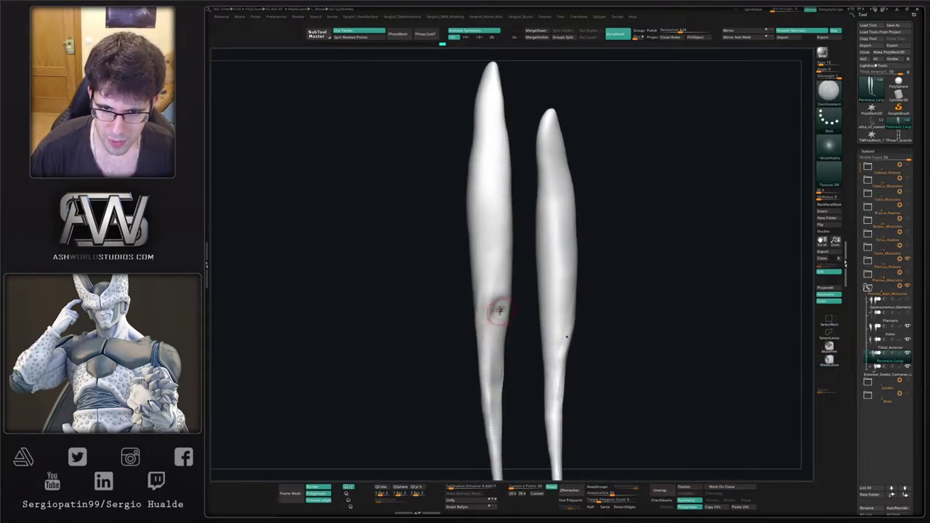
drag(499, 310, 488, 393)
mouse_move(524, 389)
right_down()
mouse_move(472, 390)
mouse_move(518, 331)
mouse_move(512, 340)
right_up()
drag(510, 338, 487, 401)
right_drag(504, 309, 512, 299)
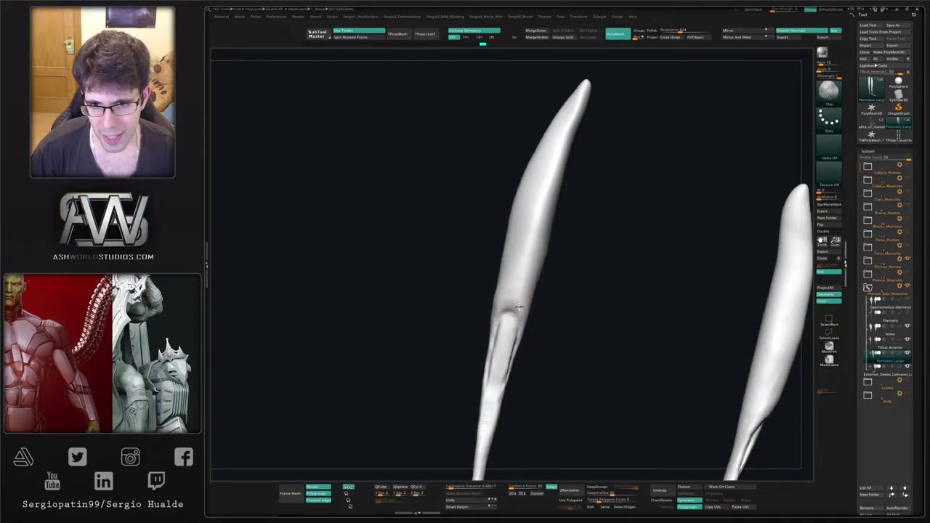
Refine the lower end of the peroneus longus belly with the Clay and Smooth brushes.
drag(519, 283, 524, 278)
ctrl+right_drag(525, 277, 521, 251)
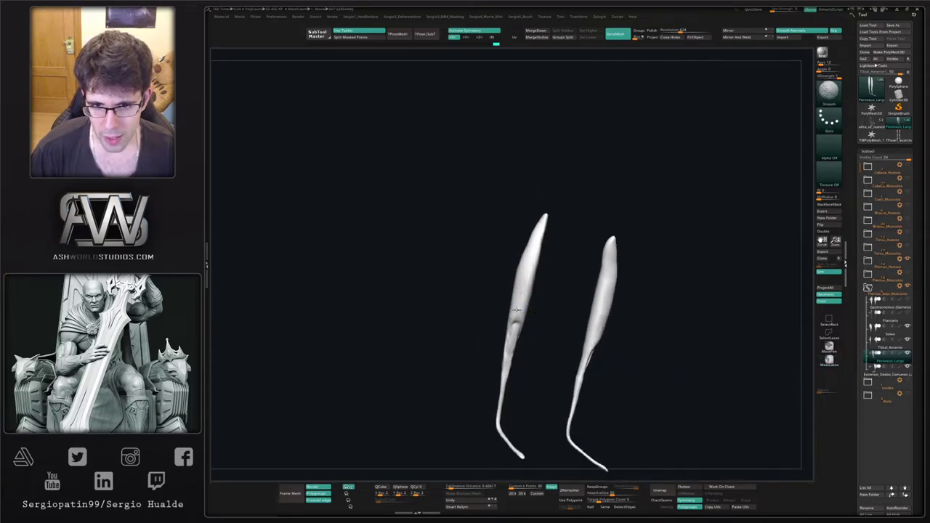
right_drag(524, 312, 492, 236)
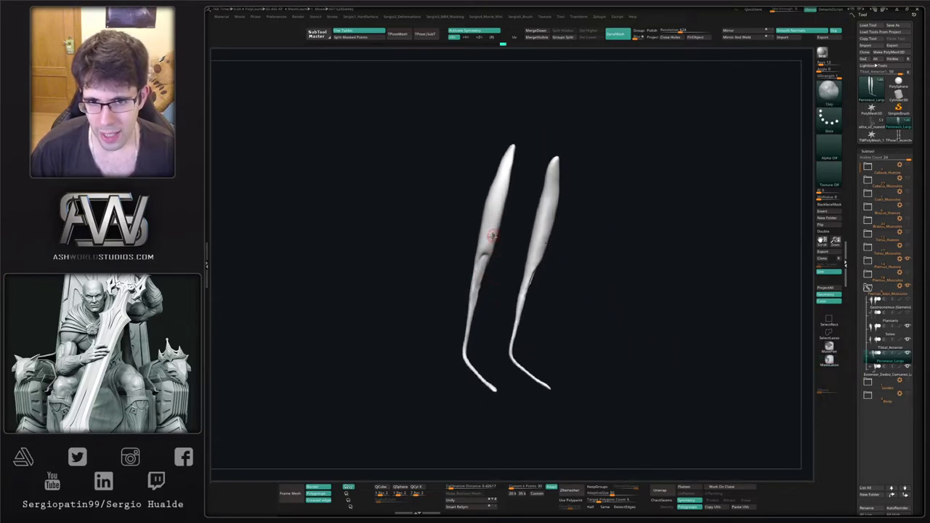
click(490, 322)
mouse_move(488, 334)
ctrl+right_down()
mouse_move(480, 272)
mouse_move(491, 318)
mouse_move(516, 311)
ctrl+right_up()
Show the whole leg again and adjust the tendon below the peroneus longus belly with the Move and Smooth brushes.
key(b)
key(m)
key(v)
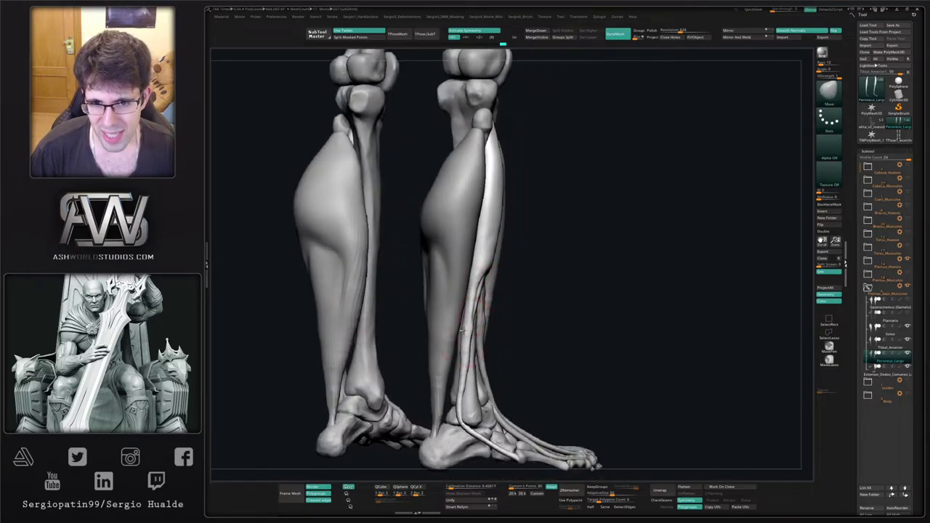
right_drag(471, 351, 474, 320)
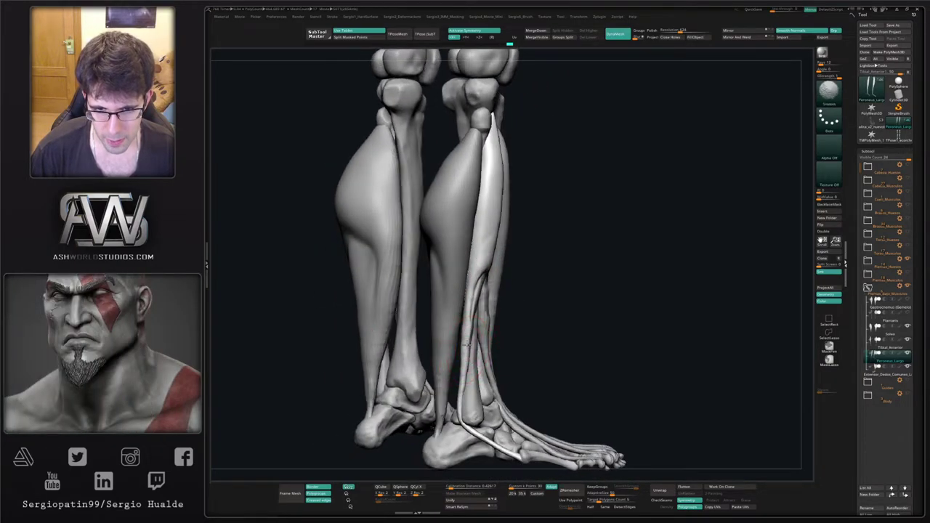
right_drag(467, 391, 465, 353)
Thicken the peroneus longus tendon above the outer ankle with the Inflate brush.
key(b)
key(i)
key(n)
key(s)
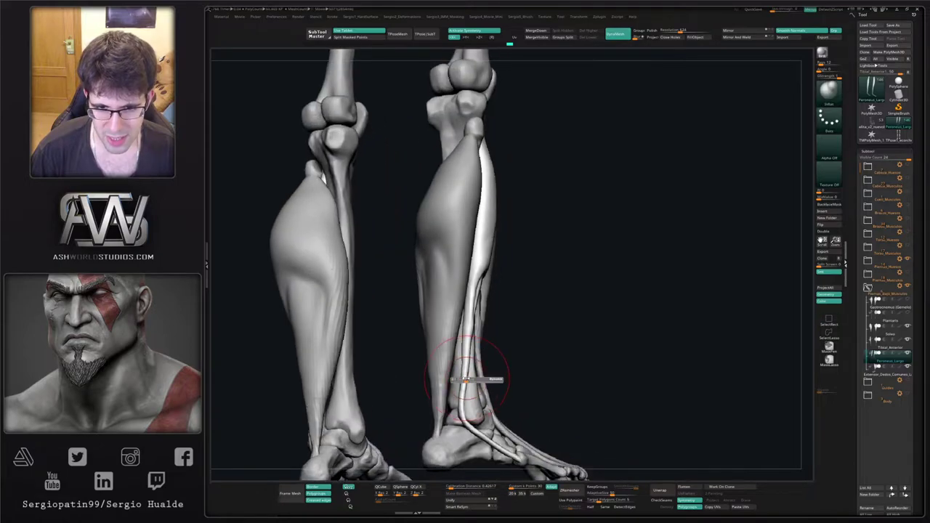
drag(466, 372, 468, 324)
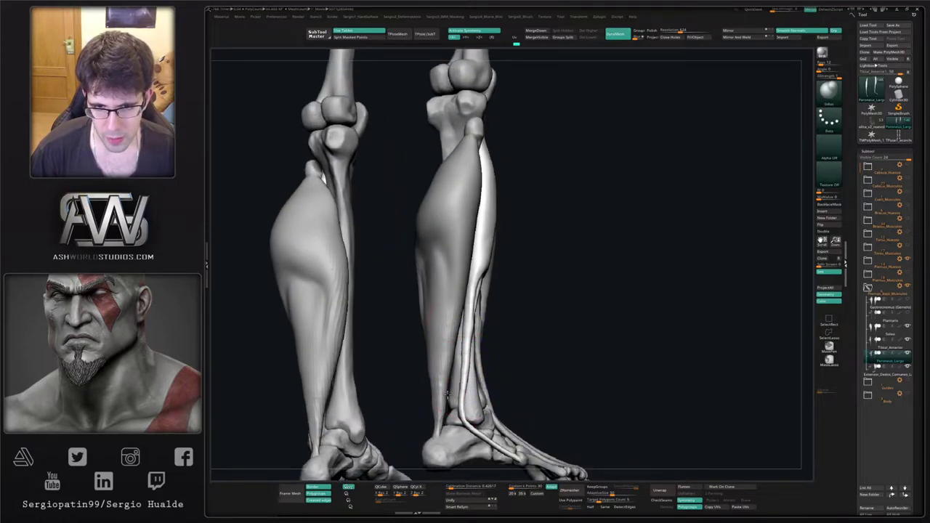
Adjust the upper part of the peroneus longus tendon in isolation with the Move brush and bring the leg back into view.
right_drag(469, 393, 472, 378)
right_drag(472, 329, 470, 319)
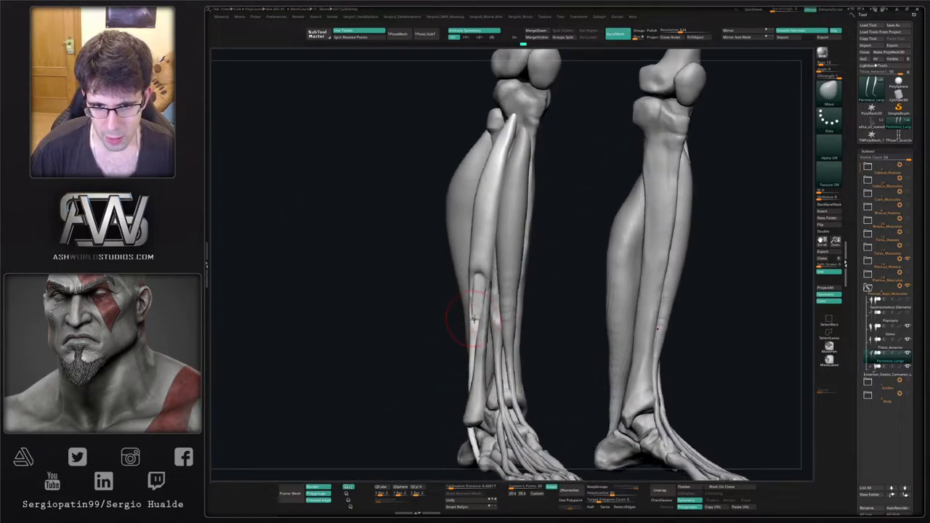
ctrl+shift+click(473, 319)
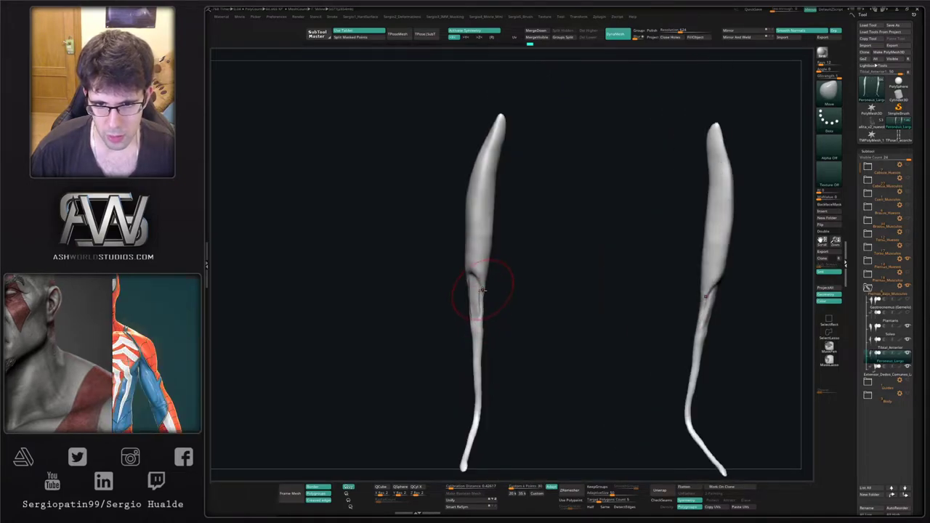
drag(479, 337, 484, 339)
key(ctrl+shift+s)
right_drag(477, 343, 485, 294)
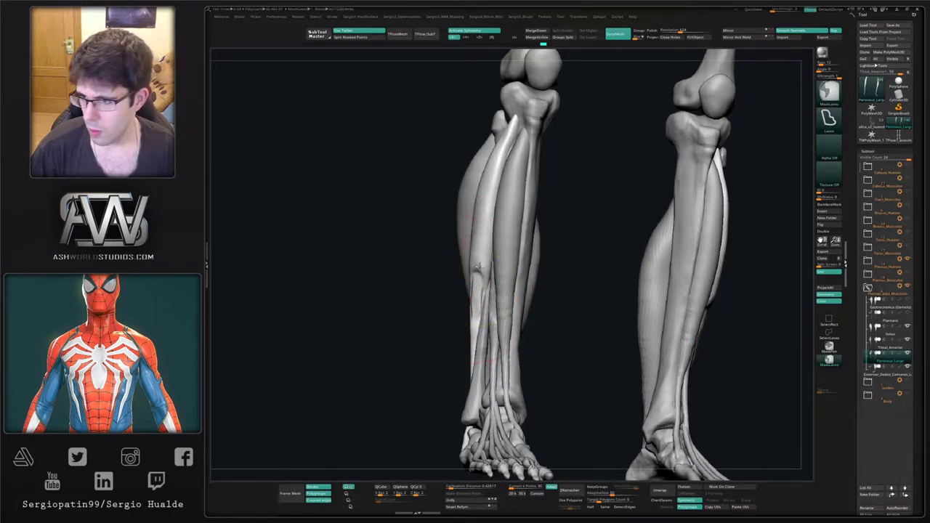
Examine how the peroneus longus sits against the neighbouring muscles and bones from several angles around the leg.
ctrl+right_drag(473, 232, 469, 270)
right_drag(470, 271, 479, 269)
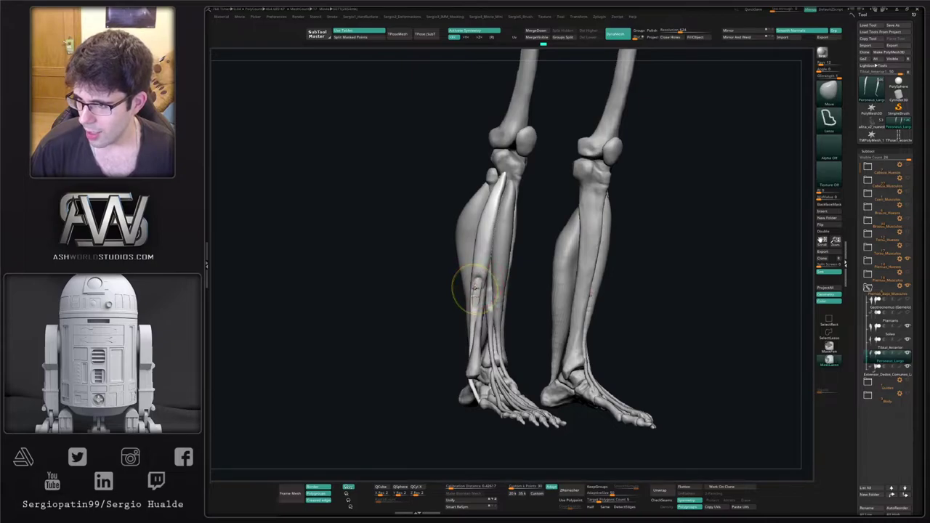
ctrl+right_drag(476, 286, 476, 292)
mouse_move(477, 292)
right_down()
mouse_move(497, 270)
mouse_move(482, 287)
right_up()
right_drag(483, 288, 495, 287)
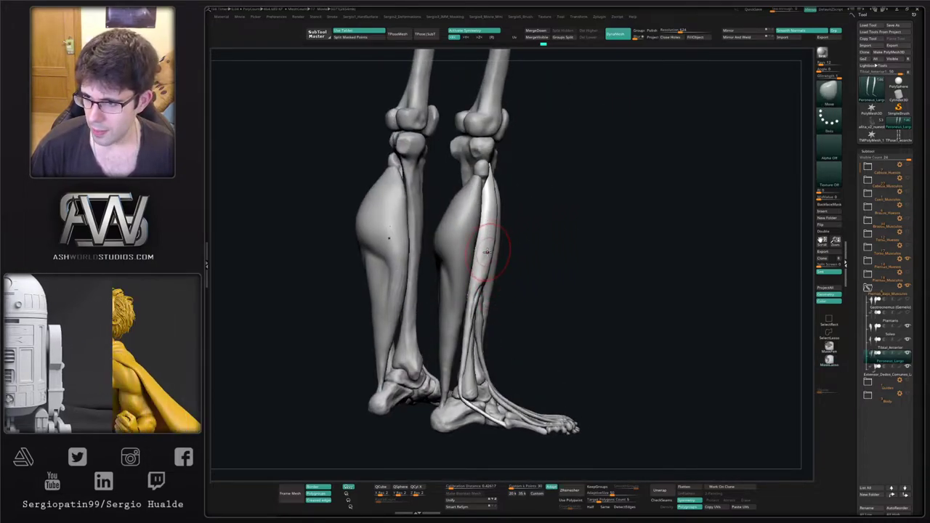
mouse_move(489, 245)
right_down()
mouse_move(476, 294)
mouse_move(481, 250)
mouse_move(490, 250)
mouse_move(475, 243)
mouse_move(490, 208)
mouse_move(503, 240)
mouse_move(487, 227)
right_up()
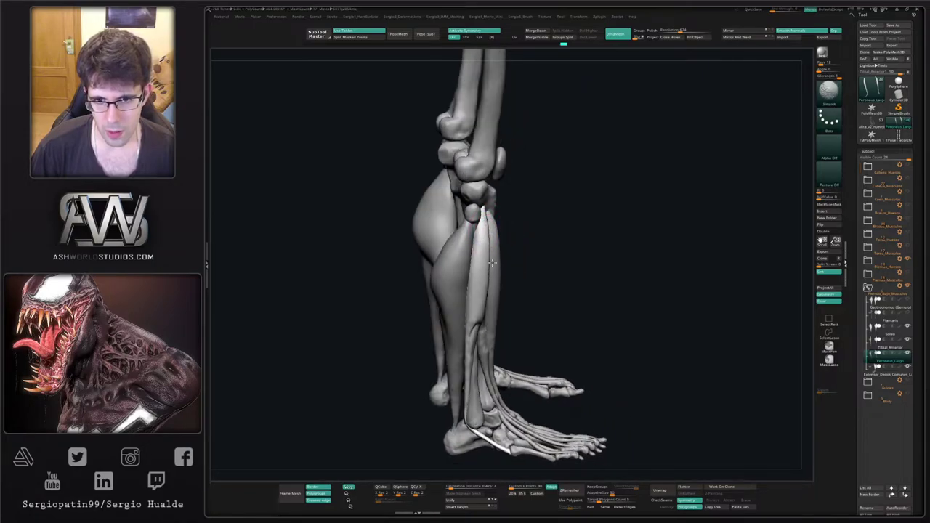
mouse_move(493, 263)
ctrl+right_down()
mouse_move(491, 244)
mouse_move(472, 271)
mouse_move(490, 272)
ctrl+right_up()
ctrl+right_drag(490, 273, 488, 295)
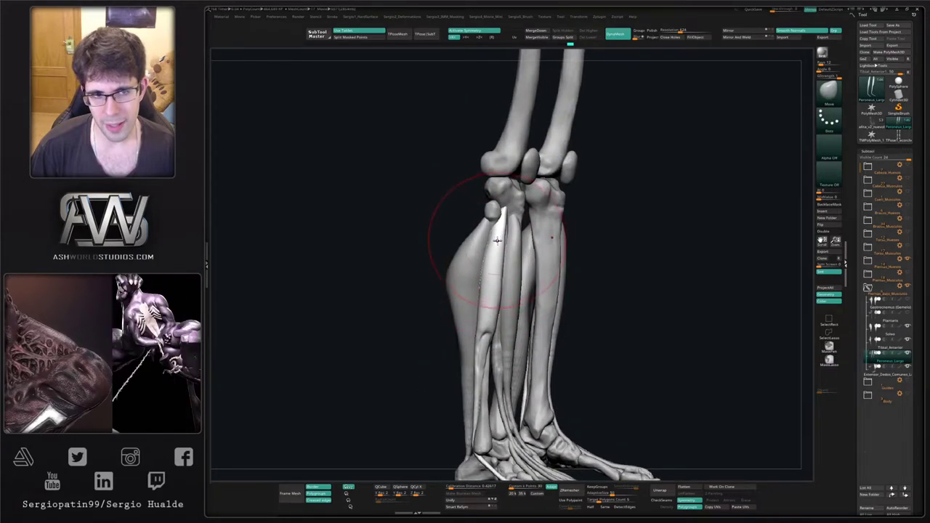
Undo the last stroke and reshape the upper peroneus longus belly with the Move brush.
key(ctrl+z)
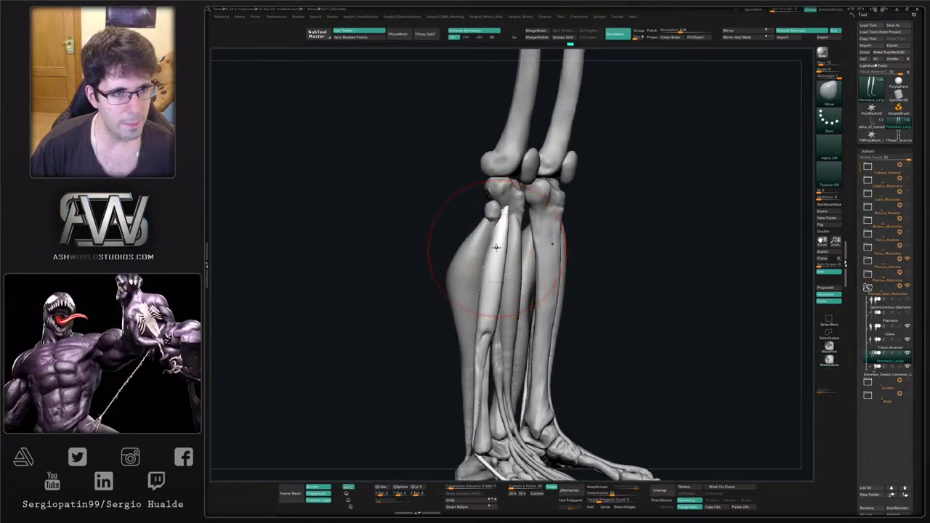
right_drag(493, 242, 511, 250)
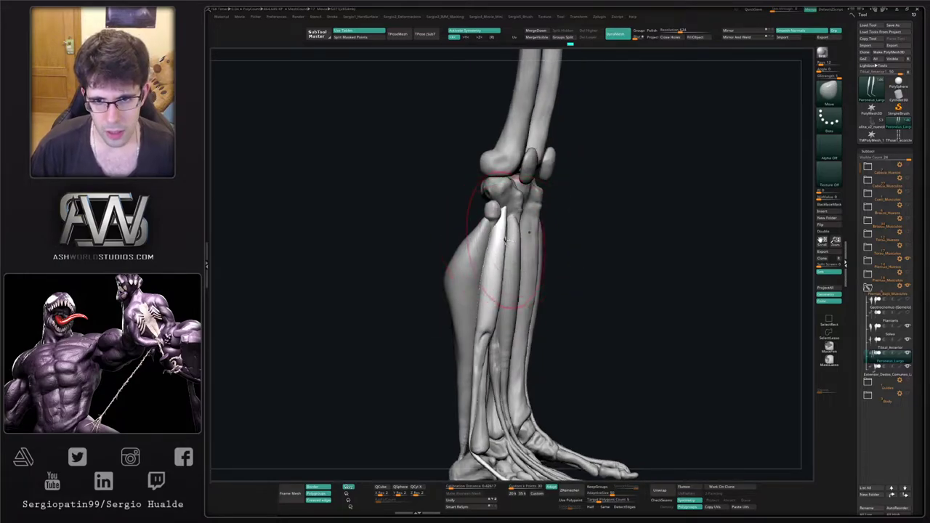
right_drag(493, 294, 477, 295)
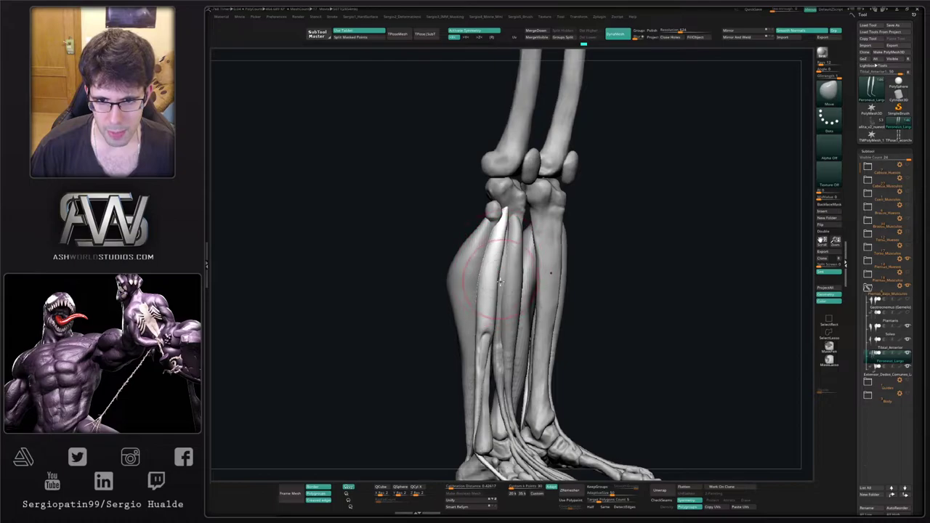
right_drag(500, 282, 491, 312)
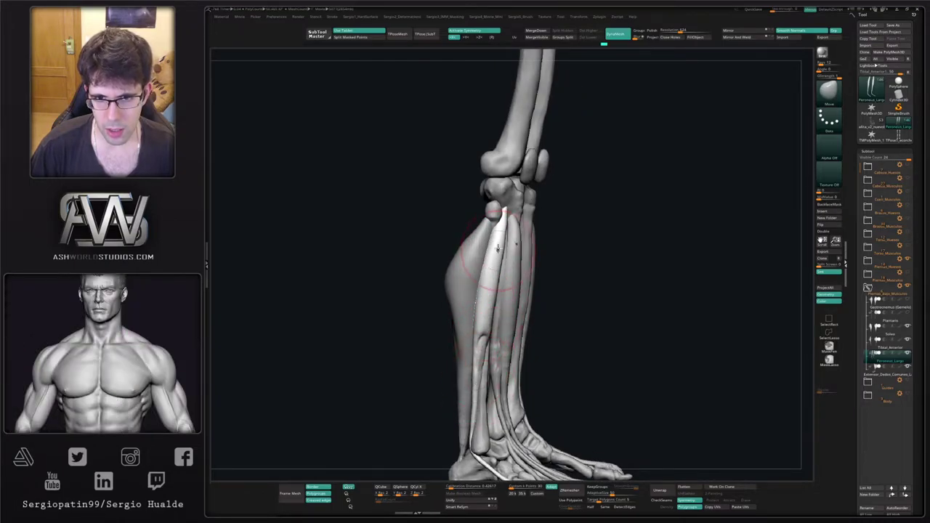
right_drag(502, 245, 488, 290)
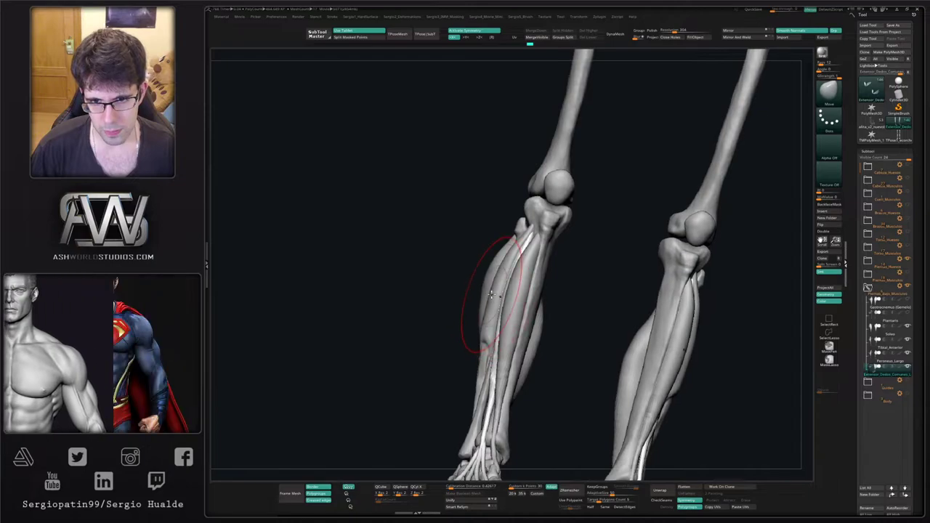
Adjust the middle of the toe extensor muscle beside the peroneus longus with the Move brush.
right_drag(498, 322, 500, 344)
drag(500, 345, 495, 344)
mouse_move(495, 344)
right_down()
mouse_move(490, 286)
mouse_move(482, 294)
right_up()
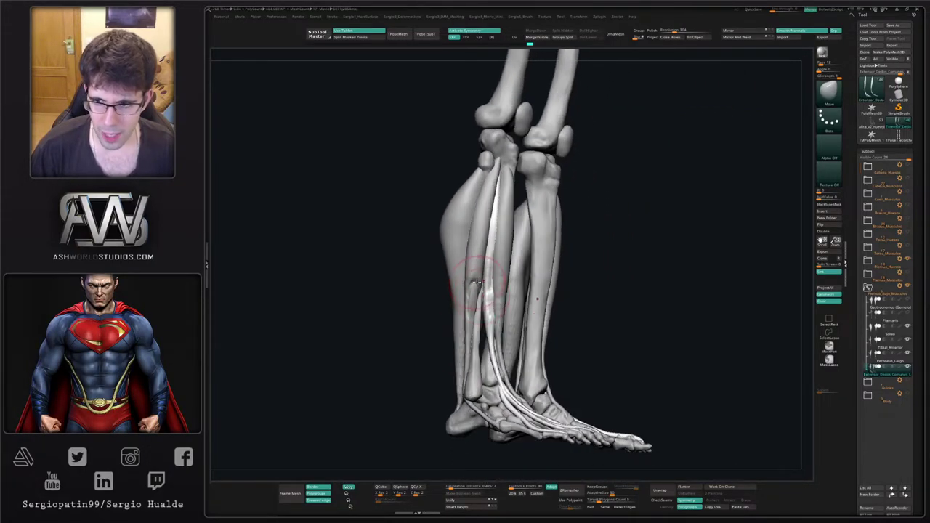
Duplicate the peroneus longus subtool and rename the copy Peroneus_Corto.
alt+click(474, 282)
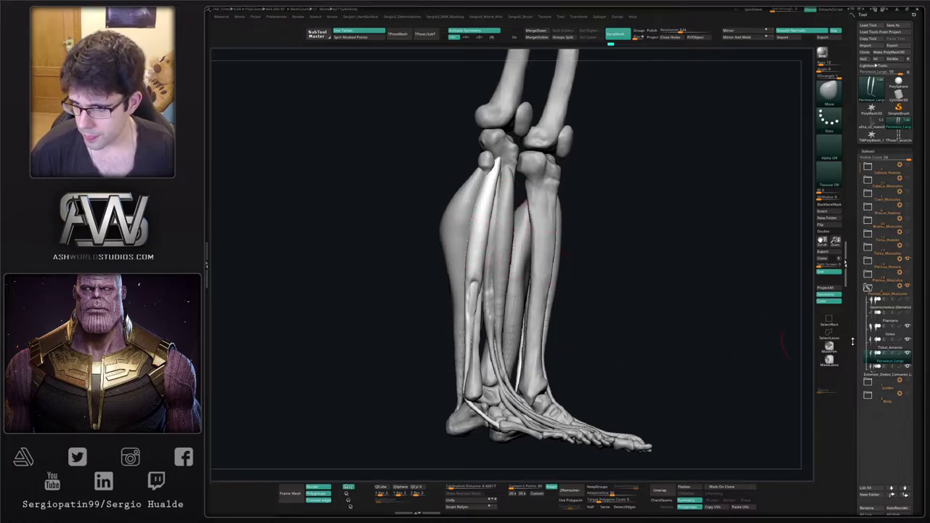
key(ctrl+shift+d)
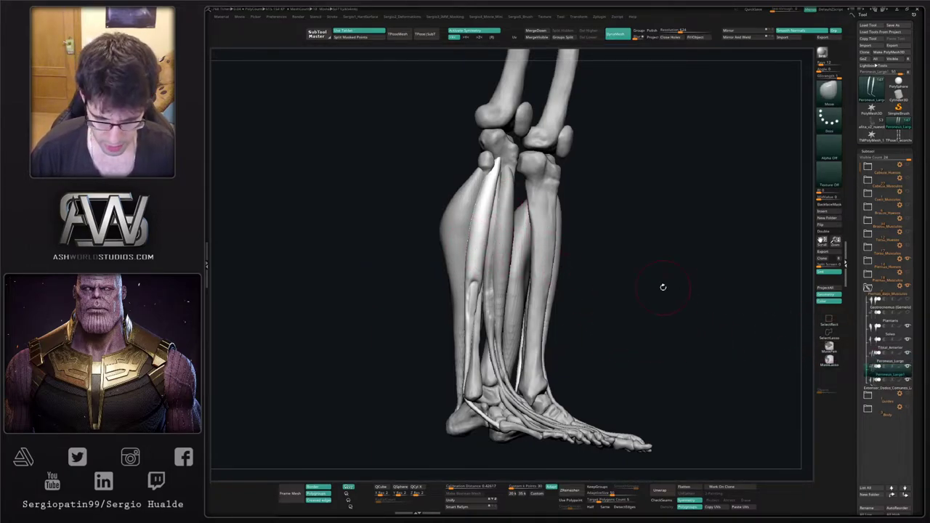
key(F2)
key(Right)
key(shift+Left)
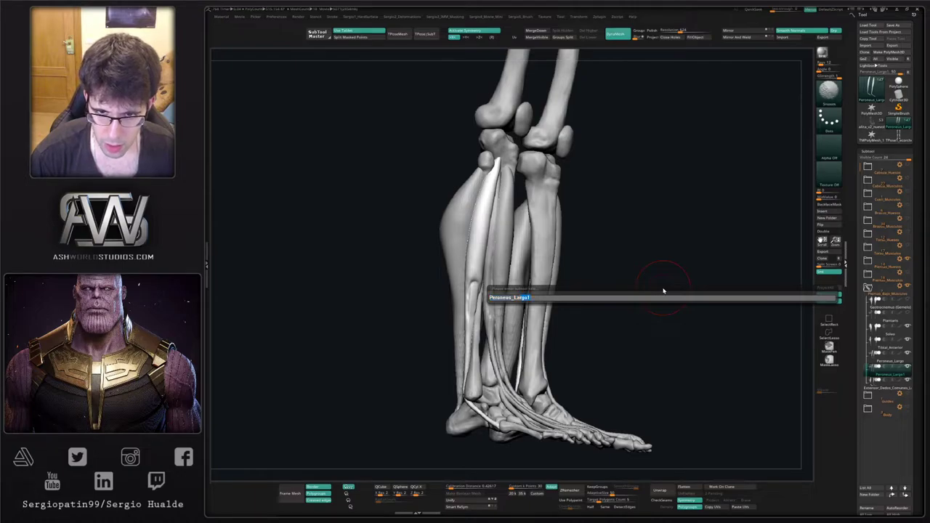
text(Cor)
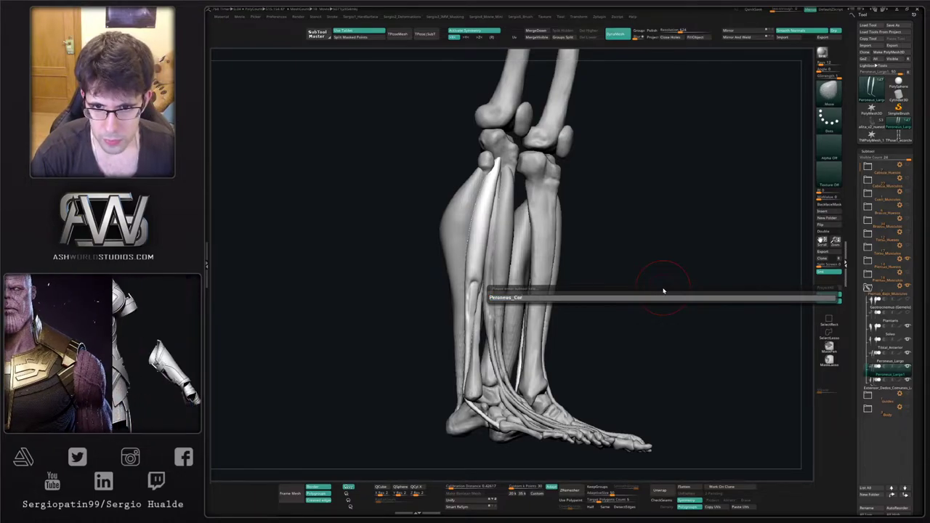
text(to)
key(Return)
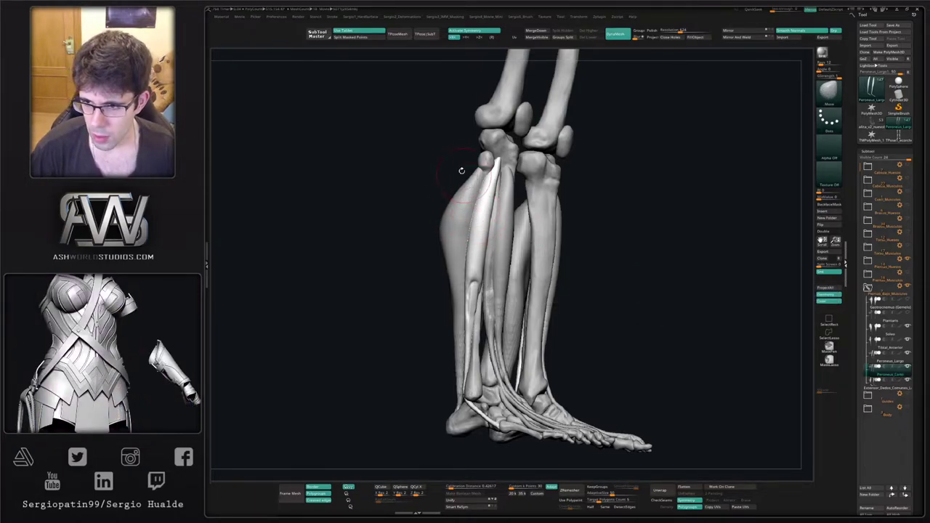
Correct the duplicated muscle's subtool name from Peroneus to Peroneo, making it Peroneo_Corto.
key(F2)
key(Return)
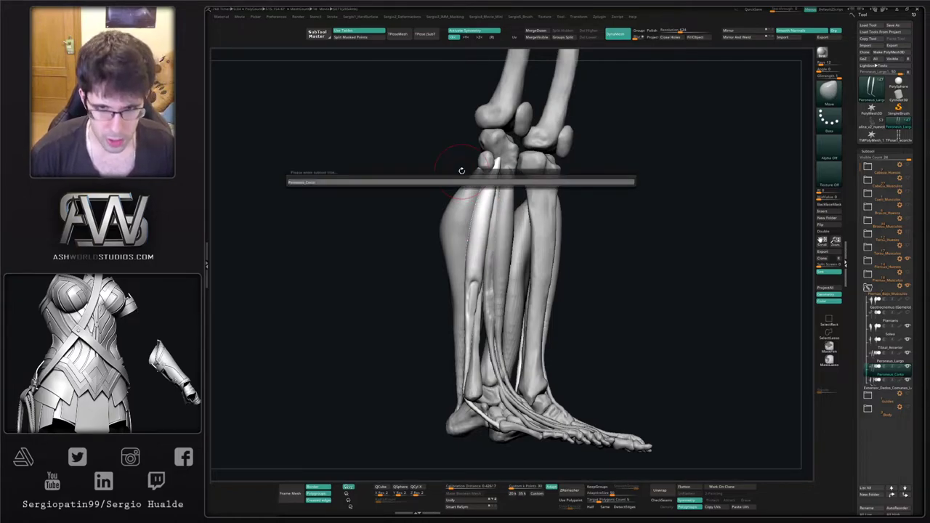
key(F2)
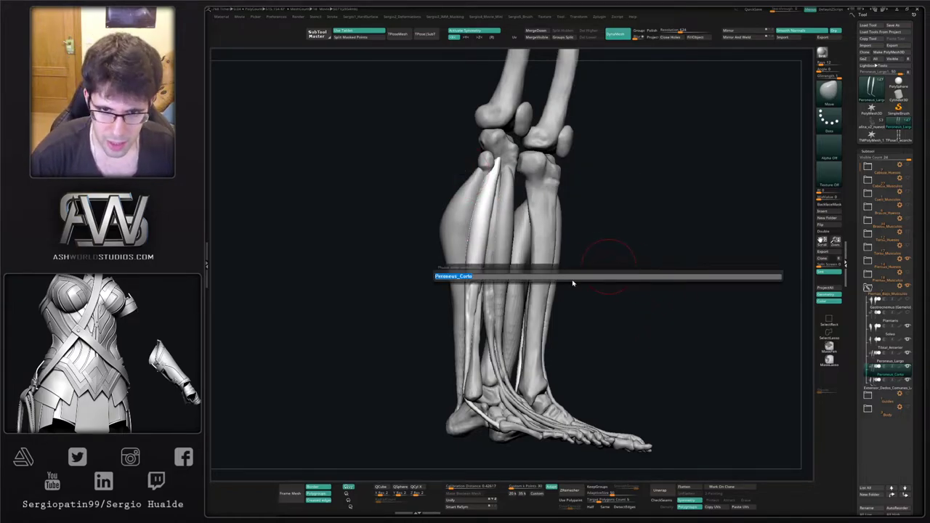
key(shift+Left)
key(shift+Left)
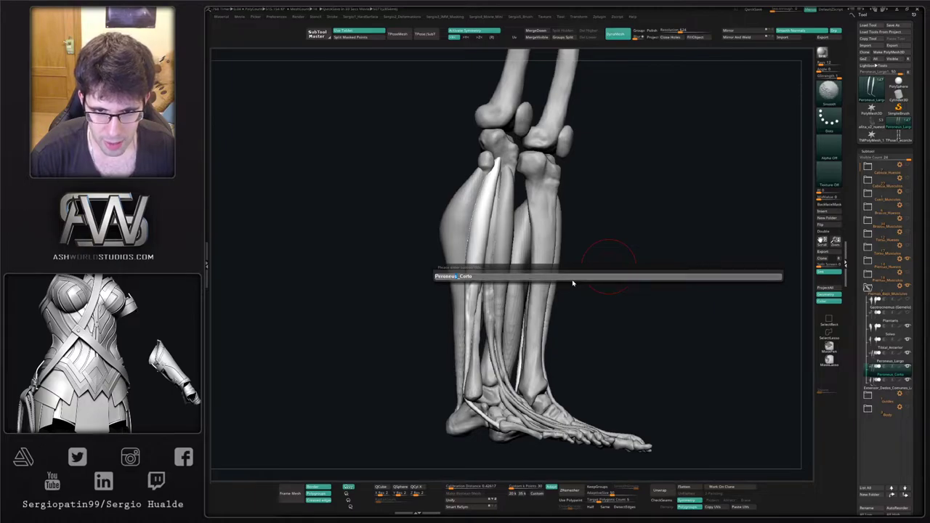
key(shift+Left)
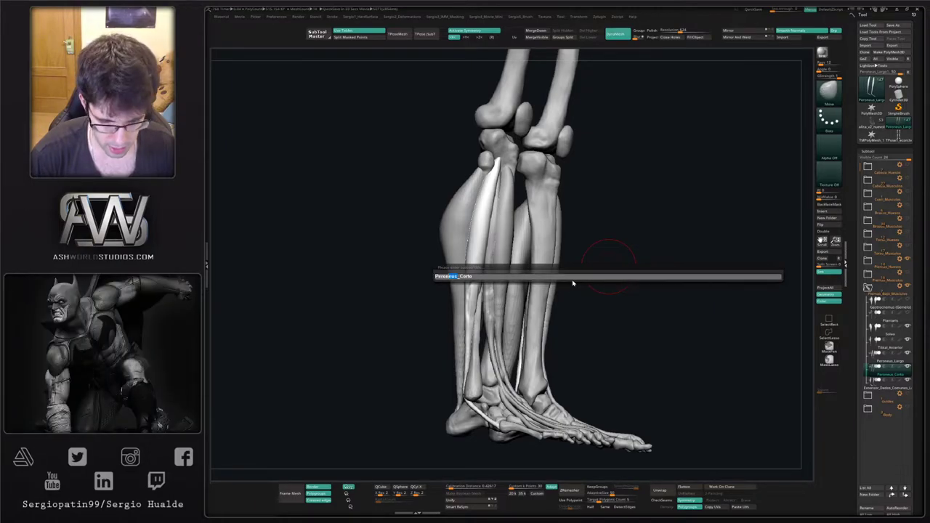
key(Return)
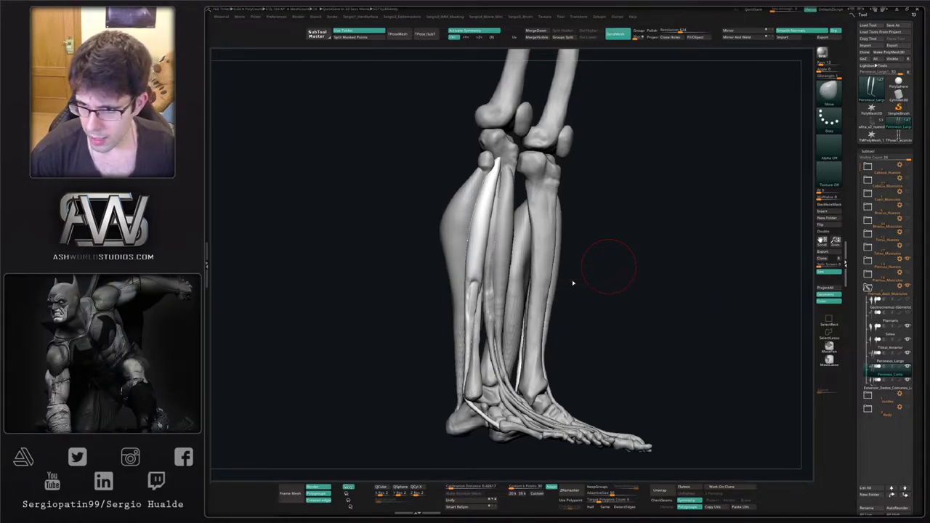
Rename the original long muscle's subtool as Peroneo_Largo.
key(Up)
key(F2)
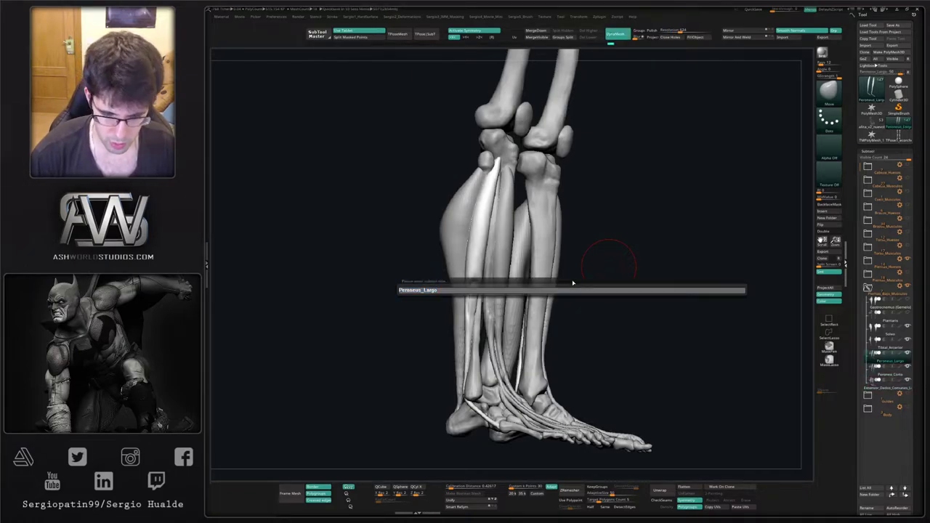
text(eo)
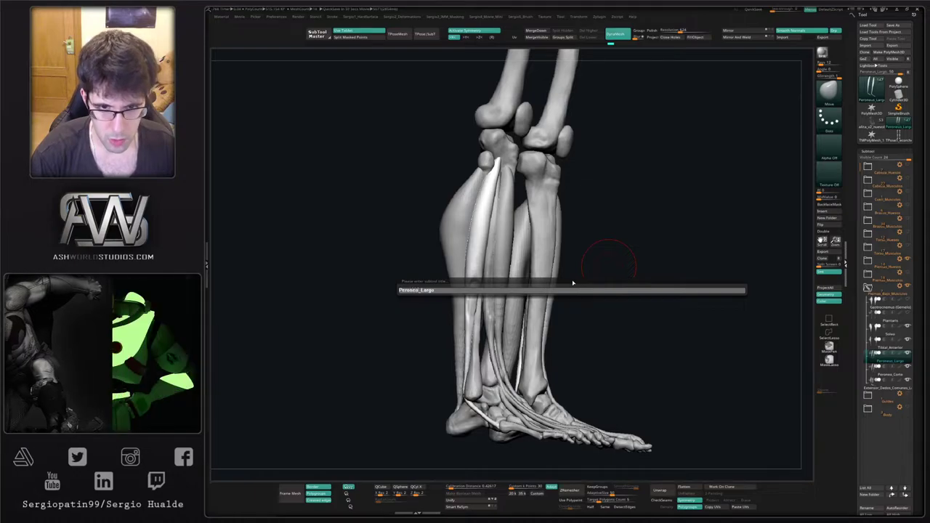
key(Return)
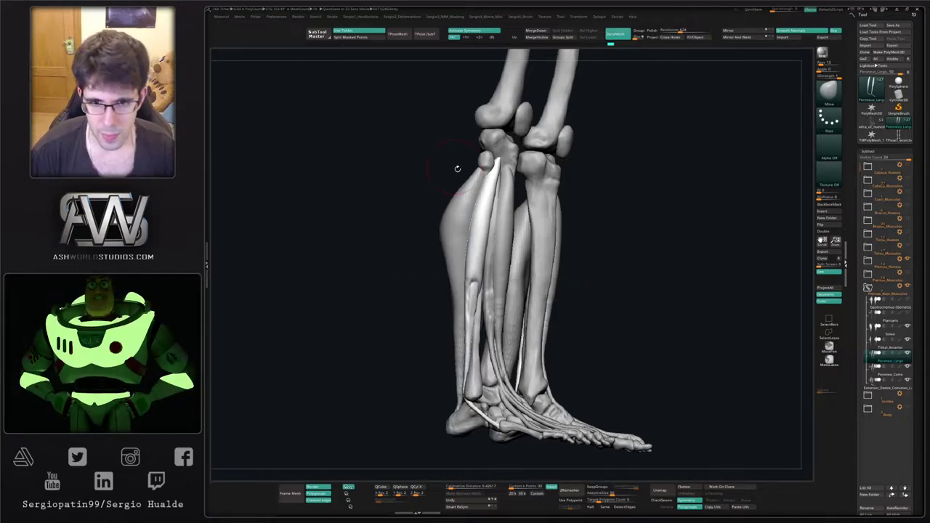
Select the Peroneo_Corto subtool and move it down the leg so its belly starts around mid-calf.
shift+right_drag(570, 231, 577, 258)
ctrl+right_drag(529, 298, 499, 288)
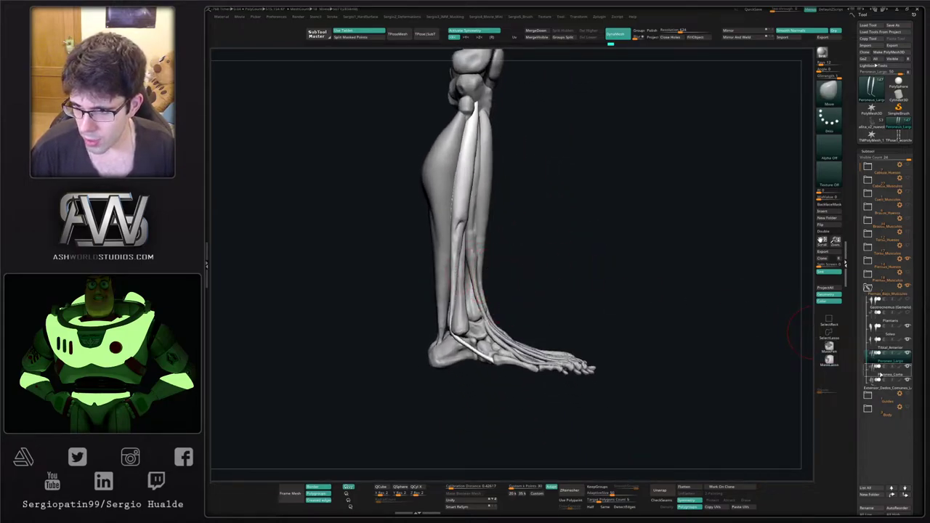
click(888, 373)
key(w)
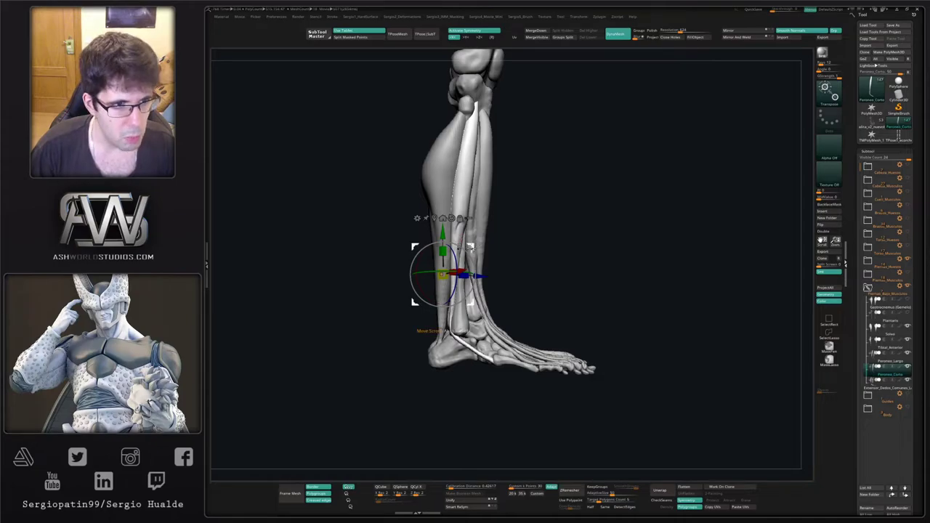
drag(473, 248, 464, 337)
right_drag(537, 287, 494, 282)
mouse_move(471, 335)
alt+mouse_down()
mouse_move(478, 213)
mouse_move(494, 184)
mouse_move(487, 197)
alt+mouse_up()
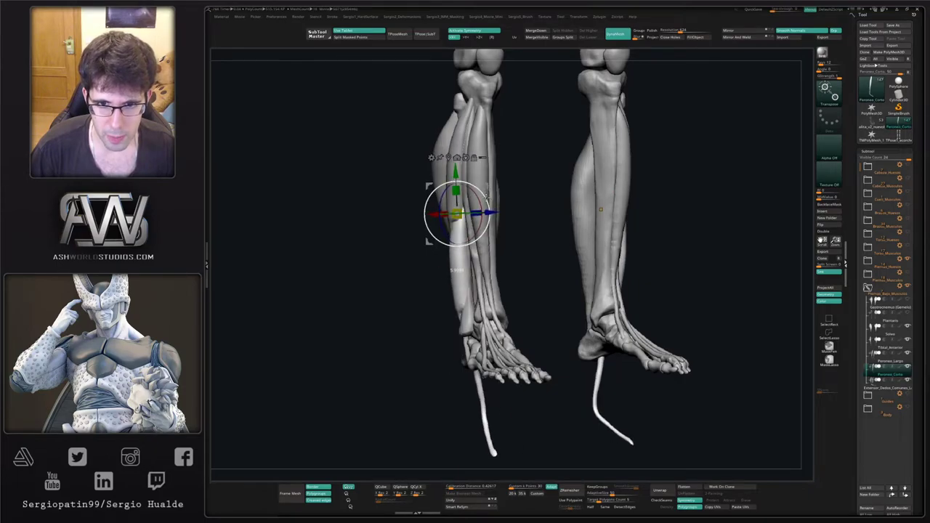
Reshape the belly of Peroneo_Corto against the lower leg with the Move brush.
key(q)
mouse_move(464, 296)
right_down()
mouse_move(446, 267)
mouse_move(509, 270)
mouse_move(476, 280)
right_up()
drag(456, 312, 418, 327)
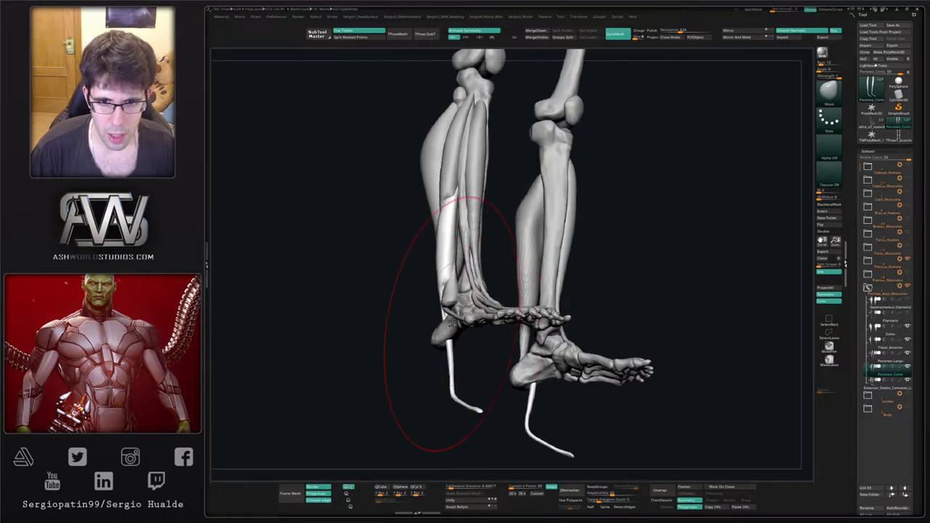
drag(446, 263, 446, 265)
mouse_move(446, 264)
right_down()
mouse_move(501, 269)
mouse_move(470, 277)
right_up()
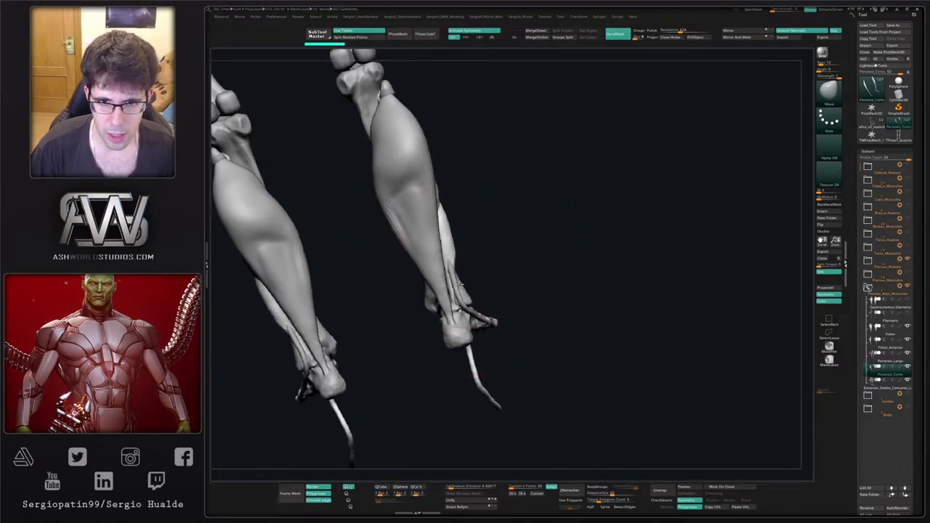
mouse_move(470, 276)
mouse_down()
mouse_move(426, 295)
mouse_move(462, 287)
mouse_move(470, 270)
mouse_up()
right_drag(469, 269, 500, 263)
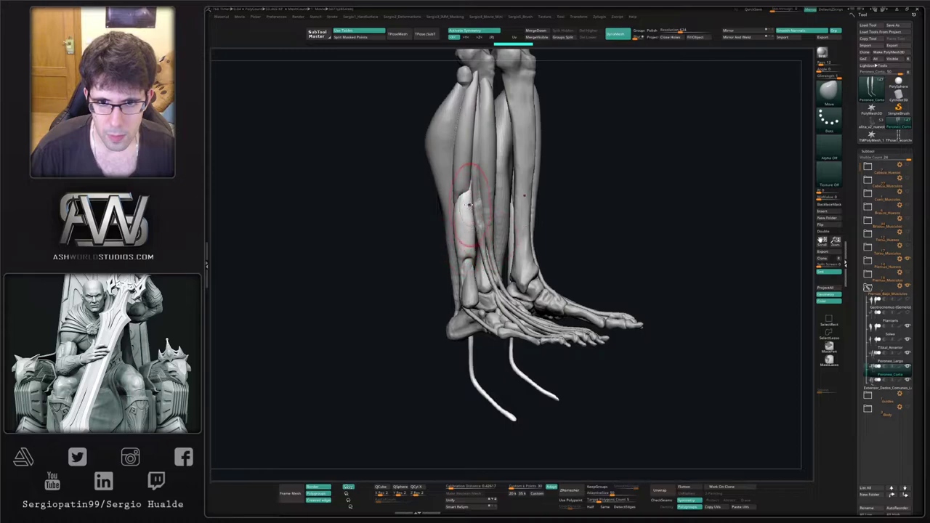
drag(469, 205, 472, 198)
Trim off the upper end and the bent lower tendon section of Peroneo_Corto on both legs.
key(shift+s)
ctrl+shift+drag(479, 137, 442, 205)
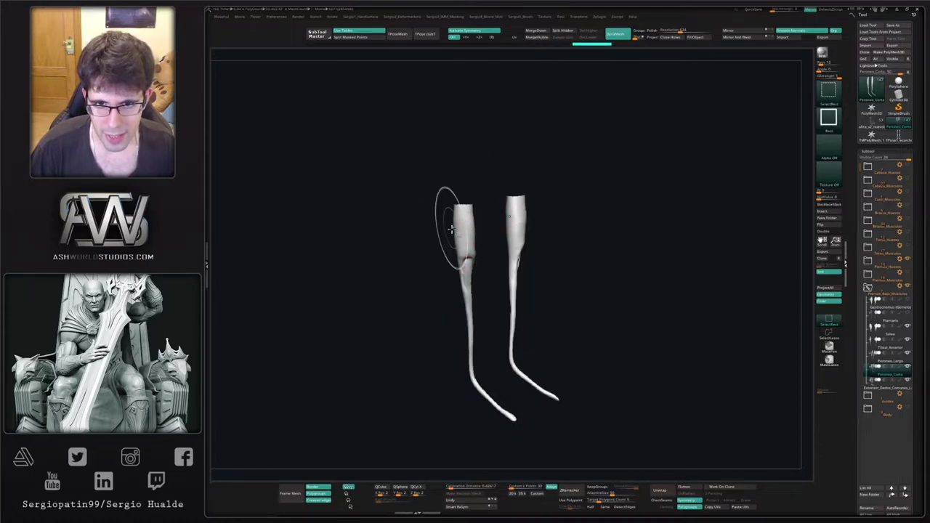
ctrl+alt+shift+drag(492, 353, 455, 440)
ctrl+alt+shift+drag(526, 371, 470, 456)
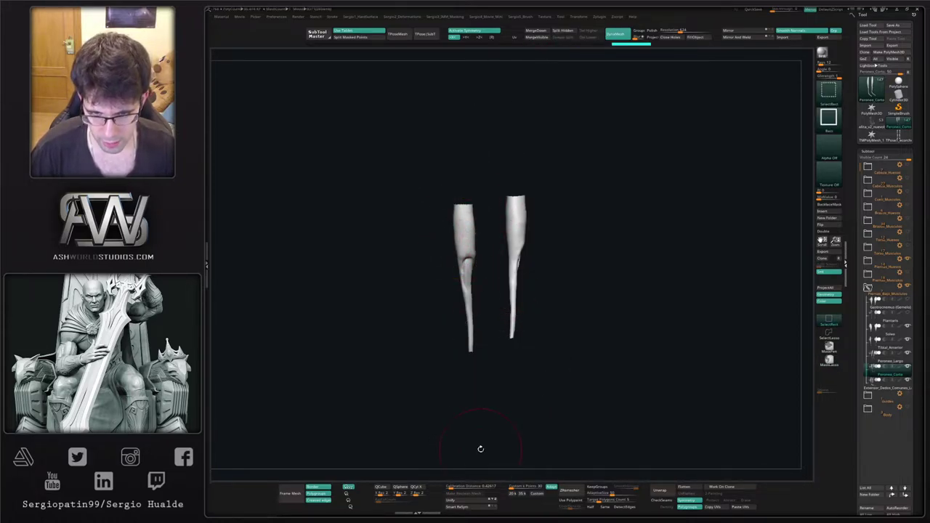
ctrl+shift+click(497, 355)
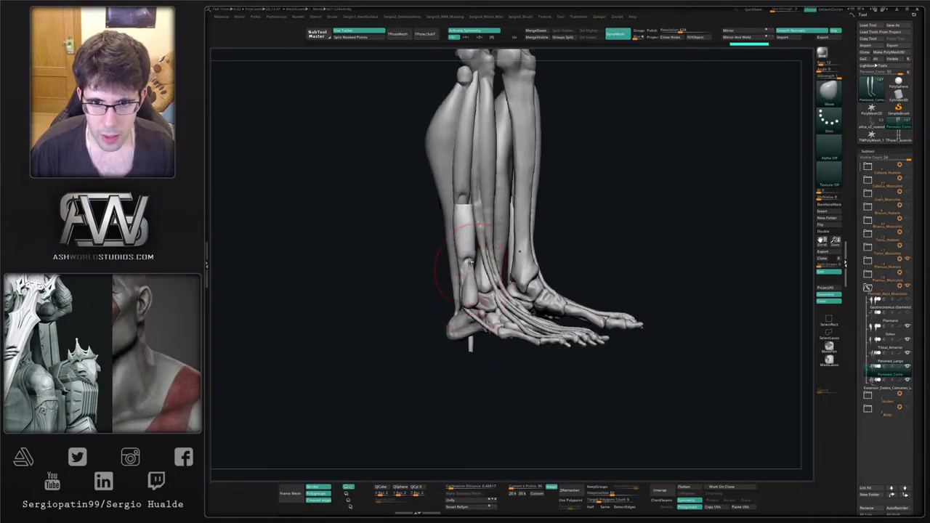
Isolate Peroneo_Corto and smooth its cut upper end into a rounded tip.
right_drag(465, 233, 495, 218)
ctrl+shift+click(465, 203)
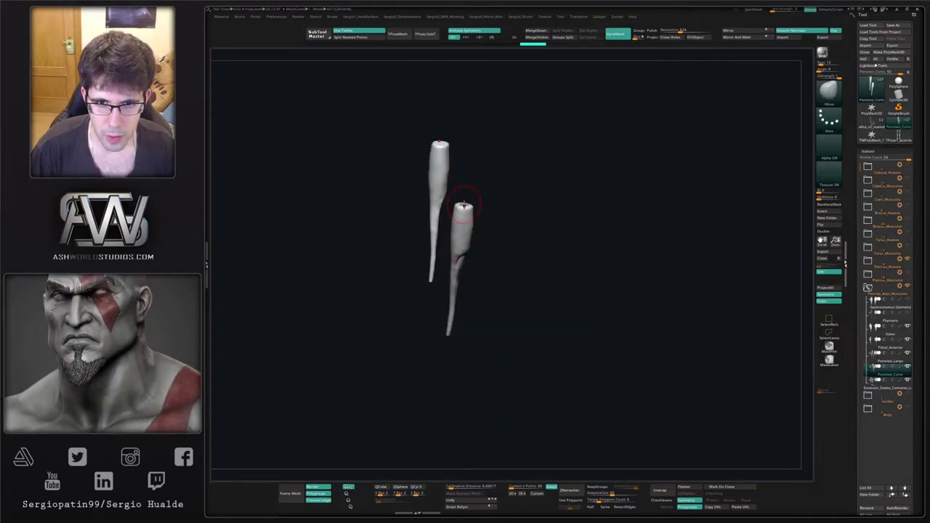
mouse_move(464, 203)
shift+mouse_down()
mouse_move(467, 187)
mouse_move(464, 208)
shift+mouse_up()
mouse_move(494, 217)
right_down()
mouse_move(466, 207)
mouse_move(484, 182)
right_up()
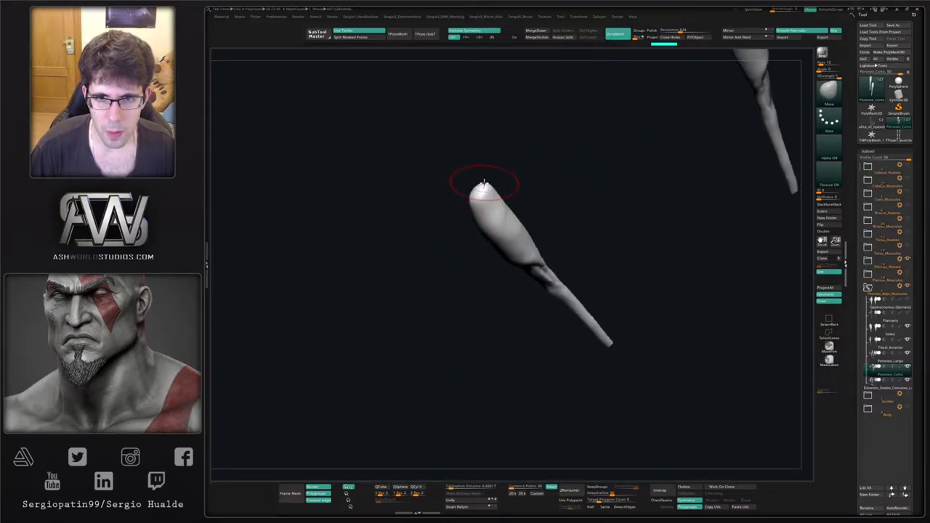
mouse_move(502, 212)
right_down()
mouse_move(484, 196)
mouse_move(480, 276)
mouse_move(457, 264)
right_up()
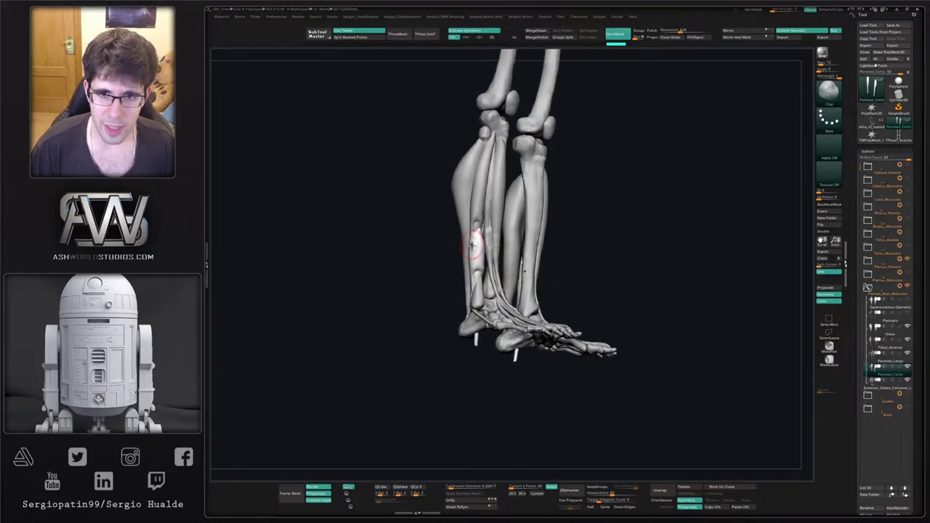
Fit the shortened Peroneo_Corto belly beneath the peroneus longus and along the fibula with the Move brush.
right_drag(494, 274, 500, 269)
key(b)
key(m)
key(v)
key(s)
drag(487, 266, 469, 274)
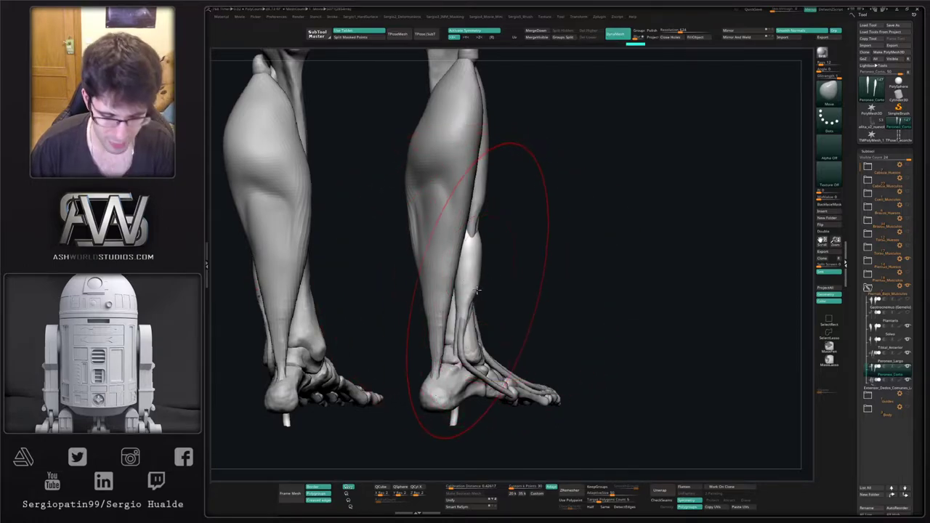
right_drag(515, 297, 415, 295)
mouse_move(488, 285)
mouse_down()
mouse_move(475, 290)
mouse_move(483, 282)
mouse_up()
mouse_move(465, 284)
right_down()
mouse_move(480, 277)
mouse_move(485, 288)
right_up()
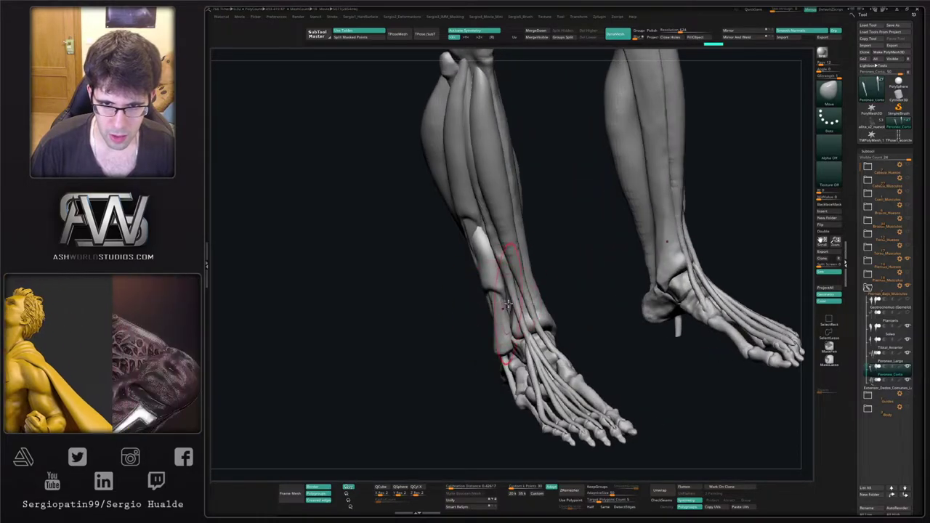
Rotate Peroneo_Corto about its long axis with the gizmo, viewed from above the leg.
key(w)
right_drag(495, 278, 522, 313)
alt+drag(503, 236, 519, 240)
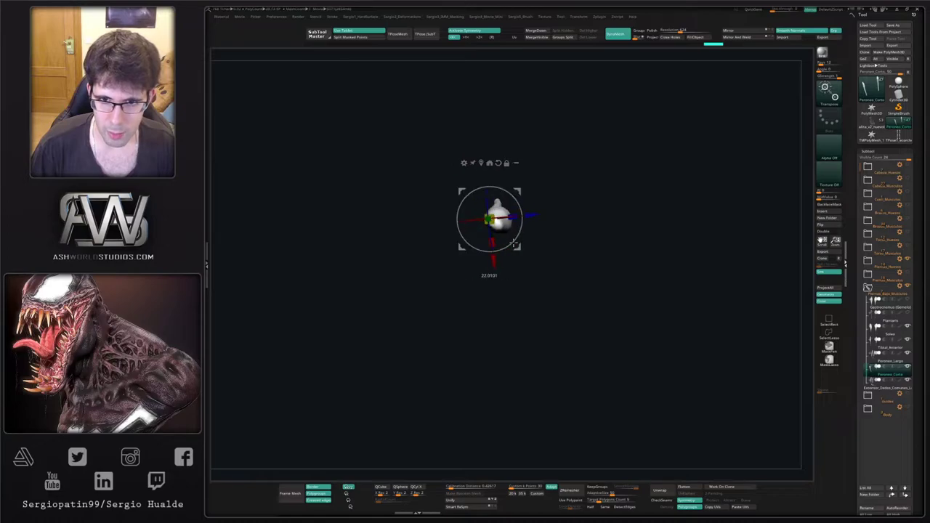
drag(519, 192, 512, 188)
key(alt+s)
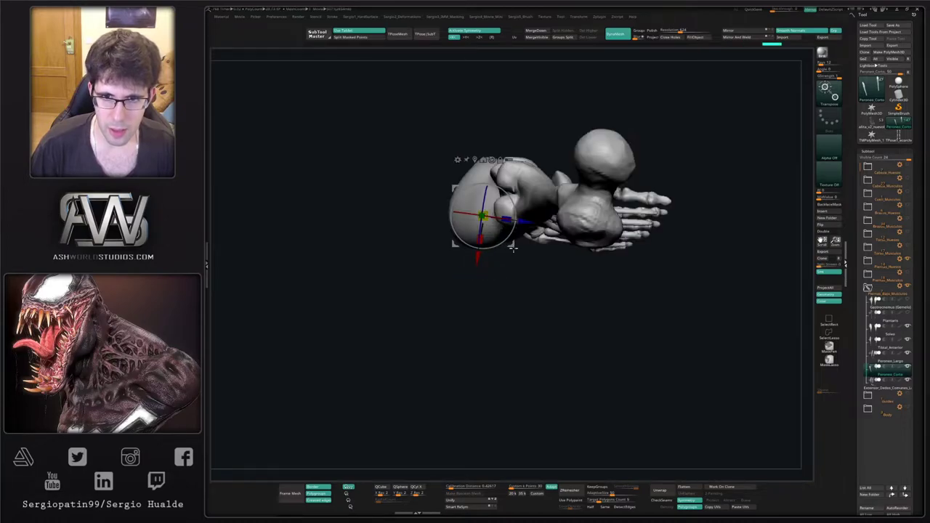
mouse_move(507, 356)
right_down()
mouse_move(504, 181)
mouse_move(504, 282)
mouse_move(519, 265)
mouse_move(509, 269)
right_up()
Reshape the lower tendon of Peroneo_Corto with the Move brush so it runs behind the outer ankle bone.
key(q)
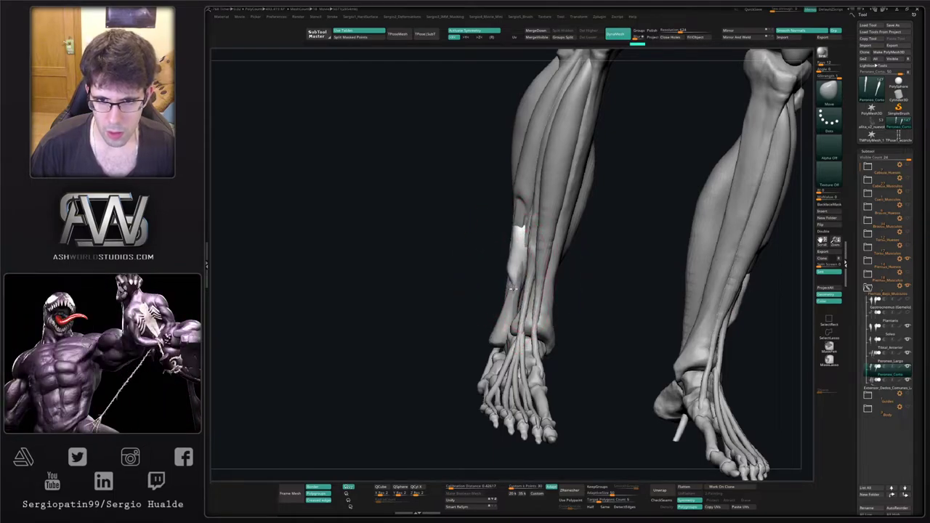
key(alt+s)
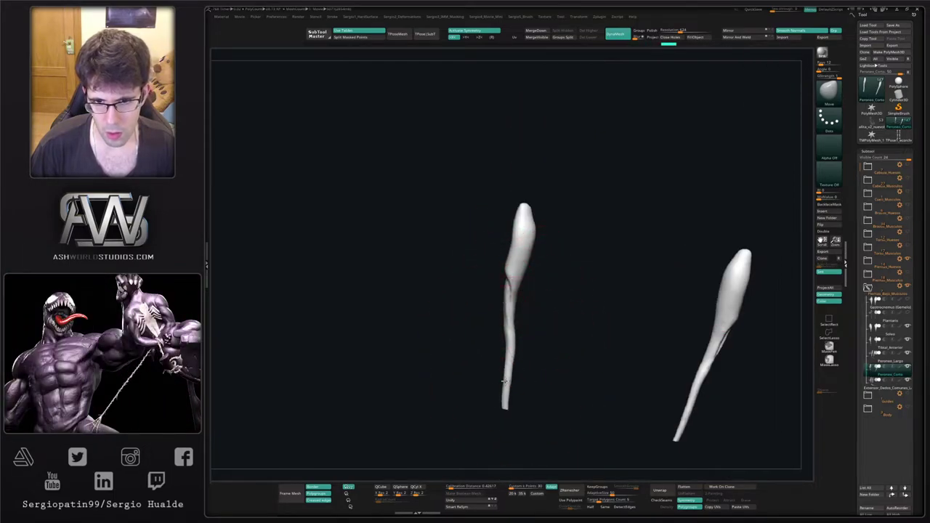
mouse_move(505, 380)
mouse_down()
mouse_move(460, 362)
mouse_move(496, 336)
mouse_move(501, 313)
mouse_up()
key(alt+s)
key(s)
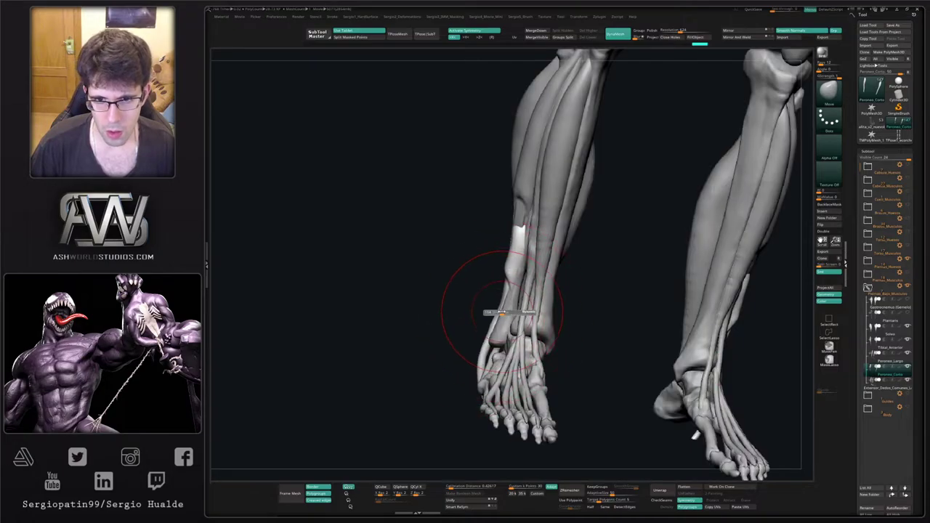
mouse_move(509, 294)
right_down()
mouse_move(474, 304)
mouse_move(483, 284)
right_up()
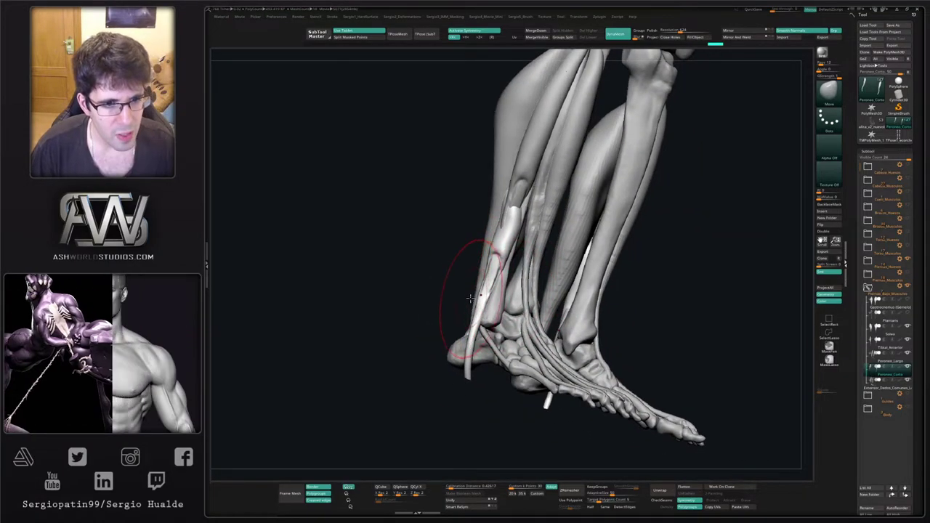
Bend the Peroneo_Corto tendon forward under the outer ankle and refine its course along the outer edge of the foot.
mouse_move(469, 284)
right_down()
mouse_move(447, 301)
mouse_move(446, 328)
mouse_move(470, 353)
mouse_move(455, 376)
mouse_move(456, 346)
right_up()
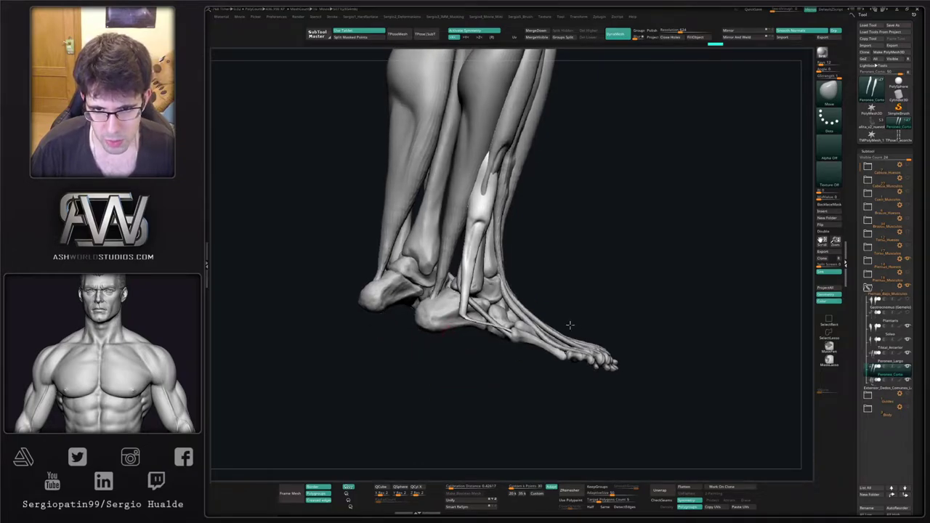
right_drag(566, 323, 509, 339)
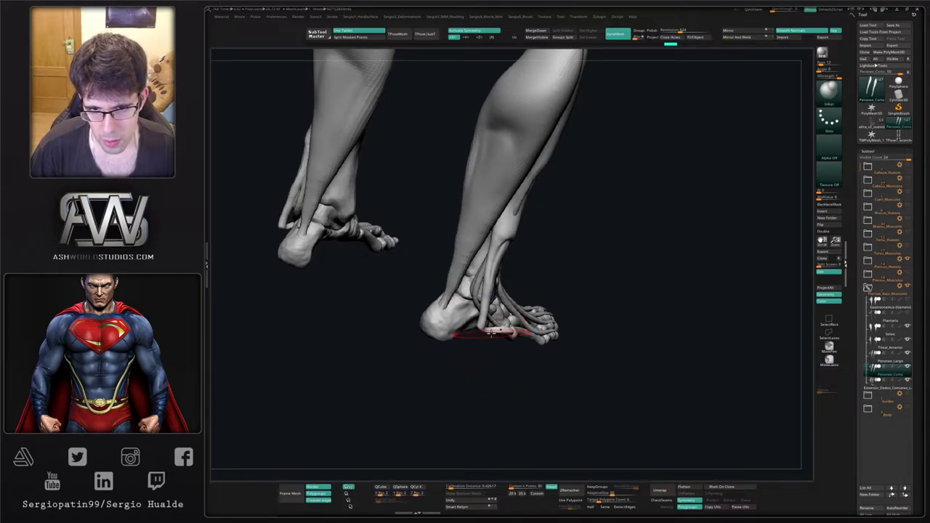
mouse_move(499, 353)
right_down()
mouse_move(480, 353)
mouse_move(474, 339)
mouse_move(490, 374)
mouse_move(480, 343)
mouse_move(501, 331)
right_up()
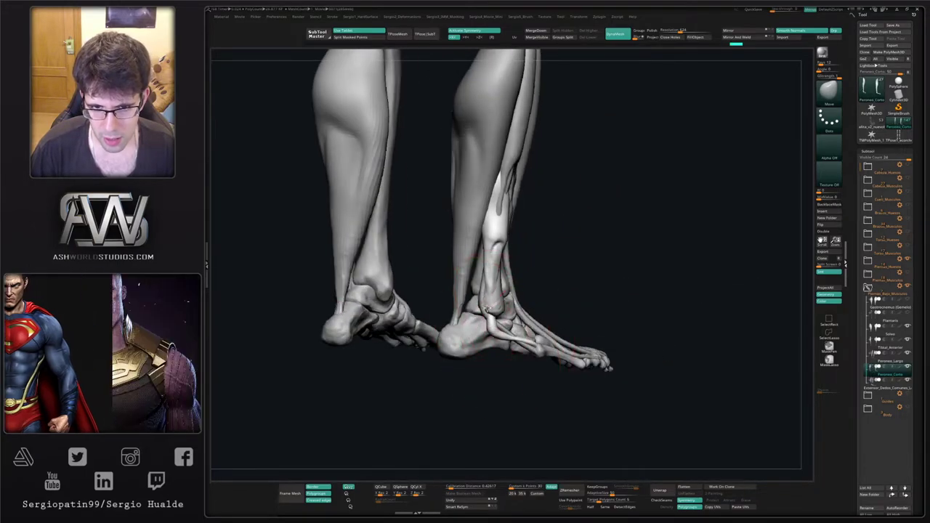
mouse_move(490, 290)
right_down()
mouse_move(488, 276)
mouse_move(495, 335)
right_up()
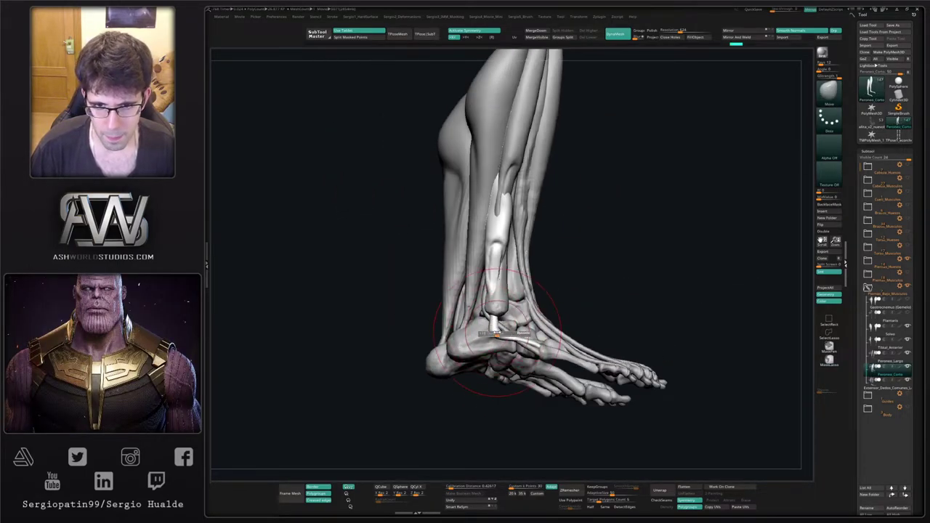
right_drag(494, 271, 478, 319)
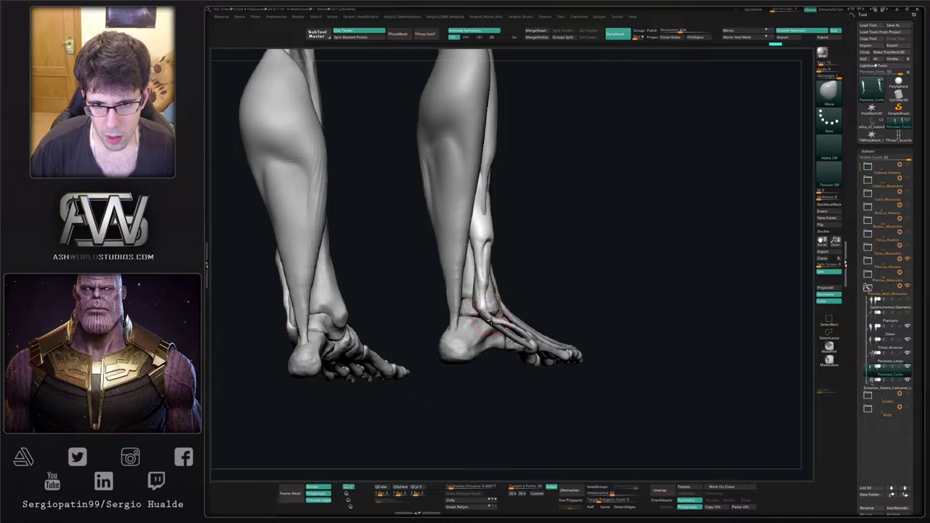
key(shift)
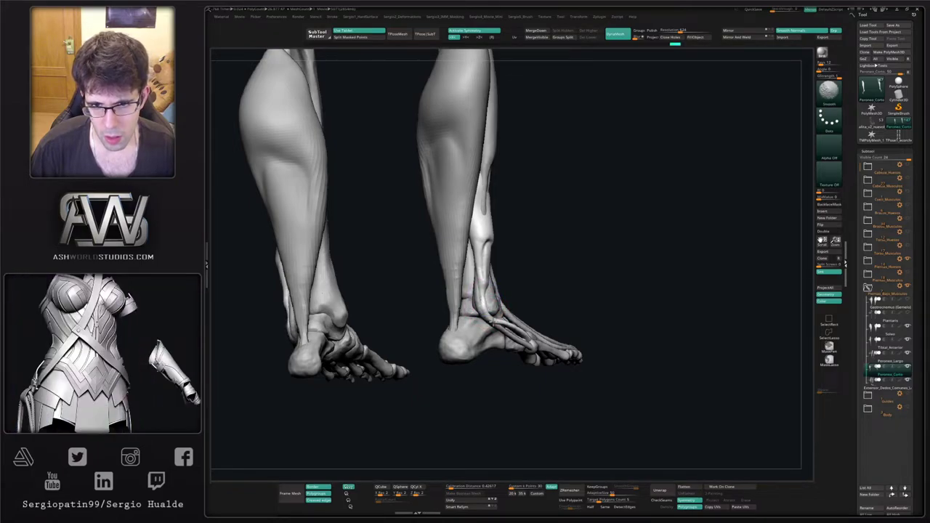
right_drag(483, 319, 490, 324)
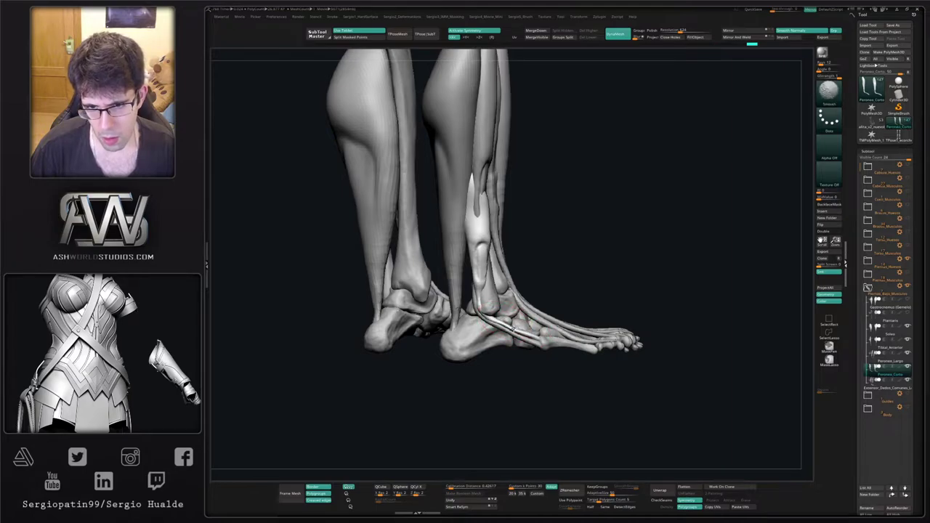
Isolate Peroneo_Largo and mask its upper and lower ends with a softened edge, leaving the middle section free.
right_drag(513, 329, 473, 382)
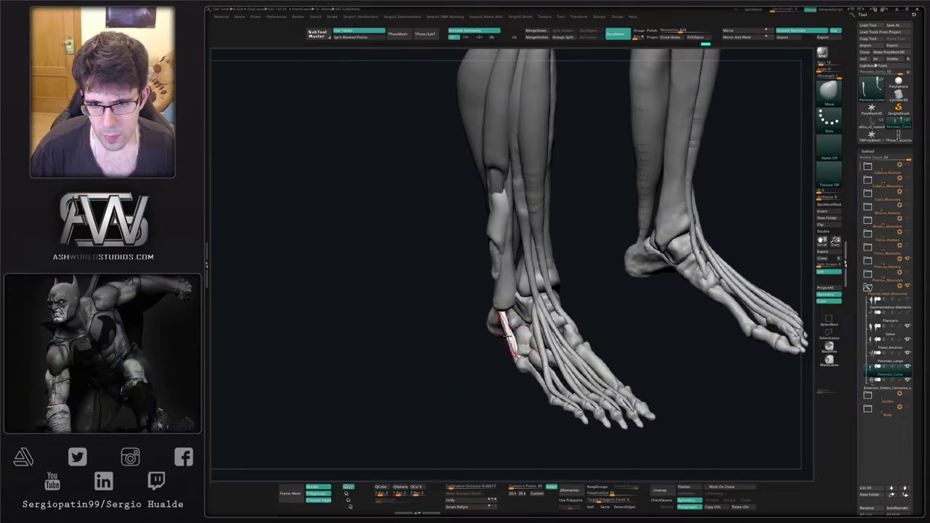
right_drag(503, 337, 510, 254)
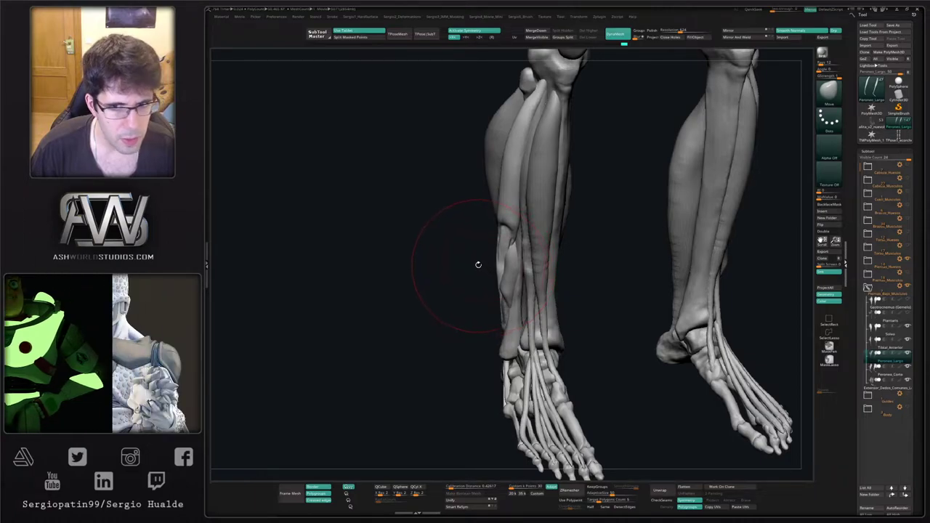
mouse_move(477, 264)
right_down()
mouse_move(525, 251)
mouse_move(547, 265)
right_up()
key(alt+s)
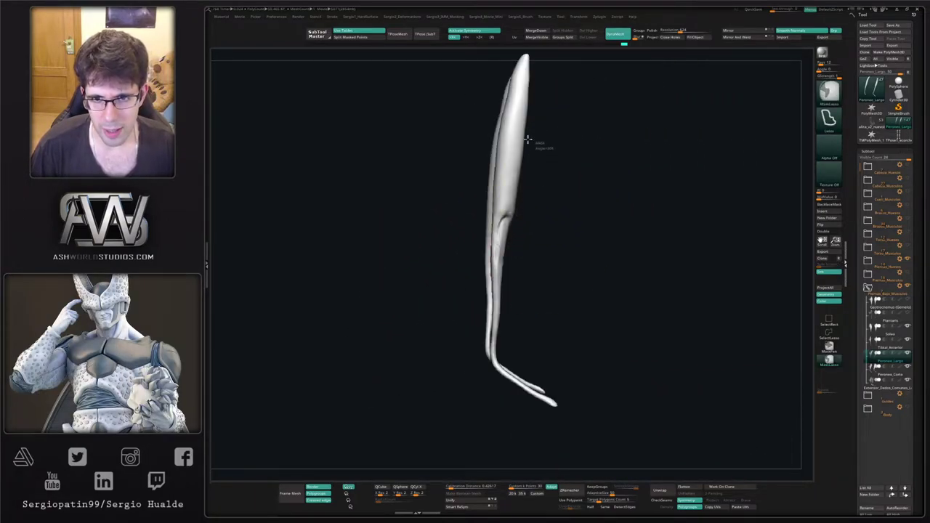
mouse_move(528, 141)
ctrl+mouse_down()
mouse_move(536, 270)
mouse_move(514, 253)
ctrl+mouse_up()
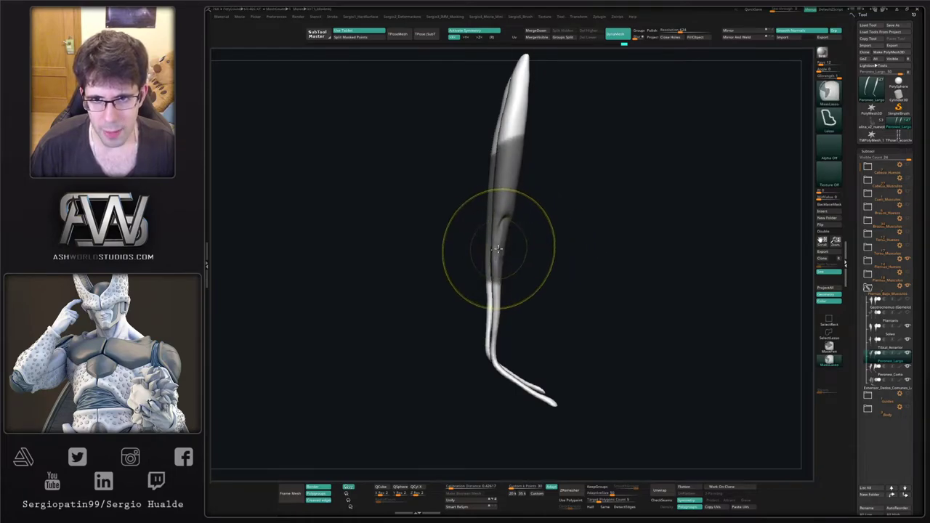
ctrl+click(528, 249)
ctrl+click(500, 260)
Shift the unmasked middle section of Peroneo_Largo sideways with the transform gizmo, checking it from several angles.
key(w)
click(480, 229)
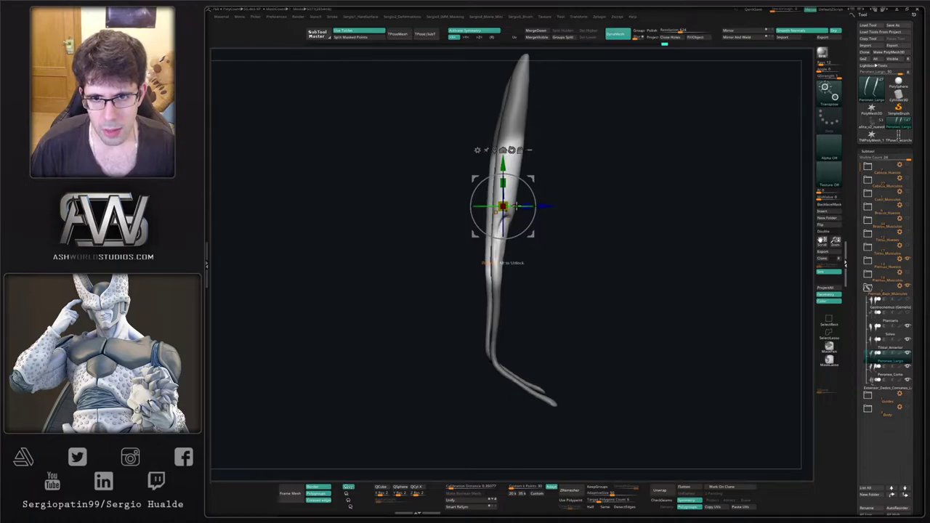
drag(516, 207, 496, 207)
drag(530, 180, 523, 180)
drag(565, 216, 519, 215)
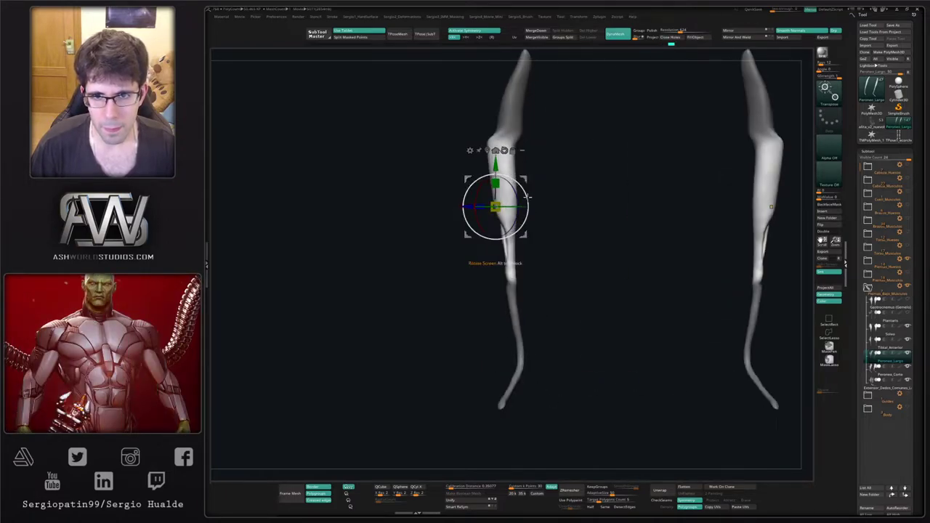
drag(538, 260, 564, 250)
Refine both ends of the shifted Peroneo_Largo section with the Move brush so it follows the outer leg.
key(q)
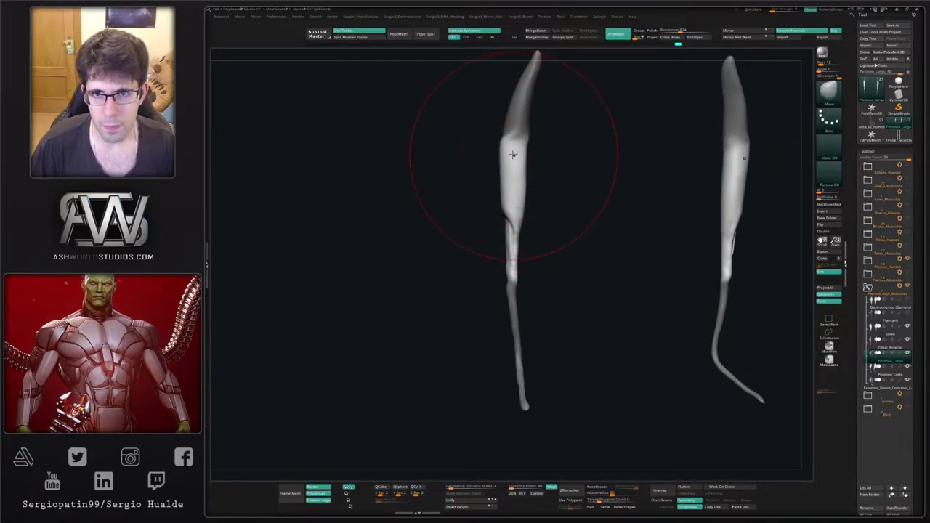
drag(512, 154, 514, 145)
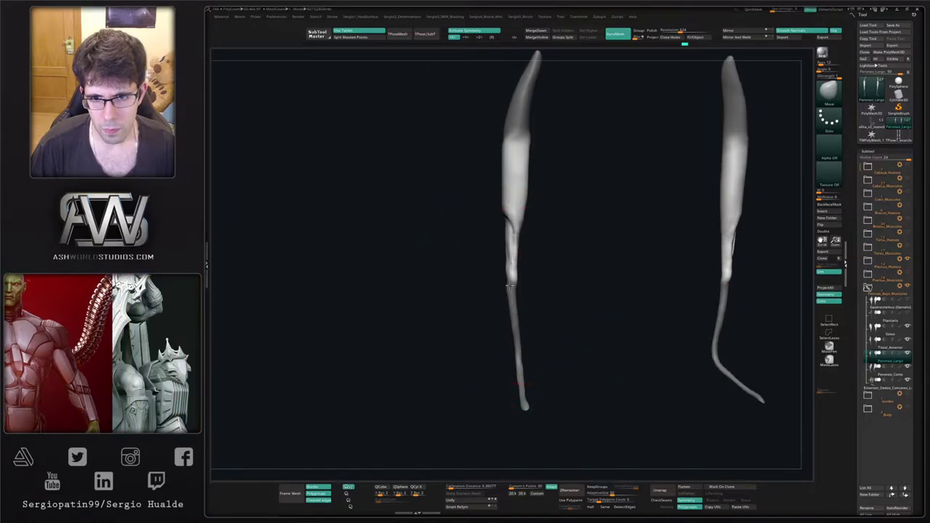
drag(518, 307, 547, 288)
drag(509, 286, 532, 287)
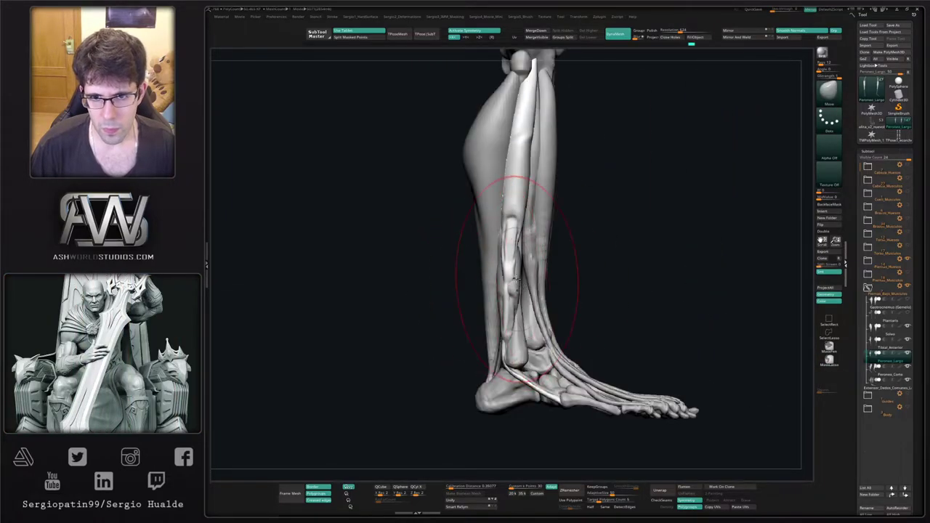
right_drag(517, 266, 537, 291)
drag(500, 285, 514, 323)
Soften the Peroneo_Largo mask further and adjust the unmasked section down to its lower end with the gizmo and Move brush.
ctrl+click(515, 324)
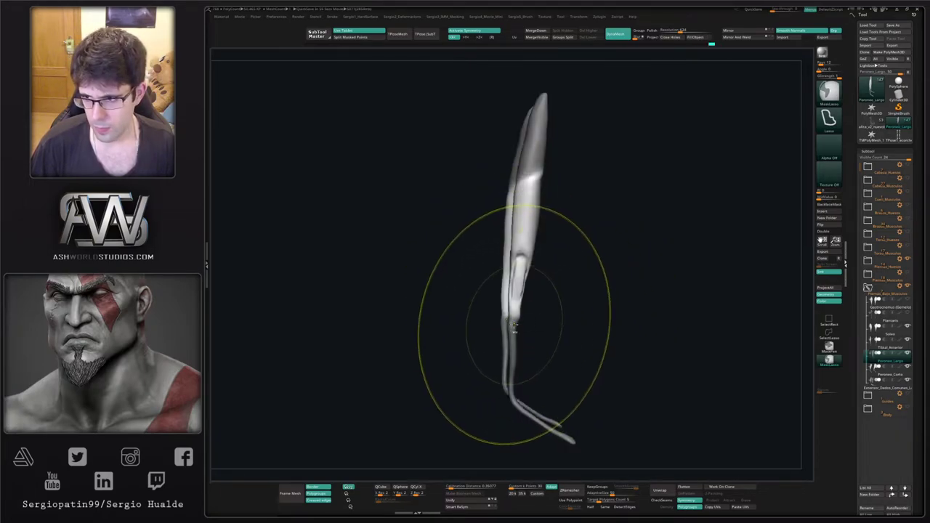
ctrl+click(514, 328)
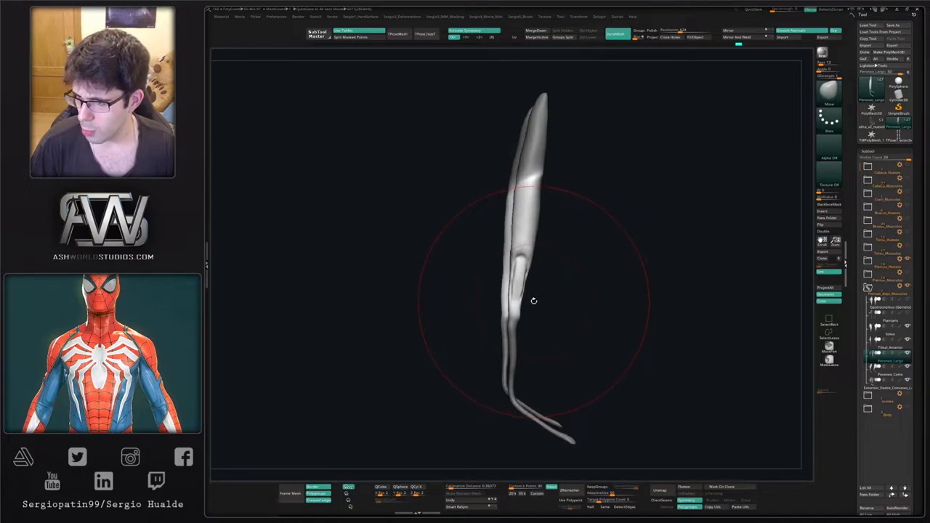
key(w)
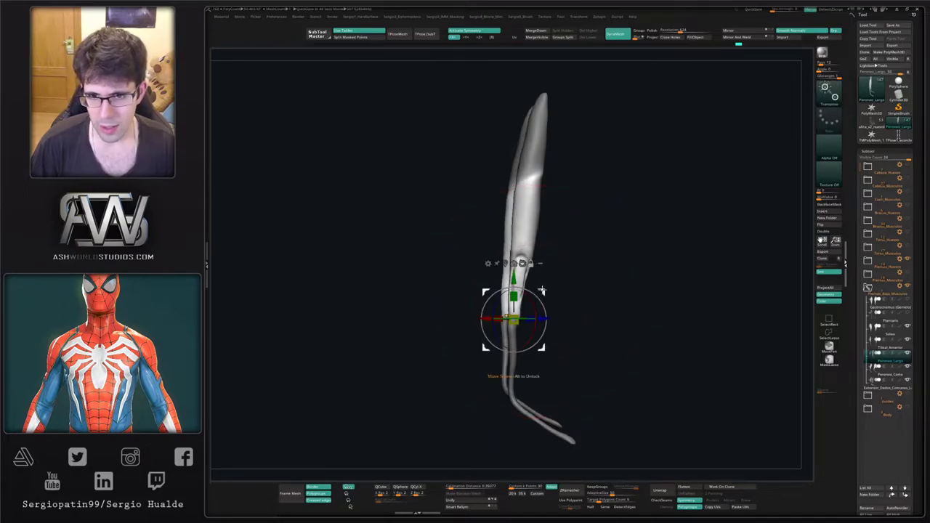
mouse_move(543, 287)
alt+right_down()
mouse_move(551, 223)
mouse_move(520, 322)
alt+right_up()
alt+drag(521, 323, 533, 259)
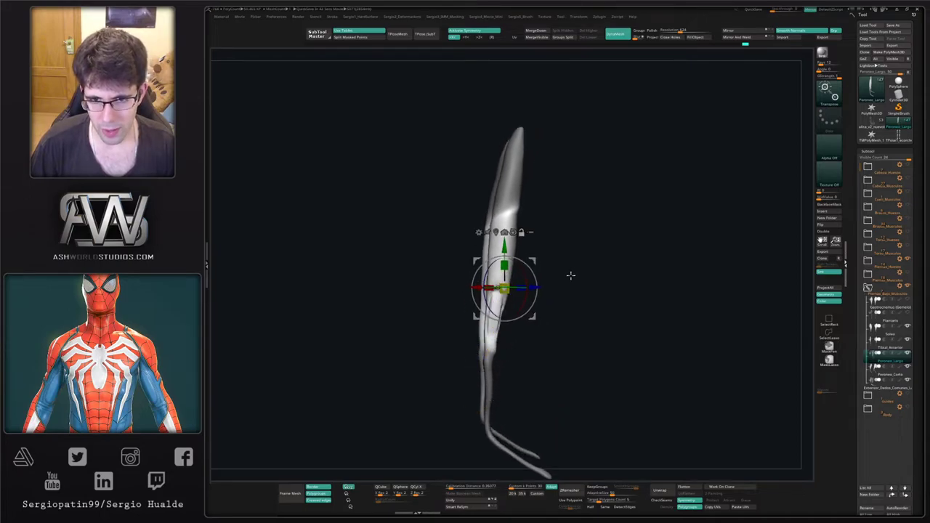
right_drag(572, 274, 540, 266)
alt+drag(535, 262, 510, 288)
right_drag(562, 274, 531, 282)
key(q)
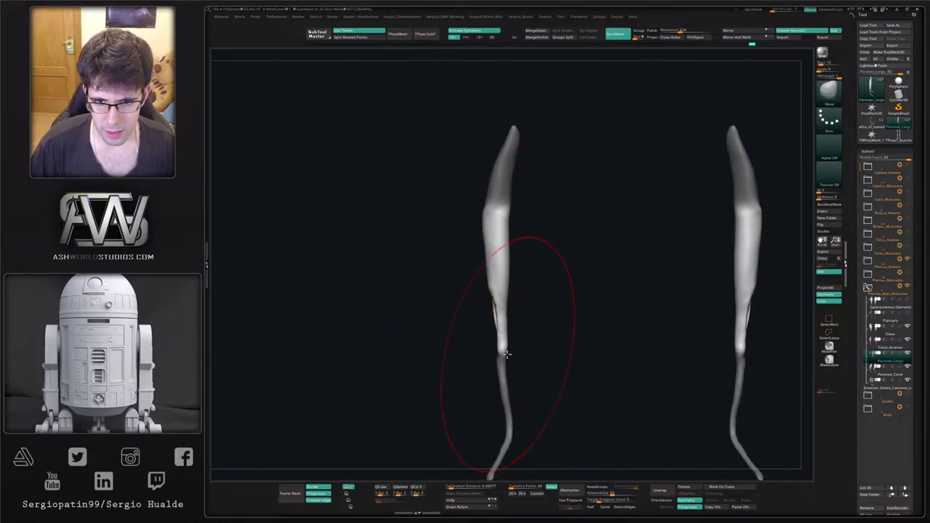
drag(506, 354, 503, 354)
mouse_move(503, 352)
right_down()
mouse_move(542, 347)
mouse_move(473, 339)
mouse_move(500, 312)
mouse_move(441, 352)
right_up()
Clear the Peroneo_Largo mask, then thicken and smooth the tendon just below the belly with the Inflat brush and smoothing.
key(alt+s)
key(ctrl)
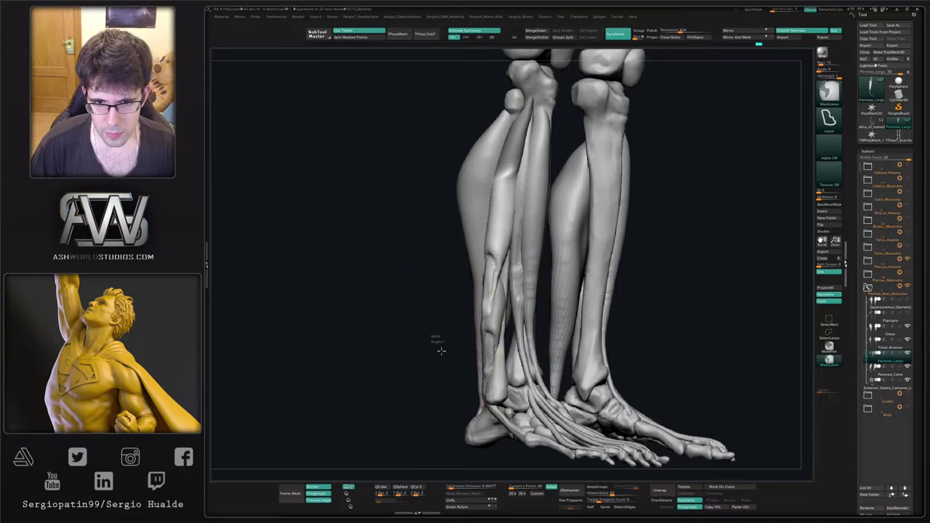
ctrl+drag(441, 351, 485, 336)
key(shift+s)
right_drag(482, 336, 495, 332)
key(ctrl+shift+i)
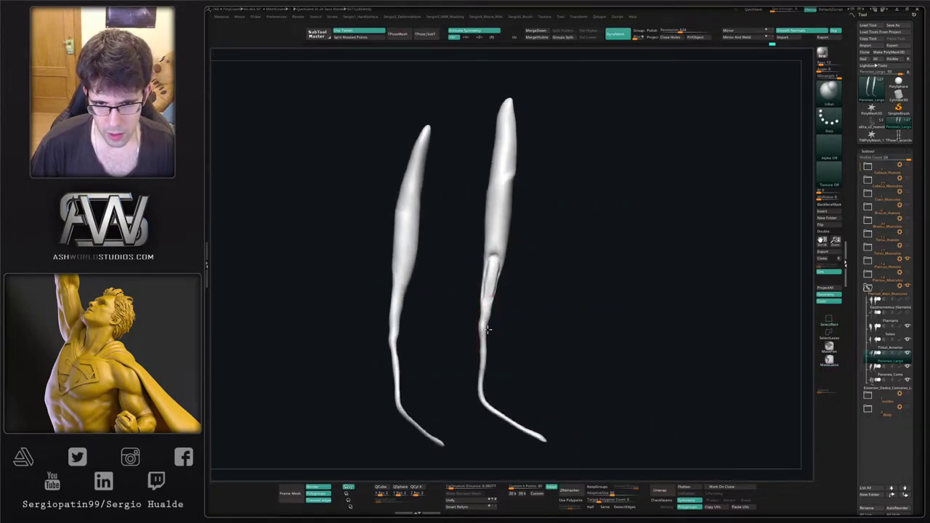
drag(487, 330, 489, 362)
key(ctrl+m)
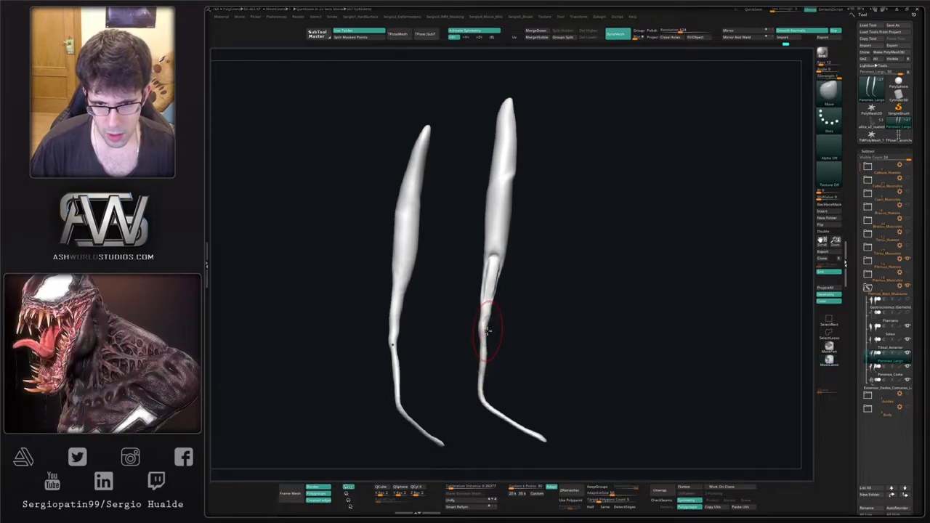
shift+drag(484, 327, 486, 348)
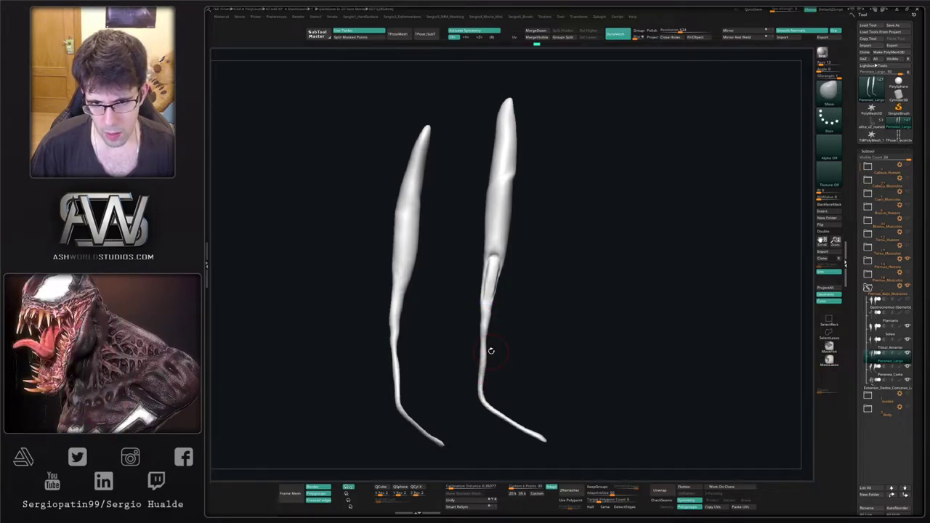
key(ctrl+shift+i)
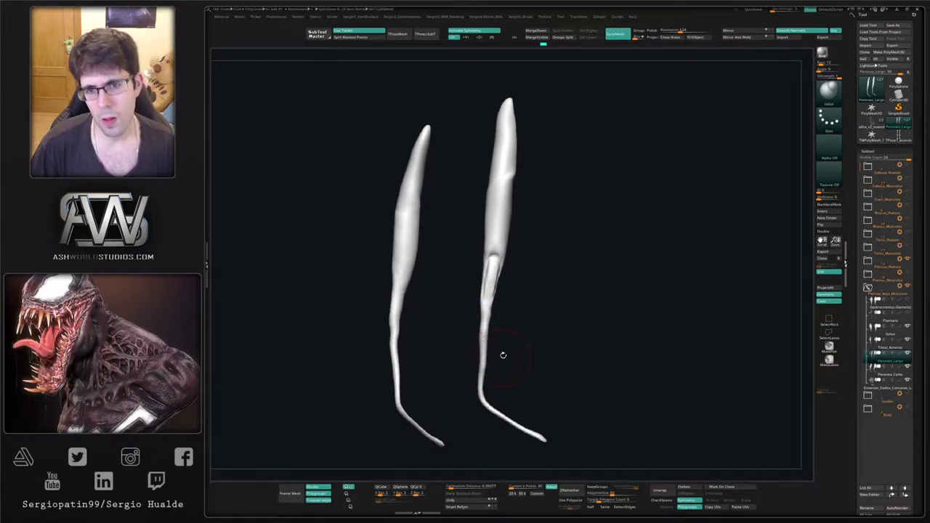
Show the surrounding anatomy and fit the Peroneo_Largo belly along the outer leg with the Move brush.
key(alt+s)
ctrl+right_drag(509, 361, 531, 298)
right_drag(530, 298, 496, 296)
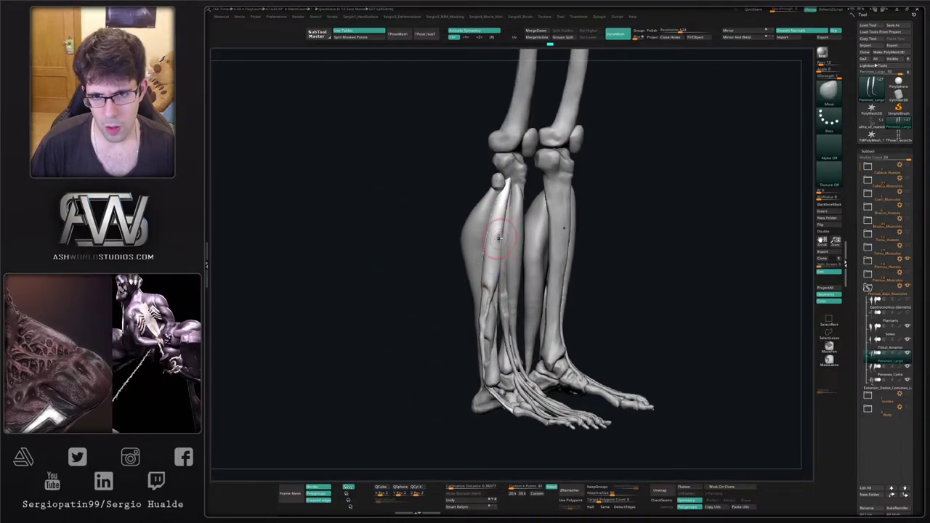
mouse_move(506, 238)
mouse_down()
mouse_move(501, 269)
mouse_move(485, 270)
mouse_move(478, 259)
mouse_move(483, 280)
mouse_up()
Select the Extensor_Dedos_Comunes muscle and fit it alongside Peroneo_Largo with the Move brush.
alt+click(499, 287)
right_drag(496, 284, 501, 285)
key(s)
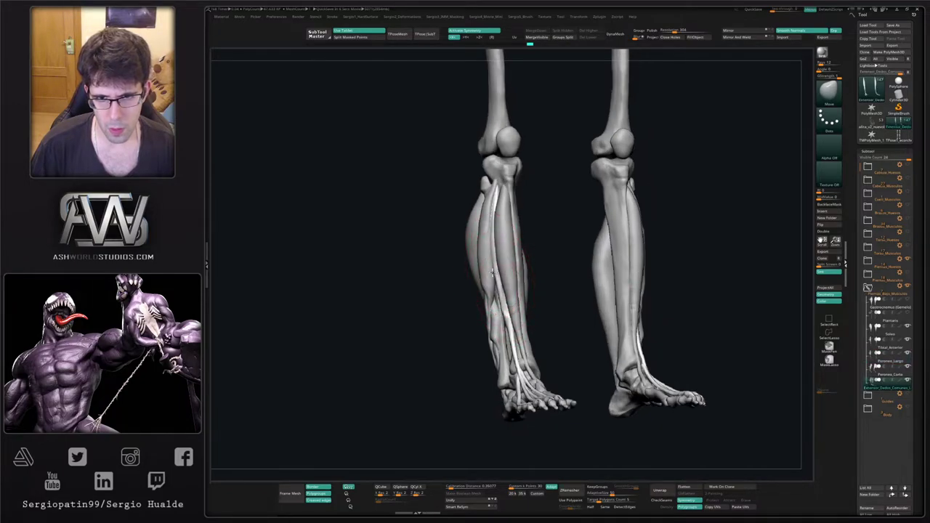
right_drag(487, 226, 508, 300)
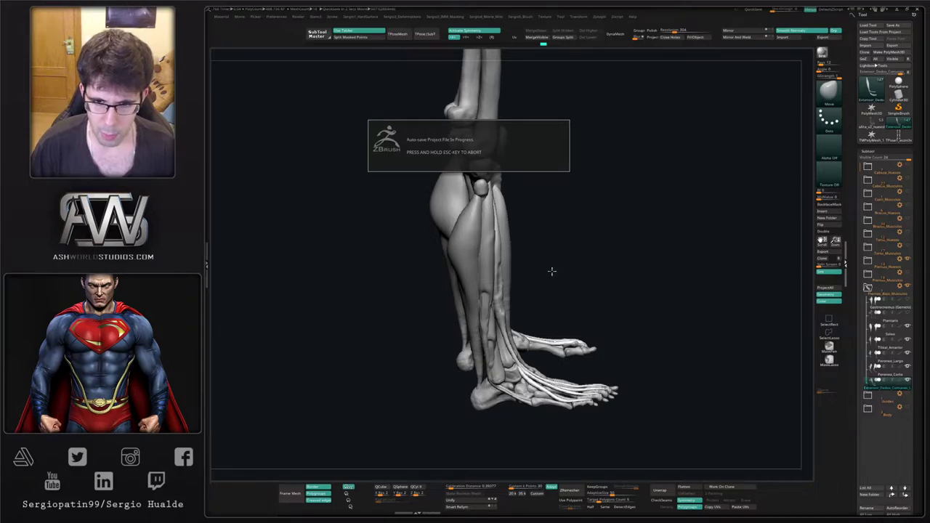
drag(552, 271, 552, 302)
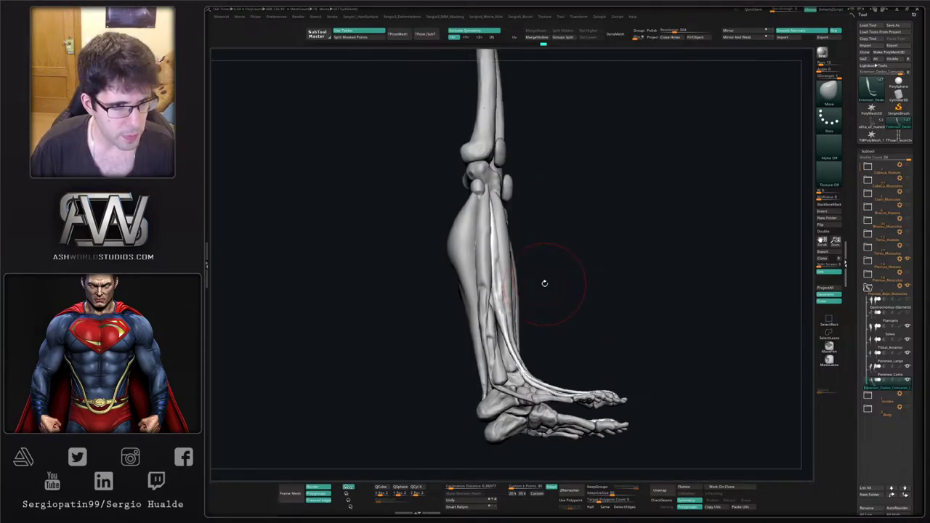
Select Peroneo_Largo and adjust its lower tendon behind the outer ankle with the Move brush.
right_drag(556, 287, 564, 281)
alt+right_drag(527, 332, 522, 384)
alt+click(500, 322)
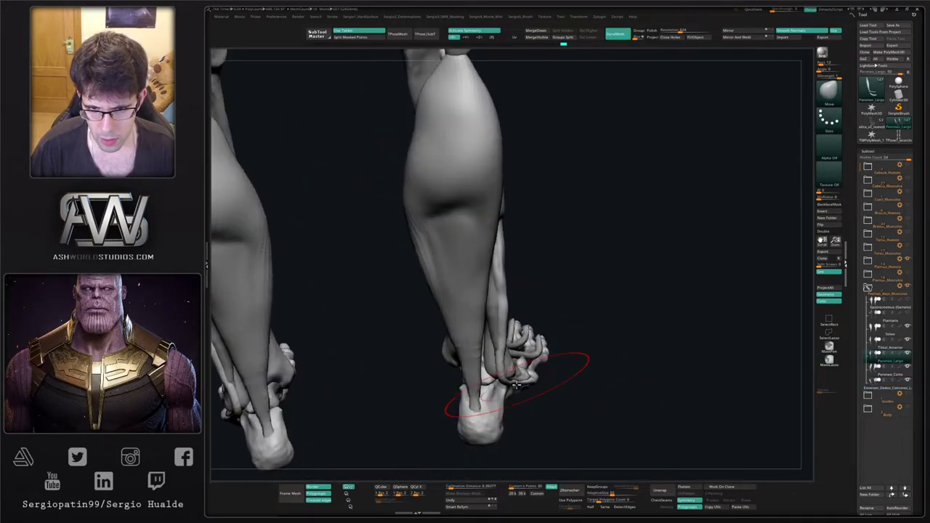
drag(498, 374, 500, 348)
Widen the rear side of the Peroneo_Corto belly with the Move brush while the rest of the muscle is masked.
alt+click(517, 379)
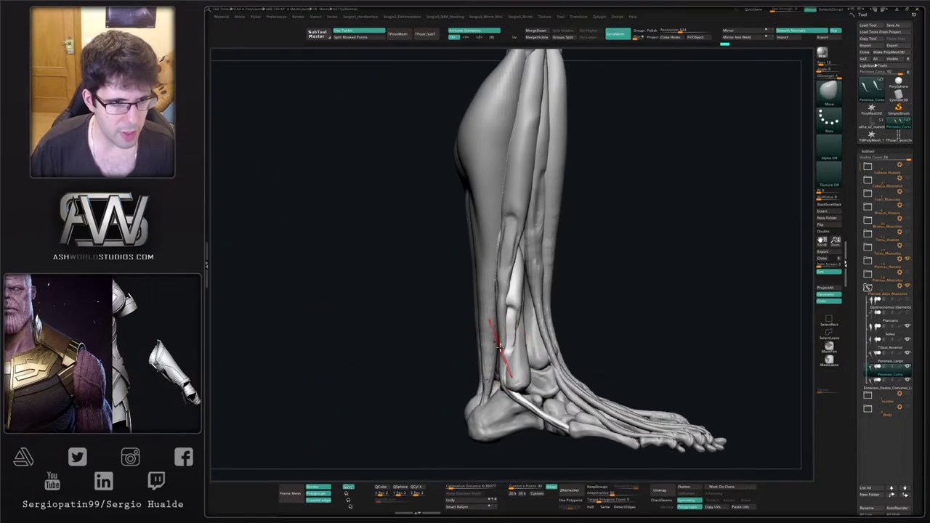
right_drag(499, 353, 506, 356)
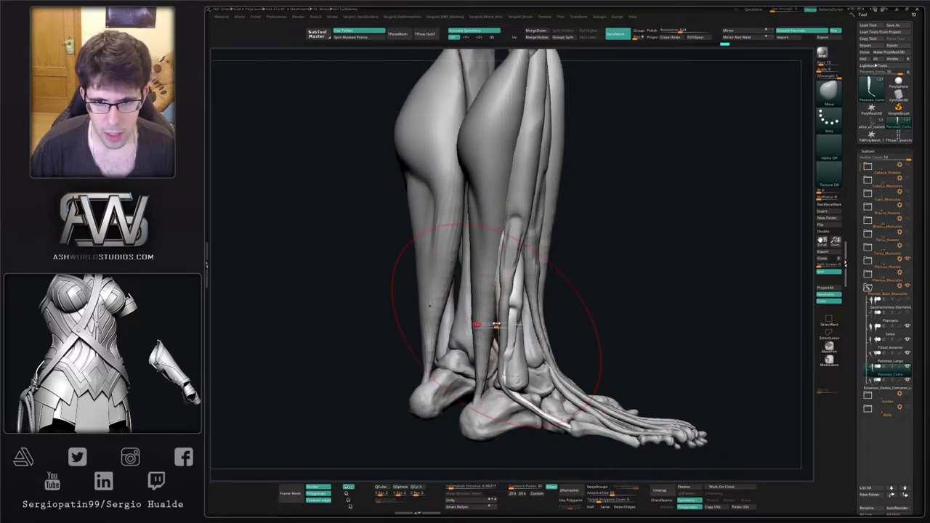
drag(495, 322, 495, 327)
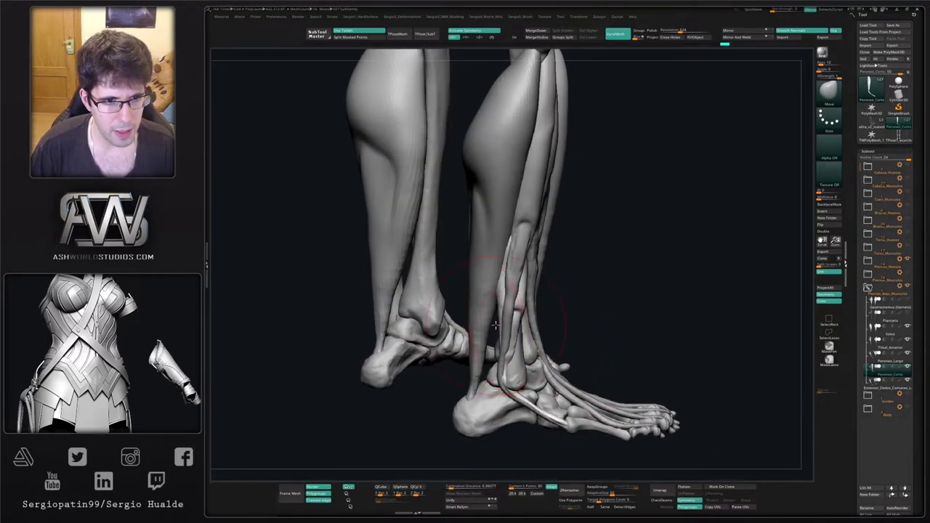
key(alt+s)
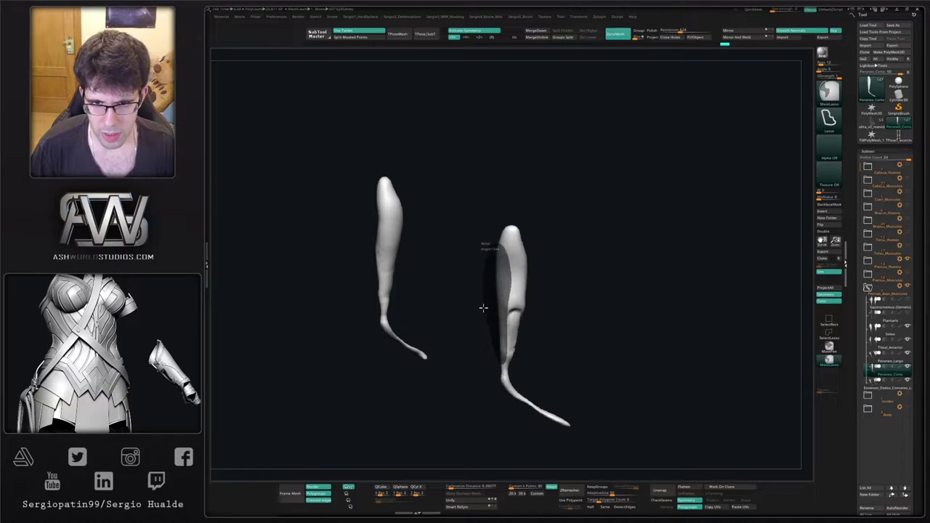
mouse_move(483, 308)
mouse_down()
mouse_move(508, 333)
mouse_move(494, 293)
mouse_move(490, 303)
mouse_move(498, 305)
mouse_up()
key(s)
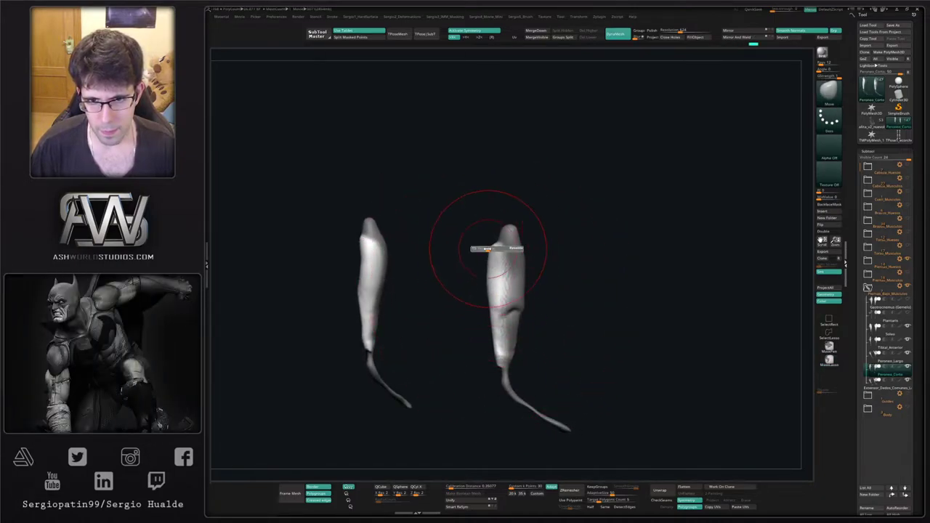
drag(490, 249, 502, 246)
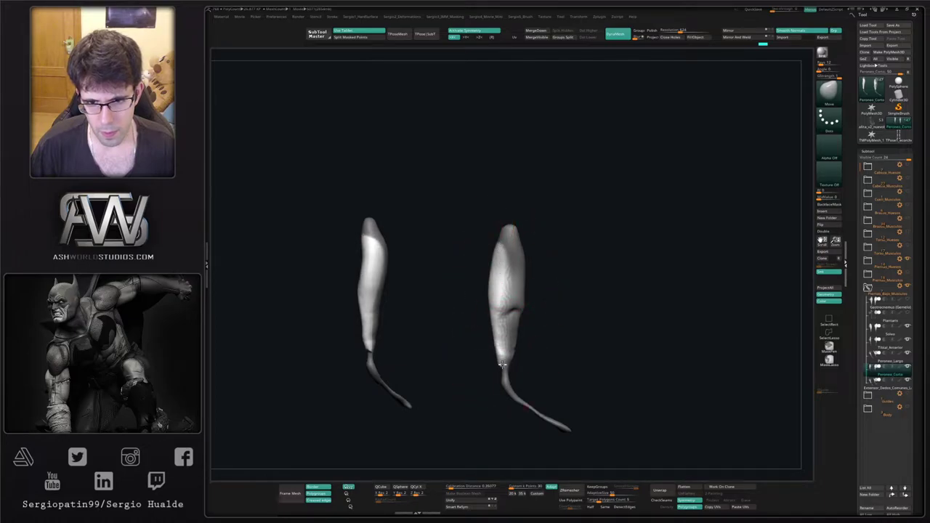
drag(503, 364, 544, 379)
key(alt+s)
mouse_move(537, 321)
right_down()
mouse_move(495, 316)
mouse_move(508, 351)
mouse_move(526, 317)
right_up()
Undo the latest masking changes on Peroneo_Corto.
key(shift+ctrl+s)
key(ctrl+z)
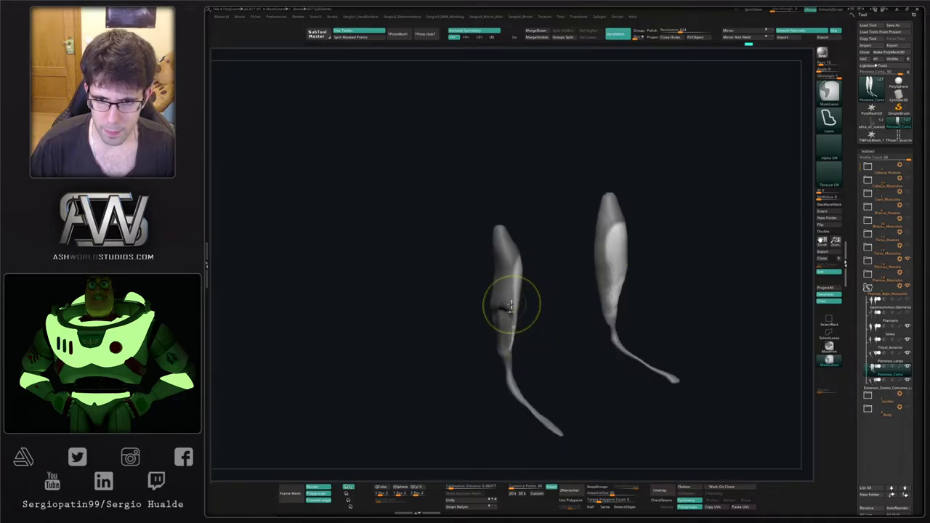
key(ctrl+z)
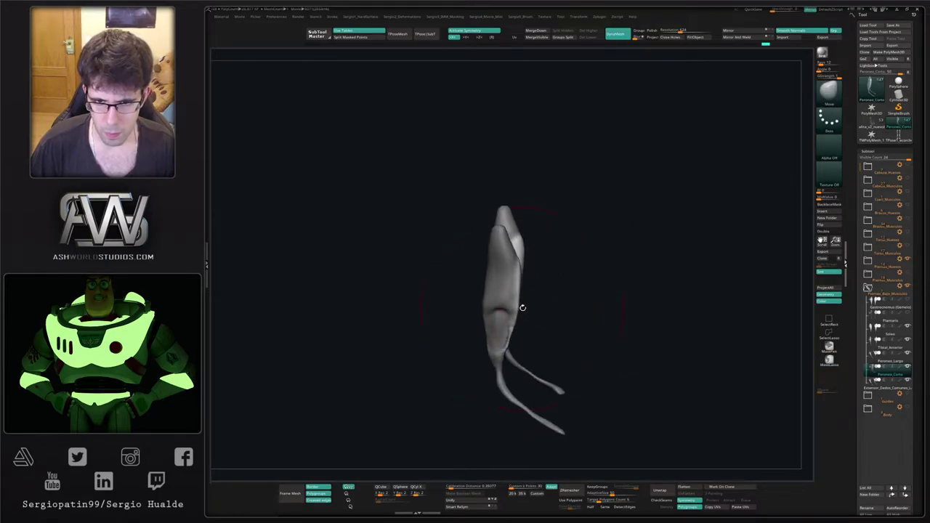
mouse_move(523, 307)
right_down()
mouse_move(546, 300)
mouse_move(513, 336)
right_up()
key(ctrl+z)
key(ctrl+z)
key(ctrl+z)
key(ctrl+z)
key(ctrl+z)
Refine the lower Peroneo_Corto belly beside the fibula and above the outer ankle with the Move and Standard brushes.
drag(512, 337, 514, 354)
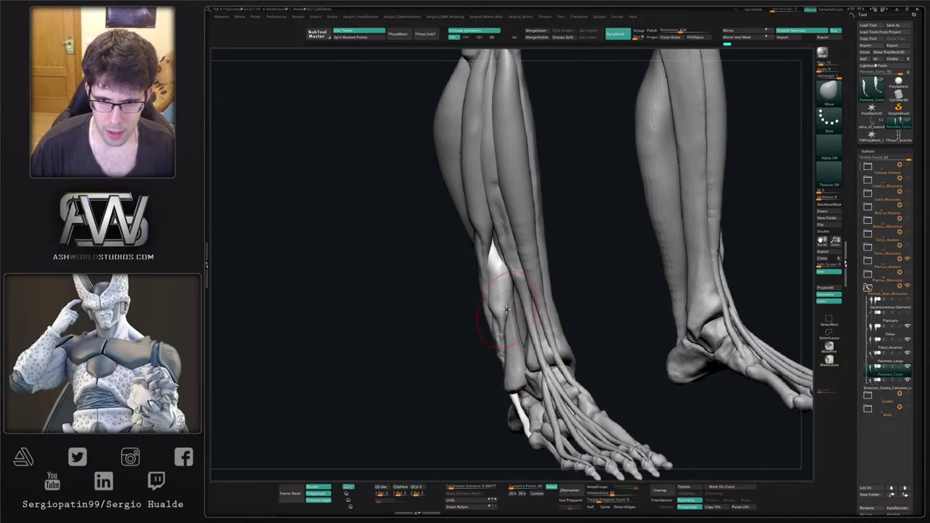
mouse_move(497, 351)
right_down()
mouse_move(528, 328)
mouse_move(507, 340)
right_up()
key(b)
key(s)
key(t)
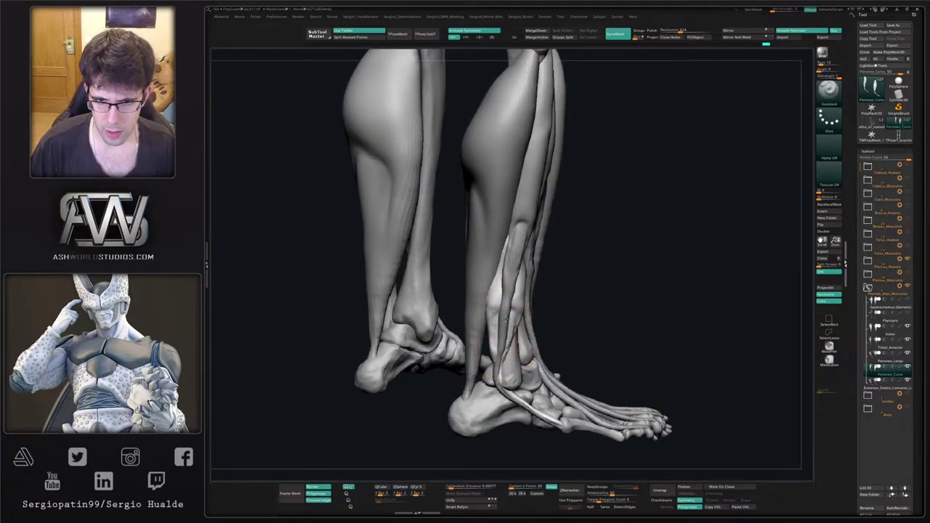
mouse_move(505, 353)
mouse_down()
mouse_move(512, 347)
mouse_move(499, 364)
mouse_move(497, 354)
mouse_up()
right_drag(552, 362, 494, 369)
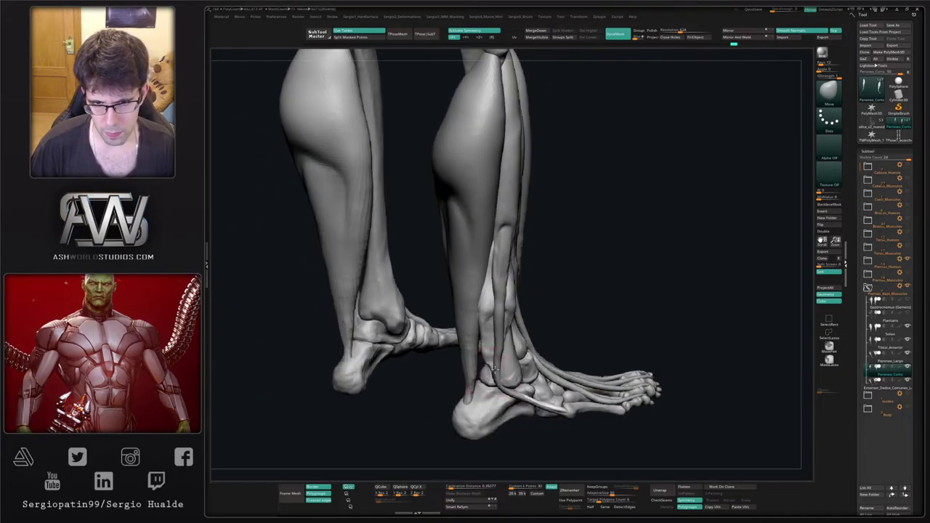
Reshape the front and outer sides of the Peroneo_Corto belly beside the fibula with the Move brush.
drag(493, 366, 502, 322)
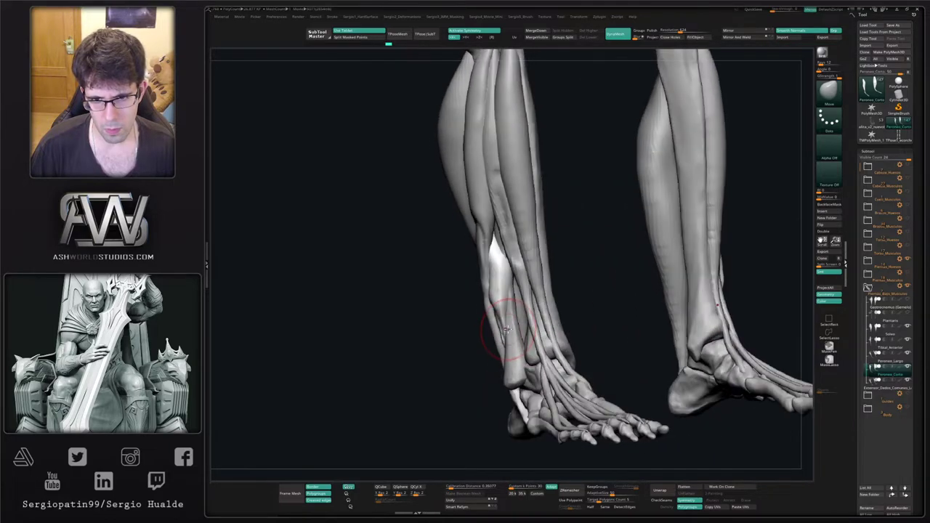
drag(498, 268, 495, 291)
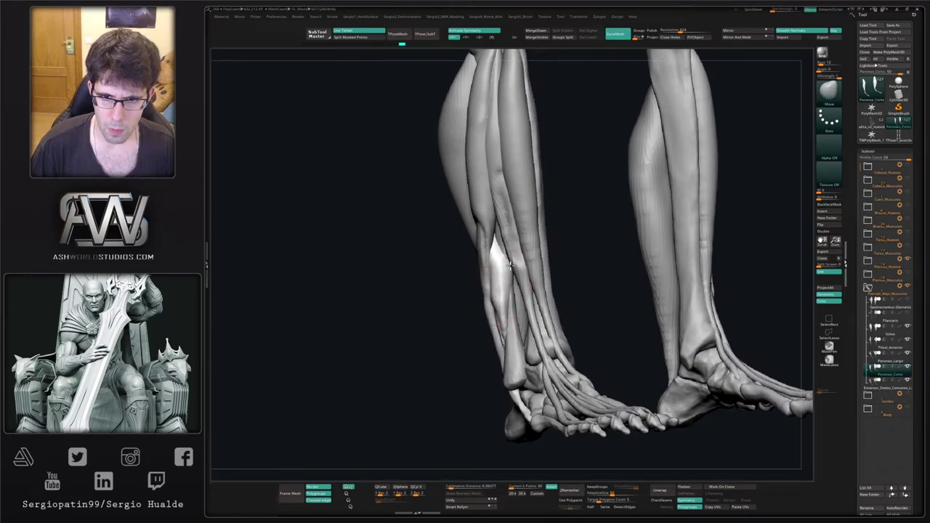
mouse_move(507, 289)
mouse_down()
mouse_move(499, 264)
mouse_move(496, 288)
mouse_up()
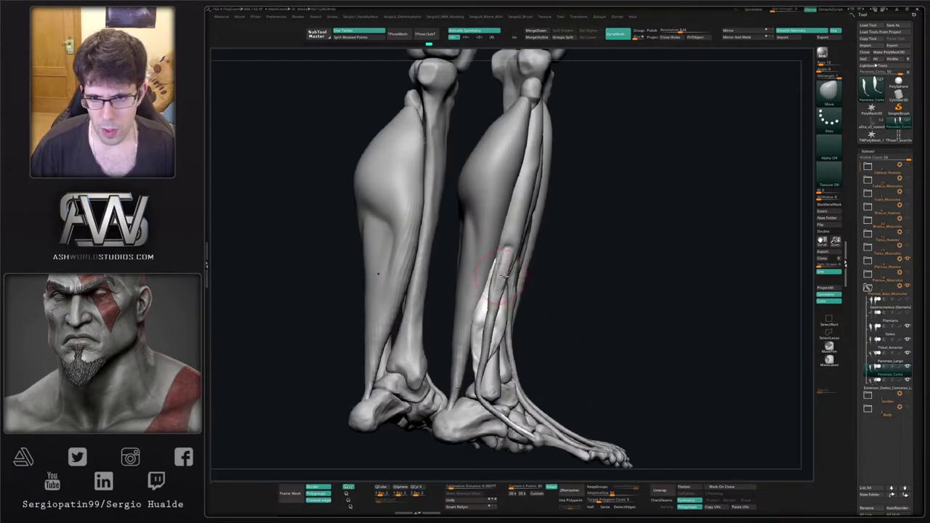
Hide the calf muscle covering the back of the leg and refine the rear contour of Peroneo_Corto with the Move brush.
click(907, 327)
mouse_move(587, 295)
mouse_down()
mouse_move(526, 264)
mouse_move(534, 284)
mouse_move(522, 282)
mouse_move(517, 326)
mouse_move(530, 264)
mouse_move(485, 273)
mouse_up()
drag(565, 280, 486, 297)
mouse_move(491, 330)
mouse_down()
mouse_move(525, 320)
mouse_move(484, 310)
mouse_up()
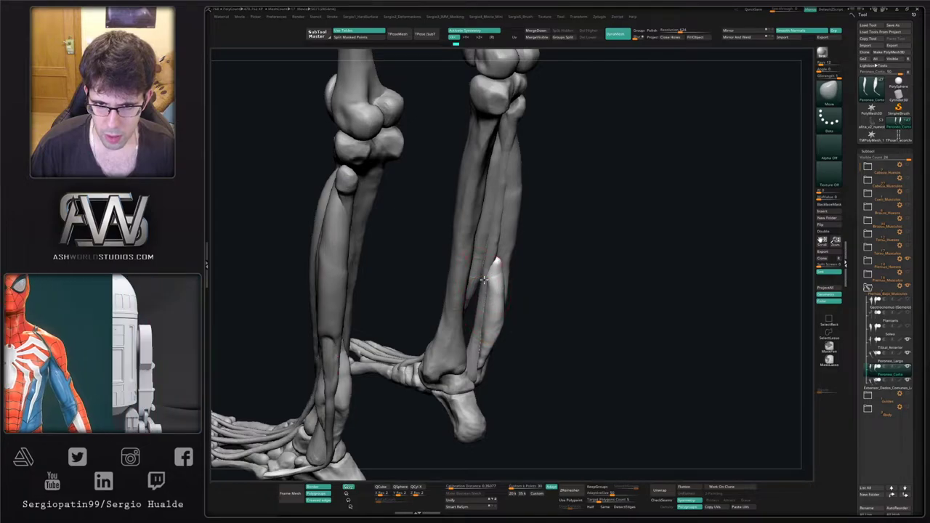
right_drag(493, 306, 505, 287)
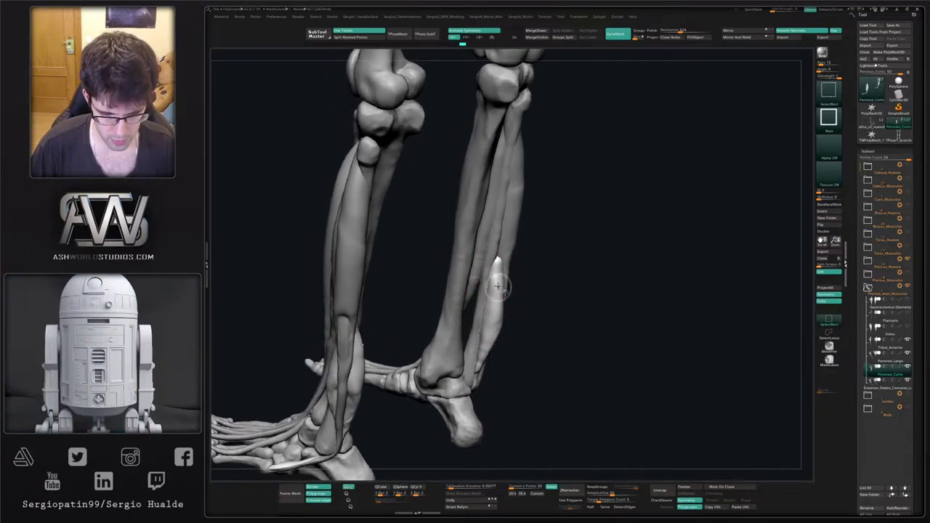
Flatten the rear surface of the Peroneo_Corto belly with the TrimDynamic brush.
key(b)
key(t)
key(d)
key(s)
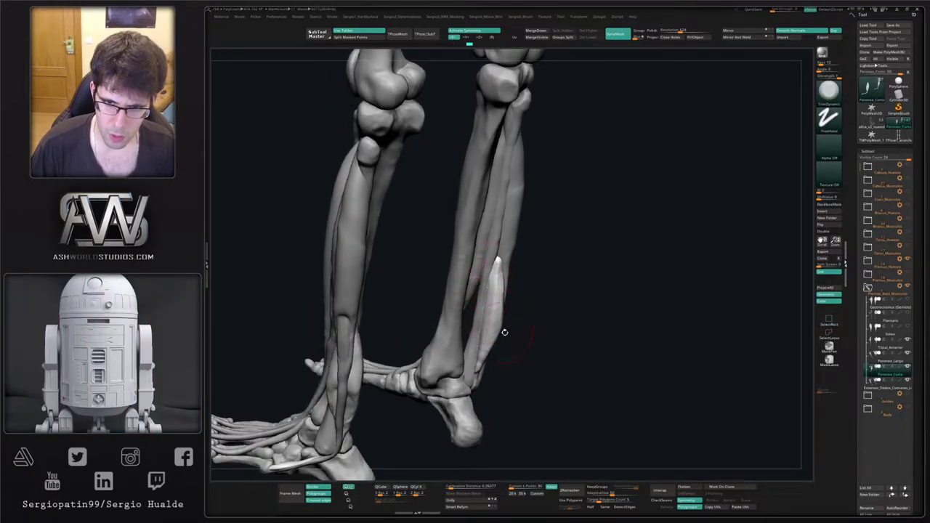
drag(503, 329, 493, 311)
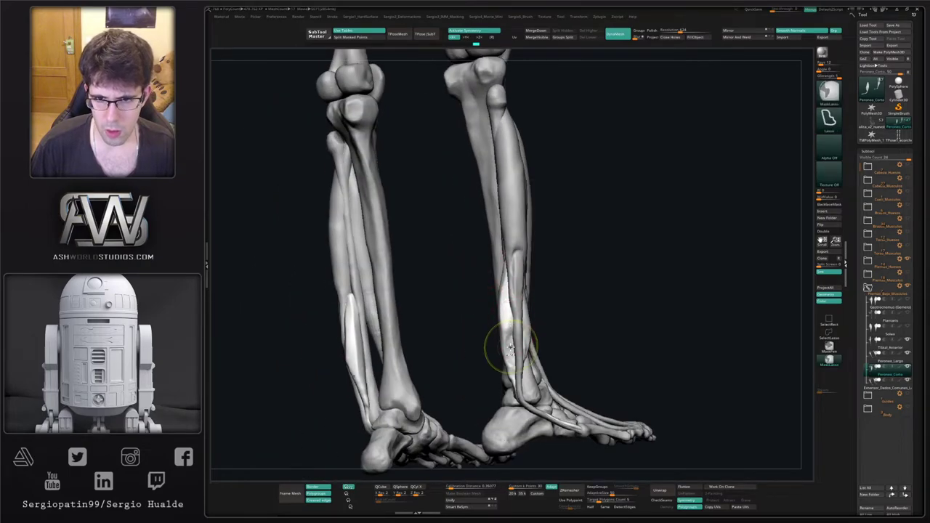
drag(499, 354, 513, 336)
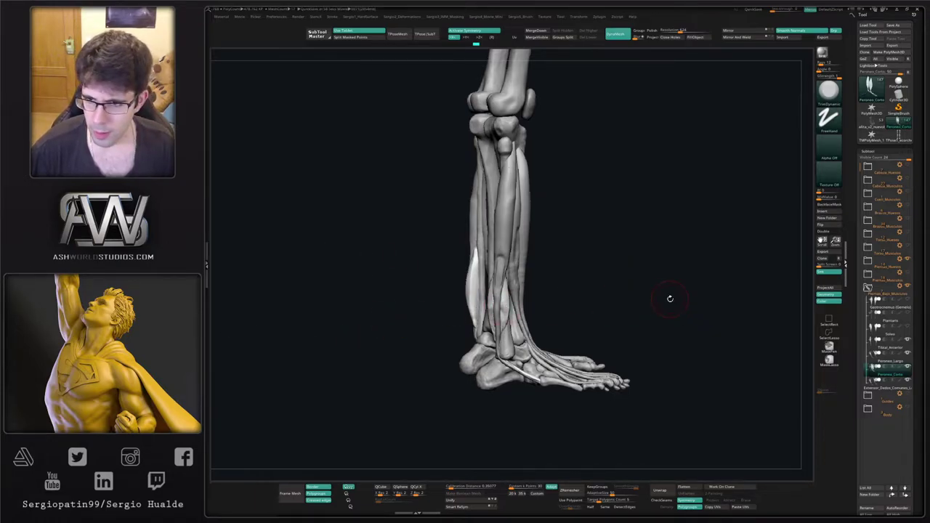
Duplicate Peroneo_Corto and keep the copy directly above the toe extensor muscle in the subtool order.
drag(670, 299, 666, 299)
key(ctrl+shift+d)
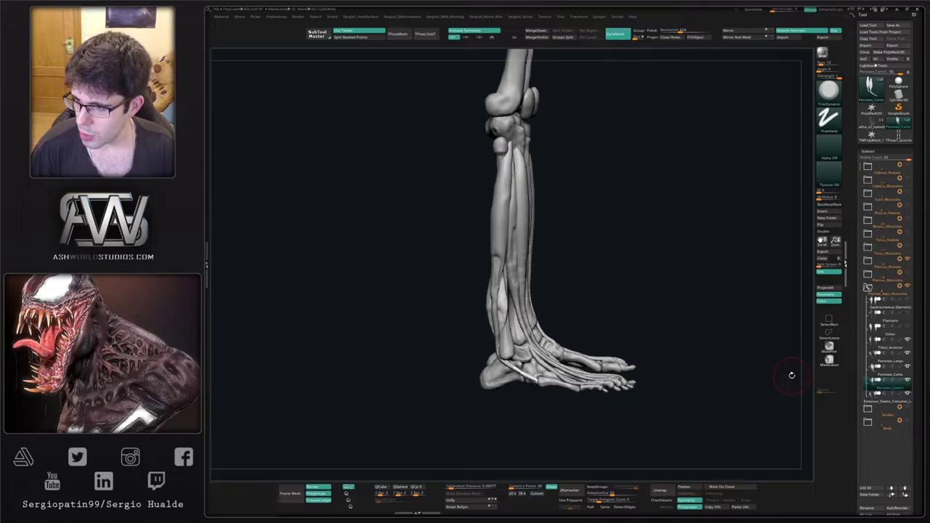
drag(683, 362, 754, 346)
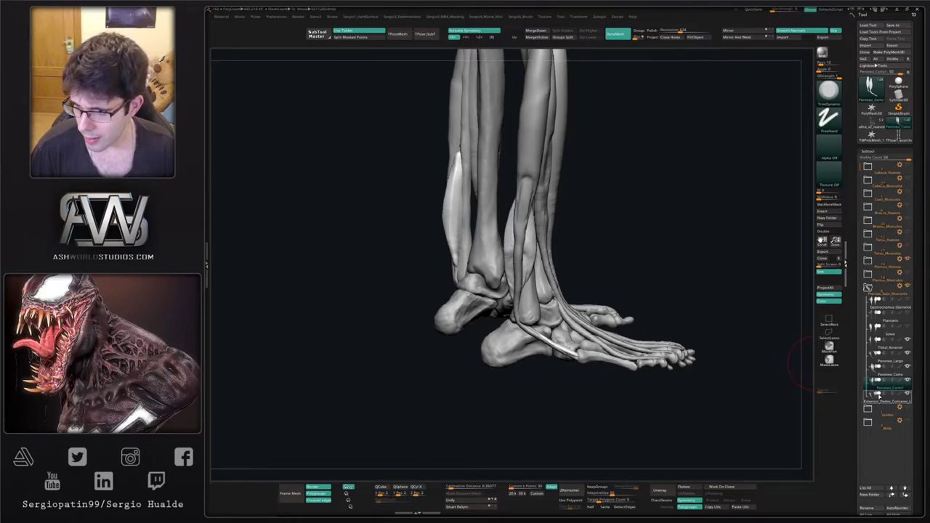
drag(893, 385, 896, 398)
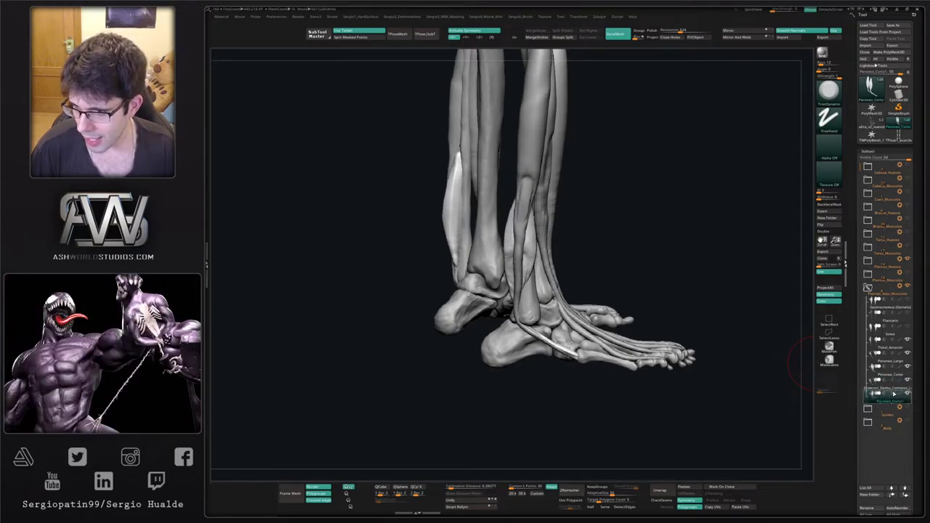
click(890, 400)
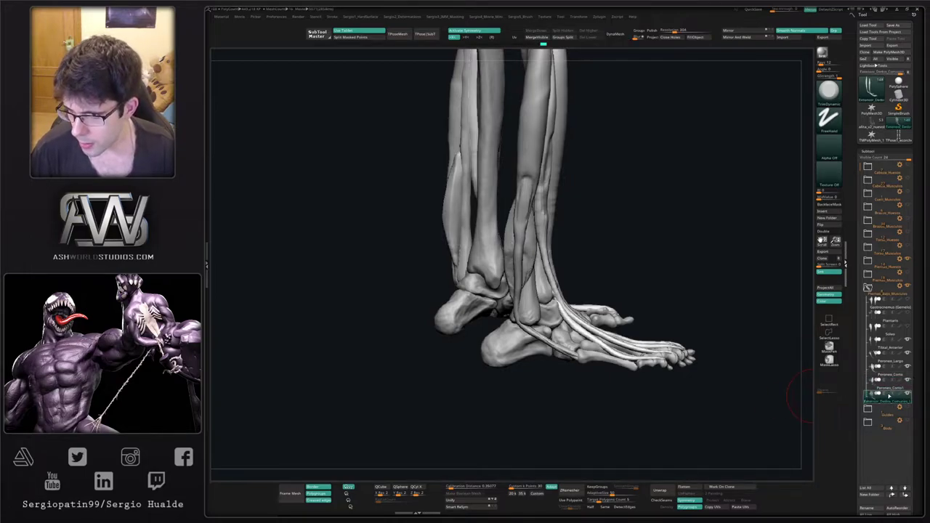
mouse_move(887, 400)
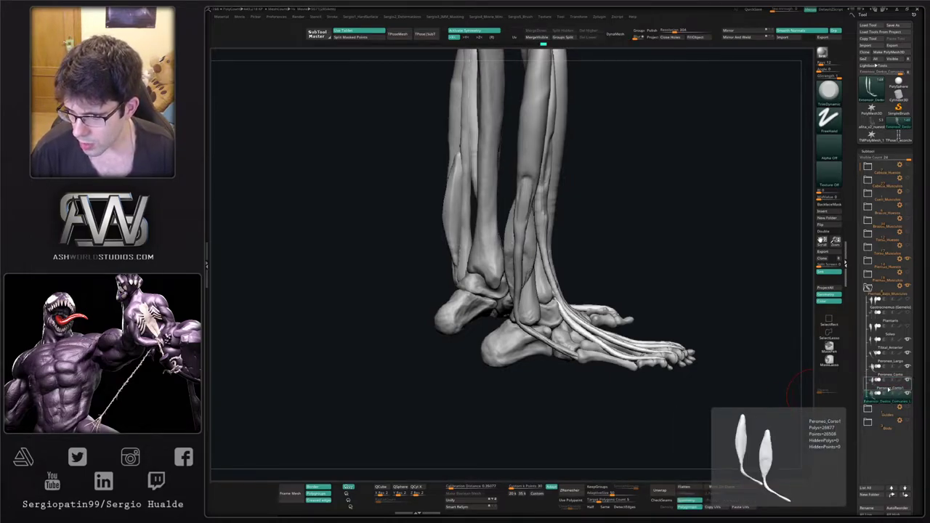
Rename the copied Peroneo_Corto subtool as Peroneo_Tertius.
click(888, 384)
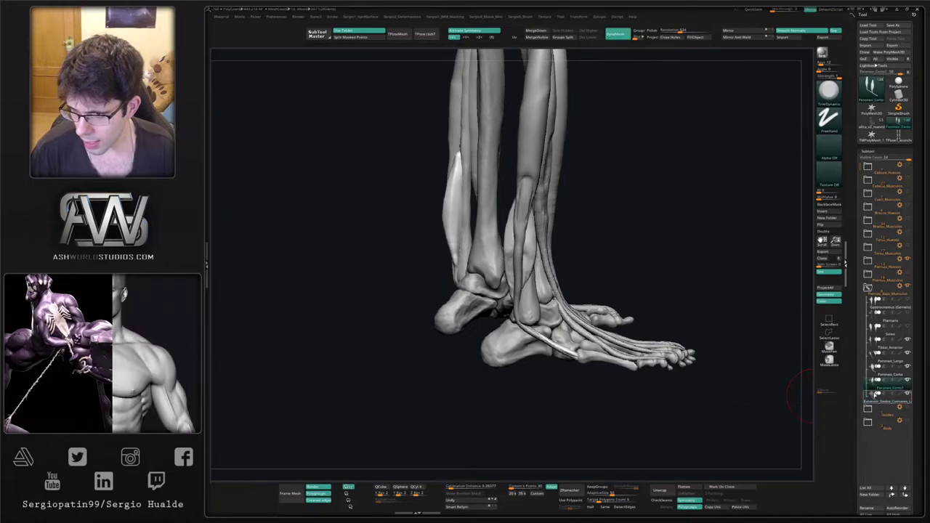
key(F2)
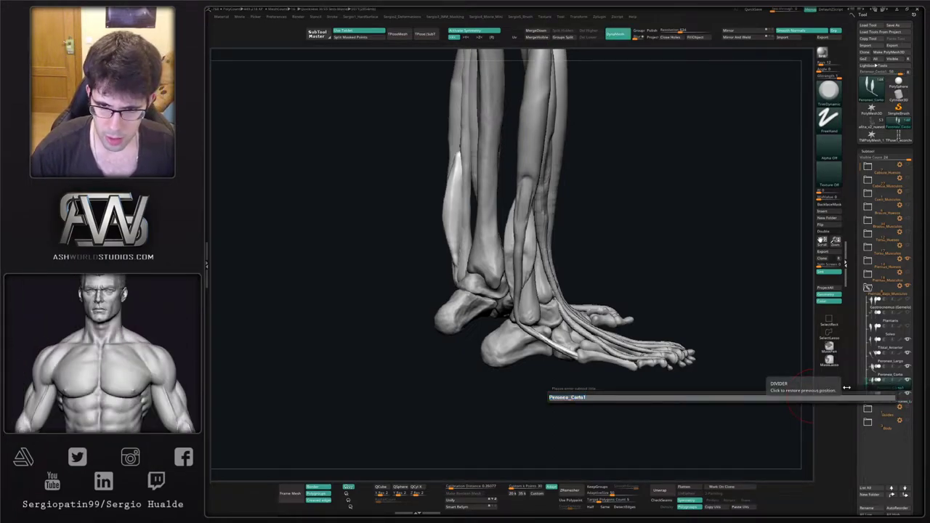
key(Right)
key(shift+Left)
key(shift+Left)
text(Peroneo_T)
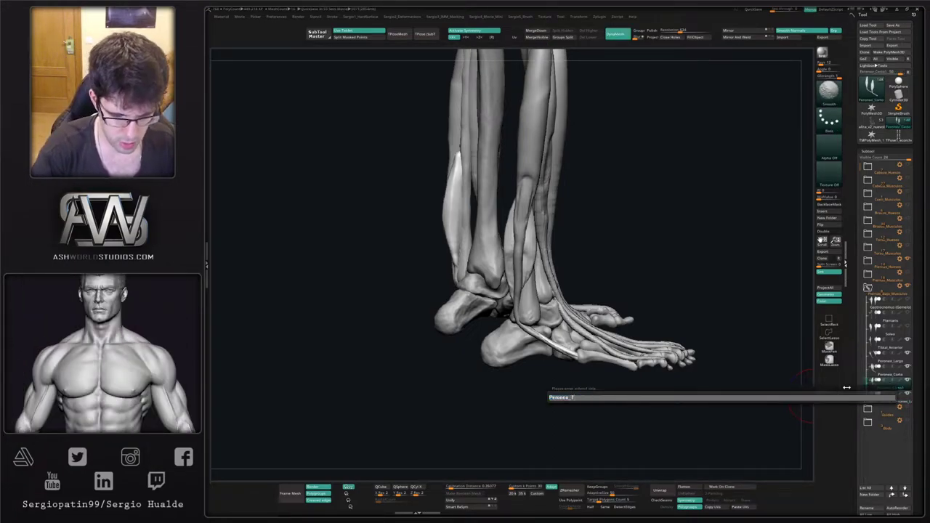
text(ertius)
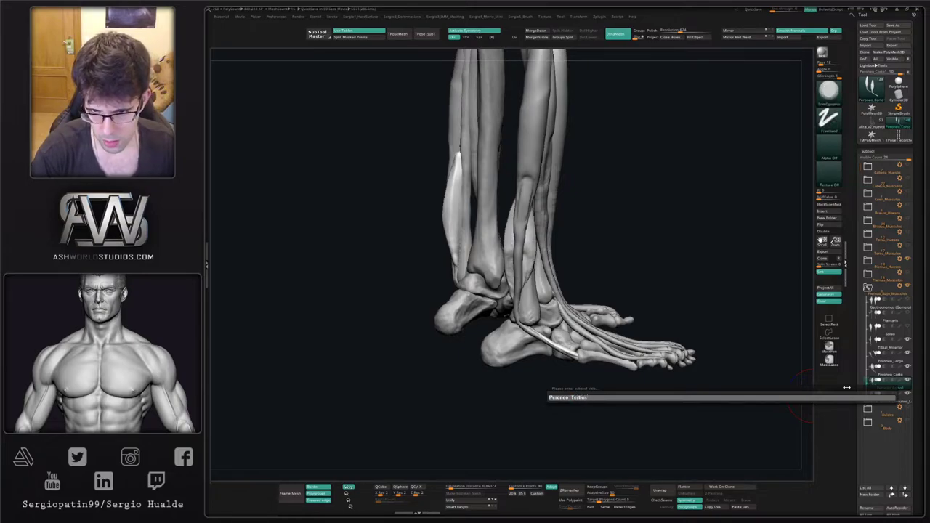
key(Return)
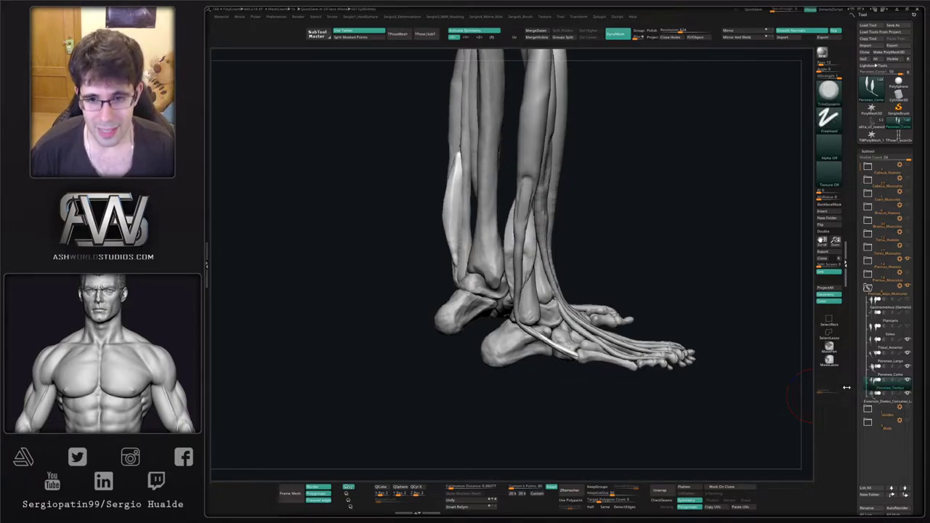
Hide the Peroneo_Largo and Peroneo_Corto muscles and smooth the Peroneo_Tertius belly and tendon.
drag(466, 377, 471, 378)
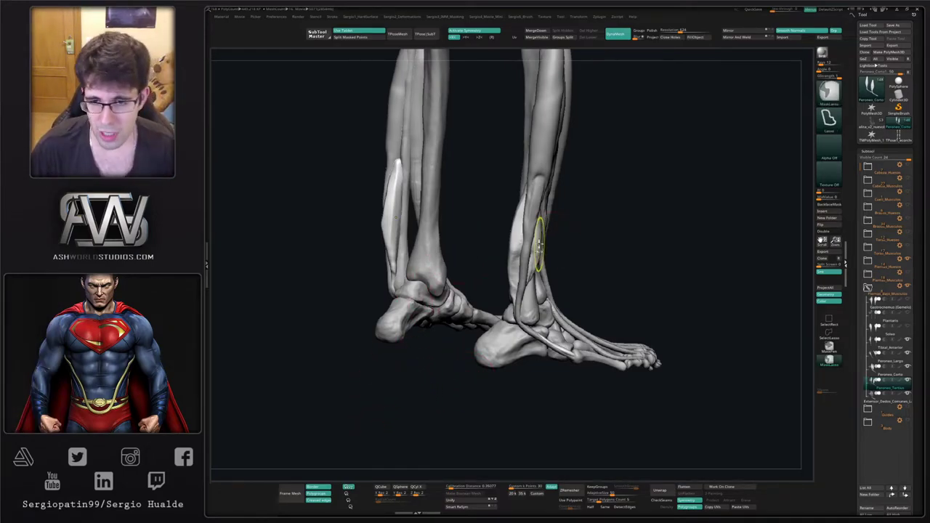
drag(465, 262, 537, 276)
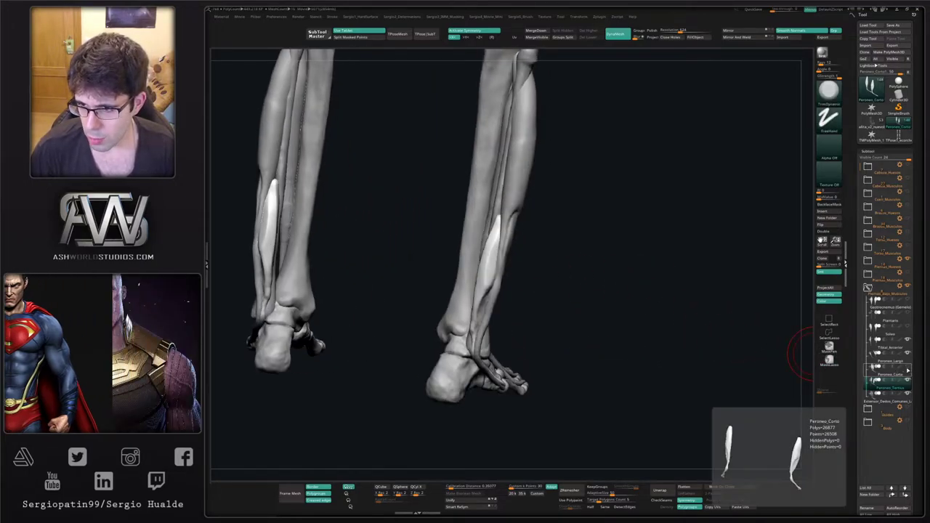
click(908, 355)
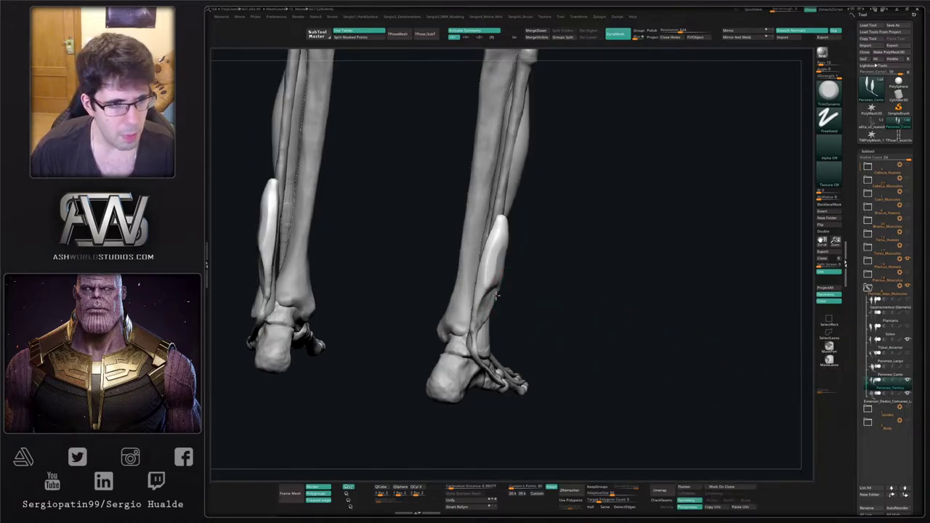
right_drag(497, 295, 477, 279)
shift+drag(483, 279, 496, 317)
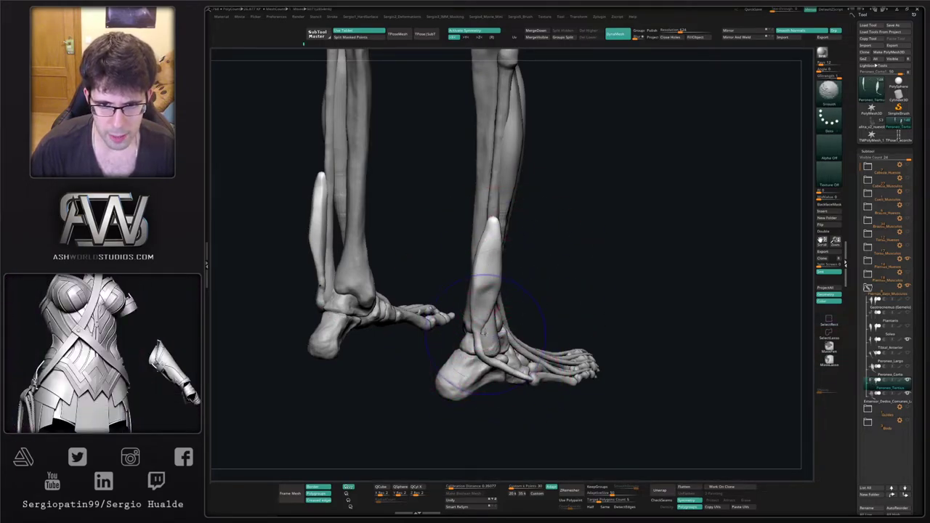
shift+drag(491, 324, 497, 263)
Pull the lower belly and tendon of Peroneo_Tertius forward in front of the outer ankle with the Move brush.
mouse_move(485, 291)
alt+right_down()
mouse_move(482, 329)
mouse_move(490, 312)
mouse_move(497, 332)
mouse_move(460, 320)
mouse_move(483, 323)
alt+right_up()
ctrl+right_drag(483, 323, 486, 305)
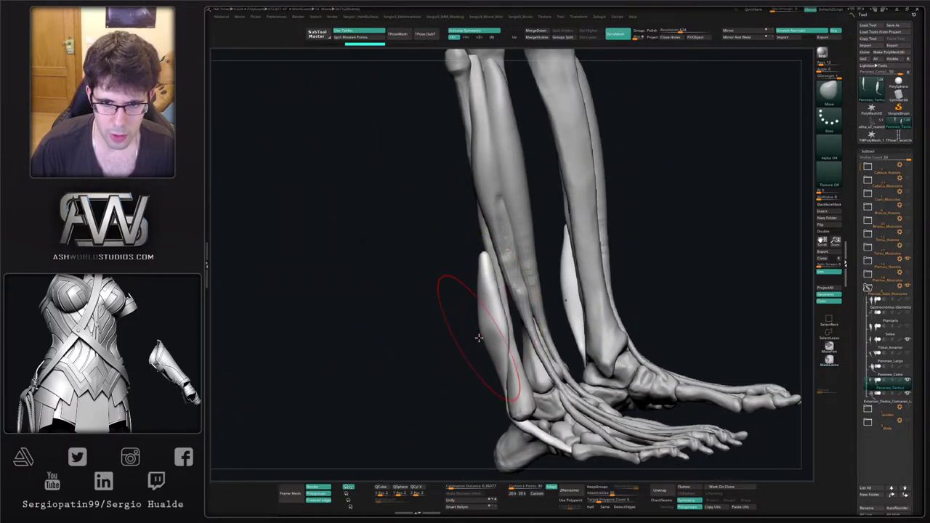
drag(477, 333, 483, 320)
right_drag(478, 320, 489, 328)
mouse_move(475, 356)
mouse_down()
mouse_move(490, 372)
mouse_move(568, 392)
mouse_up()
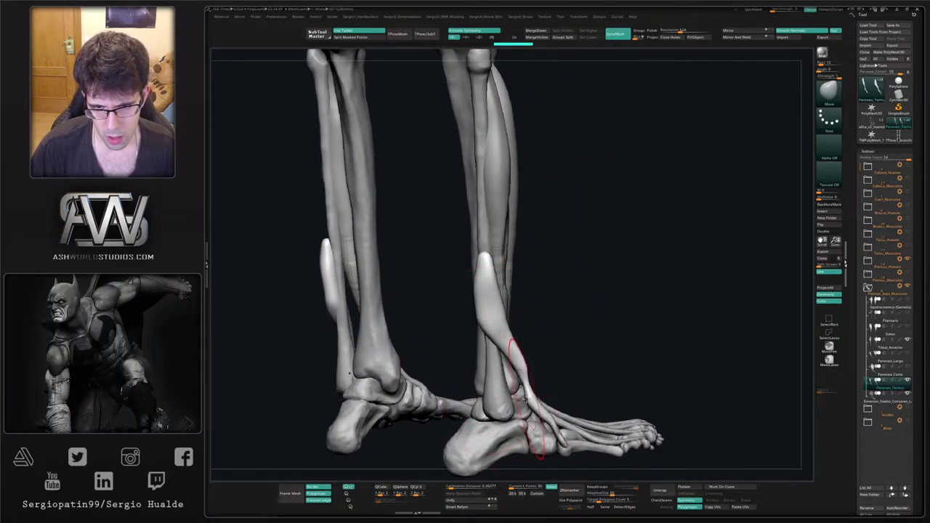
Thicken the stretched Peroneo_Tertius tendon with Inflate, then remesh the muscle at a lower DynaMesh resolution and smooth it slimmer.
ctrl+alt+shift+drag(514, 372, 527, 422)
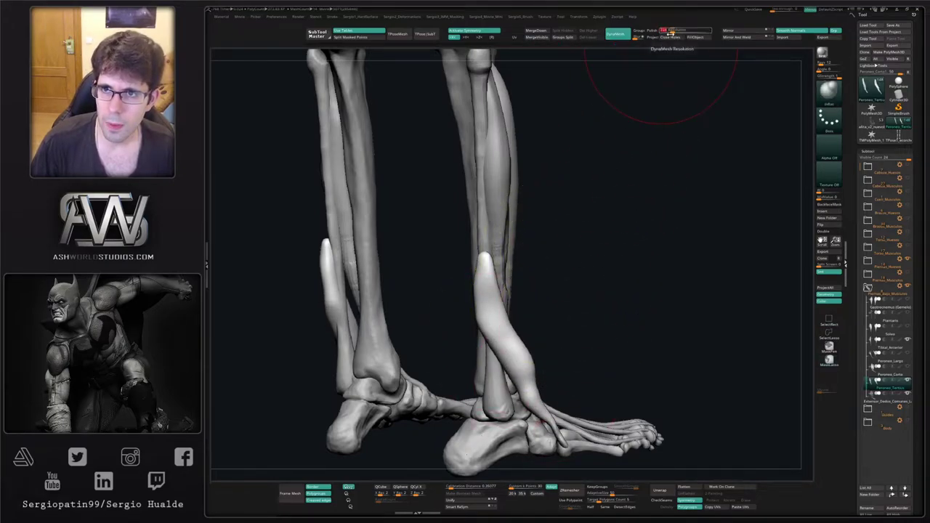
ctrl+drag(558, 320, 575, 349)
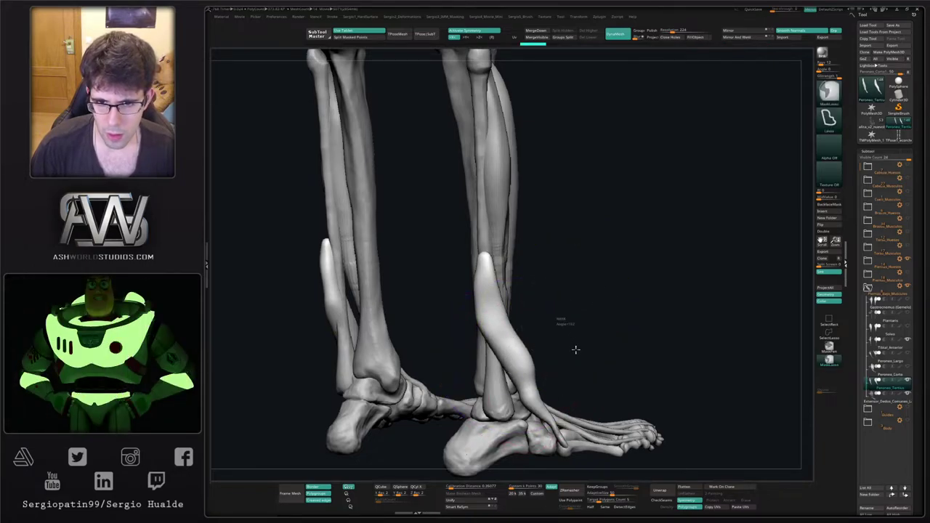
shift+drag(487, 276, 501, 330)
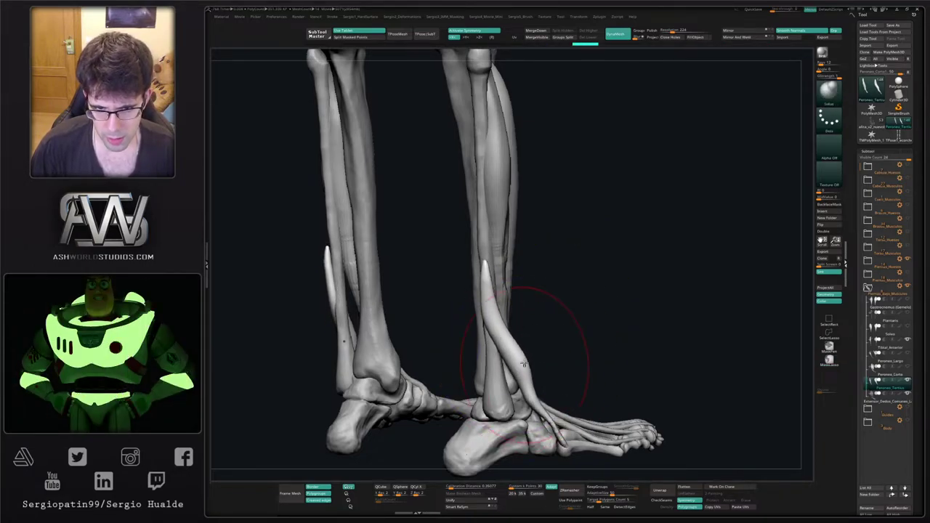
Fit the upper Peroneo_Tertius belly against the front of the lower fibula with the Move brush.
shift+right_drag(523, 352, 538, 339)
key(s)
drag(524, 318, 528, 318)
key(ctrl+shift+z)
key(ctrl+shift+z)
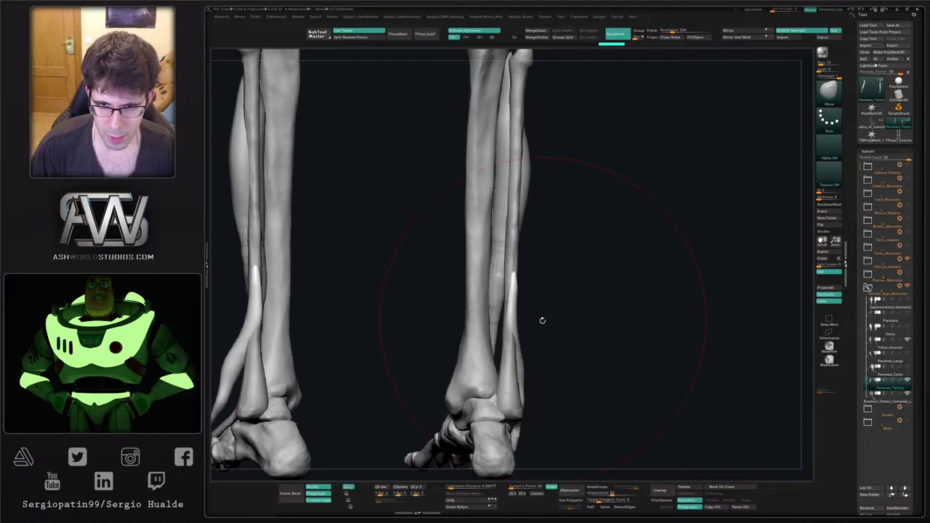
key(ctrl+shift+z)
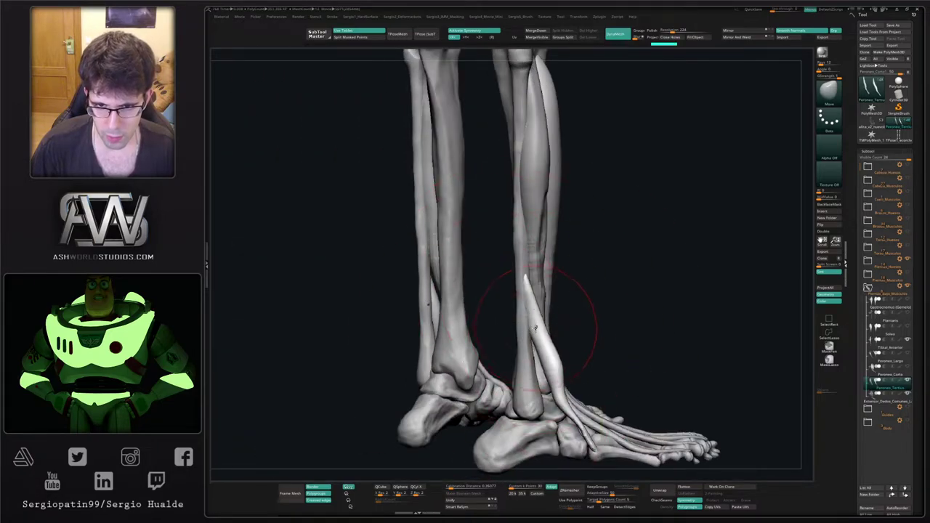
alt+right_drag(530, 330, 515, 305)
drag(514, 284, 521, 321)
mouse_move(541, 347)
right_down()
mouse_move(551, 333)
mouse_move(502, 271)
right_up()
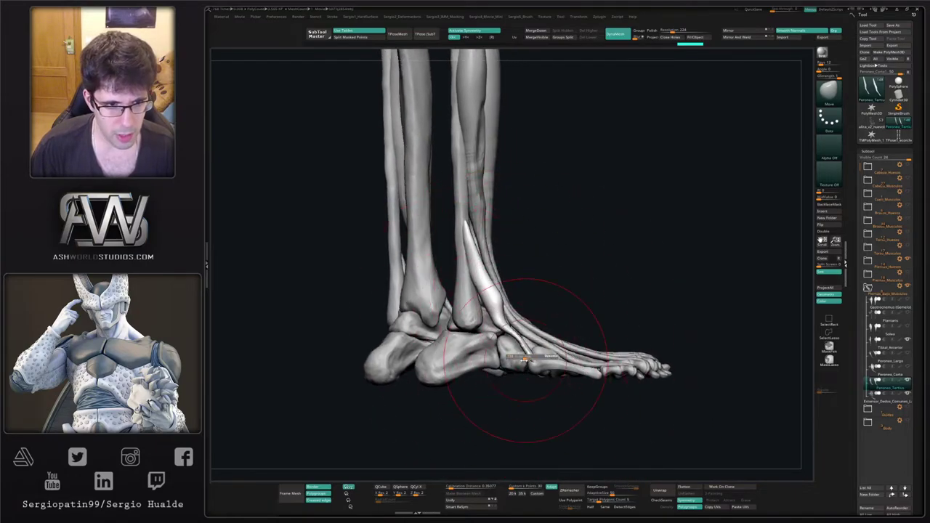
Move the lower end of the Peroneo_Tertius tendon onto the base of the outermost metatarsal.
ctrl+right_drag(531, 360, 535, 367)
mouse_move(534, 365)
mouse_down()
mouse_move(478, 394)
mouse_move(508, 347)
mouse_up()
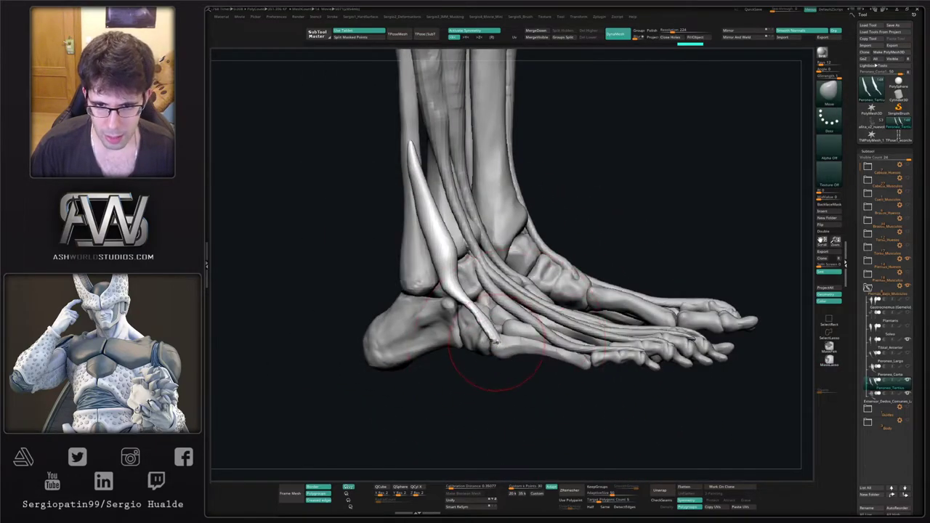
key(ctrl+shift+z)
key(ctrl+shift+z)
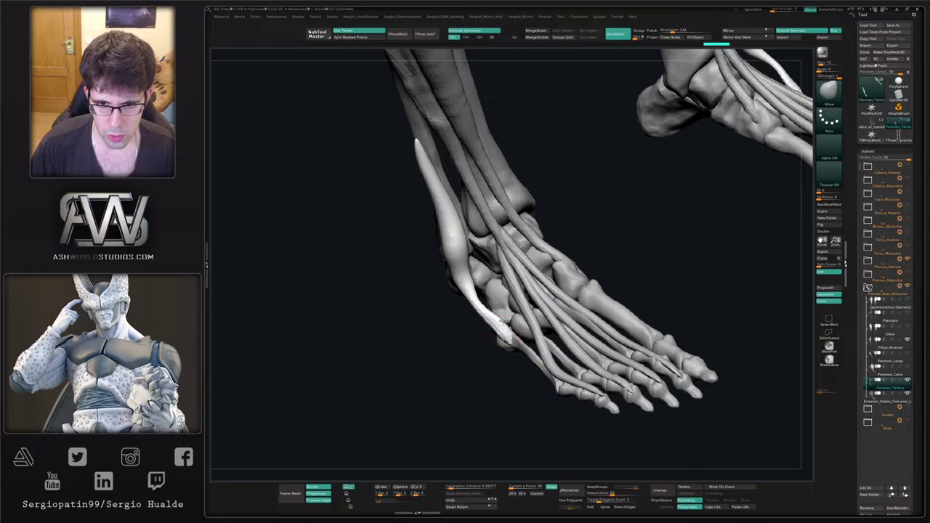
drag(501, 334, 498, 330)
right_drag(497, 330, 554, 294)
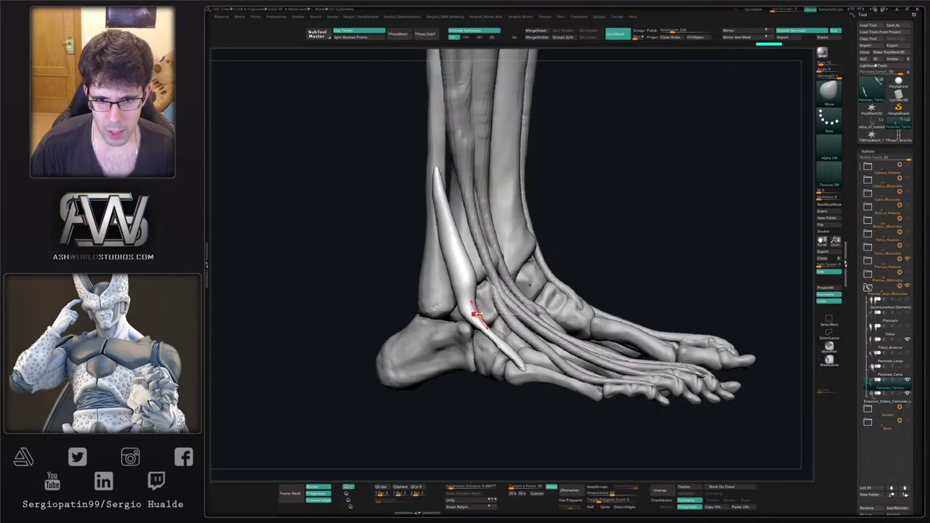
Adjust the bend where the Peroneo_Tertius belly narrows into its tendon in front of the outer ankle.
drag(466, 311, 476, 313)
right_drag(465, 311, 490, 305)
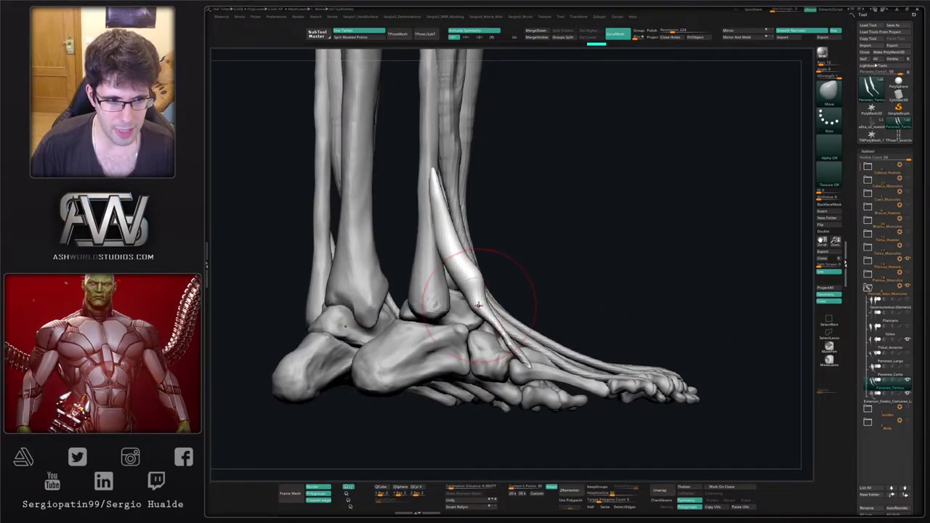
key(ctrl+shift+z)
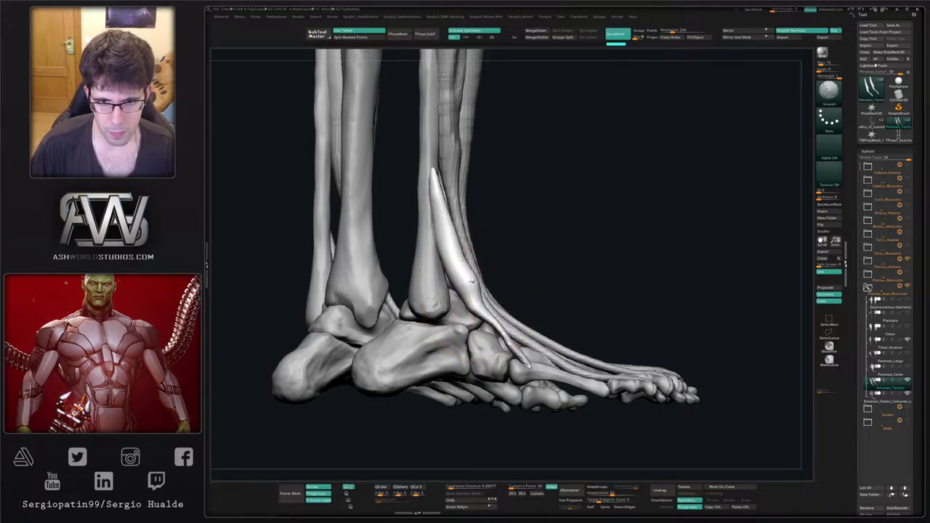
Reshape the Peroneo_Tertius with the Move brush from its upper belly on the fibula down to the outer metatarsal.
key(ctrl+shift+z)
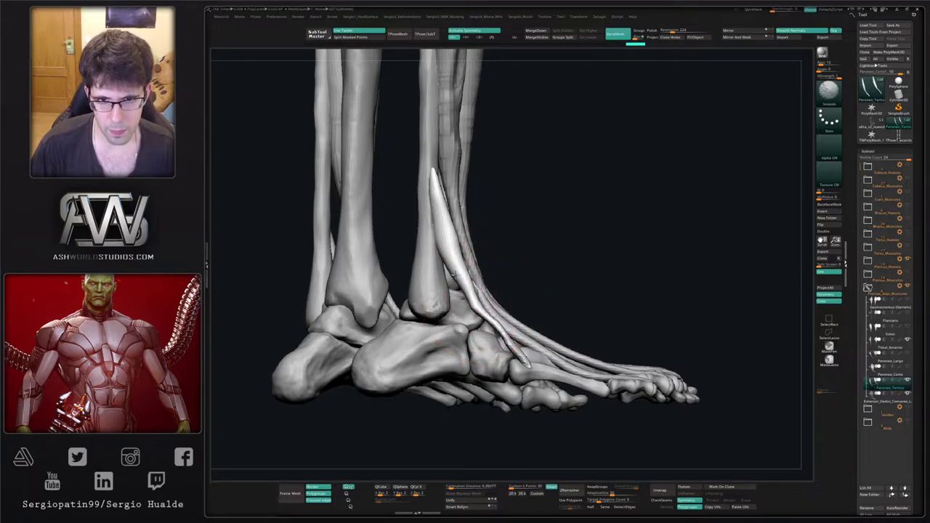
right_drag(459, 252, 433, 224)
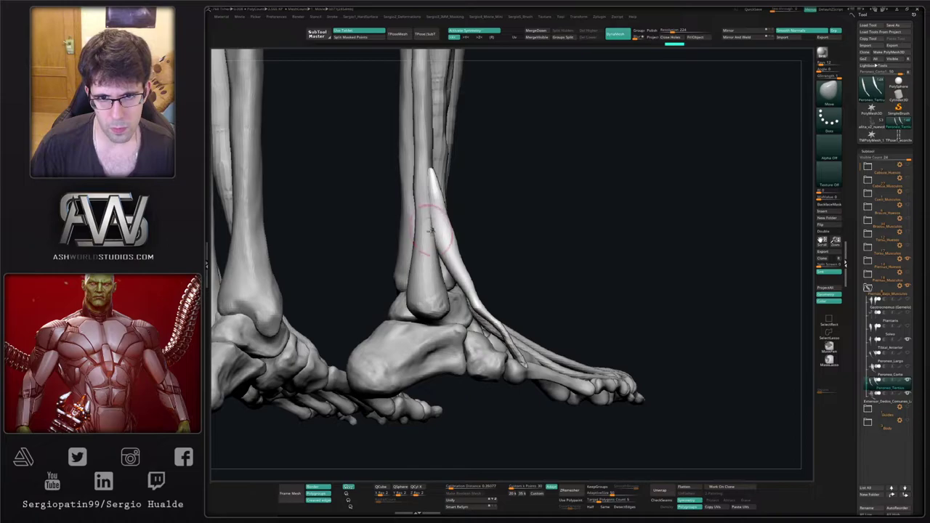
right_drag(458, 285, 465, 258)
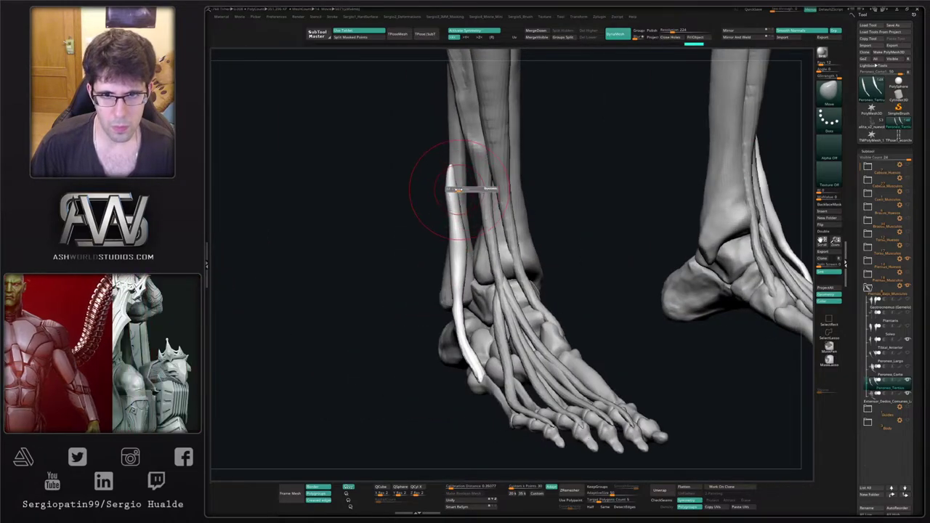
drag(471, 174, 466, 209)
alt+right_drag(458, 251, 448, 242)
drag(450, 224, 474, 363)
Adjust and smooth the Peroneo_Tertius where it crosses in front of the outer ankle.
right_drag(461, 303, 509, 298)
drag(471, 309, 465, 314)
right_drag(502, 305, 473, 305)
drag(473, 306, 468, 280)
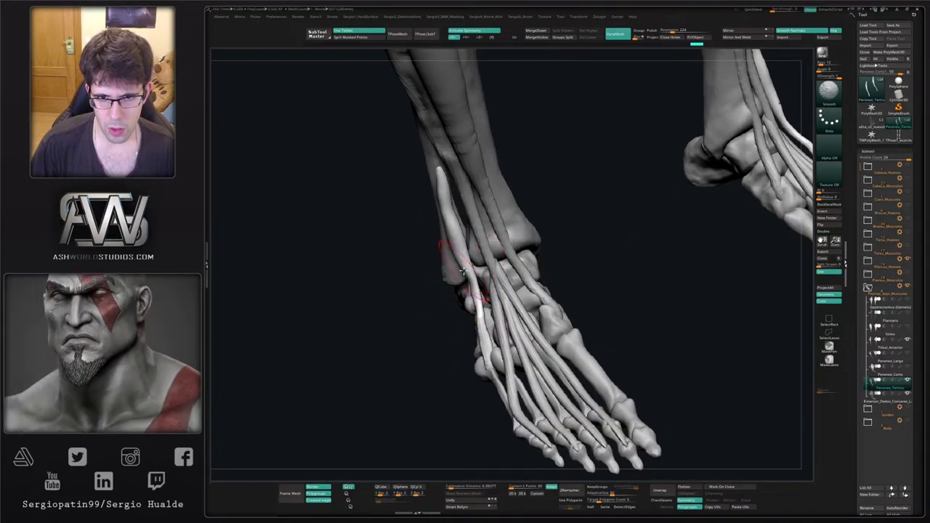
Thicken the Peroneo_Tertius tendon with Inflate and fit it over the outer foot bones with the Move brush.
right_drag(462, 270, 443, 218)
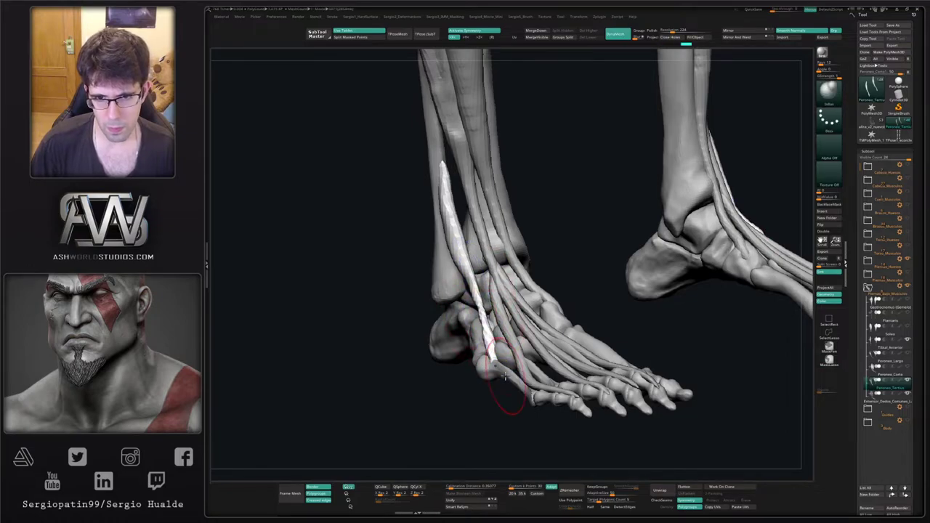
mouse_move(492, 298)
right_down()
mouse_move(553, 291)
mouse_move(494, 327)
mouse_move(519, 349)
right_up()
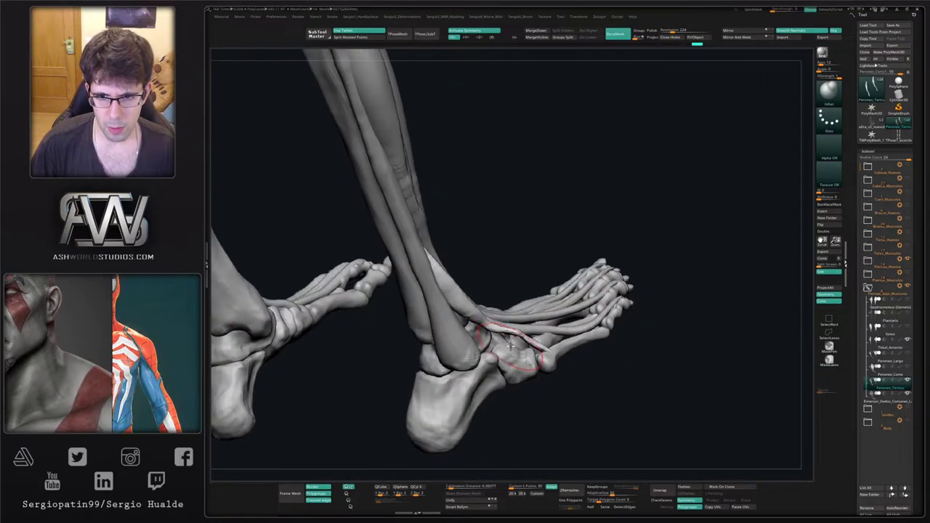
key(b)
key(m)
key(v)
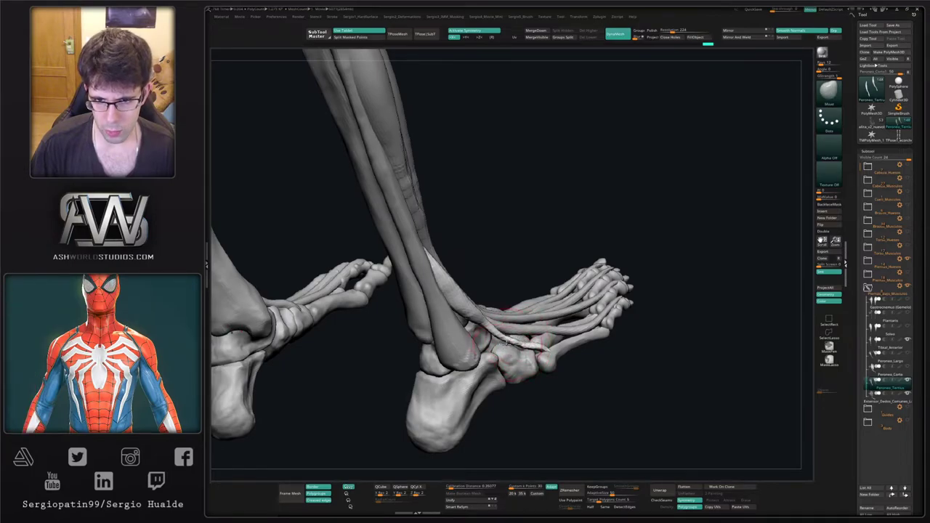
right_drag(542, 356, 571, 314)
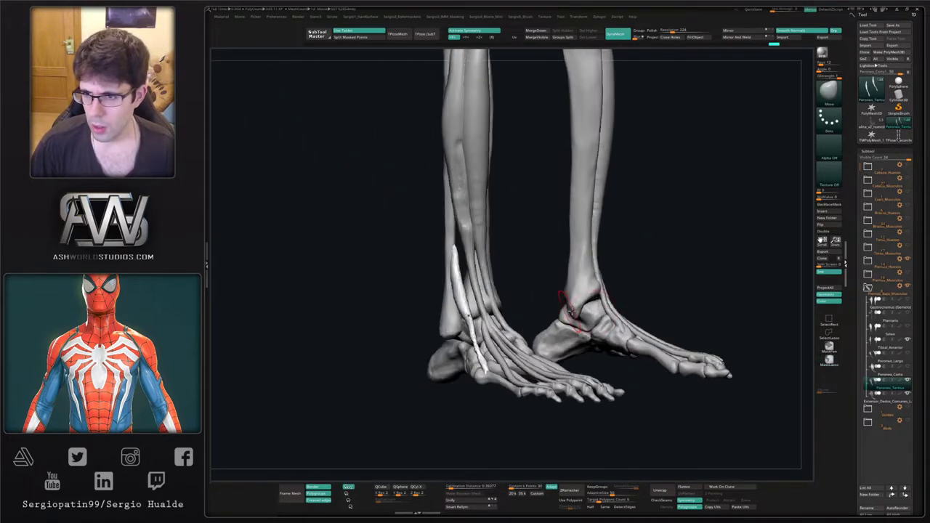
Show the Peroneo_Corto and Peroneo_Largo muscles and compare the Peroneo_Tertius with them around the outer ankle.
click(907, 368)
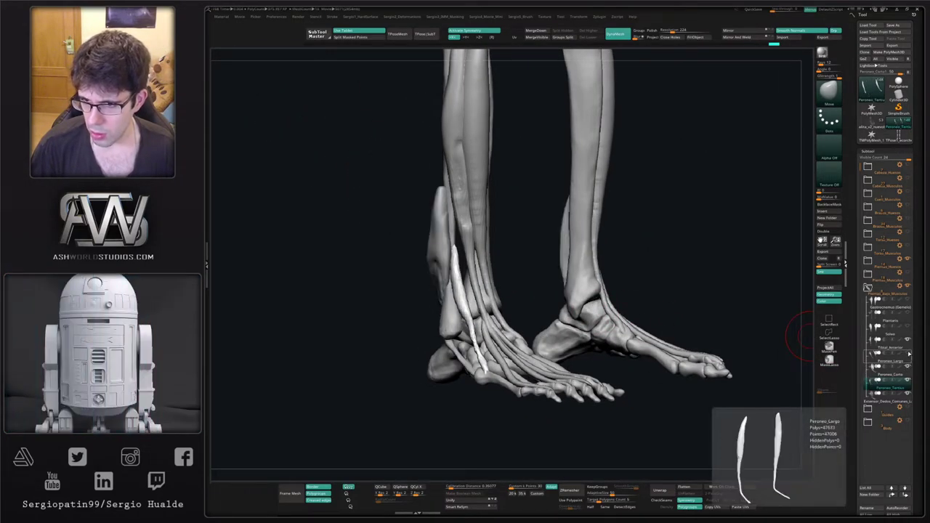
click(908, 354)
right_drag(503, 314, 487, 297)
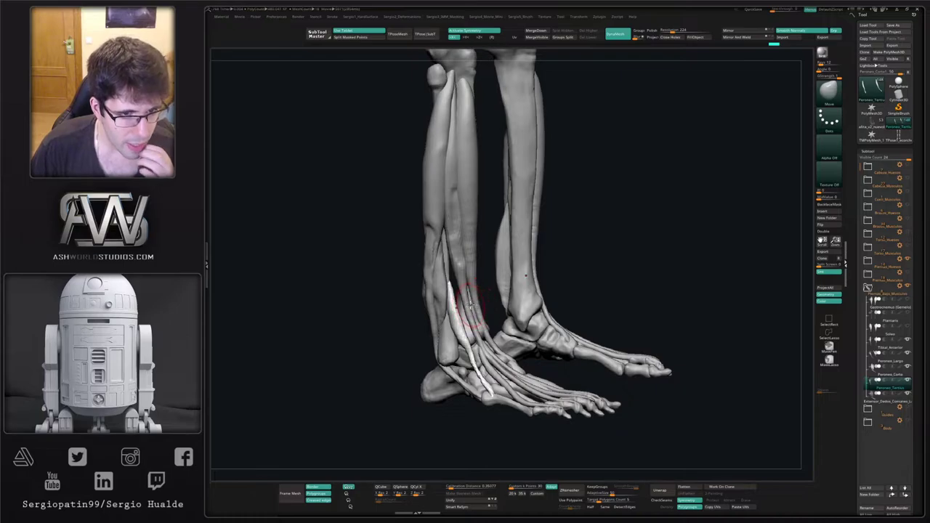
right_drag(479, 320, 453, 317)
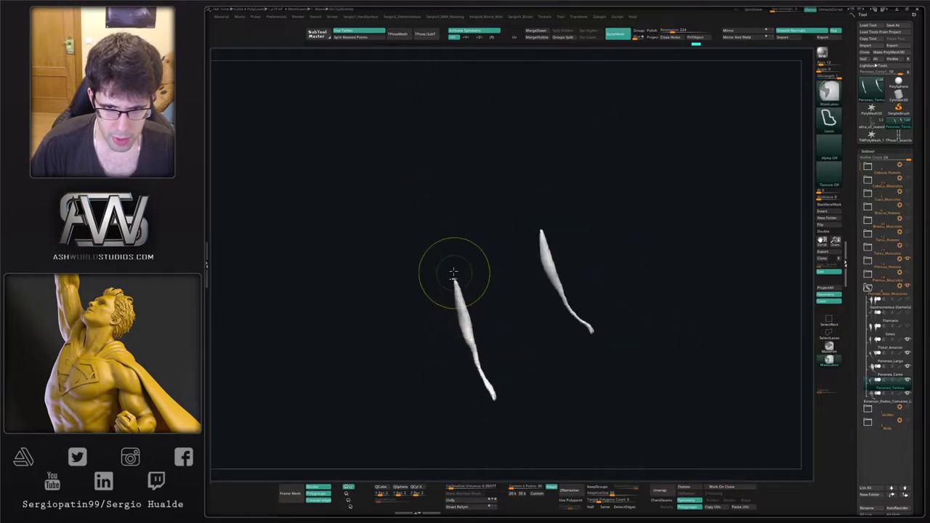
Isolate the Peroneo_Tertius, mask off everything except its belly and make the belly broader and fuller with Inflate.
ctrl+drag(453, 271, 455, 356)
ctrl+click(441, 324)
right_drag(459, 327, 461, 317)
drag(461, 317, 453, 315)
key(b)
key(i)
key(n)
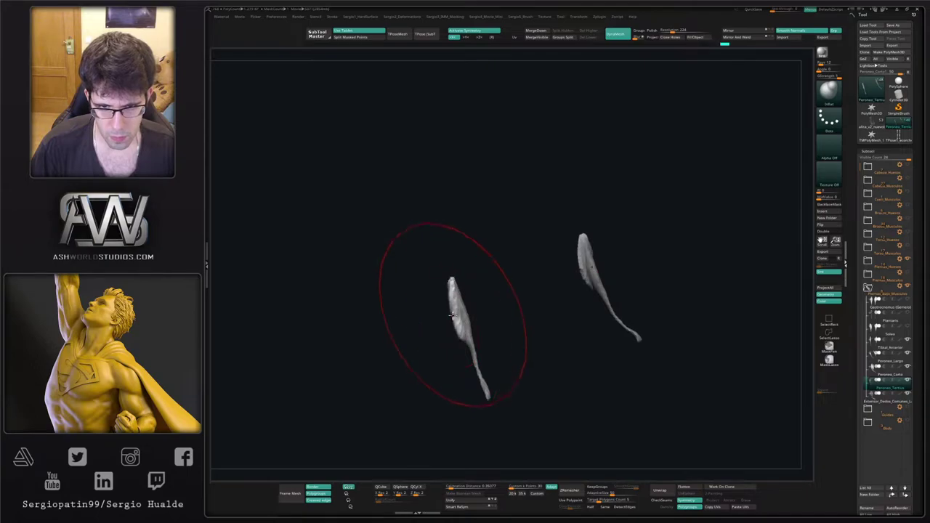
key(alt+s)
right_drag(452, 322, 496, 309)
ctrl+drag(564, 258, 555, 266)
Remesh the Peroneo_Tertius at a DynaMesh resolution of 408.
key(b)
key(m)
key(v)
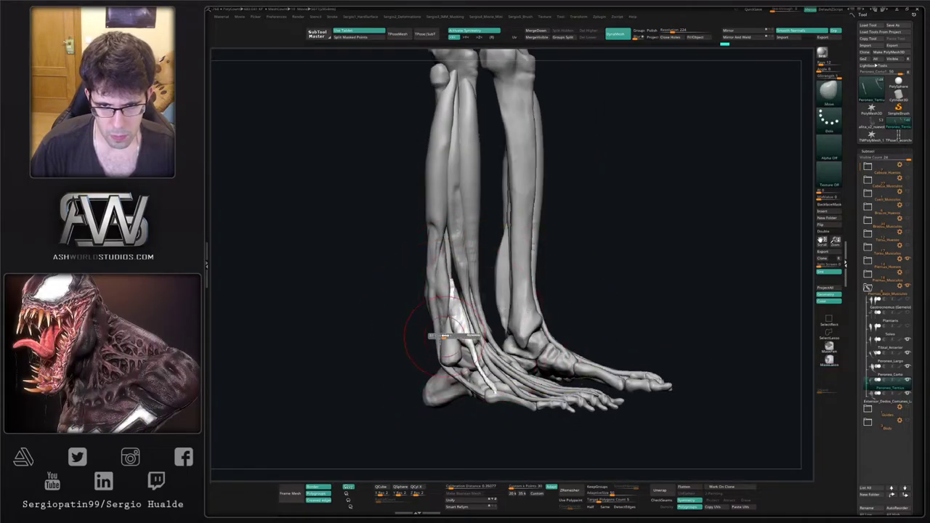
drag(673, 30, 676, 30)
ctrl+drag(666, 121, 662, 170)
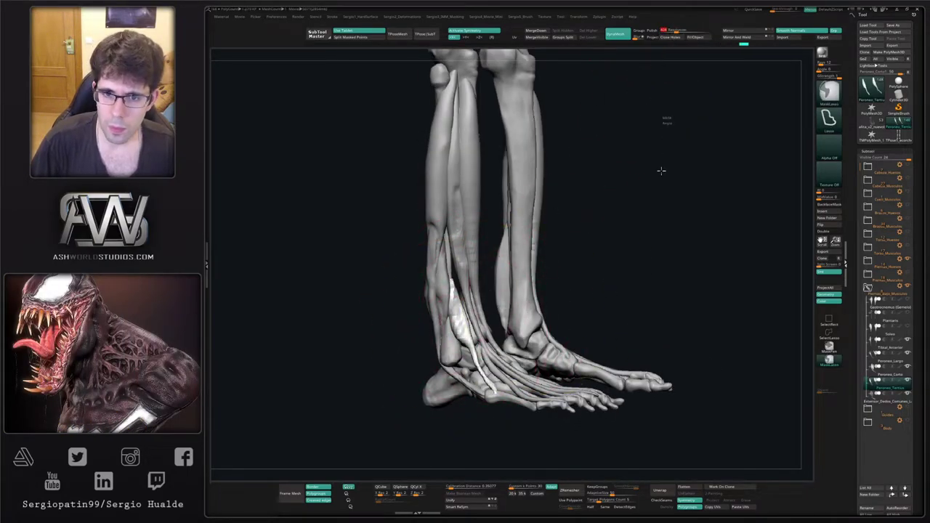
Isolate the Peroneo_Tertius and even out the surface of its belly with the TrimDynamic brush.
mouse_move(445, 354)
right_down()
mouse_move(471, 358)
mouse_move(430, 307)
right_up()
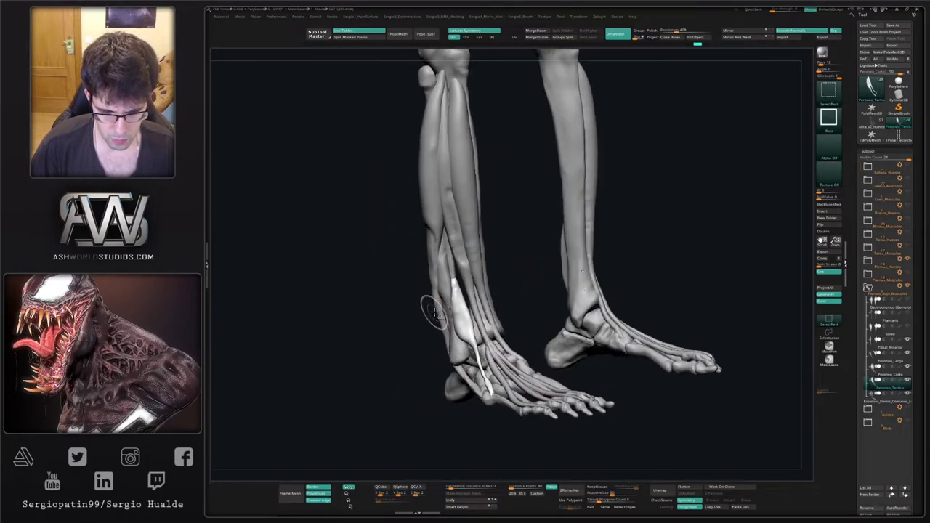
ctrl+drag(430, 307, 422, 317)
key(b)
key(t)
key(d)
key(alt+s)
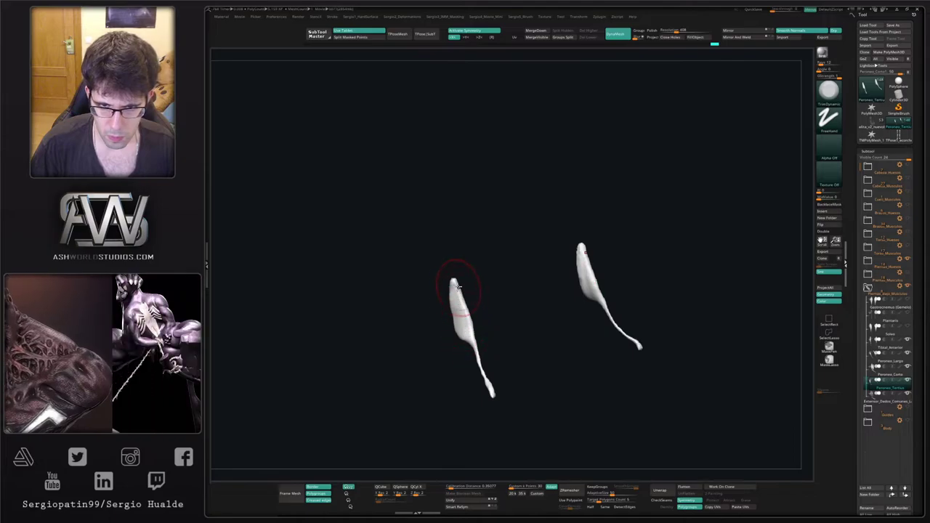
ctrl+shift+click(461, 286)
Mask along the lower Peroneo_Tertius and thicken and smooth its tendon near the metatarsal base with Inflate.
mouse_move(461, 305)
right_down()
mouse_move(479, 367)
mouse_move(471, 347)
mouse_move(460, 394)
right_up()
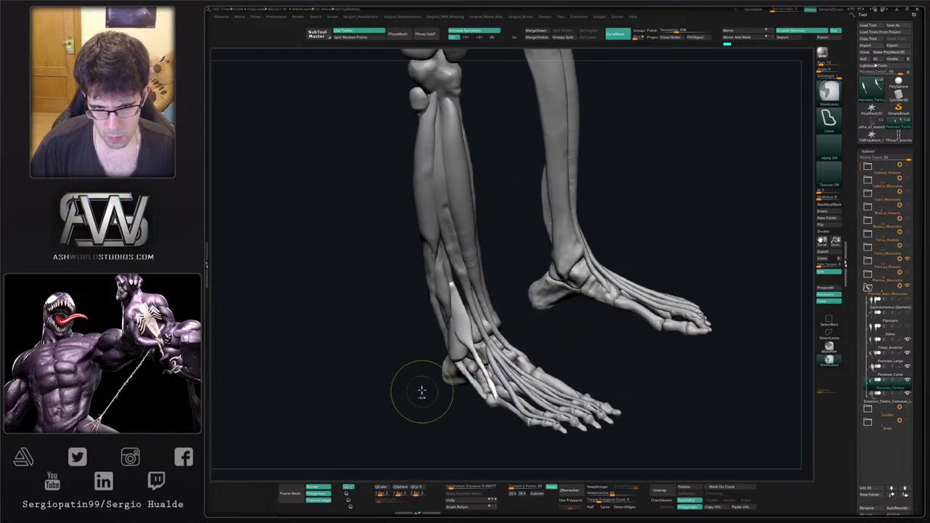
ctrl+drag(421, 390, 486, 426)
key(b)
key(i)
key(n)
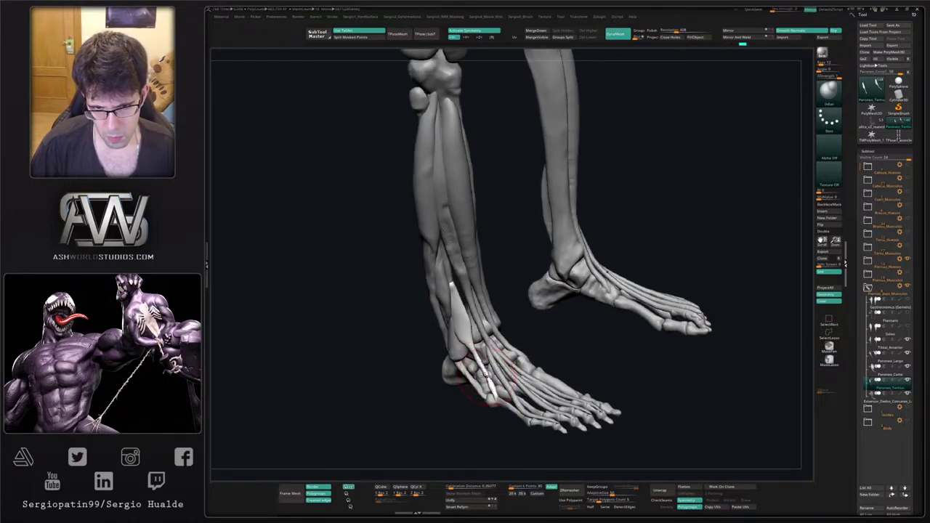
drag(479, 367, 490, 389)
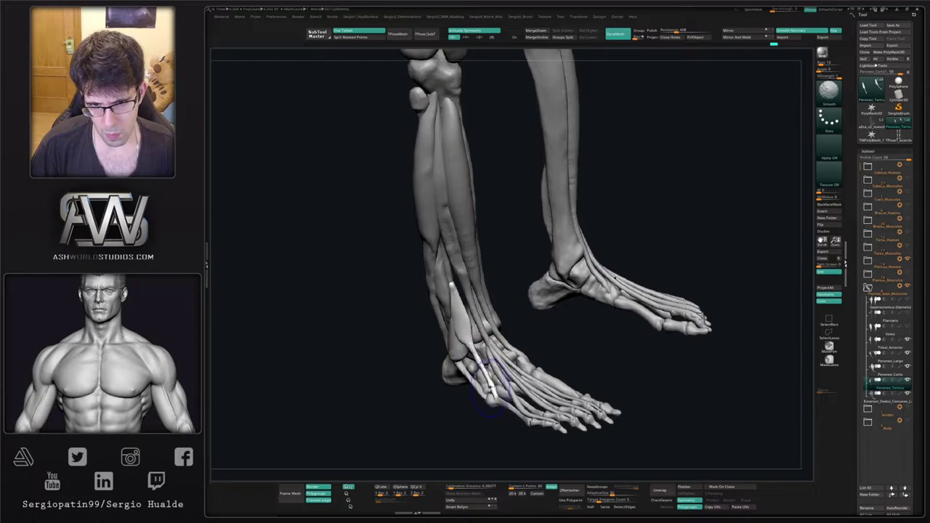
Fit the upper ends of the Peroneo_Tertius and Peroneo_Corto bellies beside the toe extensor with the Move brush.
mouse_move(456, 292)
right_down()
mouse_move(469, 304)
mouse_move(519, 309)
mouse_move(445, 326)
mouse_move(465, 330)
right_up()
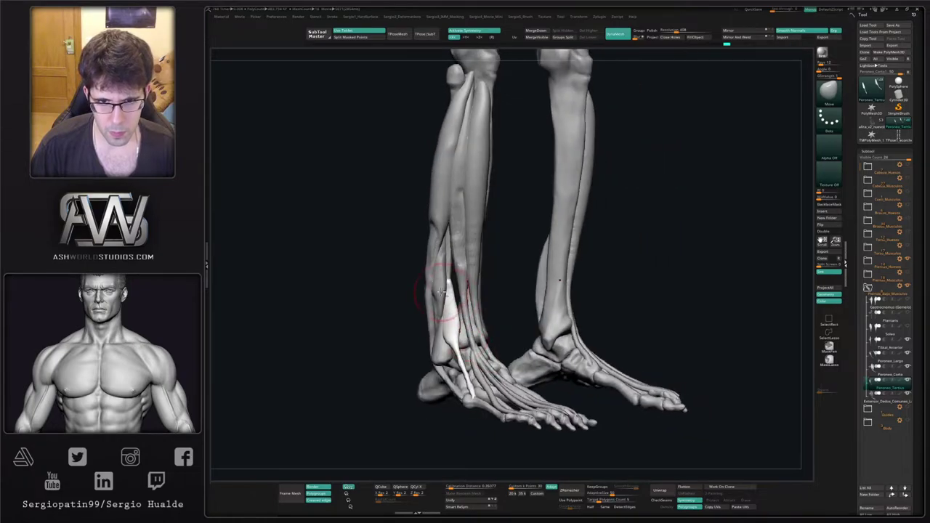
right_drag(442, 291, 434, 285)
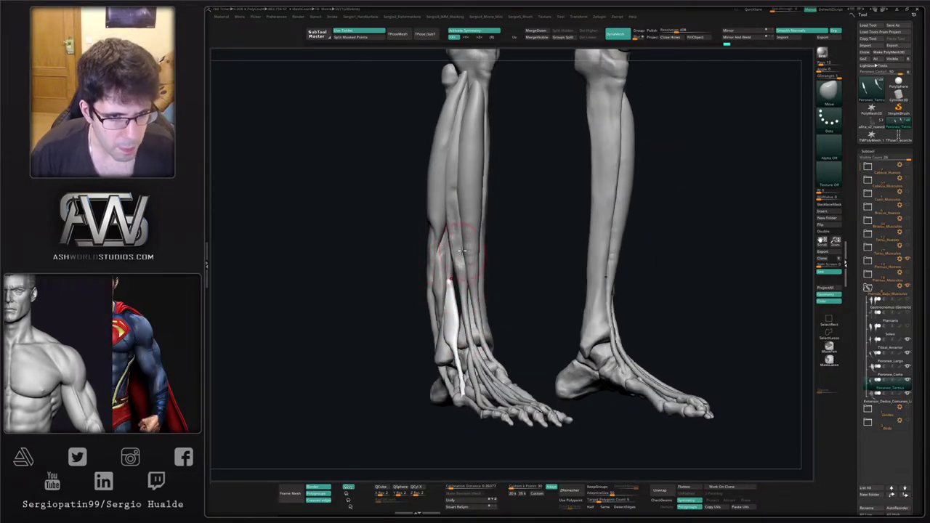
alt+click(450, 278)
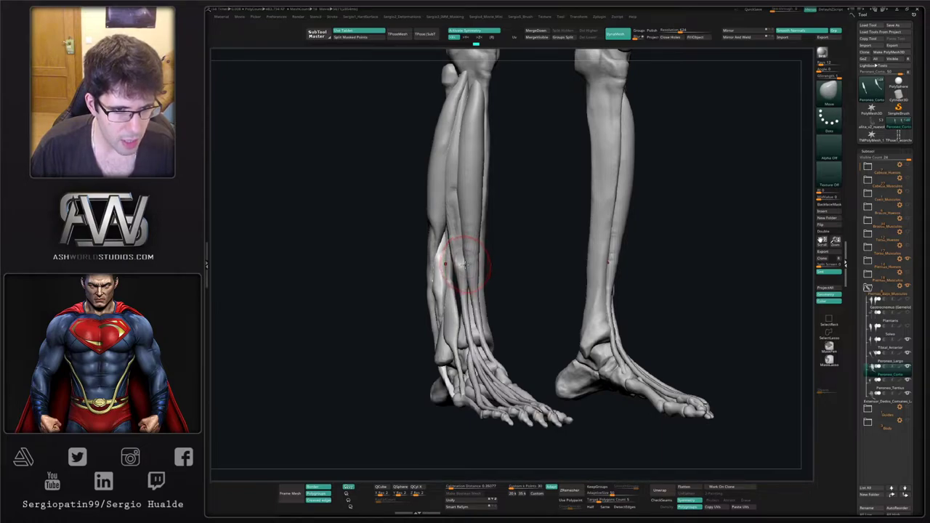
right_drag(462, 263, 451, 309)
Adjust the lower belly of the long toe extensor with a larger Move brush so it sits against the peroneal muscles.
alt+click(449, 289)
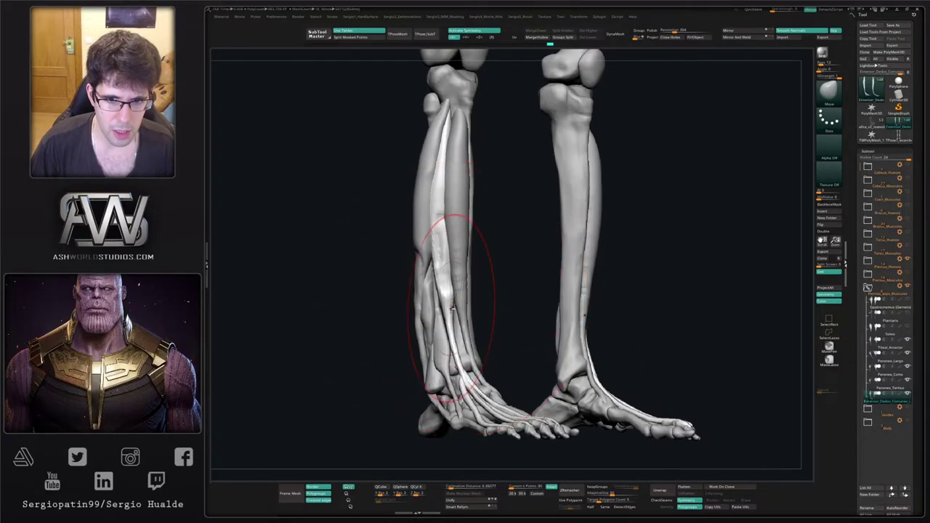
mouse_move(452, 309)
mouse_down()
mouse_move(438, 311)
mouse_move(450, 273)
mouse_up()
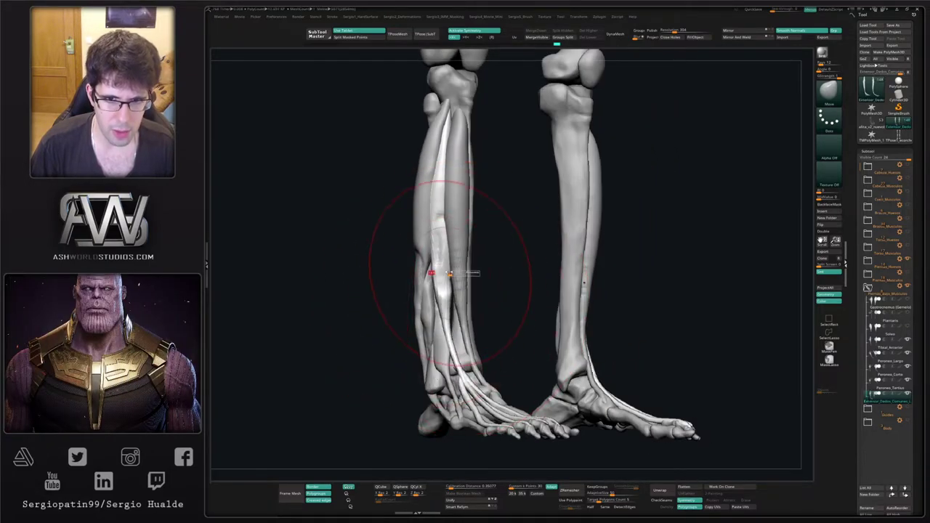
shift+right_drag(430, 195, 452, 288)
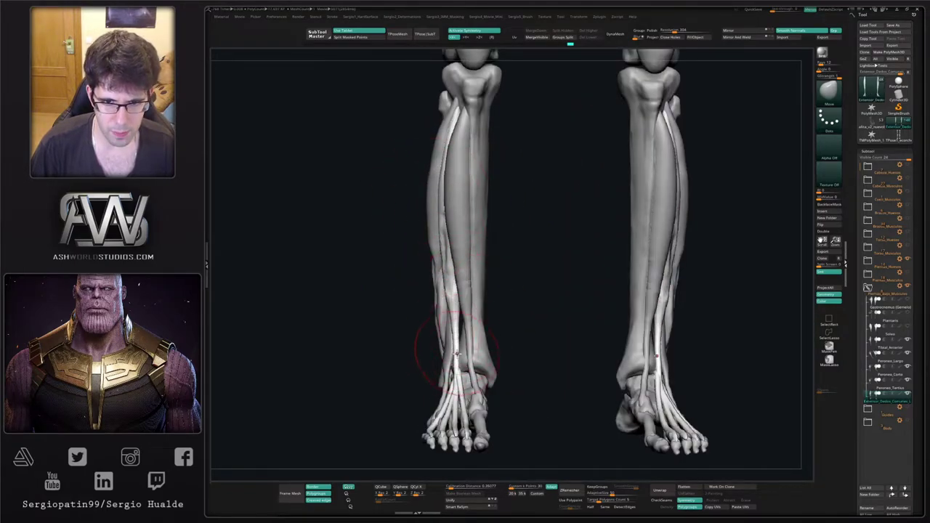
mouse_move(451, 330)
right_down()
mouse_move(442, 312)
mouse_move(457, 334)
mouse_move(455, 356)
mouse_move(469, 316)
mouse_move(453, 300)
mouse_move(455, 284)
right_up()
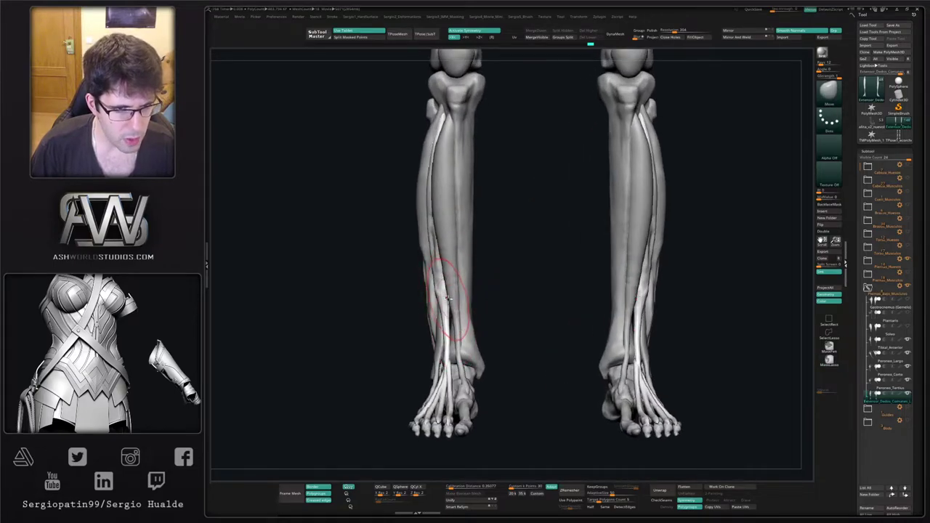
right_drag(450, 325, 437, 309)
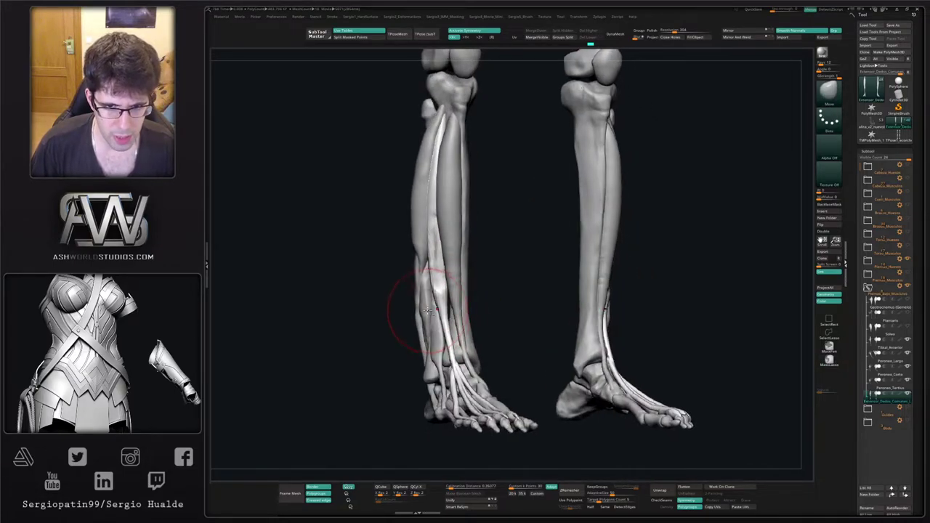
Adjust the upper front edge of the Peroneo_Corto beside the toe extensor with the Move brush.
alt+click(429, 309)
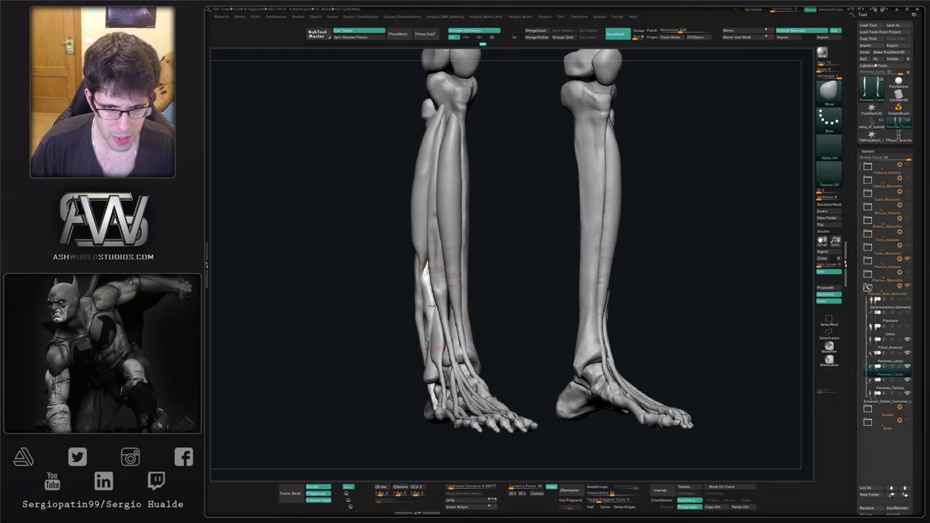
right_drag(430, 271, 438, 315)
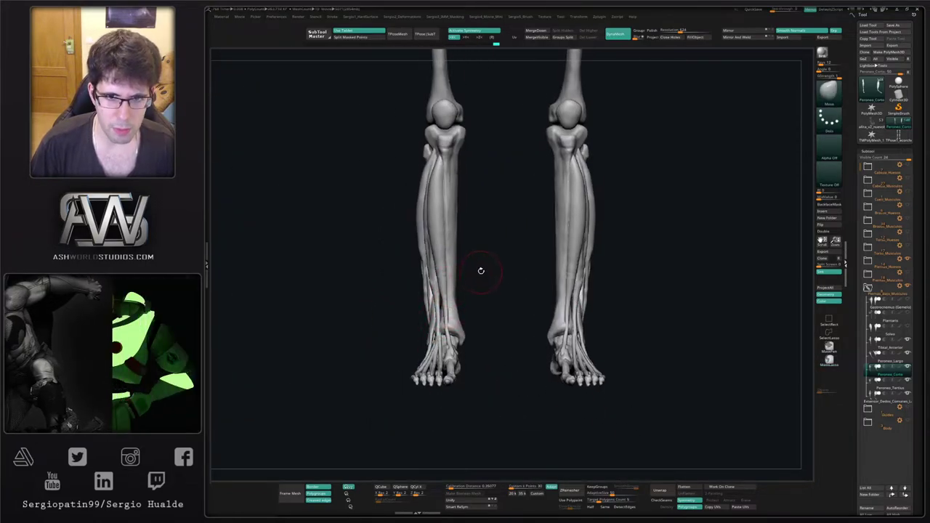
right_drag(482, 269, 439, 251)
Smooth and build up the upper Peroneo_Largo belly with the Standard brush, and flatten its surface with TrimDynamic.
alt+click(431, 240)
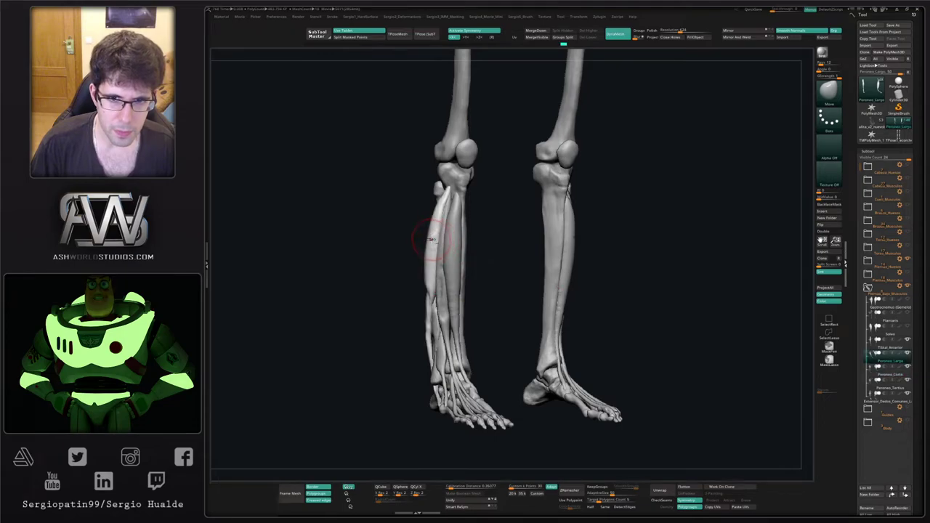
key(shift)
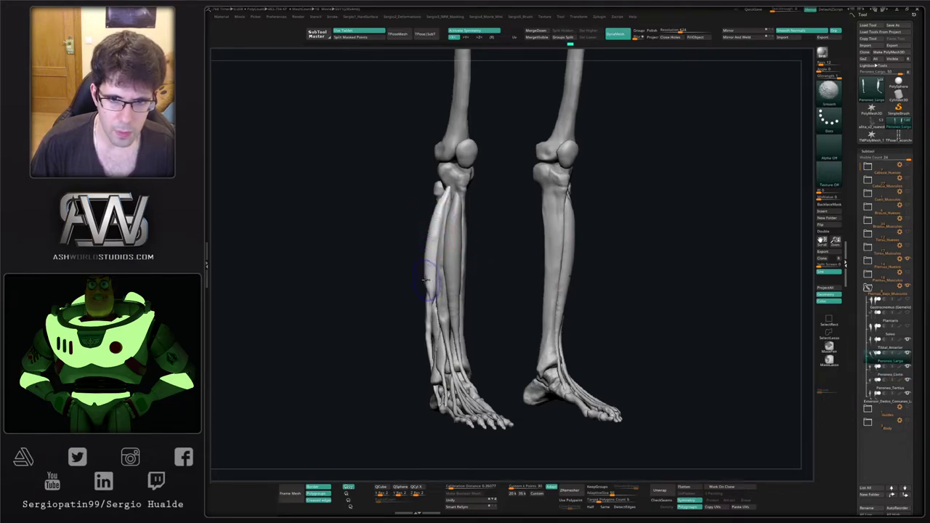
right_drag(425, 280, 442, 249)
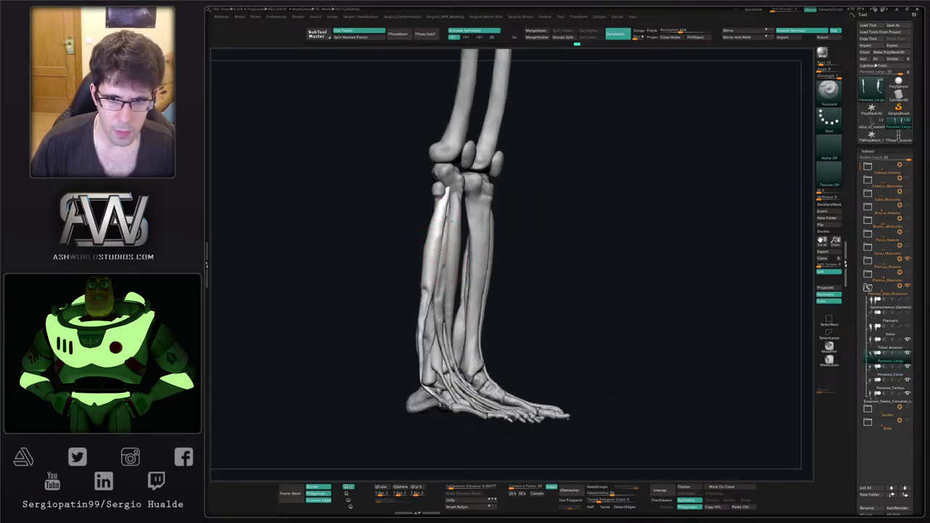
mouse_move(446, 219)
mouse_down()
mouse_move(442, 210)
mouse_move(444, 251)
mouse_up()
key(ctrl+shift+t)
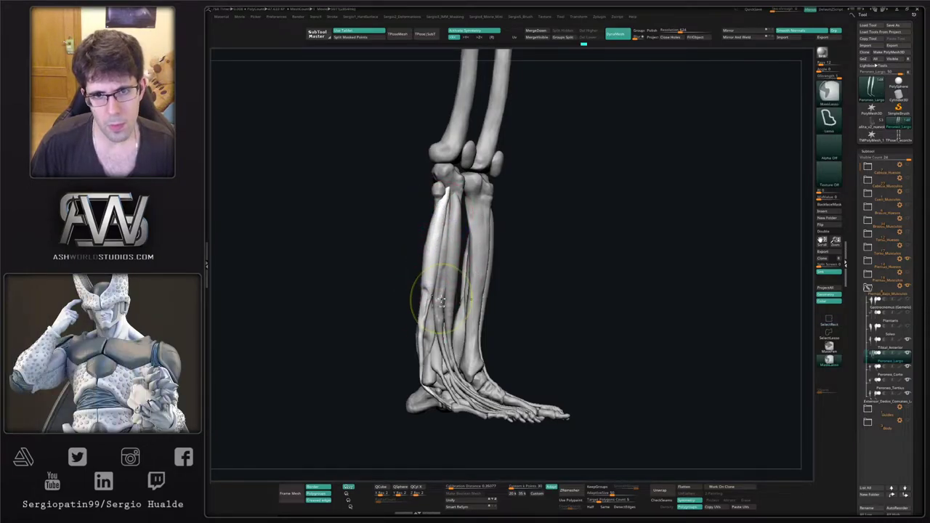
ctrl+right_drag(445, 307, 449, 288)
mouse_move(449, 288)
right_down()
mouse_move(437, 288)
mouse_move(455, 293)
mouse_move(434, 290)
mouse_move(446, 291)
right_up()
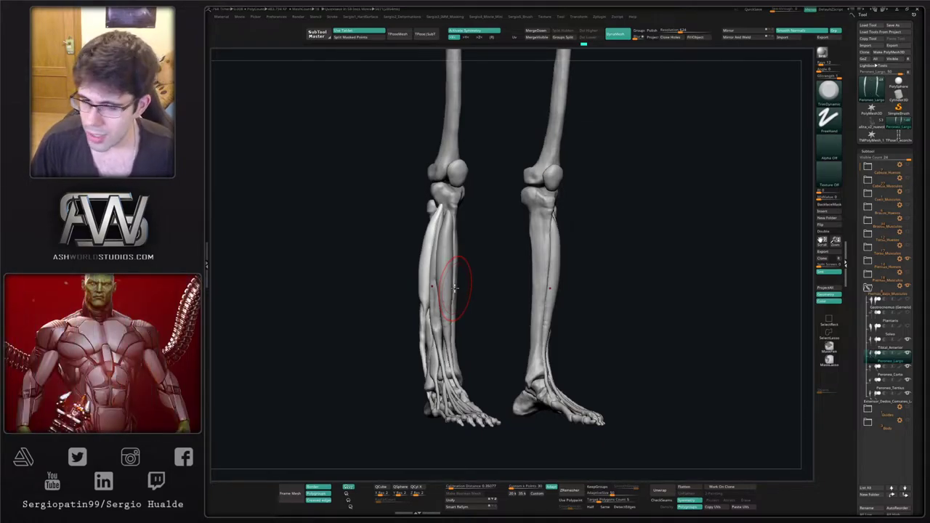
Examine how the Peroneo_Largo belly and tendon run down the outer lower leg and around the ankle.
mouse_move(469, 354)
right_down()
mouse_move(481, 373)
mouse_move(462, 356)
mouse_move(462, 385)
right_up()
mouse_move(462, 385)
right_down()
mouse_move(427, 351)
mouse_move(429, 322)
right_up()
key(b)
key(m)
key(v)
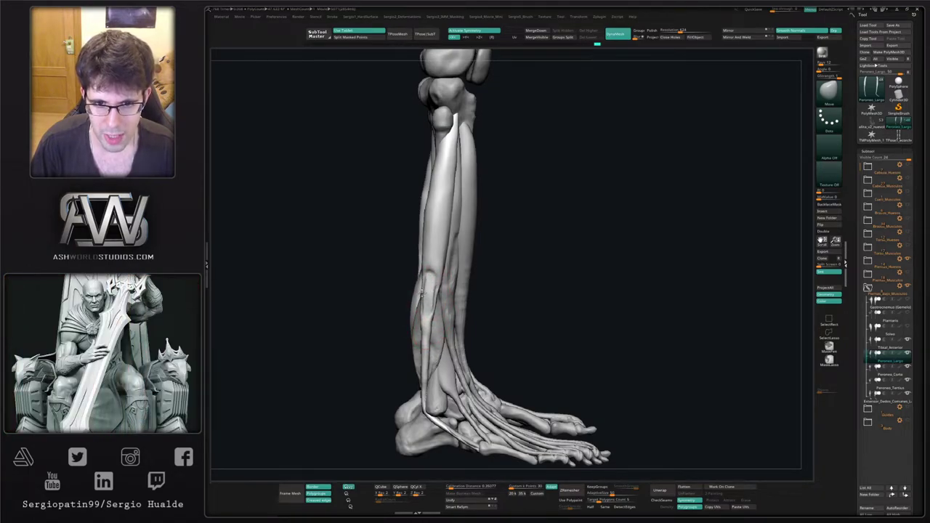
right_drag(427, 306, 420, 317)
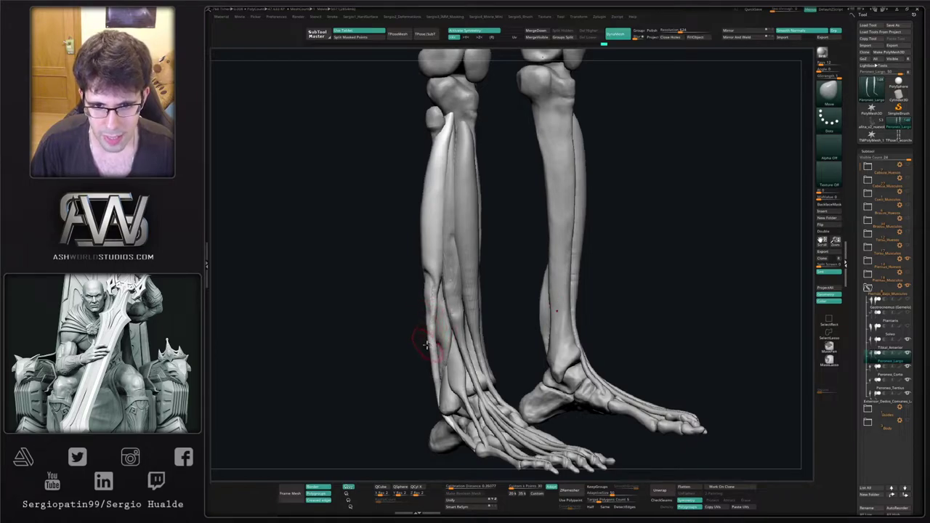
ctrl+right_drag(421, 382, 433, 349)
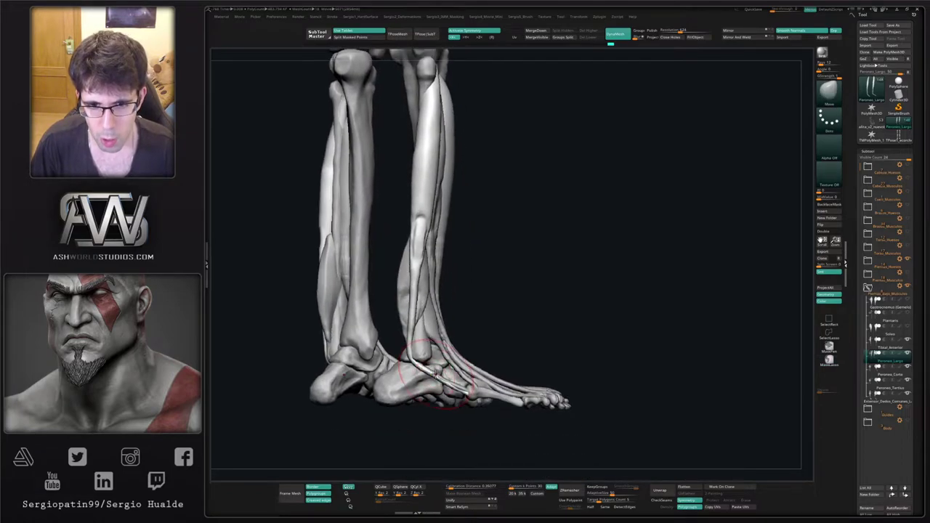
right_drag(451, 389, 470, 382)
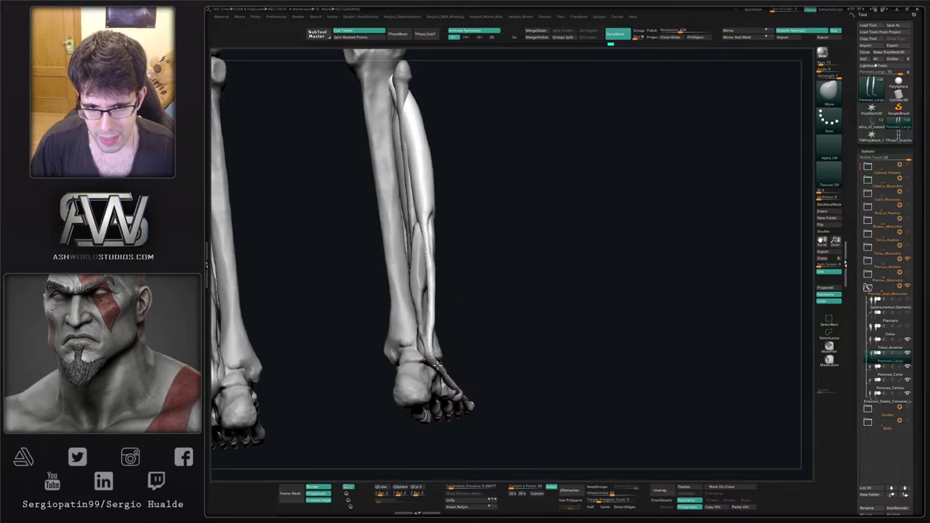
right_drag(439, 364, 426, 373)
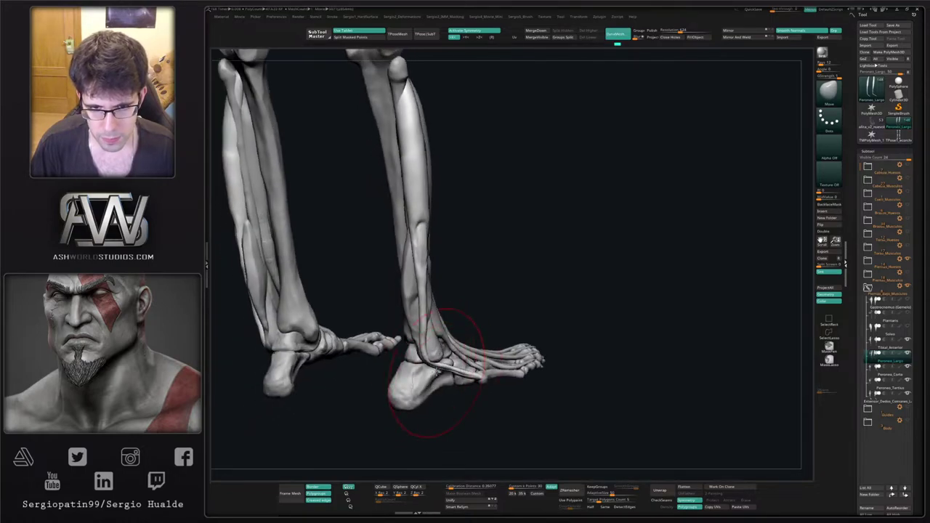
Isolate the Peroneo_Corto muscle and flatten the uneven surface of its belly with the TrimDynamic brush.
alt+click(402, 336)
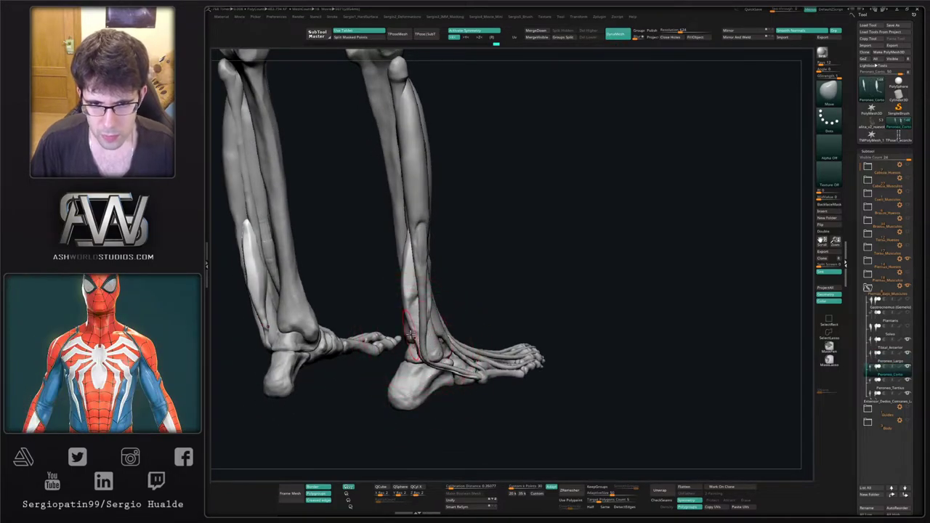
key(alt+s)
ctrl+right_drag(420, 311, 420, 331)
right_drag(420, 331, 434, 320)
key(ctrl+shift+t)
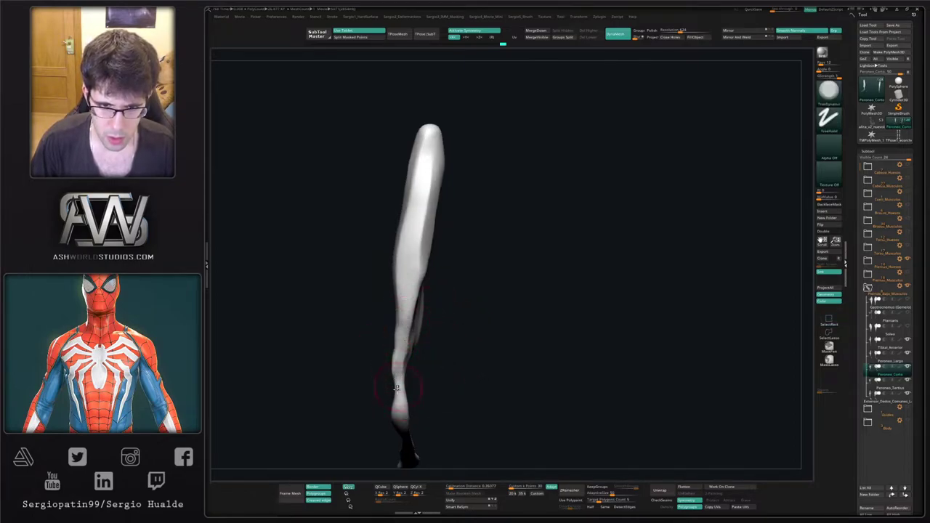
mouse_move(396, 389)
right_down()
mouse_move(410, 358)
mouse_move(401, 353)
mouse_move(603, 317)
mouse_move(601, 300)
right_up()
ctrl+right_drag(429, 274, 436, 297)
mouse_move(446, 297)
mouse_down()
mouse_move(446, 289)
mouse_move(444, 333)
mouse_up()
right_drag(444, 332, 442, 312)
mouse_move(442, 298)
mouse_down()
mouse_move(456, 247)
mouse_move(442, 295)
mouse_up()
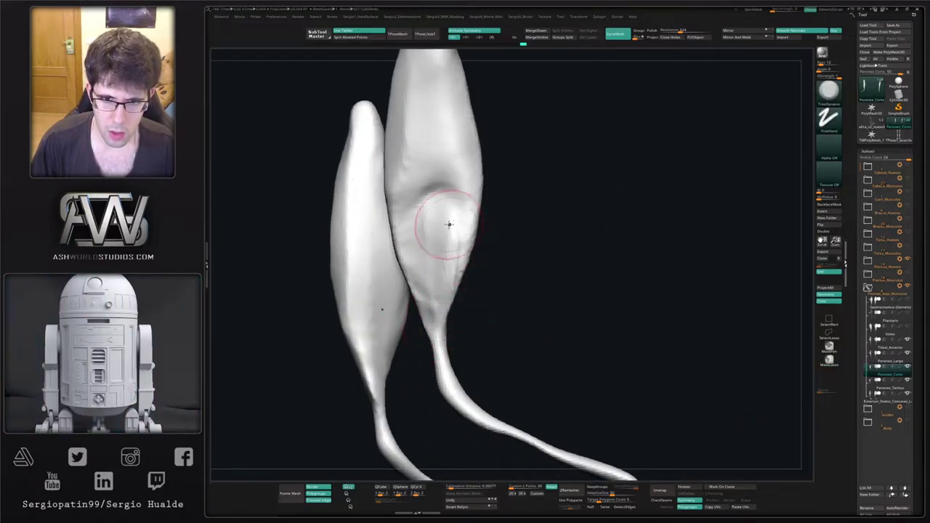
right_drag(446, 339, 445, 302)
mouse_move(445, 302)
right_down()
mouse_move(437, 308)
mouse_move(437, 293)
mouse_move(444, 333)
right_up()
Thicken the thin start of the Peroneo_Corto tendon with the Inflat brush and show the whole leg again.
key(ctrl+shift+i)
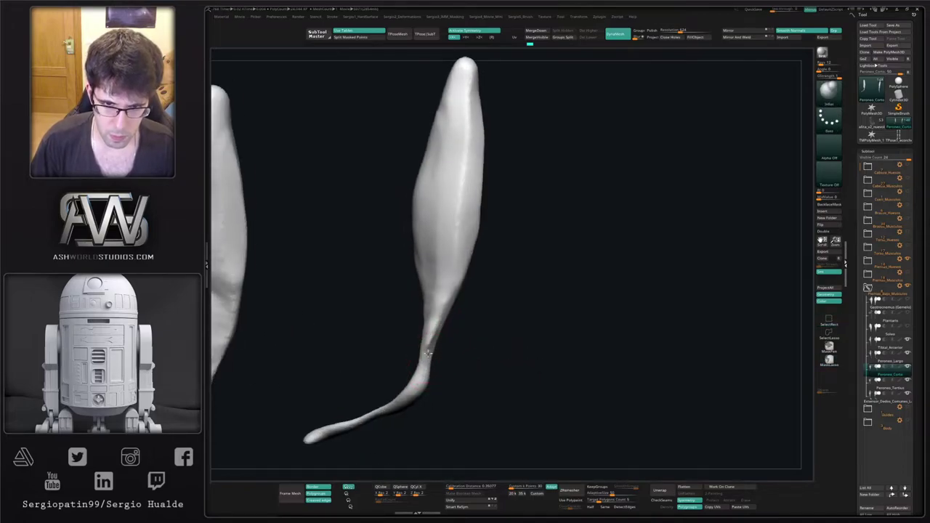
drag(420, 371, 436, 331)
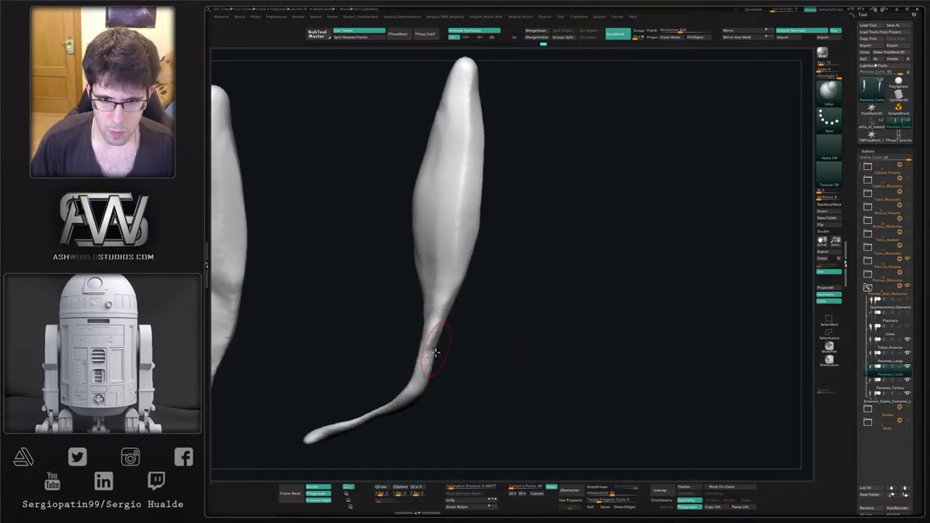
ctrl+right_drag(436, 353, 458, 368)
key(alt+s)
ctrl+right_drag(458, 367, 521, 305)
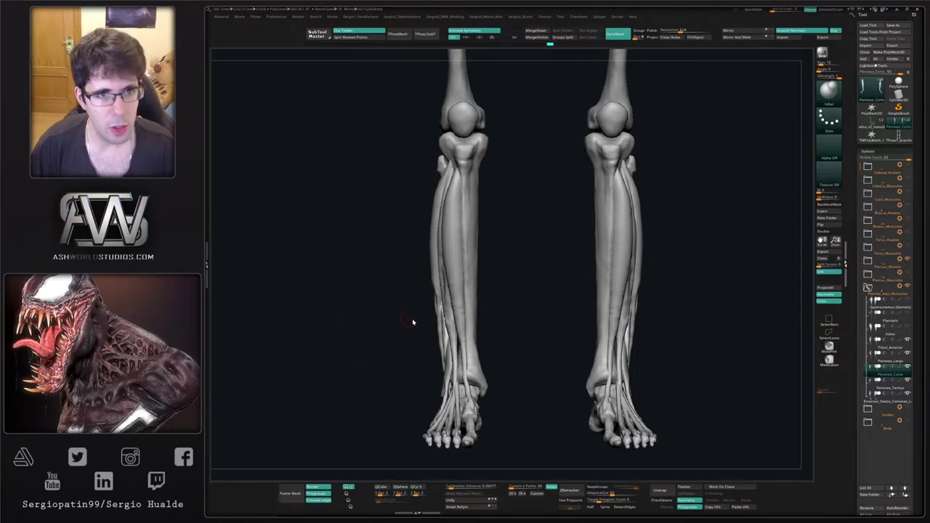
Duplicate the Peroneo_Tertius muscle and rename the copy Extensor_Dedo_Pulgar.
drag(412, 322, 420, 341)
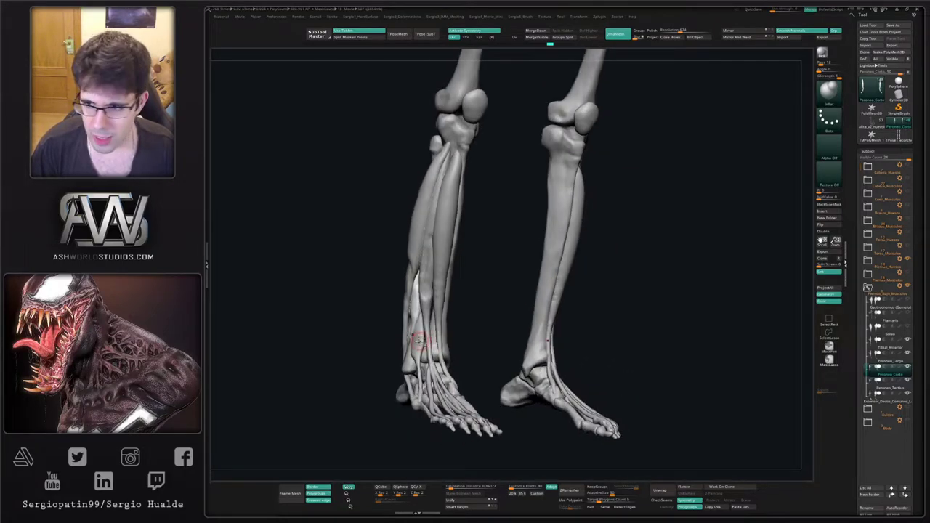
alt+click(420, 341)
key(ctrl+shift+d)
click(887, 401)
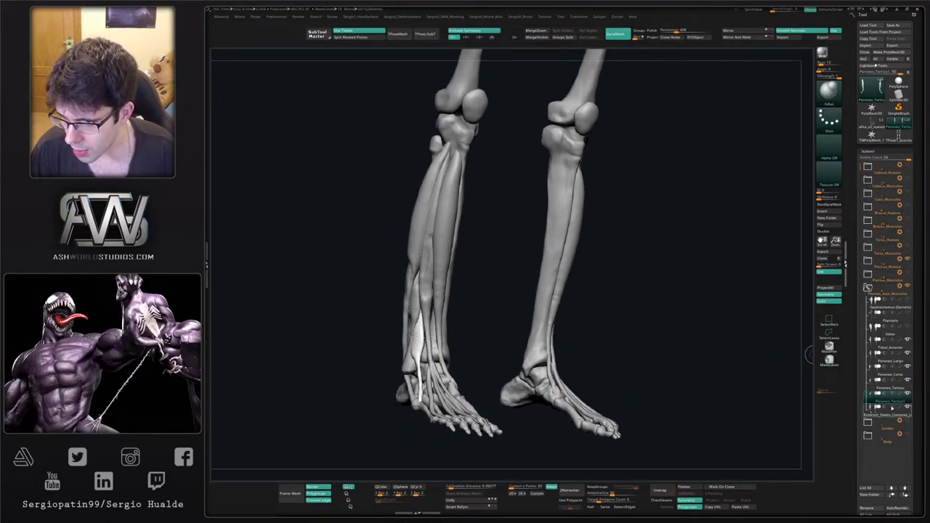
click(867, 508)
text(Exte)
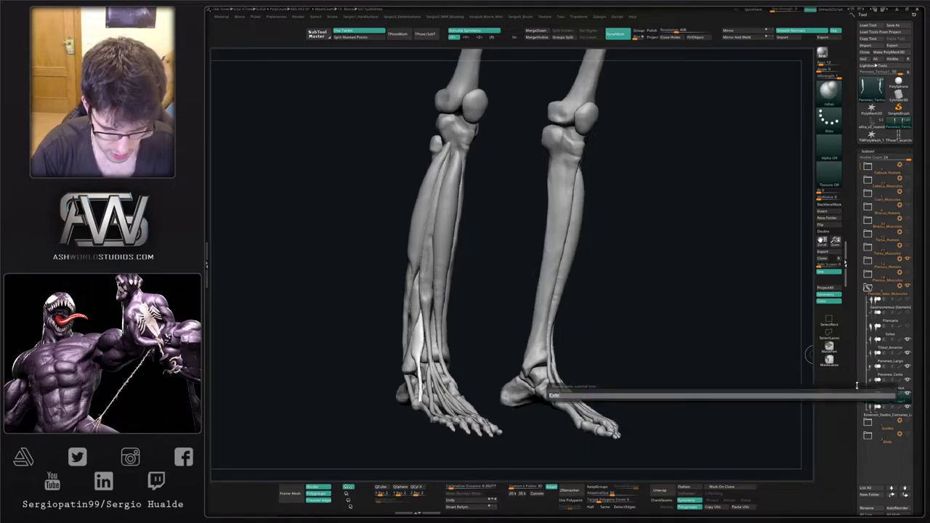
text(nsor_)
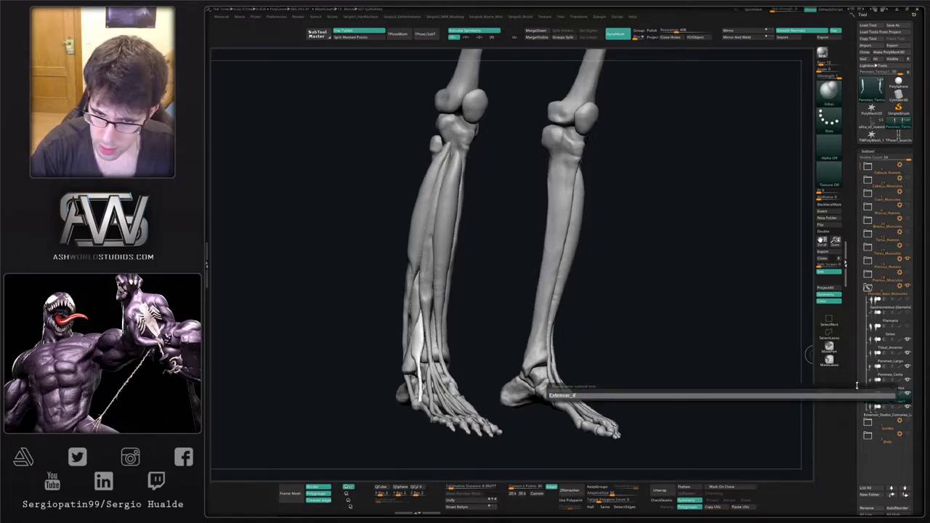
text(Dedo)
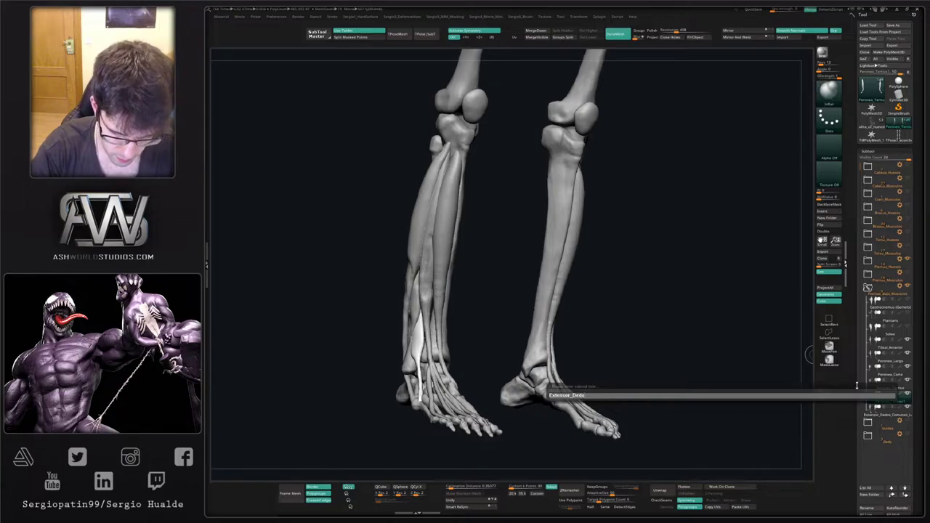
text(_Pulgar)
key(Return)
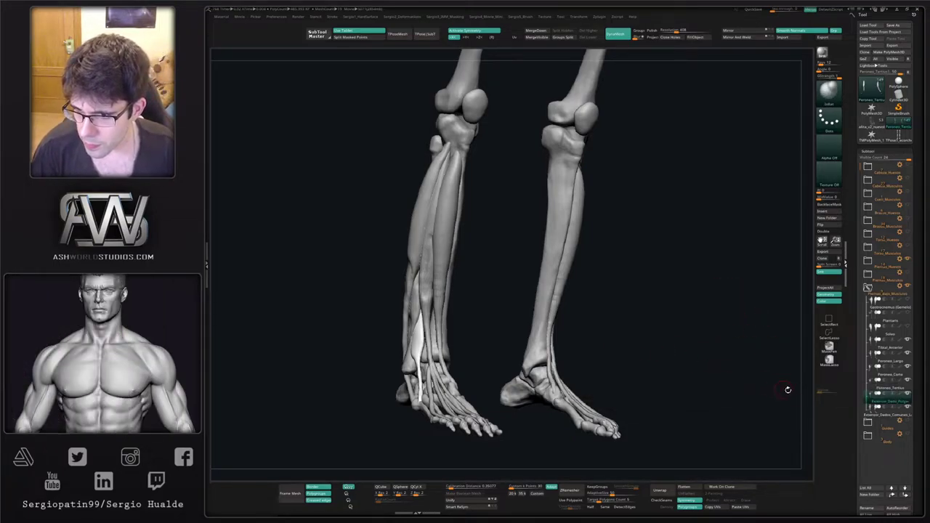
Shift Extensor_Dedo_Pulgar to the inner side of the foot and shape its tendon along the big toe with the Move brush.
mouse_move(451, 335)
right_down()
mouse_move(443, 393)
mouse_move(437, 367)
right_up()
key(w)
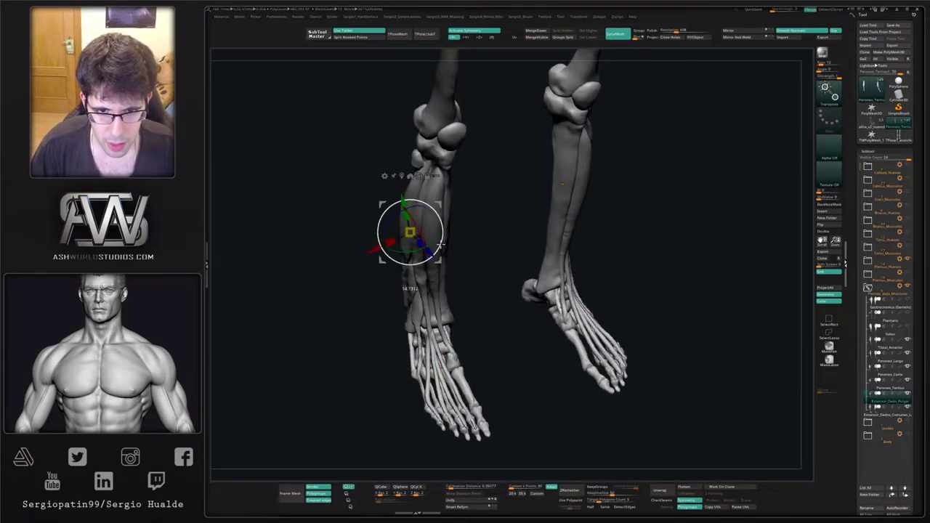
alt+right_drag(441, 244, 427, 182)
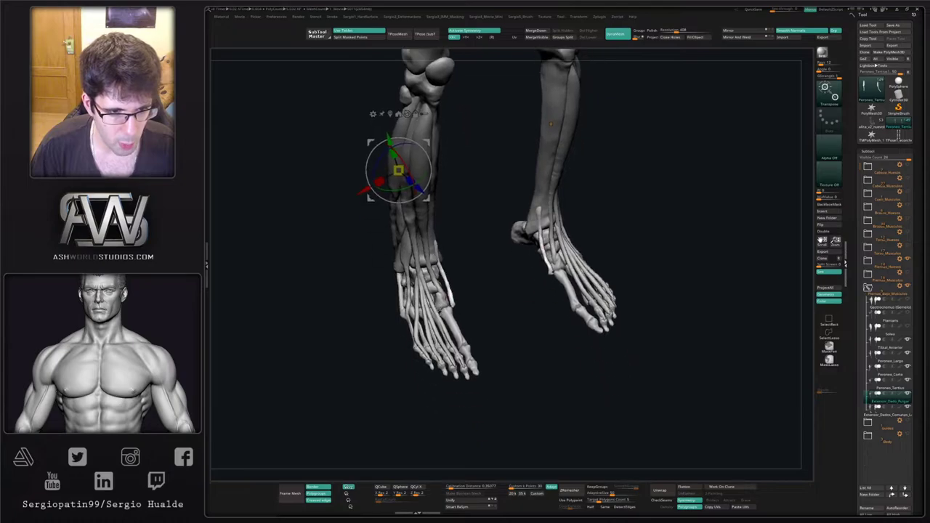
mouse_move(482, 334)
right_down()
mouse_move(476, 357)
mouse_move(440, 351)
mouse_move(478, 352)
right_up()
drag(452, 311, 469, 393)
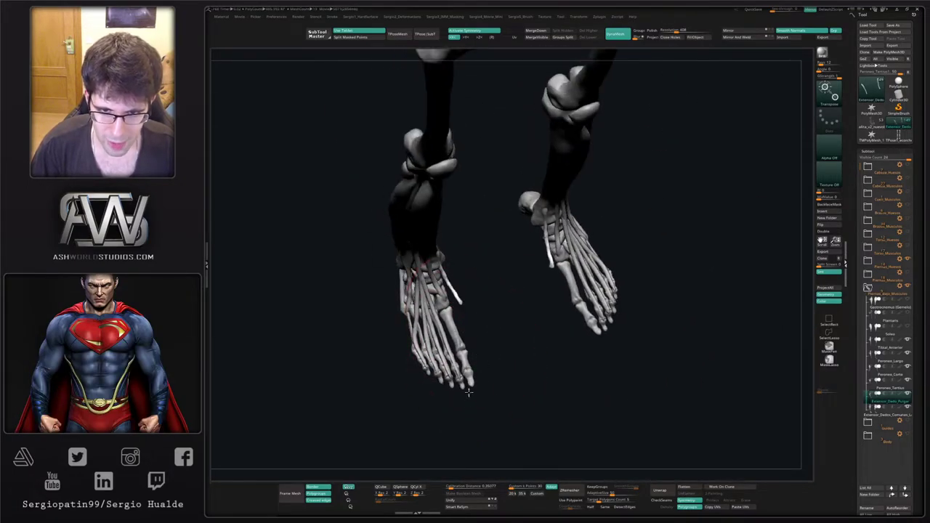
key(ctrl+z)
key(w)
key(q)
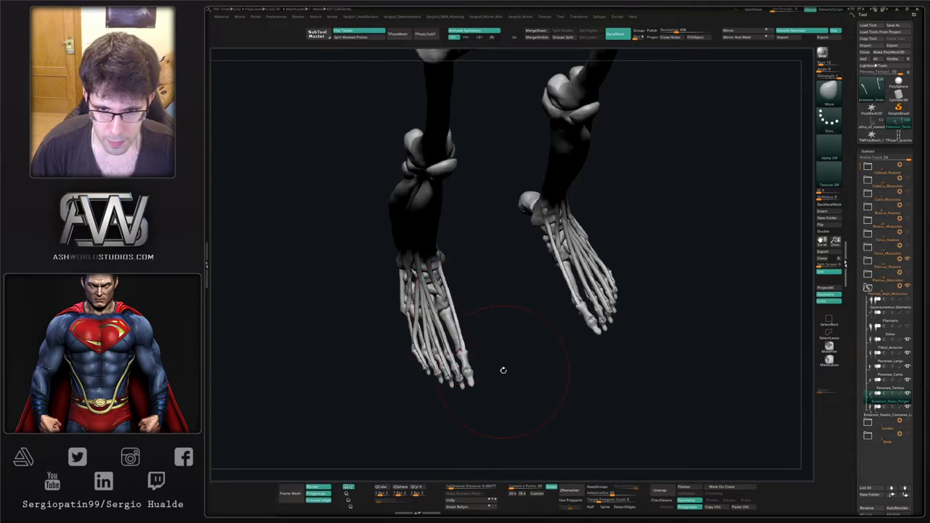
right_drag(502, 372, 446, 374)
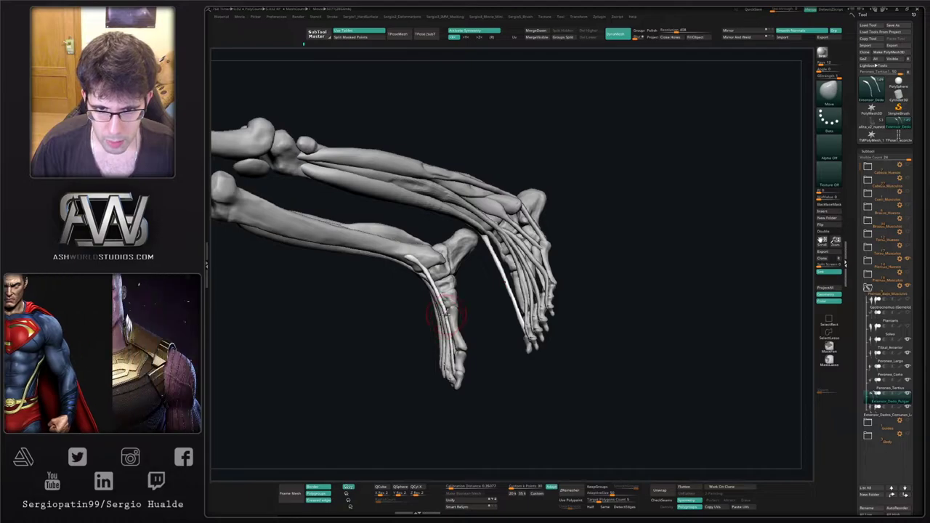
right_drag(442, 307, 398, 312)
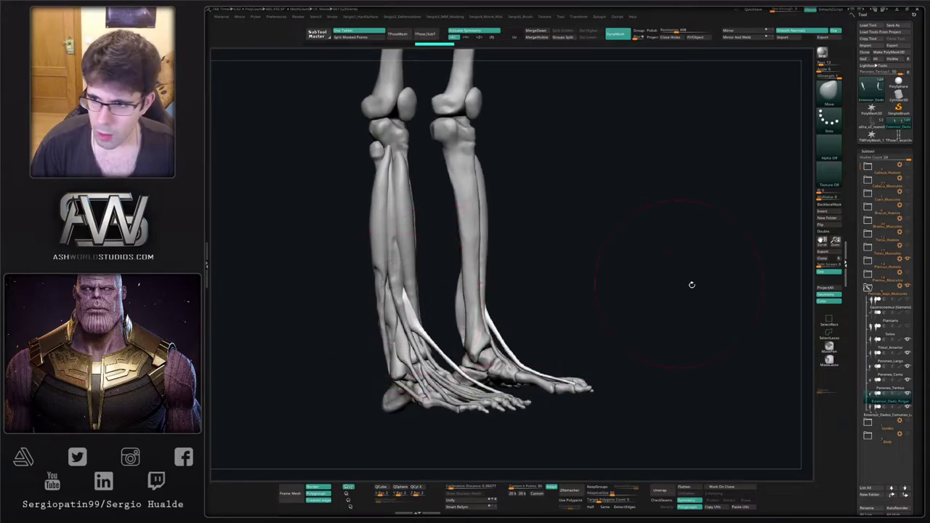
Hide the three peroneal muscles, Tibial_Anterior and the common toe extensor, leaving Extensor_Dedo_Pulgar on the bones.
click(907, 354)
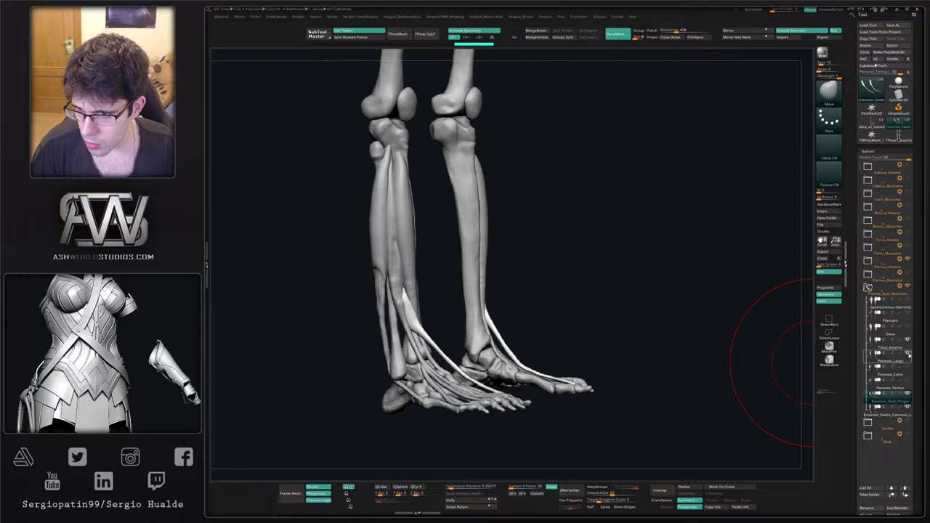
right_drag(480, 311, 440, 297)
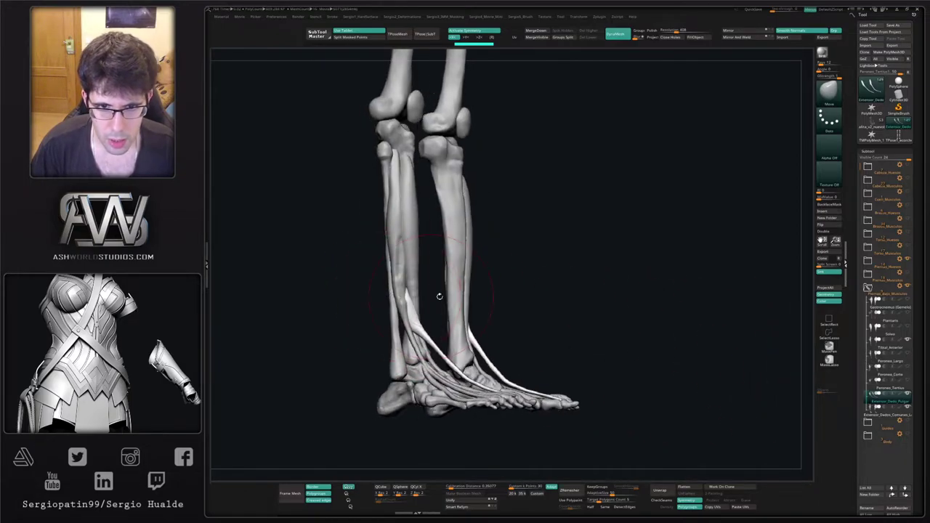
click(907, 340)
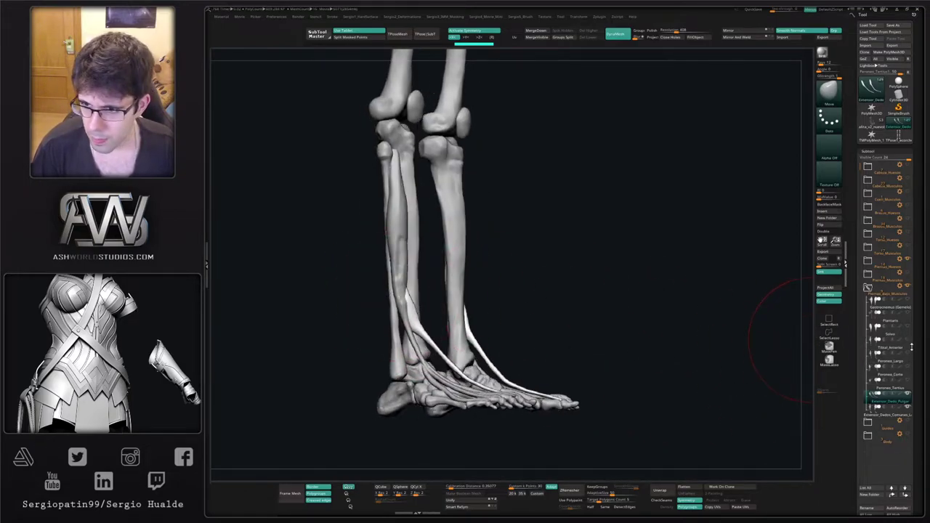
click(907, 407)
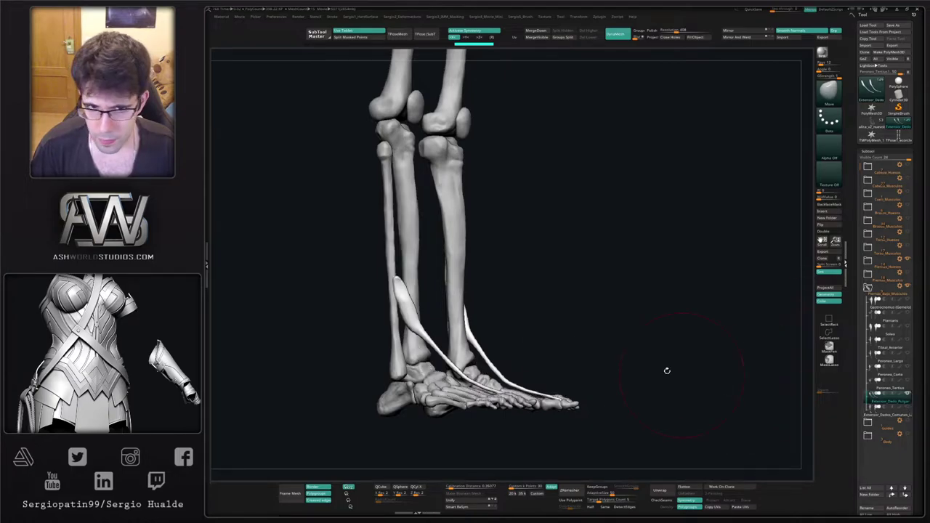
Place the upper end of Extensor_Dedo_Pulgar against the middle of the fibula with the Move brush.
mouse_move(405, 289)
right_down()
mouse_move(391, 282)
mouse_move(385, 330)
mouse_move(414, 290)
right_up()
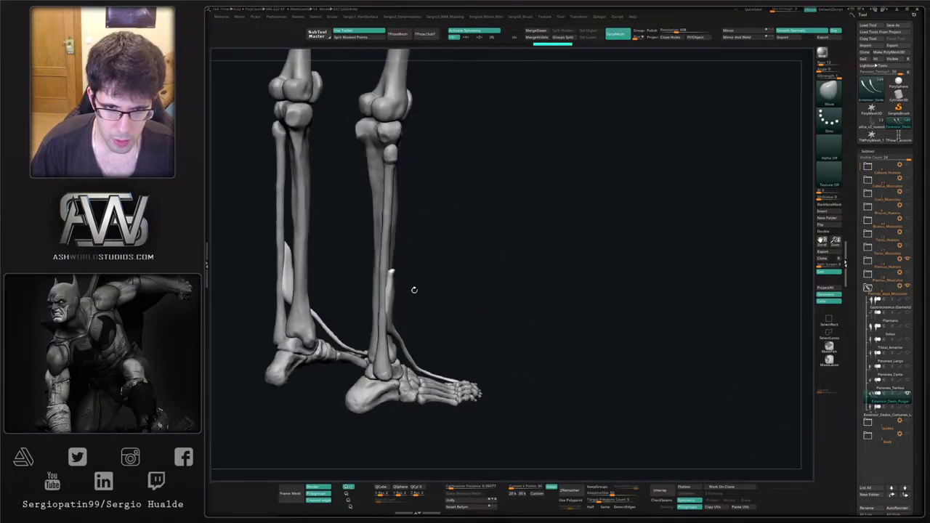
right_drag(375, 260, 383, 301)
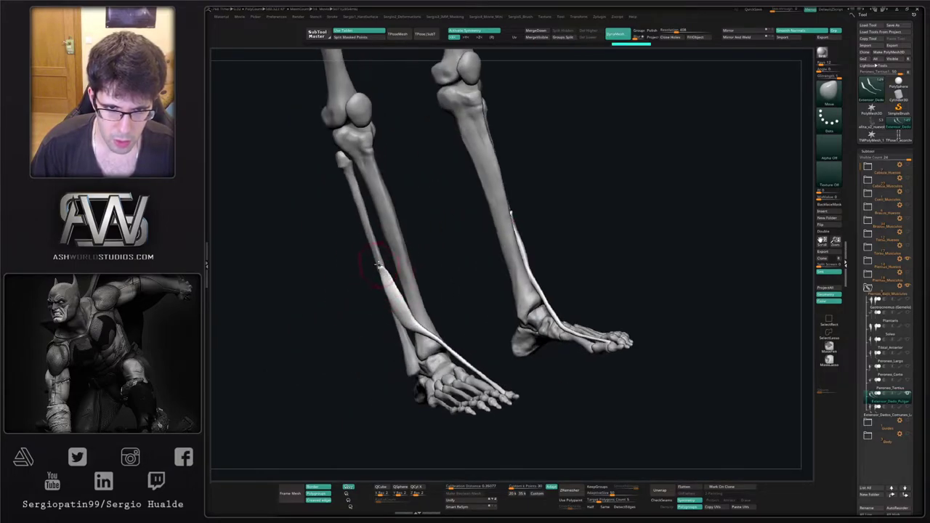
drag(378, 265, 376, 266)
Align the Extensor_Dedo_Pulgar tendon over the front of the ankle and down the first metatarsal with the Move brush.
mouse_move(376, 266)
right_down()
mouse_move(400, 297)
mouse_move(380, 357)
mouse_move(410, 302)
mouse_move(409, 321)
right_up()
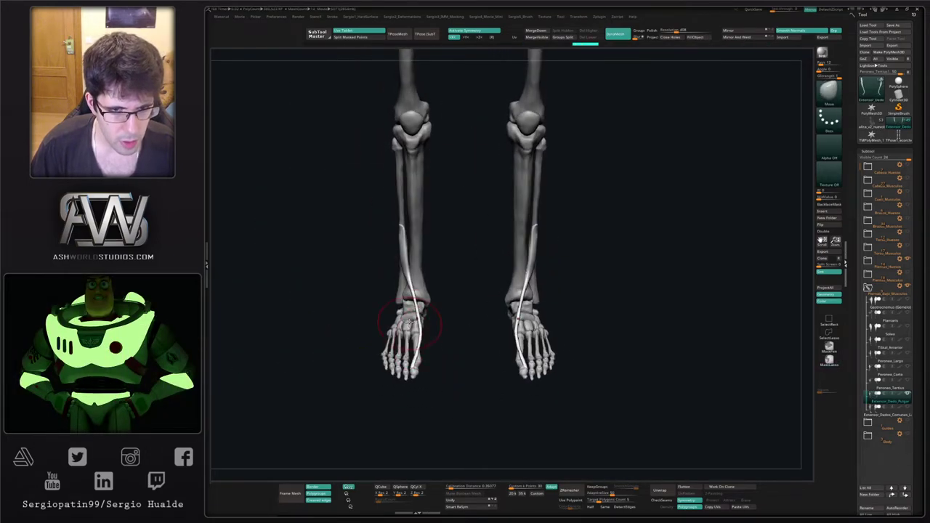
drag(414, 301, 409, 301)
drag(420, 326, 414, 327)
drag(418, 331, 410, 334)
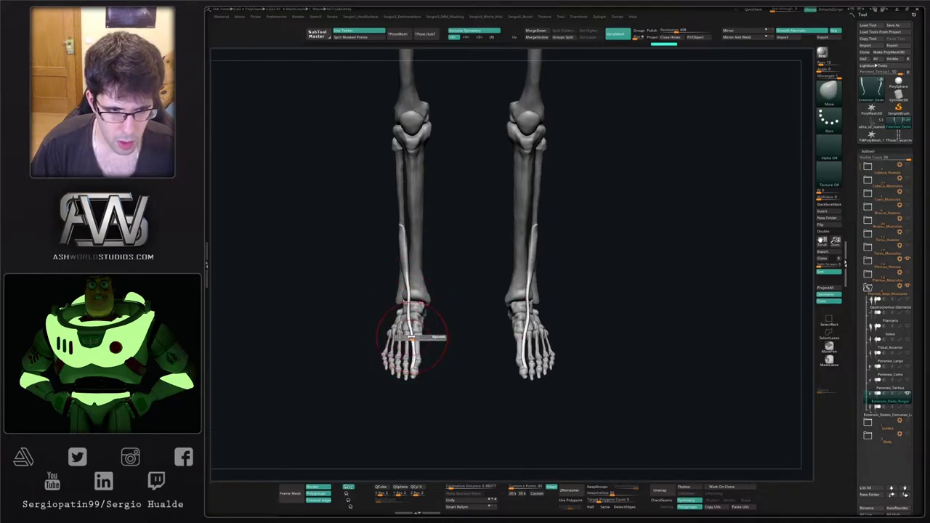
right_drag(410, 336, 414, 354)
key(s)
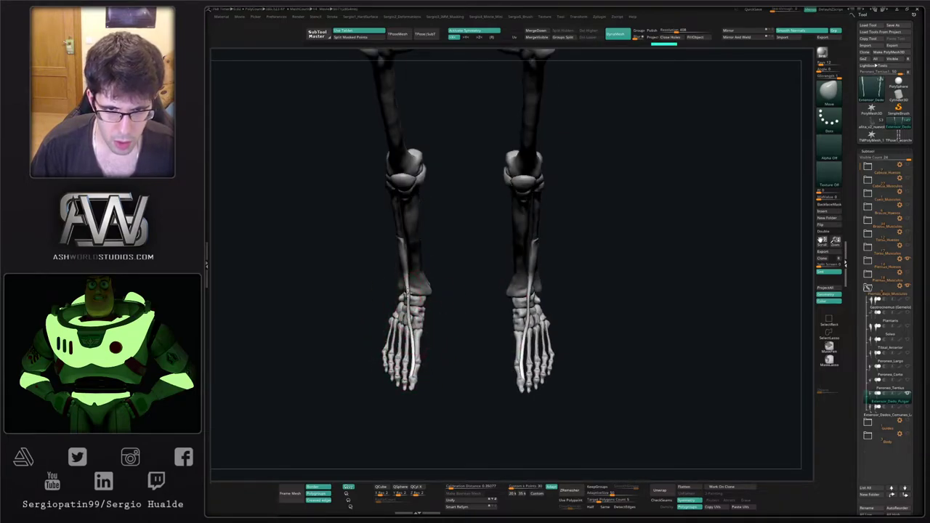
drag(407, 292, 409, 317)
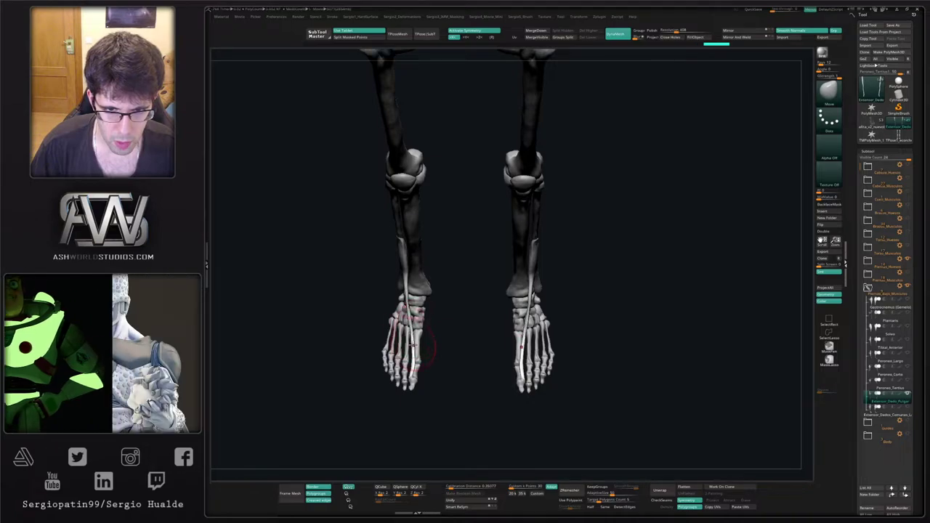
Fit the Extensor_Dedo_Pulgar tendon closely to the top of the foot in side view with a resized Move brush.
right_drag(415, 312, 426, 308)
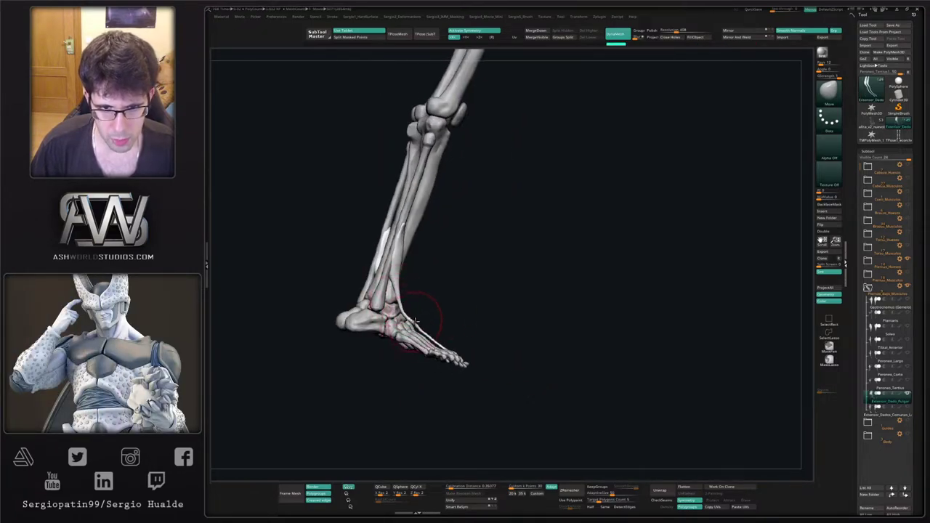
mouse_move(417, 331)
right_down()
mouse_move(440, 329)
mouse_move(435, 369)
mouse_move(458, 381)
mouse_move(476, 421)
mouse_move(469, 363)
right_up()
key(s)
drag(466, 351, 468, 356)
ctrl+right_drag(459, 351, 430, 305)
right_drag(430, 305, 446, 318)
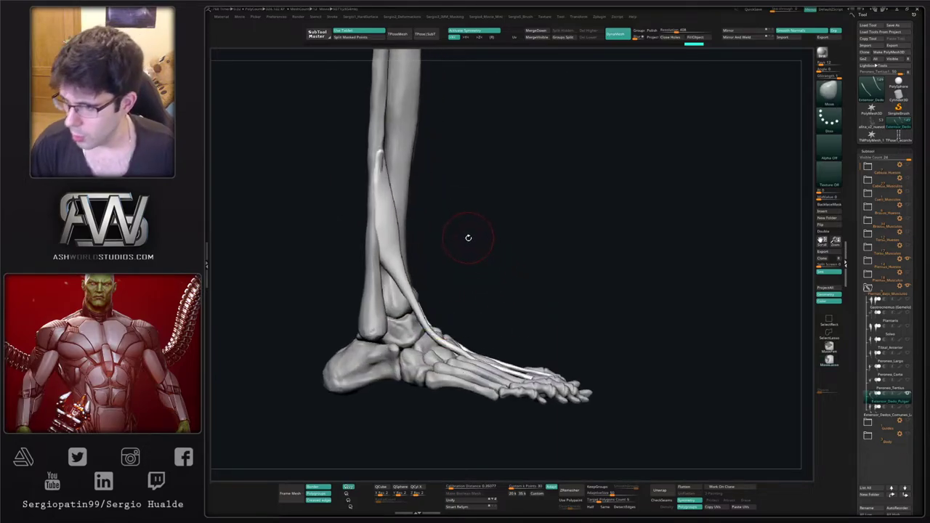
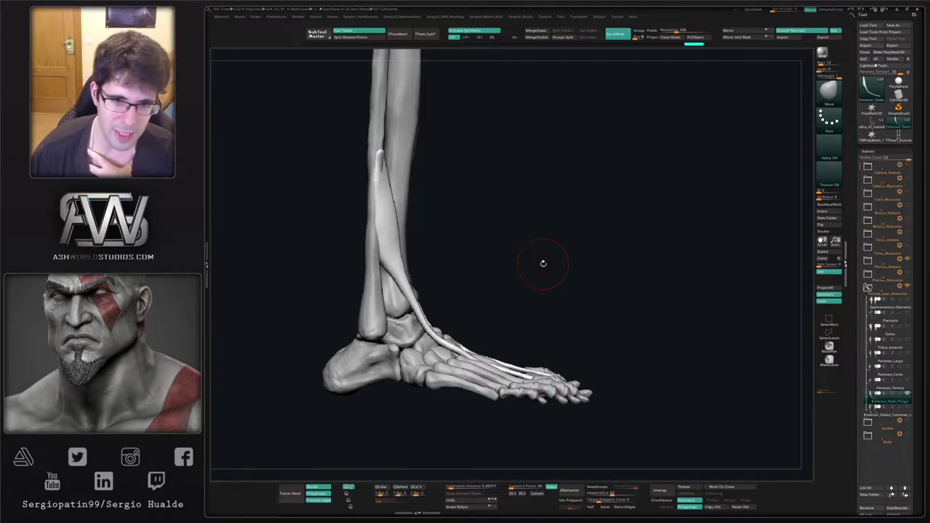
Nudge the upper end of Extensor_Dedo_Pulgar closer to the front of the fibula with the Move brush.
drag(496, 224, 393, 294)
mouse_move(391, 260)
mouse_down()
mouse_move(422, 281)
mouse_move(385, 273)
mouse_up()
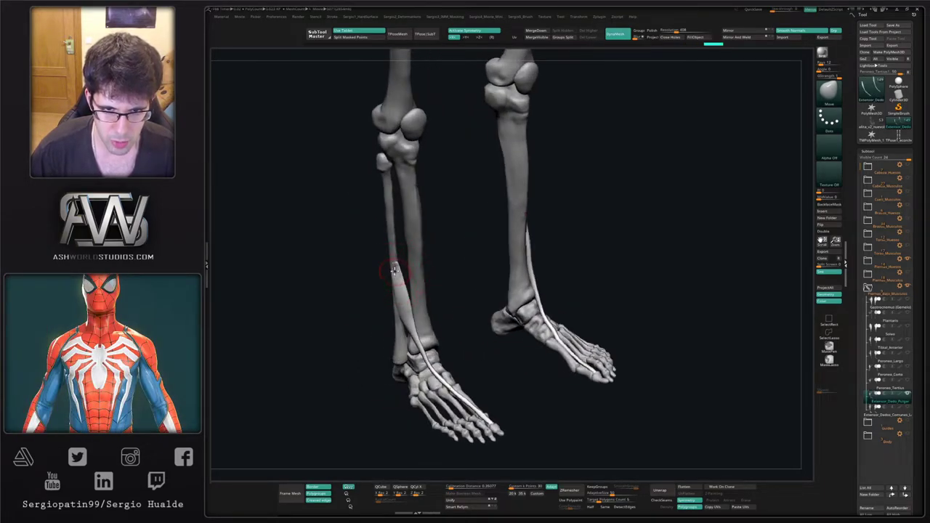
right_drag(400, 277, 395, 268)
drag(395, 268, 391, 269)
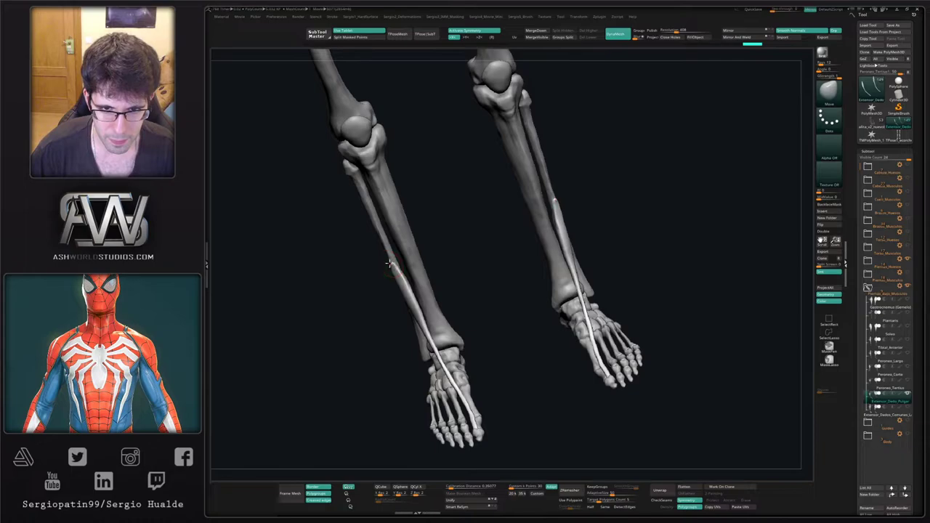
ctrl+right_drag(406, 314, 404, 282)
shift+right_drag(405, 282, 425, 284)
right_drag(426, 284, 504, 269)
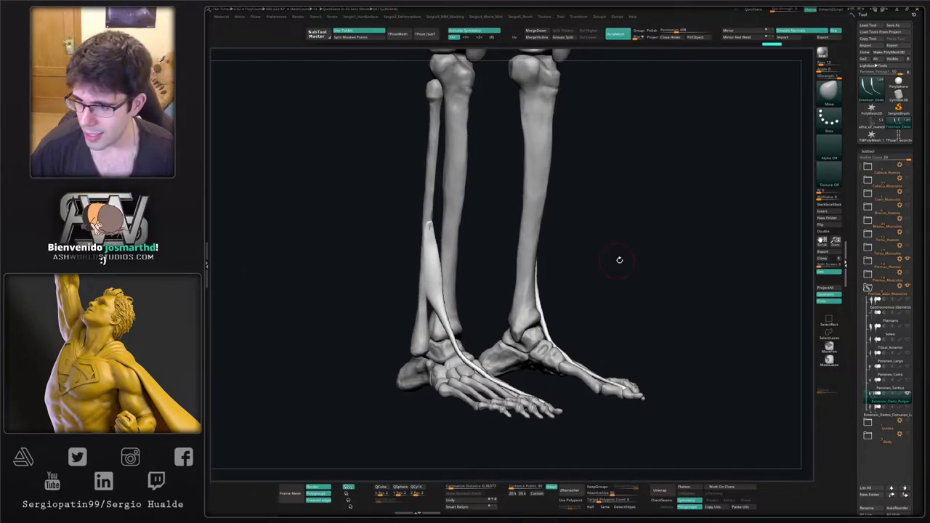
Adjust the Extensor_Dedo_Pulgar tendon along the first metatarsal toward the big toe with the Move brush.
drag(618, 260, 511, 289)
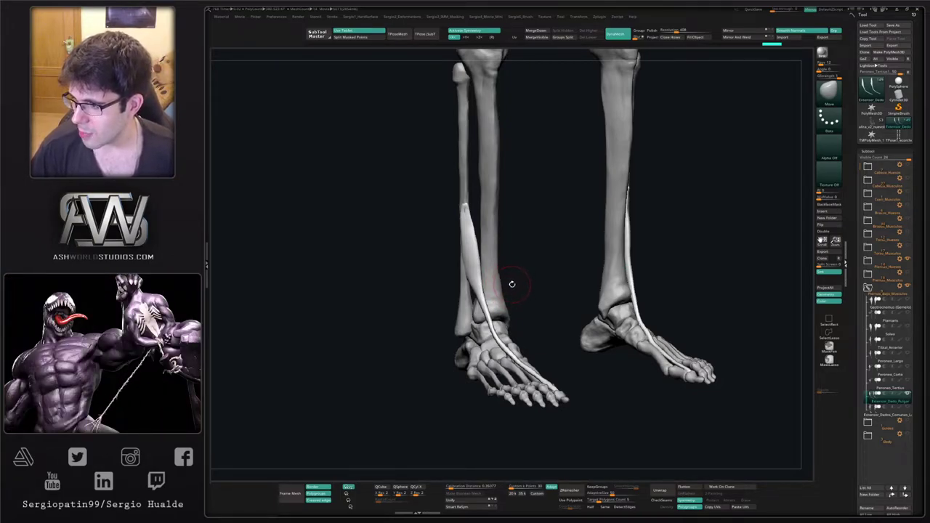
drag(509, 295, 508, 318)
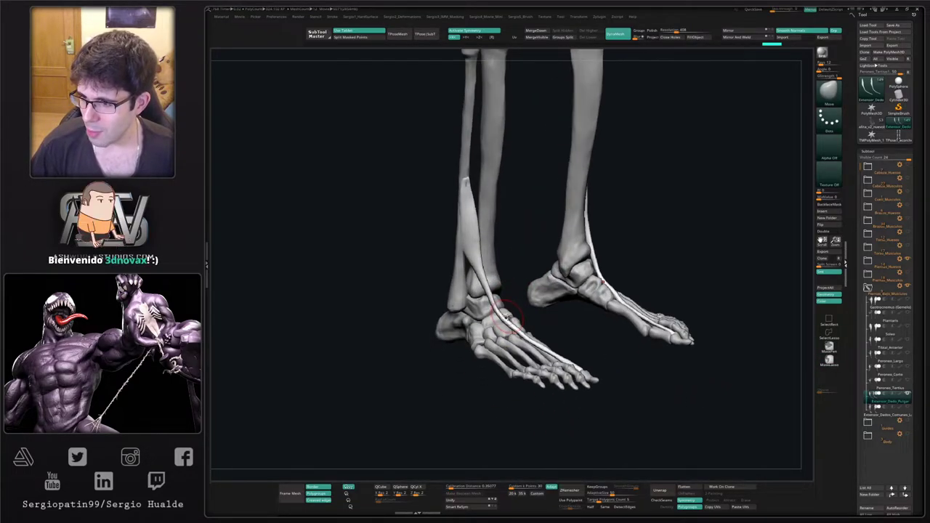
right_drag(509, 292, 505, 299)
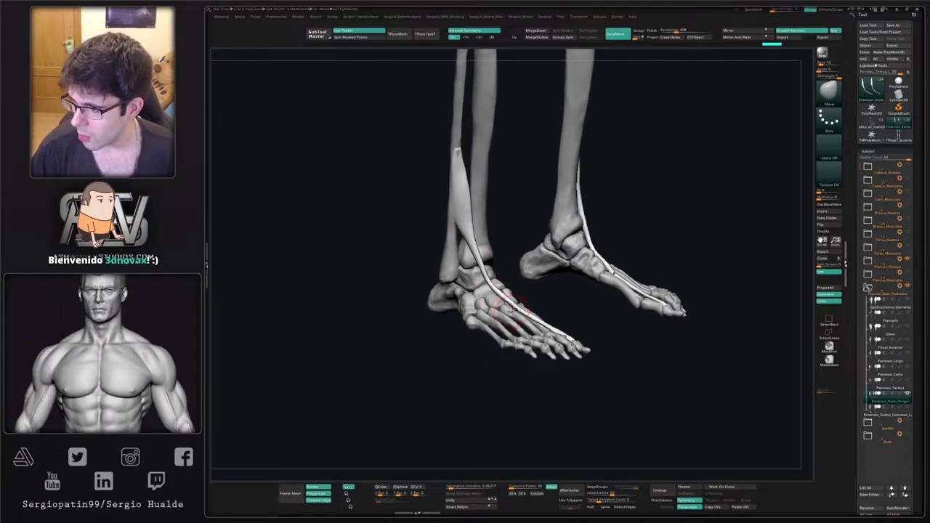
mouse_move(508, 309)
right_down()
mouse_move(507, 336)
mouse_move(542, 336)
right_up()
drag(449, 276, 445, 283)
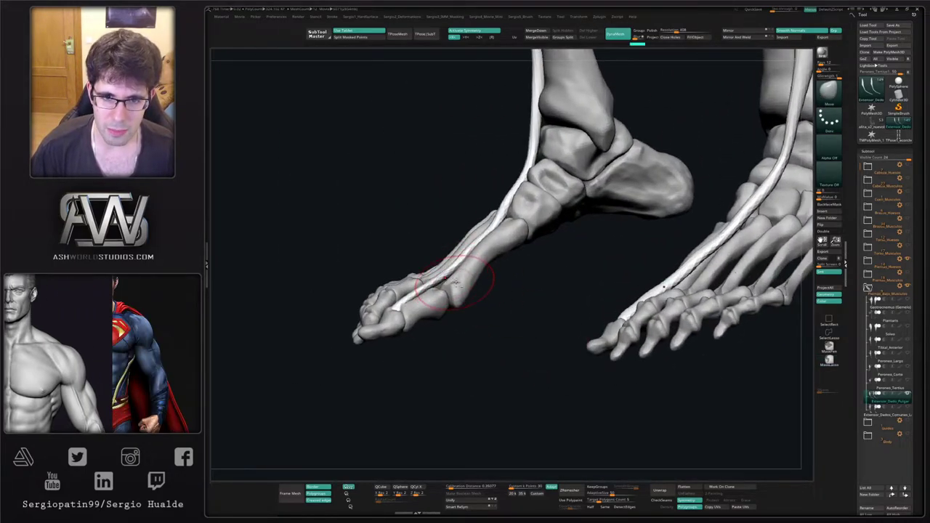
alt+right_drag(444, 281, 516, 262)
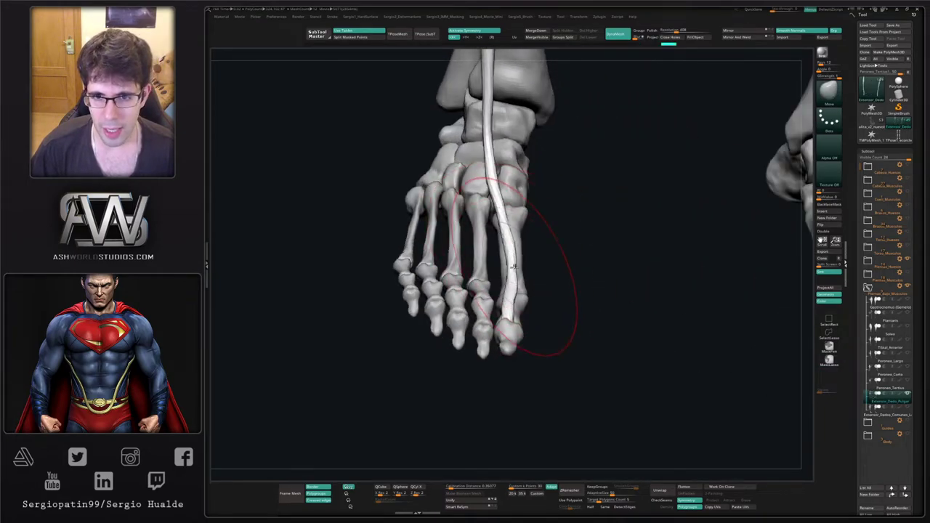
mouse_move(514, 299)
right_down()
mouse_move(519, 239)
mouse_move(514, 324)
mouse_move(522, 299)
mouse_move(519, 217)
mouse_move(554, 211)
mouse_move(465, 225)
mouse_move(481, 265)
right_up()
Smooth the upper tip of Extensor_Dedo_Pulgar and taper it onto the fibula with a resized Move brush.
key(s)
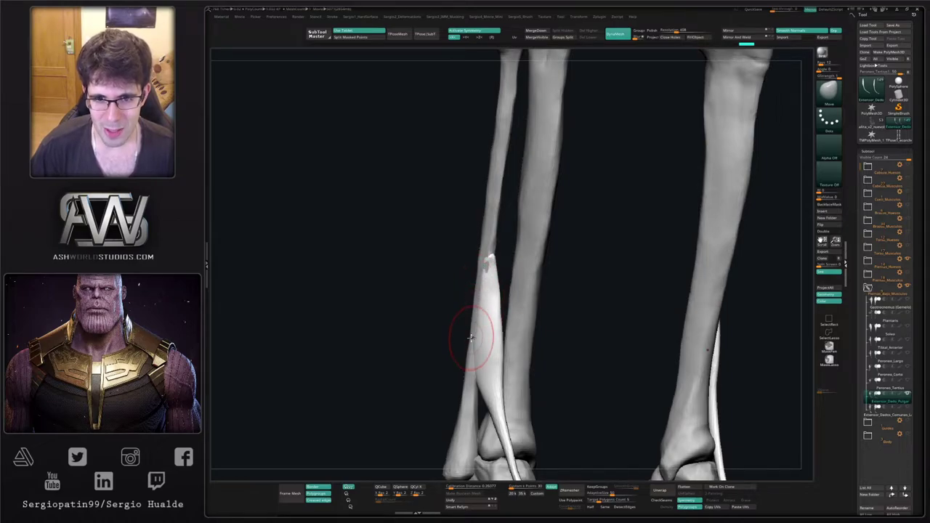
mouse_move(476, 327)
right_down()
mouse_move(499, 269)
mouse_move(477, 285)
right_up()
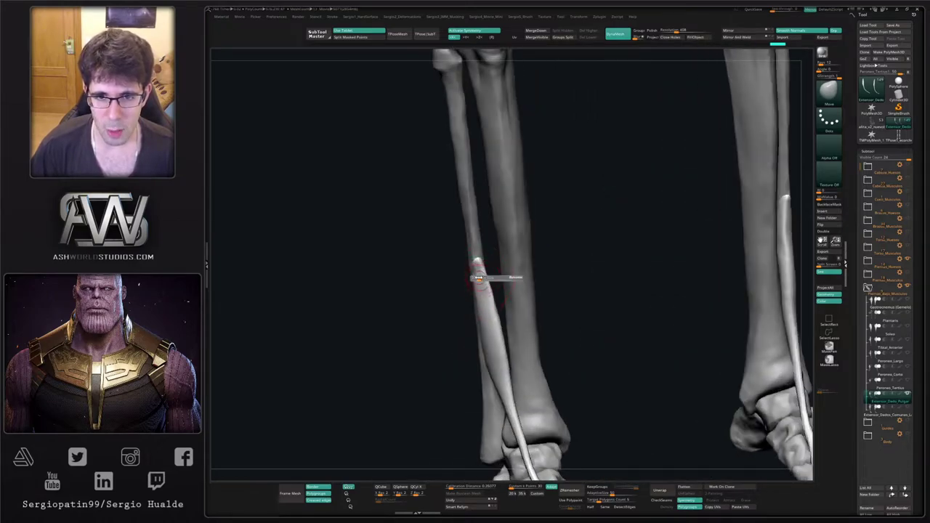
key(shift)
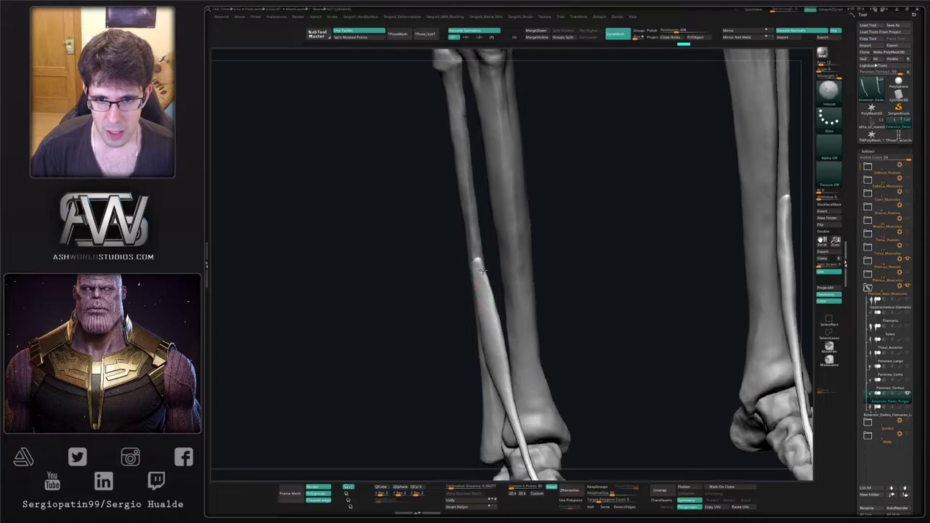
shift+drag(484, 310, 483, 298)
right_drag(482, 298, 478, 264)
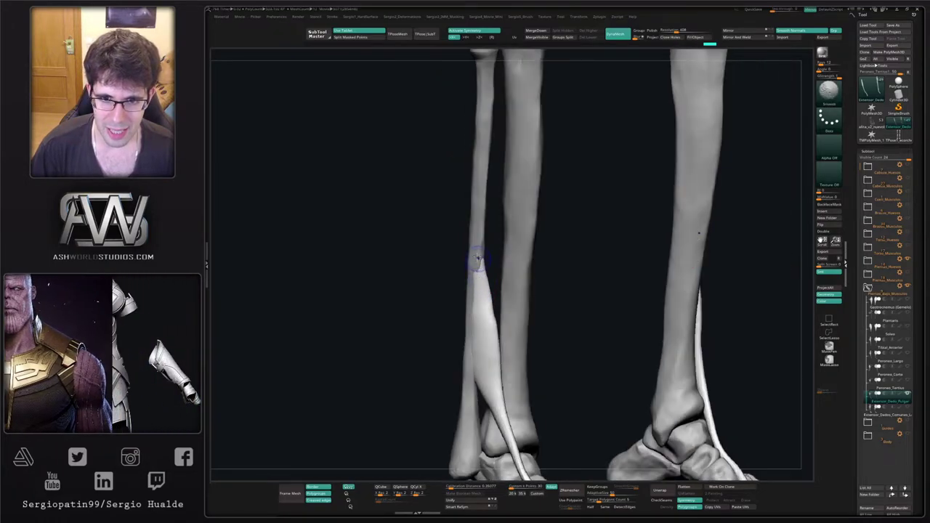
shift+drag(477, 264, 481, 306)
right_drag(482, 330, 479, 289)
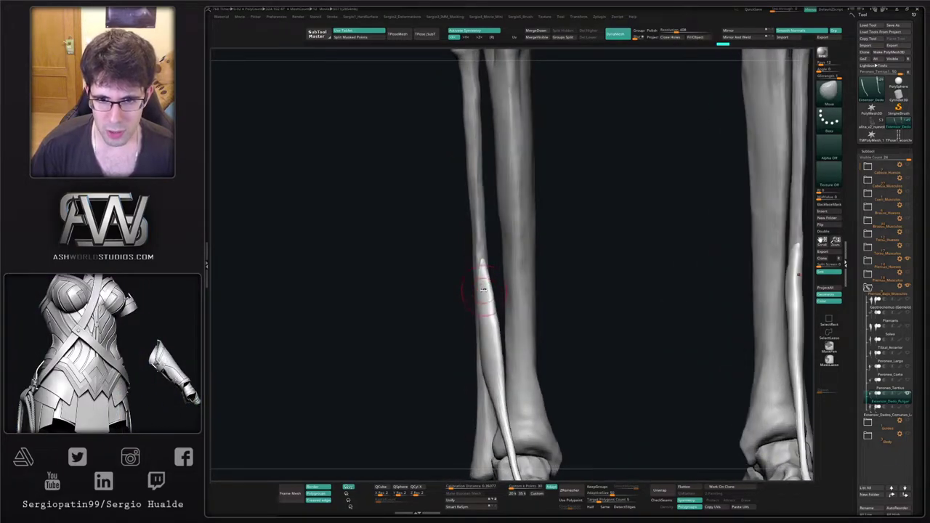
drag(478, 288, 481, 298)
Shift the Extensor_Dedo_Pulgar tendon over the front of the ankle with the Move brush, checking several angles.
ctrl+right_drag(482, 347, 509, 287)
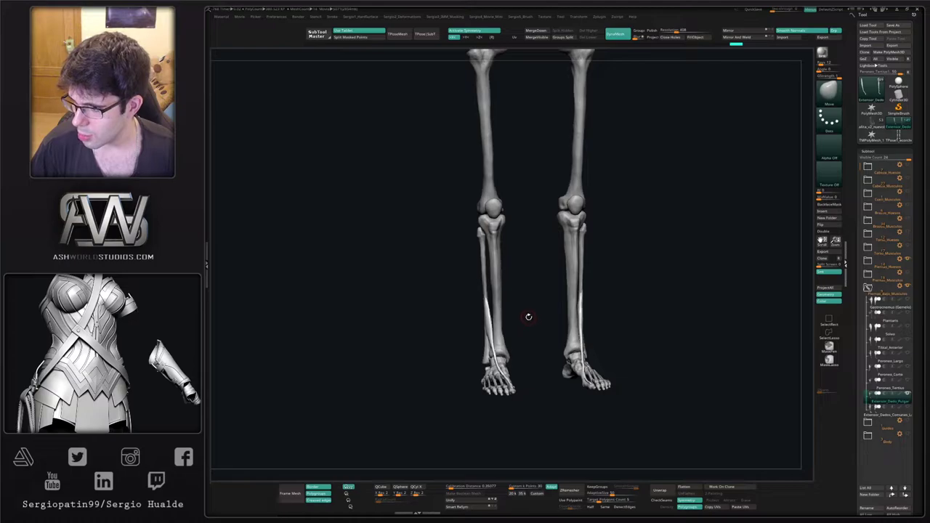
ctrl+right_drag(523, 329, 521, 294)
right_drag(502, 312, 532, 315)
ctrl+right_drag(489, 293, 496, 371)
ctrl+right_drag(499, 313, 506, 364)
right_drag(474, 356, 508, 344)
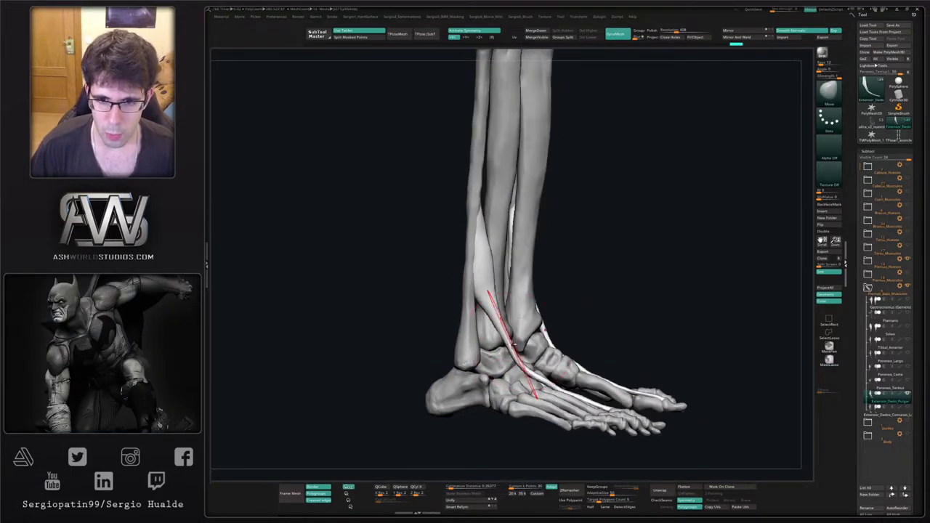
drag(512, 345, 505, 342)
right_drag(514, 340, 495, 340)
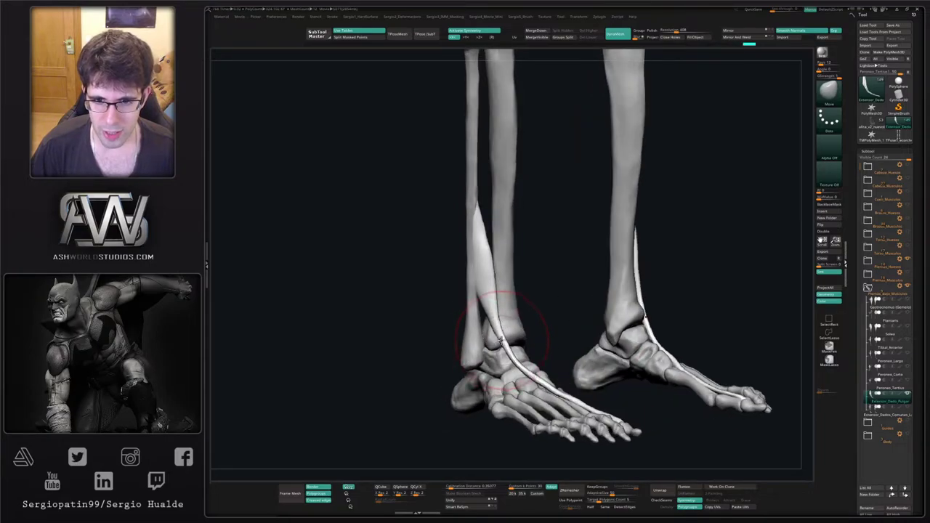
drag(502, 340, 519, 345)
mouse_move(516, 371)
ctrl+right_down()
mouse_move(509, 342)
mouse_move(509, 351)
ctrl+right_up()
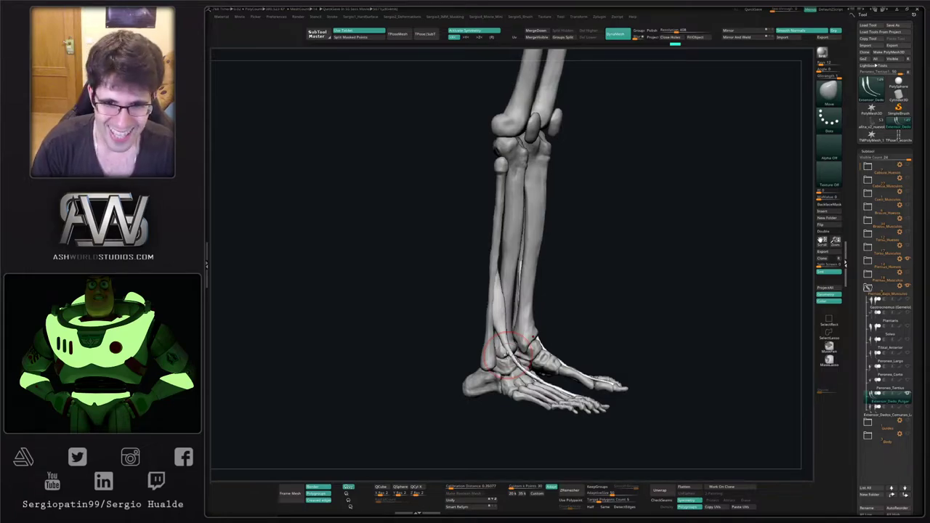
Show the thigh and torso muscle folders to view the new extensor together with the upper body.
drag(681, 297, 657, 263)
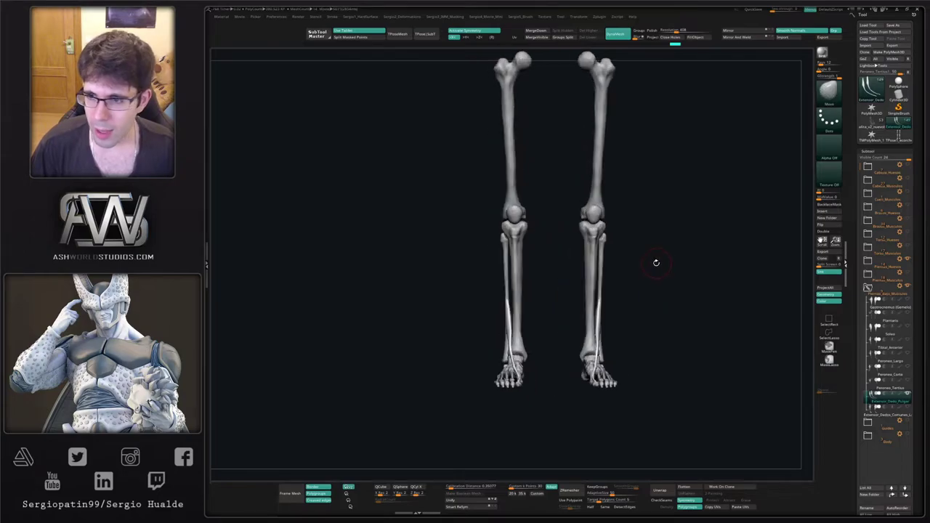
click(907, 273)
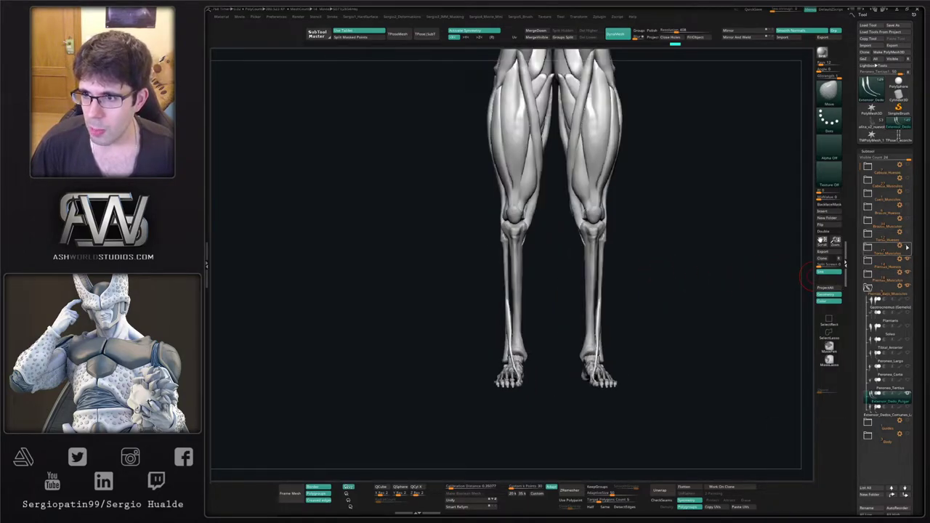
click(908, 247)
alt+drag(770, 257, 739, 347)
alt+drag(776, 376, 764, 315)
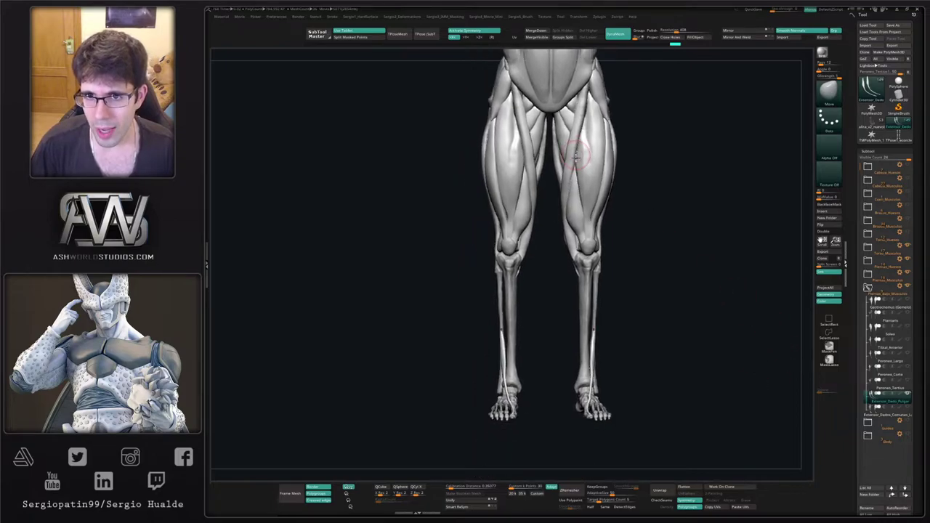
Show all the hidden lower-leg muscles, from the gastrocnemius to the peroneals and the common toe extensor.
click(908, 312)
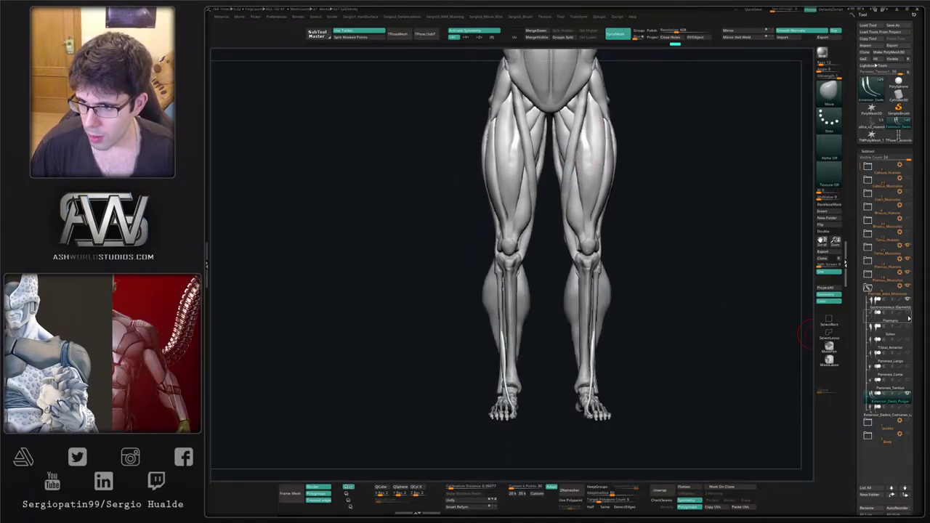
click(908, 325)
click(908, 340)
click(908, 353)
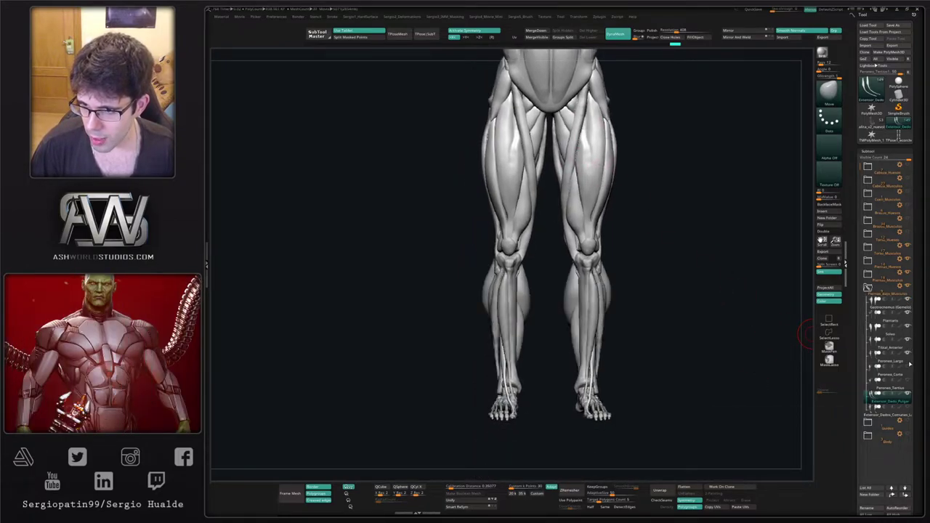
click(908, 367)
click(907, 380)
click(908, 407)
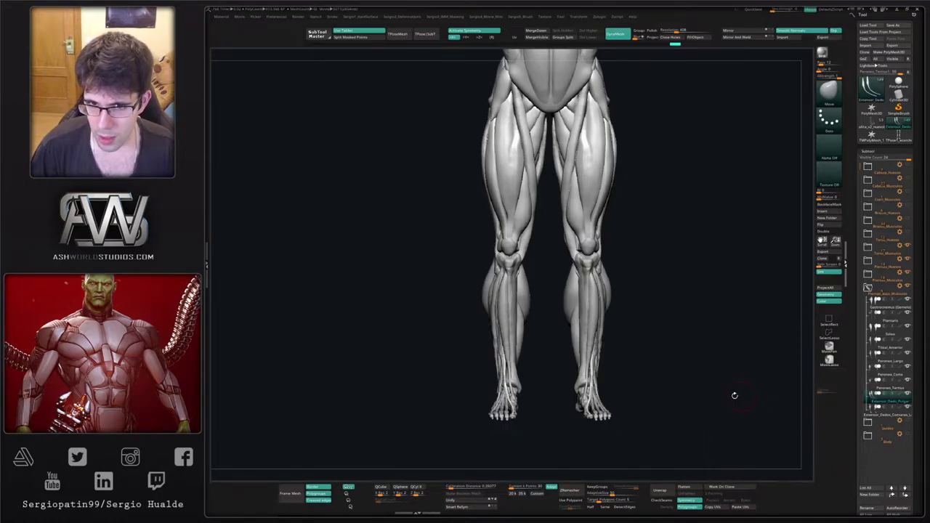
Show the remaining head, neck, arm and torso folders and review the full muscled figure and its legs.
ctrl+right_drag(734, 395, 630, 325)
ctrl+right_drag(582, 343, 615, 315)
drag(615, 314, 581, 312)
ctrl+right_drag(581, 312, 633, 285)
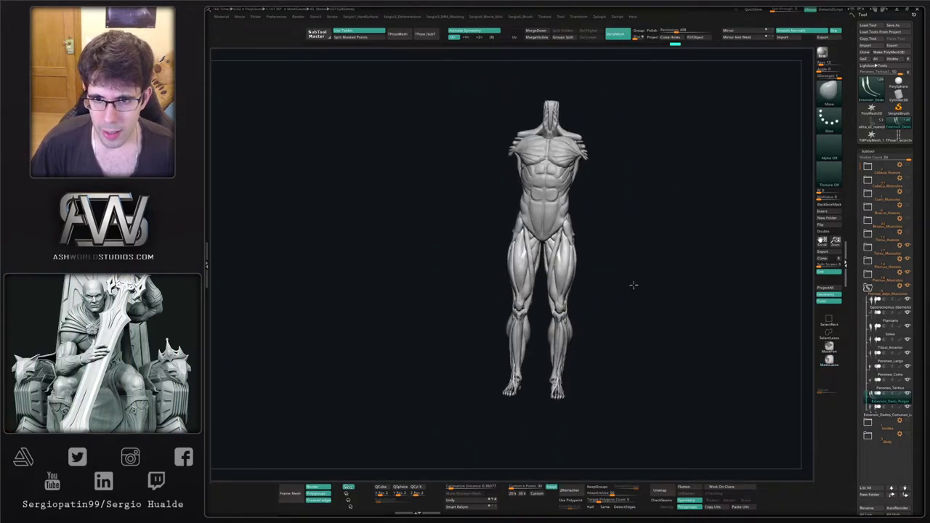
click(908, 225)
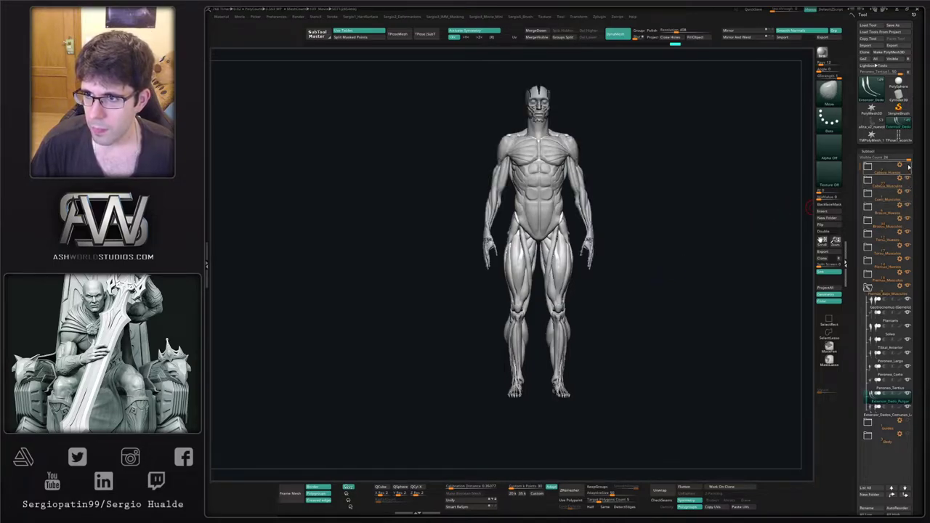
drag(682, 241, 514, 217)
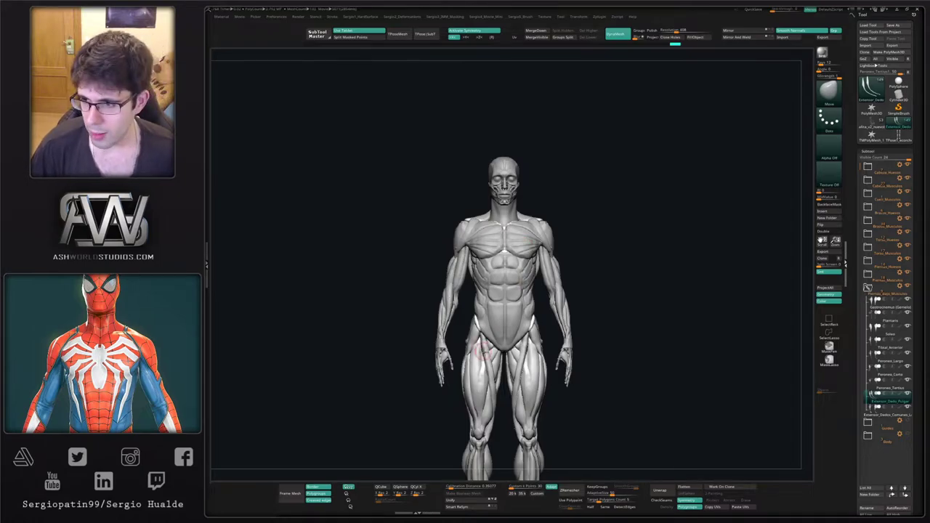
mouse_move(491, 465)
ctrl+right_down()
mouse_move(498, 447)
mouse_move(486, 307)
mouse_move(510, 389)
mouse_move(506, 342)
ctrl+right_up()
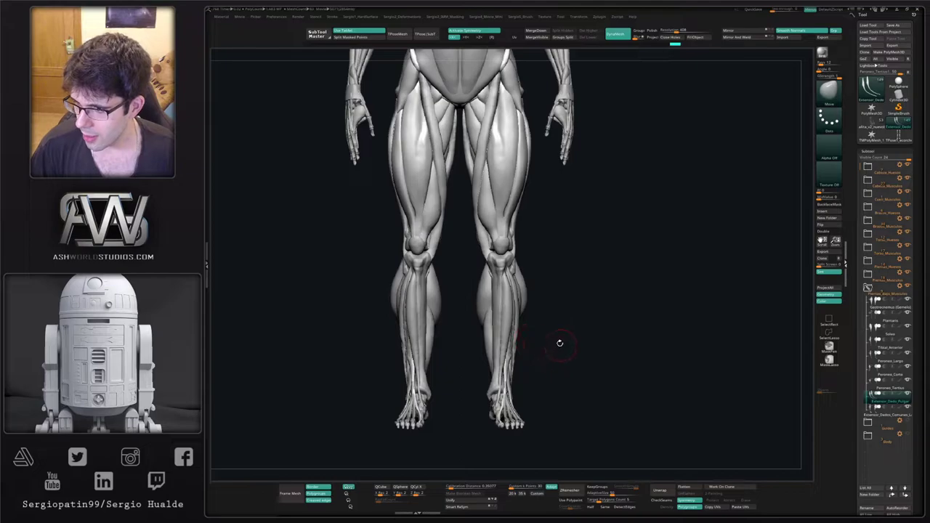
mouse_move(585, 352)
alt+right_down()
mouse_move(604, 361)
mouse_move(585, 362)
alt+right_up()
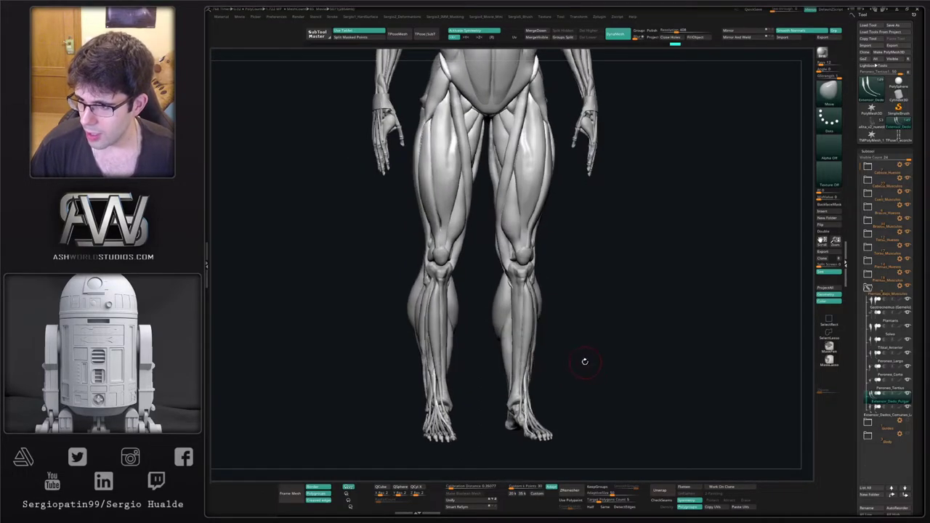
mouse_move(617, 292)
alt+right_down()
mouse_move(598, 360)
mouse_move(596, 322)
mouse_move(594, 357)
alt+right_up()
drag(626, 333, 482, 293)
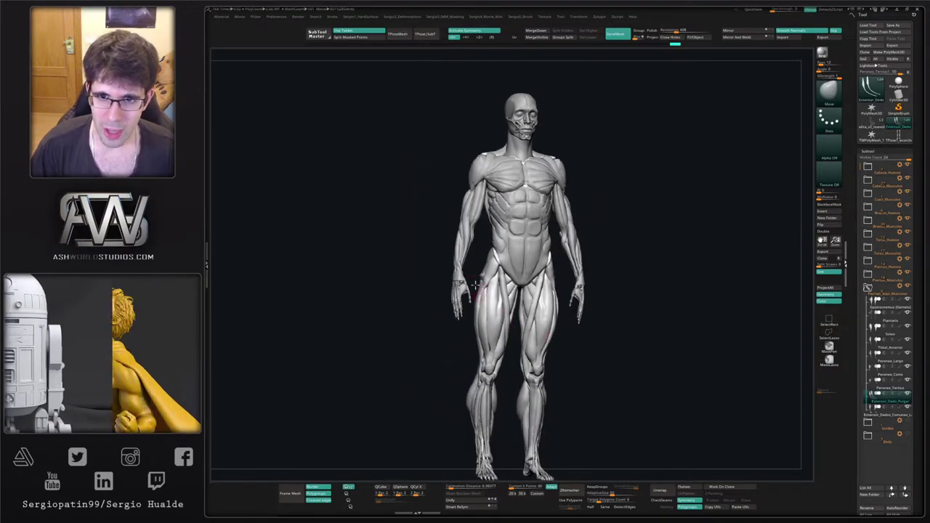
Hide the head, neck, arm, torso and upper-leg folders, including the leg bones, leaving only the lower-leg muscles.
click(907, 166)
click(907, 179)
mouse_move(886, 196)
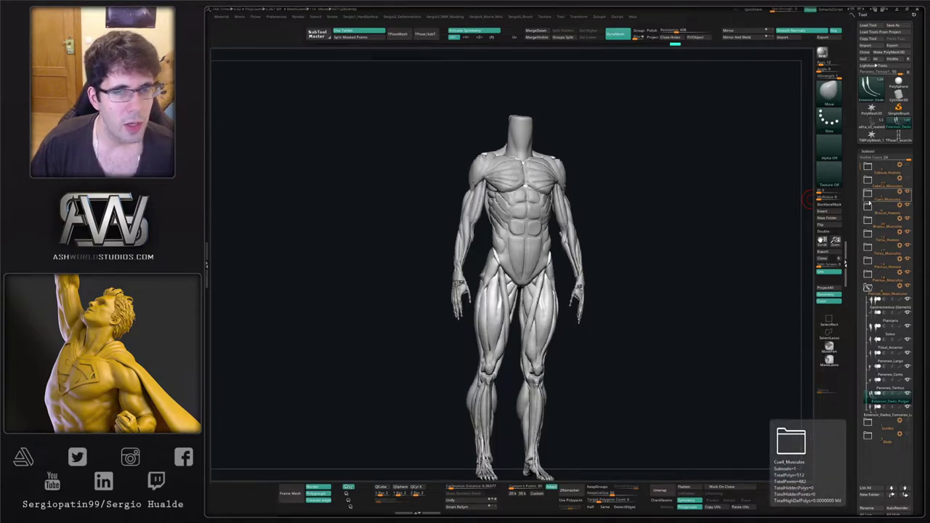
click(907, 193)
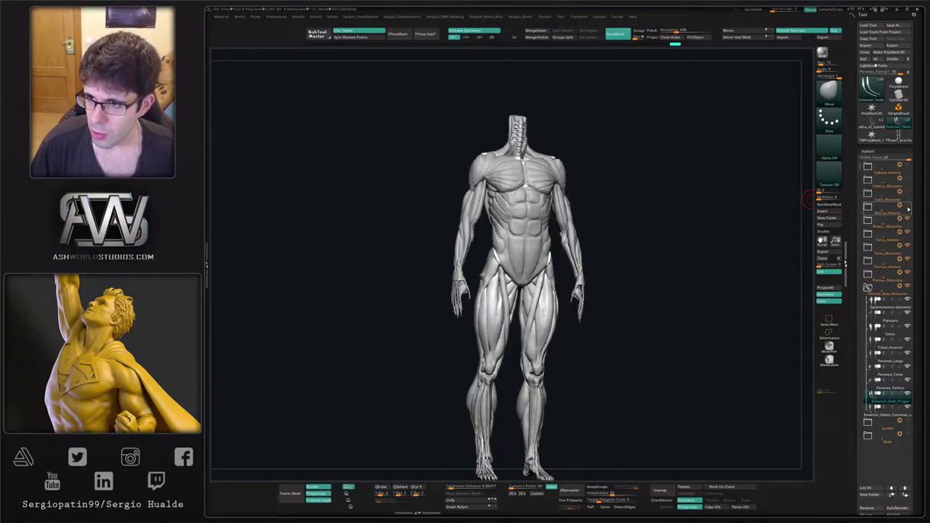
click(908, 219)
click(908, 234)
click(908, 246)
click(909, 259)
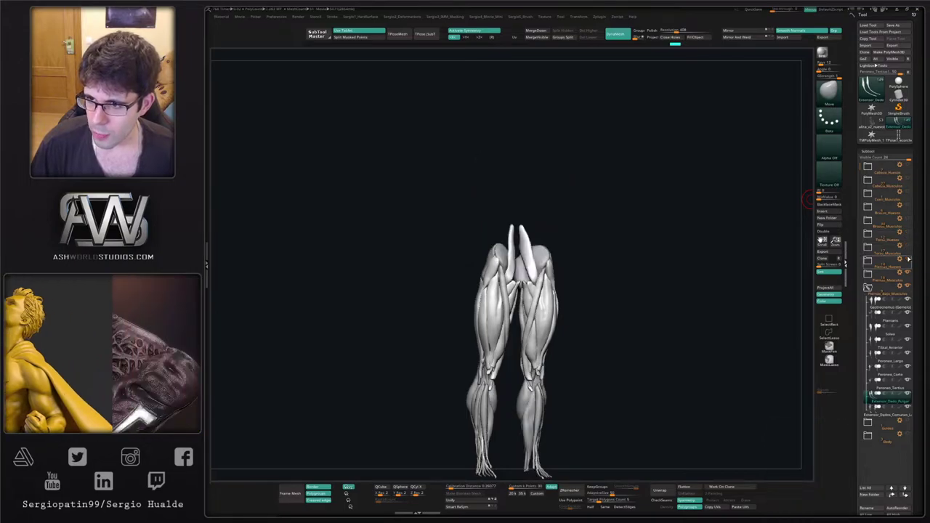
click(908, 271)
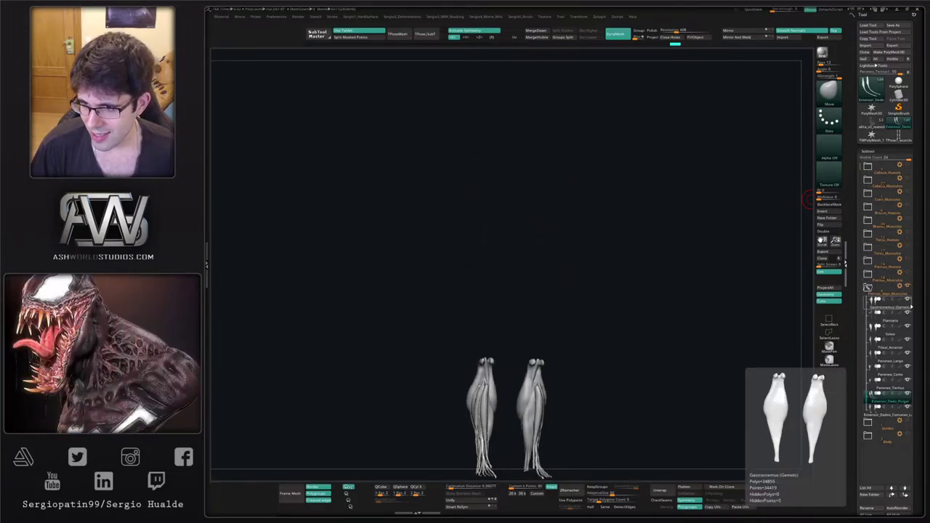
Hide the gastrocnemius, plantaris, soleus and Tibial_Anterior, leaving the peroneals and the toe extensors.
click(908, 299)
click(908, 312)
click(908, 326)
click(908, 339)
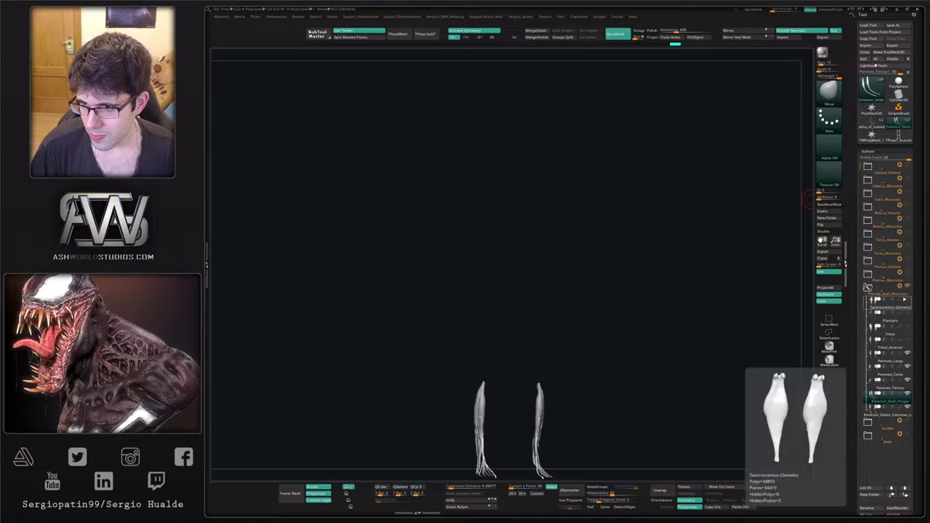
Show the leg bones folder alongside the peroneals and toe extensors, leaving the upper-leg muscle folder hidden.
click(908, 273)
alt+drag(716, 362, 752, 280)
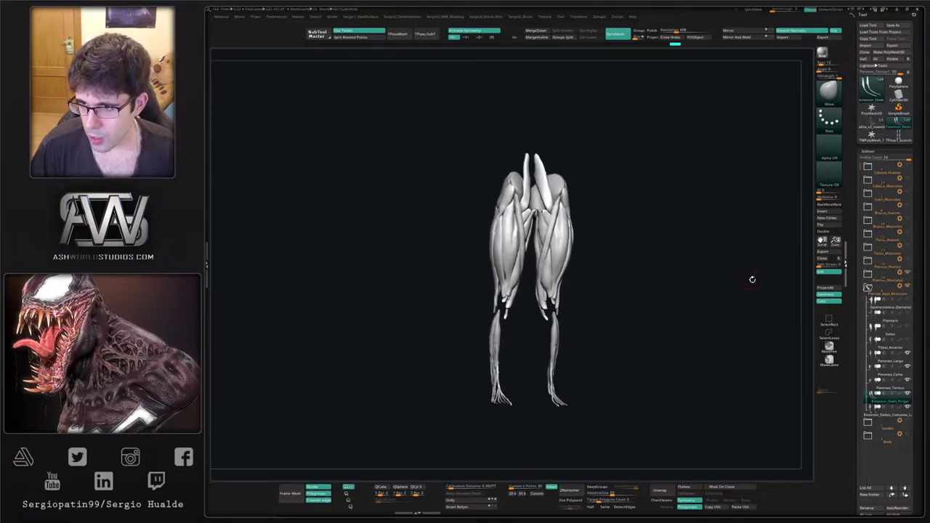
click(908, 273)
click(908, 258)
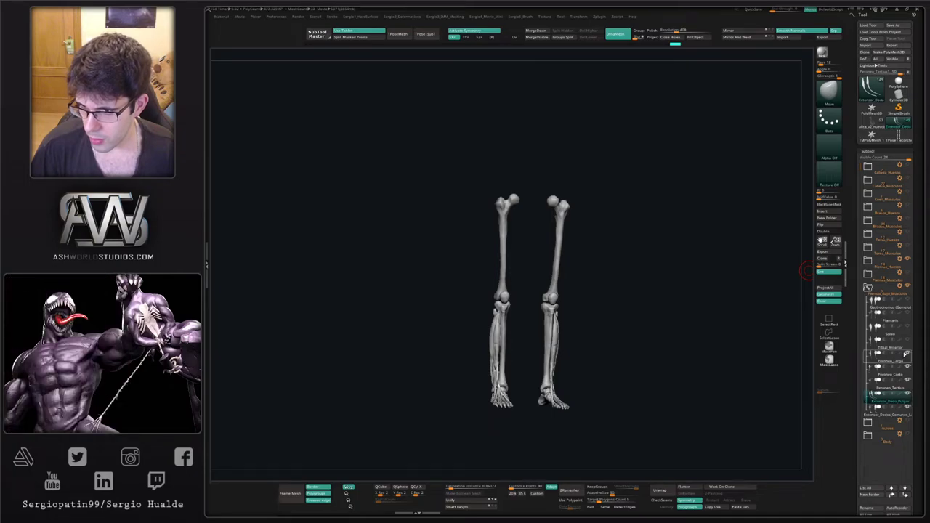
click(907, 354)
click(907, 354)
alt+drag(580, 371, 509, 371)
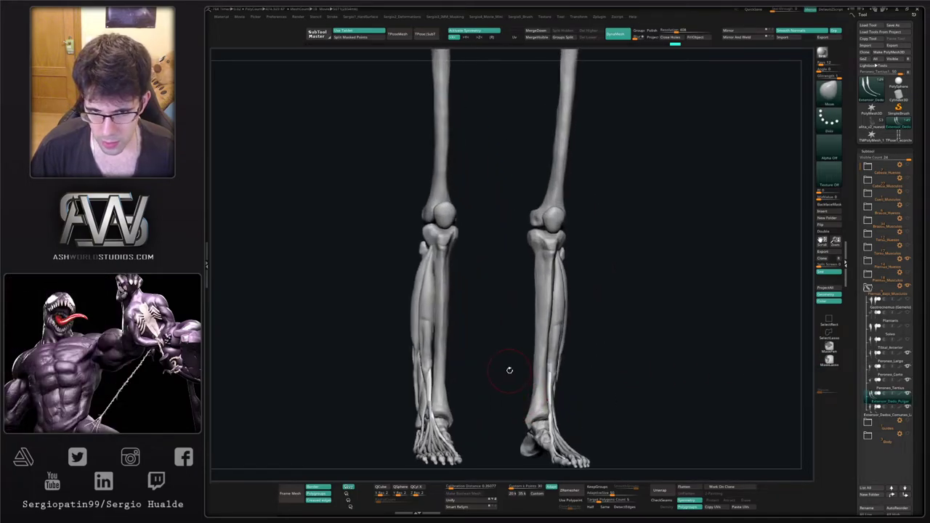
Isolate the big toe extensor and mask its upper end and lower tendon, leaving only the muscle belly unmasked.
right_drag(509, 371, 532, 353)
mouse_move(533, 352)
ctrl+right_down()
mouse_move(531, 385)
mouse_move(527, 367)
ctrl+right_up()
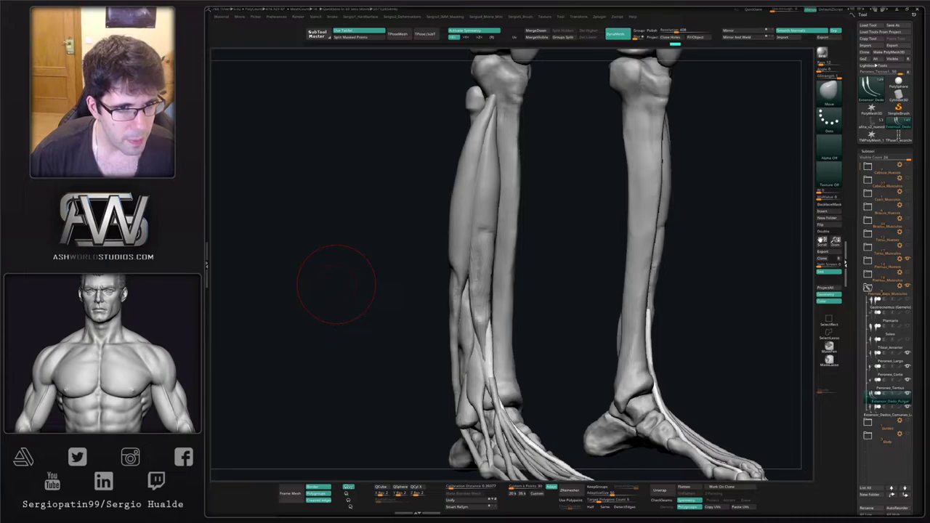
mouse_move(483, 352)
right_down()
mouse_move(494, 367)
mouse_move(478, 386)
mouse_move(500, 356)
right_up()
key(shift+s)
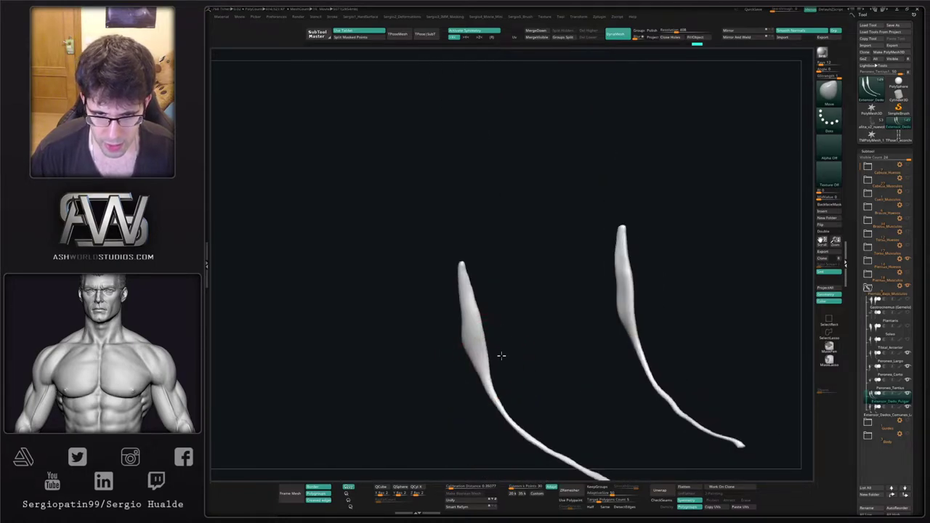
ctrl+drag(471, 290, 476, 293)
ctrl+click(524, 371)
right_drag(524, 371, 492, 365)
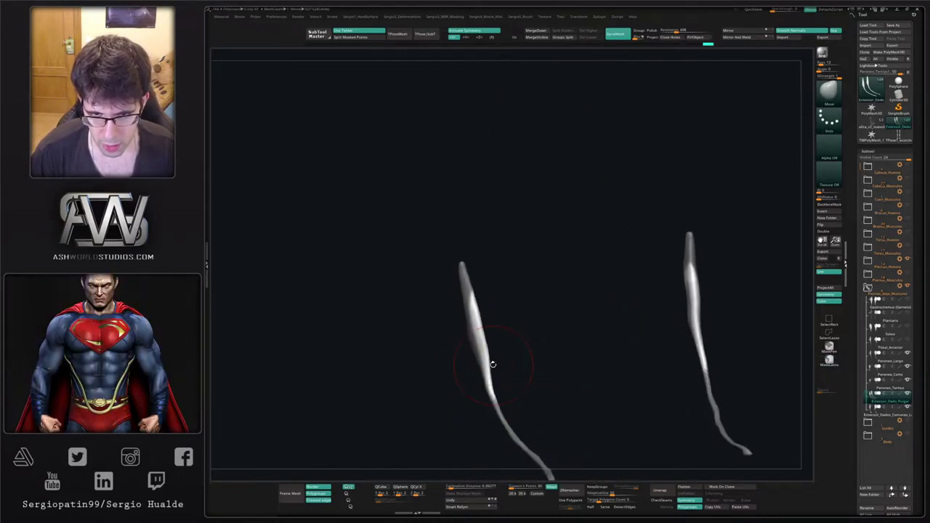
right_drag(487, 301, 513, 389)
Widen the unmasked belly of the big toe extensor with the transform gizmo and compare it with the surrounding leg.
key(w)
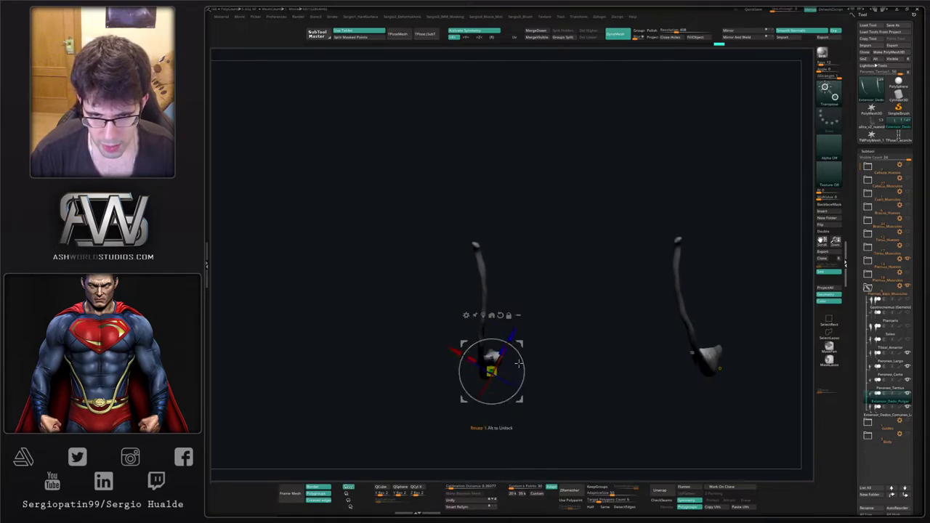
key(q)
mouse_move(533, 332)
right_down()
mouse_move(542, 413)
mouse_move(514, 334)
mouse_move(510, 355)
mouse_move(530, 349)
mouse_move(496, 354)
mouse_move(502, 330)
mouse_move(532, 332)
right_up()
key(alt+s)
key(alt+s)
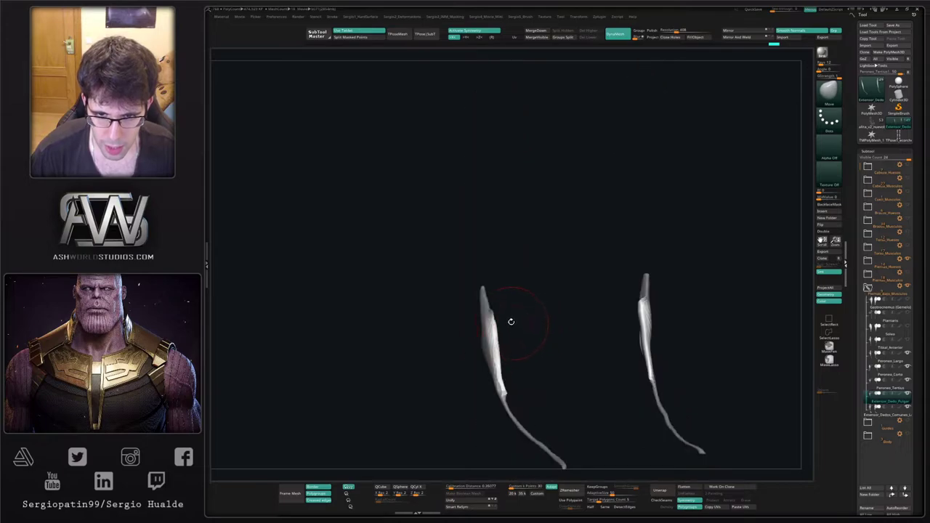
Clear the mask on the big toe extensor and inflate the upper part of its belly with the Inflat brush.
key(s)
mouse_move(511, 321)
ctrl+mouse_down()
mouse_move(520, 329)
mouse_move(492, 320)
mouse_move(495, 349)
ctrl+mouse_up()
right_drag(499, 359, 495, 331)
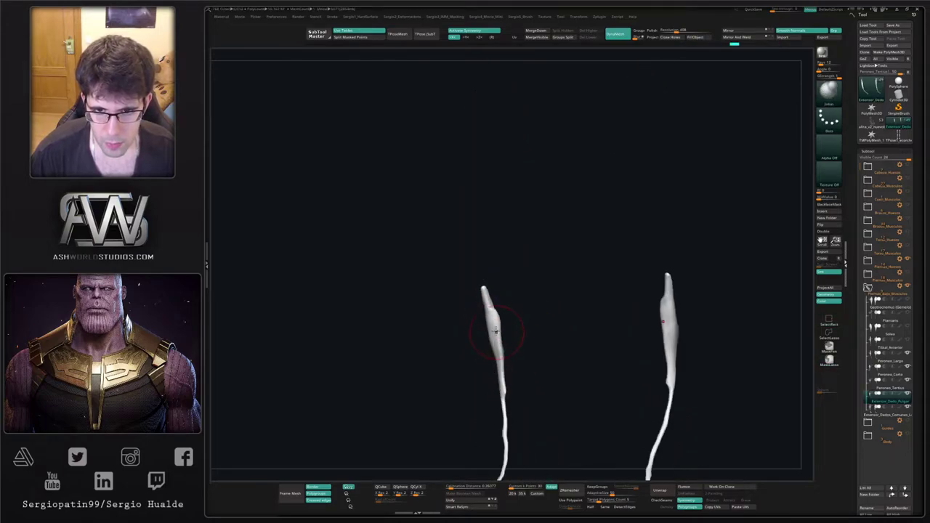
mouse_move(494, 329)
mouse_down()
mouse_move(492, 313)
mouse_move(493, 325)
mouse_up()
key(s)
right_drag(492, 324, 496, 323)
drag(494, 321, 490, 313)
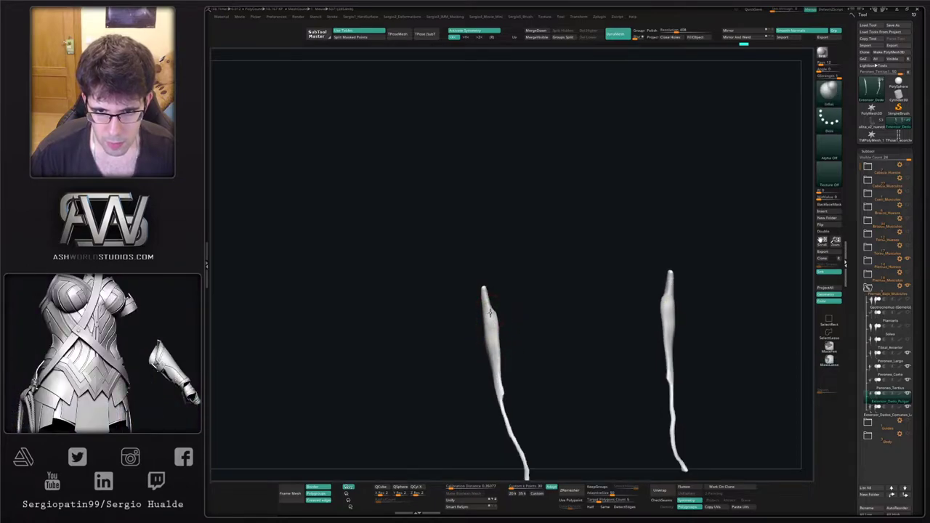
Smooth and flatten the ridges left at the ends of the extensor's belly using Smooth and TrimDynamic.
shift+drag(496, 352, 494, 336)
right_drag(500, 346, 541, 343)
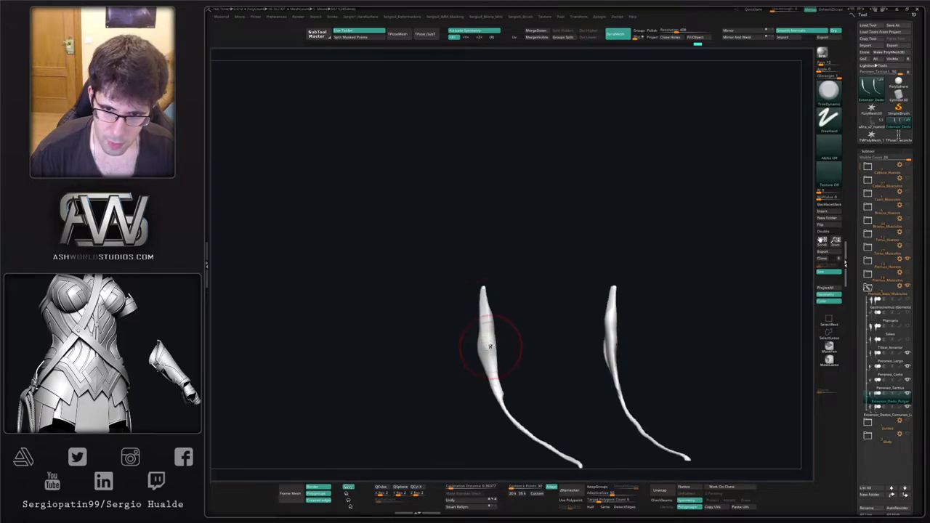
shift+drag(487, 320, 485, 296)
mouse_move(495, 364)
ctrl+right_down()
mouse_move(498, 327)
mouse_move(495, 368)
ctrl+right_up()
Fit the big toe extensor between the shin bones and neighbouring muscles above the ankle with the Move brush.
key(s)
mouse_move(495, 368)
right_down()
mouse_move(459, 360)
mouse_move(499, 341)
right_up()
key(b)
key(m)
key(v)
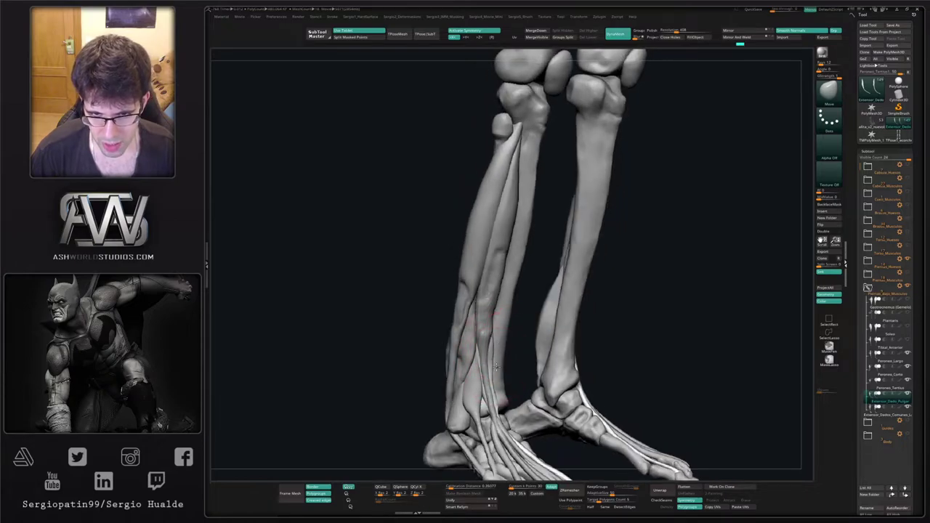
mouse_move(499, 390)
right_down()
mouse_move(468, 386)
mouse_move(480, 399)
right_up()
drag(479, 398, 471, 373)
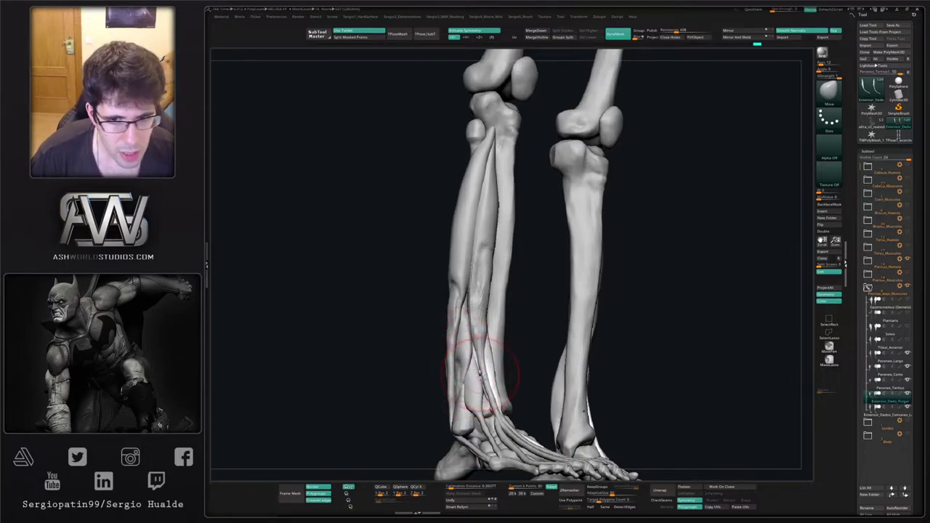
Select the Peroneo_Tertius and reshape its belly in isolation with the Move brush.
alt+click(468, 391)
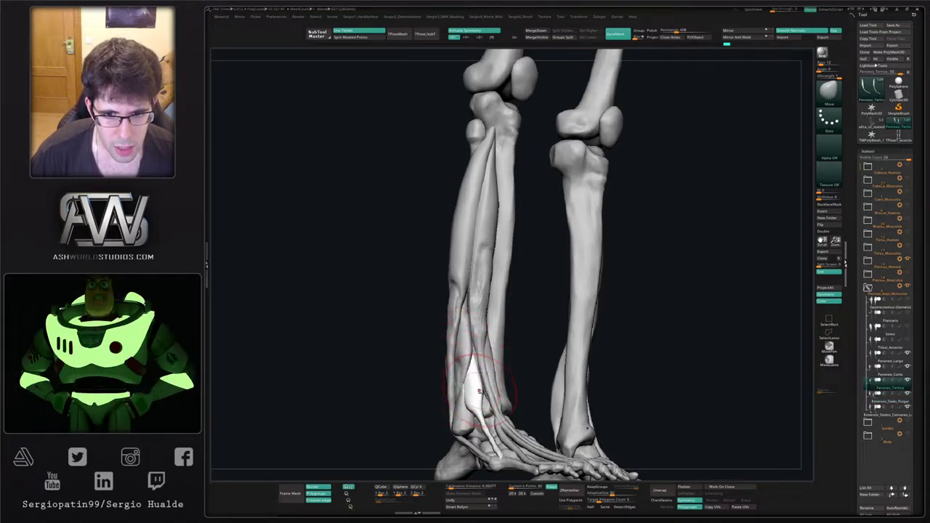
mouse_move(480, 391)
right_down()
mouse_move(493, 358)
mouse_move(488, 373)
right_up()
key(alt+s)
key(s)
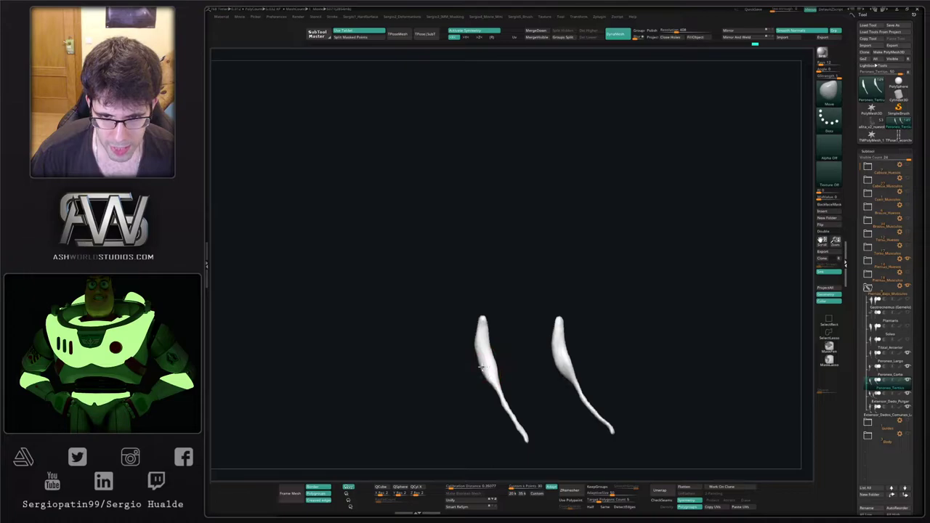
key(shift+ctrl+s)
Reselect the big toe extensor and inflate its lower belly just above the ankle.
alt+click(497, 352)
mouse_move(497, 353)
right_down()
mouse_move(492, 360)
mouse_move(512, 375)
right_up()
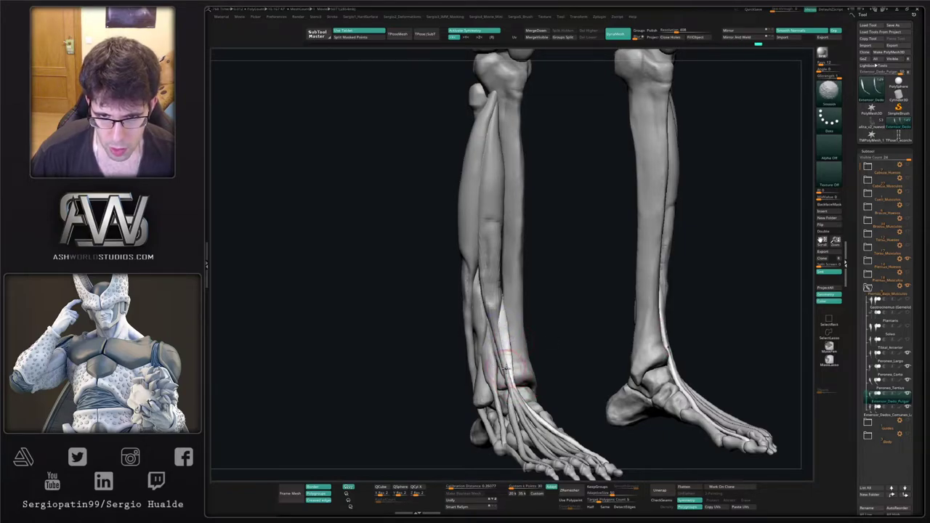
drag(509, 364, 524, 331)
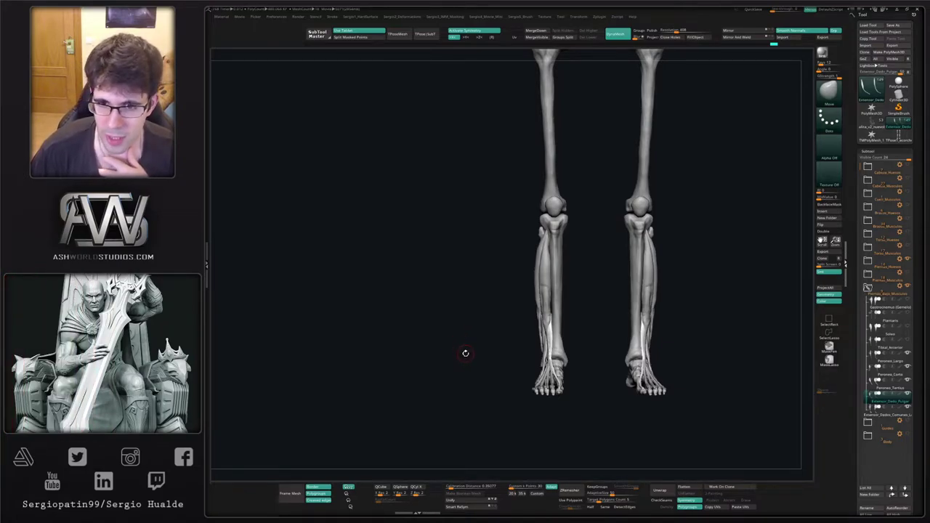
Examine the peroneals and toe extensors over the leg bones from the front, side and back.
right_drag(466, 354, 499, 356)
mouse_move(540, 315)
right_down()
mouse_move(524, 320)
mouse_move(520, 311)
mouse_move(548, 353)
right_up()
mouse_move(542, 393)
ctrl+right_down()
mouse_move(531, 363)
mouse_move(562, 368)
mouse_move(541, 339)
mouse_move(548, 368)
ctrl+right_up()
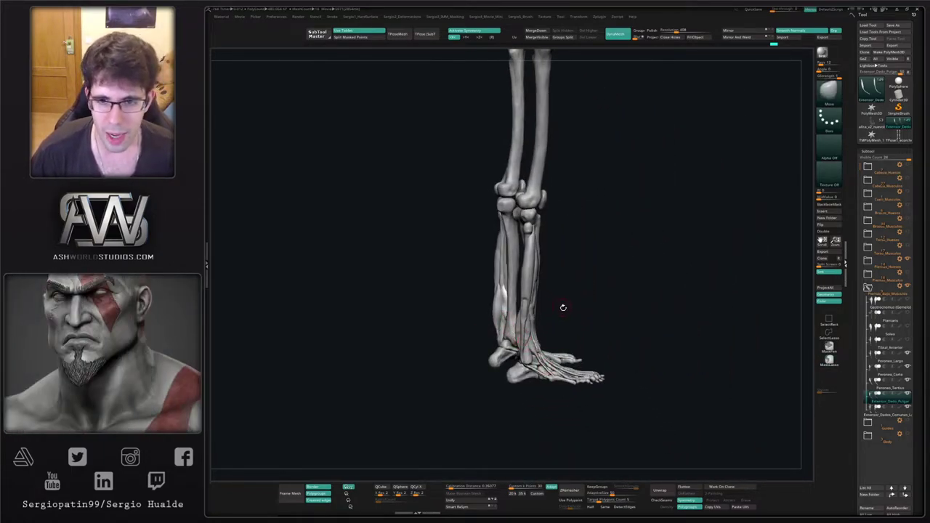
right_drag(563, 307, 554, 357)
ctrl+right_drag(545, 392, 499, 332)
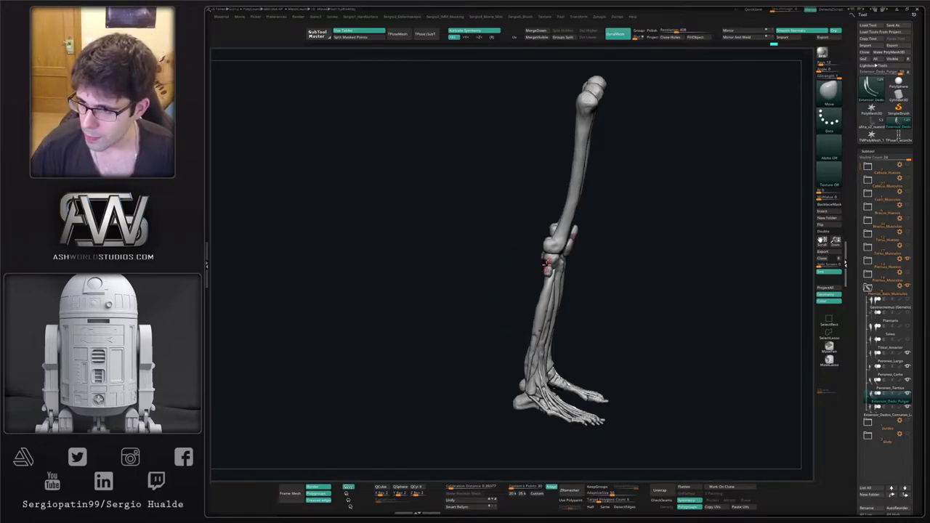
drag(641, 310, 565, 322)
ctrl+right_drag(548, 329, 516, 370)
mouse_move(499, 321)
ctrl+right_down()
mouse_move(506, 360)
mouse_move(496, 327)
mouse_move(483, 357)
mouse_move(504, 337)
mouse_move(472, 343)
mouse_move(509, 340)
mouse_move(527, 363)
mouse_move(535, 349)
ctrl+right_up()
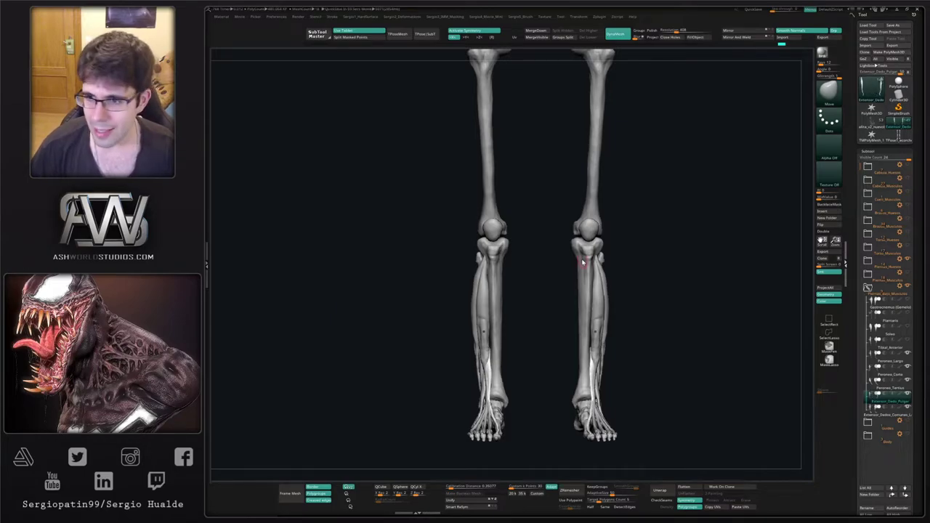
Show the gastrocnemius, plantaris, soleus and Tibial_Anterior together with the upper-leg muscle folder.
click(907, 313)
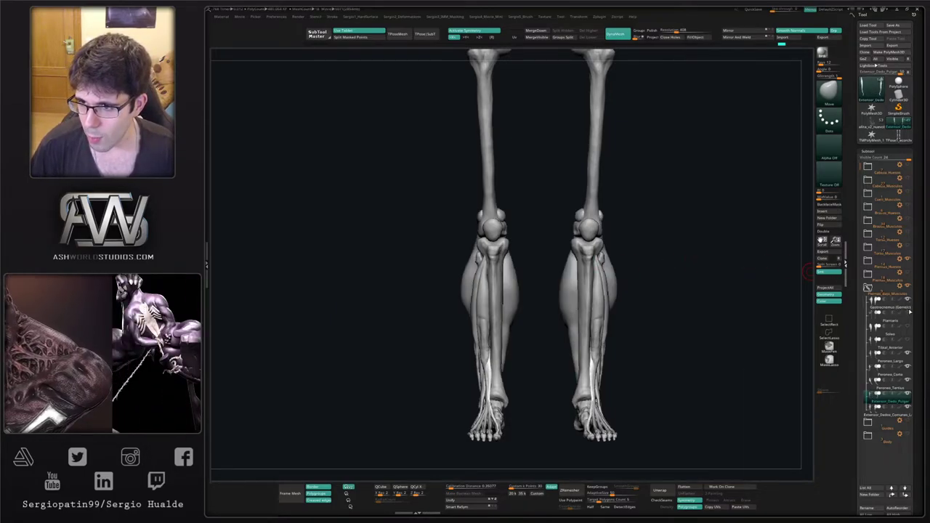
click(908, 326)
click(908, 339)
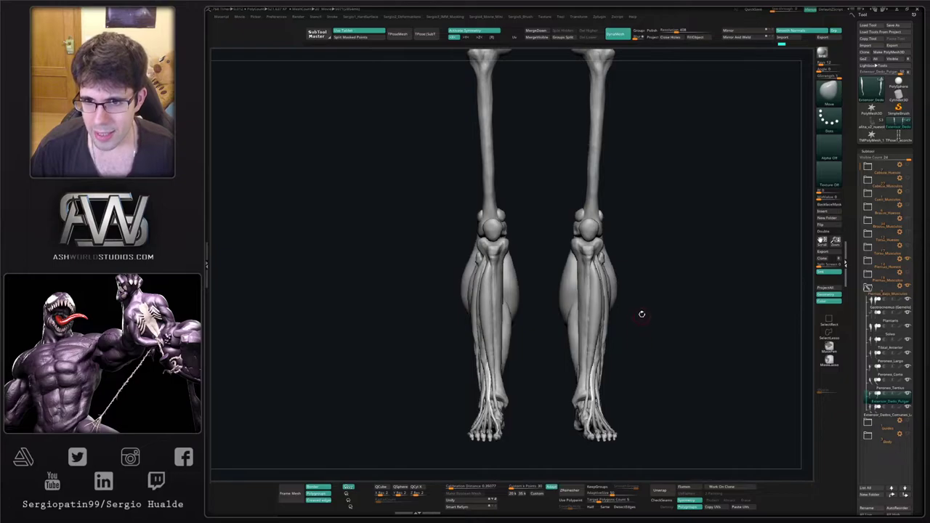
key(f)
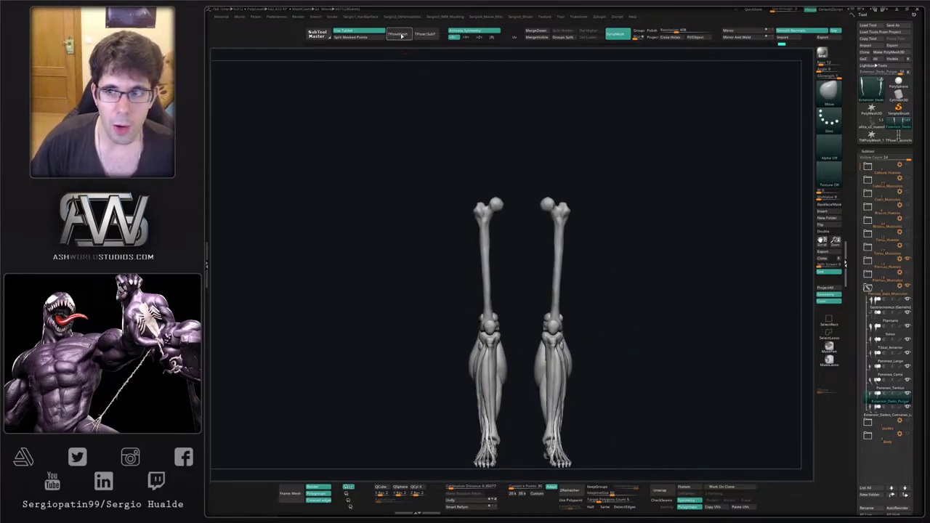
click(908, 273)
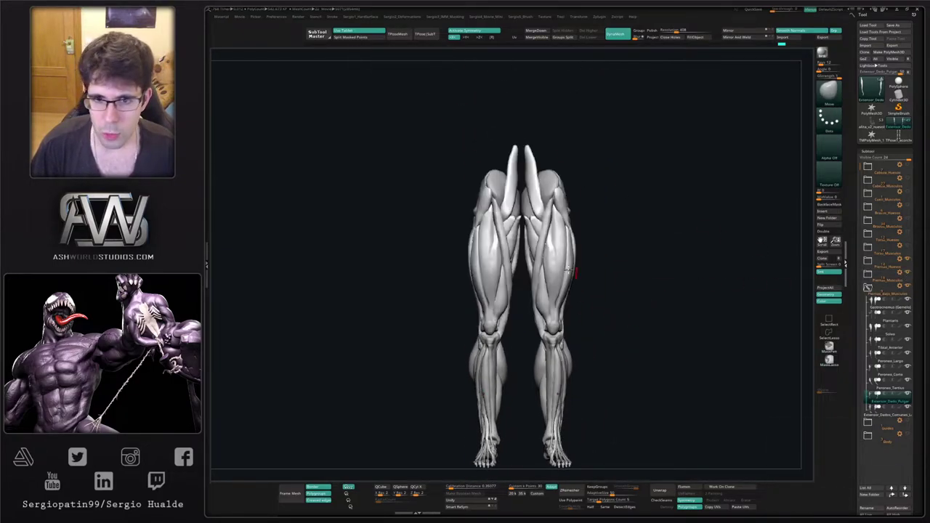
Build a combined Transpose Master mesh from the visible leg subtools and turn on X symmetry.
click(399, 35)
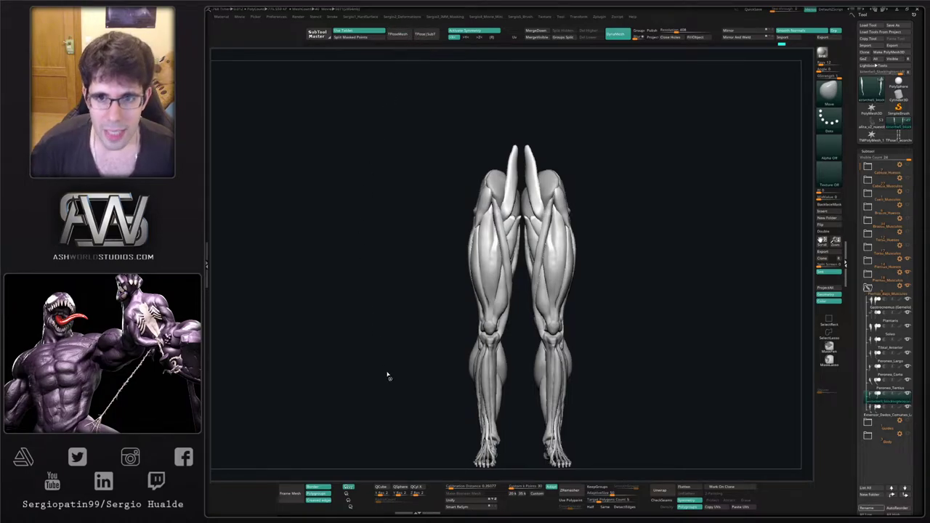
key(Up)
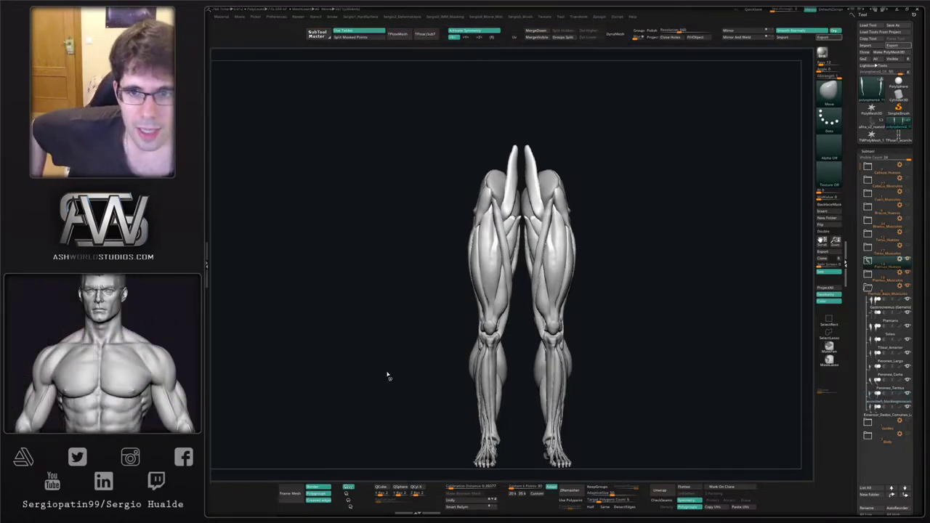
key(Down)
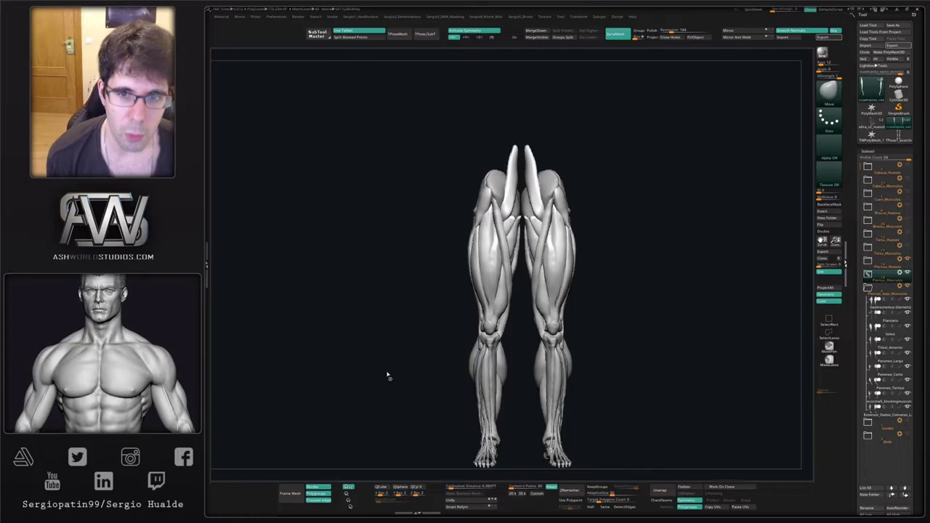
key(Down)
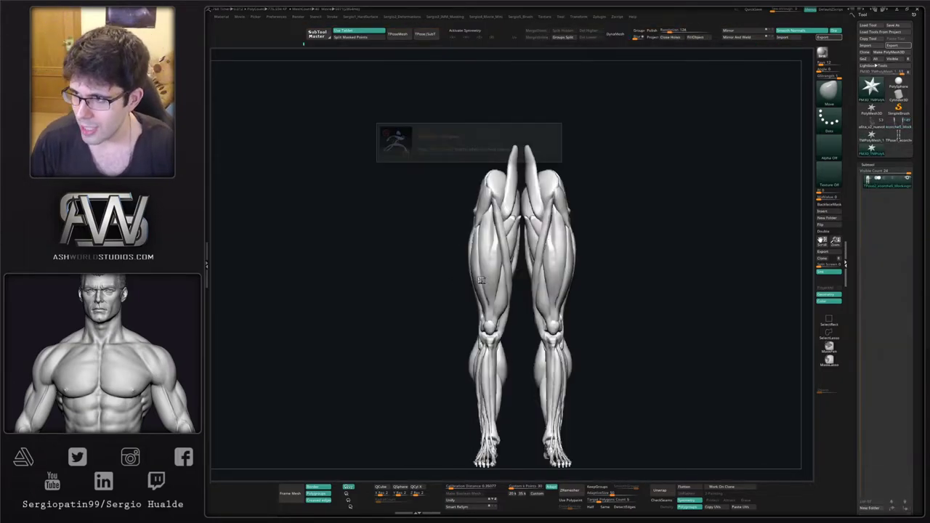
key(x)
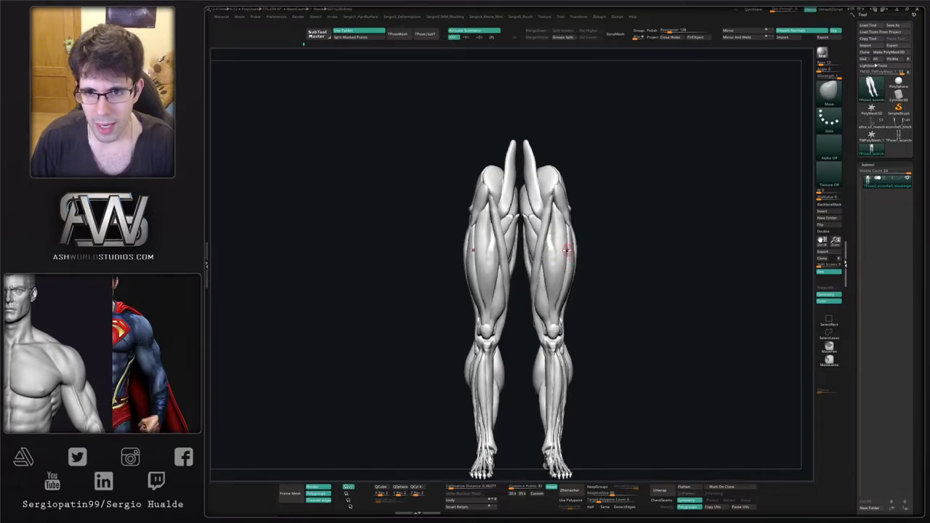
Separate the kneecap and leg bone polygroups from the muscles on the combined mesh and mask the bones.
alt+right_drag(555, 312, 554, 269)
ctrl+right_drag(554, 269, 525, 305)
right_drag(524, 306, 570, 307)
ctrl+shift+click(524, 312)
ctrl+shift+click(526, 313)
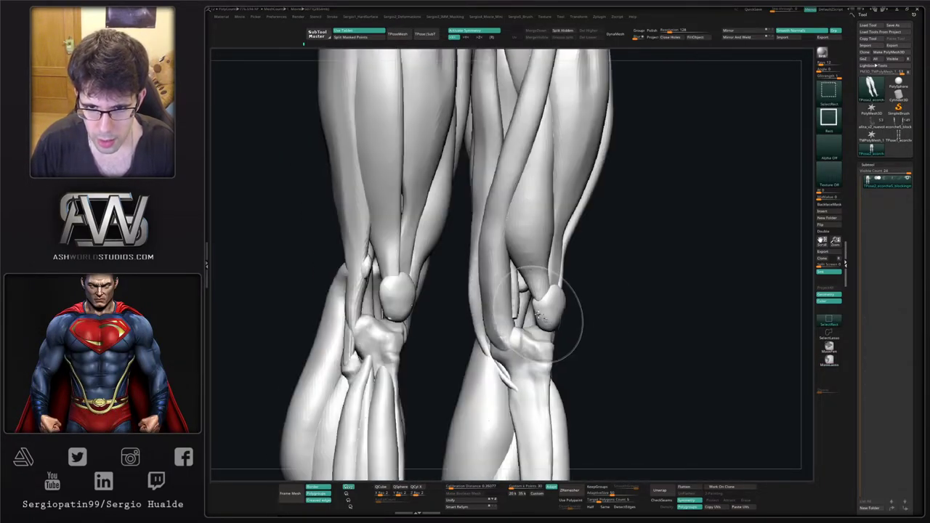
ctrl+shift+click(550, 313)
ctrl+shift+click(537, 371)
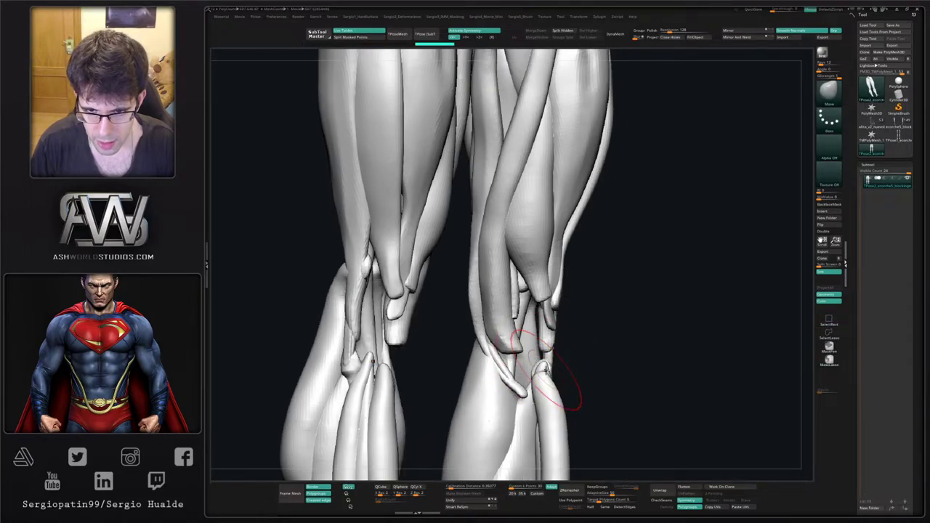
alt+right_drag(552, 407, 539, 227)
mouse_move(538, 302)
right_down()
mouse_move(537, 336)
mouse_move(536, 297)
right_up()
ctrl+shift+click(537, 336)
mouse_move(537, 297)
right_down()
mouse_move(565, 301)
mouse_move(538, 317)
mouse_move(543, 342)
mouse_move(541, 310)
mouse_move(528, 304)
mouse_move(541, 289)
right_up()
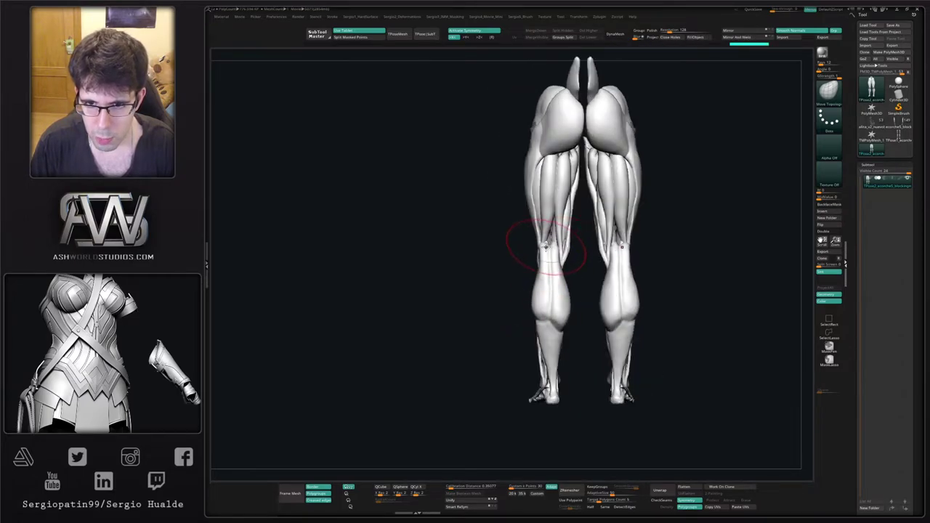
Adjust the muscles around the knee and calf of the combined mesh with the Move and Move Topological brushes.
right_drag(548, 238, 538, 285)
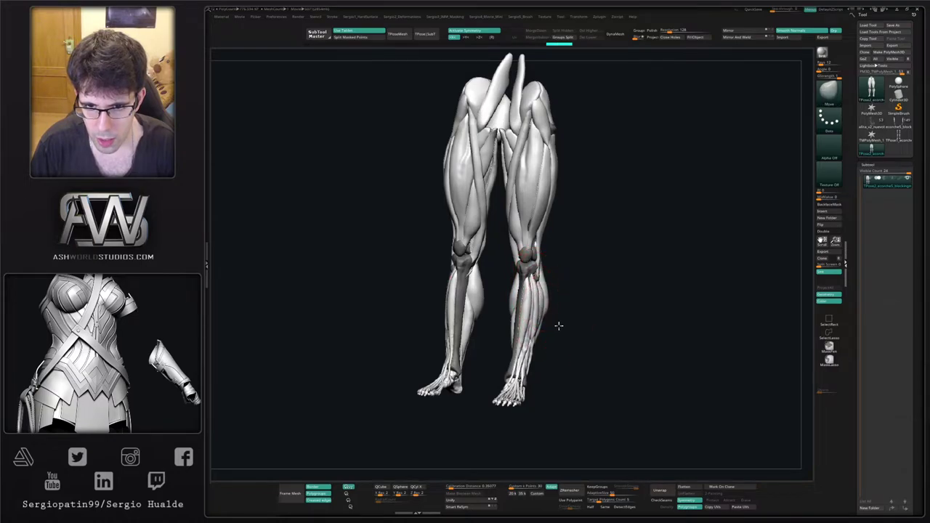
mouse_move(559, 326)
right_down()
mouse_move(557, 297)
mouse_move(535, 312)
right_up()
ctrl+right_drag(546, 312, 543, 301)
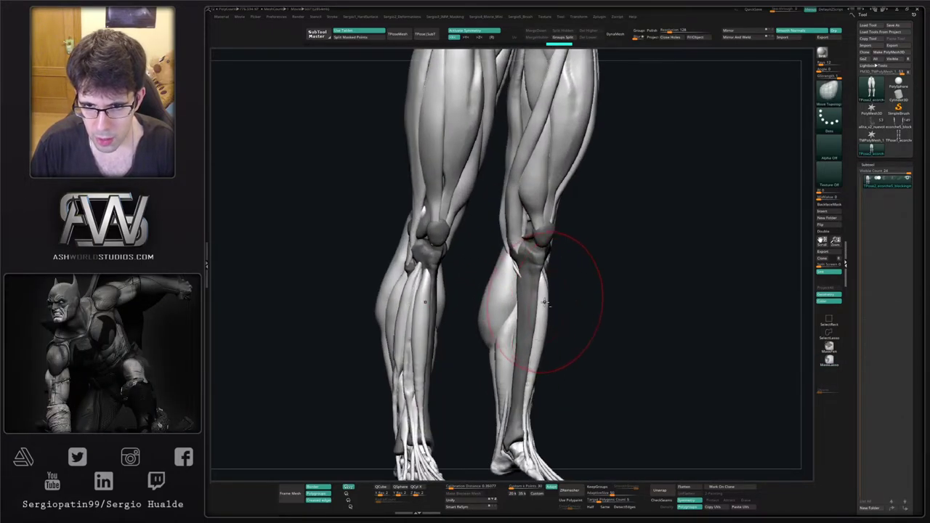
Reshape the inner calf contours of both lower legs symmetrically with the Move brush.
right_drag(540, 336, 555, 338)
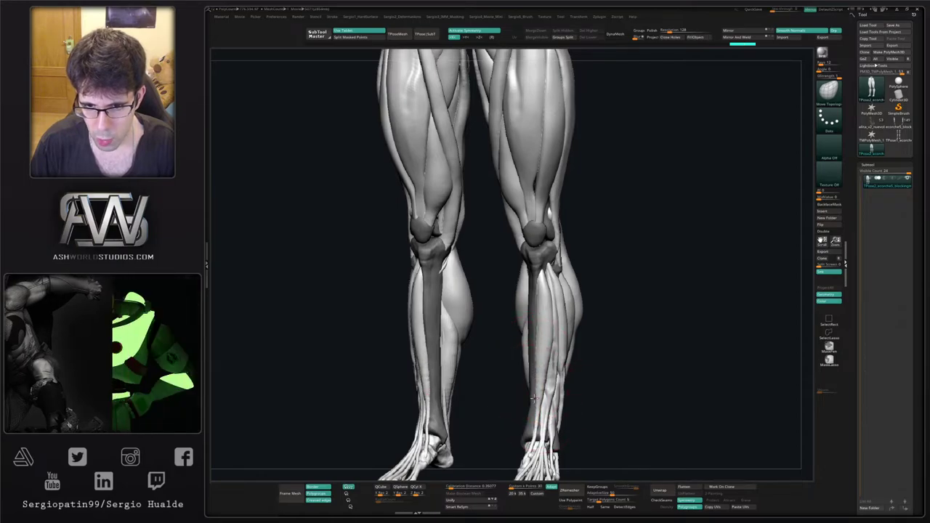
mouse_move(532, 413)
ctrl+right_down()
mouse_move(535, 354)
mouse_move(508, 310)
ctrl+right_up()
key(b)
key(m)
key(v)
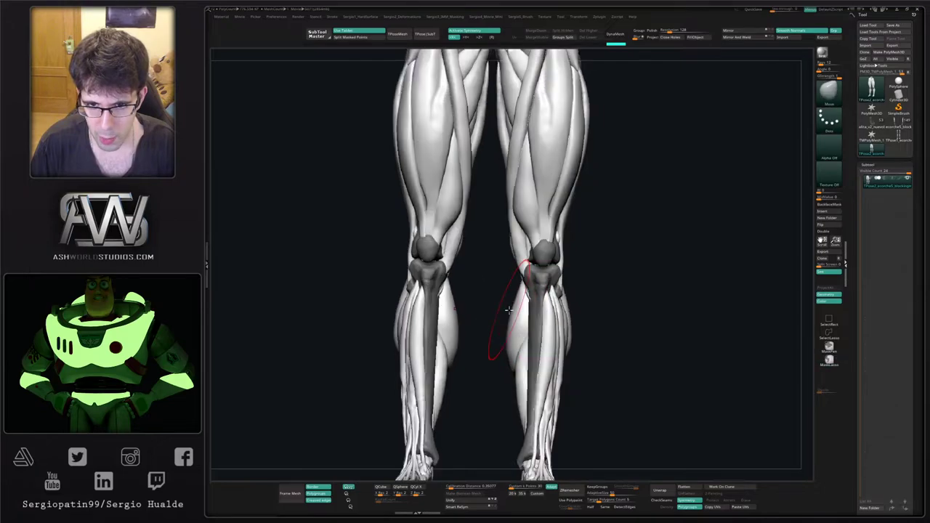
drag(513, 314, 511, 325)
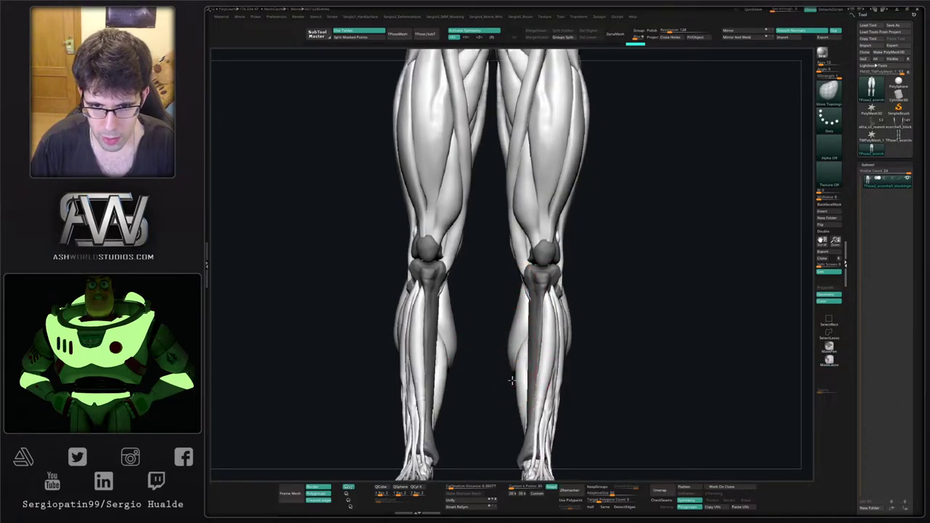
right_drag(512, 381, 519, 372)
drag(519, 378, 526, 404)
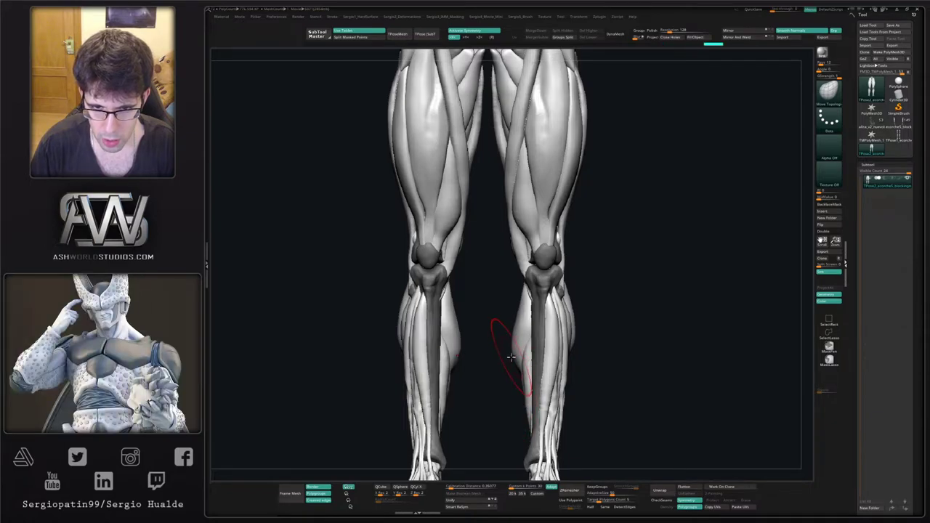
Adjust the back of the lower leg below the calf and the outline near the ankle with the Move brush.
ctrl+alt+shift+drag(511, 356, 517, 357)
right_drag(516, 332, 529, 327)
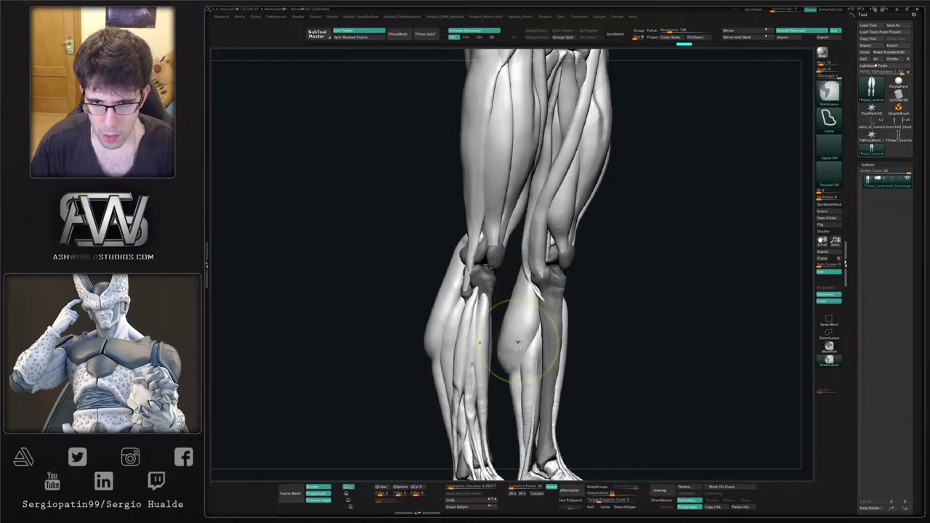
ctrl+right_drag(519, 342, 513, 337)
right_drag(514, 337, 452, 342)
ctrl+right_drag(533, 312, 550, 298)
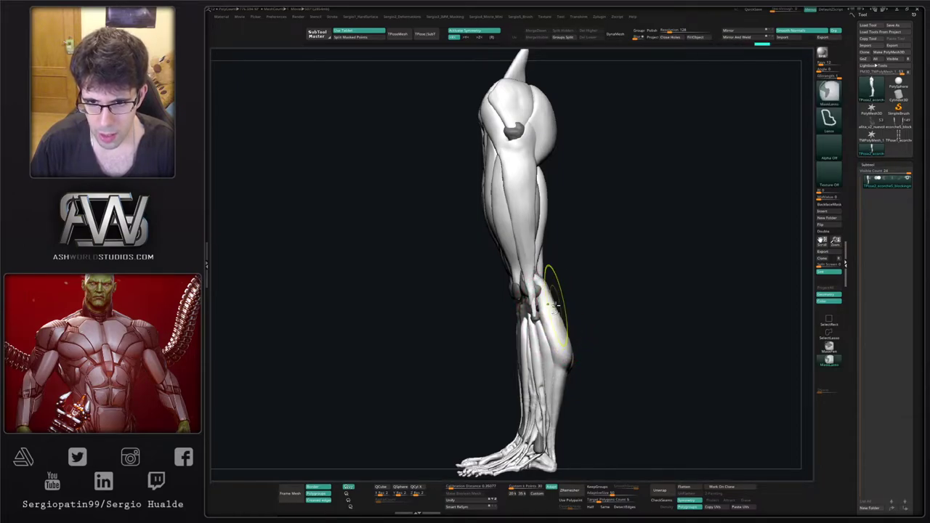
alt+right_drag(563, 343, 520, 346)
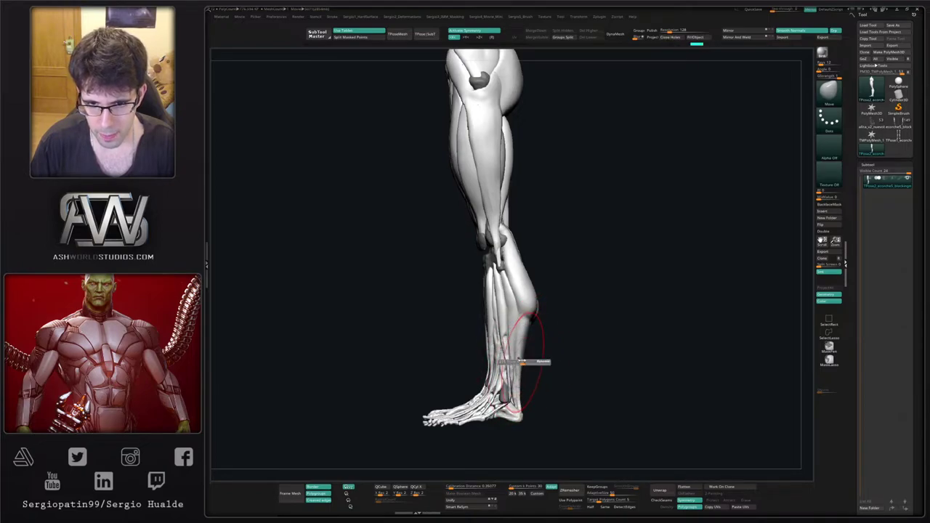
drag(525, 333, 523, 333)
mouse_move(571, 337)
right_down()
mouse_move(531, 345)
mouse_move(532, 363)
right_up()
key(s)
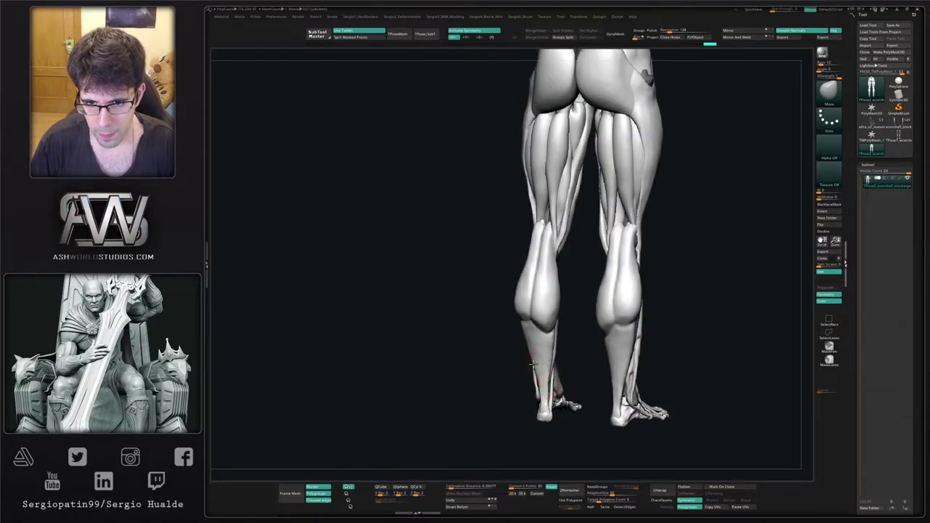
drag(537, 387, 540, 388)
Refine the inner thigh contours just above the knees with small Move brush strokes.
right_drag(553, 356, 531, 353)
mouse_move(548, 73)
alt+right_down()
mouse_move(511, 308)
mouse_move(502, 274)
mouse_move(511, 338)
mouse_move(503, 281)
mouse_move(499, 332)
mouse_move(511, 346)
mouse_move(559, 353)
mouse_move(540, 330)
mouse_move(534, 266)
mouse_move(541, 323)
alt+right_up()
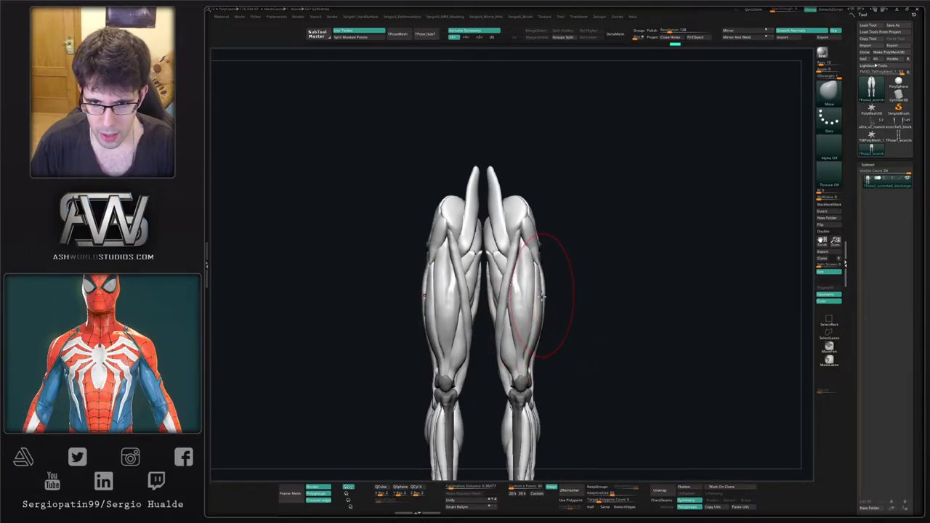
right_drag(525, 338, 502, 356)
drag(502, 352, 502, 354)
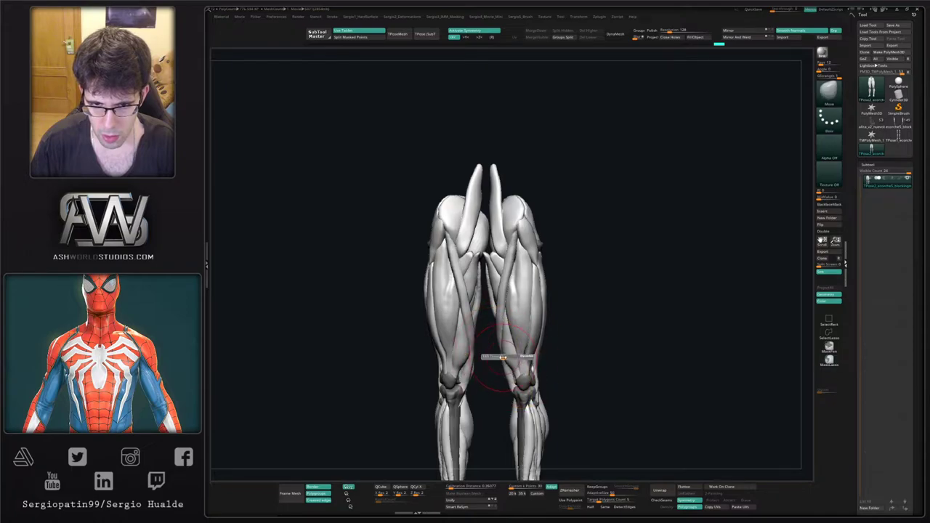
right_drag(503, 356, 506, 356)
drag(501, 353, 503, 352)
right_drag(505, 351, 532, 314)
Reshape the outer contour of the upper thighs below the hips with a larger Move brush.
key(s)
drag(546, 280, 541, 265)
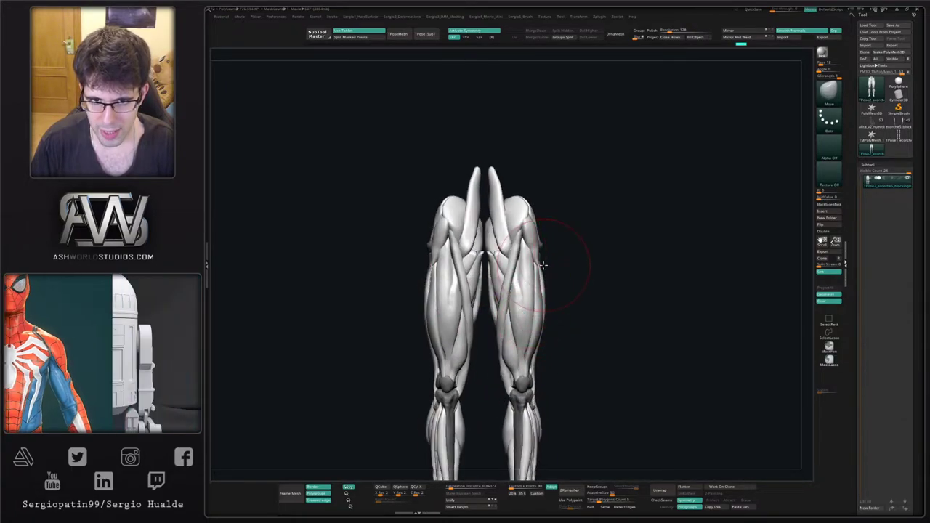
right_drag(552, 267, 536, 271)
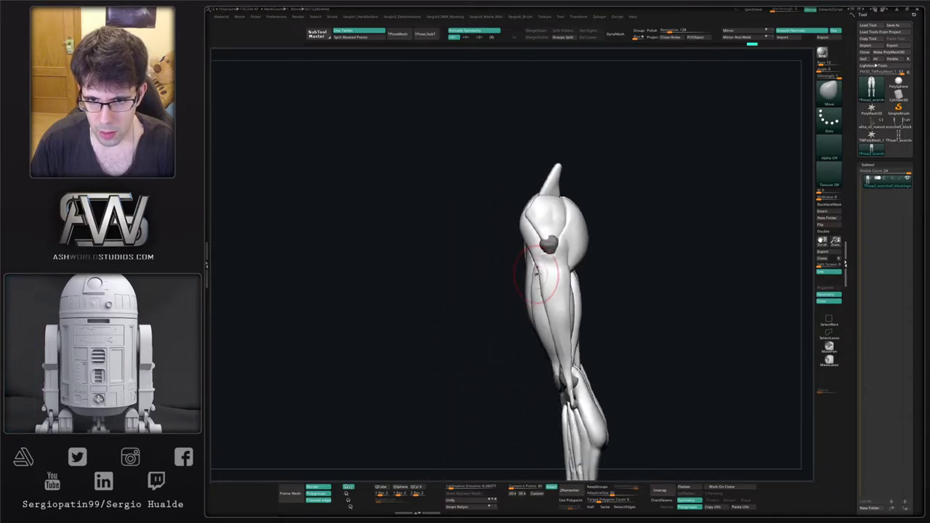
mouse_move(559, 309)
right_down()
mouse_move(537, 302)
mouse_move(518, 311)
mouse_move(506, 269)
mouse_move(560, 312)
mouse_move(562, 329)
mouse_move(547, 316)
mouse_move(548, 291)
mouse_move(557, 351)
right_up()
key(s)
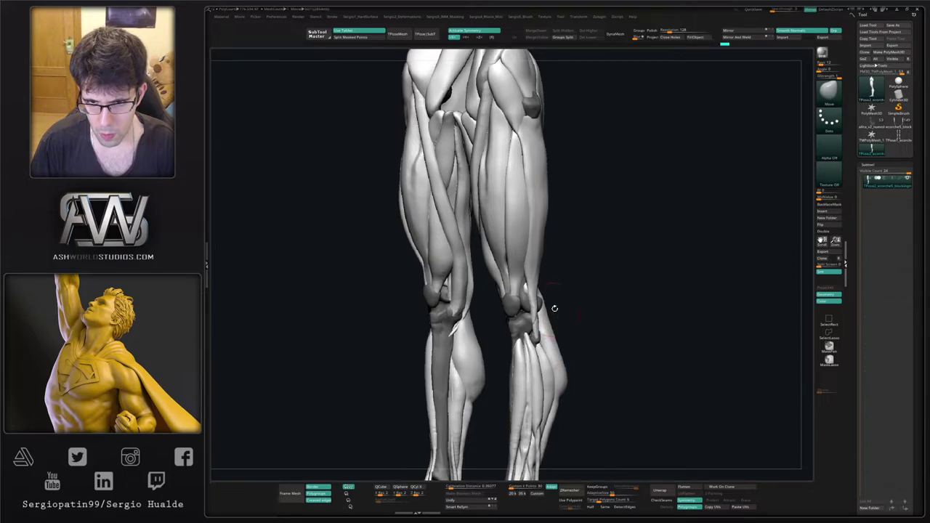
Compare the edited posing mesh of the legs with the bones-only mesh and the original multi-subtool model from the front and side.
mouse_move(555, 308)
right_down()
mouse_move(542, 293)
mouse_move(511, 325)
right_up()
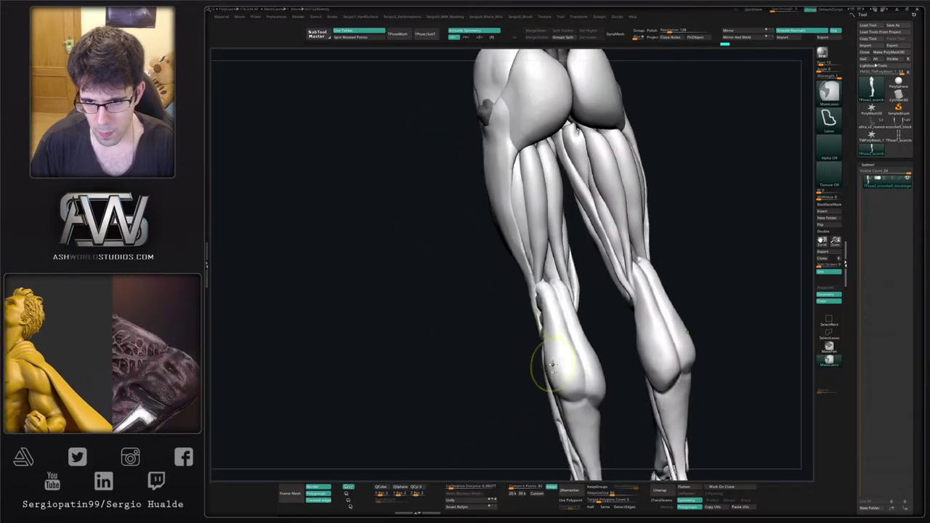
ctrl+right_drag(548, 363, 549, 342)
right_drag(549, 342, 615, 319)
alt+right_drag(568, 330, 587, 295)
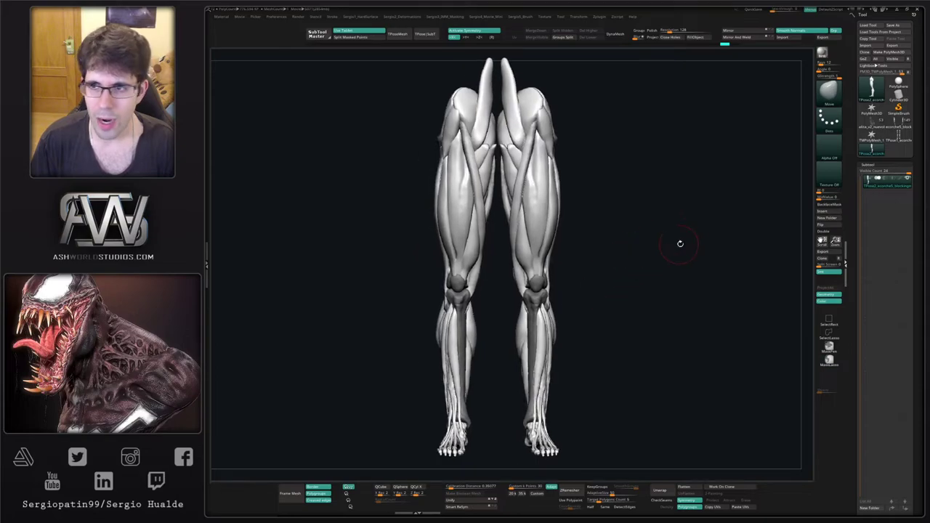
click(891, 137)
click(873, 149)
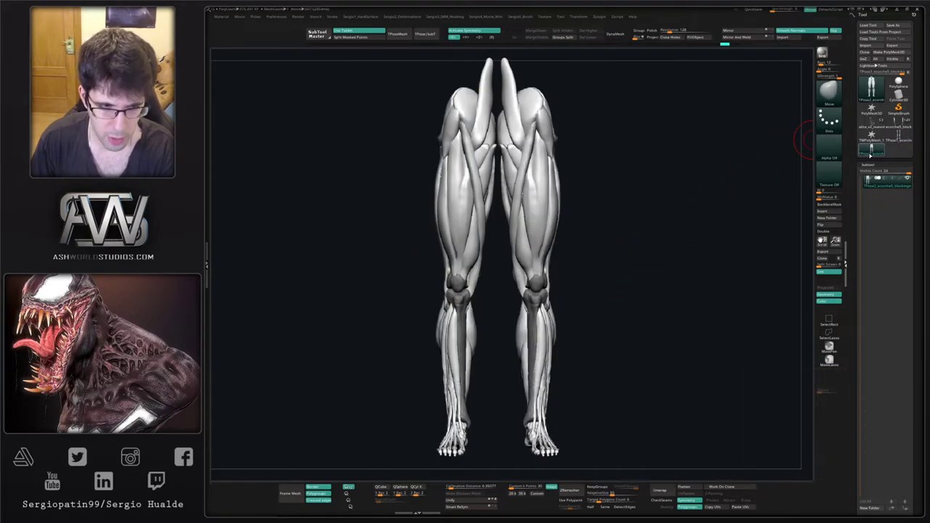
click(903, 136)
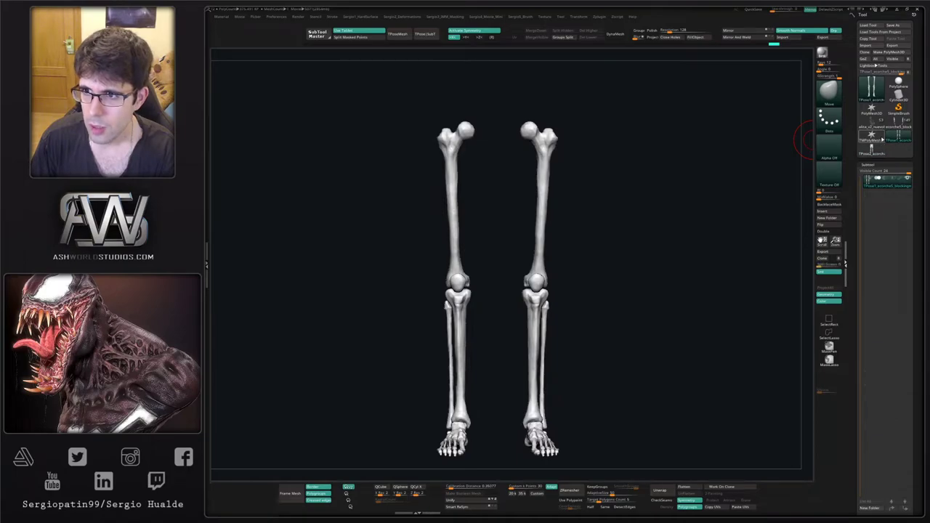
click(899, 125)
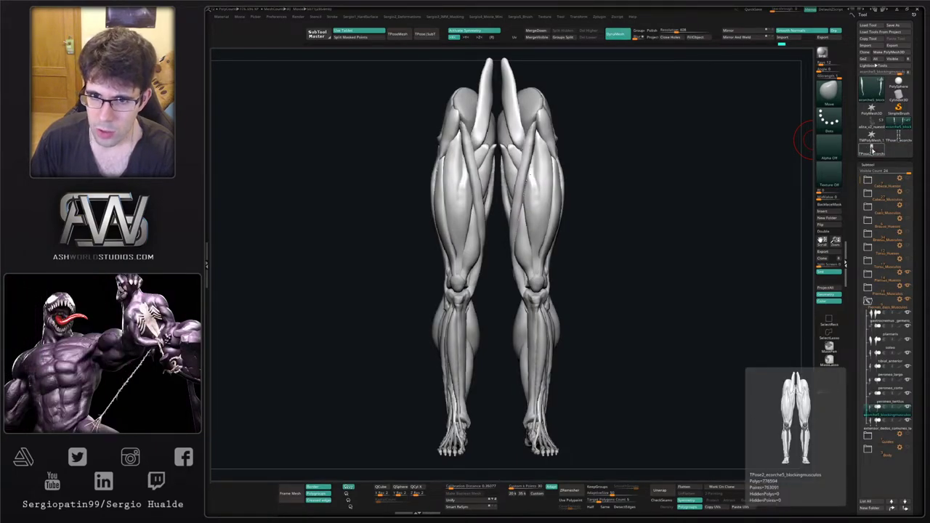
click(889, 135)
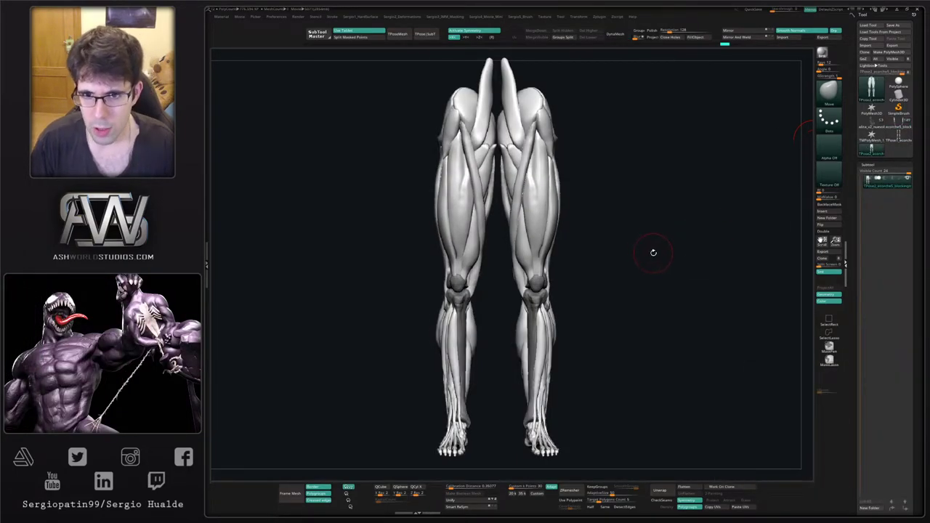
click(895, 123)
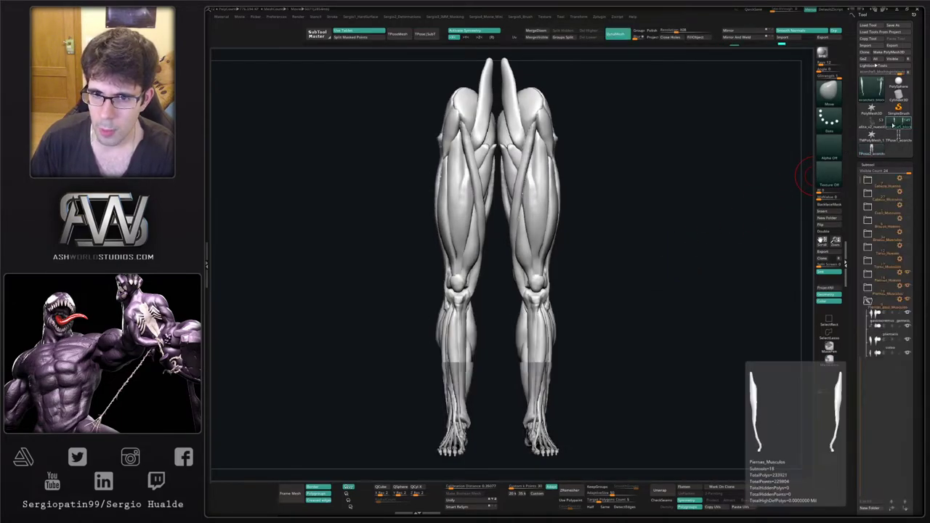
drag(693, 221, 718, 187)
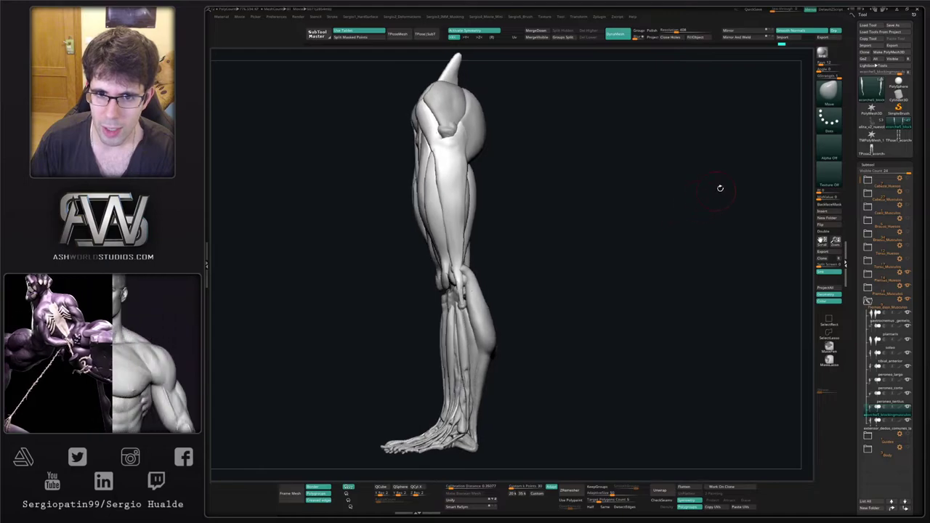
click(872, 149)
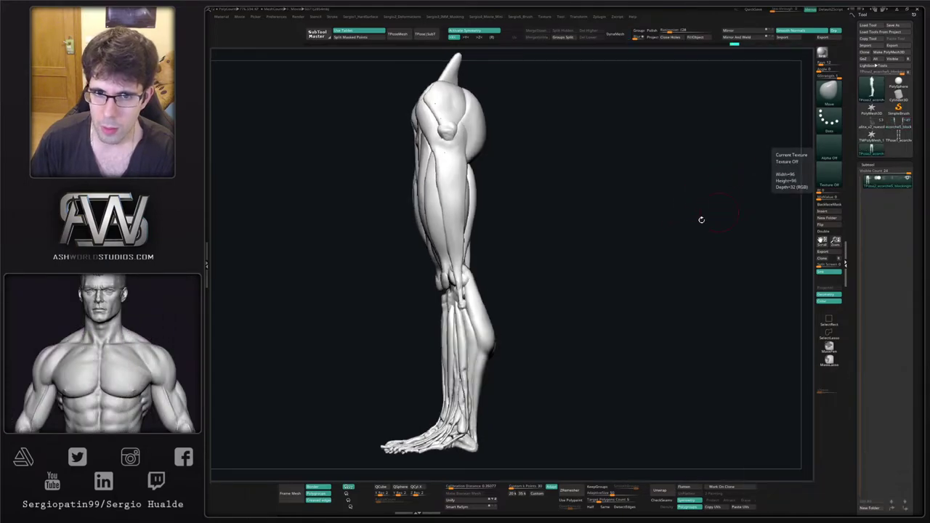
drag(700, 218, 660, 228)
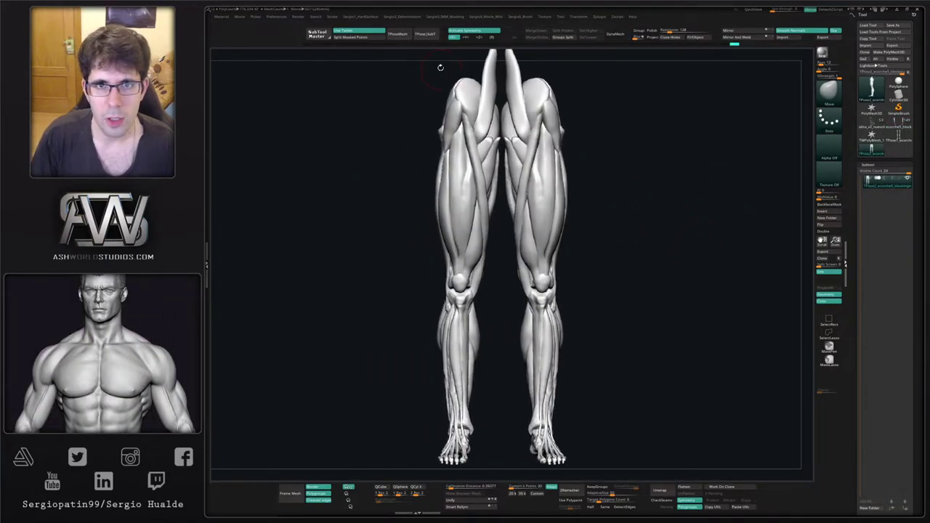
Transfer the edits from the Transpose Master mesh back to the original subtools.
click(432, 35)
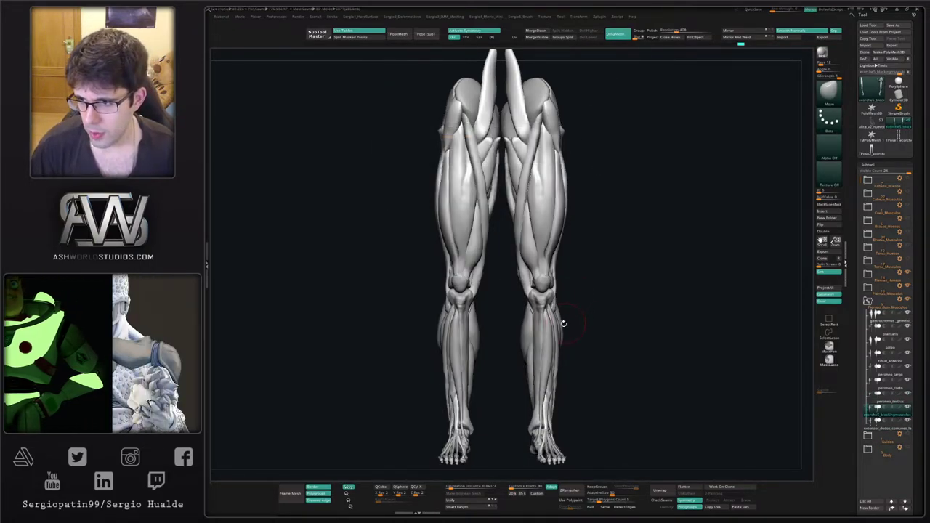
drag(574, 296, 532, 326)
mouse_move(535, 326)
ctrl+right_down()
mouse_move(528, 254)
mouse_move(526, 349)
ctrl+right_up()
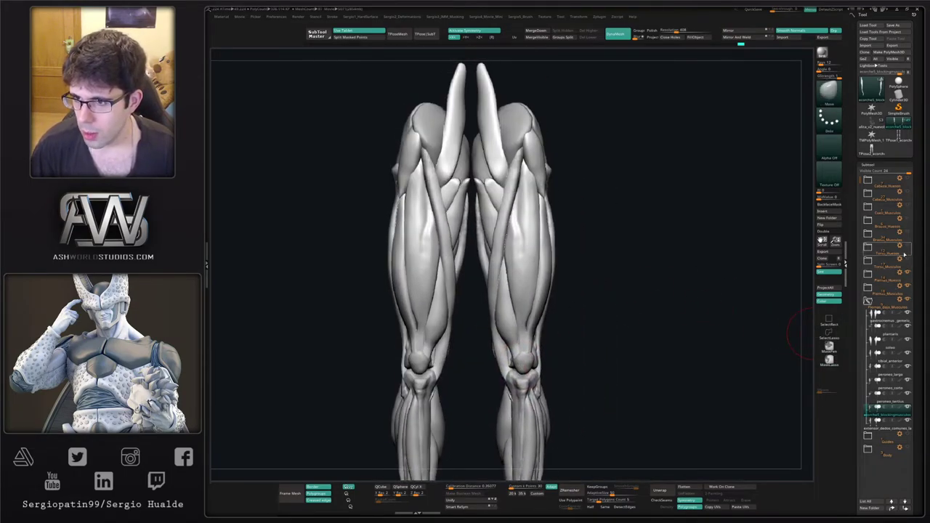
Show the Torso_Huesos folder so the ribcage and spine are displayed with the leg muscles.
click(908, 247)
alt+right_drag(525, 243, 555, 290)
ctrl+right_drag(555, 290, 544, 333)
right_drag(544, 333, 520, 318)
drag(521, 318, 550, 307)
ctrl+right_drag(551, 306, 559, 332)
alt+right_drag(560, 138, 537, 282)
Isolate the femurs to inspect them against the surrounding thigh muscles, then show the whole model again.
alt+click(565, 315)
key(alt+s)
drag(554, 253, 538, 226)
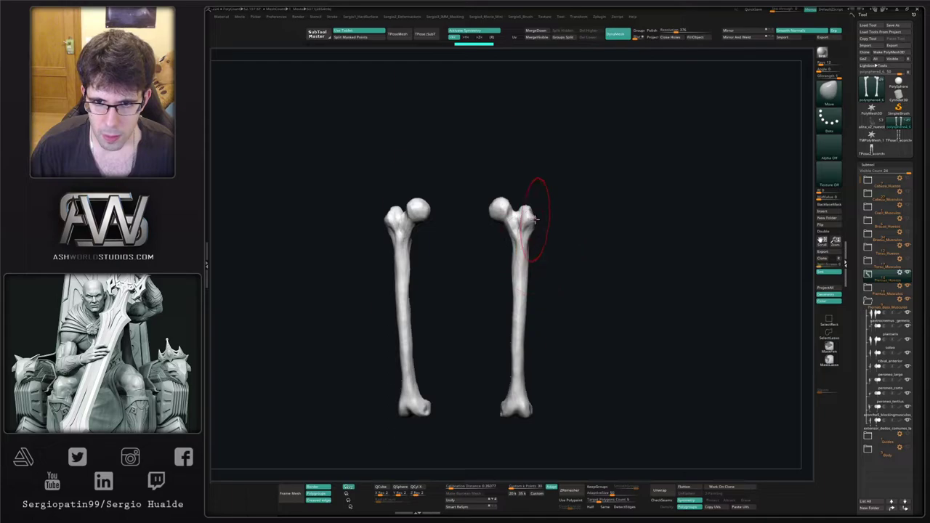
ctrl+shift+click(535, 219)
drag(557, 250, 538, 237)
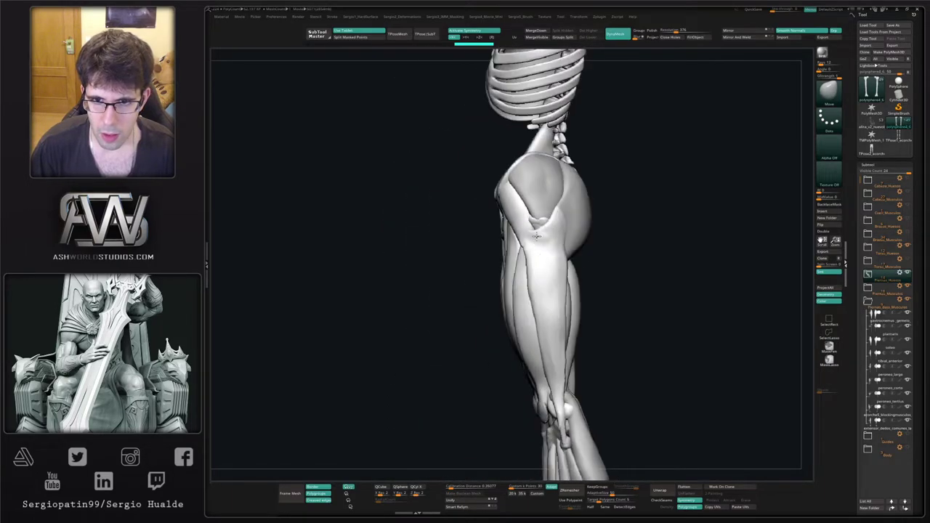
shift+right_drag(538, 253, 551, 237)
key(alt+s)
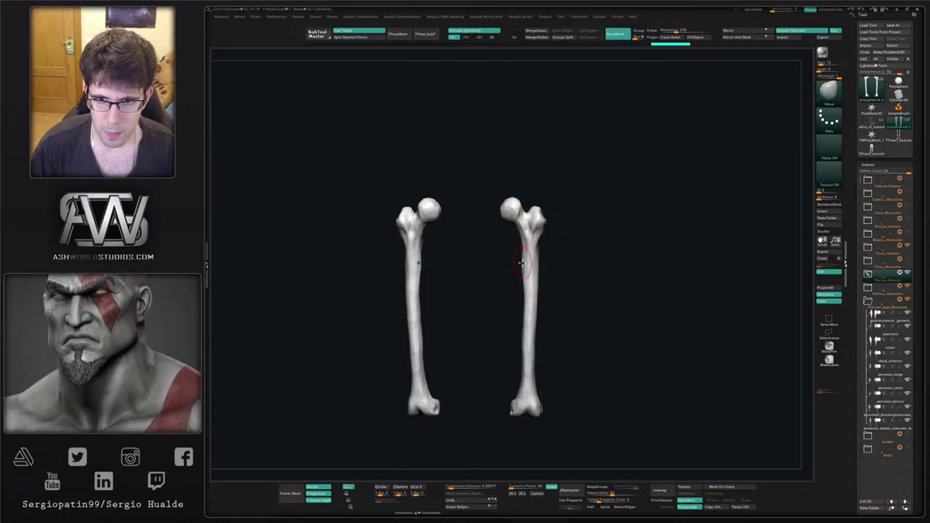
key(alt+s)
Examine the leg proportions against the torso skeleton, then the lower leg muscles up close.
ctrl+right_drag(576, 305, 580, 282)
mouse_move(580, 282)
right_down()
mouse_move(567, 283)
mouse_move(578, 282)
right_up()
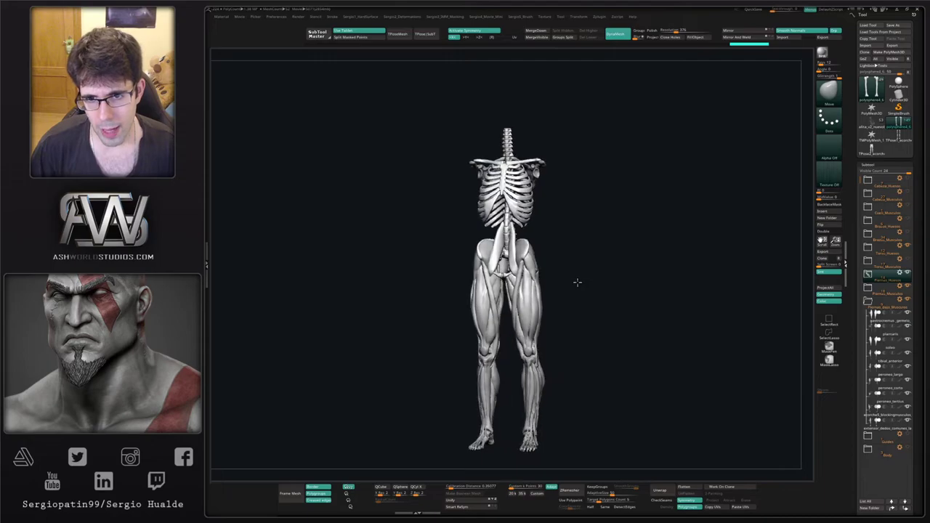
mouse_move(577, 282)
mouse_down()
mouse_move(612, 278)
mouse_move(565, 290)
mouse_up()
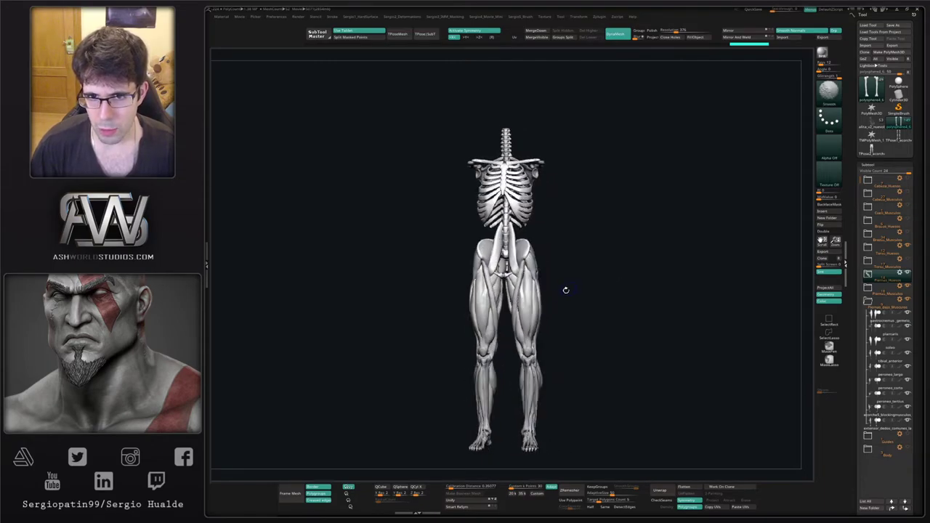
alt+right_drag(566, 290, 574, 257)
ctrl+right_drag(546, 223, 536, 263)
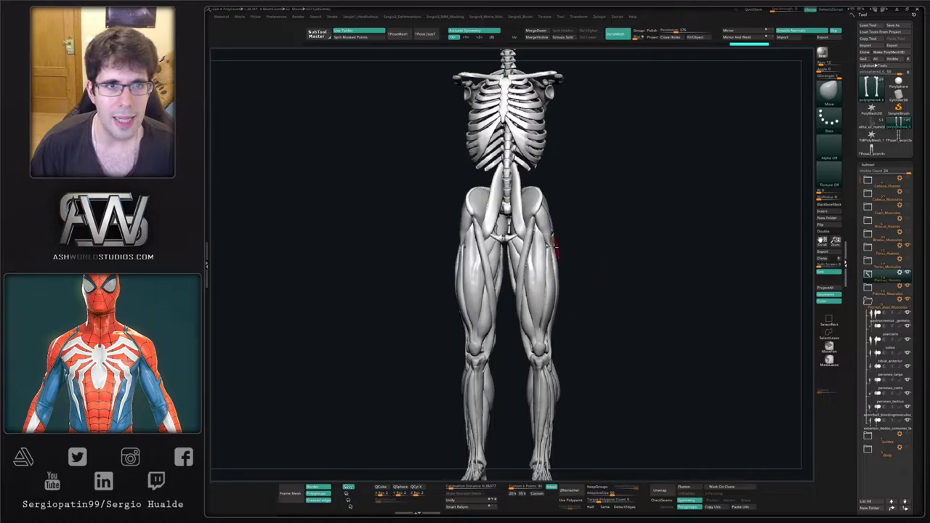
drag(555, 247, 447, 177)
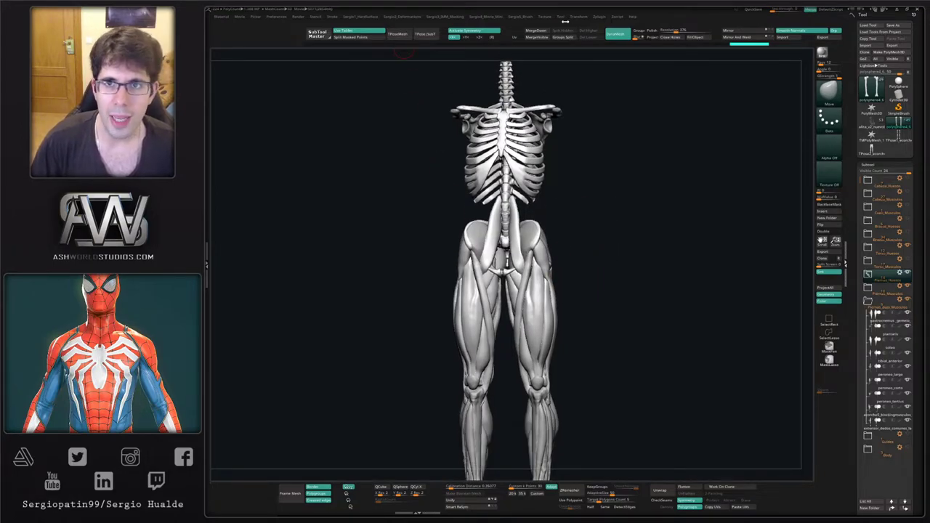
click(599, 16)
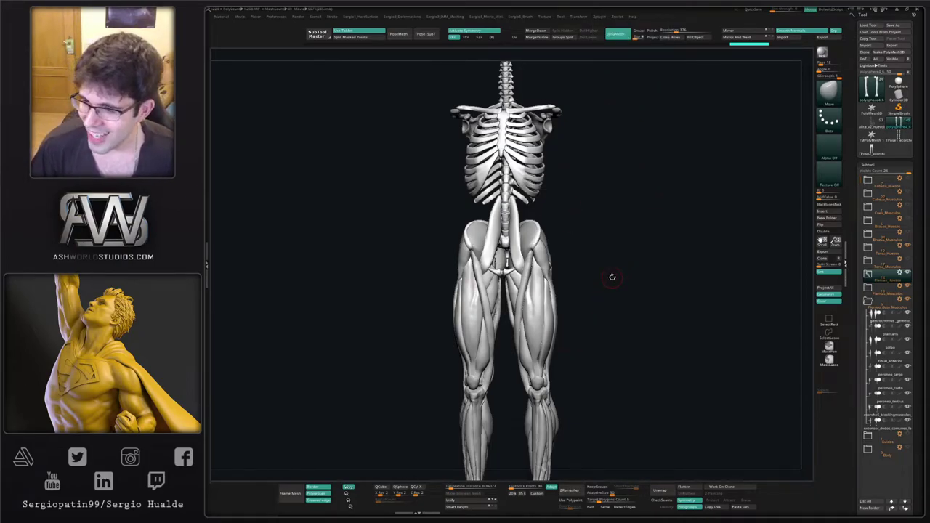
drag(630, 247, 581, 279)
ctrl+right_drag(582, 280, 556, 382)
alt+right_drag(555, 381, 571, 370)
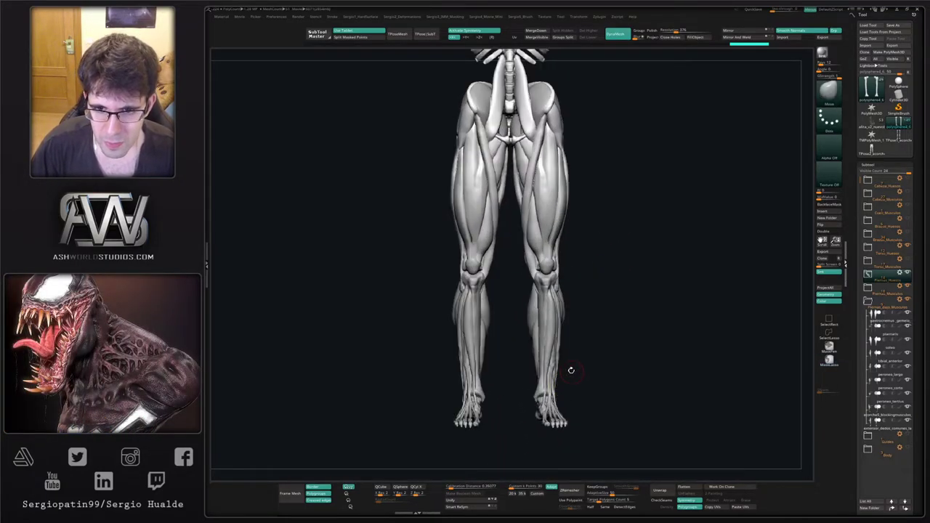
alt+right_drag(507, 342, 528, 309)
drag(529, 308, 551, 322)
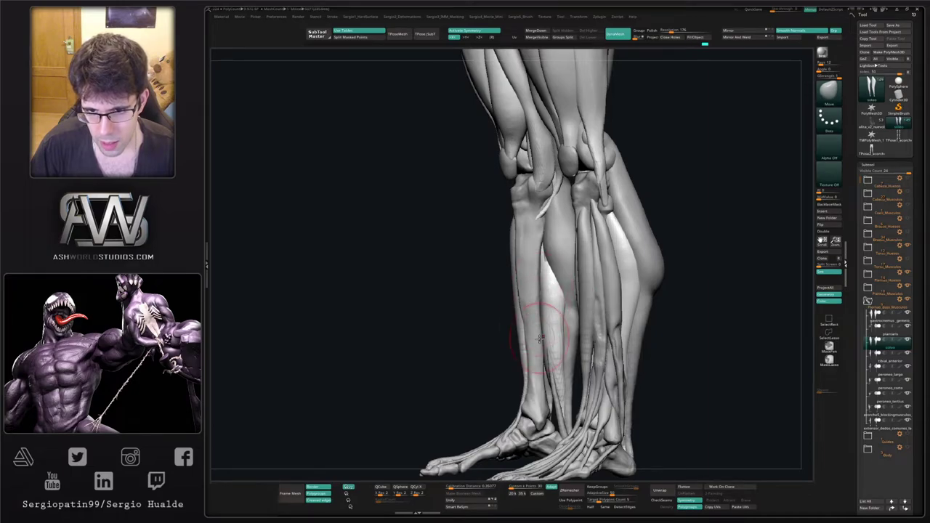
Reshape the lower soleus and select the plantaris, shifting its tendon into place along the calf with the Move brush.
drag(547, 370, 544, 346)
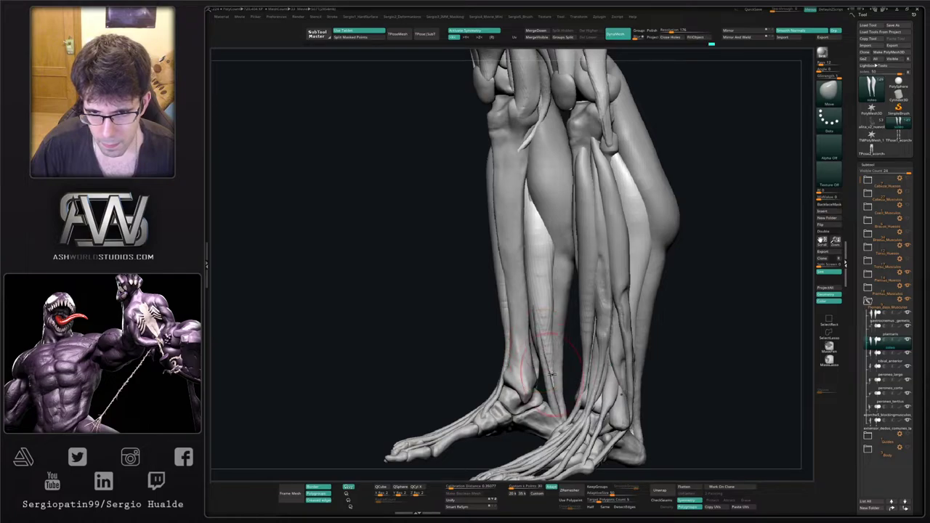
alt+click(539, 338)
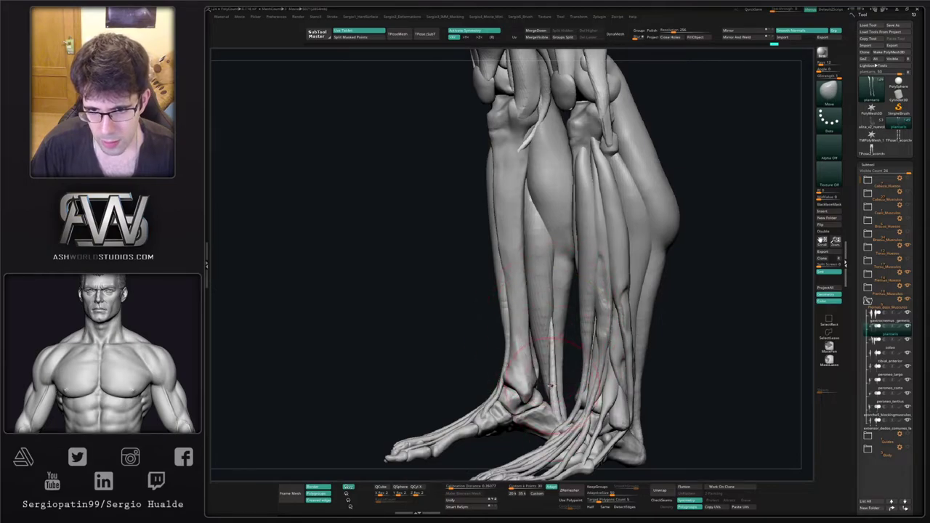
right_drag(555, 322, 546, 299)
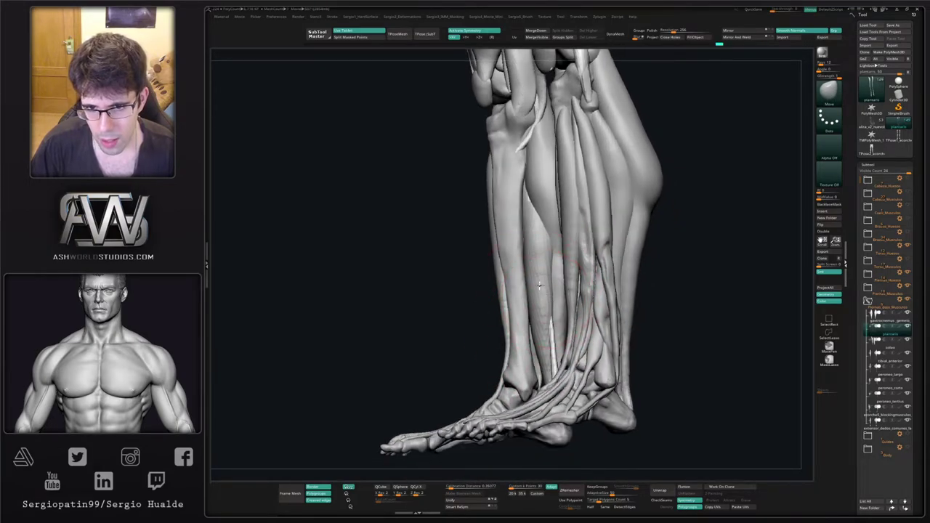
key(alt+s)
drag(531, 226, 540, 238)
key(s)
drag(549, 312, 551, 287)
Isolate the plantaris and thicken its thin tendons with the Inflate brush.
alt+right_drag(550, 293, 534, 378)
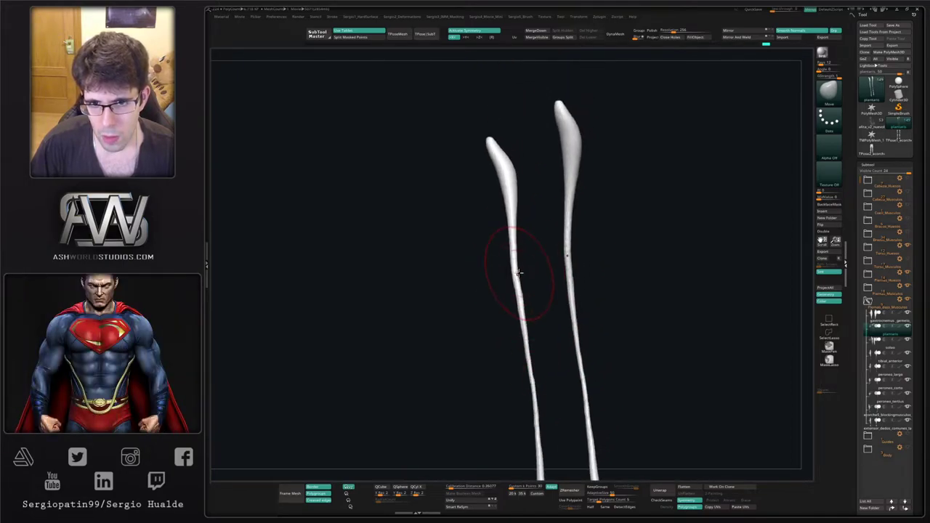
drag(519, 273, 516, 272)
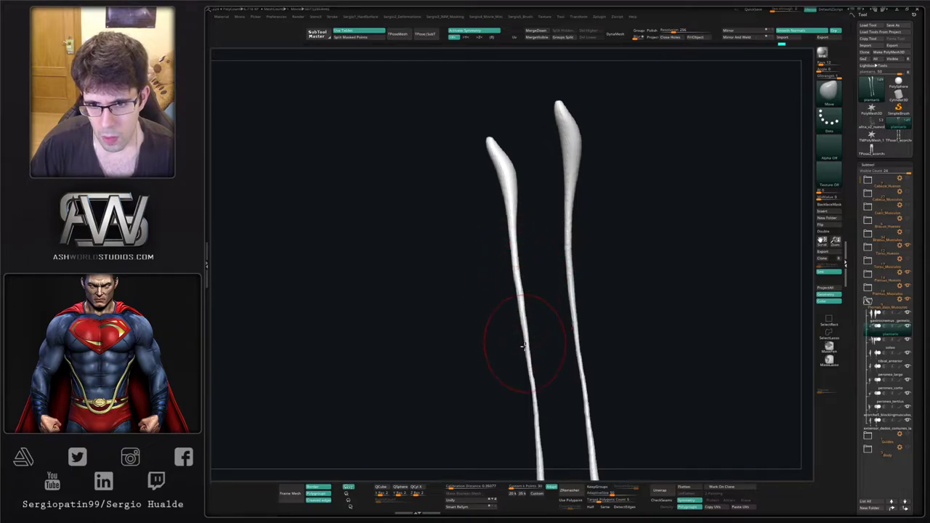
key(ctrl+shift+i)
mouse_move(530, 415)
right_down()
mouse_move(534, 339)
mouse_move(548, 395)
right_up()
drag(542, 424, 530, 327)
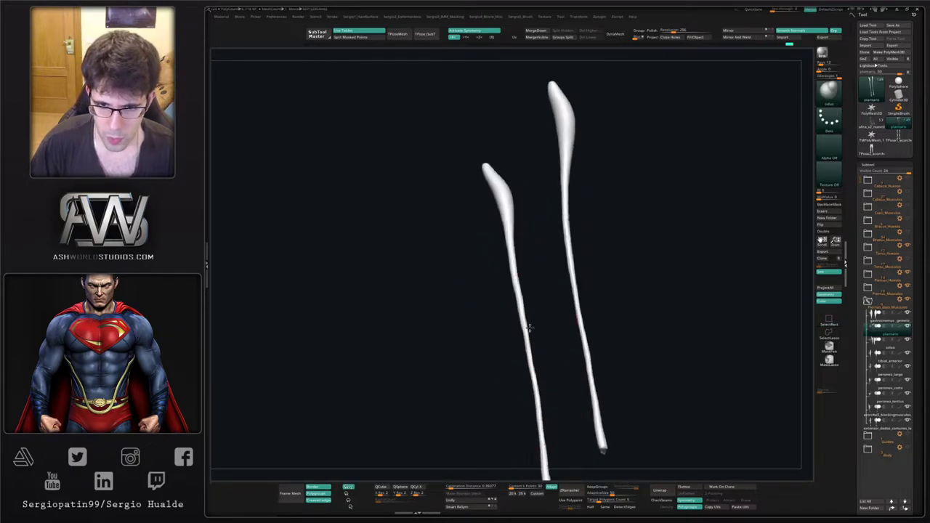
mouse_move(530, 397)
ctrl+right_down()
mouse_move(542, 313)
mouse_move(461, 314)
mouse_move(465, 334)
ctrl+right_up()
Bring back the other leg muscles with the Move brush active and check the plantaris tendon from behind and the whole legs from the front.
key(alt+s)
key(b)
key(m)
key(v)
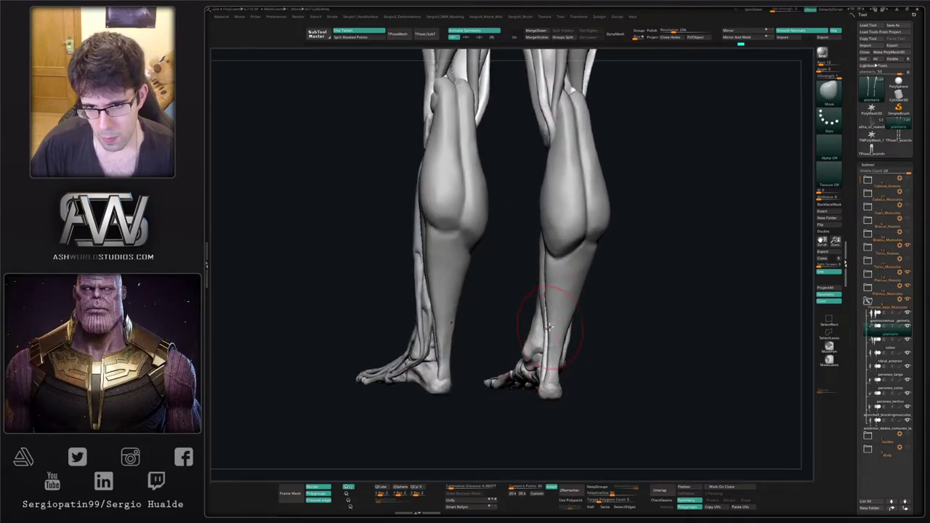
key(ctrl+z)
key(ctrl+z)
key(ctrl+z)
key(ctrl+z)
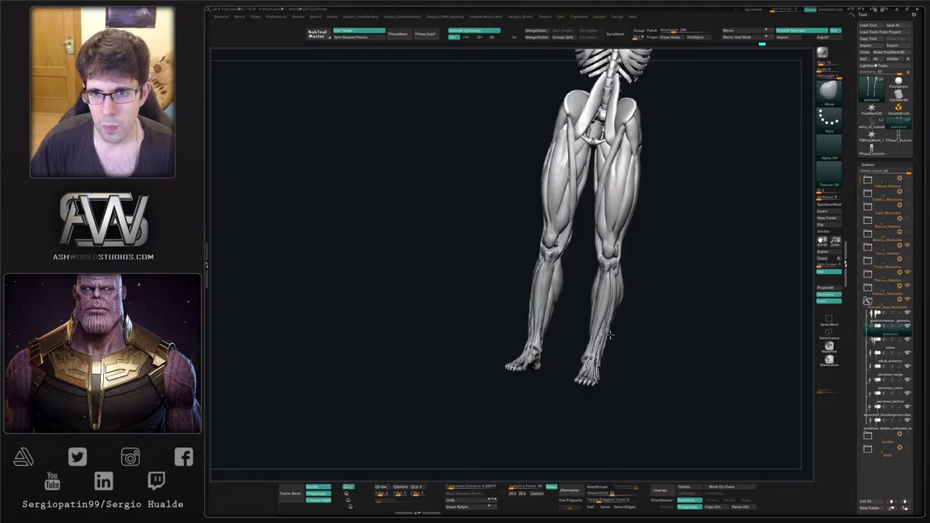
key(ctrl+z)
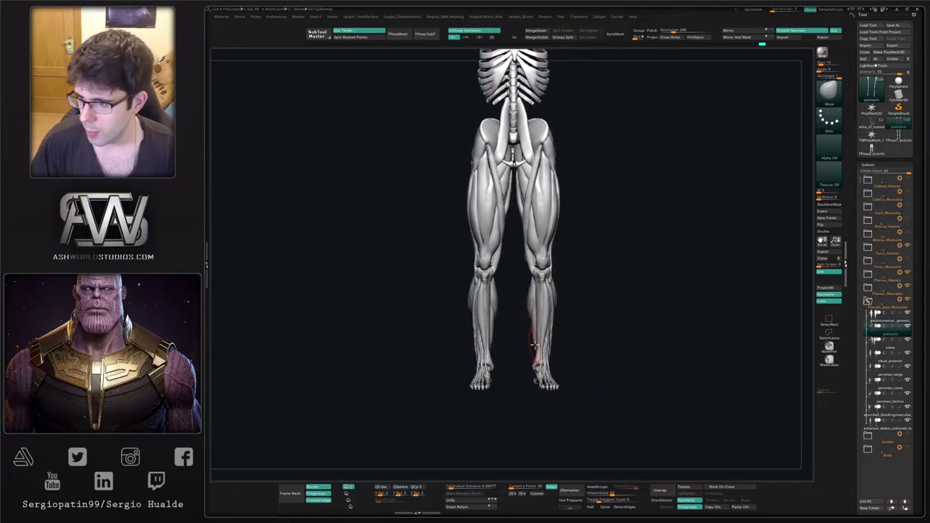
key(ctrl+z)
key(ctrl+z)
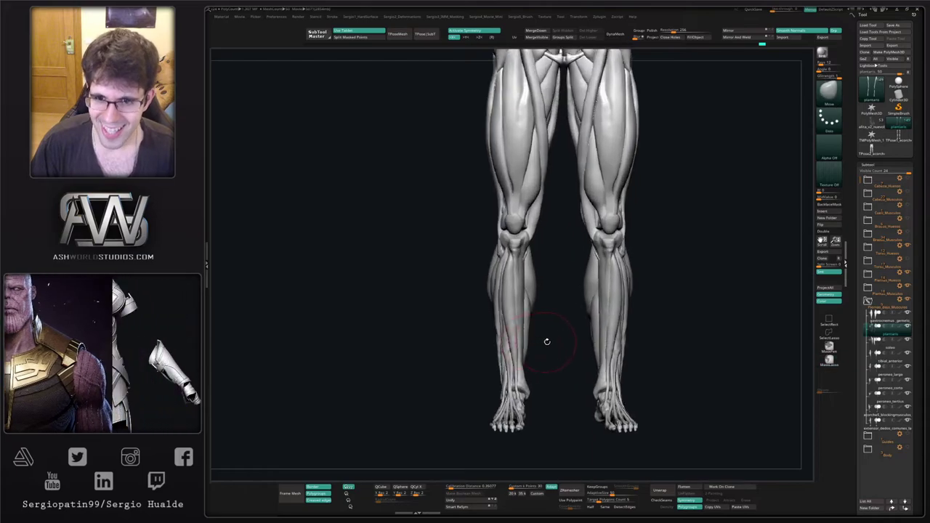
Select the gastrocnemius and flatten planes on its inner head with the TrimDynamic brush.
ctrl+right_drag(535, 255, 538, 291)
alt+click(540, 288)
key(b)
key(t)
key(d)
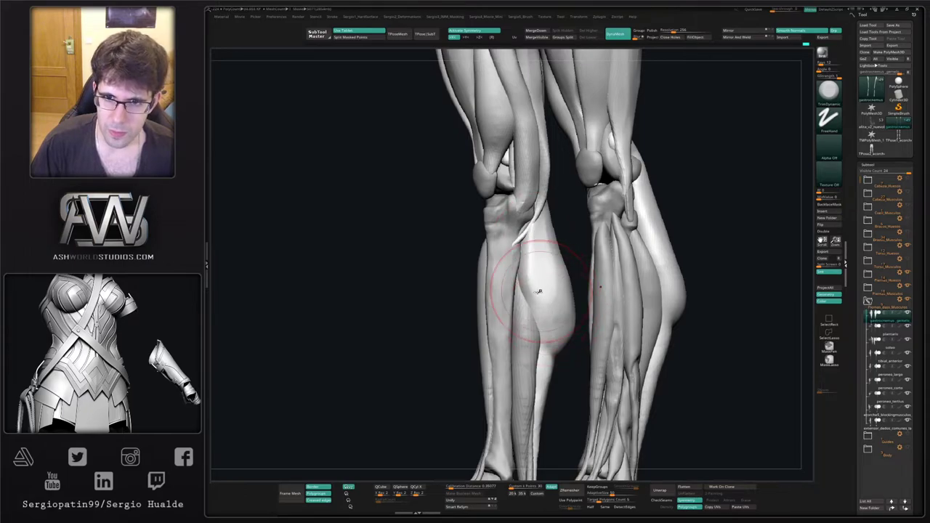
key(ctrl+z)
key(ctrl+z)
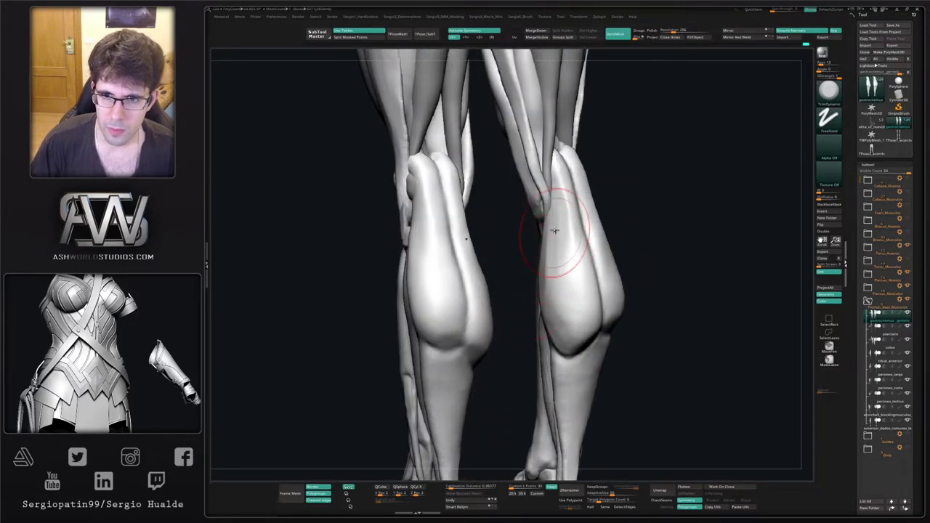
key(ctrl+z)
key(ctrl+z)
key(ctrl+z)
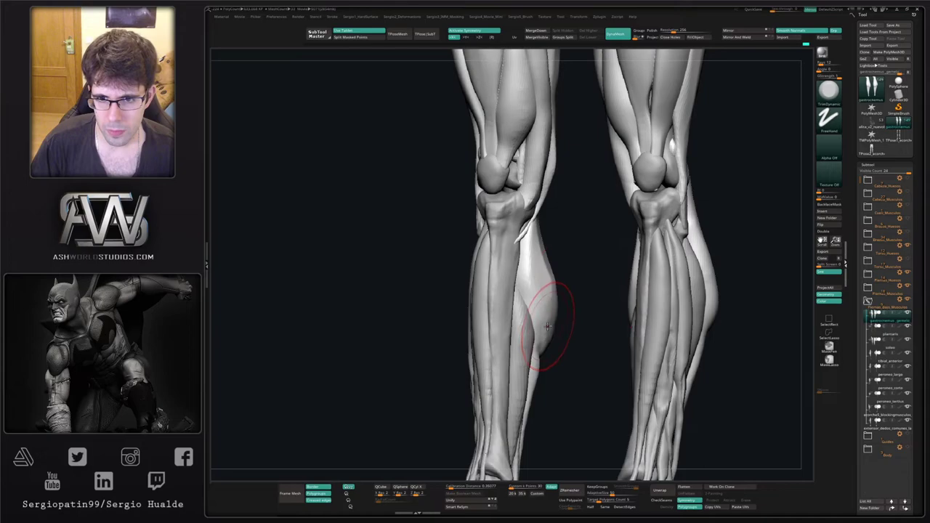
Refine the inner contour and lower edge of the gastrocnemius with the Move brush.
key(ctrl+z)
key(ctrl+z)
key(ctrl+z)
key(ctrl+z)
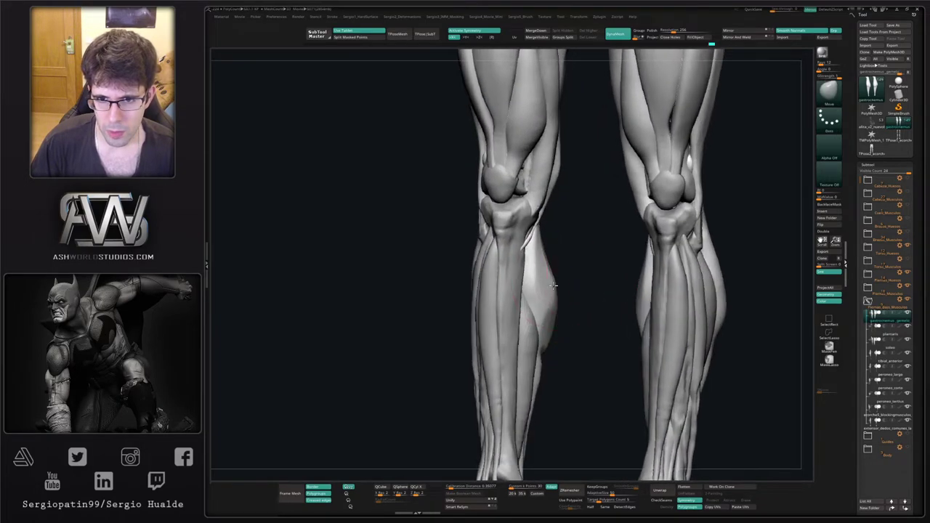
key(ctrl+z)
key(ctrl+z)
key(ctrl+z)
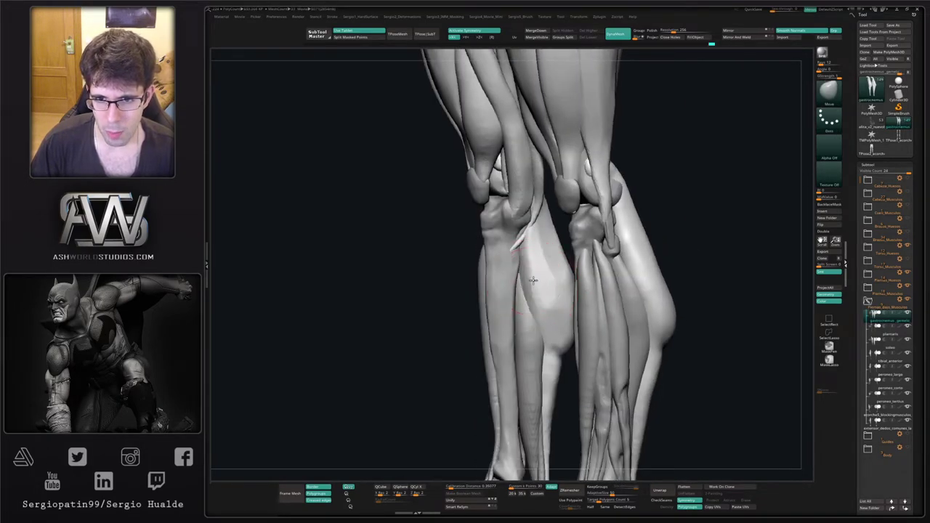
key(ctrl+z)
key(ctrl+z)
key(ctrl+z)
key(ctrl+z)
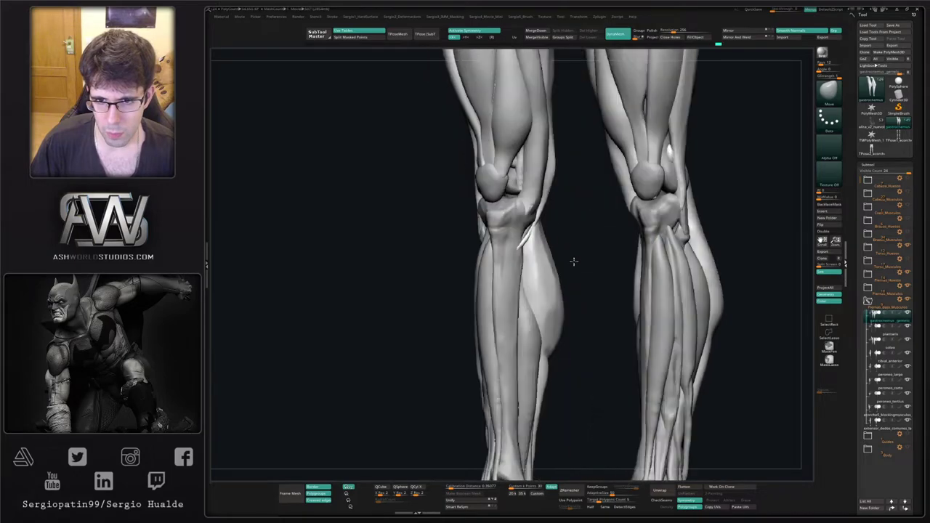
key(ctrl+z)
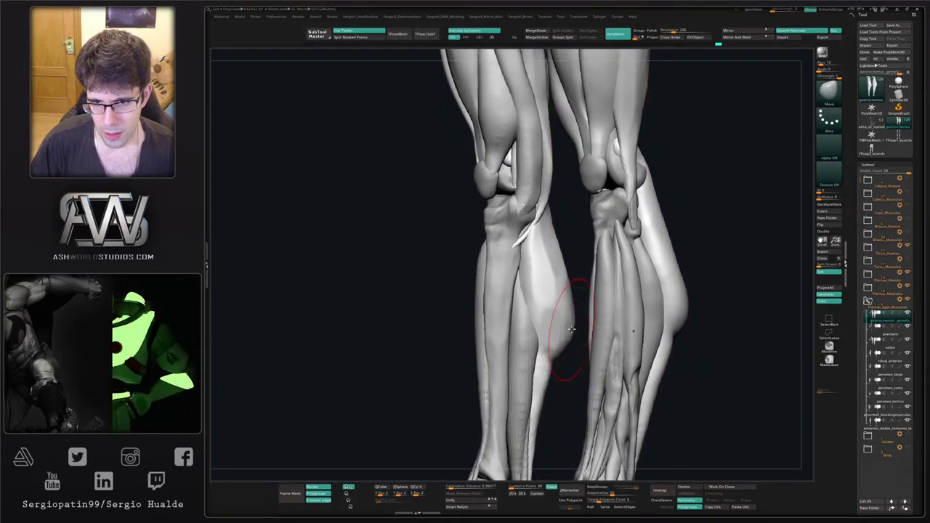
key(ctrl+z)
key(ctrl+z)
key(ctrl+z)
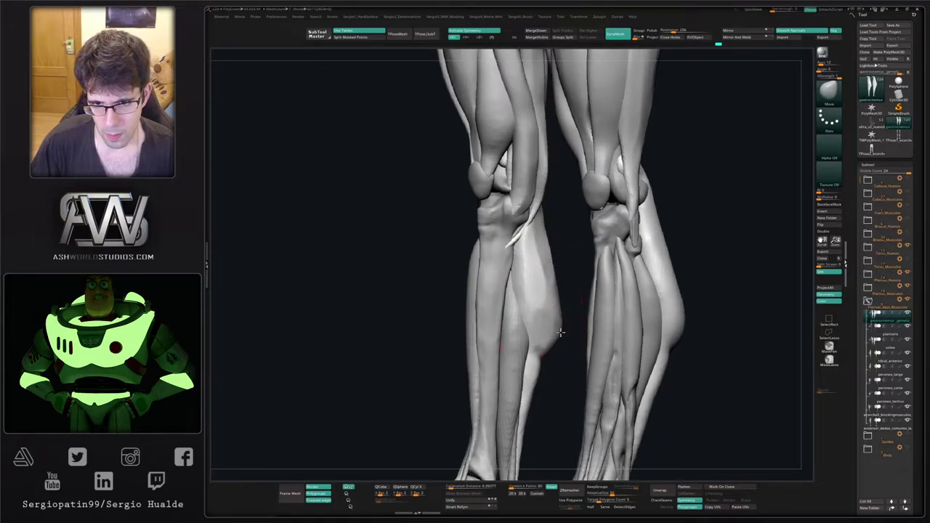
Examine the calf muscles from behind, the overall leg silhouette from the front, and the lower leg up close.
right_drag(561, 332, 558, 268)
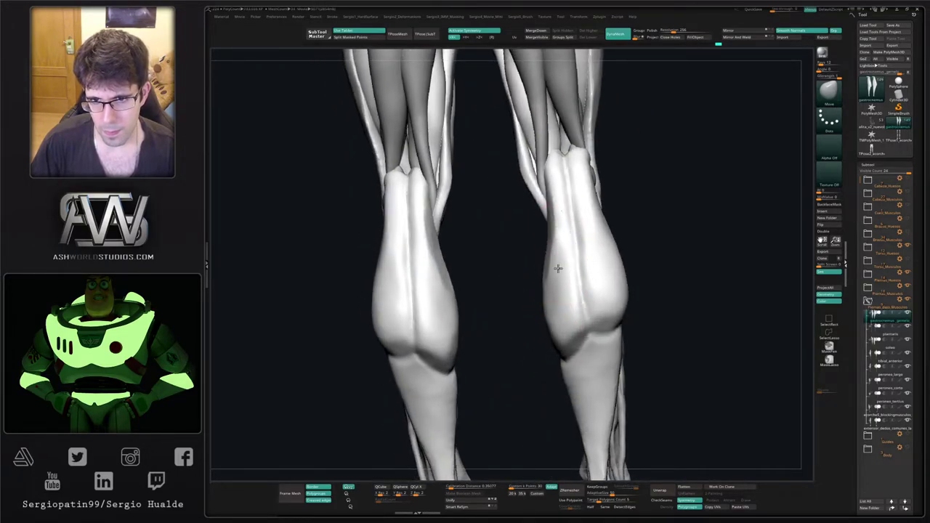
key(ctrl+z)
key(ctrl+z)
key(ctrl+z)
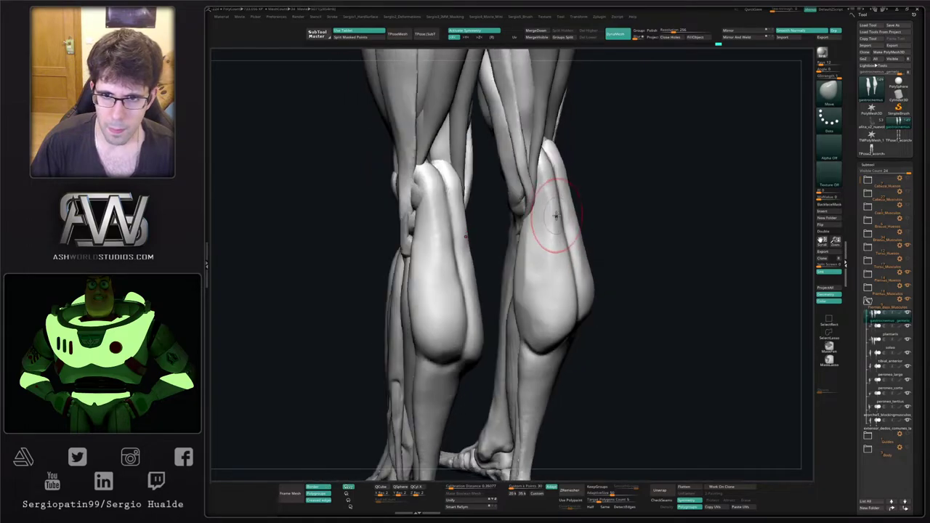
key(ctrl+z)
key(ctrl+z)
key(ctrl+z)
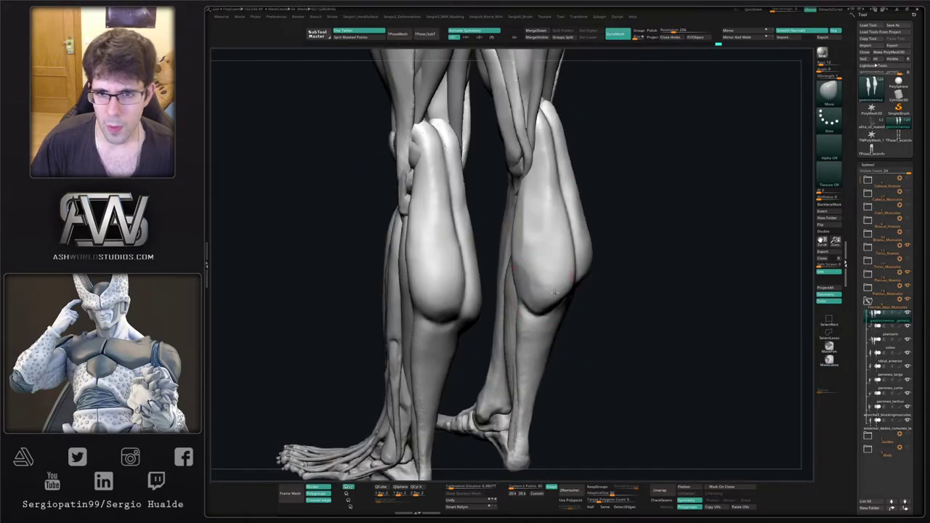
key(ctrl+z)
key(ctrl+z)
key(ctrl+z)
key(ctrl+z)
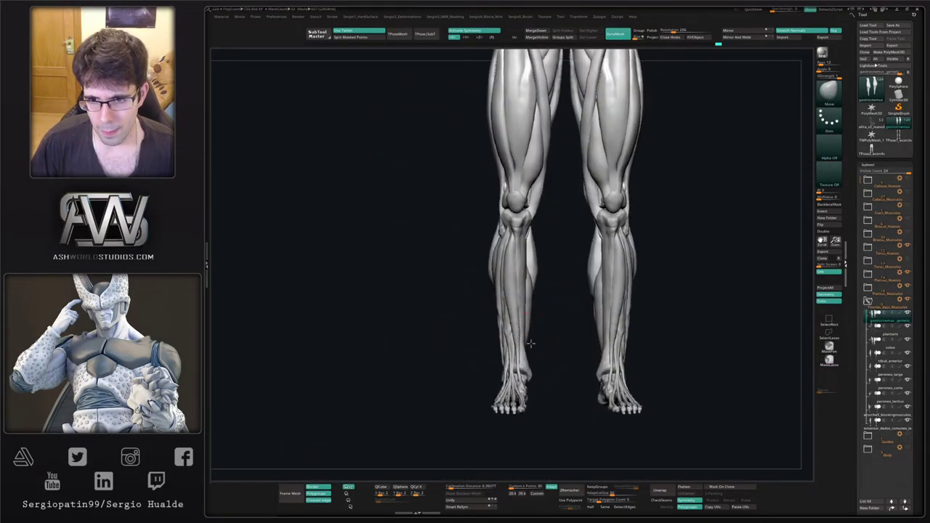
key(ctrl+z)
key(ctrl+z)
key(ctrl+z)
key(ctrl+z)
key(ctrl+z)
key(ctrl+z)
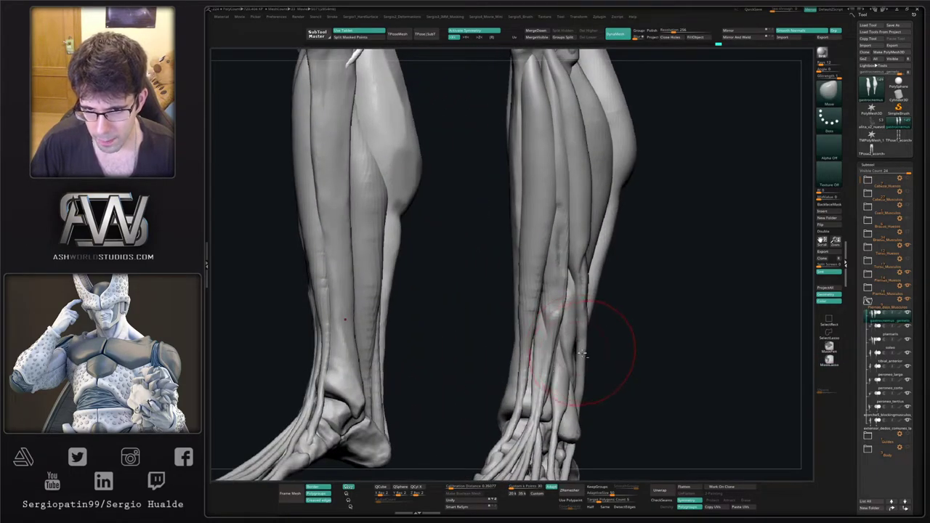
Select the peroneo_largo subtool and adjust its lower tendon above the outer ankle with the Move brush.
key(ctrl+z)
key(ctrl+z)
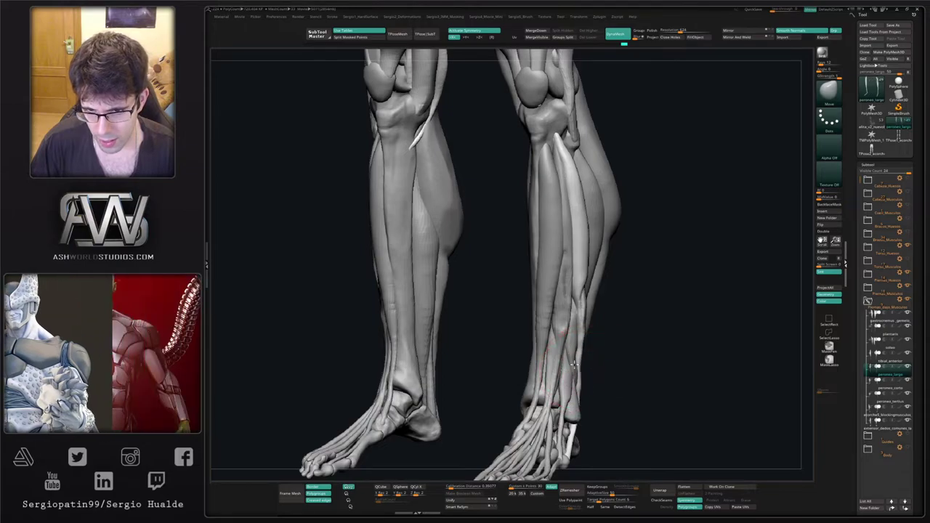
key(s)
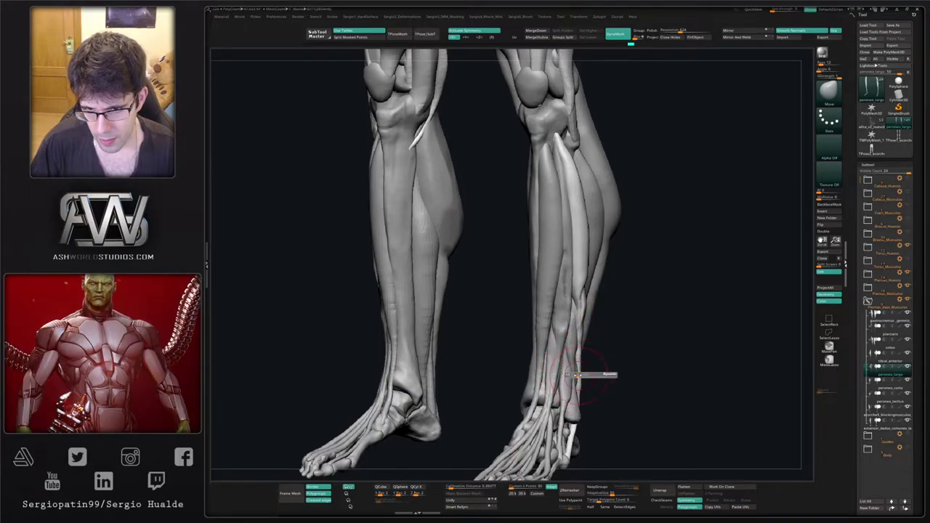
key(ctrl+z)
key(ctrl+z)
key(ctrl+z)
key(ctrl+z)
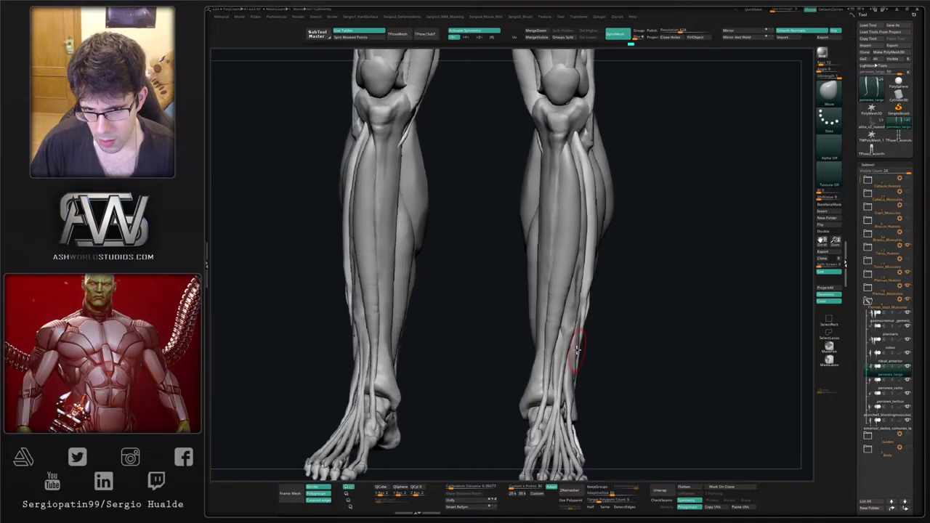
Select the peroneo_tertius subtool and reshape it over the outer ankle with the Move brush.
key(ctrl+z)
key(ctrl+z)
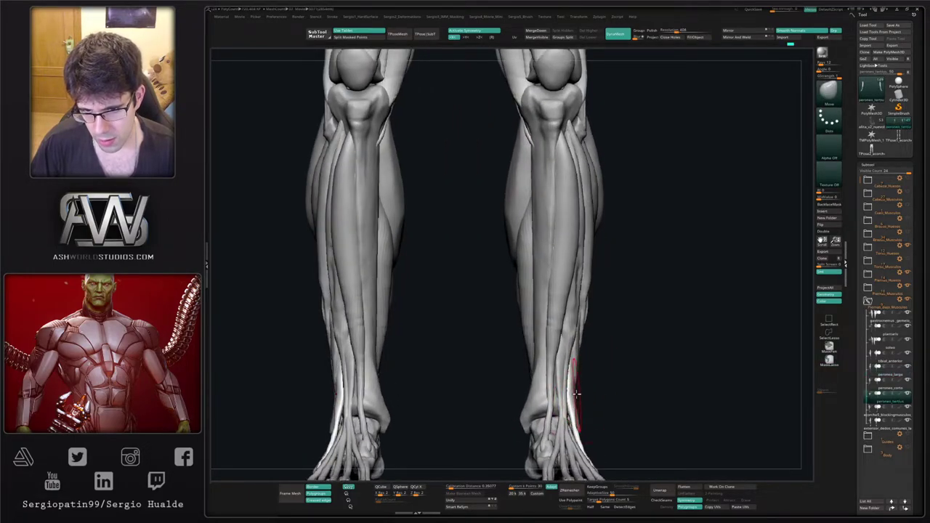
key(ctrl+z)
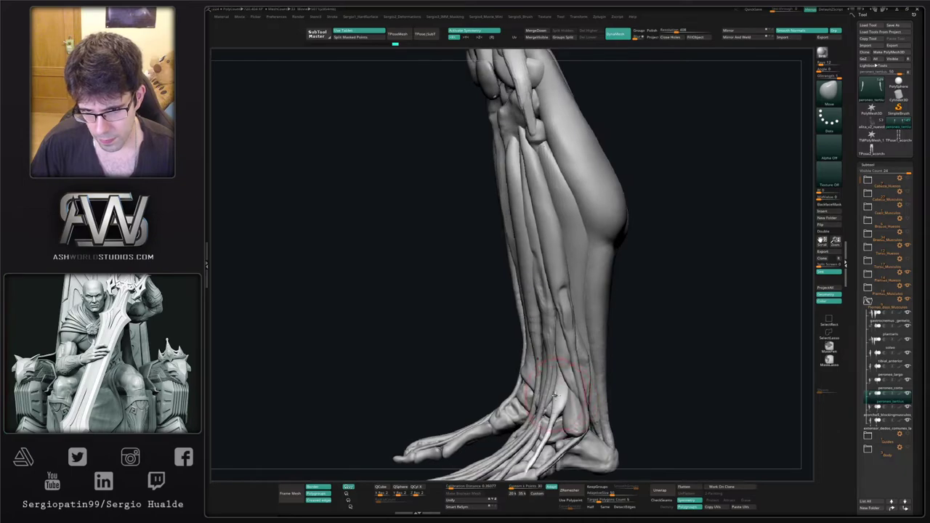
right_drag(555, 396, 569, 414)
drag(562, 402, 557, 404)
mouse_move(557, 404)
right_down()
mouse_move(550, 413)
mouse_move(555, 393)
right_up()
Examine the legs against the torso skeleton, then the lower leg muscles from several angles.
key(ctrl+shift+z)
key(ctrl+shift+z)
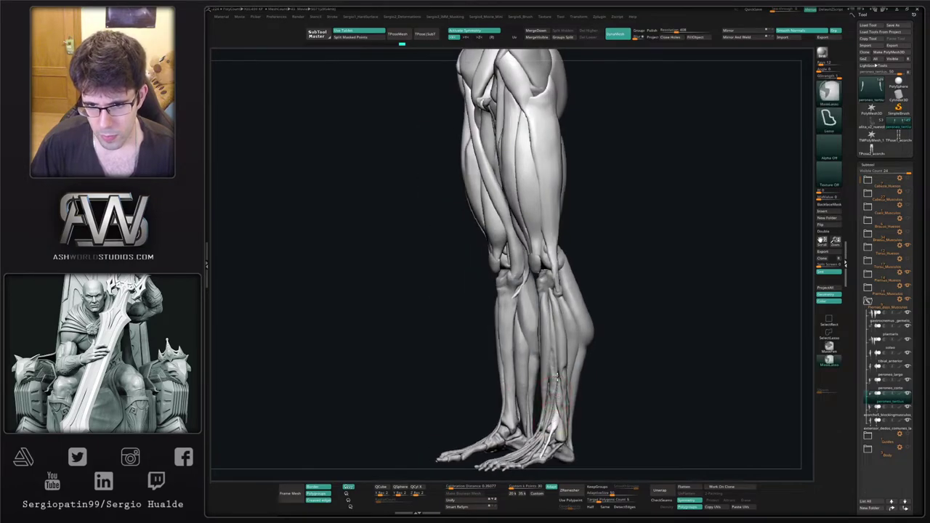
key(ctrl+shift+z)
key(ctrl+shift+z)
key(ctrl+shift+z)
key(ctrl+shift+z)
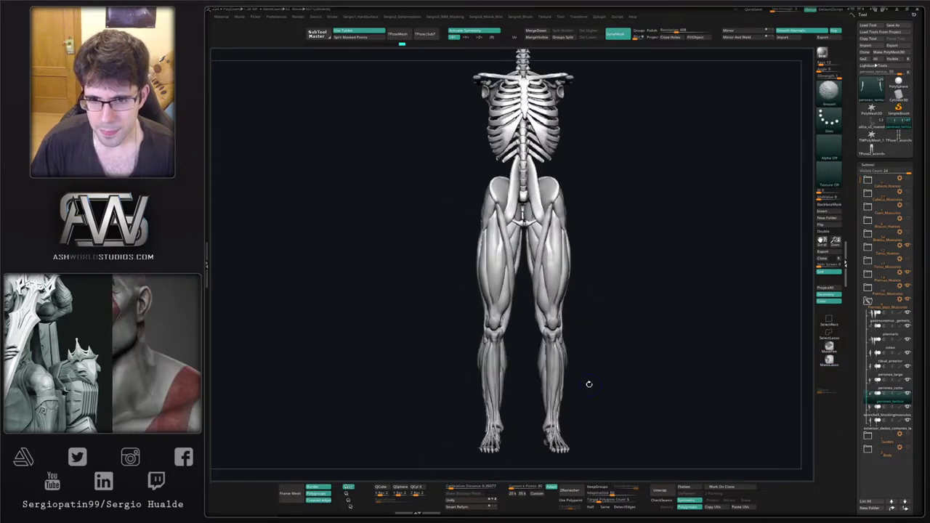
key(ctrl+shift+z)
right_drag(557, 348, 522, 356)
key(ctrl+shift+z)
key(ctrl+shift+z)
key(ctrl+shift+z)
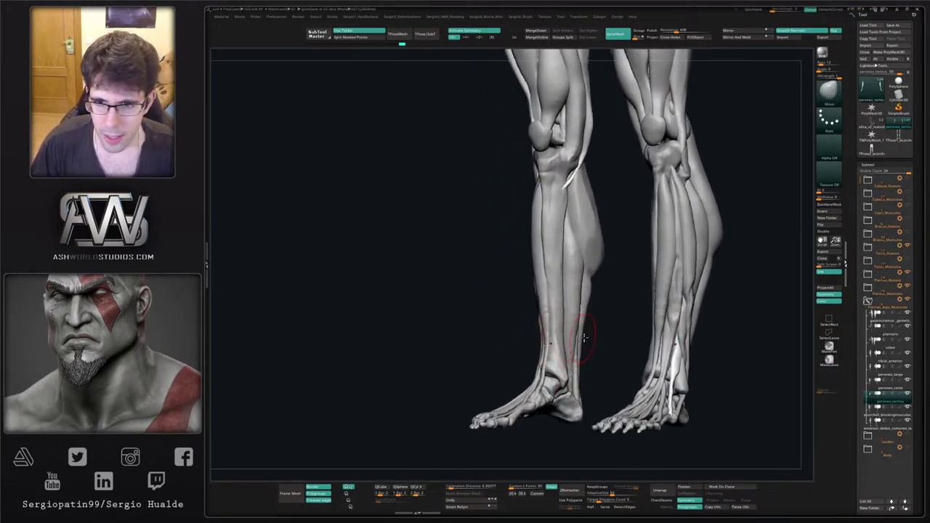
key(ctrl+shift+z)
key(ctrl+shift+z)
key(ctrl+shift+z)
key(ctrl+shift+z)
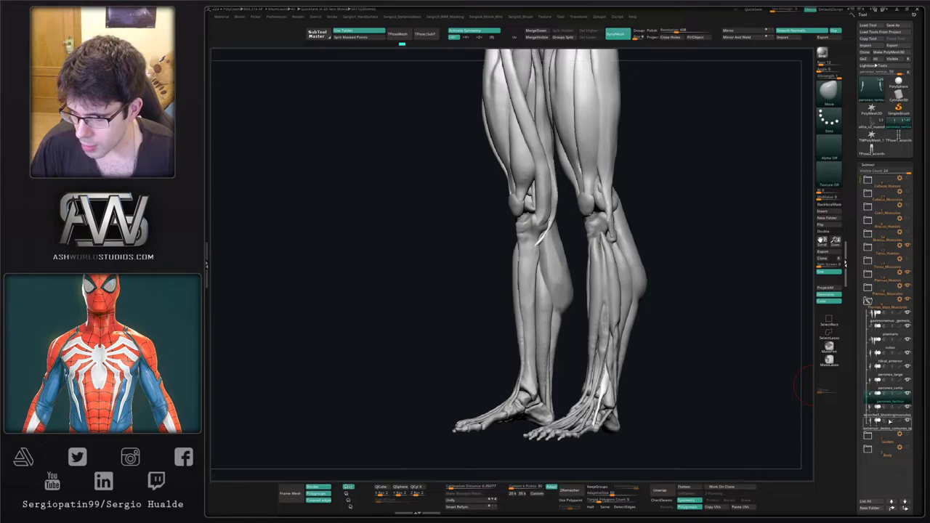
Duplicate the extensor_dedos_comunes_largo subtool and rename the copy Tibial_Posterior.
click(878, 426)
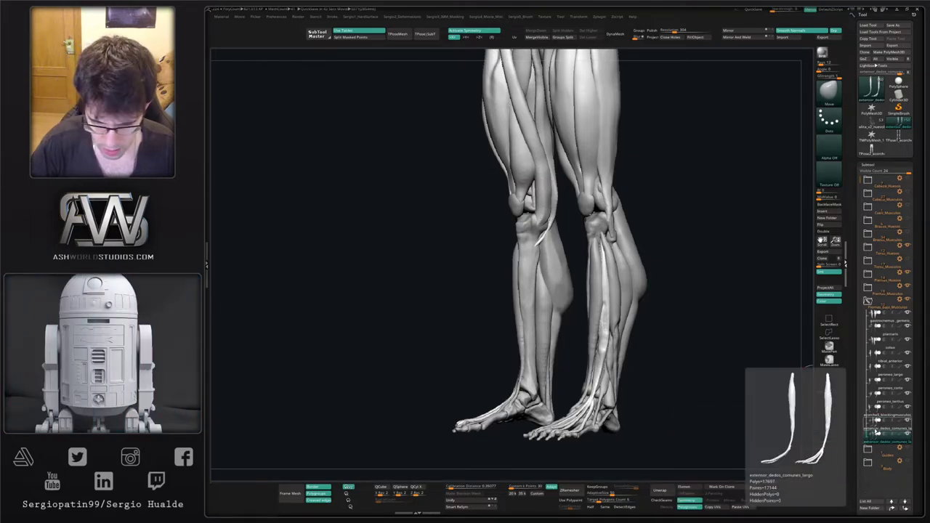
drag(891, 441, 876, 431)
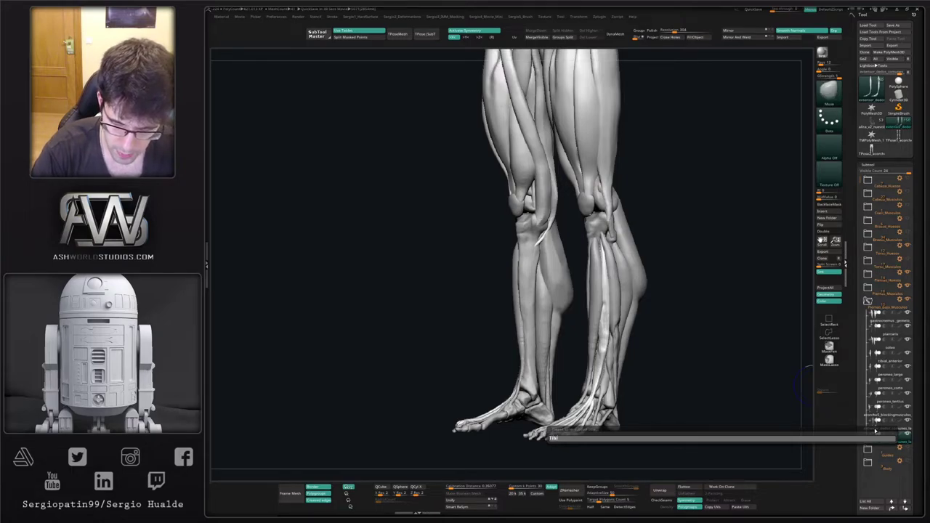
text(os)
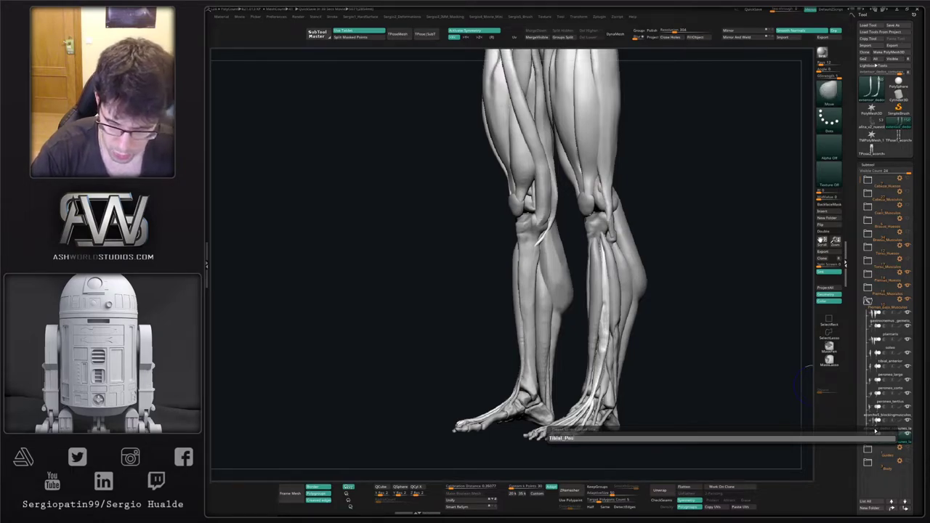
text(terior)
key(Return)
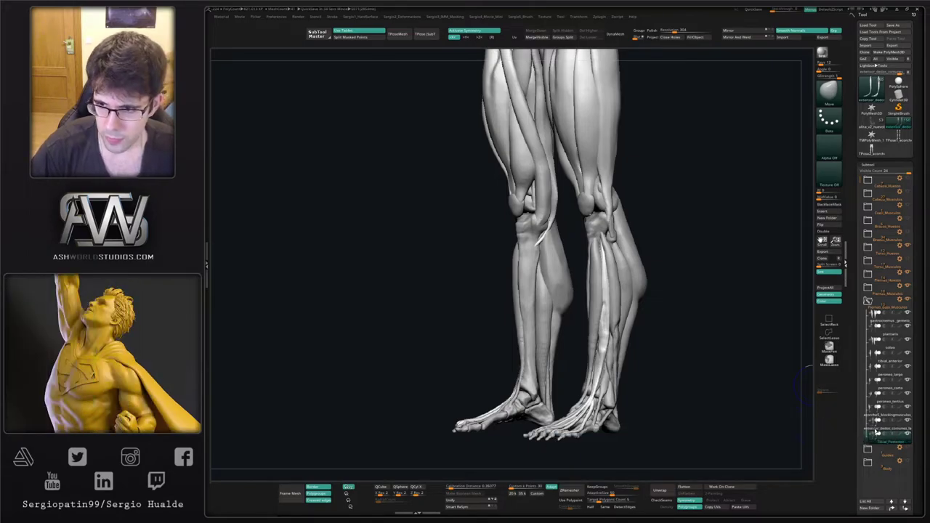
Hide the gastrocnemius, plantaris, soleo, tibial_anterior and peroneo subtools to expose the lower leg bones around Tibial_Posterior.
key(ctrl)
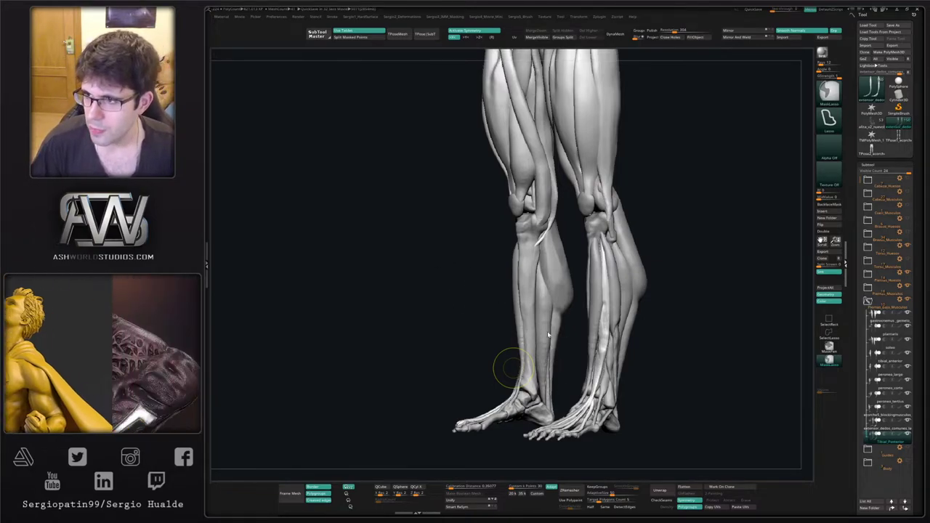
key(ctrl)
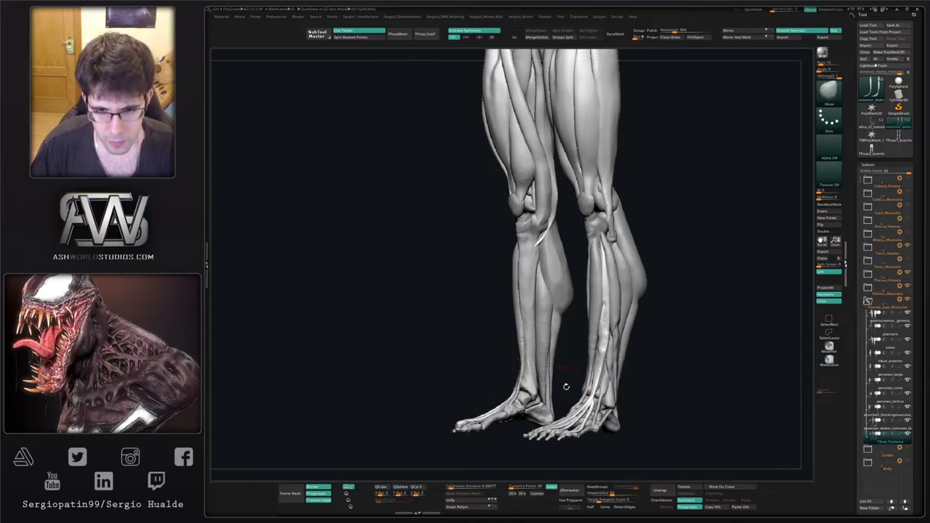
alt+drag(563, 375, 559, 344)
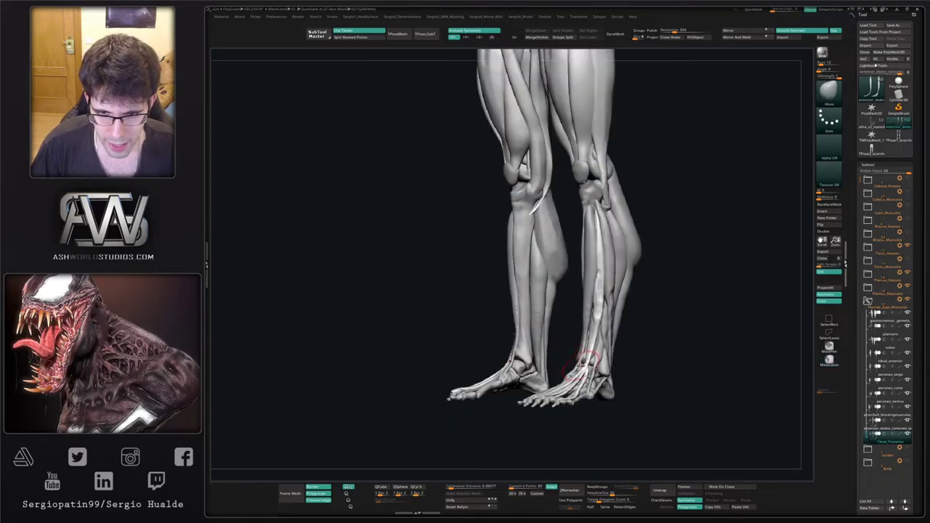
mouse_move(578, 384)
alt+right_down()
mouse_move(585, 332)
mouse_move(585, 360)
alt+right_up()
mouse_move(595, 307)
alt+right_down()
mouse_move(546, 365)
mouse_move(602, 332)
mouse_move(574, 328)
mouse_move(564, 356)
alt+right_up()
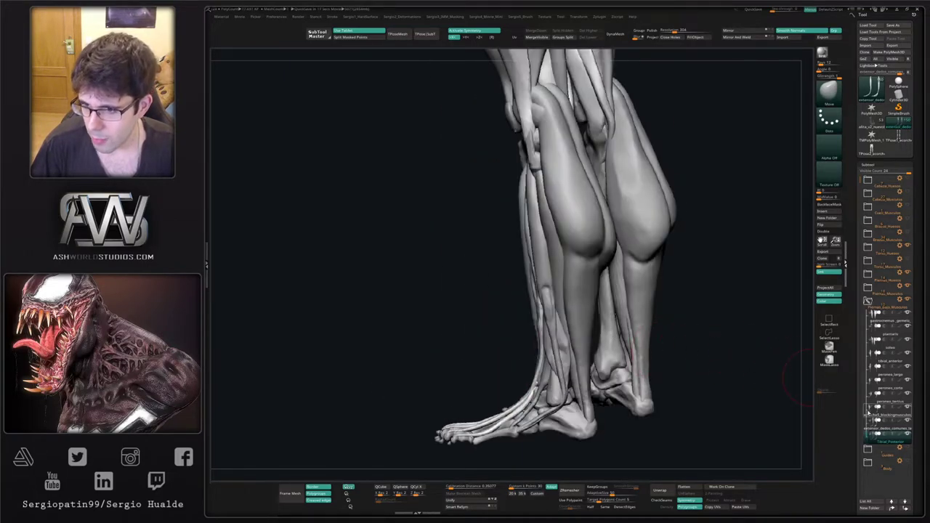
click(909, 397)
click(909, 383)
click(907, 369)
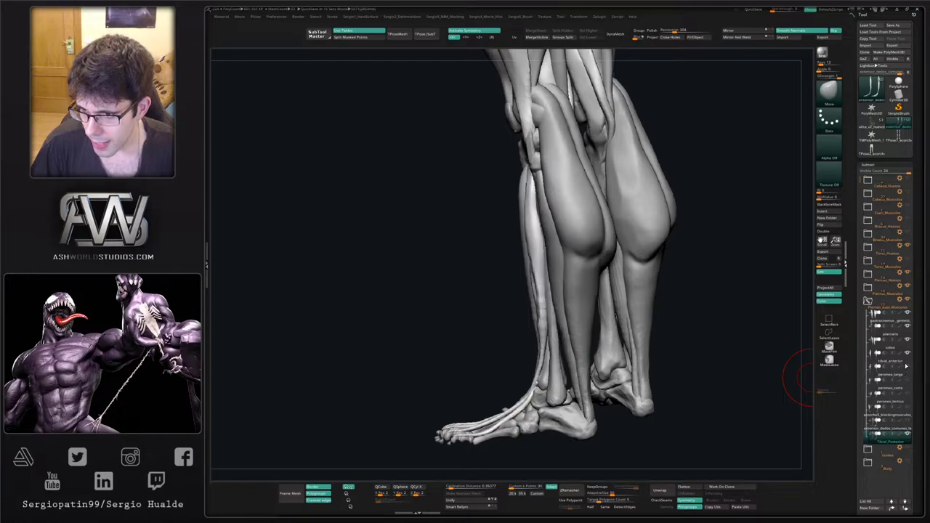
click(908, 356)
click(907, 342)
click(908, 327)
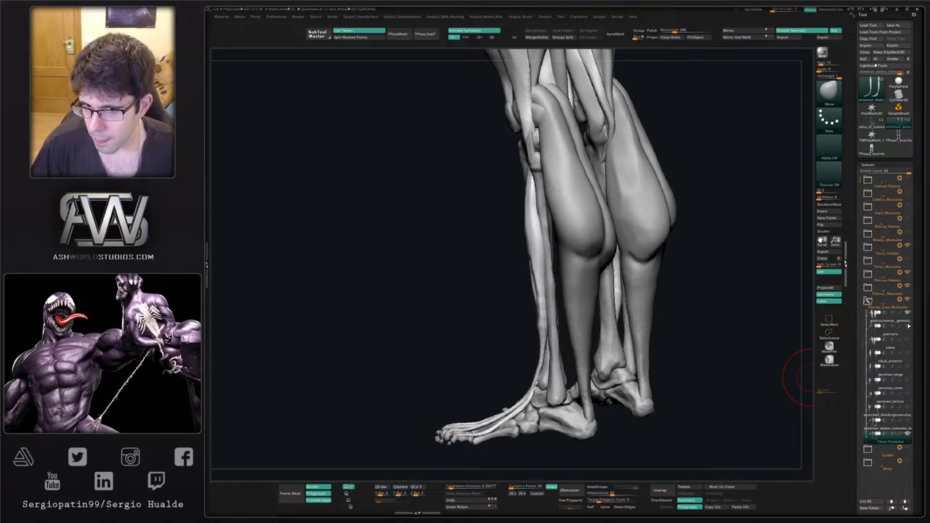
click(908, 316)
Move the Tibial_Posterior muscle to the back of the lower leg, between the tibia and fibula.
drag(574, 276, 581, 320)
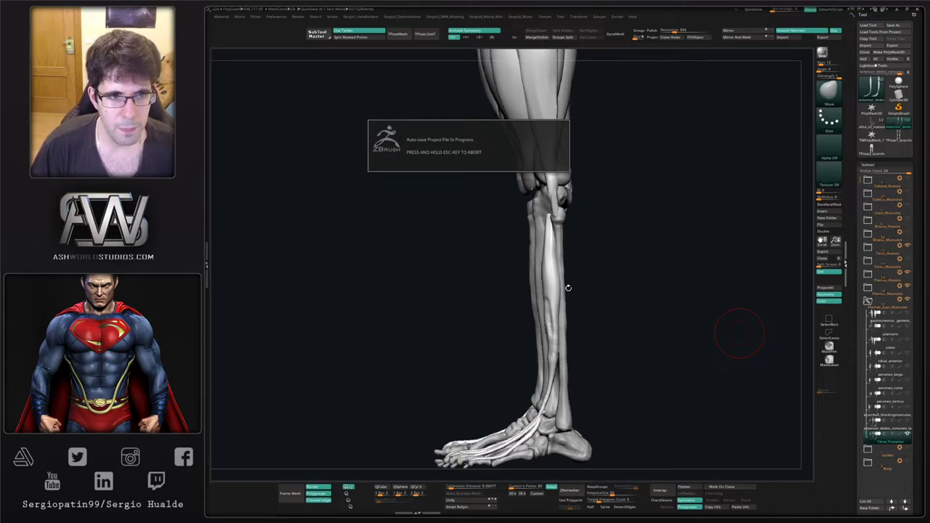
drag(605, 324, 551, 314)
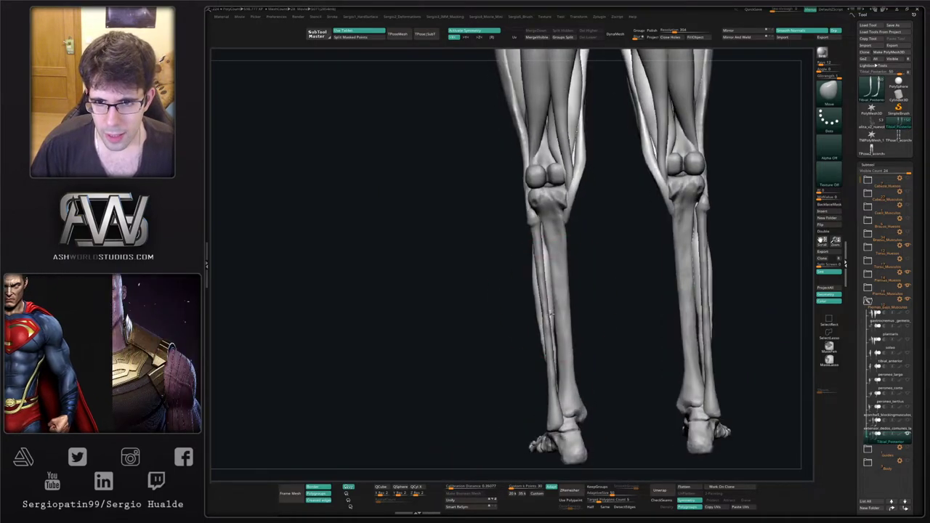
mouse_move(550, 314)
right_down()
mouse_move(547, 288)
mouse_move(538, 342)
mouse_move(553, 327)
mouse_move(509, 385)
mouse_move(515, 364)
mouse_move(489, 371)
mouse_move(517, 335)
right_up()
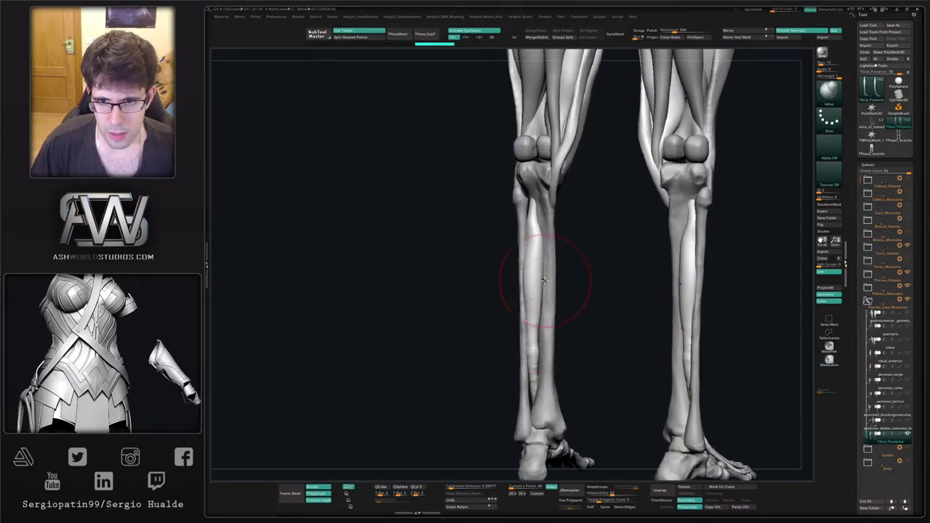
mouse_move(545, 281)
right_down()
mouse_move(600, 280)
mouse_move(535, 272)
right_up()
Flatten the upper belly of the Tibial_Posterior muscle from behind with the TrimDynamic brush.
key(ctrl+shift+t)
mouse_move(536, 257)
mouse_down()
mouse_move(539, 235)
mouse_move(536, 312)
mouse_up()
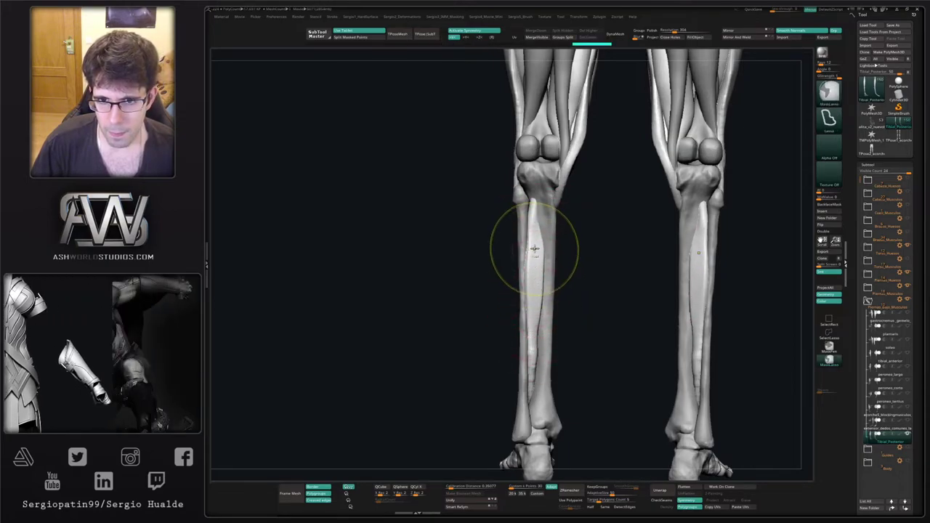
drag(533, 248, 530, 284)
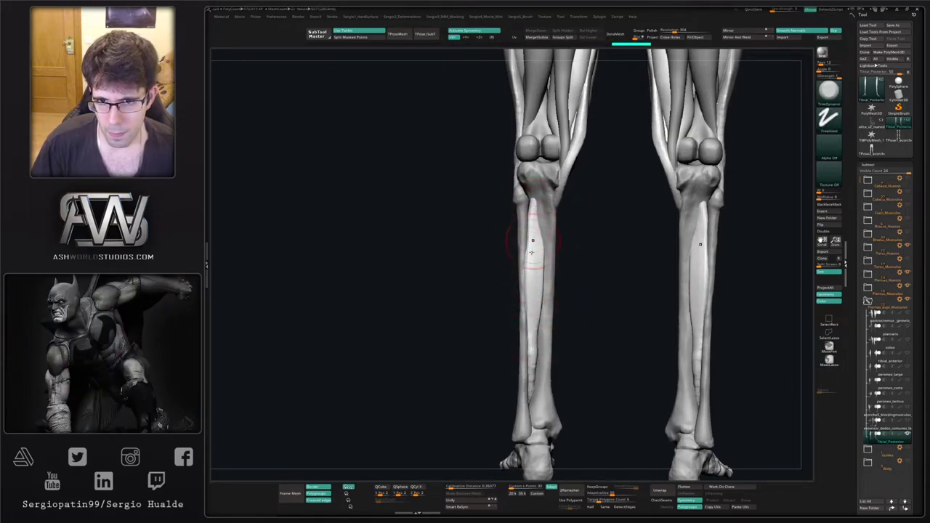
drag(540, 242, 566, 223)
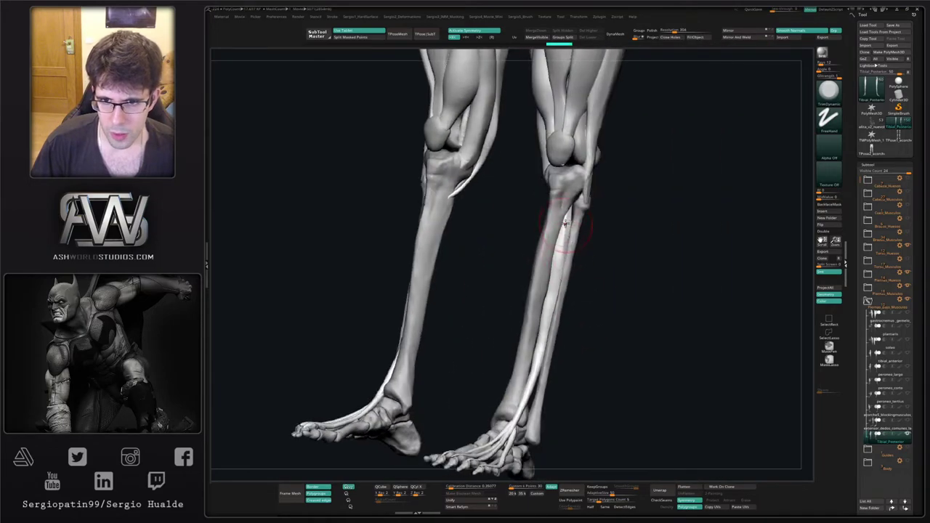
right_drag(546, 324, 546, 295)
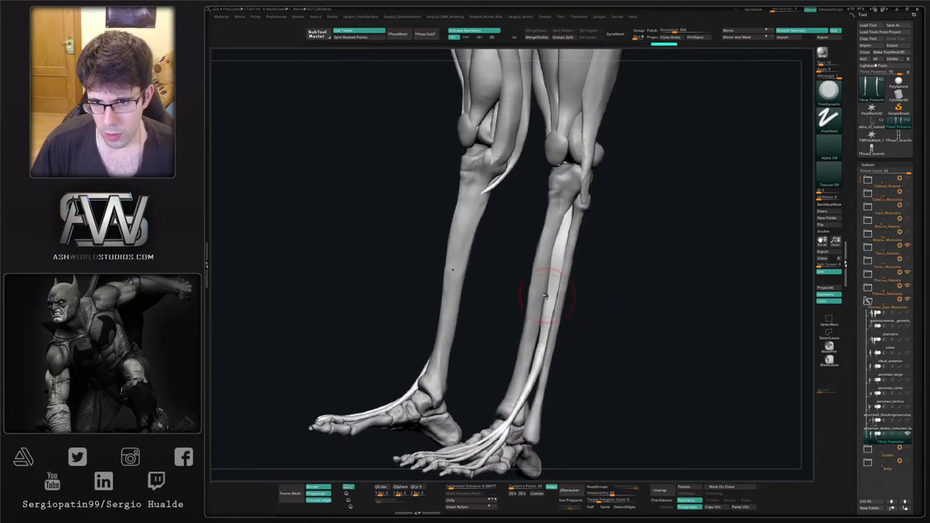
Fit the Tibial_Posterior belly into the gap between the tibia and fibula with the Move brush.
key(b)
key(m)
key(v)
drag(548, 293, 555, 288)
right_drag(555, 288, 582, 269)
drag(567, 257, 571, 286)
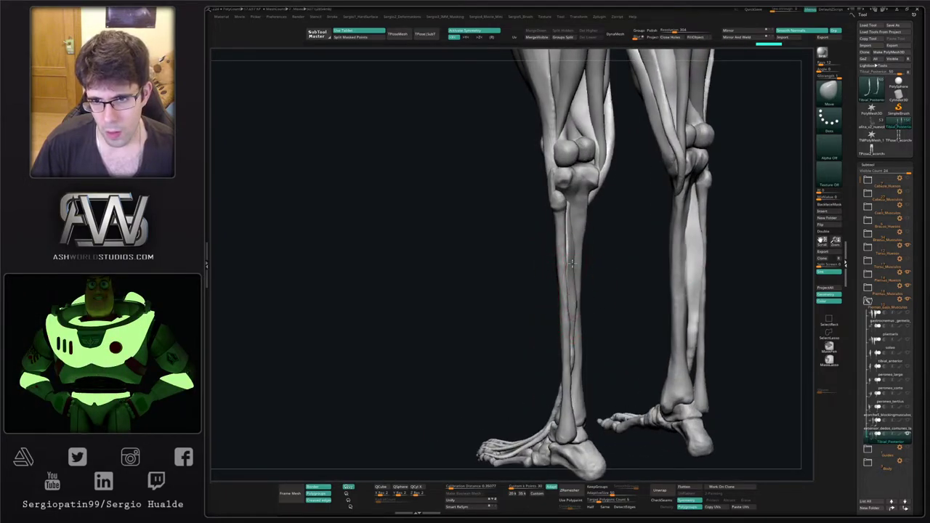
drag(571, 329, 492, 305)
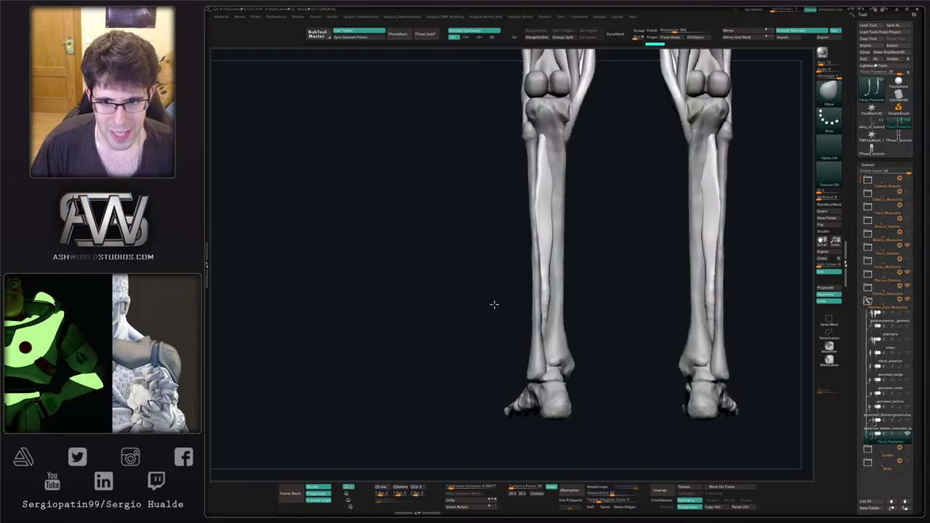
Reroute the lower Tibial_Posterior tendon diagonally across the back of the shin to behind the inner ankle with the Move brush.
mouse_move(542, 335)
mouse_down()
mouse_move(527, 370)
mouse_move(548, 383)
mouse_up()
key(s)
right_drag(549, 383, 542, 376)
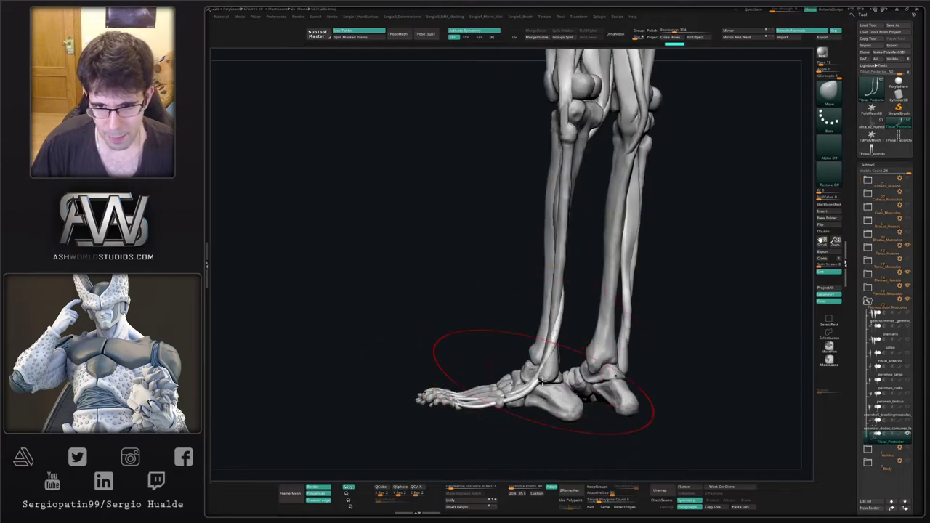
mouse_move(544, 380)
mouse_down()
mouse_move(550, 401)
mouse_move(510, 383)
mouse_up()
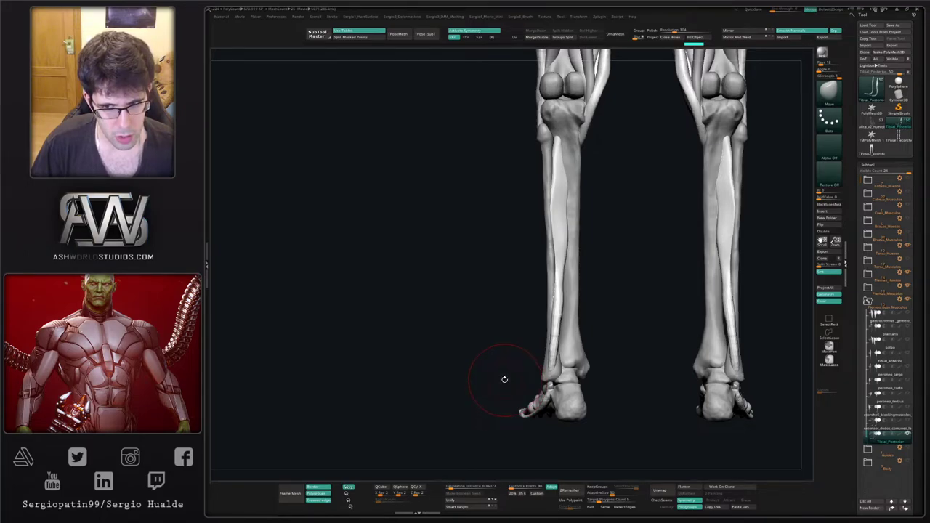
drag(519, 375, 507, 364)
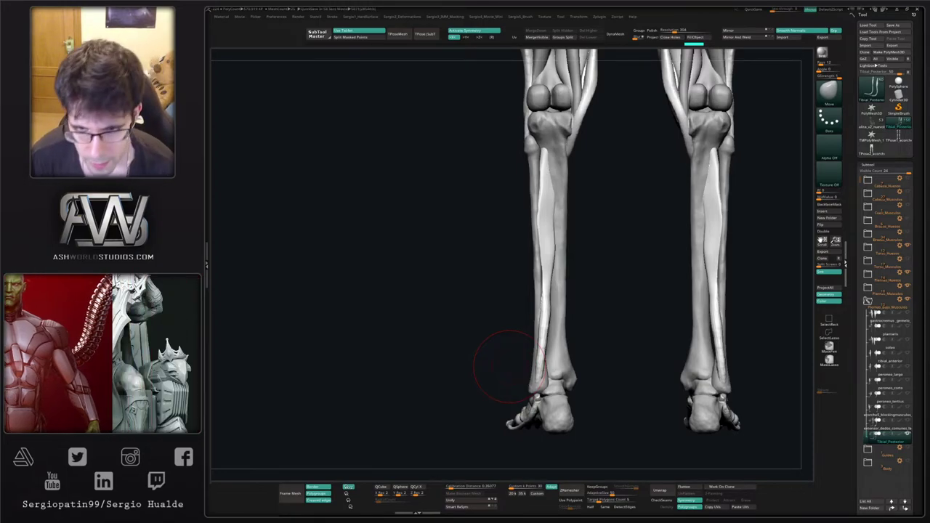
drag(506, 351, 582, 374)
right_drag(574, 405, 555, 391)
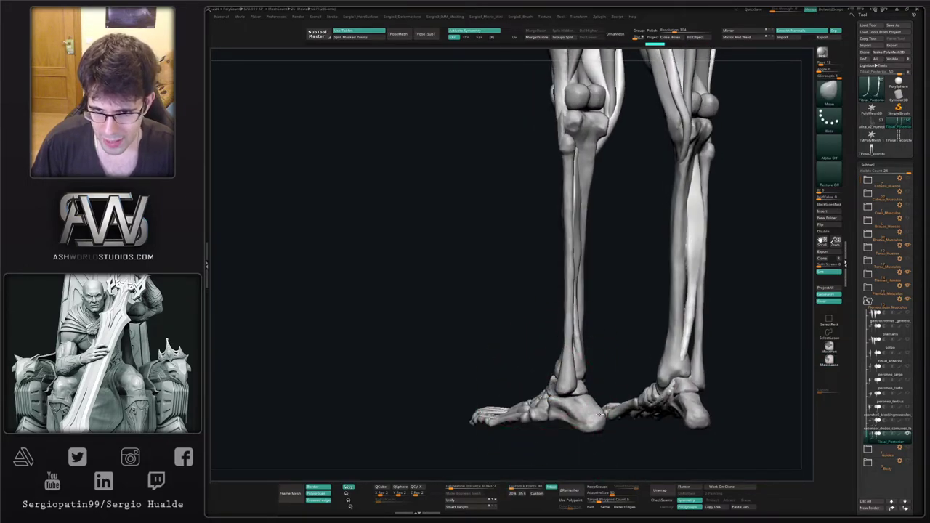
drag(550, 393, 558, 341)
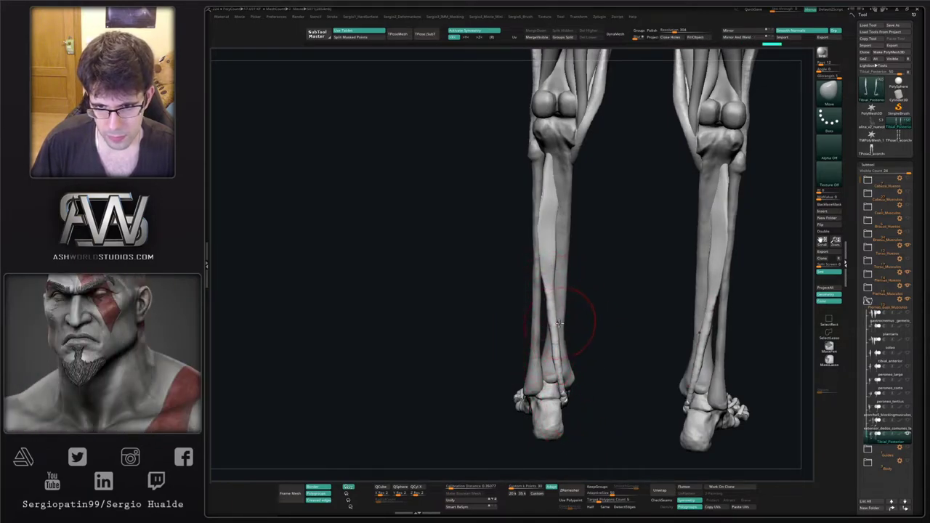
Pull the Tibial_Posterior tendon branches under the foot so they fan out along the sole.
drag(557, 380, 523, 390)
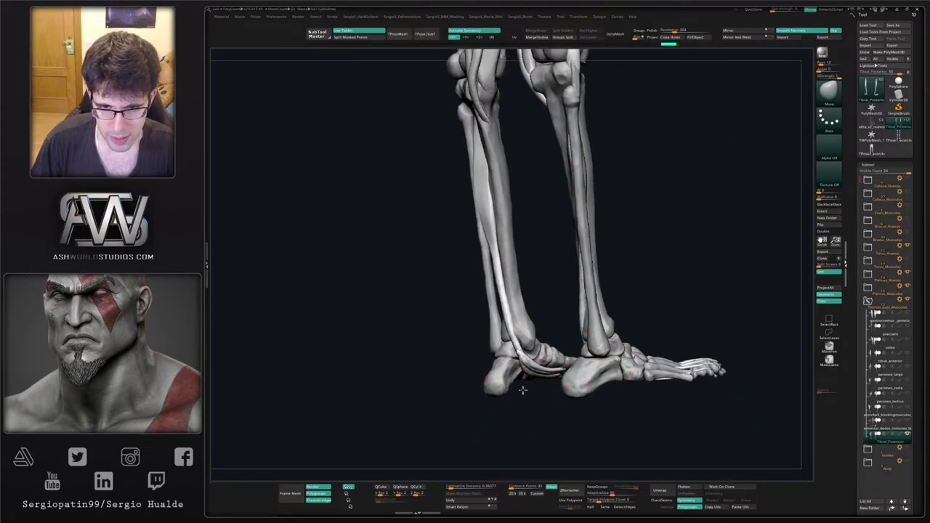
mouse_move(522, 391)
right_down()
mouse_move(534, 346)
mouse_move(509, 348)
mouse_move(533, 388)
right_up()
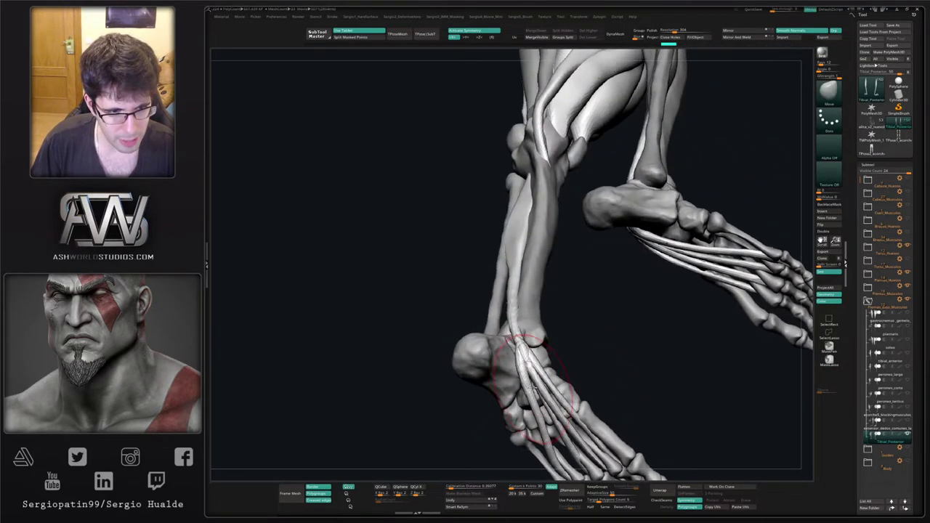
drag(534, 388, 552, 350)
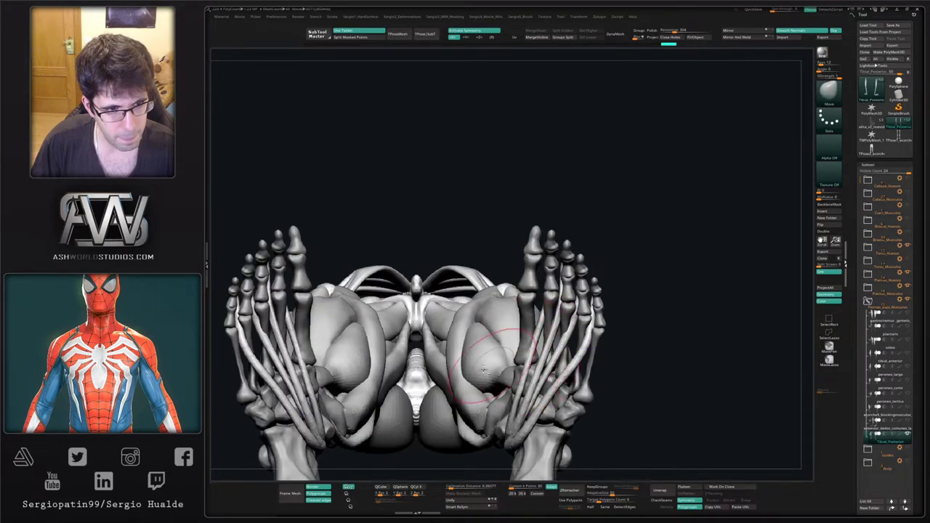
alt+right_drag(320, 360, 553, 313)
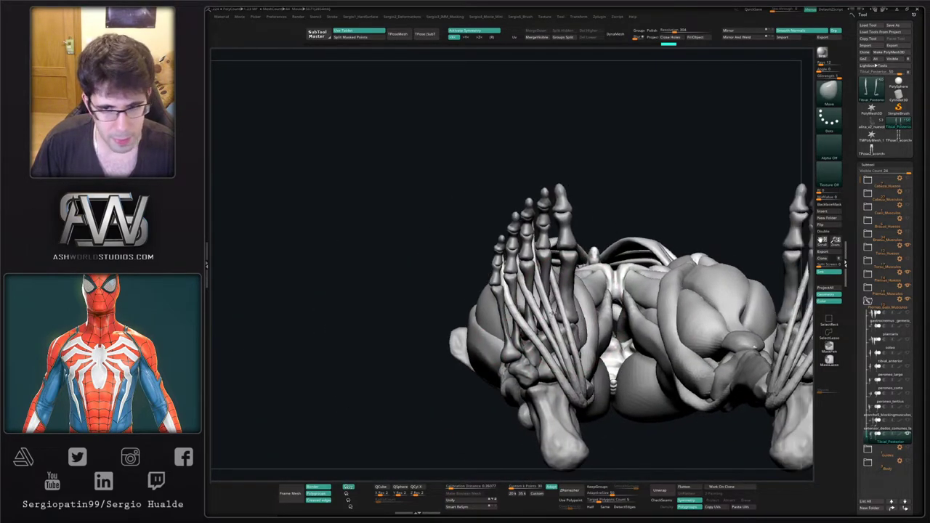
drag(554, 312, 559, 318)
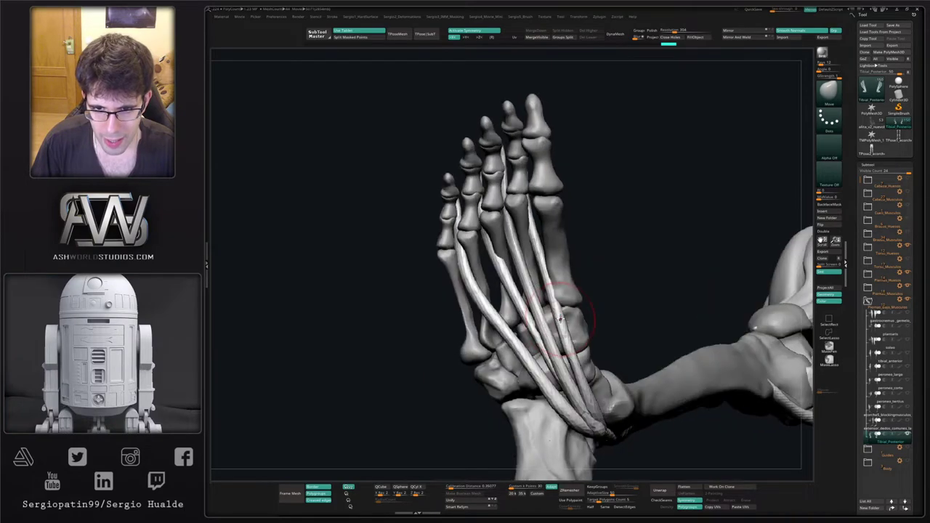
Bend the tendon branch nearest the big toe toward the inner midfoot with the Move Topology brush.
key(b)
key(m)
key(t)
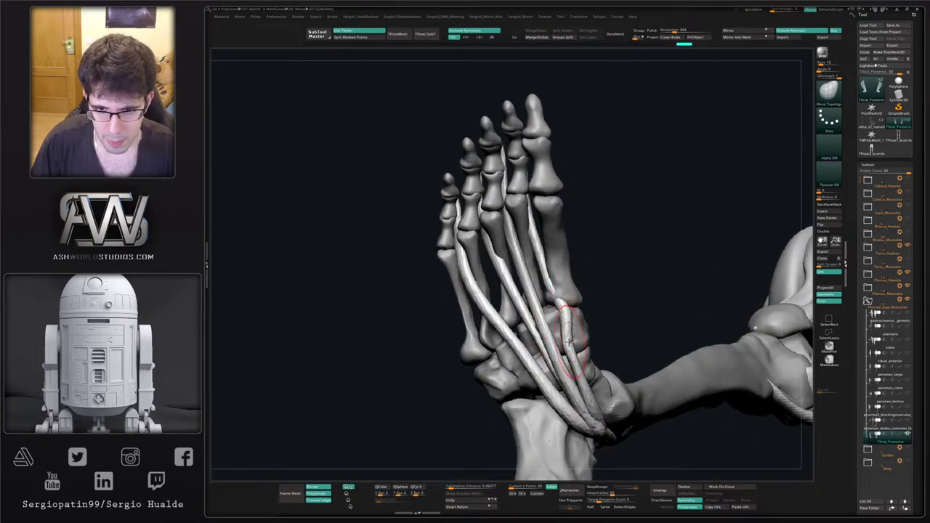
key(alt+s)
Hide the toe end of the innermost tendon branch with a lasso selection, leaving a short stub.
ctrl+alt+shift+drag(603, 263, 548, 307)
click(829, 342)
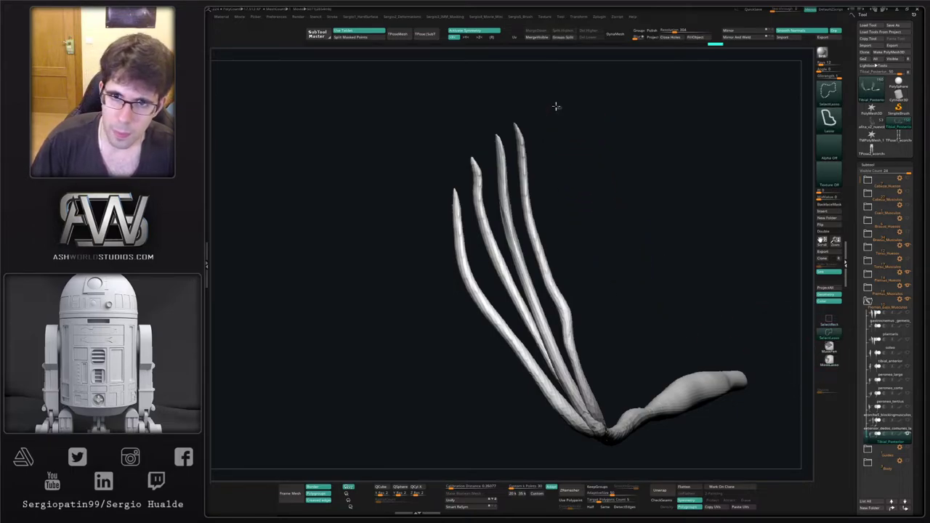
mouse_move(555, 104)
ctrl+shift+mouse_down()
mouse_move(510, 127)
mouse_move(513, 182)
mouse_move(557, 319)
mouse_move(614, 157)
mouse_move(591, 130)
ctrl+shift+mouse_up()
mouse_move(571, 316)
alt+right_down()
mouse_move(581, 291)
mouse_move(574, 325)
mouse_move(539, 380)
alt+right_up()
drag(519, 324, 505, 331)
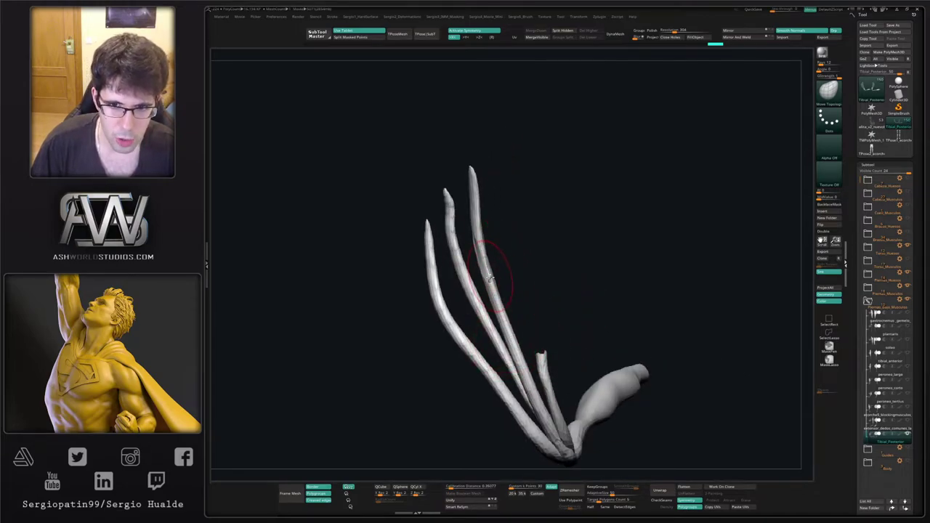
Isolate the middle of the three long tendon branches by its polygroup and invert visibility to hide it.
key(shift+f)
key(shift+f)
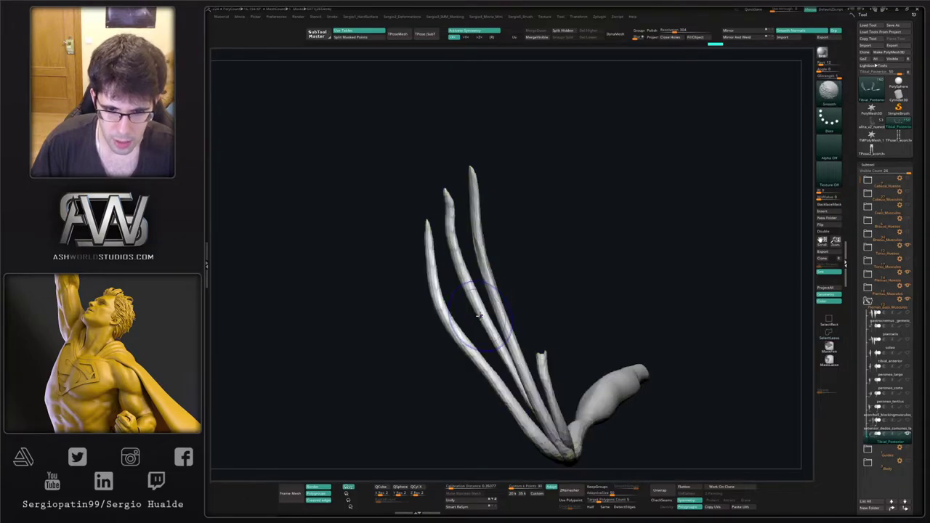
ctrl+shift+click(481, 333)
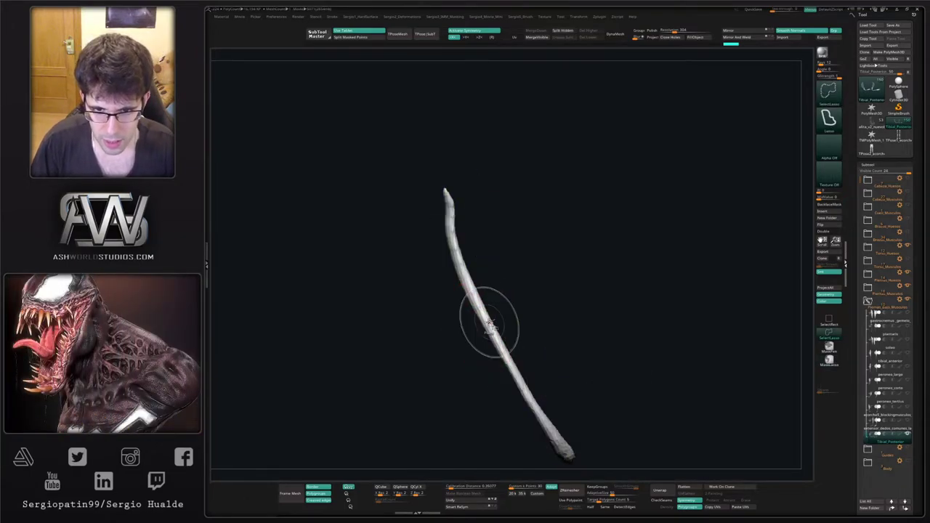
ctrl+shift+click(536, 322)
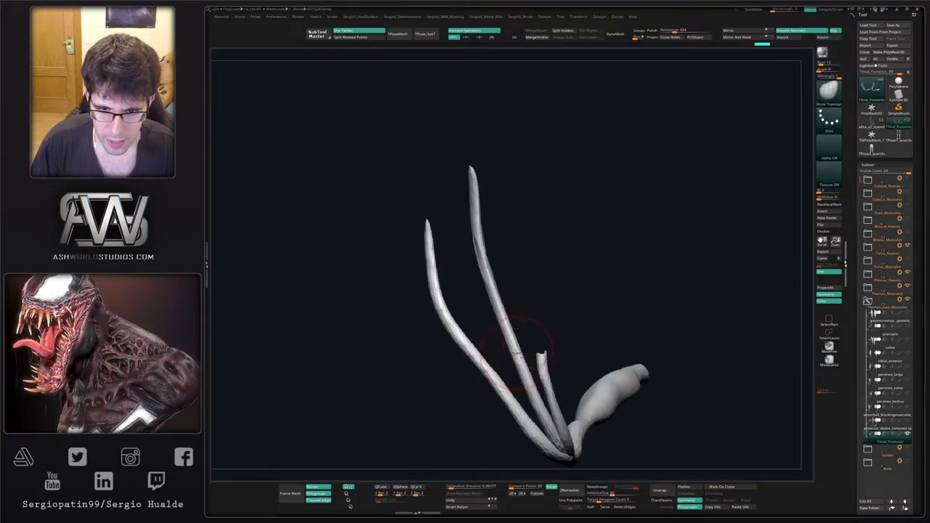
Hide the toe ends of the middle and outer long tendon branches with lasso selections, leaving stubs that stop at the midfoot.
ctrl+shift+click(498, 321)
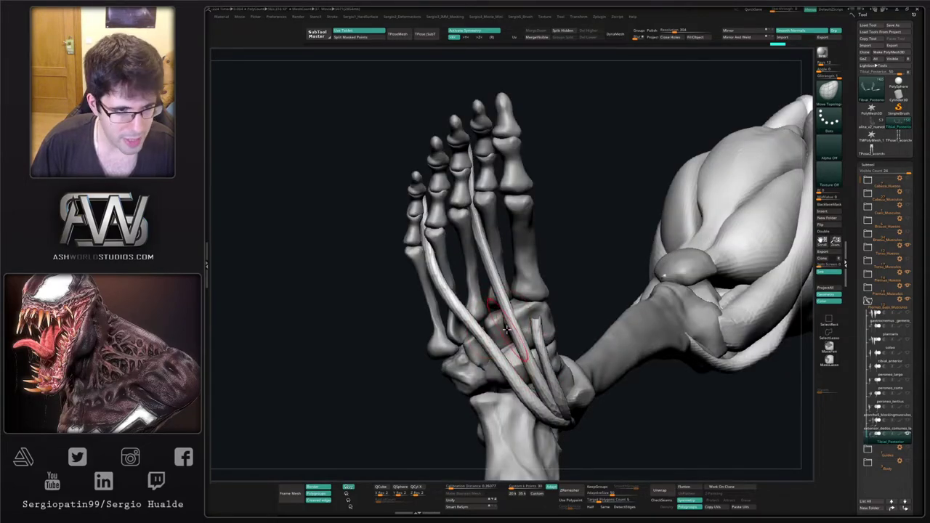
ctrl+shift+click(490, 302)
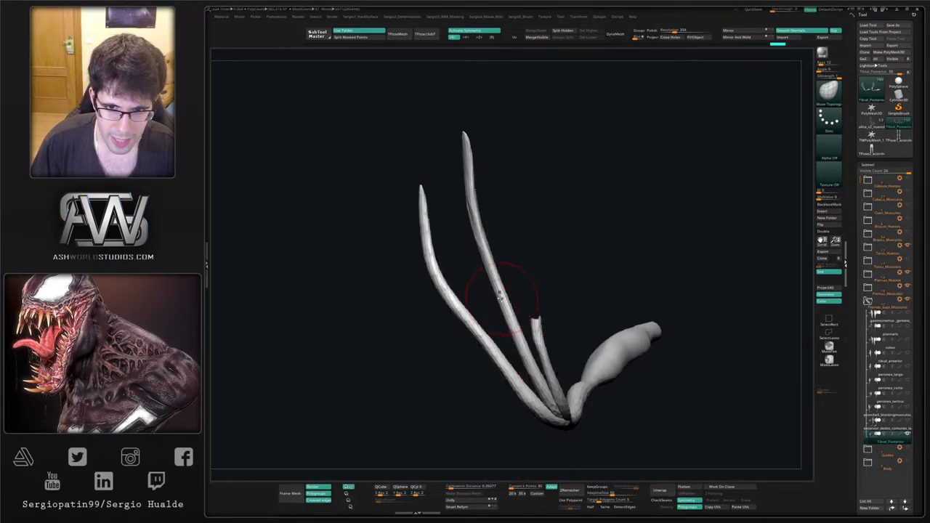
mouse_move(504, 265)
ctrl+alt+shift+mouse_down()
mouse_move(466, 125)
mouse_move(491, 182)
mouse_move(468, 205)
ctrl+alt+shift+mouse_up()
alt+drag(492, 313, 521, 284)
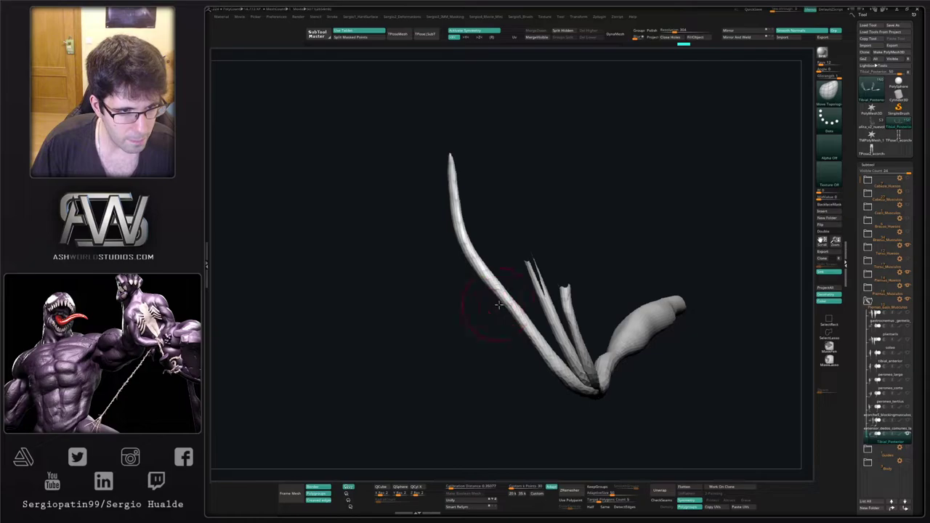
mouse_move(517, 266)
ctrl+alt+shift+mouse_down()
mouse_move(421, 158)
mouse_move(506, 235)
ctrl+alt+shift+mouse_up()
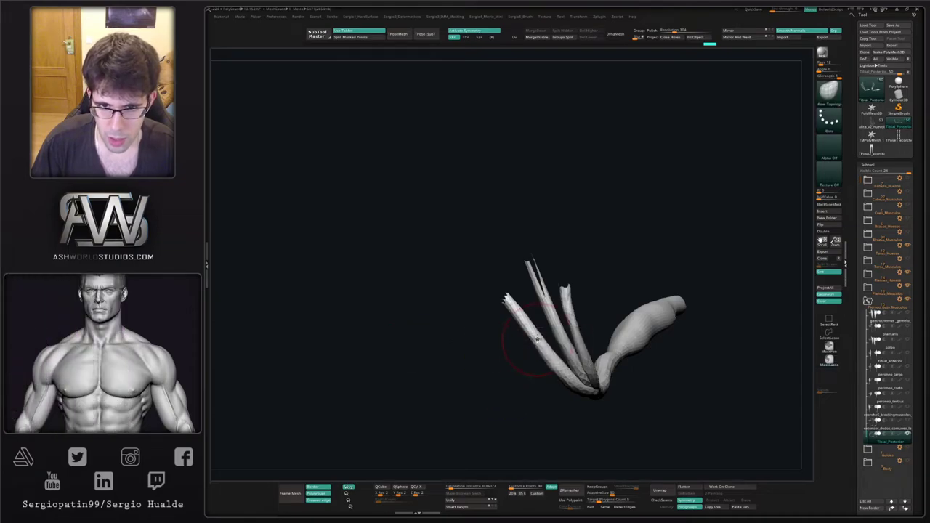
drag(559, 291, 580, 195)
click(617, 35)
drag(617, 115, 622, 175)
key(ctrl+z)
Remesh the shortened Tibial_Posterior with DynaMesh, enabling Groups and checking the result with polyframe display.
key(shift+f)
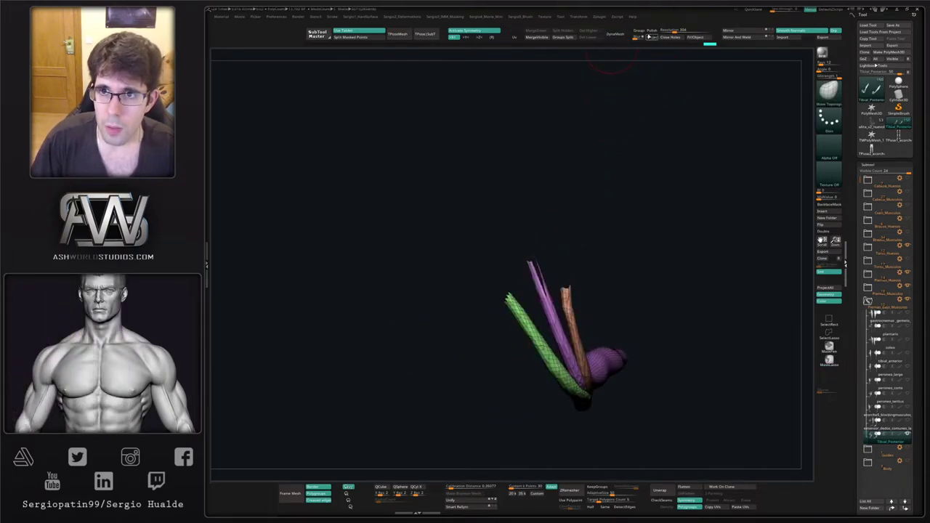
click(639, 31)
click(618, 38)
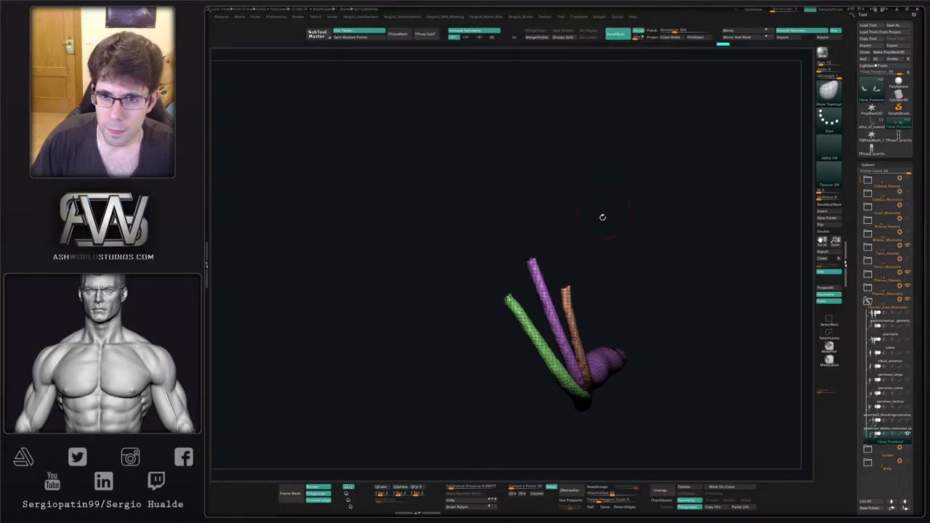
key(shift+f)
Adjust the end of the innermost tendon branch so it rests against the inner midfoot bones.
alt+drag(587, 291, 563, 258)
key(alt+s)
right_drag(540, 291, 508, 263)
drag(544, 268, 547, 269)
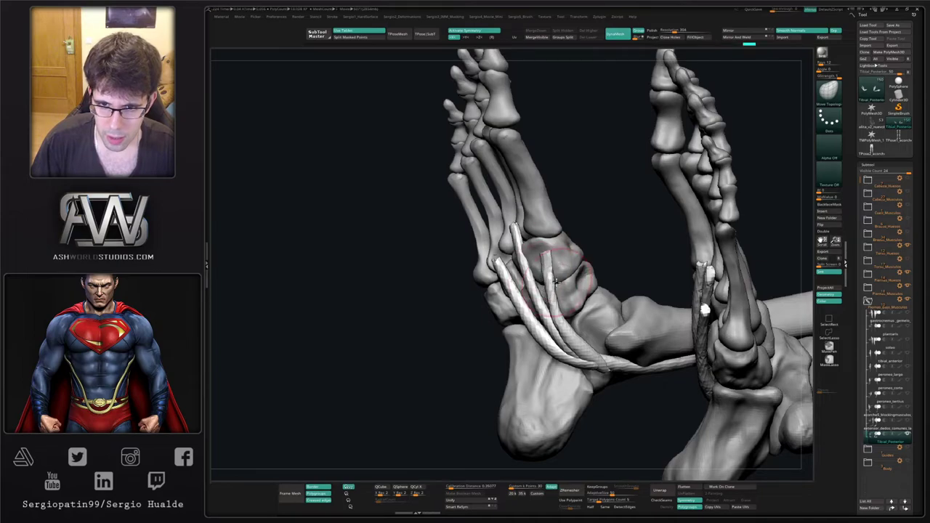
right_drag(576, 272, 546, 215)
mouse_move(547, 250)
mouse_down()
mouse_move(563, 249)
mouse_move(552, 250)
mouse_up()
right_drag(553, 250, 512, 240)
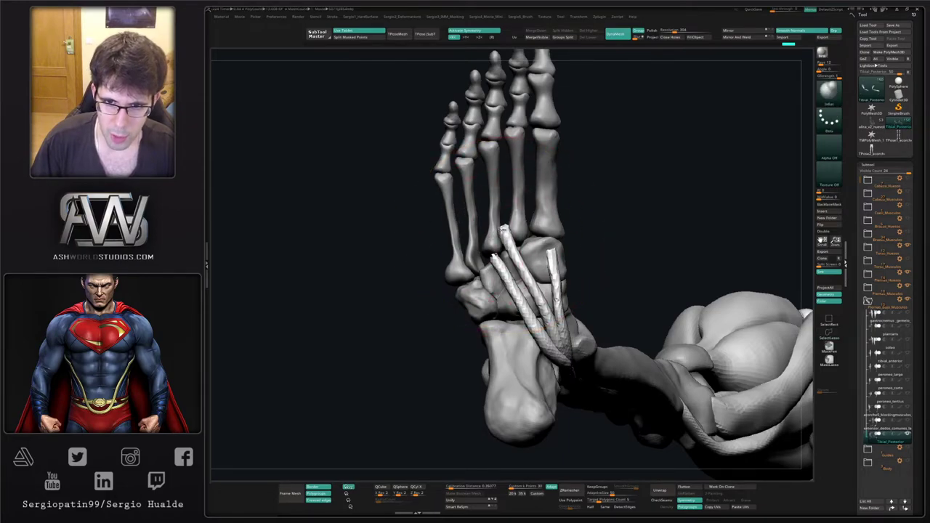
Widen the end of the middle tendon branch at the metatarsal bases and shift the outer branch with the Move Topology brush.
mouse_move(499, 234)
right_down()
mouse_move(530, 230)
mouse_move(505, 228)
mouse_move(523, 222)
right_up()
drag(496, 227, 500, 231)
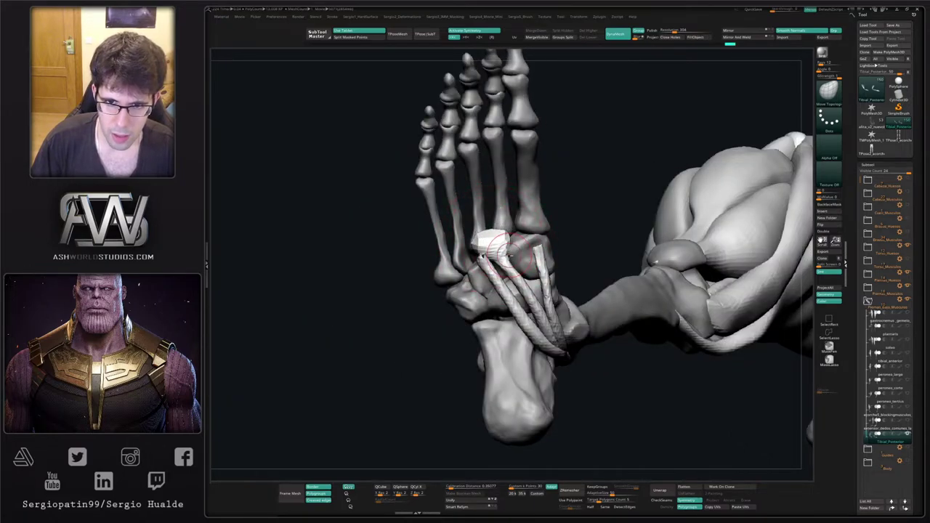
mouse_move(509, 255)
mouse_down()
mouse_move(503, 242)
mouse_move(481, 246)
mouse_move(494, 243)
mouse_up()
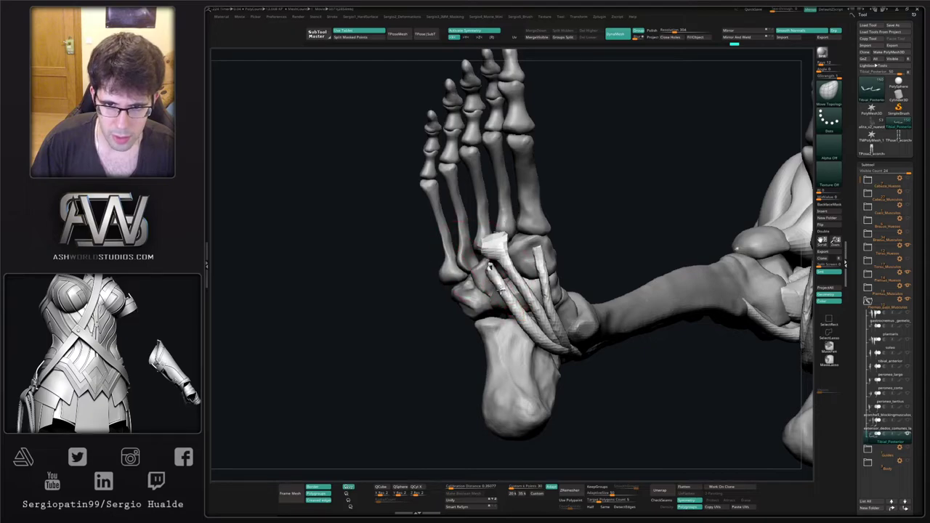
drag(500, 290, 503, 291)
Seat the ends of the outer and middle tendon branches against the bones under the foot.
mouse_move(495, 303)
alt+right_down()
mouse_move(516, 282)
mouse_move(544, 279)
mouse_move(531, 262)
alt+right_up()
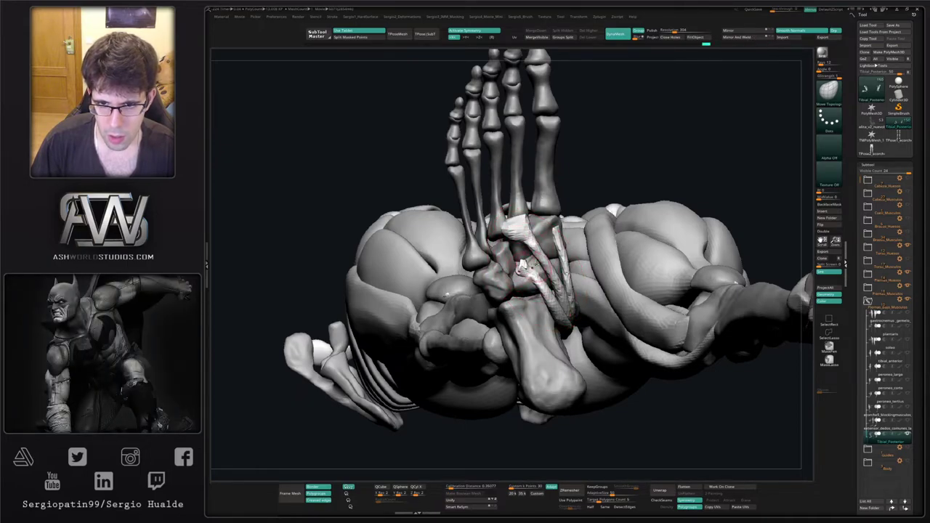
key(alt+s)
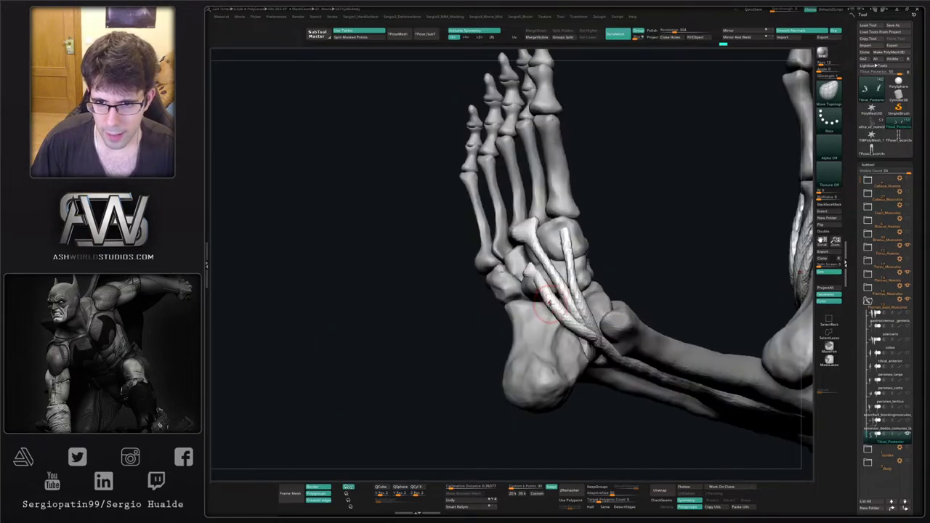
right_drag(549, 303, 543, 294)
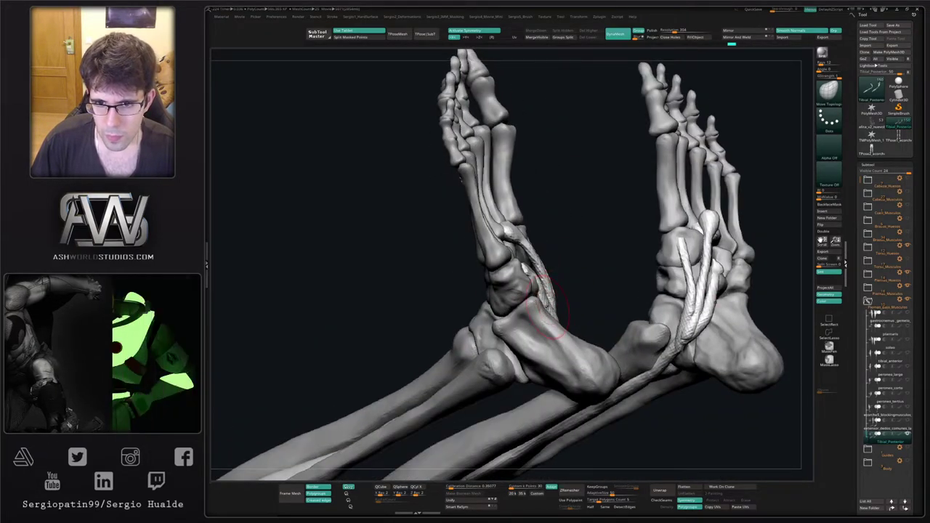
mouse_move(538, 253)
mouse_down()
mouse_move(521, 257)
mouse_move(526, 281)
mouse_up()
Inspect the Tibial_Posterior tendon's path under the foot, around the ankle and up the lower leg.
right_drag(590, 288, 520, 297)
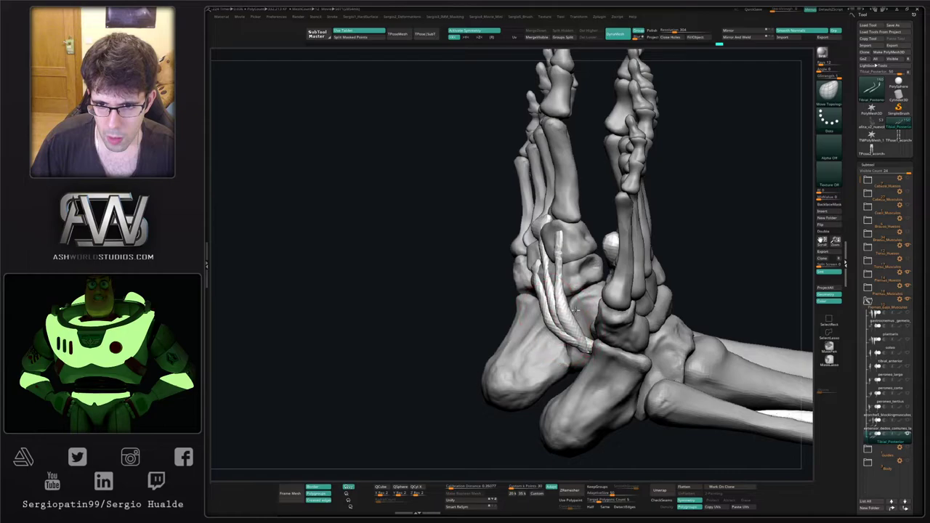
right_drag(569, 318, 581, 321)
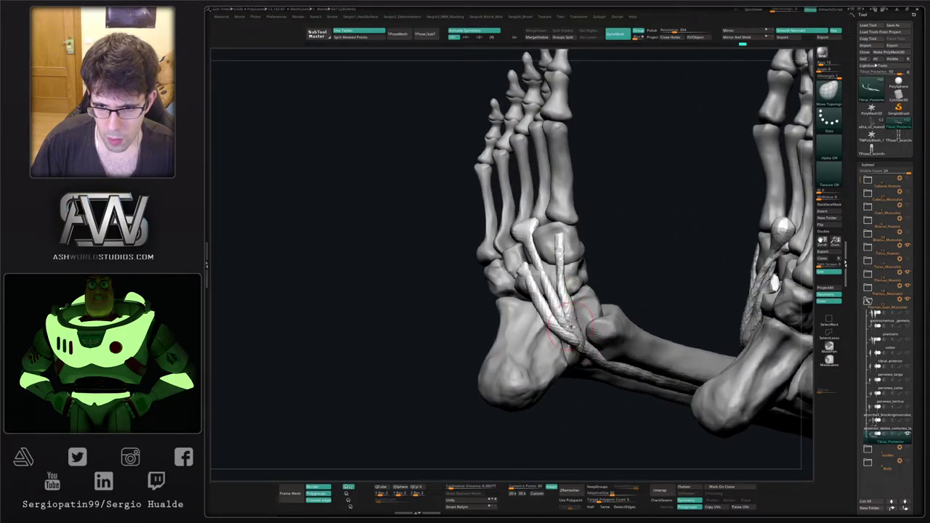
mouse_move(582, 351)
right_down()
mouse_move(585, 378)
mouse_move(583, 369)
right_up()
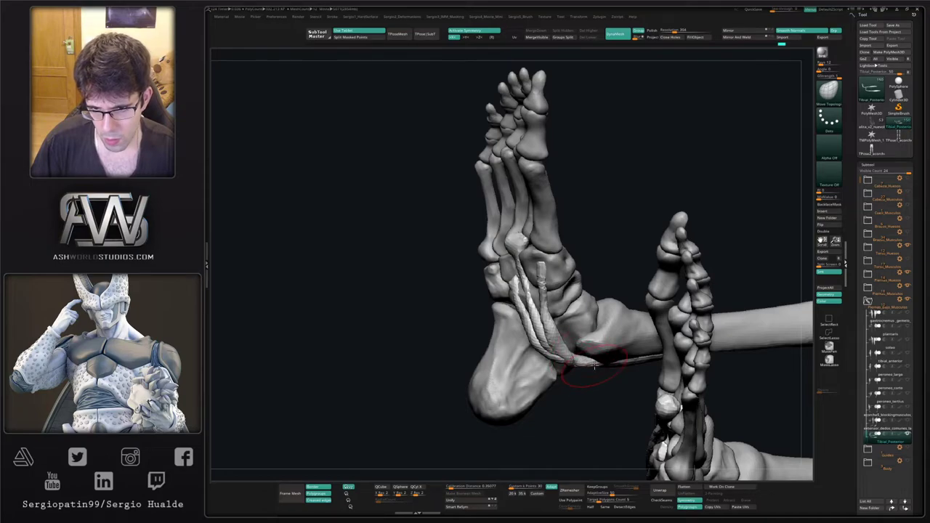
right_drag(567, 357, 527, 329)
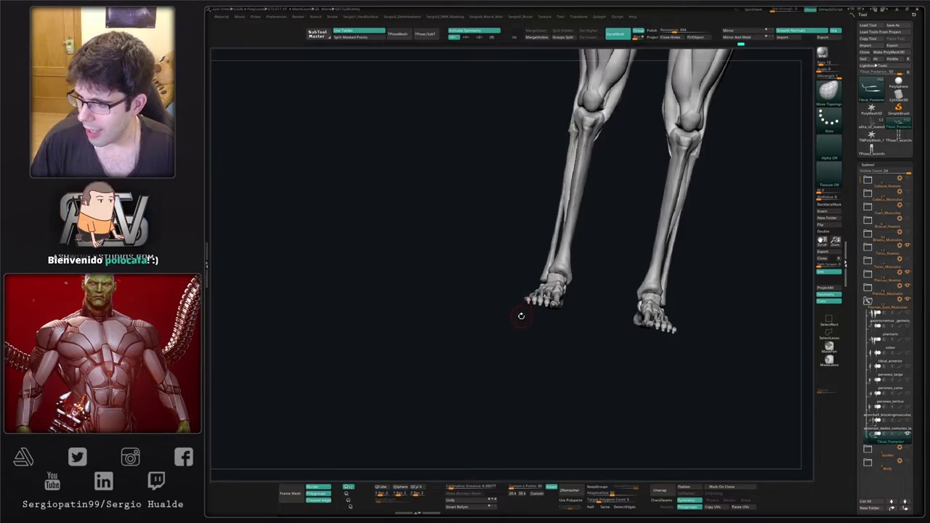
drag(509, 308, 561, 300)
right_drag(561, 299, 531, 367)
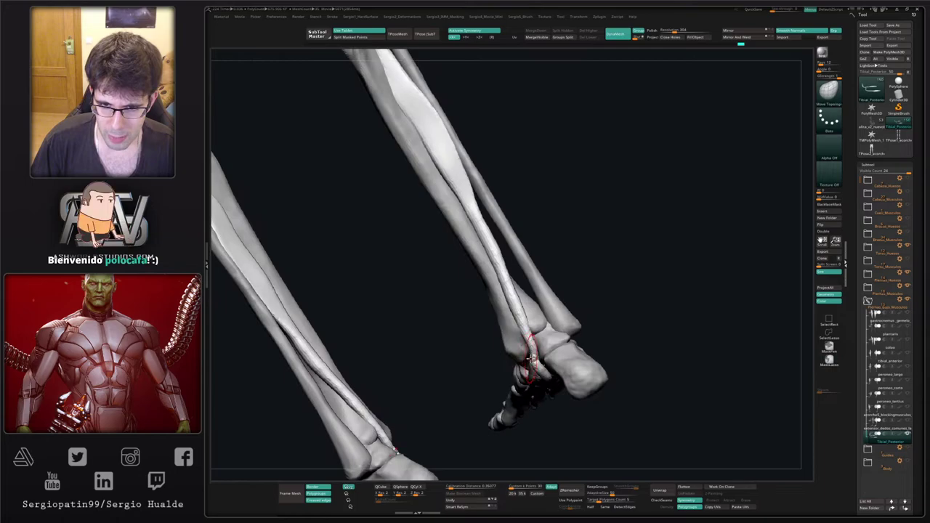
drag(533, 369, 519, 290)
key(ctrl)
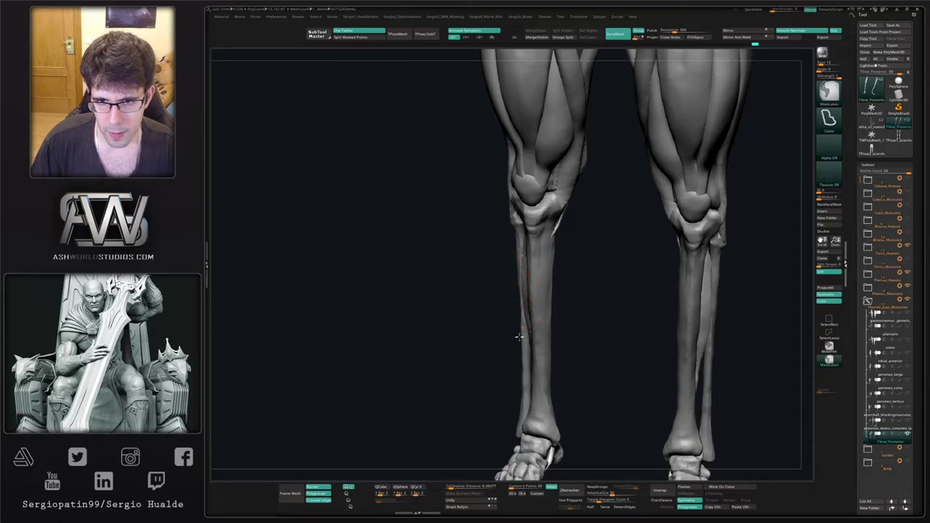
key(f)
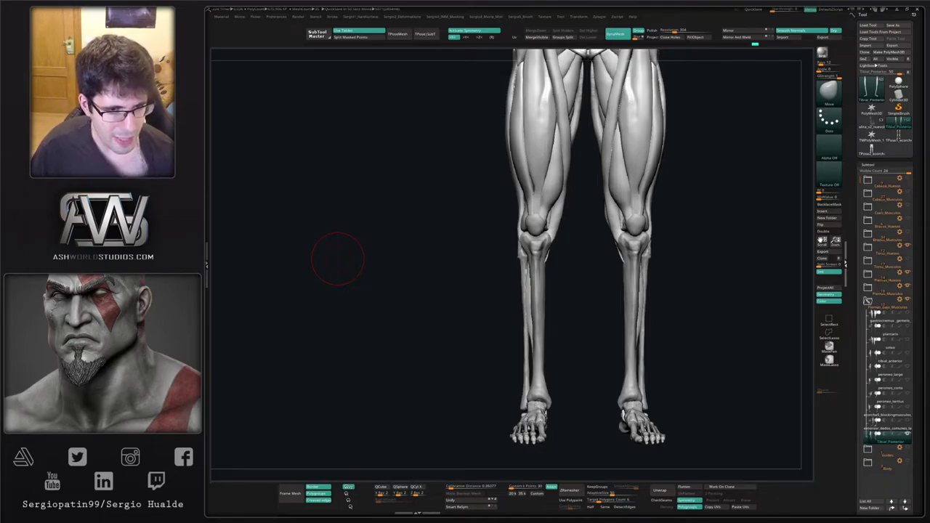
Duplicate the Tibial_Posterior subtool and rename the copy Flexor_Dedos_Comunes_Largo.
key(ctrl+shift+d)
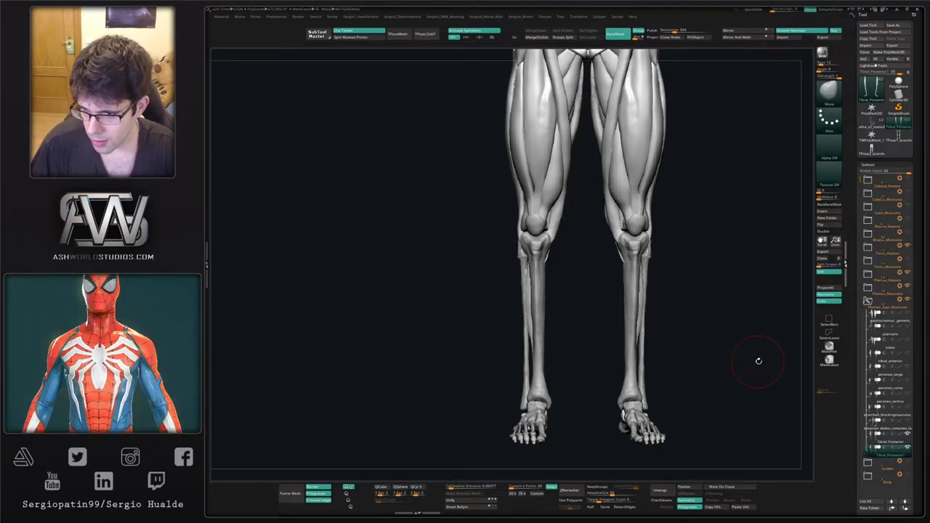
key(F2)
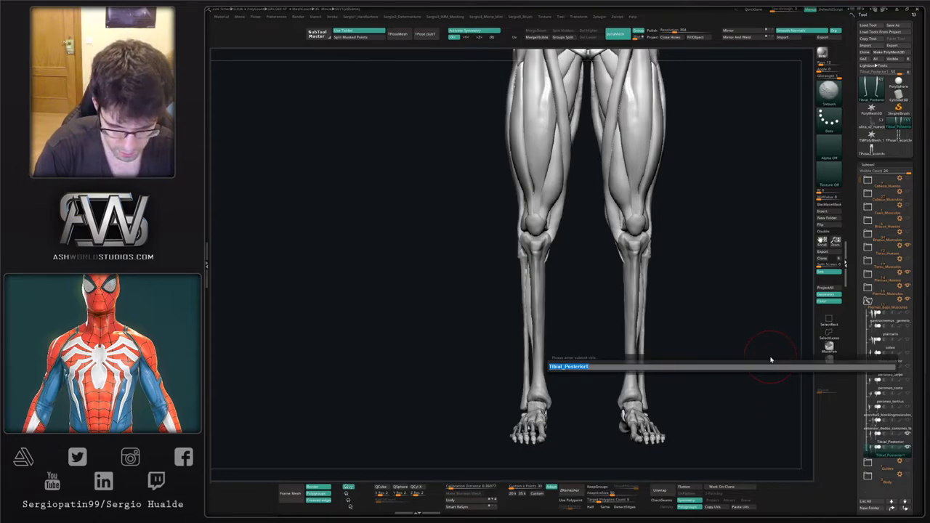
text(Flexor_Dedos_Co)
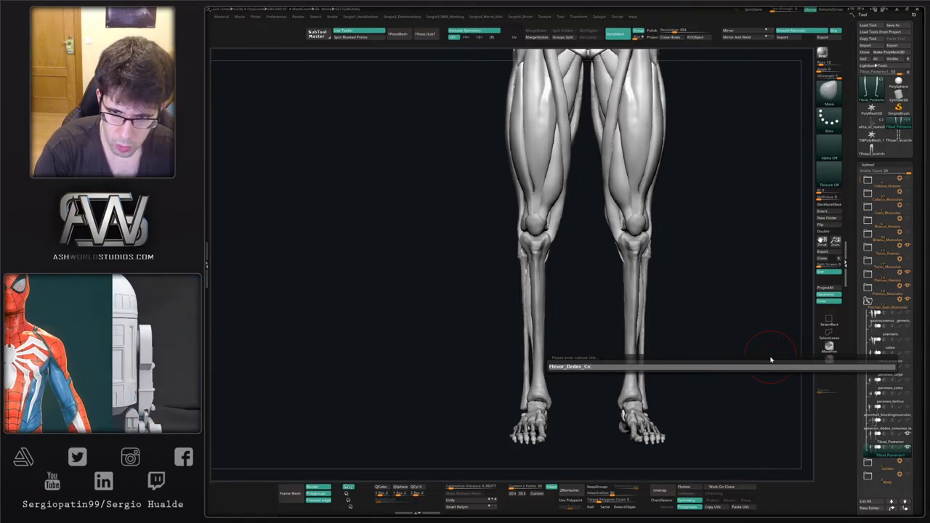
text(m)
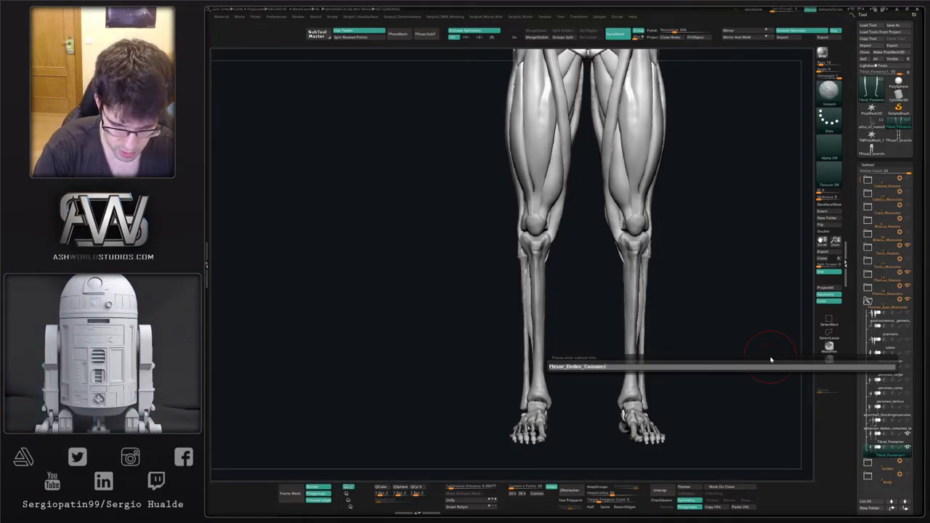
text(unes_Largo)
key(Return)
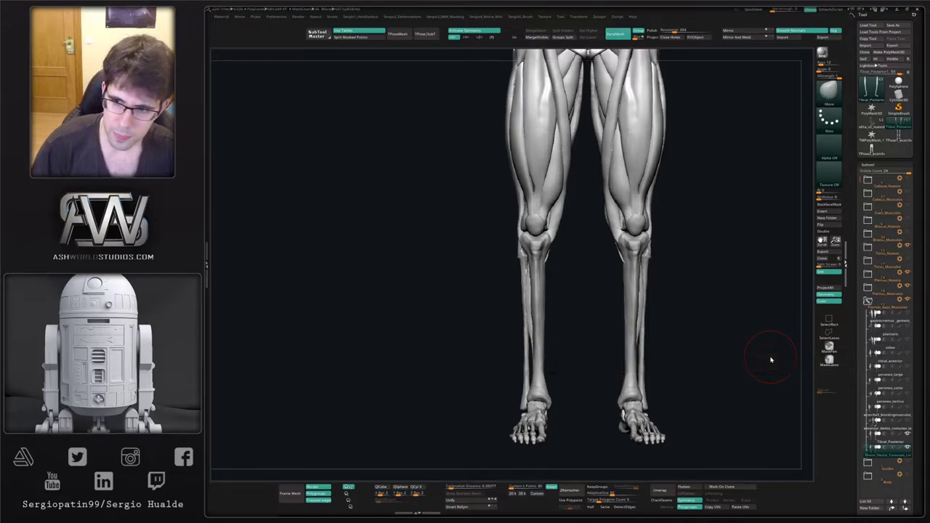
Hide the thigh muscles folder and view the lower legs from behind.
alt+drag(569, 389, 531, 276)
drag(612, 335, 626, 376)
drag(627, 375, 545, 351)
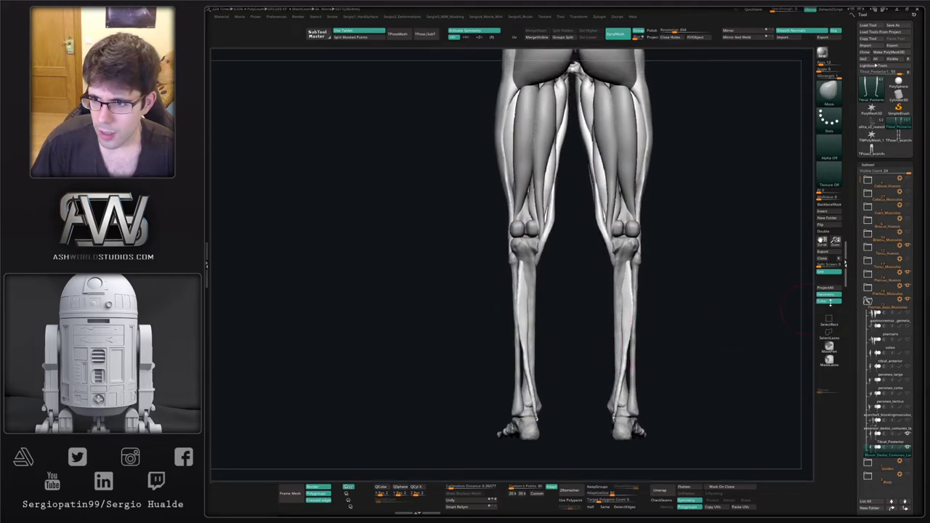
click(907, 286)
mouse_move(539, 297)
alt+mouse_down()
mouse_move(568, 317)
mouse_move(550, 352)
alt+mouse_up()
Shift the duplicated flexor muscle toward the inner side of the tibia with a large Move brush.
key(s)
key(ctrl+z)
mouse_move(541, 336)
mouse_down()
mouse_move(557, 333)
mouse_move(542, 322)
mouse_move(551, 287)
mouse_up()
key(s)
key(s)
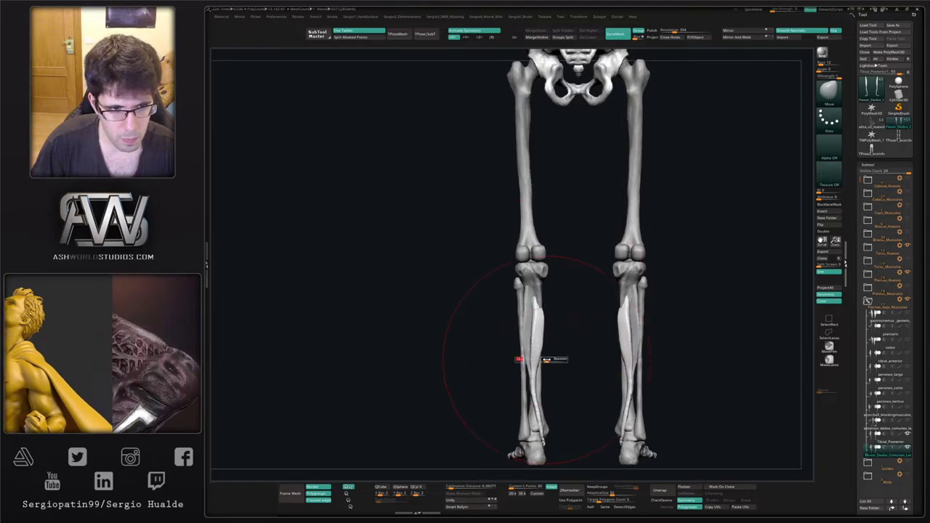
mouse_move(546, 359)
mouse_down()
mouse_move(532, 358)
mouse_move(540, 388)
mouse_up()
key(s)
drag(547, 387, 540, 388)
Fit the flexor's upper end and belly to the back of the tibia from several angles with the Move brush.
right_drag(543, 323, 535, 314)
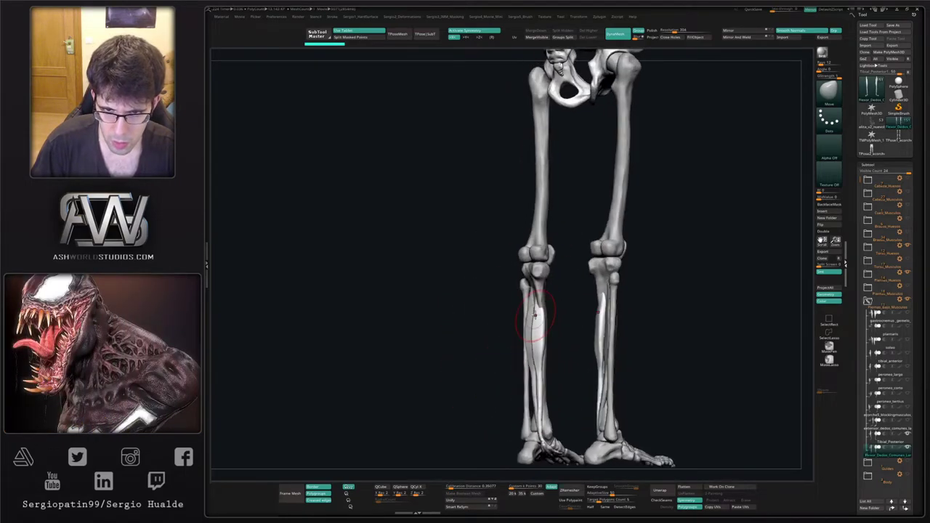
drag(536, 296, 535, 304)
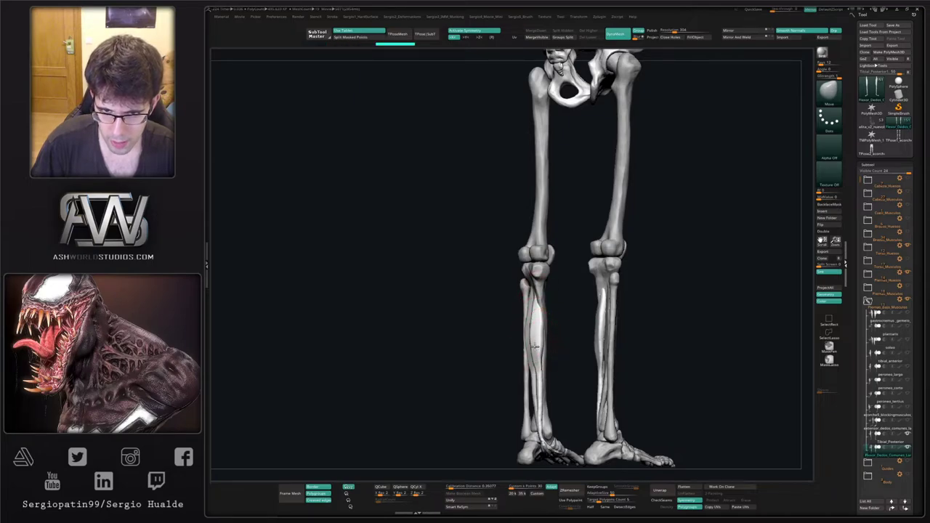
right_drag(535, 347, 554, 352)
drag(549, 347, 544, 345)
right_drag(536, 360, 556, 362)
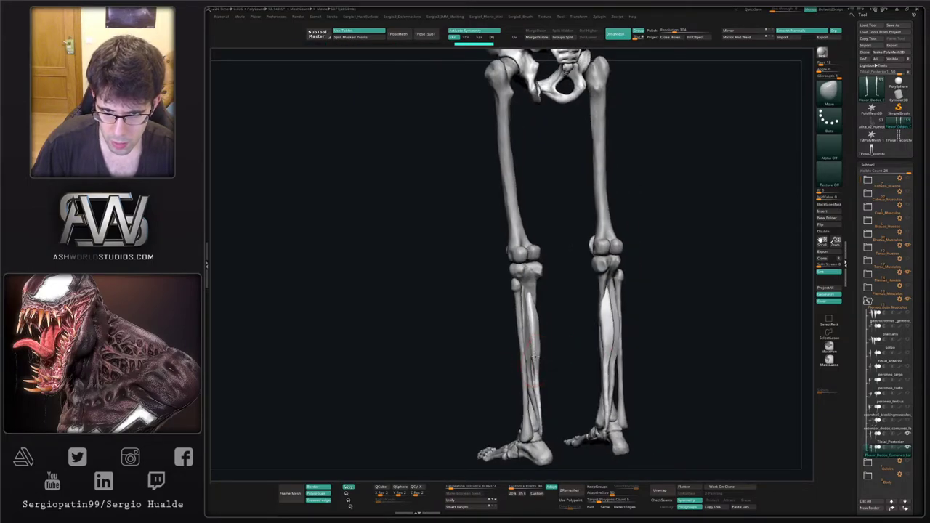
drag(535, 357, 536, 352)
right_drag(539, 345, 538, 335)
Flatten the flexor's upper end and belly with TrimDynamic and smooth the surface.
key(b)
key(t)
key(d)
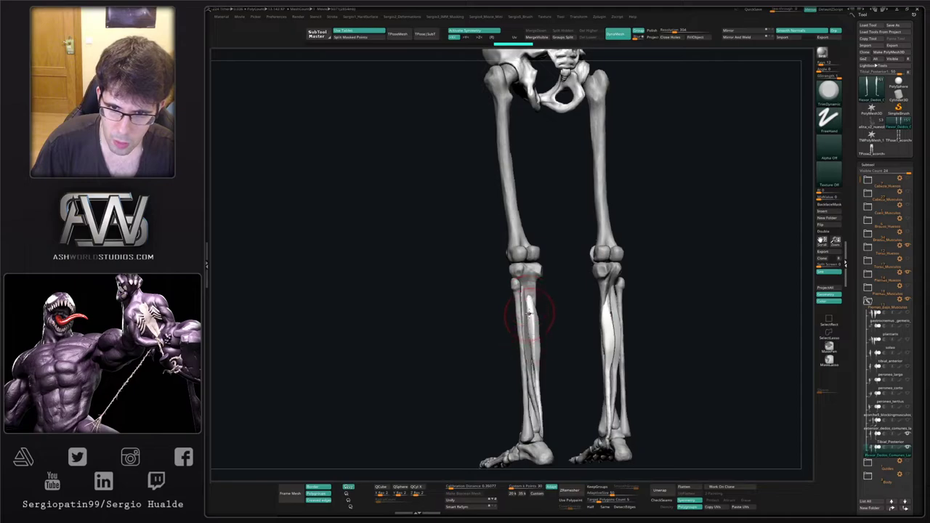
shift+drag(530, 314, 533, 313)
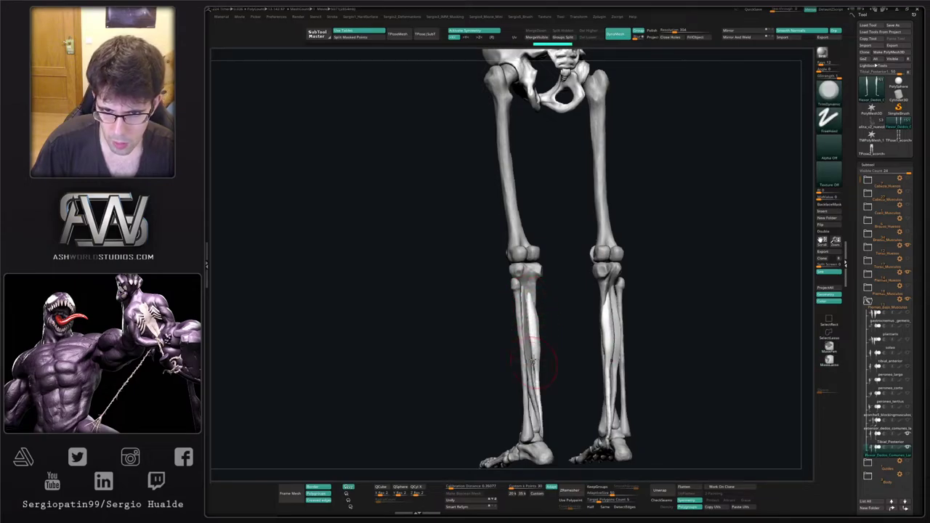
drag(534, 362, 534, 366)
right_drag(534, 365, 525, 345)
shift+drag(529, 346, 536, 358)
Adjust the contour of the flexor's belly behind both tibias with a large Move brush.
key(b)
key(m)
key(v)
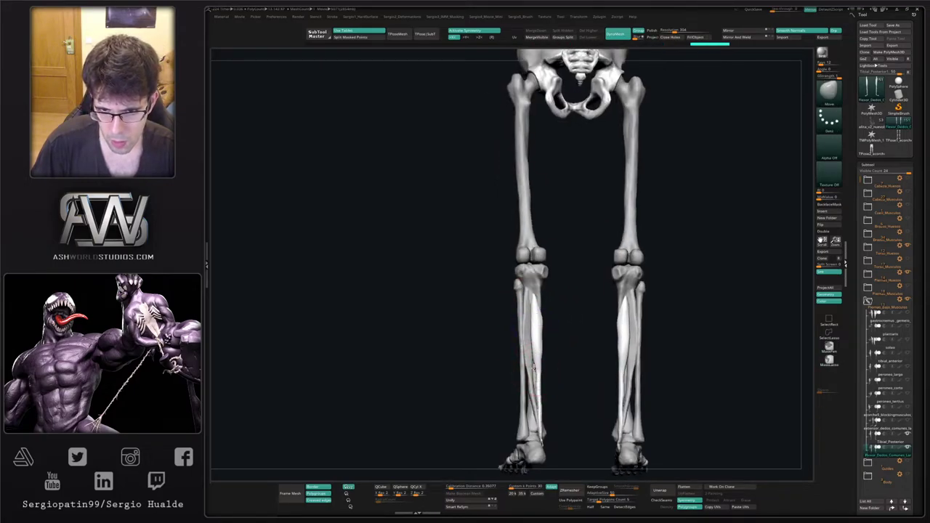
right_drag(538, 369, 547, 350)
drag(546, 354, 544, 345)
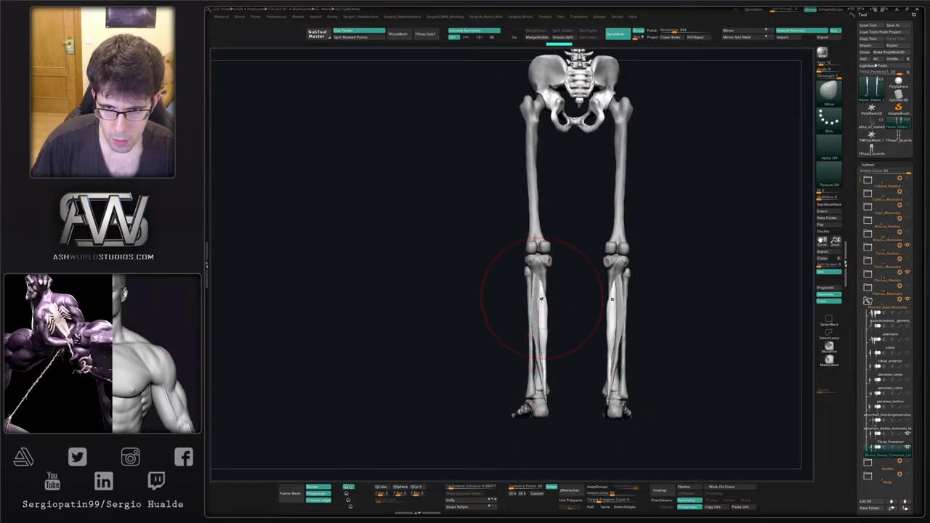
drag(542, 301, 542, 324)
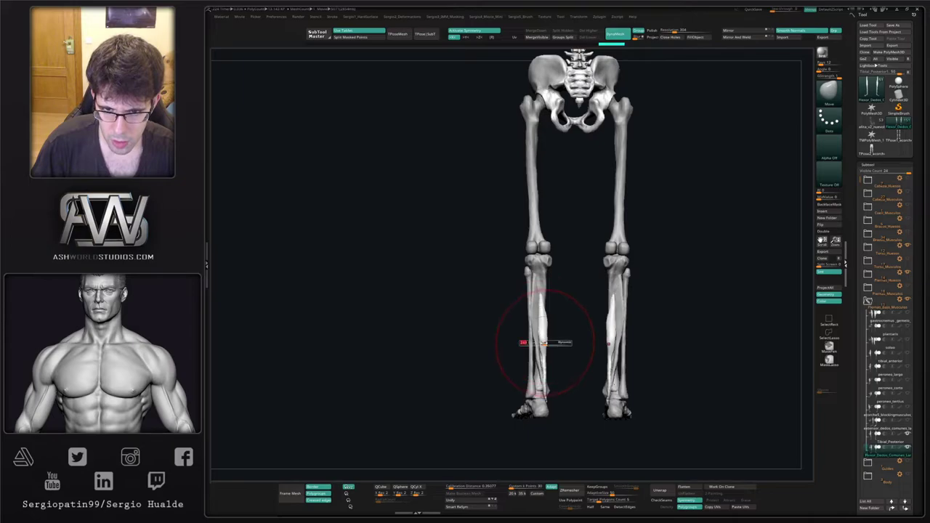
drag(546, 325, 547, 323)
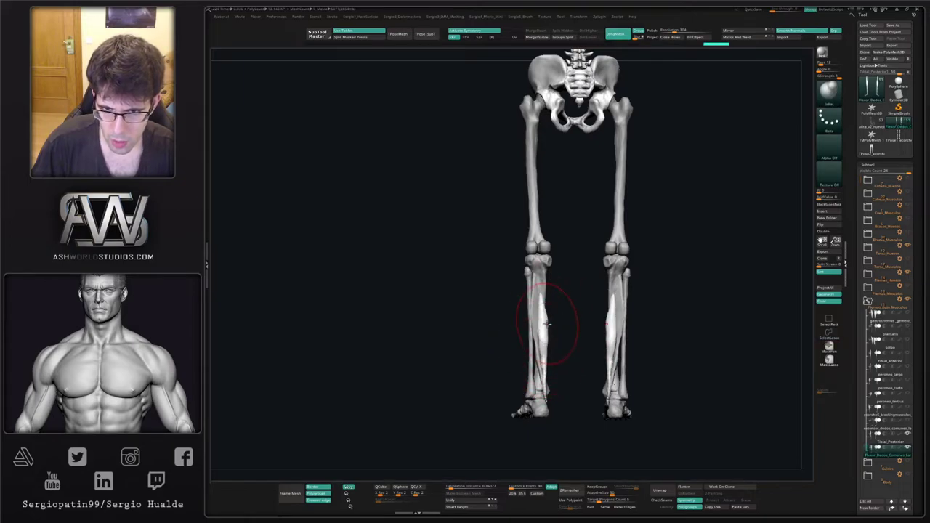
Refit the flexor's belly and lower half against the tibia with a smaller Move brush and smooth the surface.
shift+drag(545, 362, 545, 366)
right_drag(544, 366, 547, 365)
key(s)
ctrl+right_drag(547, 365, 547, 405)
drag(546, 405, 547, 391)
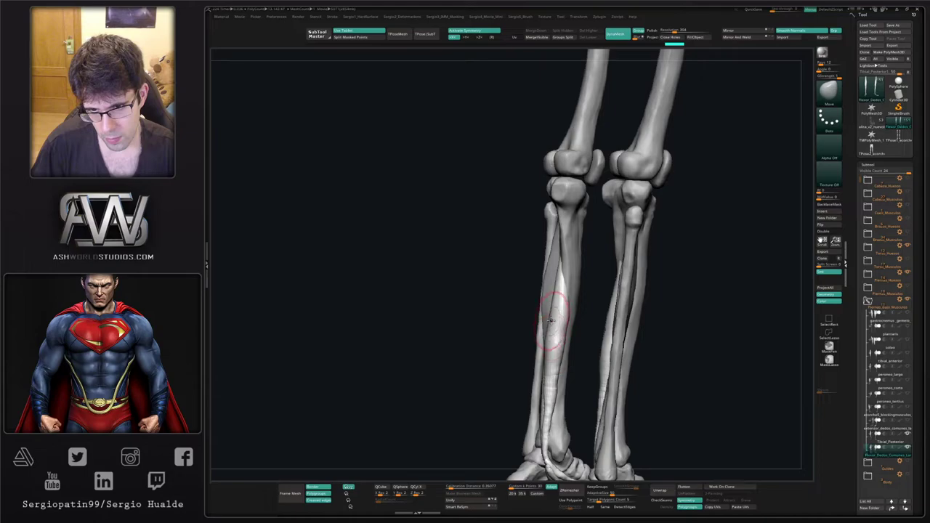
drag(548, 320, 546, 324)
right_drag(547, 324, 553, 336)
shift+drag(546, 346, 544, 385)
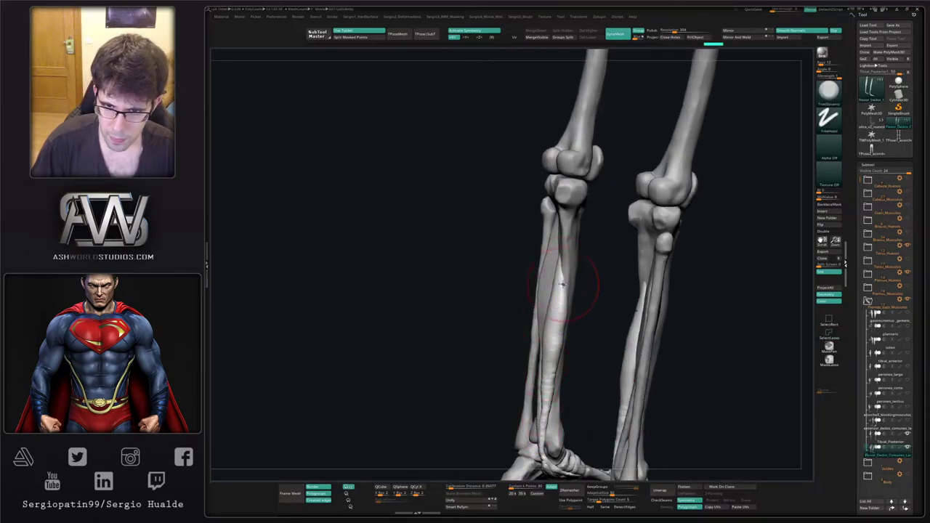
Check the flexor down to the ankle and hide the torso bones folder to clear the view of the feet.
right_drag(562, 285, 571, 297)
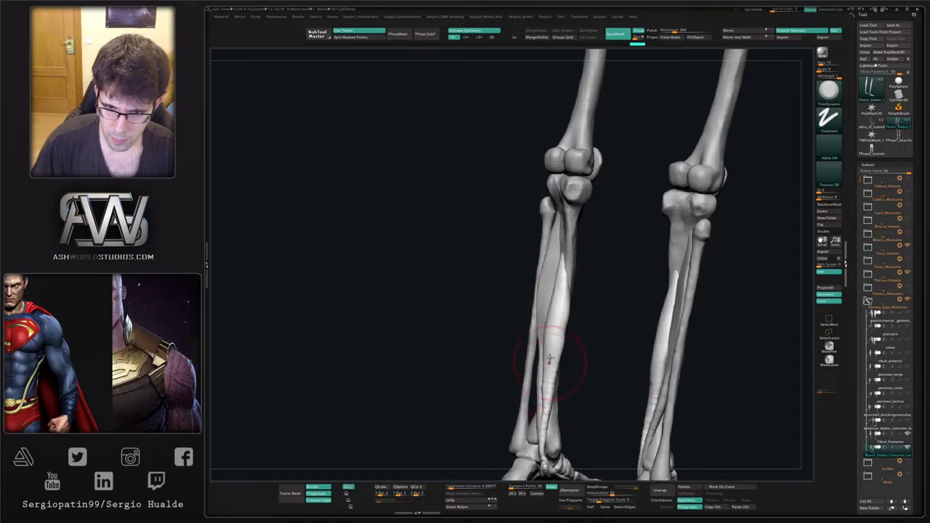
mouse_move(551, 359)
right_down()
mouse_move(549, 411)
mouse_move(563, 409)
mouse_move(560, 393)
right_up()
right_drag(560, 393, 547, 336)
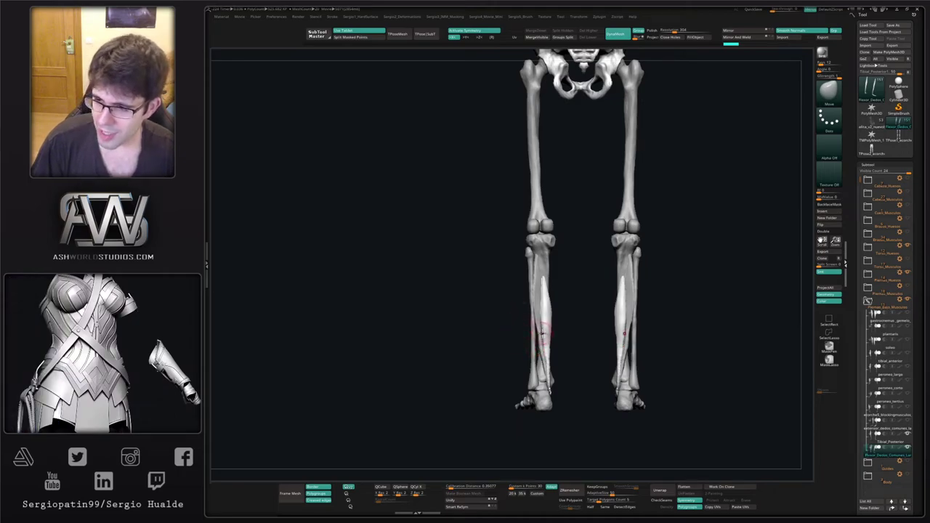
mouse_move(549, 343)
right_down()
mouse_move(552, 380)
mouse_move(575, 336)
mouse_move(556, 364)
mouse_move(575, 355)
mouse_move(566, 351)
right_up()
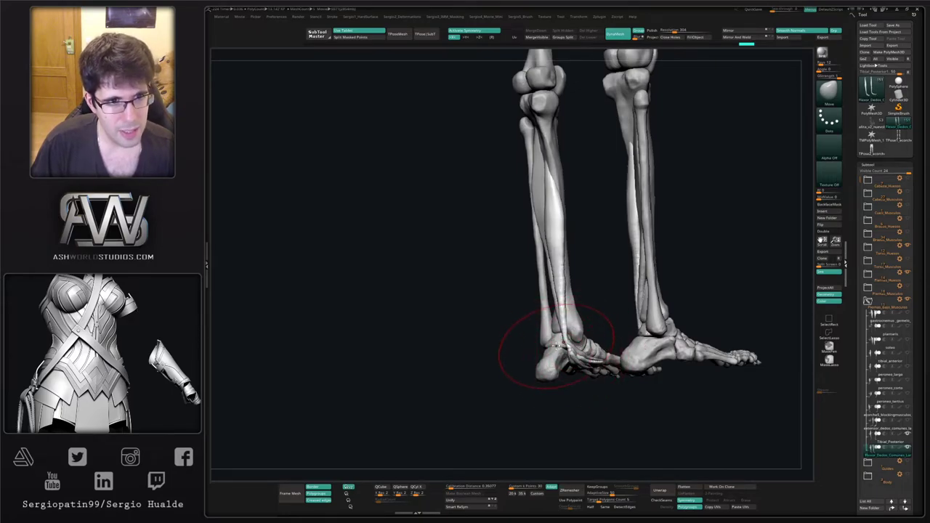
right_drag(561, 346, 582, 361)
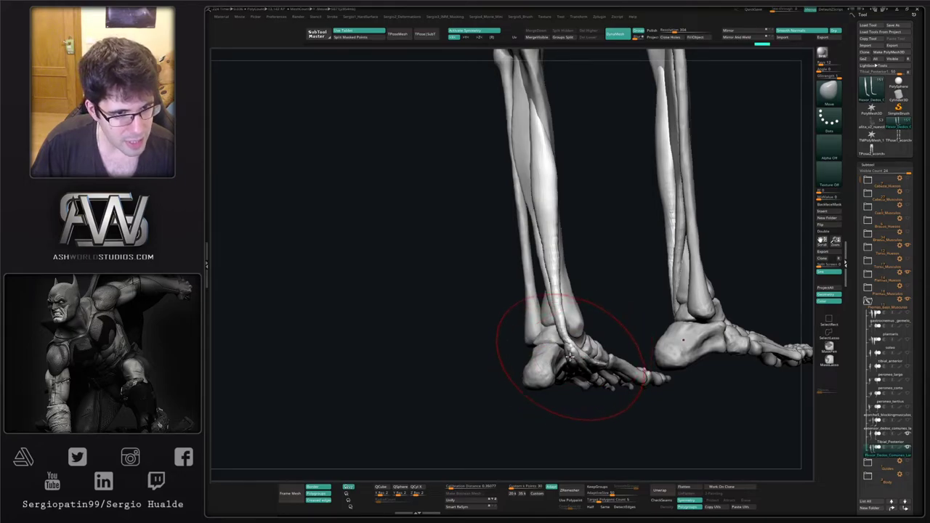
right_drag(571, 384, 502, 323)
click(907, 246)
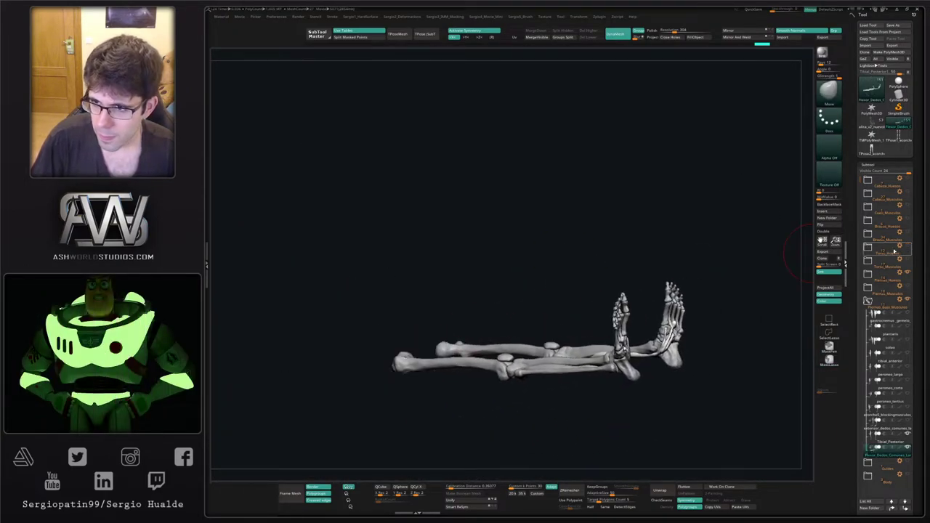
Isolate the flexor and try deleting its extra geometry to keep a single foot tendon.
mouse_move(676, 316)
right_down()
mouse_move(642, 318)
mouse_move(626, 421)
mouse_move(582, 416)
mouse_move(586, 369)
mouse_move(576, 407)
mouse_move(575, 389)
right_up()
key(alt+s)
key(shift+f)
key(shift+f)
ctrl+shift+click(533, 436)
key(Delete)
mouse_move(609, 310)
ctrl+mouse_down()
mouse_move(541, 390)
mouse_move(608, 390)
ctrl+mouse_up()
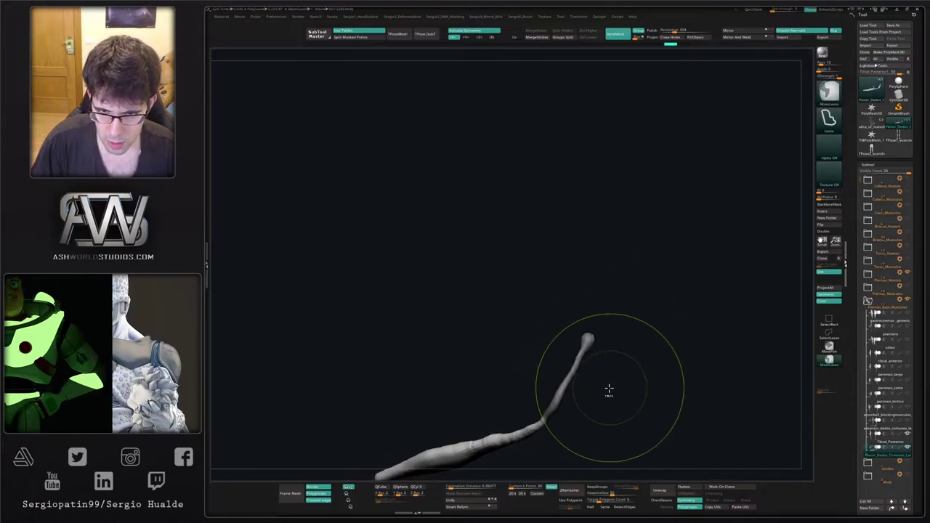
Try to reposition the masked flexor tendon on the sole, and undo back to the version with several tendon branches.
ctrl+click(609, 390)
ctrl+click(550, 420)
ctrl+click(550, 419)
key(alt+s)
right_drag(556, 414, 592, 363)
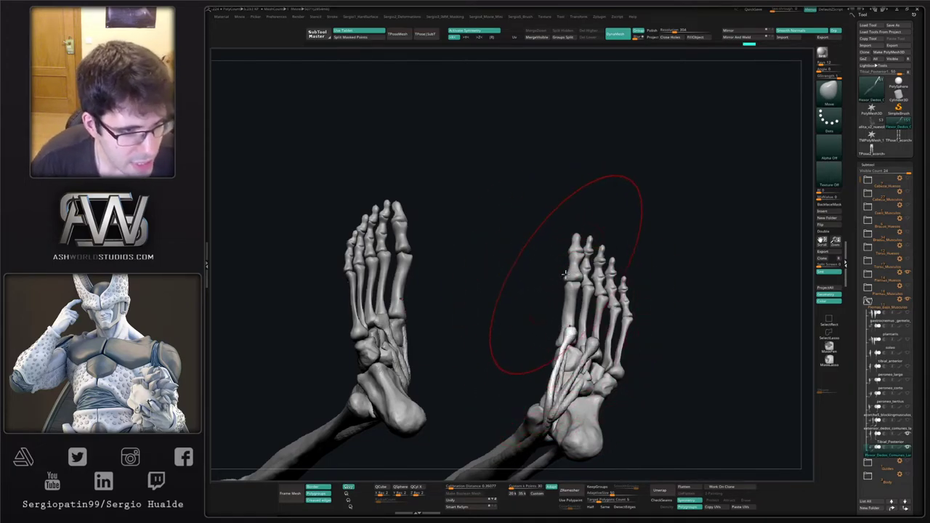
ctrl+shift+drag(586, 299, 589, 336)
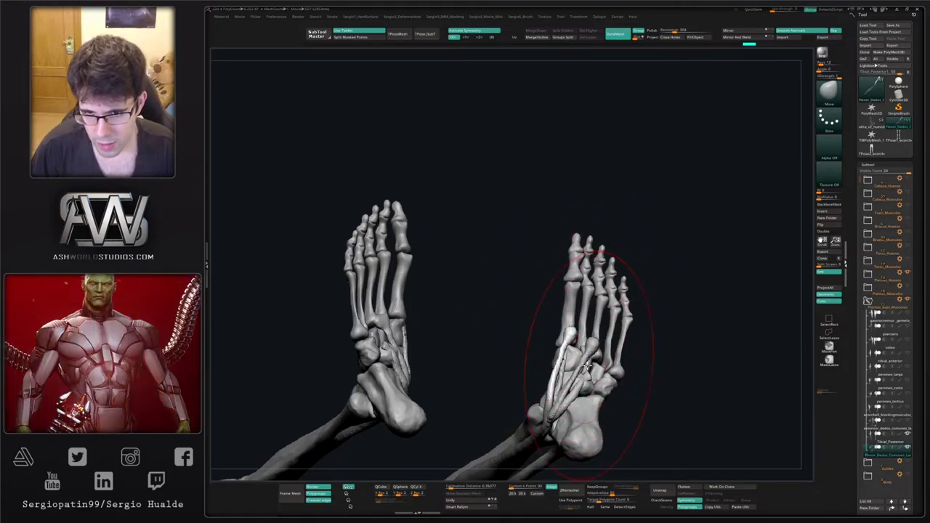
key(ctrl+z)
key(ctrl+z)
key(ctrl+z)
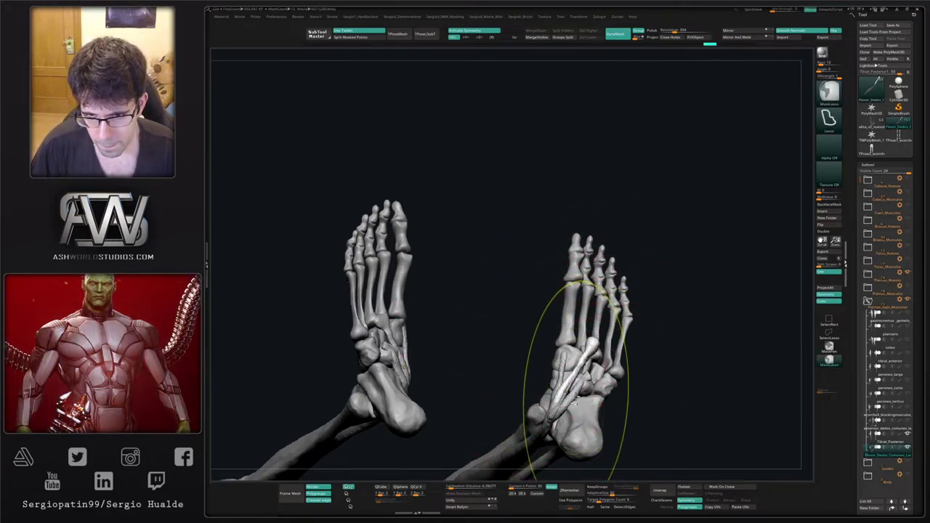
Try to stretch the flexor's middle tendon along the sole toward the toes with the Move brush.
ctrl+shift+drag(576, 396, 580, 393)
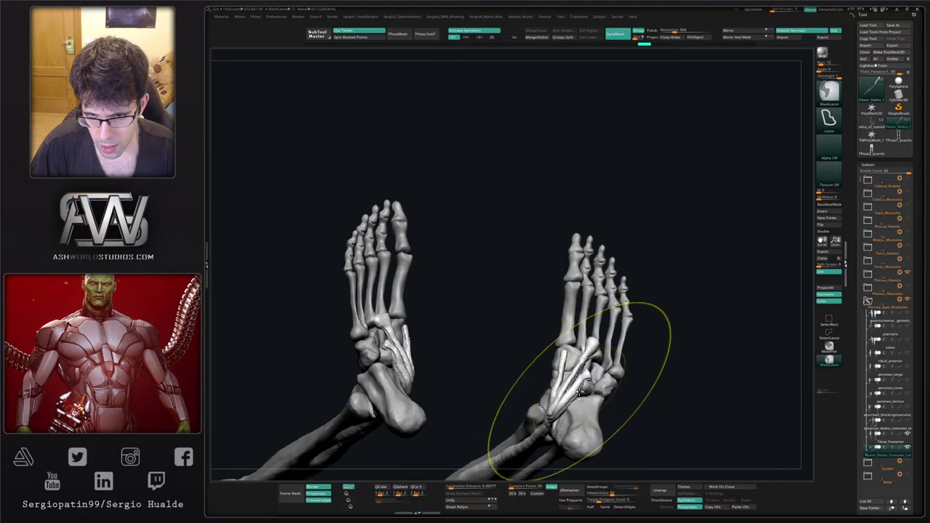
alt+right_drag(580, 392, 556, 399)
key(s)
drag(550, 412, 536, 413)
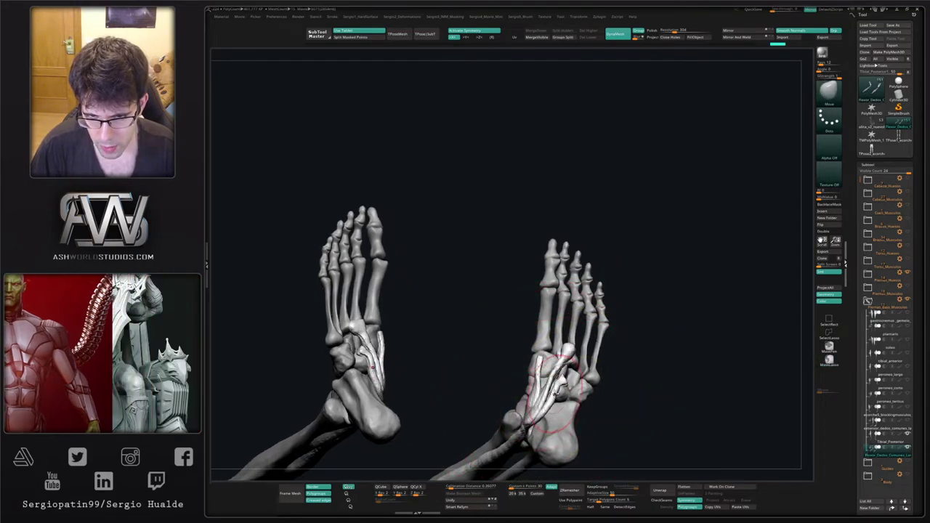
right_drag(529, 402, 562, 407)
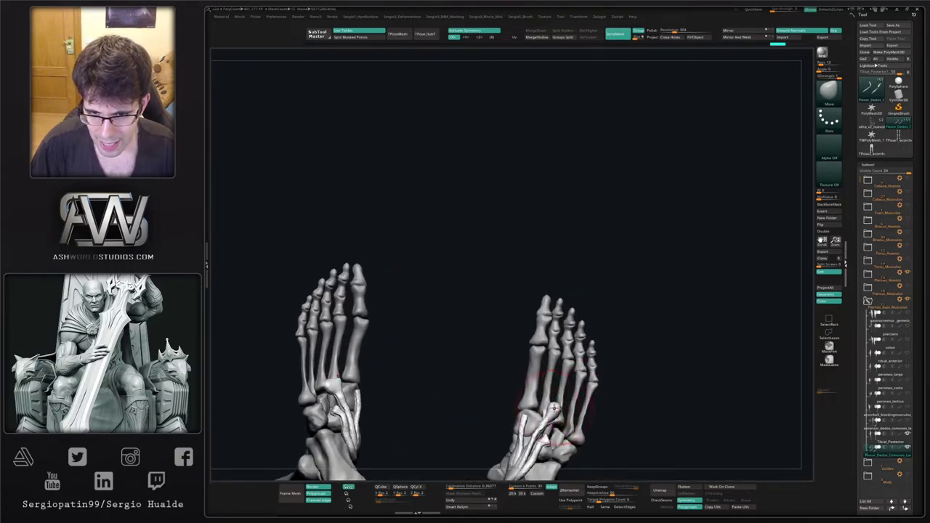
drag(554, 408, 571, 354)
key(alt+s)
mouse_move(559, 415)
right_down()
mouse_move(571, 409)
mouse_move(592, 430)
mouse_move(575, 424)
mouse_move(561, 375)
right_up()
key(ctrl+z)
Stretch the flexor's tendon branches along the sole to the toes with the Move Topological brush.
ctrl+shift+click(582, 386)
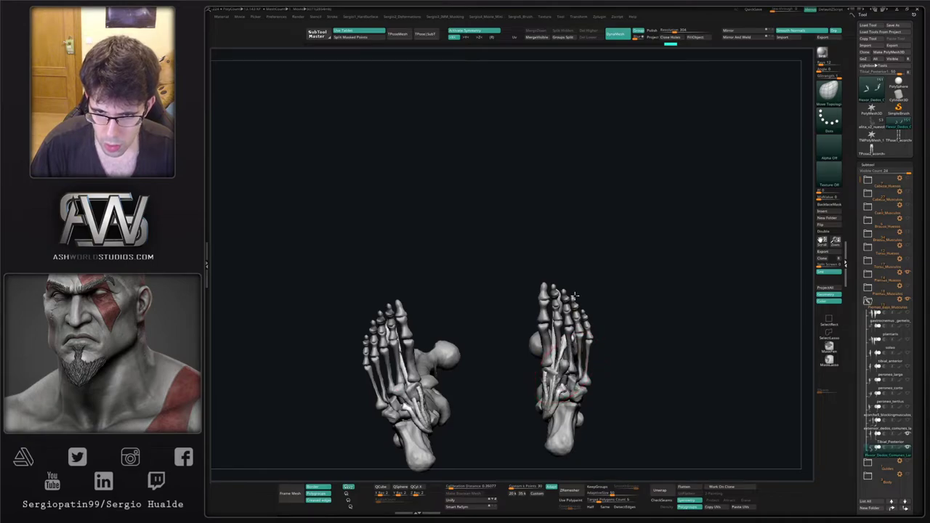
right_drag(574, 294, 585, 320)
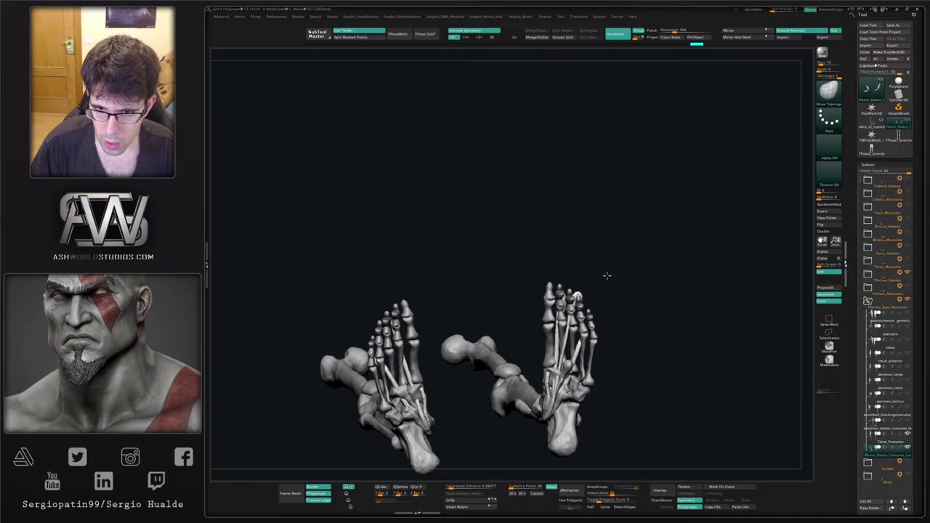
right_drag(615, 250, 612, 256)
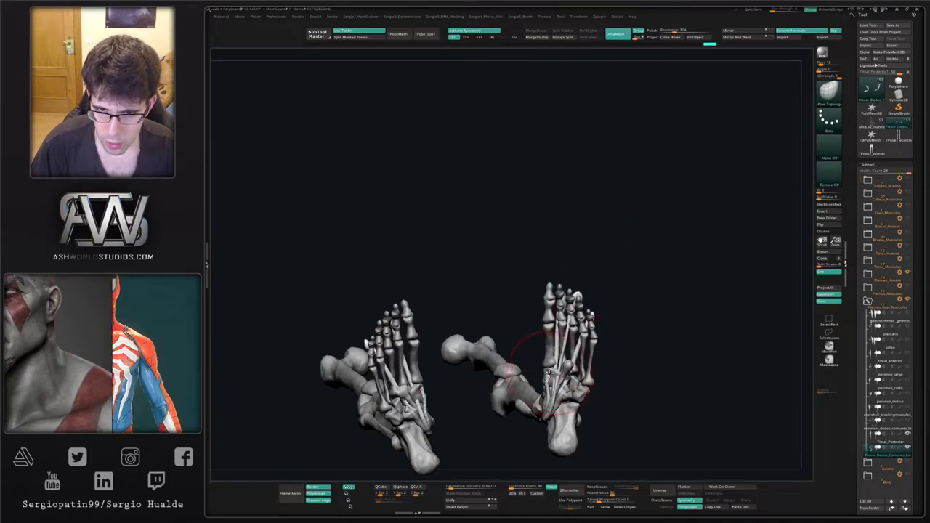
right_drag(547, 255, 724, 355)
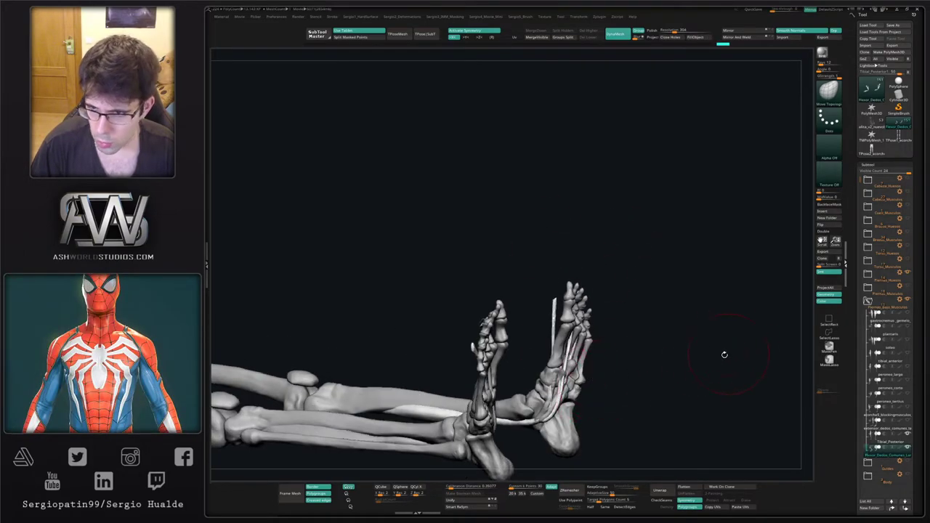
Select the Tibial_Posterior muscle and display its wireframe with coloured polygroups.
right_drag(635, 311, 633, 309)
alt+click(571, 362)
key(s)
mouse_move(577, 297)
ctrl+right_down()
mouse_move(585, 422)
mouse_move(586, 375)
mouse_move(607, 363)
ctrl+right_up()
key(shift+f)
key(s)
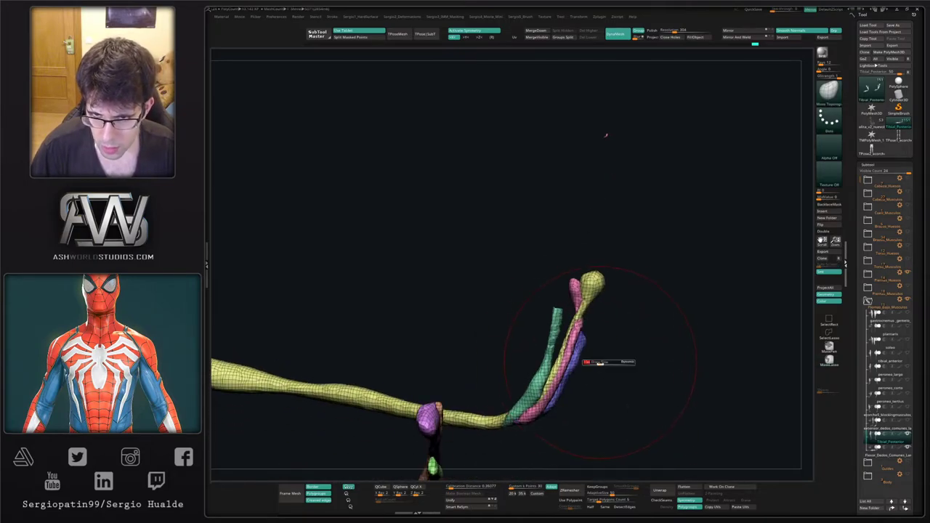
Isolate the pink tendon branch of Tibial_Posterior on the foot and delete it.
ctrl+shift+click(608, 376)
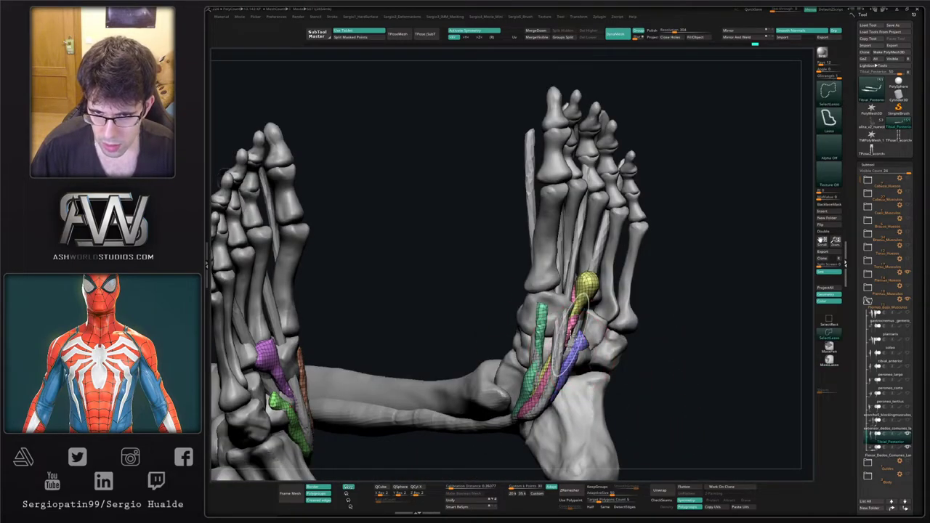
ctrl+shift+click(588, 337)
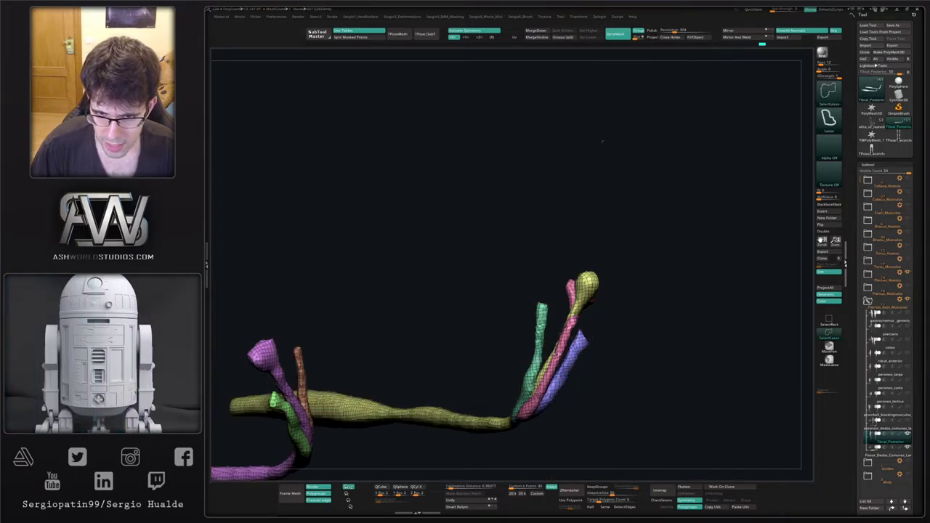
ctrl+shift+click(558, 354)
ctrl+shift+drag(610, 348, 607, 395)
ctrl+right_drag(584, 406, 564, 370)
key(Delete)
key(shift+s)
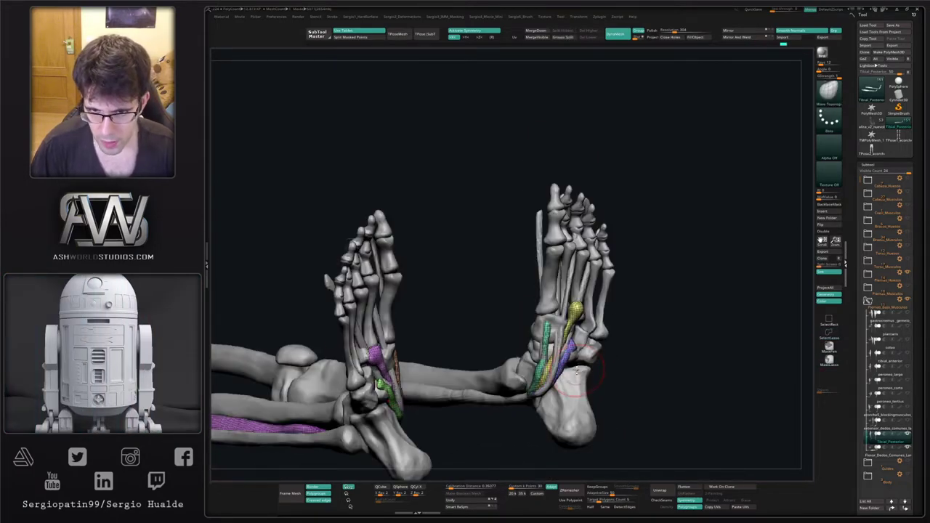
ctrl+shift+click(581, 358)
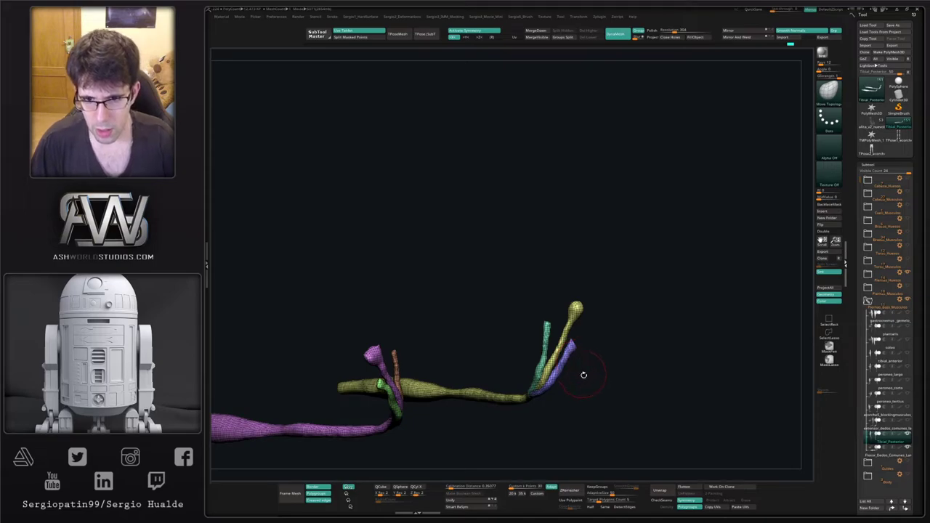
Mirror and weld Tibial_Posterior so both legs carry the same three foot tendons, and bring the bones back into view.
right_drag(598, 389, 585, 374)
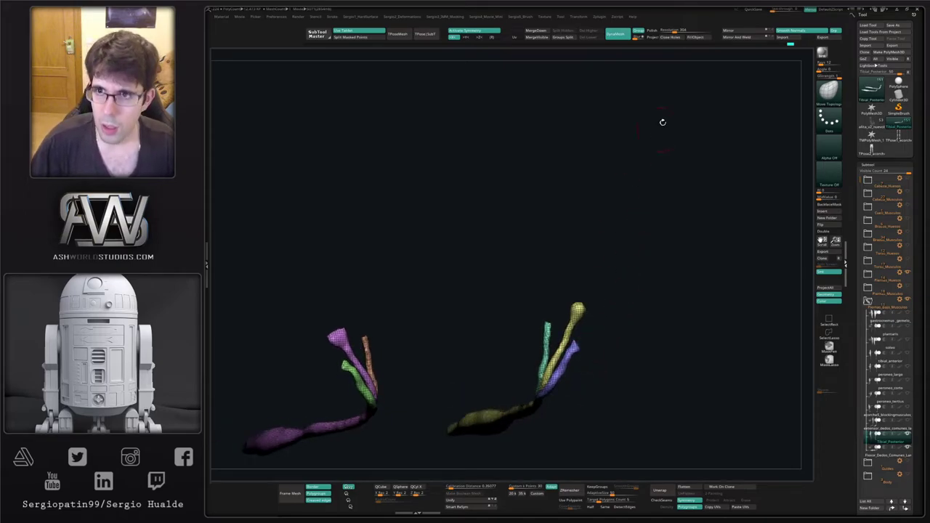
click(737, 37)
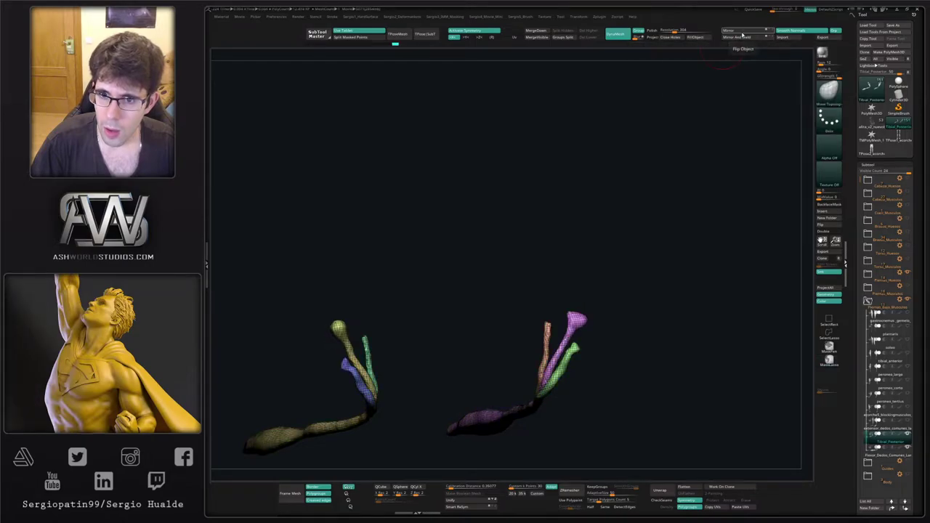
click(740, 38)
key(ctrl+z)
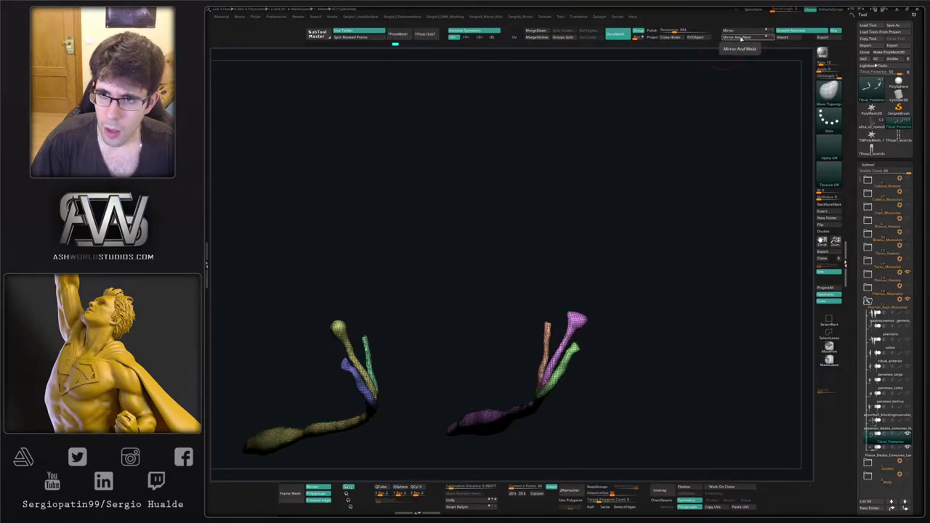
click(742, 38)
key(ctrl+z)
click(743, 39)
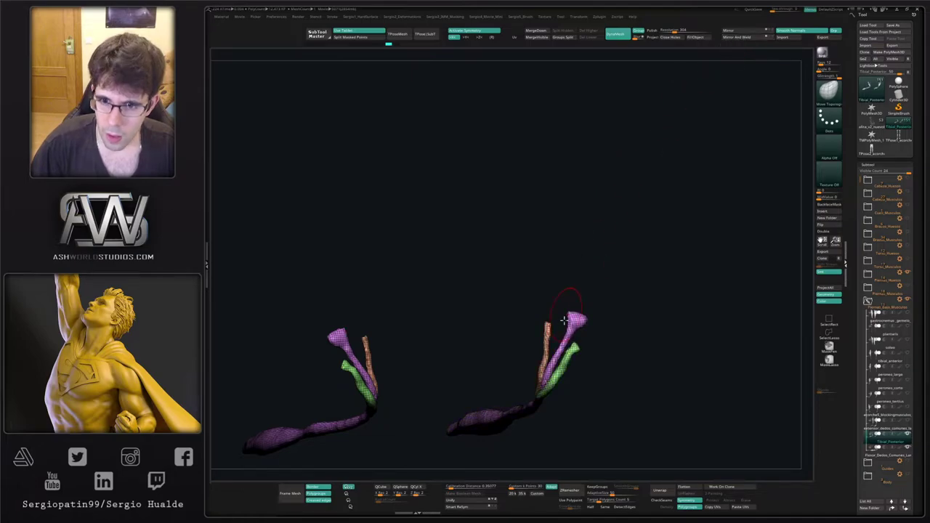
key(alt+s)
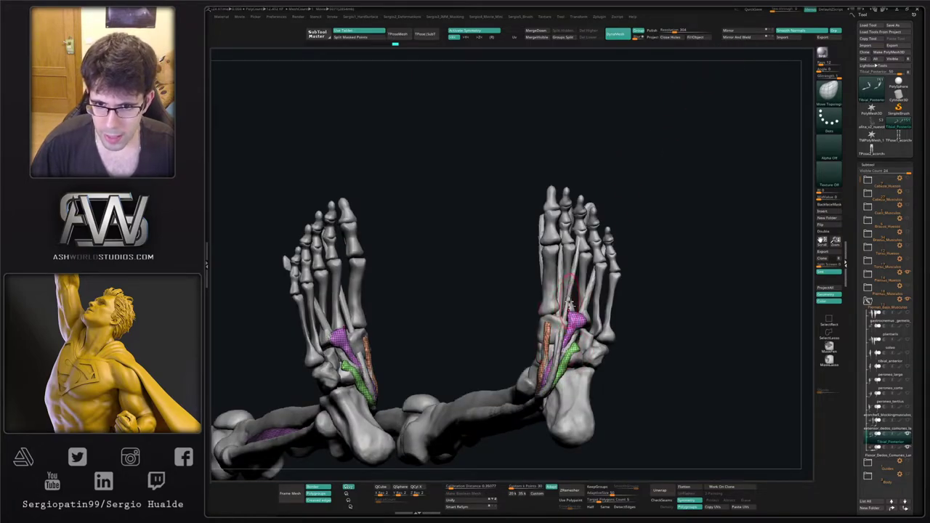
Isolate Flexor_Dedos_Comunes_Largo, mirror and weld its four-tendon side onto the other leg, and show the foot bones again.
alt+click(567, 300)
key(alt+s)
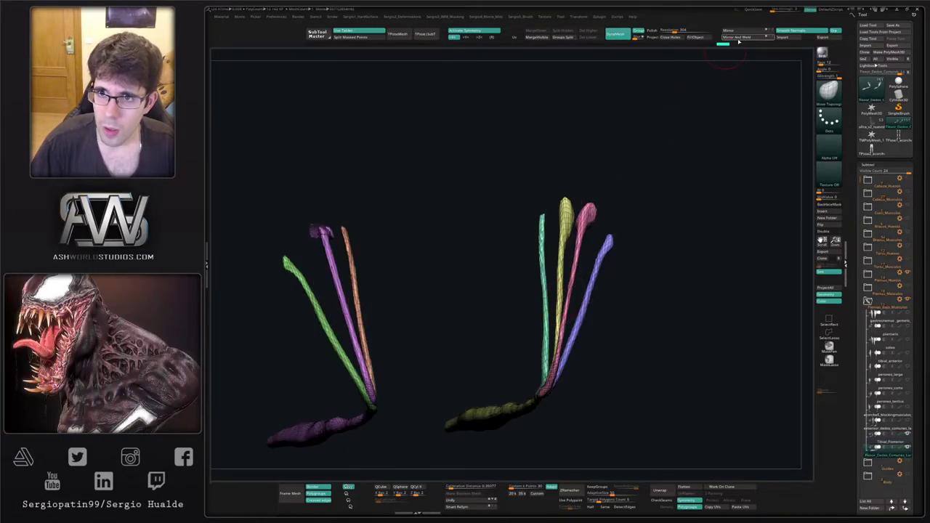
click(739, 40)
key(ctrl+z)
click(745, 32)
click(743, 38)
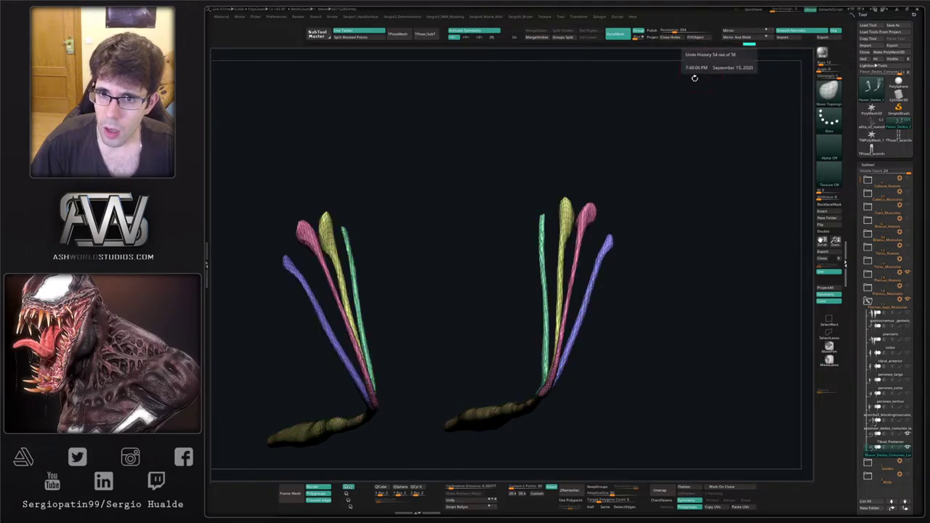
mouse_move(563, 341)
alt+right_down()
mouse_move(591, 303)
mouse_move(603, 312)
mouse_move(612, 301)
mouse_move(629, 314)
mouse_move(626, 243)
mouse_move(622, 251)
mouse_move(642, 262)
mouse_move(645, 307)
alt+right_up()
key(alt+s)
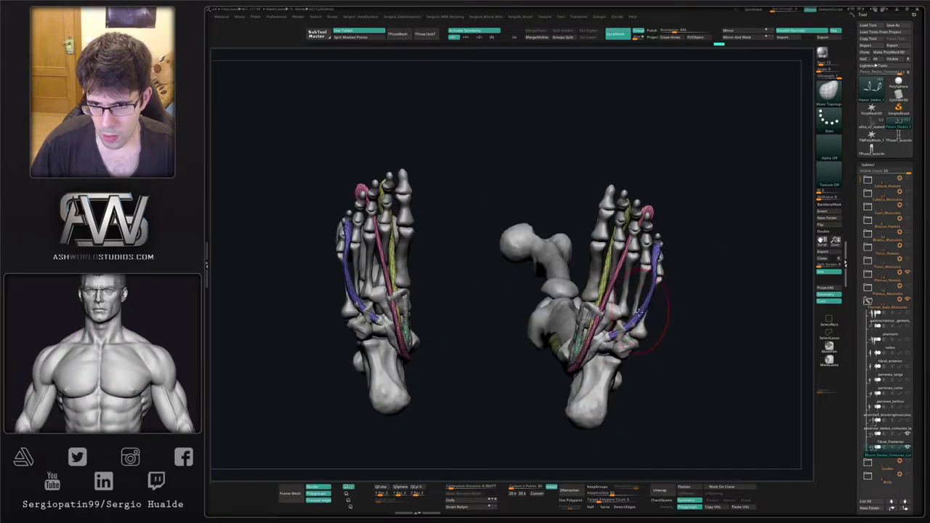
Route the blue tendon along the outer edge of the sole and bend the pink tendon toward the fourth toe with Move Topological.
right_drag(610, 341, 605, 340)
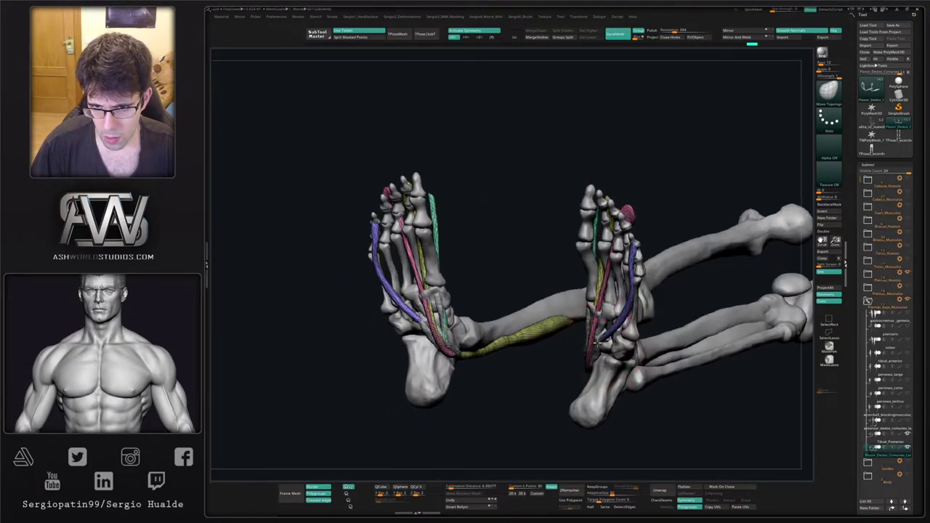
right_drag(607, 339, 628, 285)
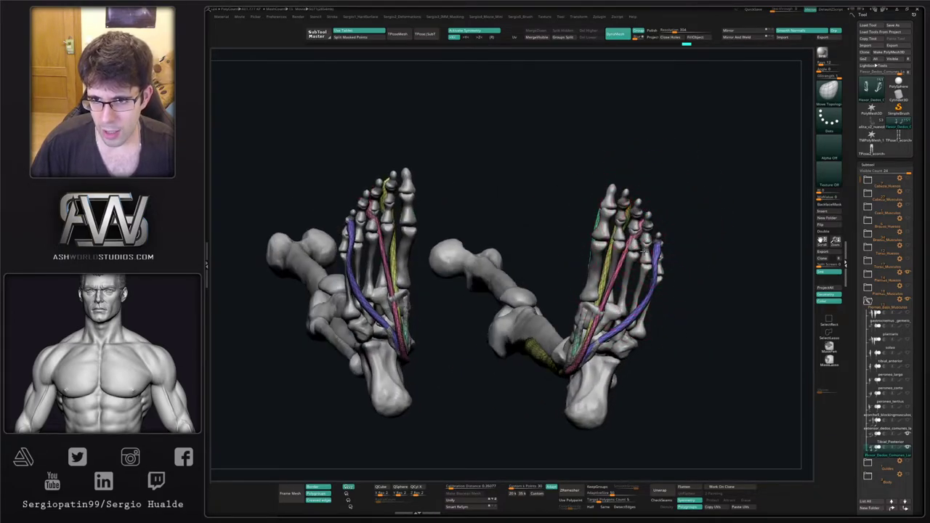
mouse_move(652, 212)
right_down()
mouse_move(655, 233)
mouse_move(654, 218)
right_up()
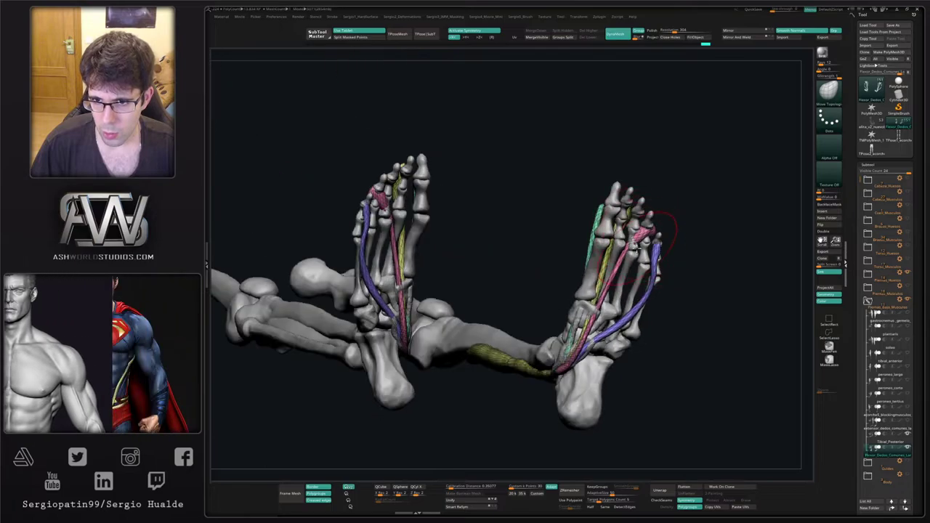
right_drag(633, 281, 641, 271)
drag(640, 270, 650, 277)
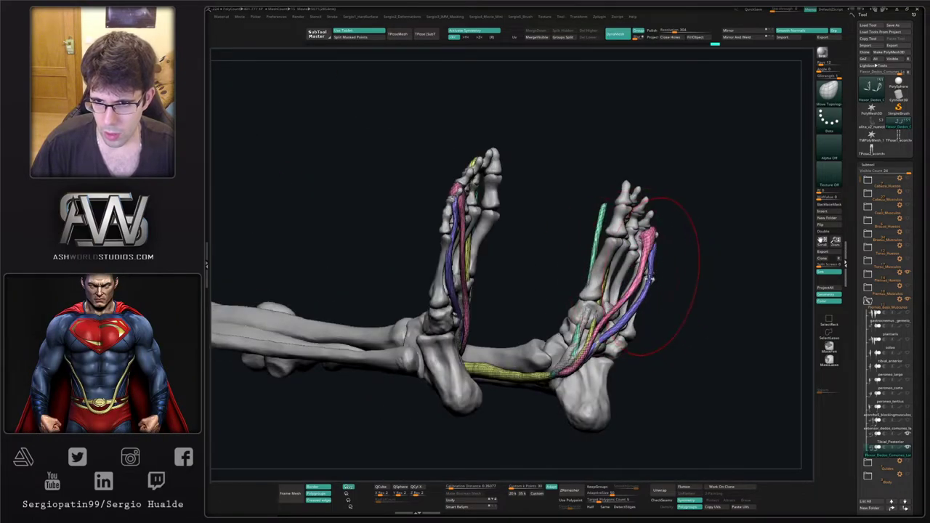
right_drag(638, 312, 644, 289)
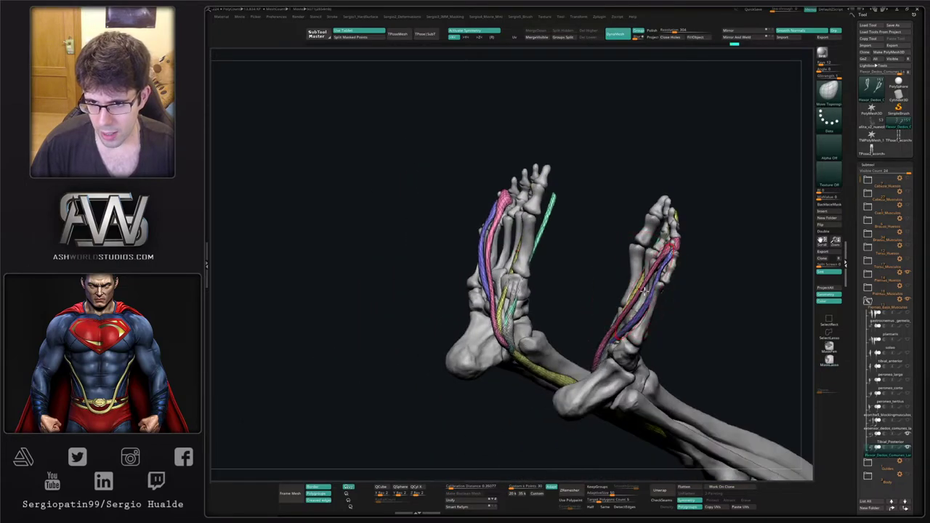
drag(643, 290, 656, 298)
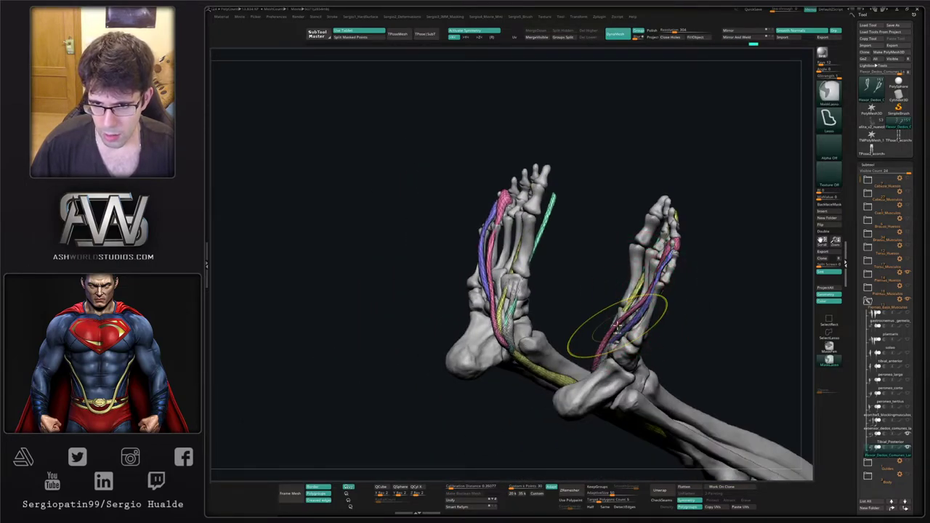
key(ctrl+z)
drag(633, 322, 639, 318)
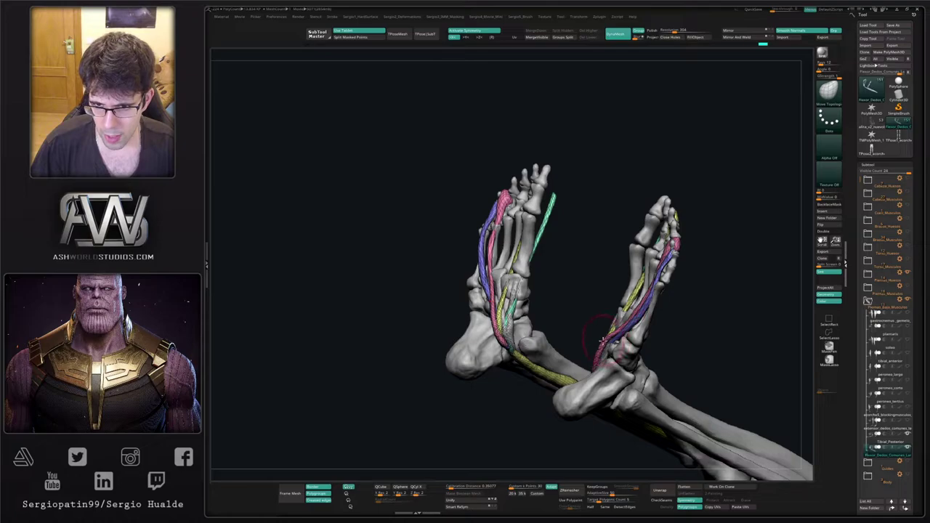
Fit the pink tendon's end onto the underside of the fourth toe and smooth its tip.
right_drag(610, 349, 651, 314)
shift+drag(644, 302, 641, 295)
right_drag(639, 292, 647, 301)
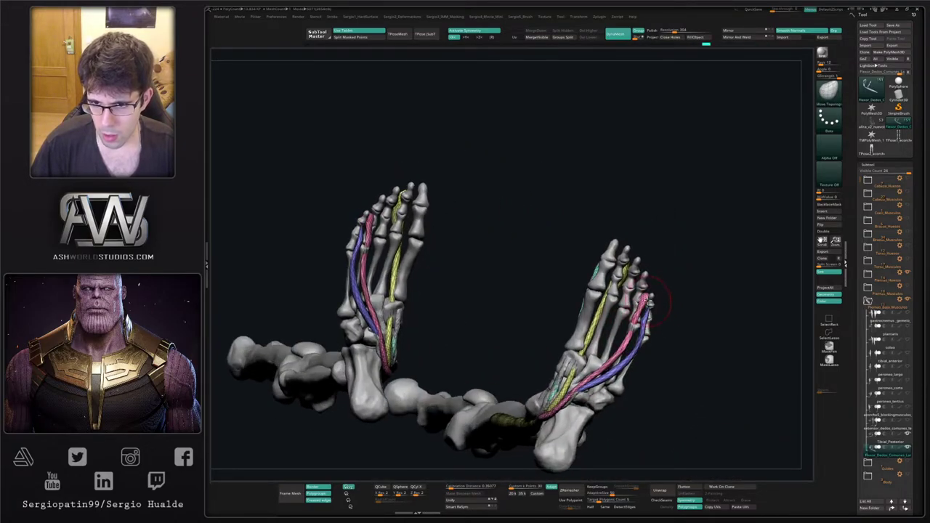
key(shift)
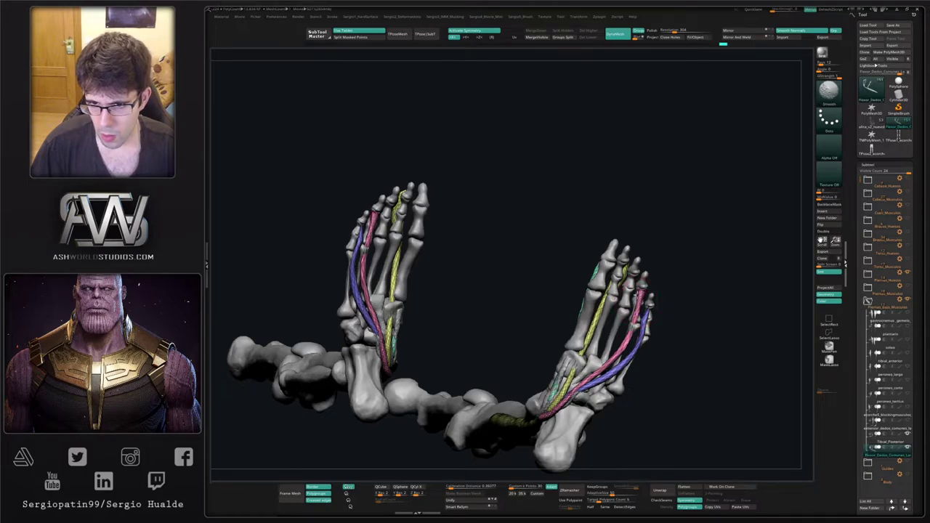
shift+drag(640, 293, 641, 290)
right_drag(670, 289, 645, 293)
right_drag(641, 293, 698, 304)
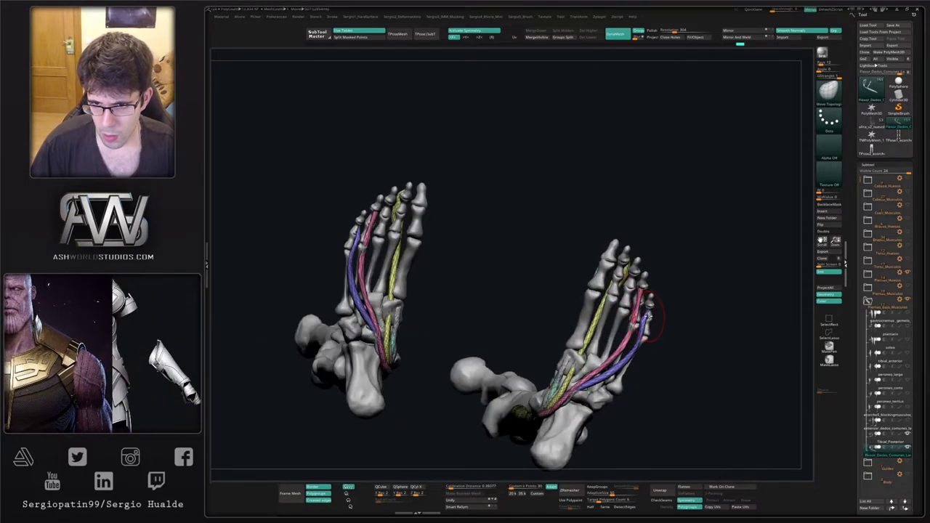
Thicken the end of the blue tendon with the Inflate brush and extend it onto the little toe with Move Topological.
key(b)
key(i)
key(n)
key(b)
key(m)
key(t)
drag(650, 317, 654, 302)
key(b)
key(i)
key(n)
key(b)
key(m)
key(t)
right_drag(655, 303, 582, 310)
drag(654, 323, 666, 309)
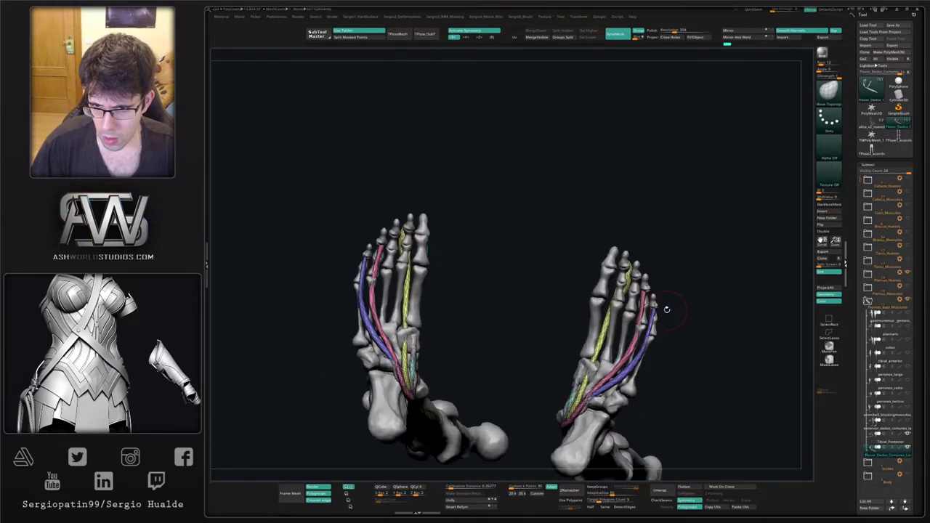
right_drag(649, 302, 652, 337)
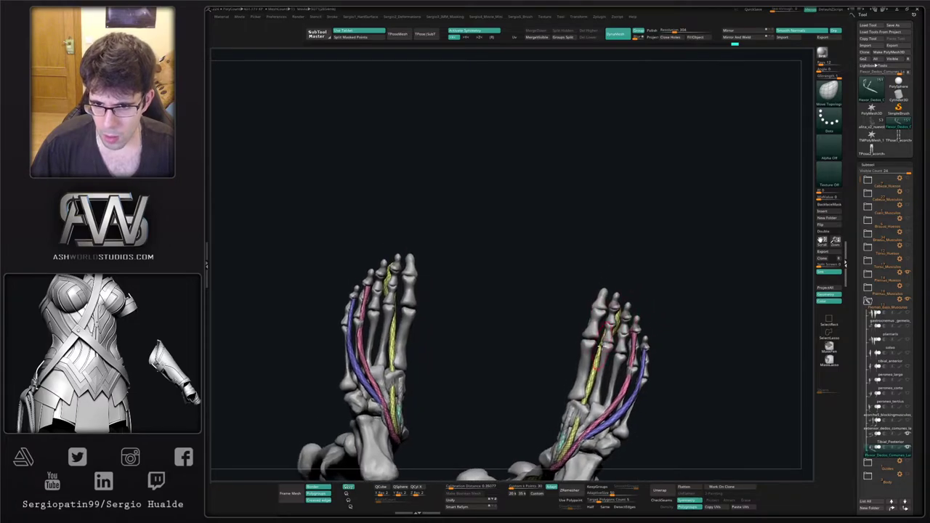
Move the yellow tendon across the sole so it runs from the ankle to the third toe.
right_drag(600, 364, 597, 393)
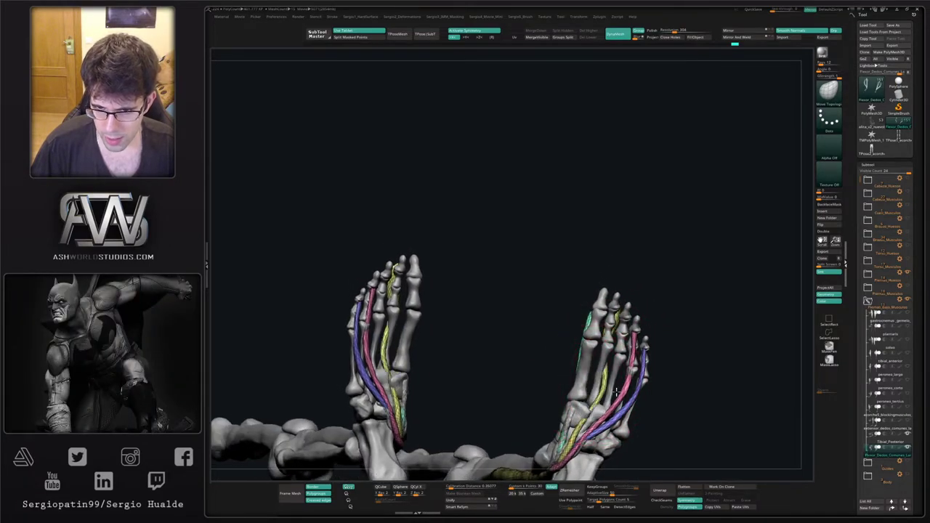
drag(592, 409, 599, 346)
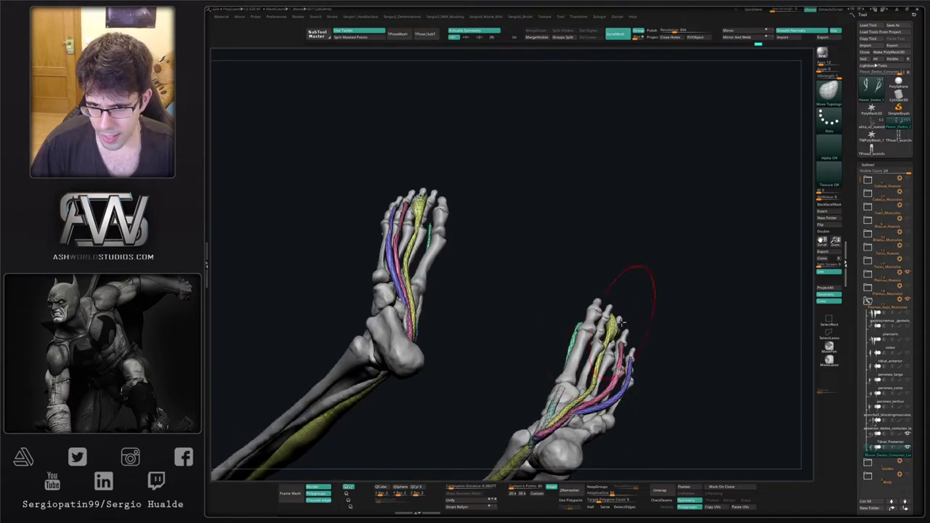
drag(617, 291, 613, 322)
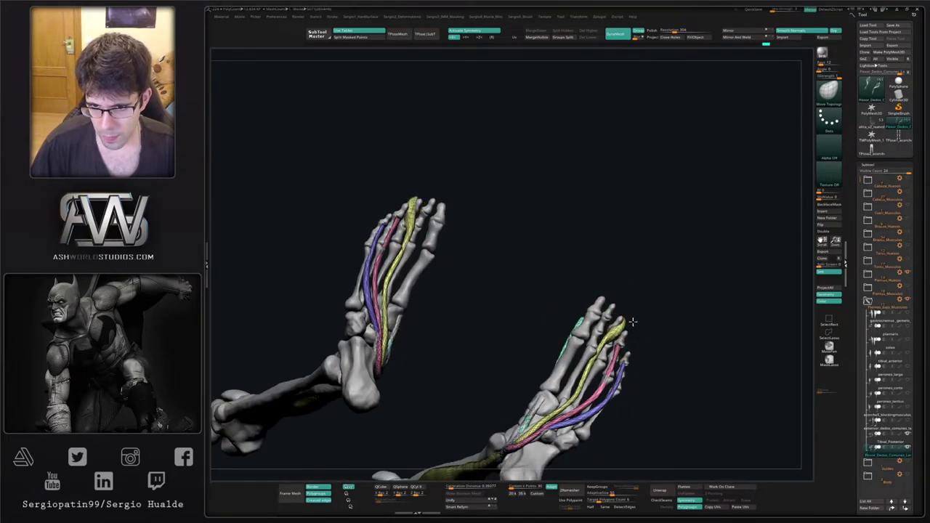
drag(592, 368, 611, 377)
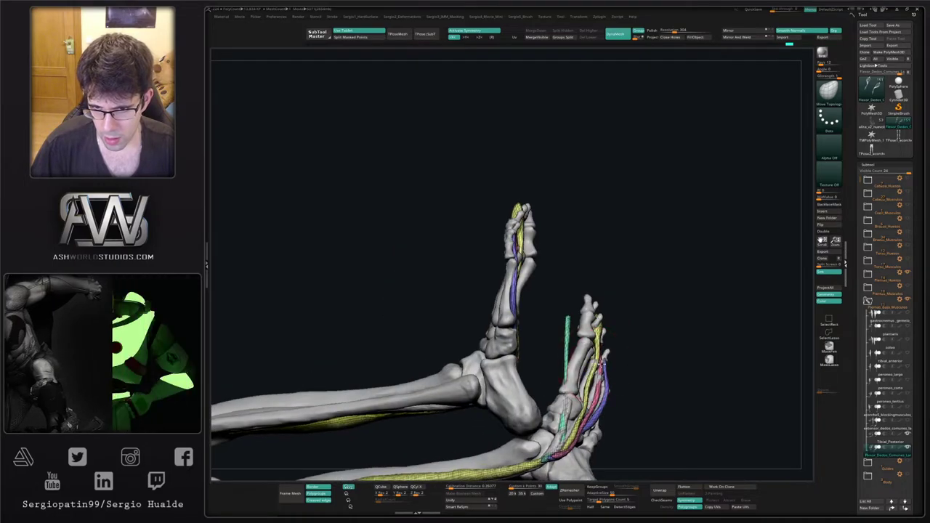
drag(588, 298, 615, 323)
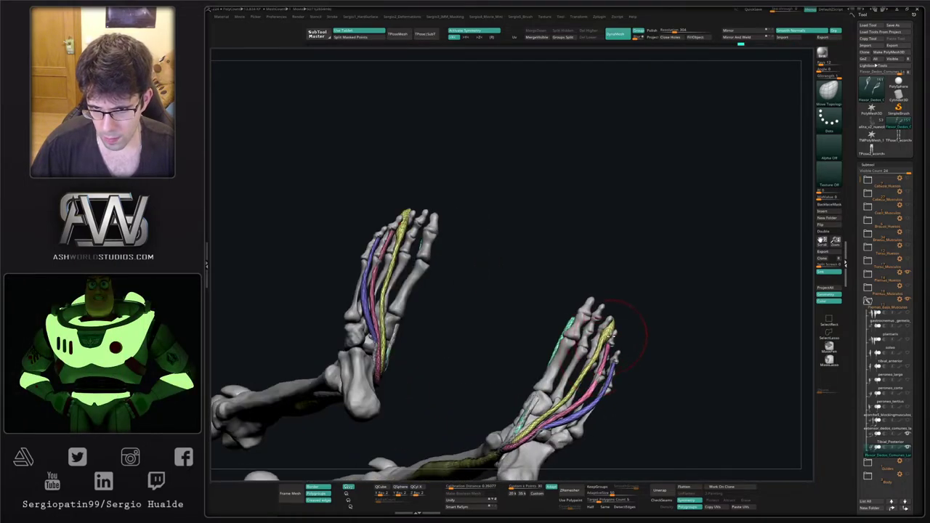
Smooth the tip of the yellow tendon and settle it against the third toe's bones.
right_drag(607, 331, 609, 325)
shift+drag(609, 325, 612, 322)
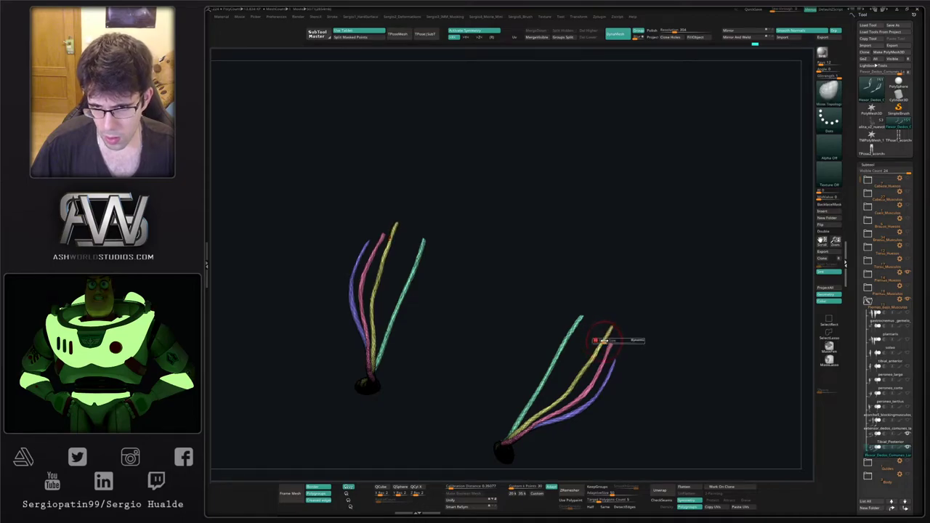
ctrl+shift+click(610, 334)
drag(618, 333, 594, 338)
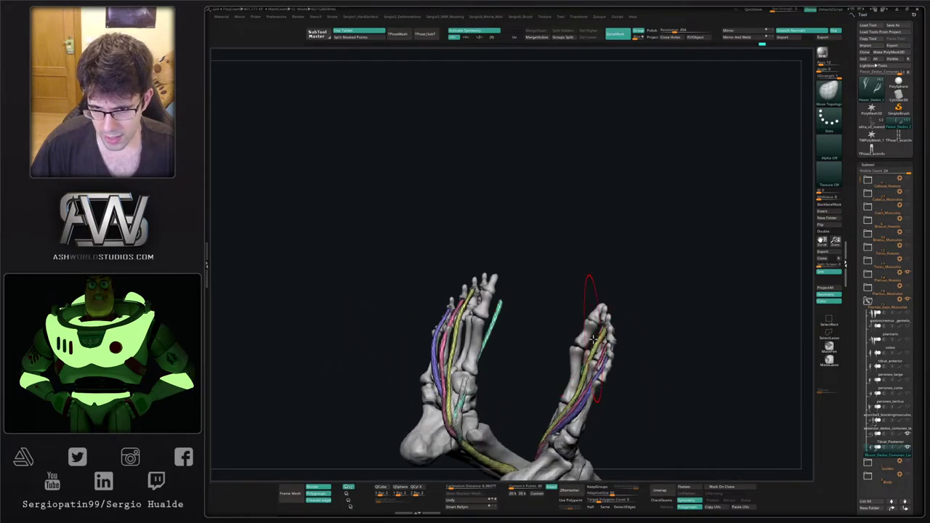
mouse_move(594, 348)
right_down()
mouse_move(608, 336)
mouse_move(617, 346)
right_up()
drag(598, 341, 591, 344)
Pull the green tendon from the foot's inner side under the sole to the second toe.
drag(581, 378, 525, 375)
alt+click(530, 373)
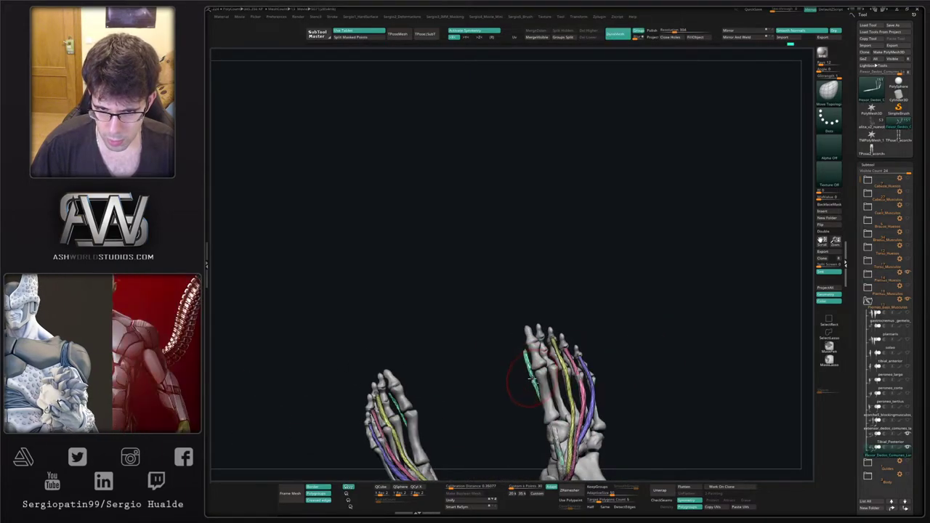
drag(534, 320, 561, 335)
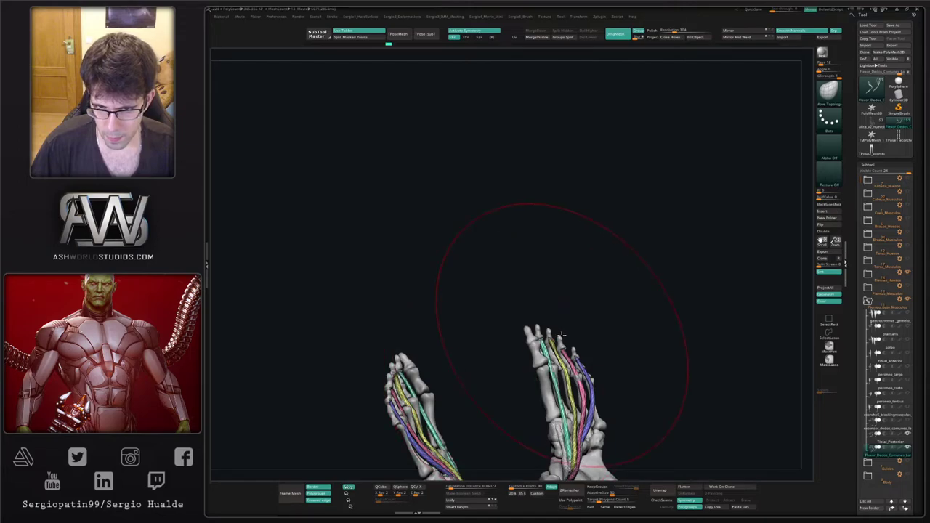
mouse_move(647, 292)
mouse_down()
mouse_move(592, 312)
mouse_move(548, 356)
mouse_up()
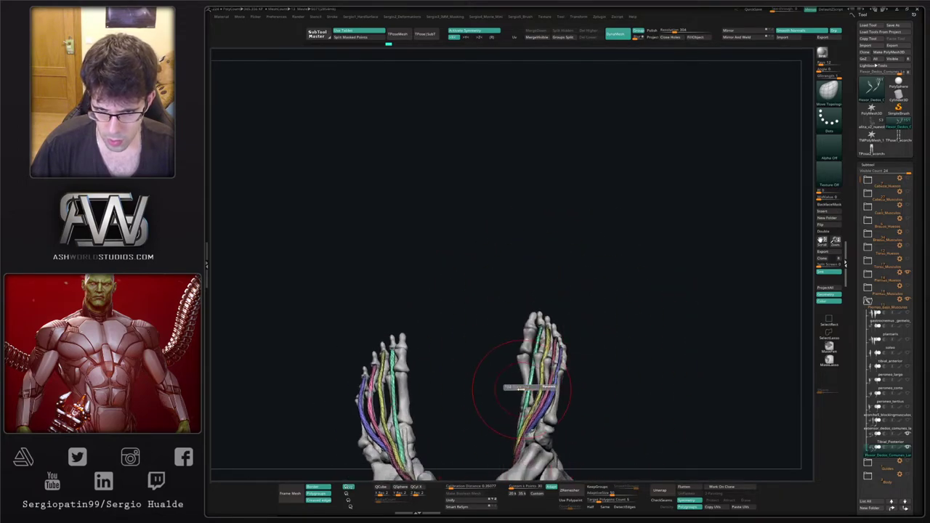
drag(526, 396, 536, 400)
Align the green tendon with the second toe's bones and smooth its end.
right_drag(534, 362, 515, 369)
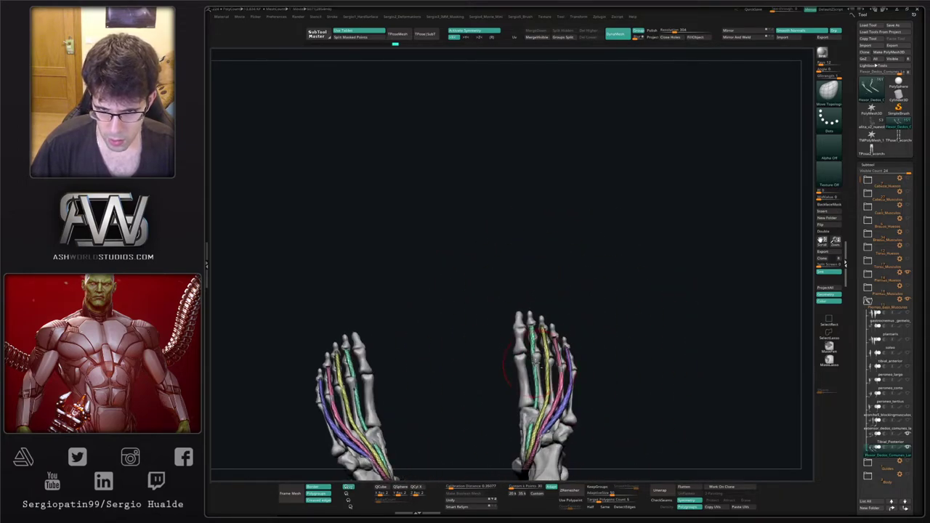
drag(531, 380, 536, 378)
right_drag(524, 368, 534, 367)
drag(533, 362, 536, 372)
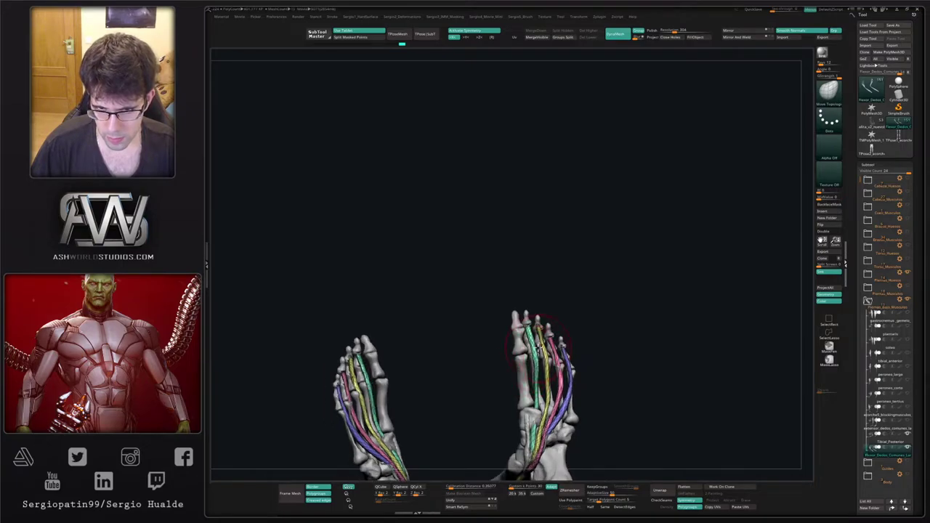
shift+drag(532, 340, 536, 362)
right_drag(547, 370, 537, 377)
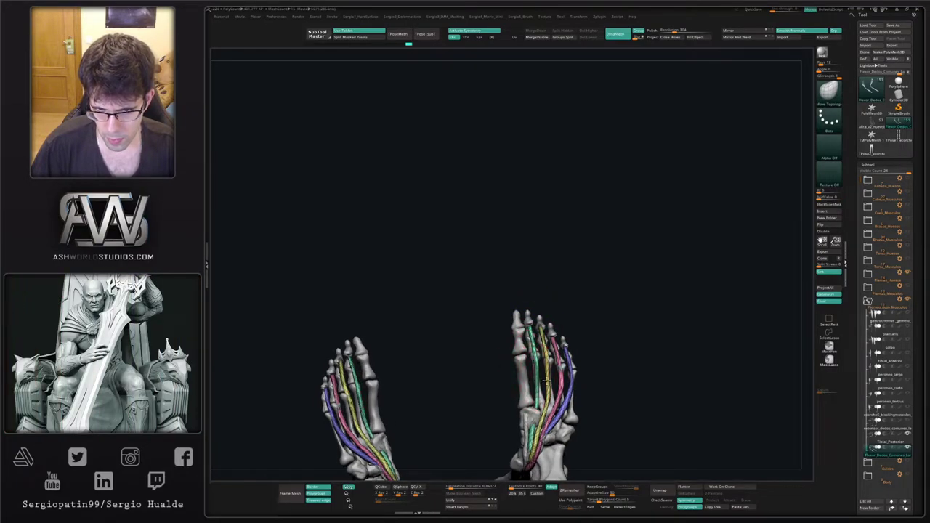
Refine the yellow tendon along the third toe and fit the tendon bundle around the inner ankle.
drag(546, 383, 511, 372)
mouse_move(539, 340)
mouse_down()
mouse_move(539, 324)
mouse_move(544, 344)
mouse_up()
right_drag(539, 336, 543, 326)
drag(542, 326, 502, 369)
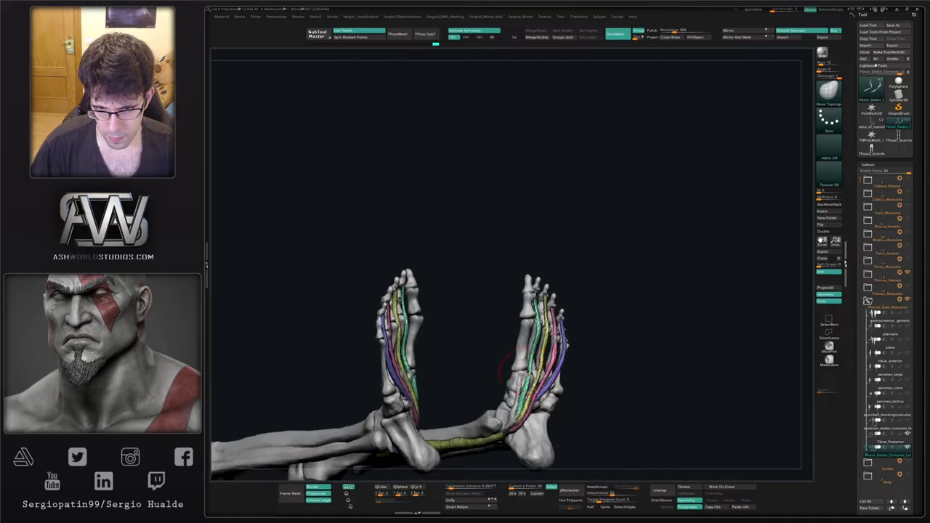
right_click(502, 417)
right_drag(533, 383, 472, 404)
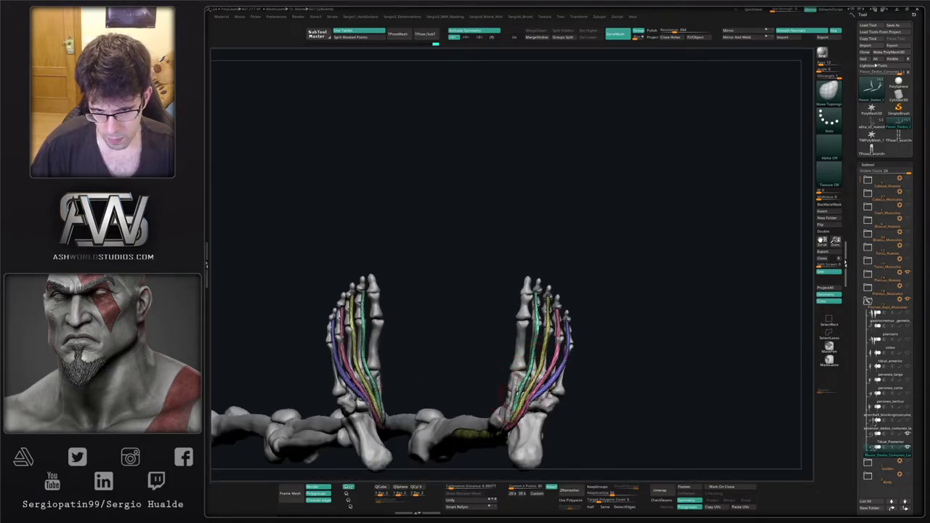
mouse_move(520, 372)
mouse_down()
mouse_move(568, 377)
mouse_move(528, 352)
mouse_move(520, 354)
mouse_move(559, 375)
mouse_move(536, 357)
mouse_move(518, 363)
mouse_up()
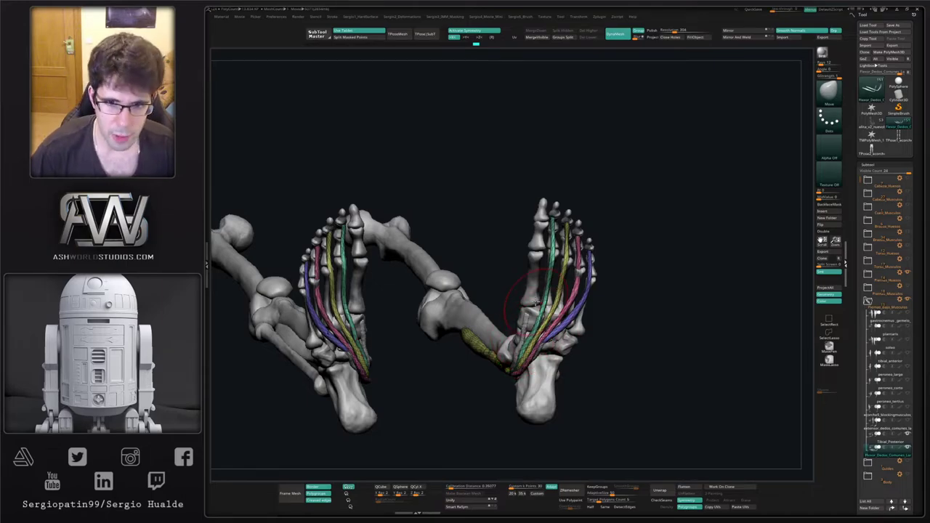
Add volume to the Flexor_Dedos_Comunes_Largo belly behind the tibia with the Inflate brush.
mouse_move(506, 305)
mouse_down()
mouse_move(521, 385)
mouse_move(543, 320)
mouse_move(522, 296)
mouse_up()
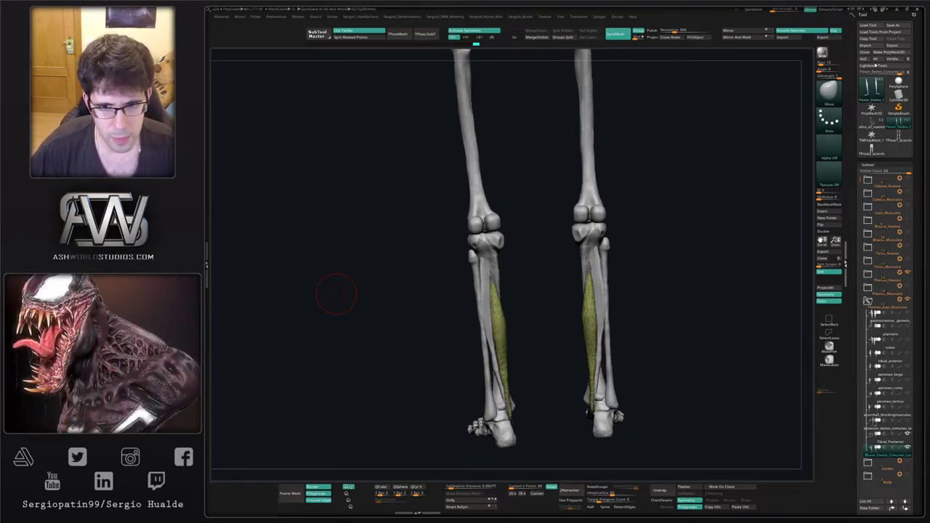
right_drag(671, 299, 611, 333)
right_drag(610, 333, 650, 336)
ctrl+right_drag(497, 332, 514, 351)
key(b)
key(i)
key(n)
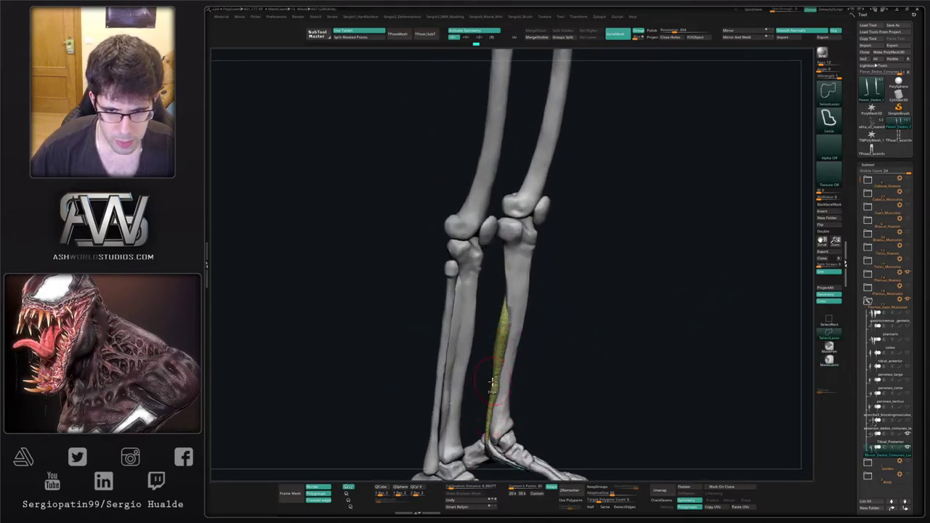
right_drag(495, 386, 519, 382)
drag(497, 363, 494, 370)
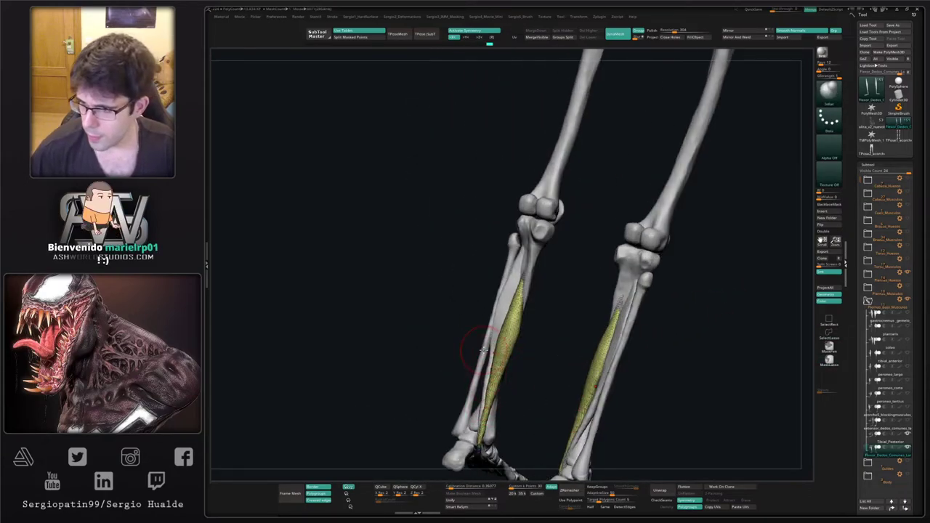
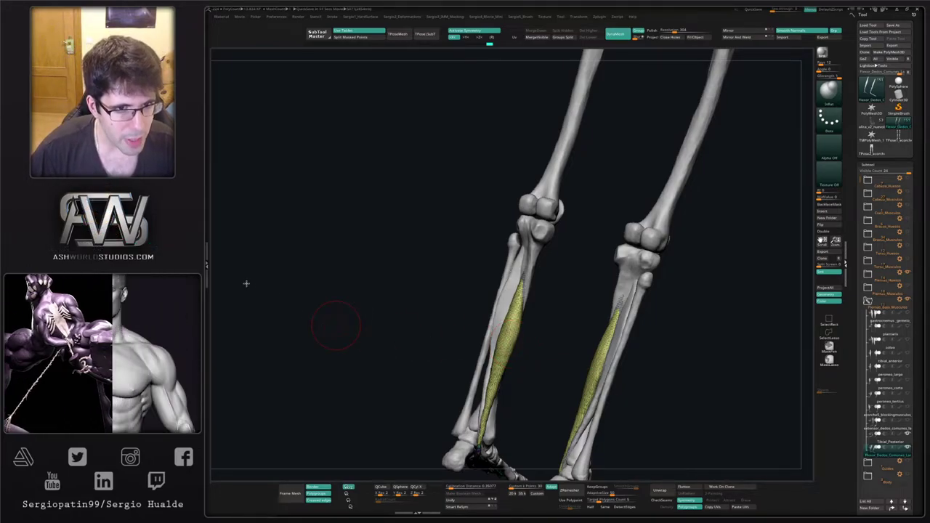
Show the gastrocnemius and soleo muscles and reshape the Flexor_Dedos_Comunes_Largo belly to fit between them and the tibia.
drag(675, 316, 736, 367)
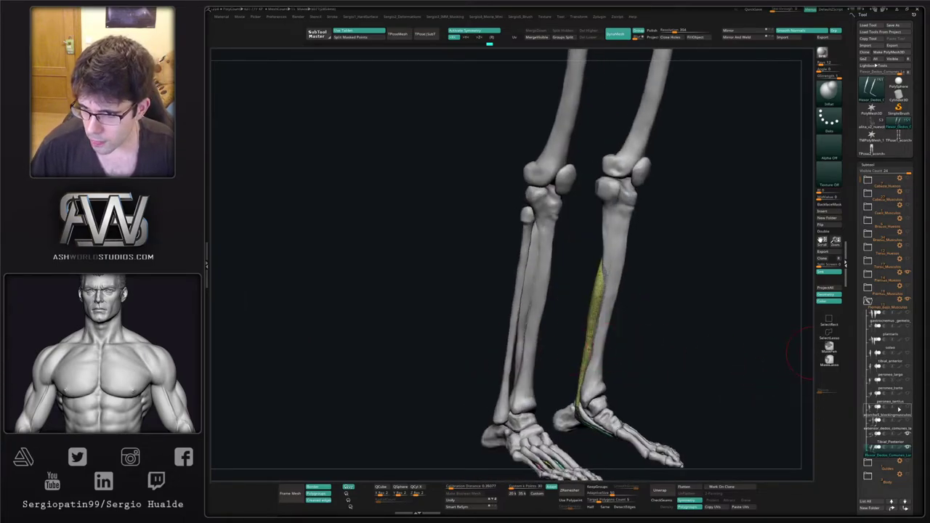
click(908, 321)
click(909, 340)
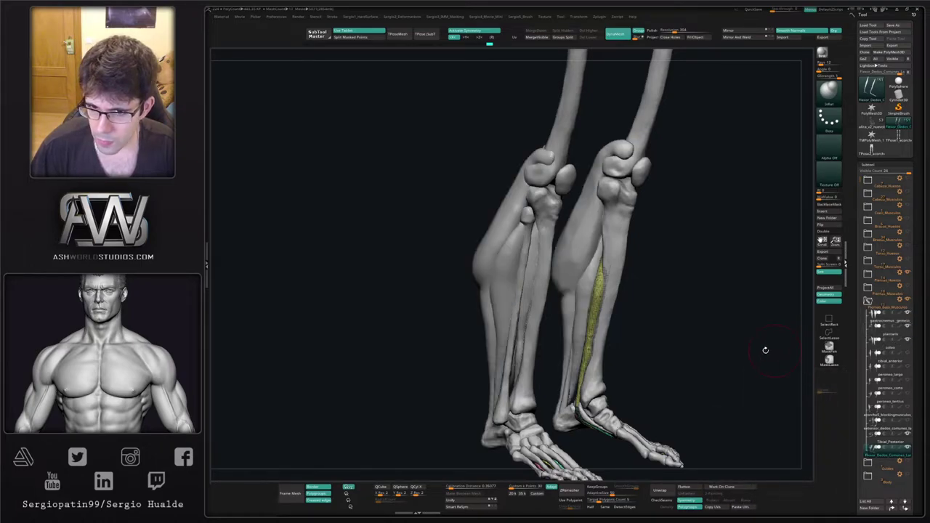
mouse_move(593, 343)
right_down()
mouse_move(610, 346)
mouse_move(572, 332)
mouse_move(586, 331)
right_up()
drag(587, 331, 592, 367)
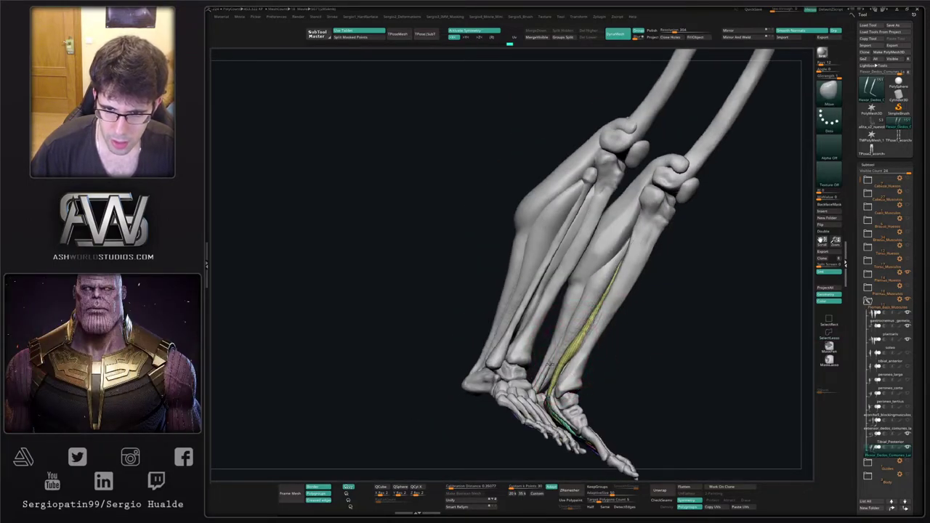
Adjust the soleo muscle behind the tibia with the Move brush and turn off the wireframe display.
drag(572, 356, 603, 371)
right_drag(582, 317, 550, 343)
alt+click(581, 309)
drag(545, 334, 643, 256)
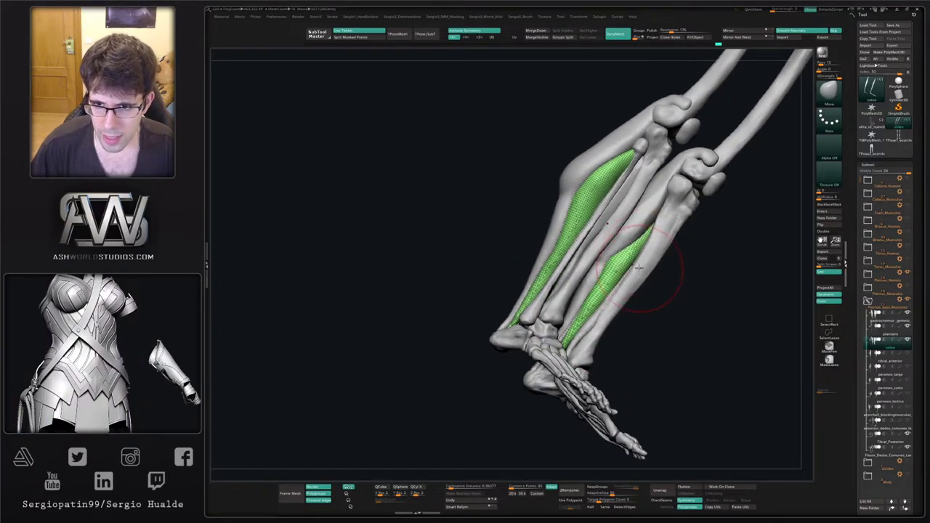
drag(621, 291, 612, 293)
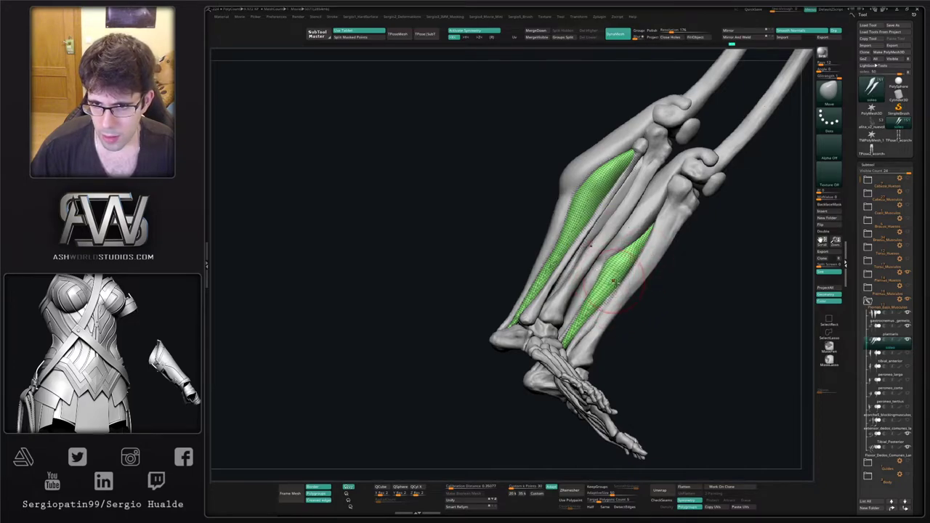
key(shift+f)
Examine the calf muscles and foot tendons from the front, back and outer side of both legs.
mouse_move(623, 319)
ctrl+right_down()
mouse_move(642, 309)
mouse_move(623, 328)
mouse_move(612, 310)
mouse_move(621, 284)
mouse_move(614, 316)
mouse_move(640, 347)
mouse_move(663, 334)
mouse_move(623, 322)
mouse_move(607, 357)
mouse_move(589, 334)
ctrl+right_up()
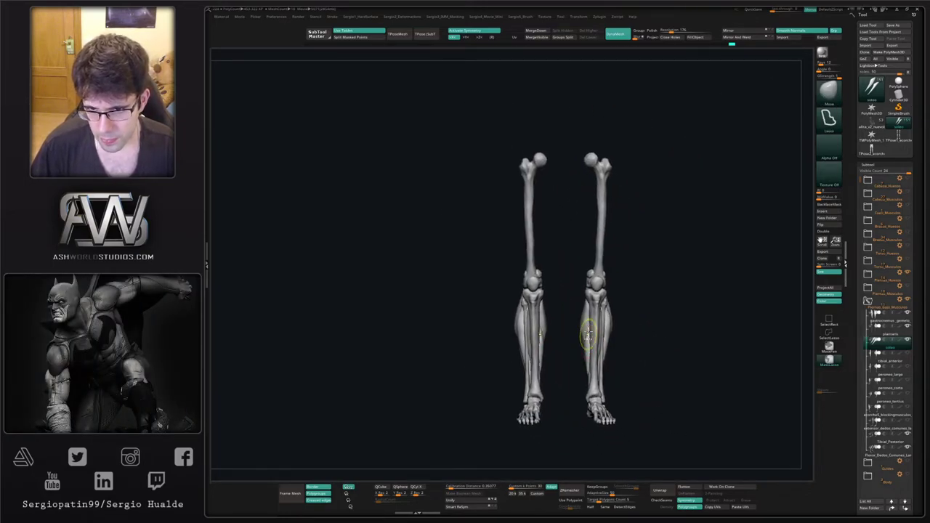
mouse_move(587, 334)
mouse_down()
mouse_move(652, 383)
mouse_move(565, 388)
mouse_move(590, 330)
mouse_up()
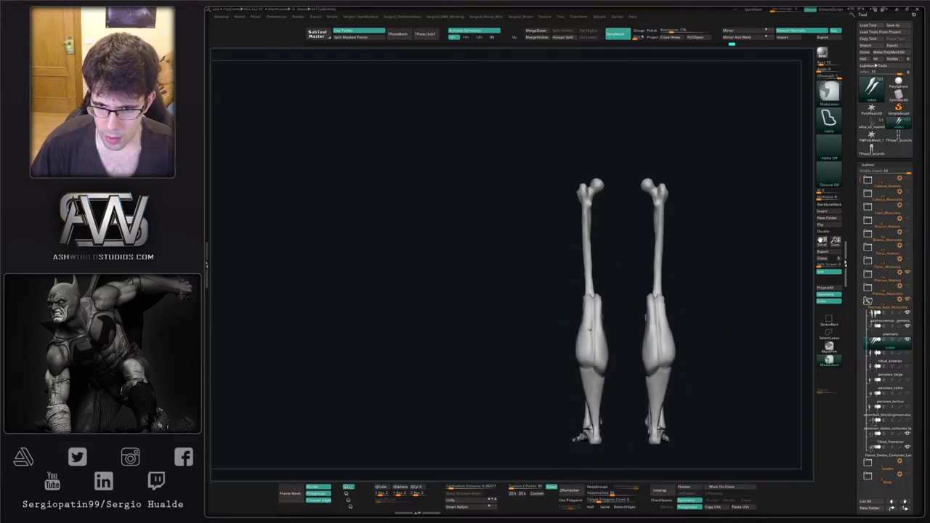
right_drag(590, 330, 676, 370)
alt+right_drag(622, 330, 603, 393)
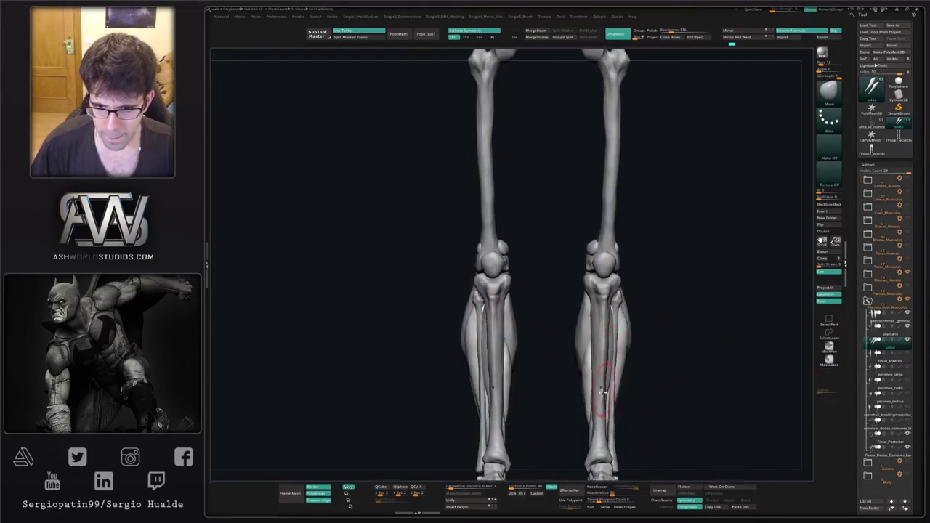
drag(602, 392, 623, 373)
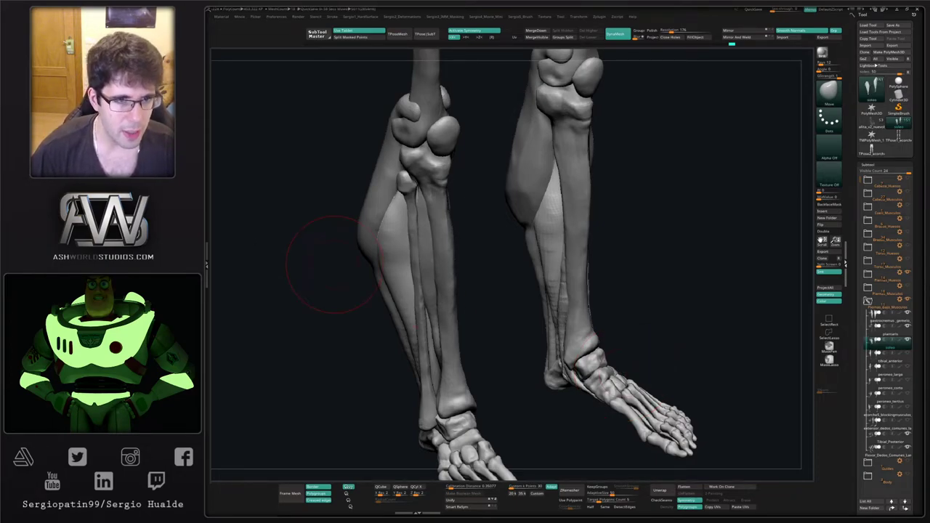
mouse_move(667, 262)
right_down()
mouse_move(658, 276)
mouse_move(617, 253)
mouse_move(589, 407)
right_up()
alt+right_drag(589, 407, 553, 356)
drag(556, 325, 520, 342)
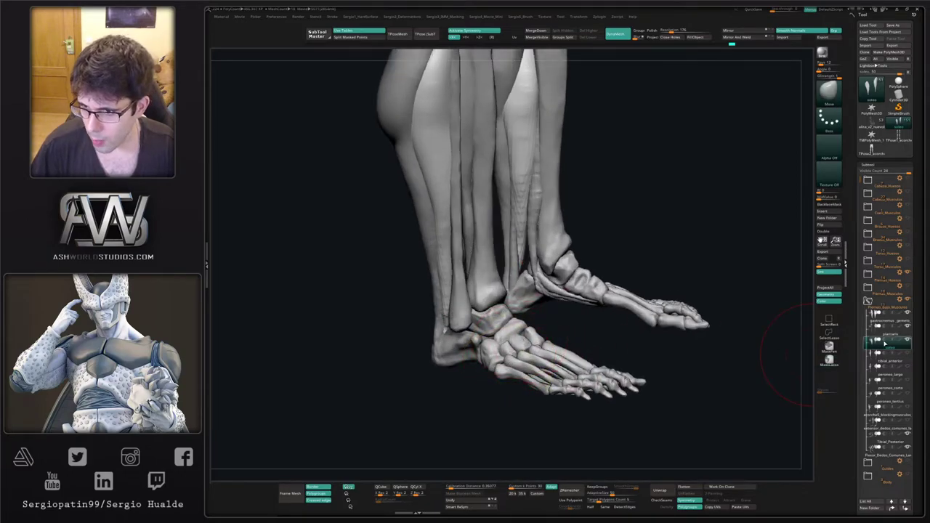
Show the extensor_dedos_comunes_largo subtool and duplicate it.
click(907, 423)
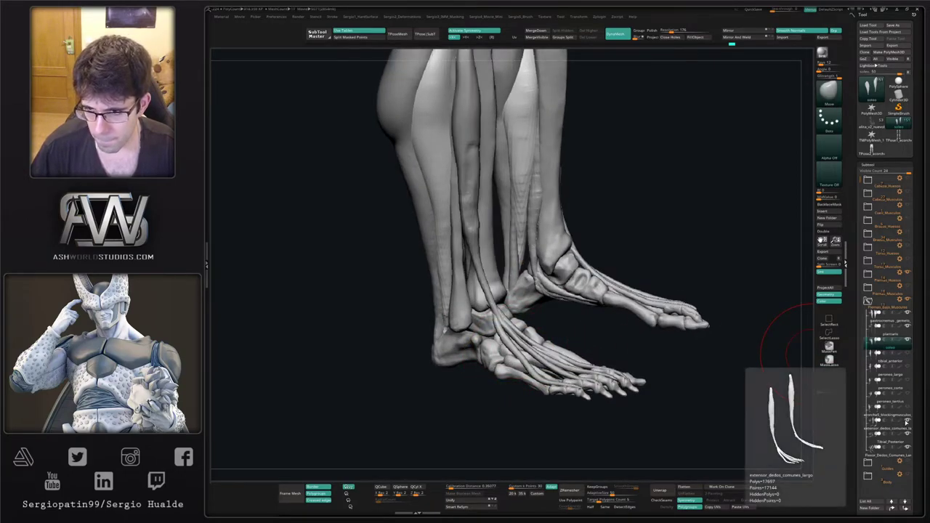
click(880, 430)
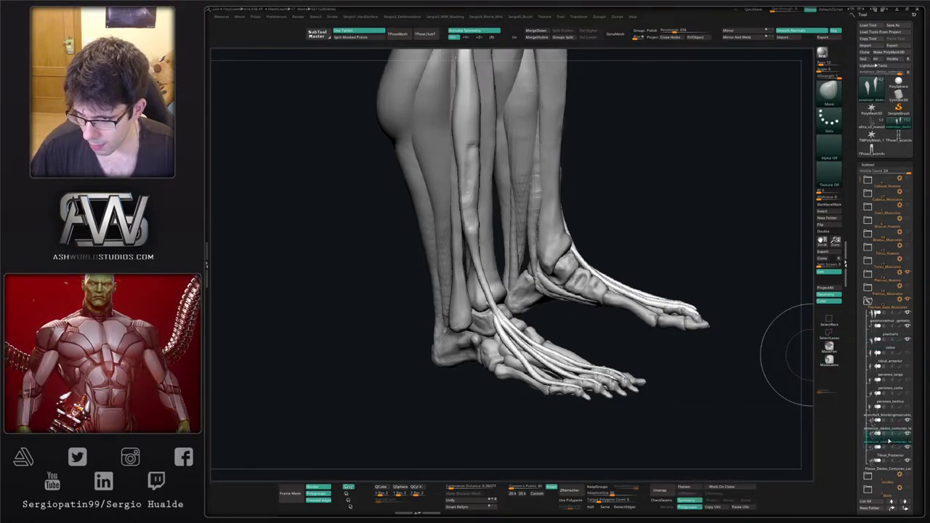
Rename the duplicated extensor subtool to Extensor_Dedos_Comunes_Corto.
mouse_move(882, 440)
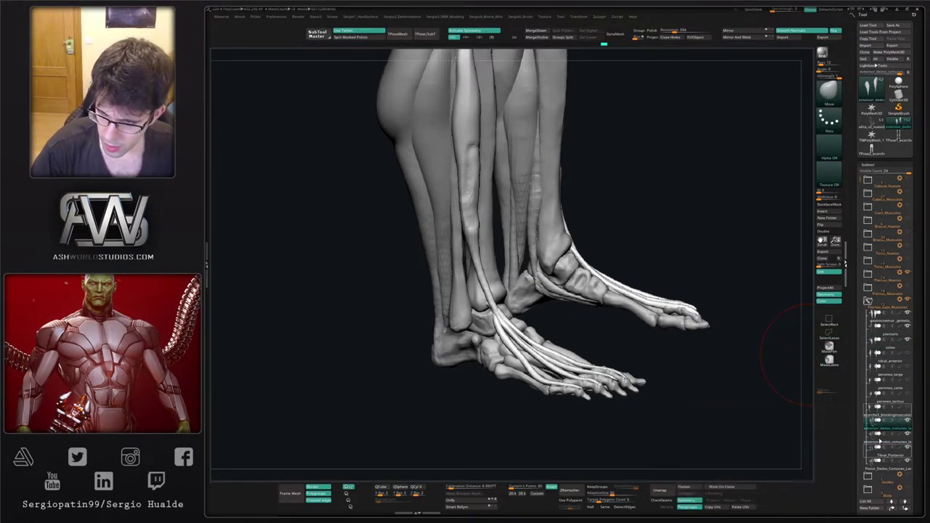
double_click(881, 440)
text(Extensor_D)
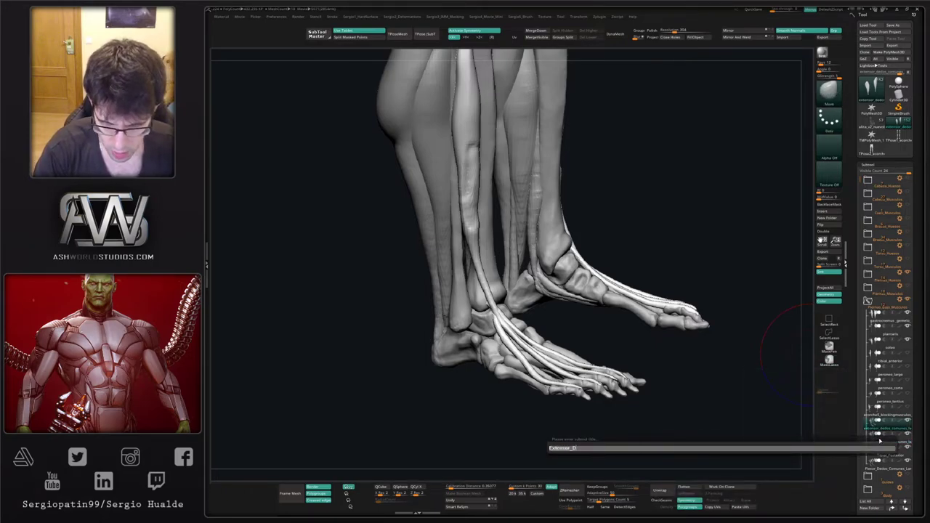
text(edos_Com)
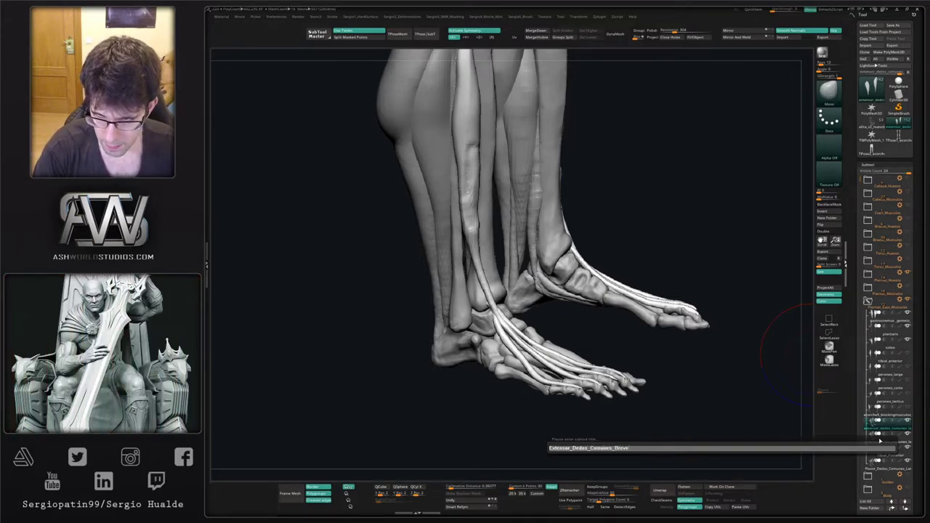
text(unes_Breve)
key(BackSpace)
text(Cor)
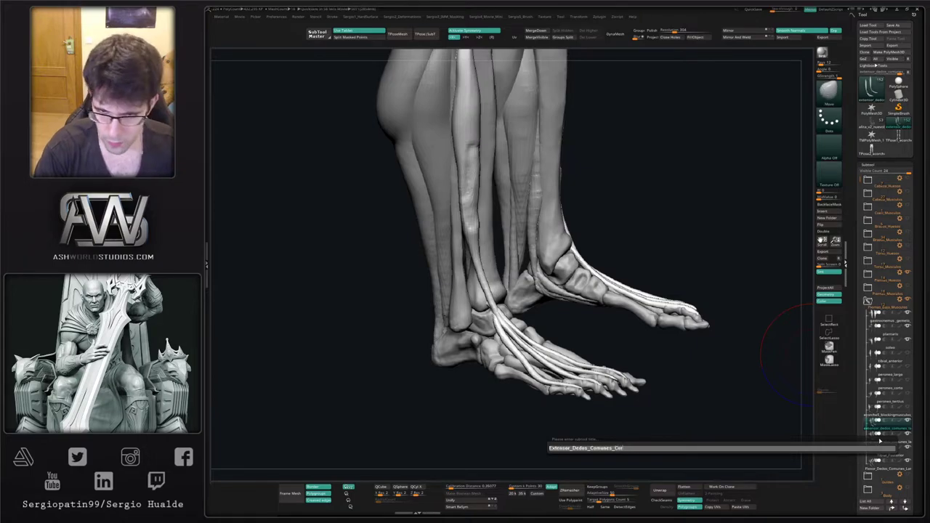
text(to)
key(ctrl+a)
key(Return)
Isolate the Extensor_Dedos_Comunes_Corto subtool and hide its upper belly so only the foot tendons remain.
ctrl+right_drag(535, 358, 535, 341)
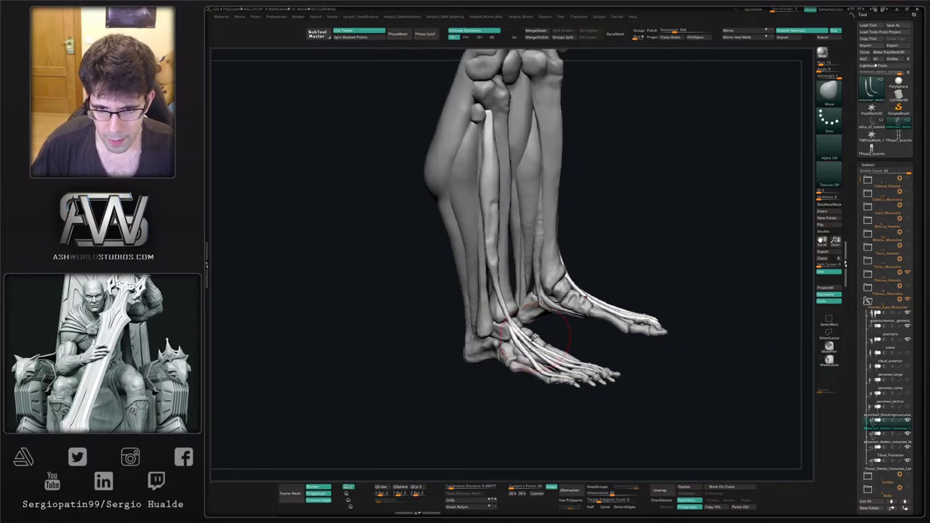
mouse_move(639, 269)
ctrl+shift+mouse_down()
mouse_move(497, 423)
mouse_move(647, 304)
ctrl+shift+mouse_up()
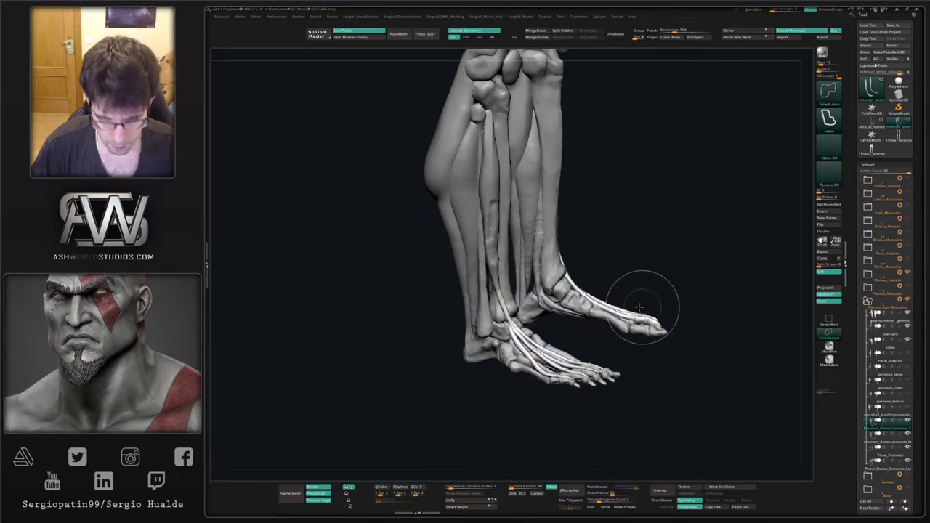
mouse_move(536, 333)
right_down()
mouse_move(551, 342)
mouse_move(549, 364)
right_up()
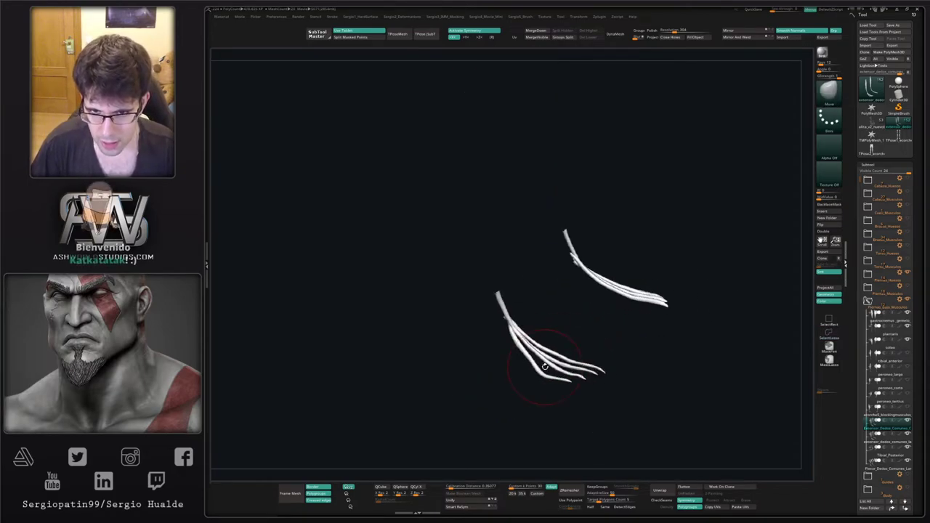
Thicken the isolated foot tendons into muscle bellies with the Inflate brush.
key(b)
key(i)
key(n)
drag(525, 358, 563, 368)
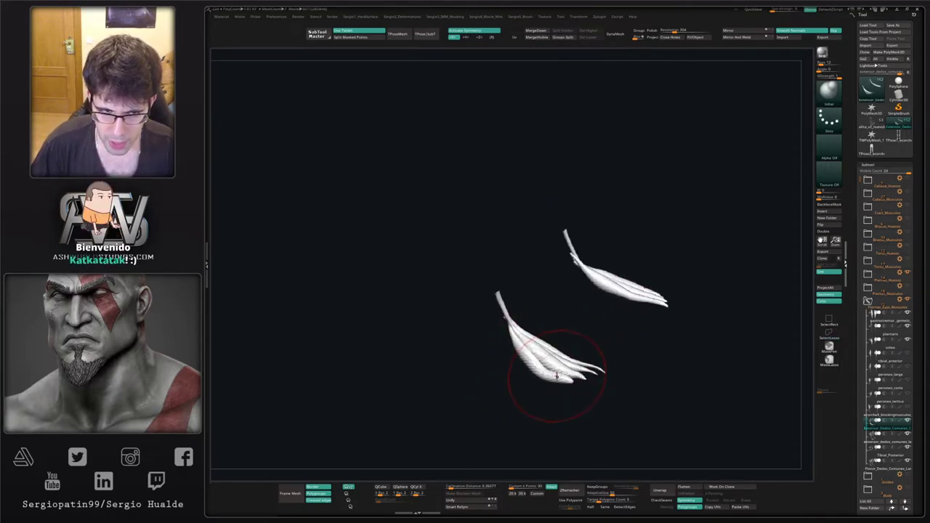
key(ctrl+z)
right_drag(551, 366, 549, 398)
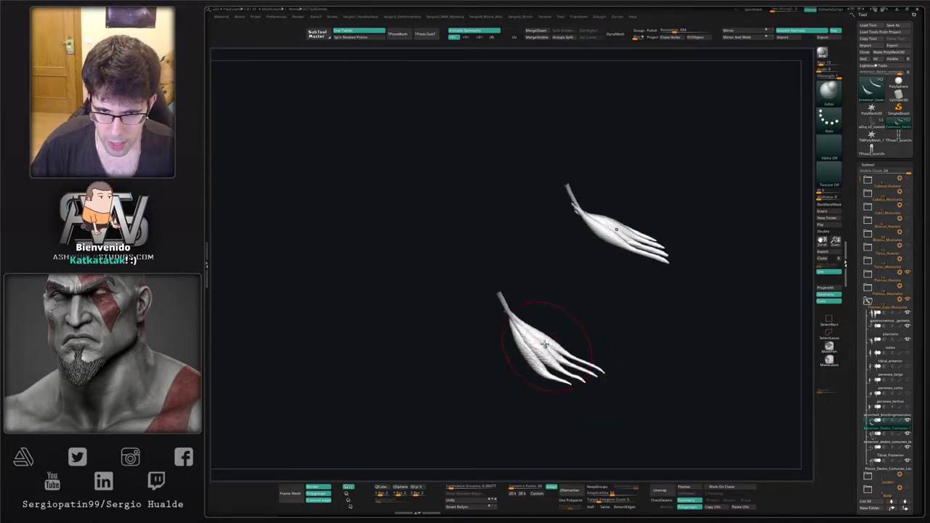
Hide the leftover strand above the foot, inflate the bellies further and bring back the surrounding anatomy.
right_drag(521, 331, 519, 301)
mouse_move(484, 264)
ctrl+alt+shift+mouse_down()
mouse_move(473, 320)
mouse_move(519, 289)
ctrl+alt+shift+mouse_up()
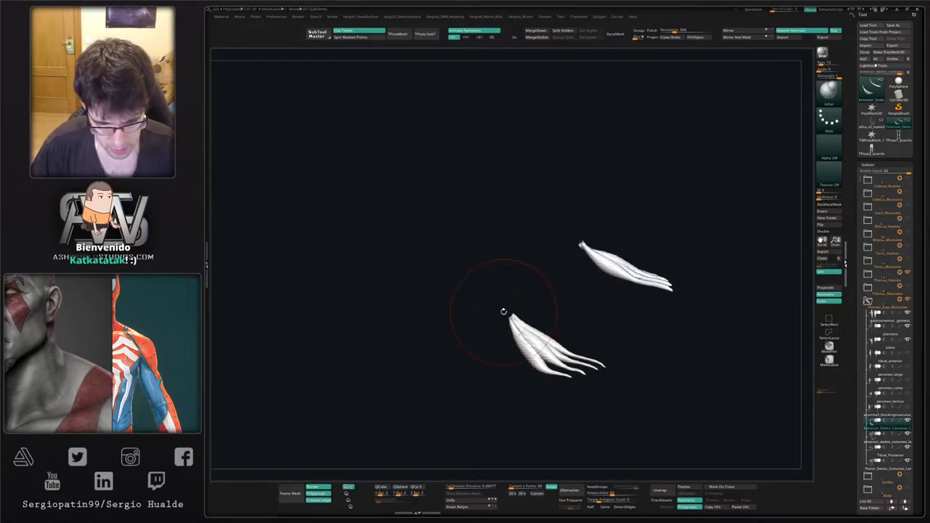
drag(539, 325, 566, 347)
right_drag(536, 355, 516, 347)
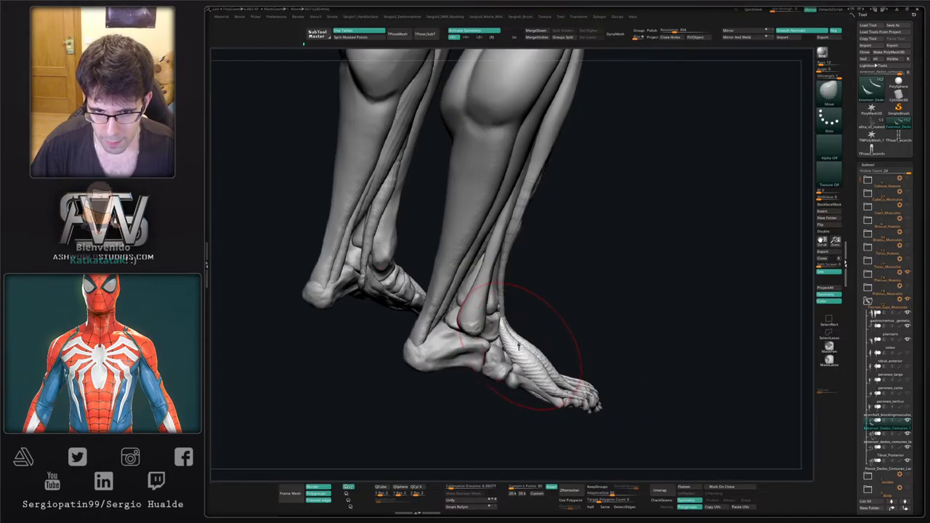
Reshape the Extensor_Dedos_Comunes_Corto bellies over the top of the foot and shorten their tendons with the Move brushes.
key(b)
key(m)
key(v)
drag(520, 350, 556, 375)
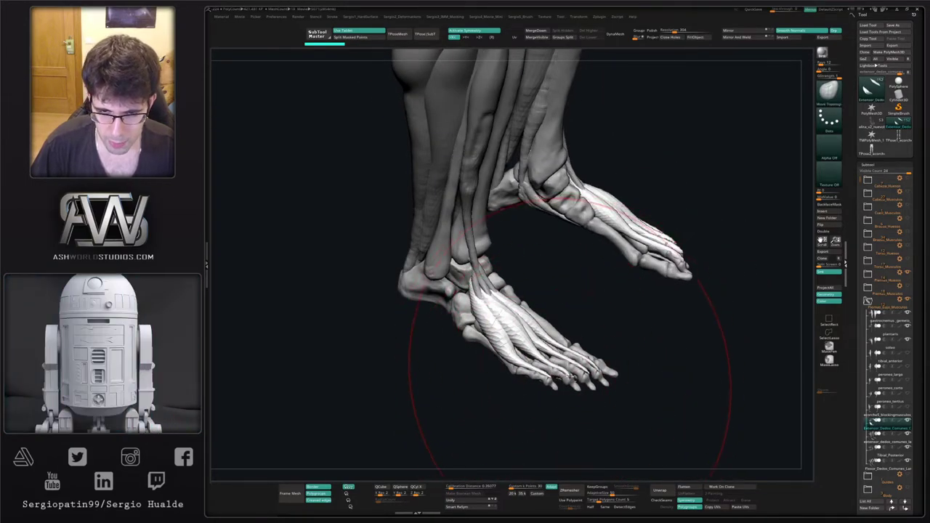
drag(532, 353, 531, 351)
drag(512, 299, 507, 292)
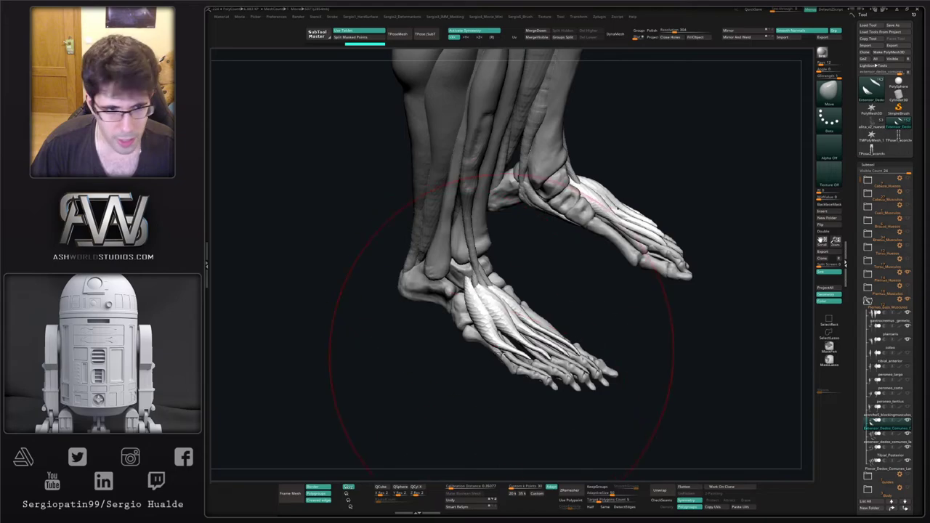
Shift the muscle's origin to the outer side of the ankle and fit its bellies against the foot bones with the Move brush.
mouse_move(502, 313)
ctrl+right_down()
mouse_move(489, 334)
mouse_move(469, 317)
ctrl+right_up()
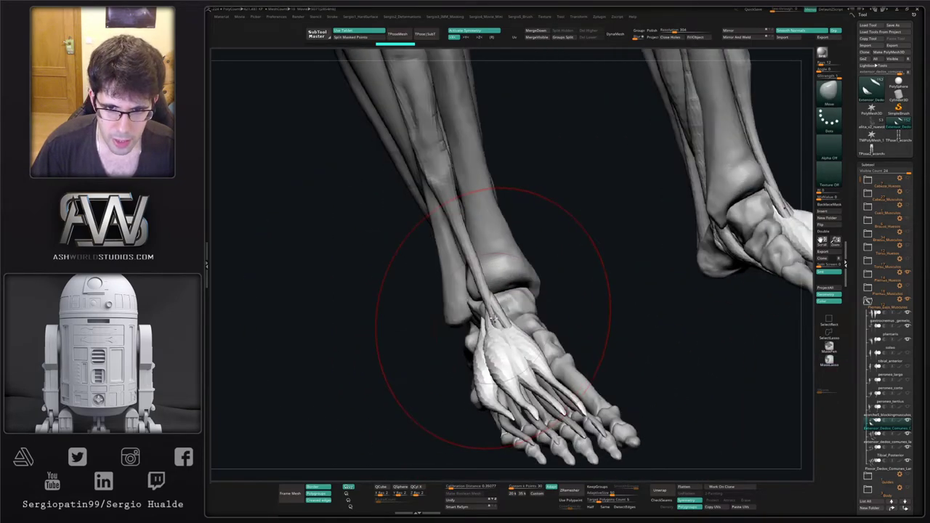
drag(490, 318, 480, 303)
right_drag(483, 336, 507, 330)
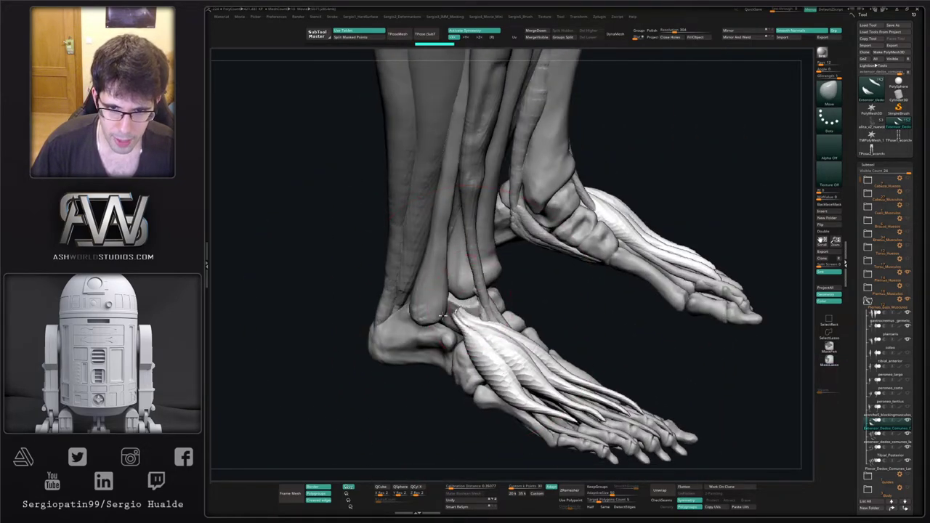
right_drag(443, 316, 460, 365)
drag(469, 357, 456, 368)
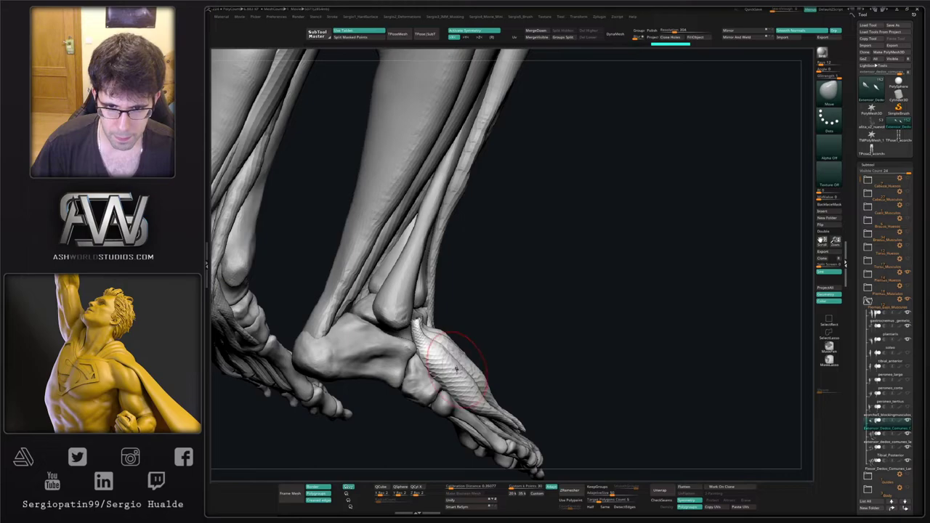
right_drag(444, 348, 480, 371)
drag(481, 370, 478, 370)
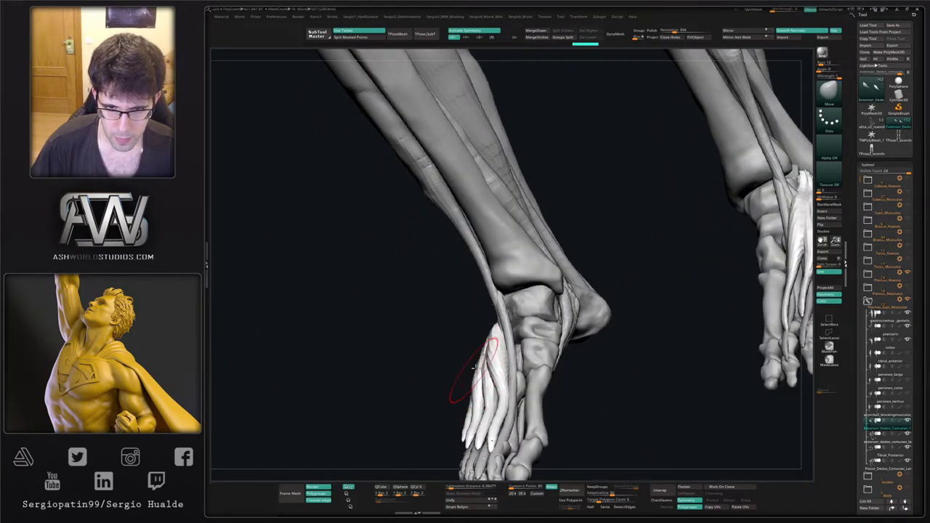
mouse_move(497, 354)
right_down()
mouse_move(478, 370)
mouse_move(518, 342)
mouse_move(479, 331)
right_up()
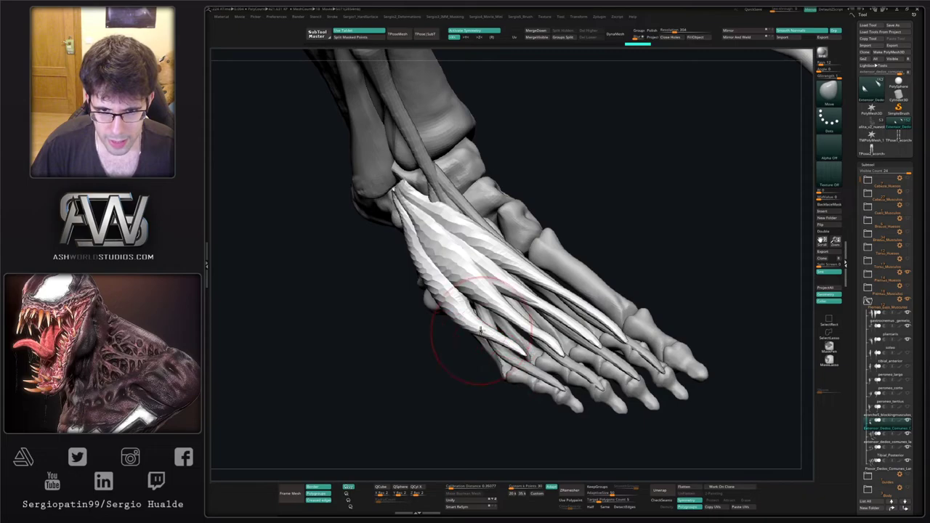
Pull the innermost tendon over to the base of the big toe with an enlarged Move Topological brush.
right_drag(561, 318, 501, 336)
key(b)
key(m)
key(t)
key(bracketright)
key(bracketright)
key(bracketright)
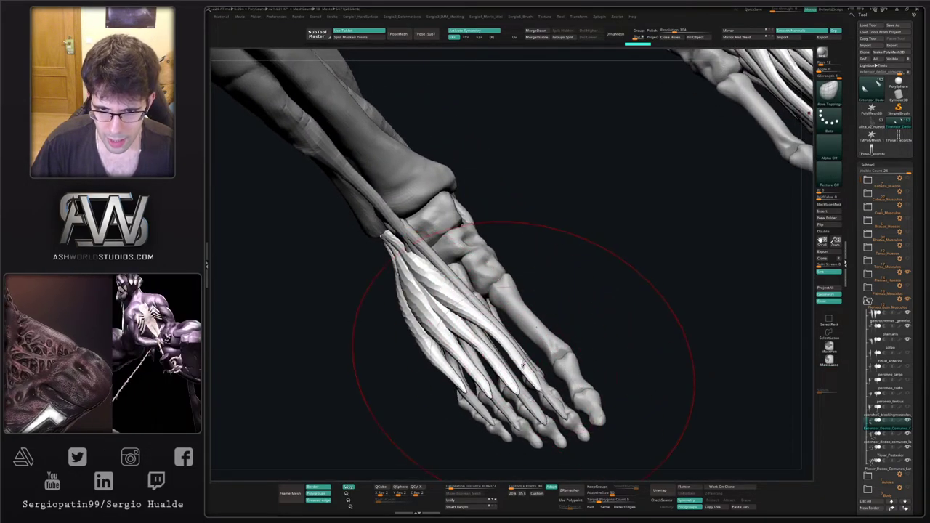
mouse_move(536, 388)
mouse_down()
mouse_move(571, 333)
mouse_move(558, 370)
mouse_move(567, 356)
mouse_up()
right_drag(567, 364, 598, 304)
drag(557, 356, 525, 382)
right_drag(525, 380, 530, 353)
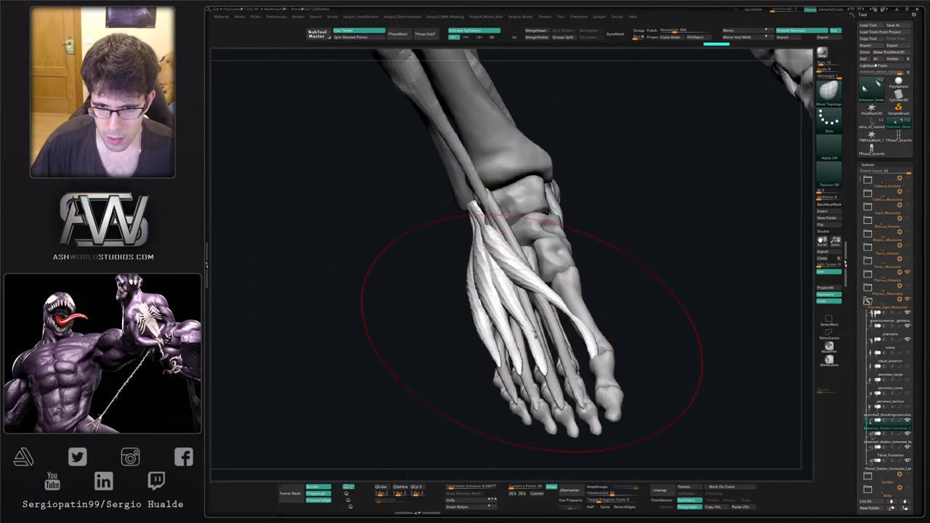
Align the remaining Extensor_Dedos_Comunes_Corto tendons with the smaller toes and adjust the bellies below the ankle.
mouse_move(559, 312)
right_down()
mouse_move(579, 347)
mouse_move(602, 314)
mouse_move(549, 315)
mouse_move(540, 391)
mouse_move(548, 400)
mouse_move(564, 390)
mouse_move(530, 403)
mouse_move(532, 364)
right_up()
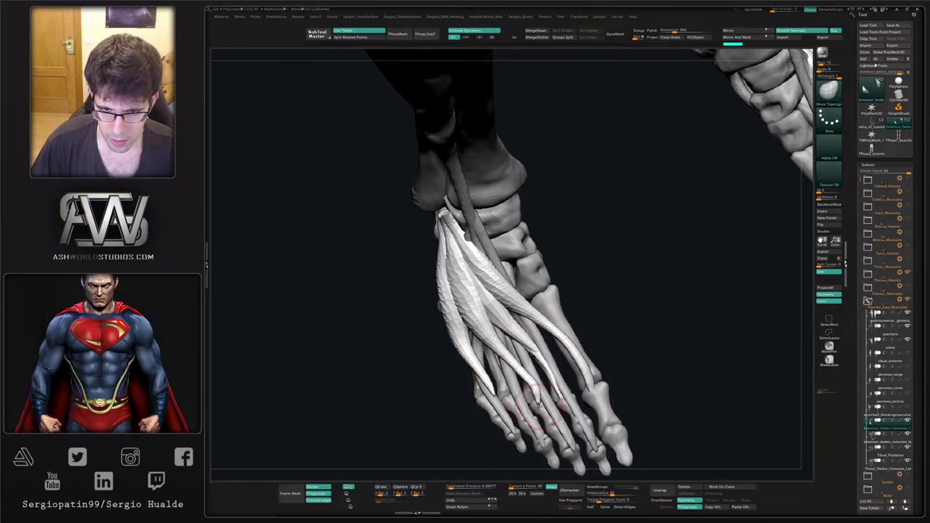
right_drag(541, 400, 488, 378)
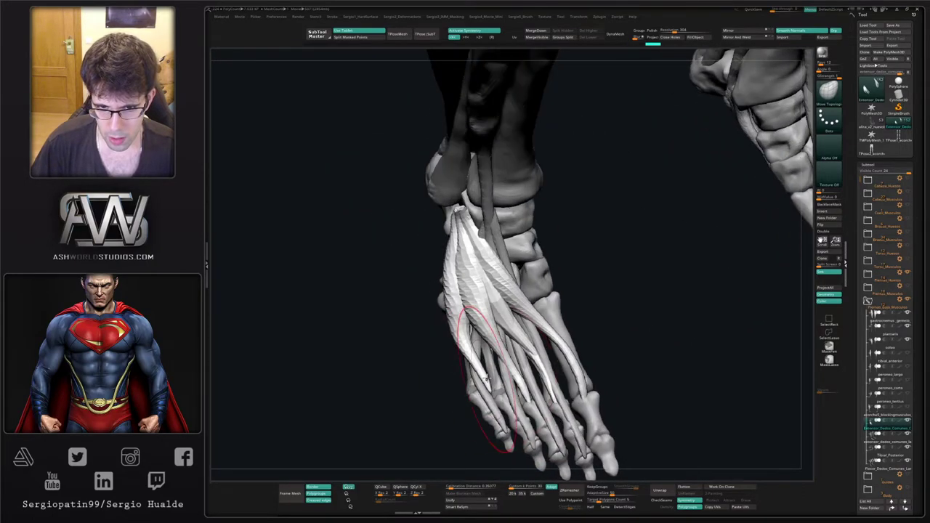
right_drag(442, 298, 449, 335)
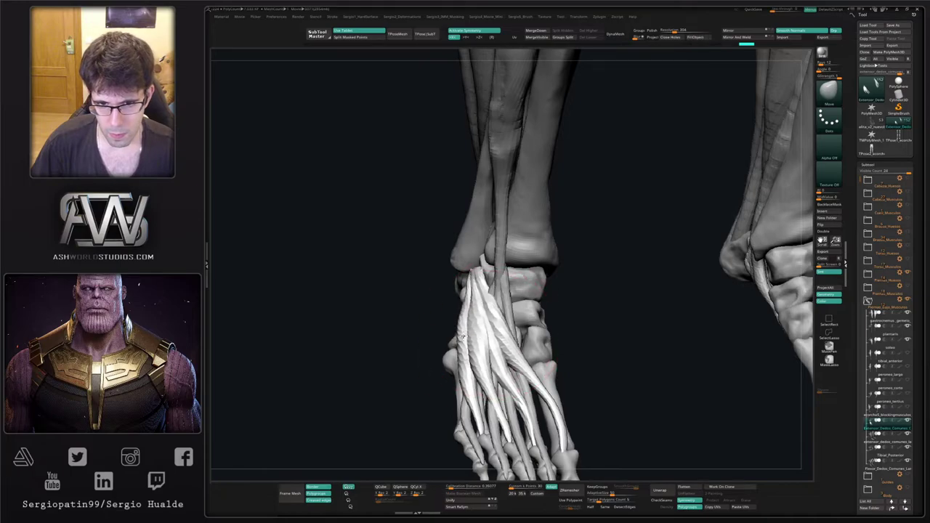
Isolate the Extensor_Dedos_Comunes_Corto muscle and mask everything except its narrow origin tip.
right_drag(481, 348, 389, 337)
key(alt+s)
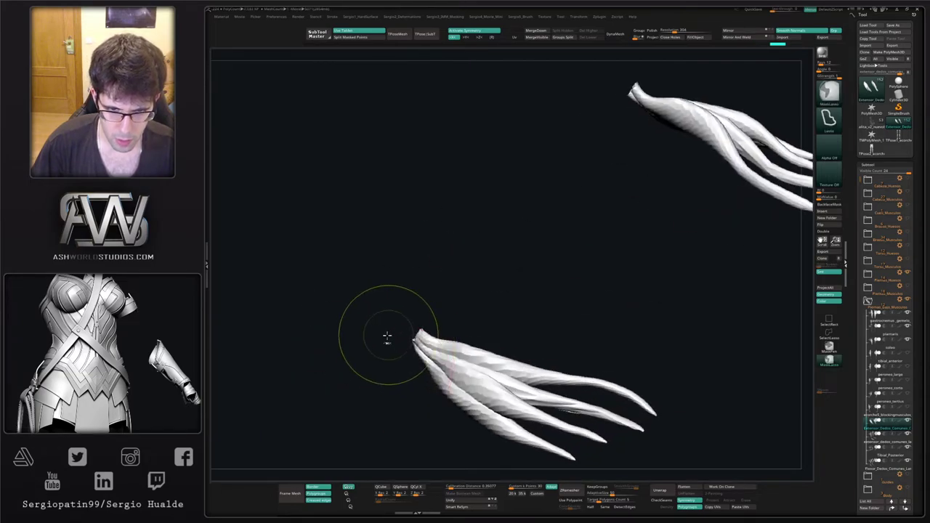
ctrl+drag(386, 336, 417, 331)
ctrl+click(421, 334)
ctrl+click(460, 318)
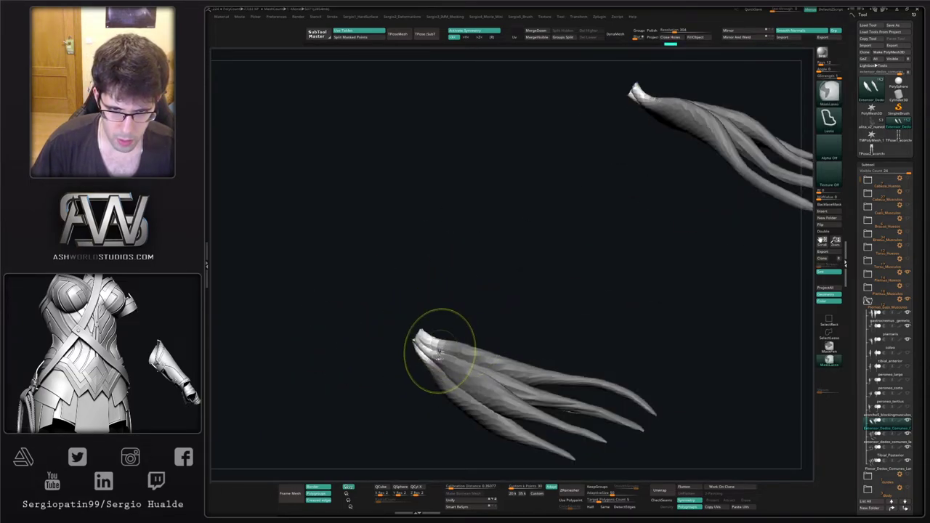
Smooth the unmasked origin tip of Extensor_Dedos_Comunes_Corto, clear the mask and show the other subtools again.
right_drag(440, 353, 453, 318)
key(w)
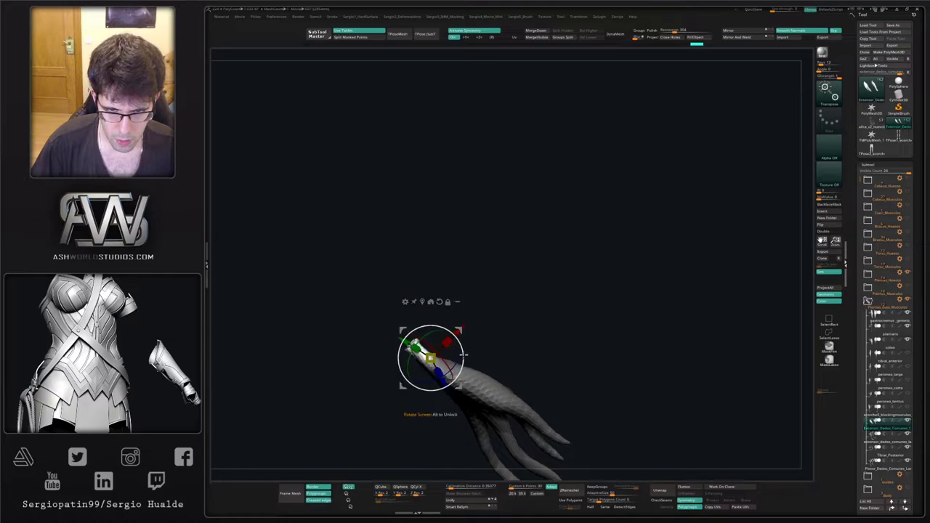
key(q)
mouse_move(473, 332)
right_down()
mouse_move(468, 357)
mouse_move(393, 361)
right_up()
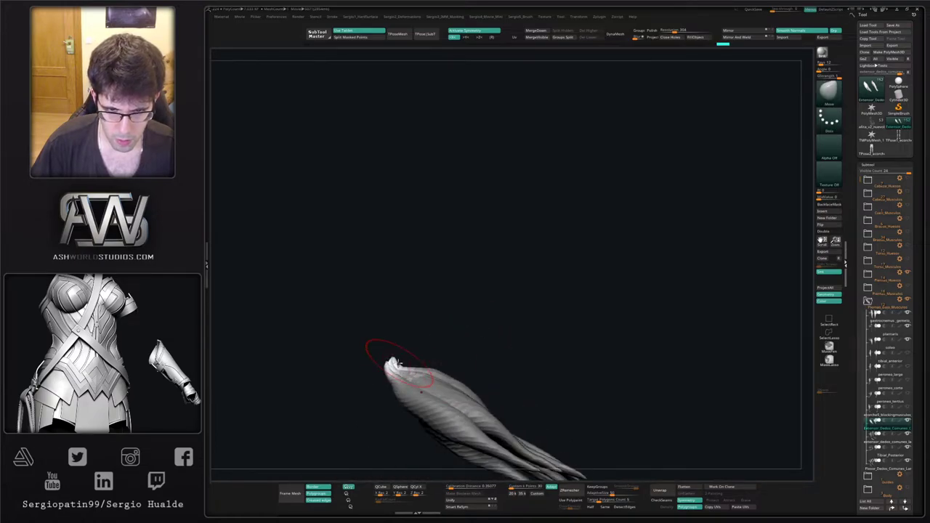
shift+drag(394, 366, 399, 369)
ctrl+drag(487, 326, 489, 341)
mouse_move(489, 342)
ctrl+right_down()
mouse_move(488, 361)
mouse_move(457, 399)
mouse_move(463, 387)
mouse_move(411, 361)
mouse_move(430, 341)
ctrl+right_up()
key(alt+s)
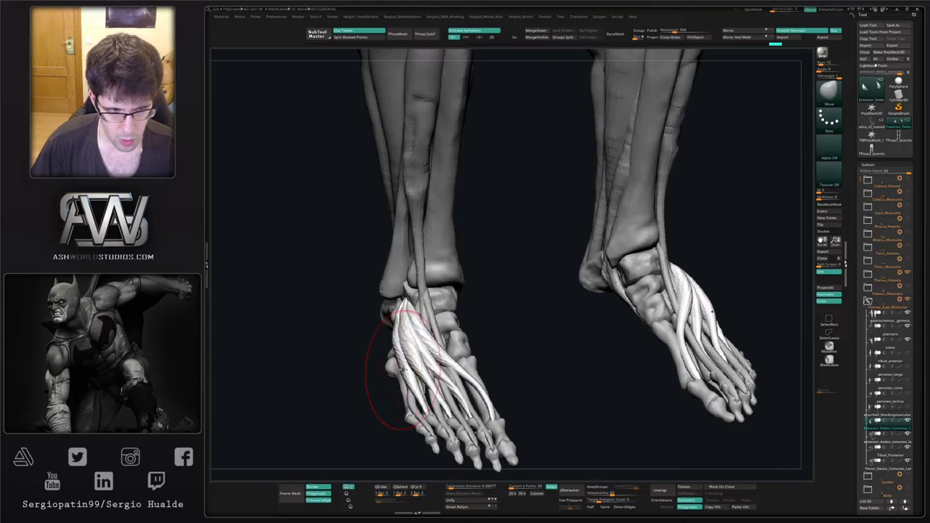
Adjust the Extensor_Dedos_Comunes_Corto bellies against the top of the foot with a resized Move brush.
mouse_move(420, 364)
right_down()
mouse_move(425, 351)
mouse_move(408, 335)
mouse_move(410, 364)
mouse_move(430, 360)
mouse_move(422, 338)
right_up()
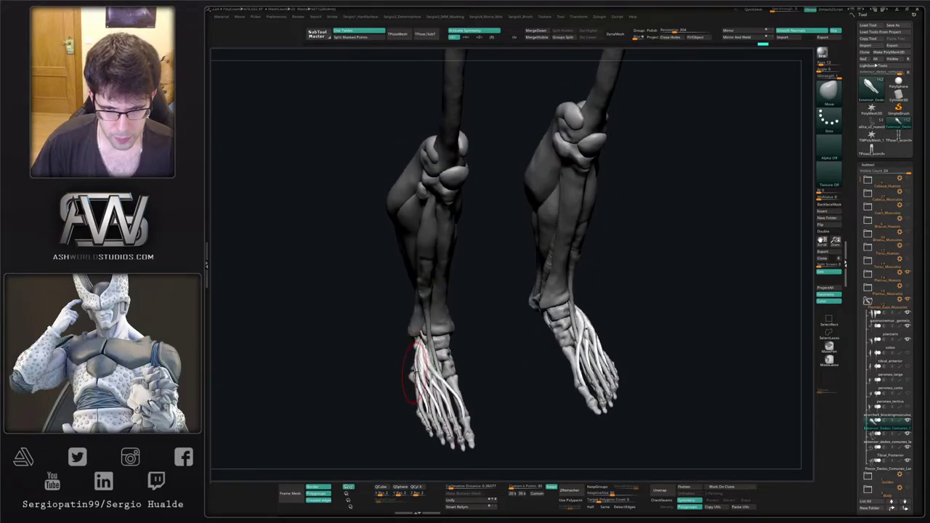
right_drag(405, 374, 437, 384)
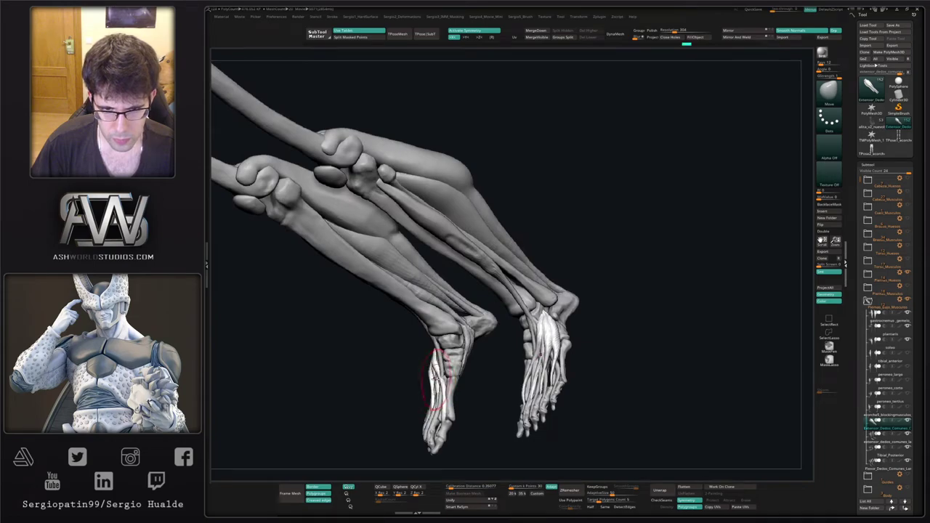
key(s)
drag(439, 362, 432, 362)
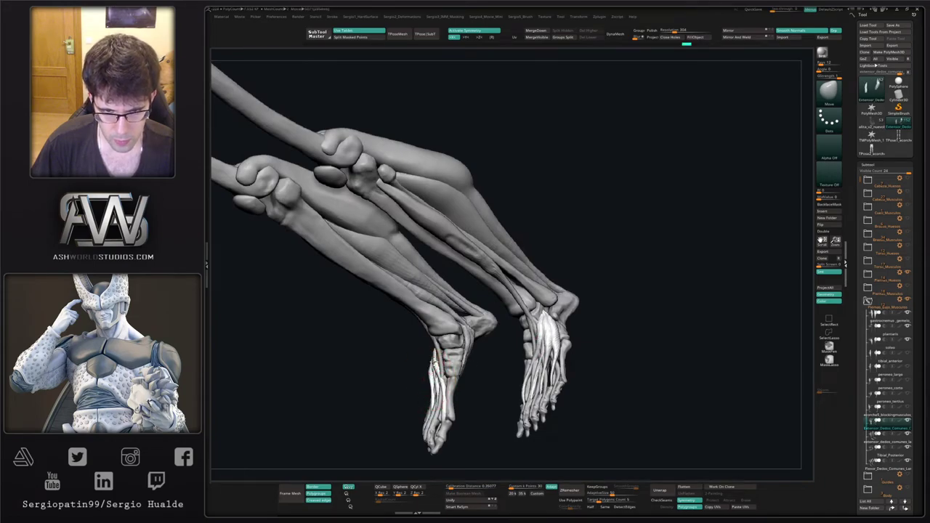
right_drag(435, 362, 420, 381)
drag(432, 378, 436, 376)
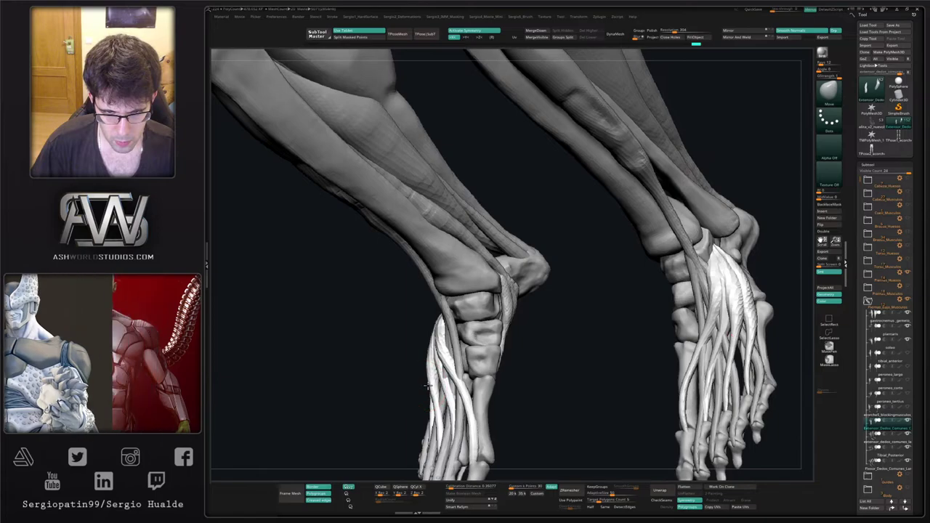
ctrl+right_drag(428, 386, 448, 405)
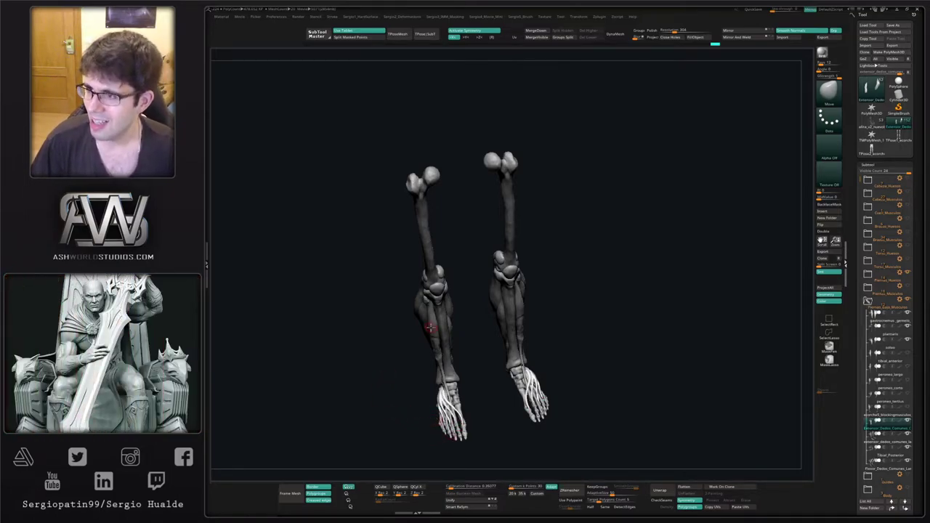
right_drag(492, 402, 447, 406)
right_drag(446, 405, 466, 408)
drag(467, 407, 501, 384)
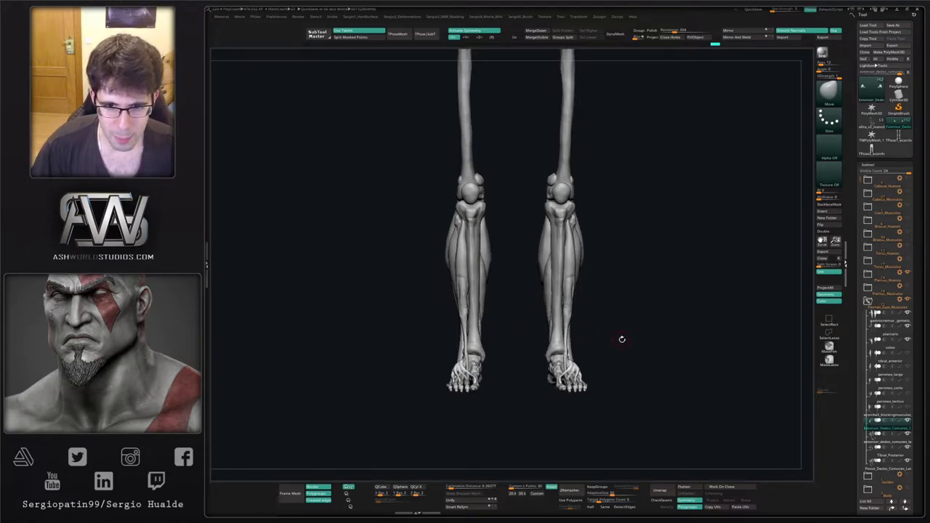
drag(623, 340, 477, 370)
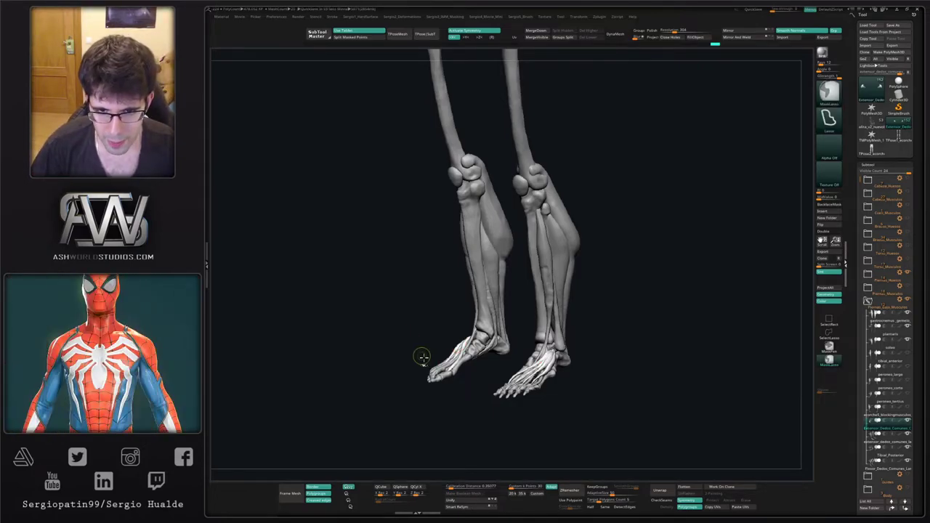
Duplicate the Flexor_Dedos_Comunes_Largo subtool and rename the copy Abductor_Dedo_Pulgar.
ctrl+right_drag(422, 356, 480, 395)
drag(476, 387, 516, 318)
alt+click(523, 324)
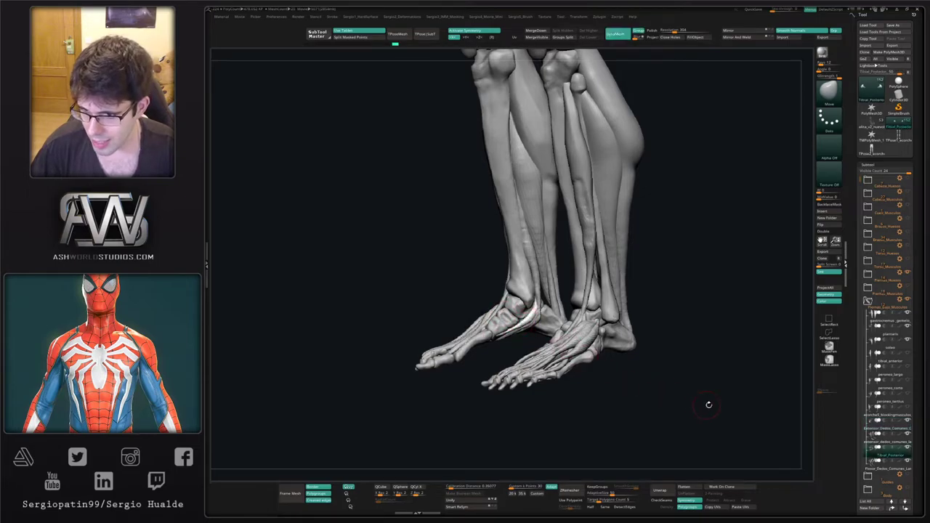
click(879, 468)
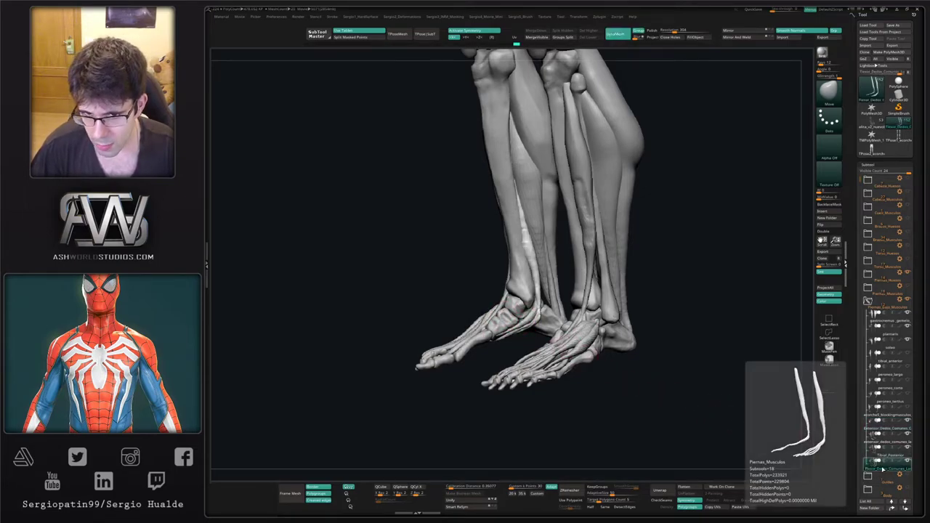
key(ctrl+shift+d)
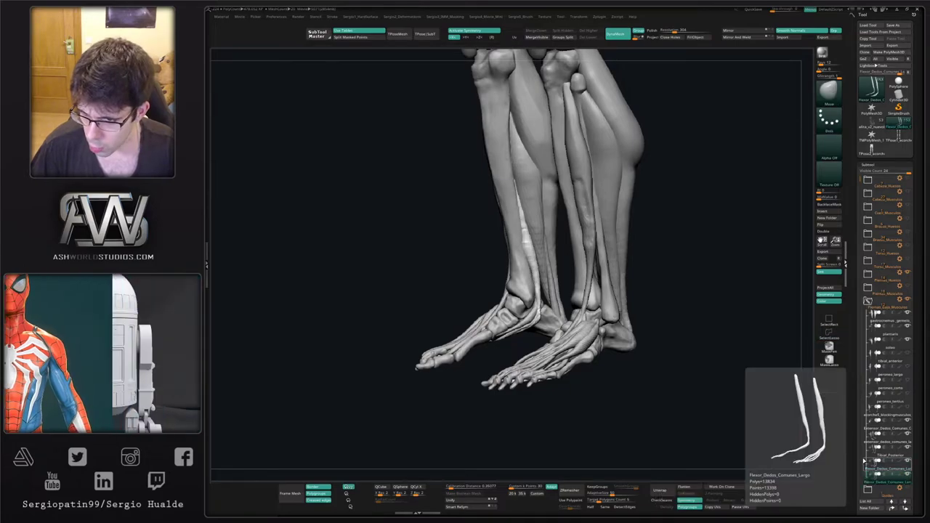
key(F2)
text(Abductor_Dedo)
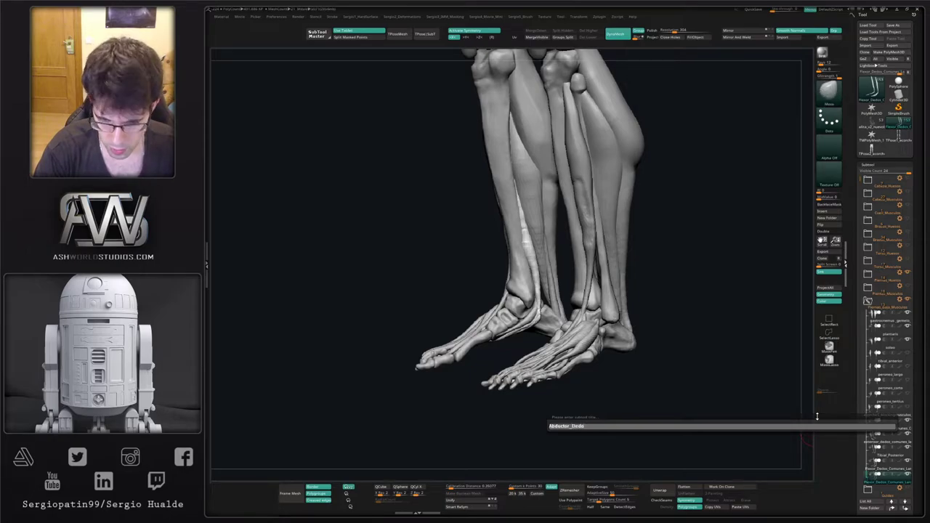
text(ar)
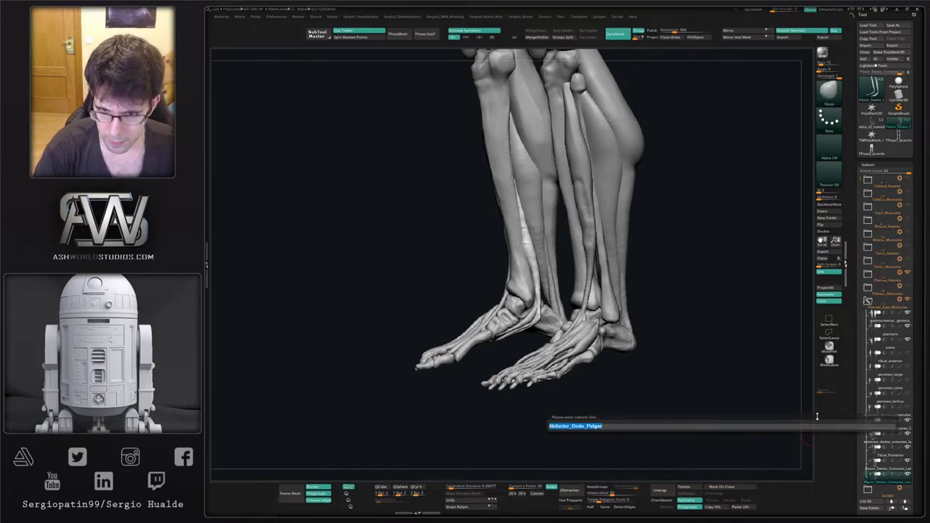
key(Return)
Keep only one foot tendon strand of Abductor_Dedo_Pulgar visible, hiding its other strands and leg portion, and bring back the surrounding anatomy.
key(ctrl)
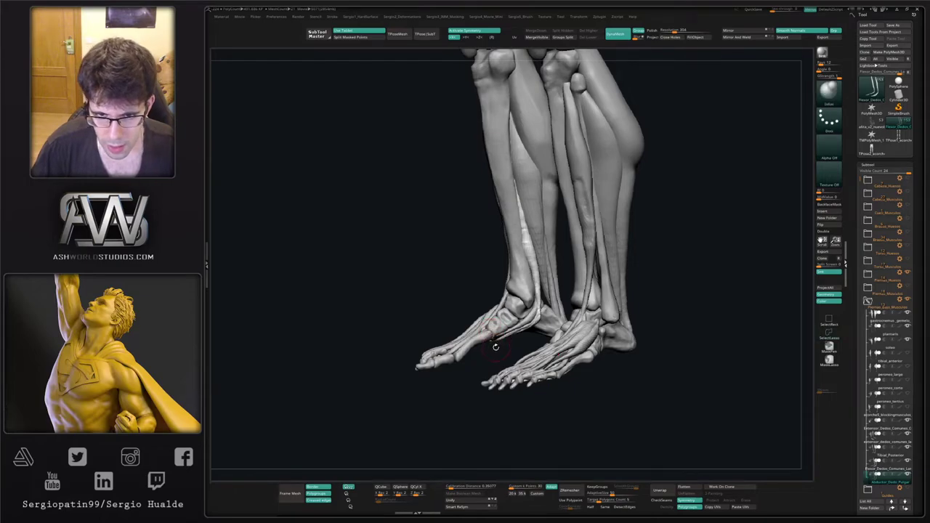
key(alt+s)
right_drag(505, 337, 502, 315)
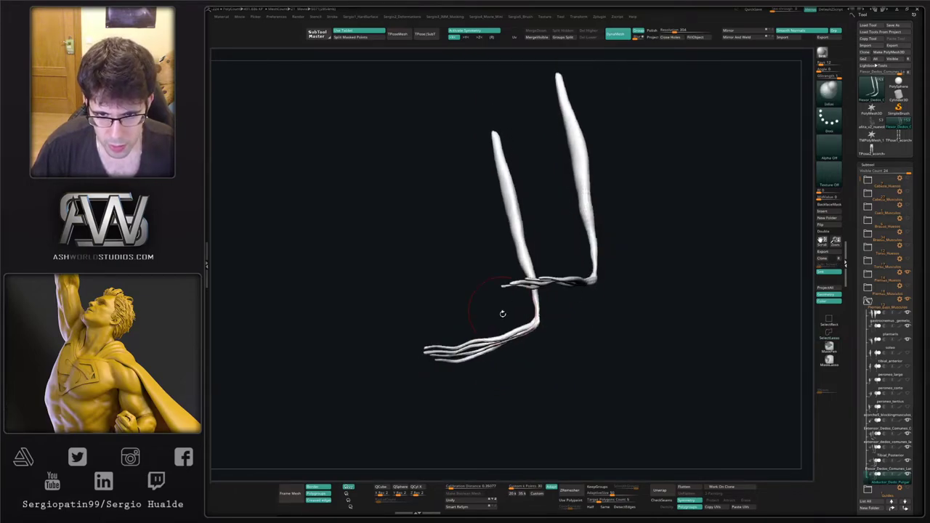
ctrl+shift+click(501, 338)
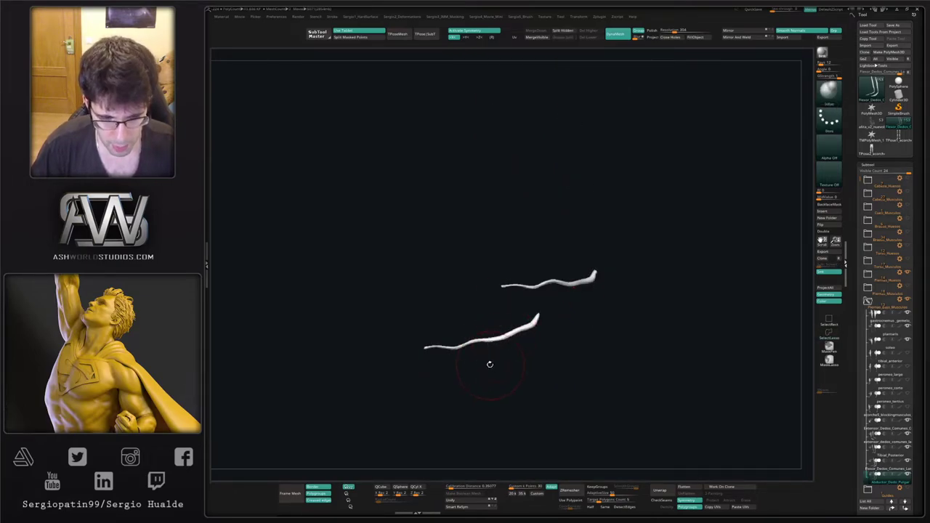
right_drag(499, 347, 479, 409)
key(alt+s)
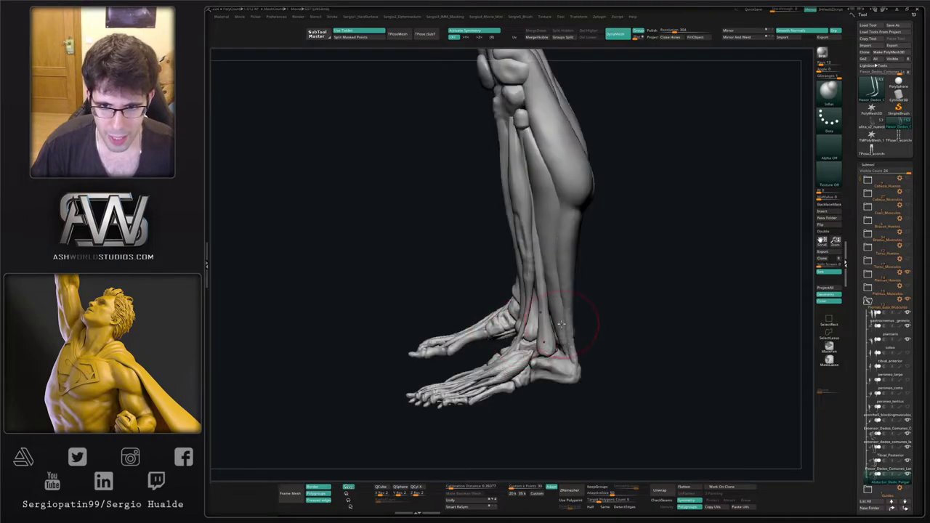
Move the upper end of the Abductor_Dedo_Pulgar strand toward the heel, thicken it into a belly with Inflat and reshape its tendon.
mouse_move(586, 316)
right_down()
mouse_move(581, 268)
mouse_move(602, 320)
mouse_move(605, 370)
mouse_move(575, 327)
right_up()
drag(534, 331, 538, 314)
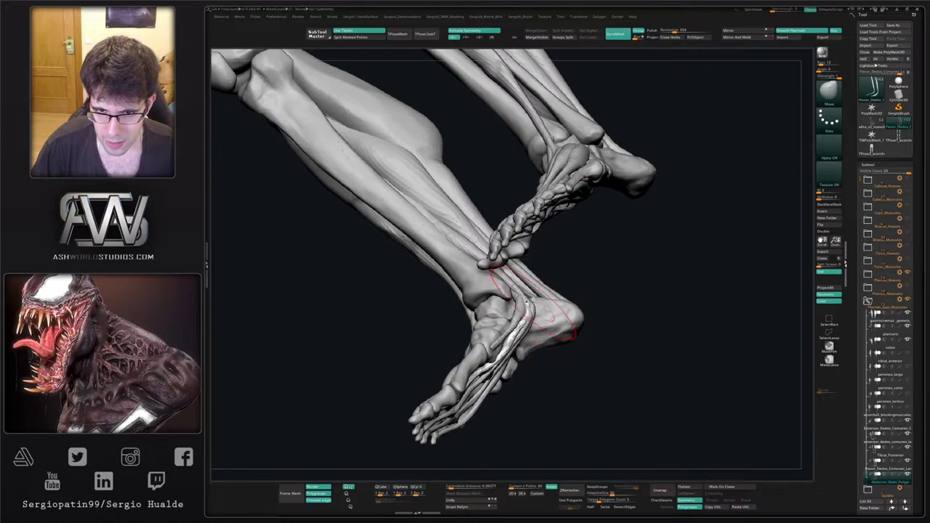
mouse_move(593, 325)
mouse_down()
mouse_move(545, 311)
mouse_move(579, 317)
mouse_move(542, 333)
mouse_up()
key(3)
key(alt+s)
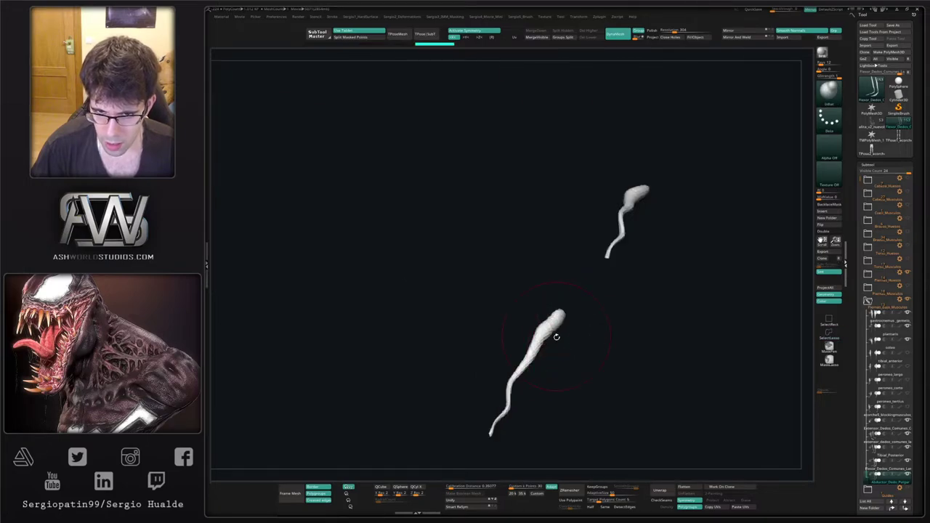
drag(523, 379, 514, 389)
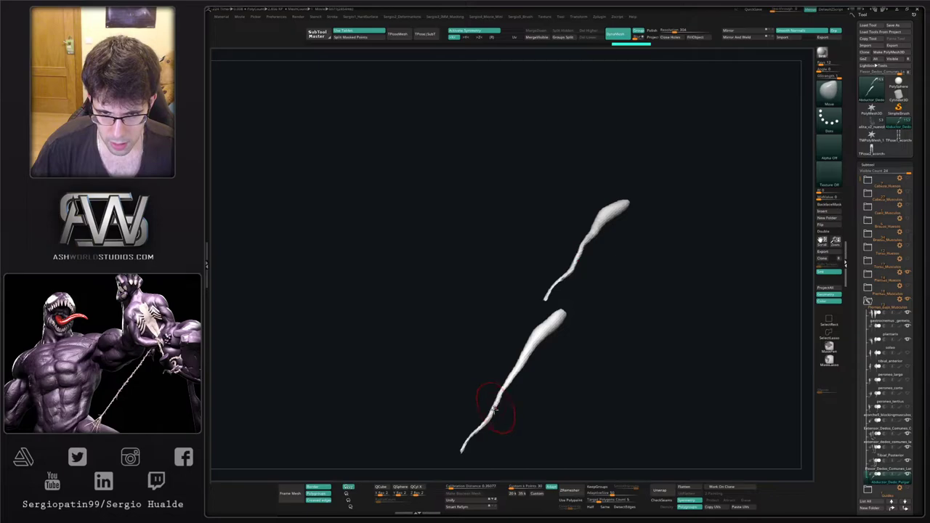
Lay the Abductor_Dedo_Pulgar tendon along the inner edge of the foot and attach its tip at the base of the big toe.
mouse_move(494, 411)
alt+mouse_down()
mouse_move(514, 351)
mouse_move(504, 382)
mouse_move(544, 395)
mouse_move(535, 361)
mouse_move(568, 365)
mouse_move(549, 436)
alt+mouse_up()
key(shift+s)
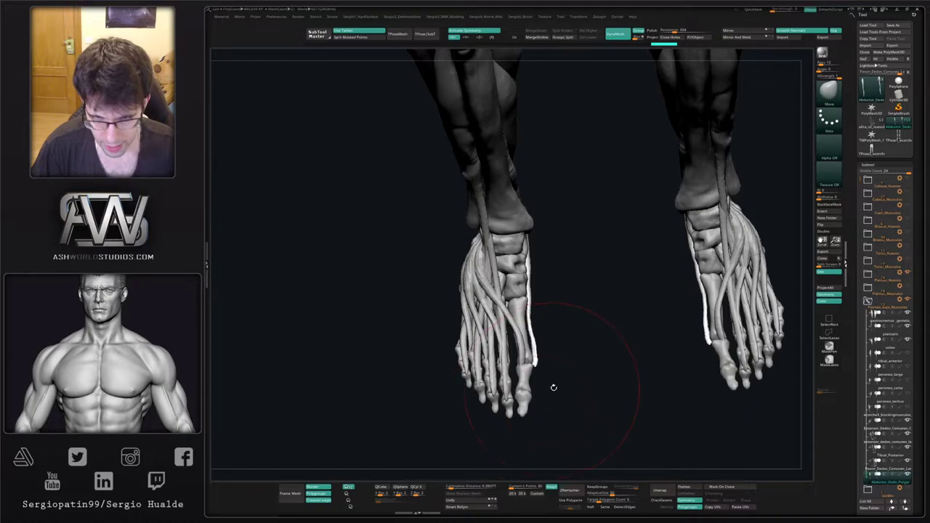
ctrl+right_drag(507, 354, 548, 377)
key(s)
drag(548, 376, 527, 367)
right_drag(536, 367, 509, 367)
mouse_move(512, 390)
mouse_down()
mouse_move(542, 383)
mouse_move(525, 376)
mouse_up()
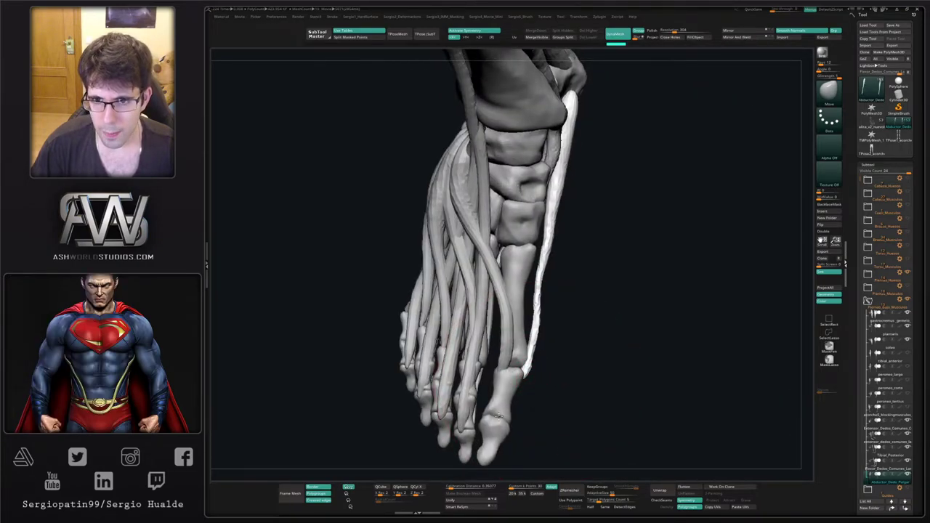
Inflate the Abductor_Dedo_Pulgar belly between the heel and the arch and fit it against the foot bones.
key(s)
mouse_move(544, 335)
alt+mouse_down()
mouse_move(517, 381)
mouse_move(504, 384)
mouse_move(519, 332)
mouse_move(509, 339)
mouse_move(506, 346)
mouse_move(545, 313)
alt+mouse_up()
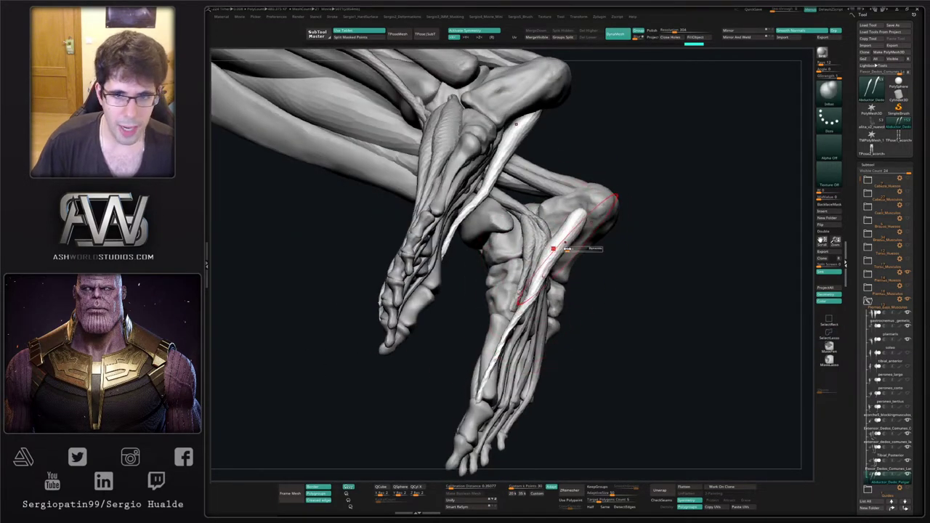
drag(572, 223, 542, 275)
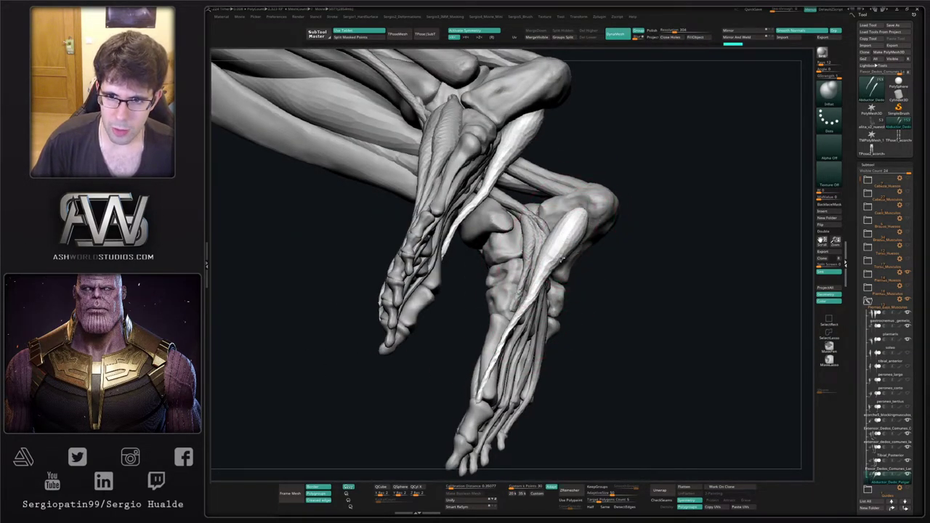
right_drag(547, 266, 558, 231)
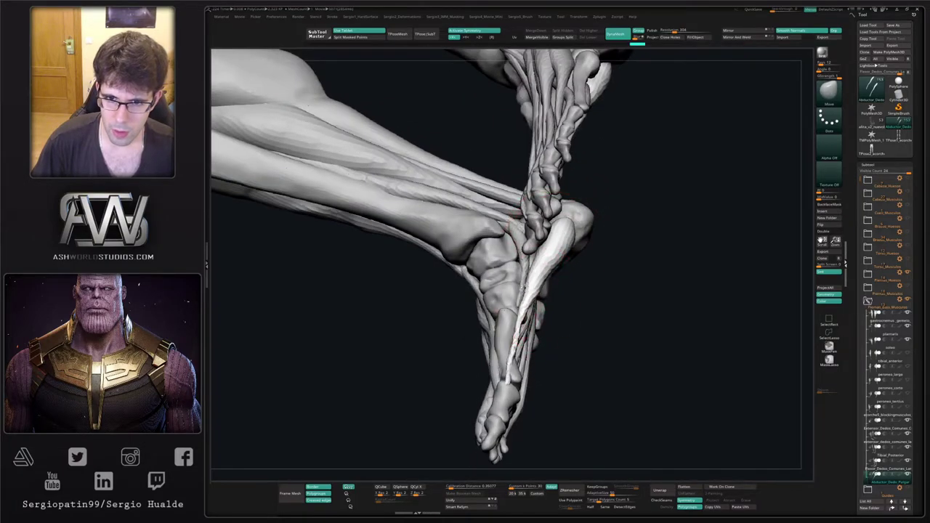
right_drag(545, 289, 541, 267)
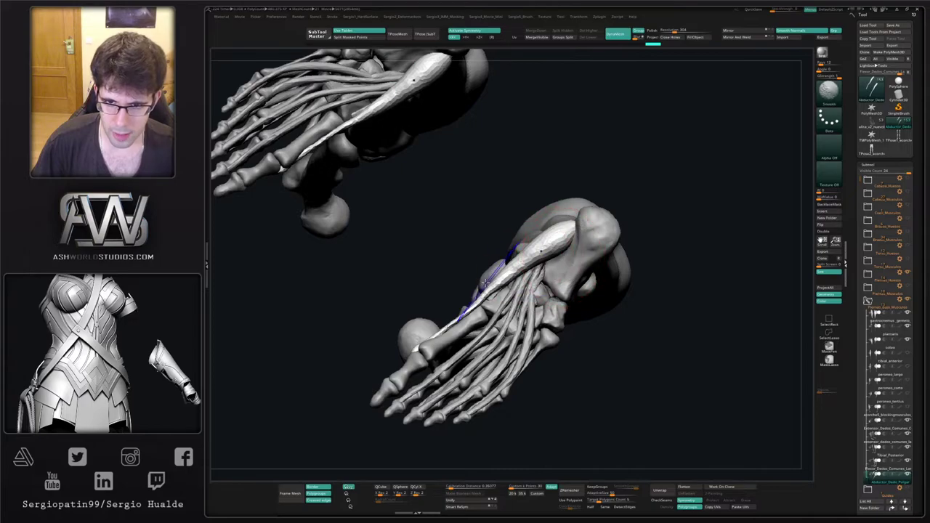
Widen the lower part of the Abductor_Dedo_Pulgar belly with the Move brush and remesh the muscle with DynaMesh.
mouse_move(560, 265)
right_down()
mouse_move(565, 318)
mouse_move(550, 311)
mouse_move(535, 278)
mouse_move(522, 289)
right_up()
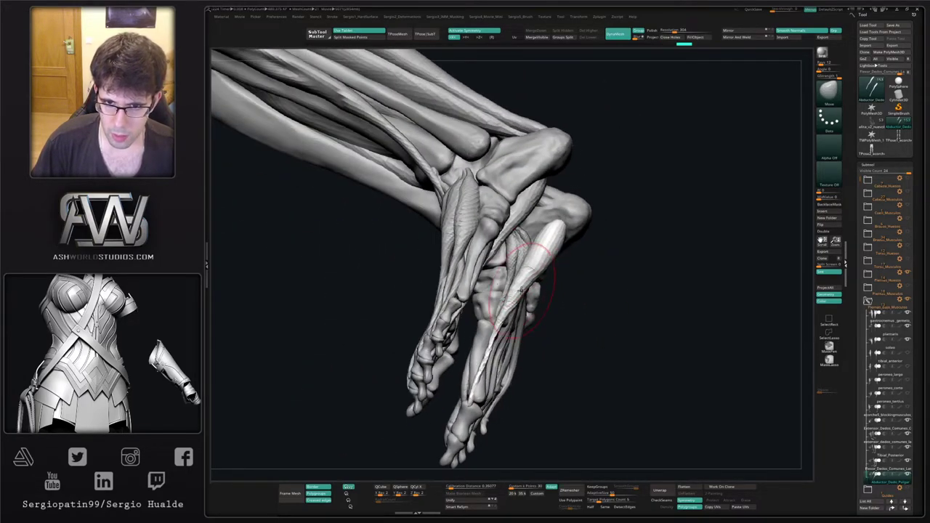
drag(545, 251, 540, 236)
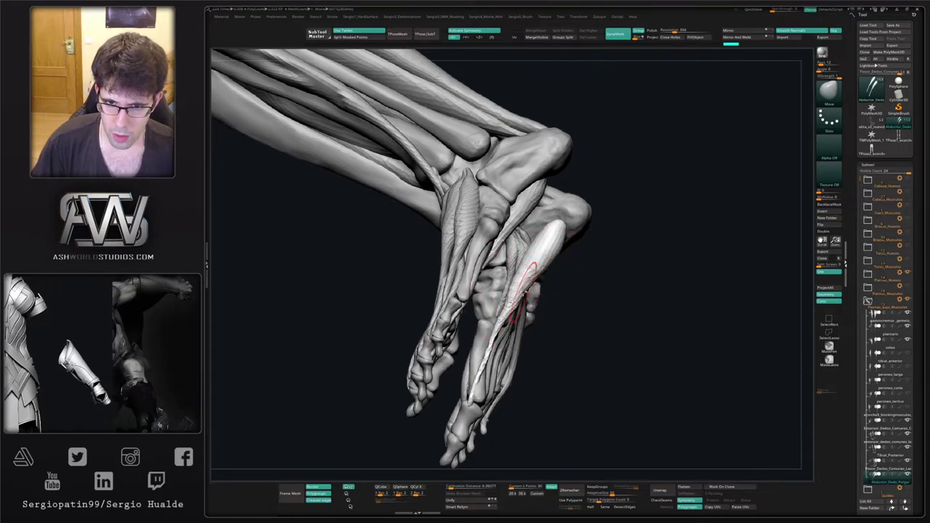
drag(521, 292, 528, 292)
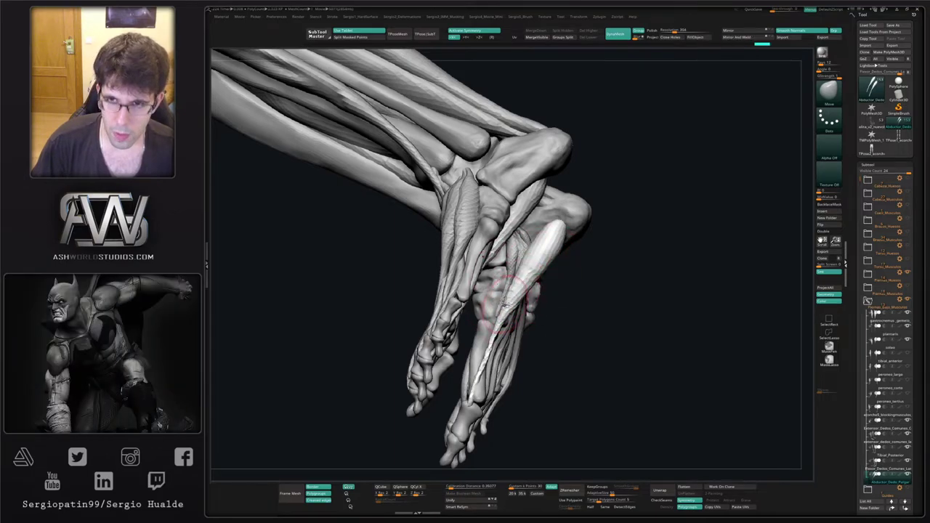
ctrl+drag(677, 142, 643, 202)
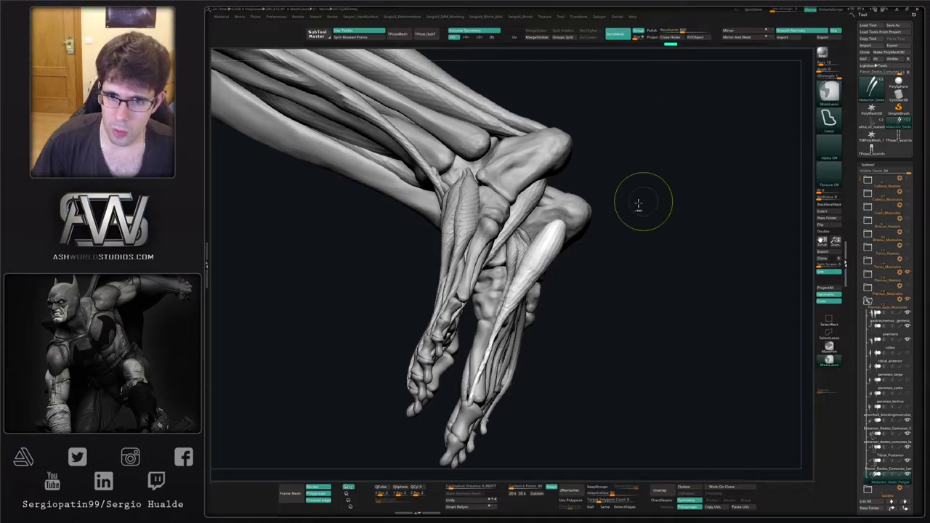
Refine the lower edge of the Abductor_Dedo_Pulgar belly with the TrimDynamic and DamStandard brushes.
key(b)
key(t)
key(d)
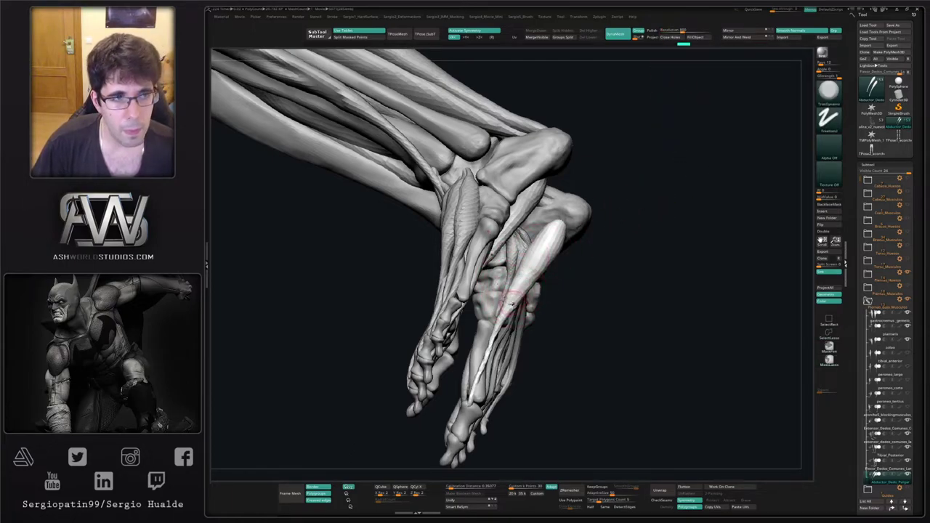
key(b)
key(d)
key(s)
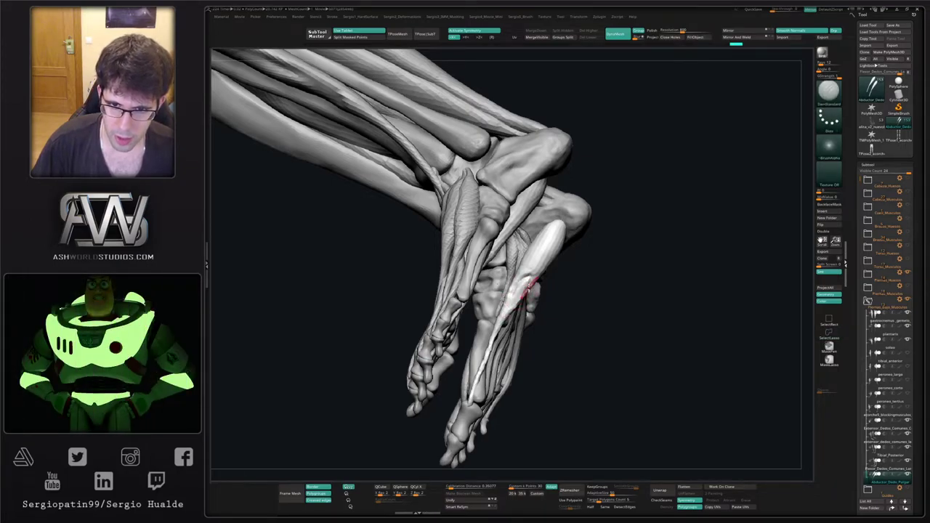
ctrl+right_drag(511, 311, 541, 266)
drag(535, 251, 539, 244)
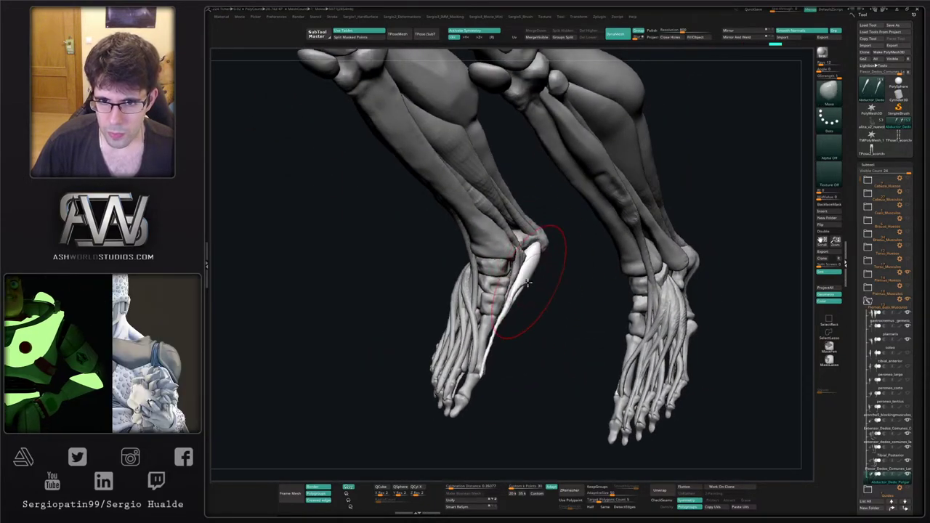
Fit the heel end of the Abductor_Dedo_Pulgar belly against the inner side of the heel bone with the Move brush.
right_drag(527, 312, 514, 292)
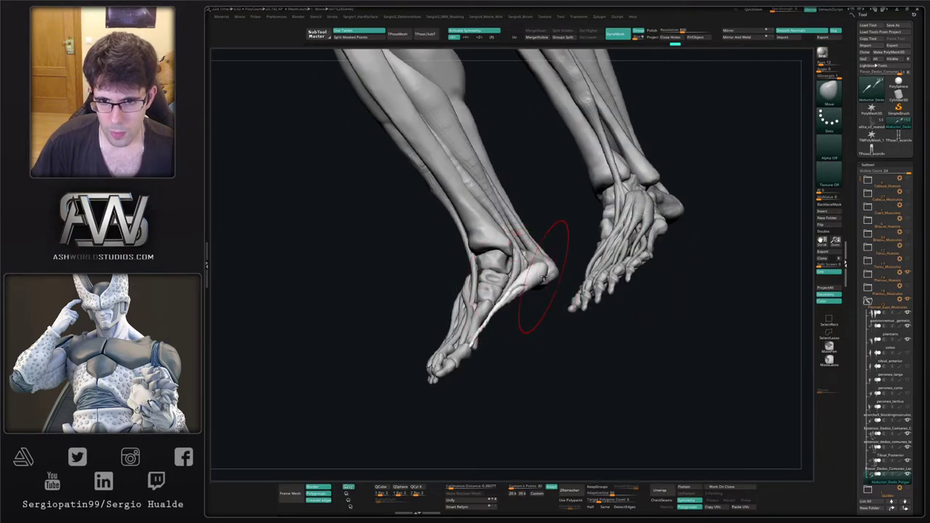
drag(550, 271, 540, 281)
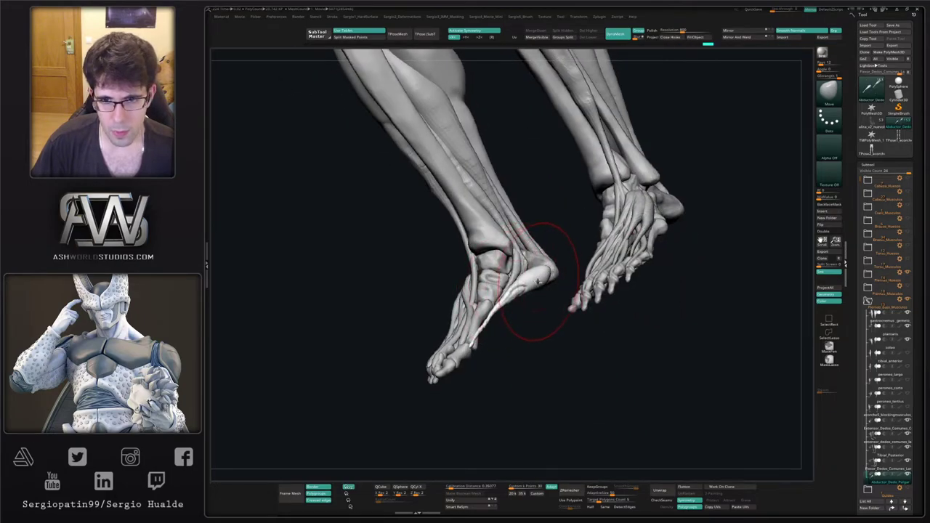
key(s)
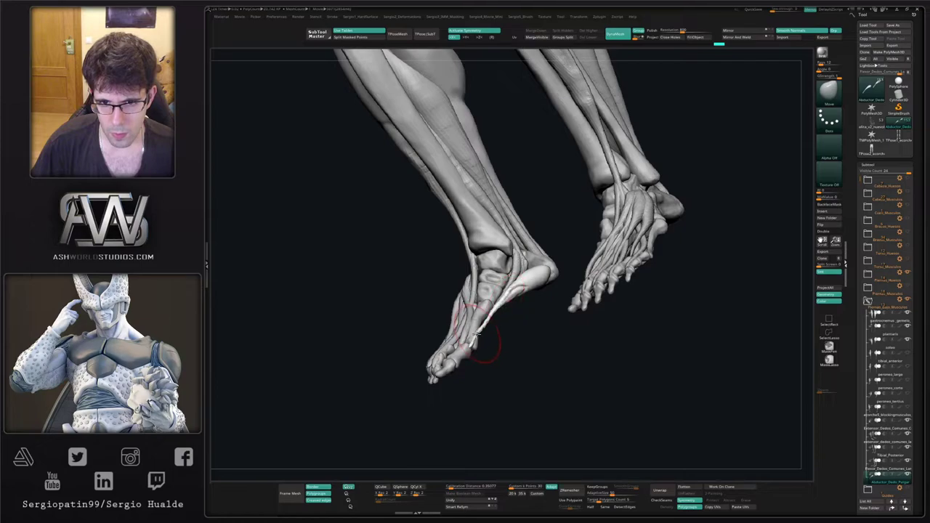
right_drag(491, 325, 486, 331)
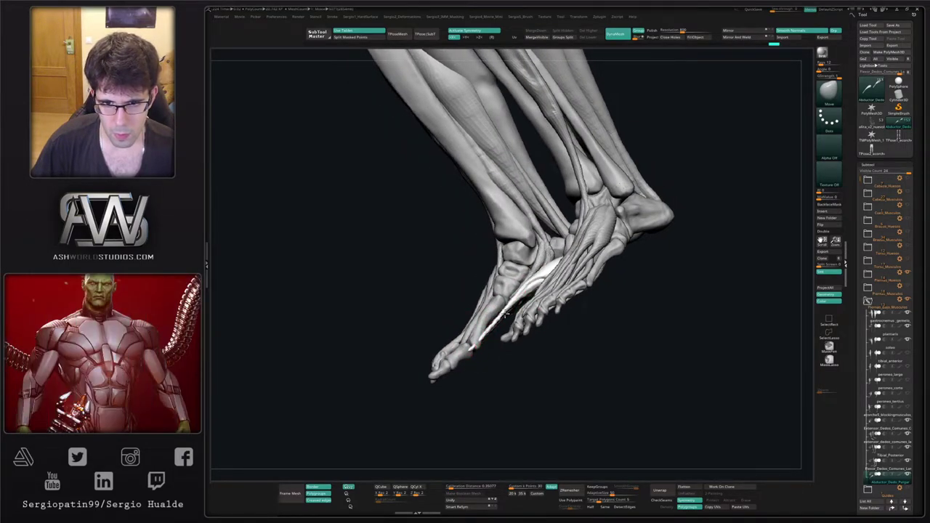
Thicken the thin Abductor_Dedo_Pulgar tendon toward the base of the big toe with the Inflat brush.
key(ctrl+1)
drag(506, 314, 478, 340)
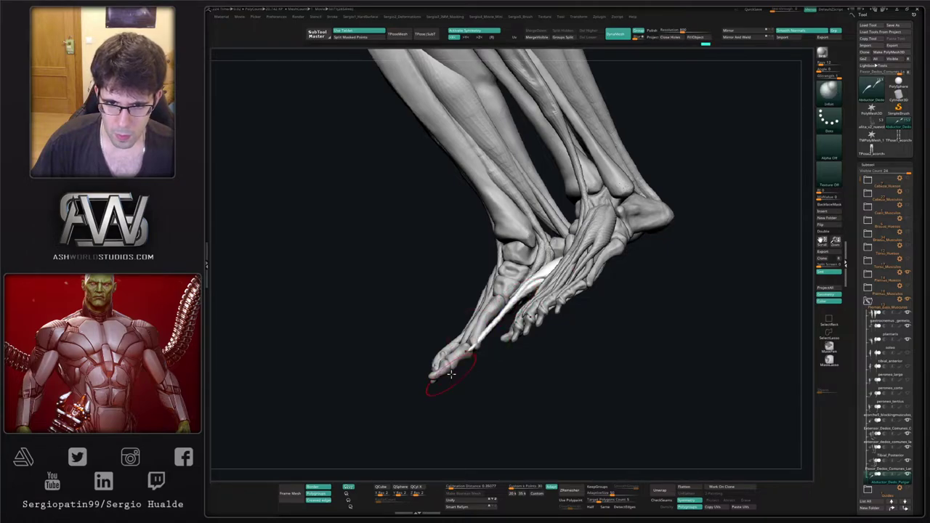
right_drag(436, 380, 516, 244)
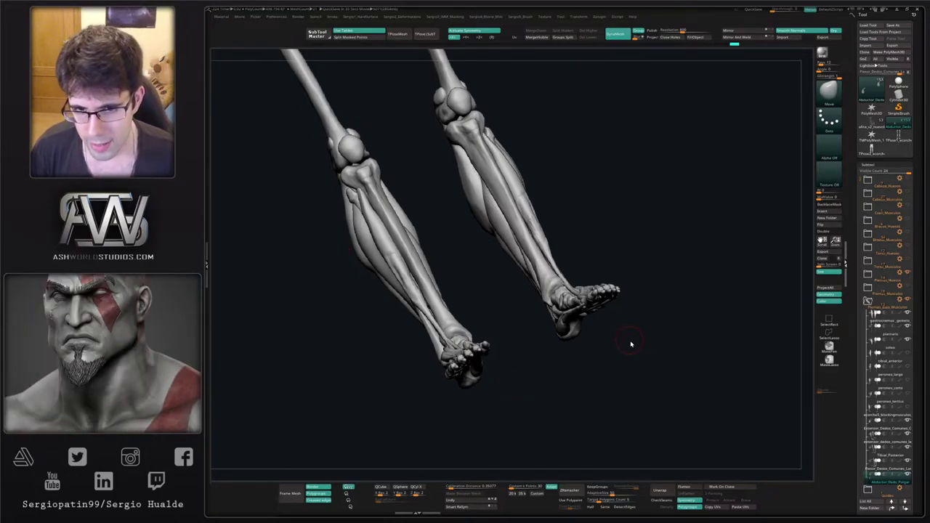
mouse_move(630, 345)
mouse_down()
mouse_move(608, 392)
mouse_move(588, 337)
mouse_move(573, 336)
mouse_move(638, 351)
mouse_move(606, 367)
mouse_move(635, 359)
mouse_up()
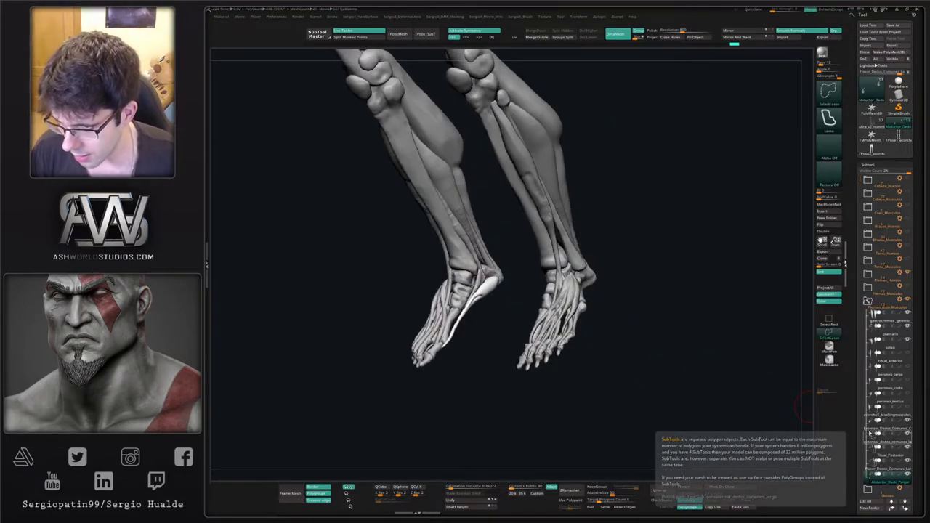
Duplicate the Abductor_Dedo_Pulgar subtool and name the copy Abductor_Dedo_Meñique.
key(ctrl+shift+d)
key(F2)
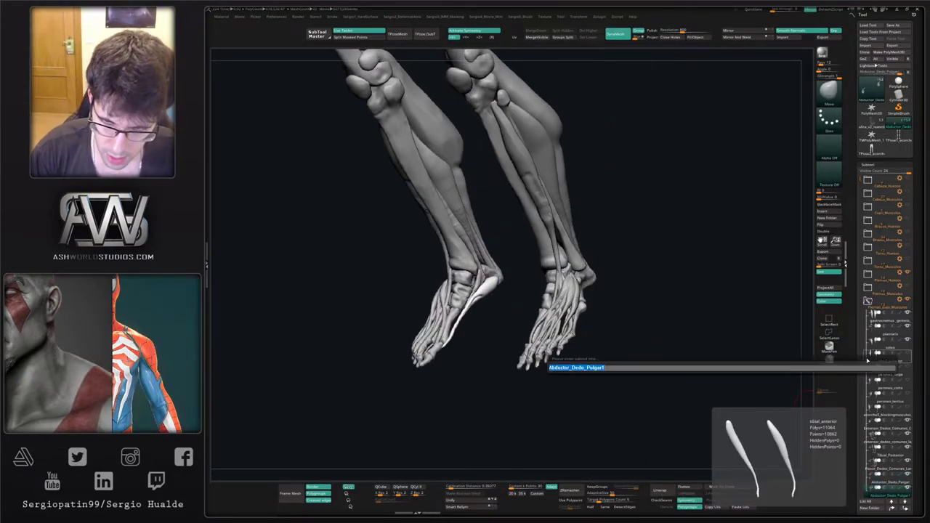
key(End)
key(shift+Home)
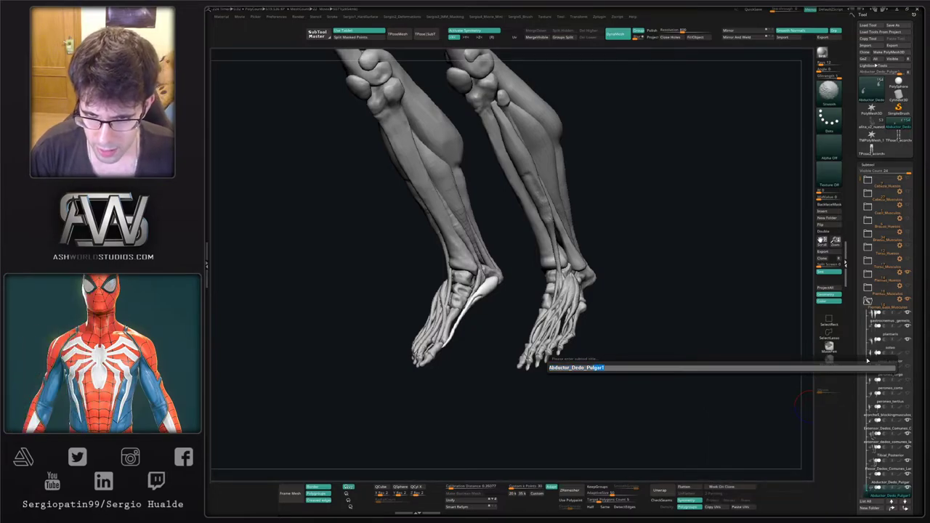
text(Meñique)
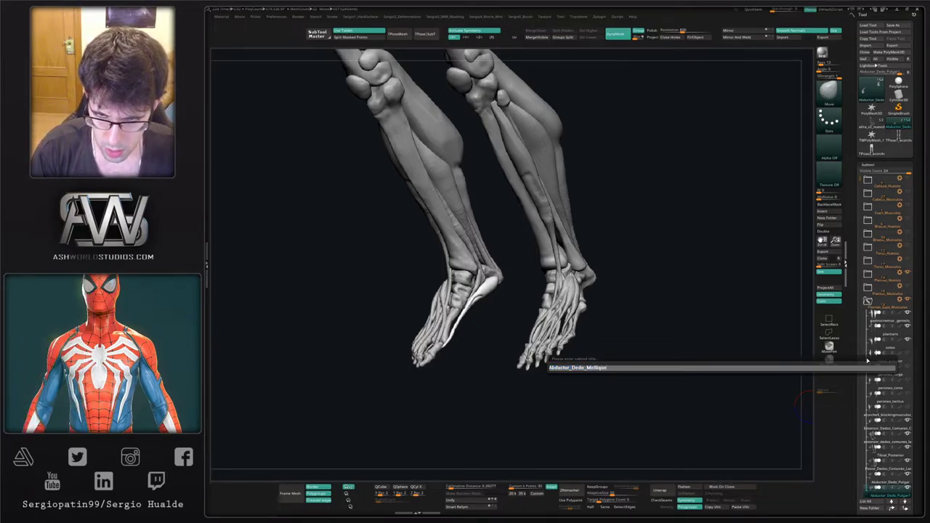
key(Return)
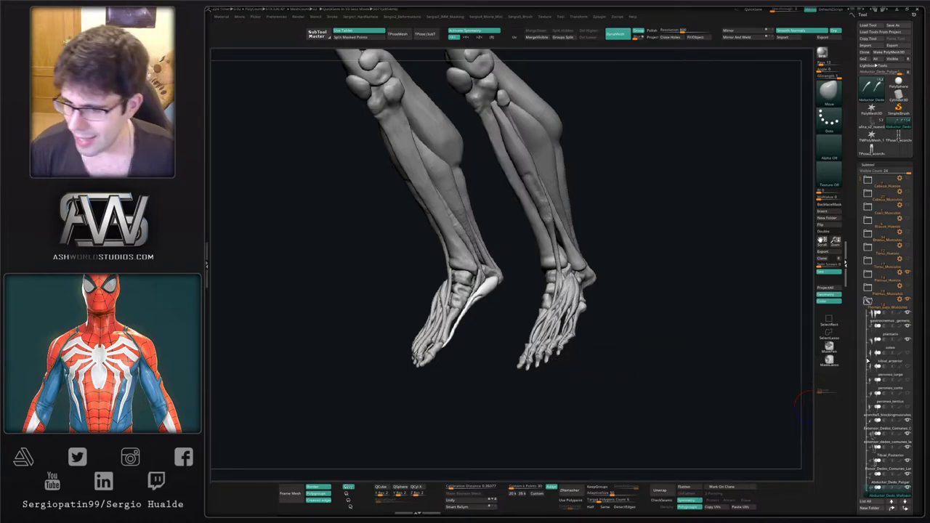
Rename the duplicated muscle subtool as Abductor_Digiti_Minimi.
key(ctrl+r)
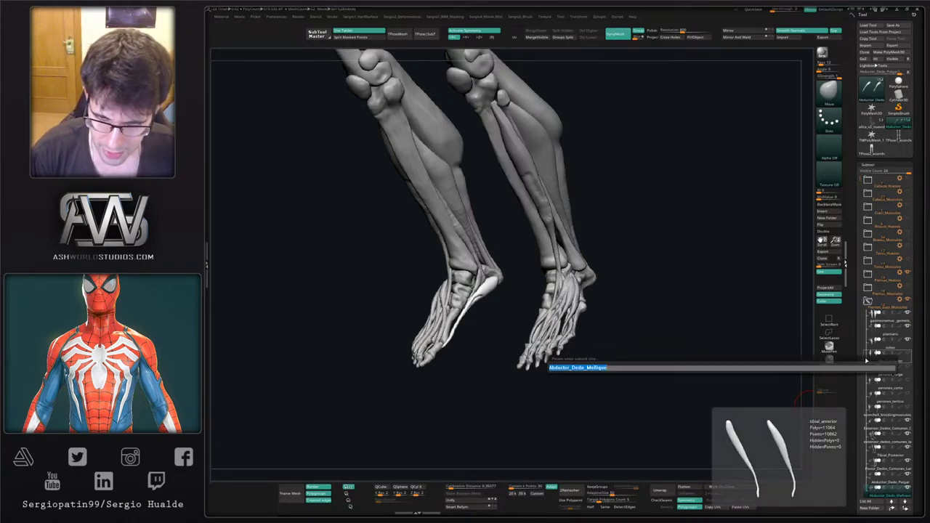
key(Right)
key(ctrl+shift+Left)
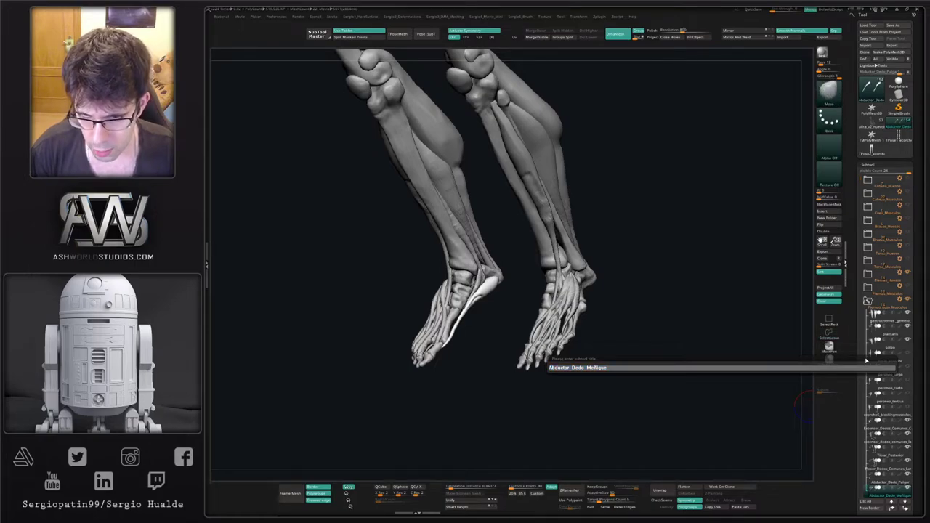
key(ctrl+shift)
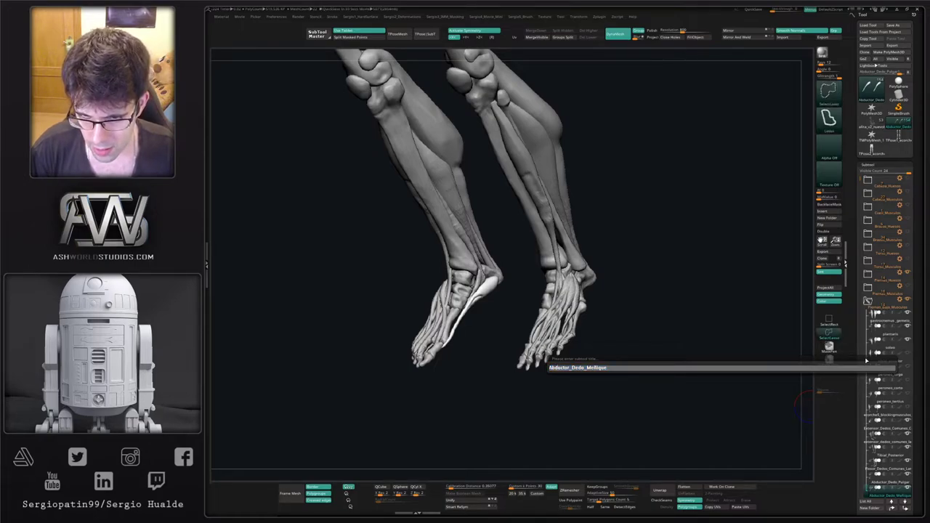
text(Digit)
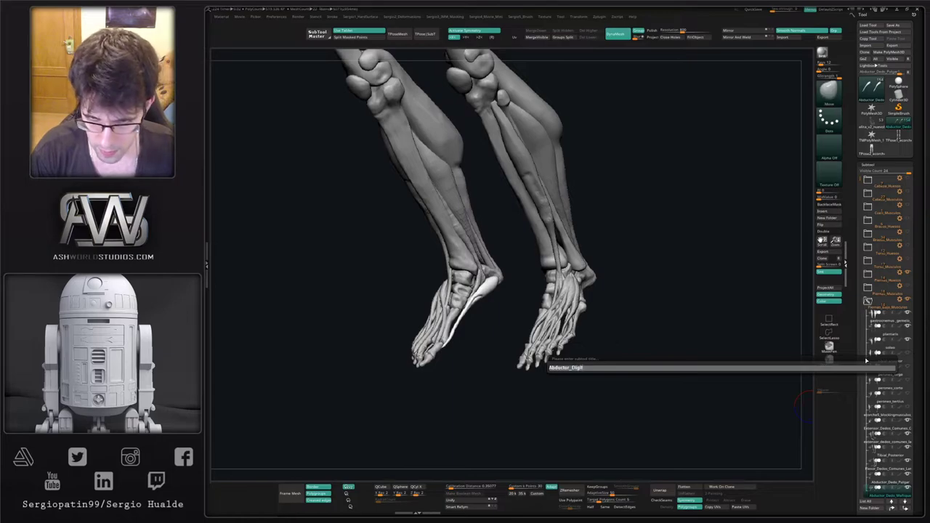
text(i_Minimi)
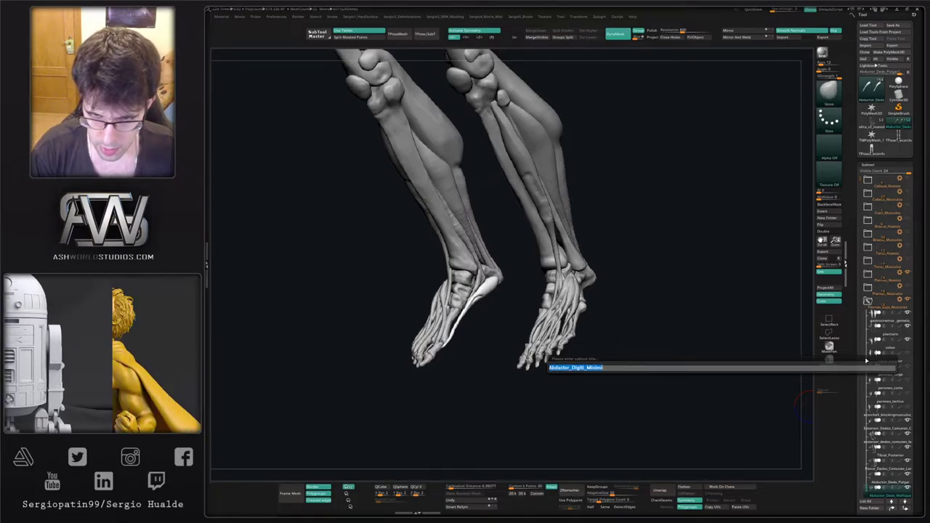
key(Return)
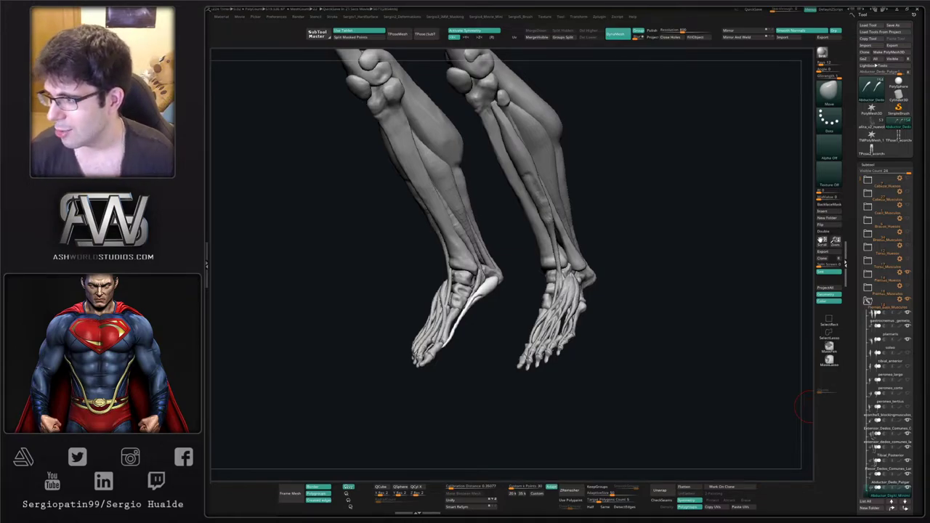
Move the Abductor_Digiti_Minimi copy from the inner to the outer side of the foot with the transform gizmo.
drag(646, 142, 632, 139)
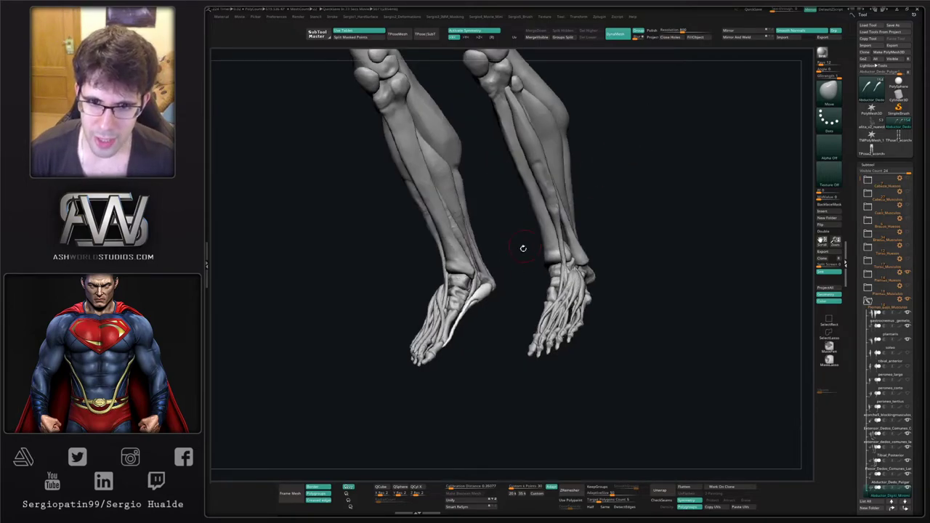
alt+drag(523, 248, 535, 188)
mouse_move(560, 222)
mouse_down()
mouse_move(519, 224)
mouse_move(594, 224)
mouse_move(600, 210)
mouse_up()
key(w)
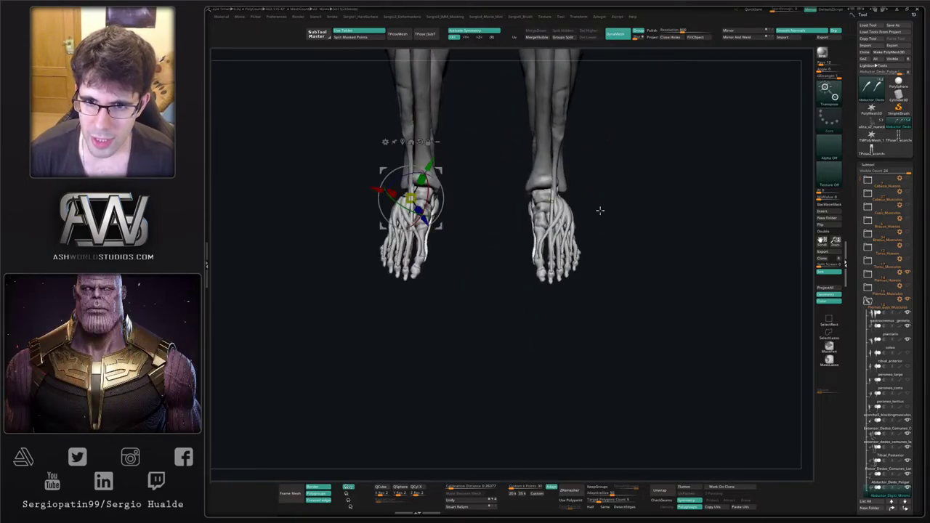
drag(441, 227, 402, 225)
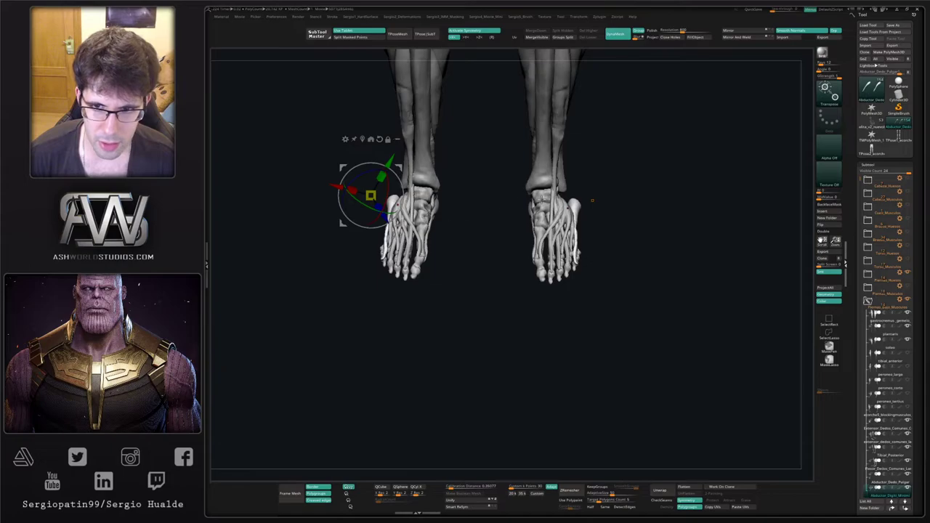
Position and rotate Abductor_Digiti_Minimi so its belly lies along the outer heel and its tendon points toward the little toe.
drag(683, 208, 615, 210)
click(520, 209)
ctrl+right_drag(561, 191, 575, 198)
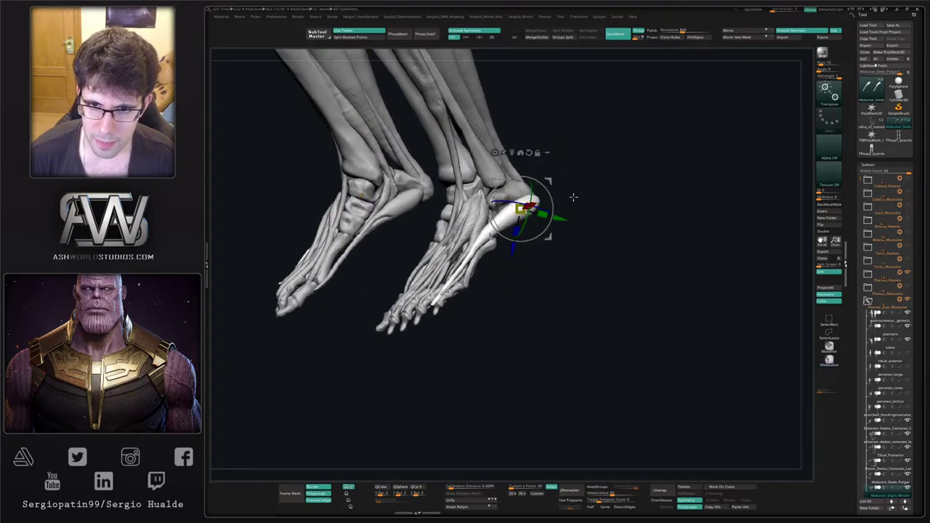
drag(578, 205, 534, 168)
drag(579, 181, 609, 244)
drag(532, 167, 533, 181)
mouse_move(582, 210)
alt+mouse_down()
mouse_move(609, 196)
mouse_move(582, 200)
alt+mouse_up()
ctrl+right_drag(534, 255, 534, 289)
key(q)
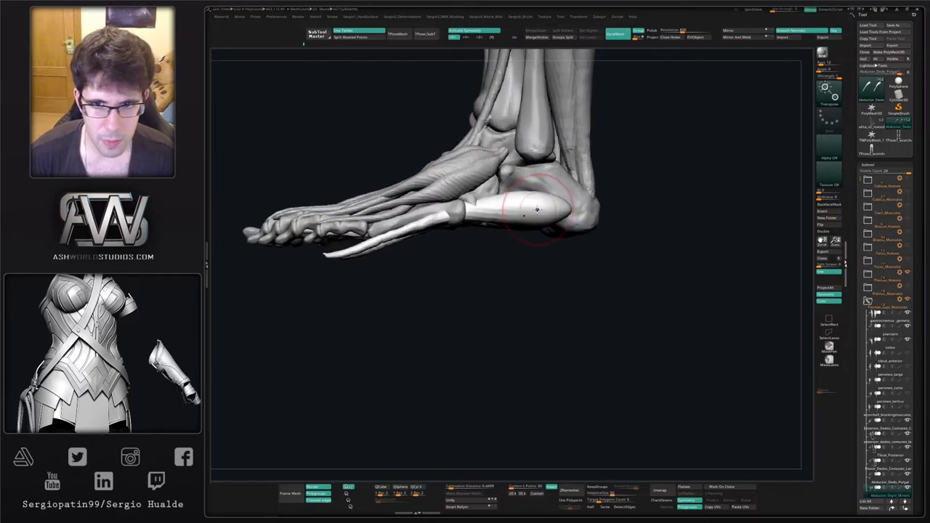
Pull the heel end of the Abductor_Digiti_Minimi belly onto the lower outer heel bone with the Move brush.
mouse_move(544, 212)
right_down()
mouse_move(553, 178)
mouse_move(586, 222)
right_up()
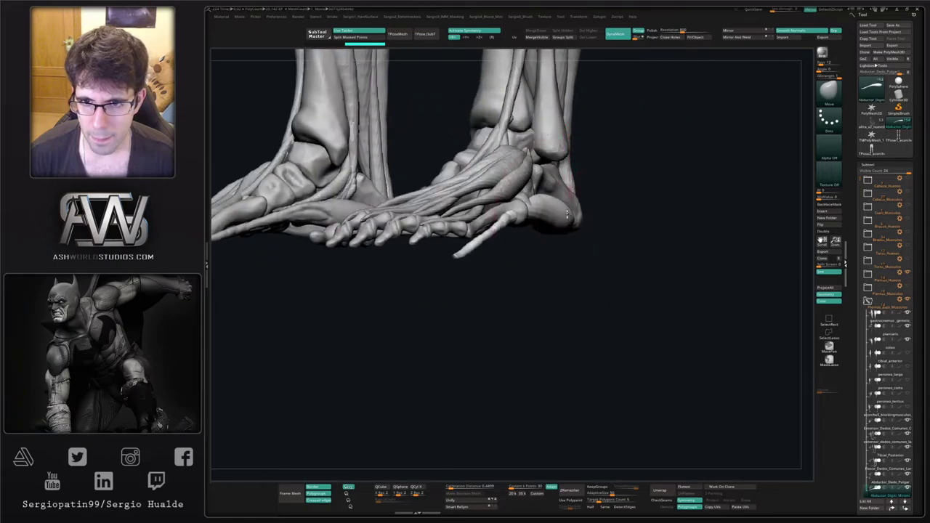
drag(567, 214, 565, 215)
mouse_move(600, 232)
right_down()
mouse_move(532, 241)
mouse_move(590, 234)
right_up()
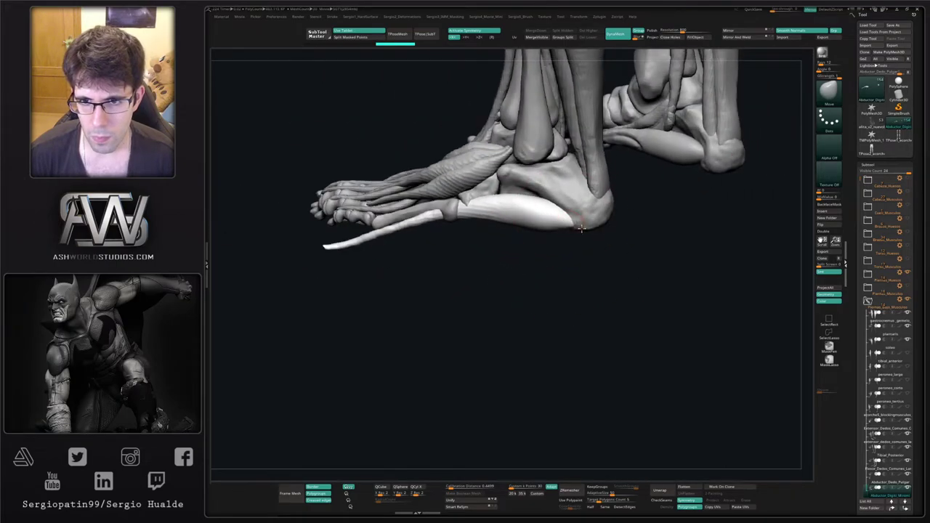
drag(581, 229, 576, 227)
drag(537, 204, 385, 229)
Bend the Abductor_Digiti_Minimi tendon toward the base of the little toe and cut off the excess beyond it.
alt+right_drag(487, 238, 576, 223)
right_drag(457, 237, 485, 247)
key(s)
mouse_move(449, 218)
ctrl+right_down()
mouse_move(432, 273)
mouse_move(442, 276)
ctrl+right_up()
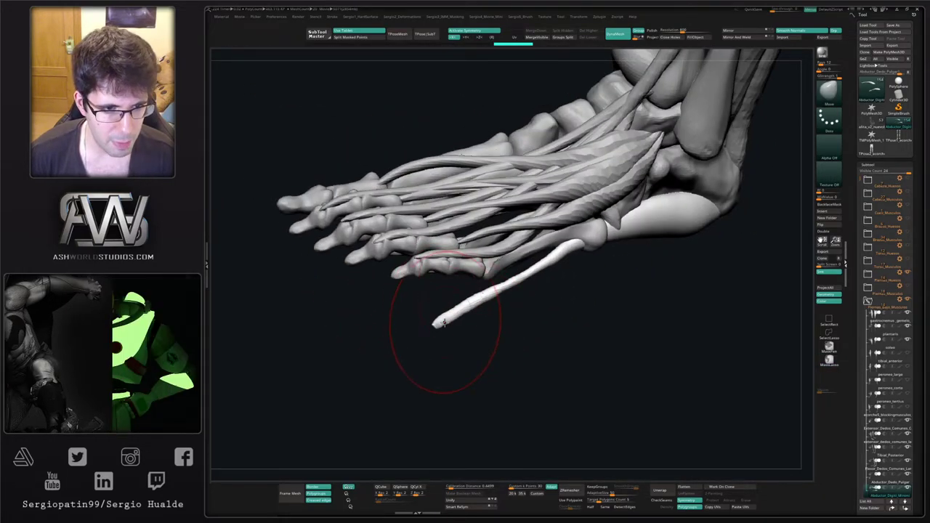
mouse_move(429, 318)
mouse_down()
mouse_move(445, 305)
mouse_move(462, 248)
mouse_move(470, 251)
mouse_up()
key(ctrl+z)
mouse_move(477, 269)
right_down()
mouse_move(463, 315)
mouse_move(483, 260)
right_up()
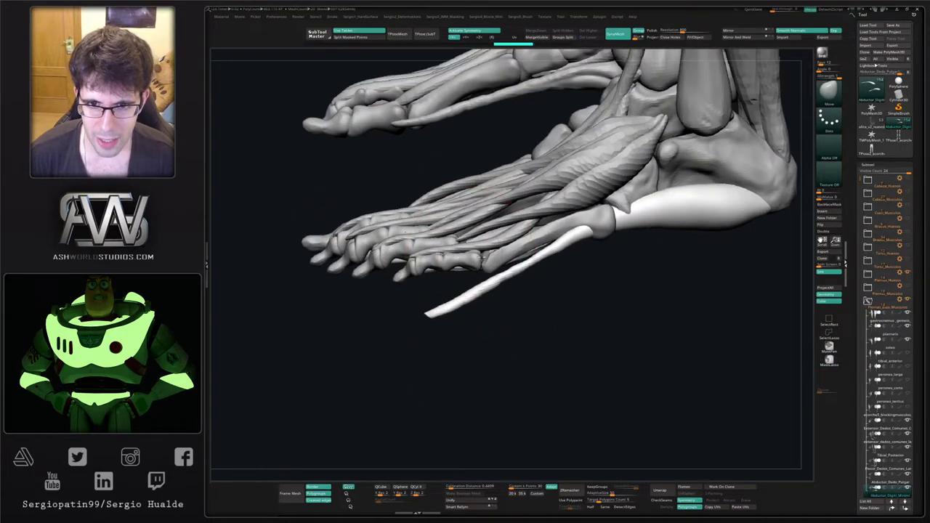
right_drag(430, 315, 485, 277)
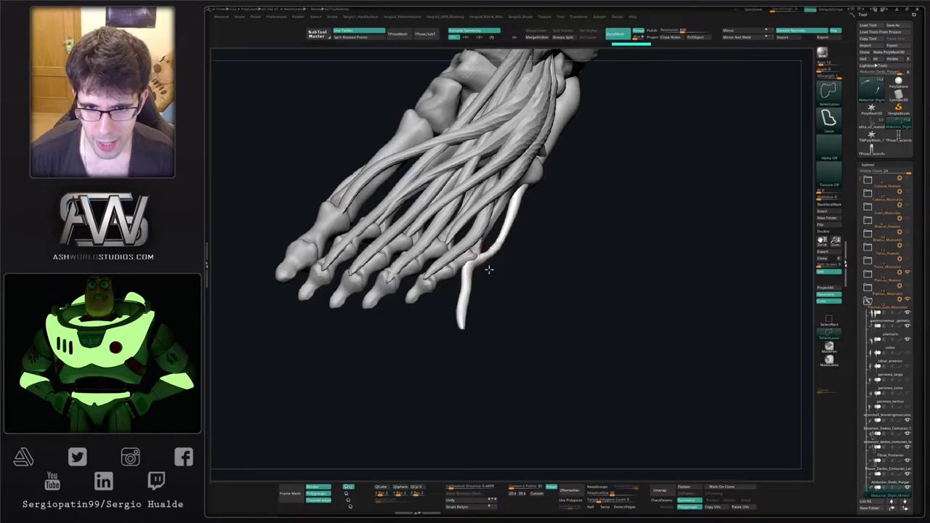
mouse_move(440, 308)
ctrl+alt+shift+mouse_down()
mouse_move(536, 332)
mouse_move(480, 308)
ctrl+alt+shift+mouse_up()
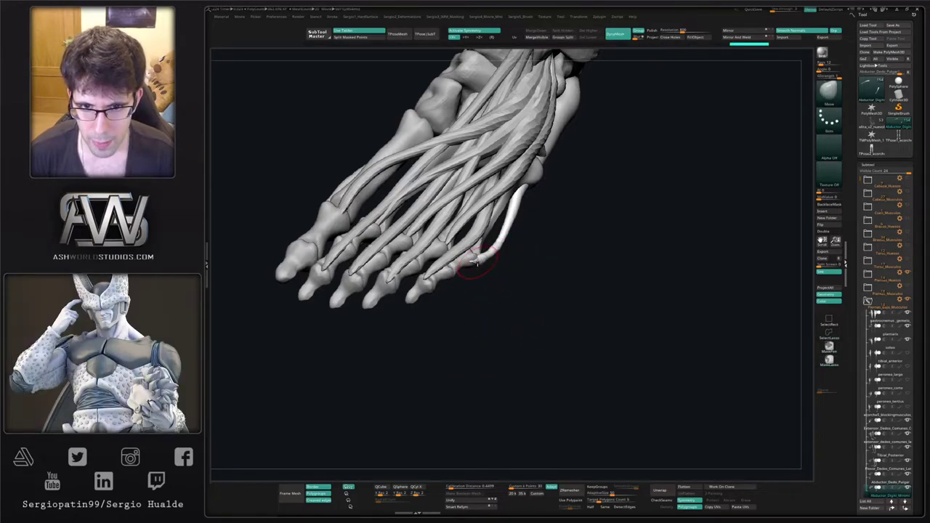
mouse_move(515, 274)
right_down()
mouse_move(497, 256)
mouse_move(523, 235)
mouse_move(505, 262)
mouse_move(505, 169)
right_up()
alt+right_drag(506, 168, 478, 216)
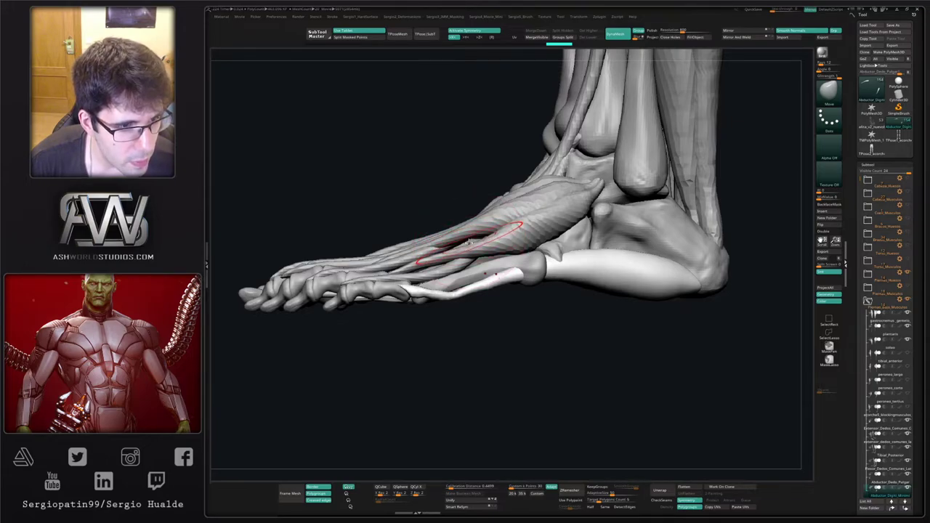
Reshape the heel end of the Abductor_Digiti_Minimi belly with the Move brush, widening it across the underside of the heel bone.
drag(463, 204, 592, 191)
right_drag(602, 179, 613, 187)
drag(598, 181, 620, 238)
drag(609, 182, 618, 185)
right_drag(618, 183, 617, 155)
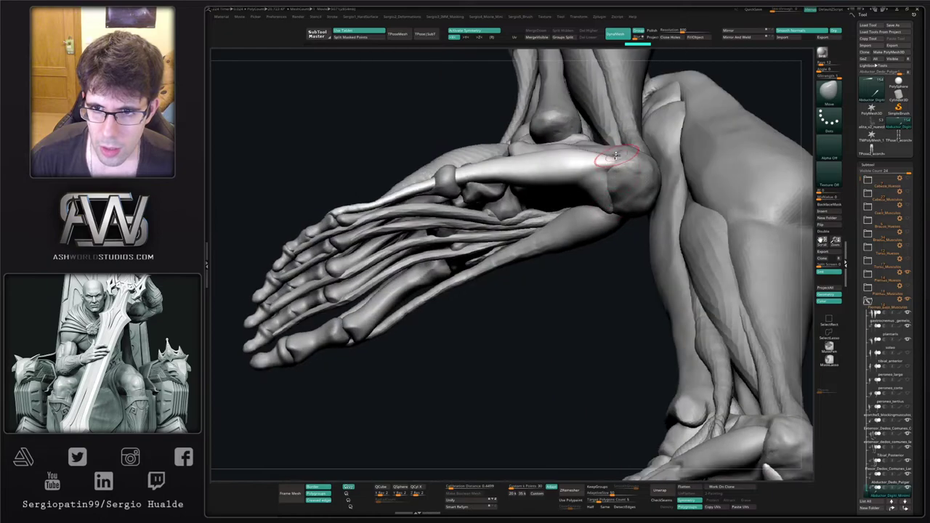
drag(617, 156, 606, 168)
mouse_move(606, 168)
right_down()
mouse_move(605, 152)
mouse_move(570, 189)
right_up()
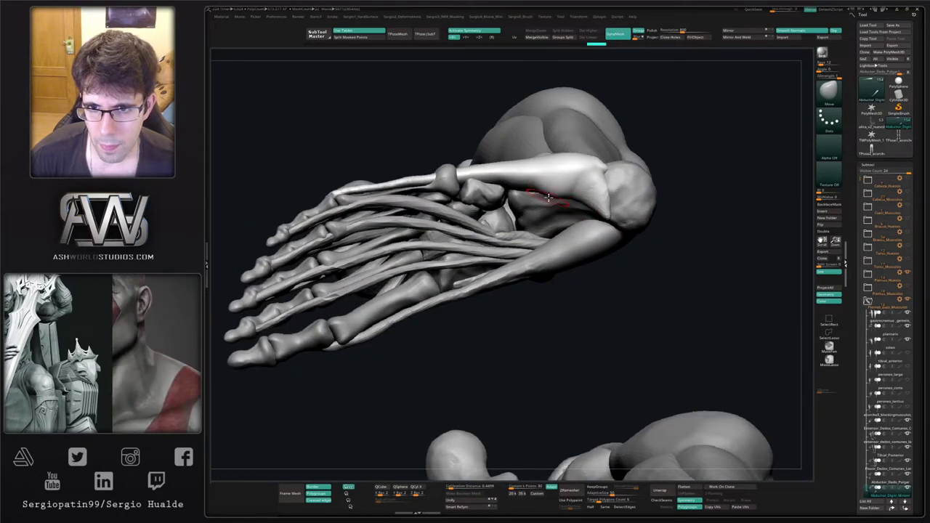
mouse_move(586, 208)
mouse_down()
mouse_move(604, 166)
mouse_move(600, 192)
mouse_up()
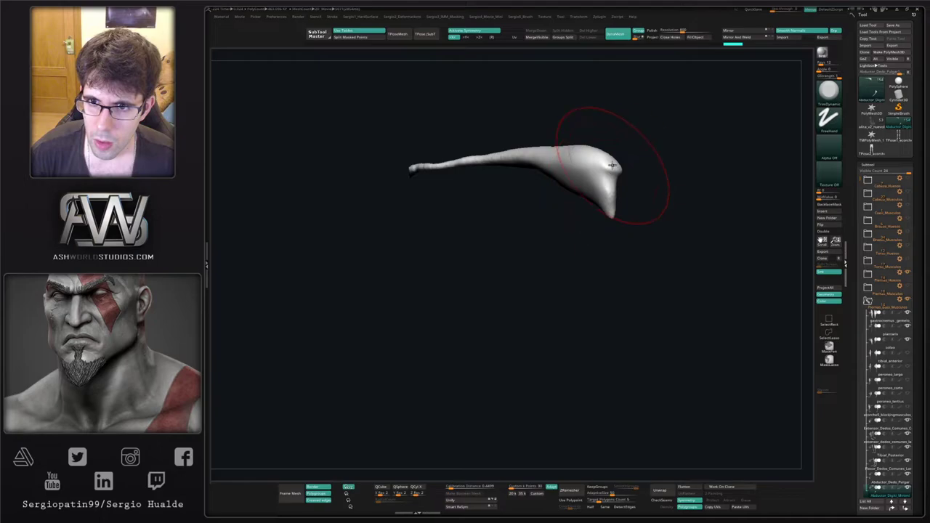
Smooth the pointed heel corner of the Abductor_Digiti_Minimi belly and adjust its edge against the heel bone with the Move brush.
right_drag(616, 214, 610, 213)
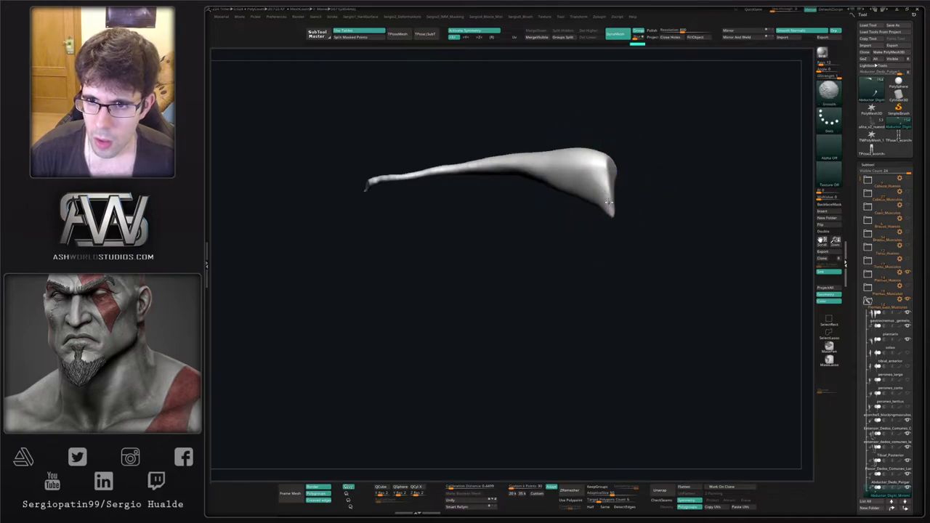
shift+drag(612, 211, 611, 220)
ctrl+right_drag(611, 220, 612, 209)
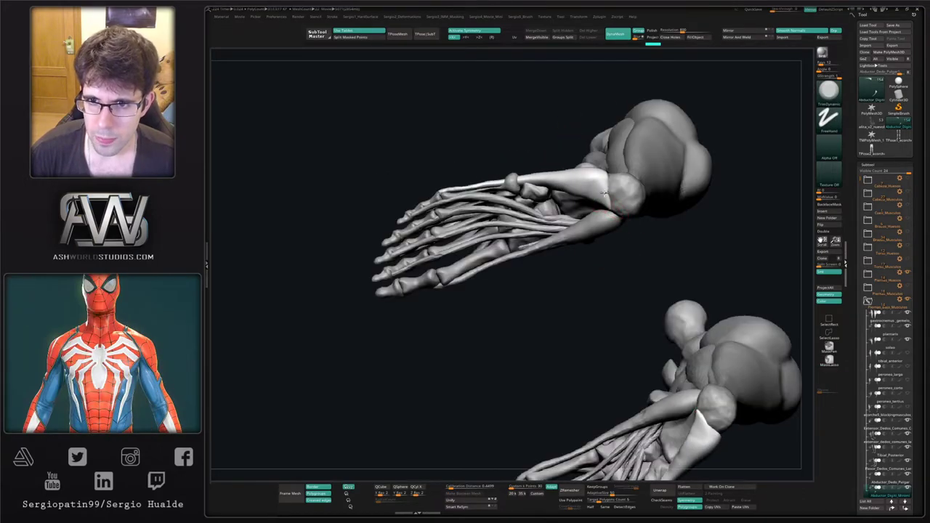
drag(552, 306, 589, 166)
right_drag(589, 166, 600, 201)
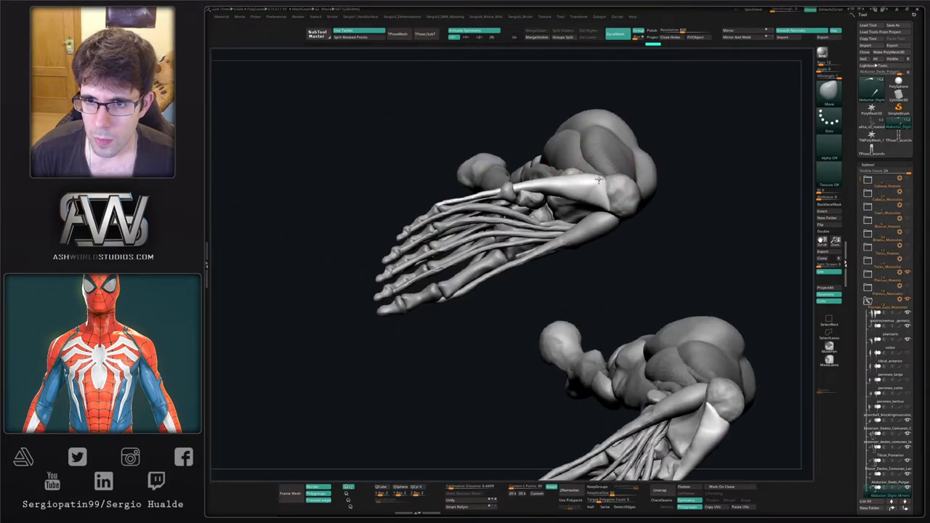
key(s)
drag(607, 209, 543, 213)
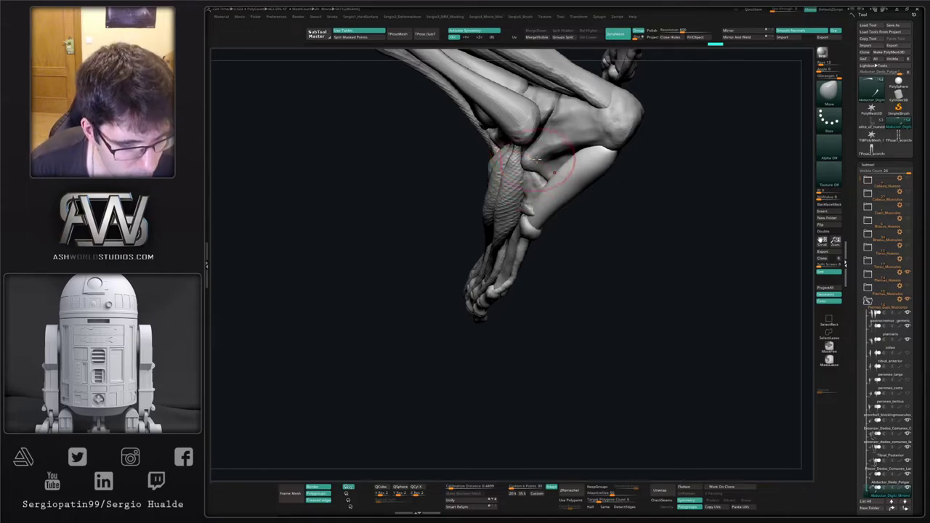
Smooth the transition from the Abductor_Digiti_Minimi belly into its tendon and fit it along the outer edge of the foot.
right_drag(536, 159, 540, 237)
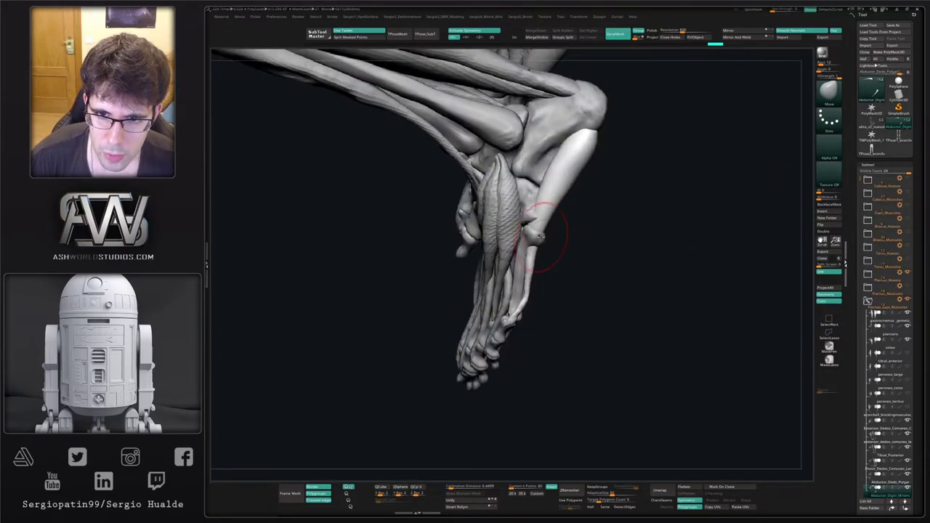
shift+drag(531, 254, 529, 259)
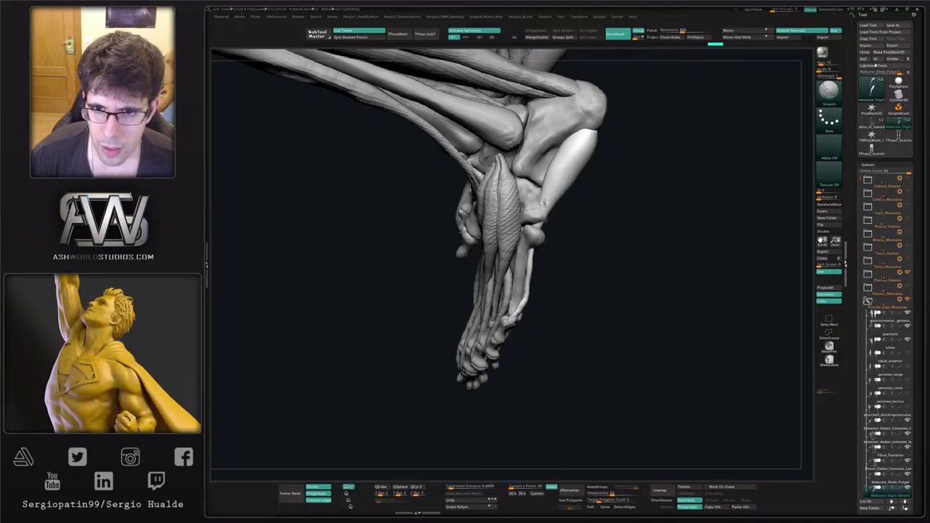
shift+drag(544, 202, 542, 212)
mouse_move(547, 232)
right_down()
mouse_move(558, 209)
mouse_move(549, 216)
right_up()
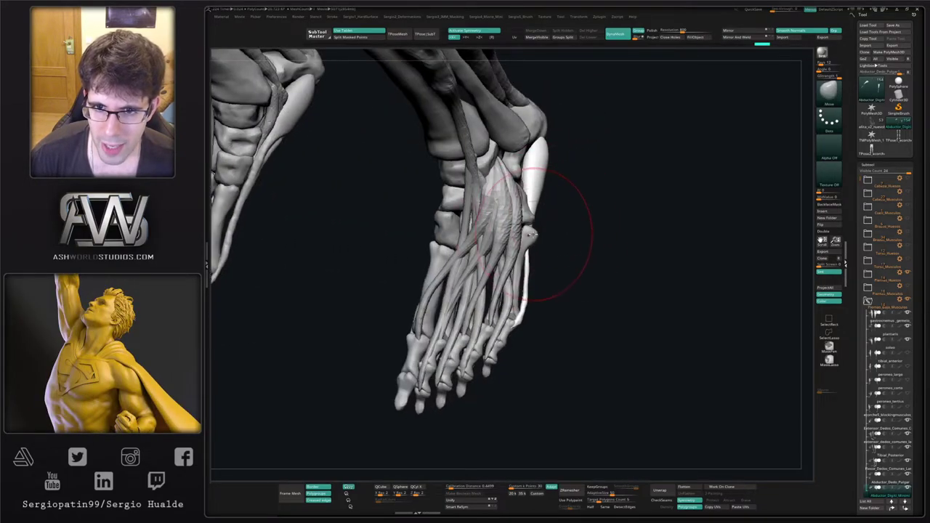
mouse_move(545, 230)
mouse_down()
mouse_move(538, 236)
mouse_move(553, 244)
mouse_move(542, 250)
mouse_move(535, 236)
mouse_move(555, 202)
mouse_up()
Flatten the sole-facing surface of the Abductor_Digiti_Minimi belly with the TrimDynamic brush.
drag(534, 249, 601, 189)
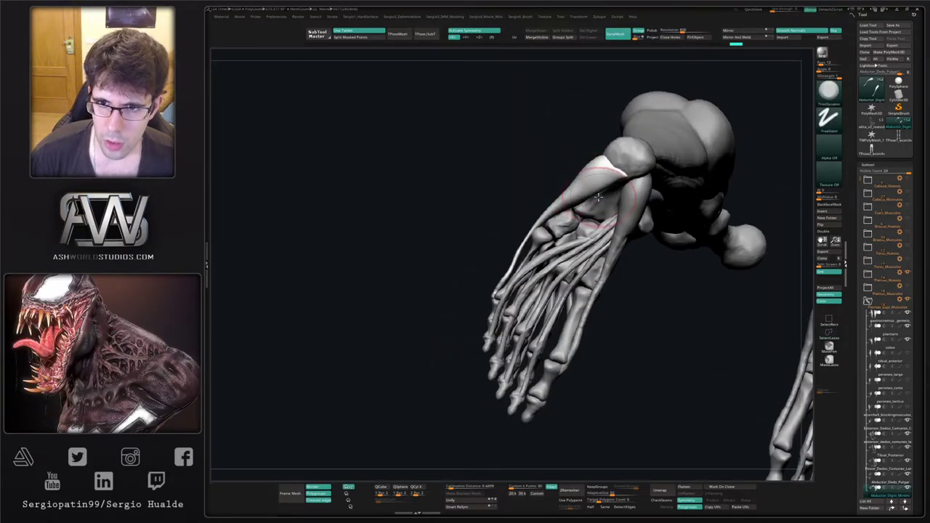
right_drag(609, 193, 612, 176)
drag(612, 182, 608, 177)
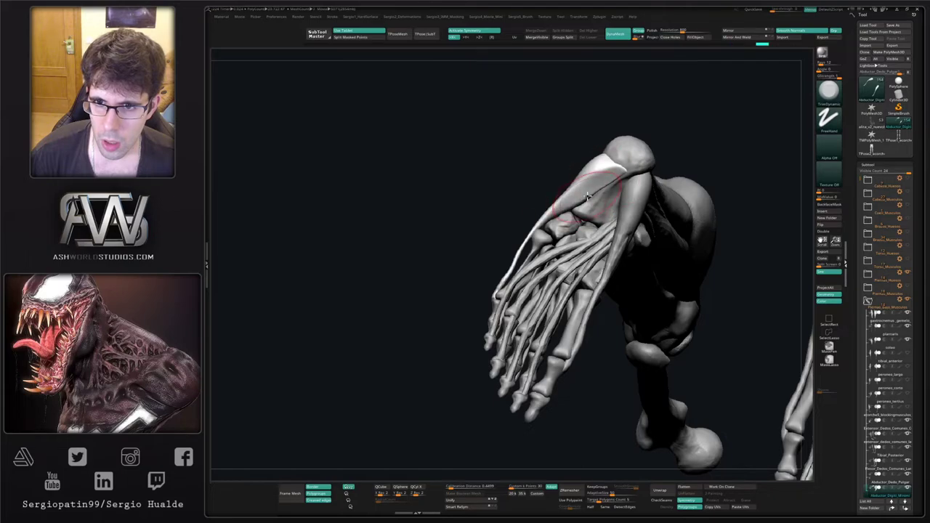
drag(544, 213, 582, 226)
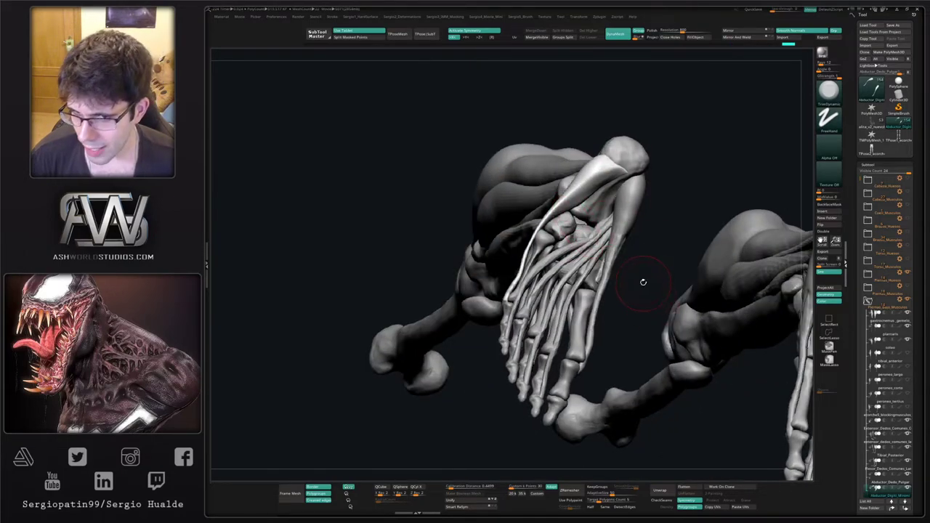
Duplicate the muscle inside the Abductor_Digiti_Minimi subtool, offsetting the copy toward the inner side of the sole.
key(w)
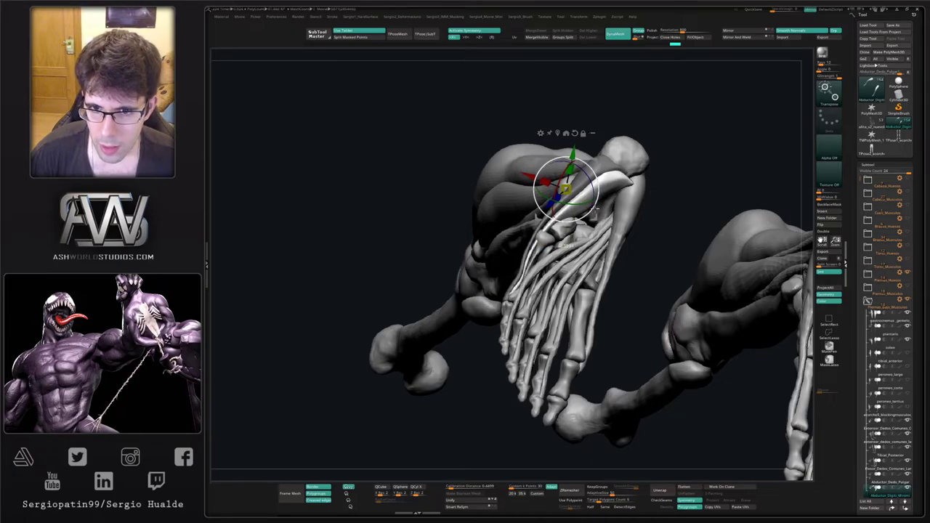
key(q)
mouse_move(465, 331)
mouse_down()
mouse_move(509, 323)
mouse_move(502, 318)
mouse_up()
Reshape the copied muscle piece with the Move brush and thicken it with the Inflat brush along the outer foot.
key(b)
key(m)
key(v)
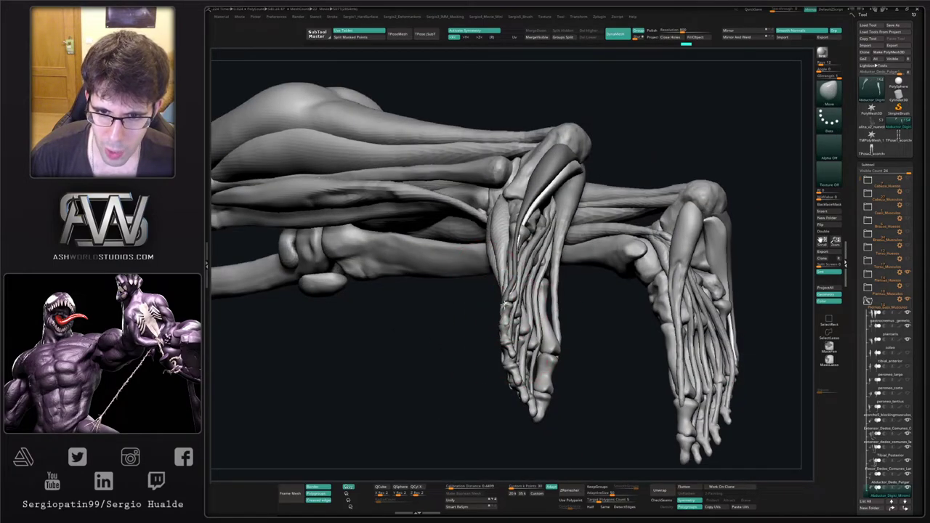
mouse_move(542, 290)
right_down()
mouse_move(524, 276)
mouse_move(550, 235)
right_up()
key(b)
key(i)
key(n)
drag(539, 225, 518, 269)
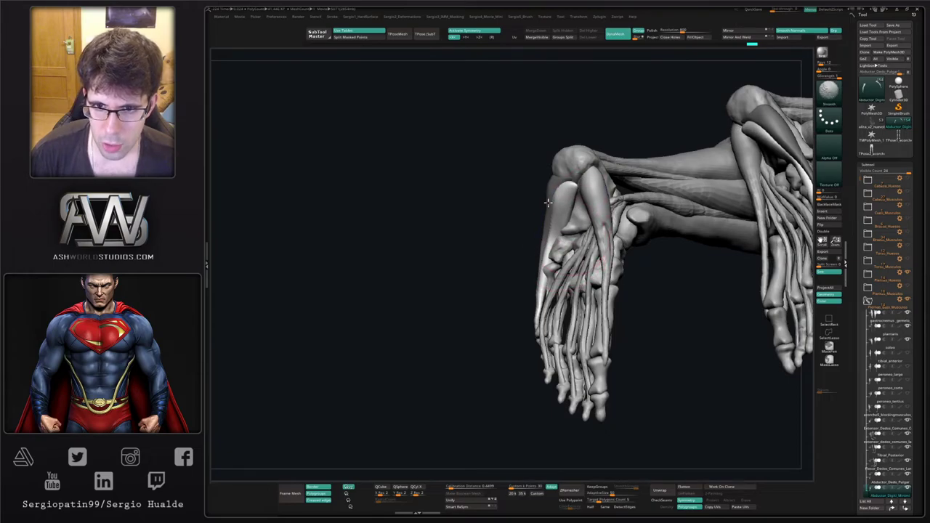
Put the masked original and its copy into separate polygroups and isolate one of the two pieces within the subtool.
drag(560, 208, 588, 189)
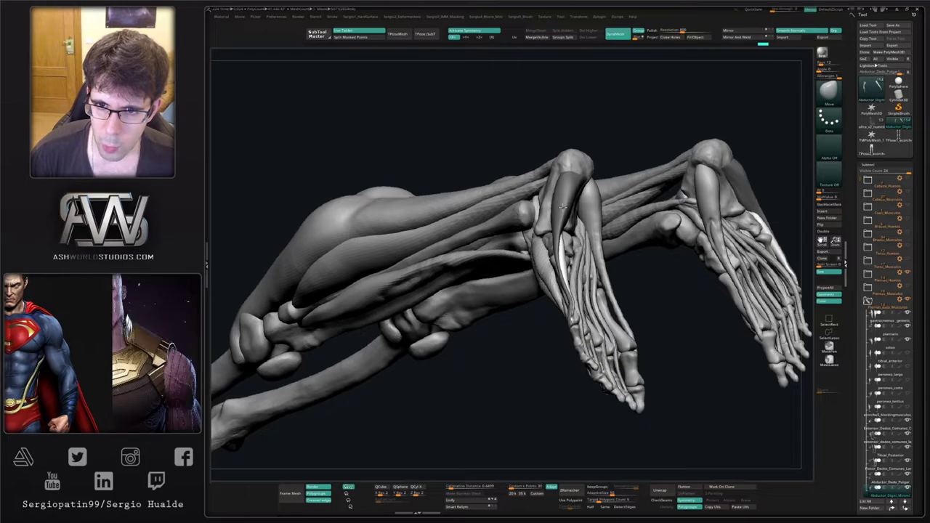
drag(731, 192, 548, 210)
mouse_move(535, 202)
right_down()
mouse_move(490, 230)
mouse_move(536, 202)
right_up()
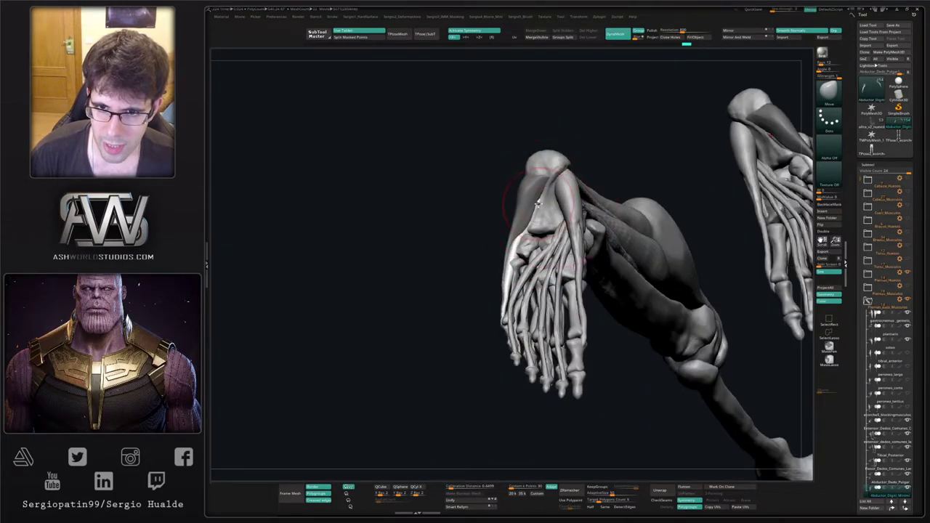
drag(536, 205, 662, 229)
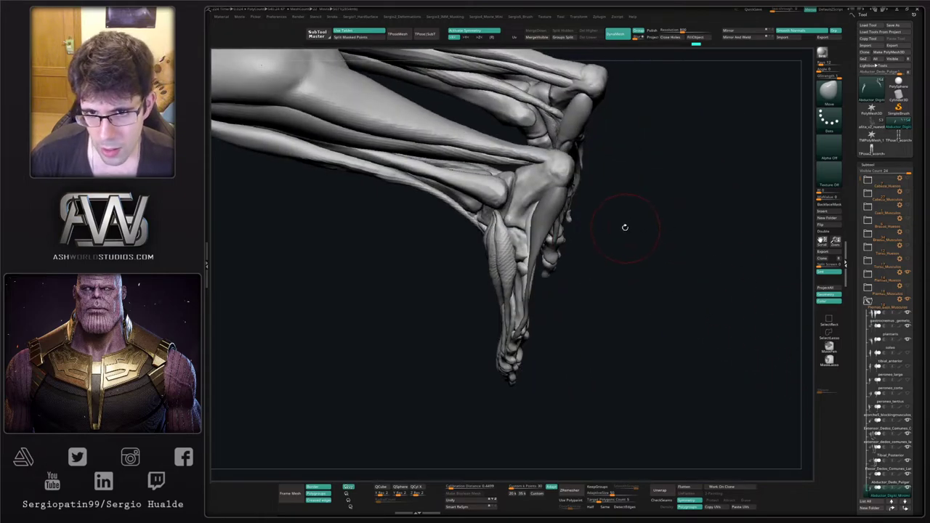
key(ctrl+w)
key(shift+f)
key(shift+f)
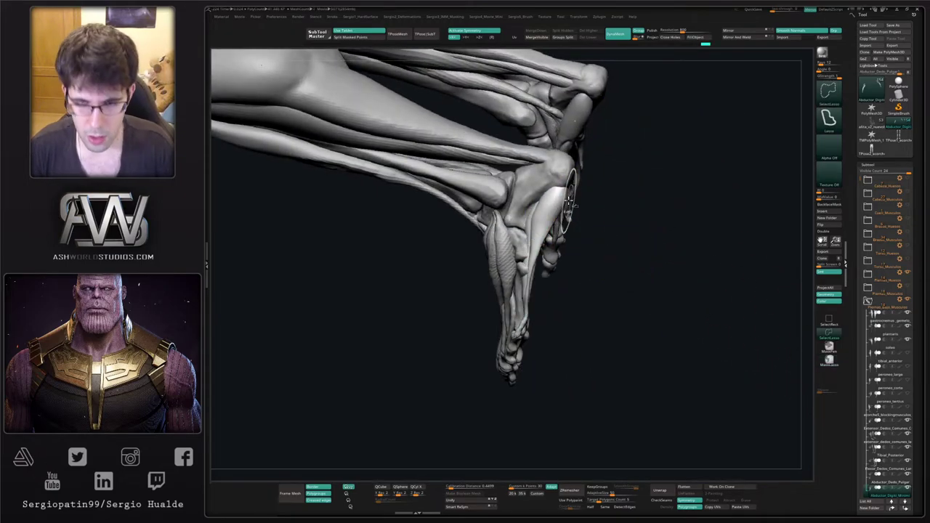
click(747, 37)
ctrl+shift+click(556, 210)
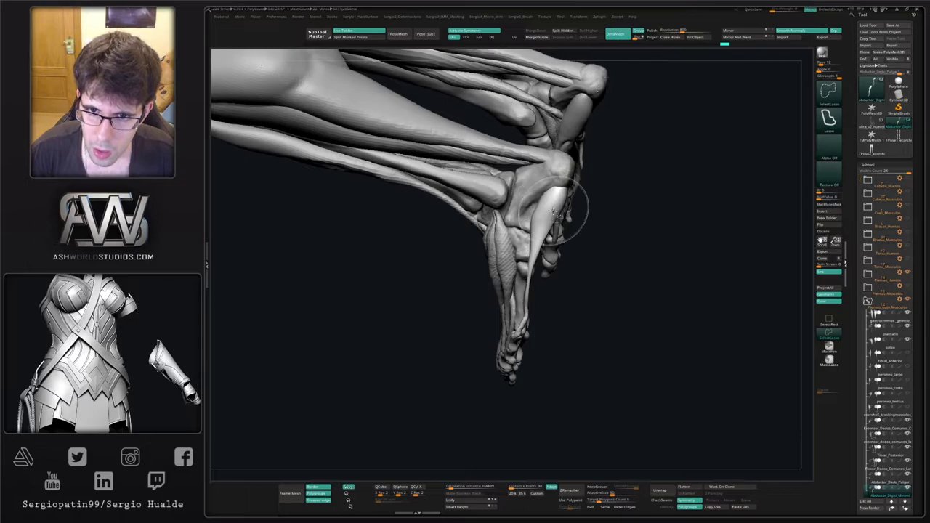
Shape the isolated copy with the Move brush into a second belly along the fifth metatarsal, tapering and smoothing its toe end.
mouse_move(544, 230)
right_down()
mouse_move(476, 225)
mouse_move(539, 226)
mouse_move(587, 204)
mouse_move(544, 234)
mouse_move(561, 245)
mouse_move(550, 260)
mouse_move(547, 252)
mouse_move(547, 280)
right_up()
key(b)
key(m)
key(v)
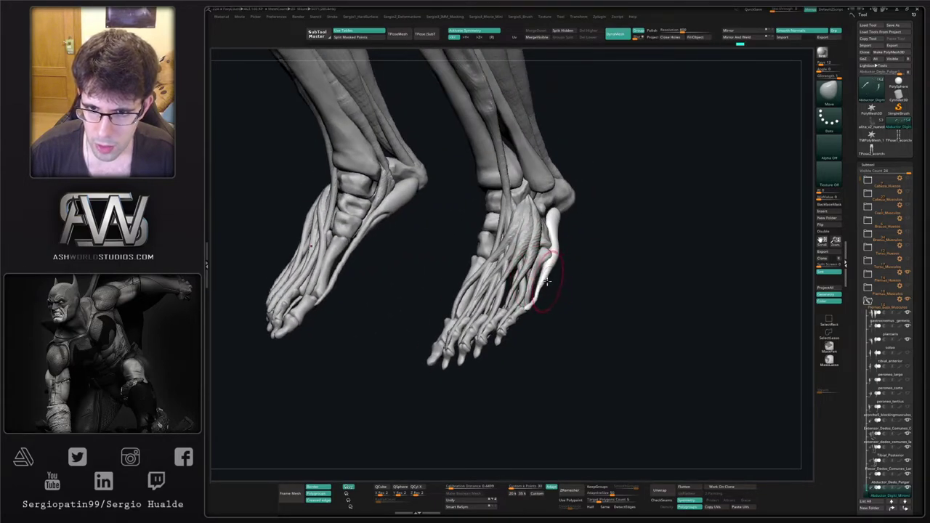
right_drag(535, 299, 563, 277)
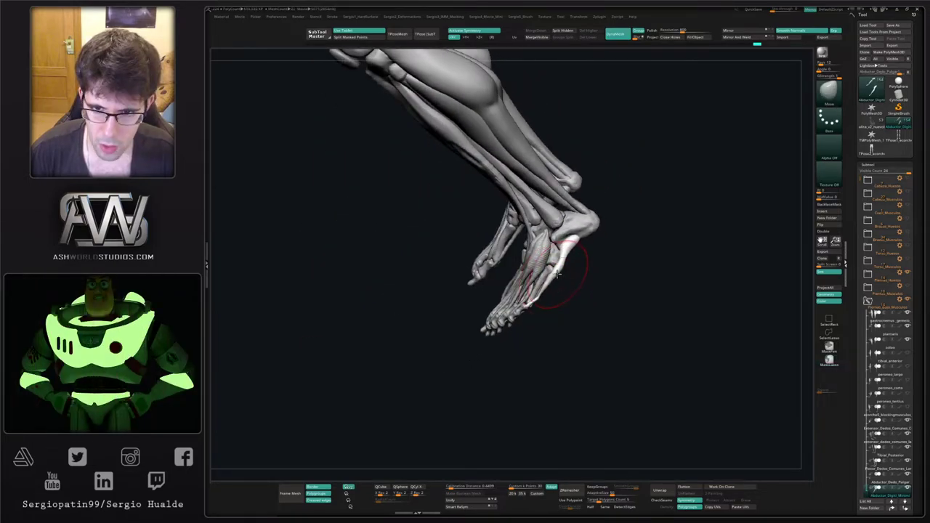
right_drag(539, 299, 558, 272)
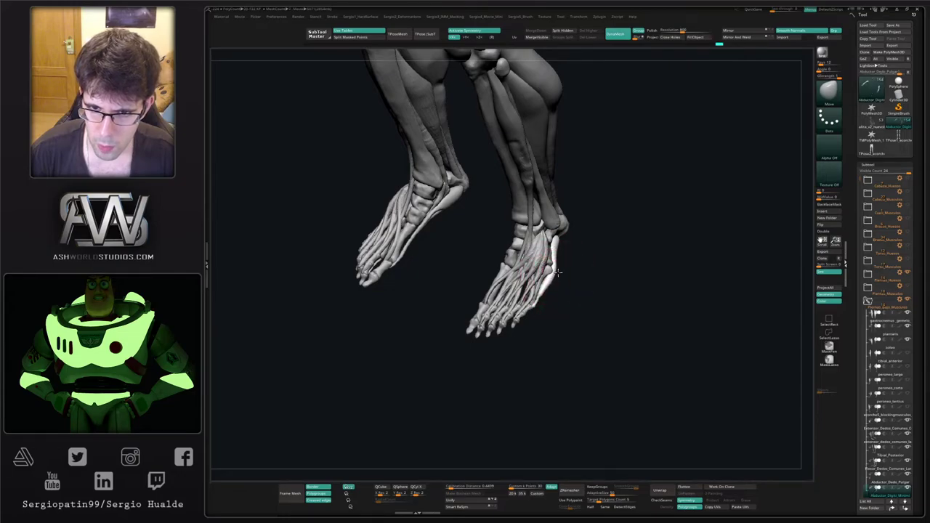
right_drag(556, 280, 465, 266)
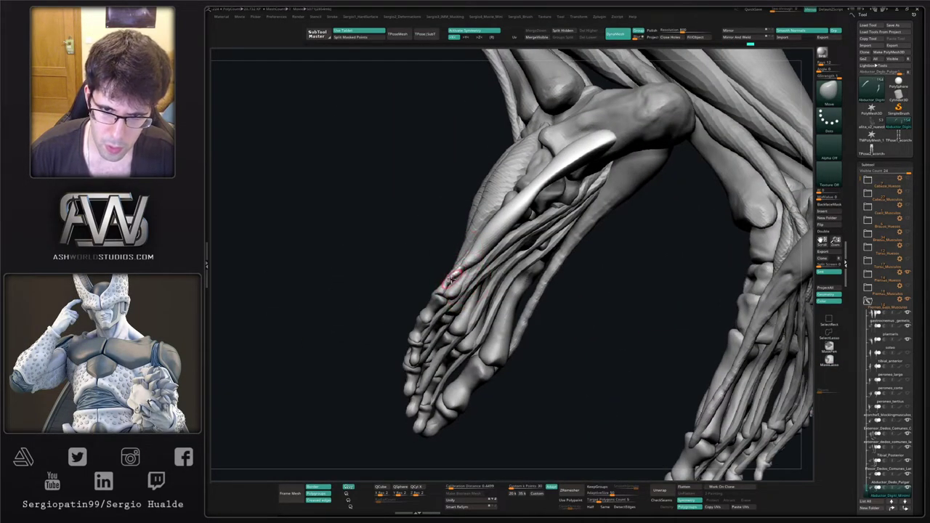
shift+drag(456, 278, 456, 277)
Thicken the toe end of the second belly with a small Inflat brush.
key(b)
key(i)
key(n)
key(s)
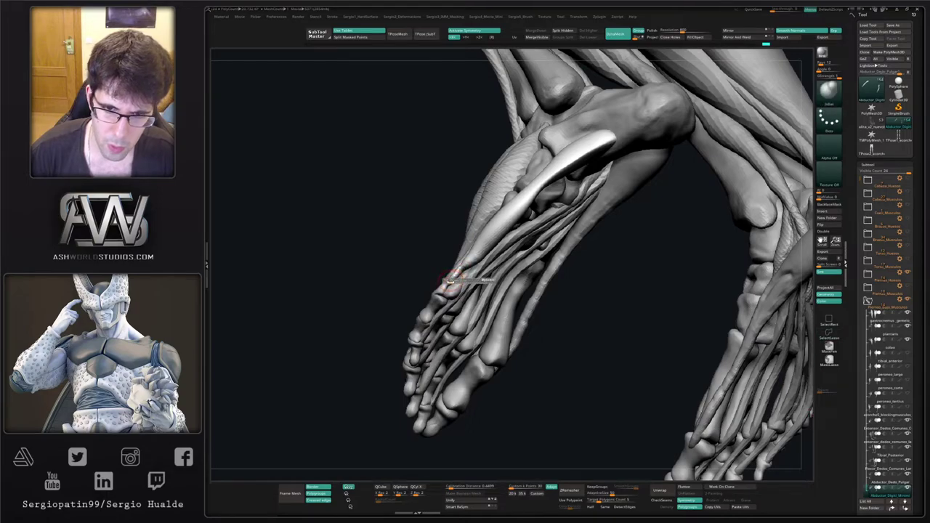
right_drag(461, 266, 514, 244)
Mask the second belly and pull the original muscle's tendon along its lower outer side with the Move brush.
key(w)
drag(517, 223, 535, 218)
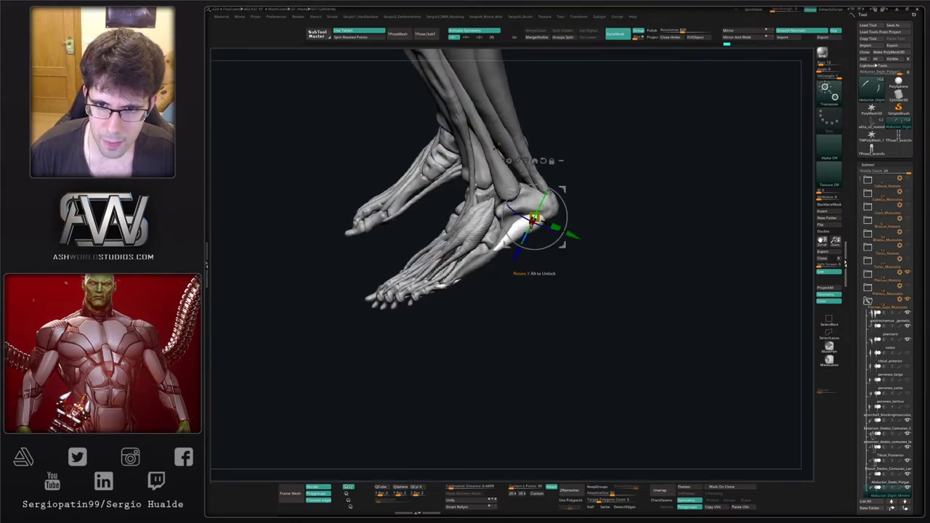
key(q)
right_drag(537, 222, 528, 266)
key(b)
key(m)
key(v)
key(s)
drag(518, 275, 523, 275)
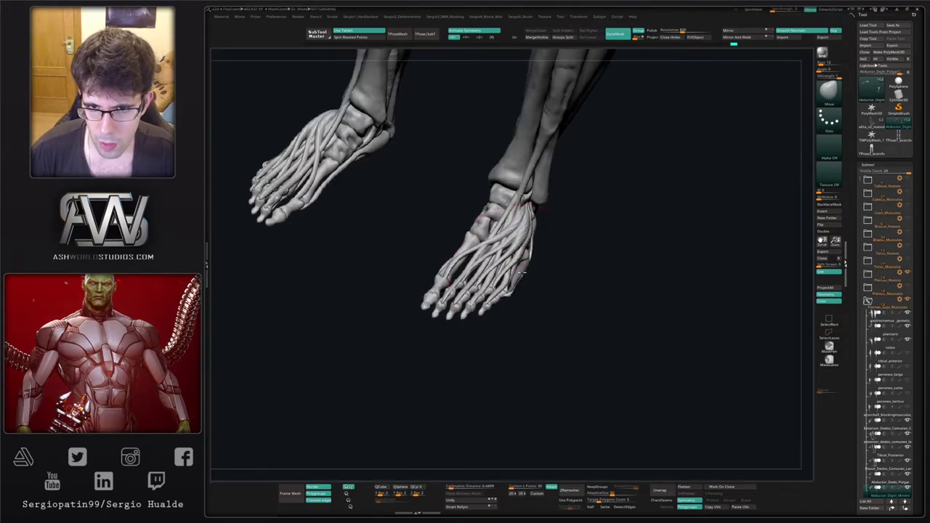
mouse_move(520, 287)
right_down()
mouse_move(509, 311)
mouse_move(509, 291)
mouse_move(538, 276)
mouse_move(540, 262)
right_up()
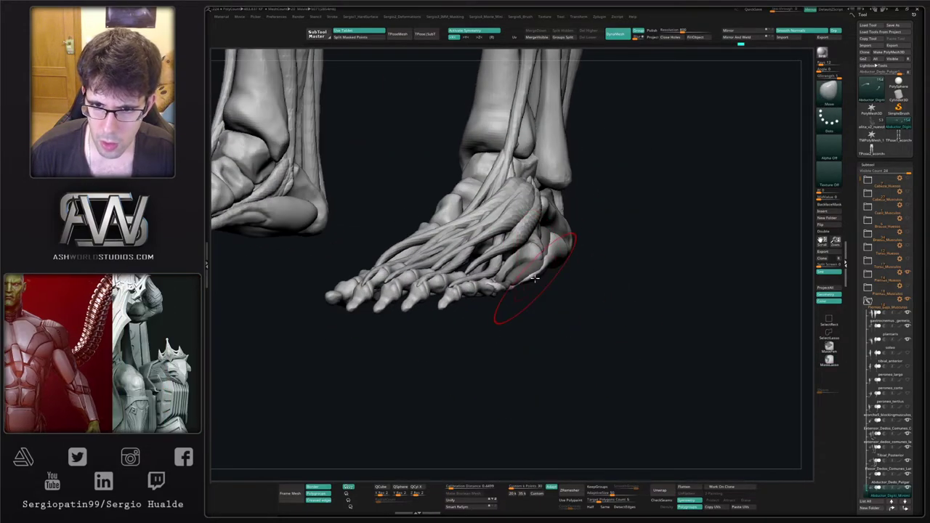
drag(535, 279, 522, 282)
Pull the toe end of the original tendon onto the base of the little toe with the Move brush.
mouse_move(521, 284)
right_down()
mouse_move(465, 289)
mouse_move(503, 289)
right_up()
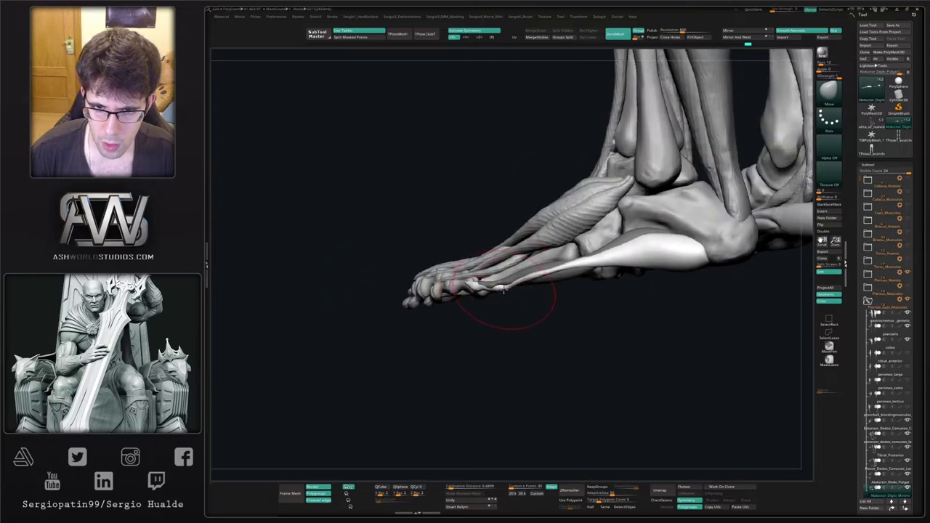
key(s)
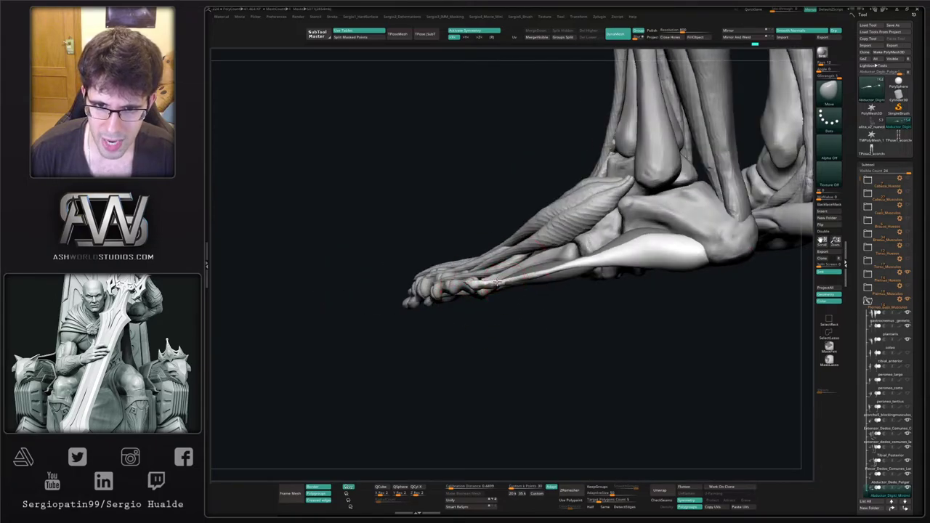
right_drag(492, 287, 532, 283)
drag(475, 283, 469, 285)
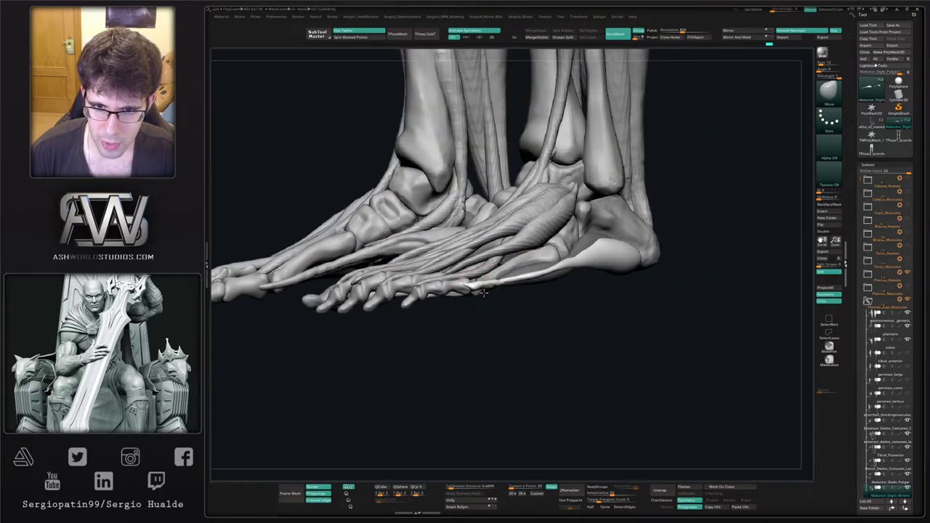
right_drag(484, 292, 484, 289)
drag(479, 287, 474, 290)
right_drag(478, 292, 552, 265)
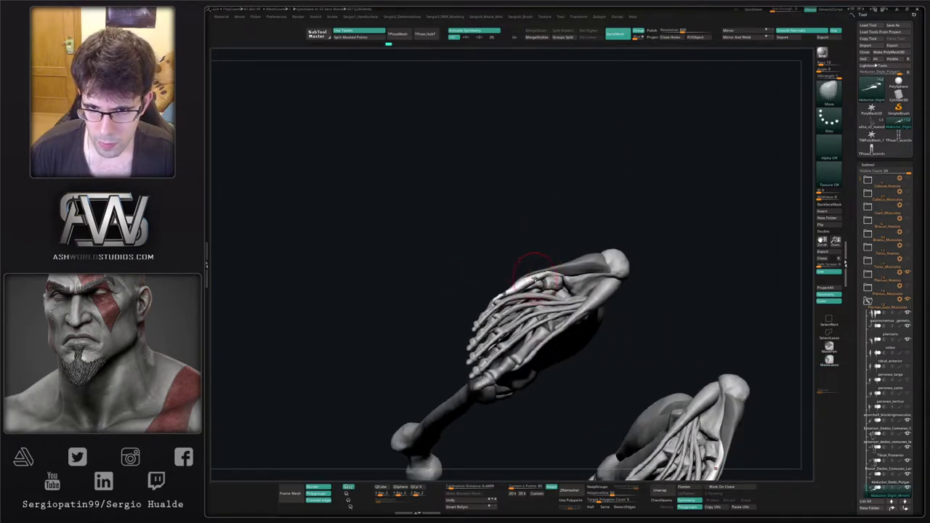
Adjust the second belly beneath the outer foot with the Move brush and flatten its toe end with TrimDynamic.
drag(535, 271, 547, 275)
key(b)
key(t)
key(d)
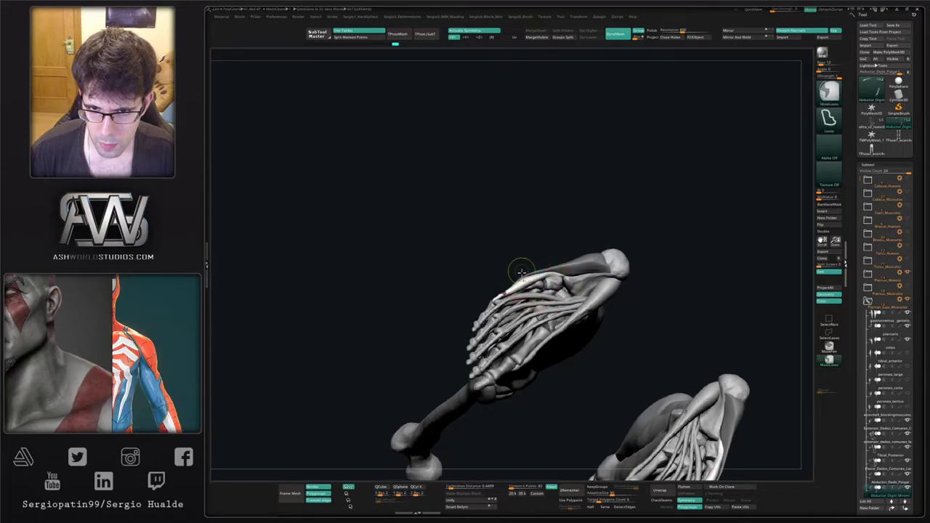
ctrl+right_drag(523, 266, 533, 289)
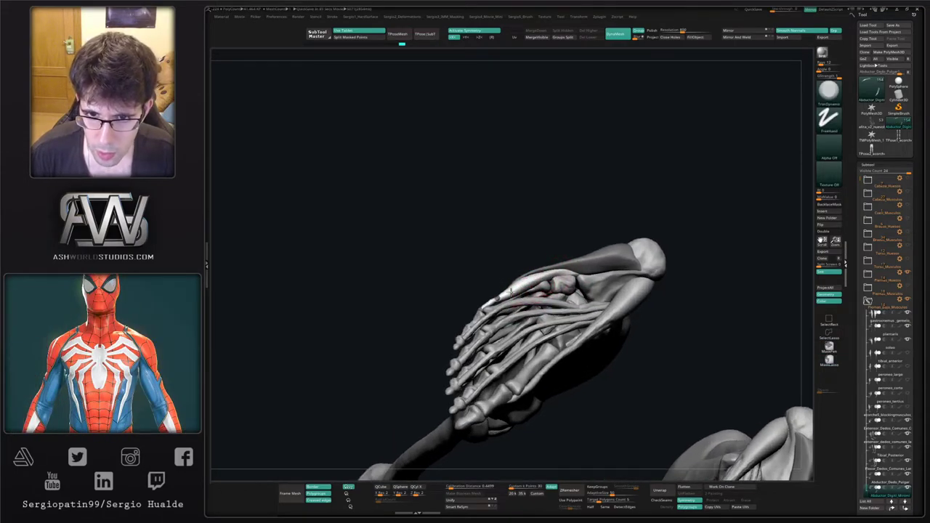
drag(511, 292, 494, 303)
Refine the heel side of the second belly along the outer foot with the Move brush.
ctrl+right_drag(546, 285, 544, 255)
right_drag(544, 255, 546, 382)
right_drag(539, 348, 559, 325)
right_drag(564, 284, 566, 258)
key(b)
key(m)
key(v)
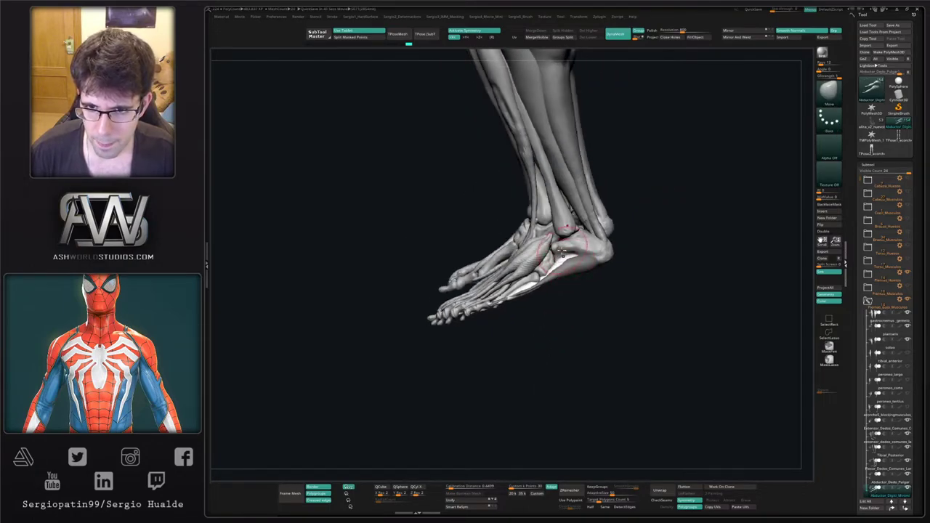
drag(562, 251, 560, 261)
mouse_move(571, 291)
ctrl+right_down()
mouse_move(598, 293)
mouse_move(584, 264)
ctrl+right_up()
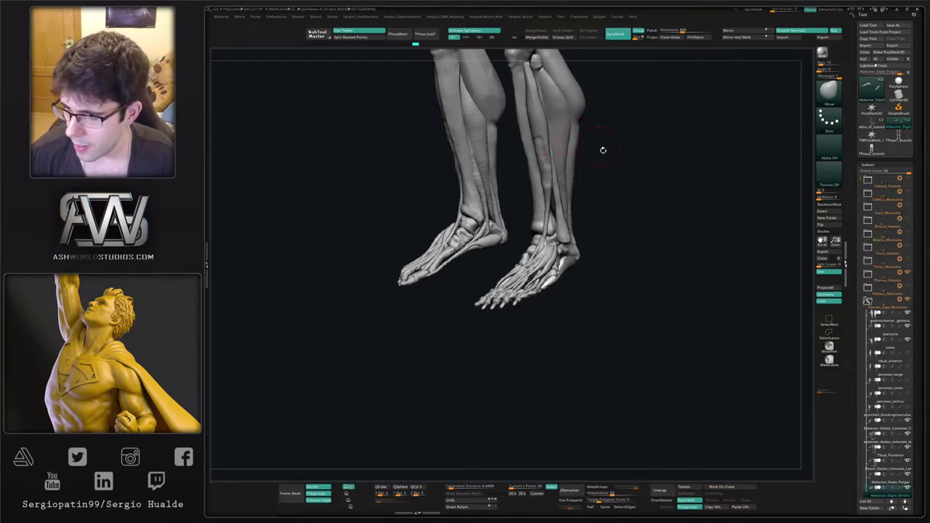
Select the extensor_dedos_comunes muscle on the front of the shin and flatten its upper belly with TrimDynamic.
drag(647, 155, 520, 211)
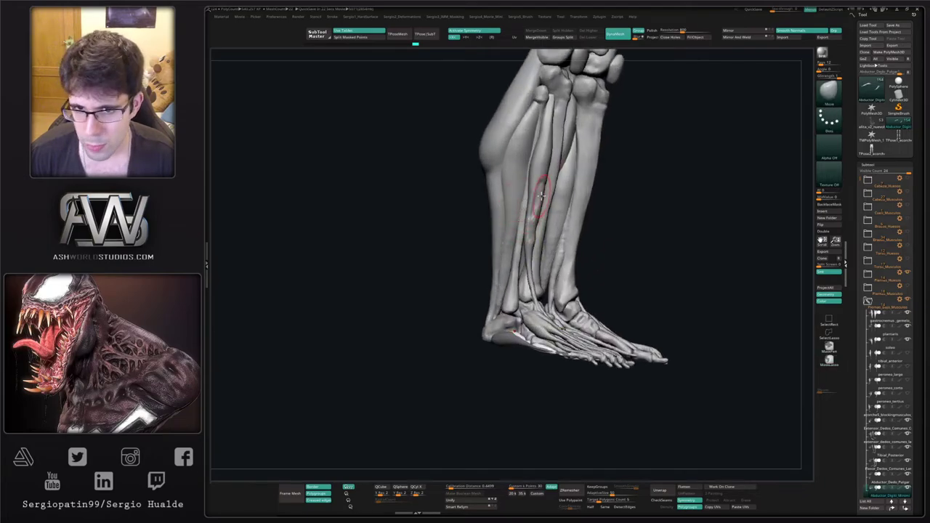
alt+click(536, 183)
ctrl+right_drag(536, 182, 541, 194)
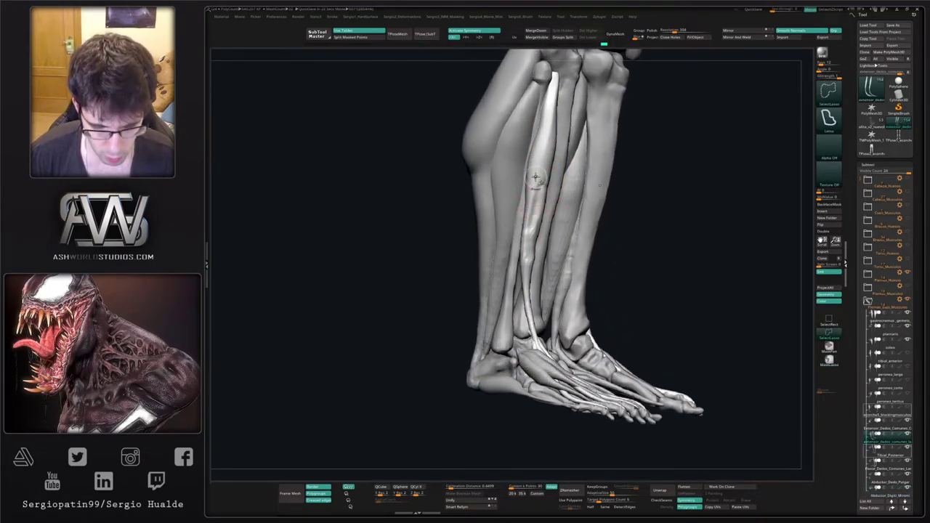
mouse_move(534, 173)
mouse_down()
mouse_move(546, 129)
mouse_move(543, 154)
mouse_up()
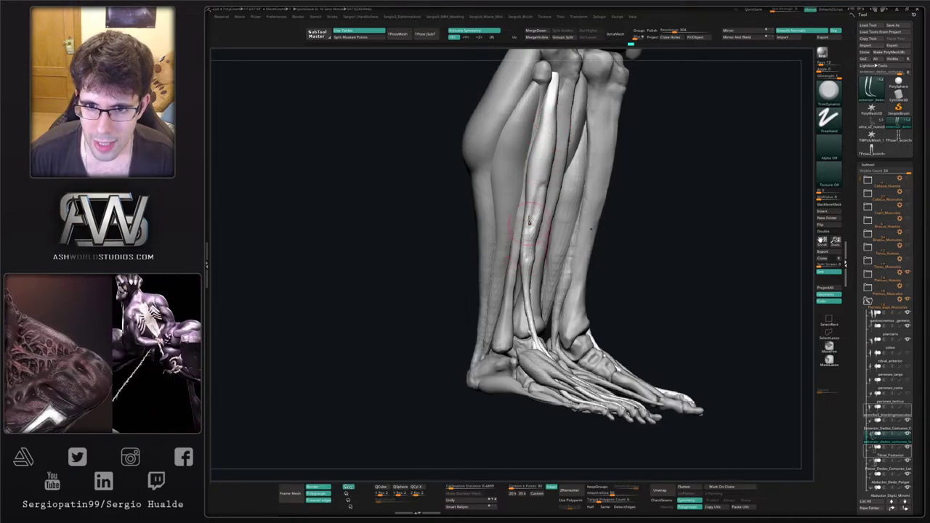
Collapse the lower-leg muscle folder and hide it together with the leg bones folder.
ctrl+right_drag(530, 295, 554, 192)
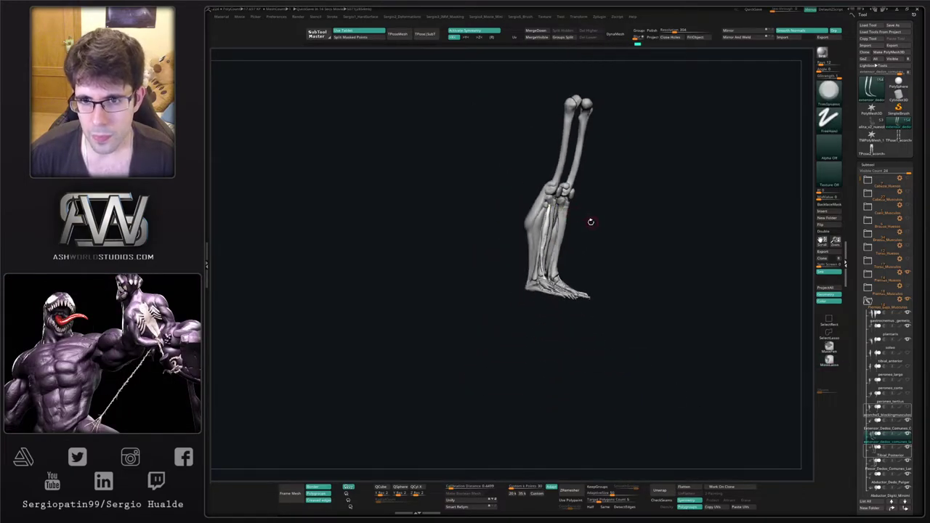
shift+right_drag(589, 222, 567, 277)
alt+right_drag(678, 244, 672, 305)
click(869, 302)
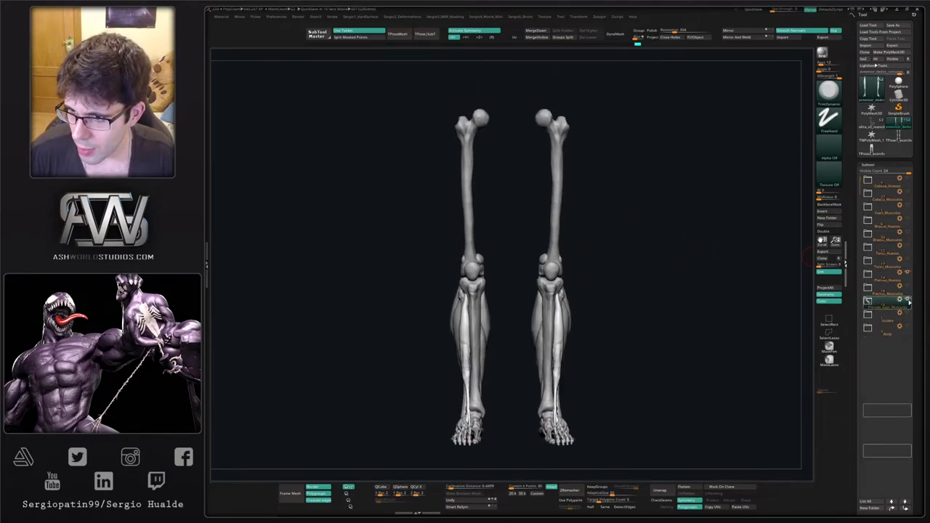
click(908, 301)
click(908, 273)
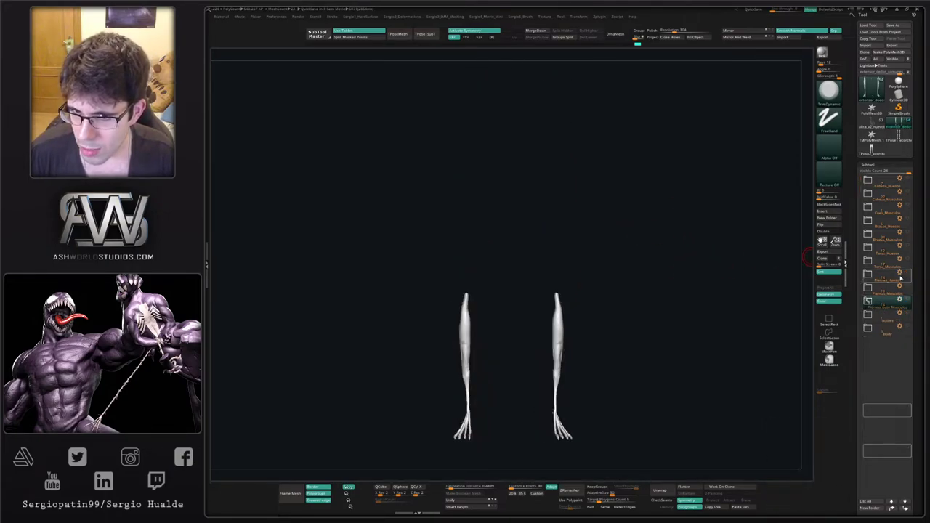
Make the neck muscle folder active and show the head bones, head muscles and torso bones around the neck mesh.
click(896, 215)
alt+right_drag(699, 318, 574, 297)
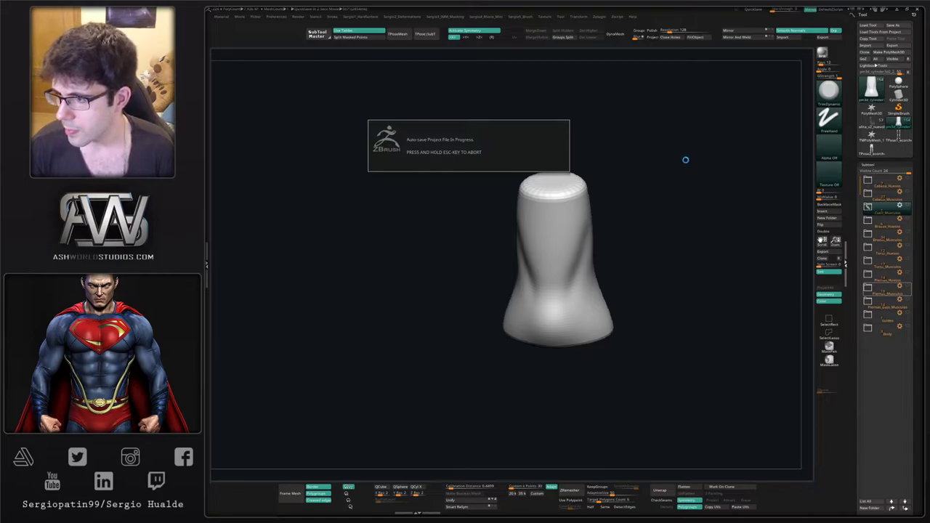
drag(667, 224, 820, 223)
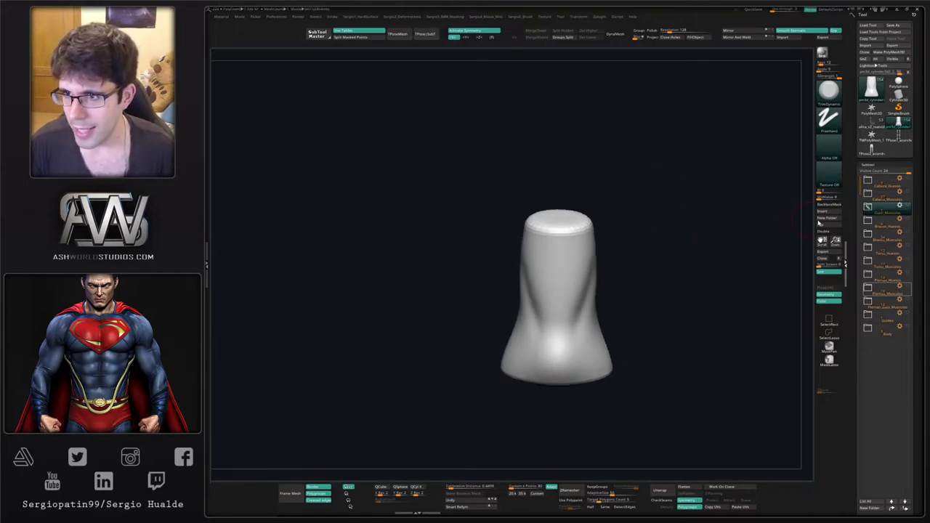
click(901, 179)
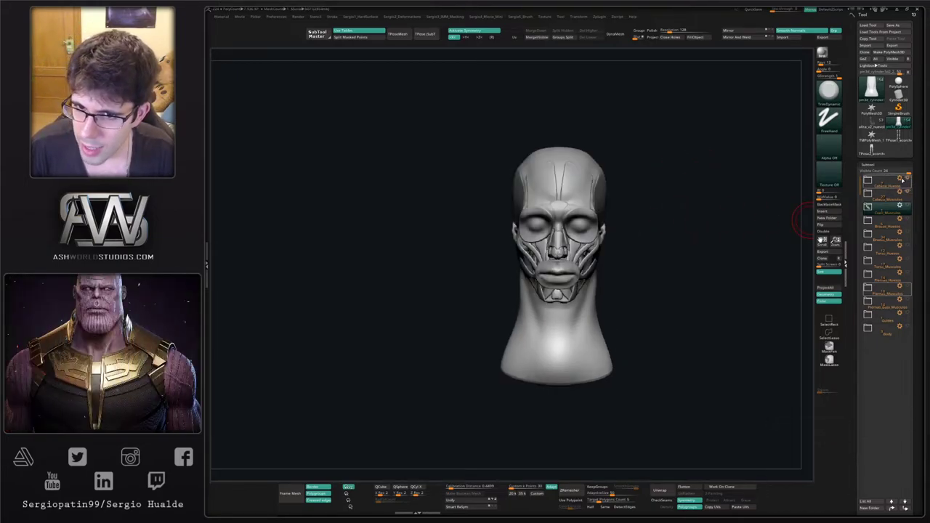
right_drag(589, 238, 551, 212)
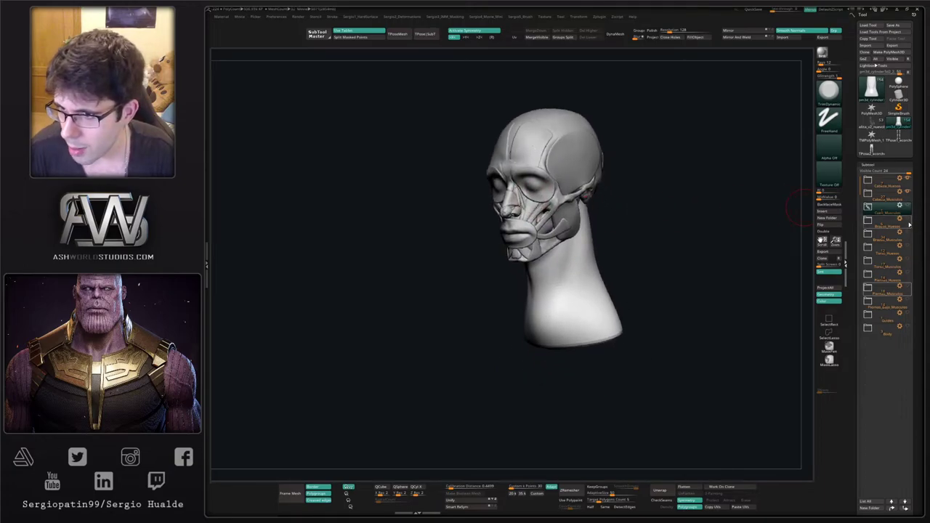
mouse_move(910, 226)
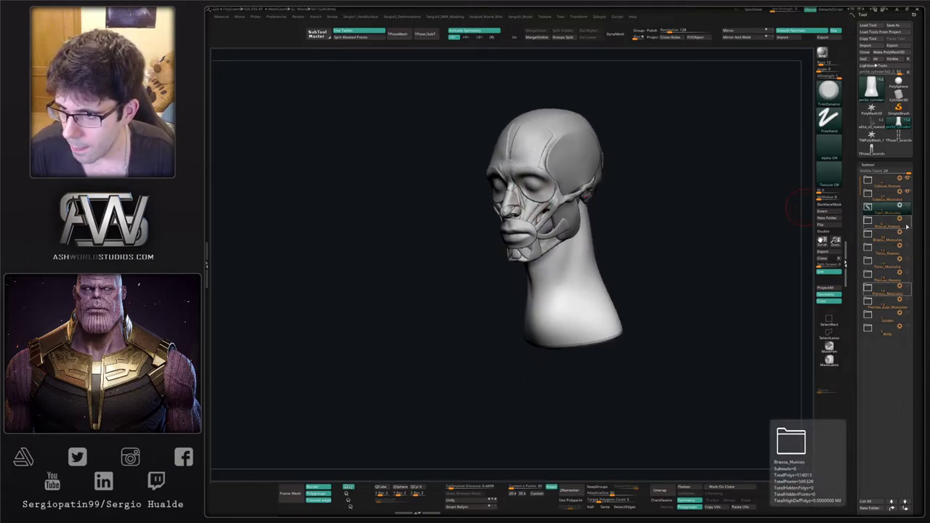
click(908, 249)
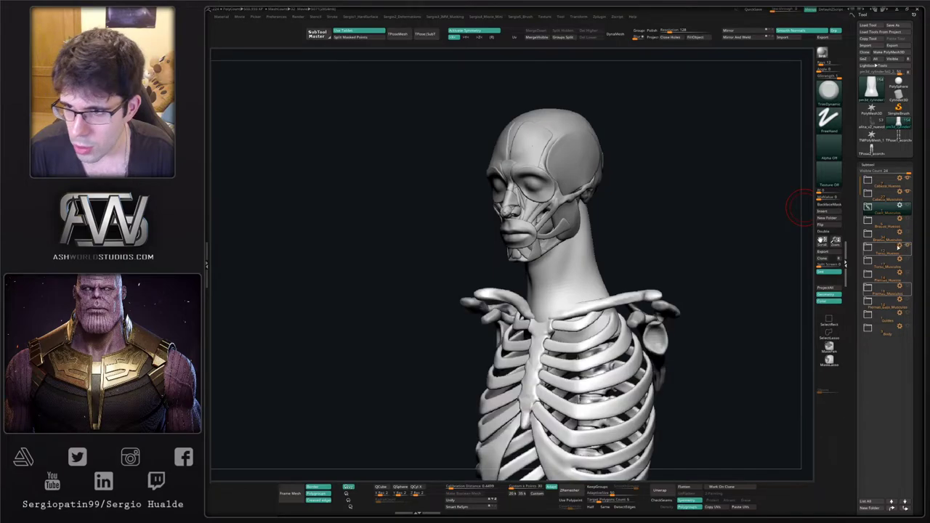
Expand the neck muscle folder and duplicate the neck cylinder subtool.
alt+right_drag(581, 244, 542, 264)
right_drag(542, 263, 586, 245)
key(f)
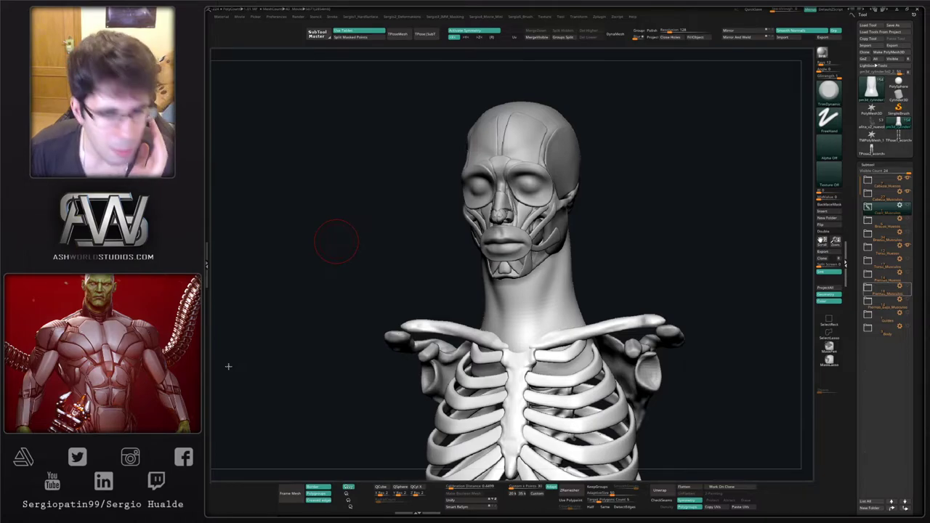
drag(652, 155, 511, 281)
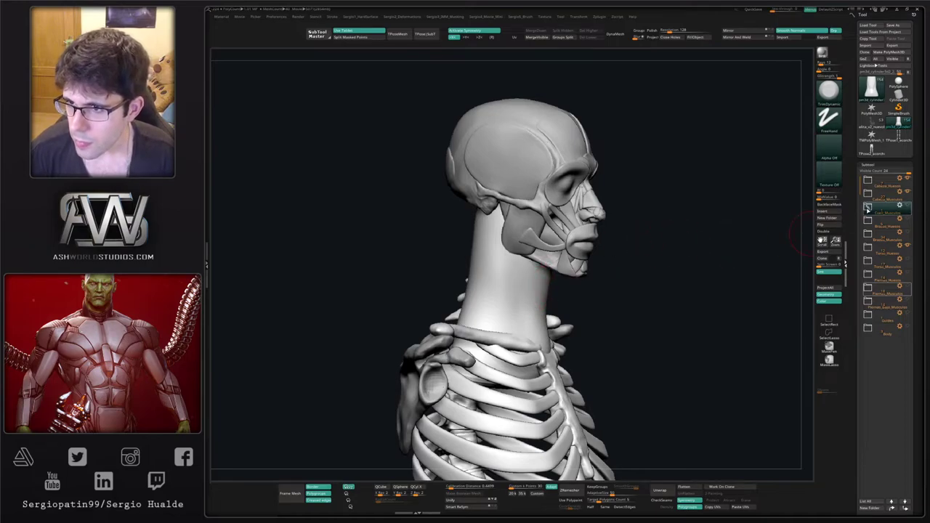
click(868, 209)
key(ctrl+shift+d)
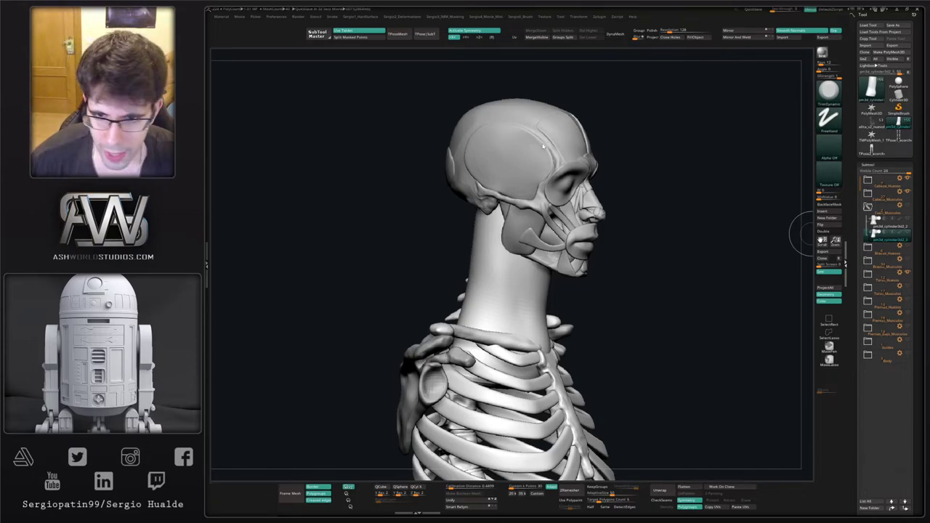
Switch the masking brush to MaskPen and convert the duplicated neck mesh to DynaMesh.
drag(657, 161, 589, 160)
mouse_move(588, 162)
alt+right_down()
mouse_move(585, 283)
mouse_move(503, 308)
alt+right_up()
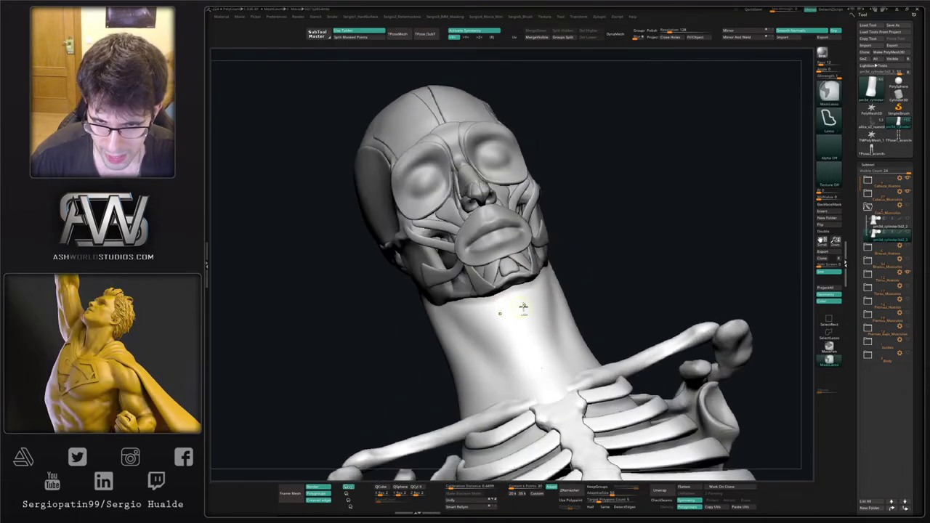
click(829, 350)
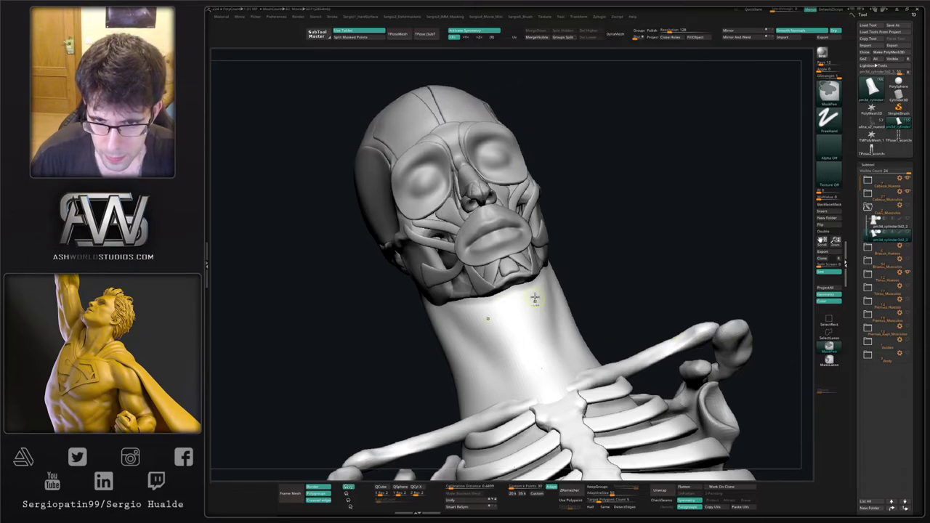
mouse_move(513, 303)
ctrl+mouse_down()
mouse_move(497, 309)
mouse_move(521, 306)
ctrl+mouse_up()
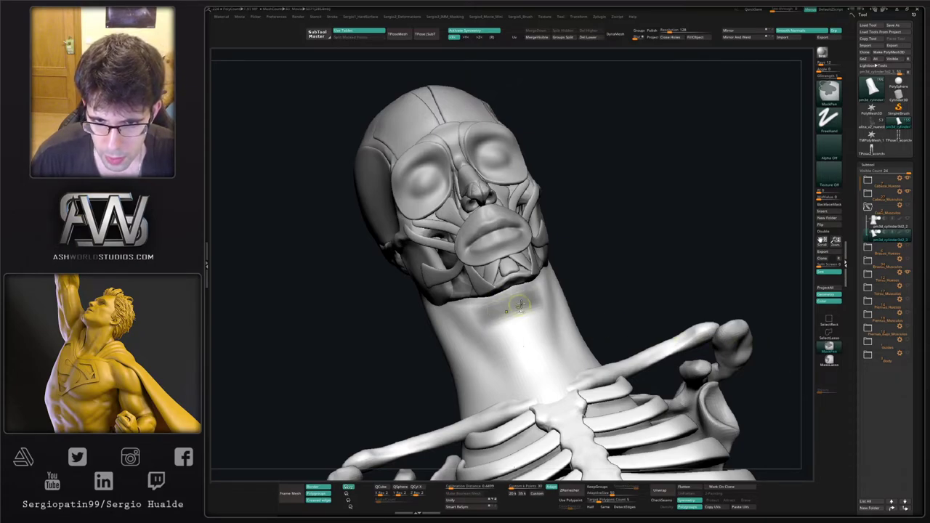
key(ctrl+z)
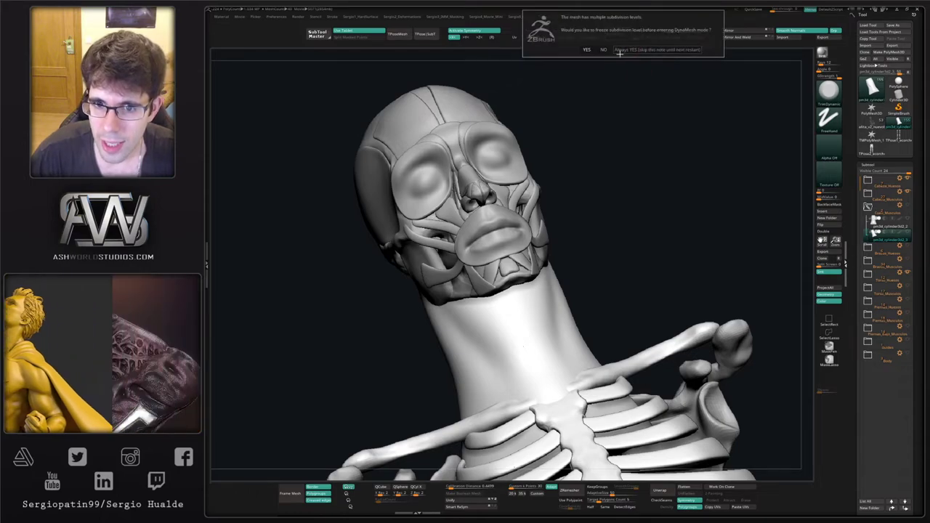
click(616, 34)
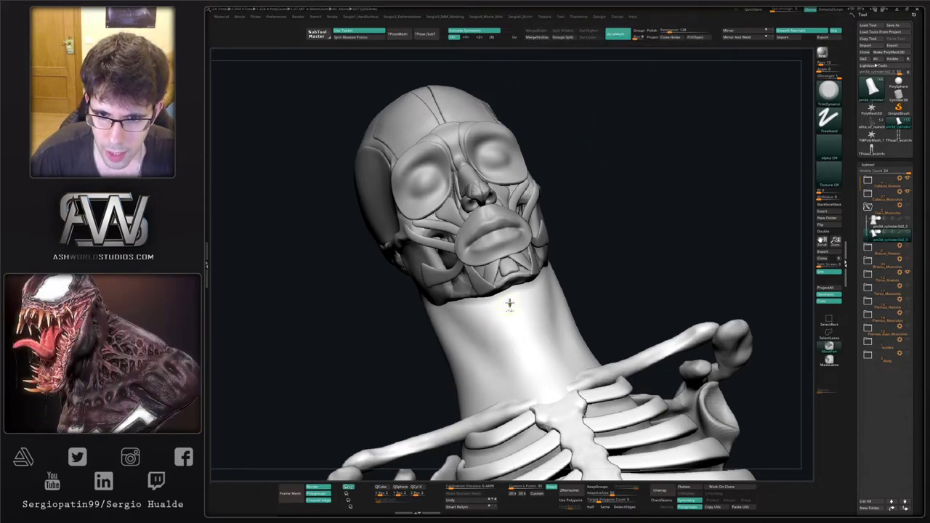
Mask a short horizontal band across the front of the neck just below the chin.
ctrl+drag(509, 305, 574, 240)
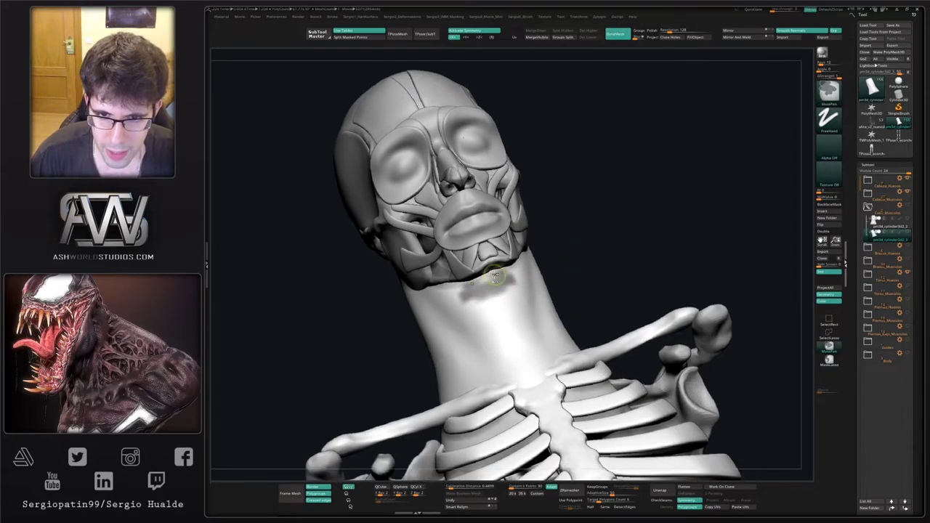
drag(536, 270, 575, 267)
right_drag(574, 267, 519, 311)
Solo the neck mesh, turn the masked band into its own polygroup and show only that group.
key(alt+s)
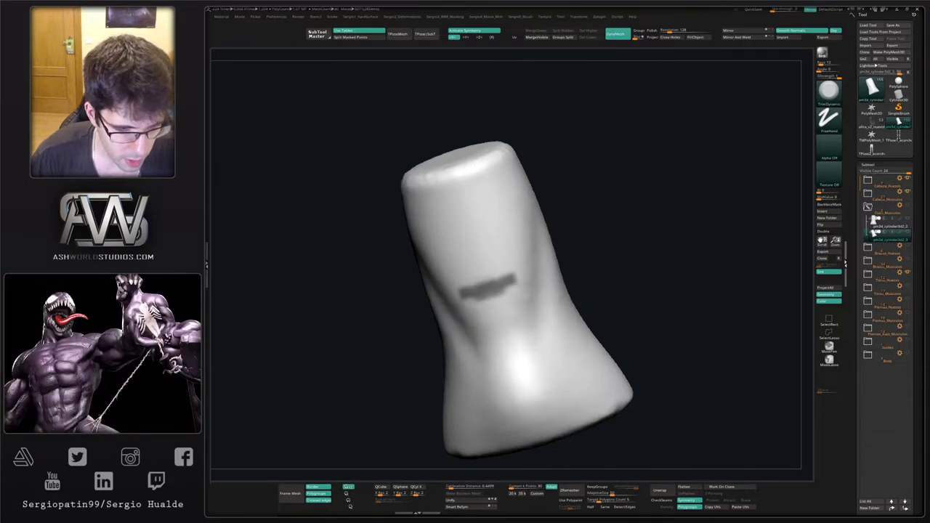
key(ctrl+w)
ctrl+shift+click(476, 304)
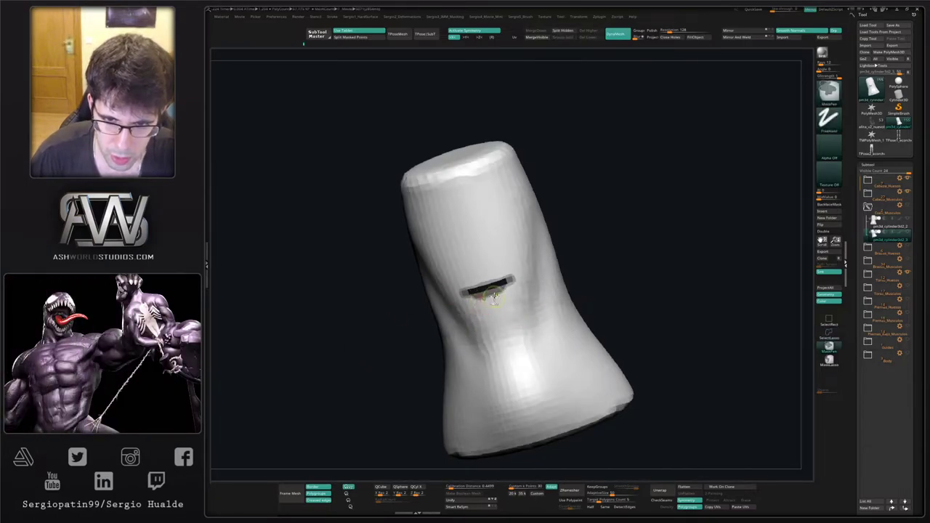
ctrl+shift+click(493, 294)
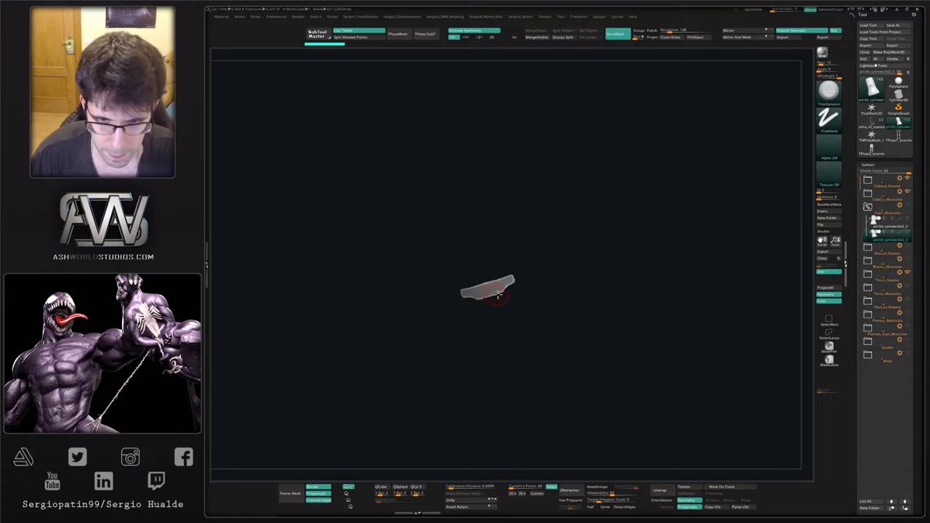
Grow the visible strip three times and regroup it as one polygroup with the polyframe displayed.
key(ctrl+shift+x)
key(ctrl+shift+x)
key(ctrl+shift+x)
key(shift+f)
key(ctrl+w)
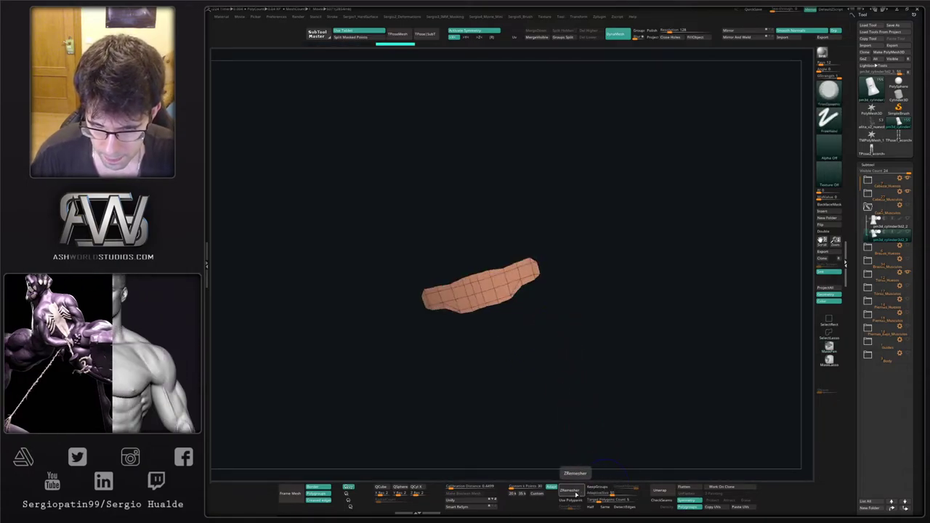
ZRemesh the neck strip with a lowered target polygon count and the Half option.
click(571, 490)
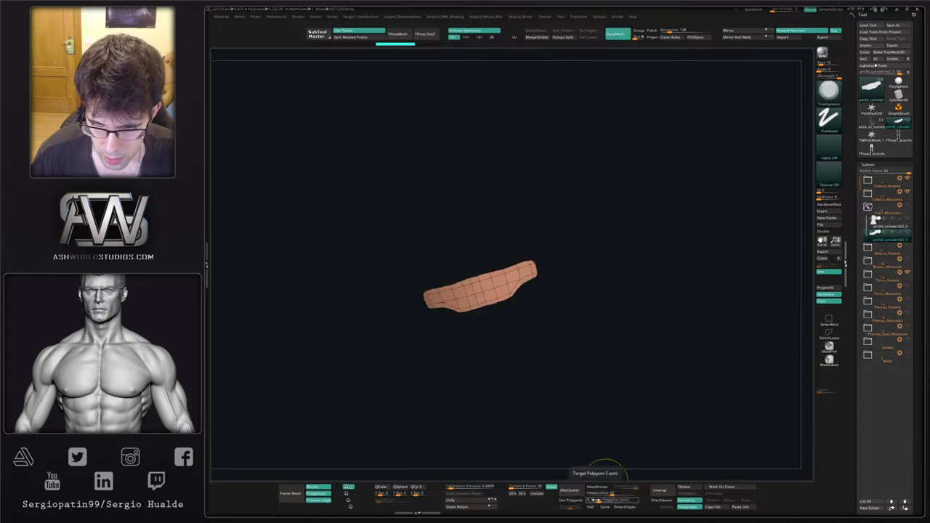
drag(596, 500, 587, 500)
click(576, 493)
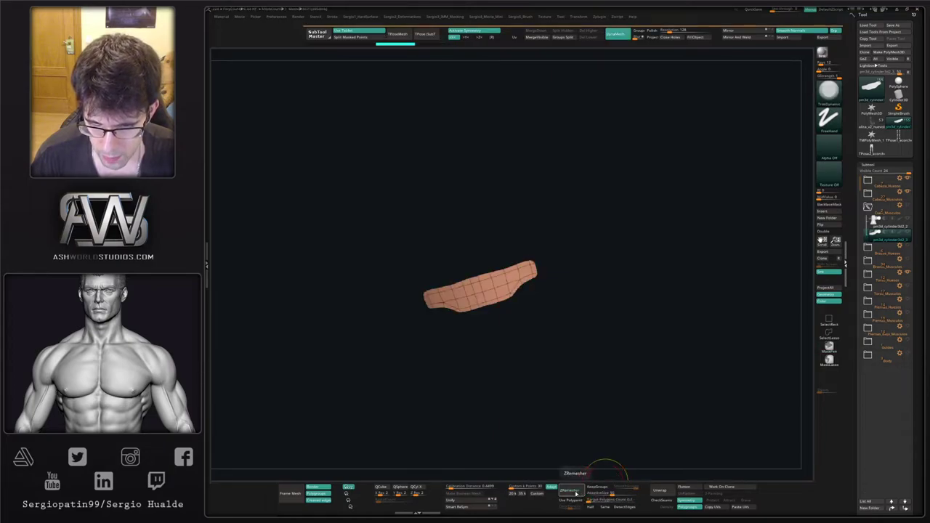
click(591, 508)
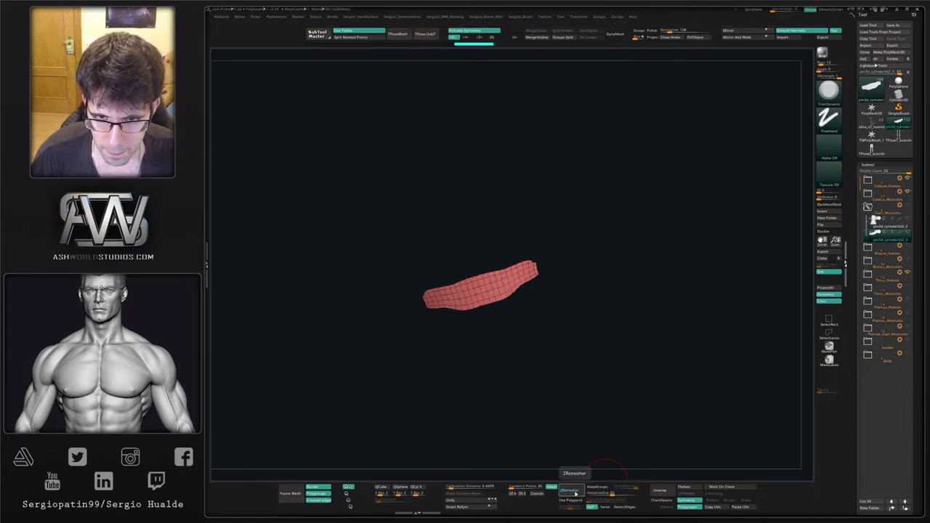
Choose the ZModeler brush and set its edge action to Insert.
alt+drag(487, 345, 503, 308)
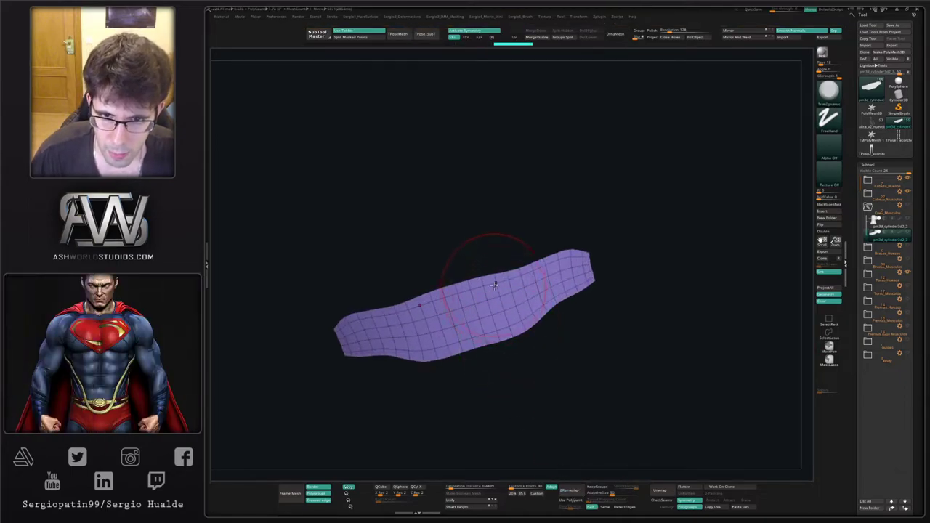
key(b)
key(z)
key(m)
key(space)
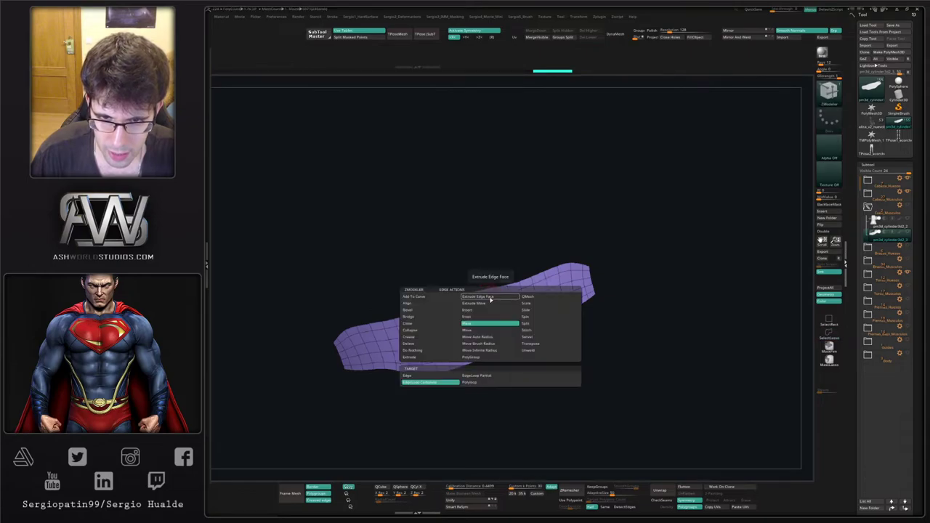
key(space)
click(485, 312)
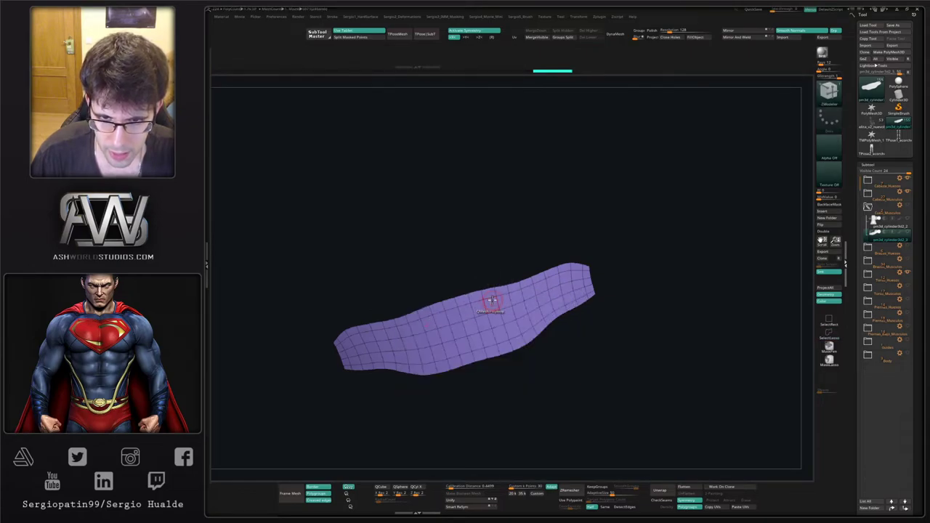
Remove surplus lengthwise and crosswise edge loops from the strip, keeping a single lengthwise loop in the middle.
alt+click(491, 302)
key(shift+d)
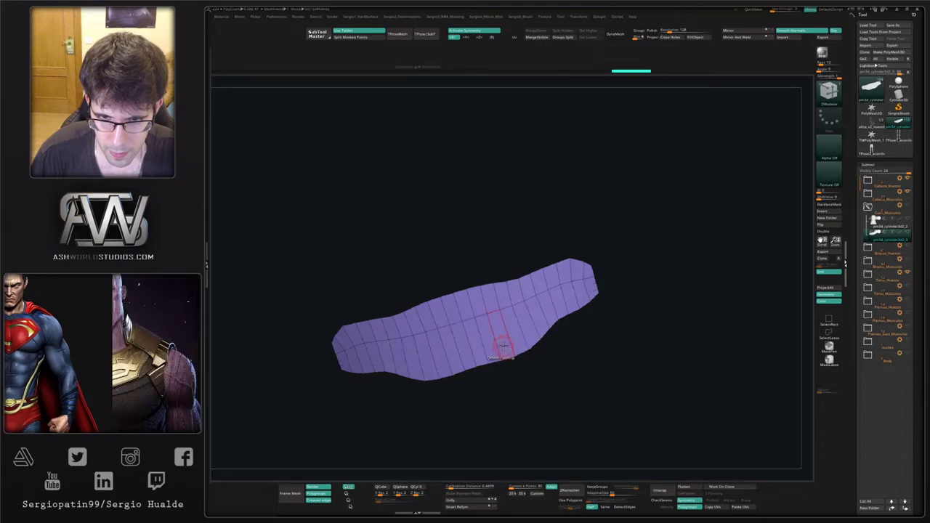
alt+click(541, 309)
alt+click(519, 320)
alt+click(495, 331)
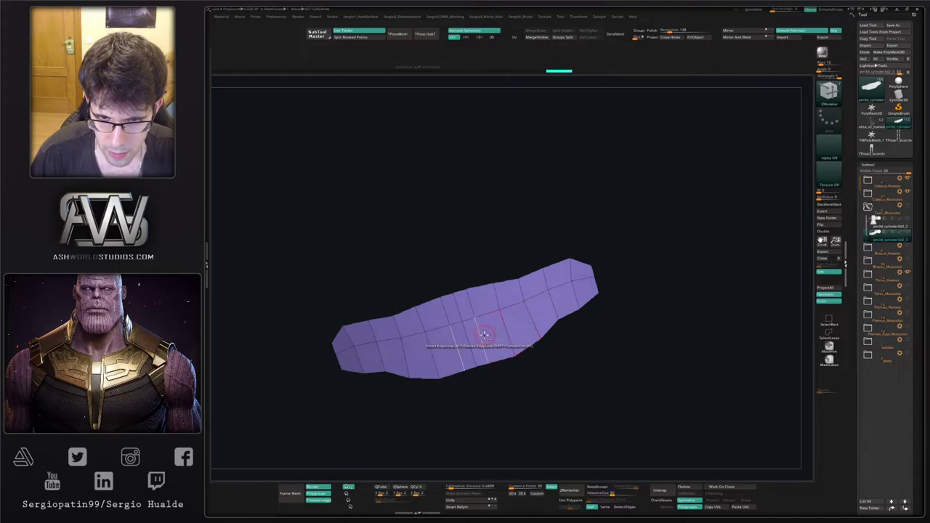
alt+click(483, 336)
Show the skull and spine again and move the strip slightly back toward the neck vertebrae below the jaw.
ctrl+right_drag(481, 333, 502, 280)
shift+right_drag(510, 298, 488, 315)
key(alt+s)
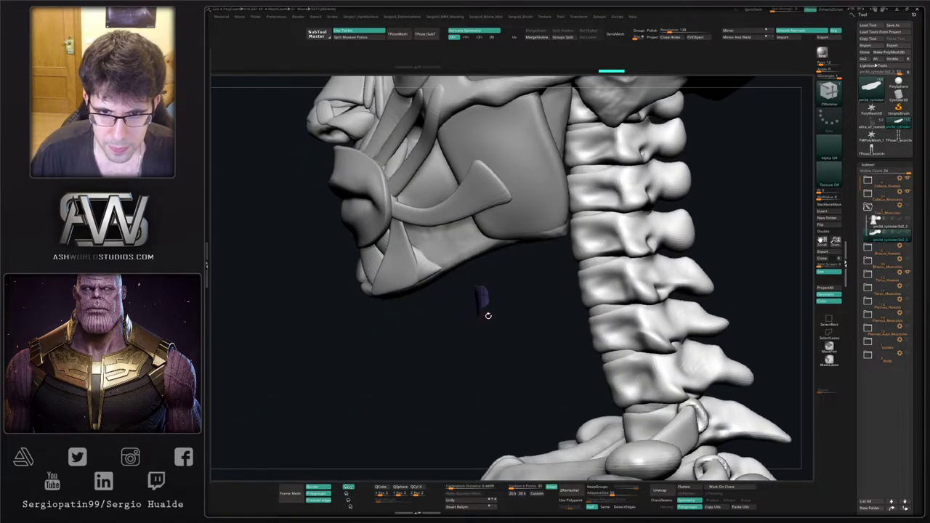
drag(510, 318, 555, 291)
key(w)
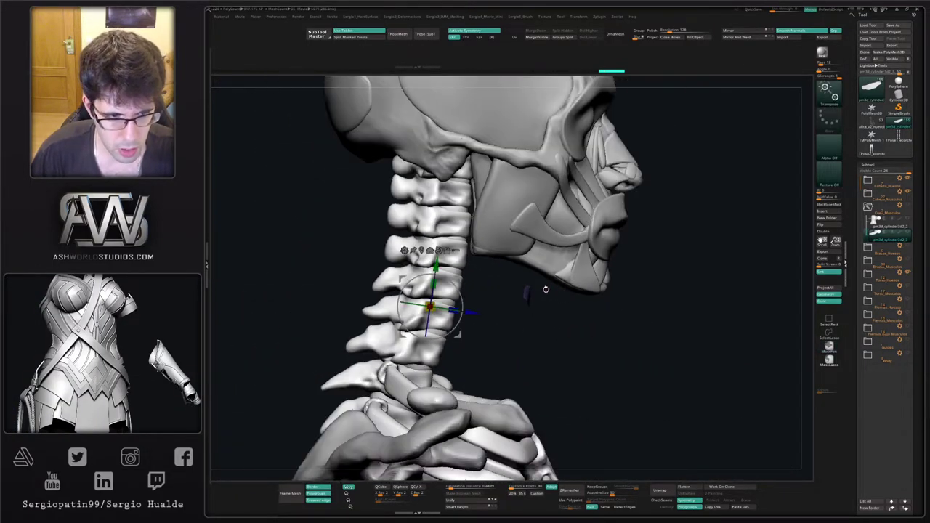
drag(459, 277, 439, 282)
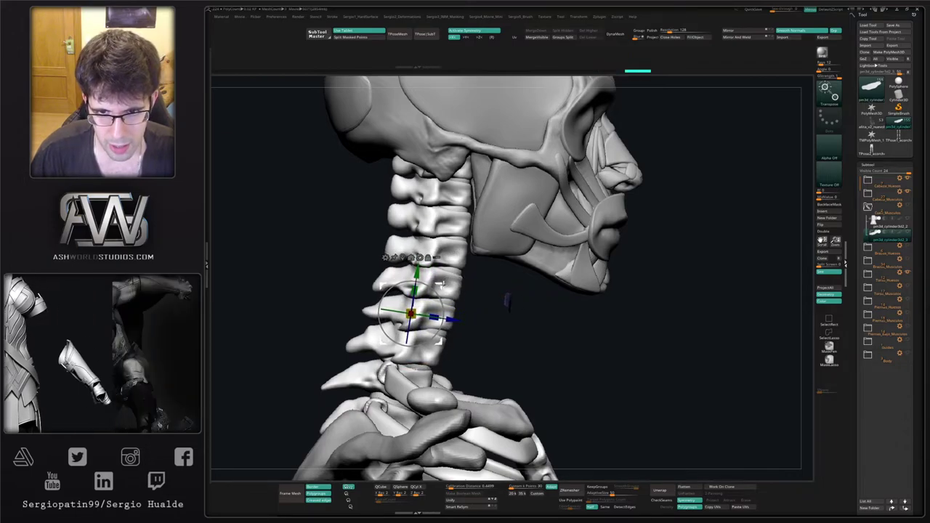
drag(439, 284, 443, 276)
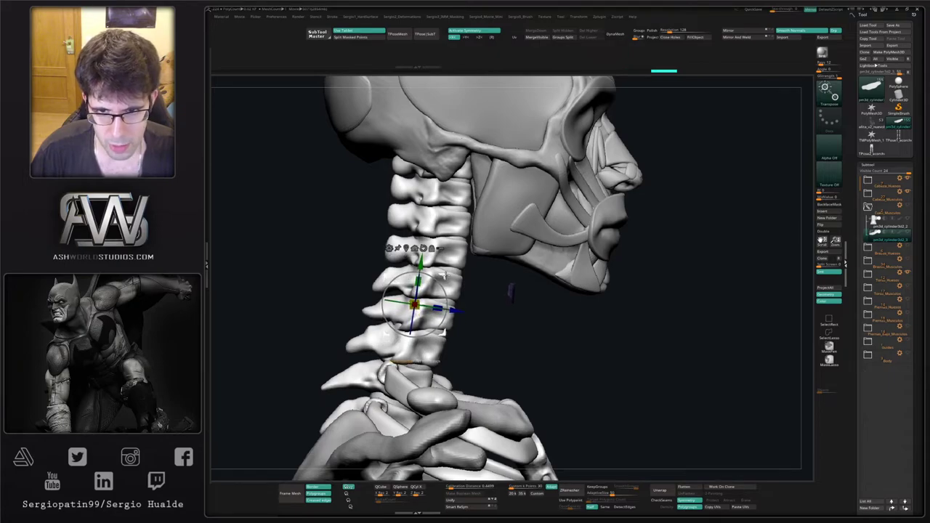
Return to the ZModeler brush and solo the neck strip for point editing.
key(q)
right_drag(526, 324, 502, 316)
key(alt+s)
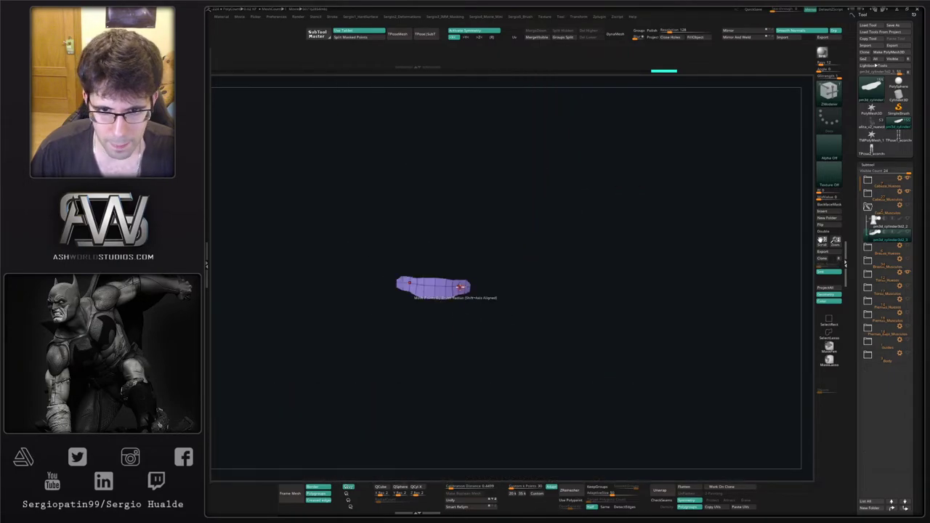
Square off the strip's two ends with the Move brush and even out its outline with Polish By Features.
shift+right_drag(461, 293, 490, 337)
ctrl+right_drag(490, 336, 498, 355)
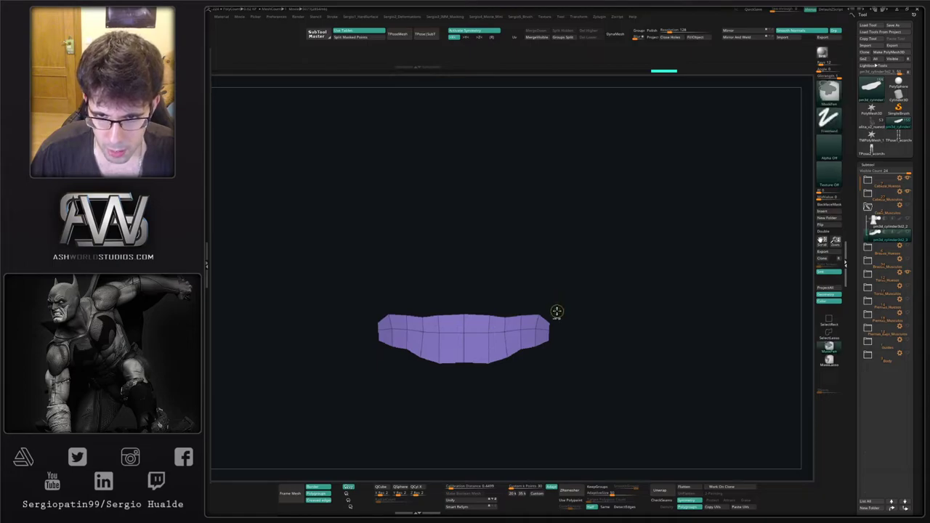
ctrl+drag(556, 327, 541, 335)
ctrl+click(559, 326)
key(b)
key(m)
key(v)
key(s)
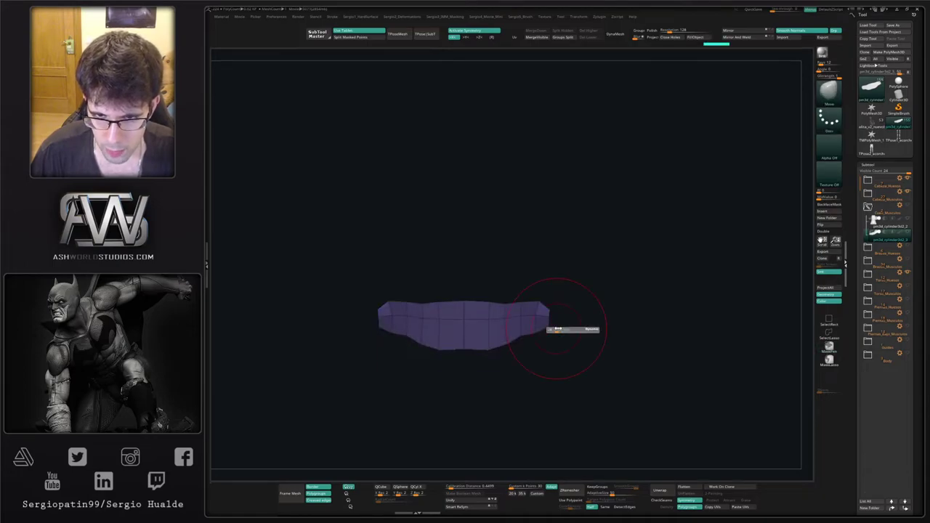
right_drag(555, 294, 557, 299)
mouse_move(551, 307)
mouse_down()
mouse_move(552, 295)
mouse_move(571, 309)
mouse_up()
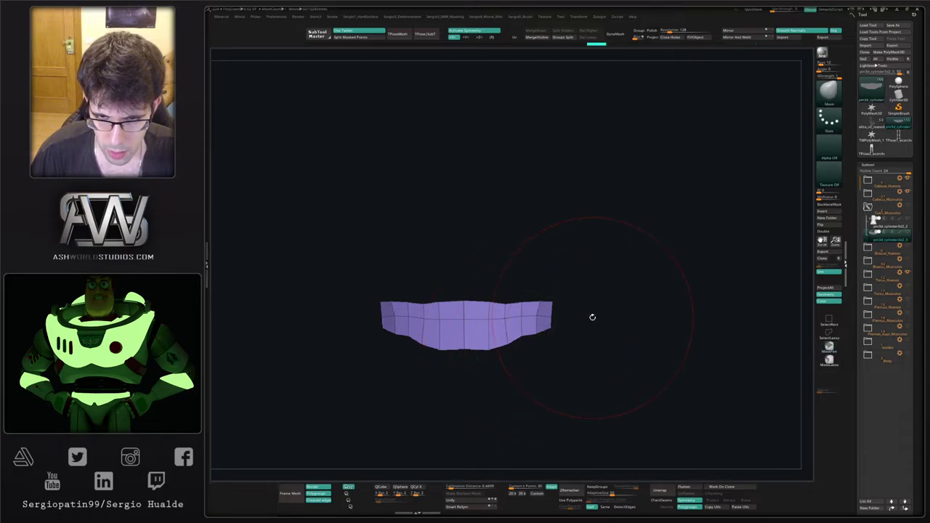
key(shift+2)
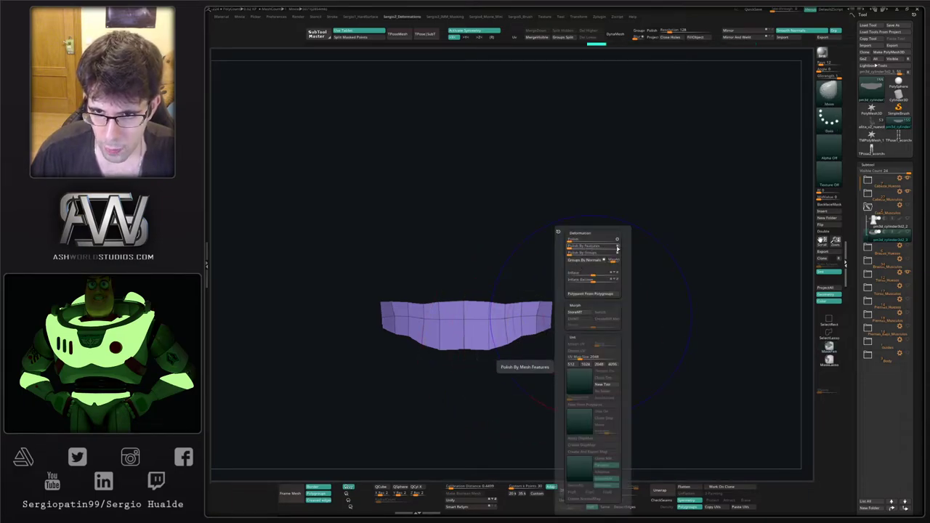
click(617, 248)
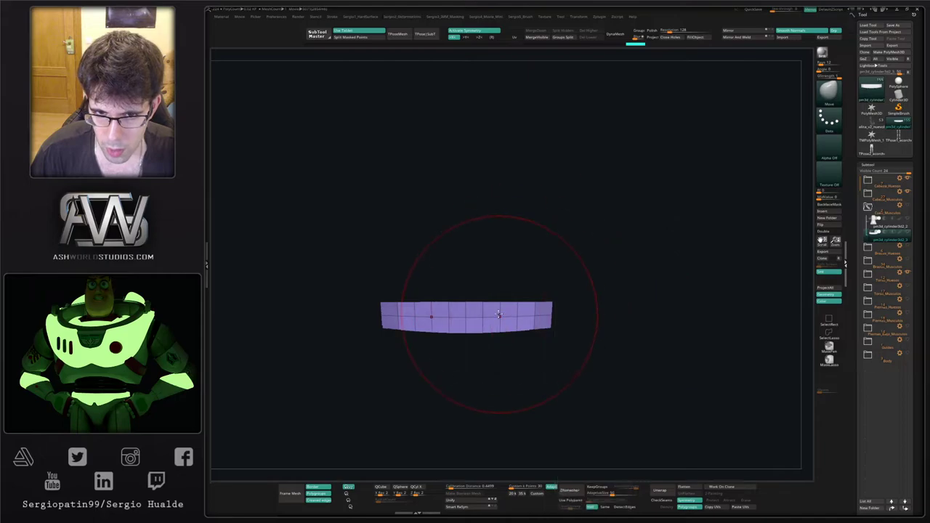
Mask everything except the strip's end sections and rotate them backward about 82 degrees with the transform gizmo.
ctrl+right_drag(499, 315, 502, 306)
mouse_move(501, 306)
right_down()
mouse_move(505, 326)
mouse_move(545, 318)
right_up()
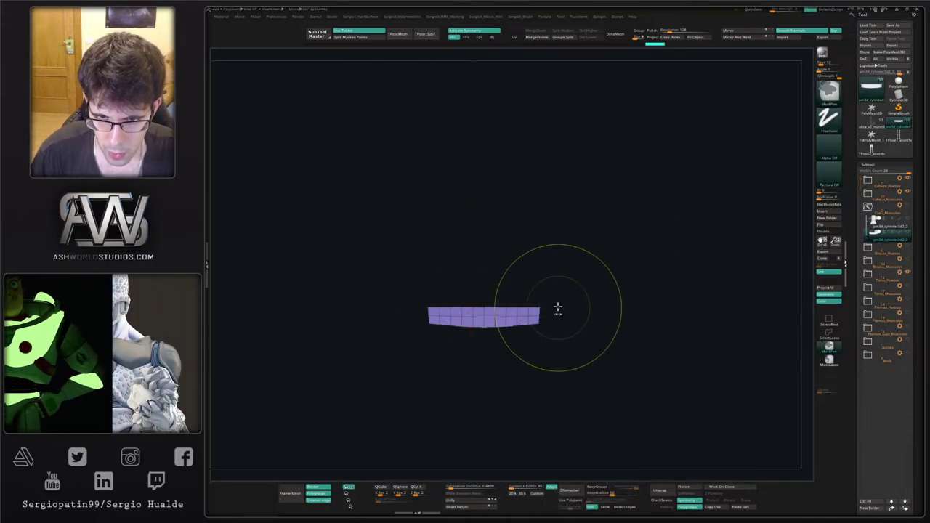
ctrl+drag(554, 293, 506, 335)
ctrl+click(514, 383)
right_drag(511, 334, 514, 367)
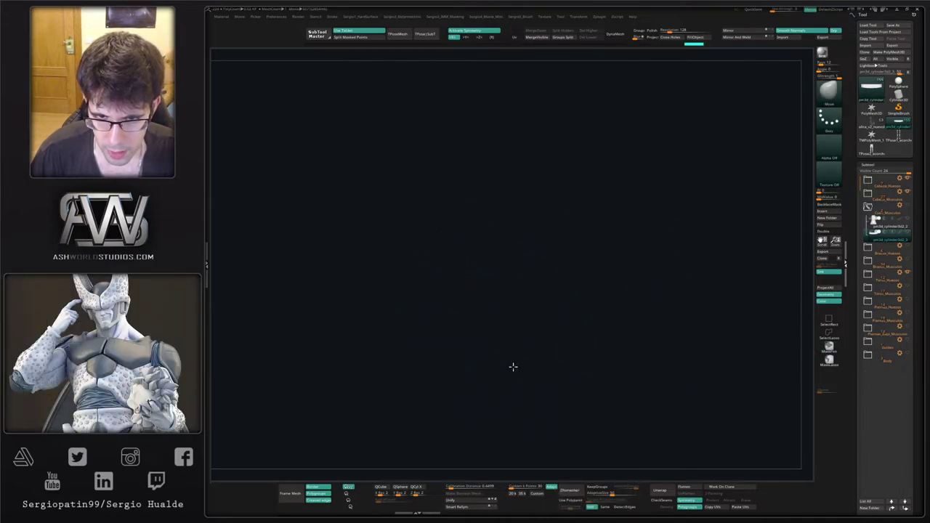
drag(514, 367, 514, 340)
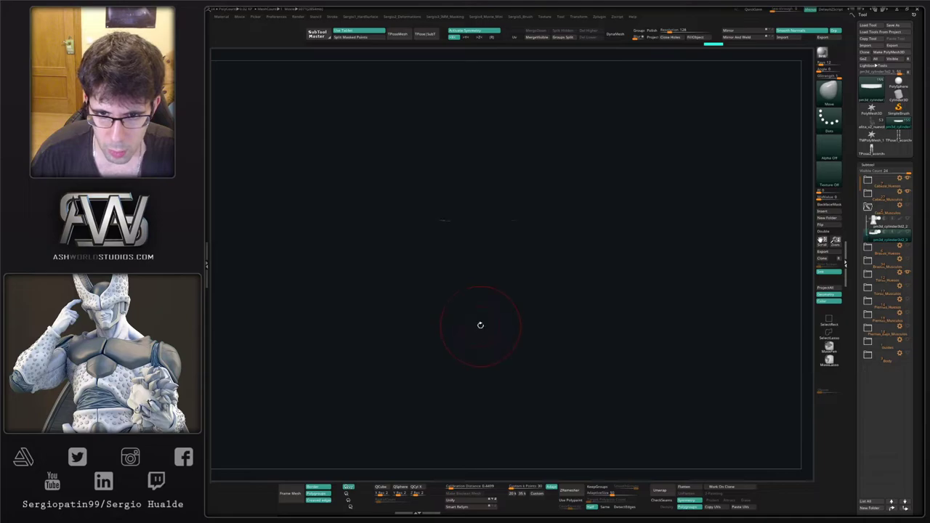
key(w)
click(510, 219)
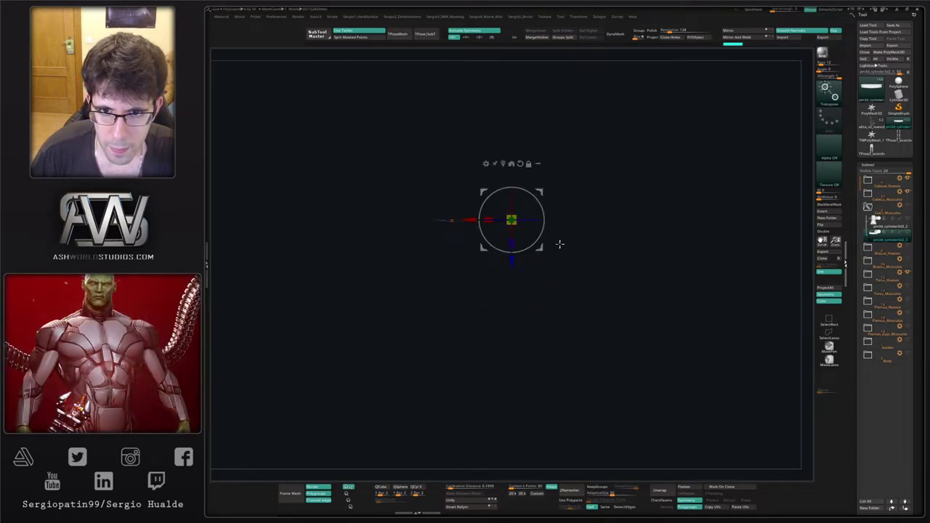
drag(539, 237, 527, 193)
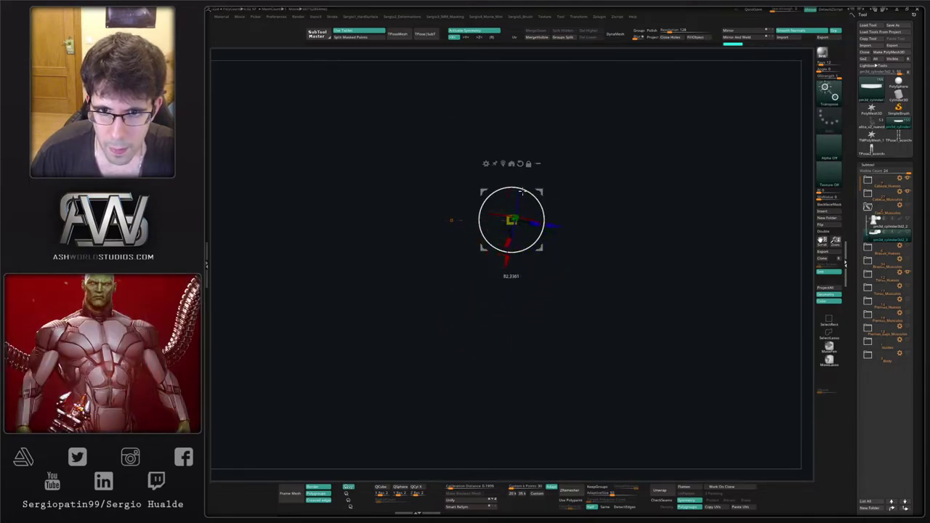
drag(563, 224, 539, 224)
key(ctrl+z)
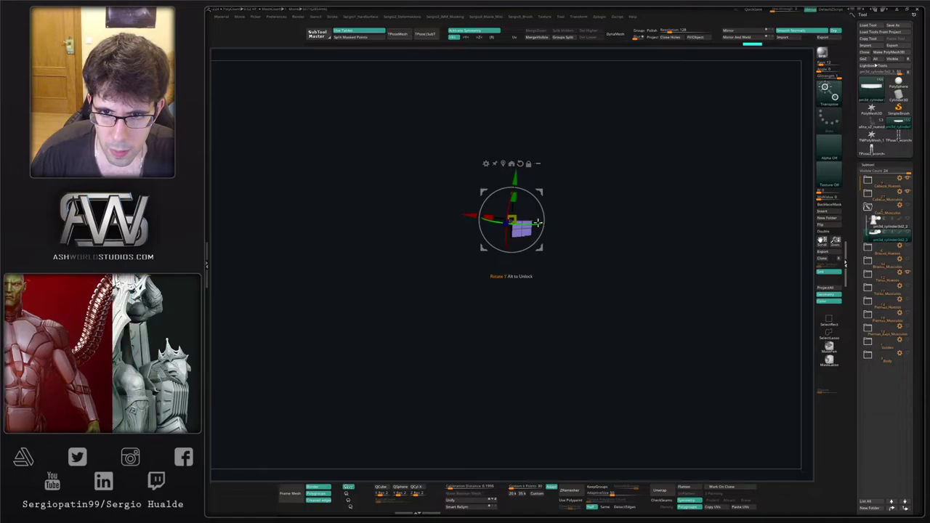
Extend the strip's bent ends backward in masked stages and adjust their rear corners with the Move brush.
drag(542, 190, 557, 191)
ctrl+drag(570, 266, 562, 256)
drag(560, 191, 576, 191)
key(q)
ctrl+drag(569, 259, 568, 282)
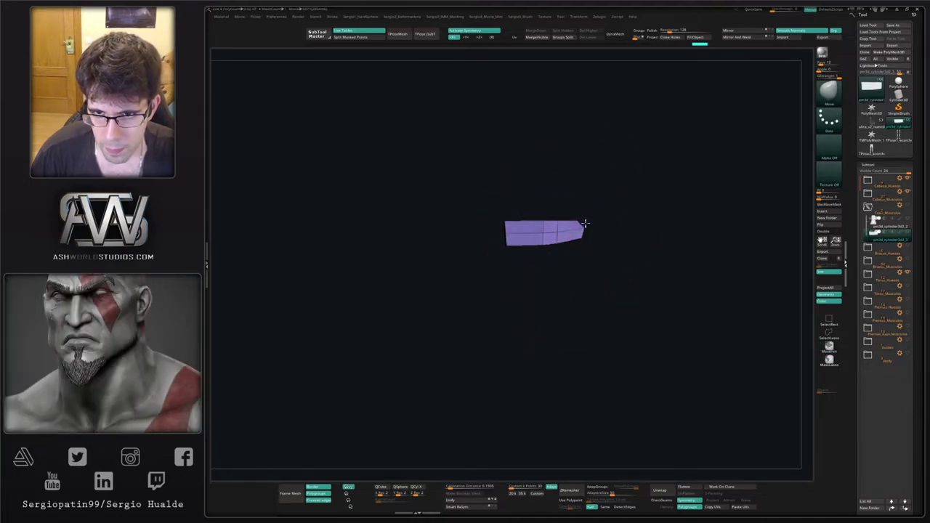
mouse_move(585, 223)
mouse_down()
mouse_move(571, 233)
mouse_move(579, 243)
mouse_up()
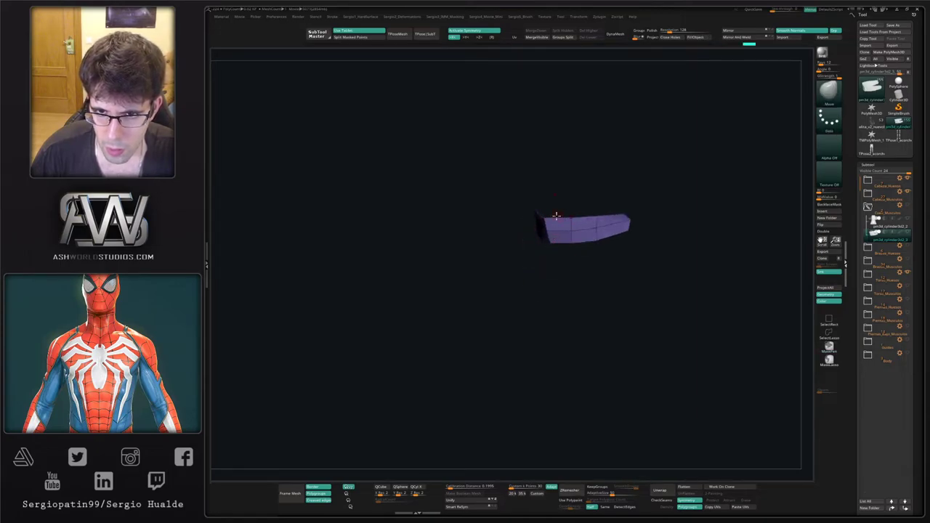
mouse_move(558, 218)
mouse_down()
mouse_move(588, 243)
mouse_move(550, 242)
mouse_move(580, 248)
mouse_up()
Show the skull and spine again and pull down the upper edge of the strip's rear arms to slim them.
key(alt+s)
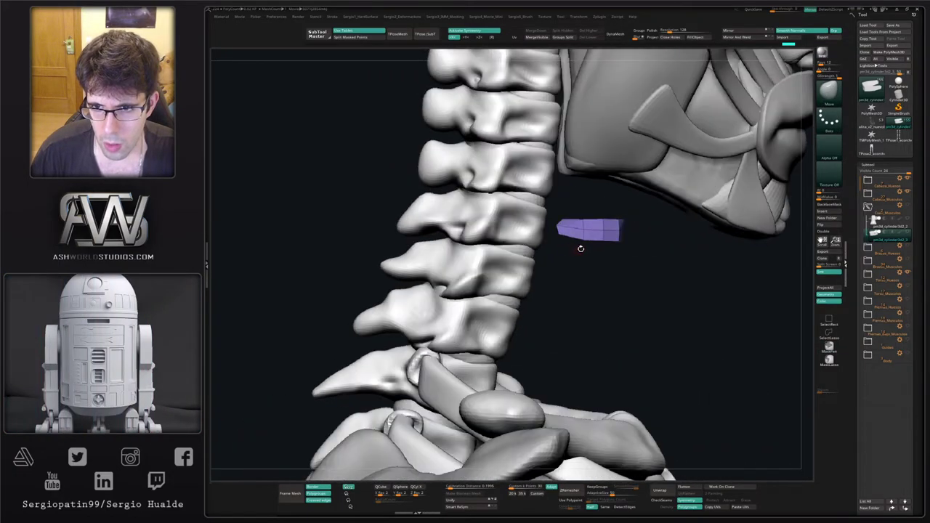
mouse_move(630, 284)
ctrl+right_down()
mouse_move(640, 255)
mouse_move(606, 266)
ctrl+right_up()
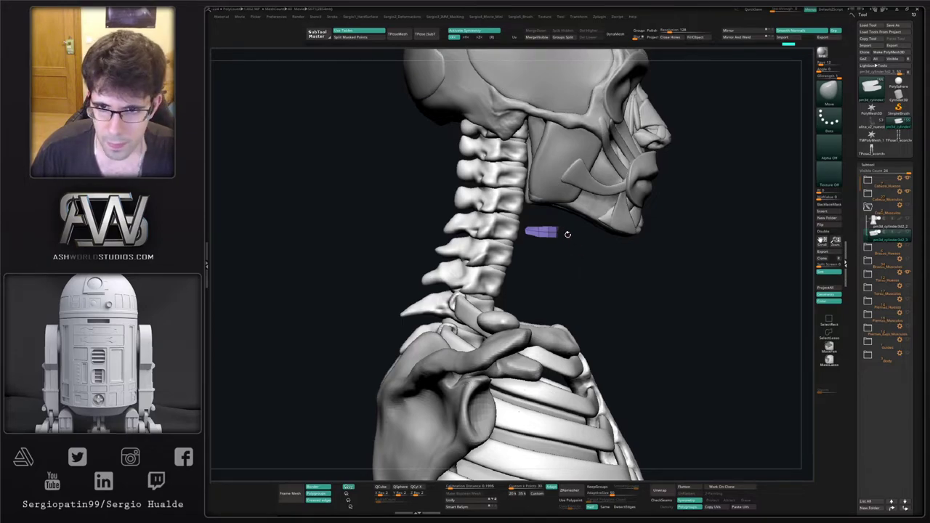
ctrl+right_drag(565, 246, 550, 233)
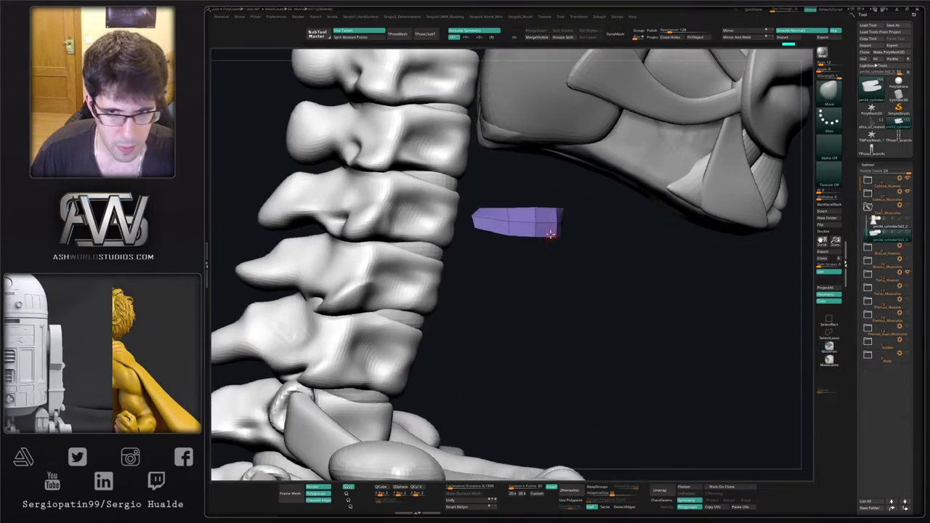
mouse_move(529, 207)
mouse_down()
mouse_move(521, 230)
mouse_move(508, 216)
mouse_move(479, 226)
mouse_up()
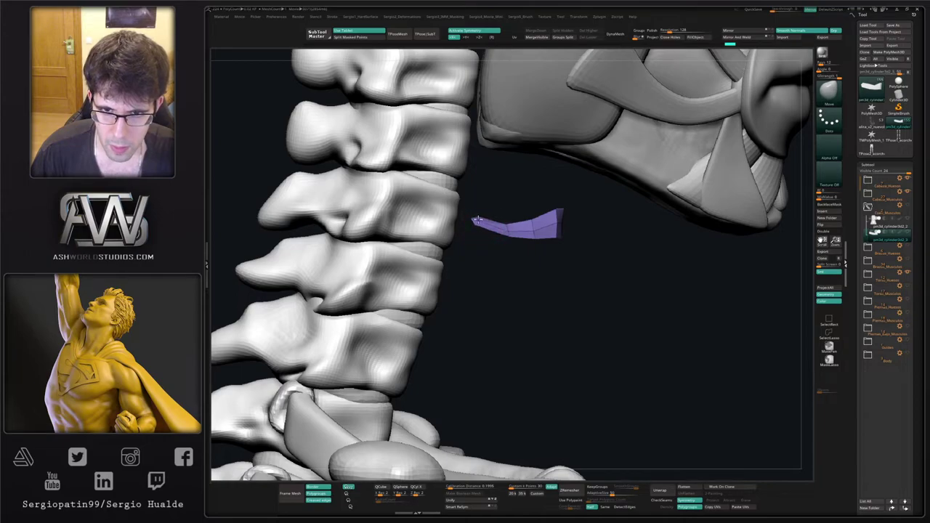
Turn on double-sided display and nudge the strip's middle points upward so the arms taper evenly toward the spine.
ctrl+right_drag(479, 211, 480, 269)
right_drag(483, 227, 443, 227)
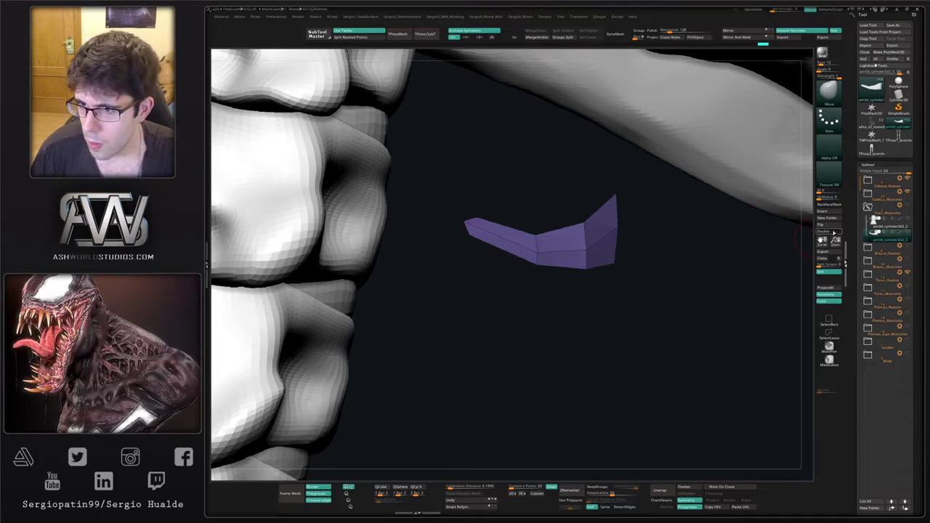
click(825, 231)
right_drag(578, 239, 515, 248)
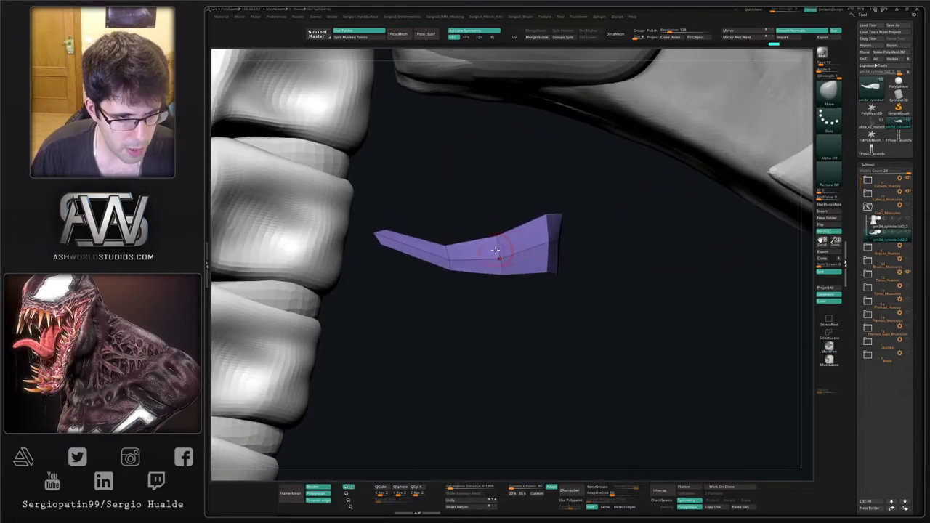
drag(453, 253, 457, 250)
drag(505, 266, 509, 261)
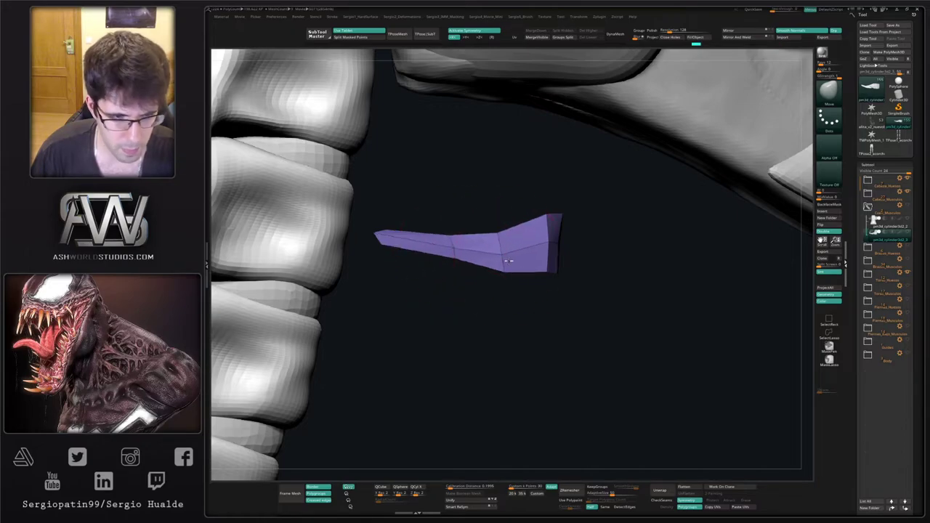
Lower the upper edge of the strip's front section to bring it level with the arms.
drag(552, 229, 554, 244)
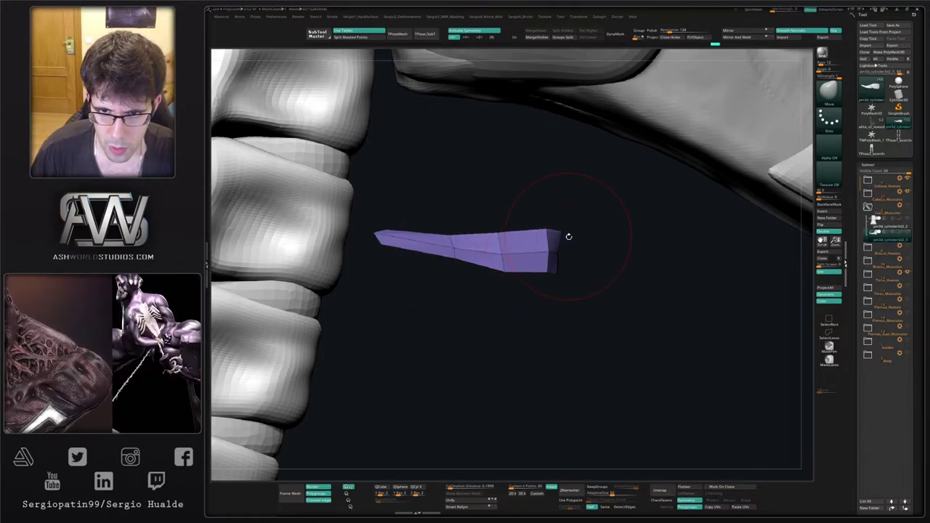
right_drag(567, 235, 580, 249)
drag(587, 234, 622, 240)
drag(522, 229, 522, 235)
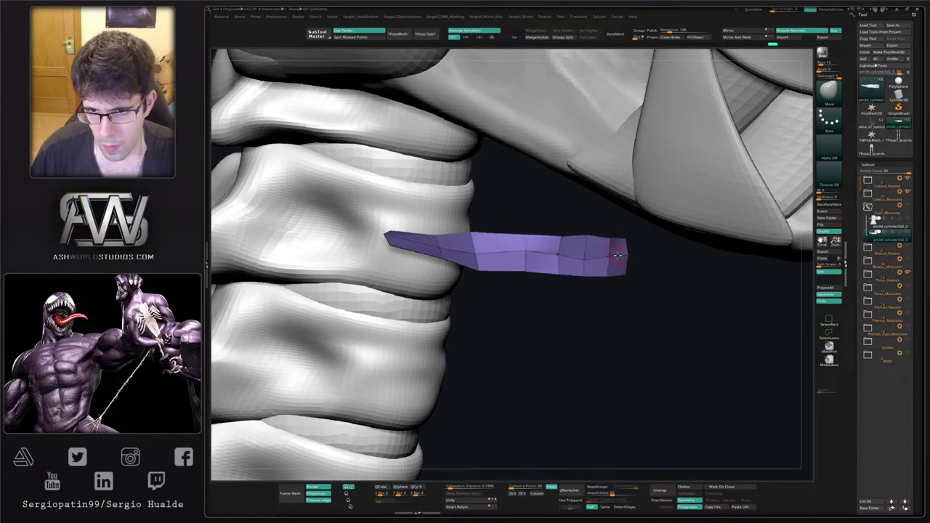
Give the strip thickness with Panel Loops.
right_drag(530, 259, 561, 260)
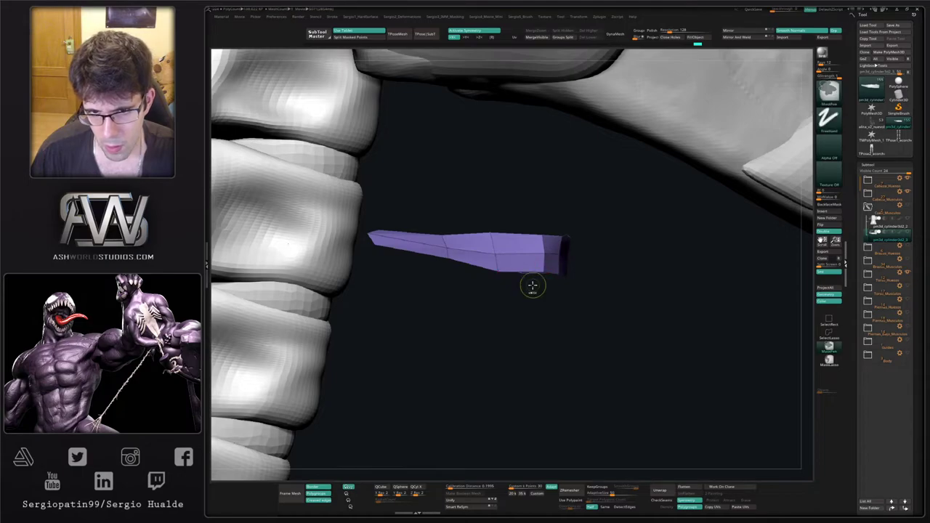
ctrl+right_drag(531, 287, 550, 264)
right_drag(562, 209, 559, 364)
key(1)
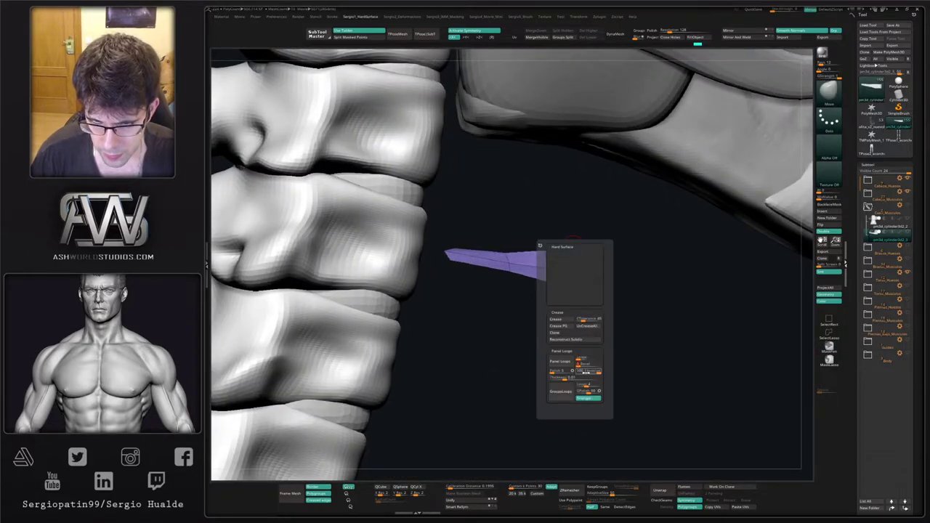
click(561, 361)
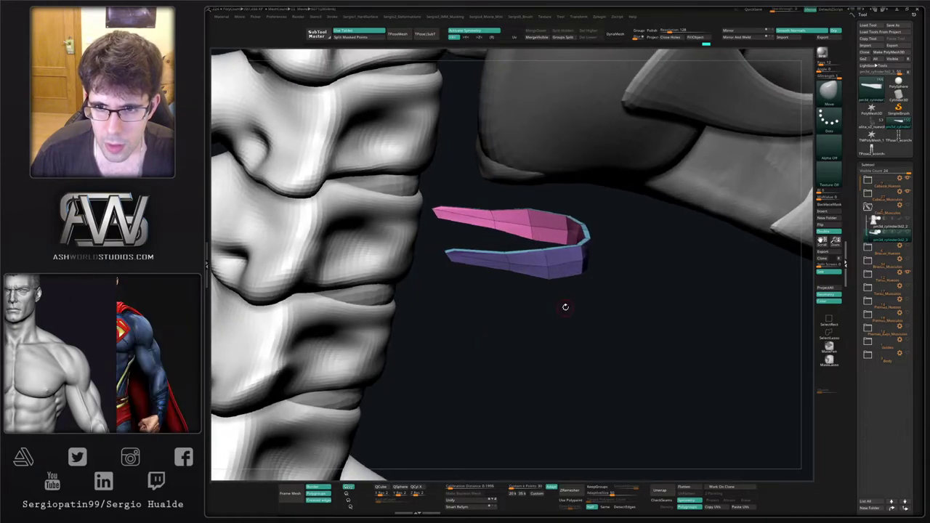
Smooth the thickened strip with dynamic subdivision and hide the polygroup wireframe.
key(space)
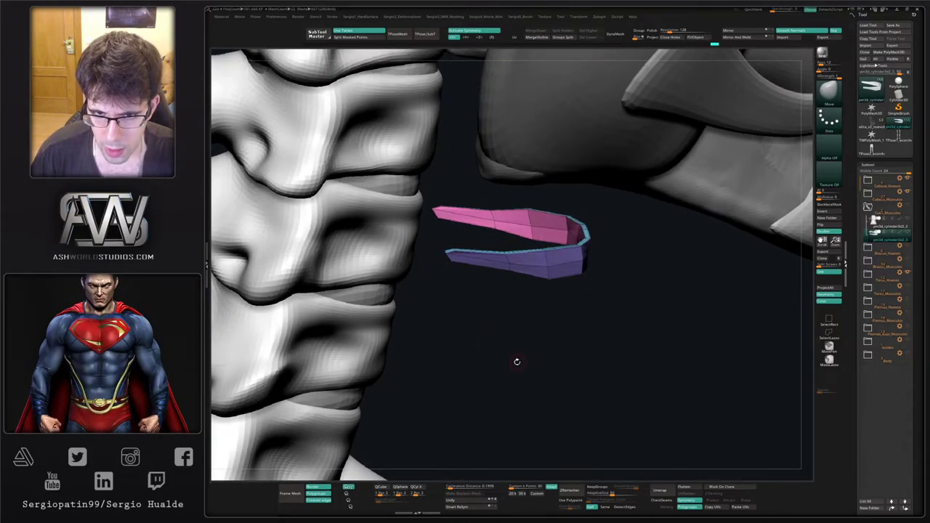
key(d)
key(shift+f)
ctrl+right_drag(552, 336, 563, 306)
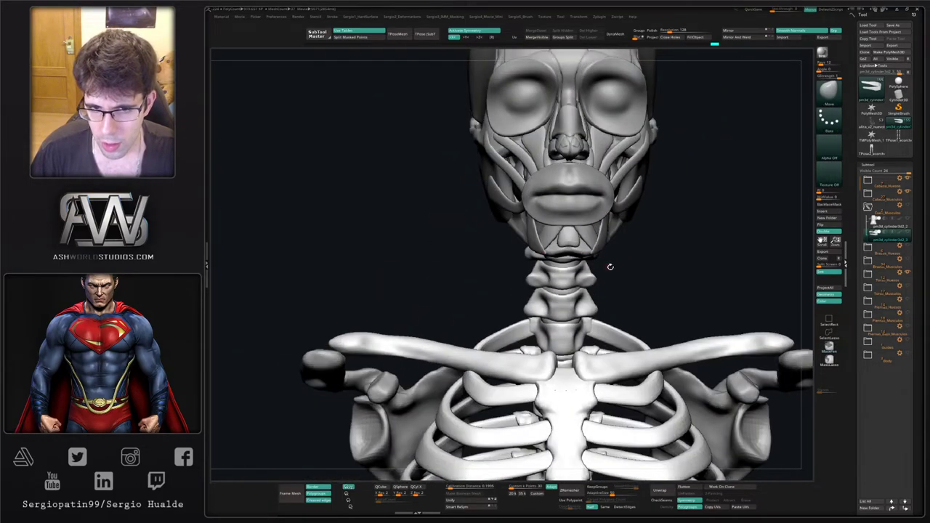
Solo the U-shaped piece, mask its front section and splay the rear arms outward with the transform gizmo.
right_drag(627, 280, 607, 278)
key(alt+shift+s)
key(shift+f)
mouse_move(594, 242)
ctrl+mouse_down()
mouse_move(551, 287)
mouse_move(614, 316)
mouse_move(556, 299)
mouse_move(555, 311)
ctrl+mouse_up()
key(w)
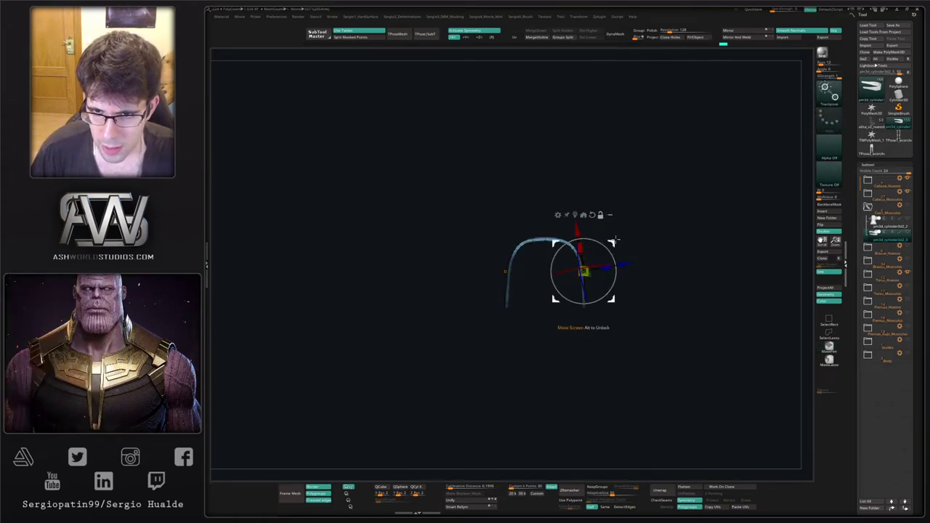
alt+drag(615, 245, 608, 233)
key(ctrl+i)
key(q)
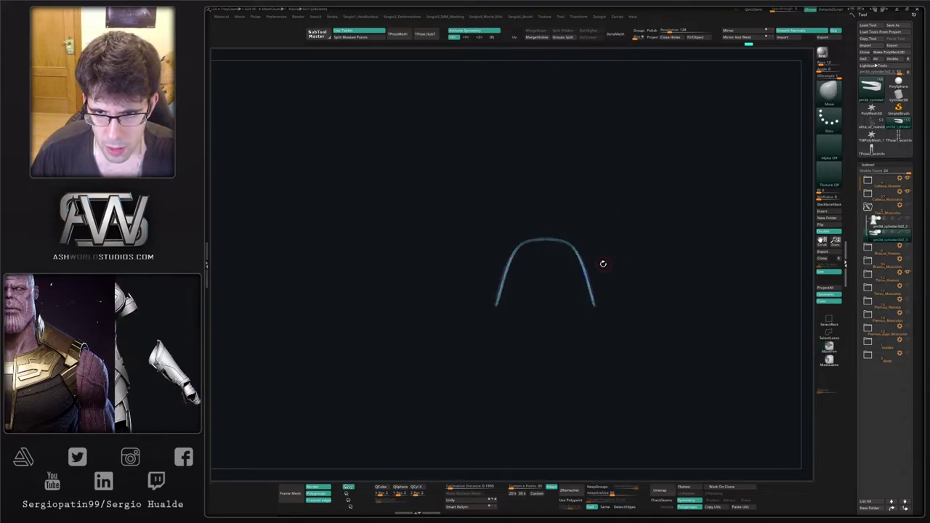
Shorten the rear arms, clear the mask and round the front bends with the Move brush.
key(s)
drag(591, 293, 595, 288)
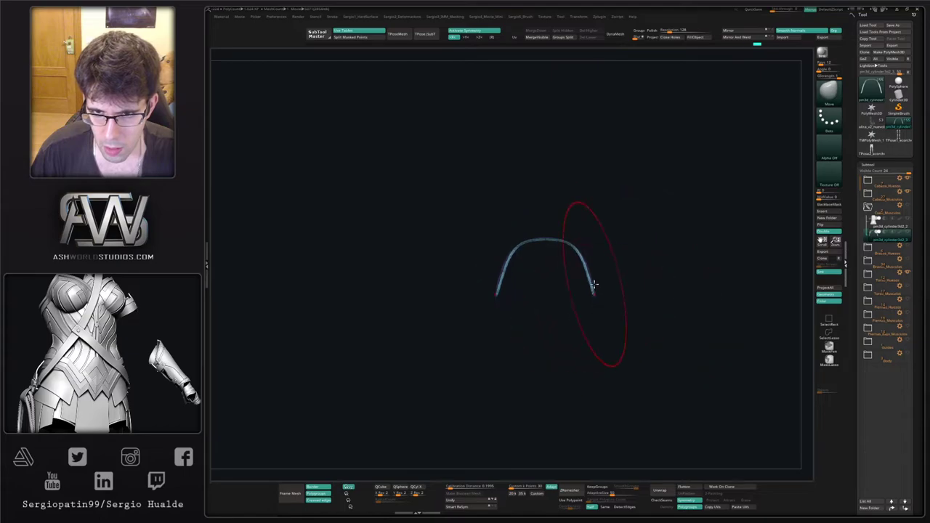
ctrl+click(606, 257)
key(s)
drag(573, 250, 567, 251)
drag(573, 250, 575, 256)
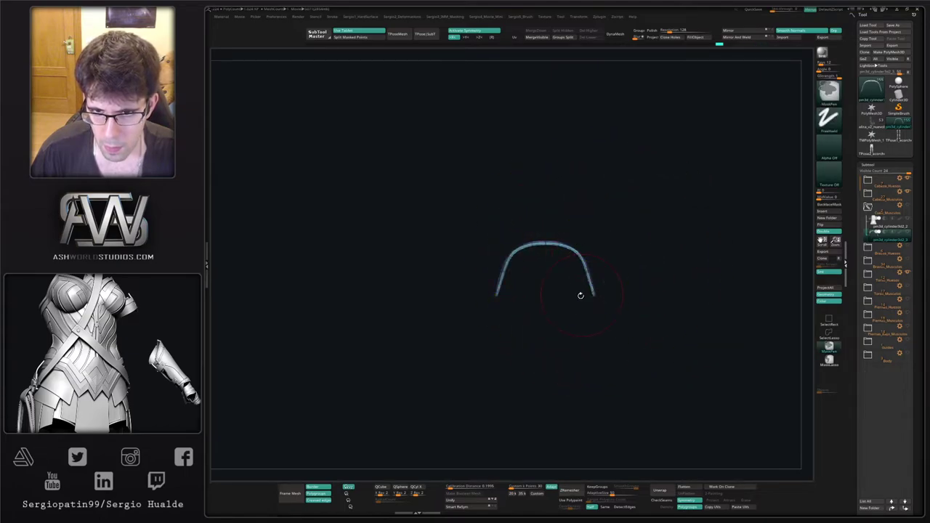
Lower the rear tips slightly, then show the skull and spine again and nudge the piece's lower front edge upward.
drag(577, 293, 579, 316)
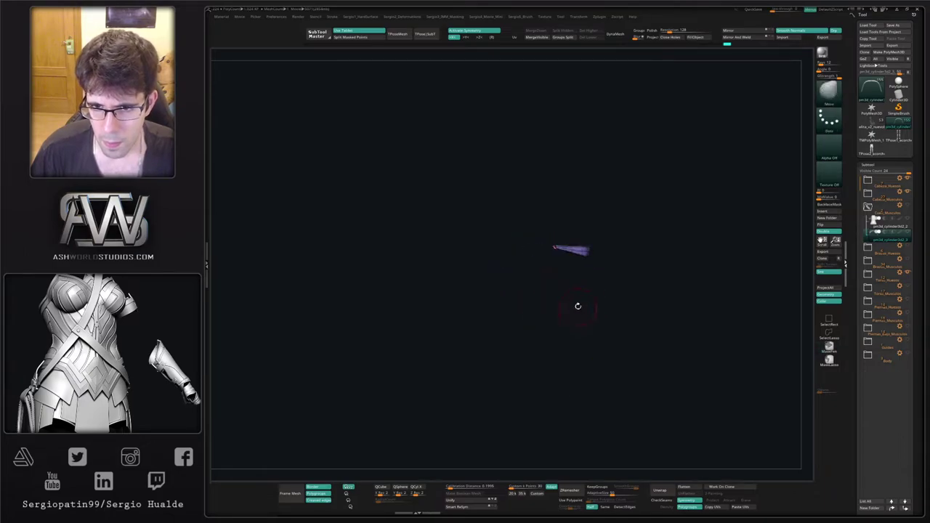
drag(553, 249, 551, 249)
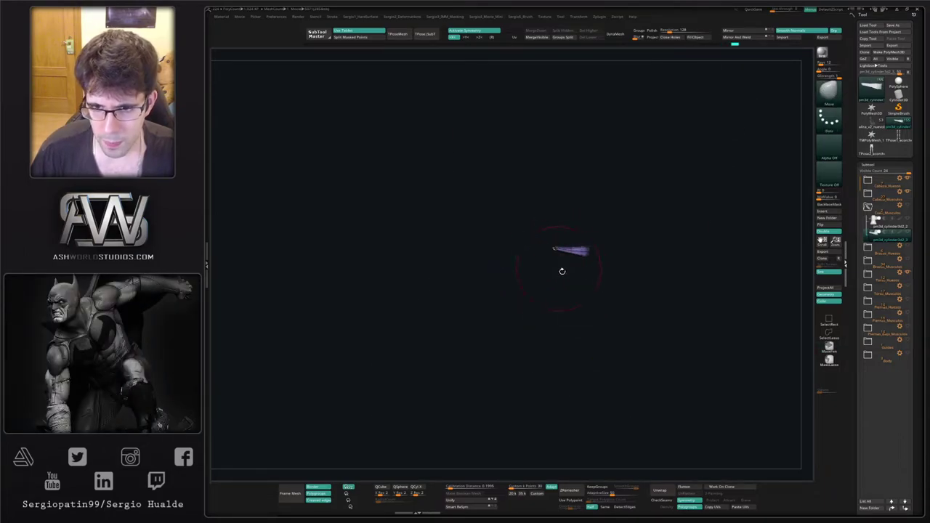
key(alt+s)
mouse_move(584, 266)
ctrl+right_down()
mouse_move(603, 287)
mouse_move(582, 290)
mouse_move(604, 298)
ctrl+right_up()
key(shift+f)
drag(623, 261, 611, 258)
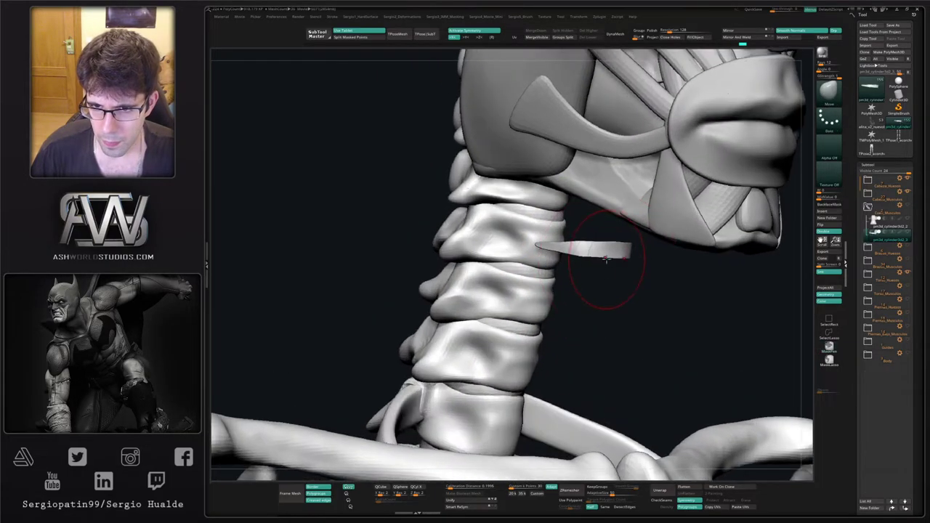
right_drag(598, 241, 567, 229)
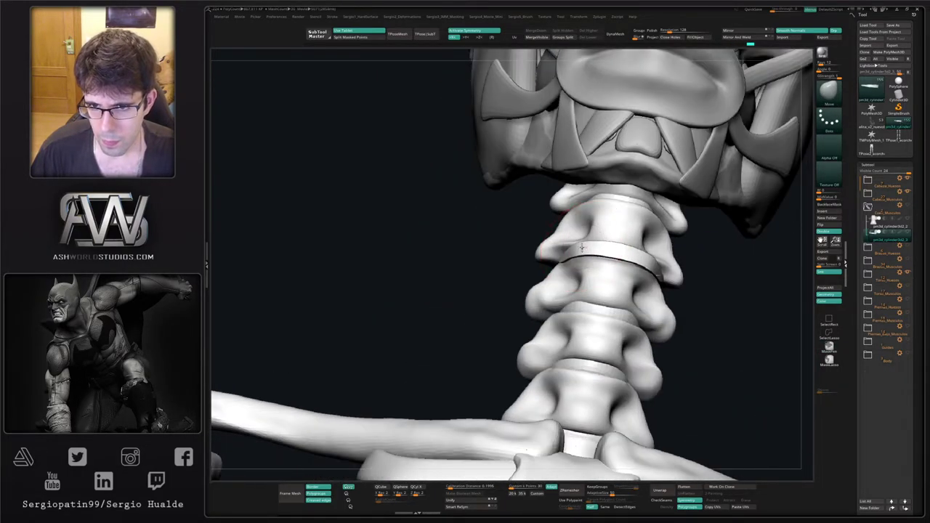
drag(585, 247, 610, 286)
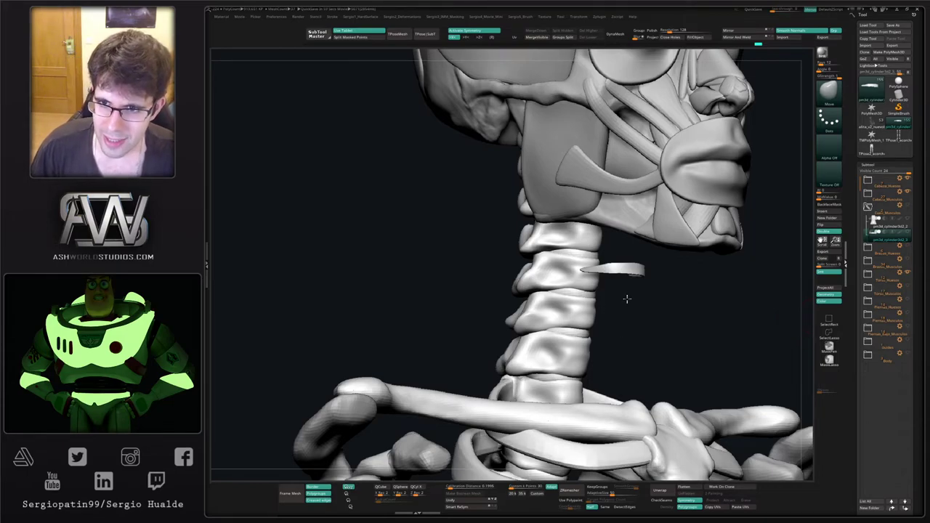
mouse_move(627, 299)
right_down()
mouse_move(628, 311)
mouse_move(631, 292)
right_up()
ctrl+right_drag(631, 293, 638, 326)
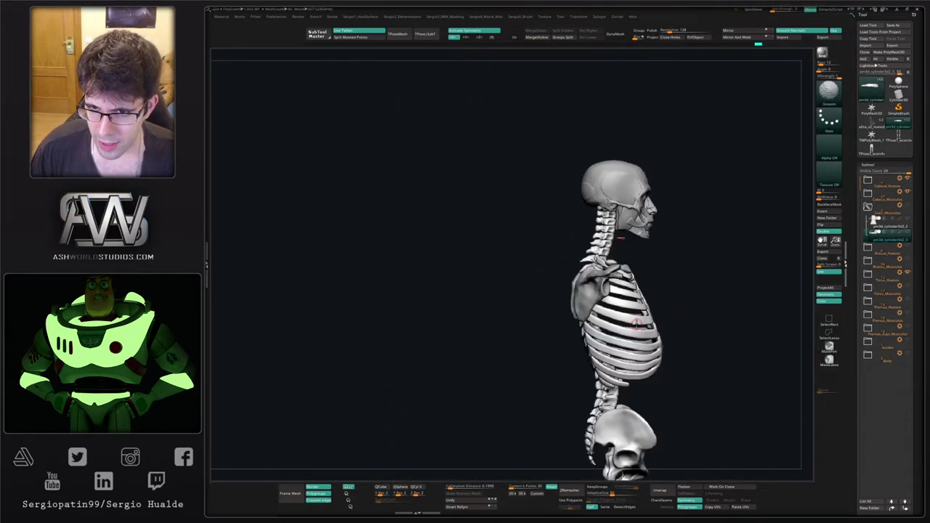
alt+right_drag(638, 259, 581, 289)
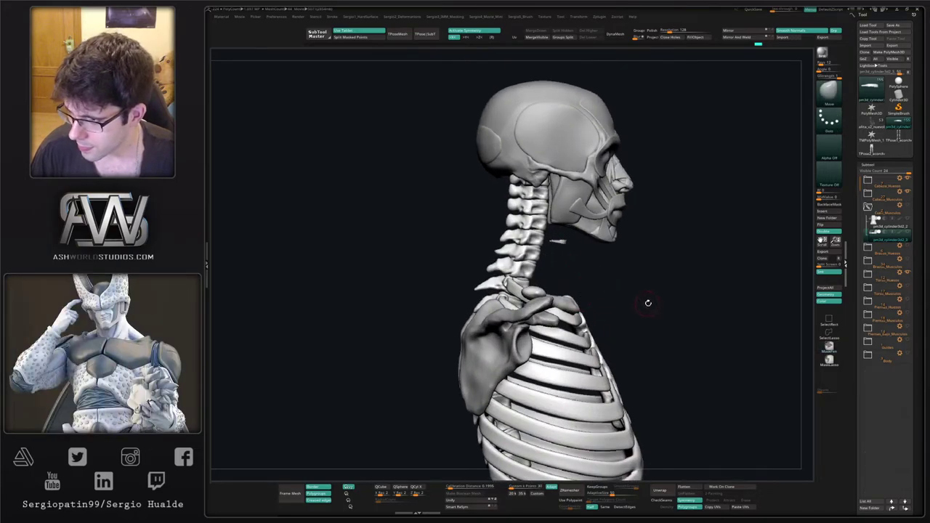
right_drag(648, 304, 642, 307)
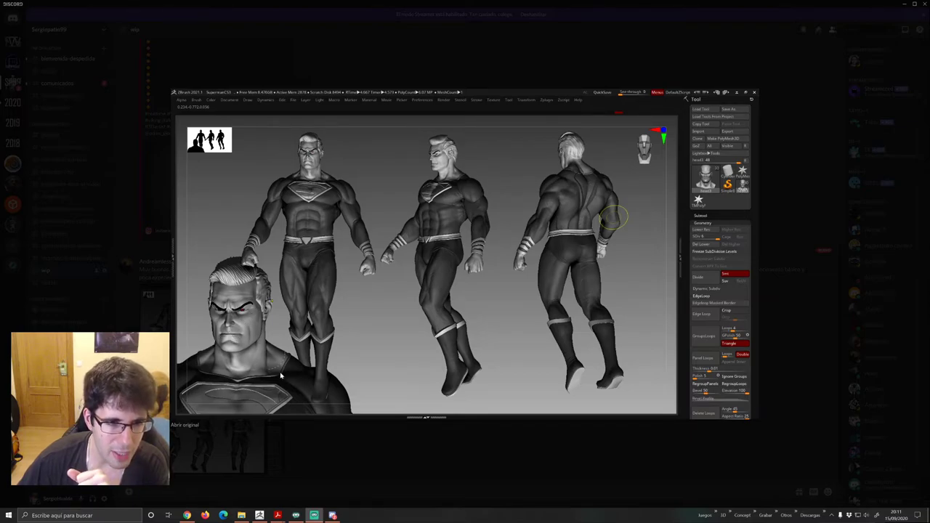
Switch to the Discord wip channel and view the second shared image of the superhero sculpt.
click(345, 458)
click(223, 441)
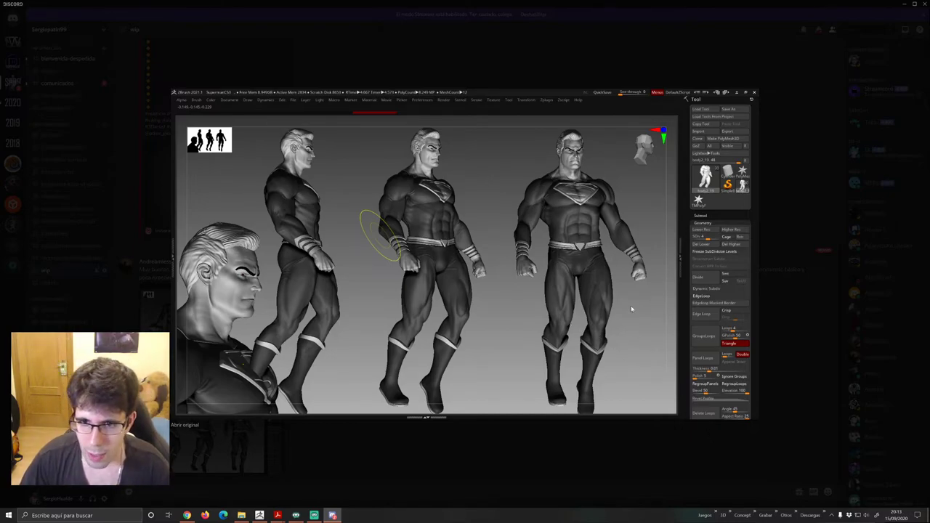
key(Escape)
Launch the on-screen drawing tool and reopen the second superhero sculpt image in the wip channel.
click(773, 513)
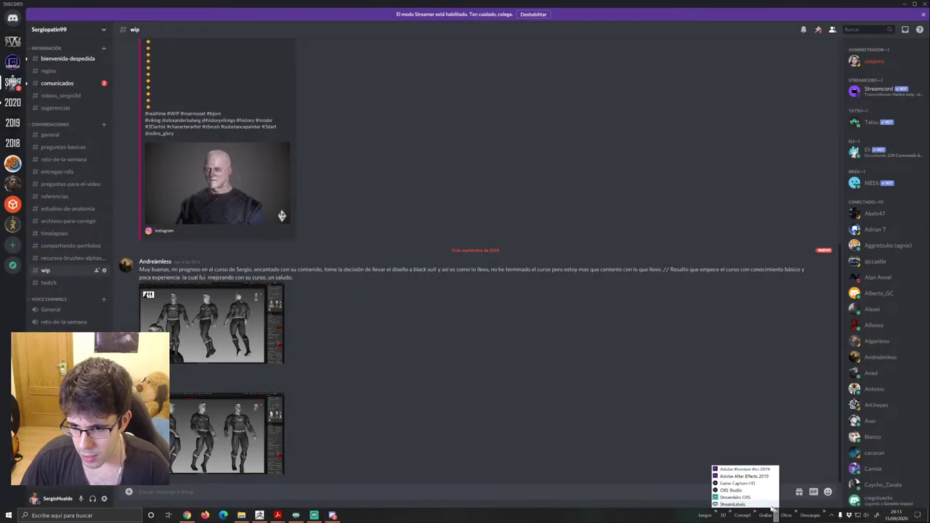
click(730, 513)
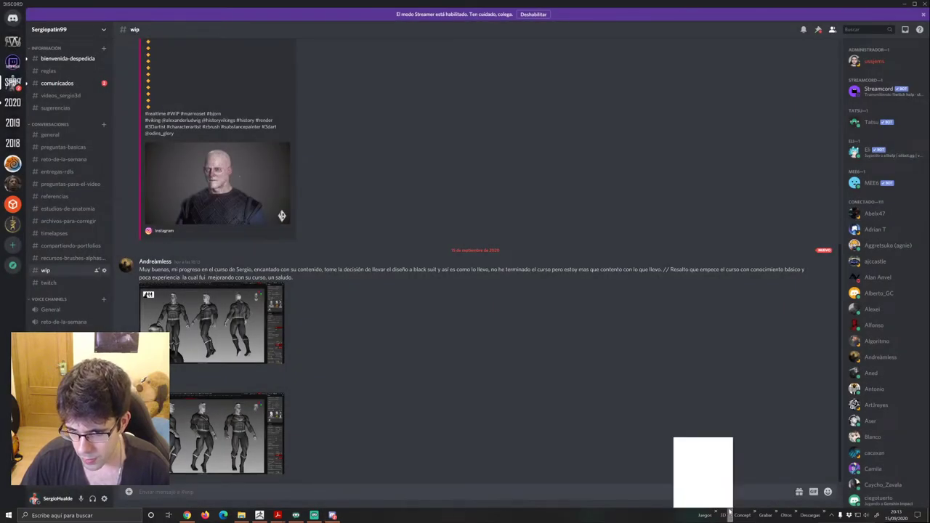
click(713, 521)
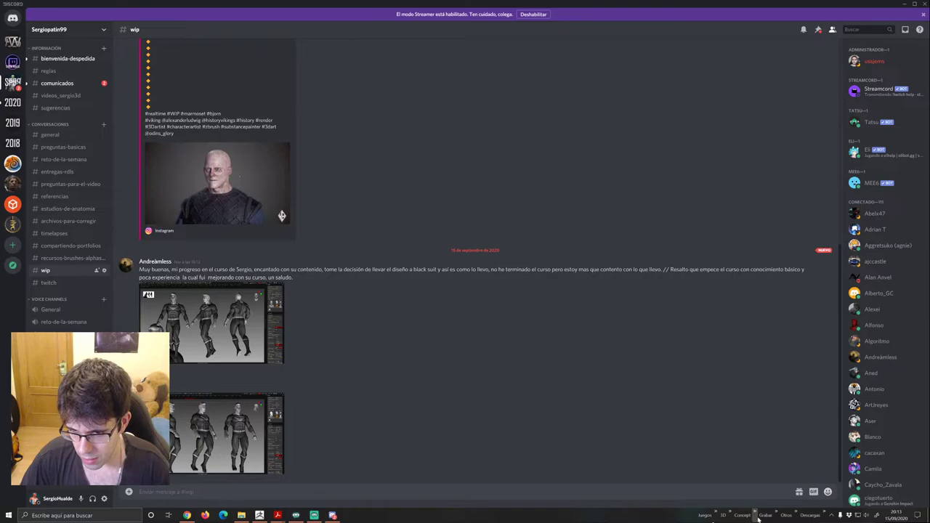
click(756, 514)
click(712, 498)
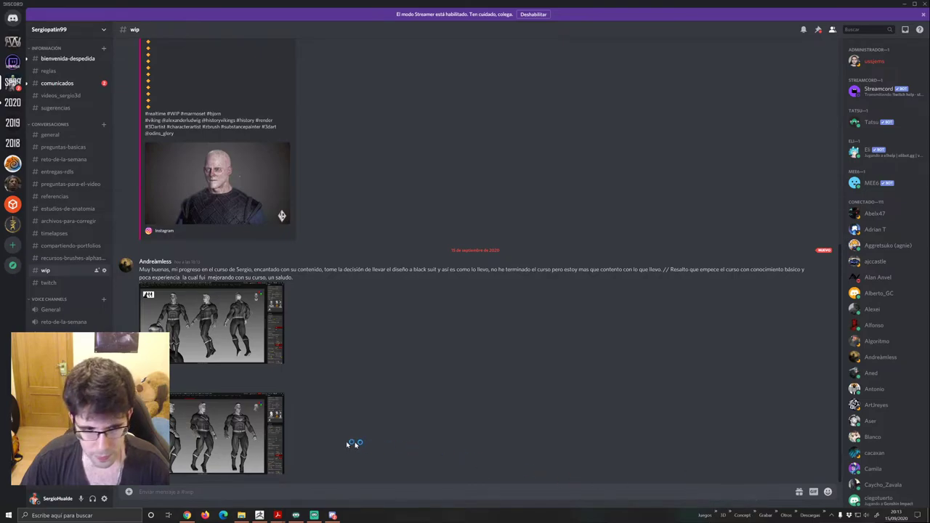
click(253, 443)
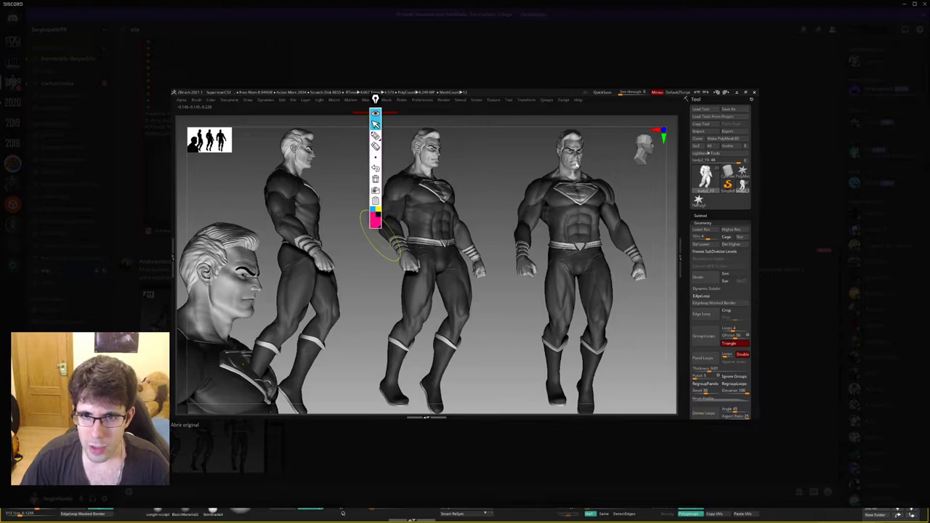
Draw eight short horizontal proportion marks with the pen down the front-view superhero, spaced one head height apart from the head to the feet.
key(ctrl+shift+3)
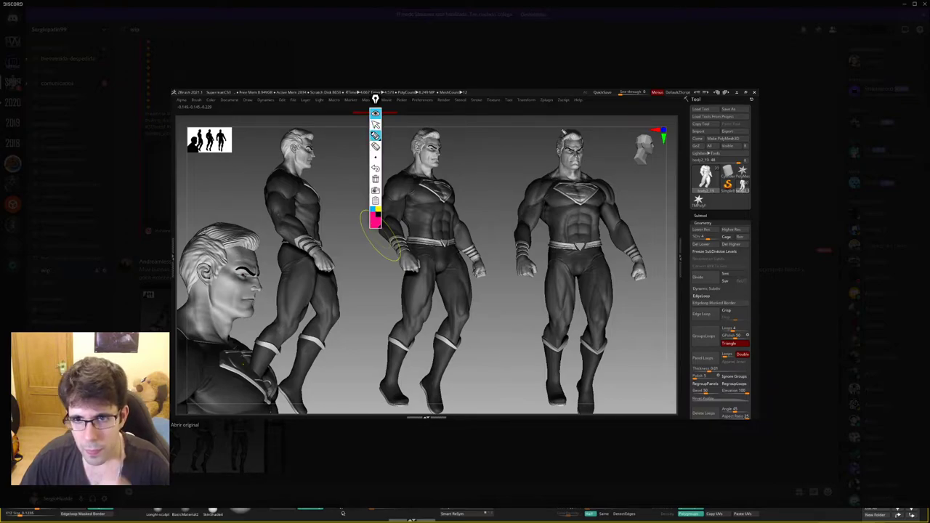
drag(562, 133, 587, 132)
drag(564, 171, 585, 170)
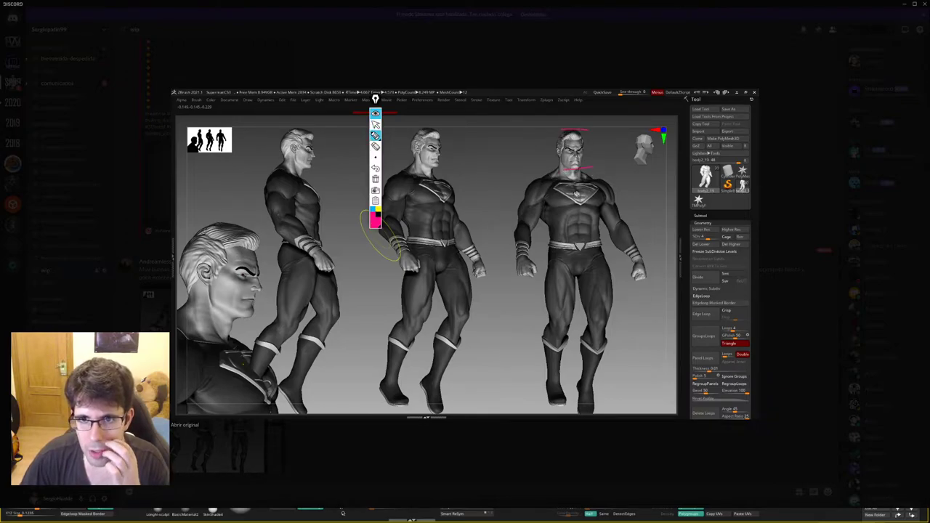
drag(567, 208, 596, 208)
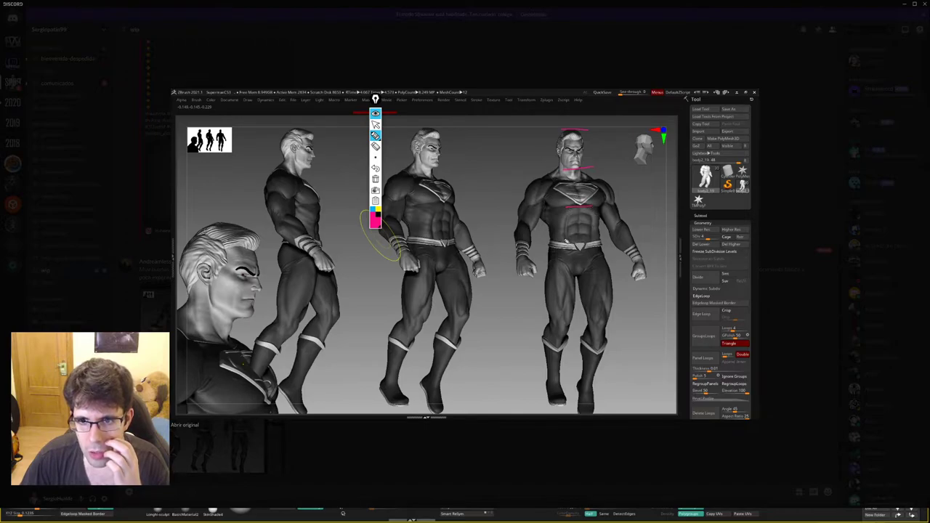
drag(568, 240, 596, 240)
drag(570, 282, 596, 283)
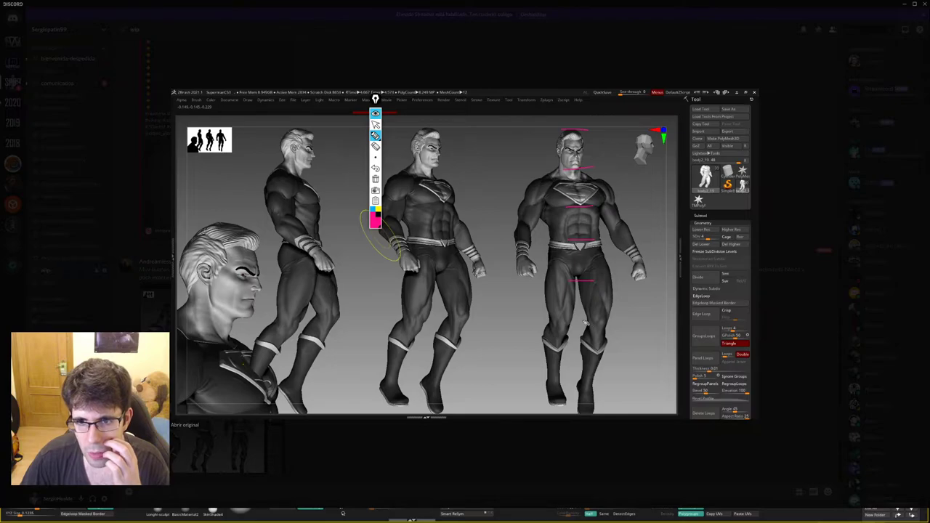
drag(572, 323, 592, 325)
drag(571, 363, 594, 363)
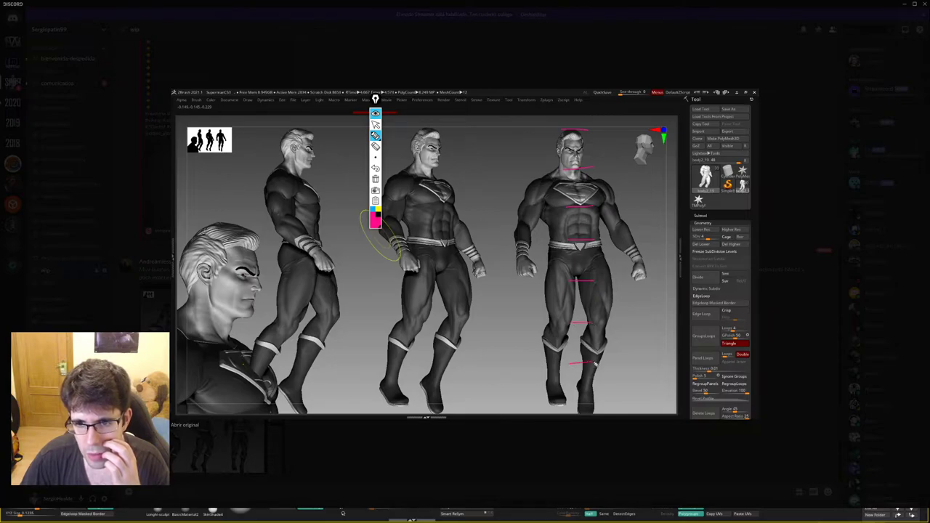
drag(567, 397, 592, 398)
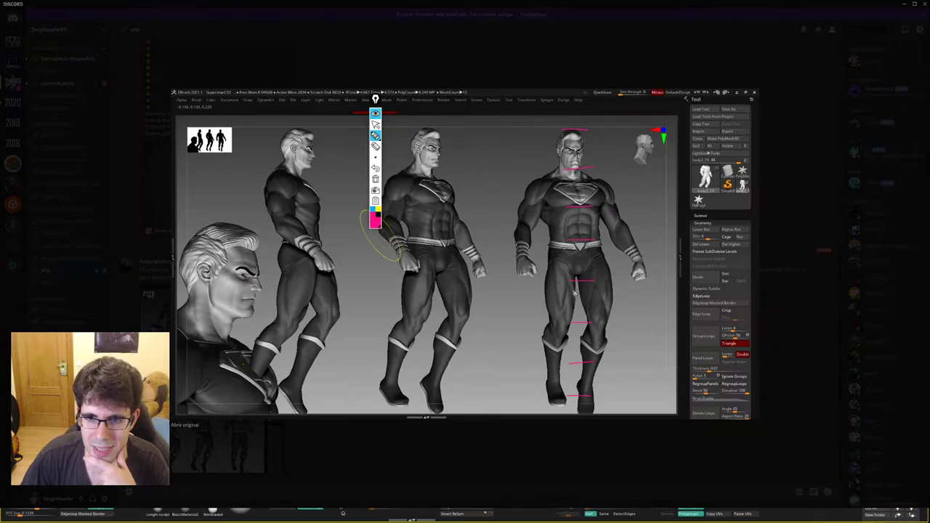
Sketch the outline of the torso, pelvis and one leg over the front-view superhero, then clear all the annotations.
mouse_move(551, 227)
mouse_down()
mouse_move(557, 274)
mouse_move(575, 285)
mouse_up()
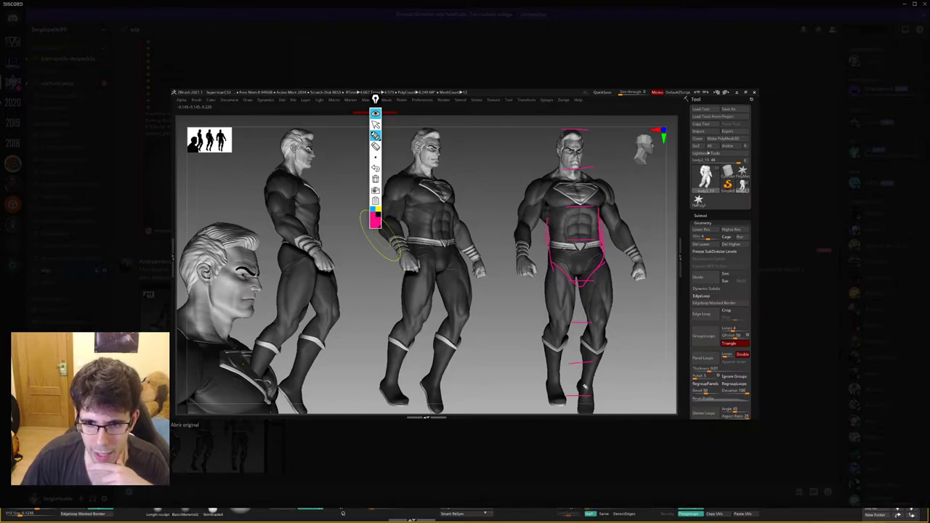
mouse_move(606, 268)
mouse_down()
mouse_move(600, 427)
mouse_move(585, 409)
mouse_move(598, 414)
mouse_move(603, 352)
mouse_up()
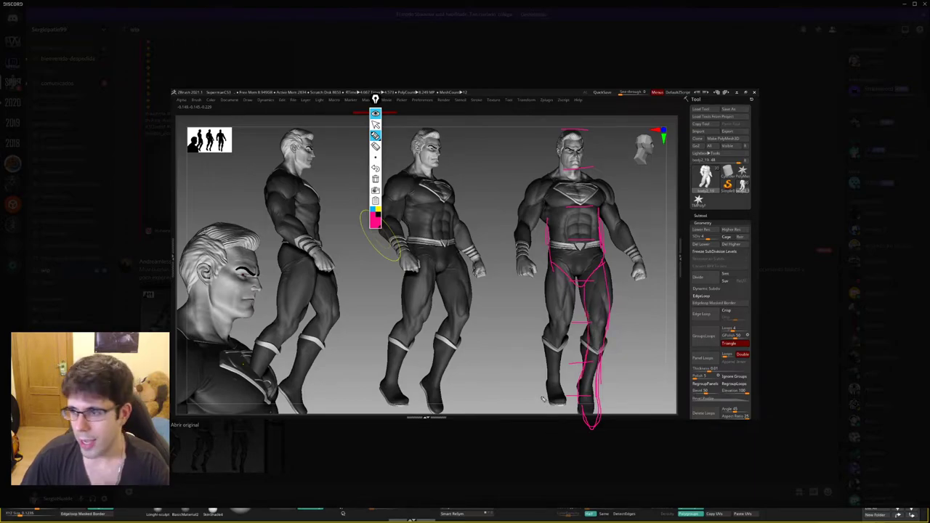
click(536, 384)
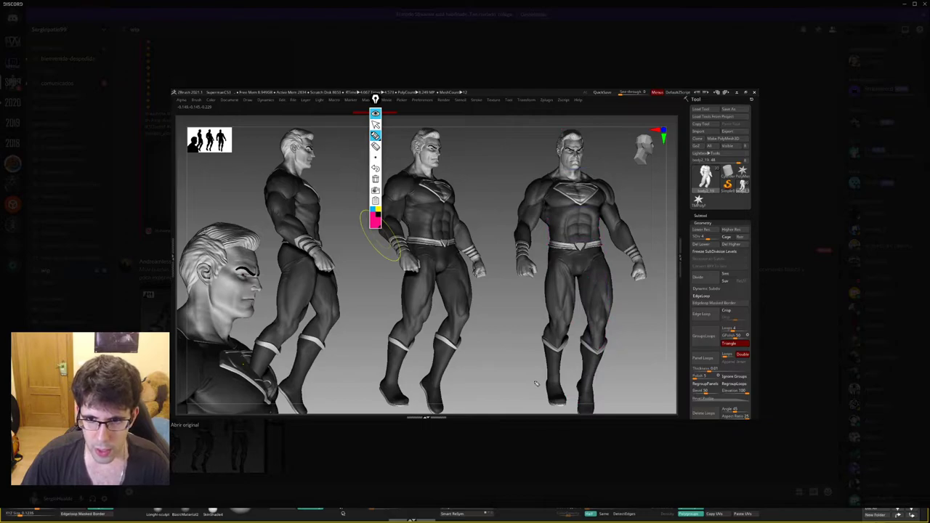
right_click(377, 220)
click(396, 226)
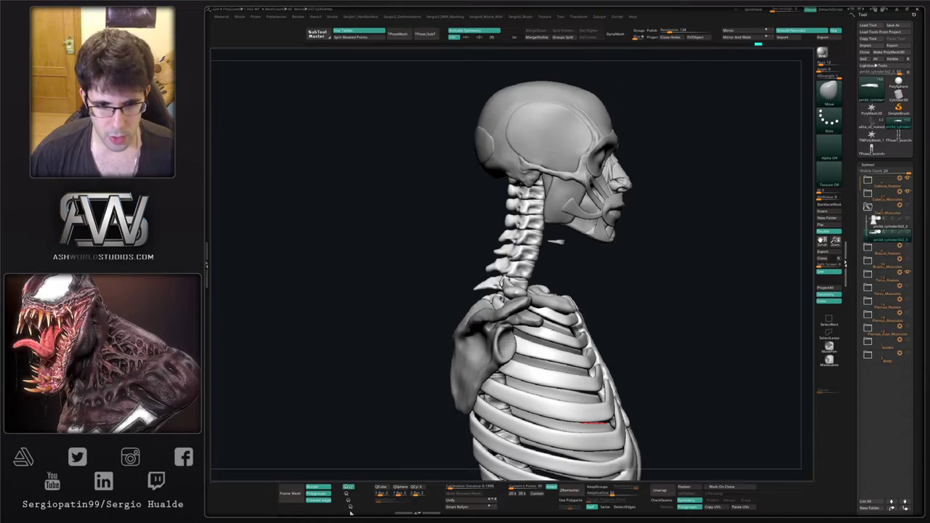
Return to ZBrush and examine the U-shaped band's placement below the jaw from the side and from a low front angle.
right_drag(539, 406, 540, 391)
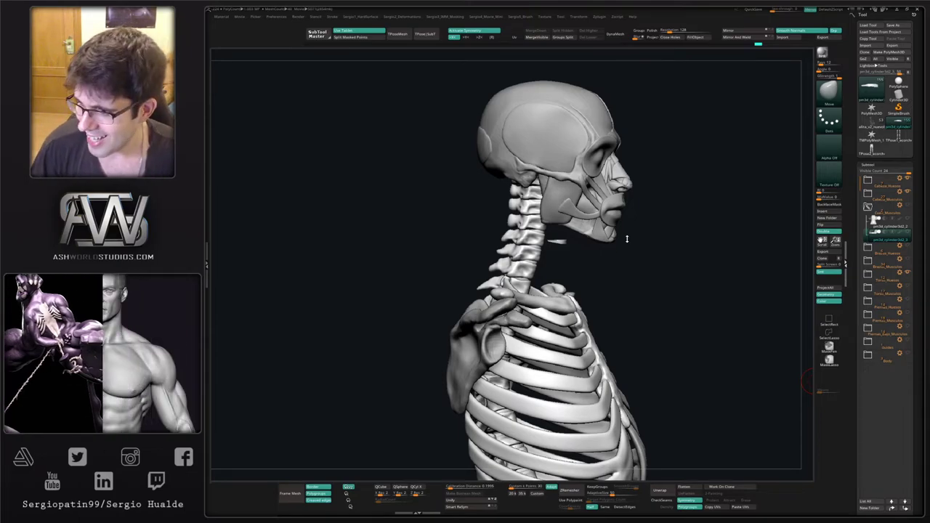
drag(633, 272, 504, 296)
ctrl+right_drag(484, 252, 506, 303)
alt+right_drag(559, 293, 477, 293)
ctrl+right_drag(476, 293, 531, 293)
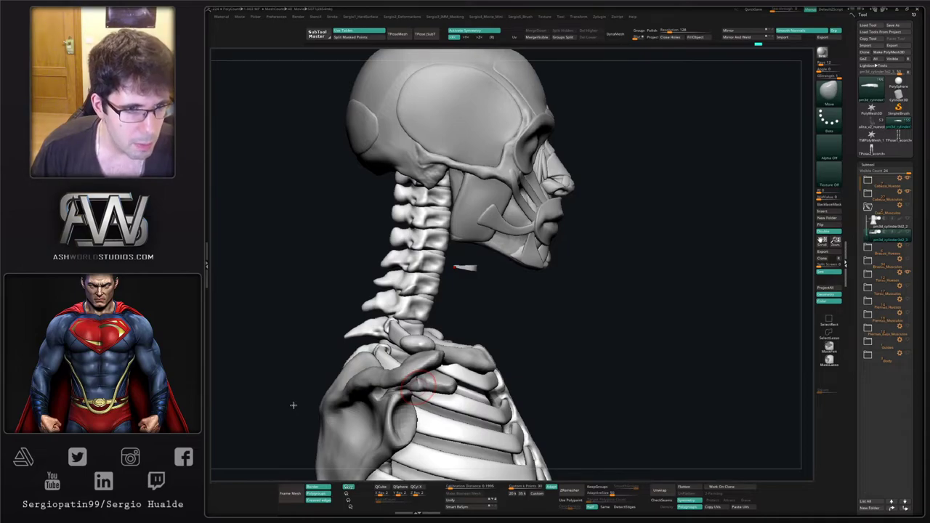
drag(625, 322, 543, 282)
drag(729, 295, 770, 266)
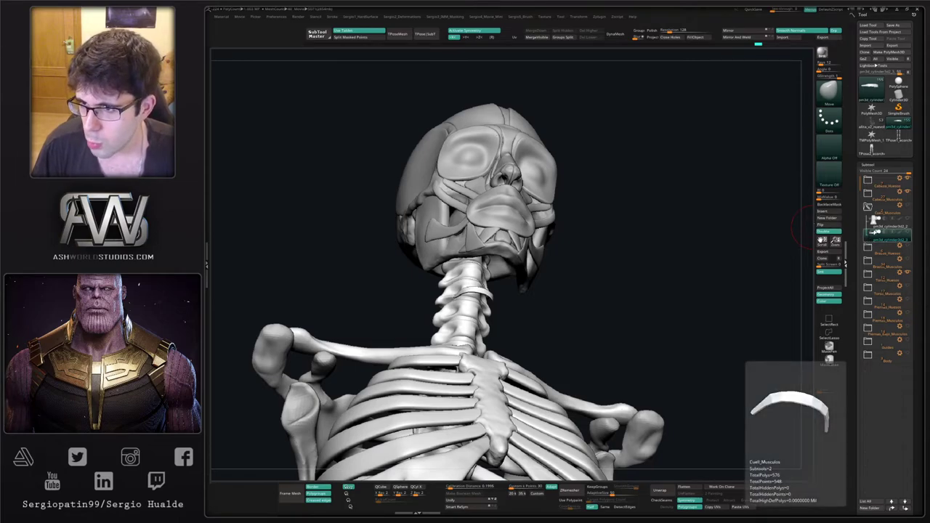
Duplicate the neck cylinder subtool in the neck muscles folder and rename the copy Digastricos.
click(871, 238)
key(ctrl+shift+d)
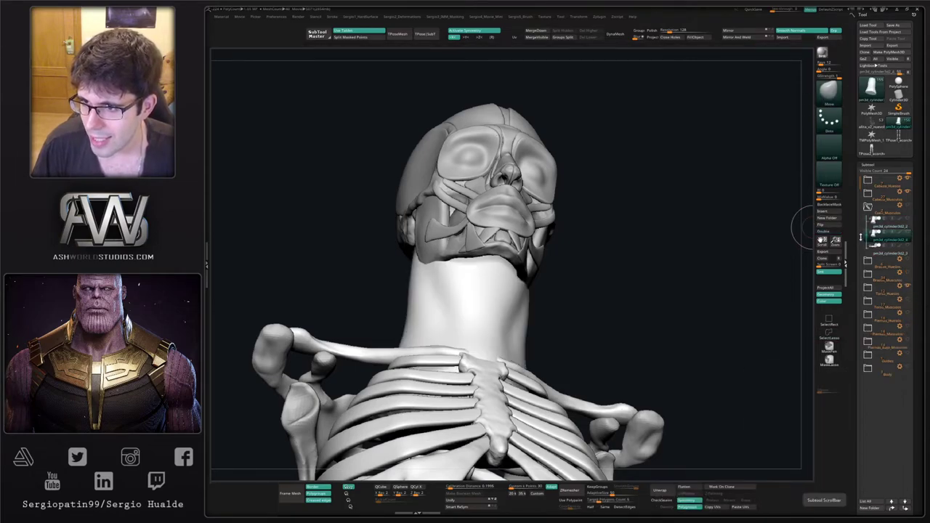
key(F2)
text(C)
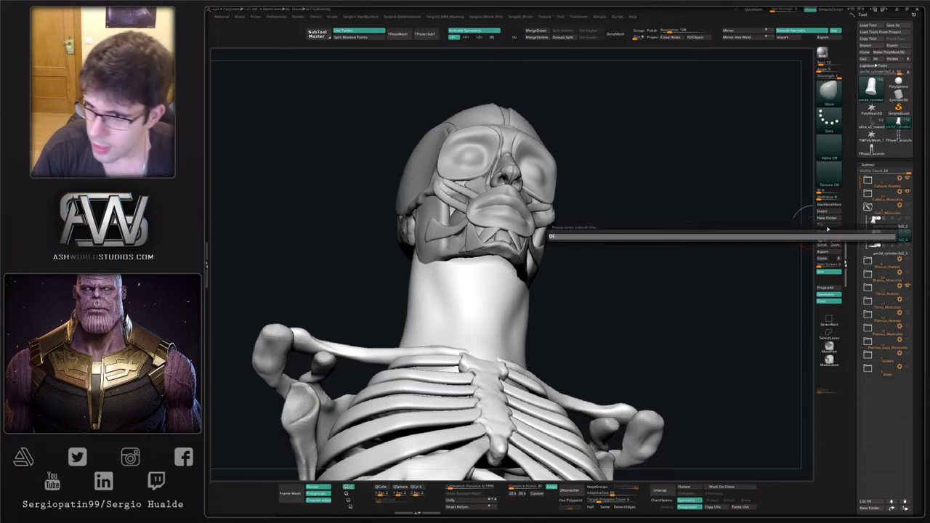
key(Return)
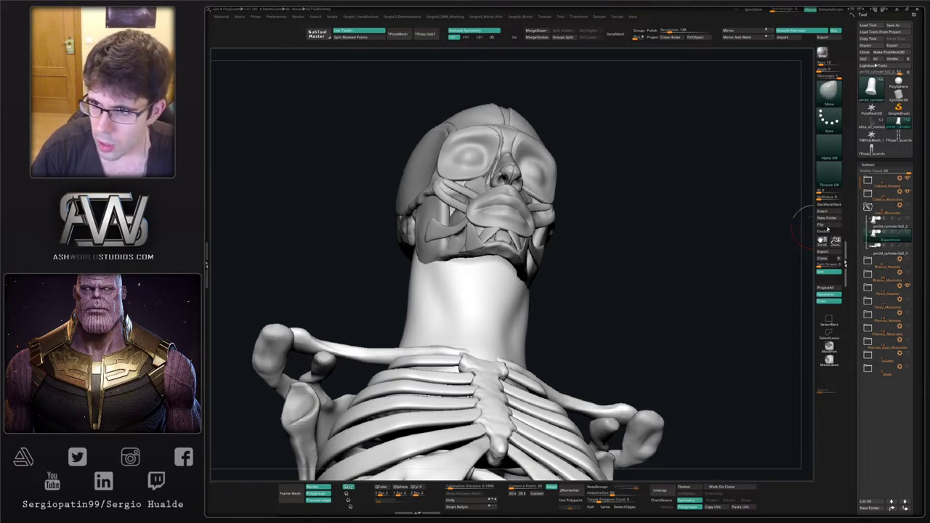
Select the U-shaped band's subtool and rename it Hyoides.
key(Up)
key(Down)
key(Down)
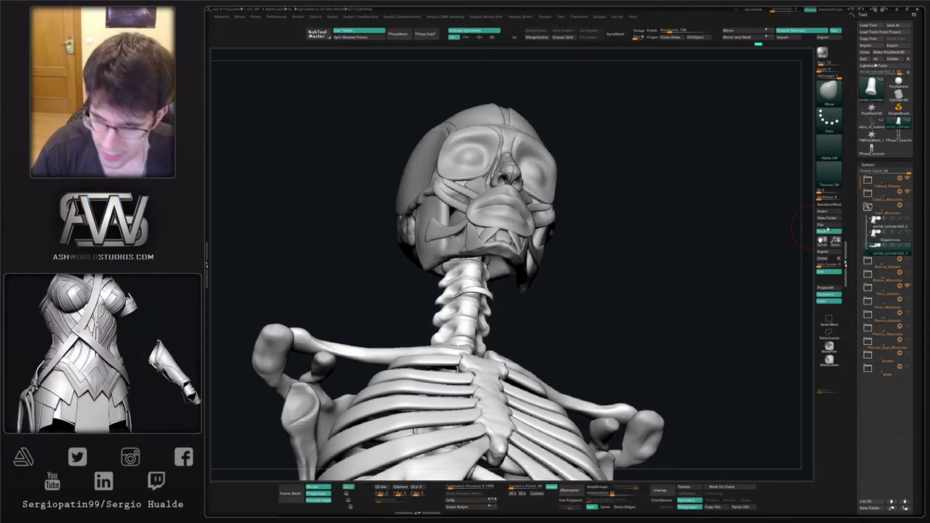
click(828, 230)
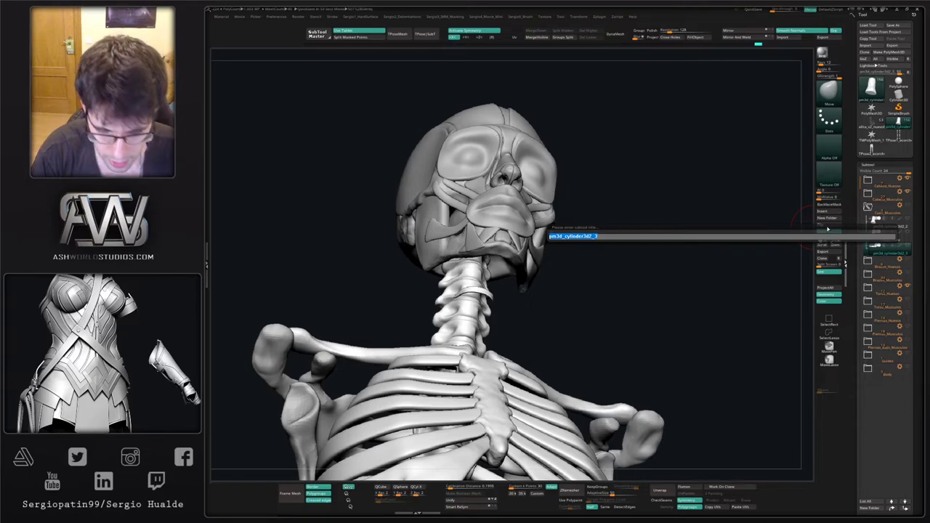
text(Hyoides)
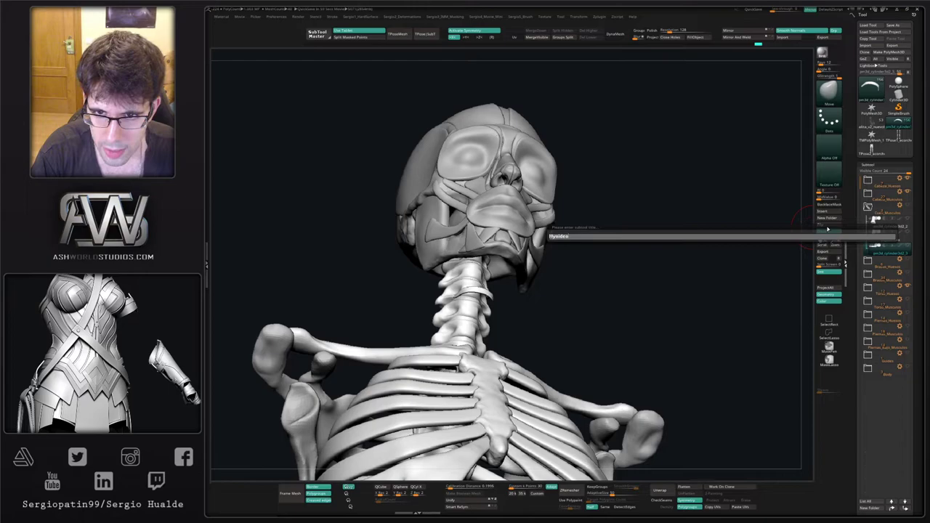
key(Return)
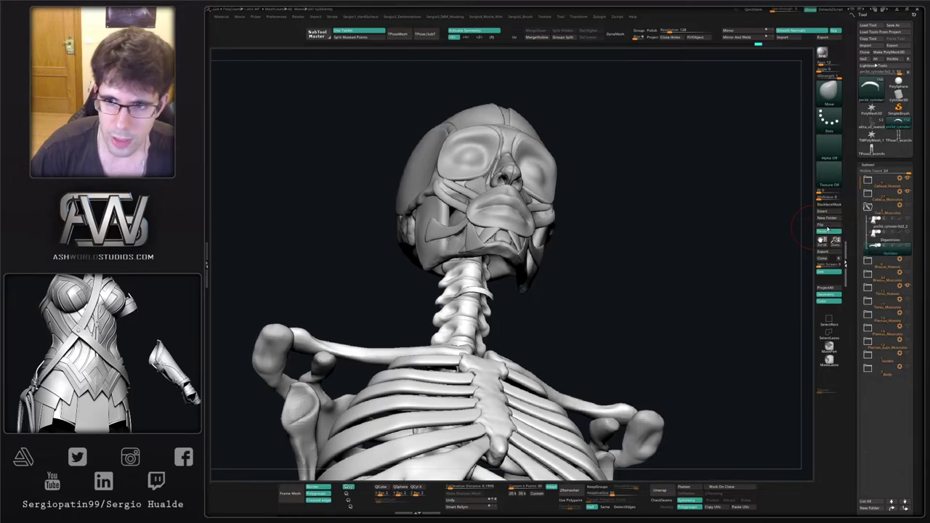
Add the prefix Hueso_ to the U-shaped band's subtool name so it reads Hueso_Hyoides.
click(828, 229)
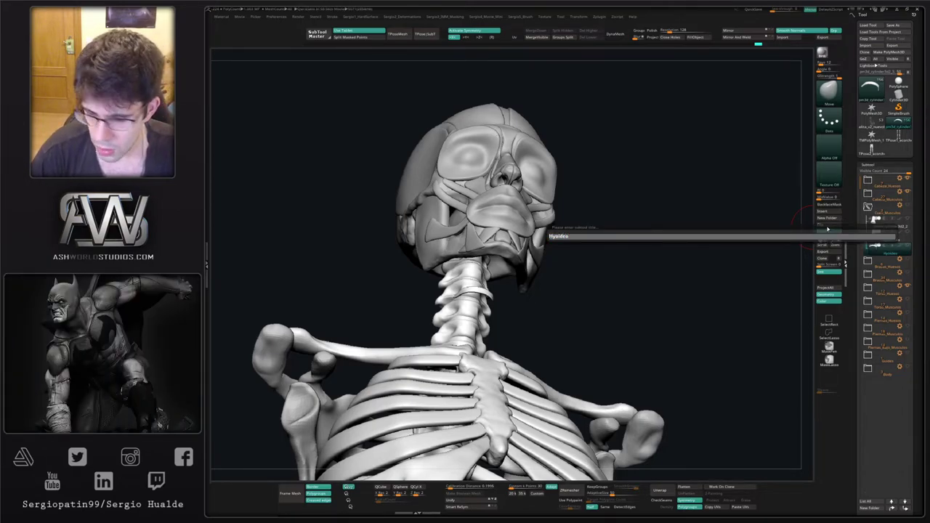
key(Home)
text(Hueso)
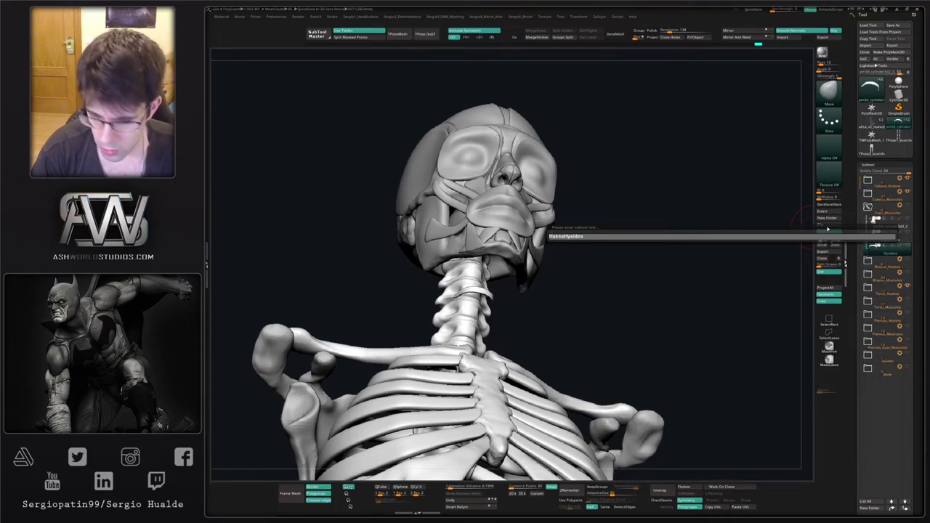
text(_)
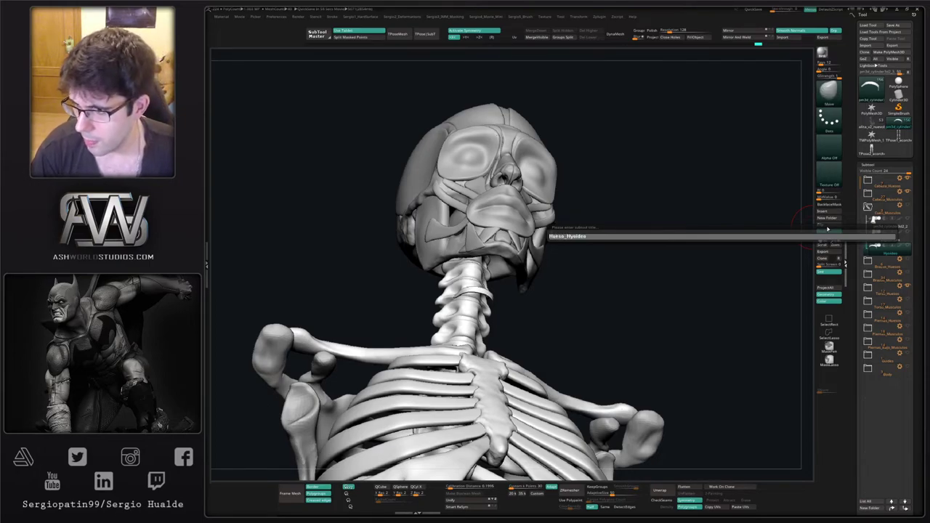
key(Return)
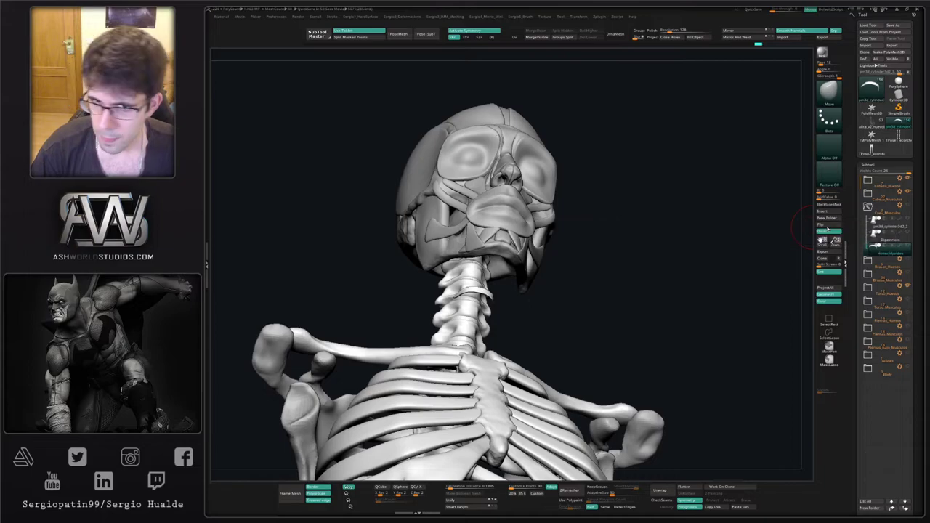
drag(609, 260, 602, 255)
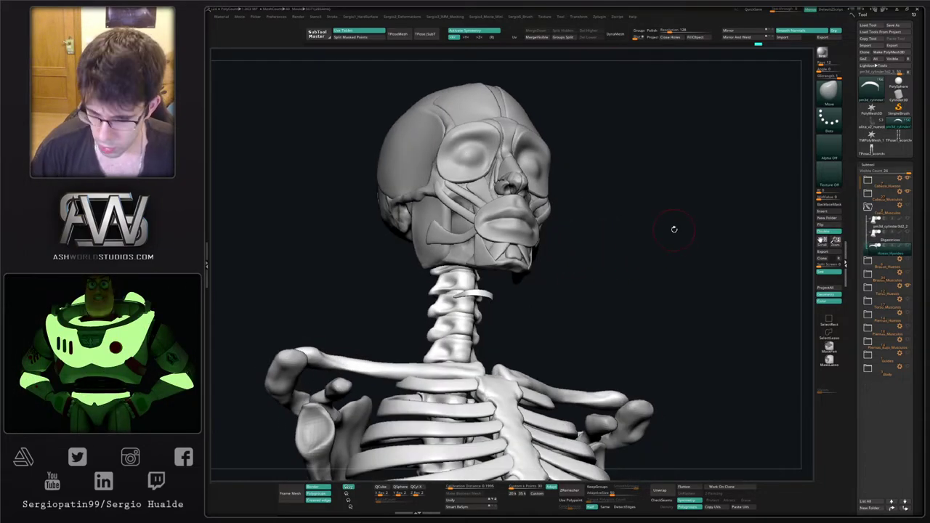
Move the Hueso_Hyoides subtool to the top of the neck muscles folder and select the Digastricos subtool.
key(ctrl+Up)
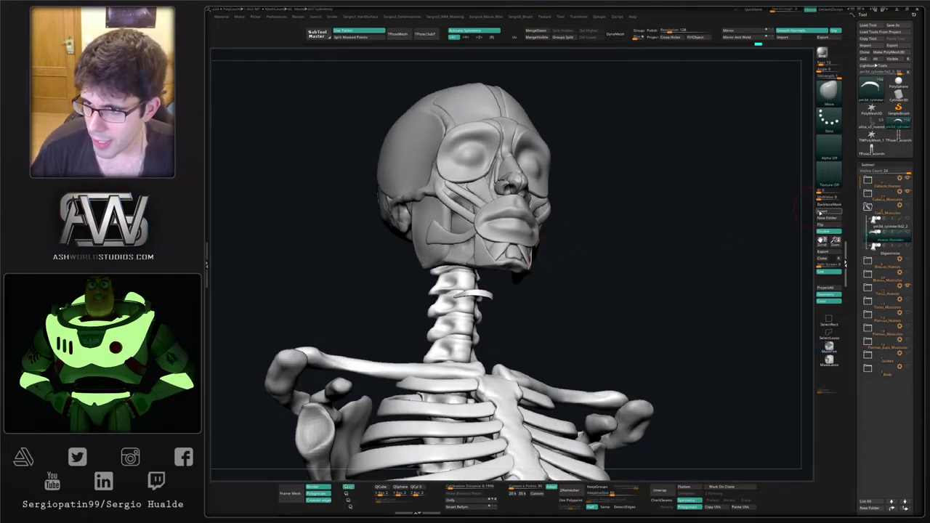
key(ctrl+Up)
key(Down)
key(Down)
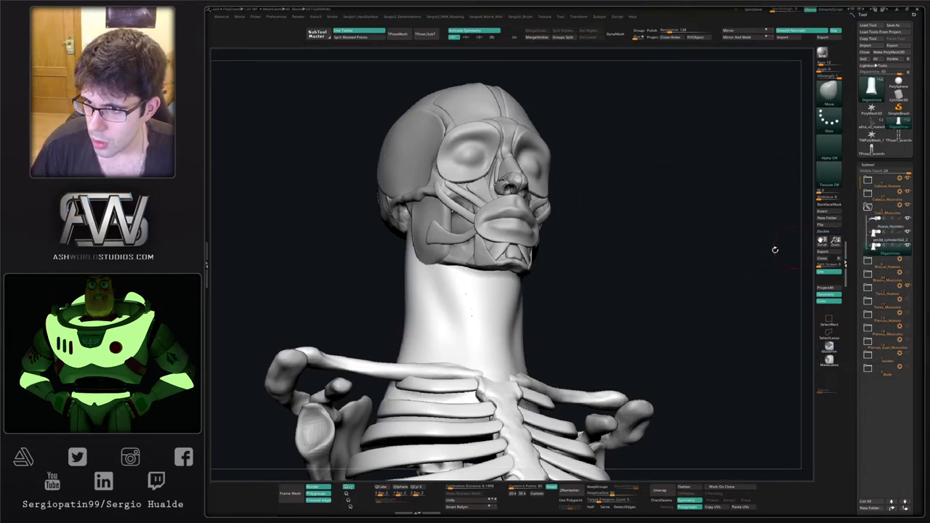
Hide the original neck cylinder and the torso bones folder, keeping the Digastricos copy visible with the skull.
right_drag(492, 284, 465, 271)
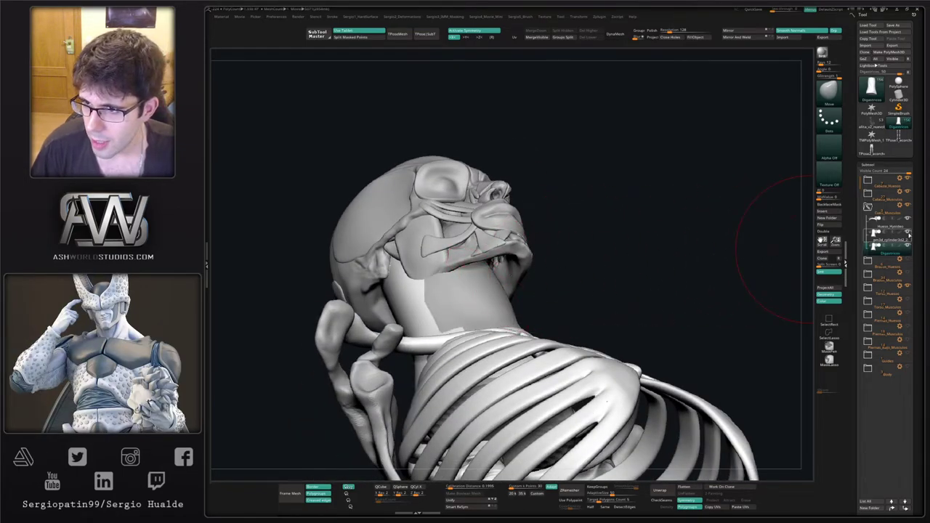
click(907, 232)
mouse_move(481, 298)
mouse_down()
mouse_move(454, 315)
mouse_move(468, 308)
mouse_move(460, 297)
mouse_up()
key(s)
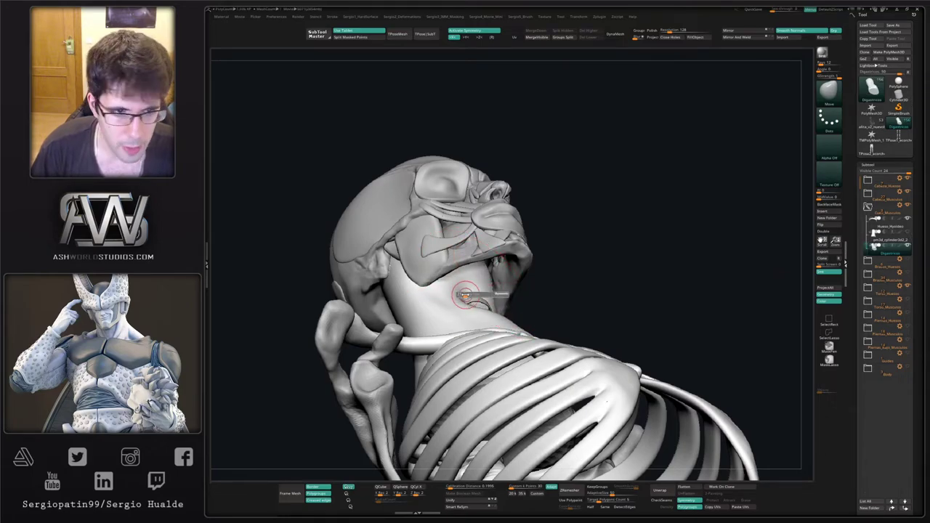
right_drag(472, 296, 490, 218)
right_drag(639, 218, 591, 254)
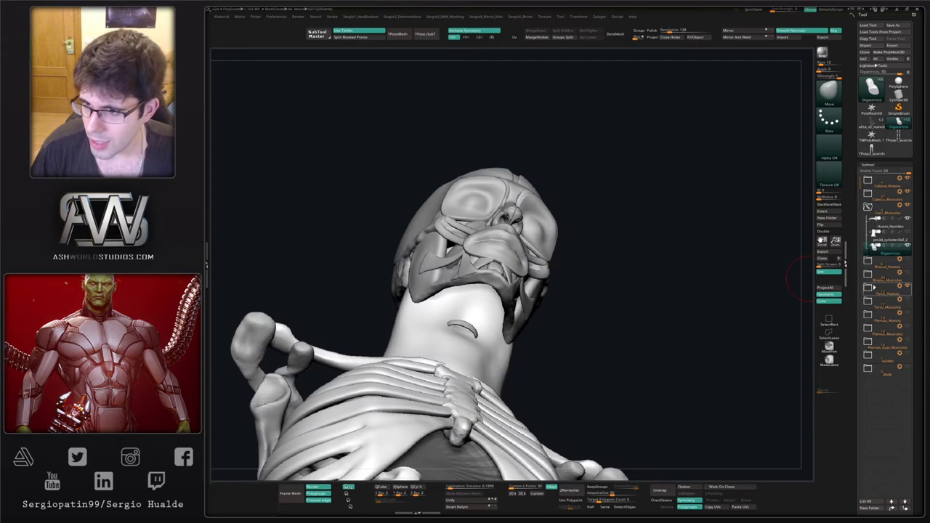
click(908, 289)
right_drag(434, 332, 469, 296)
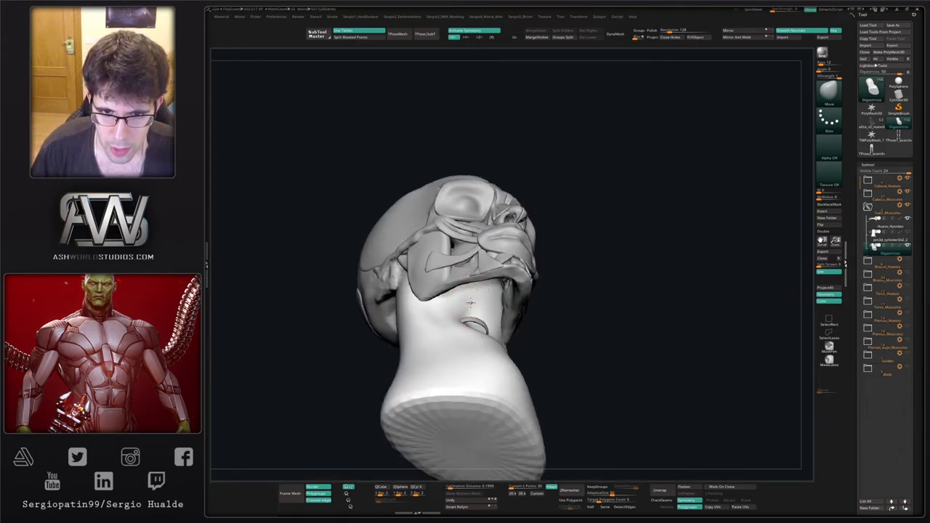
Pull two prongs out of the front of the Digastricos mesh toward the chin with the Move brush, and isolate the mesh.
mouse_move(549, 246)
mouse_down()
mouse_move(450, 287)
mouse_move(454, 304)
mouse_up()
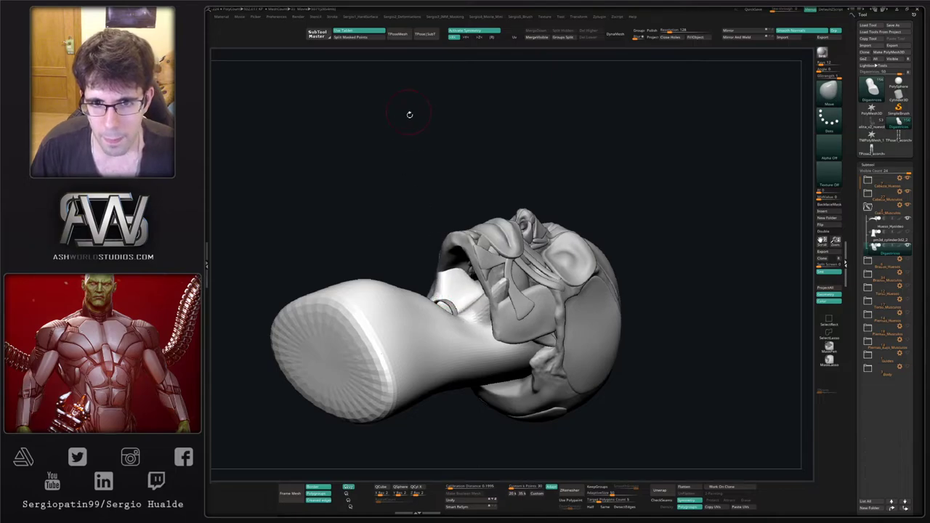
mouse_move(409, 114)
mouse_down()
mouse_move(542, 228)
mouse_move(486, 288)
mouse_up()
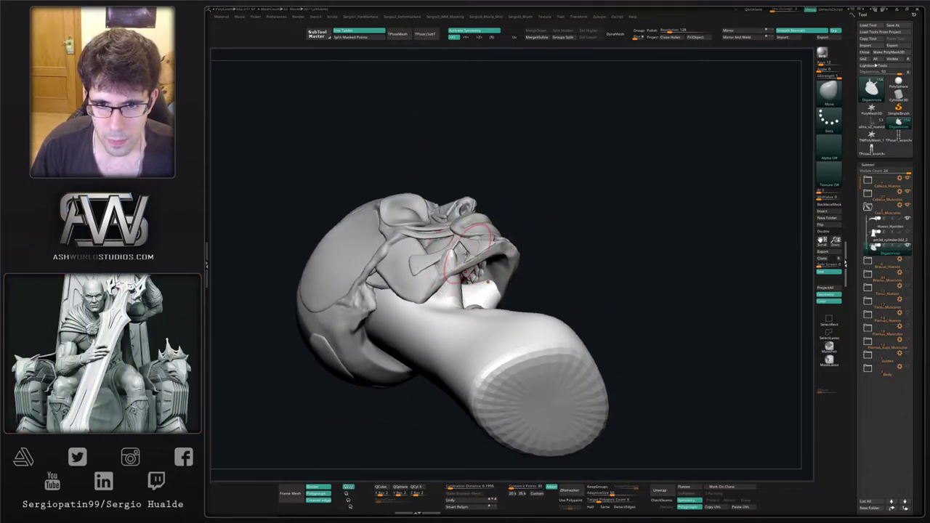
right_drag(435, 258, 440, 239)
key(alt+shift+s)
ctrl+drag(421, 225, 451, 291)
drag(435, 258, 429, 276)
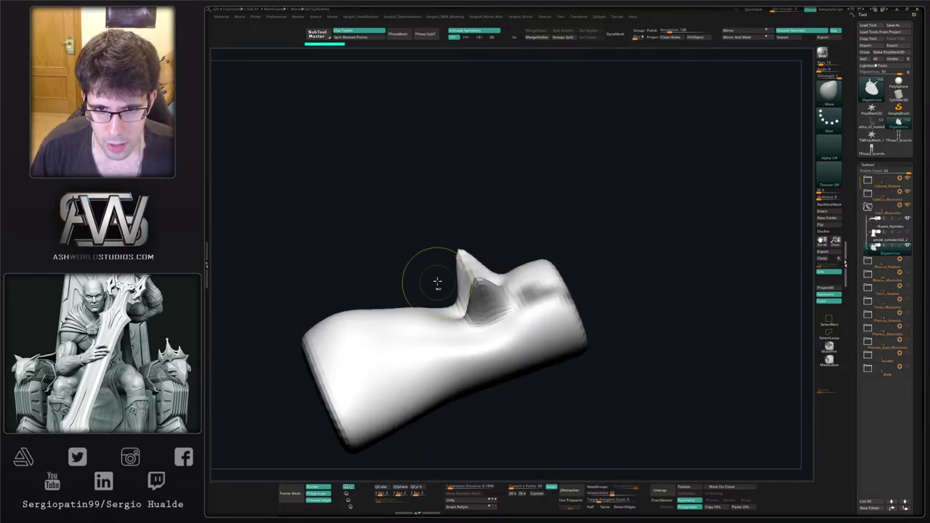
key(b)
key(m)
key(l)
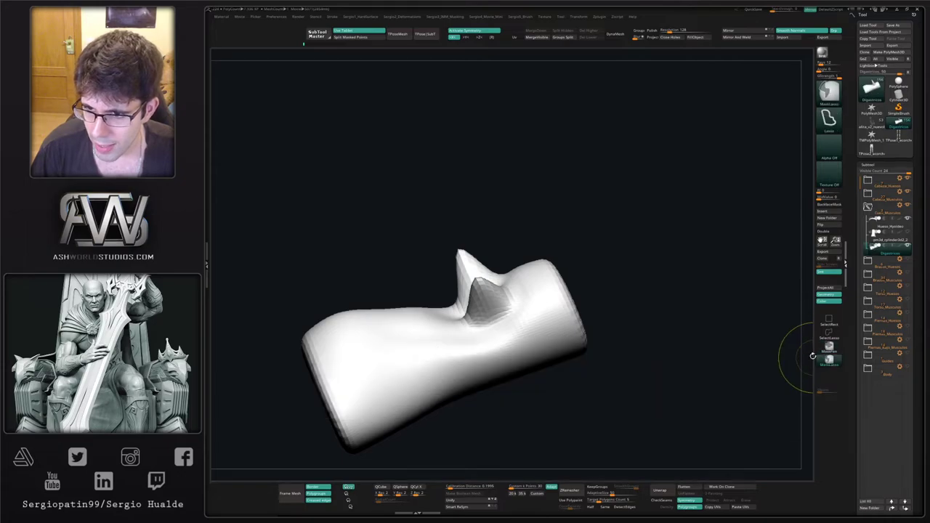
click(616, 34)
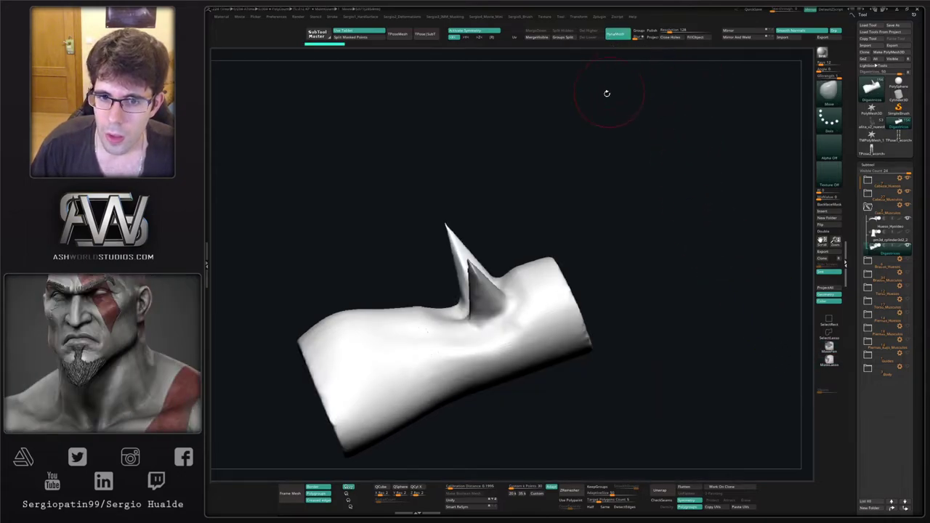
key(ctrl+z)
key(ctrl+z)
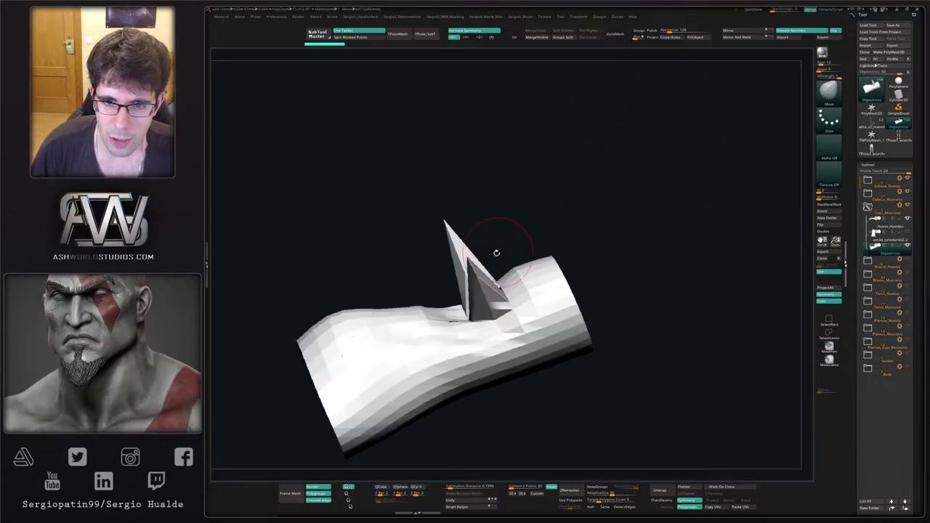
Smooth and reshape the two front prongs of the Digastricos mesh, working across its subdivision levels.
ctrl+right_drag(497, 253, 494, 232)
mouse_move(494, 231)
right_down()
mouse_move(505, 254)
mouse_move(527, 263)
mouse_move(509, 311)
mouse_move(516, 349)
mouse_move(530, 313)
mouse_move(509, 295)
mouse_move(536, 357)
mouse_move(513, 309)
mouse_move(537, 332)
mouse_move(509, 335)
right_up()
key(d)
key(shift+d)
key(d)
drag(528, 311, 513, 298)
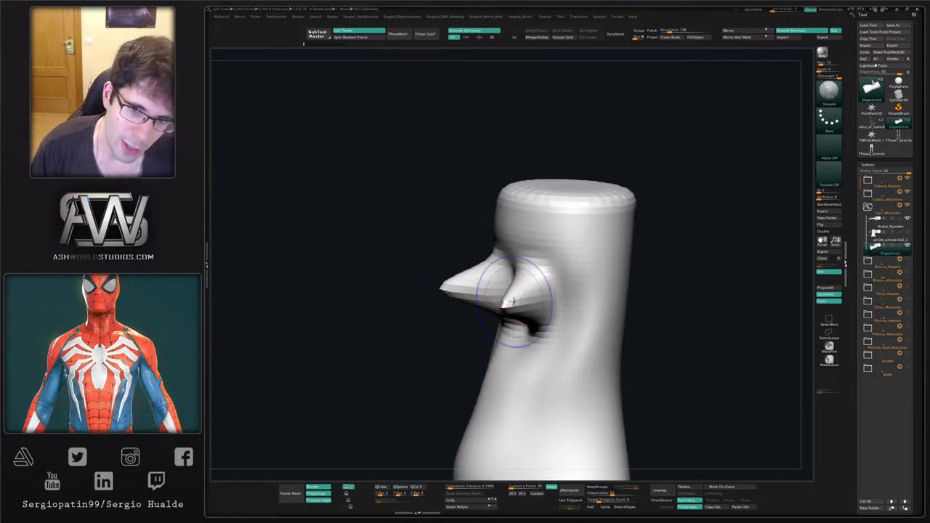
key(shift+d)
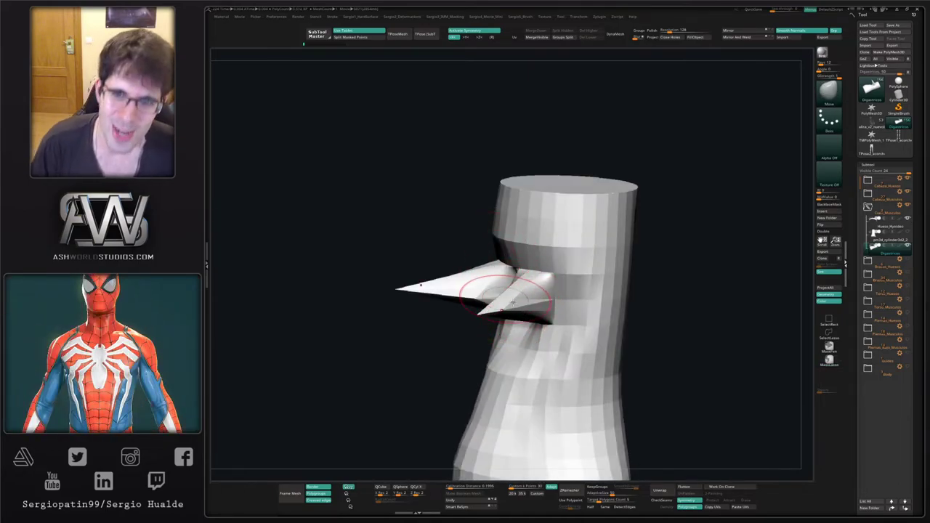
drag(506, 260, 508, 298)
ctrl+right_drag(508, 273, 567, 262)
key(d)
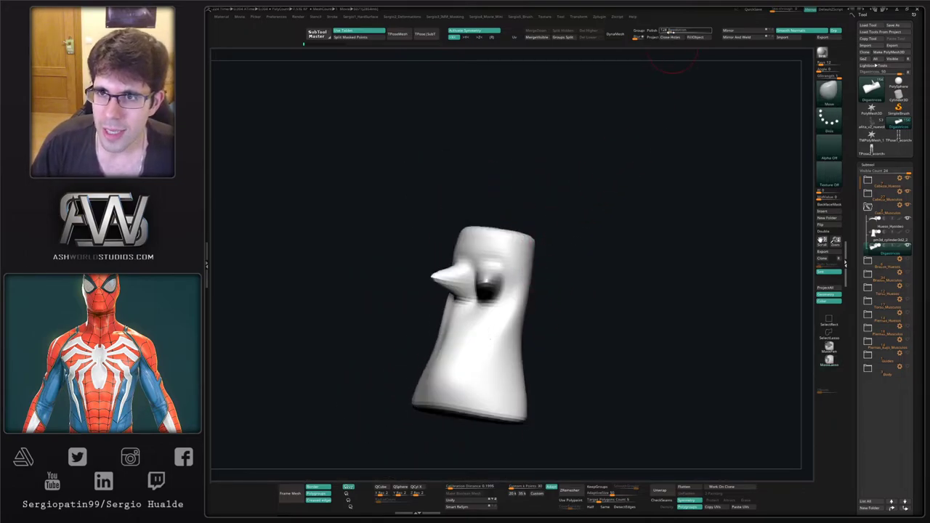
Convert the Digastricos mesh to DynaMesh and inflate the two prongs into thicker, rounded lobes.
click(621, 35)
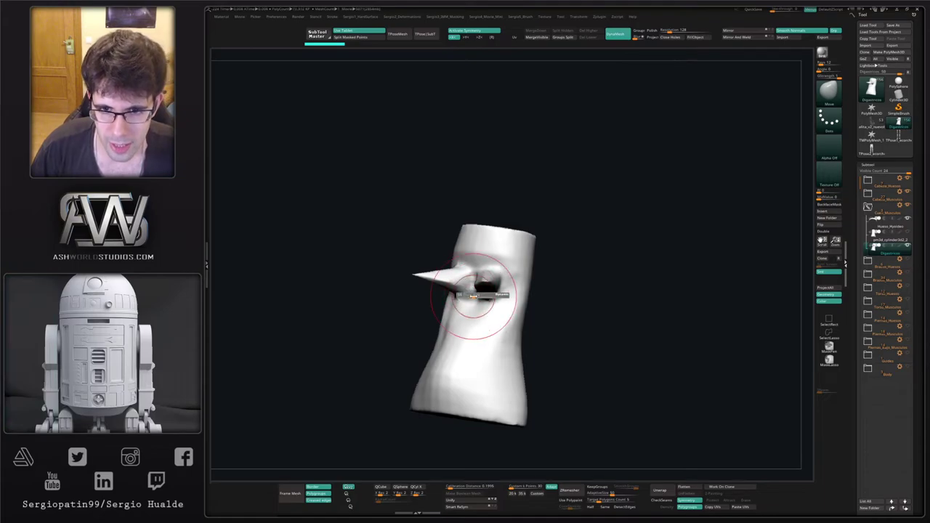
right_drag(492, 293, 505, 291)
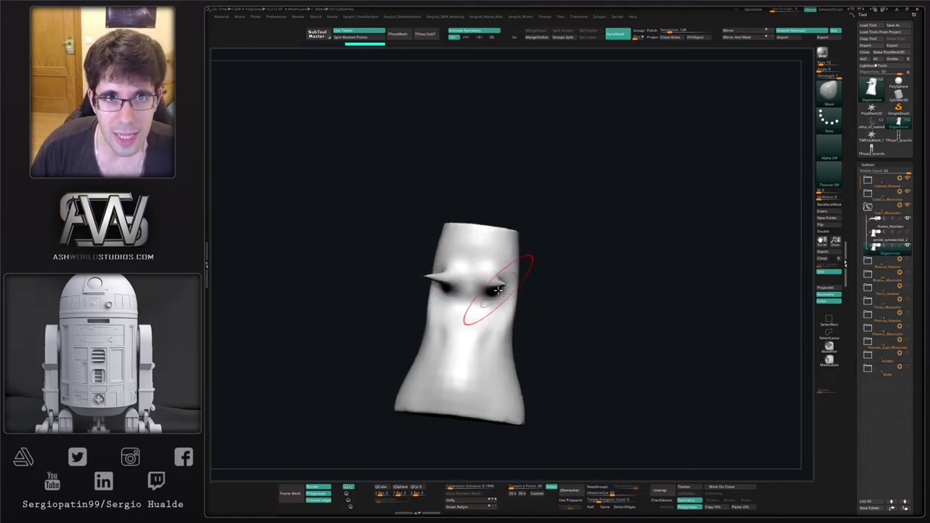
key(ctrl+1)
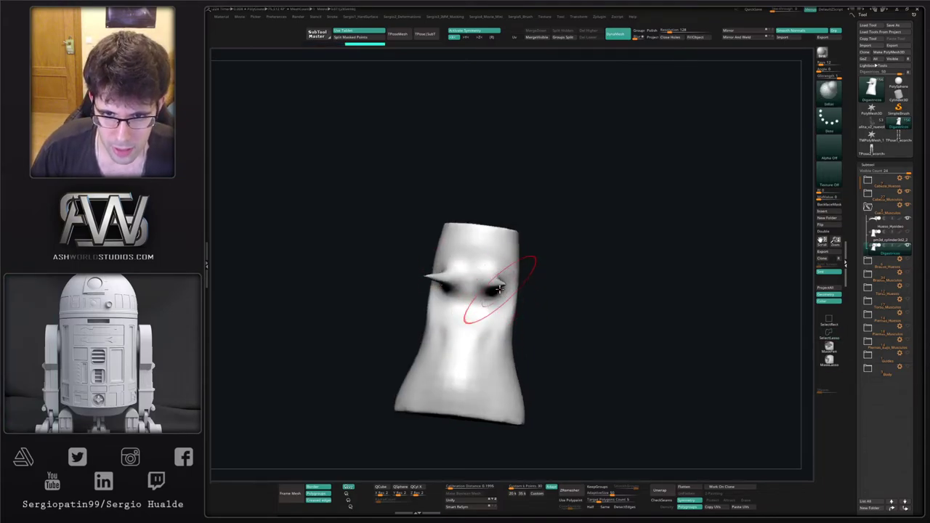
mouse_move(501, 286)
right_down()
mouse_move(500, 300)
mouse_move(500, 277)
right_up()
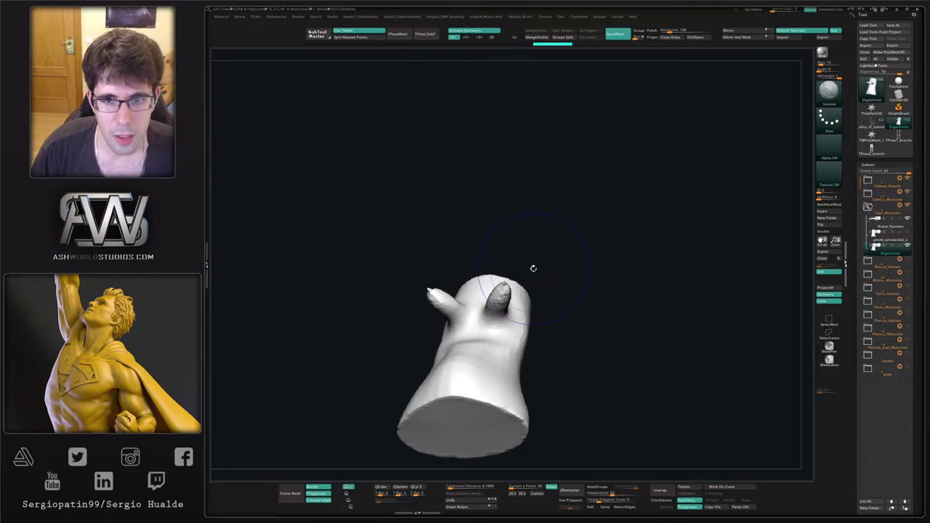
mouse_move(513, 298)
right_down()
mouse_move(492, 274)
mouse_move(509, 297)
right_up()
Show the skull again and fit the two lobes under the jaw between chin and hyoid with the Move brush.
key(alt+s)
key(b)
key(m)
key(v)
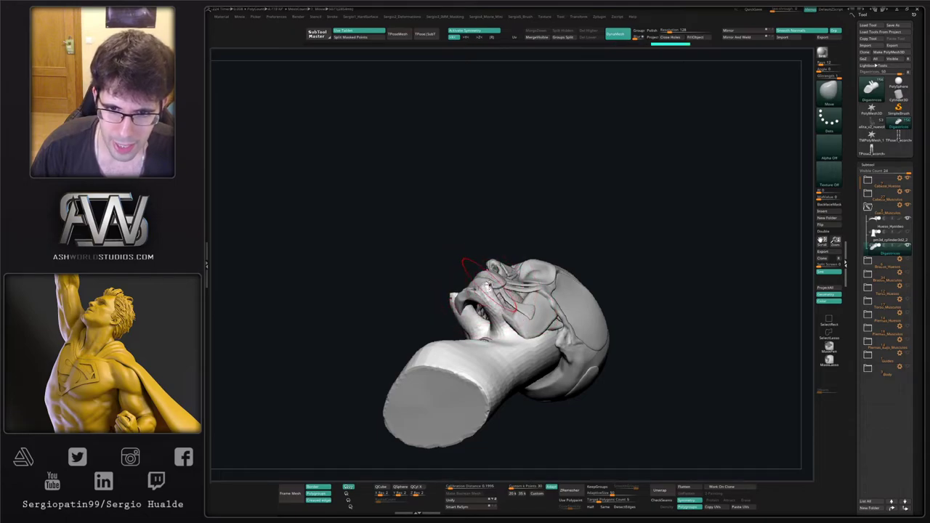
right_drag(474, 282, 500, 309)
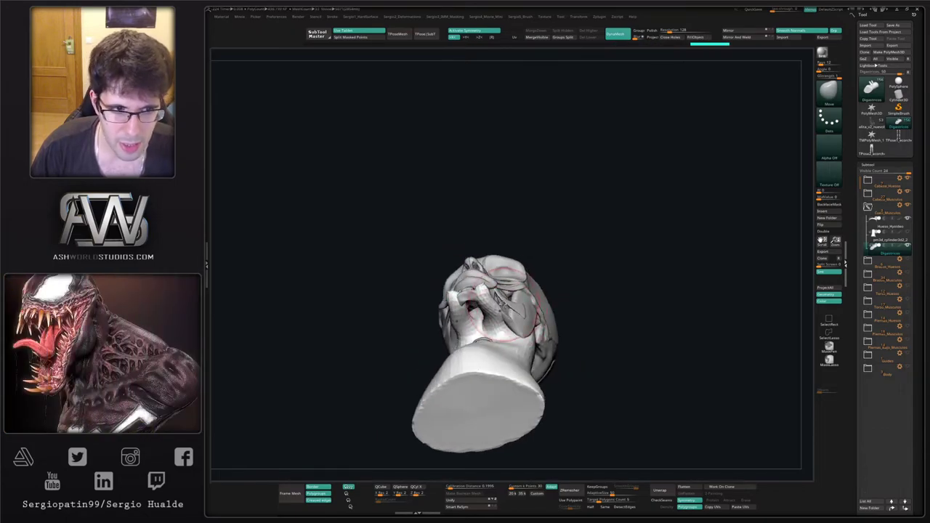
drag(472, 294, 482, 288)
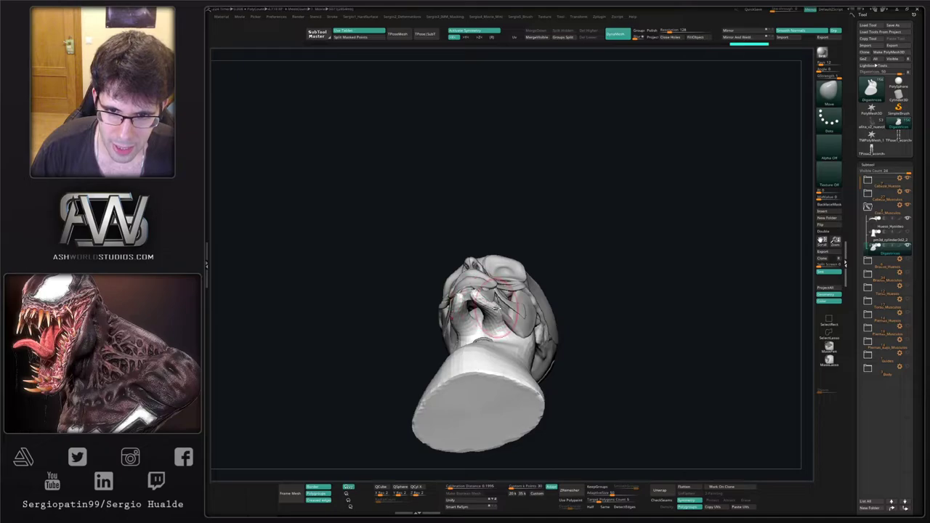
right_drag(502, 290, 476, 304)
drag(489, 317, 497, 326)
mouse_move(489, 329)
right_down()
mouse_move(514, 337)
mouse_move(489, 339)
mouse_move(486, 322)
mouse_move(533, 344)
mouse_move(493, 330)
mouse_move(472, 309)
mouse_move(422, 316)
right_up()
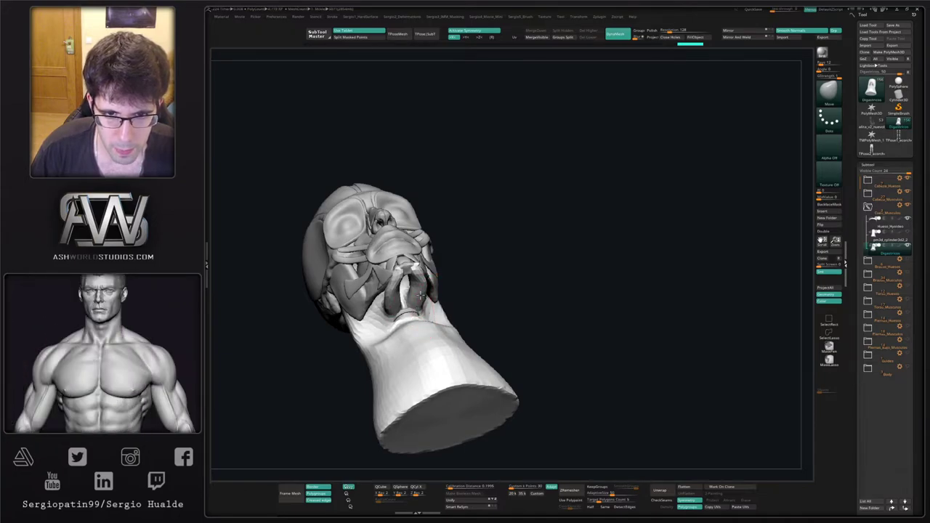
Reshape the side of the Digastricos mesh behind the jaw and below the base of the skull.
mouse_move(422, 298)
right_down()
mouse_move(435, 315)
mouse_move(454, 301)
mouse_move(413, 302)
right_up()
right_drag(418, 303, 413, 289)
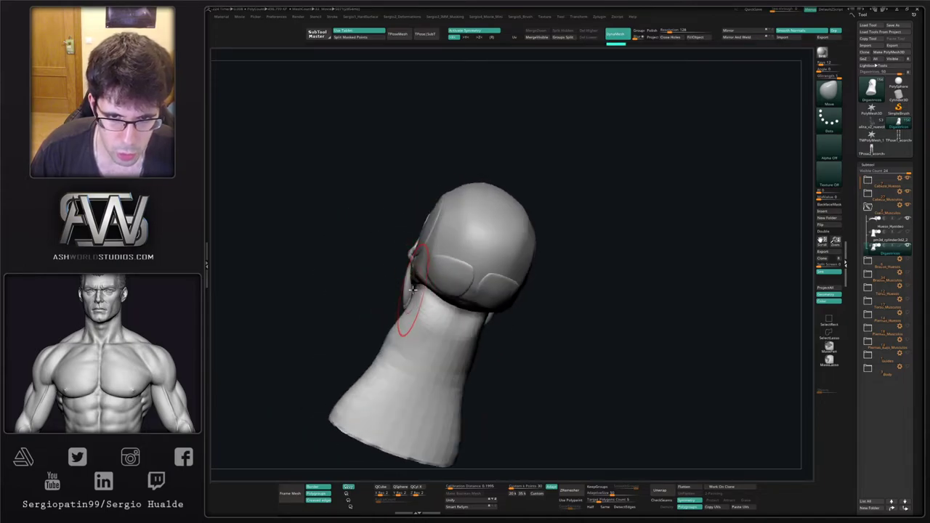
drag(397, 358, 415, 357)
drag(379, 384, 384, 374)
mouse_move(386, 377)
right_down()
mouse_move(474, 312)
mouse_move(455, 332)
mouse_move(465, 325)
mouse_move(472, 317)
mouse_move(458, 307)
mouse_move(471, 292)
right_up()
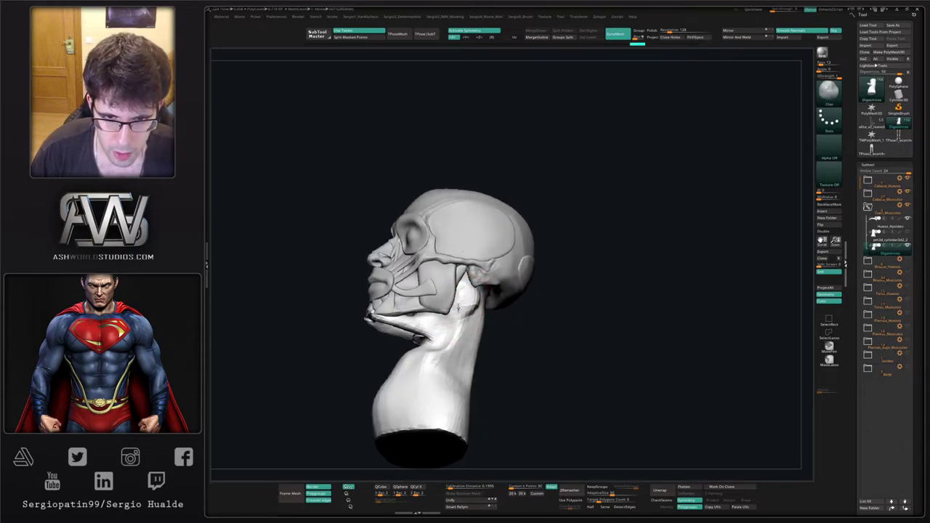
mouse_move(441, 324)
right_down()
mouse_move(481, 314)
mouse_move(450, 326)
mouse_move(451, 278)
mouse_move(454, 303)
mouse_move(439, 308)
right_up()
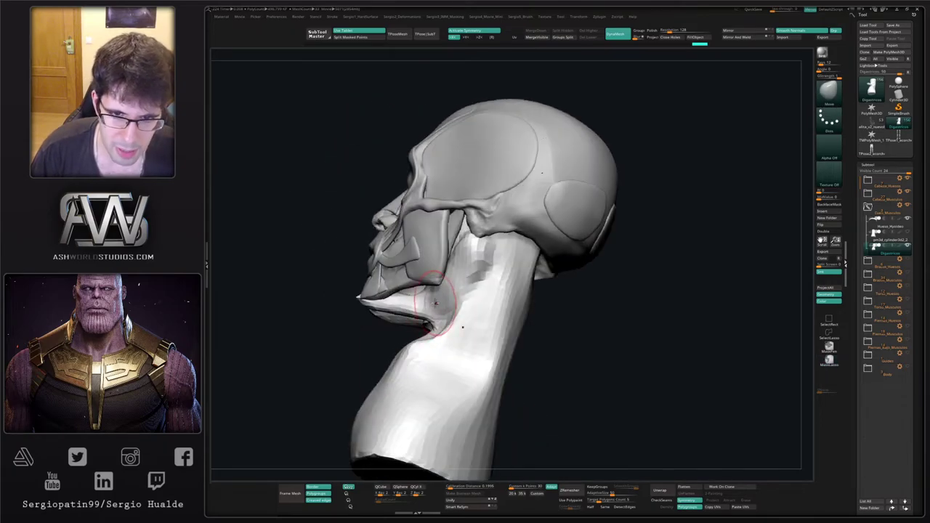
Sculpt a raised band on the side of the neck mesh from under the jaw up toward the ear with the Standard brush.
key(b)
key(s)
key(t)
key(s)
mouse_move(424, 306)
mouse_down()
mouse_move(474, 257)
mouse_move(474, 244)
mouse_up()
mouse_move(474, 244)
right_down()
mouse_move(482, 271)
mouse_move(489, 266)
right_up()
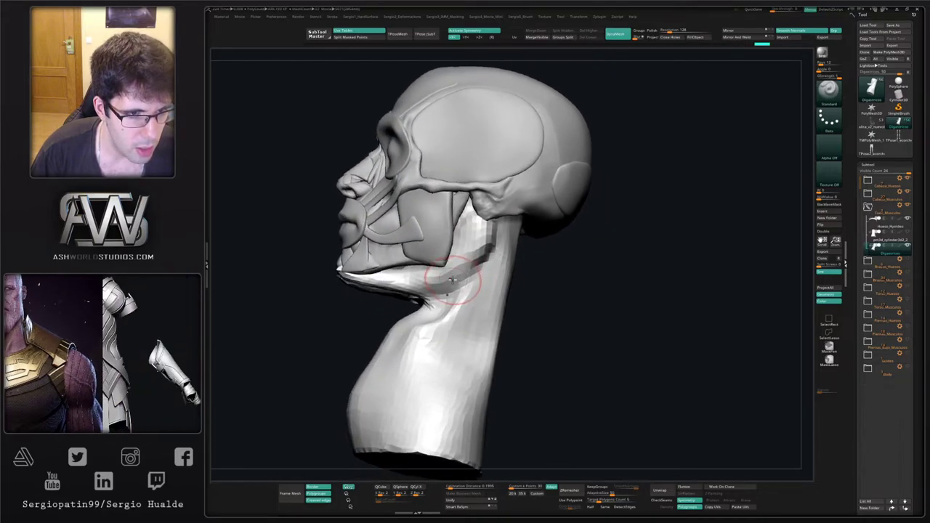
Refine the contour of the raised band between the hyoid and the base of the skull with the Move brush.
key(b)
key(m)
key(v)
drag(459, 278, 469, 263)
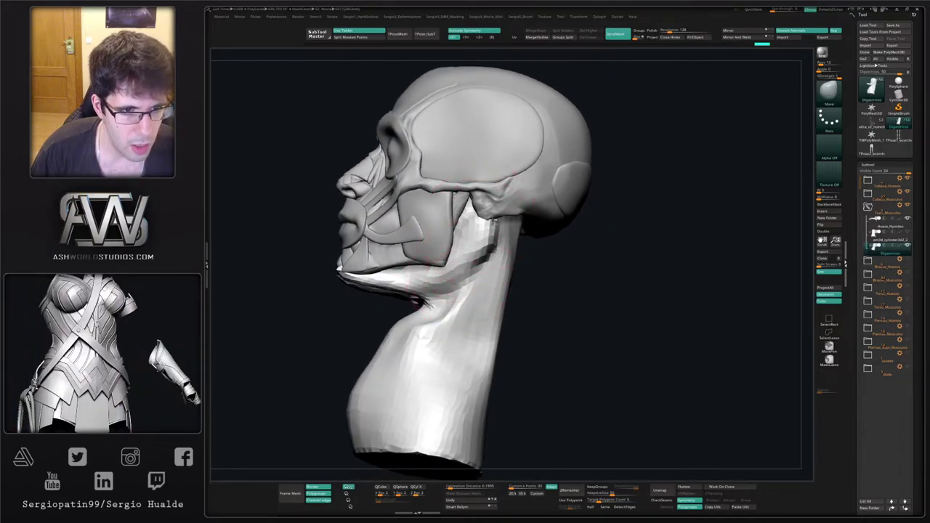
drag(487, 234, 494, 238)
mouse_move(431, 284)
mouse_down()
mouse_move(435, 293)
mouse_move(441, 283)
mouse_up()
Isolate the Digastricos mesh, hide everything outside the curved digastric band with lasso selections, and delete the hidden geometry.
key(alt+s)
shift+right_drag(534, 280, 534, 281)
ctrl+alt+shift+drag(527, 213, 475, 262)
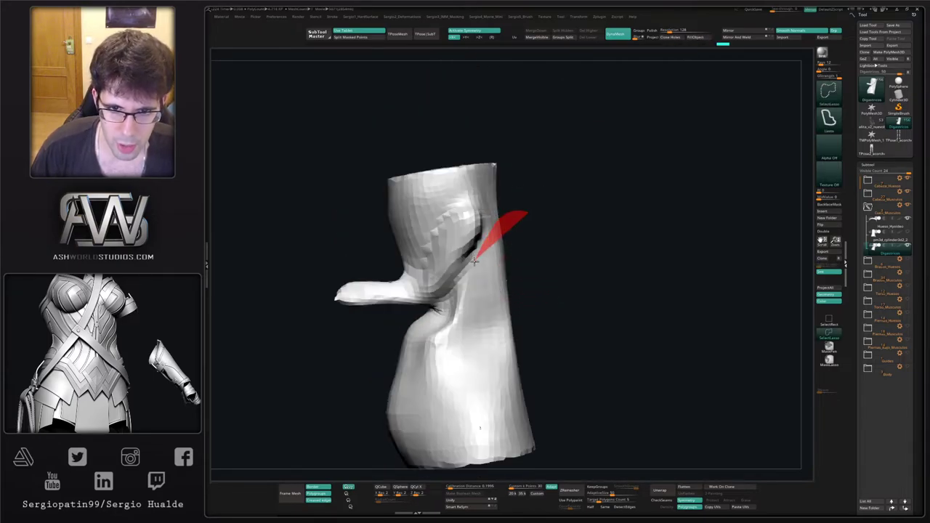
mouse_move(411, 319)
ctrl+shift+mouse_down()
mouse_move(541, 473)
mouse_move(538, 466)
ctrl+shift+mouse_up()
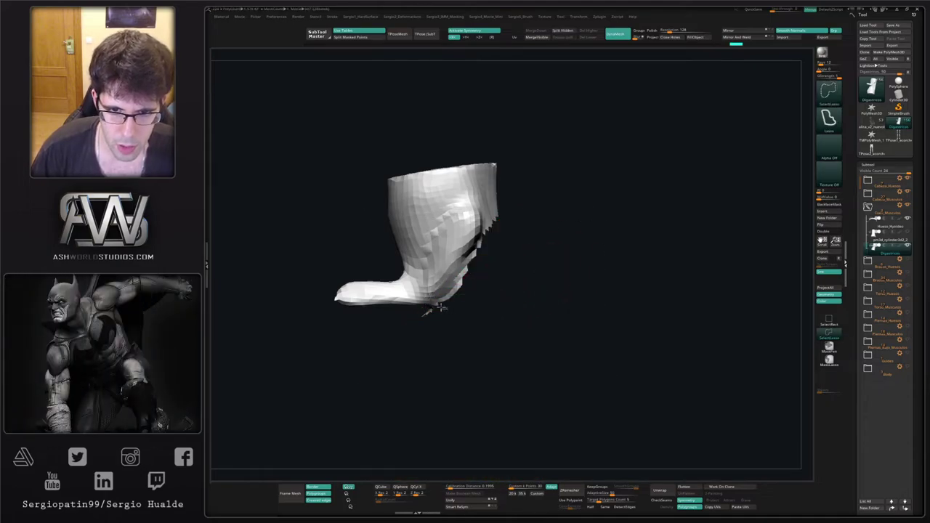
mouse_move(515, 152)
ctrl+shift+mouse_down()
mouse_move(461, 176)
mouse_move(426, 249)
mouse_move(561, 92)
ctrl+shift+mouse_up()
mouse_move(503, 194)
ctrl+alt+shift+mouse_down()
mouse_move(529, 149)
mouse_move(537, 159)
ctrl+alt+shift+mouse_up()
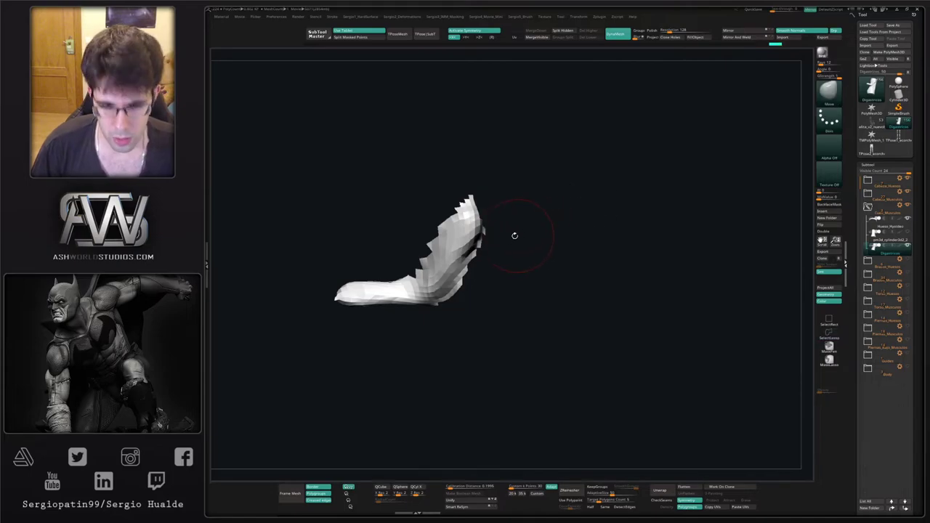
key(Delete)
Cut away the strip joining the front lobes to the rear bands, delete it, and open the Hard Surface tools.
right_drag(492, 255, 439, 369)
mouse_move(438, 369)
mouse_down()
mouse_move(418, 273)
mouse_move(438, 303)
mouse_up()
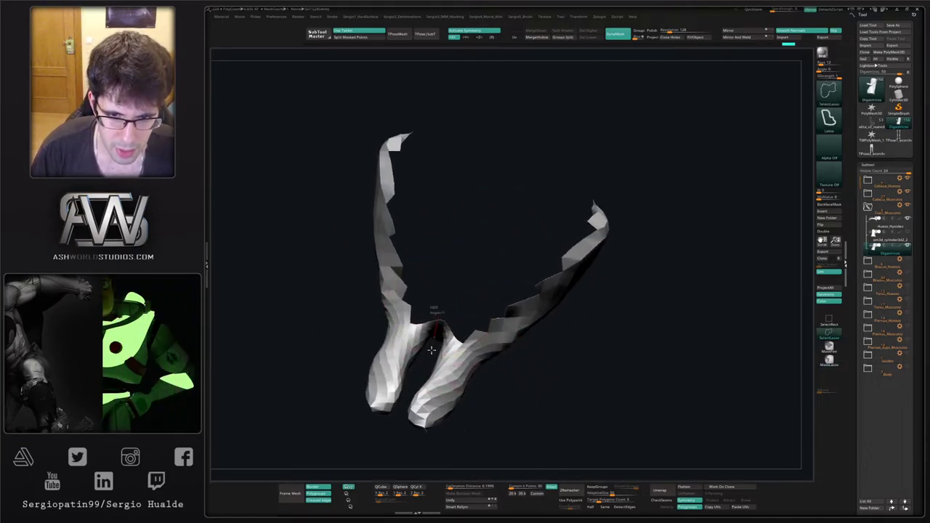
ctrl+shift+click(488, 306)
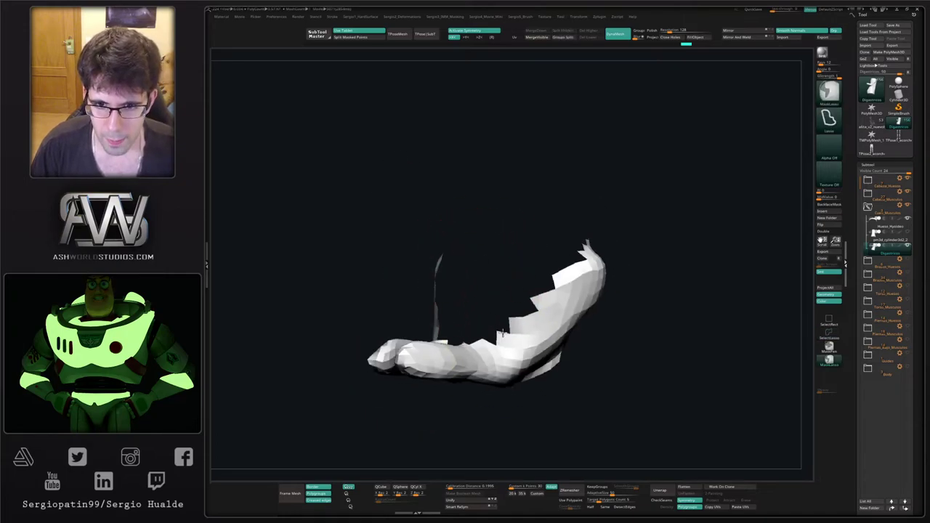
right_drag(495, 356, 509, 376)
mouse_move(496, 327)
ctrl+alt+shift+mouse_down()
mouse_move(505, 396)
mouse_move(515, 343)
ctrl+alt+shift+mouse_up()
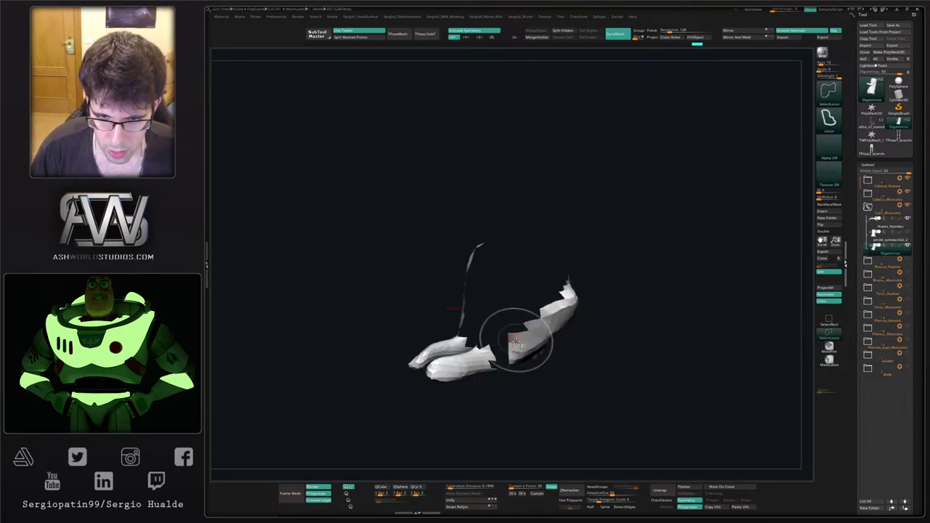
right_drag(517, 343, 500, 356)
key(Delete)
key(1)
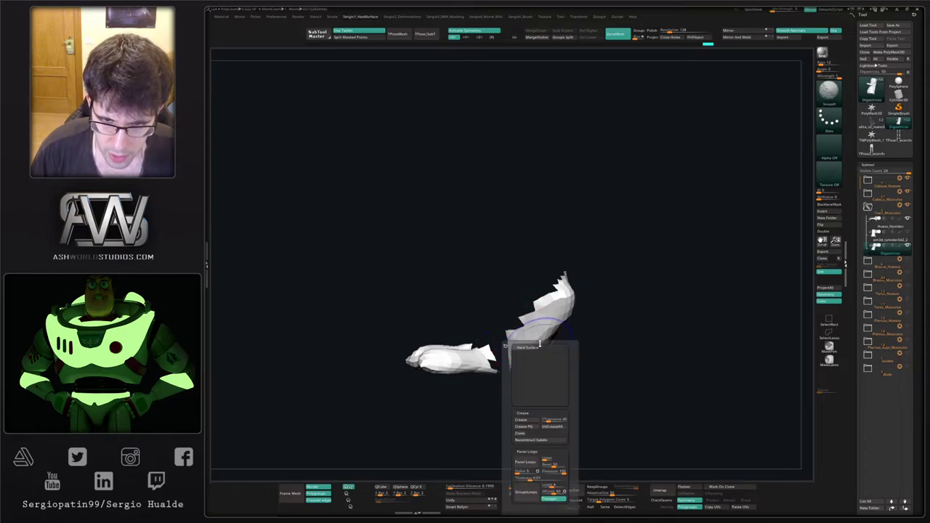
key(space)
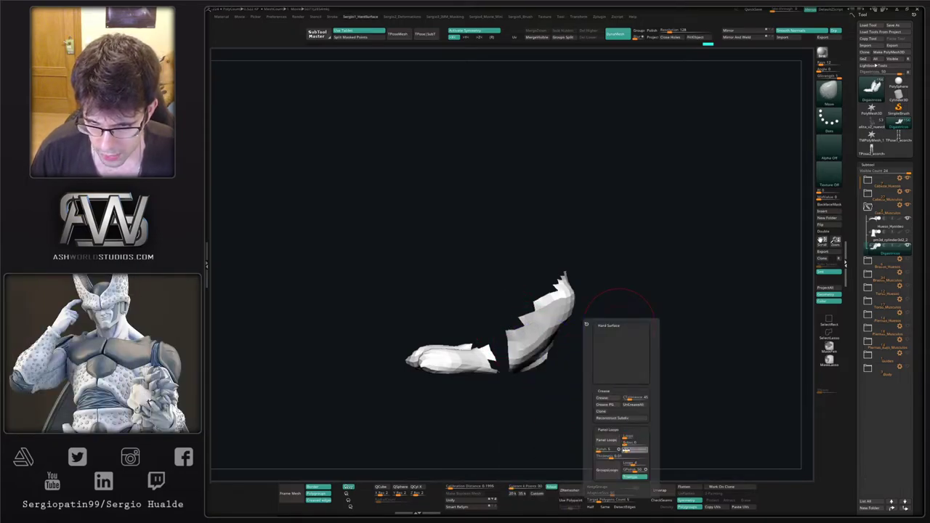
click(606, 440)
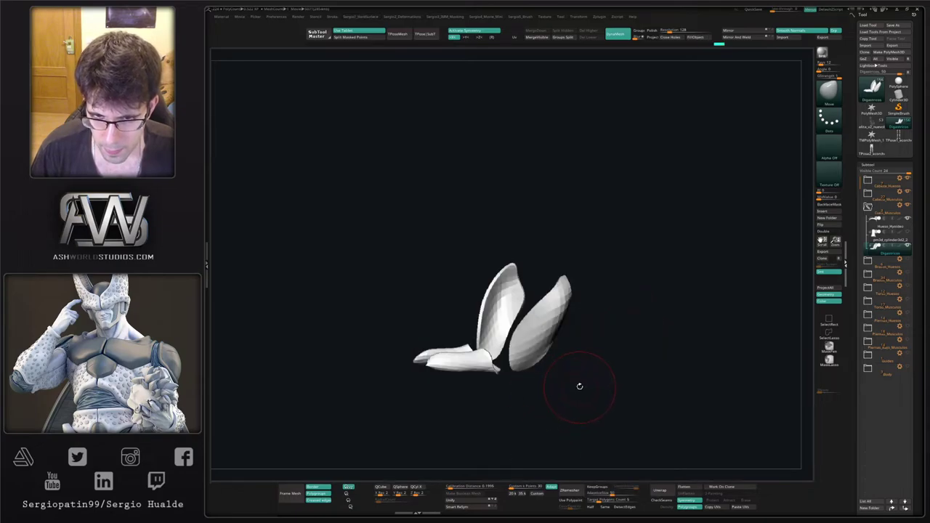
key(ctrl+z)
Thicken the open digastric surfaces into solid shells with Panel Loops and bring the rest of the head back into view.
key(space)
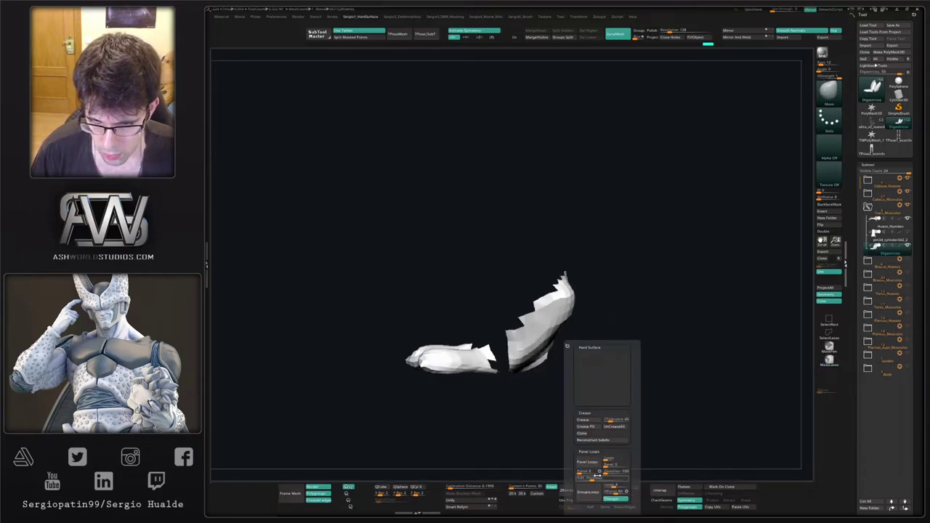
click(590, 463)
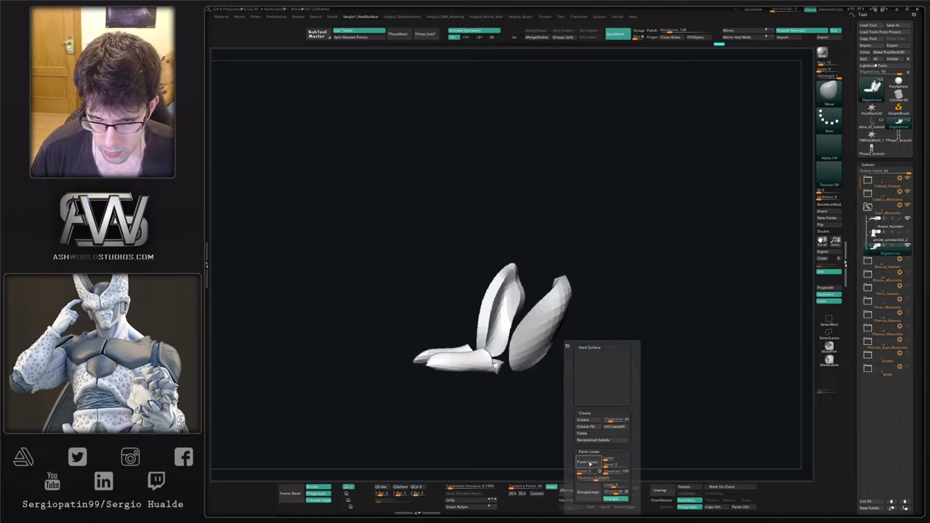
key(shift+s)
drag(557, 338, 544, 362)
mouse_move(529, 397)
mouse_down()
mouse_move(513, 298)
mouse_move(507, 318)
mouse_up()
Touch up the volume of the rear digastric bands with the Inflate brush and return to the Move brush.
key(b)
key(i)
key(n)
mouse_move(513, 305)
right_down()
mouse_move(495, 329)
mouse_move(502, 316)
mouse_move(526, 380)
mouse_move(518, 356)
right_up()
key(b)
key(m)
key(v)
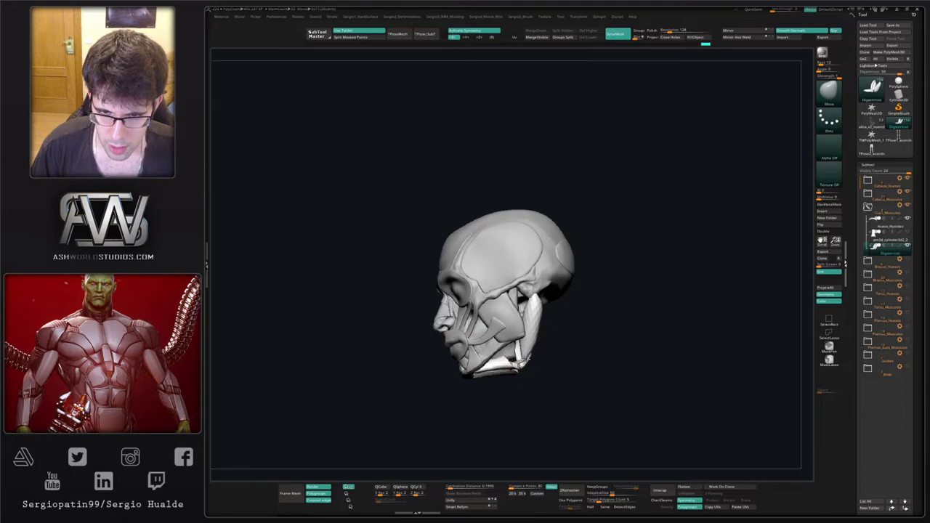
Reshape the rear digastric bands behind the jaw with the Move Topological brush, slimming and smoothing them toward the skull base.
key(b)
key(m)
key(t)
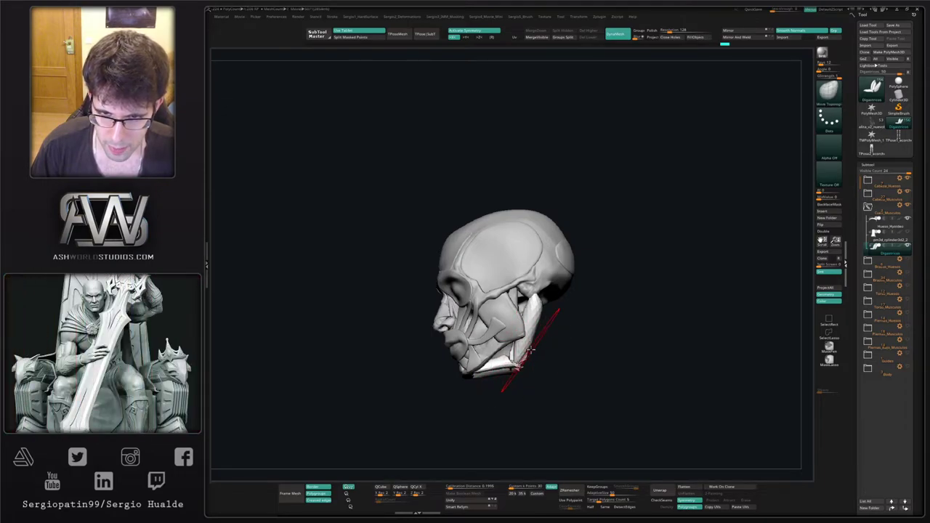
right_drag(530, 351, 551, 332)
drag(534, 314, 532, 308)
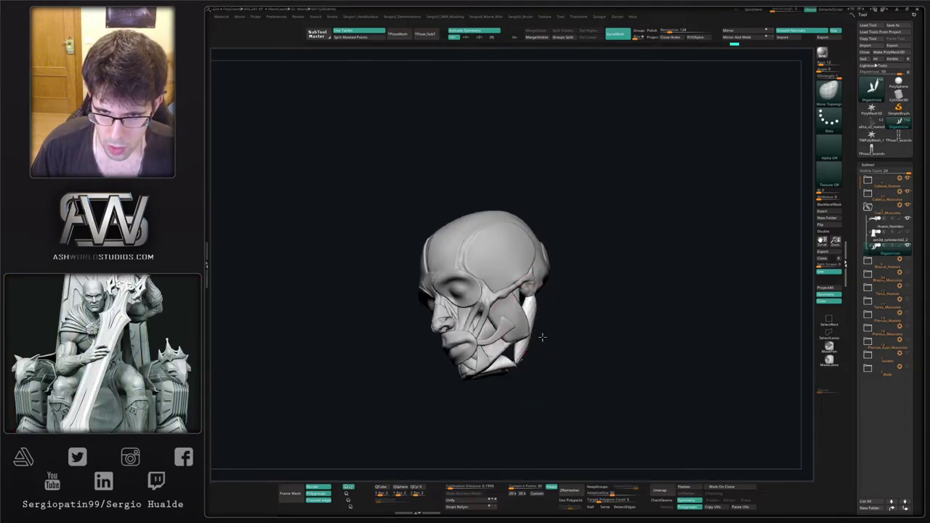
mouse_move(542, 337)
right_down()
mouse_move(552, 305)
mouse_move(553, 315)
right_up()
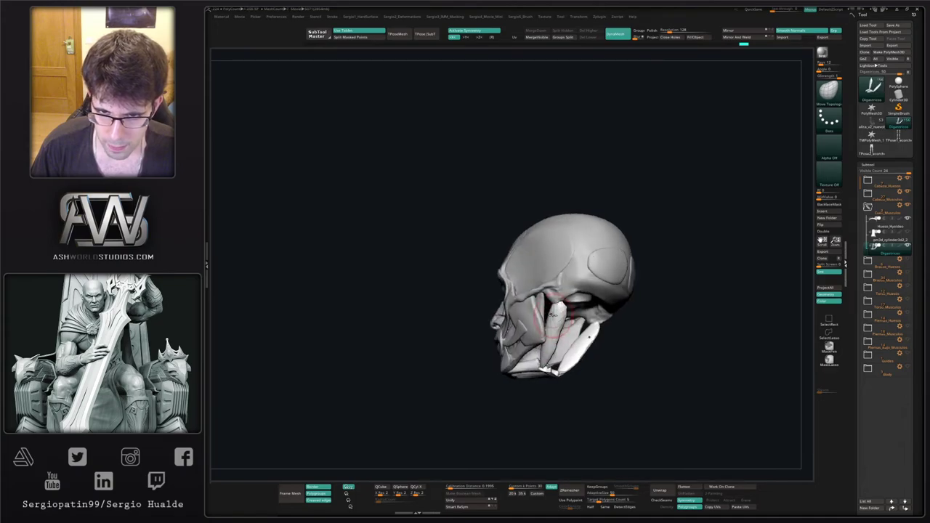
shift+drag(559, 310, 562, 317)
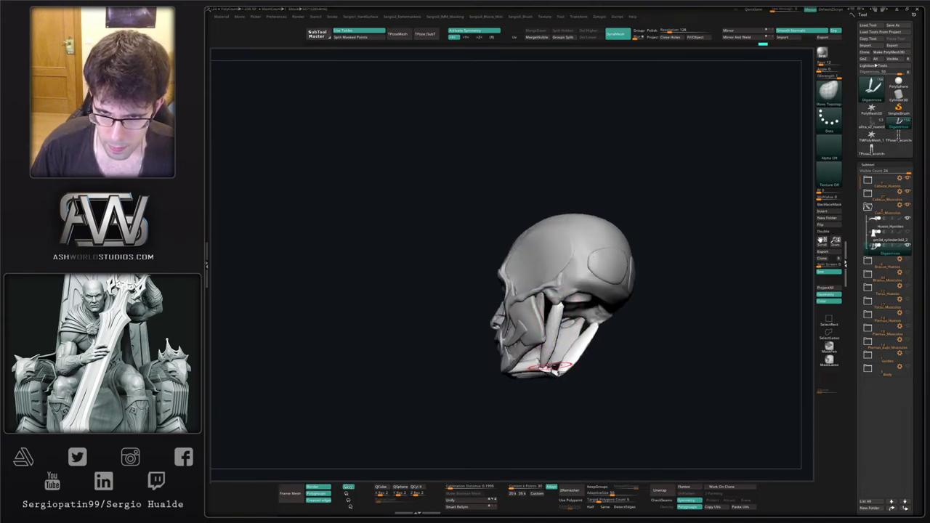
mouse_move(564, 355)
right_down()
mouse_move(546, 394)
mouse_move(560, 357)
right_up()
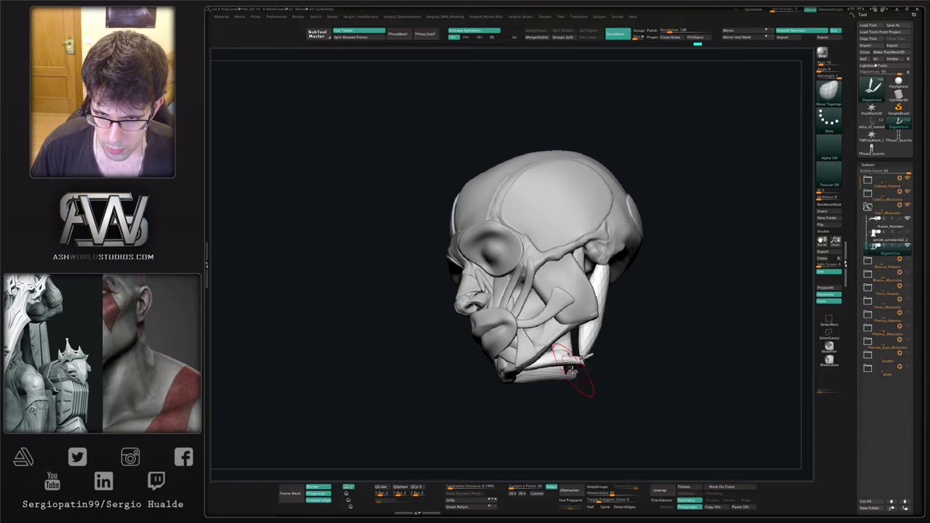
Isolate the digastric mesh, try smoothing the front lobes, and apply Mirror And Weld to the mesh.
right_drag(584, 386, 549, 371)
key(alt+s)
shift+drag(549, 371, 551, 357)
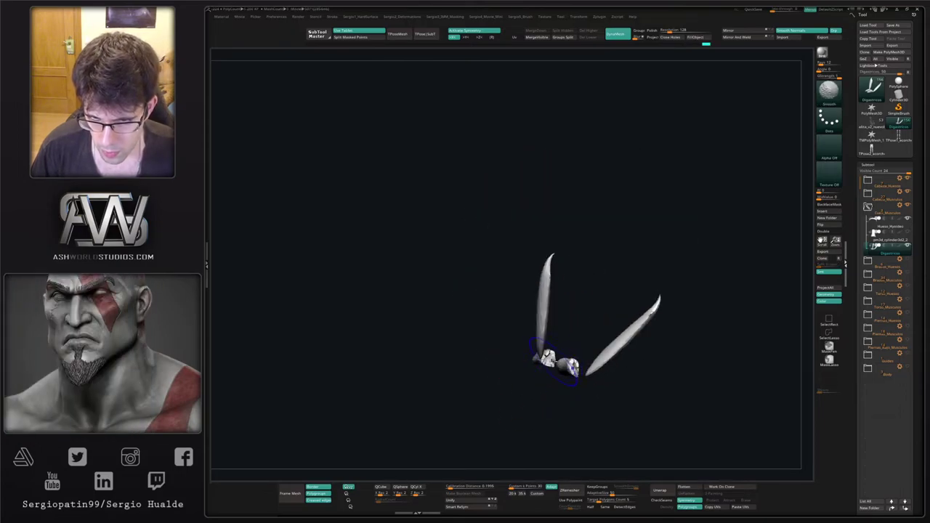
right_drag(551, 361, 536, 384)
key(ctrl+z)
ctrl+shift+click(558, 354)
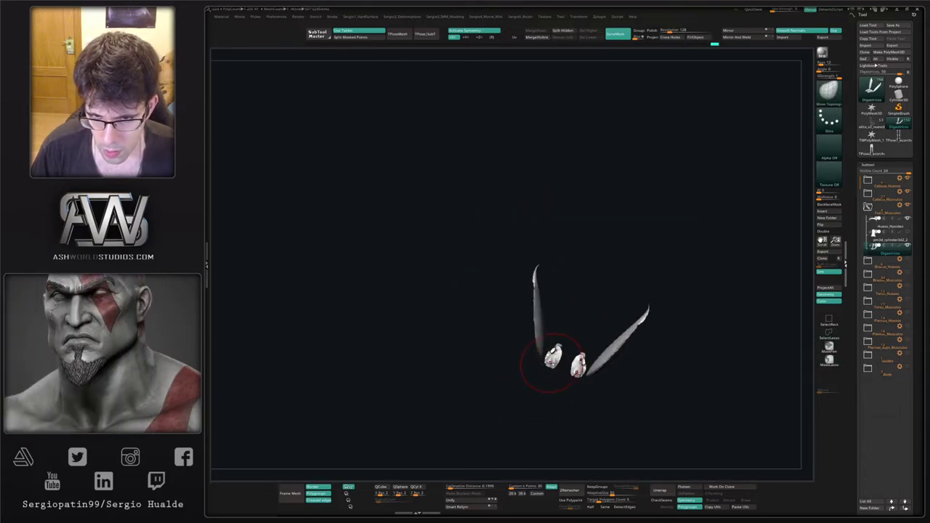
ctrl+shift+click(542, 384)
click(749, 38)
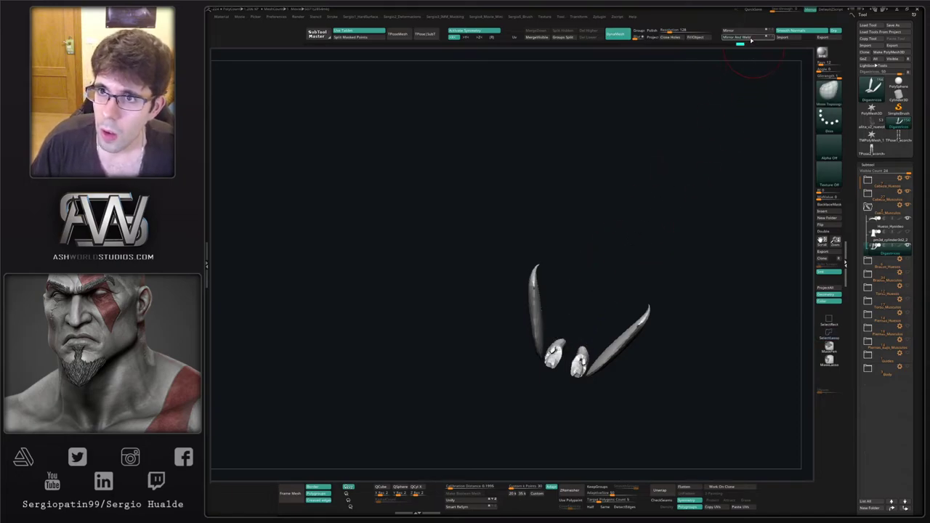
Smooth the ragged ends of the front digastric lobes and leave only those lobes visible.
ctrl+shift+click(550, 355)
shift+drag(547, 359, 552, 359)
mouse_move(552, 359)
right_down()
mouse_move(560, 376)
mouse_move(553, 359)
mouse_move(535, 373)
mouse_move(533, 361)
mouse_move(545, 373)
right_up()
ctrl+shift+click(552, 359)
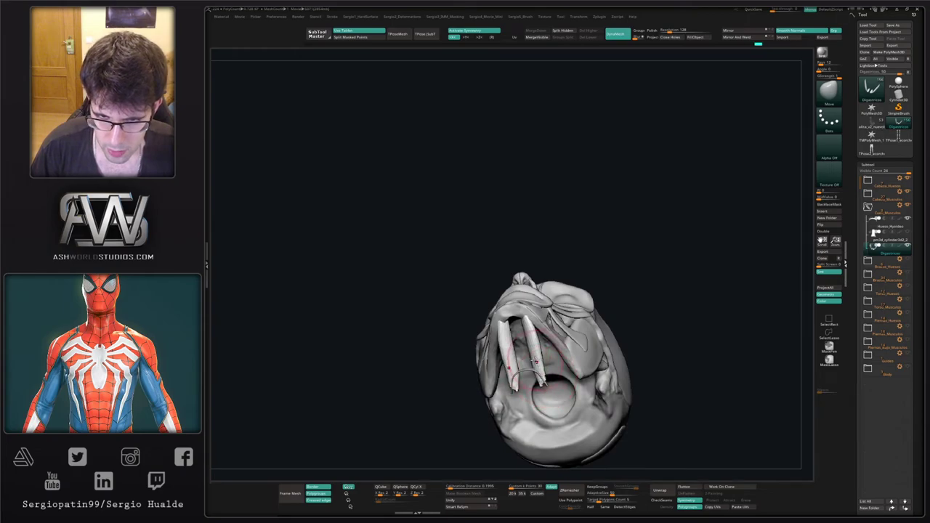
Shape the front digastric bellies with the Move brush so they run from the hyoid to the underside of the chin.
drag(536, 361, 540, 381)
right_drag(538, 378, 534, 370)
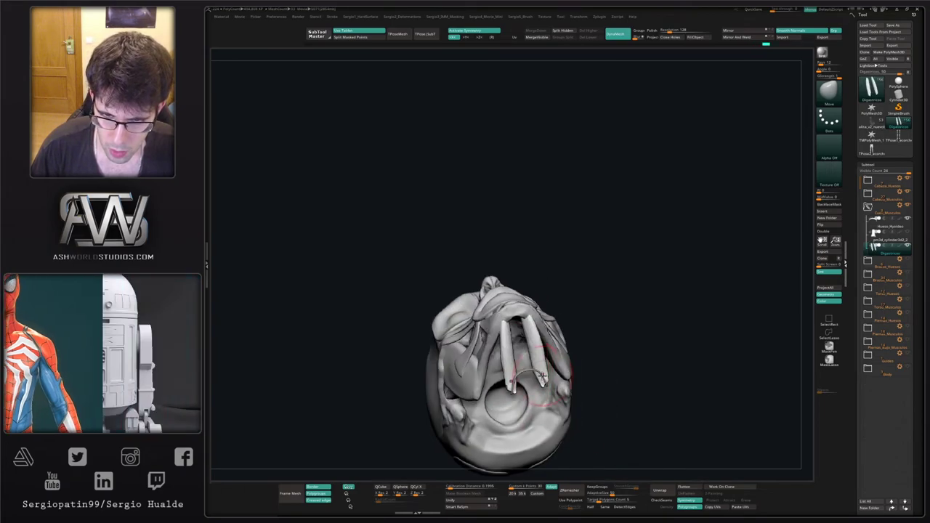
right_drag(538, 325, 514, 317)
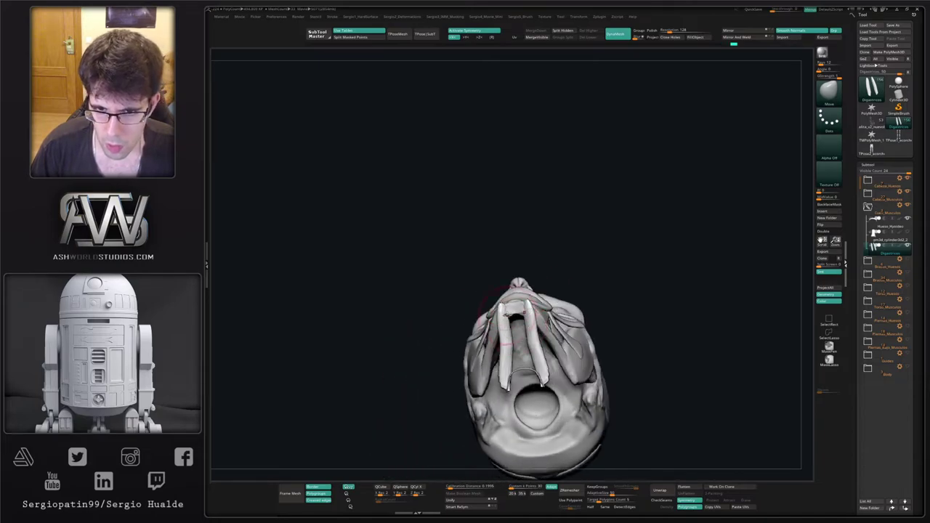
drag(508, 314, 513, 314)
mouse_move(522, 314)
right_down()
mouse_move(521, 305)
mouse_move(536, 311)
right_up()
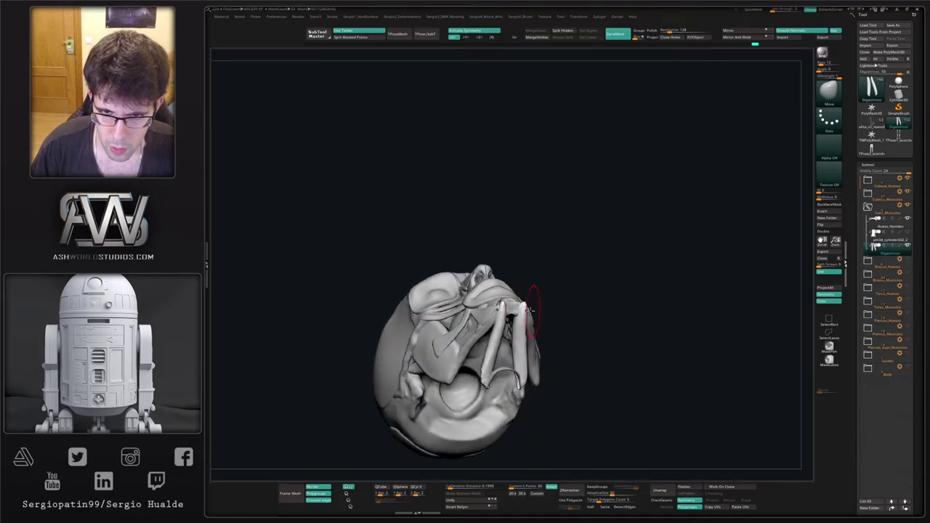
drag(532, 311, 524, 310)
mouse_move(515, 308)
right_down()
mouse_move(498, 341)
mouse_move(520, 302)
mouse_move(538, 308)
mouse_move(538, 318)
right_up()
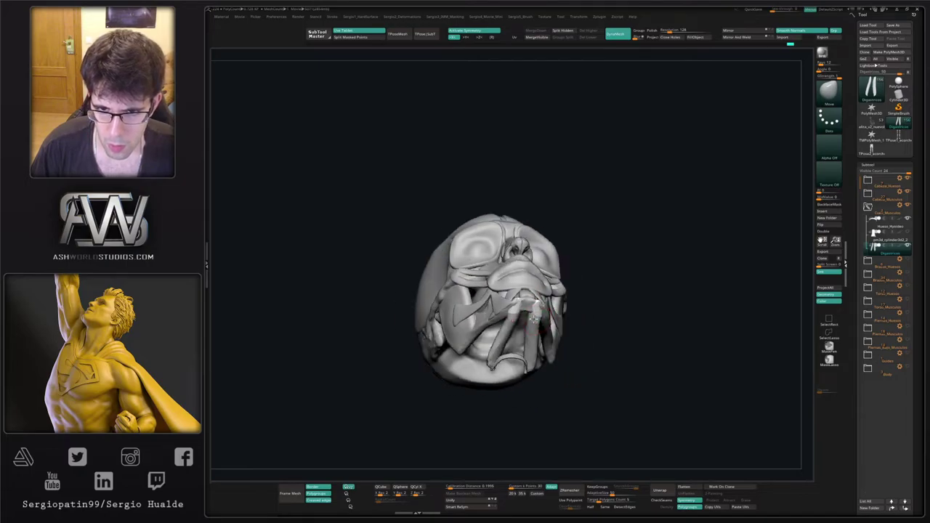
right_drag(574, 357, 566, 319)
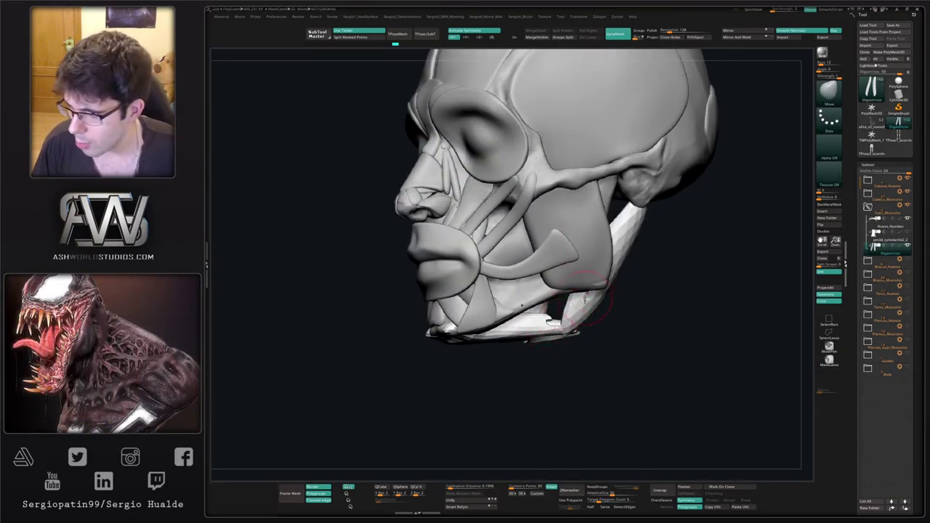
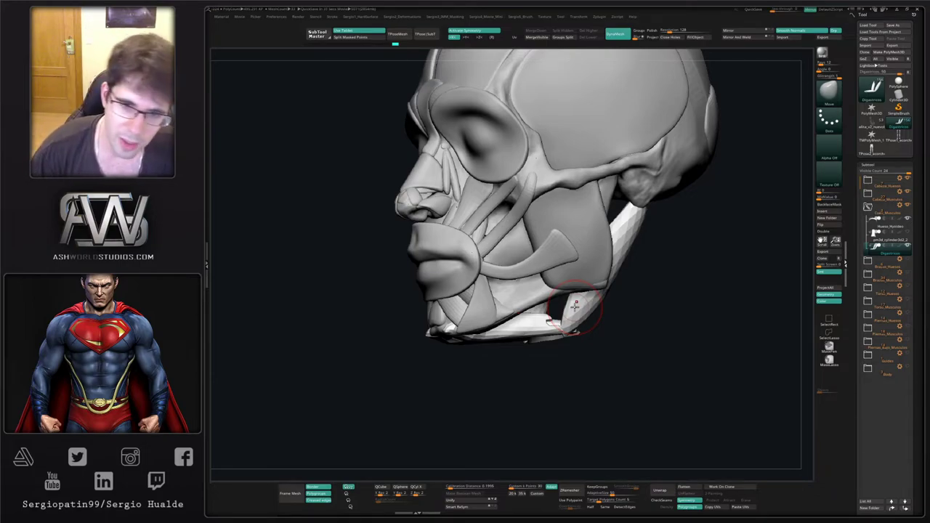
Pull the front ends of the digastric bellies against the inside of the chin with the Move brush.
mouse_move(413, 318)
right_down()
mouse_move(467, 331)
mouse_move(464, 338)
mouse_move(431, 315)
right_up()
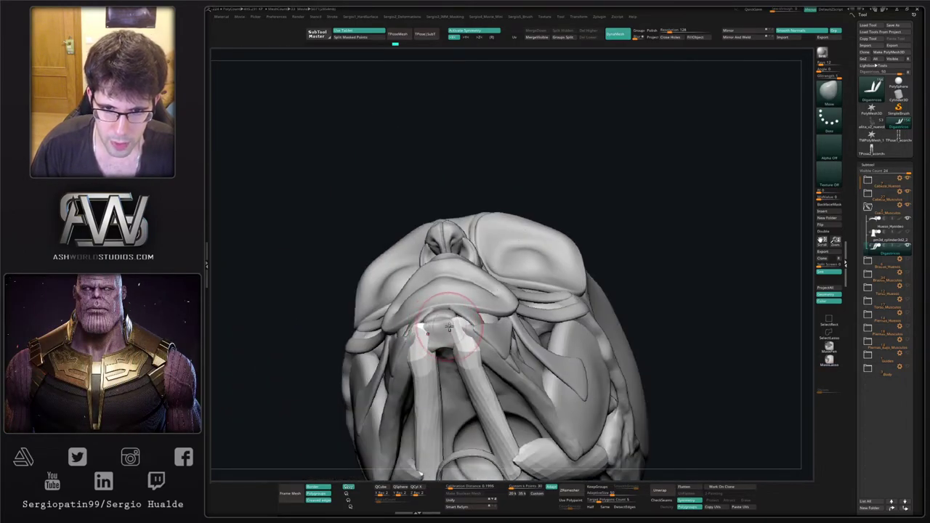
drag(459, 333, 448, 327)
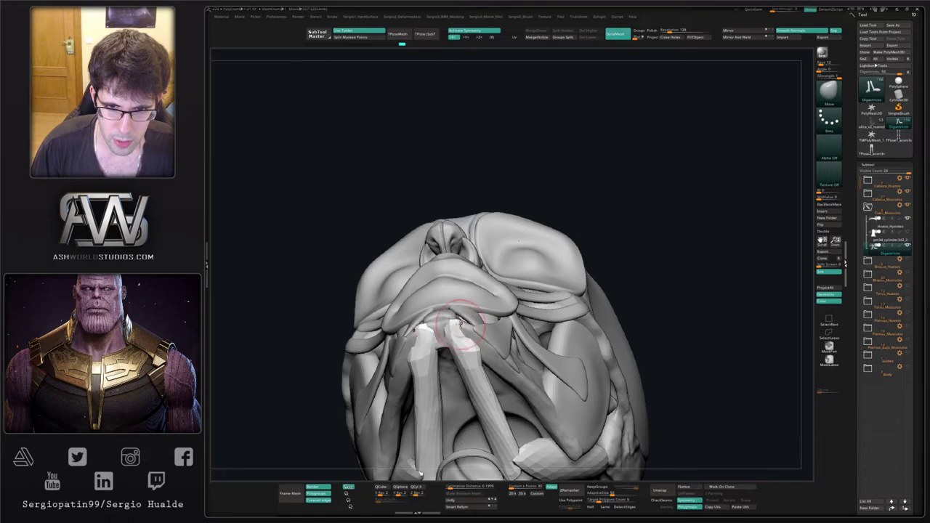
right_drag(467, 338, 488, 345)
mouse_move(461, 340)
mouse_down()
mouse_move(458, 333)
mouse_move(461, 357)
mouse_up()
mouse_move(461, 372)
ctrl+right_down()
mouse_move(460, 340)
mouse_move(467, 385)
ctrl+right_up()
mouse_move(467, 385)
alt+right_down()
mouse_move(448, 342)
mouse_move(455, 328)
alt+right_up()
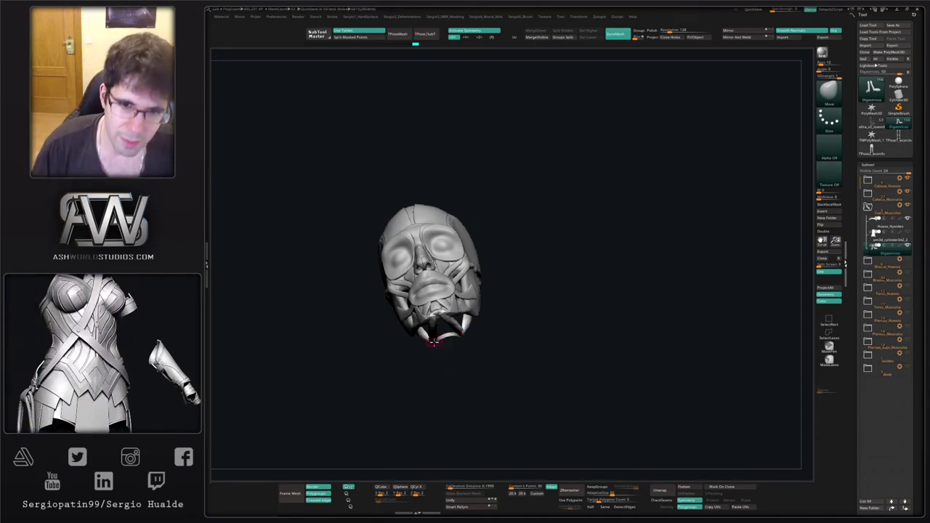
Duplicate the digastric muscles subtool and rename the copy Homohyoideo.
right_drag(542, 298, 497, 309)
ctrl+right_drag(497, 309, 489, 329)
ctrl+right_drag(489, 329, 490, 364)
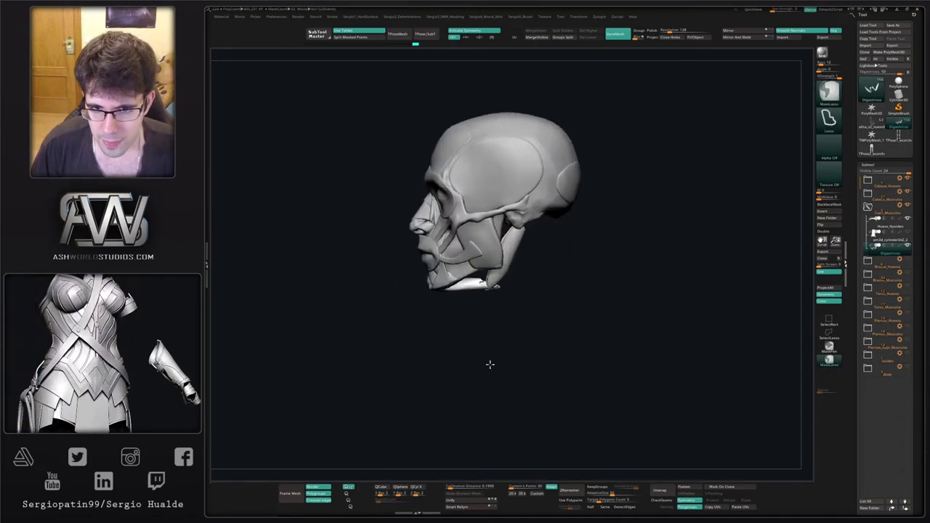
drag(490, 364, 491, 336)
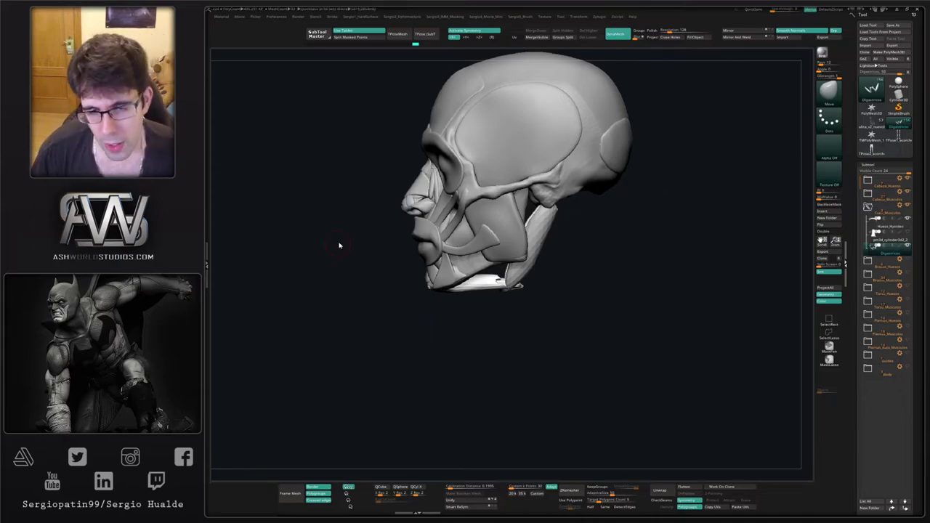
drag(531, 328, 505, 244)
key(F2)
text(Homohyoideo)
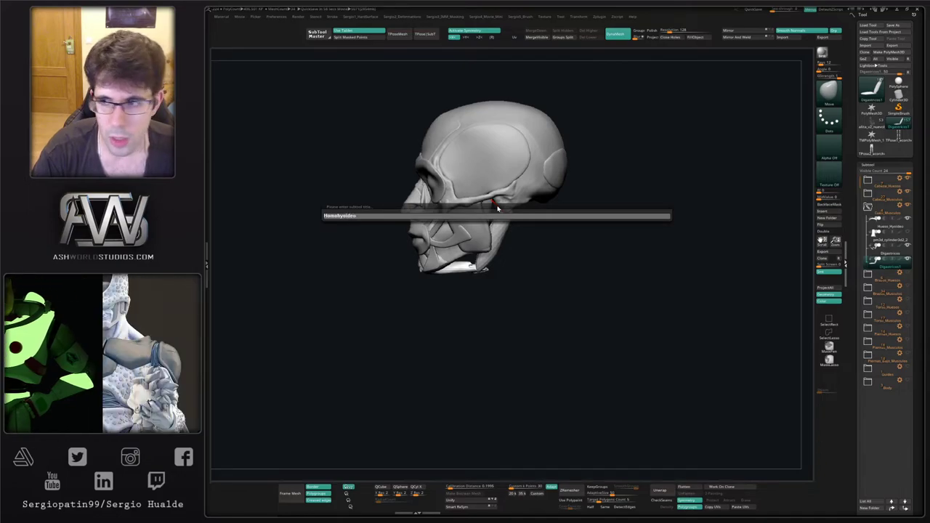
key(Return)
Isolate the Homohyoideo copy and hide everything except its two rear bands.
drag(516, 307, 523, 272)
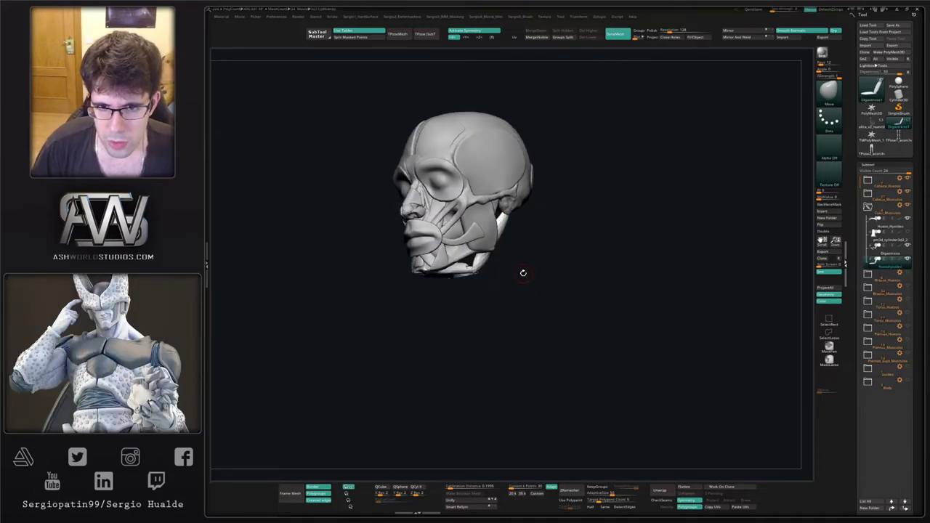
key(s)
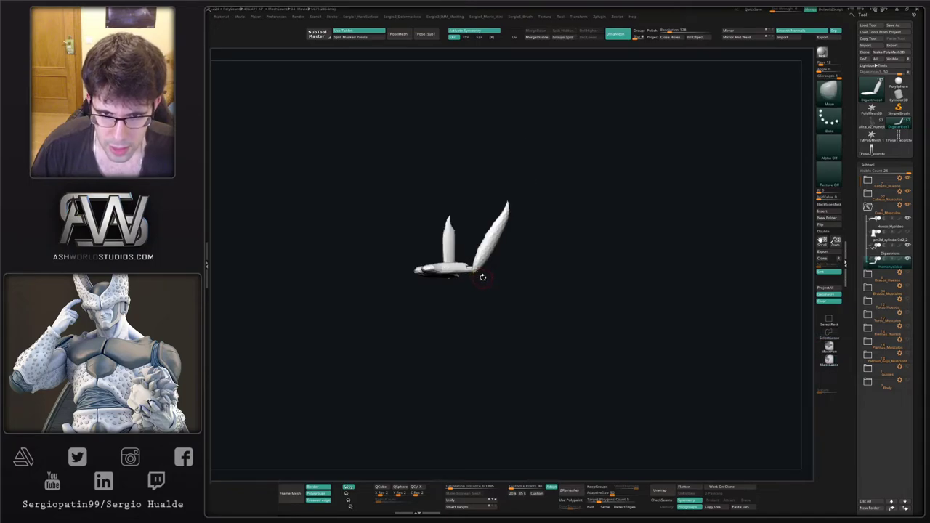
ctrl+shift+click(486, 261)
drag(478, 269, 502, 291)
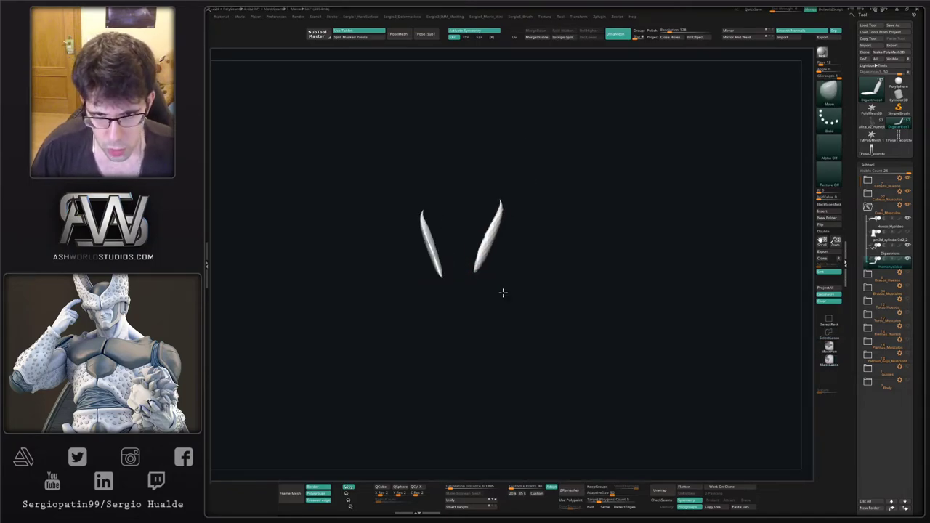
Rotate and move the two Homohyoideo bands with the gizmo so they hang from the hyoid down the neck.
key(w)
drag(491, 253, 493, 302)
key(s)
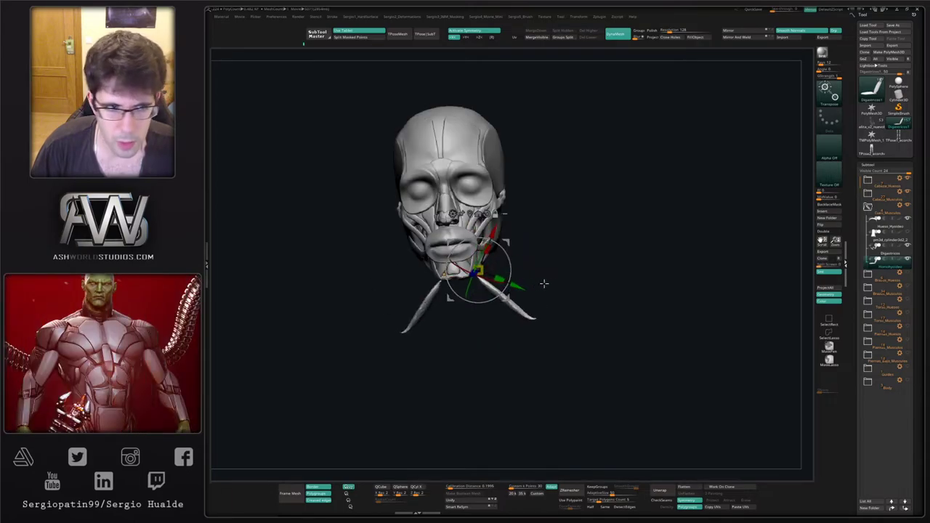
alt+drag(545, 280, 405, 306)
drag(488, 240, 473, 245)
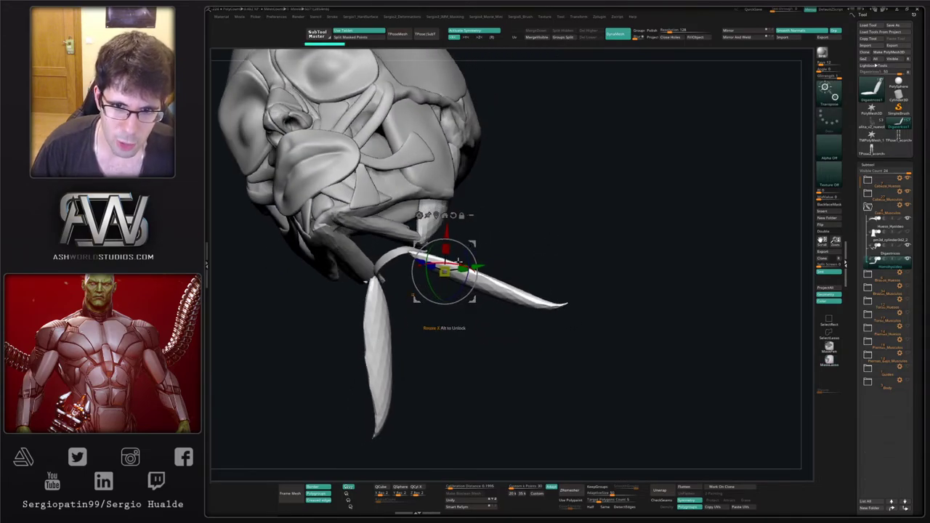
drag(460, 283, 458, 293)
drag(513, 279, 466, 320)
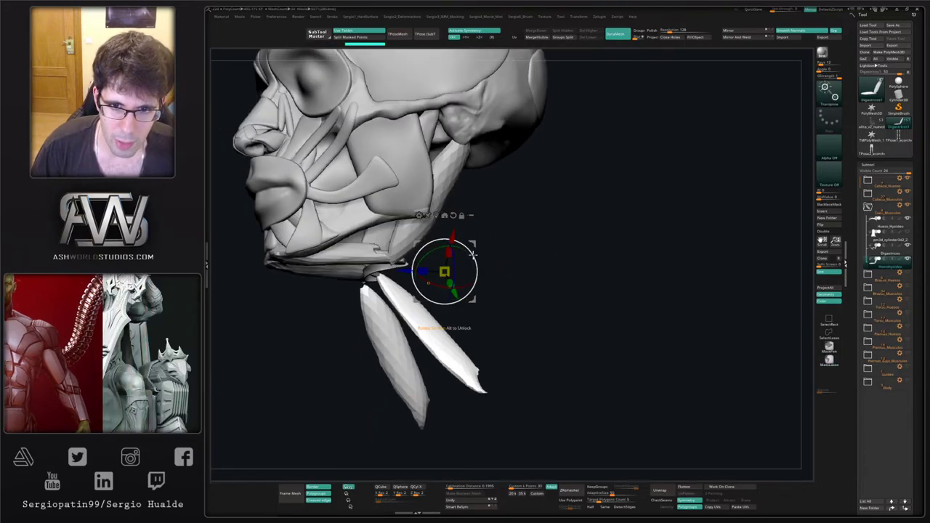
drag(443, 272, 455, 262)
mouse_move(454, 295)
mouse_down()
mouse_move(495, 259)
mouse_move(517, 256)
mouse_move(535, 271)
mouse_up()
Adjust the upper ends of the bands with the Move brush and show the torso bones folder.
key(q)
drag(463, 269, 455, 267)
ctrl+right_drag(455, 267, 425, 326)
click(907, 301)
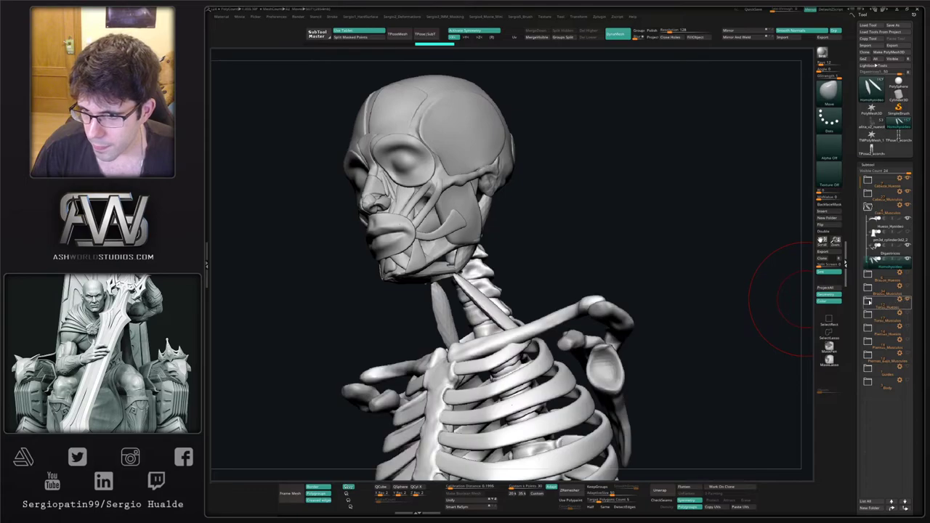
Swing the lower parts of the Homohyoideo bands outward toward the shoulders with the gizmo and the Move brush.
ctrl+right_drag(538, 323, 523, 340)
drag(524, 338, 546, 257)
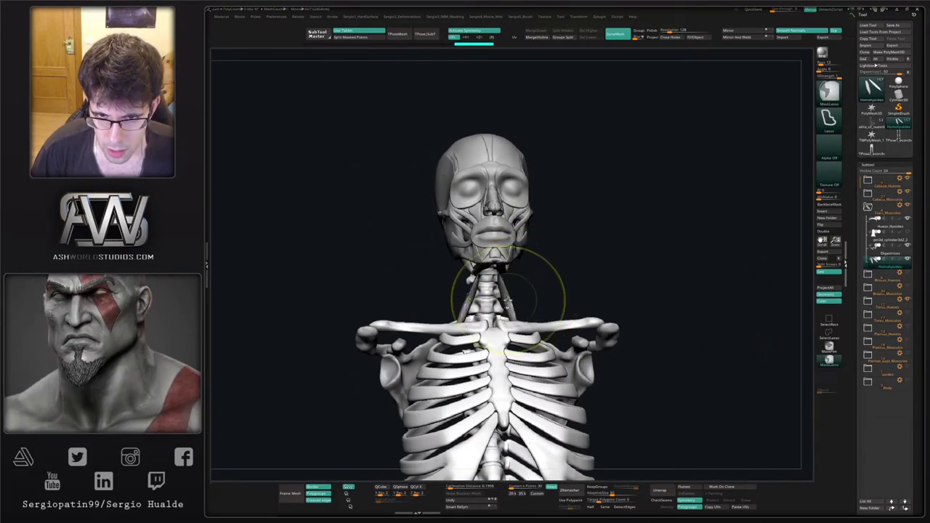
key(w)
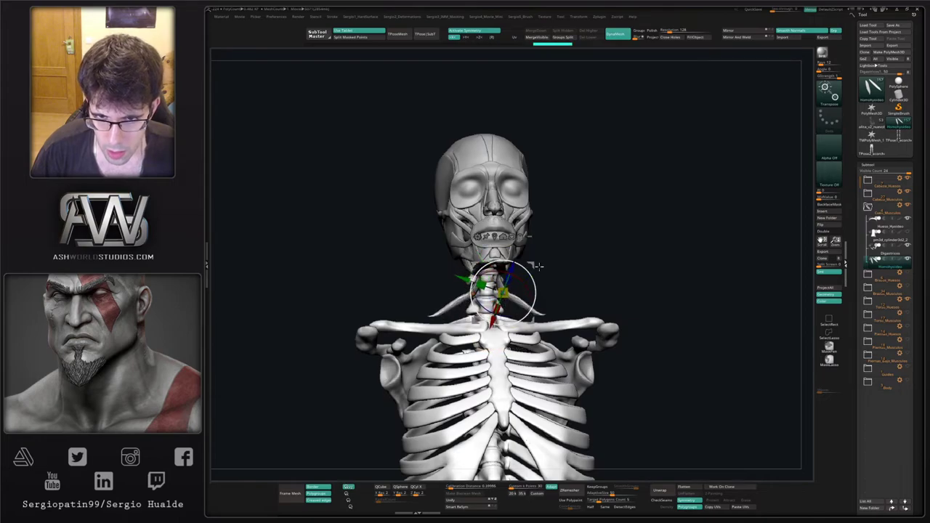
key(q)
drag(542, 315, 571, 309)
mouse_move(571, 277)
mouse_down()
mouse_move(550, 294)
mouse_move(547, 322)
mouse_up()
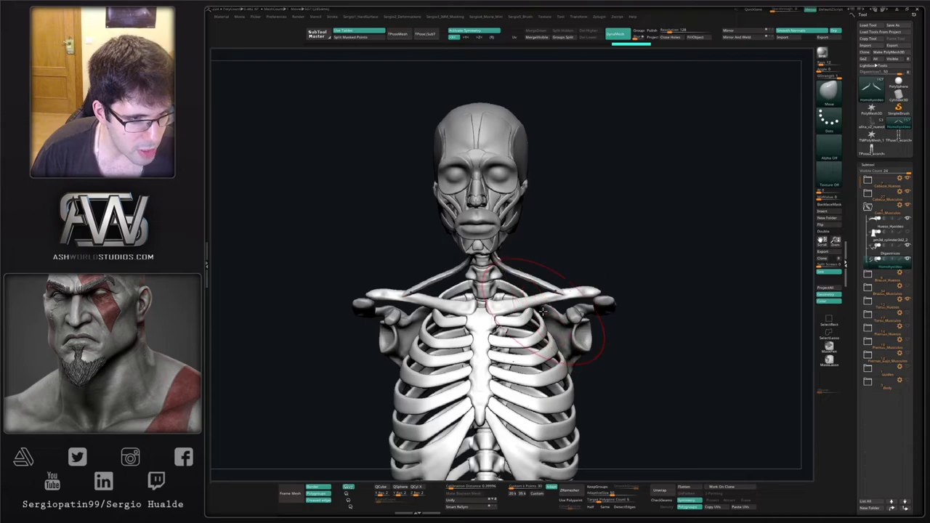
Pull the outer ends of the Homohyoideo bands back onto the upper edges of the shoulder blades with the Move brush.
mouse_move(547, 251)
mouse_down()
mouse_move(529, 324)
mouse_move(509, 314)
mouse_move(555, 335)
mouse_up()
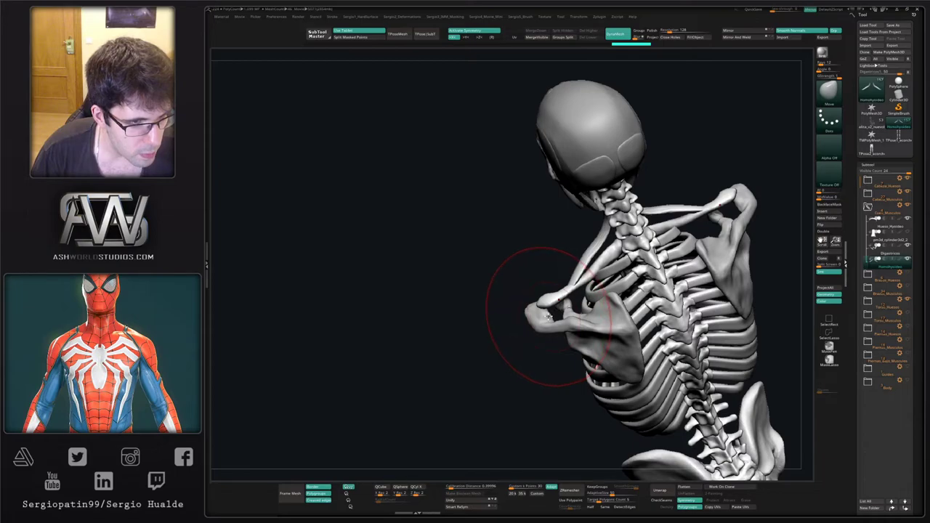
drag(541, 291, 569, 298)
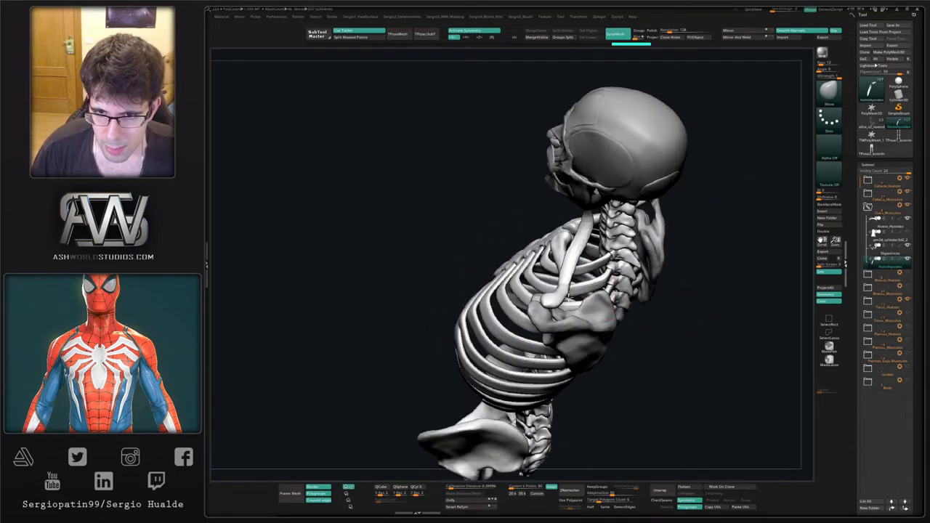
right_drag(569, 300, 572, 306)
drag(563, 305, 578, 313)
right_drag(571, 311, 543, 309)
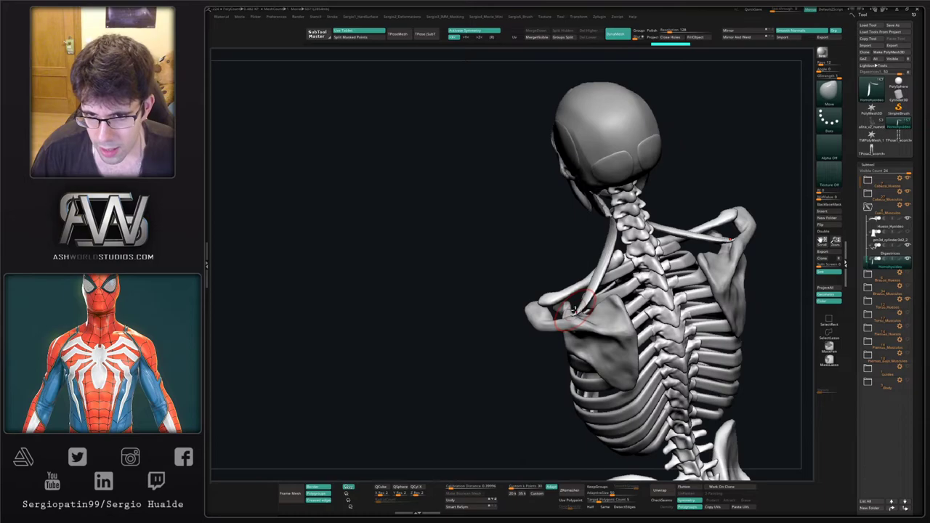
drag(580, 314, 582, 309)
right_drag(583, 309, 600, 280)
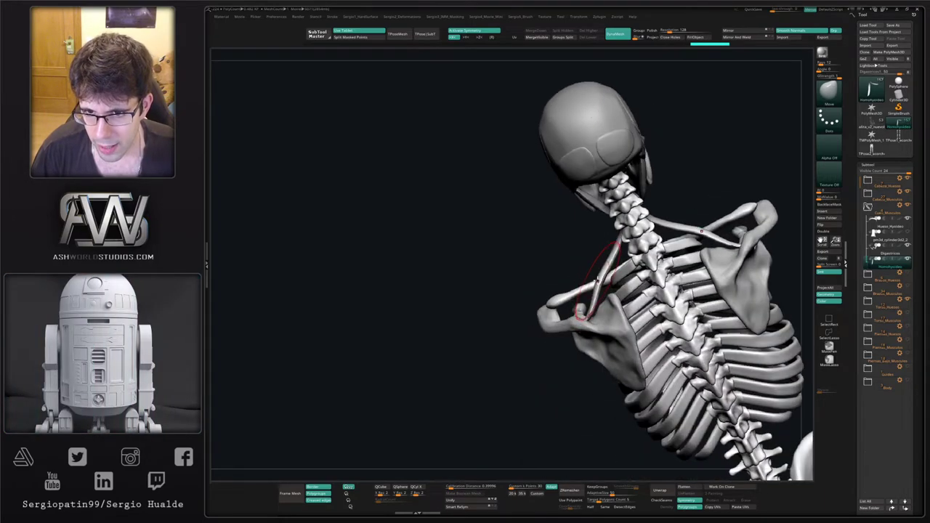
Straighten the Homohyoideo bands between hyoid and scapula, and thicken them with the Inflat brush.
key(s)
mouse_move(600, 277)
mouse_down()
mouse_move(591, 287)
mouse_move(580, 257)
mouse_up()
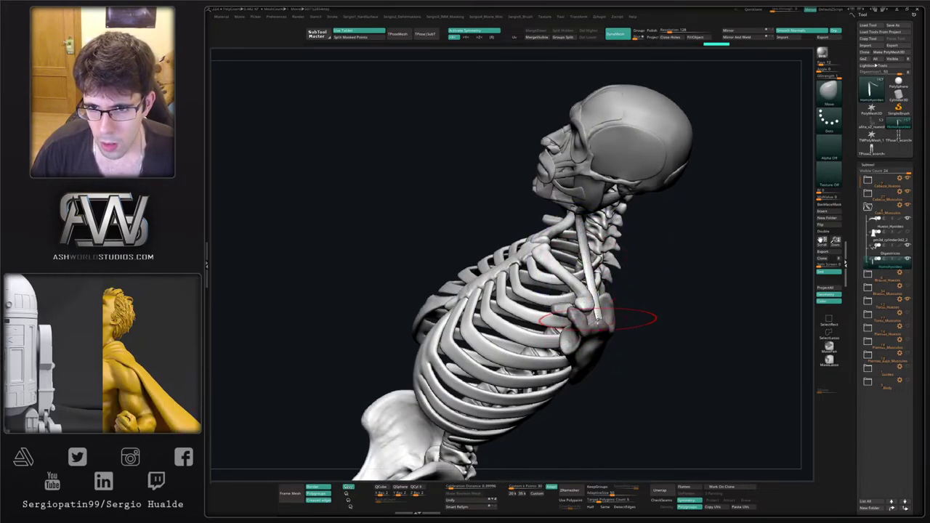
mouse_move(603, 315)
mouse_down()
mouse_move(597, 265)
mouse_move(574, 239)
mouse_up()
key(b)
key(i)
key(n)
drag(589, 289, 588, 265)
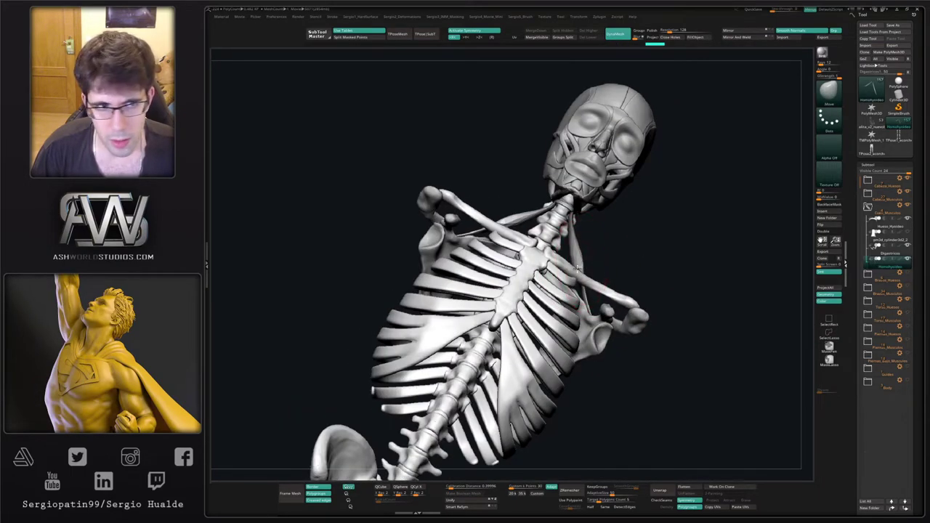
Bend the middle of the Homohyoideo bands in along the neck with the Move brush and smooth them.
right_drag(577, 269, 567, 282)
mouse_move(571, 260)
mouse_down()
mouse_move(574, 243)
mouse_move(567, 256)
mouse_up()
key(ctrl+z)
right_drag(573, 254, 581, 285)
mouse_move(590, 274)
shift+mouse_down()
mouse_move(602, 275)
mouse_move(563, 251)
mouse_move(592, 283)
mouse_move(573, 260)
mouse_move(494, 254)
shift+mouse_up()
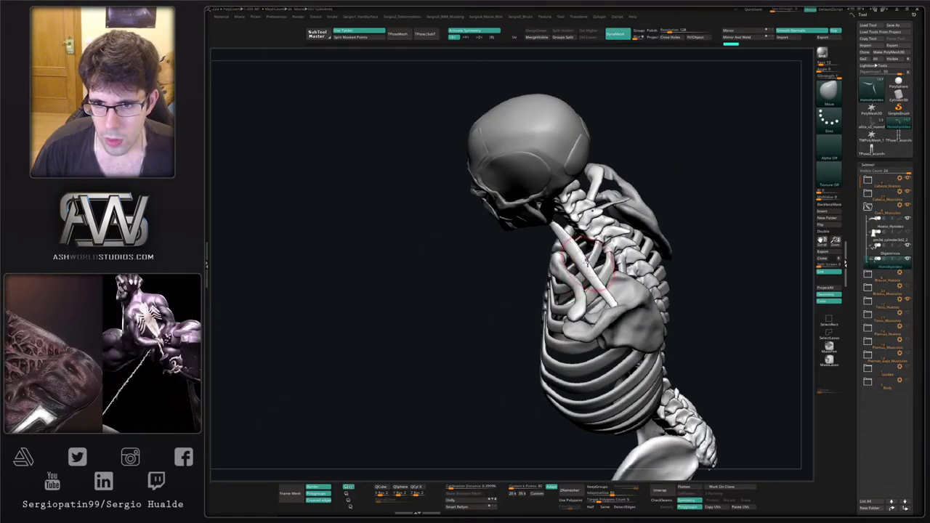
mouse_move(602, 262)
mouse_down()
mouse_move(605, 300)
mouse_move(581, 298)
mouse_move(619, 276)
mouse_move(622, 314)
mouse_move(615, 287)
mouse_move(592, 307)
mouse_up()
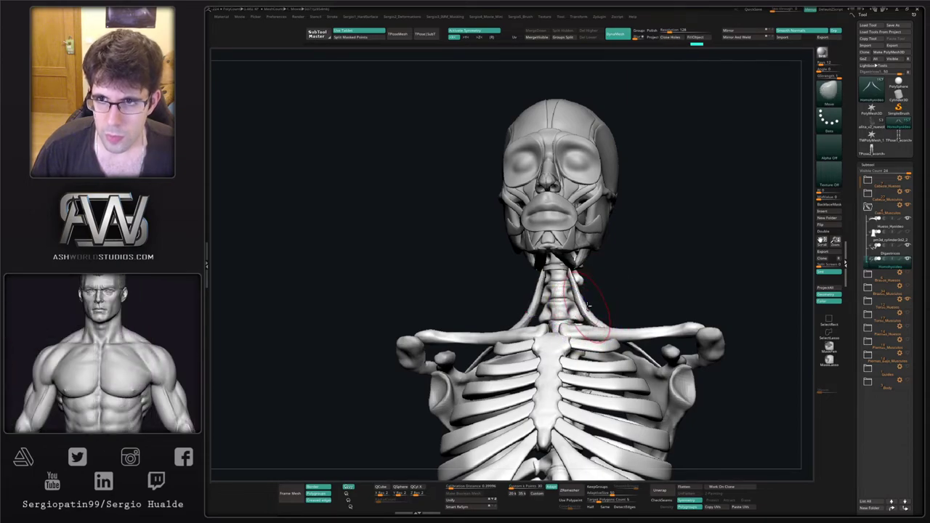
drag(688, 260, 656, 276)
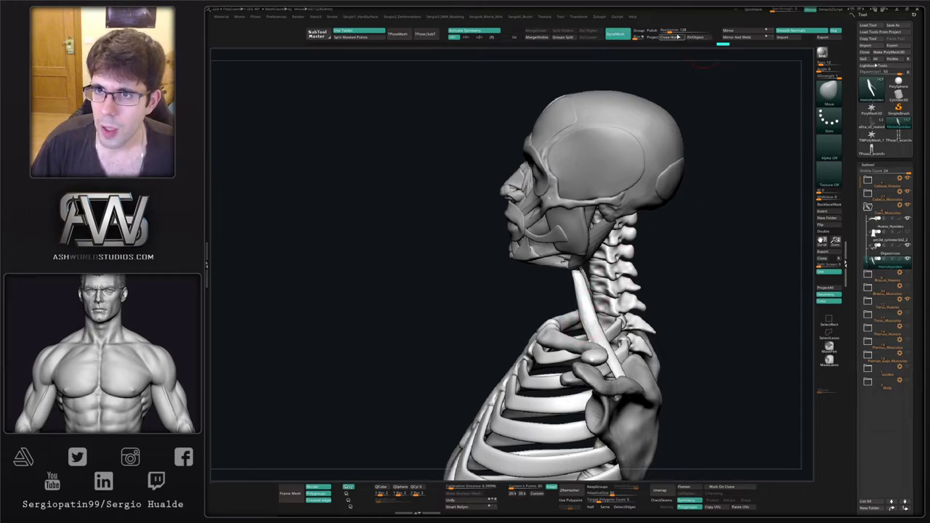
Remesh the Homohyoideo with DynaMesh at a higher resolution, smooth the bands and adjust their curve beside the neck.
ctrl+drag(704, 123, 694, 154)
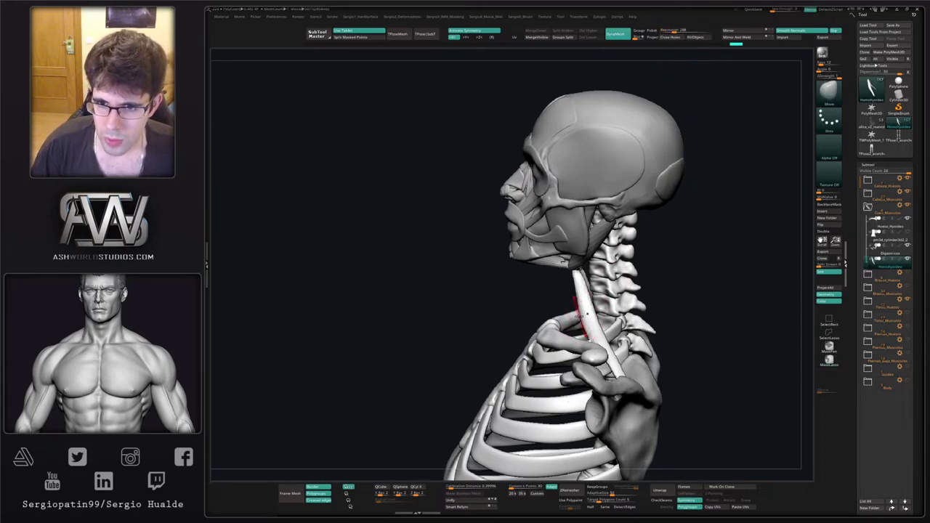
shift+drag(580, 280, 608, 367)
mouse_move(520, 348)
mouse_down()
mouse_move(604, 332)
mouse_move(578, 334)
mouse_move(583, 342)
mouse_move(565, 311)
mouse_up()
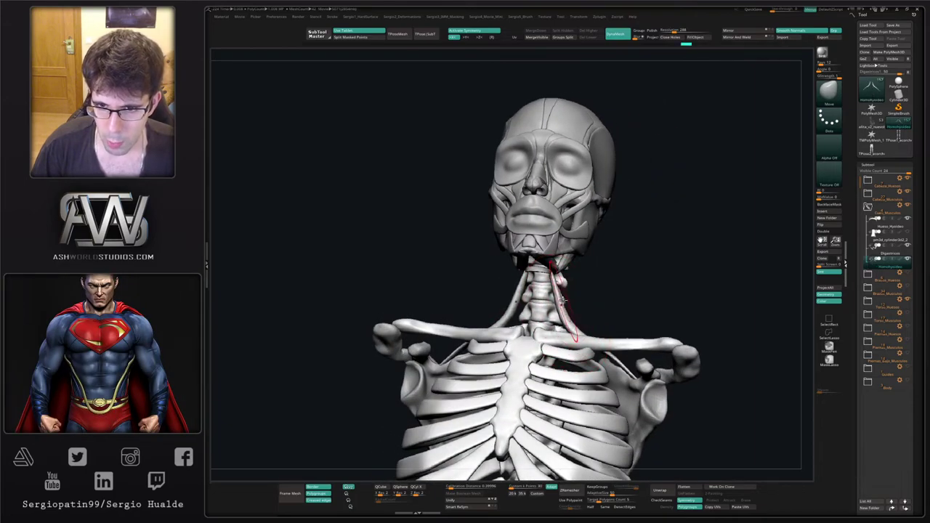
mouse_move(618, 280)
mouse_down()
mouse_move(509, 287)
mouse_move(553, 299)
mouse_move(480, 296)
mouse_up()
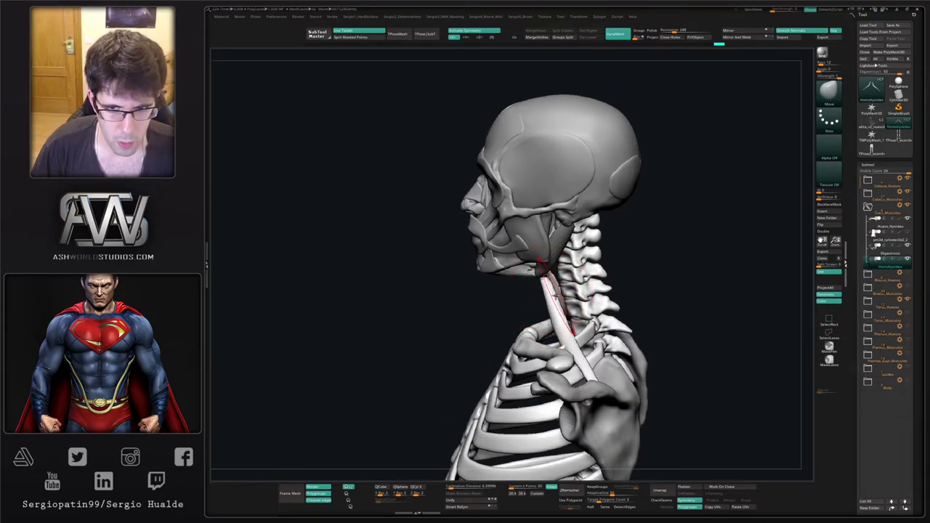
Fit the upper ends of the Homohyoideo bands against the hyoid and refine their tips with the subtool isolated.
mouse_move(556, 296)
right_down()
mouse_move(541, 299)
mouse_move(557, 280)
right_up()
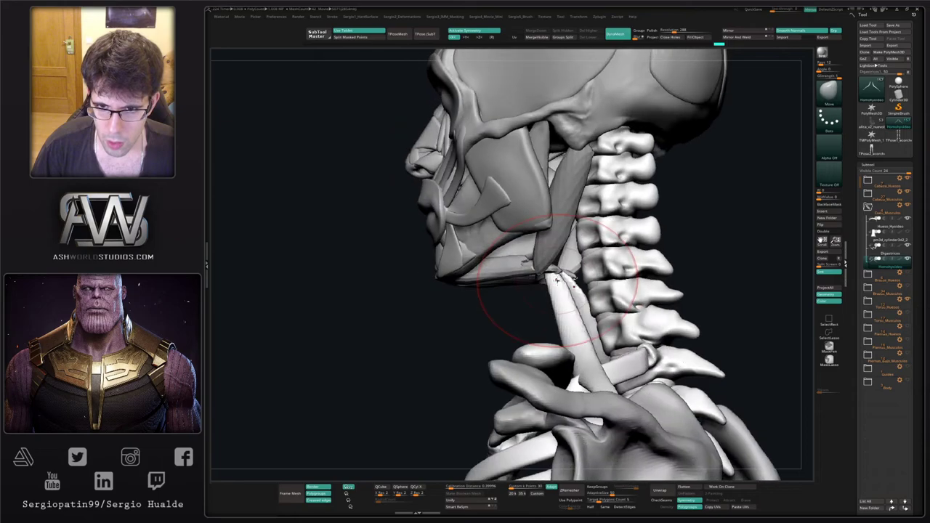
drag(557, 280, 553, 270)
right_drag(552, 270, 595, 264)
key(s)
mouse_move(541, 271)
mouse_down()
mouse_move(536, 308)
mouse_move(559, 267)
mouse_move(545, 264)
mouse_move(556, 283)
mouse_up()
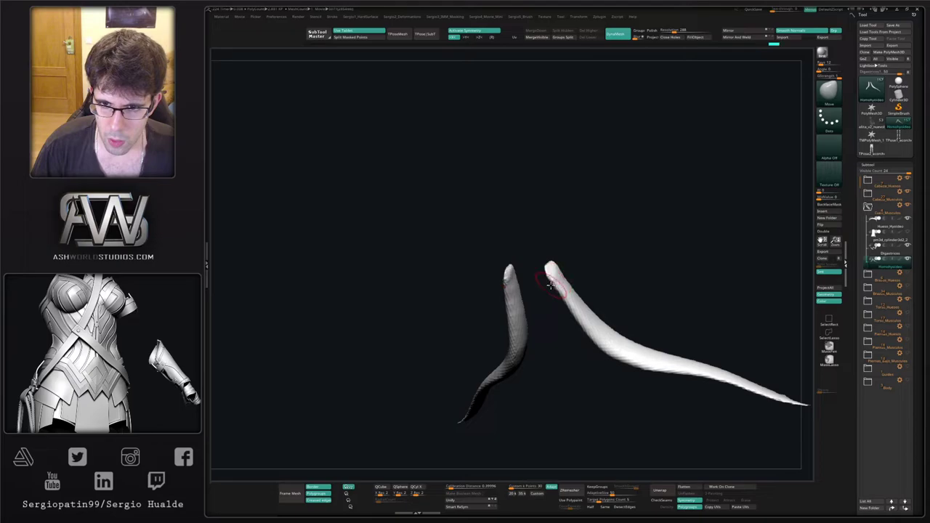
key(alt+s)
mouse_move(557, 287)
ctrl+right_down()
mouse_move(554, 309)
mouse_move(585, 314)
mouse_move(591, 304)
mouse_move(525, 259)
ctrl+right_up()
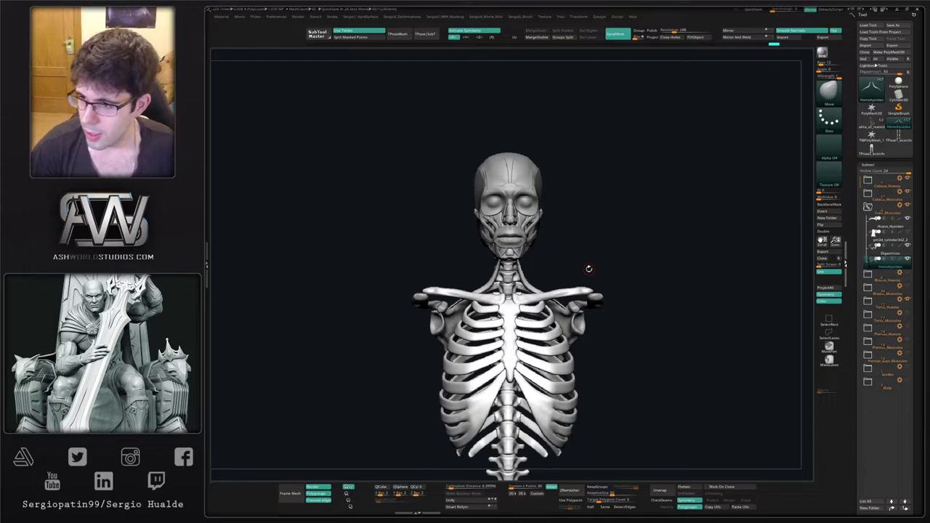
Refine the curve of the Homohyoideo bands just above the clavicles with the Move brush.
drag(628, 129, 605, 159)
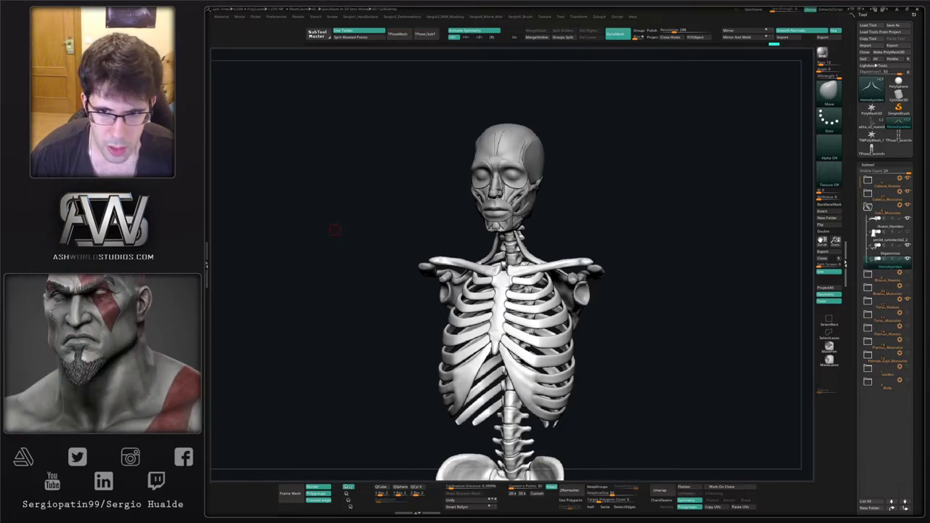
mouse_move(617, 162)
shift+mouse_down()
mouse_move(627, 164)
mouse_move(618, 218)
shift+mouse_up()
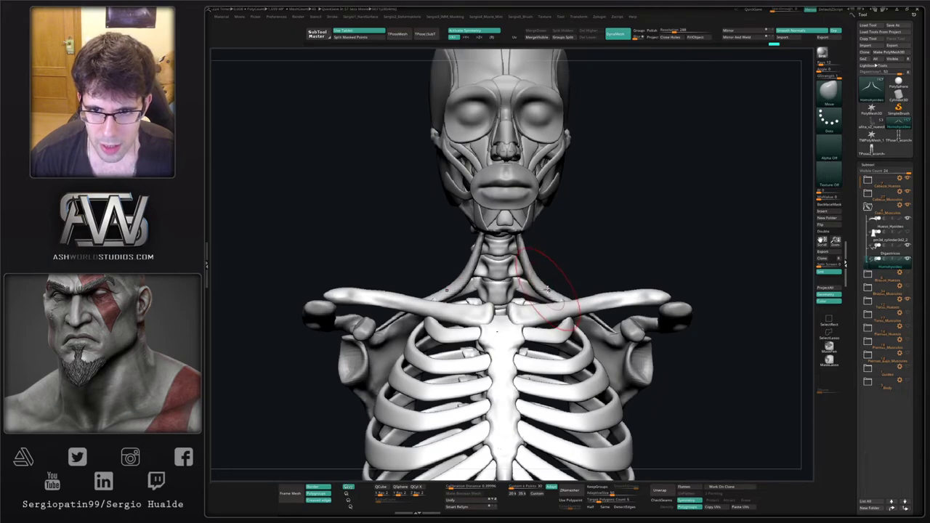
mouse_move(551, 282)
mouse_down()
mouse_move(543, 287)
mouse_move(562, 292)
mouse_move(529, 279)
mouse_move(536, 277)
mouse_up()
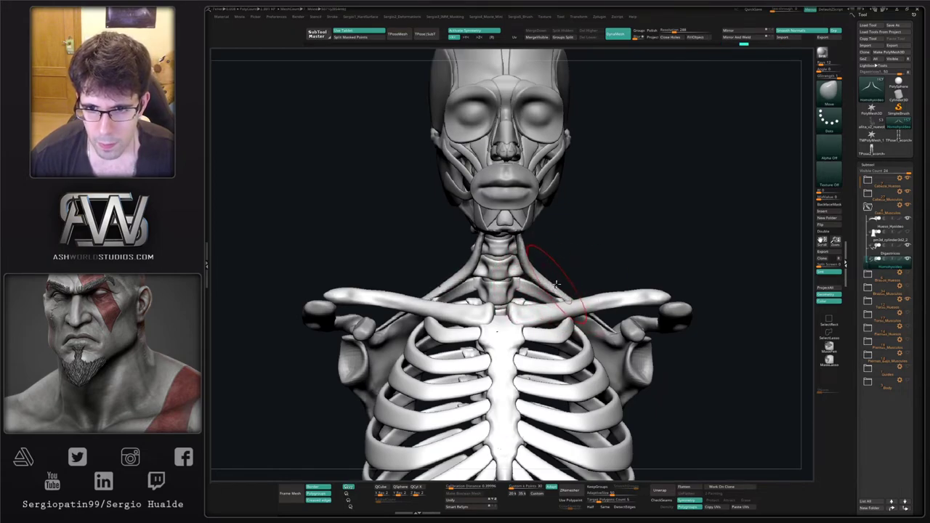
ctrl+right_drag(570, 296, 573, 261)
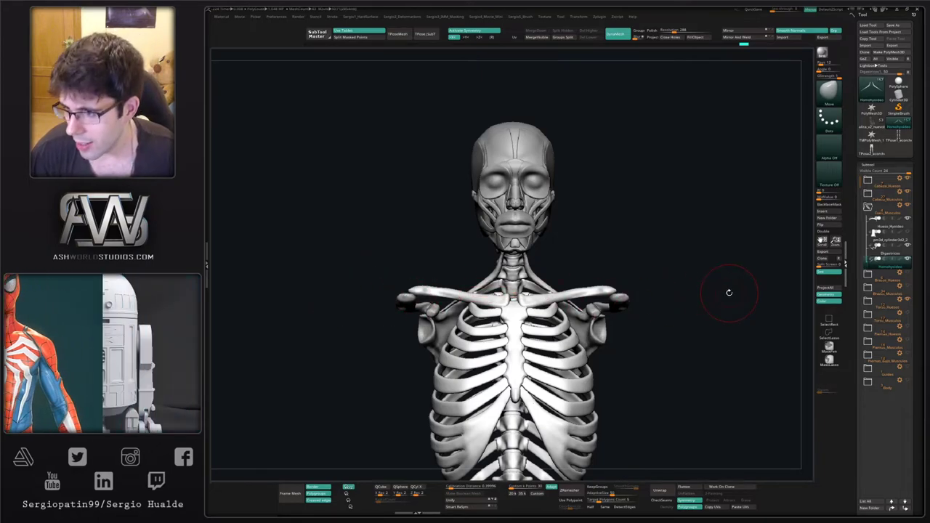
Duplicate the Homohyoideo subtool and rename the copy Esternohyoideo.
click(840, 265)
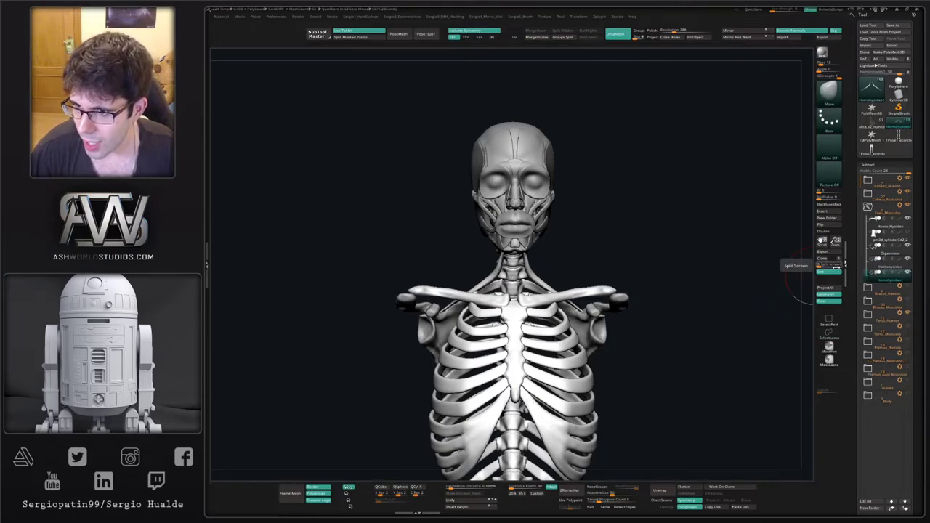
key(F2)
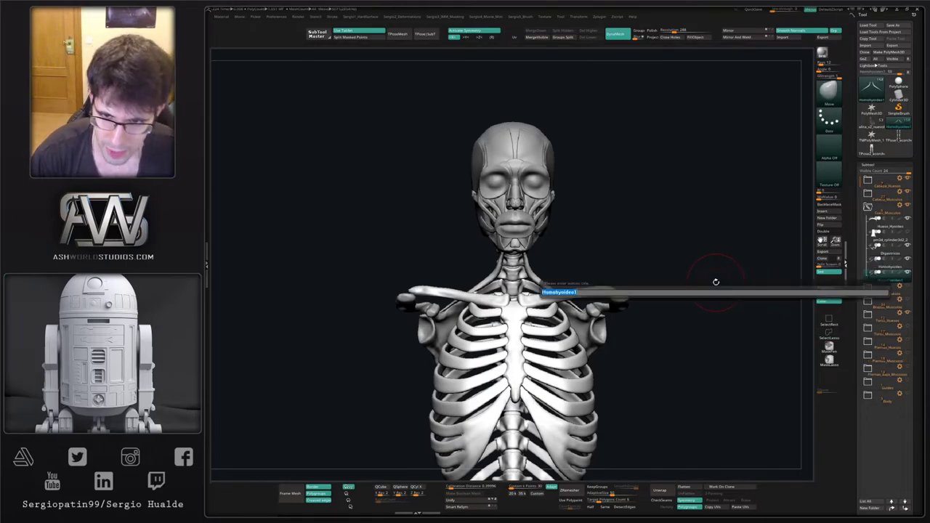
key(Right)
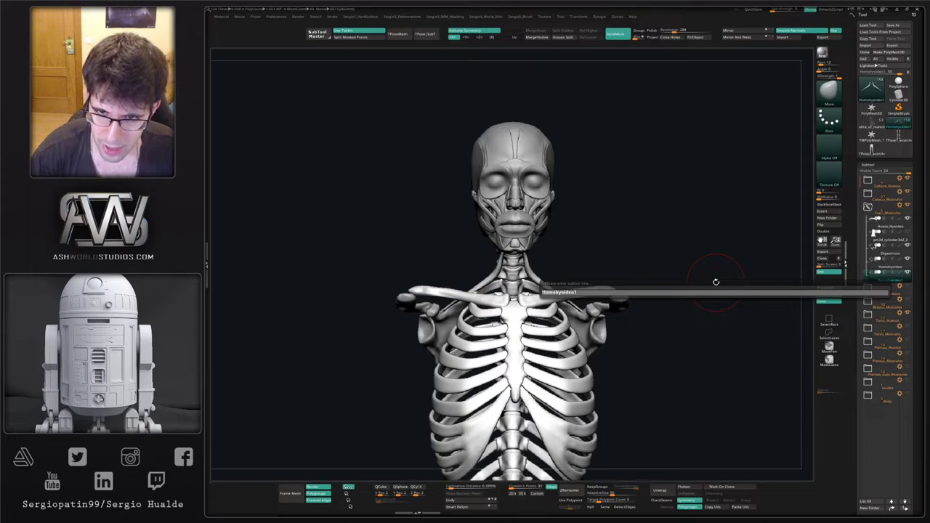
key(BackSpace)
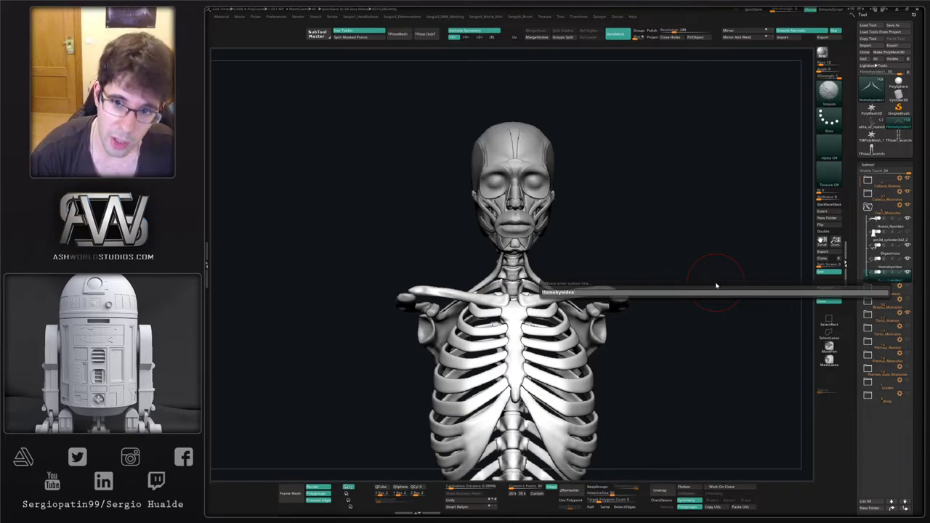
key(shift+Left)
key(shift+Left)
key(shift+Left)
key(shift+Left)
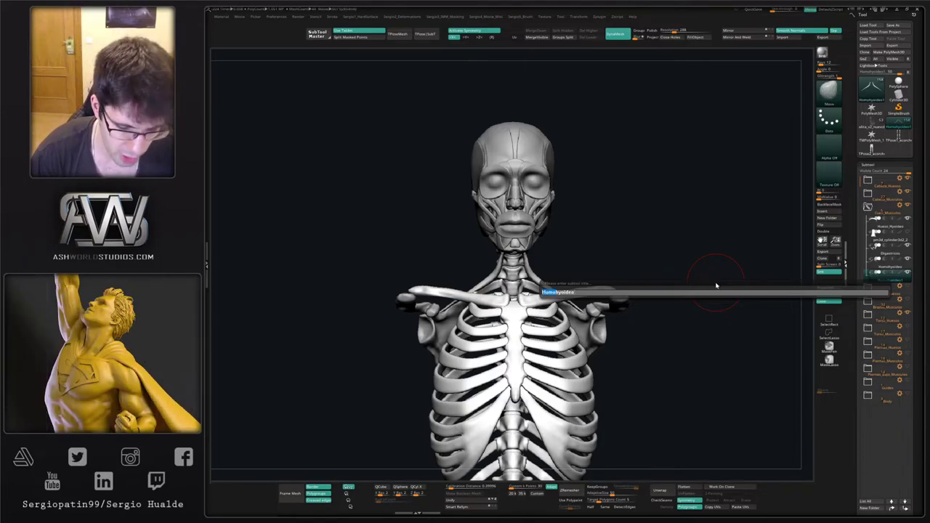
key(BackSpace)
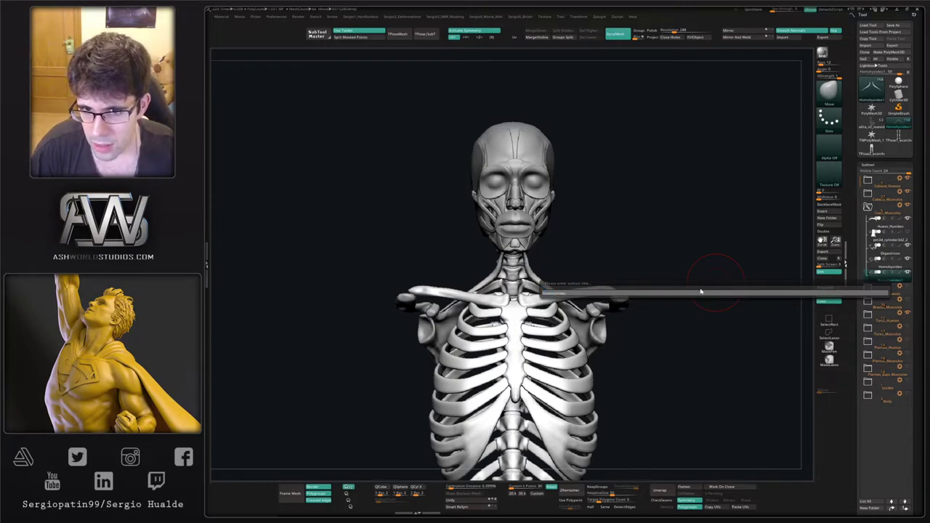
click(702, 291)
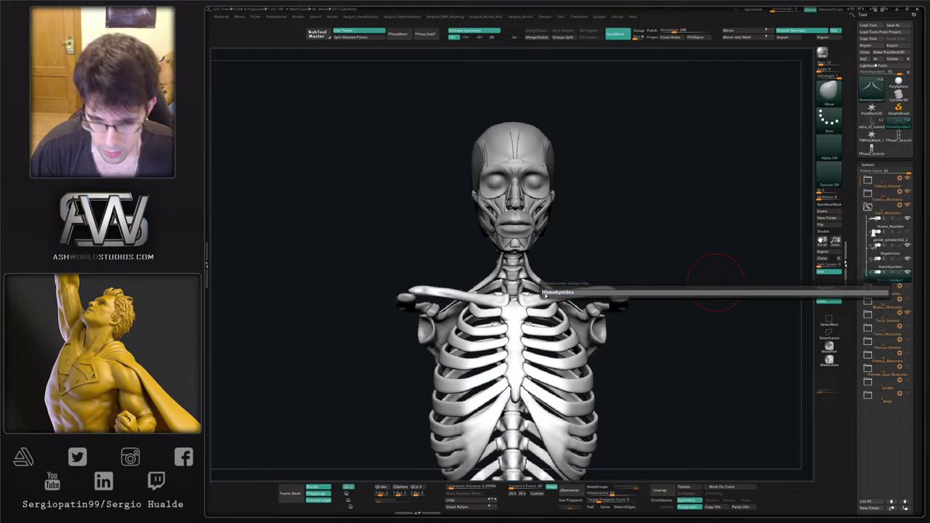
text(Estern)
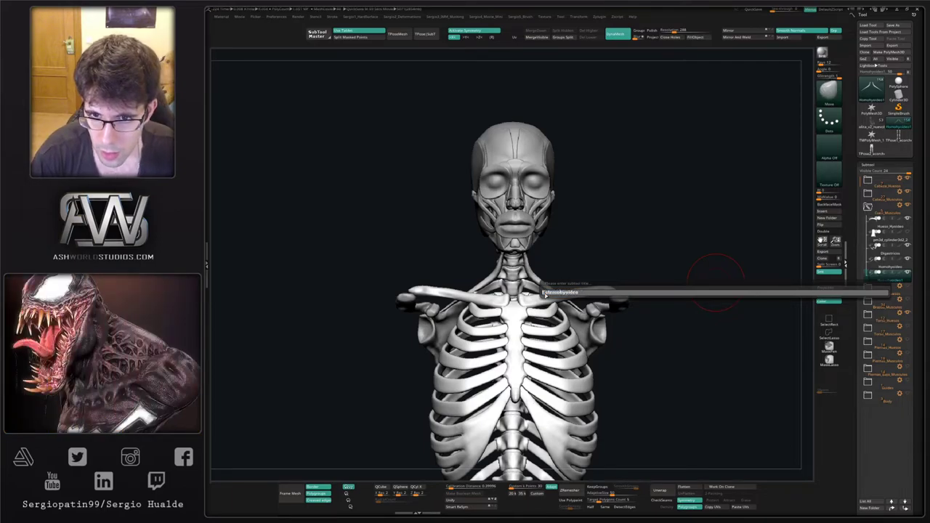
key(Return)
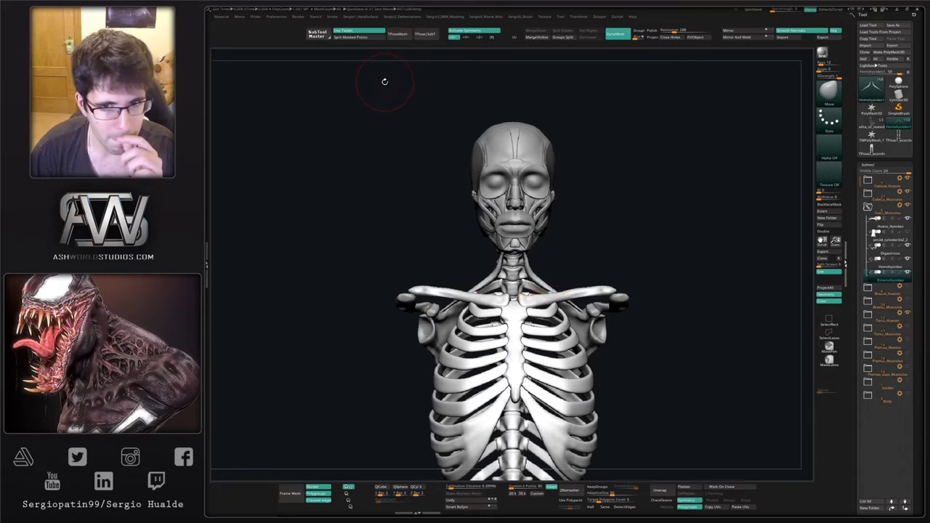
Bring the Esternohyoideo bands forward over the sternum with the gizmo and pull them toward the midline with the Move brush.
right_drag(509, 189, 499, 197)
key(w)
drag(540, 194, 539, 172)
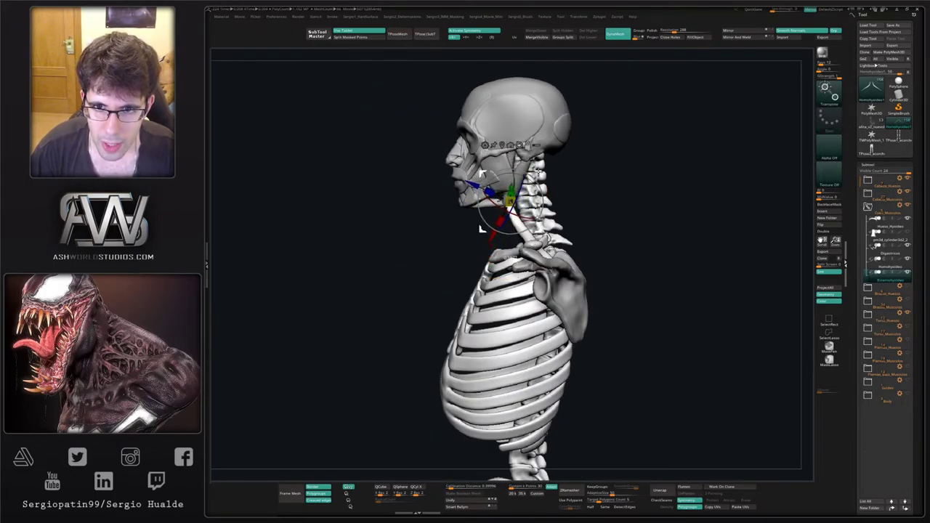
key(q)
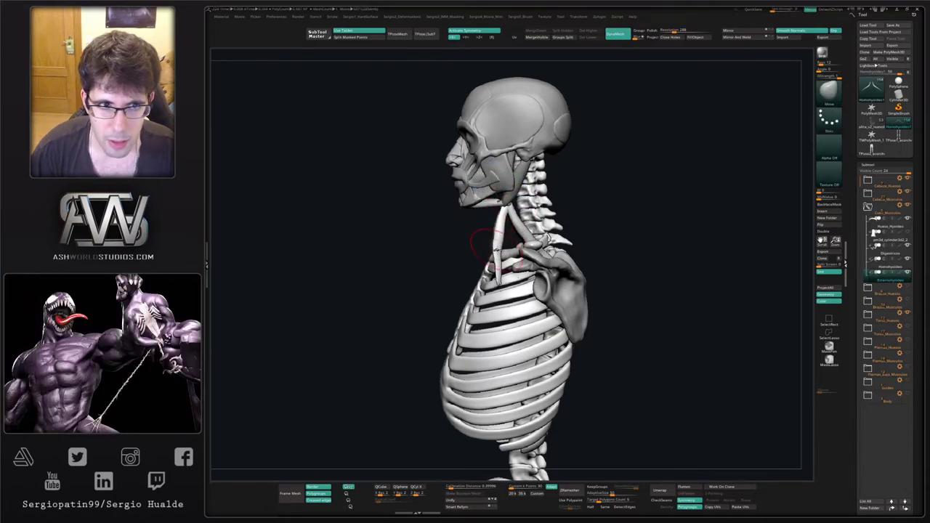
mouse_move(496, 250)
right_down()
mouse_move(507, 252)
mouse_move(474, 239)
right_up()
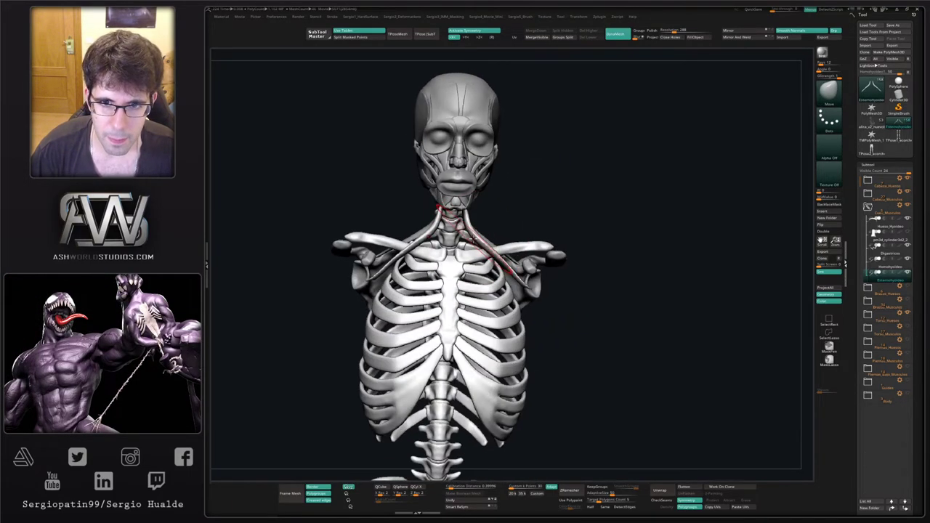
mouse_move(483, 247)
mouse_down()
mouse_move(463, 248)
mouse_move(459, 220)
mouse_move(463, 236)
mouse_up()
Thicken the upright stretches of the Esternohyoideo bands beside the midline with the Inflate brush.
key(b)
key(i)
key(n)
right_drag(480, 236, 461, 234)
drag(457, 250, 455, 224)
right_drag(462, 251, 484, 252)
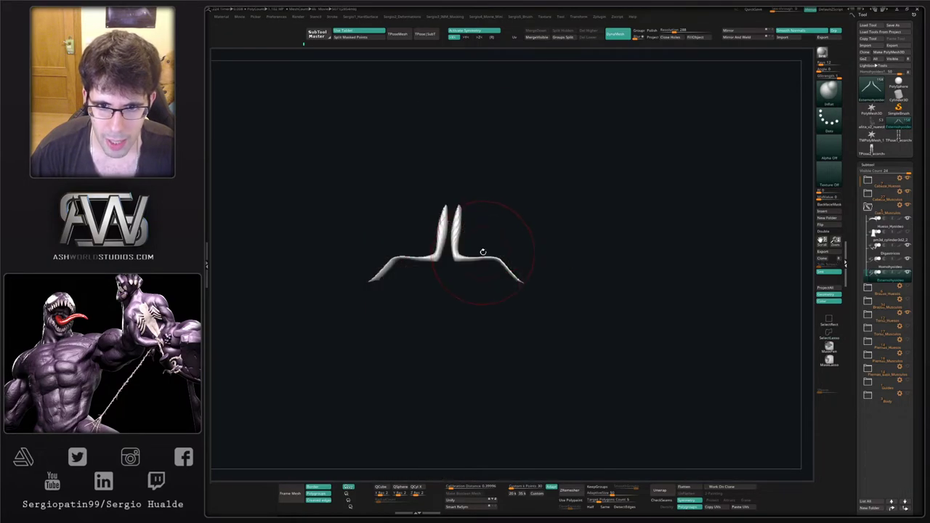
Cut the long outer stretches off the Esternohyoideo bands, keeping only the two upright pieces between hyoid and sternum.
ctrl+alt+shift+drag(447, 244, 569, 305)
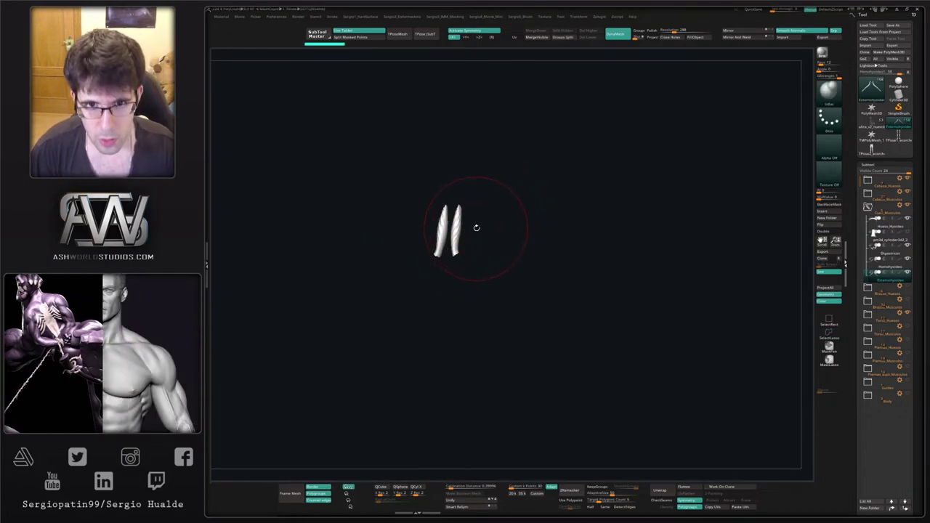
ctrl+shift+click(465, 244)
drag(437, 231, 431, 232)
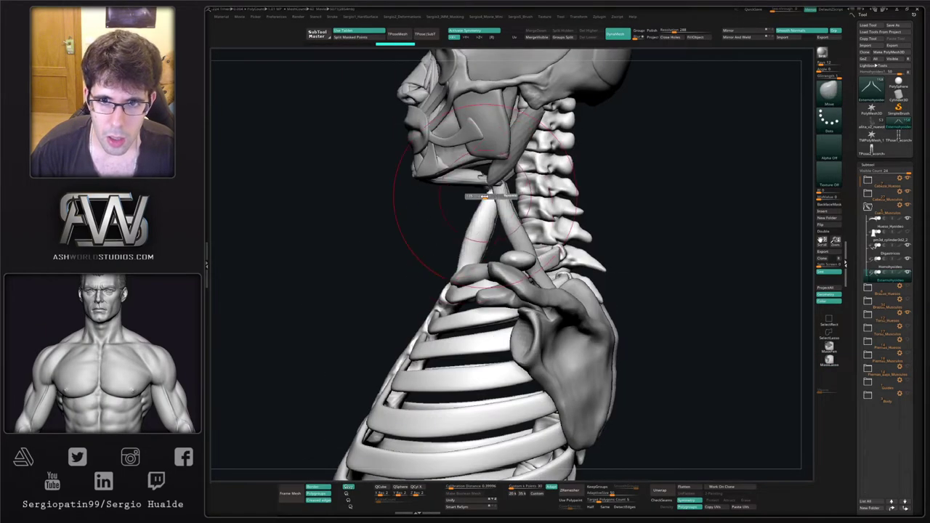
Fit the upper ends of the Esternohyoideo bands under the hyoid with the Move brush and smooth them.
key(b)
key(m)
key(v)
mouse_move(486, 179)
ctrl+right_down()
mouse_move(484, 215)
mouse_move(502, 207)
ctrl+right_up()
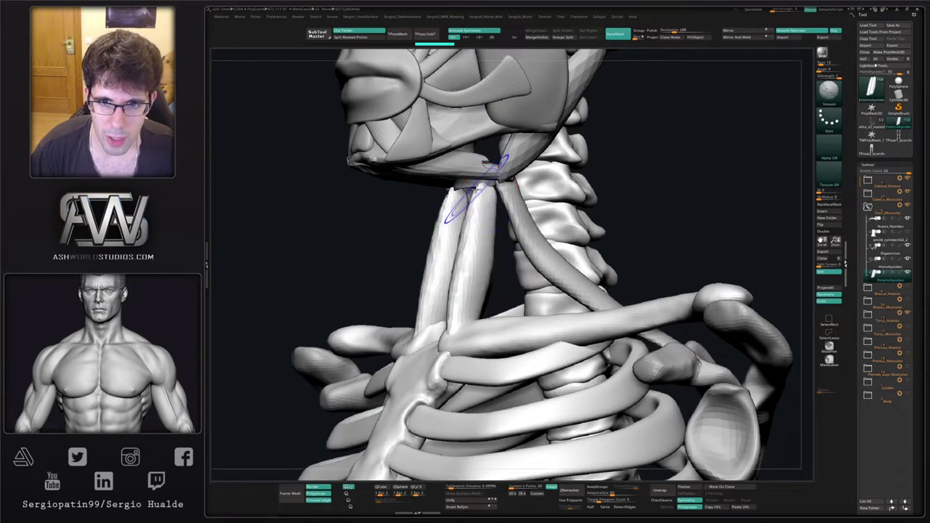
shift+drag(456, 300, 461, 290)
Isolate the Esternohyoideo bands and refine their width and side profile with the Move brush.
right_drag(503, 251, 432, 247)
key(shift+alt+s)
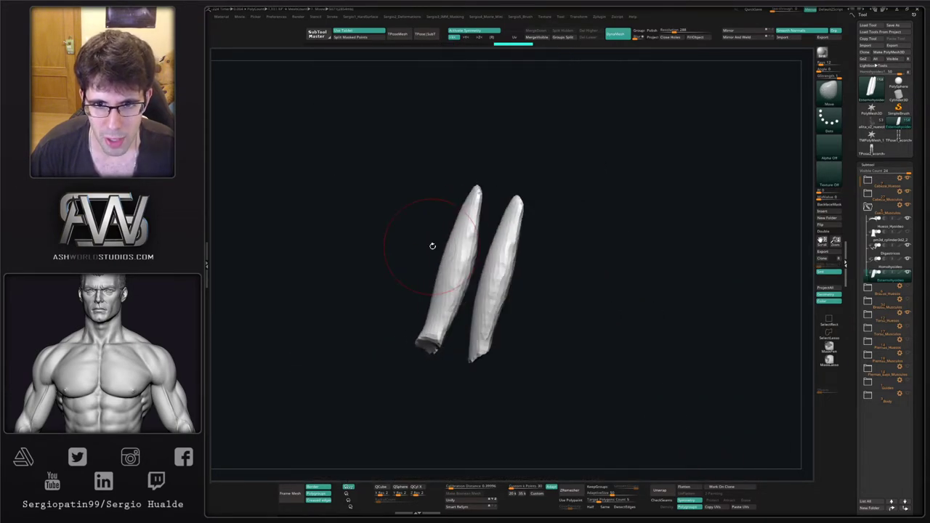
mouse_move(466, 253)
mouse_down()
mouse_move(488, 276)
mouse_move(473, 262)
mouse_move(450, 316)
mouse_up()
ctrl+right_drag(451, 310, 444, 278)
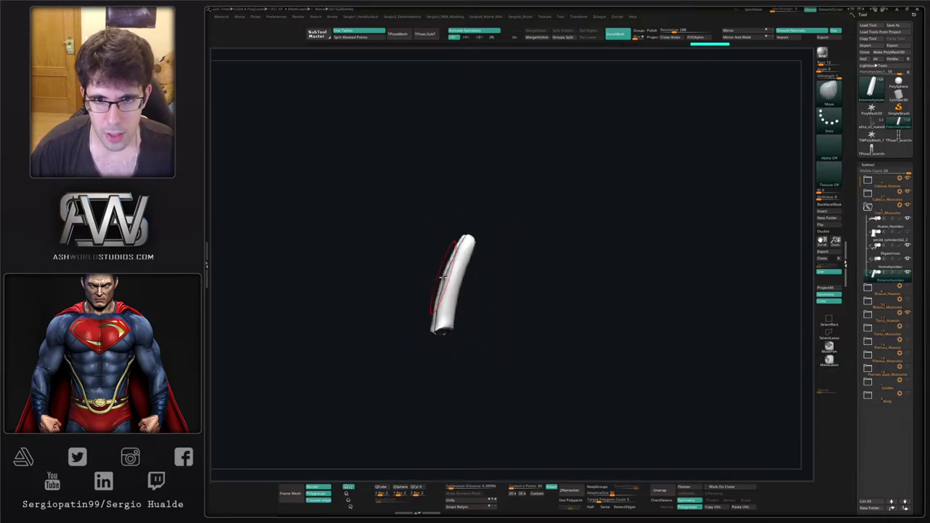
drag(453, 279, 451, 274)
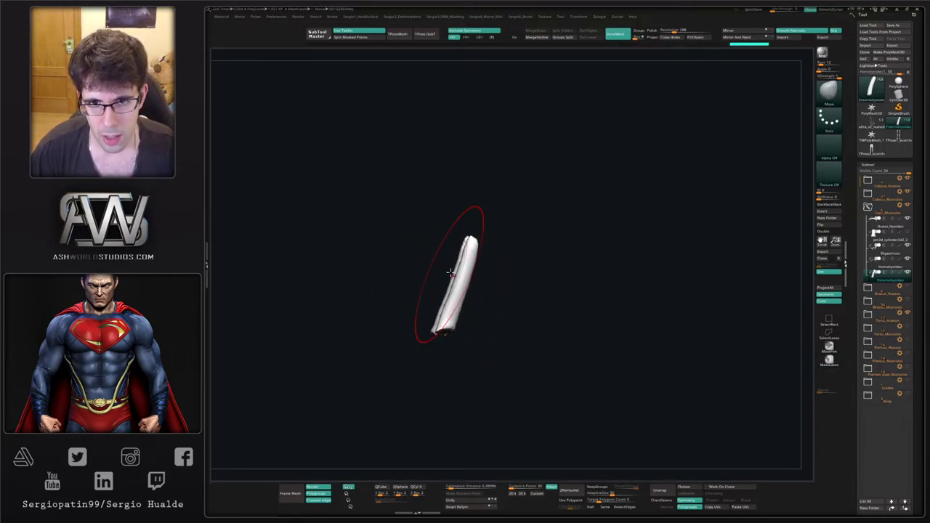
key(alt+s)
Align the Esternohyoideo bands between the hyoid and the inner ends of the clavicles with the Move brush.
right_drag(450, 274, 503, 254)
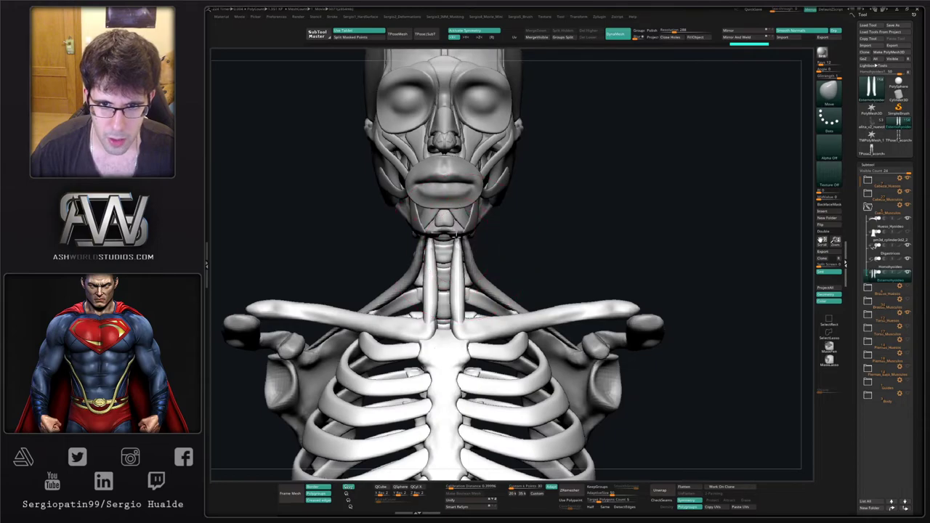
drag(477, 285, 471, 318)
mouse_move(448, 291)
alt+right_down()
mouse_move(448, 272)
mouse_move(461, 290)
mouse_move(474, 283)
alt+right_up()
drag(475, 283, 458, 270)
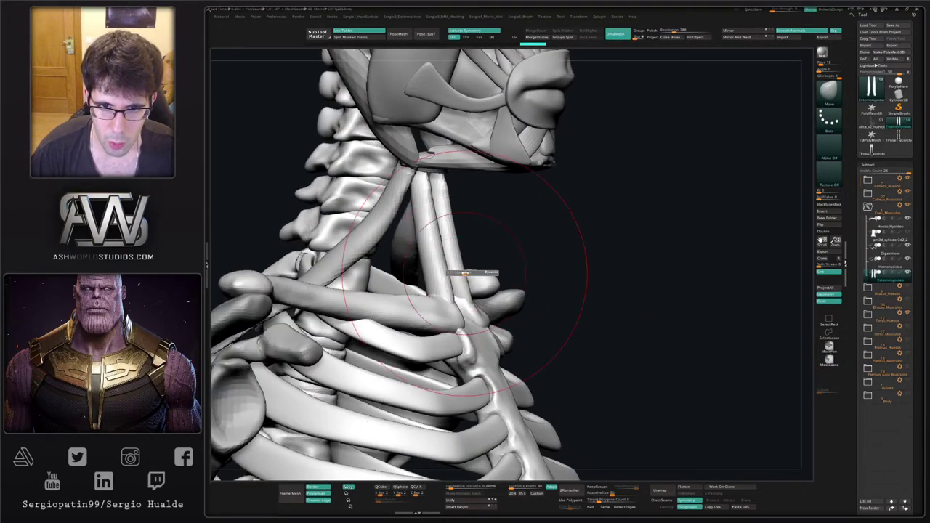
mouse_move(398, 228)
mouse_down()
mouse_move(436, 168)
mouse_move(429, 233)
mouse_move(447, 298)
mouse_move(434, 314)
mouse_move(458, 320)
mouse_move(451, 331)
mouse_move(485, 277)
mouse_up()
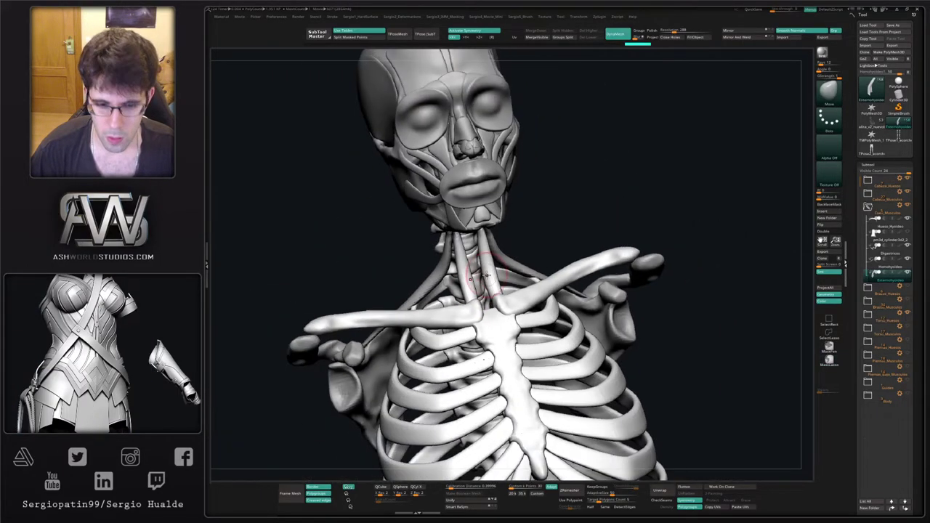
Flatten the surface of the Esternohyoideo bands with a dynamic planing brush.
key(ctrl+shift+t)
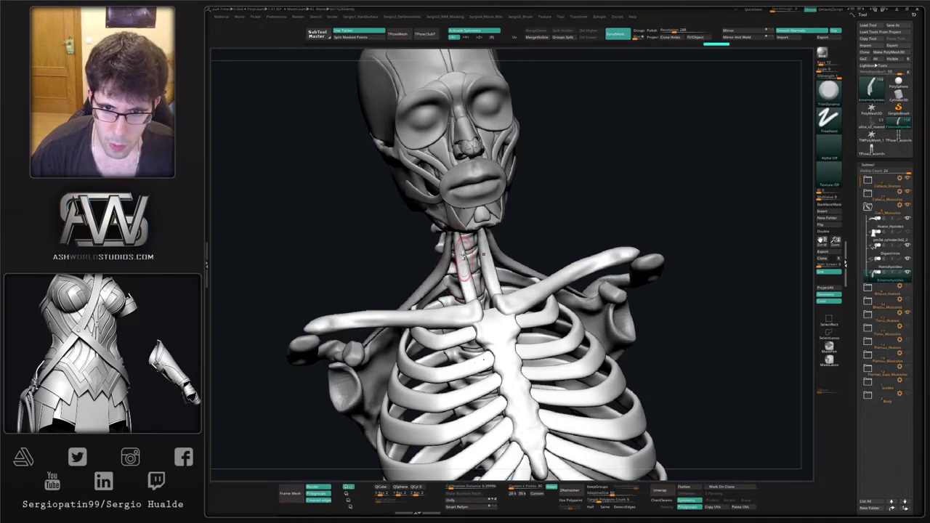
drag(467, 281, 486, 311)
mouse_move(486, 311)
ctrl+right_down()
mouse_move(478, 281)
mouse_move(487, 308)
mouse_move(469, 281)
mouse_move(473, 305)
ctrl+right_up()
mouse_move(450, 264)
ctrl+right_down()
mouse_move(465, 289)
mouse_move(470, 253)
mouse_move(445, 255)
ctrl+right_up()
Adjust the upper stretch of the Esternohyoideo bands below the hyoid with the Move brush.
key(b)
key(m)
key(v)
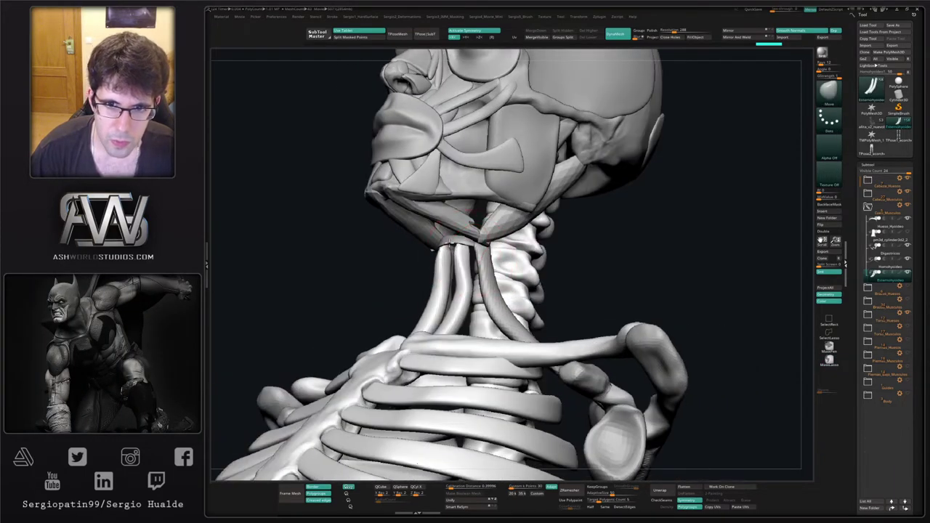
right_drag(450, 286, 469, 289)
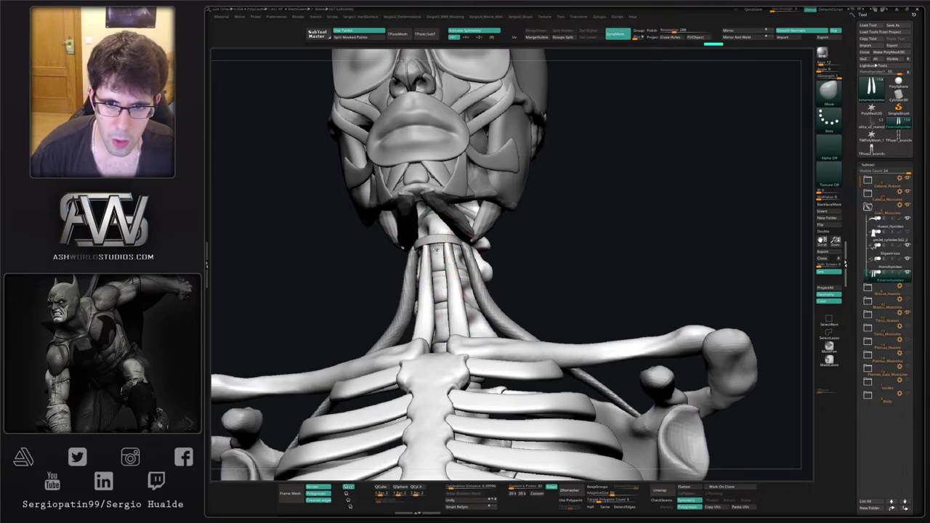
mouse_move(436, 250)
right_down()
mouse_move(421, 263)
mouse_move(453, 257)
right_up()
Isolate the Esternohyoideo bands, mask part of them, slim their curved profile with the Move brush and smooth the upper tips.
key(alt+shift+s)
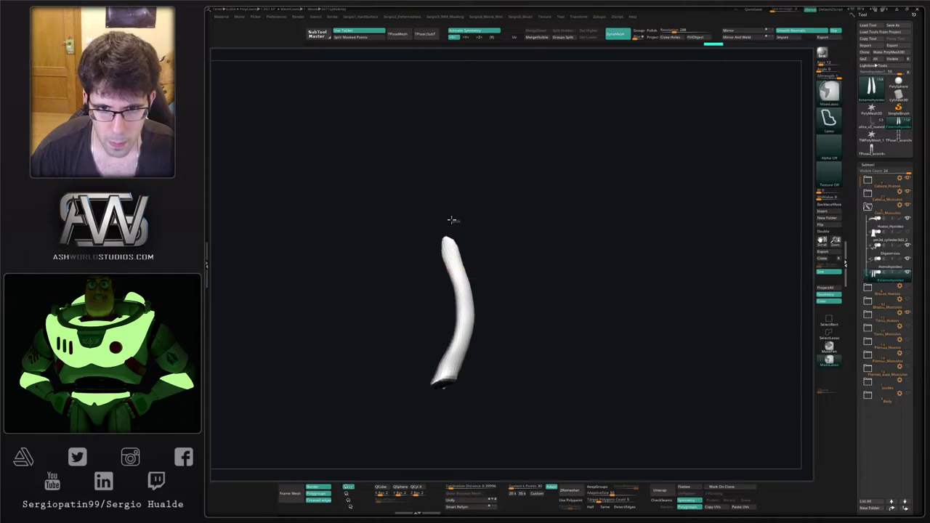
ctrl+drag(454, 356, 514, 273)
ctrl+click(503, 272)
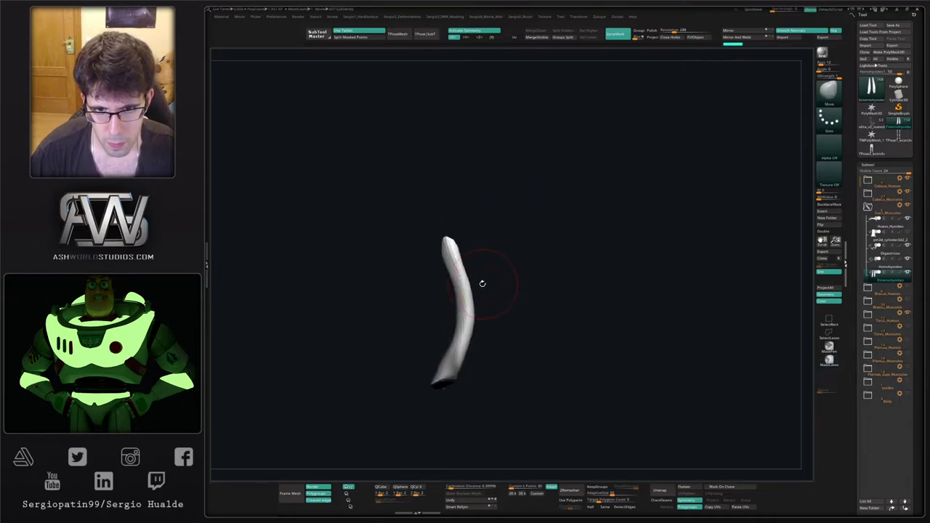
drag(464, 259, 457, 264)
drag(472, 317, 479, 326)
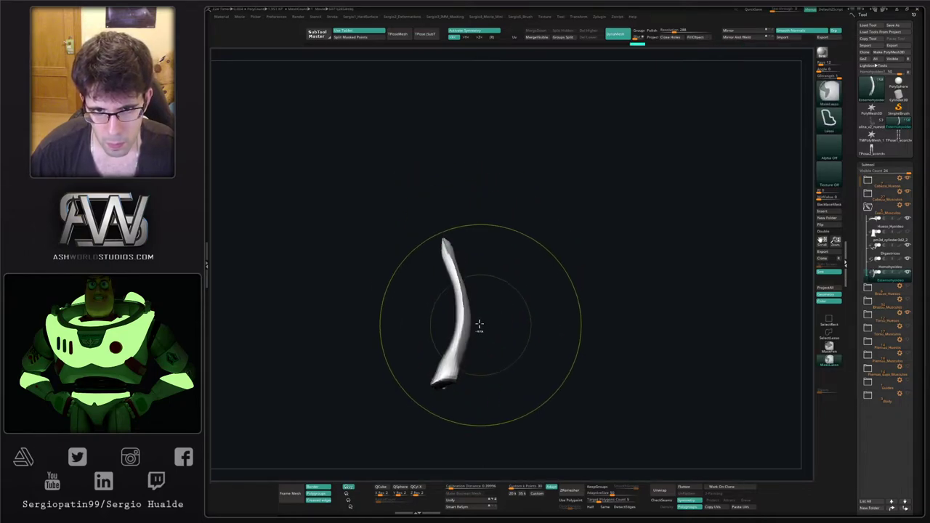
key(bracketleft)
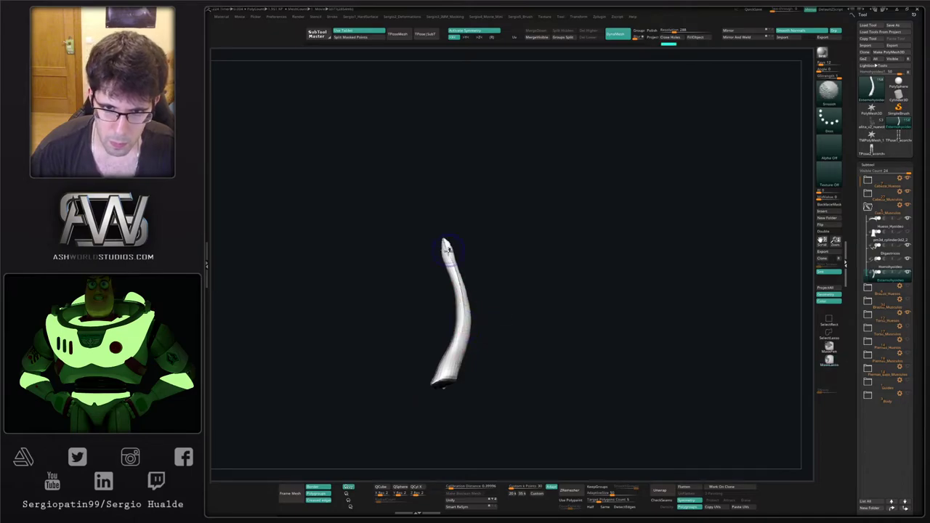
drag(447, 249, 436, 304)
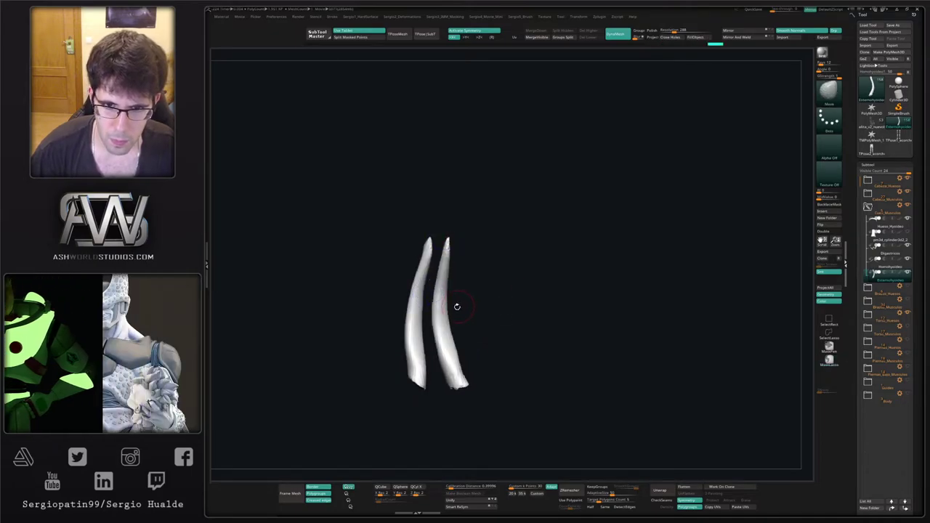
key(alt+s)
Refine the neck curve of the Esternohyoideo bands and thin their lower ends using a mask with the subtool isolated.
mouse_move(455, 298)
ctrl+right_down()
mouse_move(465, 320)
mouse_move(438, 275)
mouse_move(450, 253)
ctrl+right_up()
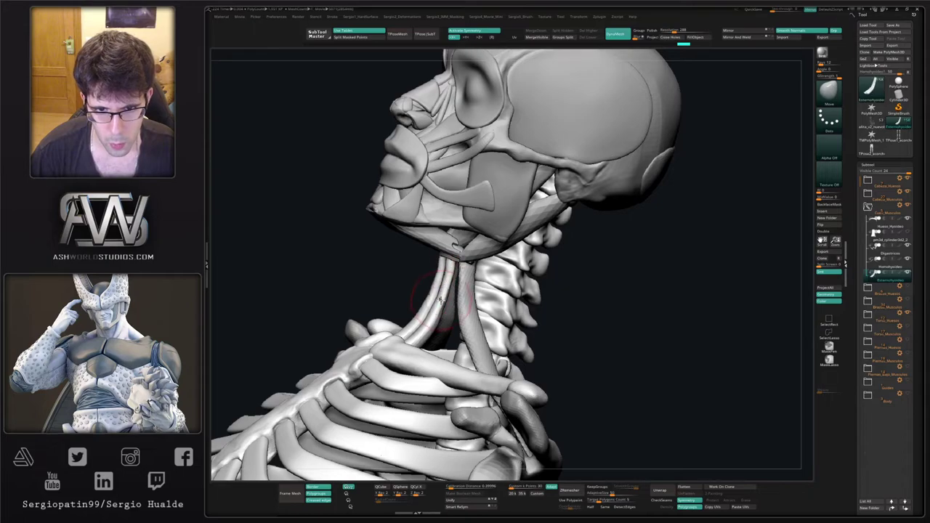
right_drag(437, 315, 432, 311)
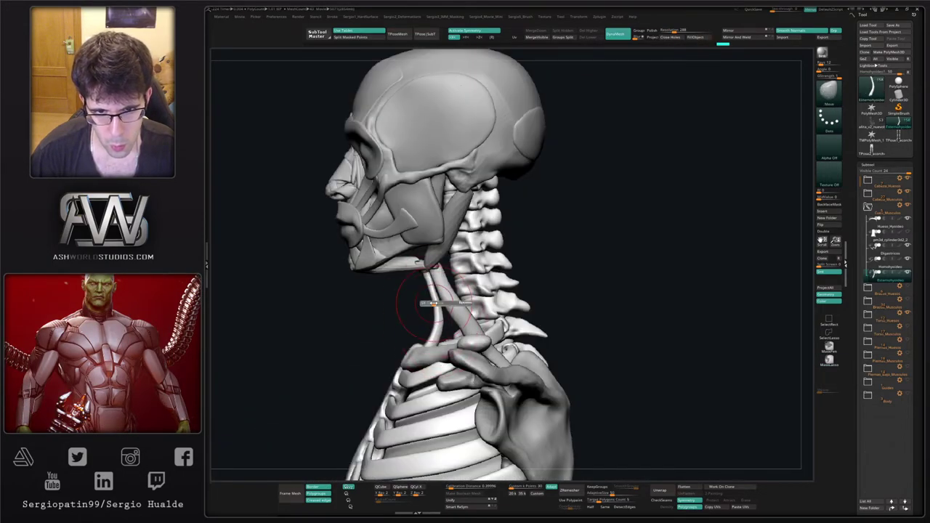
right_drag(438, 329, 434, 357)
key(alt+s)
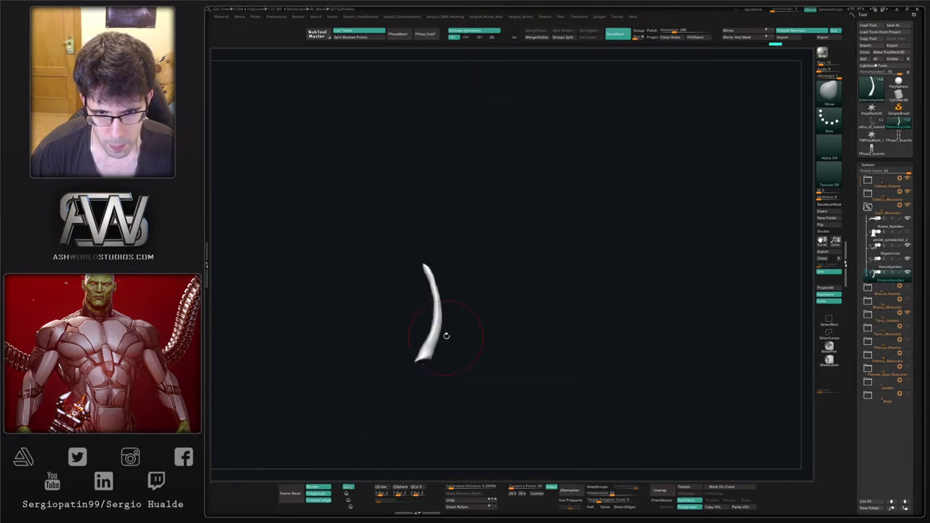
mouse_move(446, 336)
ctrl+mouse_down()
mouse_move(448, 314)
mouse_move(464, 356)
ctrl+mouse_up()
ctrl+click(465, 357)
ctrl+click(430, 360)
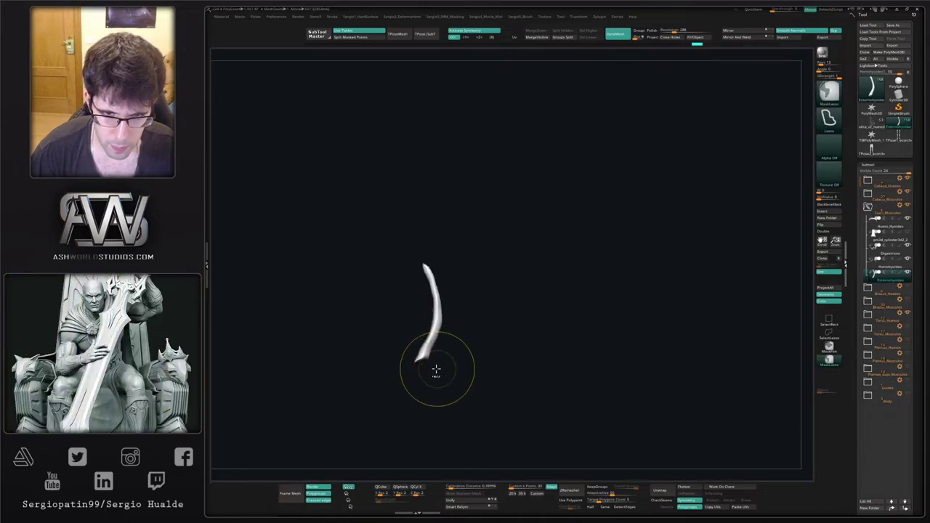
mouse_move(417, 373)
right_down()
mouse_move(412, 366)
mouse_move(456, 360)
mouse_move(463, 346)
right_up()
Fit the lower ends of the Esternohyoideo bands against the inner ends of the clavicles with the Move brush.
mouse_move(415, 312)
ctrl+right_down()
mouse_move(416, 342)
mouse_move(397, 345)
ctrl+right_up()
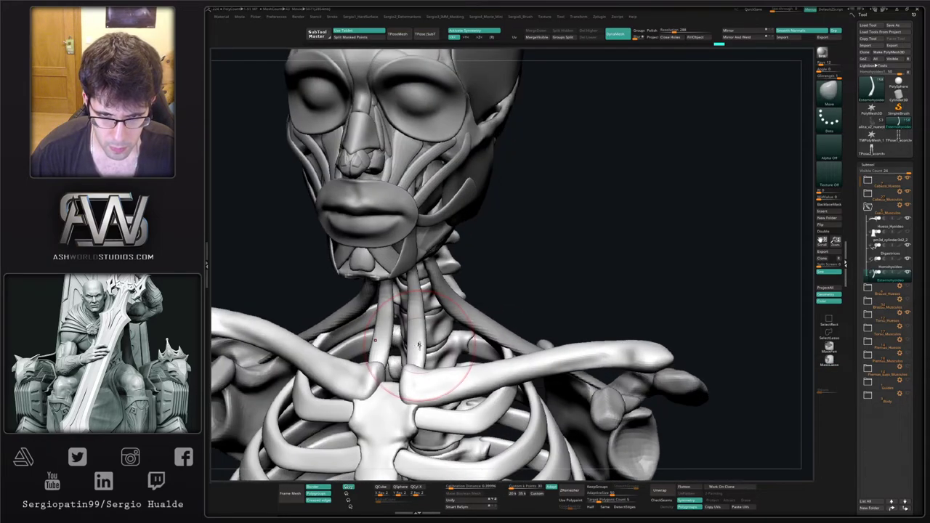
drag(428, 348, 424, 349)
mouse_move(420, 358)
ctrl+right_down()
mouse_move(420, 334)
mouse_move(449, 337)
ctrl+right_up()
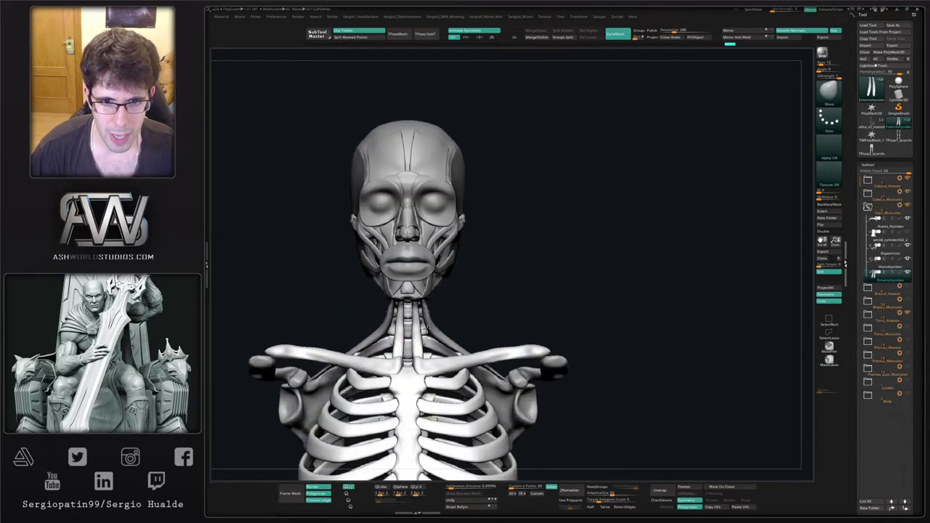
Duplicate the Esternohyoideo subtool and rename the copy Semiespinalis_Capitis.
alt+right_drag(431, 301, 447, 281)
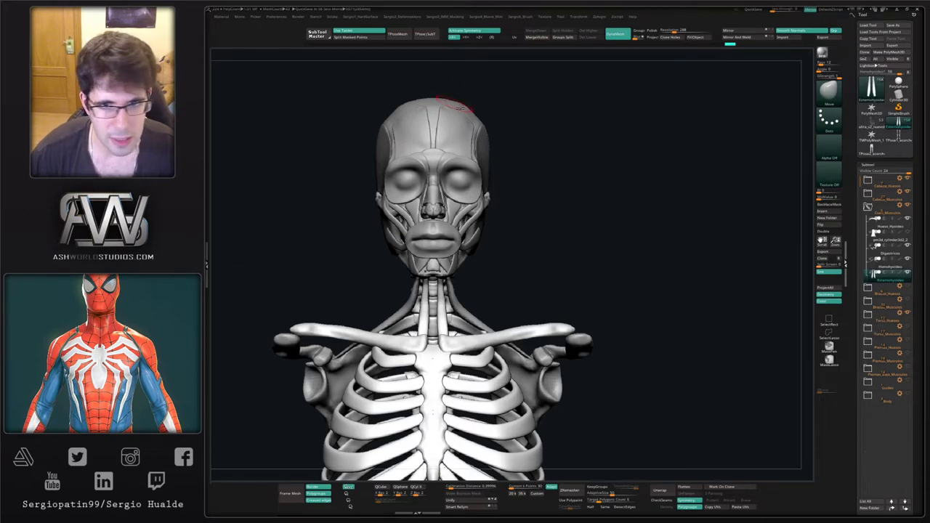
drag(515, 157, 590, 167)
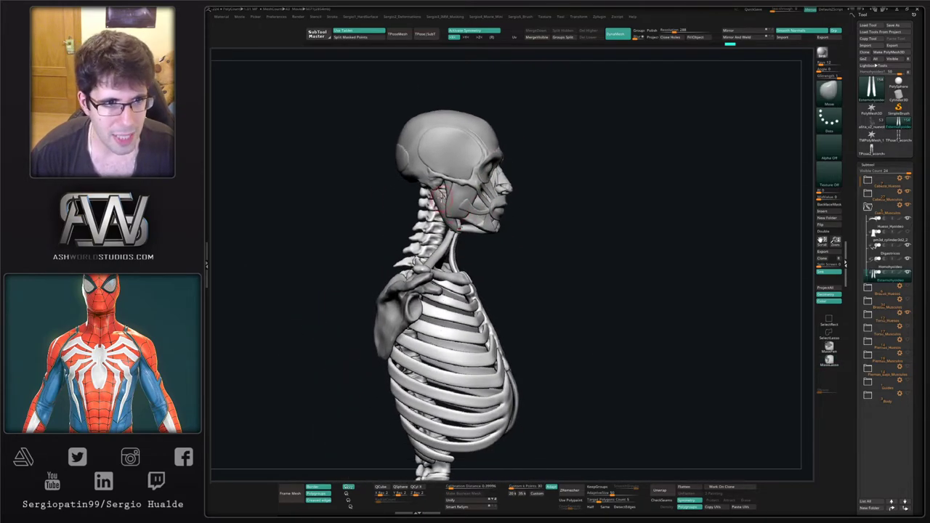
mouse_move(441, 197)
right_down()
mouse_move(465, 209)
mouse_move(455, 204)
right_up()
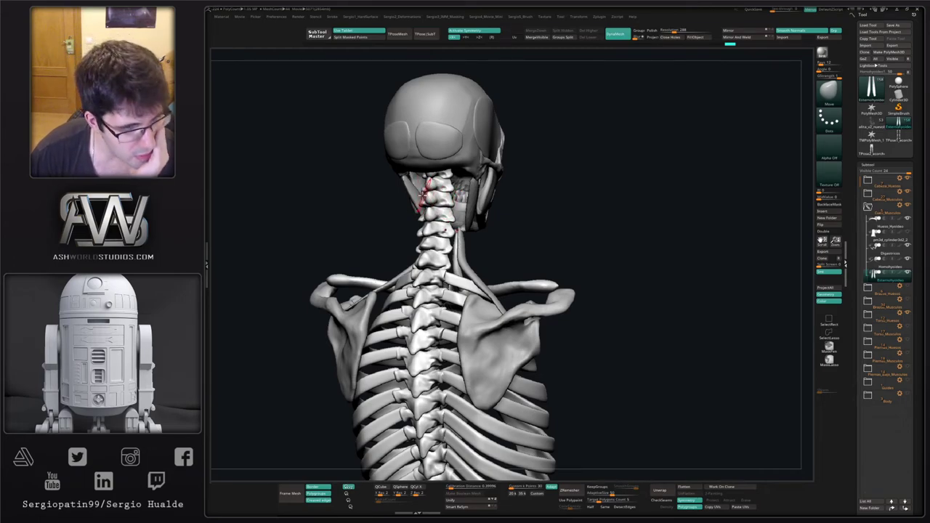
right_drag(460, 181, 483, 192)
mouse_move(482, 192)
mouse_down()
mouse_move(477, 182)
mouse_move(532, 224)
mouse_up()
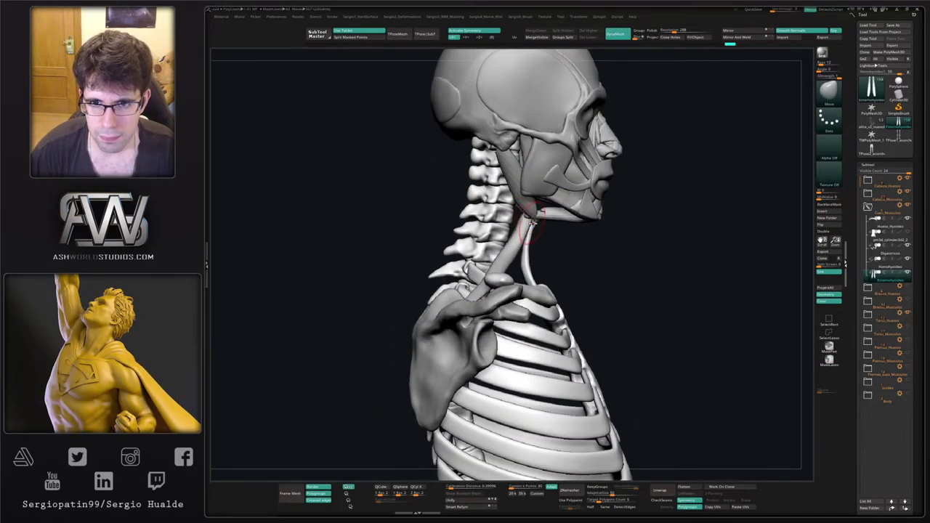
alt+click(528, 213)
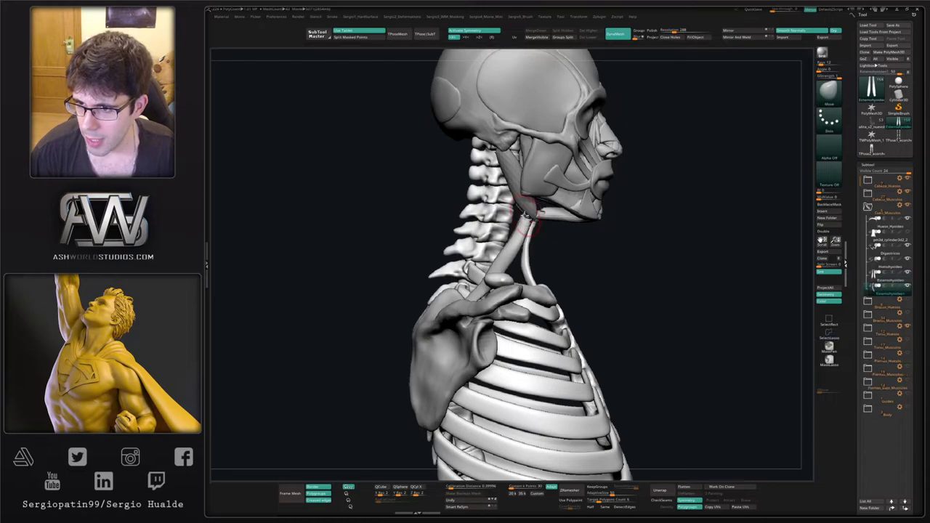
key(F2)
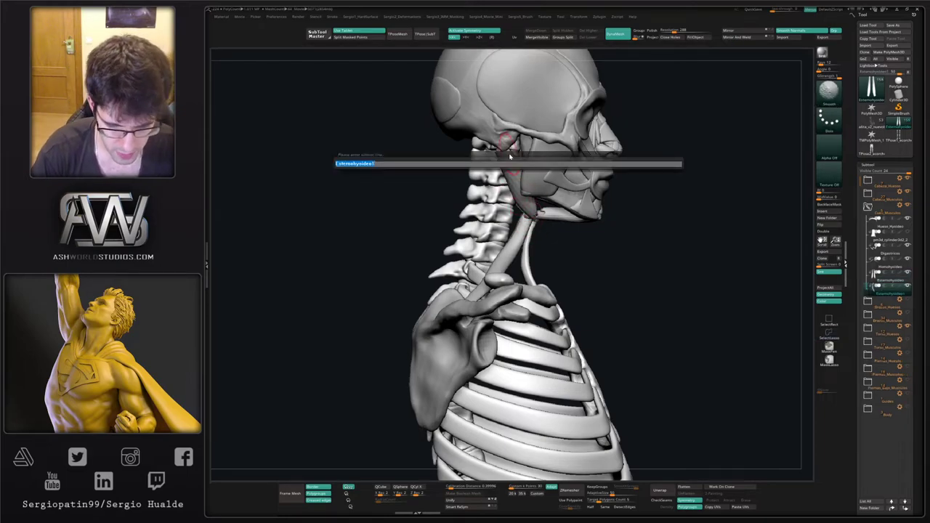
text(Semiespi)
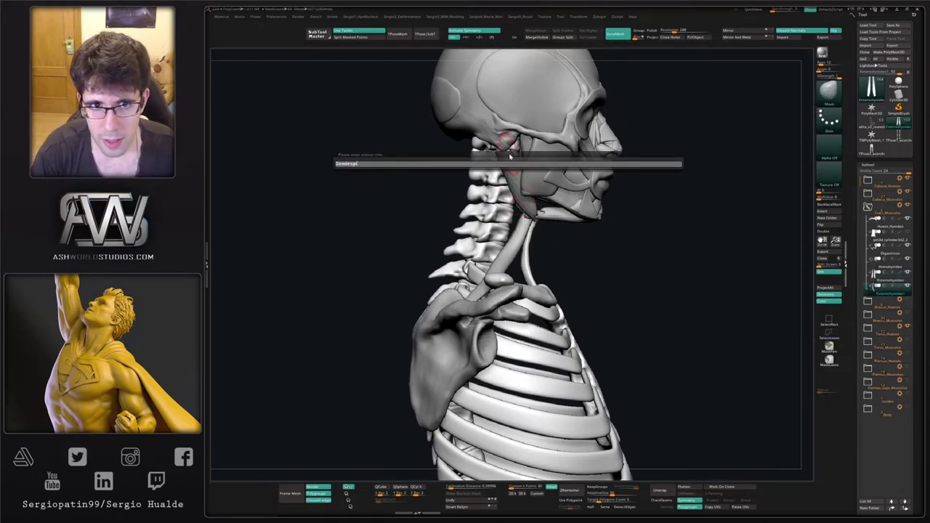
text(nalis_Capitis)
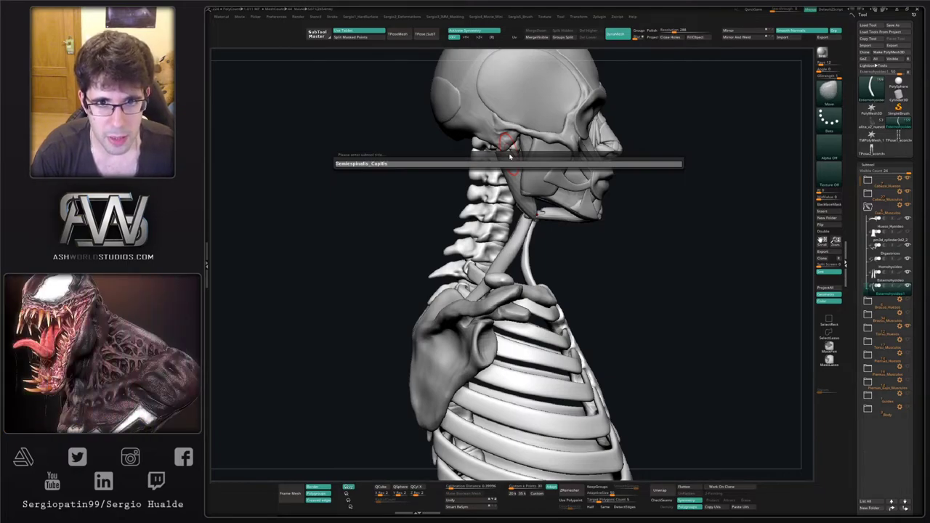
key(Return)
Move the Semiespinalis_Capitis bands to the back of the neck beneath the skull with the gizmo.
key(w)
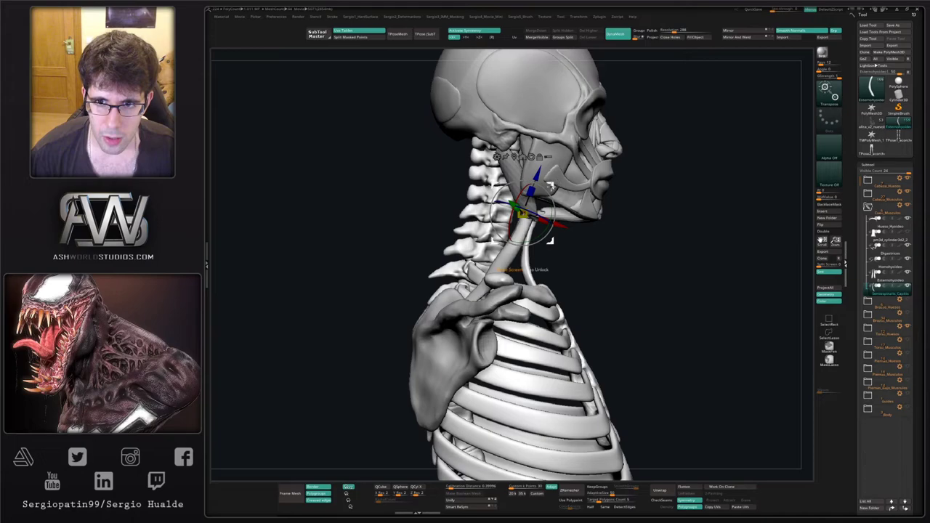
mouse_move(513, 207)
mouse_down()
mouse_move(436, 163)
mouse_move(442, 137)
mouse_move(477, 103)
mouse_move(474, 120)
mouse_up()
key(q)
drag(457, 190, 512, 193)
key(b)
key(i)
key(n)
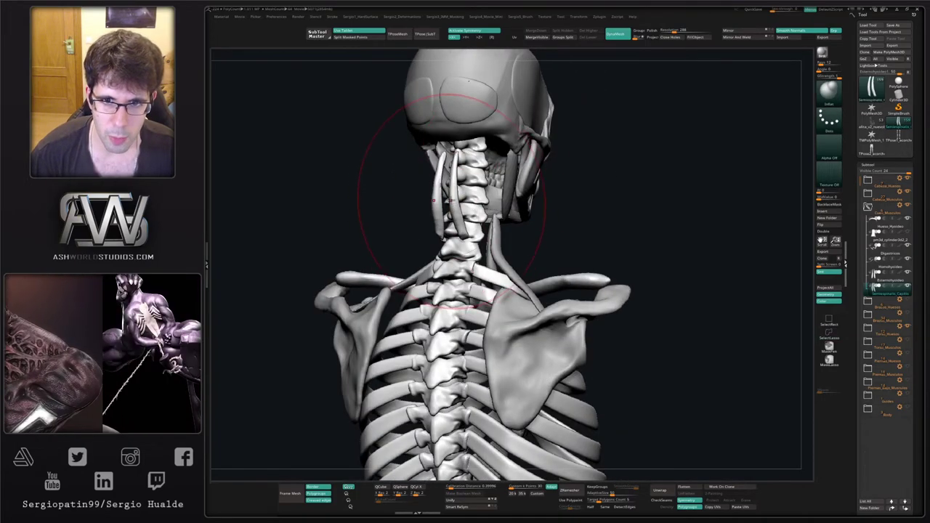
drag(452, 207, 450, 206)
key(ctrl+z)
Spread the Semiespinalis_Capitis bands apart to either side of the cervical spine with the gizmo.
right_drag(453, 192, 485, 190)
key(b)
key(m)
key(v)
drag(465, 154, 461, 152)
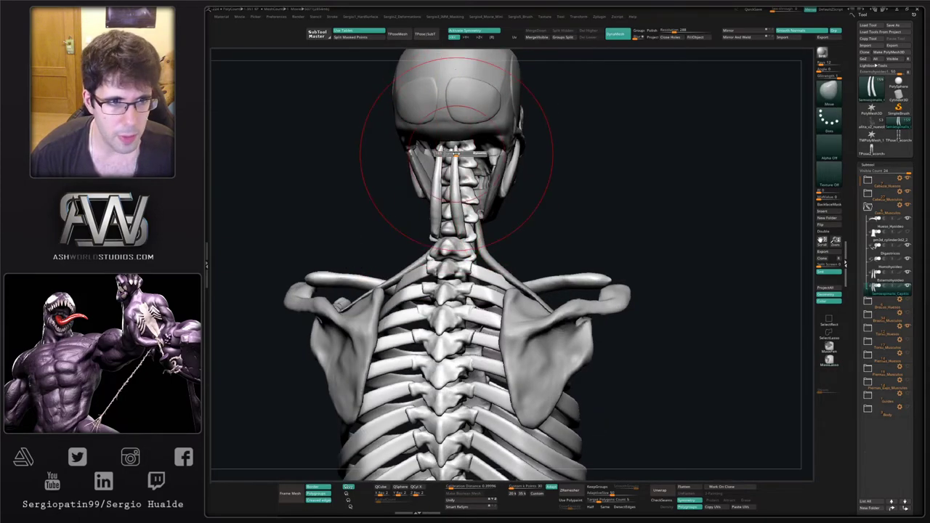
right_drag(460, 164, 476, 163)
key(w)
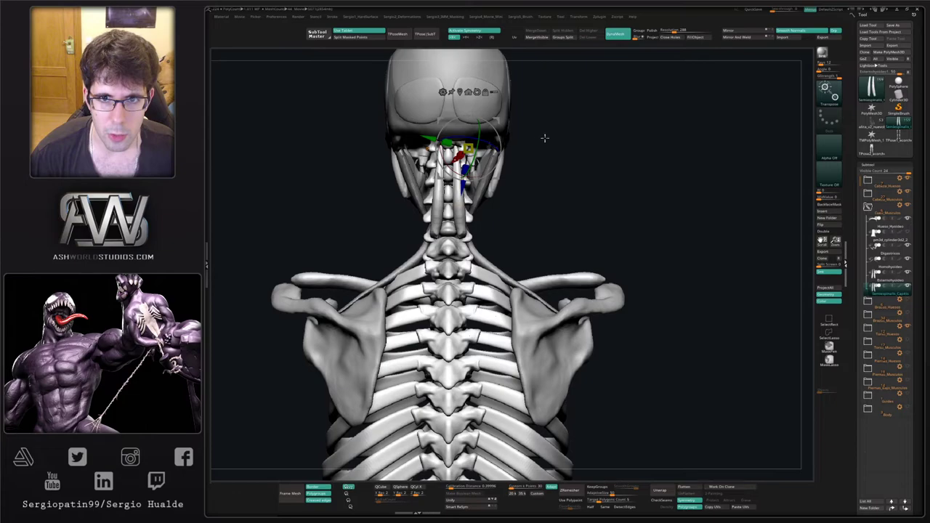
right_drag(545, 138, 518, 145)
drag(472, 148, 496, 130)
key(q)
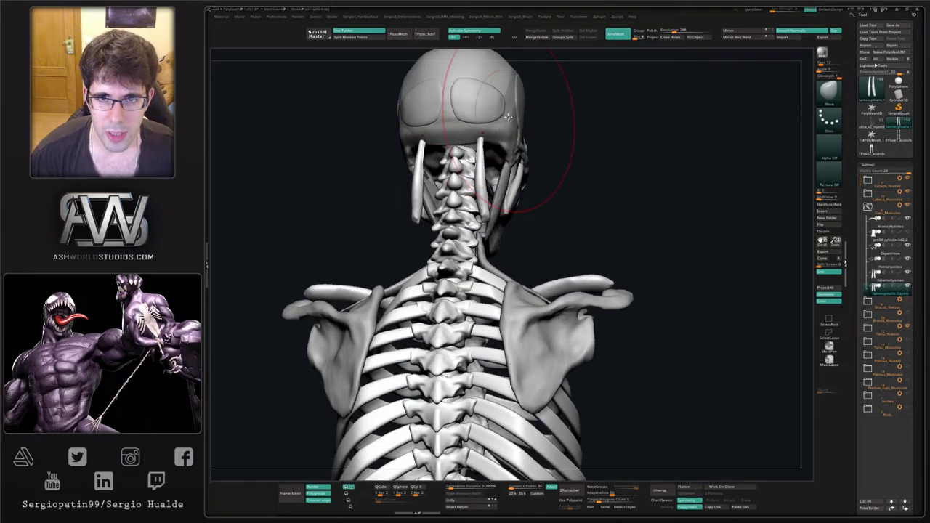
Thicken the upper portions of both Semiespinalis_Capitis bands beneath the skull with the Inflat brush.
key(ctrl+shift+i)
mouse_move(479, 175)
mouse_down()
mouse_move(480, 143)
mouse_move(481, 197)
mouse_up()
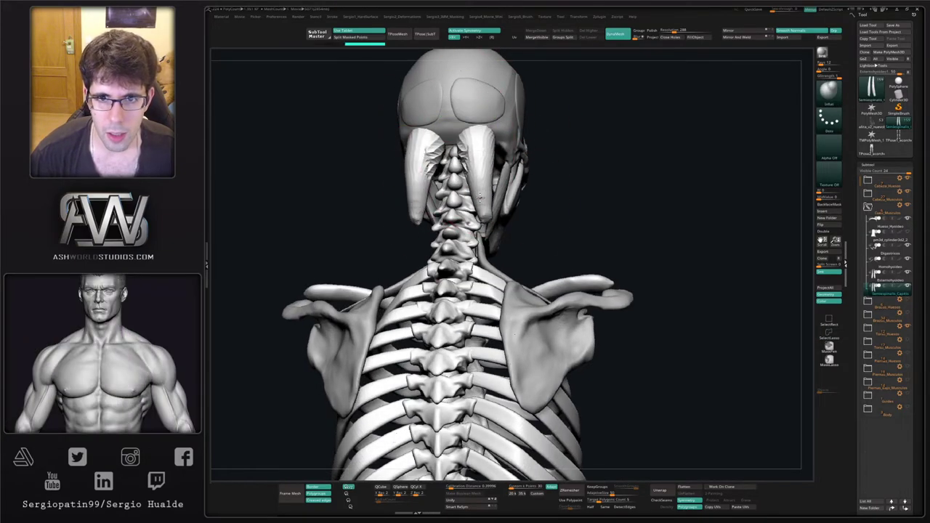
right_drag(489, 199, 407, 190)
Stretch the lower ends of both bands down to the upper ribs with the Move brush.
key(b)
key(m)
key(v)
mouse_move(496, 171)
mouse_down()
mouse_move(514, 187)
mouse_move(484, 224)
mouse_up()
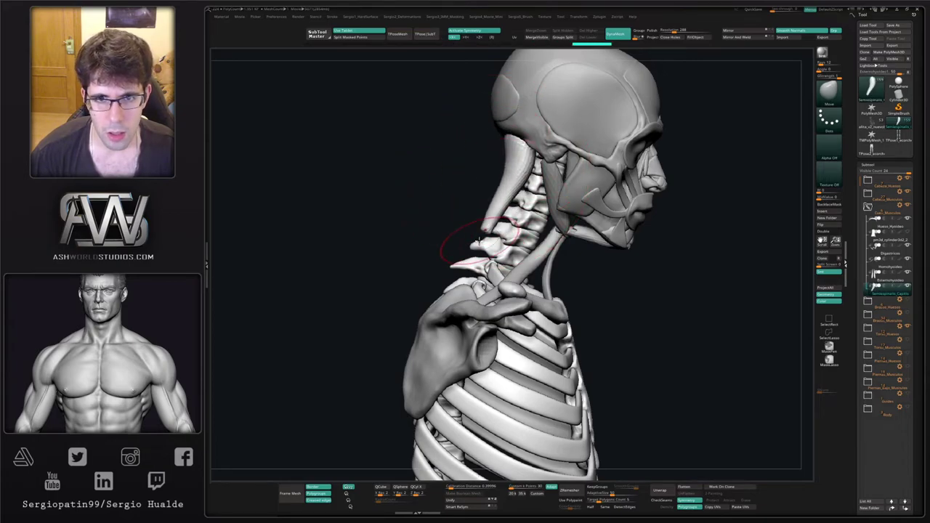
mouse_move(480, 197)
ctrl+right_down()
mouse_move(484, 179)
mouse_move(539, 251)
ctrl+right_up()
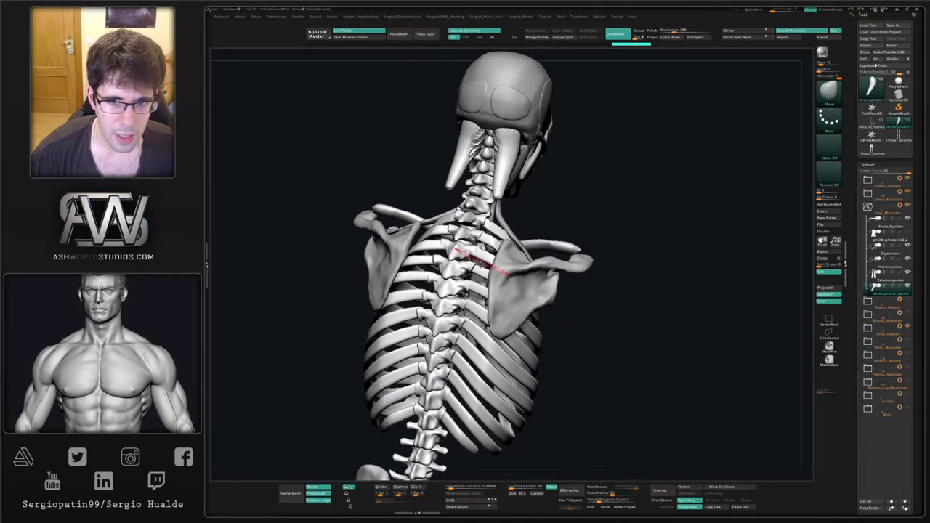
right_drag(494, 339, 465, 291)
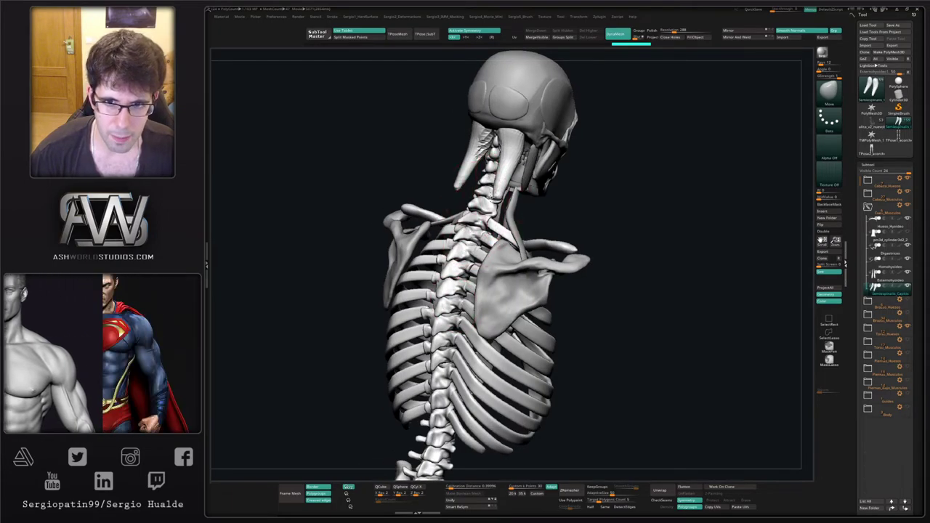
drag(498, 193, 483, 246)
right_drag(413, 434, 477, 280)
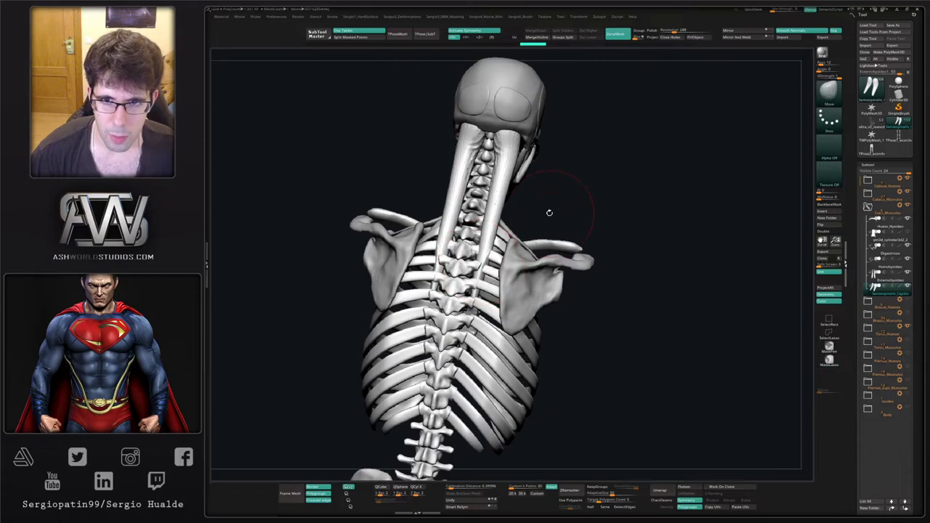
mouse_move(548, 210)
right_down()
mouse_move(499, 202)
mouse_move(514, 223)
mouse_move(503, 186)
right_up()
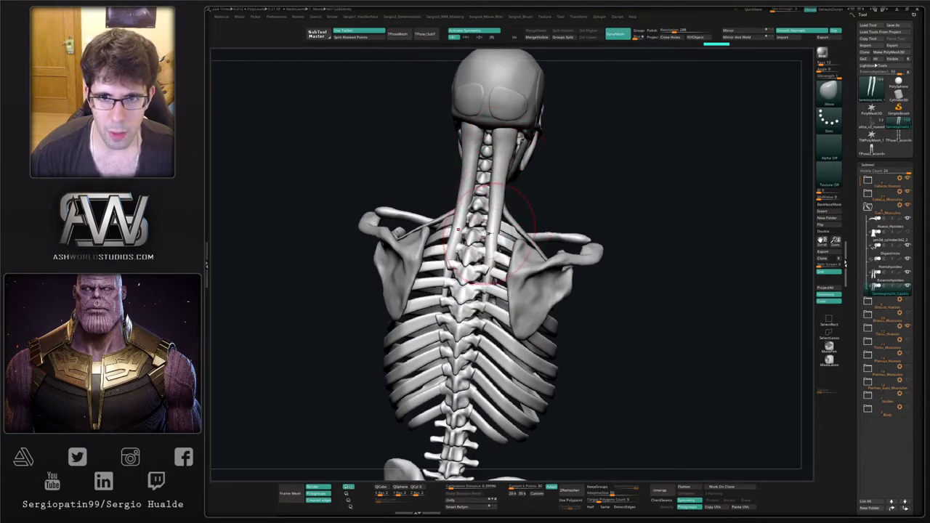
Isolate the subtool and remove the left band, keeping only the one on the figure's right side.
shift+right_drag(497, 214, 508, 183)
key(alt+s)
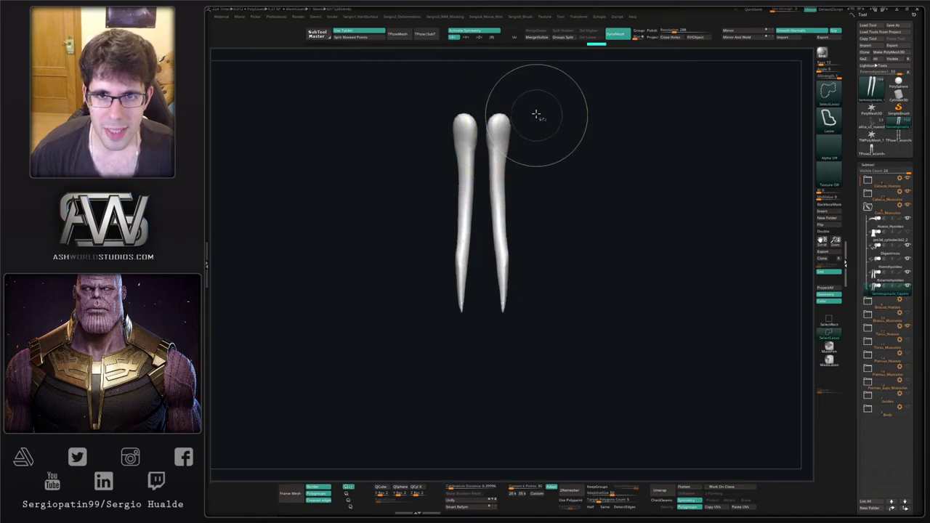
ctrl+shift+drag(525, 104, 485, 125)
ctrl+shift+drag(482, 230, 486, 218)
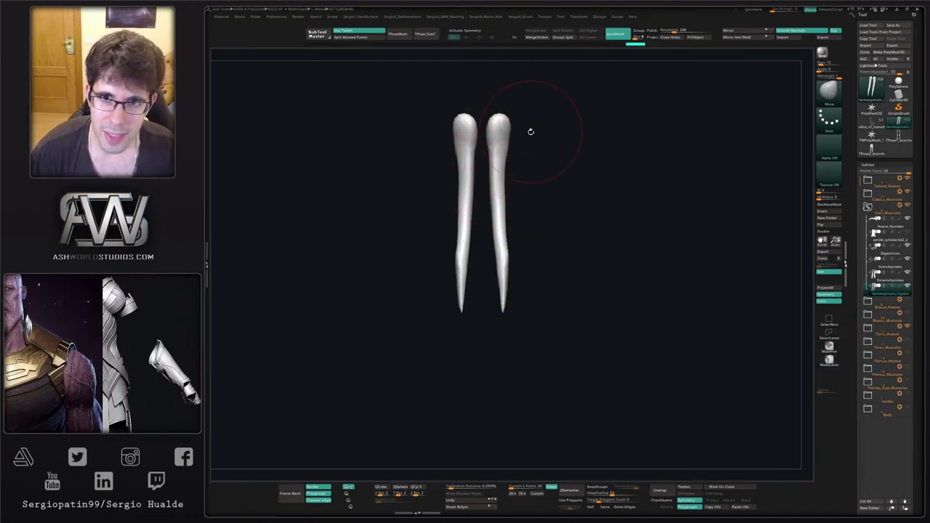
mouse_move(530, 131)
ctrl+shift+mouse_down()
mouse_move(481, 120)
mouse_move(511, 358)
mouse_move(522, 178)
ctrl+shift+mouse_up()
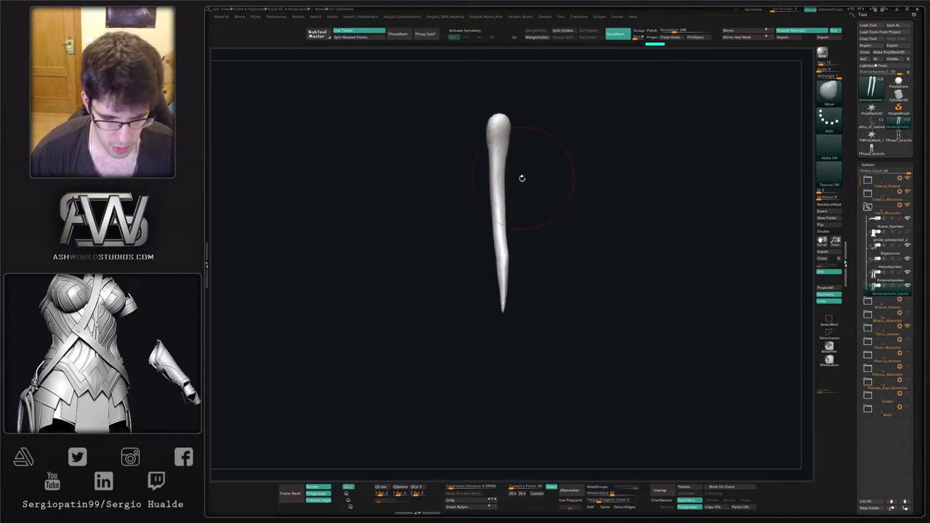
ctrl+shift+click(476, 186)
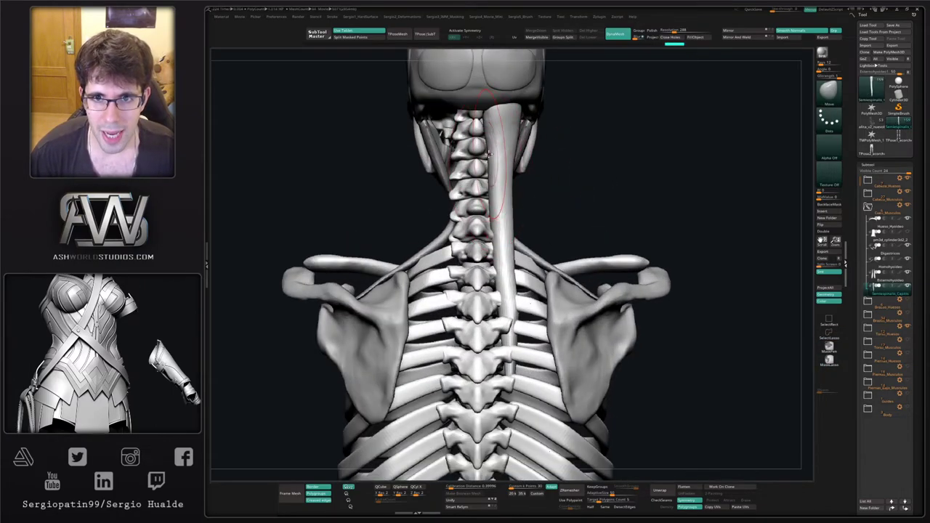
Bend the lower half of the remaining band inward along the upper thoracic vertebrae with the Move brush.
drag(484, 230, 495, 233)
right_drag(536, 213, 494, 218)
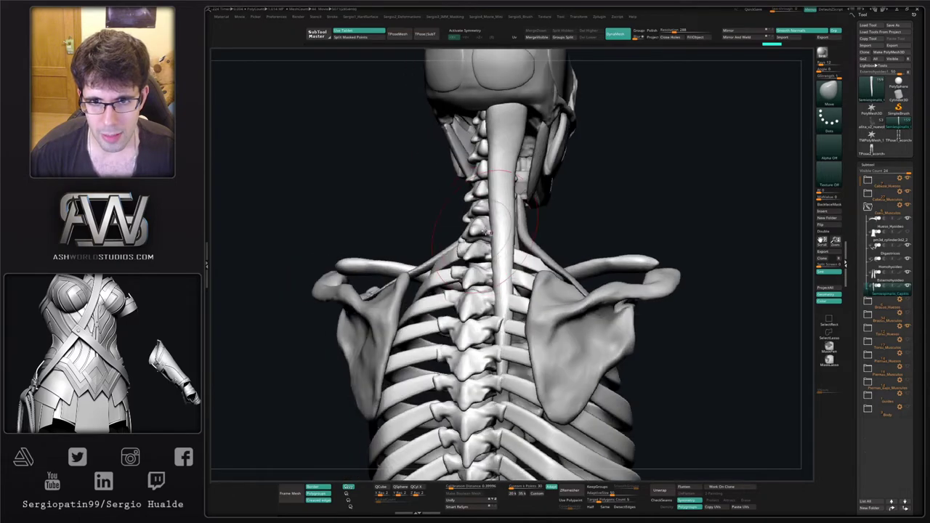
drag(509, 226, 500, 235)
drag(497, 280, 480, 288)
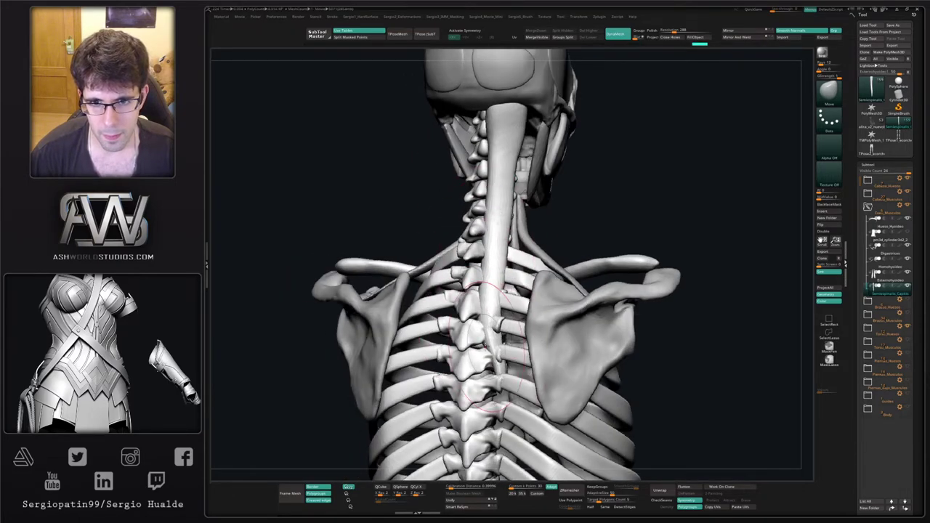
right_drag(509, 300, 501, 348)
mouse_move(491, 349)
mouse_down()
mouse_move(483, 357)
mouse_move(475, 350)
mouse_up()
drag(487, 280, 478, 282)
drag(479, 324, 481, 376)
right_drag(481, 376, 472, 305)
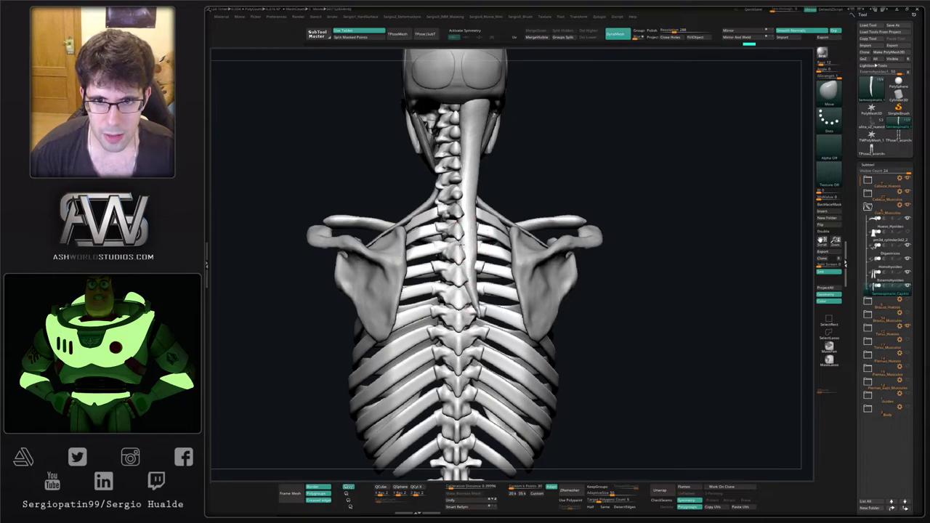
Refine the band's contour at the base of the neck and beside the upper thoracic spine.
right_drag(461, 245, 452, 243)
drag(476, 186, 485, 175)
right_drag(472, 182, 477, 184)
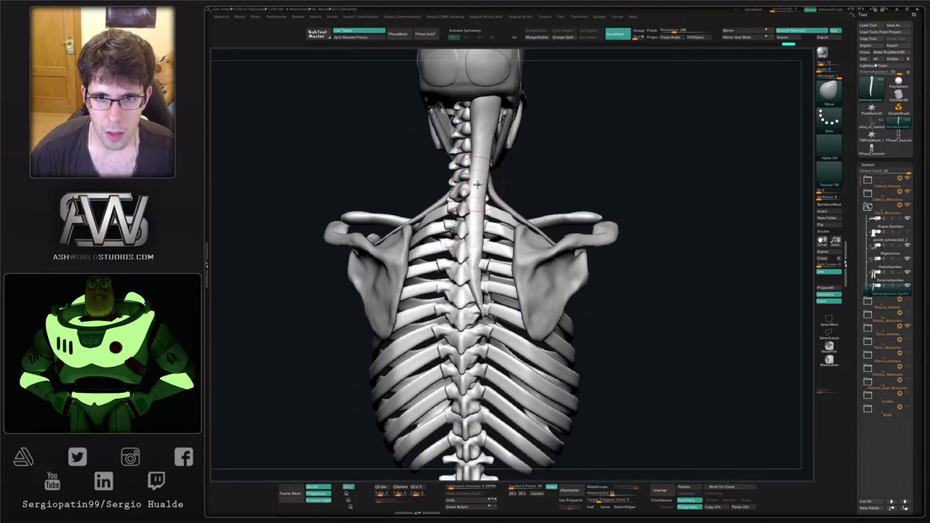
drag(472, 229, 469, 232)
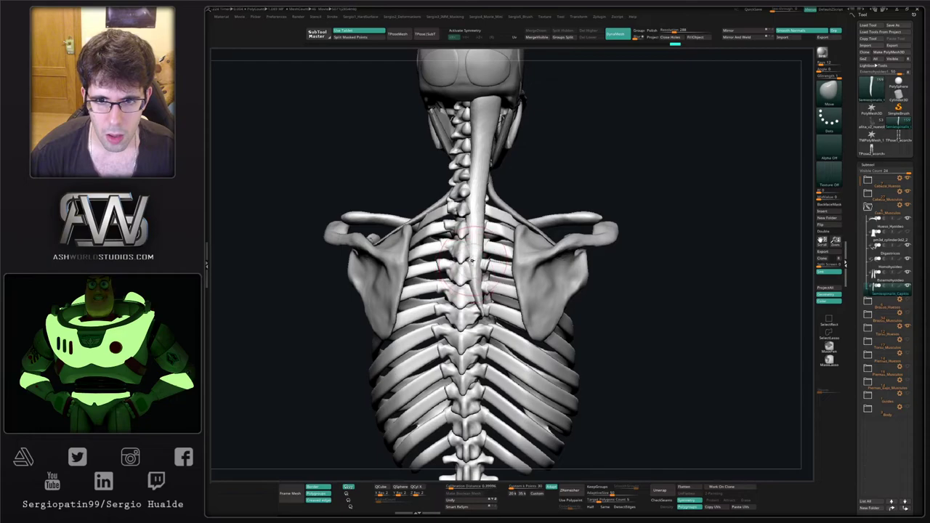
Flatten the back surface of the band with the TrimDynamic brush.
key(b)
key(t)
key(d)
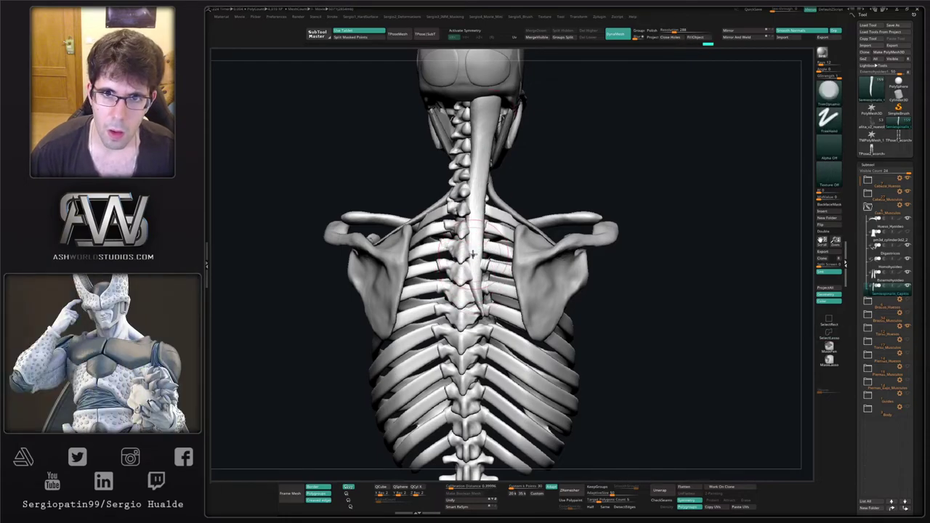
right_drag(469, 264, 443, 190)
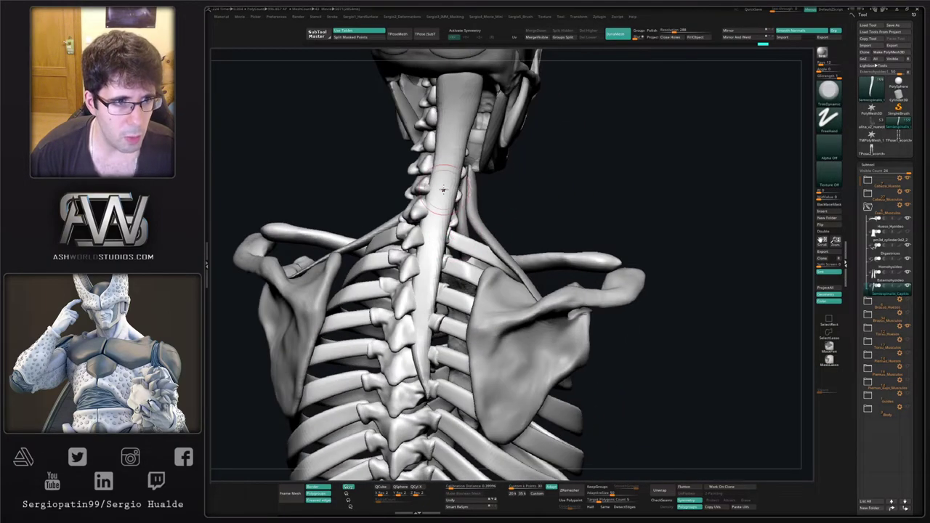
Pull pointed attachments out of the band's outer edge toward the sides of the vertebrae with the Move brush.
right_drag(448, 150, 459, 152)
key(b)
key(m)
key(v)
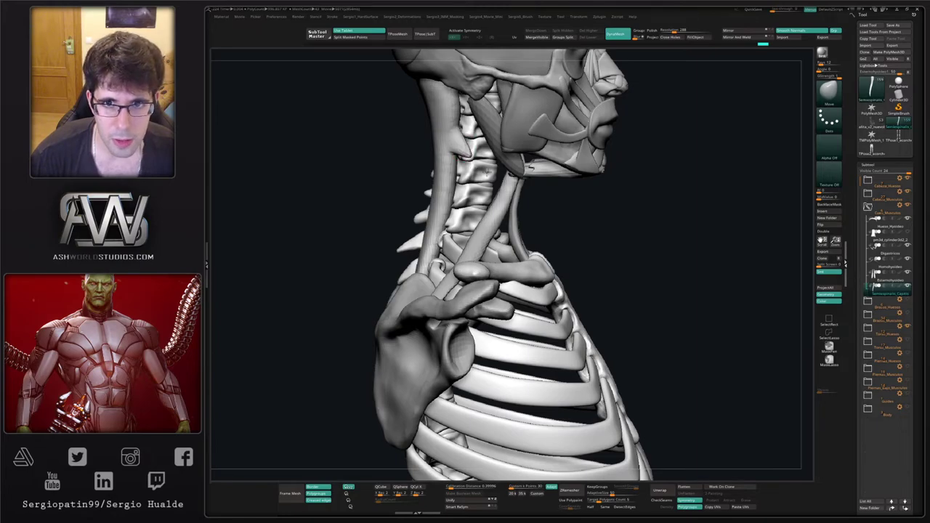
right_drag(474, 163, 454, 213)
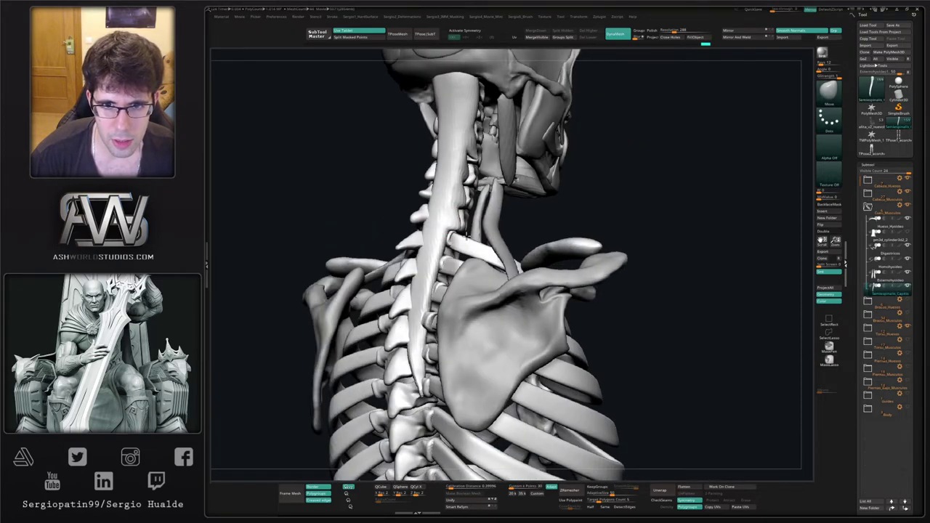
mouse_move(446, 247)
right_down()
mouse_move(463, 253)
mouse_move(443, 174)
mouse_move(451, 223)
right_up()
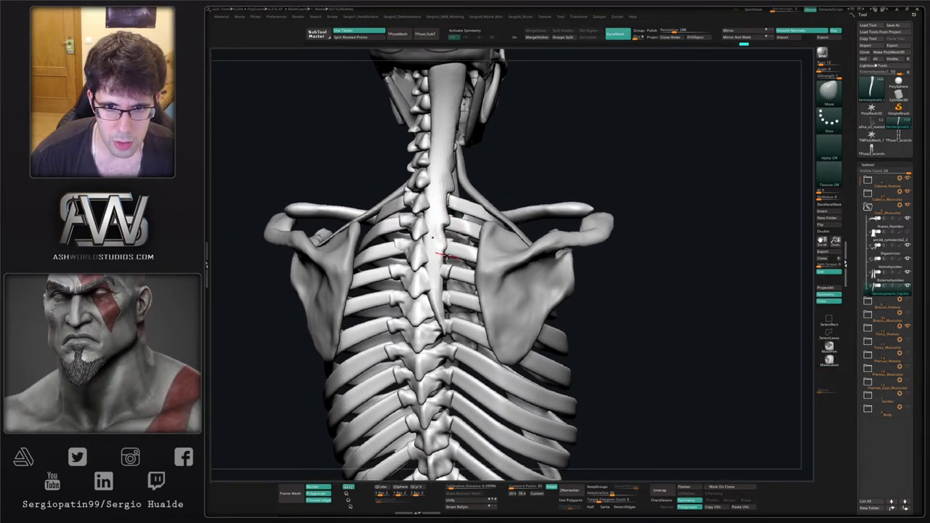
right_drag(447, 270, 443, 266)
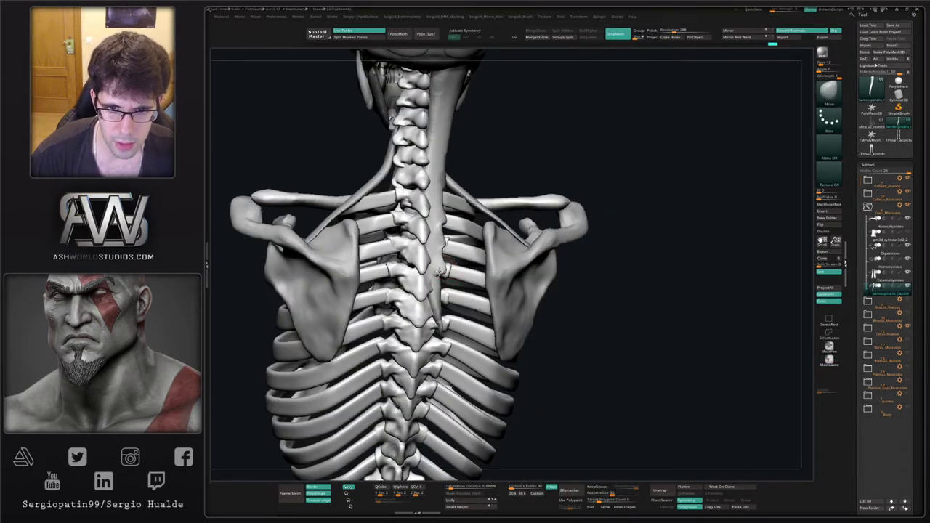
mouse_move(444, 306)
ctrl+right_down()
mouse_move(443, 244)
mouse_move(439, 291)
ctrl+right_up()
Carve grooves between the band's attachments with the DamStandard brush, smooth them and isolate the subtool.
key(b)
key(d)
key(s)
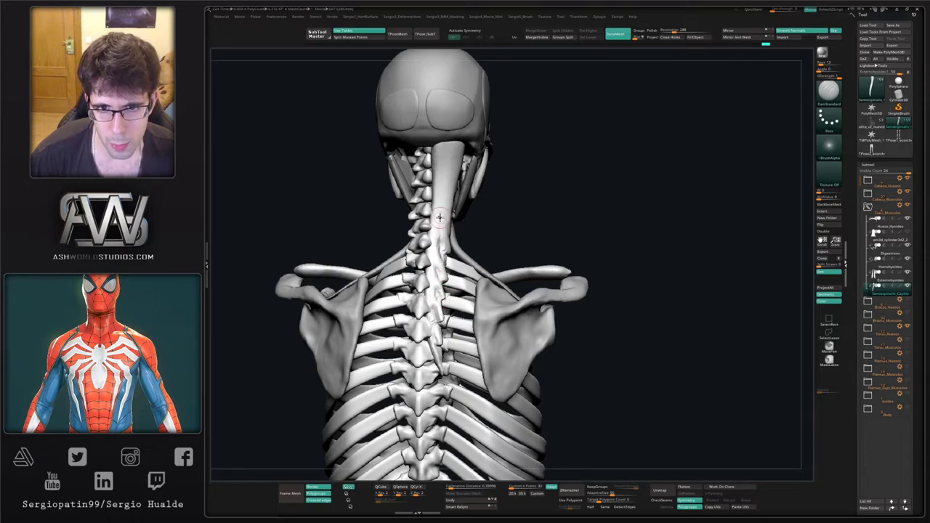
key(shift)
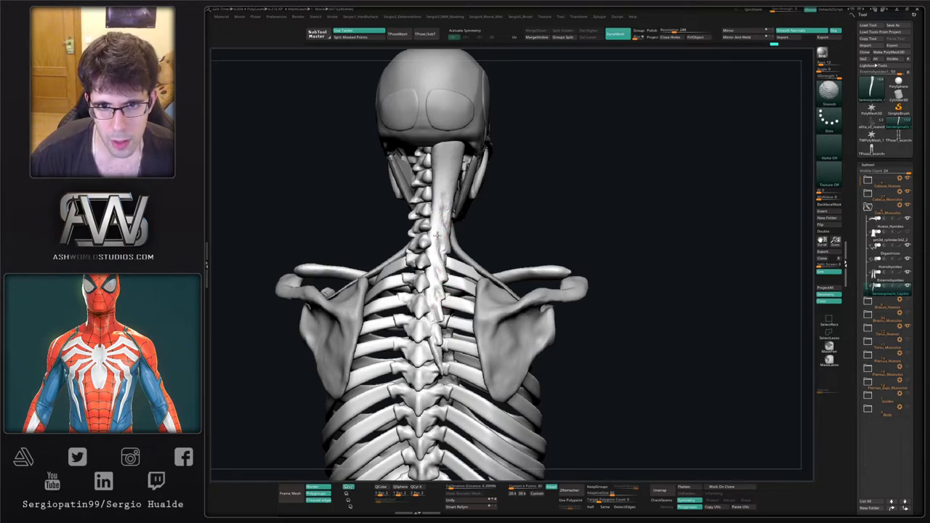
ctrl+right_drag(436, 313, 601, 107)
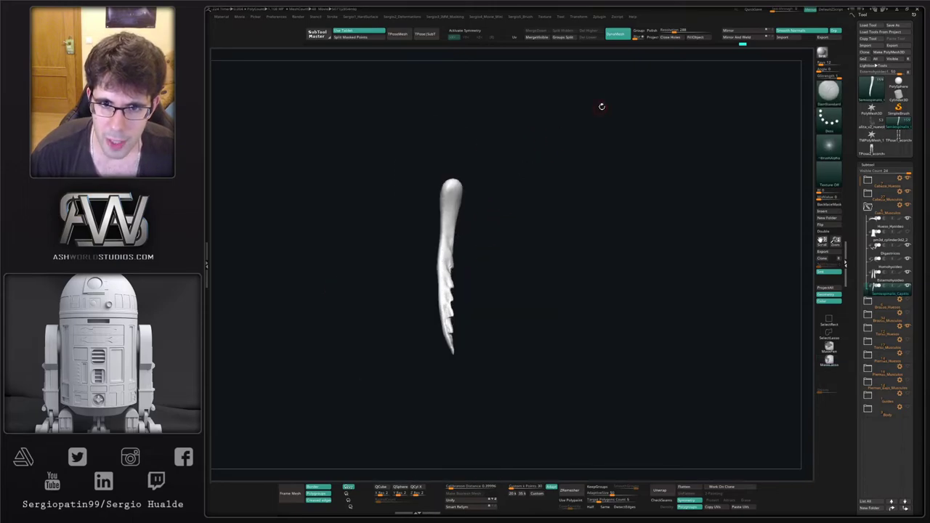
click(739, 37)
ctrl+right_drag(495, 173, 430, 249)
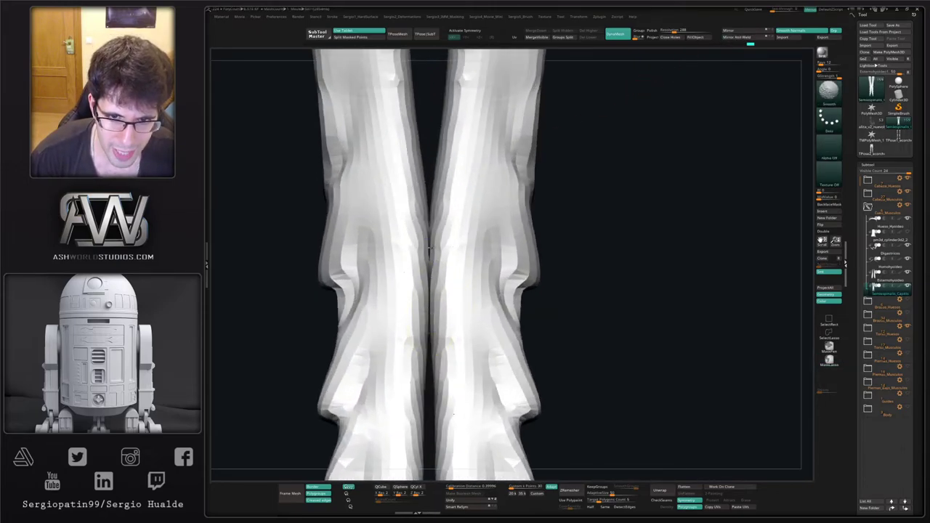
key(ctrl+z)
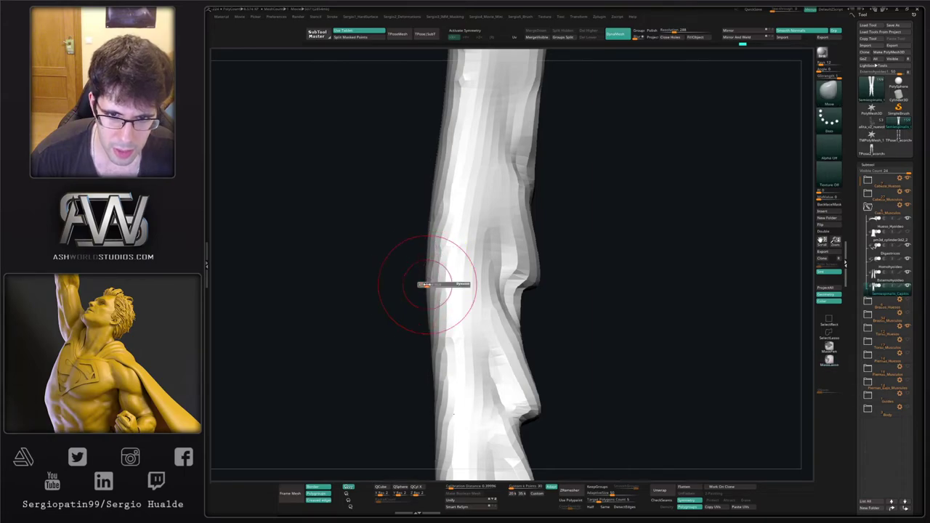
Adjust the band's inner edge to clear the midline with the Move brush, and mirror and weld the band to the other side.
drag(428, 284, 424, 261)
right_drag(424, 253, 443, 250)
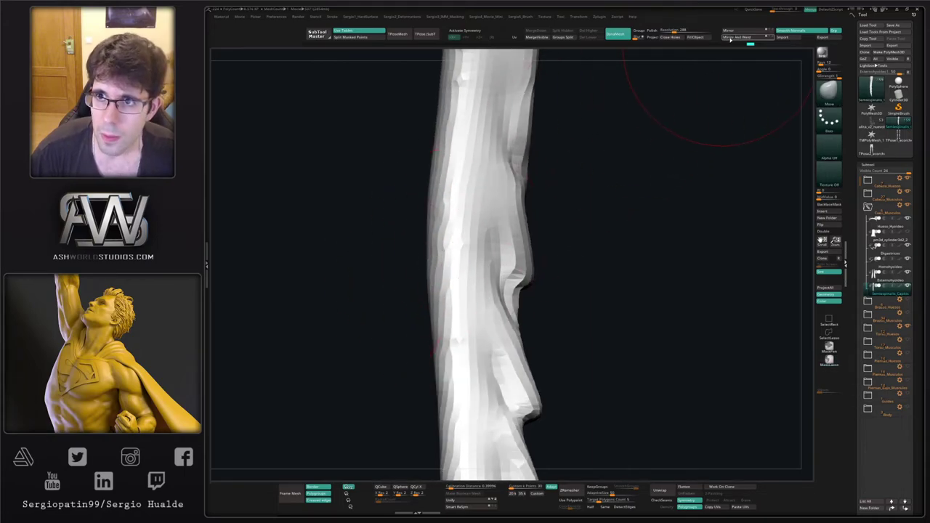
click(730, 39)
ctrl+right_drag(501, 247, 455, 252)
shift+drag(452, 250, 451, 270)
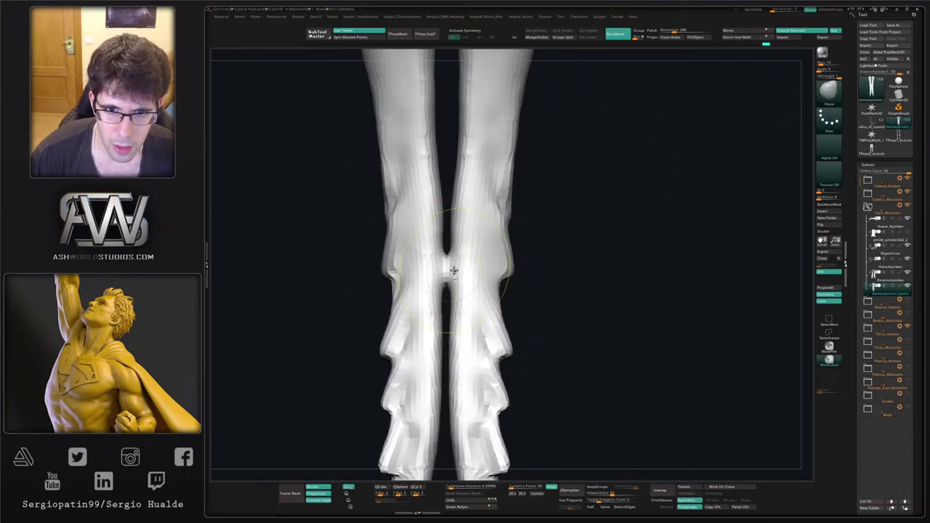
key(ctrl+z)
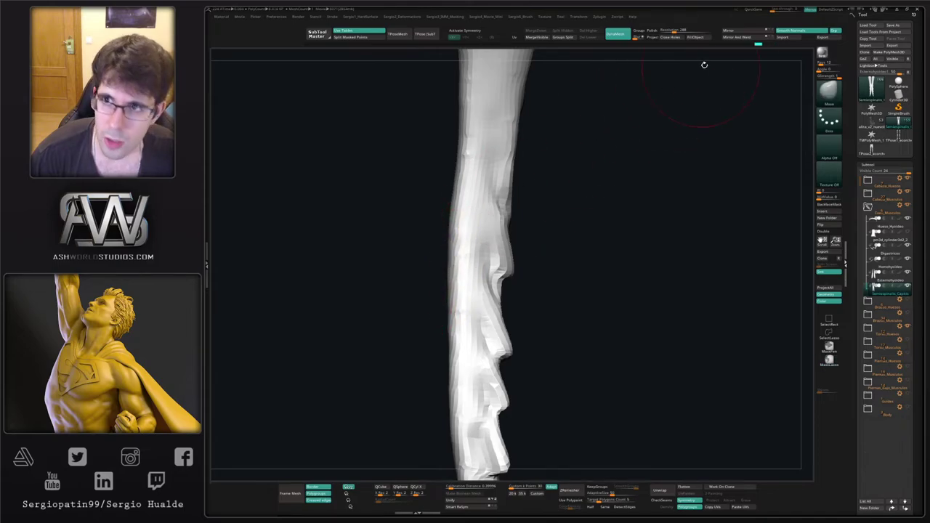
click(729, 38)
mouse_move(502, 225)
ctrl+right_down()
mouse_move(492, 231)
mouse_move(559, 179)
ctrl+right_up()
Activate symmetry and duplicate the finished Semiespinalis_Capitis subtool.
key(x)
key(s)
right_drag(559, 178, 530, 173)
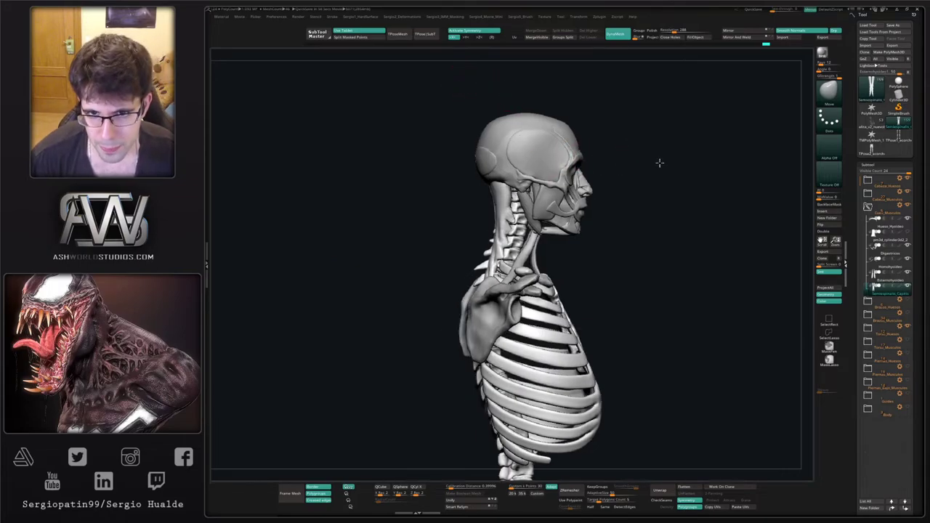
drag(659, 163, 593, 138)
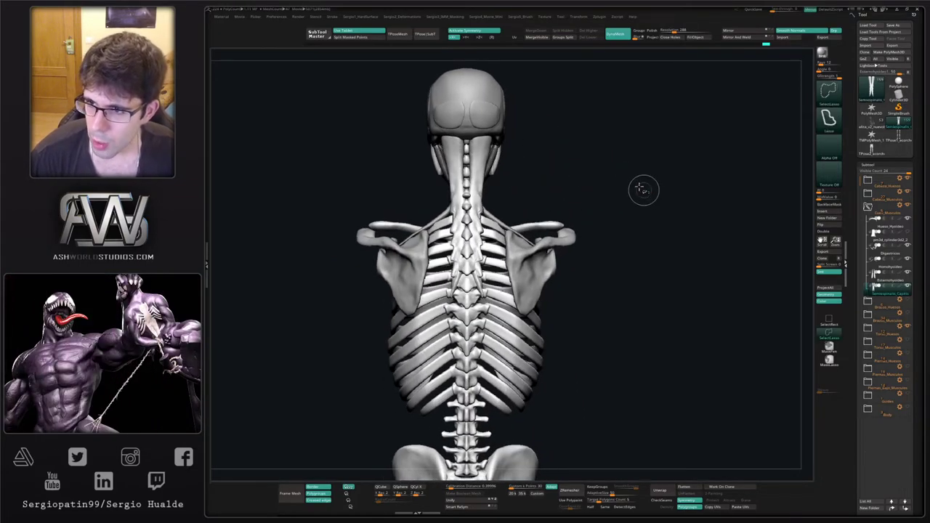
key(ctrl+shift+d)
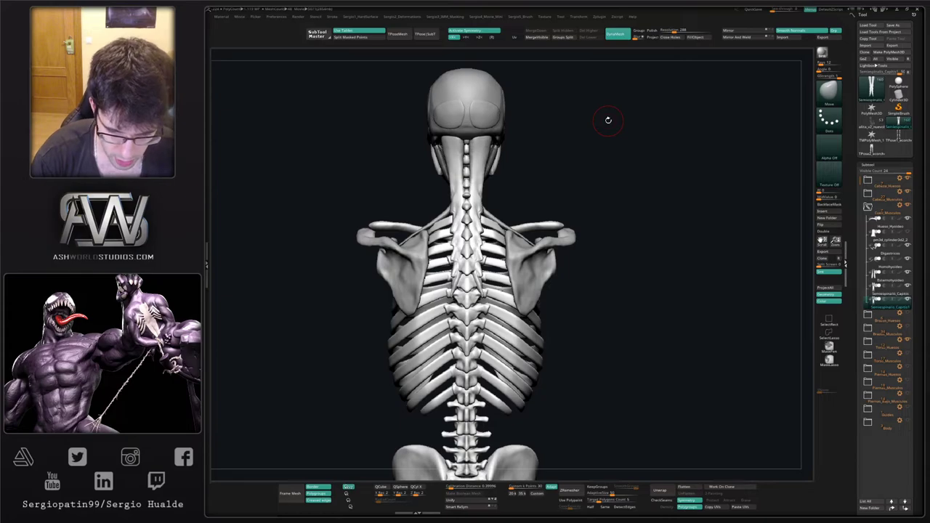
Rename the duplicated subtool as Elevador_Escapula.
key(F2)
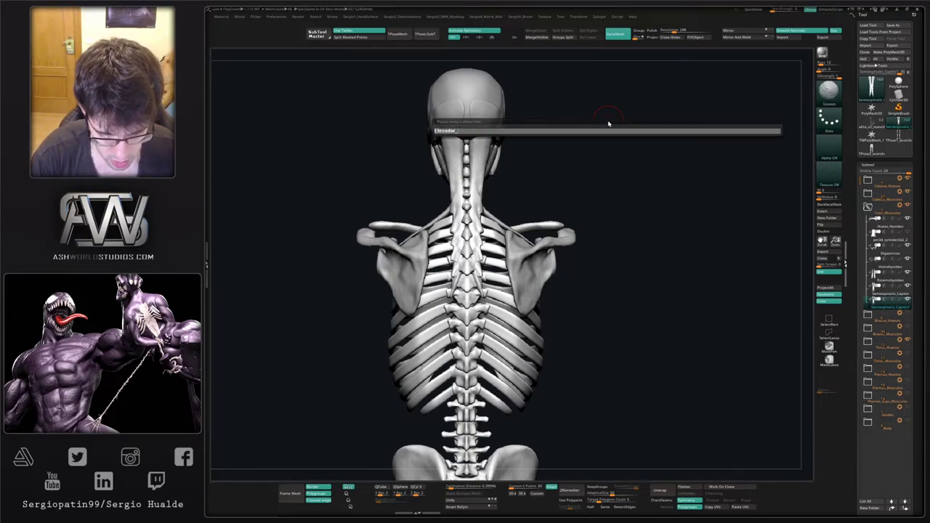
text(Elevador_Escapula)
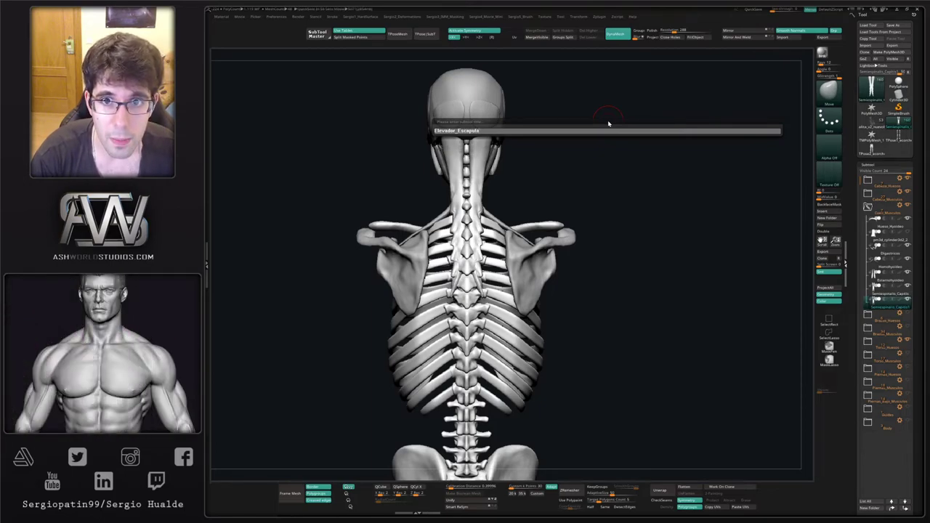
key(Return)
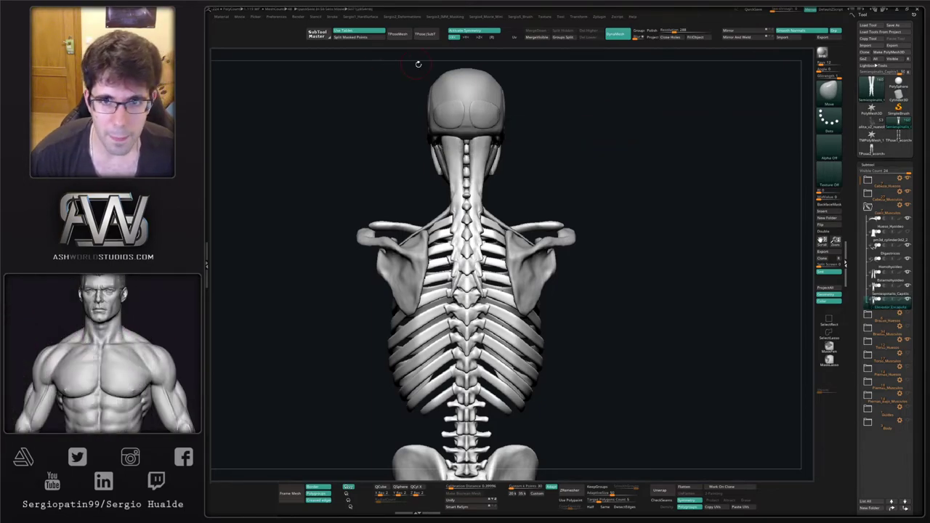
Move and rotate the duplicated muscle from the back of the neck outward toward the shoulder blades.
alt+right_drag(480, 104, 451, 88)
right_drag(492, 147, 462, 152)
key(w)
drag(487, 147, 505, 191)
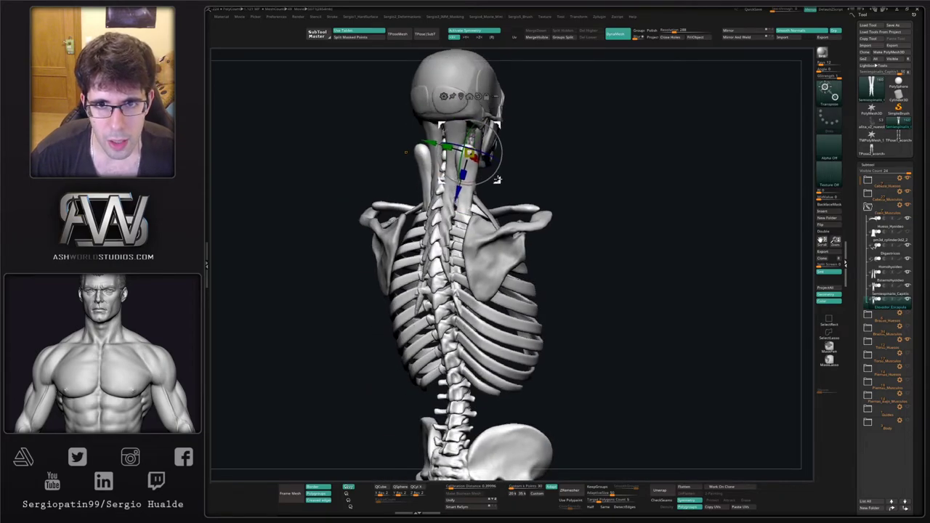
right_drag(525, 158, 514, 155)
drag(501, 157, 501, 147)
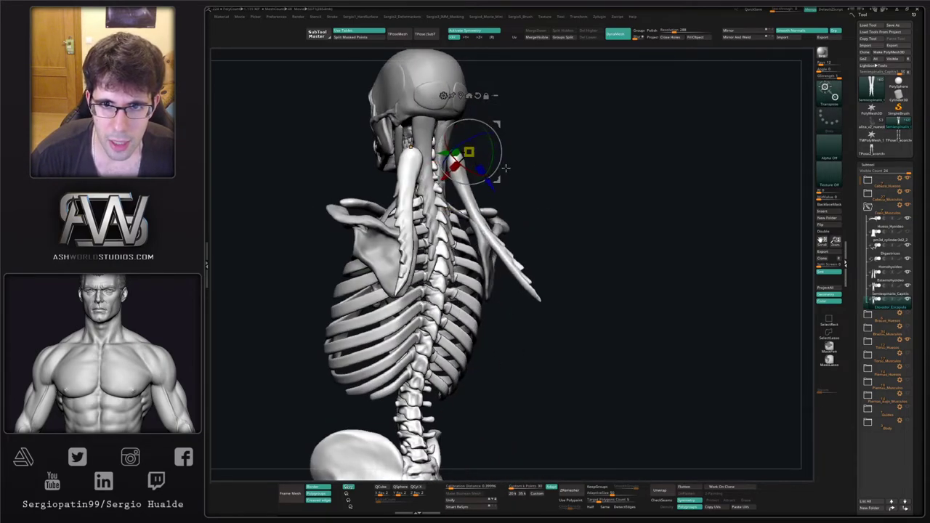
drag(498, 179, 482, 164)
key(q)
Bend the muscle with the Move brush so it runs from the upper neck to the top of the shoulder blade.
mouse_move(512, 151)
right_down()
mouse_move(437, 169)
mouse_move(449, 176)
right_up()
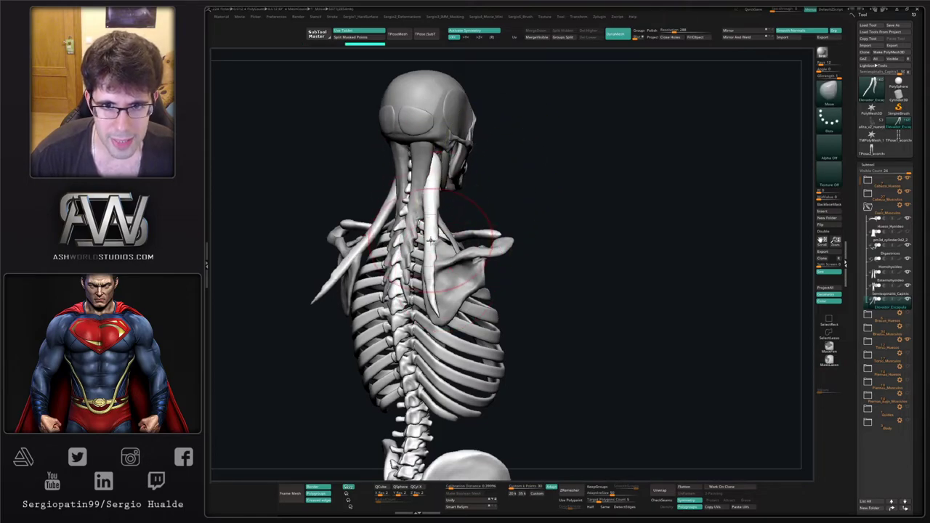
mouse_move(431, 241)
alt+right_down()
mouse_move(430, 179)
mouse_move(430, 218)
mouse_move(451, 210)
mouse_move(406, 204)
alt+right_up()
drag(415, 173, 405, 179)
right_drag(358, 161, 391, 189)
drag(409, 192, 395, 201)
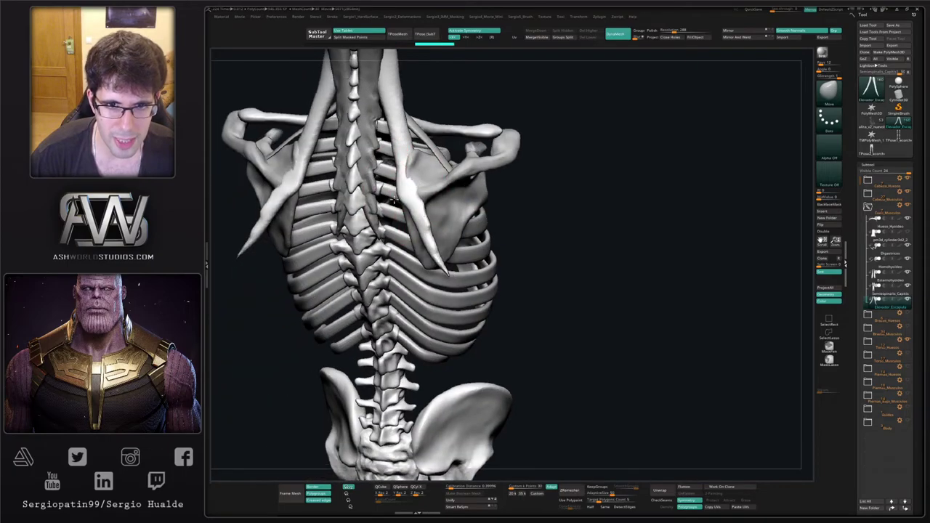
right_drag(413, 164, 410, 191)
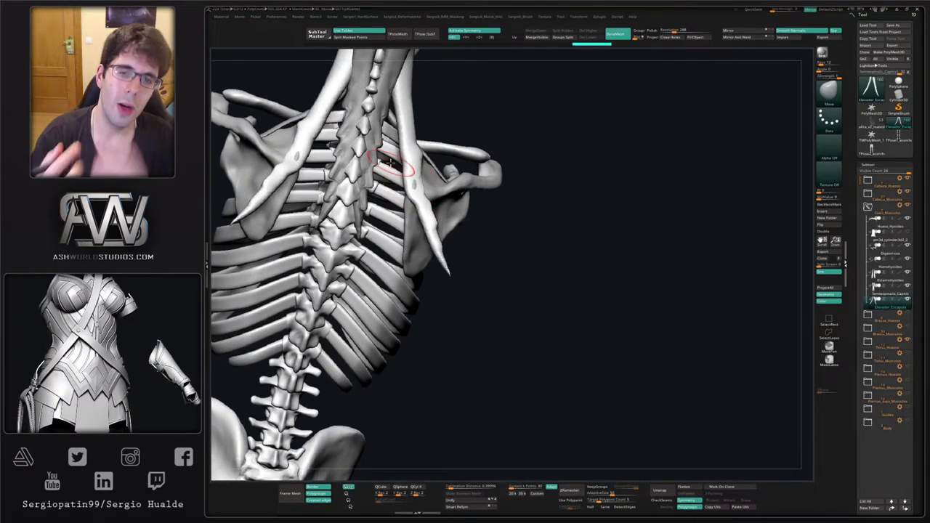
right_drag(422, 133, 433, 152)
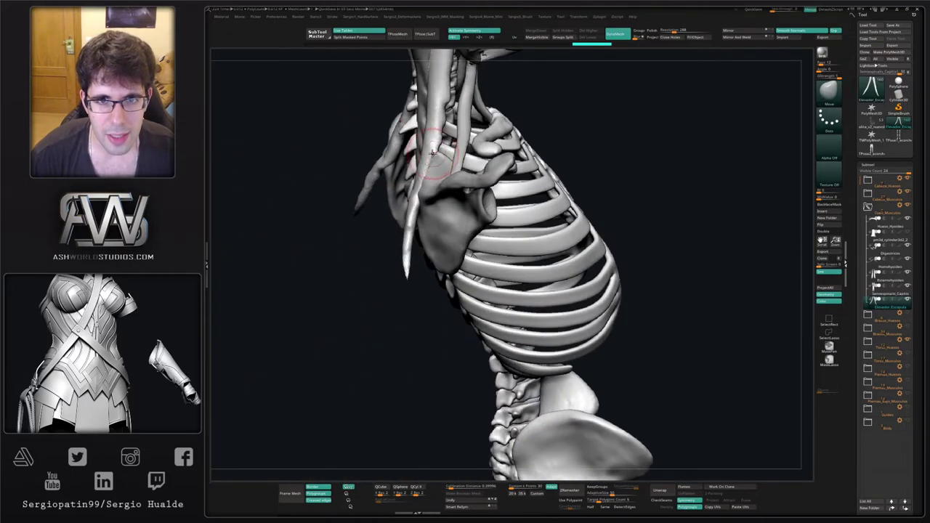
mouse_move(441, 189)
right_down()
mouse_move(471, 174)
mouse_move(449, 186)
right_up()
Isolate the muscle, cut off the excess lower ends beyond the shoulder blade and remesh it with DynaMesh.
key(alt+s)
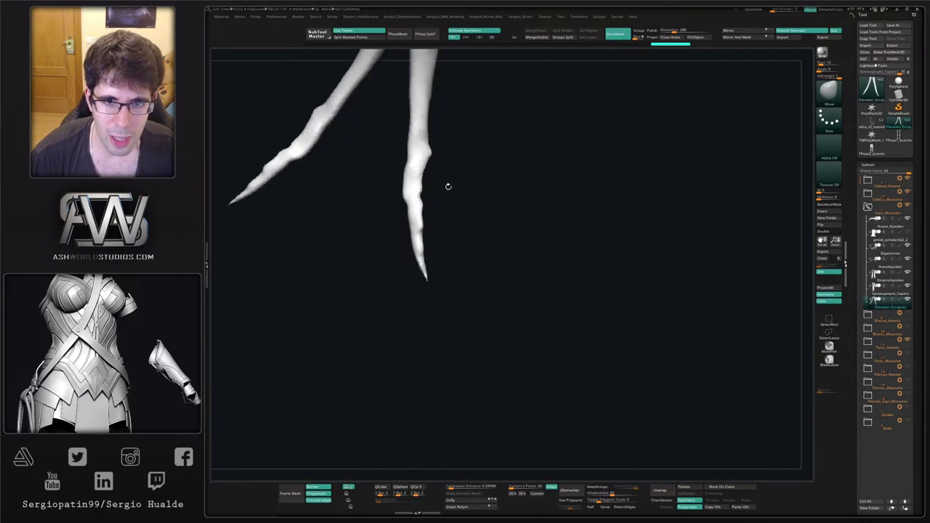
ctrl+alt+shift+drag(409, 196, 465, 148)
key(Delete)
ctrl+drag(452, 198, 434, 216)
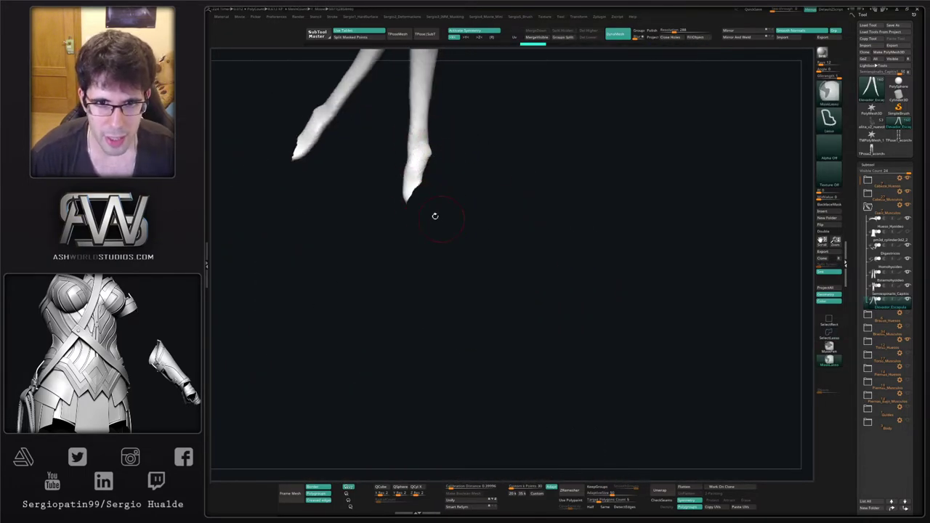
alt+right_drag(416, 153, 363, 103)
ctrl+shift+click(406, 173)
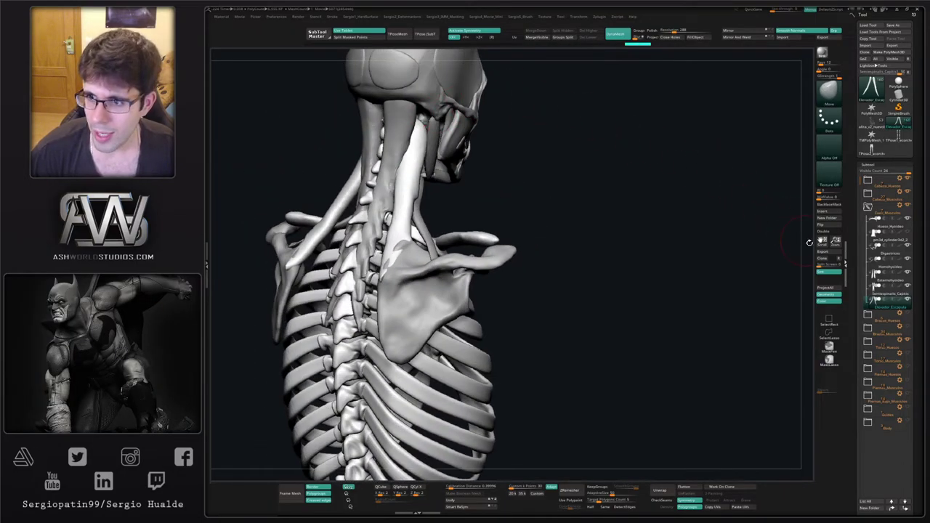
Hide the Semiespinalis_Capitis subtool and pull the muscle's upper ends into points at the top vertebrae with the Move brush.
click(908, 287)
right_drag(385, 145, 419, 178)
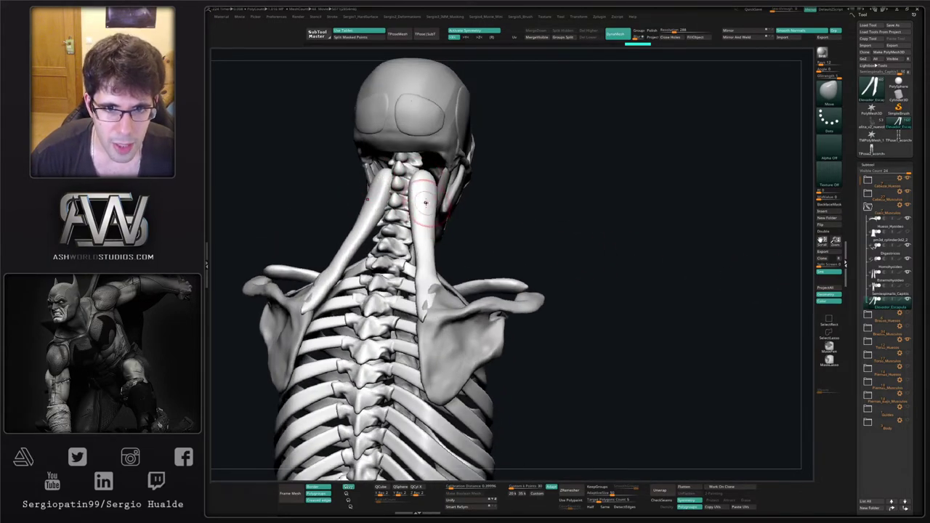
key(ctrl+1)
drag(422, 282, 421, 302)
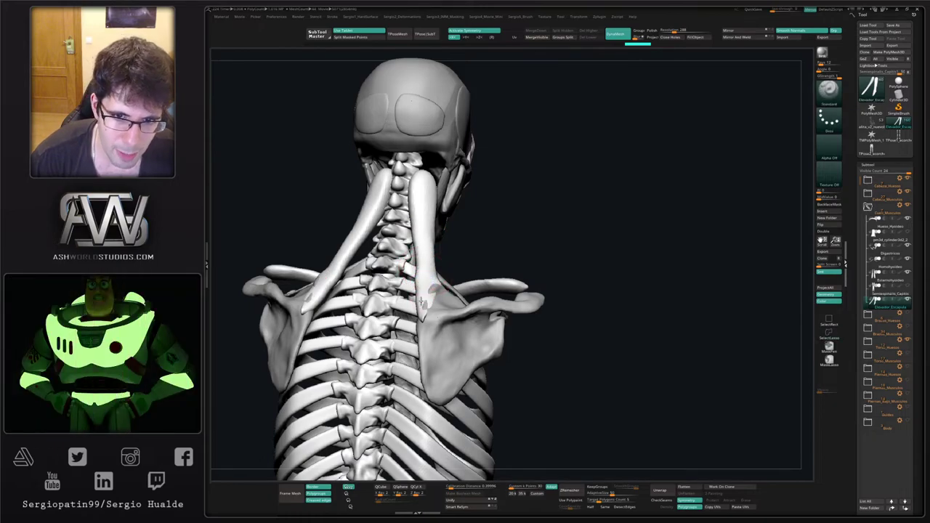
key(b)
key(m)
key(v)
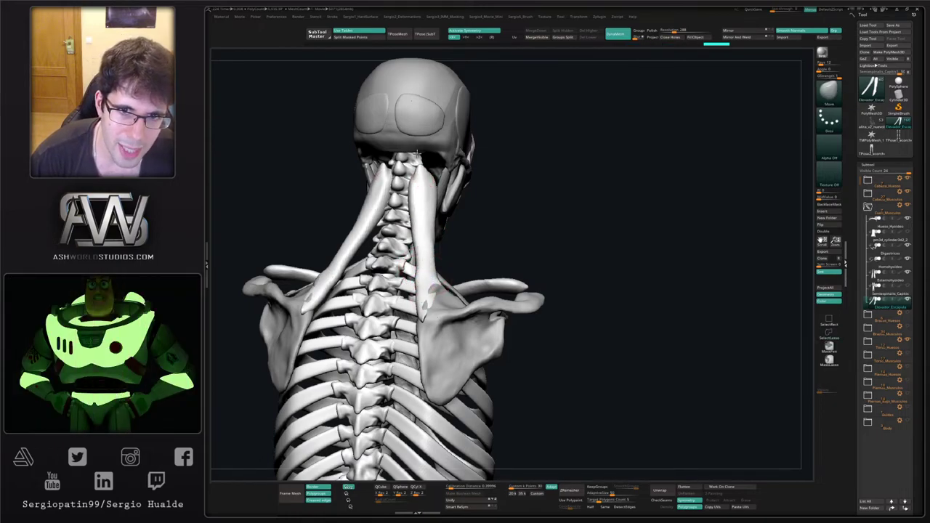
right_drag(417, 154, 425, 166)
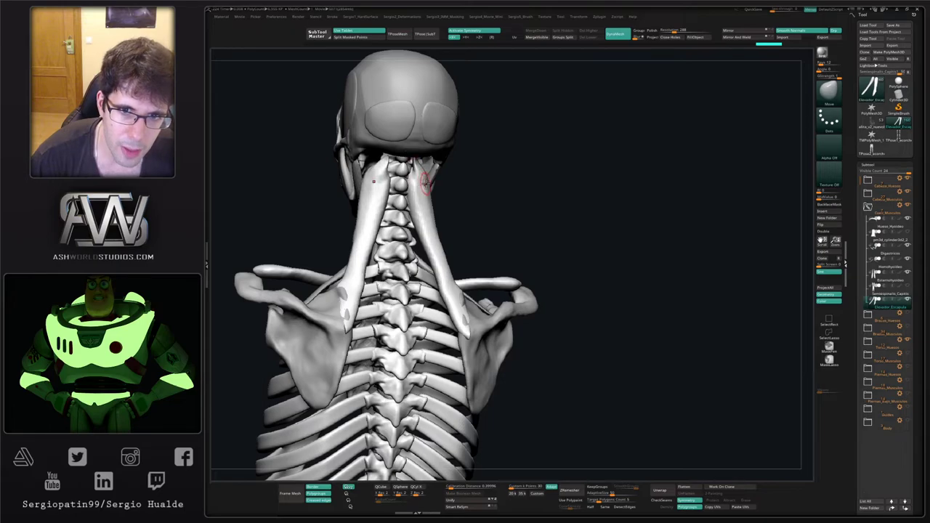
Carve lengthwise grooves down the muscle from its upper end with the DamStandard brush.
right_drag(435, 207, 417, 204)
key(b)
key(d)
key(s)
drag(419, 193, 423, 216)
drag(418, 168, 431, 265)
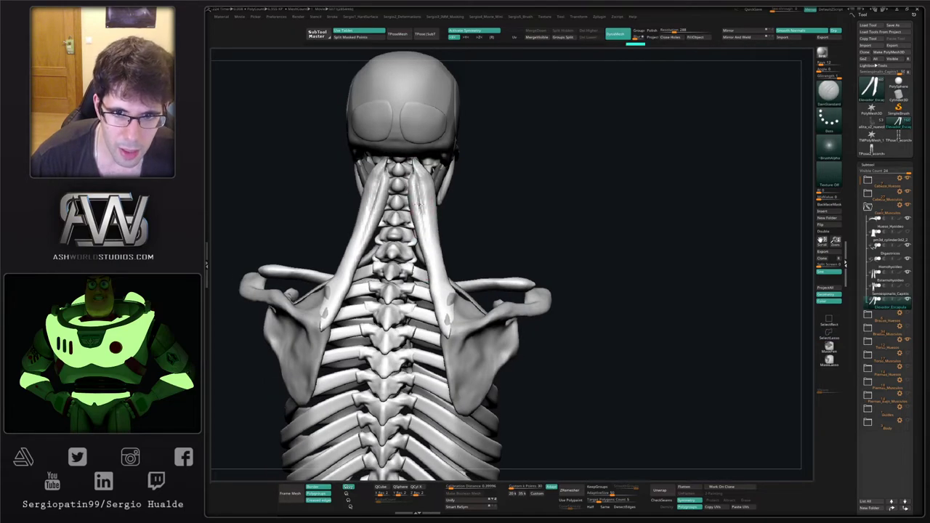
drag(421, 205, 432, 288)
right_drag(436, 301, 442, 315)
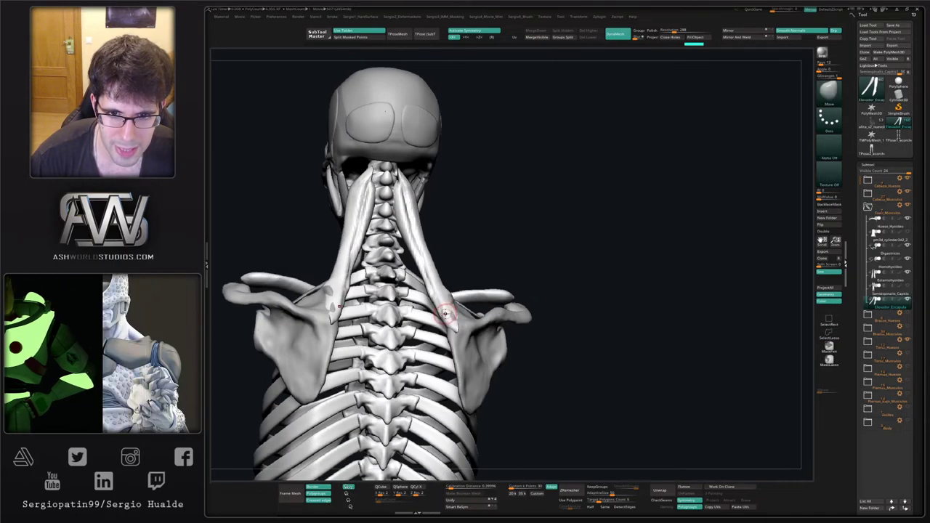
Fit the muscle's lower ends to the upper inner corners of the shoulder blades with the Move brush.
drag(458, 333, 454, 324)
right_drag(452, 324, 407, 321)
drag(469, 304, 467, 314)
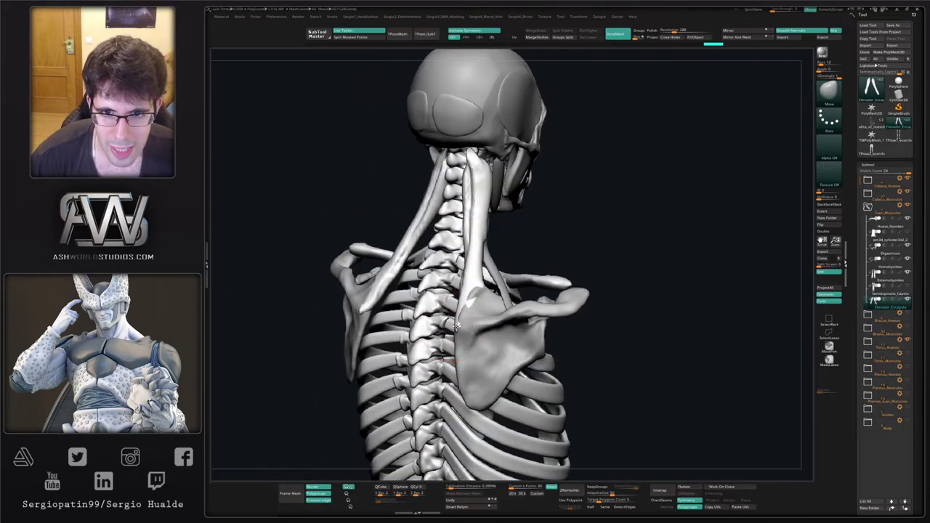
right_drag(467, 317, 428, 305)
right_drag(513, 251, 473, 234)
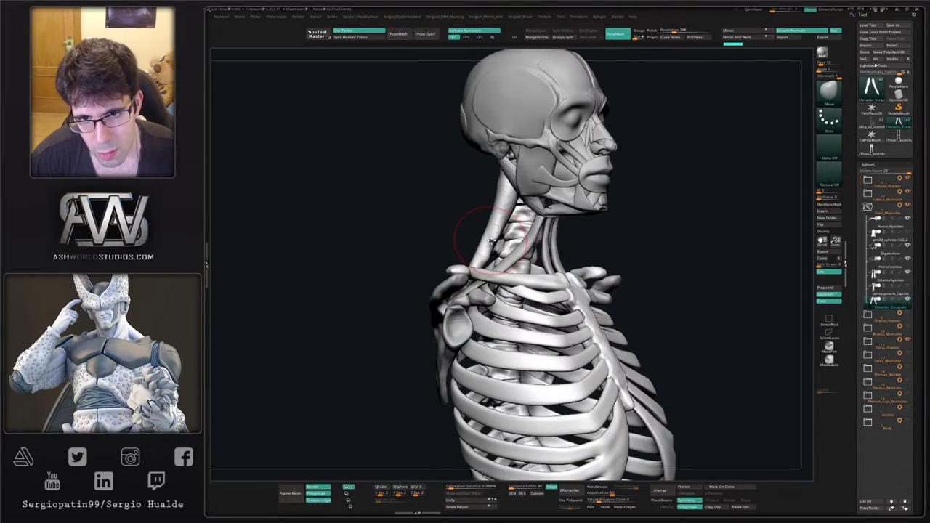
Flatten the muscle's surface with the TrimDynamic brush and isolate it to trim along its length.
key(b)
key(t)
key(d)
mouse_move(495, 249)
mouse_down()
mouse_move(499, 230)
mouse_move(503, 249)
mouse_up()
mouse_move(500, 234)
right_down()
mouse_move(547, 246)
mouse_move(540, 235)
right_up()
key(alt+s)
drag(495, 212, 500, 305)
right_drag(499, 305, 478, 257)
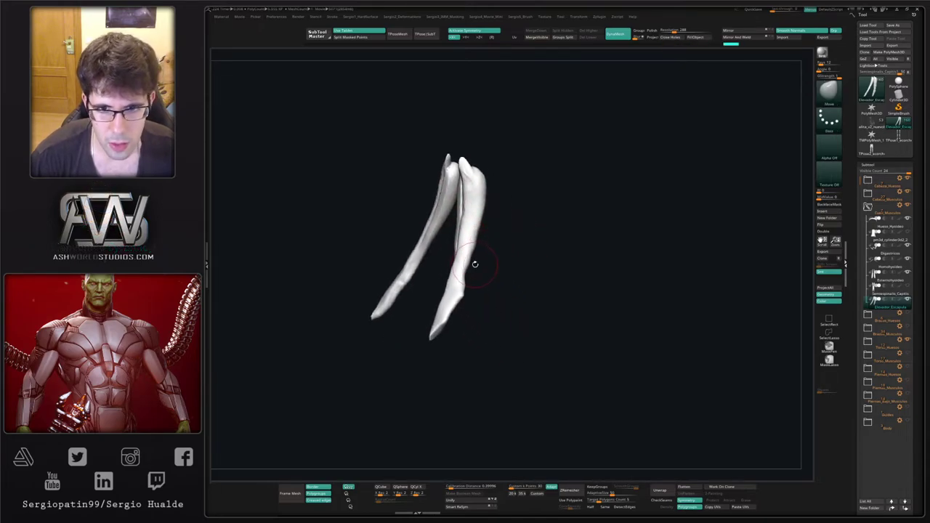
Mask the muscle around its outer edge and smooth the unmasked strip.
ctrl+drag(482, 244, 482, 297)
ctrl+click(508, 281)
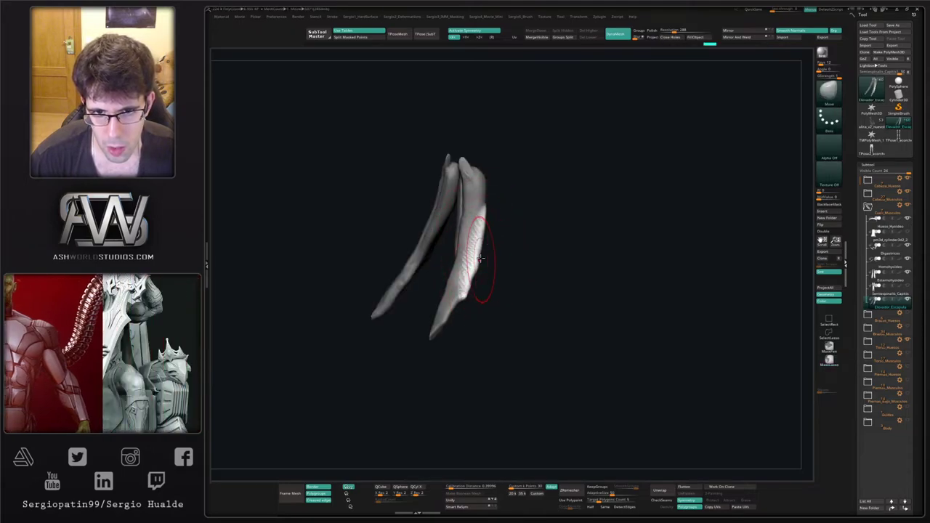
right_drag(509, 264, 465, 295)
shift+drag(465, 295, 484, 203)
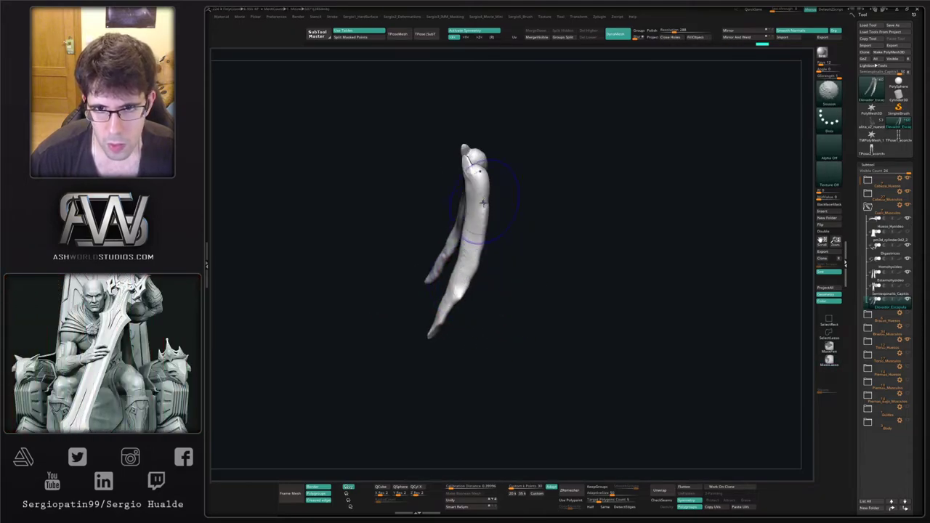
right_drag(480, 275, 513, 235)
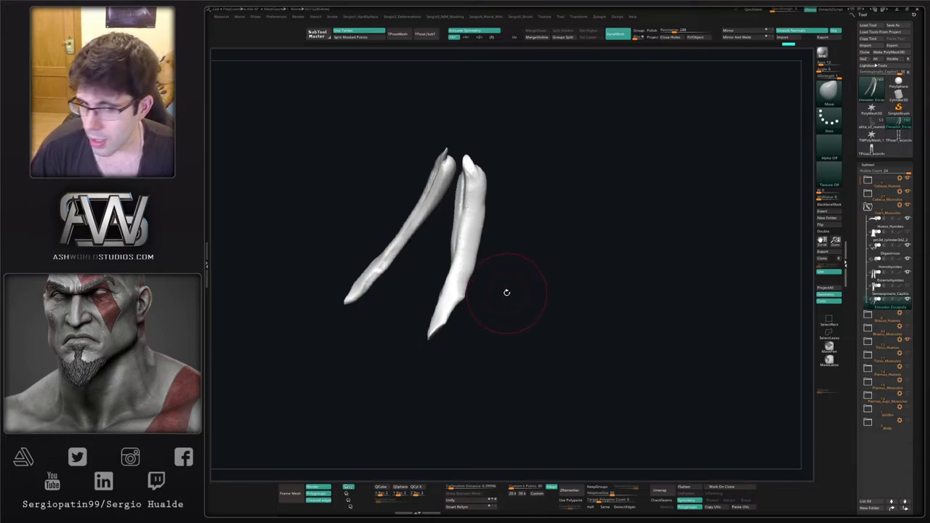
Smooth the muscle's lower ends and flatten its inner face with the TrimDynamic brush.
mouse_move(507, 292)
mouse_down()
mouse_move(536, 307)
mouse_move(560, 339)
mouse_move(507, 315)
mouse_move(502, 354)
mouse_move(482, 336)
mouse_move(489, 342)
mouse_move(490, 307)
mouse_move(492, 327)
mouse_move(469, 345)
mouse_up()
mouse_move(459, 385)
shift+mouse_down()
mouse_move(466, 356)
mouse_move(460, 377)
shift+mouse_up()
key(s)
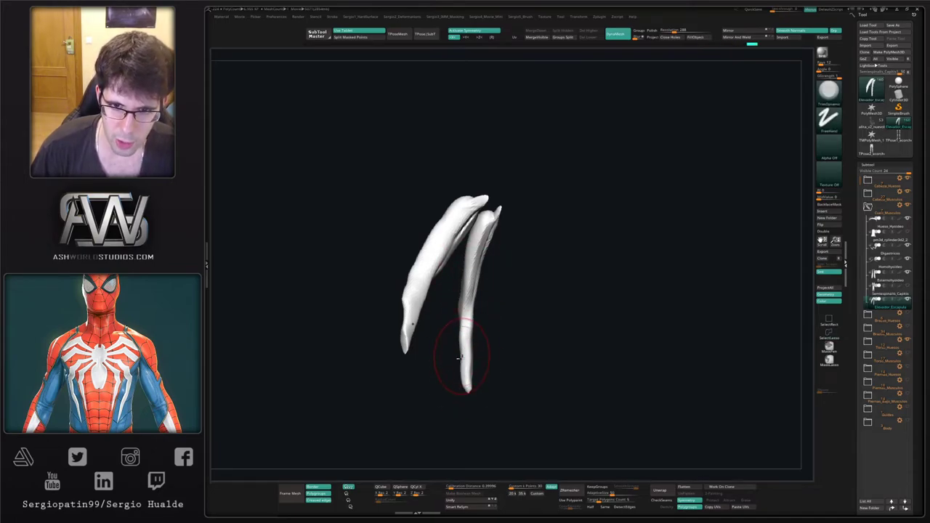
right_drag(474, 326, 483, 320)
drag(479, 324, 477, 310)
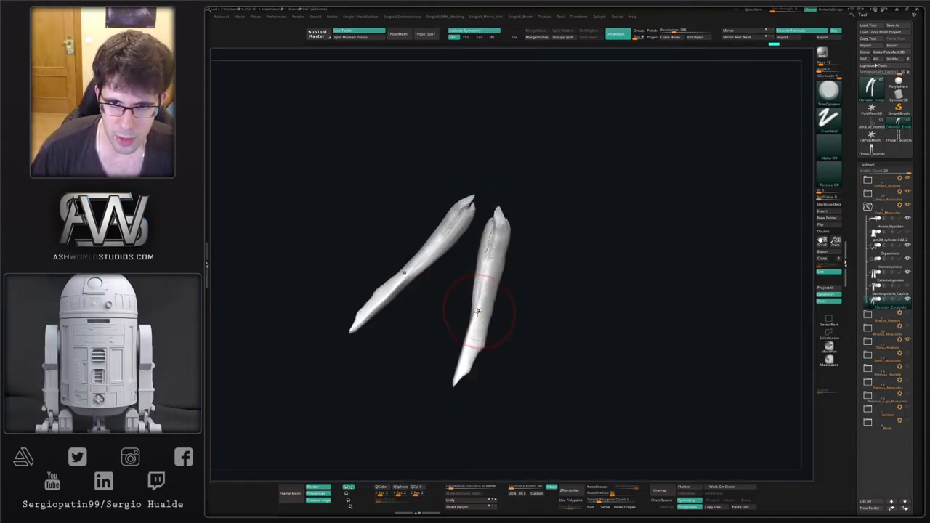
mouse_move(477, 310)
right_down()
mouse_move(447, 322)
mouse_move(467, 312)
mouse_move(446, 292)
mouse_move(457, 312)
mouse_move(473, 302)
right_up()
Show the skeleton and pull pointed attachments from the muscle's front edge toward the sides of the neck vertebrae with the Move brush.
key(alt+s)
key(b)
key(m)
key(v)
key(s)
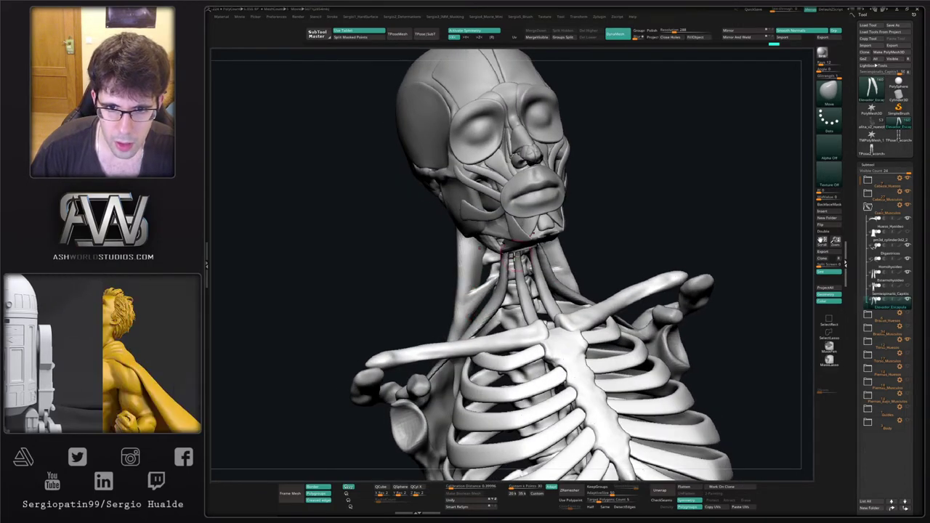
drag(484, 267, 473, 269)
right_drag(478, 267, 487, 272)
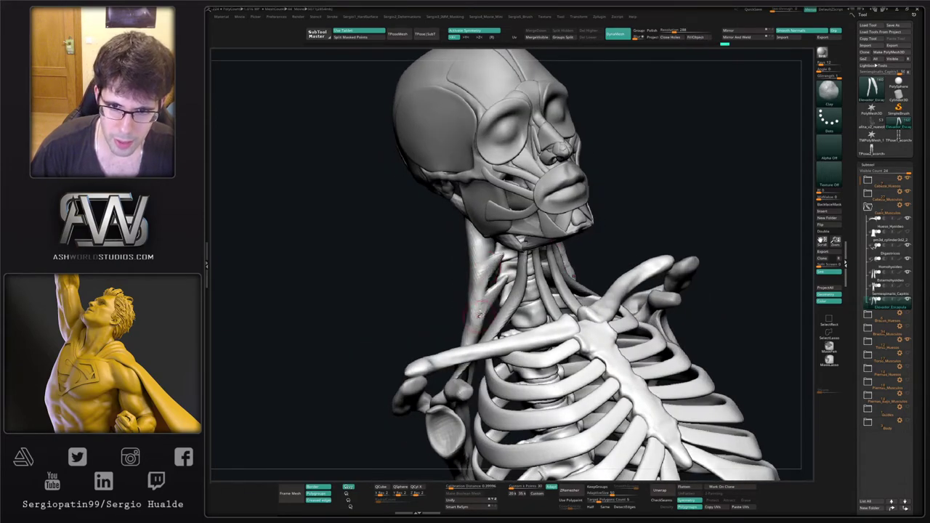
right_drag(480, 314, 469, 320)
key(b)
key(m)
key(v)
key(shift+alt+s)
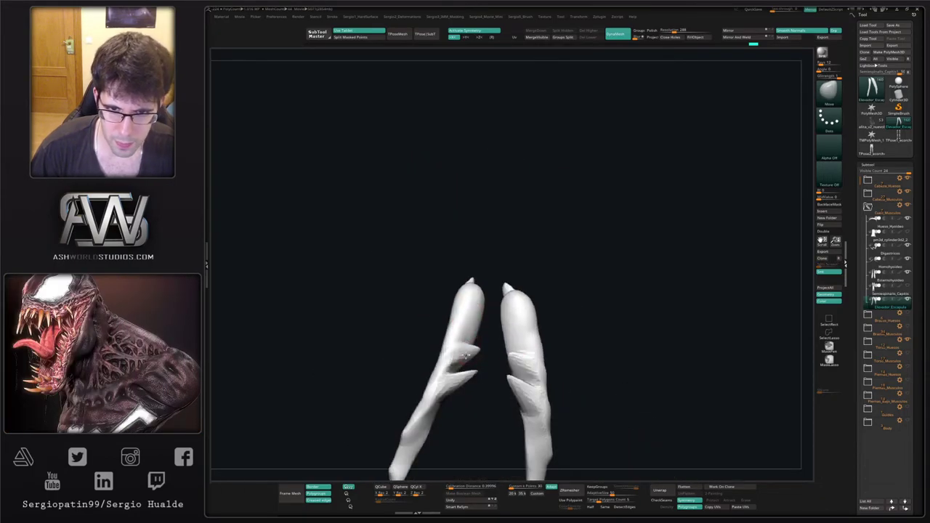
Build up volume around the vertebral attachments with the ClayBuildup brush and bring the skeleton back into view.
right_drag(471, 314, 490, 309)
key(b)
key(c)
key(b)
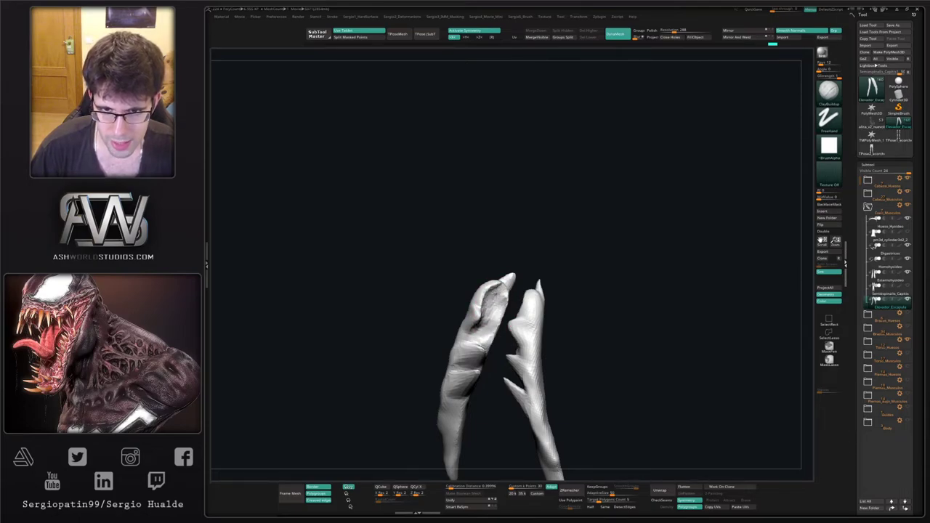
right_drag(501, 300, 518, 345)
drag(513, 349, 530, 318)
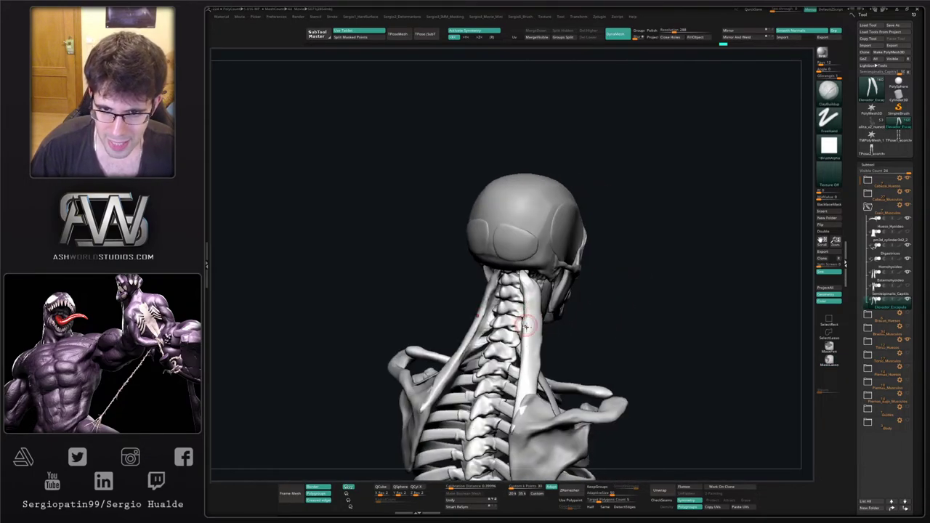
Reshape the muscle's middle and lower portions with the Move brush to follow the neck down to the shoulder blade.
mouse_move(527, 327)
right_down()
mouse_move(536, 317)
mouse_move(533, 335)
right_up()
key(b)
key(m)
key(v)
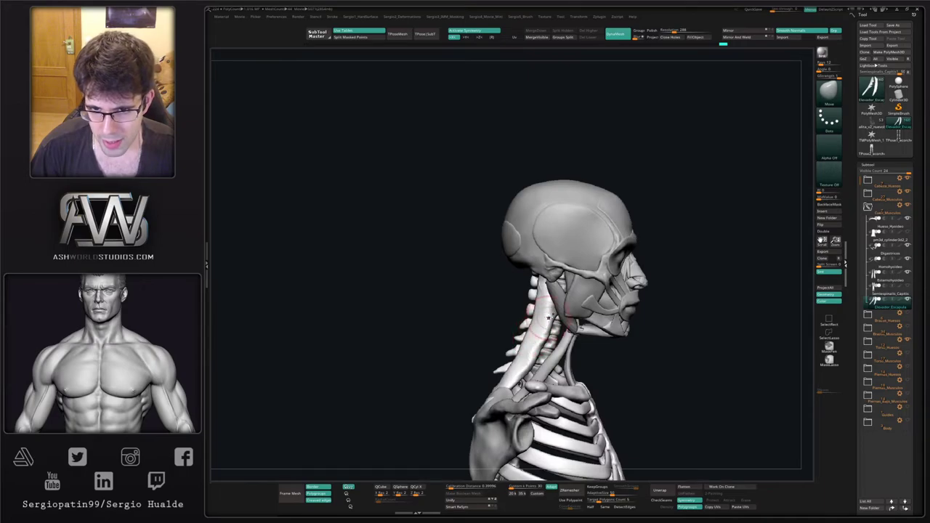
mouse_move(528, 360)
mouse_down()
mouse_move(505, 380)
mouse_move(479, 377)
mouse_move(488, 378)
mouse_move(490, 405)
mouse_move(478, 408)
mouse_up()
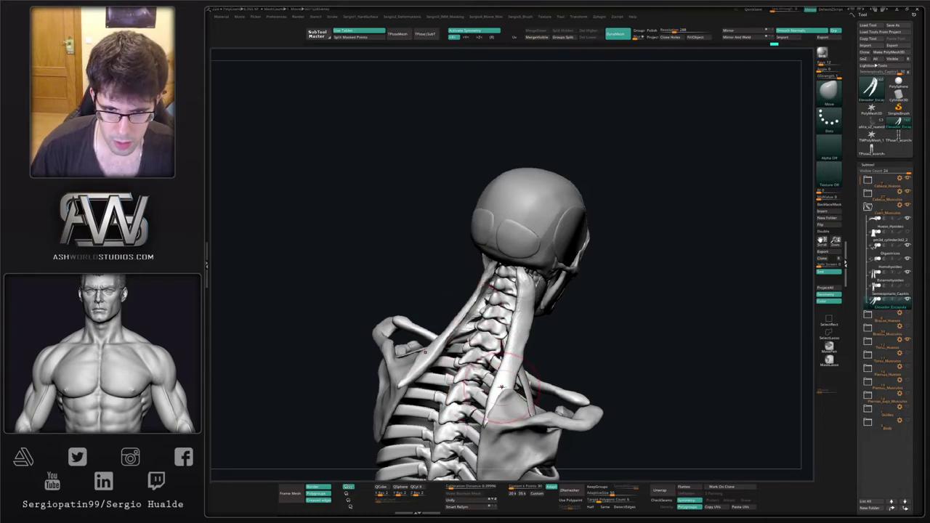
drag(501, 386, 501, 354)
right_drag(502, 354, 531, 343)
drag(514, 343, 516, 296)
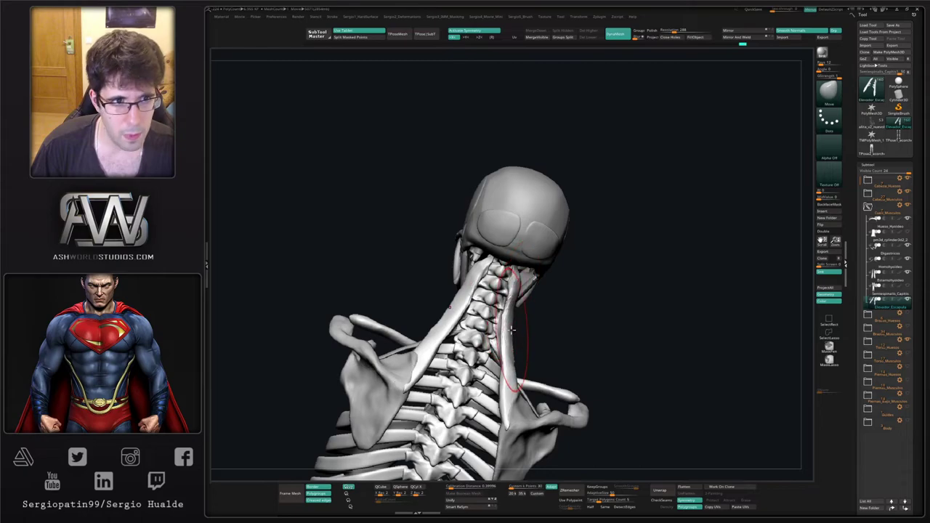
mouse_move(512, 330)
ctrl+shift+mouse_down()
mouse_move(507, 348)
mouse_move(504, 327)
ctrl+shift+mouse_up()
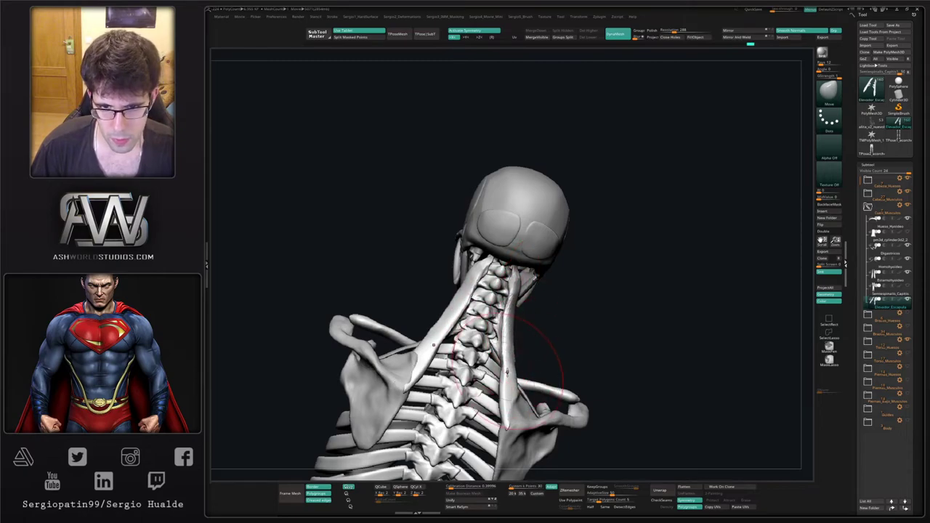
Refine the Elevador_Escapula's lower end with the Move brush so it meets the upper inner corner of the shoulder blade.
drag(511, 365, 508, 366)
drag(503, 427, 494, 431)
right_drag(494, 431, 490, 446)
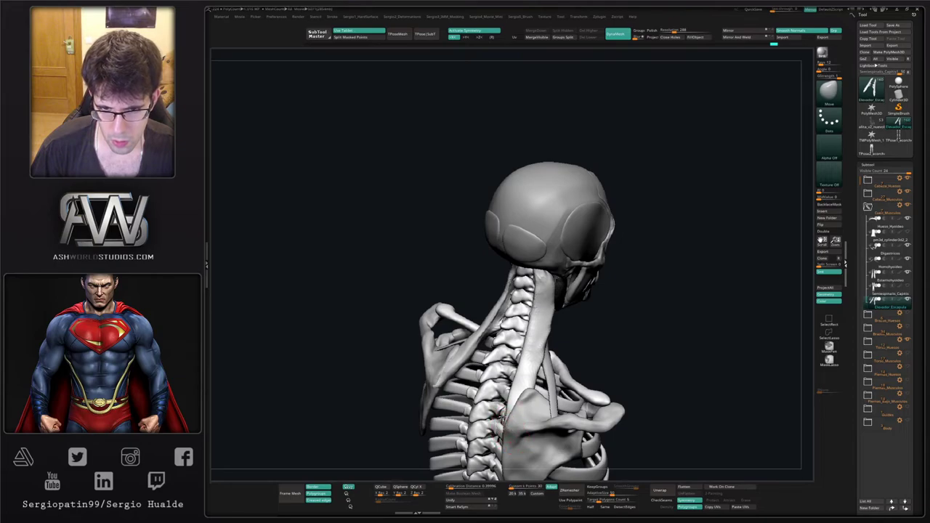
drag(503, 412, 508, 405)
mouse_move(509, 404)
right_down()
mouse_move(472, 398)
mouse_move(542, 415)
right_up()
right_drag(513, 458, 585, 330)
Isolate the Elevador_Escapula and lasso-mask its upper part, leaving the lower ends free.
key(ctrl+shift+s)
ctrl+drag(524, 290, 522, 337)
ctrl+drag(538, 391, 570, 343)
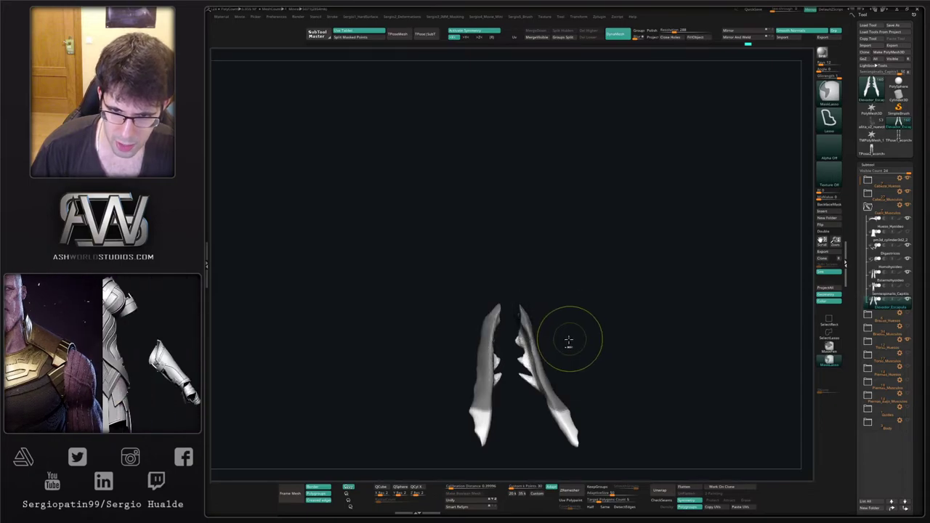
right_drag(550, 348, 560, 354)
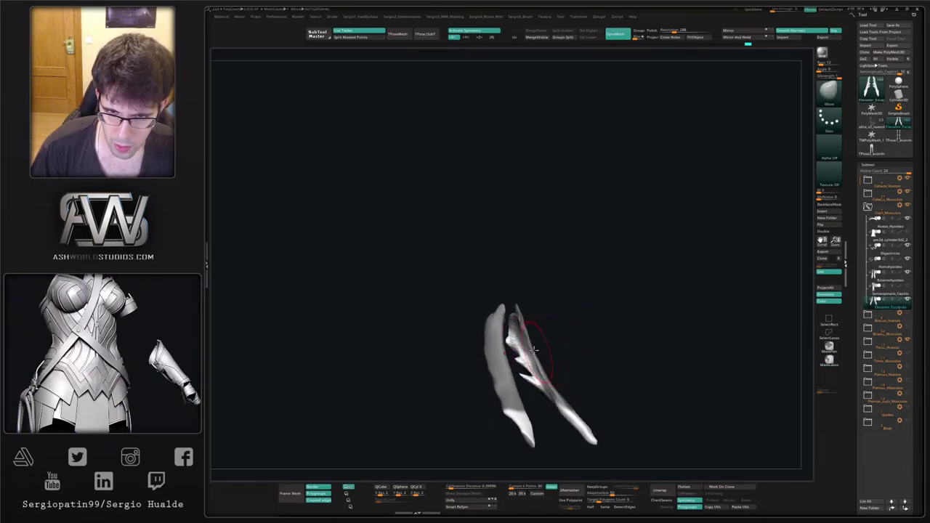
ctrl+drag(512, 309, 527, 457)
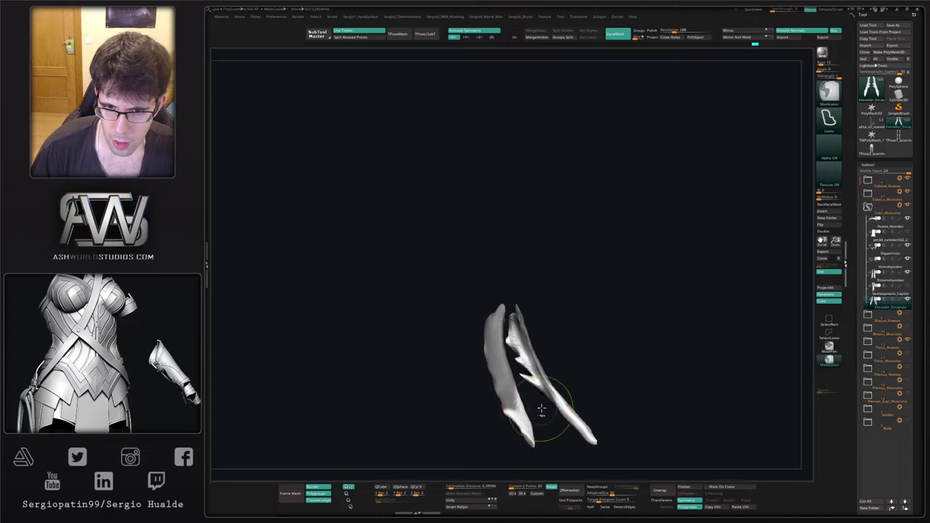
mouse_move(541, 409)
right_down()
mouse_move(526, 411)
mouse_move(575, 359)
mouse_move(561, 349)
mouse_move(575, 349)
right_up()
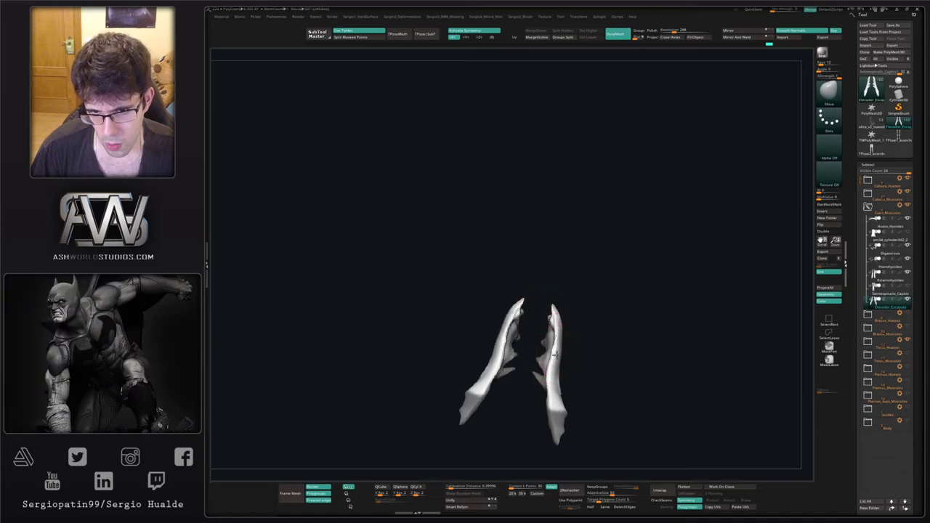
Reshape the isolated muscle's lower end below the vertebral attachments.
drag(562, 379, 577, 422)
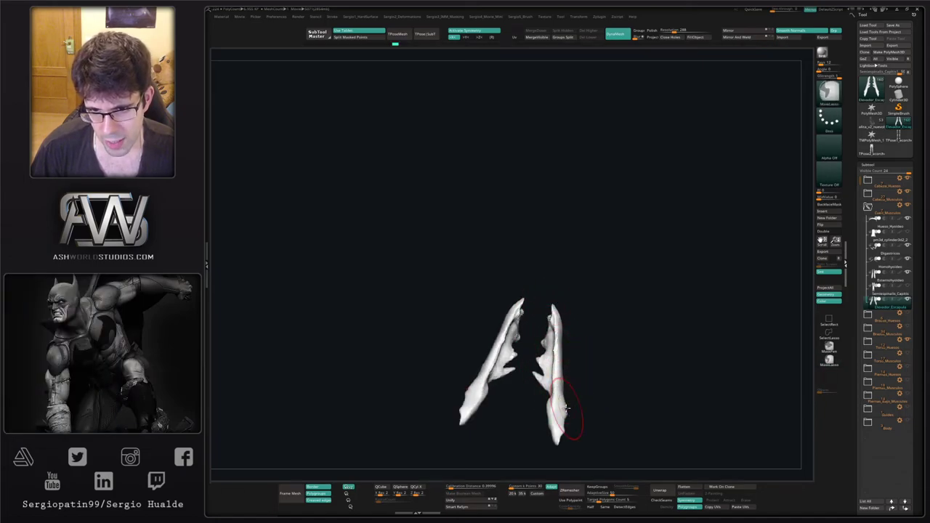
key(ctrl+shift+z)
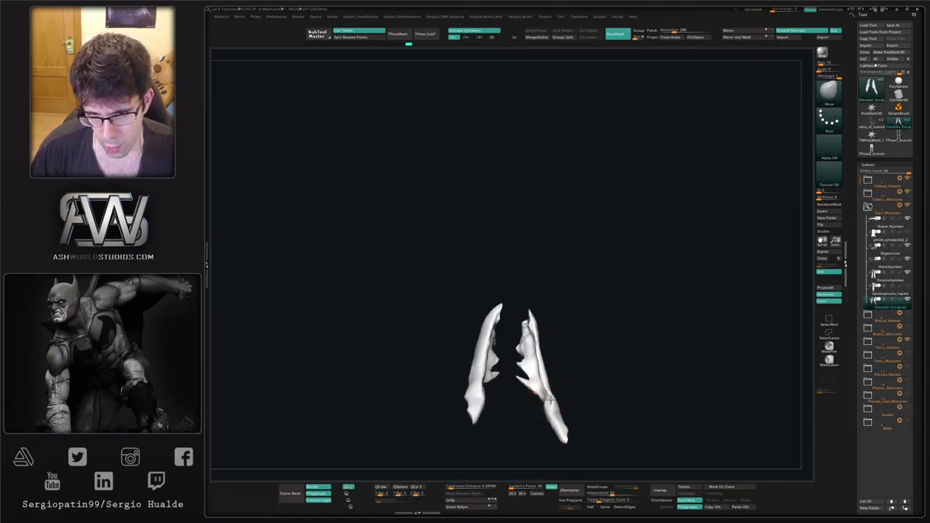
right_drag(542, 378, 557, 401)
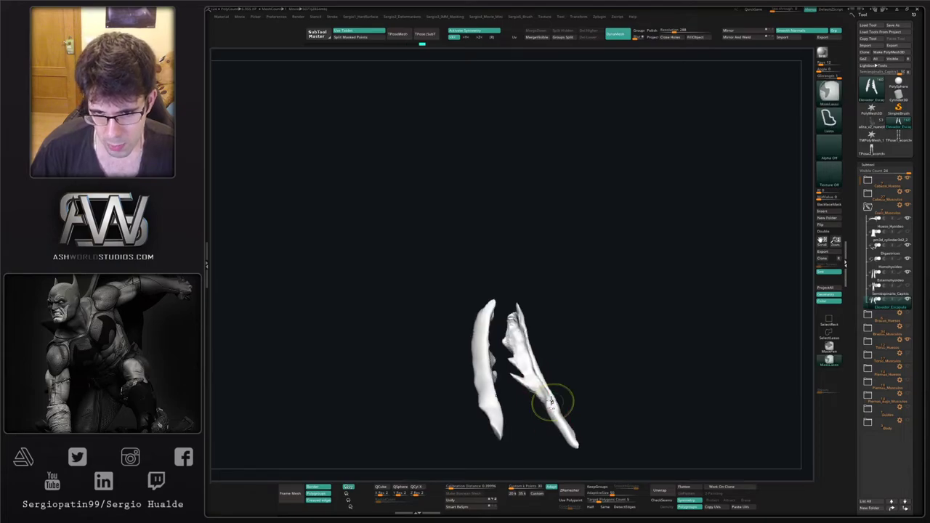
key(b)
key(d)
key(s)
right_drag(565, 432, 540, 441)
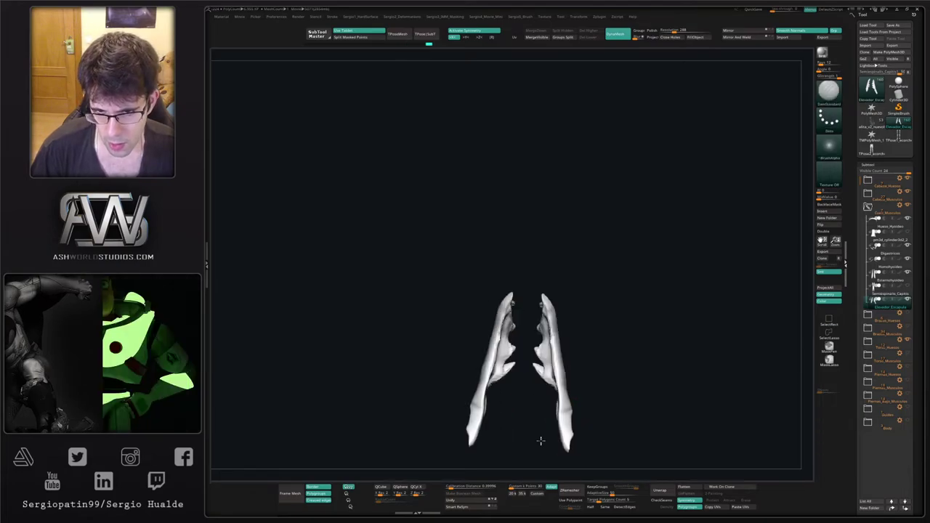
Show the skeleton again and pull the muscle's upper tip and outer edge into place with the Move brush.
key(shift+alt+s)
mouse_move(550, 473)
right_down()
mouse_move(543, 477)
mouse_move(551, 473)
right_up()
key(b)
key(m)
key(v)
key(s)
right_drag(555, 342, 554, 324)
drag(550, 302, 538, 292)
drag(553, 334, 558, 400)
Adjust the muscle's outline along the side and front of the neck with the Move brush.
right_drag(558, 401, 574, 366)
drag(567, 368, 579, 378)
right_drag(567, 375, 590, 367)
drag(576, 363, 571, 362)
right_drag(571, 362, 544, 370)
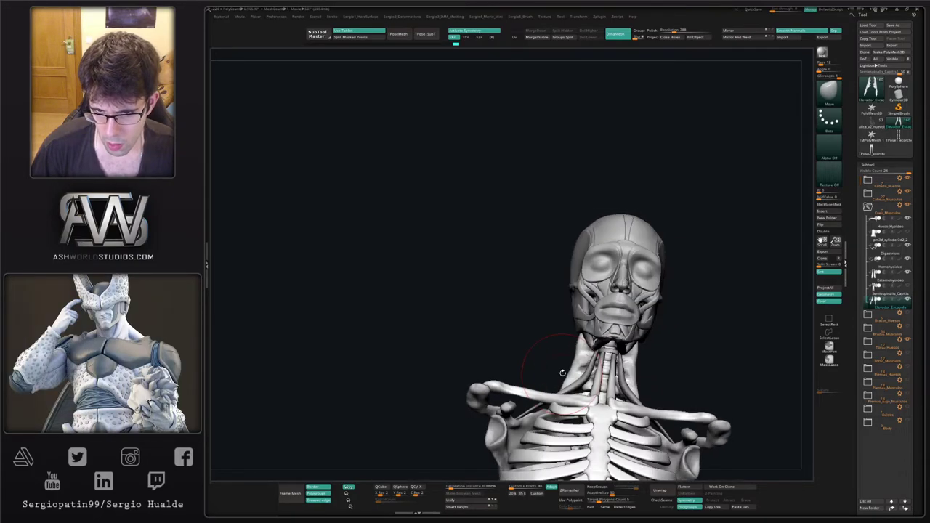
drag(562, 375, 580, 344)
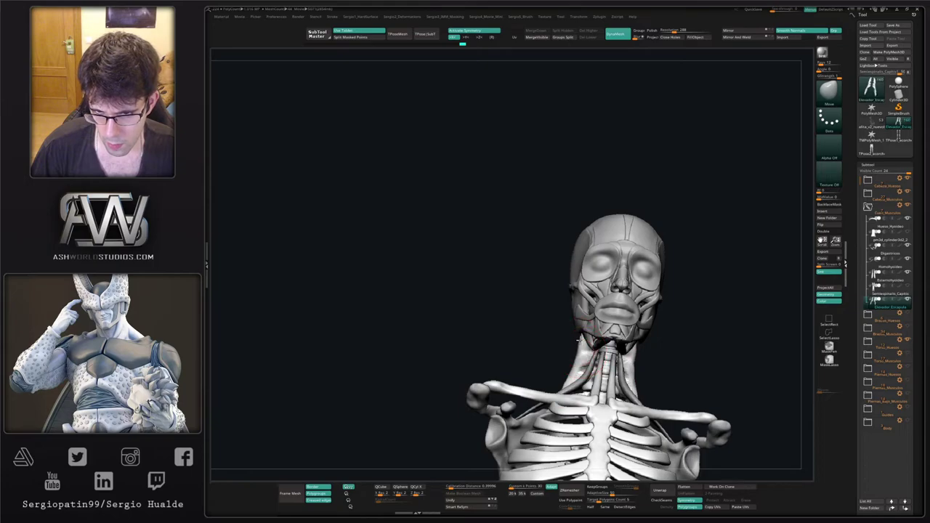
Isolate the muscle to clear its mask, restore the skeleton, and nudge the muscle's middle against the neck with the Move brush.
right_drag(579, 339, 511, 404)
key(s)
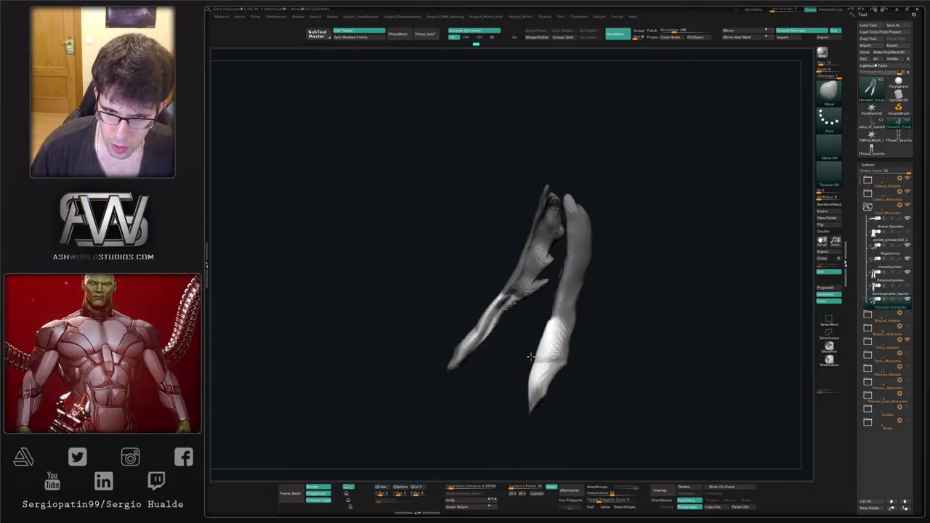
ctrl+drag(586, 352, 594, 361)
key(s)
right_drag(554, 396, 551, 353)
drag(550, 352, 541, 350)
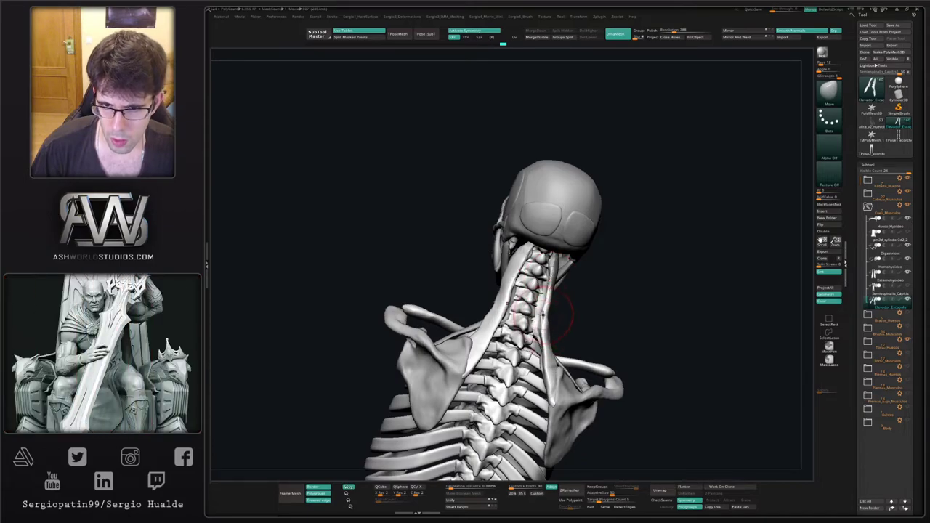
Make the Semiespinalis_Capitis visible alongside the Elevador_Escapula and view the neck from behind.
right_drag(547, 317, 558, 298)
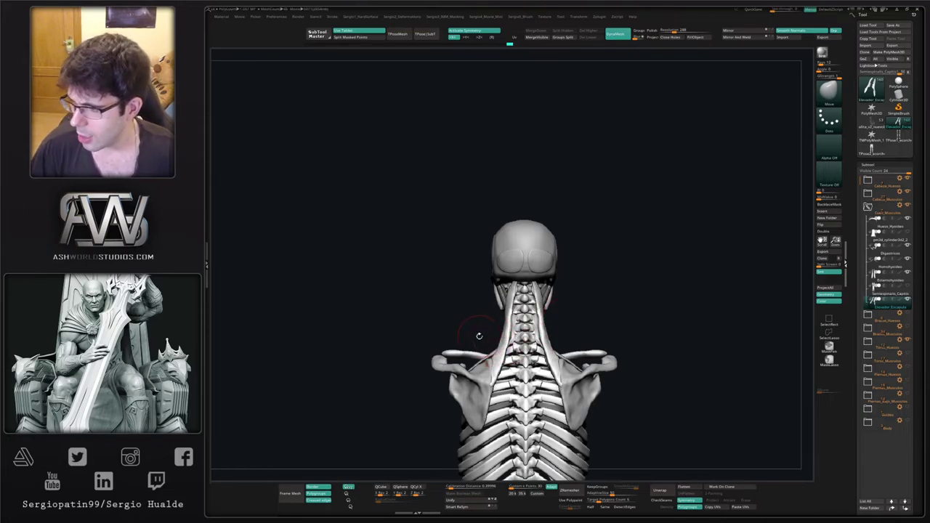
right_drag(480, 336, 467, 342)
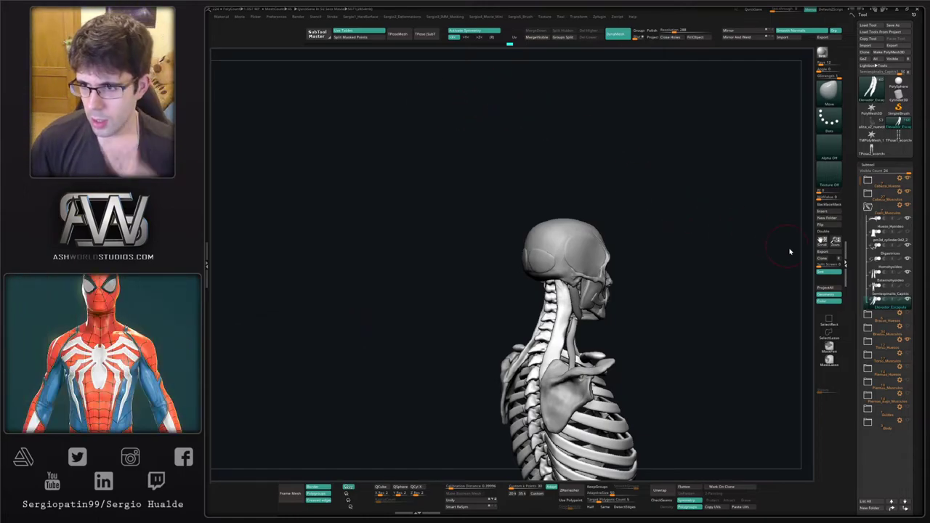
click(907, 286)
drag(612, 288, 576, 325)
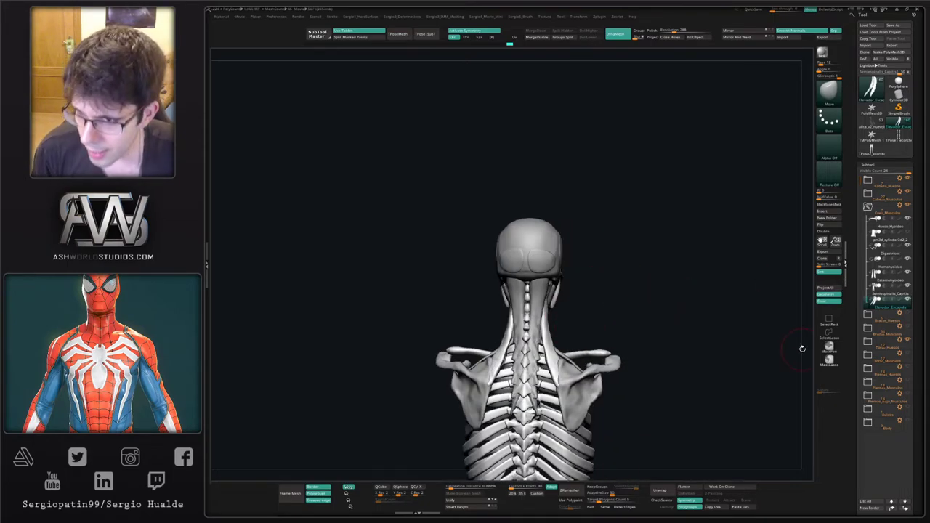
Duplicate the Elevador_Escapula subtool and name the copy Splenius_Capitis.
key(ctrl+shift+d)
key(F2)
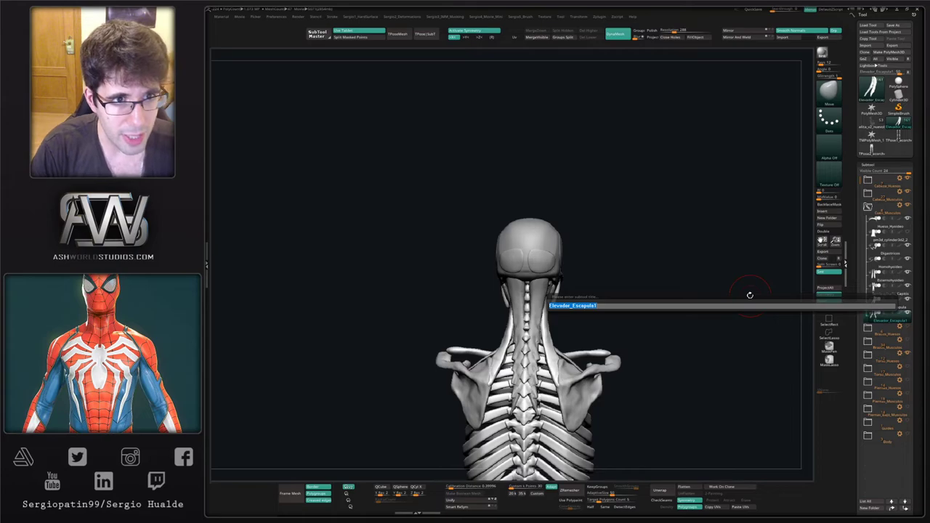
key(shift)
key(BackSpace)
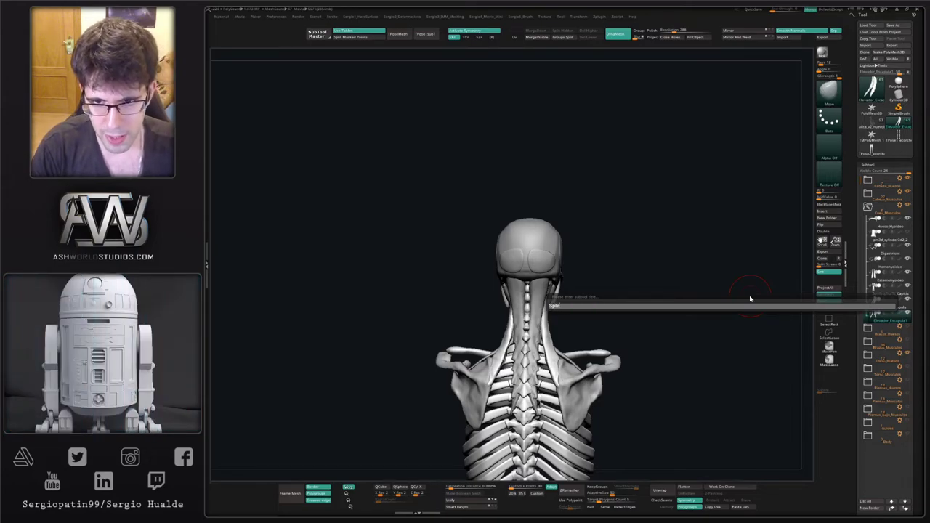
text(Splenius)
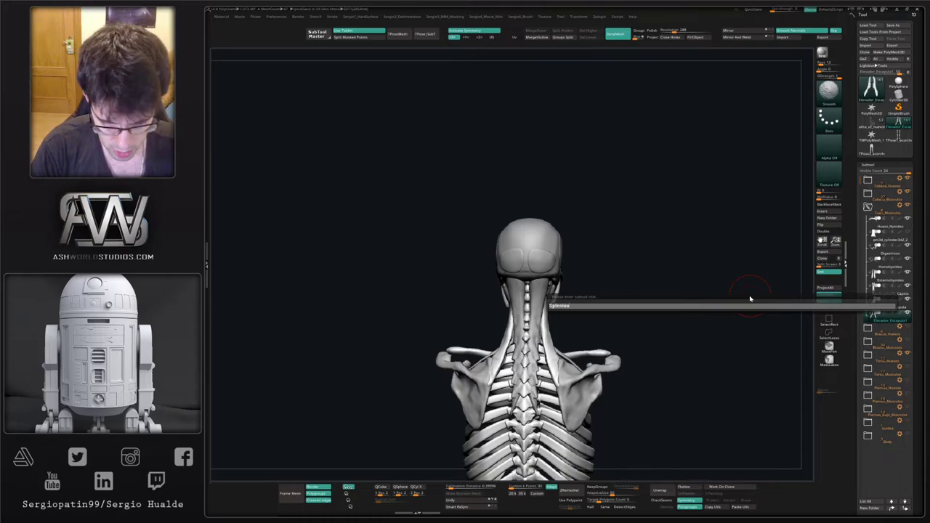
text(_Ca)
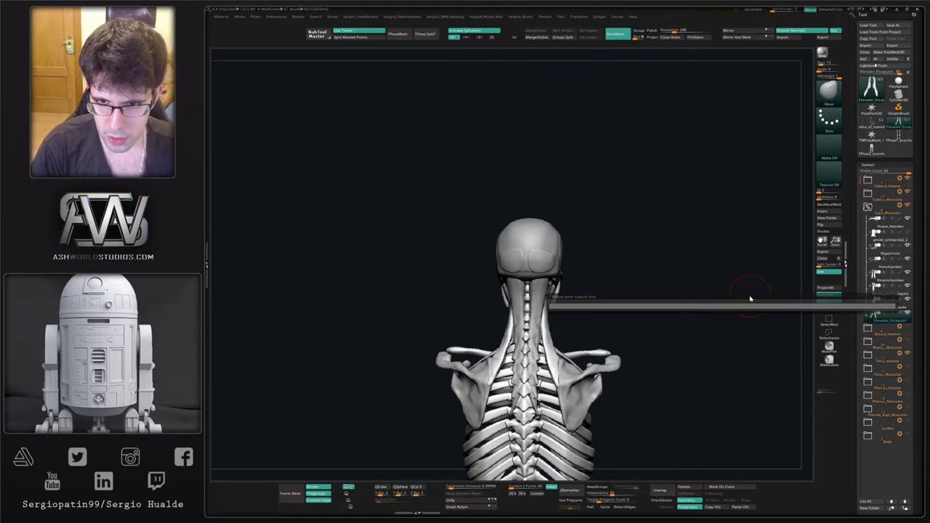
key(Return)
Pull the Splenius_Capitis's upper ends up to the base of the skull behind the ears with the Move brush.
mouse_move(600, 210)
alt+right_down()
mouse_move(559, 134)
mouse_move(541, 181)
alt+right_up()
mouse_move(527, 224)
right_down()
mouse_move(534, 236)
mouse_move(505, 195)
mouse_move(542, 200)
right_up()
mouse_move(516, 204)
mouse_down()
mouse_move(543, 158)
mouse_move(509, 176)
mouse_up()
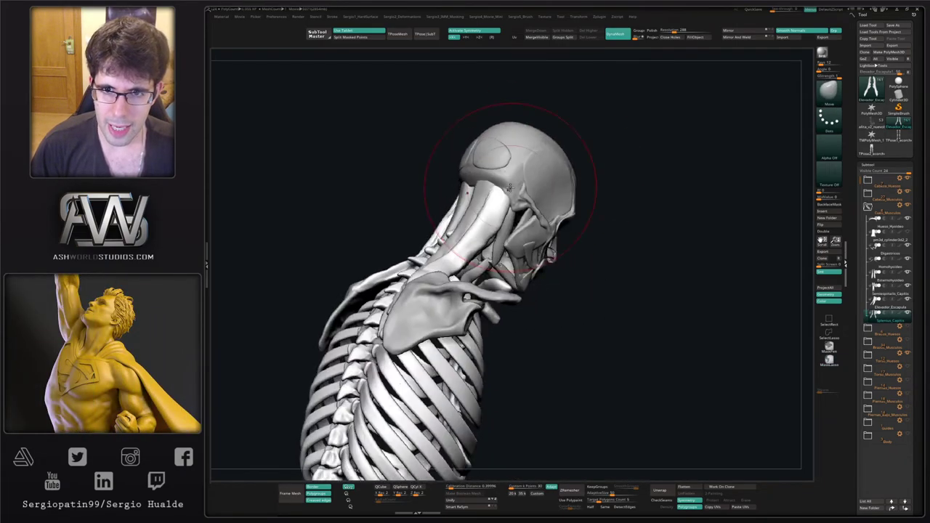
mouse_move(475, 238)
alt+right_down()
mouse_move(489, 215)
mouse_move(494, 242)
mouse_move(486, 218)
mouse_move(470, 254)
alt+right_up()
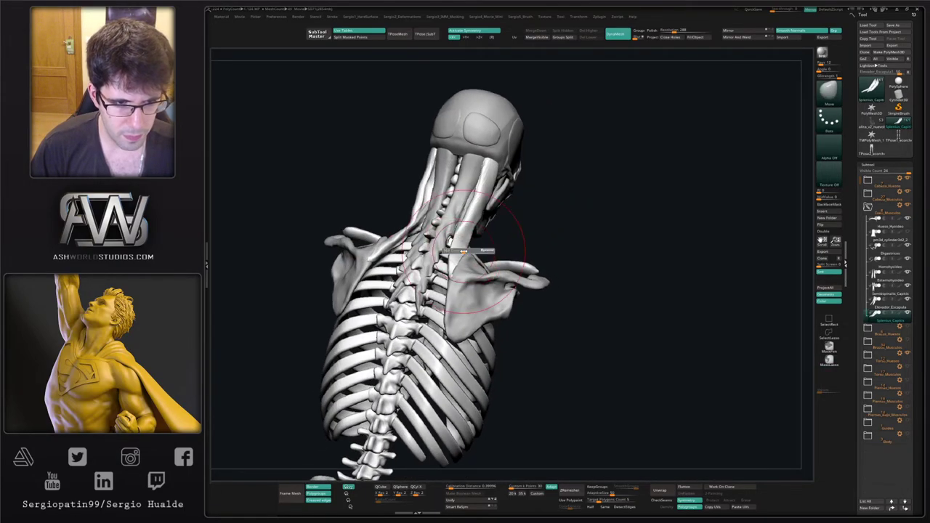
Move the Splenius_Capitis's lower ends off the shoulder blades and in toward the spine at the base of the neck.
mouse_move(494, 295)
mouse_down()
mouse_move(444, 236)
mouse_move(463, 212)
mouse_move(499, 210)
mouse_move(471, 199)
mouse_up()
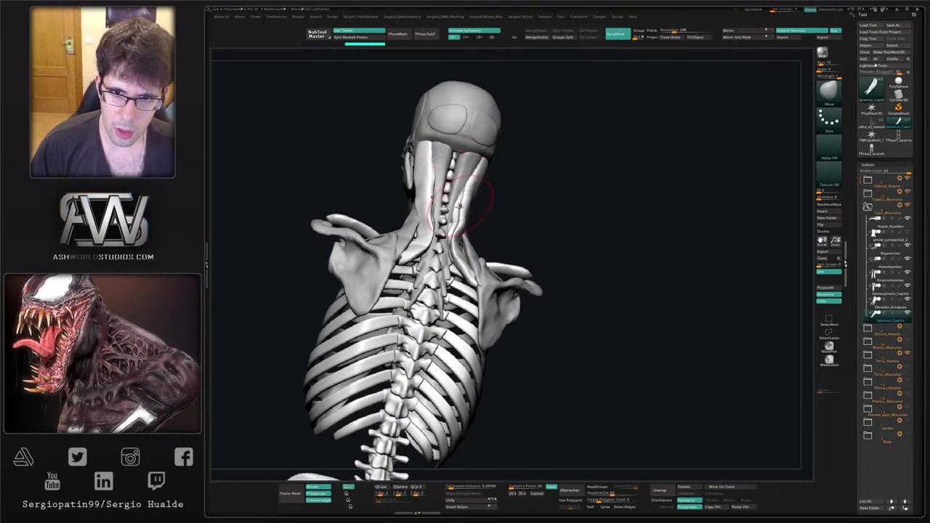
drag(458, 200, 464, 223)
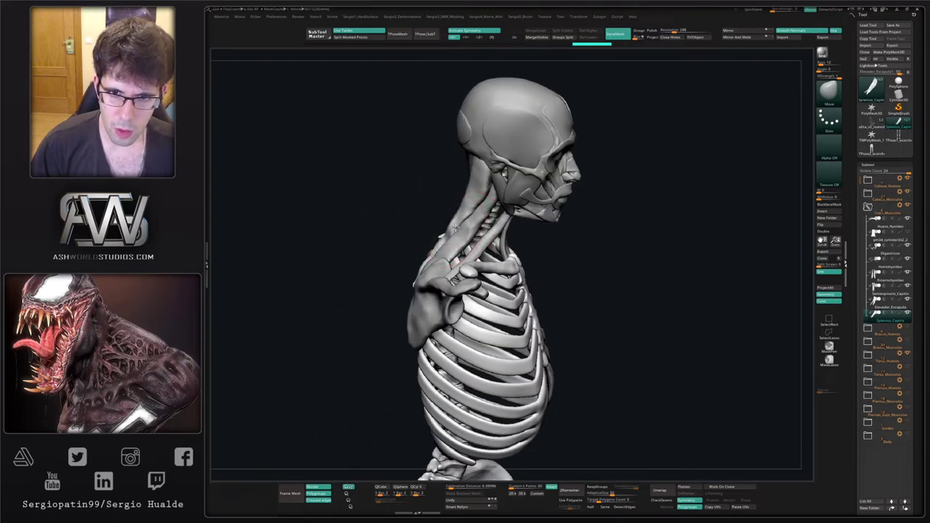
right_drag(460, 221, 529, 232)
alt+right_drag(434, 230, 462, 203)
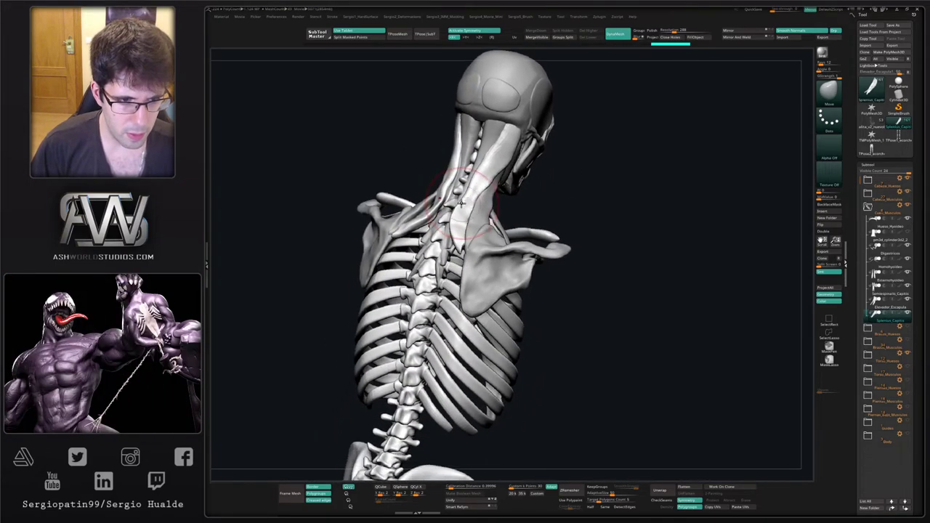
drag(449, 218, 456, 203)
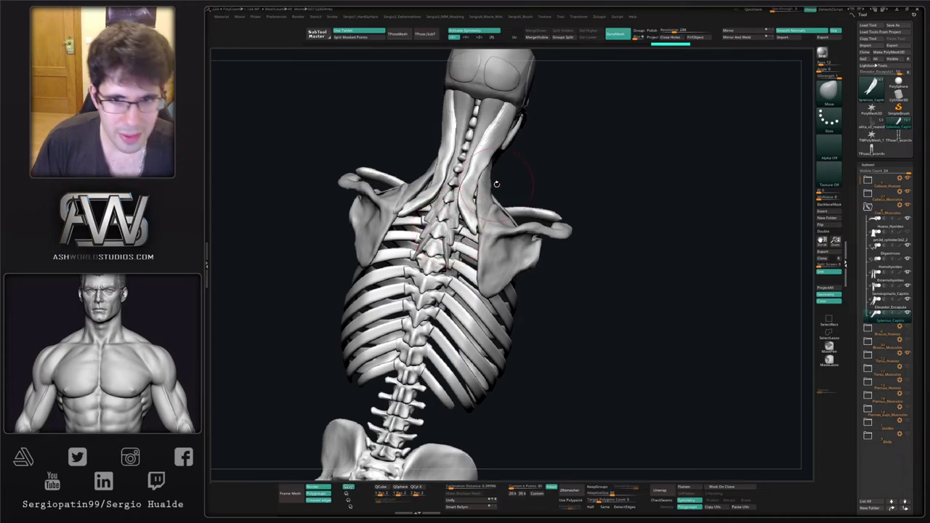
drag(480, 152, 463, 230)
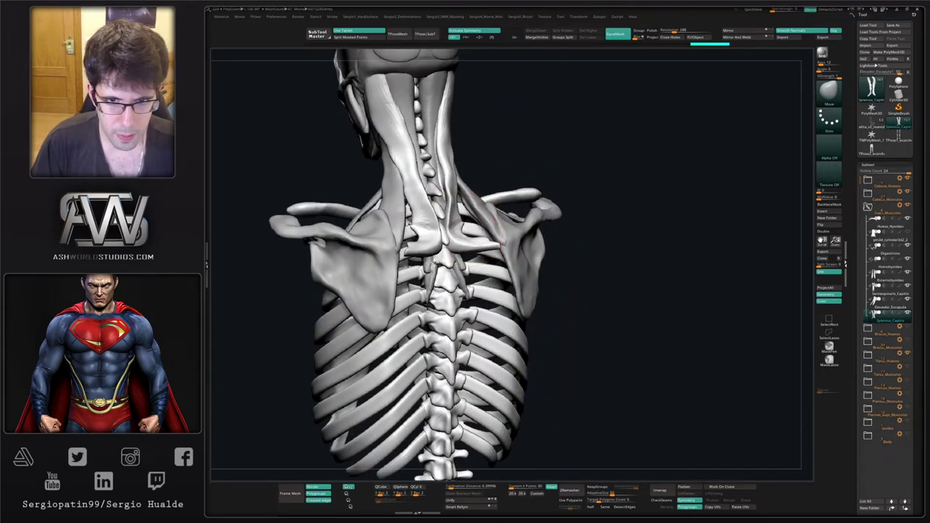
Isolate the Splenius_Capitis and cut away the leftover pointed attachments along its edge and lower ends with lasso selections.
right_drag(438, 262, 488, 236)
key(alt+s)
mouse_move(492, 235)
ctrl+alt+shift+mouse_down()
mouse_move(473, 262)
mouse_move(407, 232)
ctrl+alt+shift+mouse_up()
key(ctrl+z)
key(ctrl+z)
mouse_move(475, 173)
ctrl+alt+shift+mouse_down()
mouse_move(492, 254)
mouse_move(503, 231)
ctrl+alt+shift+mouse_up()
alt+right_drag(502, 226, 493, 319)
mouse_move(493, 318)
right_down()
mouse_move(458, 241)
mouse_move(441, 239)
right_up()
right_drag(560, 181, 585, 181)
mouse_move(506, 138)
ctrl+alt+shift+mouse_down()
mouse_move(492, 224)
mouse_move(563, 206)
mouse_move(548, 237)
mouse_move(529, 241)
ctrl+alt+shift+mouse_up()
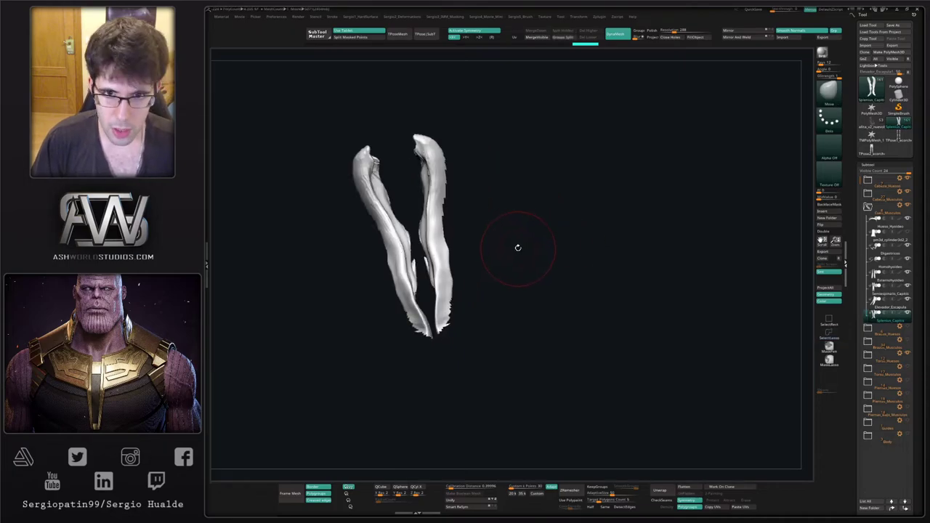
Smooth the jagged cut edges of the Splenius_Capitis and bring the skeleton back into view.
mouse_move(446, 320)
shift+mouse_down()
mouse_move(429, 202)
mouse_move(445, 165)
shift+mouse_up()
key(alt+s)
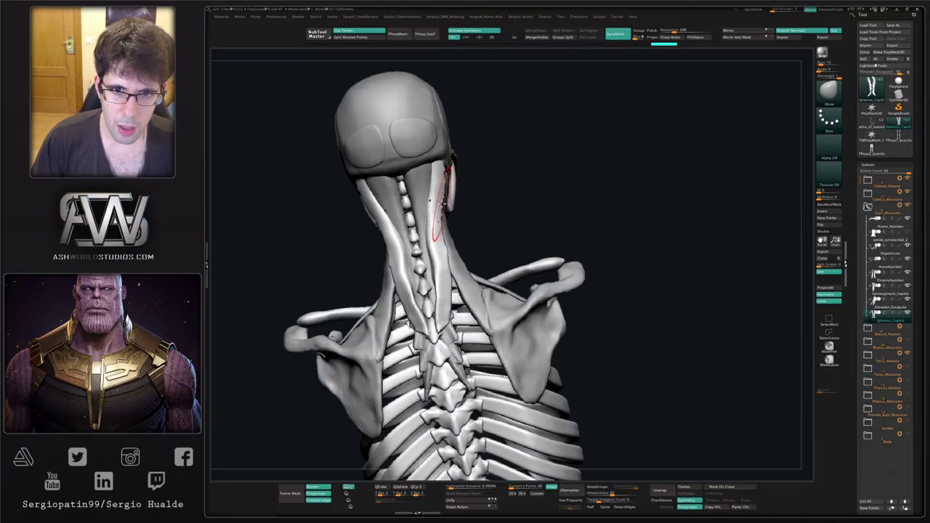
right_drag(436, 229, 447, 195)
Isolate the Splenius_Capitis, refresh its mesh, and thicken its upper and middle portions with the Inflate brush.
ctrl+shift+click(430, 187)
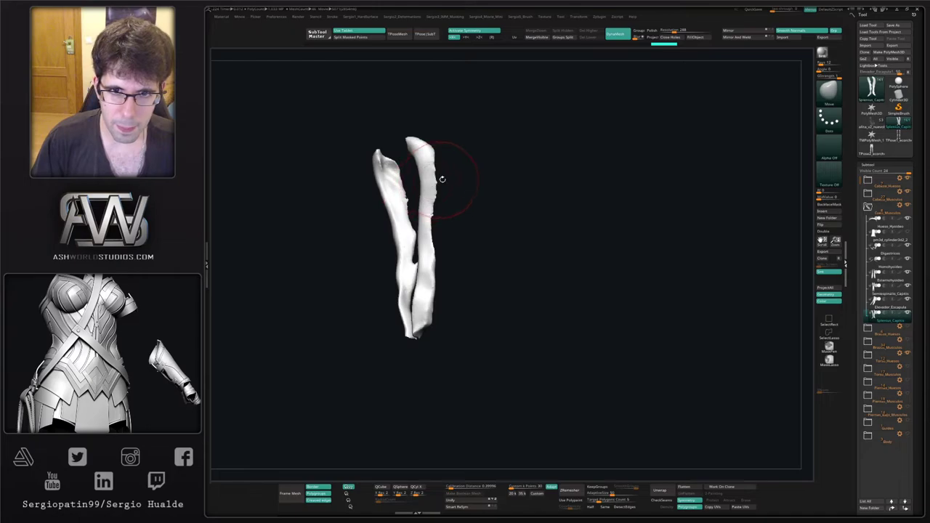
ctrl+drag(428, 134, 424, 177)
ctrl+click(456, 198)
mouse_move(469, 288)
ctrl+mouse_down()
mouse_move(484, 232)
mouse_move(442, 240)
mouse_move(488, 239)
ctrl+mouse_up()
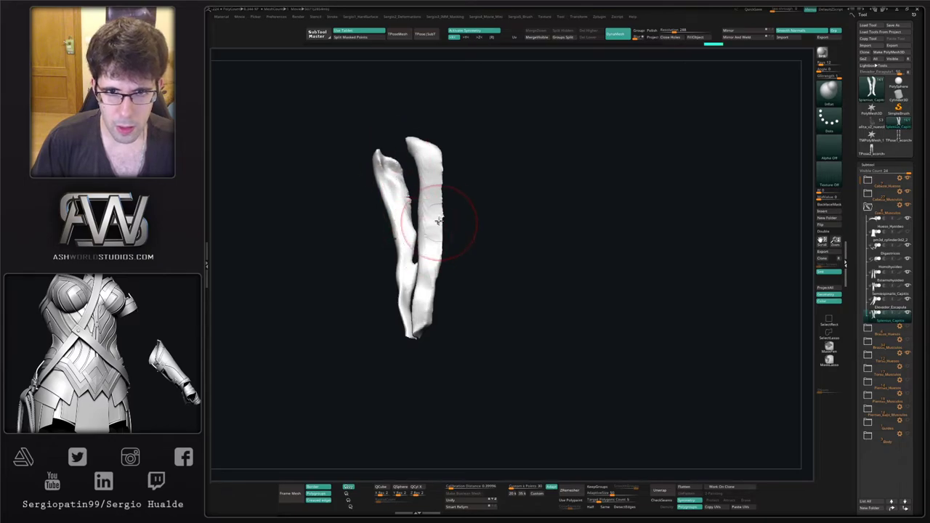
Remesh the isolated Splenius_Capitis muscle and fill it out with the Inflat brush.
ctrl+drag(485, 202, 482, 228)
drag(476, 260, 461, 263)
key(alt+shift+s)
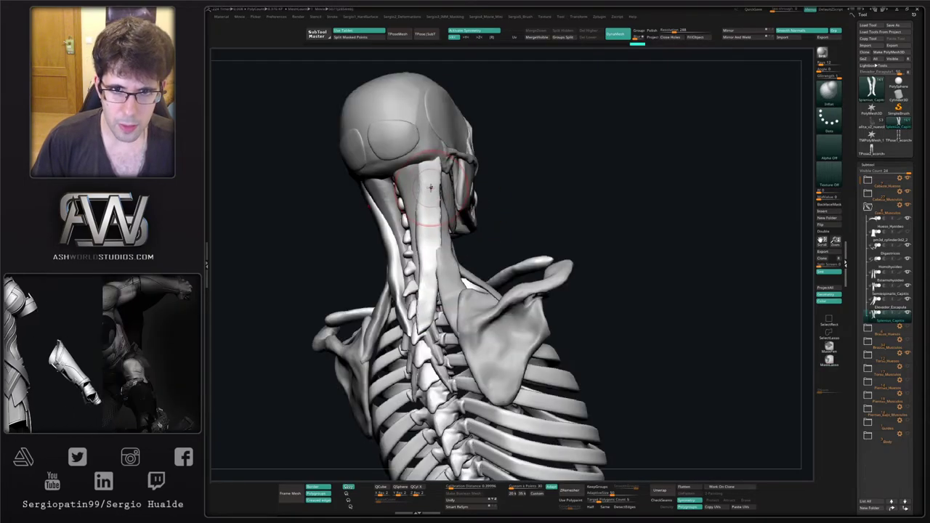
key(shift+alt+s)
drag(392, 116, 438, 114)
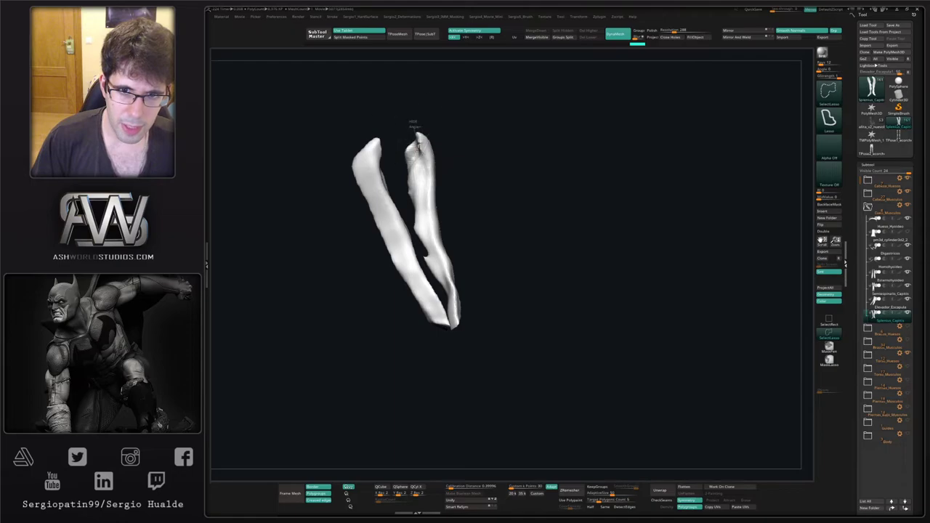
Lasso away the excess inner side and lower spur of the Splenius_Capitis strips, then remesh and smooth the cut surfaces.
ctrl+alt+shift+drag(418, 241, 410, 114)
ctrl+drag(490, 215, 471, 272)
shift+drag(428, 251, 438, 264)
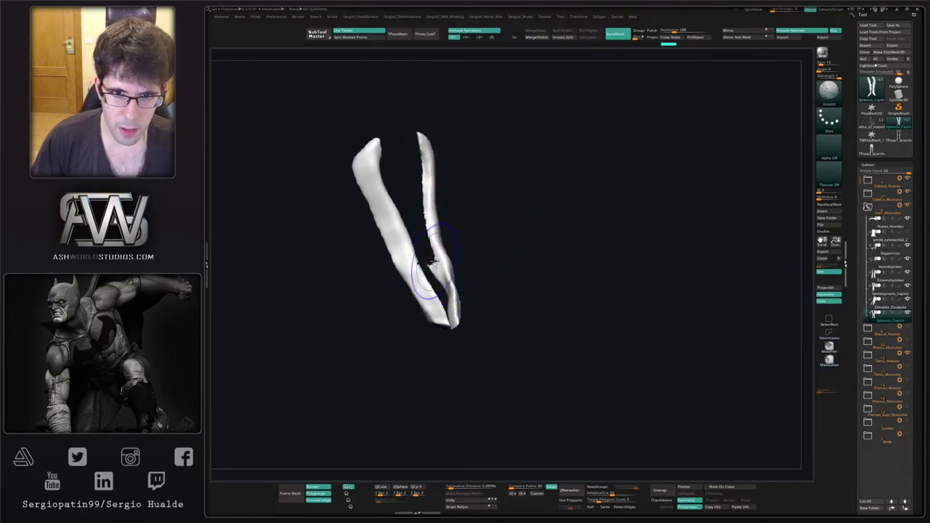
mouse_move(451, 258)
right_down()
mouse_move(456, 284)
mouse_move(423, 249)
mouse_move(417, 223)
right_up()
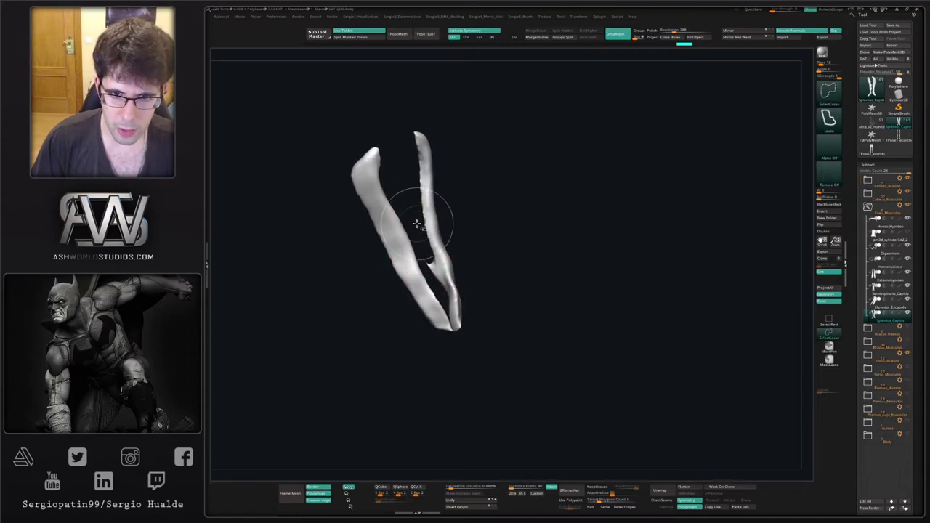
mouse_move(436, 284)
ctrl+shift+mouse_down()
mouse_move(427, 249)
mouse_move(461, 204)
ctrl+shift+mouse_up()
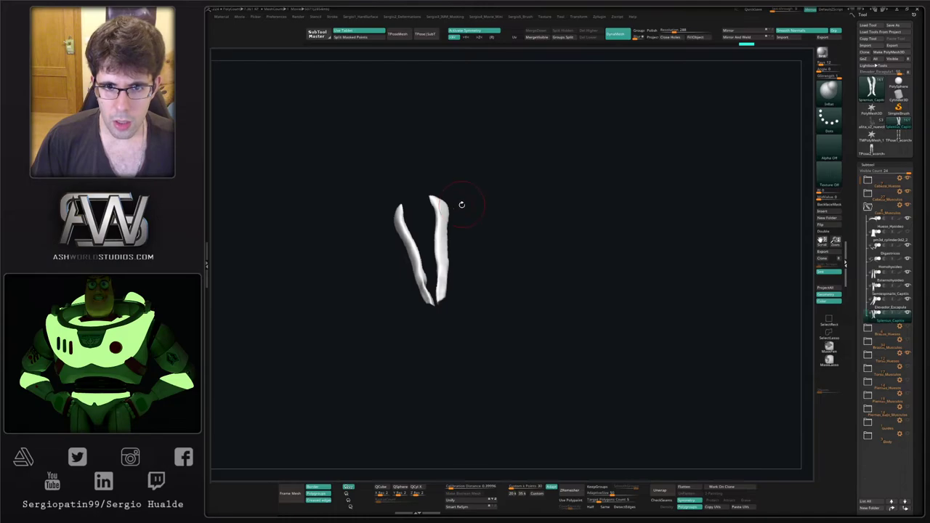
Shape the Splenius_Capitis strips with the Move brush to fit the skull base and the back of the neck.
key(alt+s)
mouse_move(461, 204)
ctrl+right_down()
mouse_move(472, 225)
mouse_move(456, 207)
ctrl+right_up()
key(b)
key(m)
key(v)
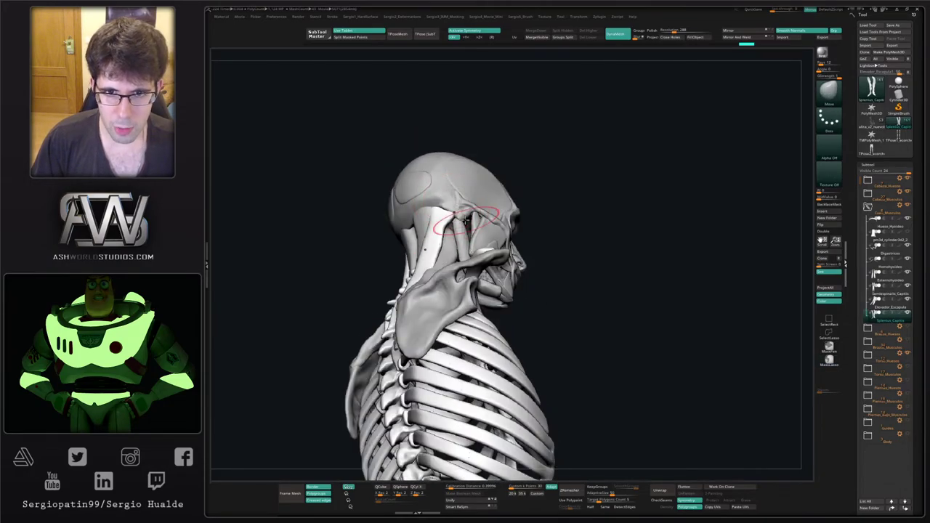
drag(452, 214, 427, 196)
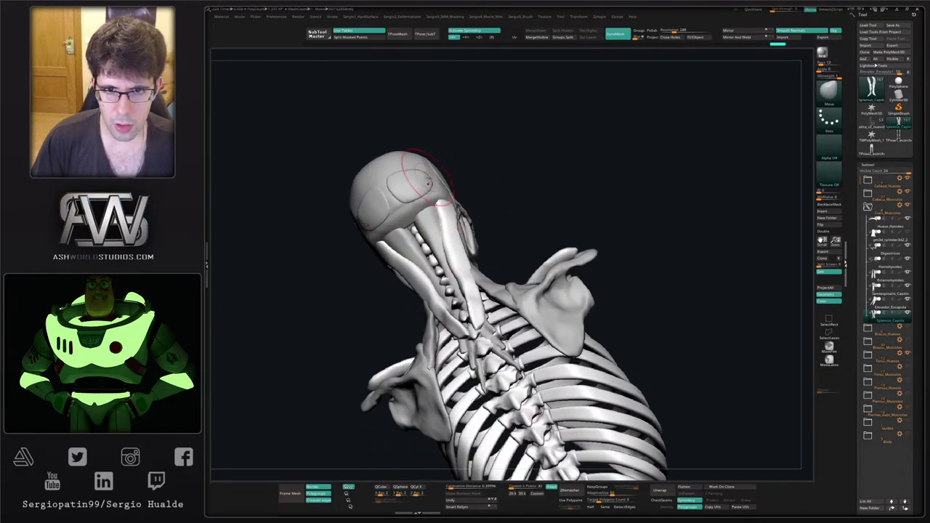
mouse_move(463, 232)
mouse_down()
mouse_move(453, 248)
mouse_move(463, 249)
mouse_move(486, 211)
mouse_move(524, 257)
mouse_move(461, 266)
mouse_move(465, 231)
mouse_up()
drag(461, 227, 463, 231)
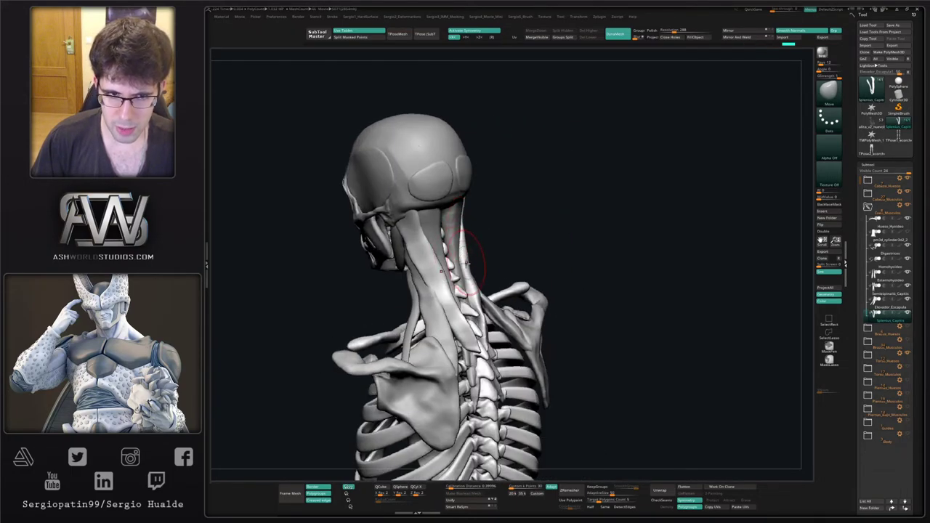
mouse_move(469, 240)
right_down()
mouse_move(457, 266)
mouse_move(477, 260)
mouse_move(468, 251)
right_up()
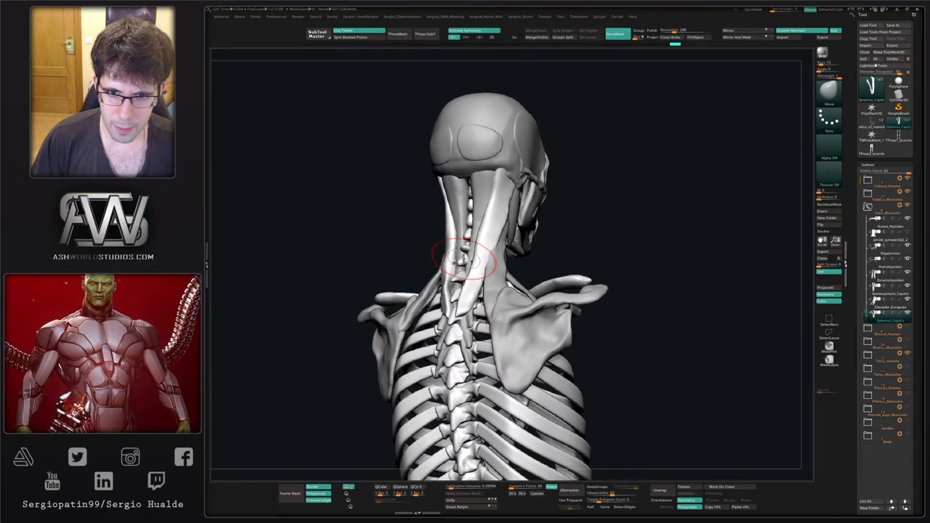
Isolate the Splenius_Capitis and pull the inner edge of its unmasked lower half toward the spine.
key(alt+s)
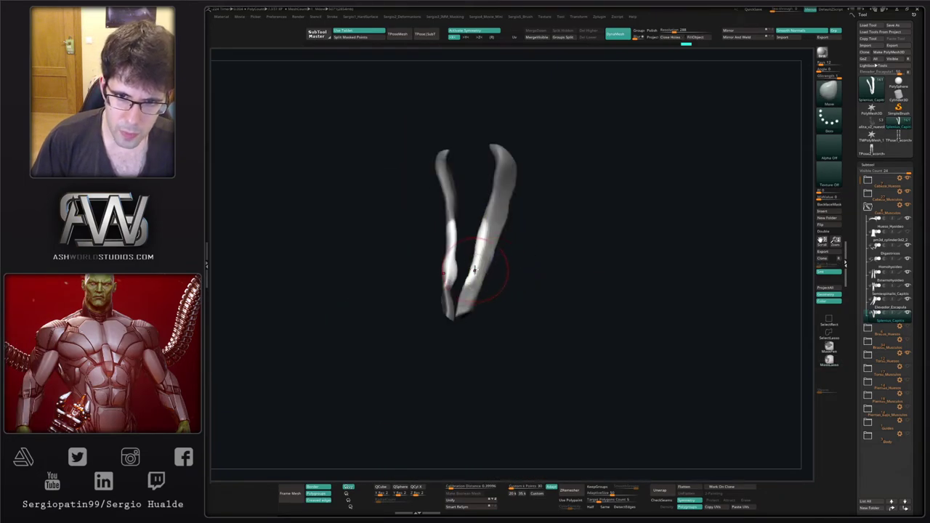
drag(475, 243, 468, 253)
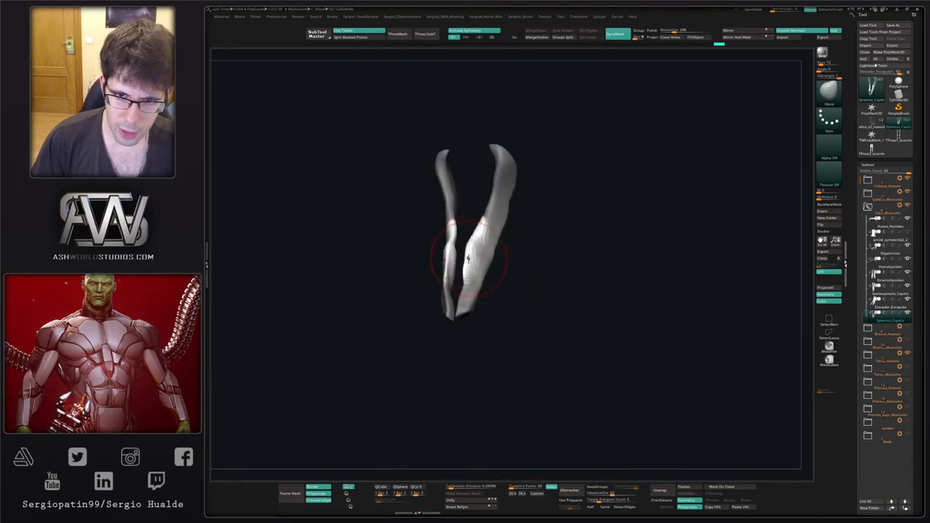
right_drag(468, 258, 499, 255)
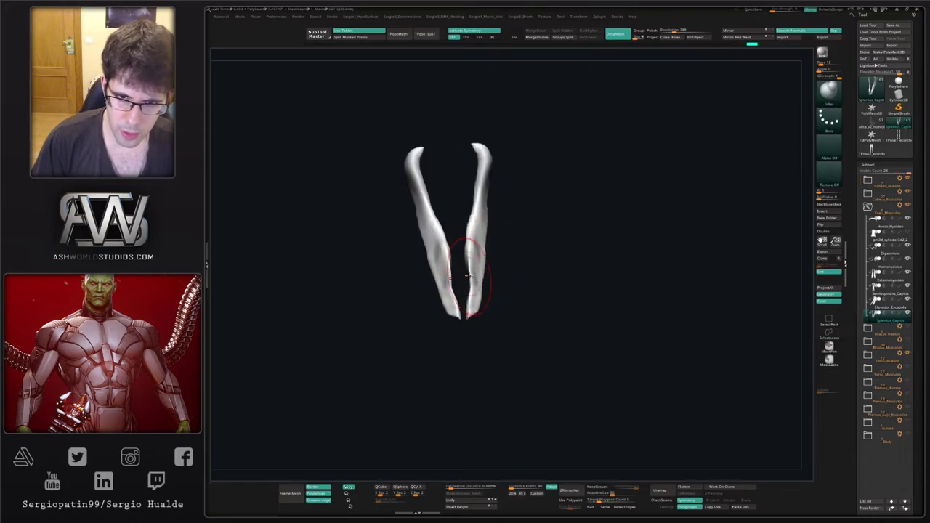
Inflate the lower part of the Splenius_Capitis strips and smooth and move their lower ends into tapered tips.
drag(469, 276, 467, 293)
right_drag(469, 291, 503, 266)
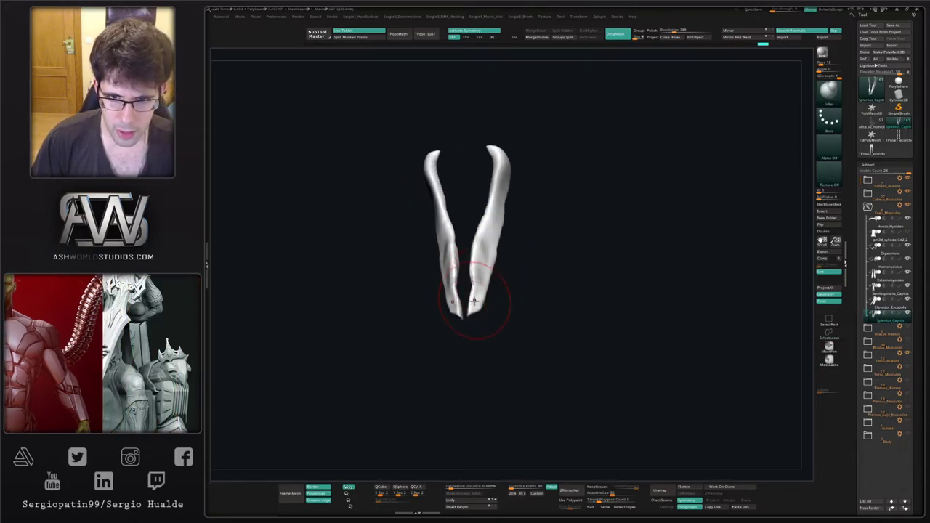
key(shift)
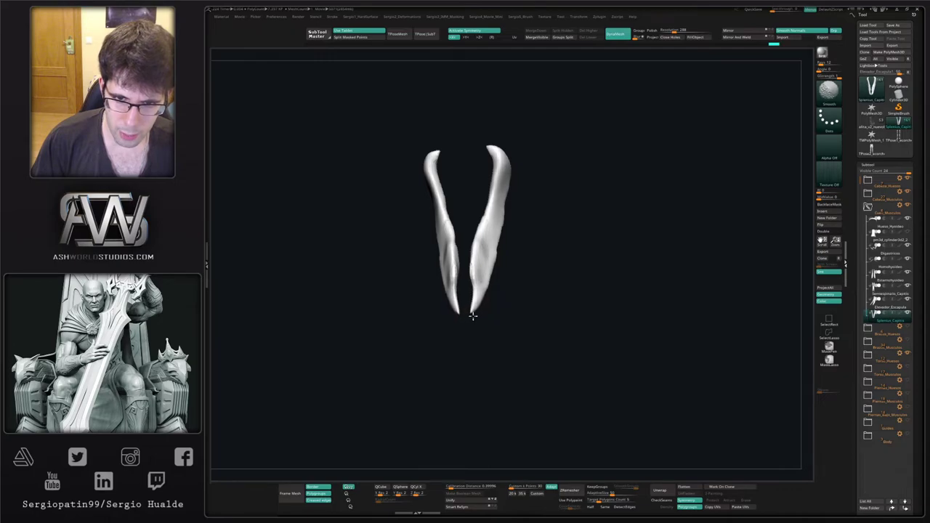
right_drag(473, 315, 472, 297)
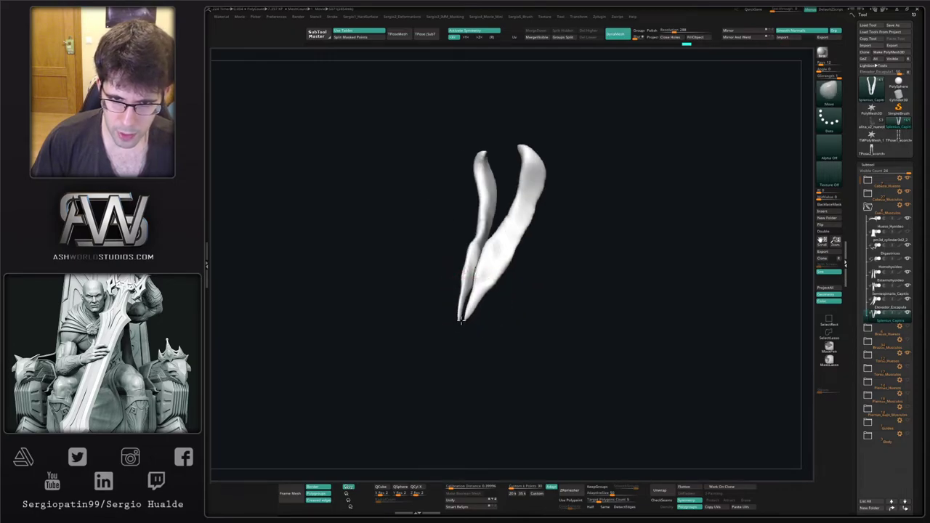
key(alt+s)
drag(462, 321, 462, 318)
mouse_move(462, 318)
right_down()
mouse_move(479, 311)
mouse_move(469, 294)
mouse_move(482, 266)
right_up()
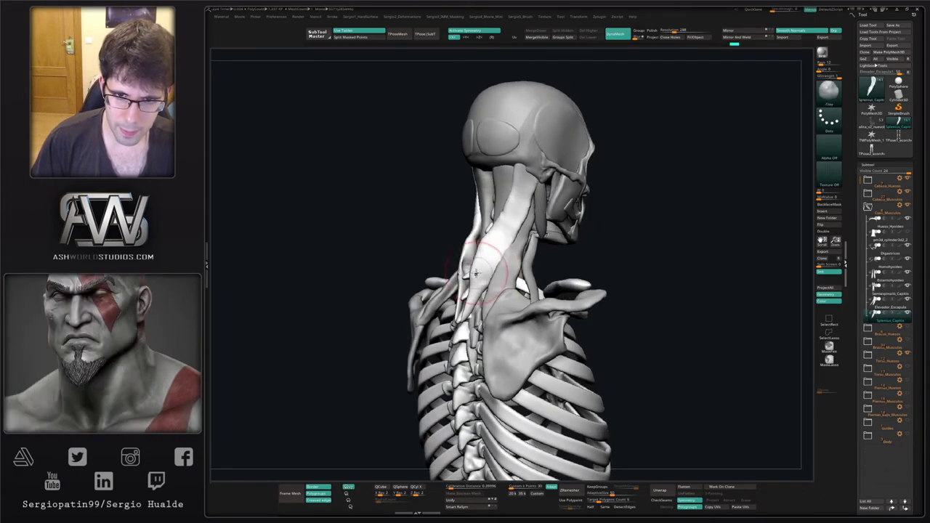
Undo the last brush stroke, clear the mask and smooth the Splenius_Capitis from mid-neck up to the skull.
key(ctrl+z)
ctrl+drag(608, 242, 615, 250)
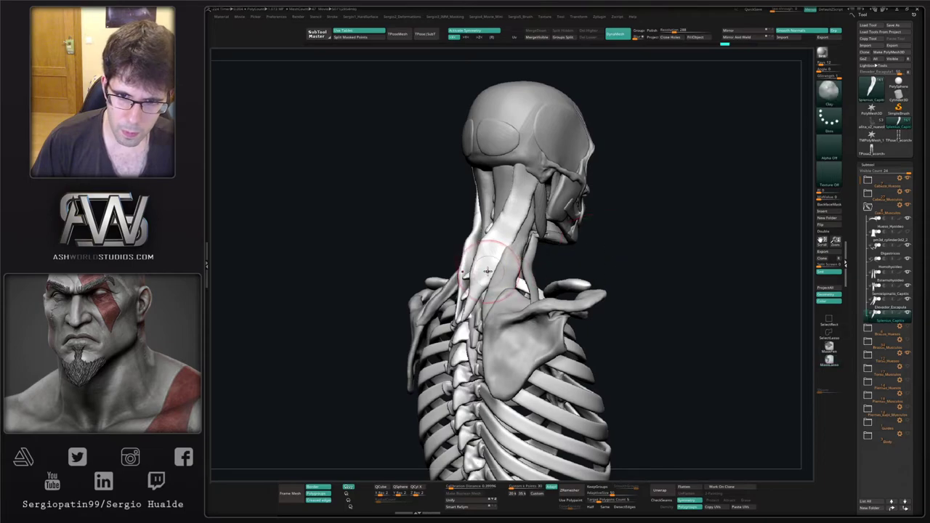
mouse_move(487, 271)
shift+mouse_down()
mouse_move(497, 237)
mouse_move(473, 266)
mouse_move(517, 178)
shift+mouse_up()
Adjust the inner contour of the Splenius_Capitis along the cervical vertebrae with the Move brush.
key(b)
key(m)
key(v)
right_drag(501, 211, 543, 218)
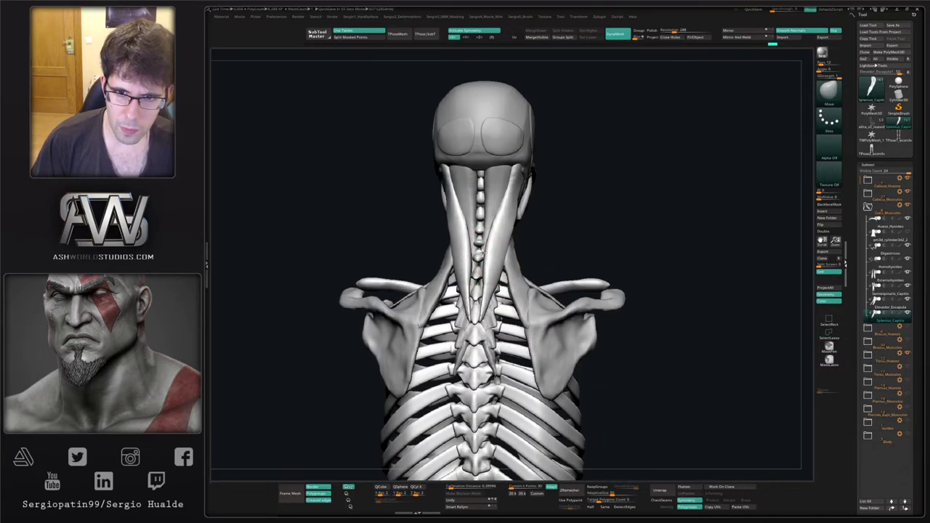
drag(491, 238, 486, 234)
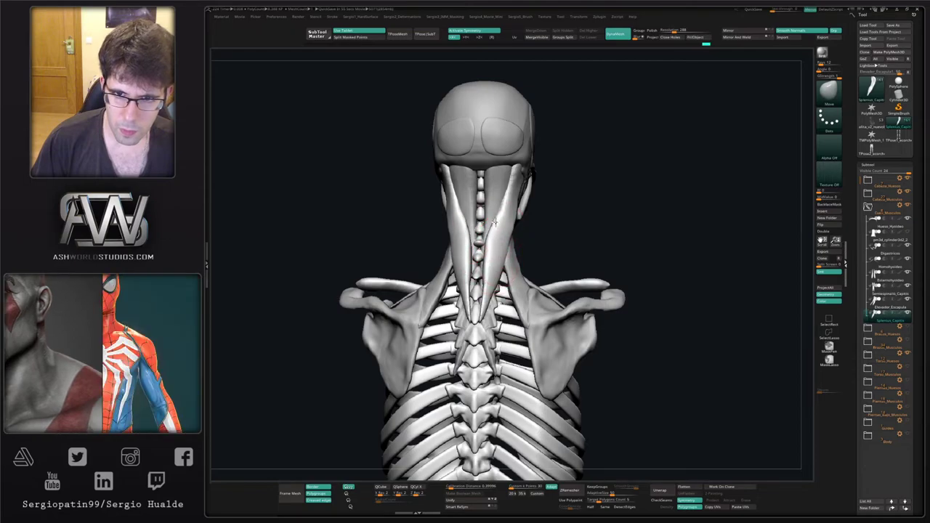
right_drag(491, 263, 496, 222)
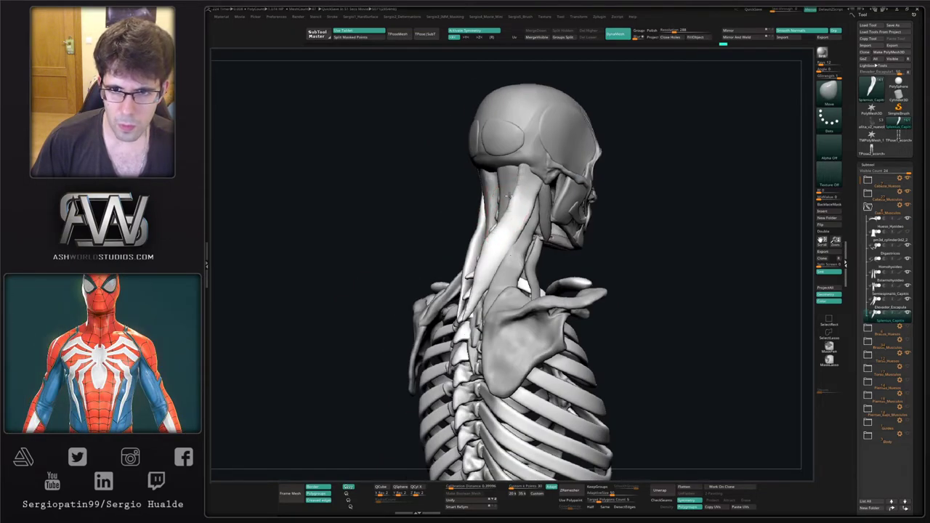
right_drag(517, 180, 511, 252)
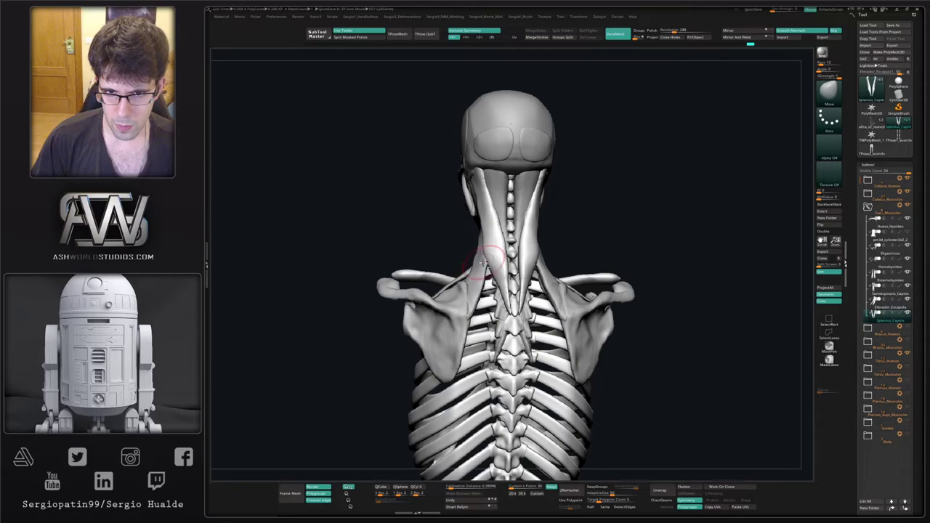
Duplicate the omohyoid muscle subtool and rename the copy Scallenius_Medius.
ctrl+right_drag(482, 254, 513, 245)
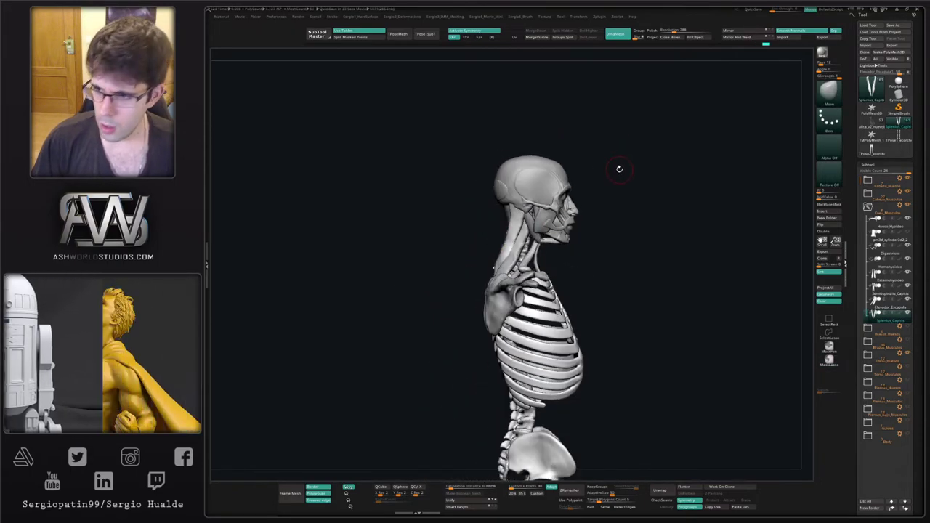
right_drag(633, 210, 619, 186)
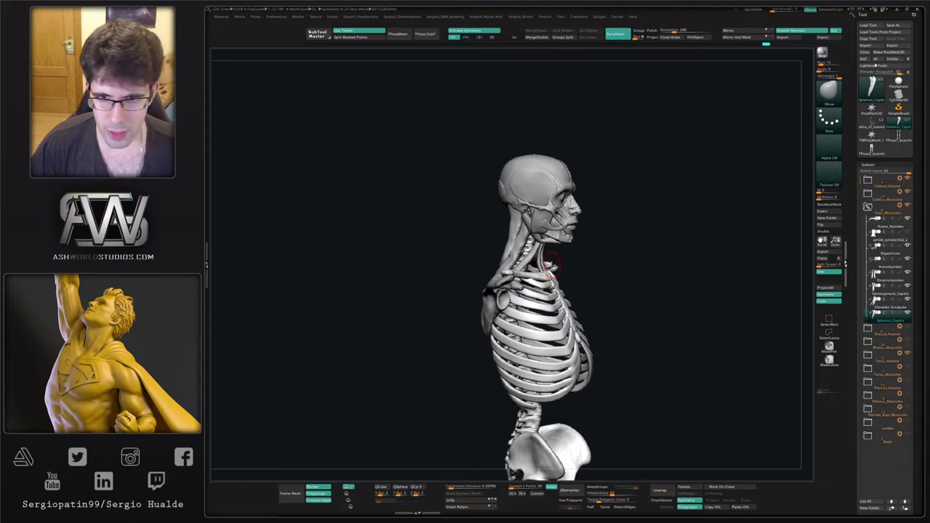
right_drag(549, 268, 615, 283)
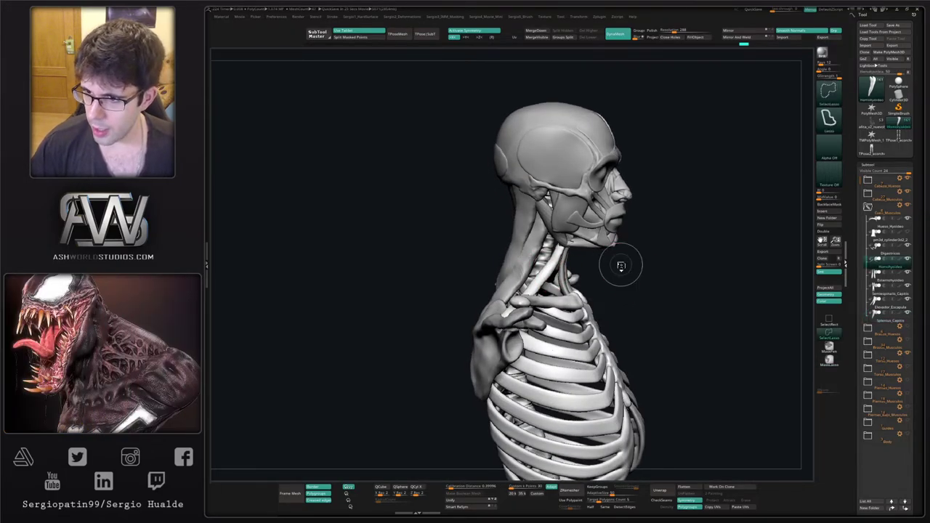
alt+click(621, 264)
key(F2)
text(E)
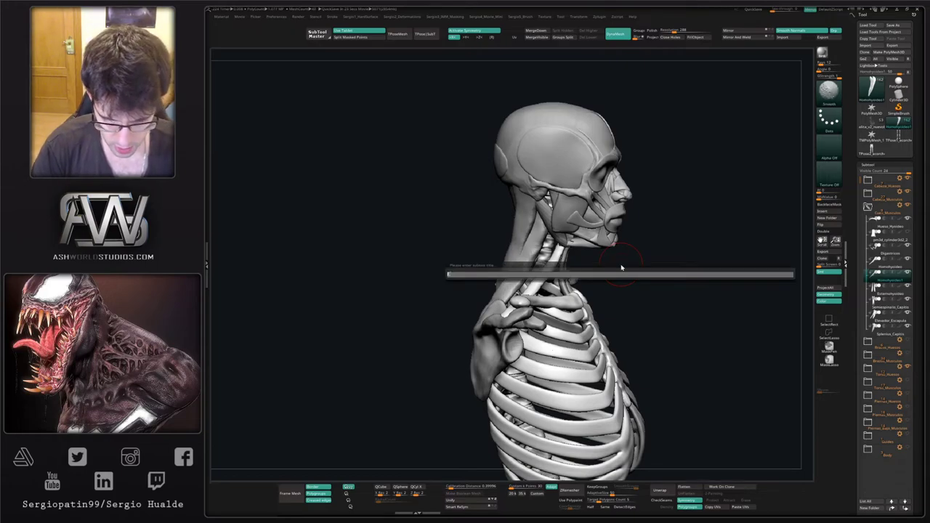
text(Sca)
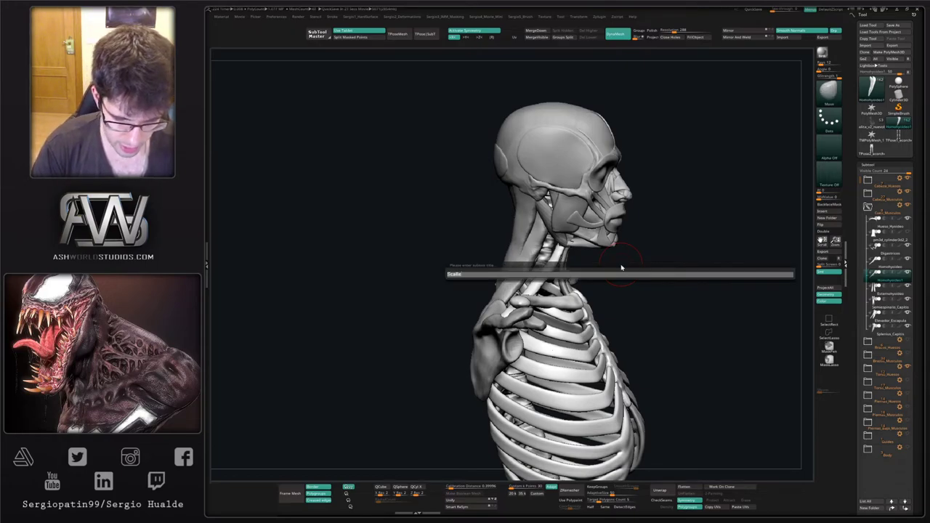
text(leno_Med)
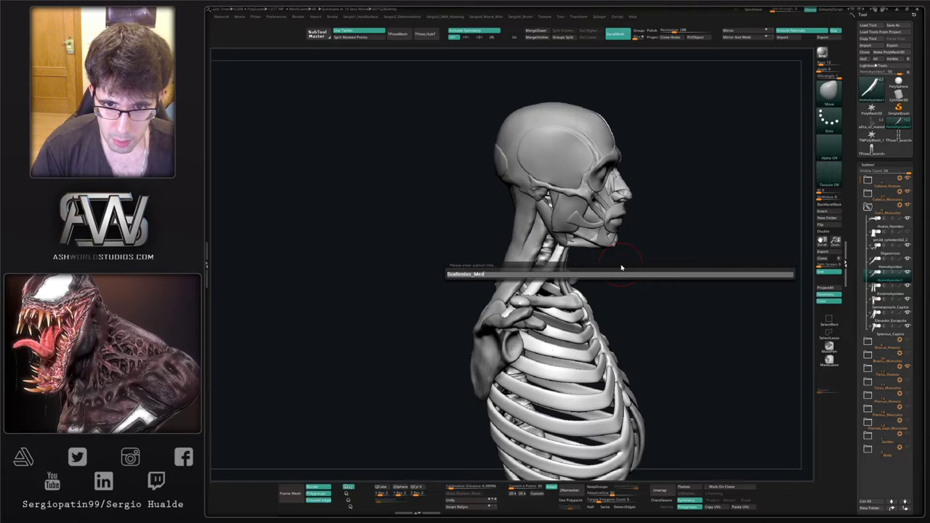
text(ius)
key(Return)
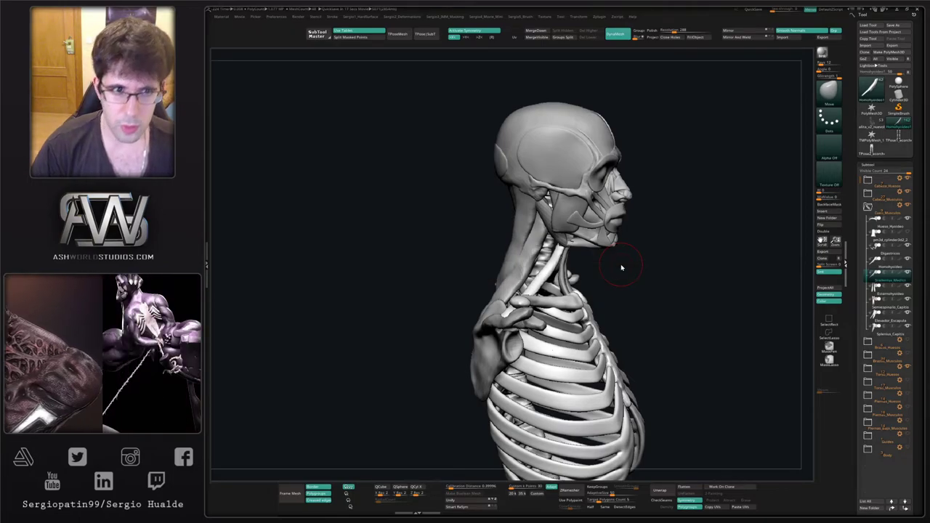
Reorder the Scallenius_Medius subtool to directly below Splenius_Capitis and hide the neighbouring posterior neck muscles.
right_drag(588, 181, 548, 178)
drag(549, 179, 693, 158)
drag(892, 281, 896, 318)
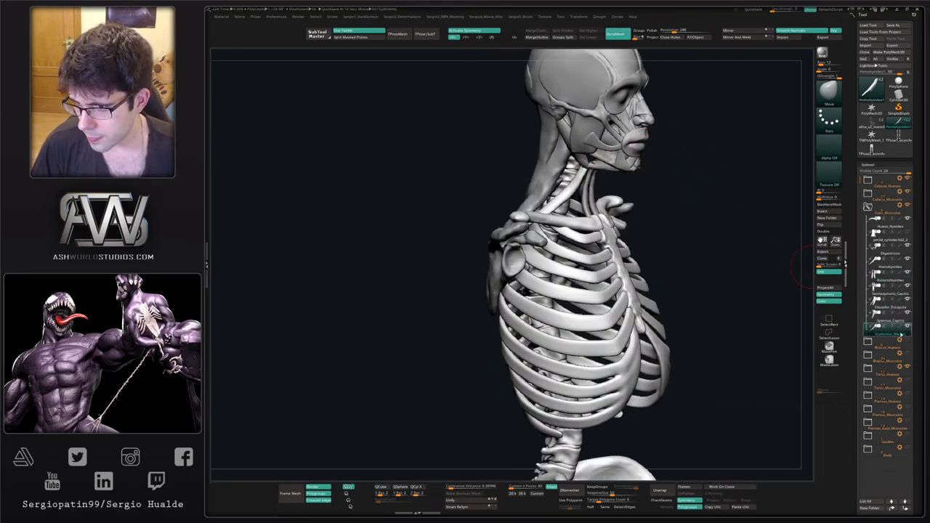
mouse_move(908, 314)
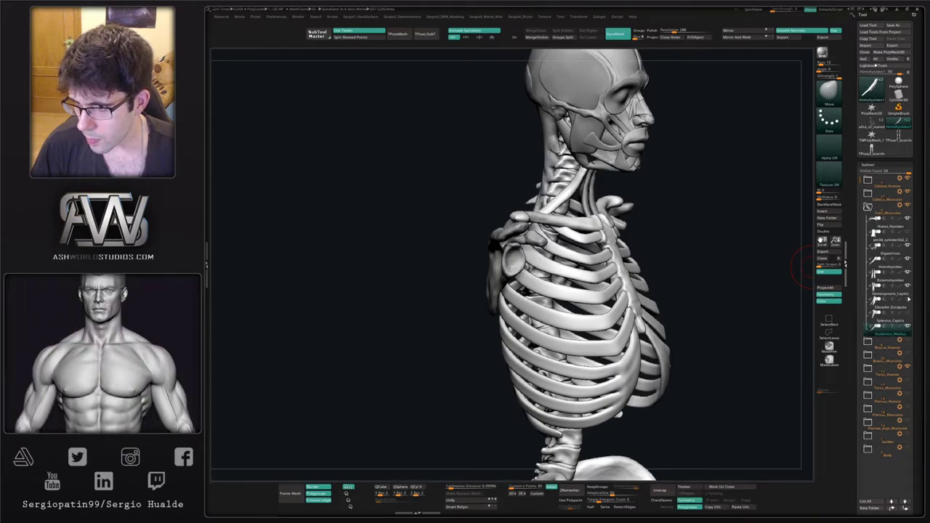
Reposition the Scallenius_Medius strips beside the cervical vertebrae with the transform gizmo.
right_drag(555, 120, 577, 157)
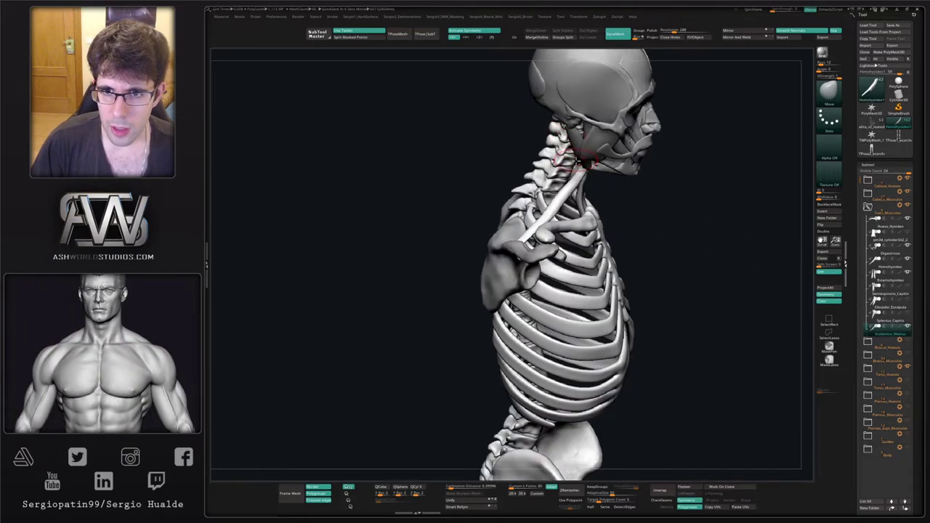
key(w)
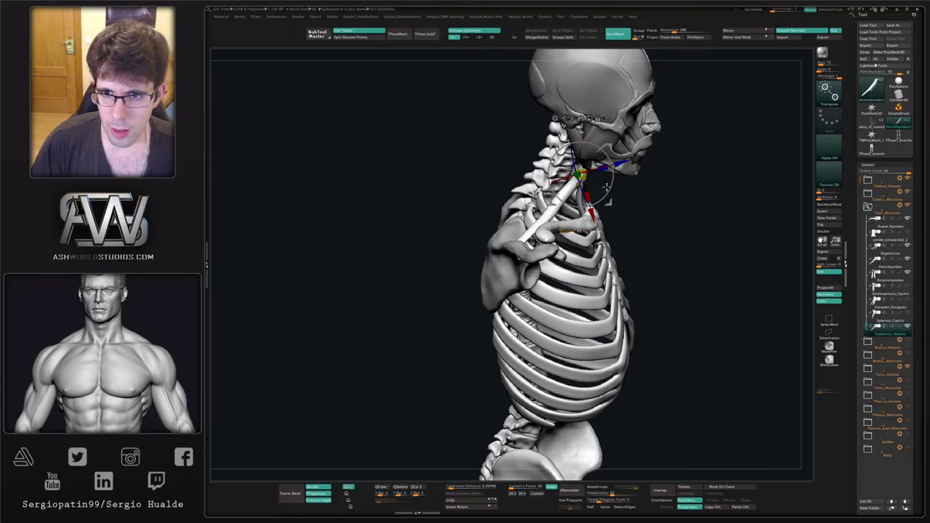
mouse_move(583, 207)
alt+mouse_down()
mouse_move(604, 198)
mouse_move(595, 194)
alt+mouse_up()
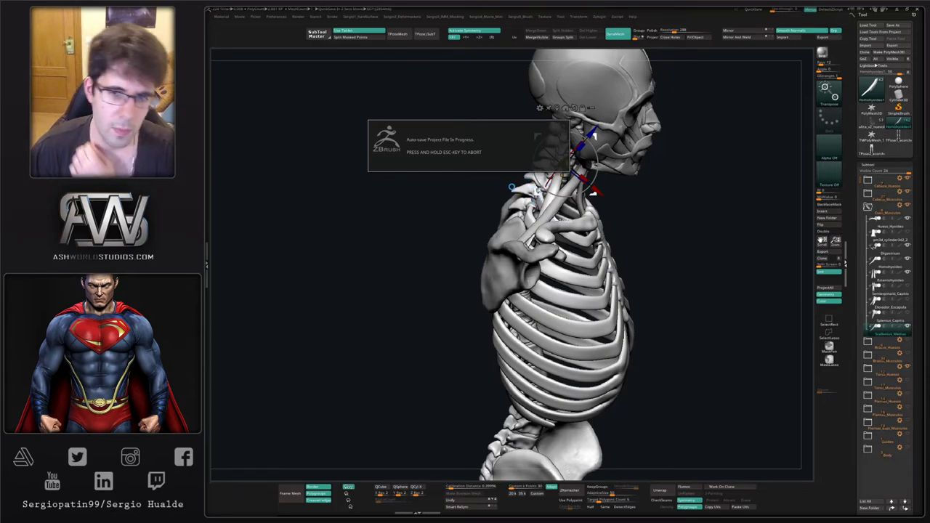
drag(498, 209, 535, 221)
right_drag(498, 207, 558, 215)
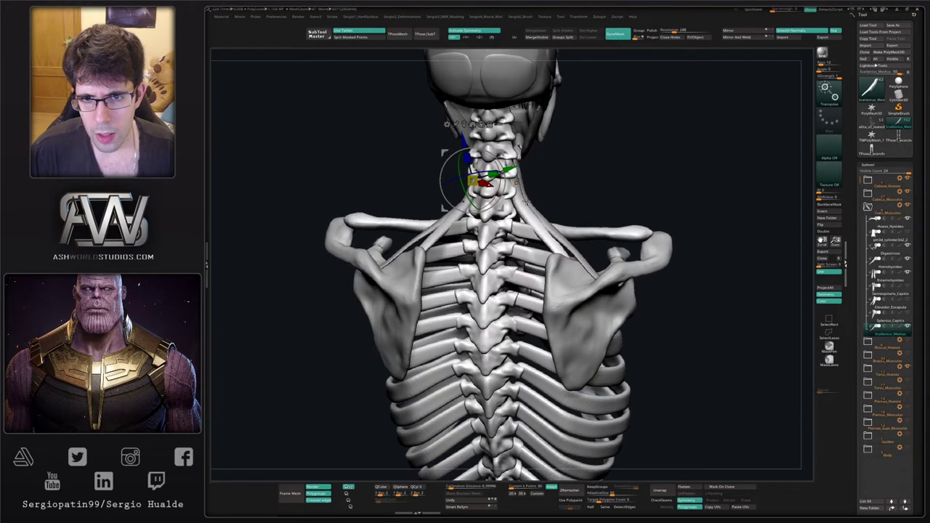
mouse_move(502, 165)
mouse_down()
mouse_move(549, 178)
mouse_move(557, 138)
mouse_up()
Pull the Scallenius_Medius strips forward from the neck toward the clavicles and upper ribs with the Move brush, undoing the last stroke.
key(q)
right_drag(615, 187, 521, 214)
drag(520, 213, 446, 218)
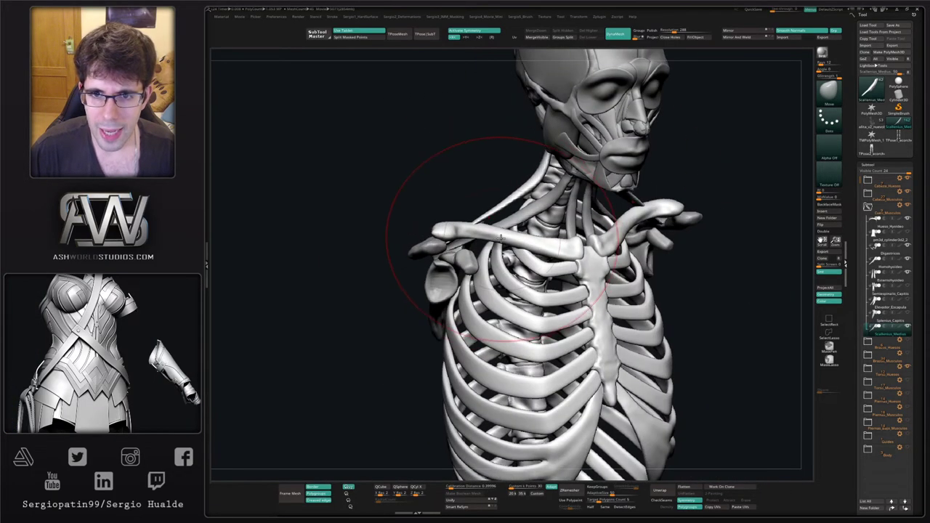
drag(534, 279, 537, 275)
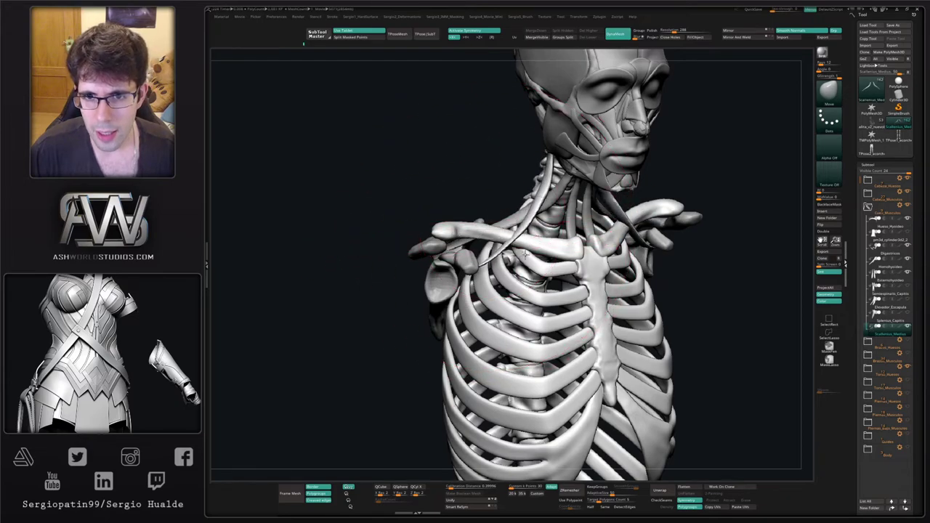
right_drag(454, 247, 516, 238)
drag(517, 239, 527, 250)
key(ctrl+z)
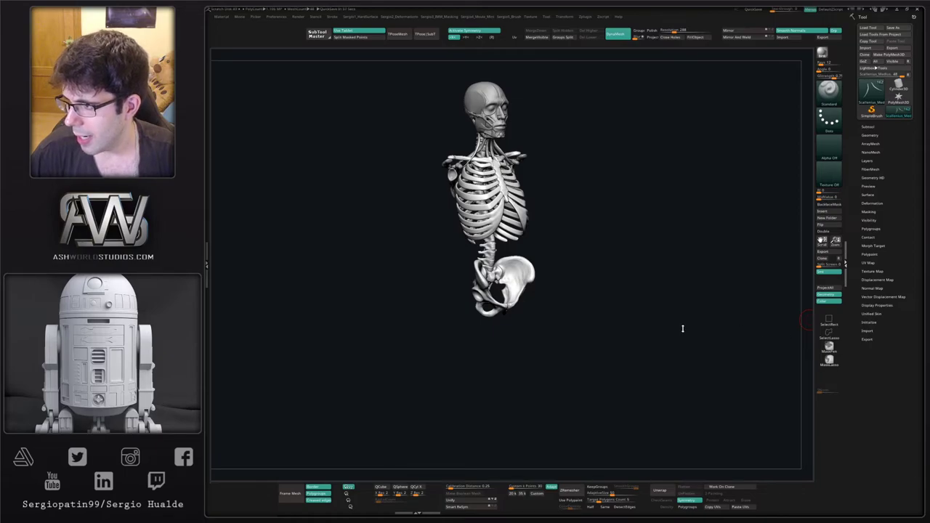
Mask part of the Scallenius_Medius strip in the side view of the neck, keeping the Move brush as the sculpting brush.
right_drag(569, 314, 602, 317)
alt+right_drag(601, 317, 607, 368)
ctrl+right_drag(542, 218, 509, 312)
mouse_move(509, 313)
right_down()
mouse_move(494, 314)
mouse_move(494, 356)
right_up()
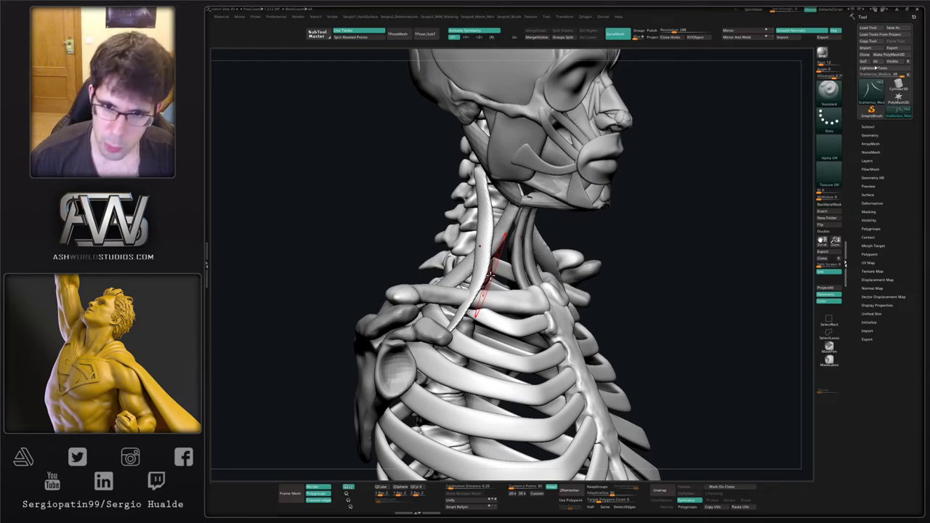
ctrl+right_drag(585, 208, 578, 149)
right_drag(538, 189, 582, 196)
key(b)
key(m)
key(v)
key(s)
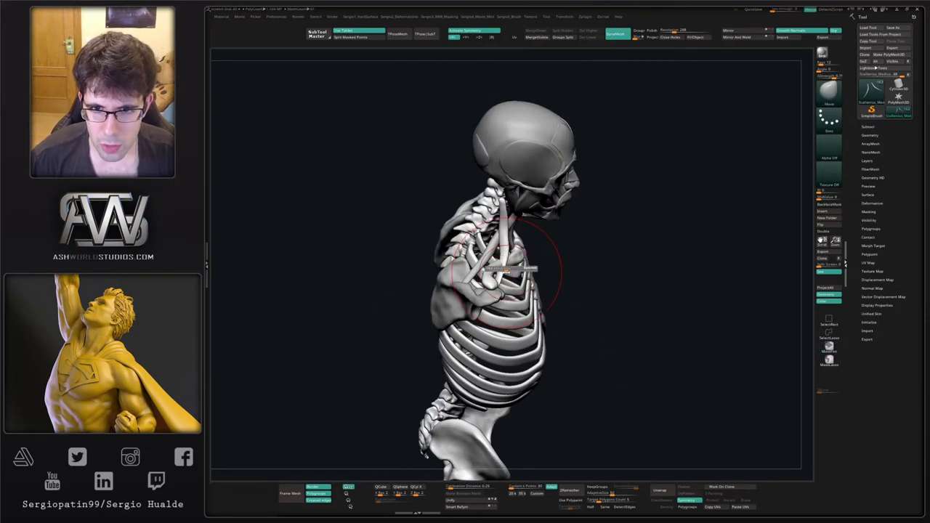
mouse_move(559, 229)
ctrl+mouse_down()
mouse_move(448, 270)
mouse_move(500, 315)
ctrl+mouse_up()
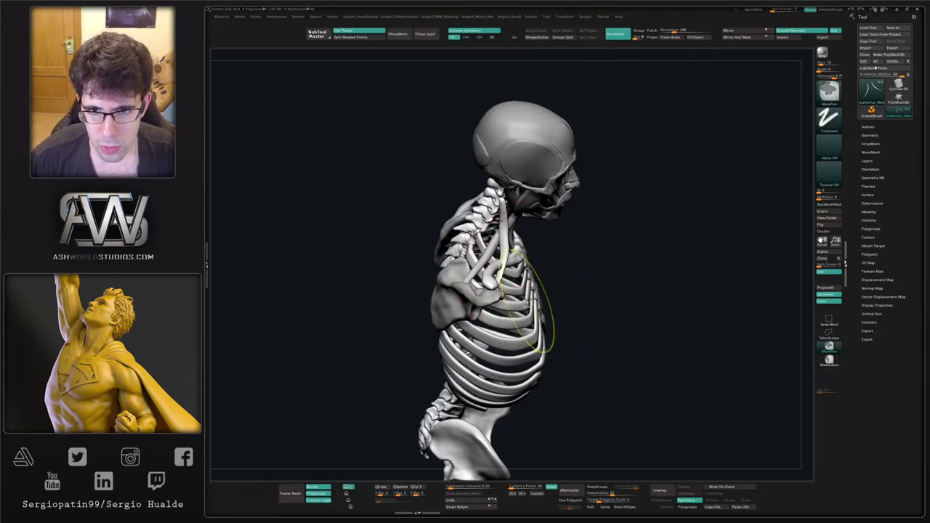
ctrl+drag(552, 238, 453, 304)
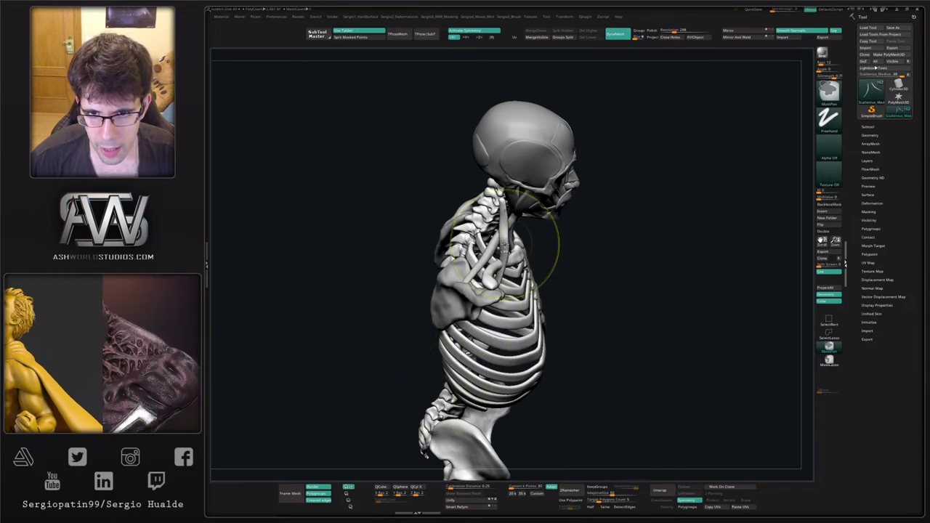
Reposition the unmasked part of the Scallenius_Medius strip beside the neck with the transform gizmo.
key(w)
drag(532, 246, 536, 256)
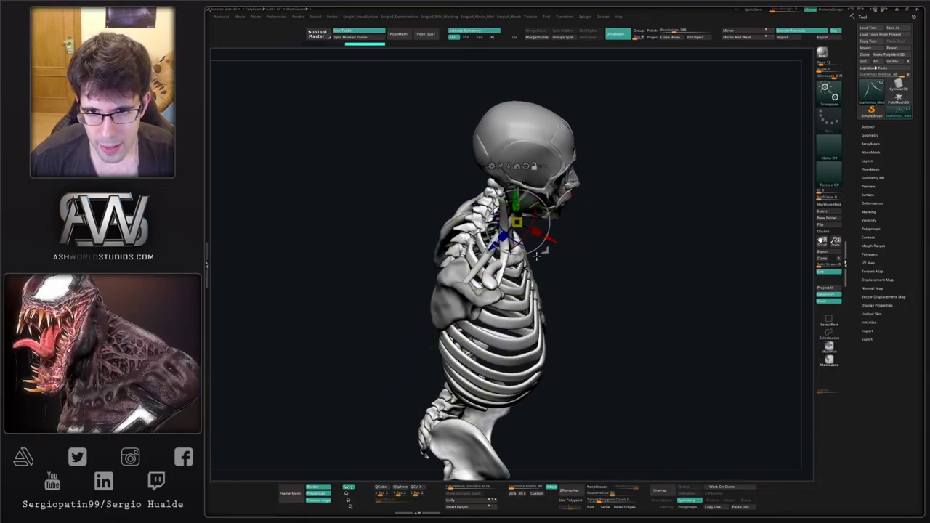
drag(626, 208, 562, 237)
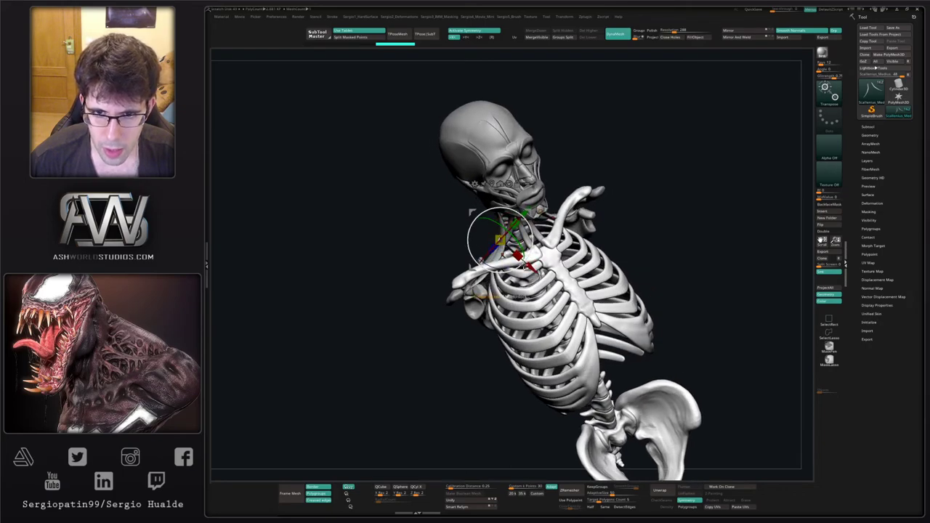
Thicken the Scallenius_Medius strips along the side of the neck with the Inflate brush.
mouse_move(483, 288)
right_down()
mouse_move(546, 262)
mouse_move(501, 313)
mouse_move(501, 265)
right_up()
key(q)
mouse_move(501, 266)
right_down()
mouse_move(501, 295)
mouse_move(517, 315)
right_up()
key(ctrl+shift)
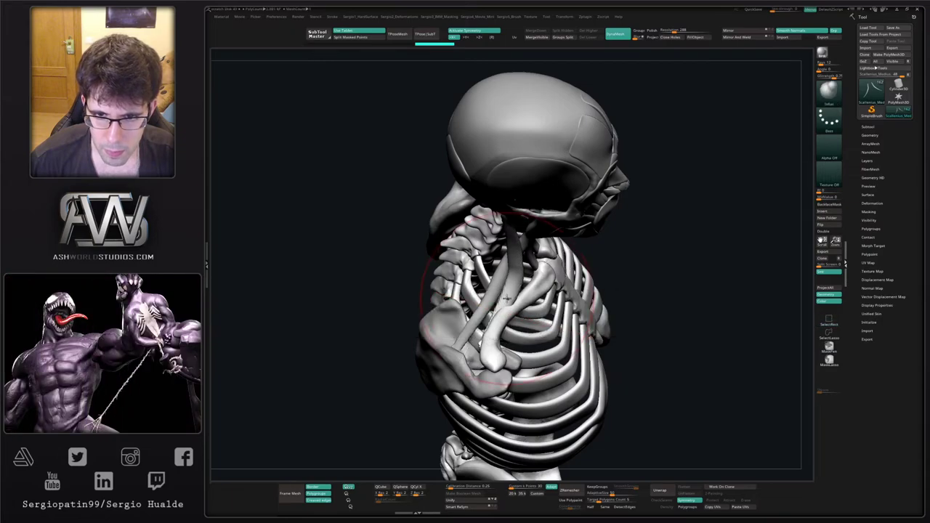
mouse_move(522, 279)
right_down()
mouse_move(493, 299)
mouse_move(509, 306)
mouse_move(465, 312)
mouse_move(479, 291)
mouse_move(500, 319)
mouse_move(499, 271)
mouse_move(437, 247)
right_up()
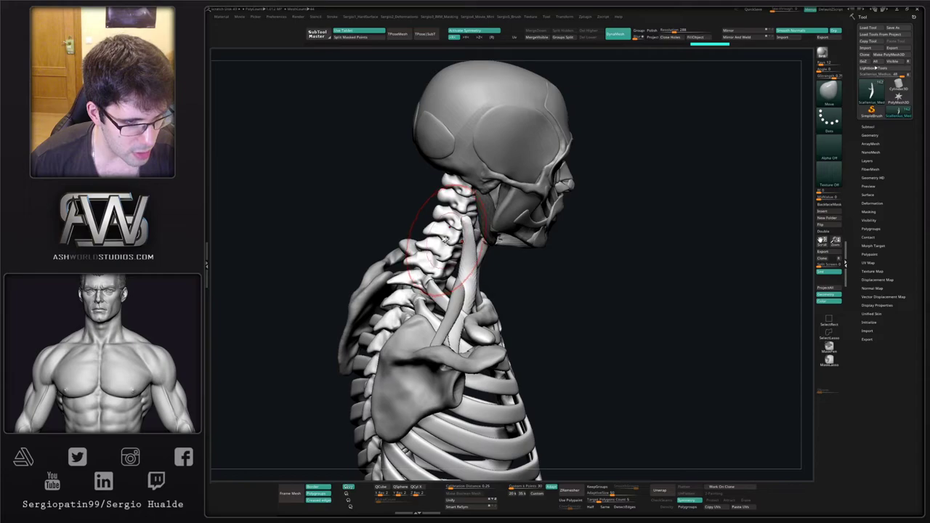
Fit the Scallenius_Medius against the cervical vertebrae and widen its middle section with the Move brush.
right_drag(459, 228, 472, 184)
drag(468, 196, 469, 175)
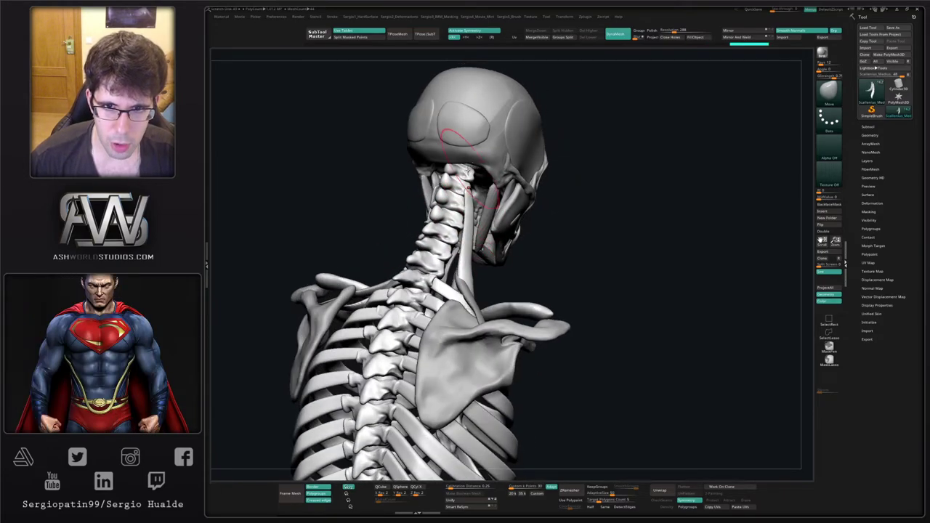
right_drag(478, 248, 466, 236)
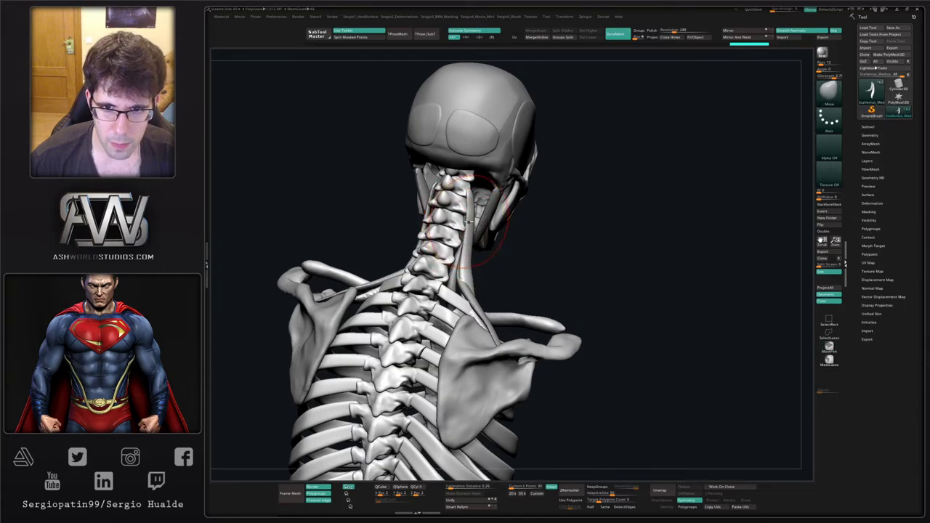
alt+click(465, 222)
right_drag(458, 202, 465, 217)
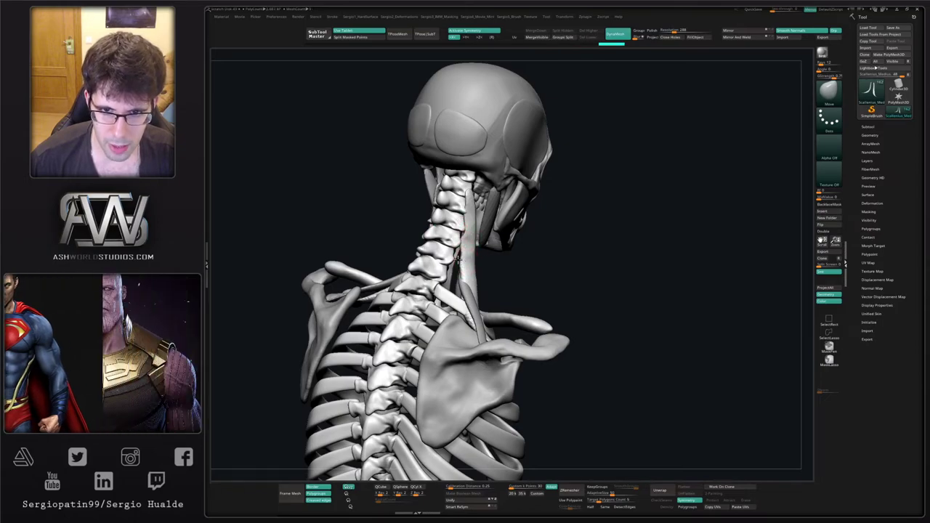
mouse_move(463, 284)
right_down()
mouse_move(458, 265)
mouse_move(465, 275)
right_up()
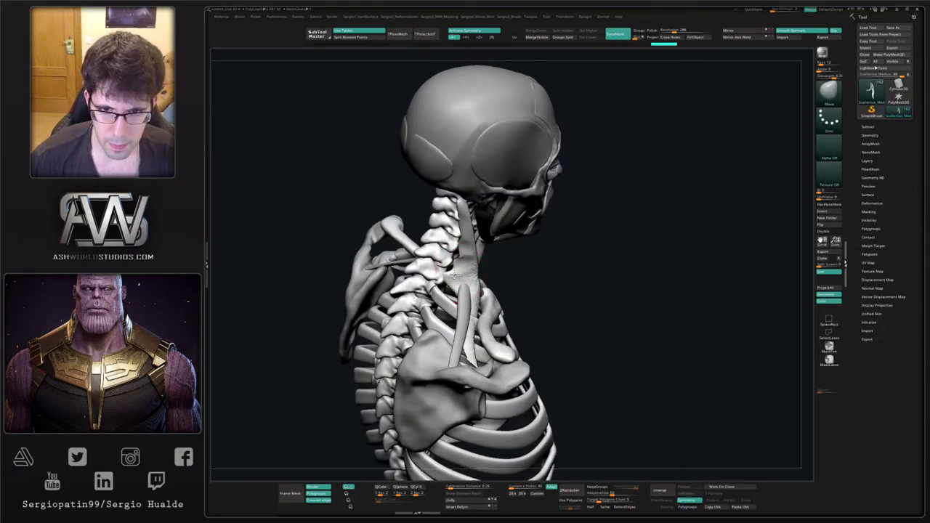
right_drag(455, 274, 461, 263)
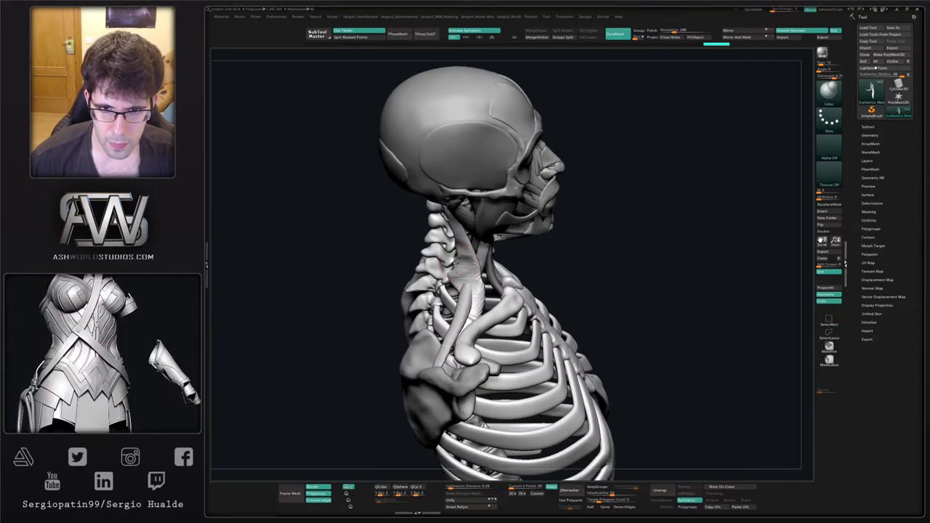
Remesh the stretched Scallenius_Medius with DynaMesh to even out its surface.
ctrl+drag(372, 229, 383, 249)
mouse_move(453, 264)
right_down()
mouse_move(502, 304)
mouse_move(499, 317)
right_up()
ctrl+shift+drag(535, 316, 448, 418)
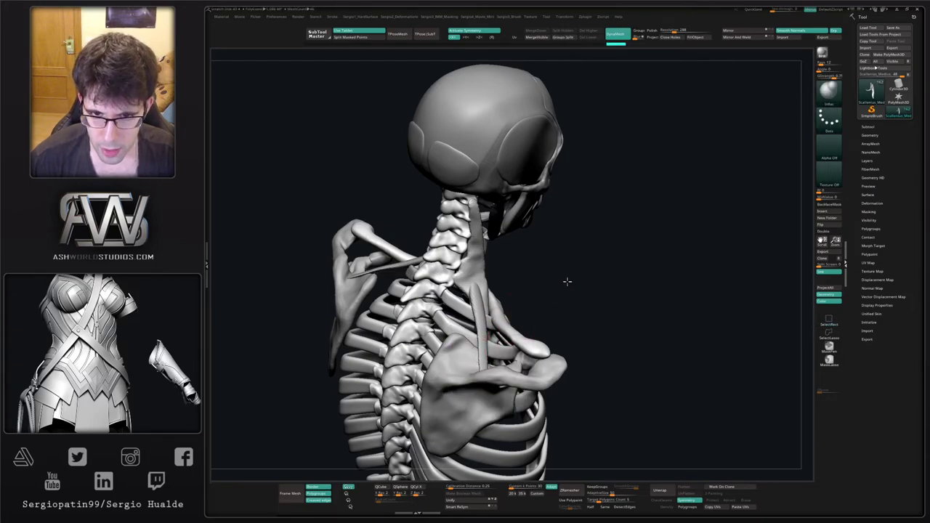
right_drag(567, 282, 568, 278)
ctrl+drag(567, 278, 574, 286)
right_drag(492, 318, 483, 324)
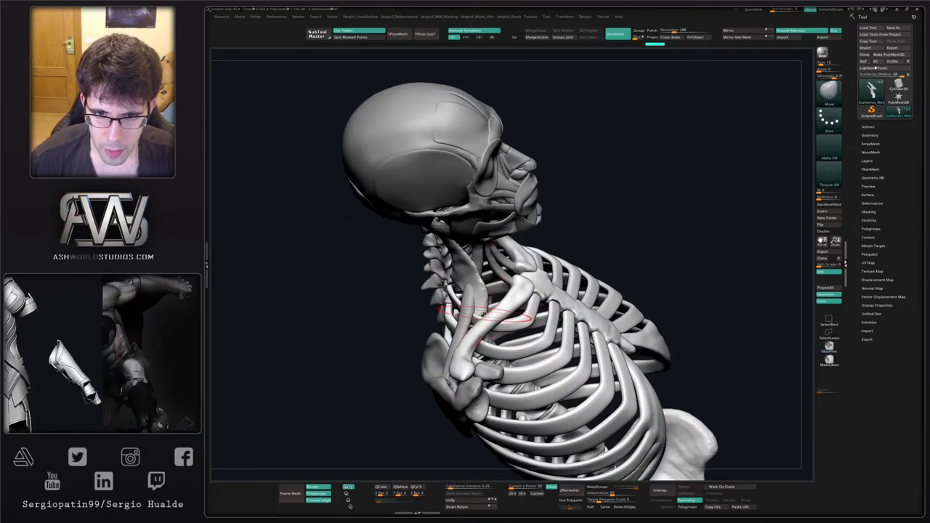
Move the lower half of the Scallenius_Medius inward behind the clavicle, toward the base of the neck and upper ribs.
drag(483, 317, 478, 324)
right_drag(478, 324, 498, 287)
drag(489, 285, 474, 275)
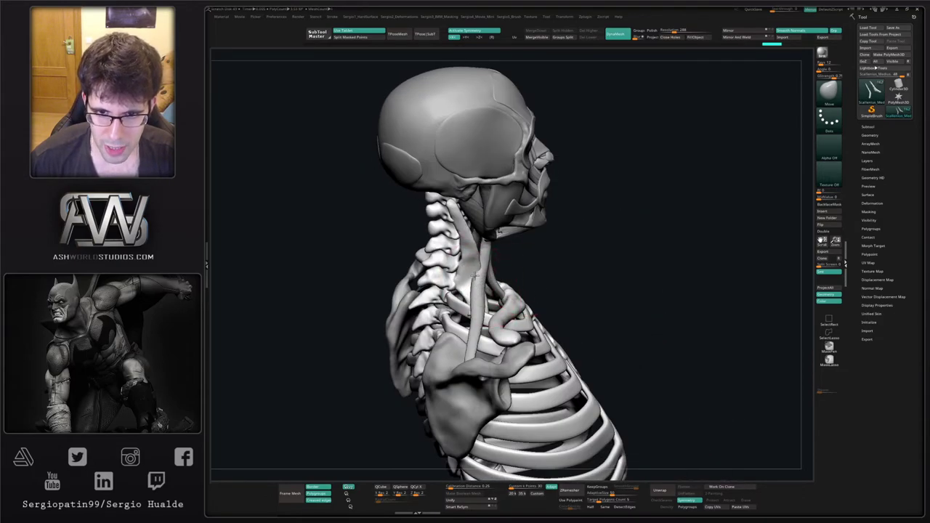
right_drag(465, 274, 470, 271)
drag(469, 273, 465, 263)
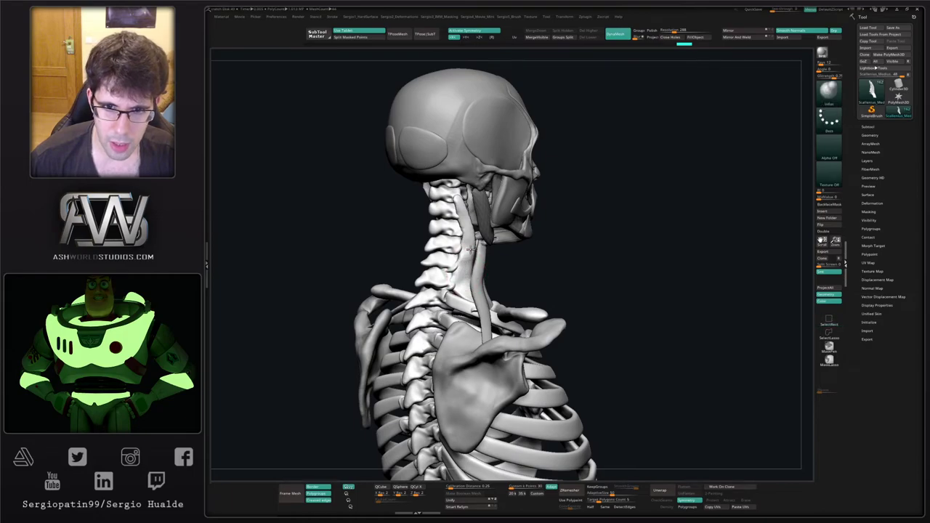
Pull the rear edge of the Scallenius_Medius onto the sides of the cervical vertebrae to form its attachments with the Move brush.
right_drag(465, 221, 463, 203)
key(b)
key(m)
key(v)
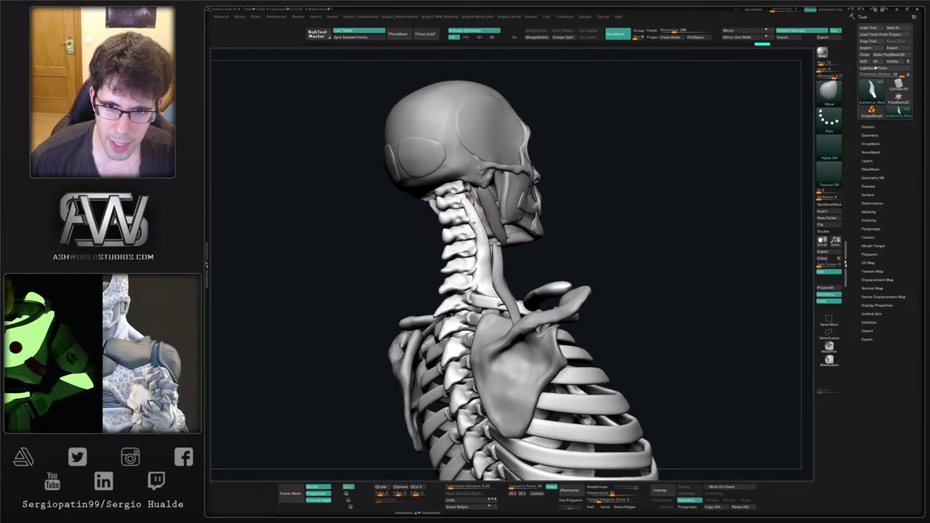
drag(473, 209, 477, 212)
right_drag(477, 211, 471, 225)
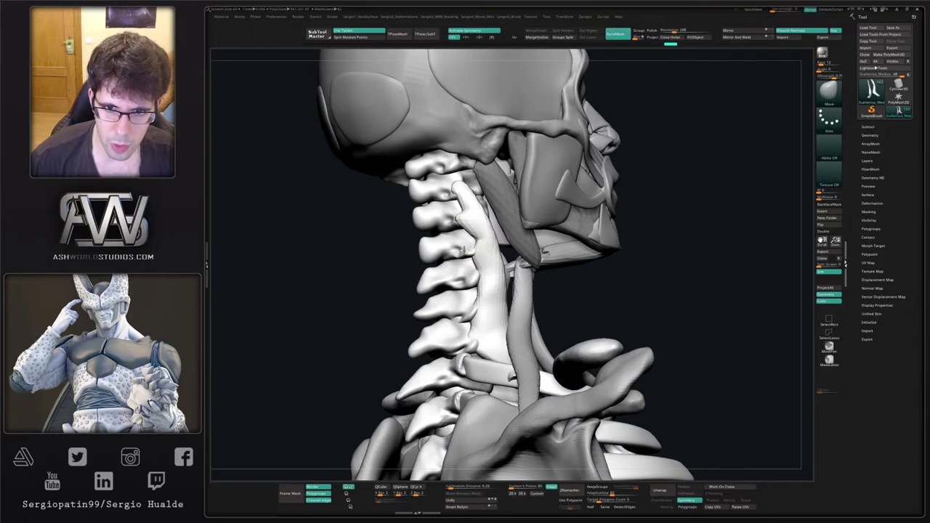
right_drag(461, 239, 472, 283)
drag(471, 283, 474, 288)
mouse_move(500, 312)
ctrl+right_down()
mouse_move(496, 291)
mouse_move(495, 322)
mouse_move(536, 288)
mouse_move(541, 308)
mouse_move(534, 298)
ctrl+right_up()
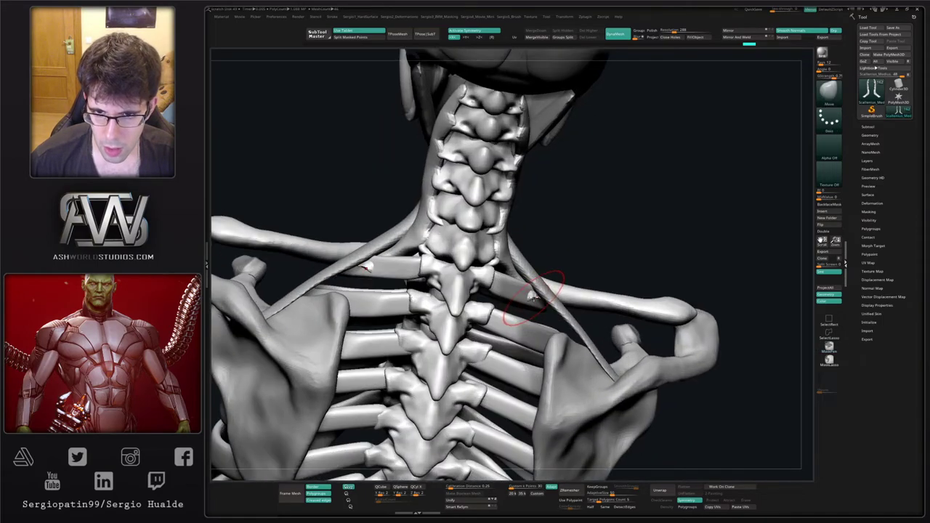
Hide the Homohyoideo subtool to uncover the lower end of the Scallenius_Medius.
click(872, 127)
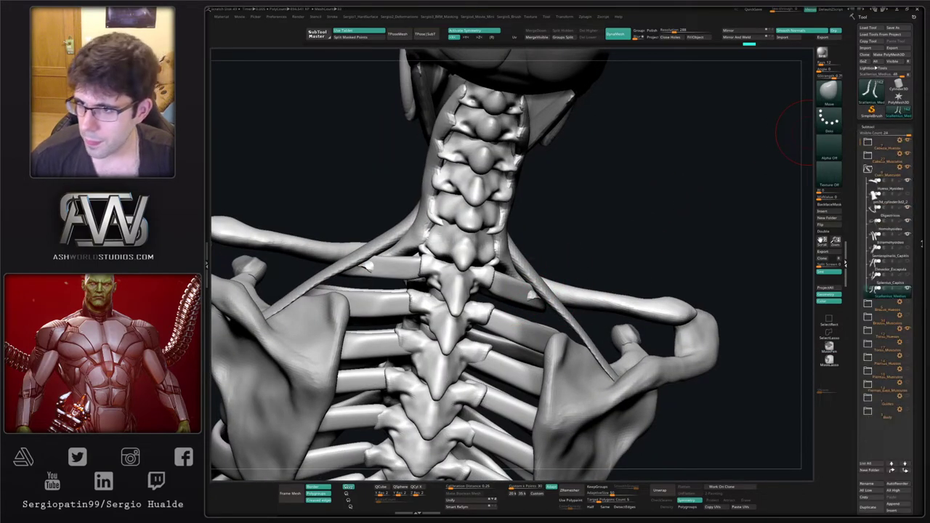
click(908, 222)
click(908, 235)
Spread the lower end of the Scallenius_Medius over the first rib with the Move brush.
right_drag(676, 271, 558, 289)
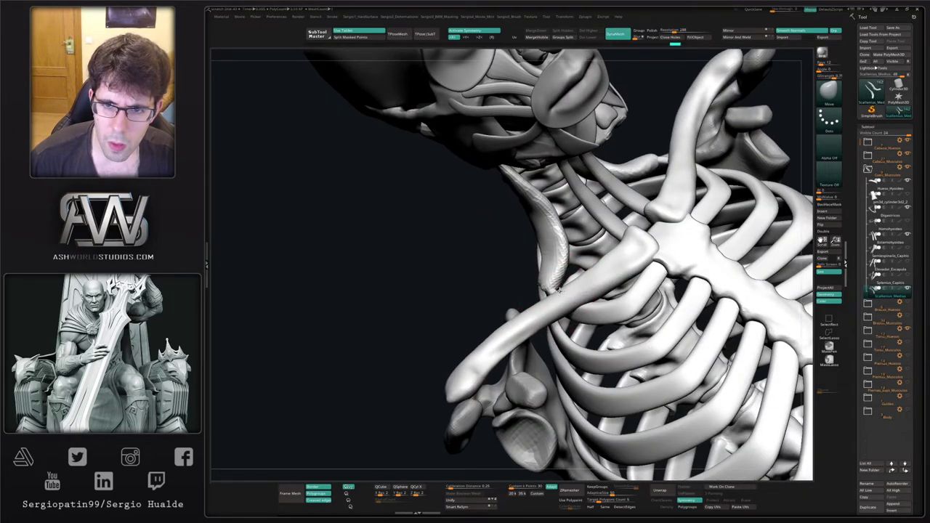
right_drag(547, 289, 558, 247)
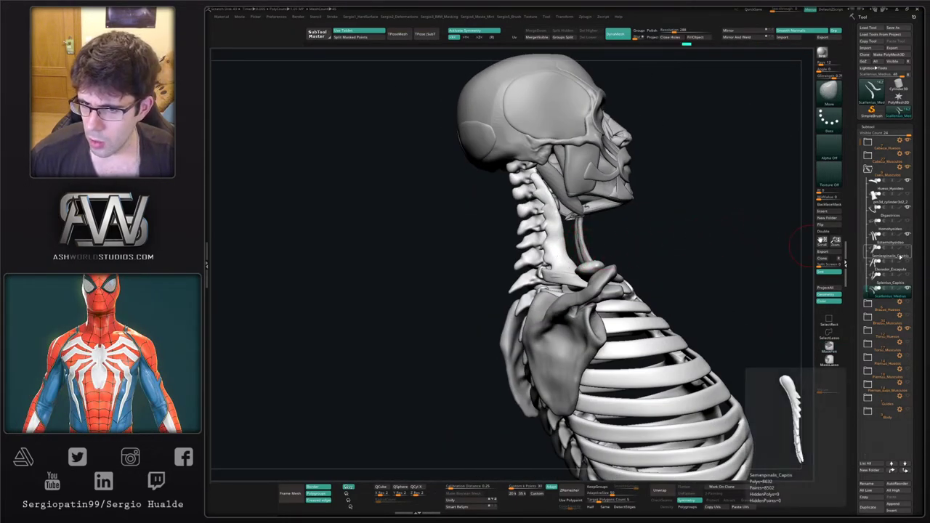
right_drag(664, 257, 689, 240)
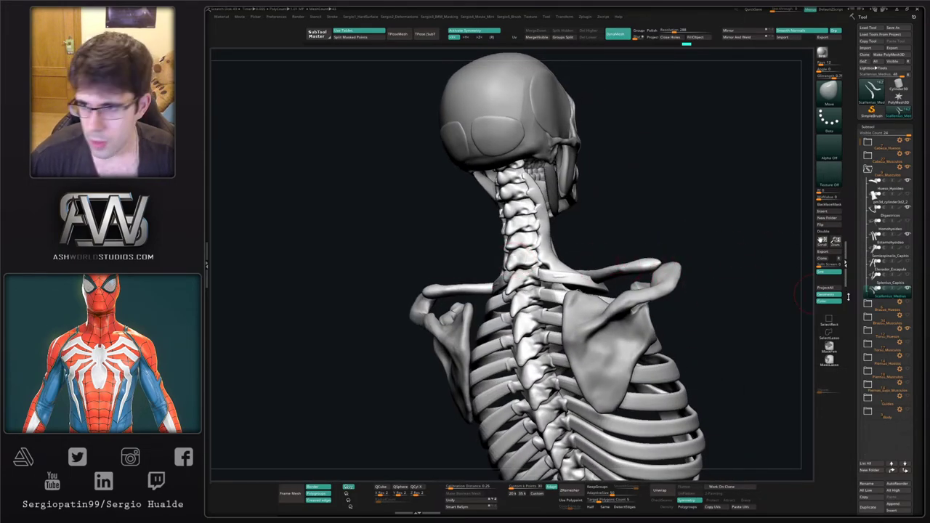
mouse_move(868, 298)
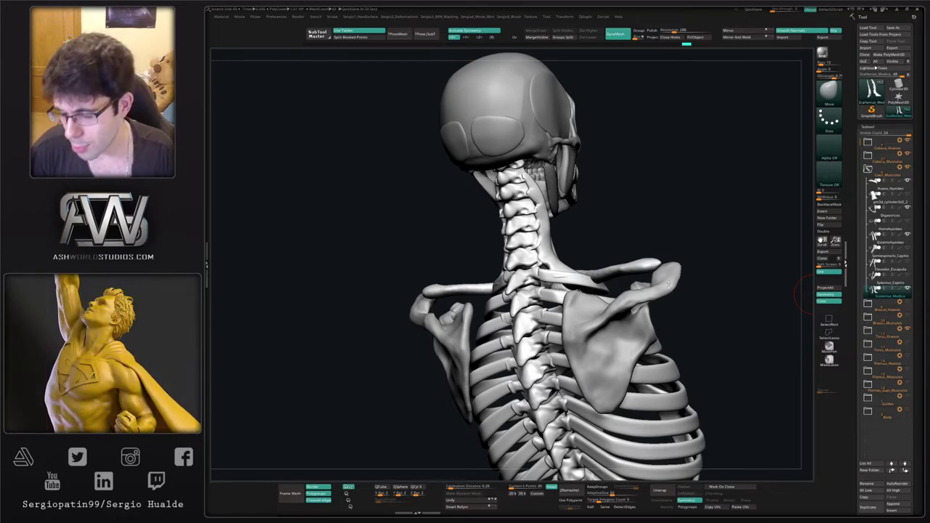
right_drag(620, 322, 615, 319)
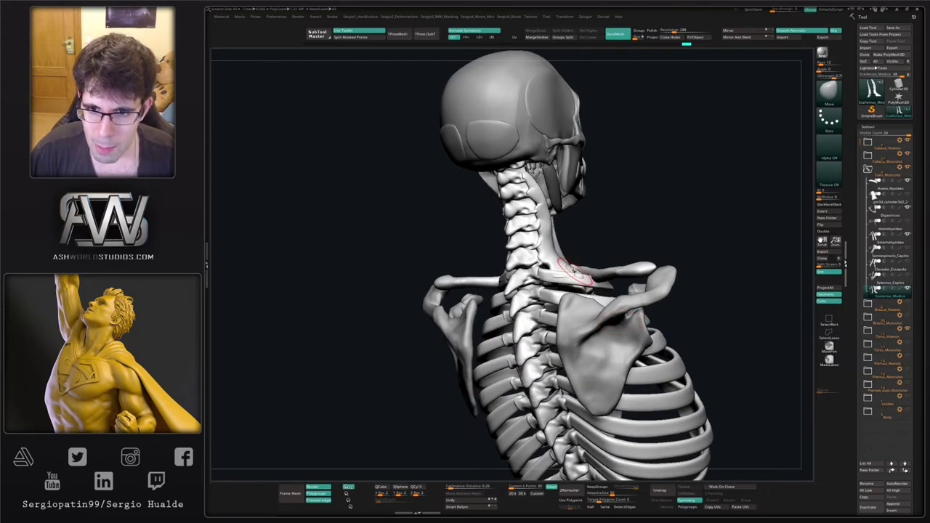
Flatten the lower end of the Scallenius_Medius against the first rib with the TrimDynamic brush.
key(b)
key(t)
key(d)
ctrl+right_drag(652, 247, 640, 302)
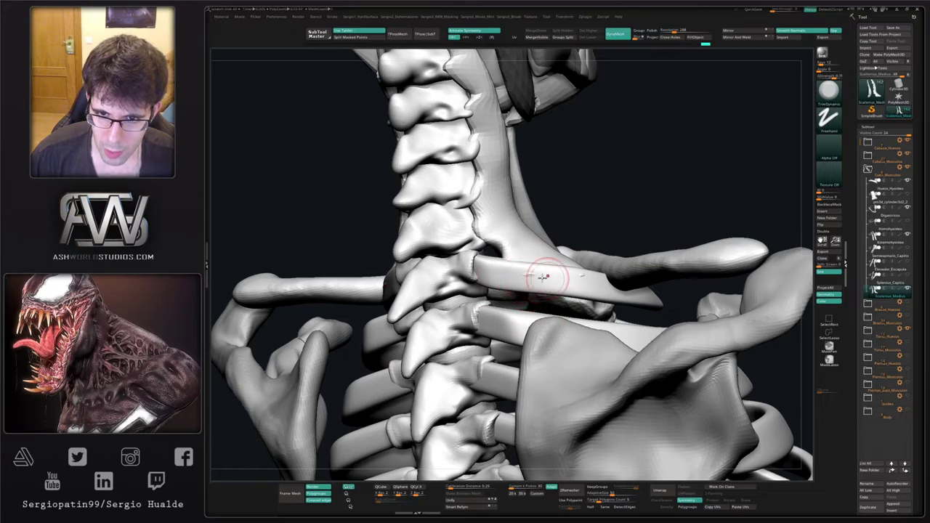
ctrl+right_drag(590, 279, 593, 230)
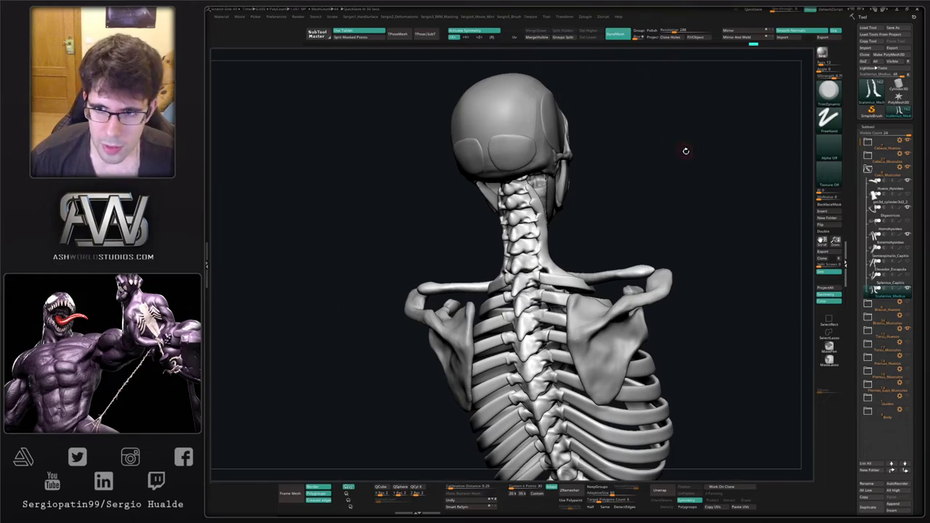
Compare the scalene with the neck cylinder by briefly showing it, and unhide the Semiespinalis_Capitis, Elevador_Escapula and Splenius_Capitis subtools.
drag(686, 151, 628, 189)
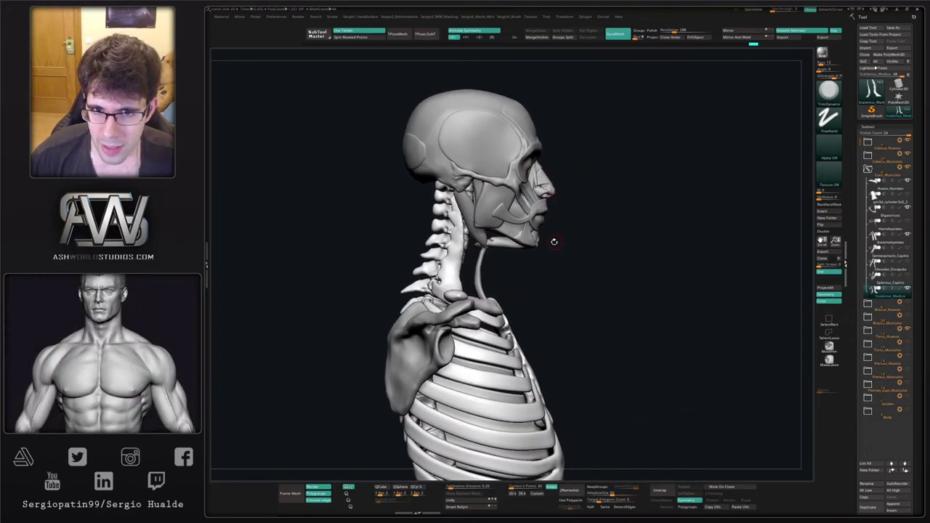
drag(554, 243, 625, 238)
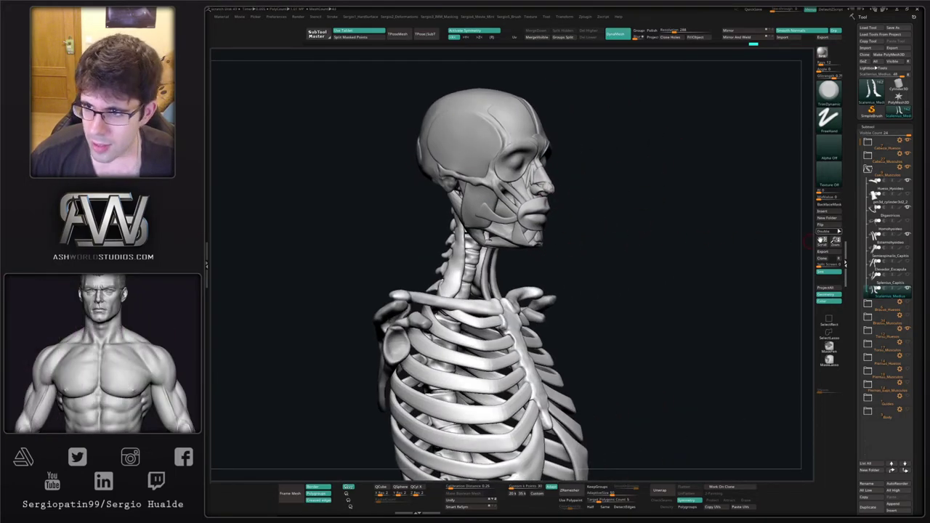
click(909, 197)
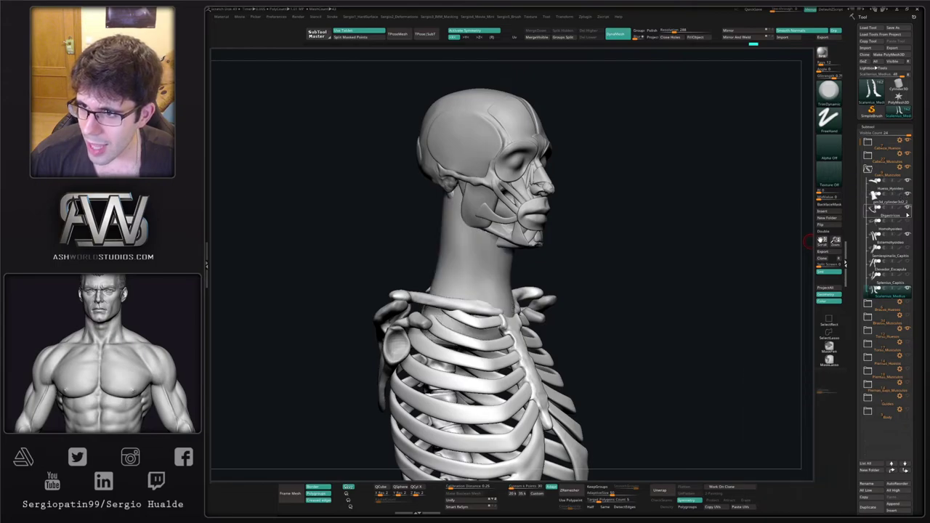
click(908, 196)
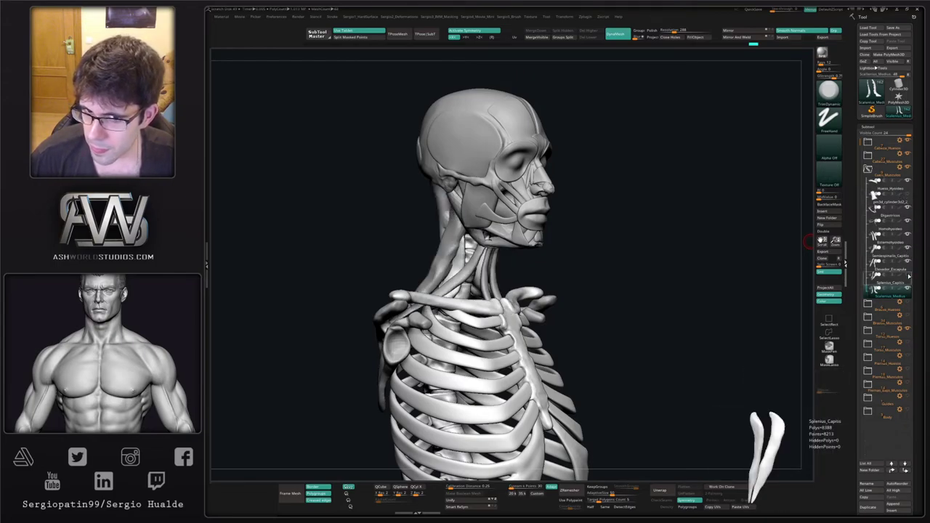
Duplicate the Esternohyoideo subtool and place the copy directly above the original in the subtool order.
drag(601, 252, 486, 246)
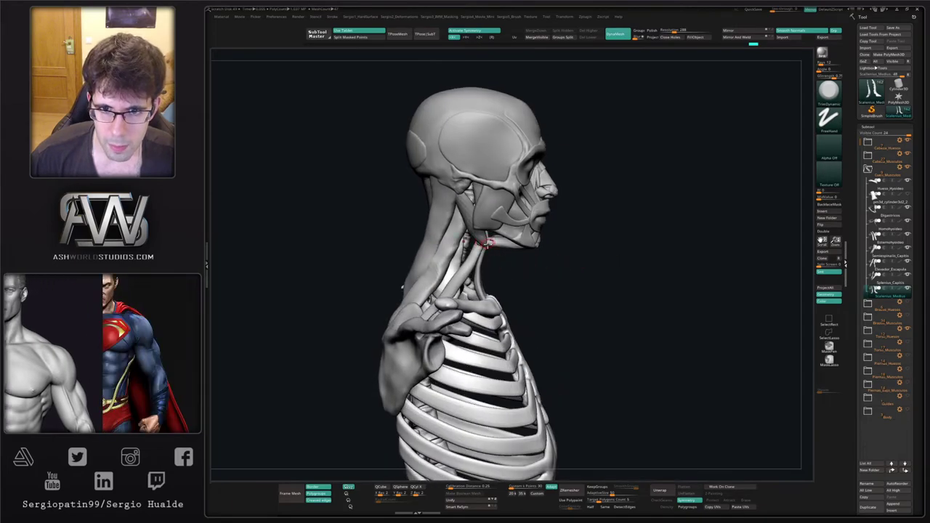
drag(530, 271, 490, 267)
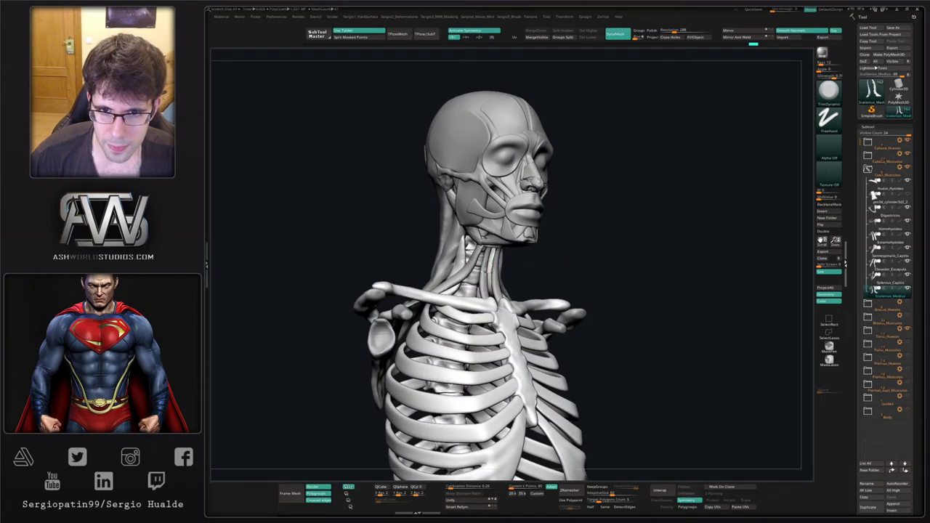
alt+click(489, 270)
key(ctrl+shift+d)
click(895, 249)
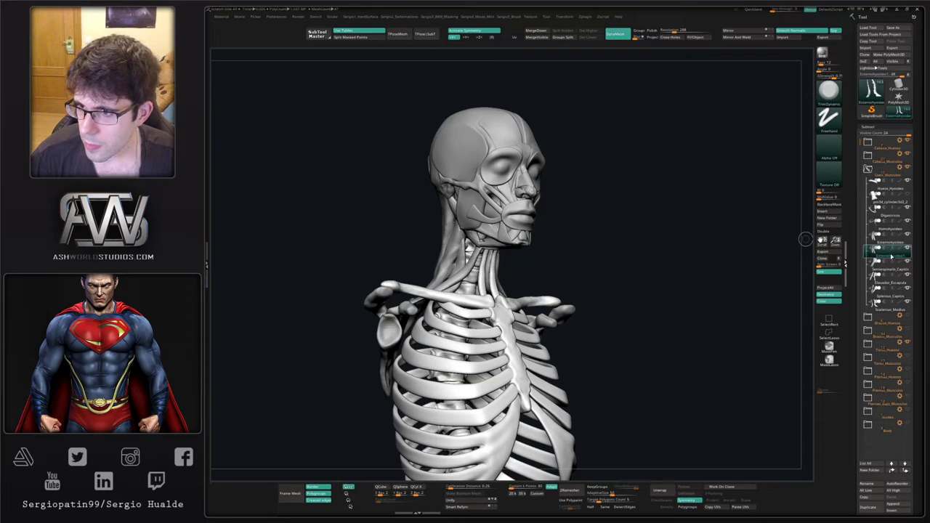
drag(894, 242, 894, 240)
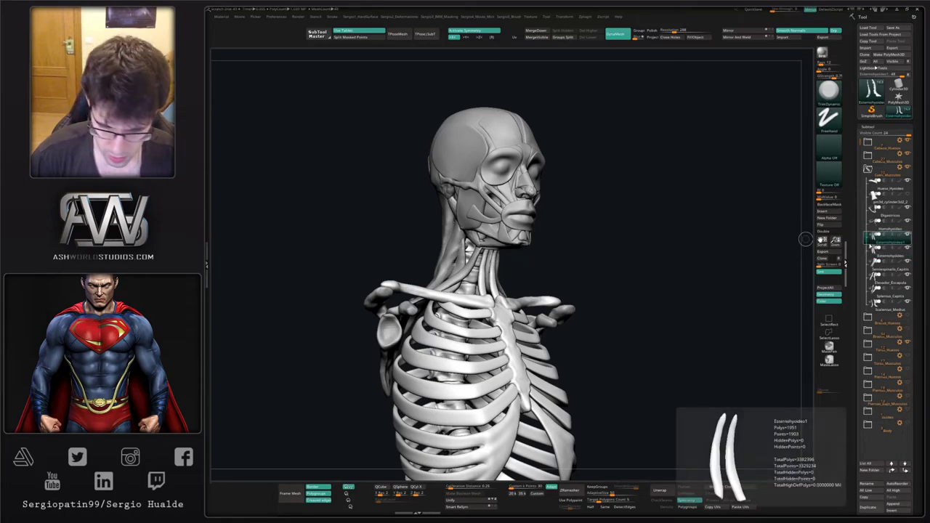
Rename the duplicated subtool as Esternocleidomastoideo.
key(F2)
text(Es)
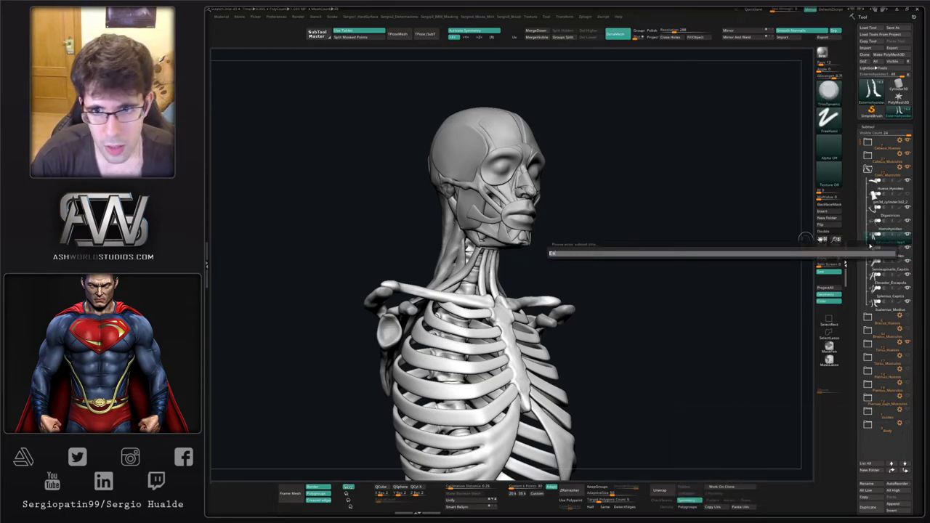
text(ternocle)
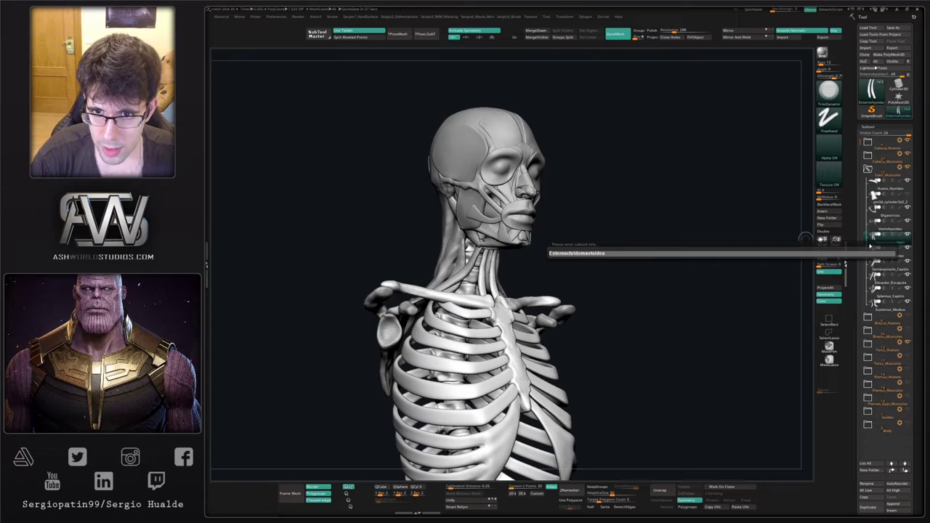
text(idomastoideo)
key(Return)
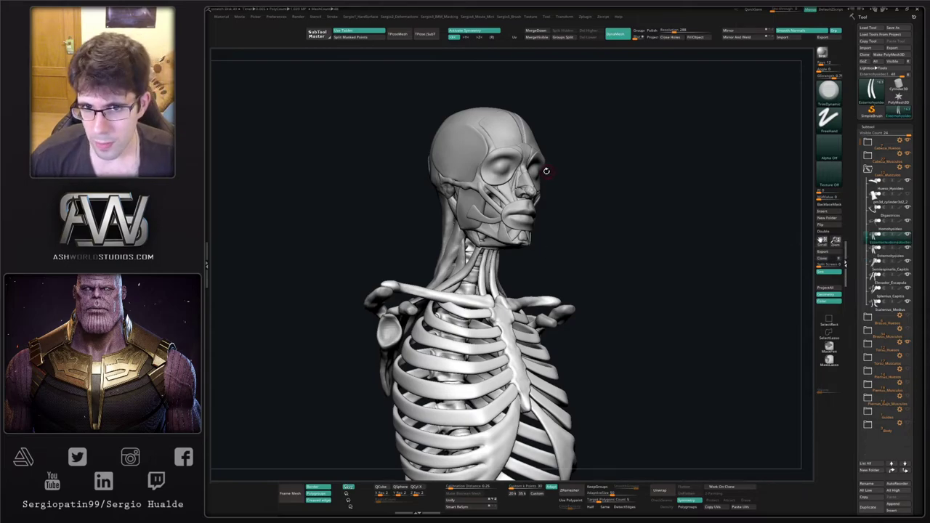
Reposition, rotate and enlarge the Esternocleidomastoideo strips so their upper ends start near the ears and their lower ends point forward.
drag(546, 171, 546, 264)
key(w)
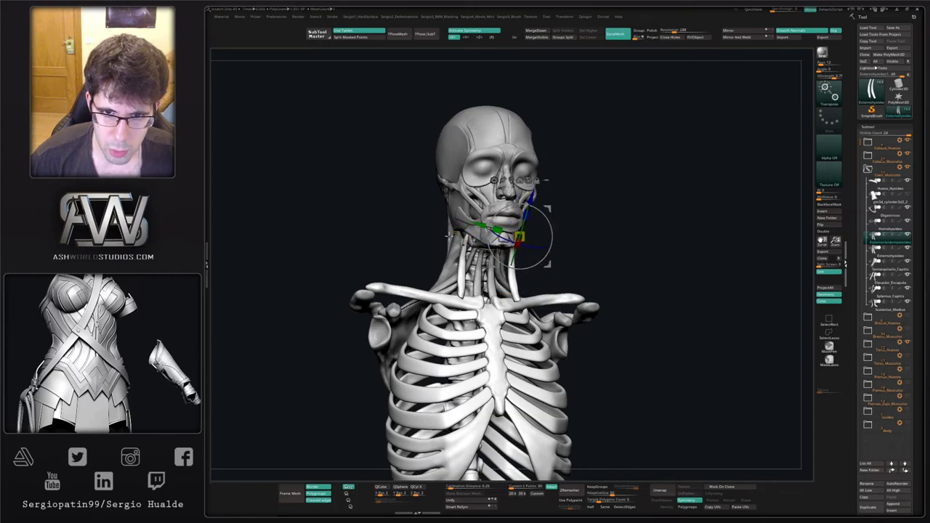
alt+click(457, 233)
right_drag(458, 236, 487, 238)
alt+click(488, 239)
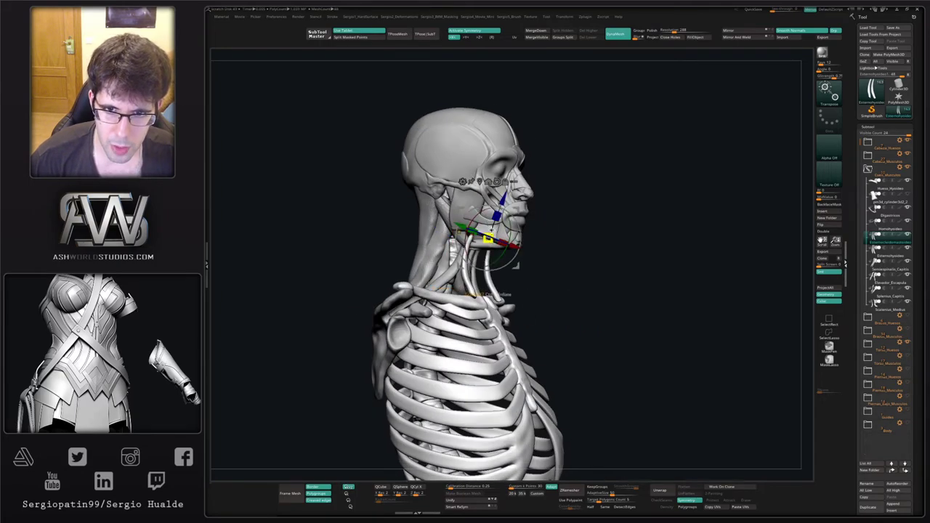
alt+click(460, 231)
drag(476, 209, 447, 180)
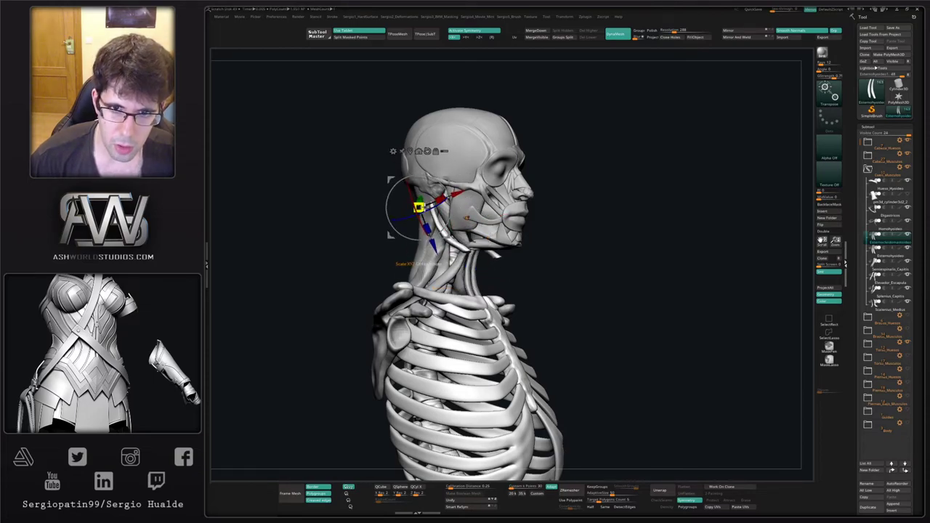
mouse_move(419, 207)
mouse_down()
mouse_move(467, 218)
mouse_move(488, 198)
mouse_move(465, 183)
mouse_up()
key(q)
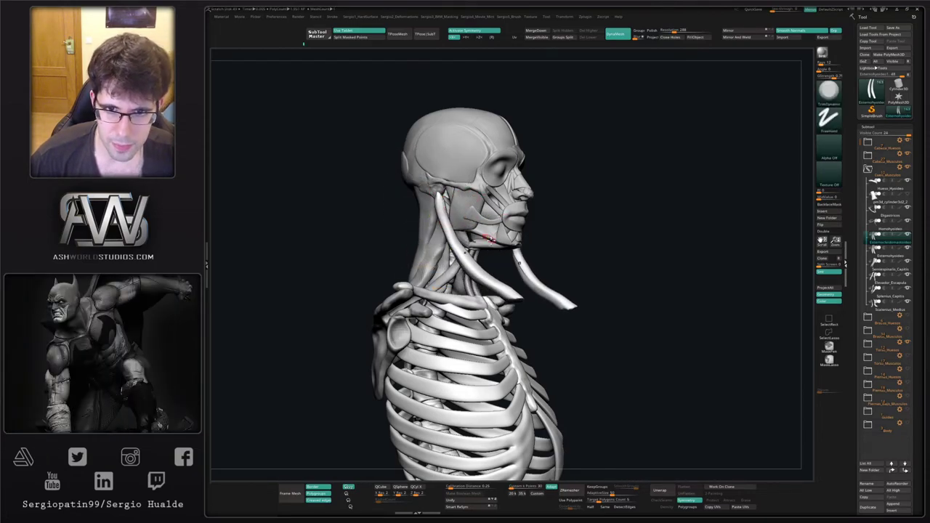
Bring the Esternocleidomastoideo strips in toward the neck and set their upper ends against the skull behind the ears.
mouse_move(527, 282)
right_down()
mouse_move(486, 284)
mouse_move(519, 230)
right_up()
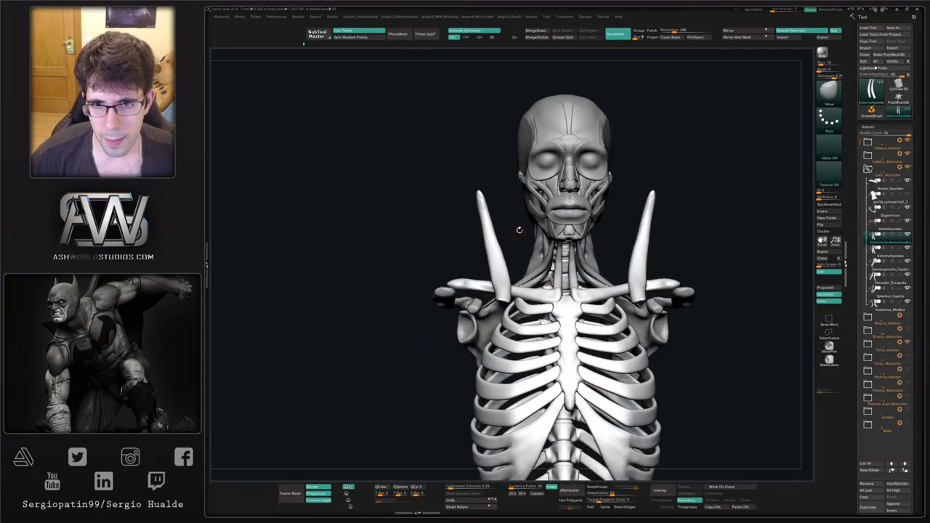
key(w)
drag(550, 214, 605, 180)
key(q)
shift+right_drag(546, 262, 615, 282)
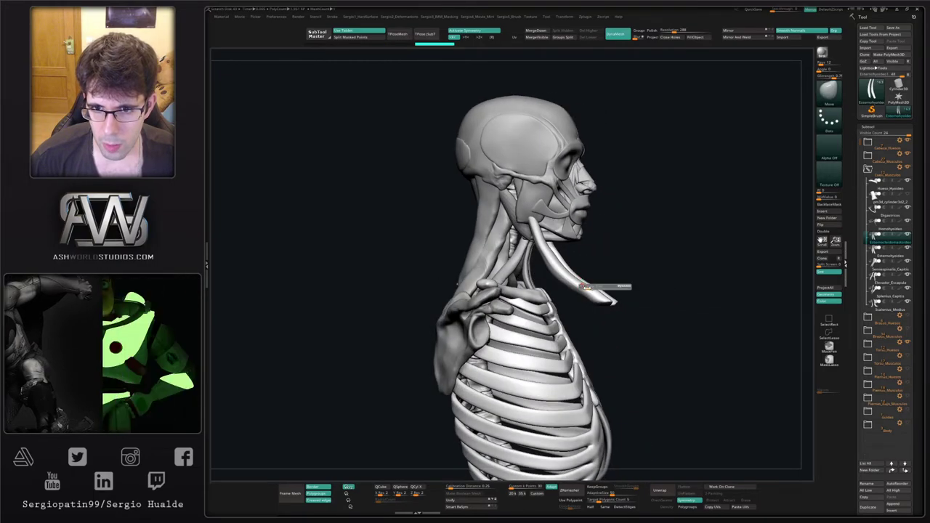
right_drag(665, 329, 609, 245)
key(w)
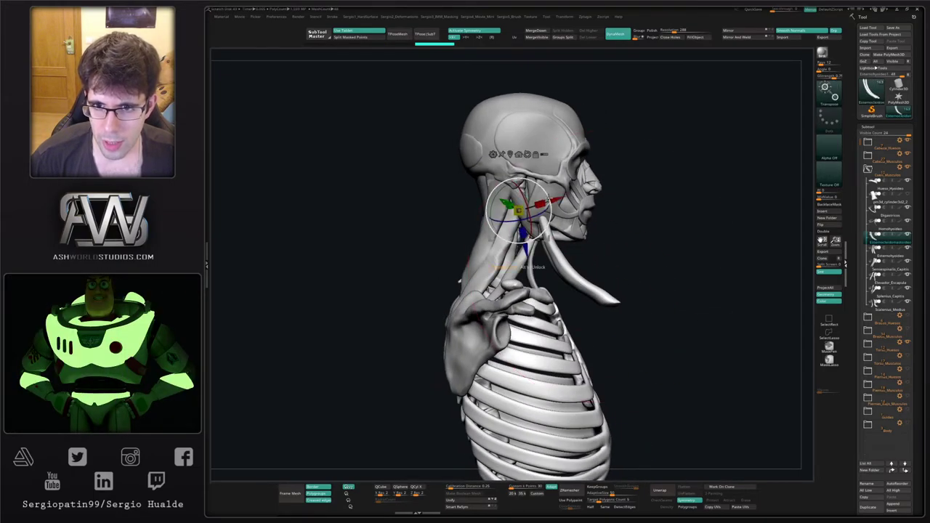
drag(550, 183, 525, 176)
key(q)
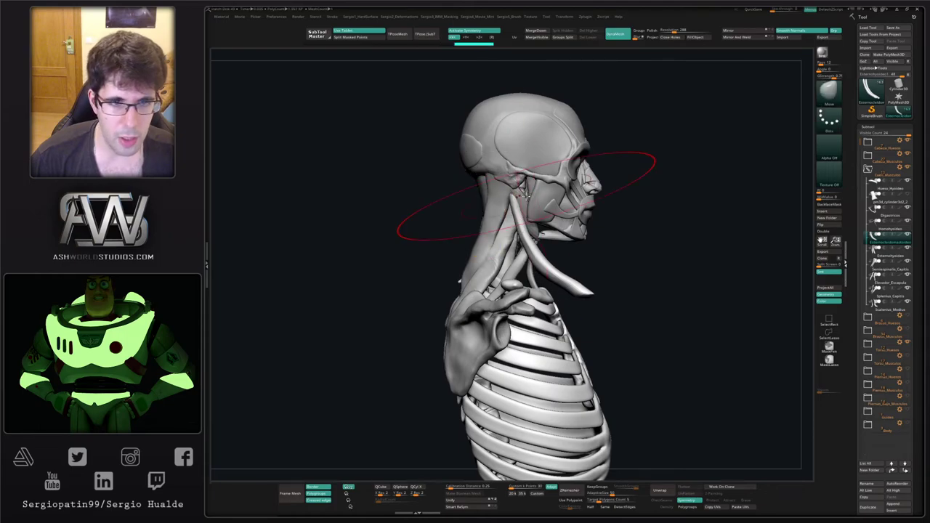
Bend the Esternocleidomastoideo with the Move brush so it runs from behind the ear down to the top of the sternum.
mouse_move(516, 195)
right_down()
mouse_move(559, 186)
mouse_move(496, 192)
right_up()
mouse_move(517, 188)
mouse_down()
mouse_move(526, 180)
mouse_move(533, 207)
mouse_up()
mouse_move(605, 303)
alt+right_down()
mouse_move(569, 250)
mouse_move(588, 250)
alt+right_up()
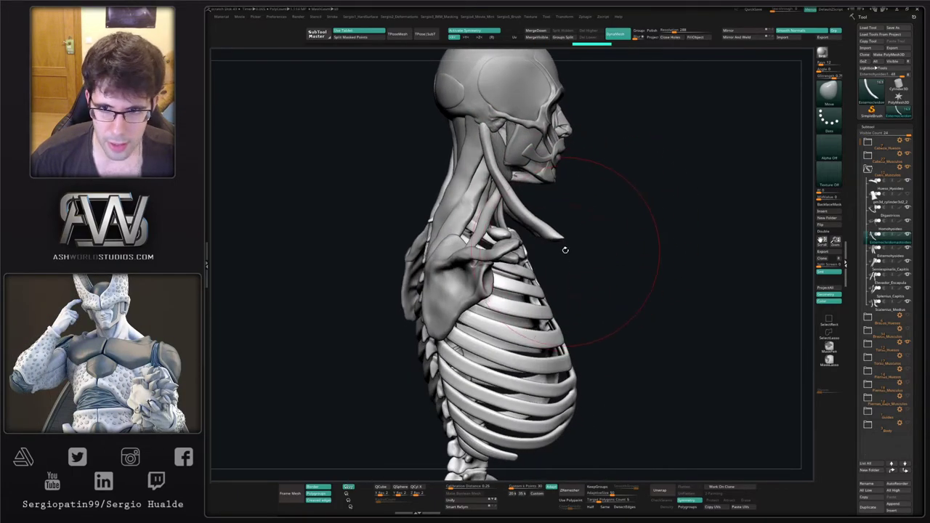
right_drag(520, 247, 521, 248)
drag(571, 237, 567, 234)
right_drag(567, 234, 566, 239)
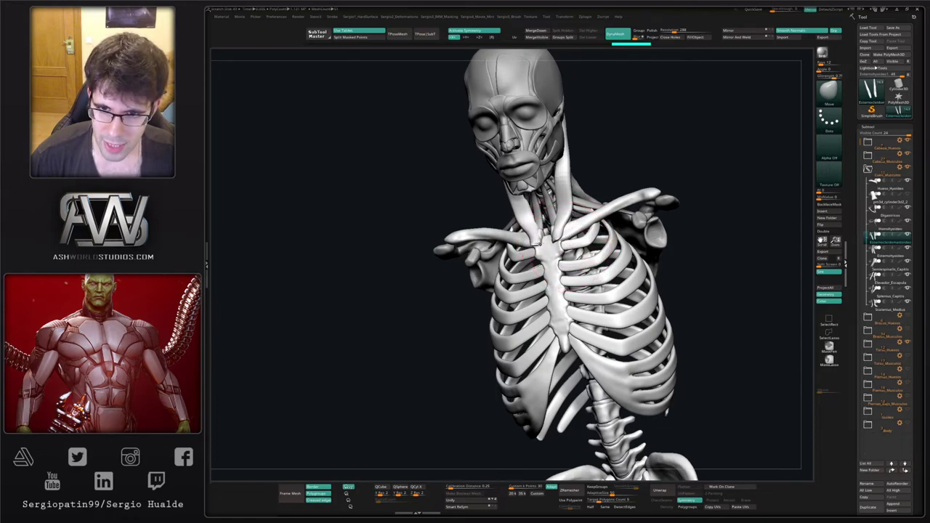
mouse_move(547, 244)
mouse_down()
mouse_move(559, 236)
mouse_move(557, 176)
mouse_up()
Thicken the upper part of the Esternocleidomastoideo with the Inflat brush and smooth it.
key(b)
key(i)
key(n)
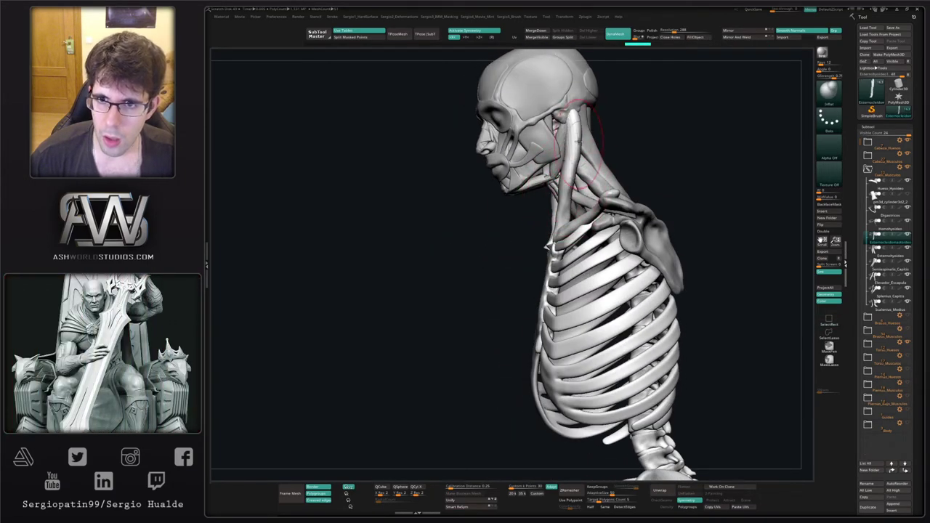
mouse_move(572, 203)
right_down()
mouse_move(594, 121)
mouse_move(575, 122)
right_up()
mouse_move(574, 132)
shift+mouse_down()
mouse_move(576, 119)
mouse_move(592, 162)
shift+mouse_up()
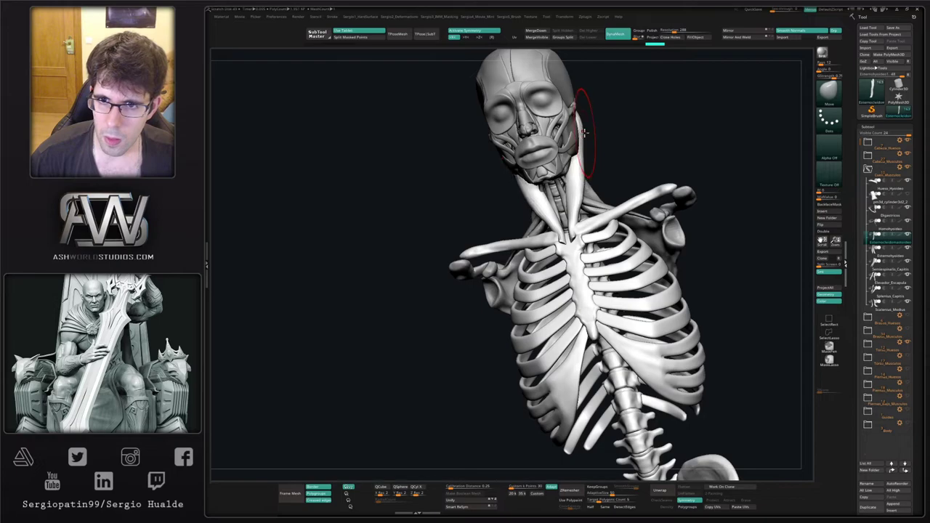
Refine the curve and width of the Esternocleidomastoideo along the side of the neck with the Move brush.
right_drag(579, 177, 571, 200)
mouse_move(572, 199)
mouse_down()
mouse_move(531, 195)
mouse_move(560, 208)
mouse_move(524, 197)
mouse_move(517, 182)
mouse_up()
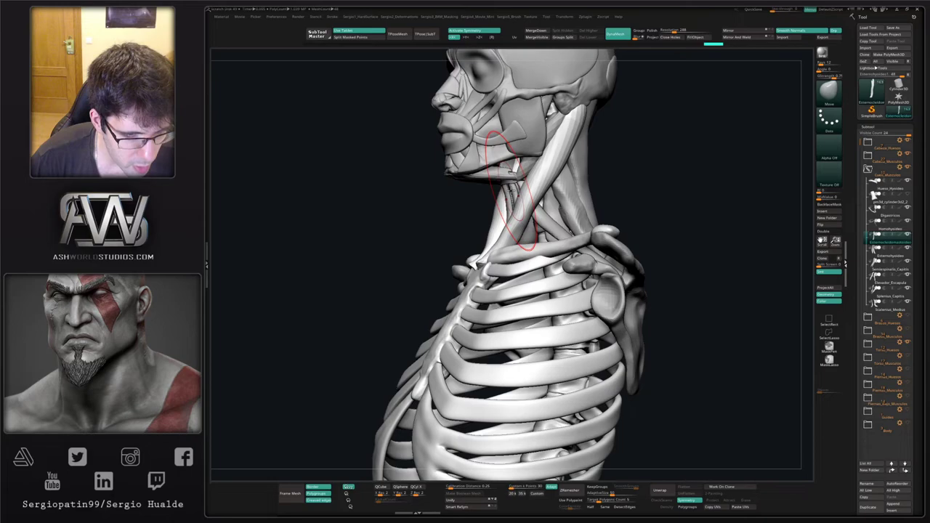
drag(512, 193, 531, 177)
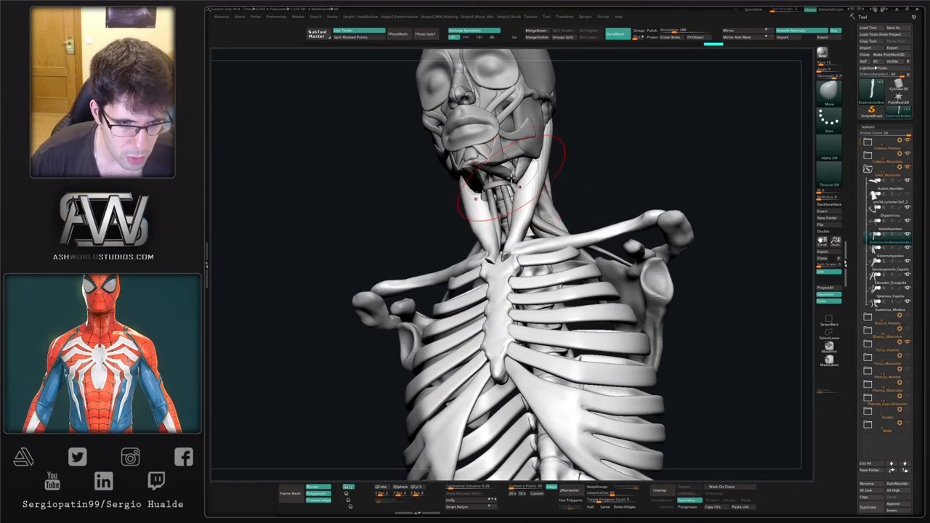
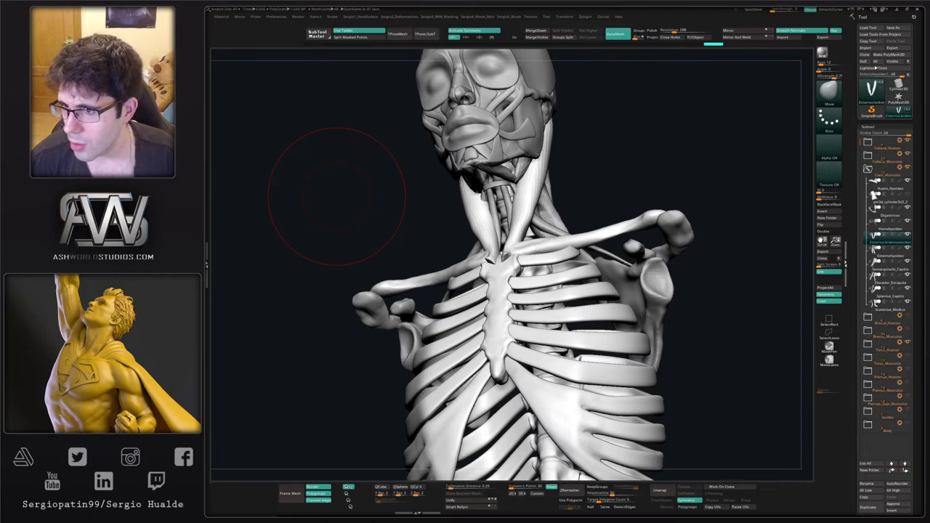
drag(691, 157, 613, 208)
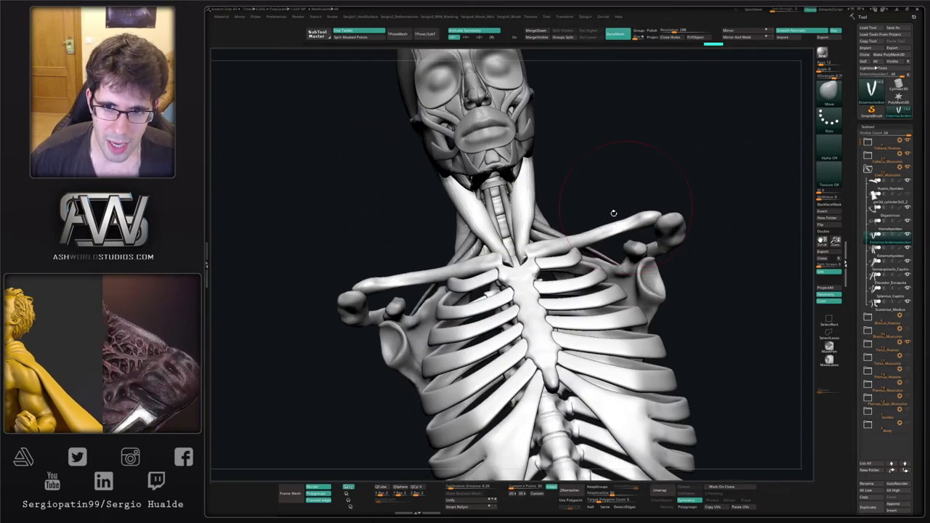
right_drag(535, 264, 518, 218)
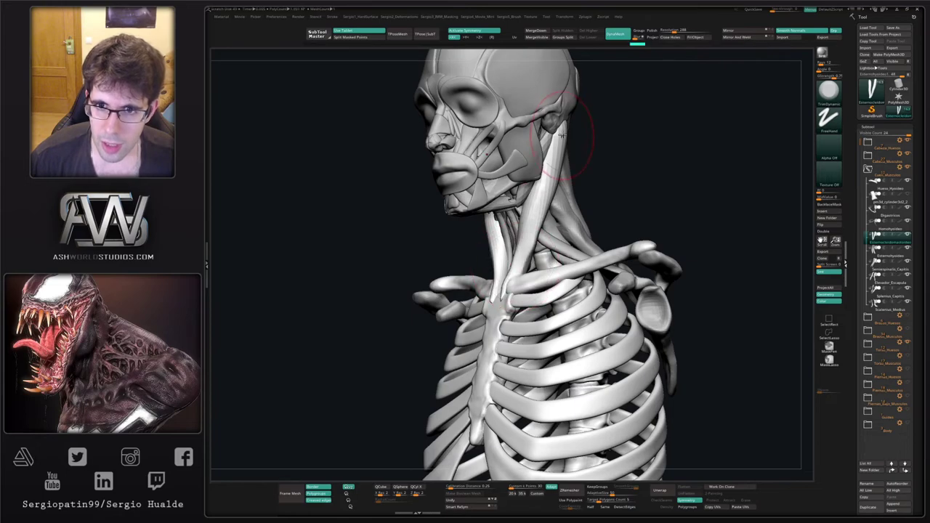
Flatten the upper end of the Esternocleidomastoideo with the TrimDynamic brush and smooth it.
drag(562, 136, 549, 175)
shift+drag(559, 144, 550, 179)
Select the Homohyoideo subtool and reshape it with the Move brush to fit beneath the Esternocleidomastoideo.
mouse_move(523, 246)
right_down()
mouse_move(539, 248)
mouse_move(519, 261)
mouse_move(533, 250)
mouse_move(521, 232)
right_up()
alt+click(535, 250)
key(b)
key(m)
key(v)
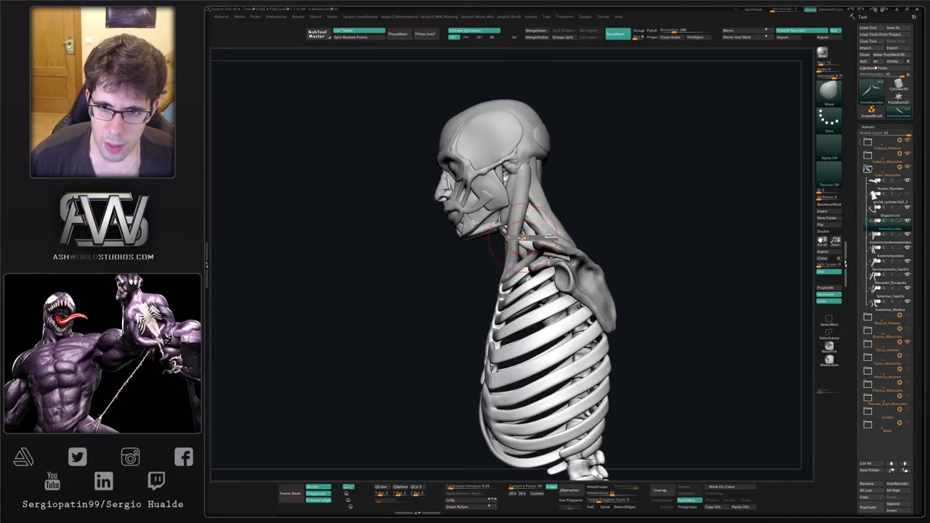
key(s)
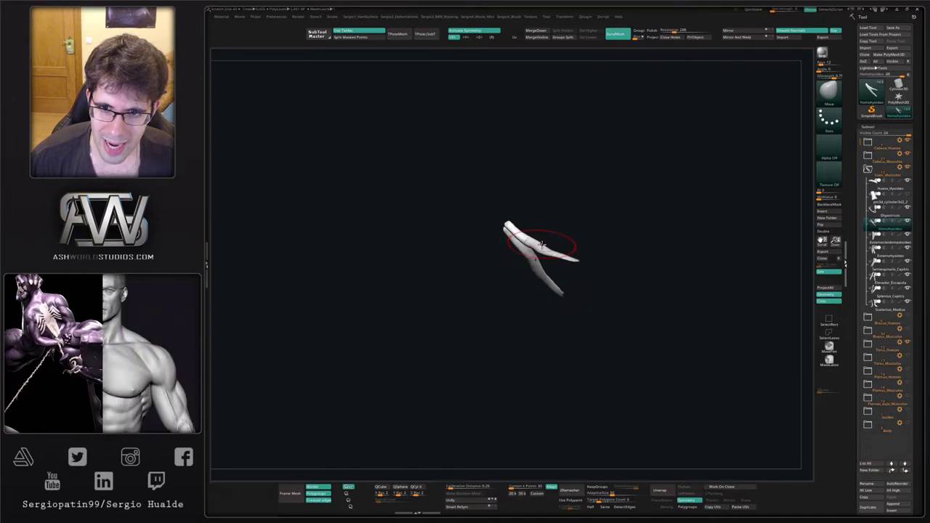
key(ctrl+shift+s)
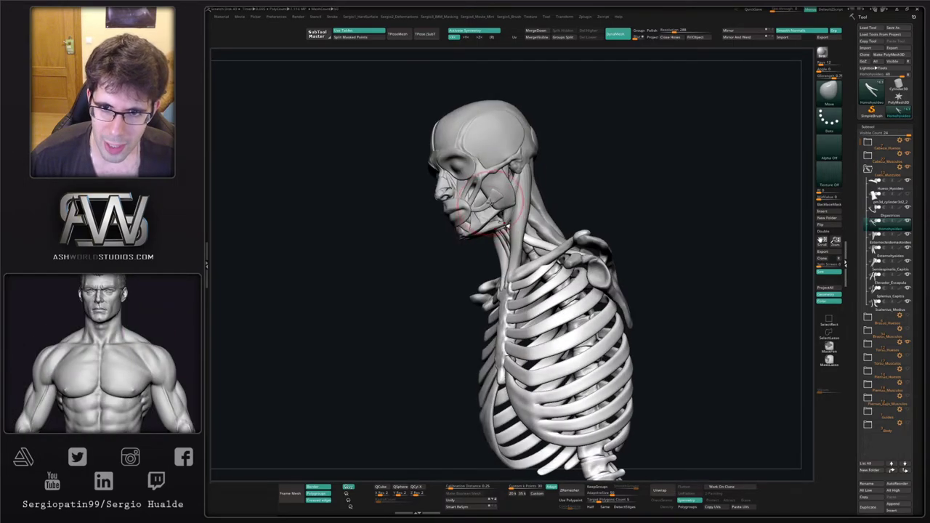
right_drag(538, 255, 559, 238)
drag(559, 237, 524, 209)
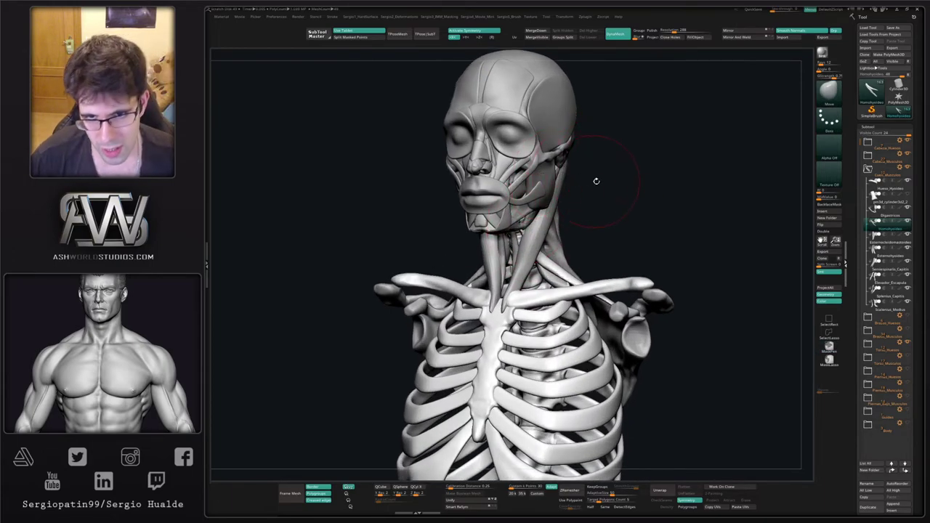
drag(596, 181, 543, 183)
Widen the upper end of the Esternocleidomastoideo behind the ear and adjust its lower half with the Move brush.
alt+click(544, 180)
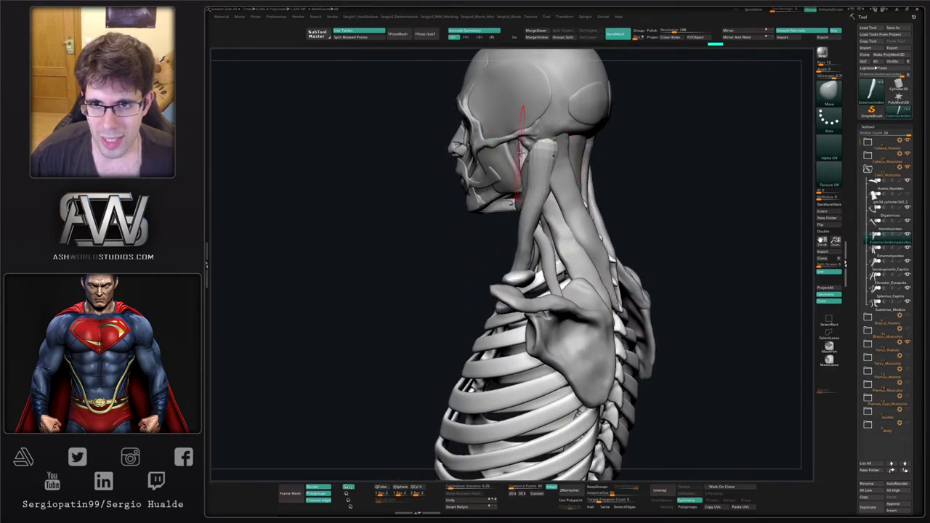
drag(544, 154, 548, 157)
right_drag(513, 174, 554, 180)
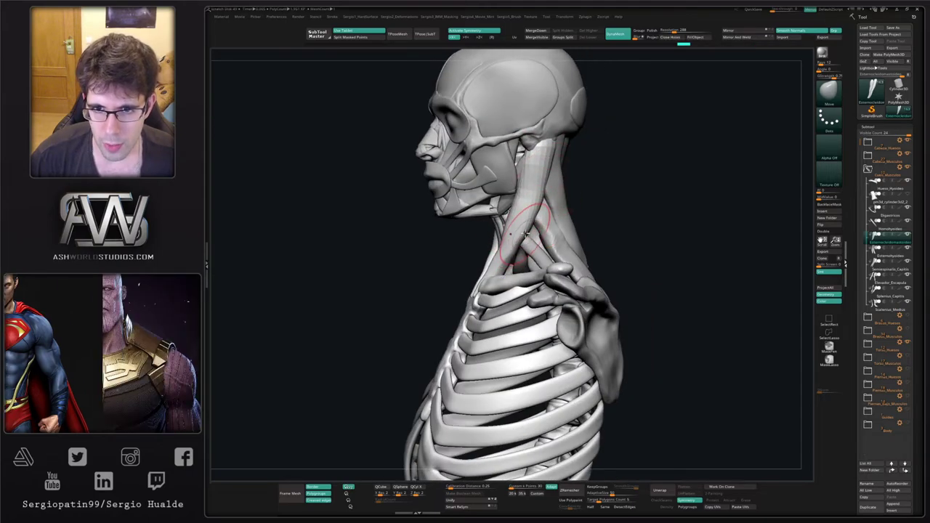
drag(511, 255, 506, 254)
right_drag(509, 251, 554, 240)
Duplicate the Esternocleidomastoideo strip within its subtool and offset the copy toward the back of the neck as a second head.
key(w)
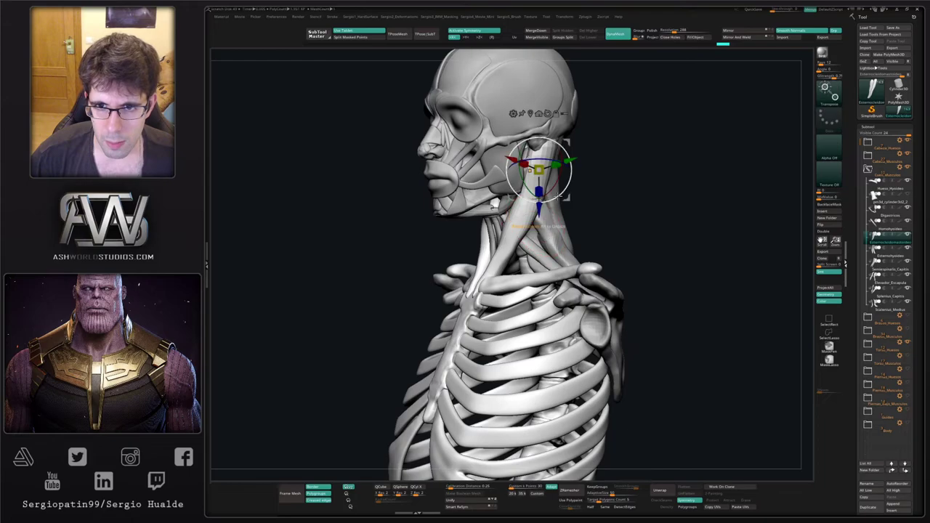
ctrl+drag(571, 191, 589, 176)
right_drag(589, 177, 512, 180)
drag(579, 169, 585, 181)
key(q)
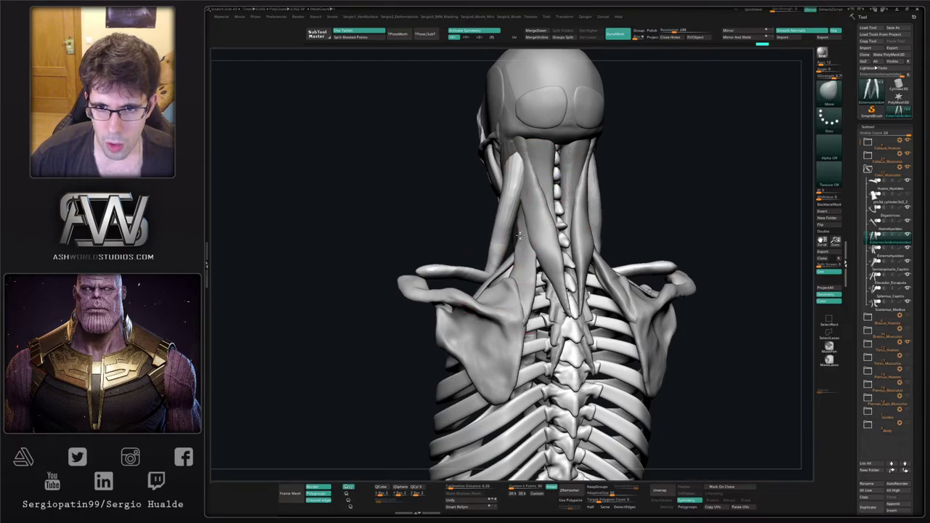
Shape the copied Esternocleidomastoideo strip with the Move brush, fitting its lower end onto the inner clavicle, and smooth that end.
right_drag(548, 253, 640, 256)
drag(532, 272, 519, 270)
mouse_move(556, 260)
right_down()
mouse_move(499, 255)
mouse_move(508, 295)
right_up()
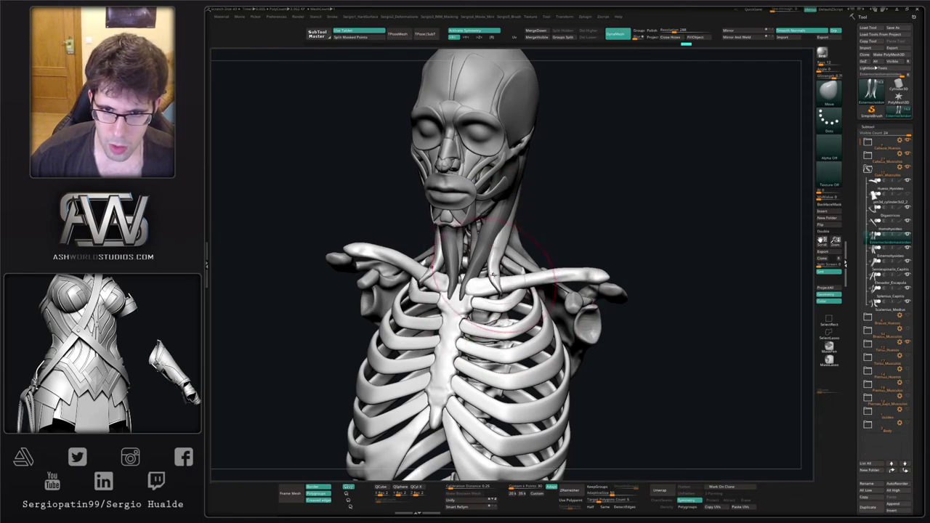
right_drag(509, 296, 489, 287)
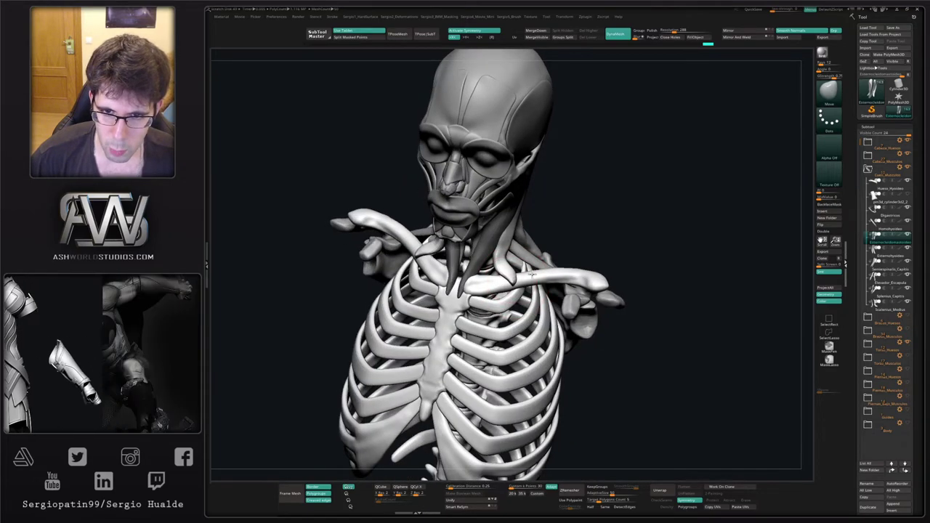
mouse_move(501, 278)
mouse_down()
mouse_move(513, 279)
mouse_move(490, 267)
mouse_move(508, 264)
mouse_up()
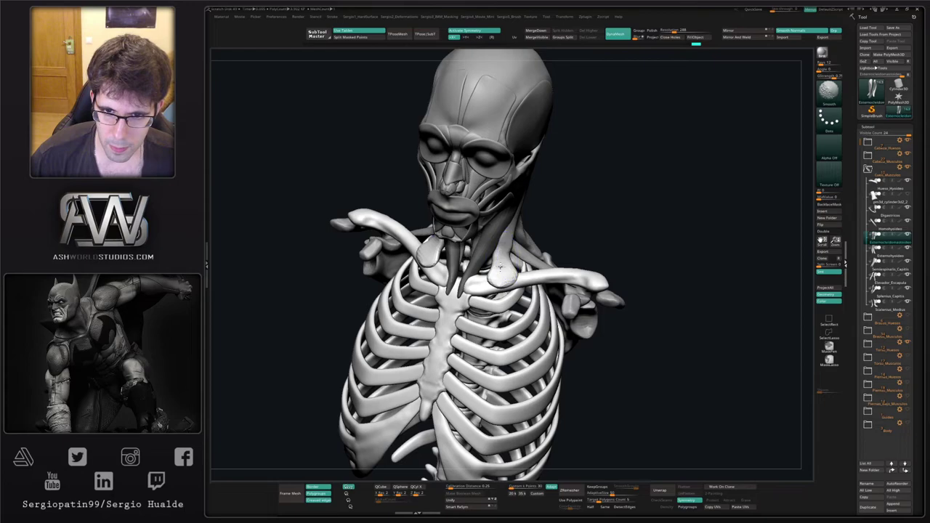
right_drag(511, 235, 505, 233)
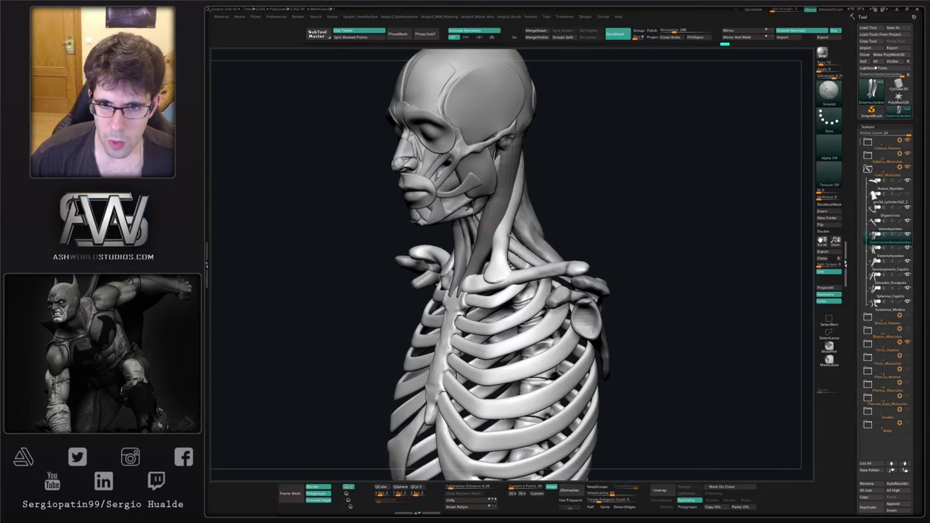
Fit the two heads of the Esternocleidomastoideo together along the side of the neck, using the Move Topological brush for the rear edge.
mouse_move(521, 180)
right_down()
mouse_move(501, 190)
mouse_move(544, 194)
mouse_move(512, 197)
mouse_move(513, 257)
mouse_move(533, 263)
mouse_move(490, 247)
mouse_move(486, 276)
mouse_move(506, 265)
mouse_move(488, 246)
mouse_move(543, 205)
mouse_move(554, 218)
mouse_move(518, 241)
right_up()
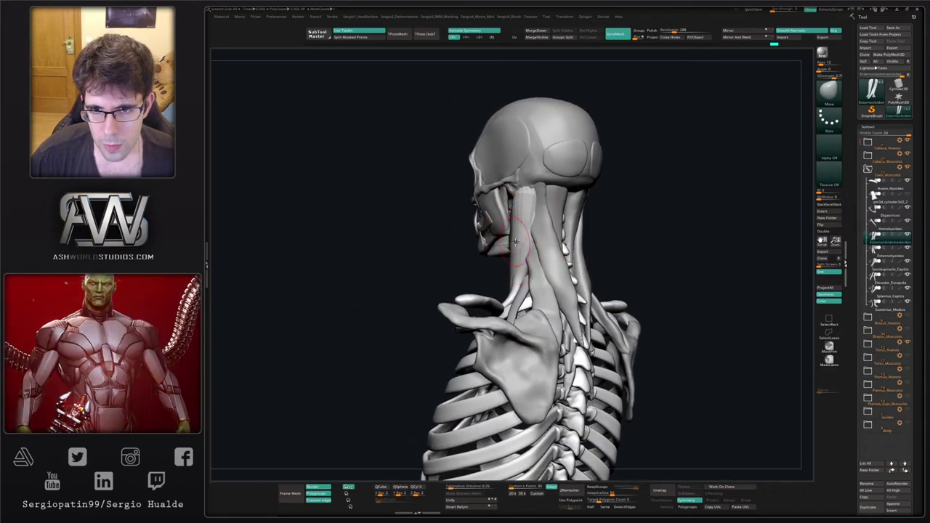
key(w)
key(q)
right_drag(515, 244, 535, 271)
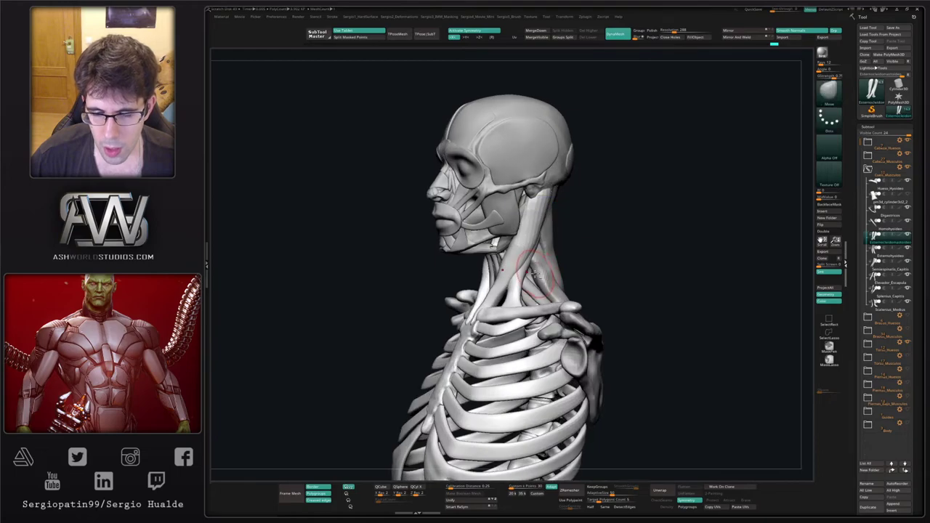
key(b)
key(m)
key(t)
key(s)
drag(539, 259, 549, 260)
mouse_move(536, 241)
right_down()
mouse_move(556, 218)
mouse_move(520, 269)
right_up()
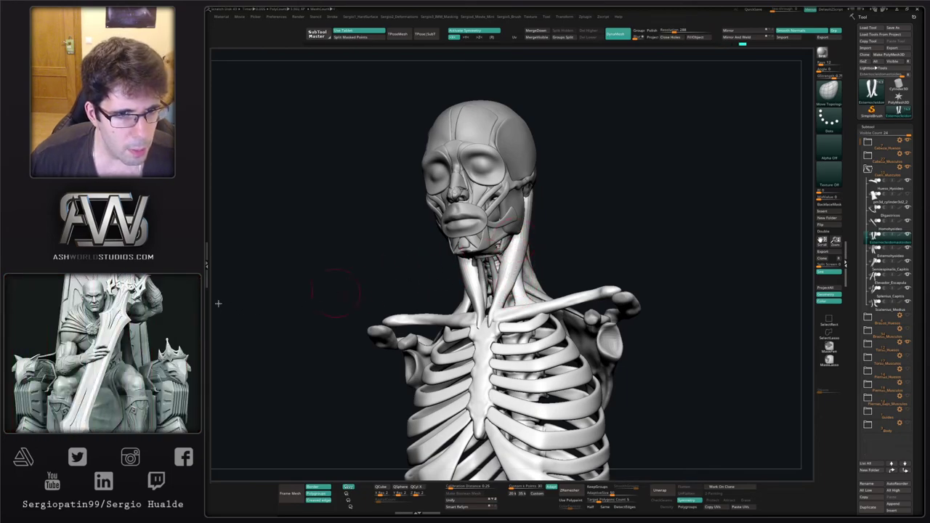
Select the Homohyoideo subtool and examine its shape in isolation and against the front of the neck.
shift+right_drag(455, 316, 480, 316)
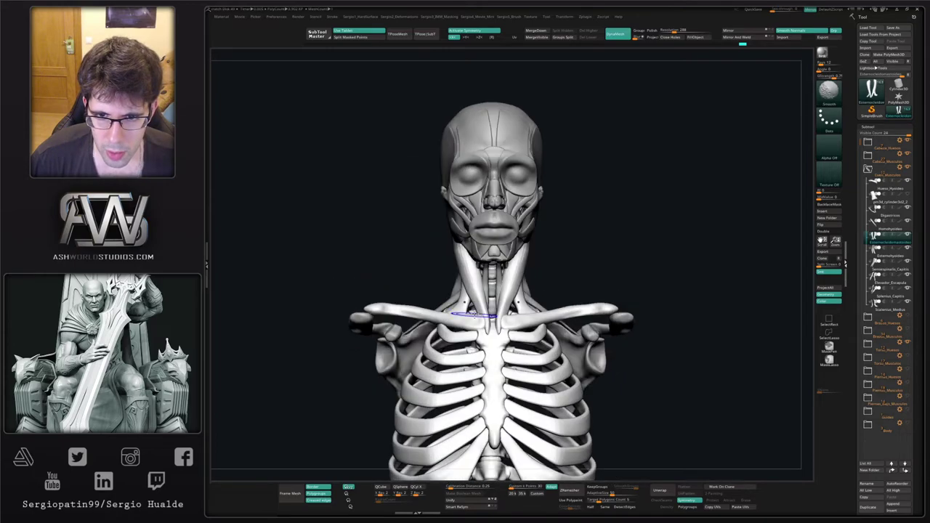
alt+click(490, 282)
ctrl+right_drag(492, 280, 477, 257)
alt+click(474, 250)
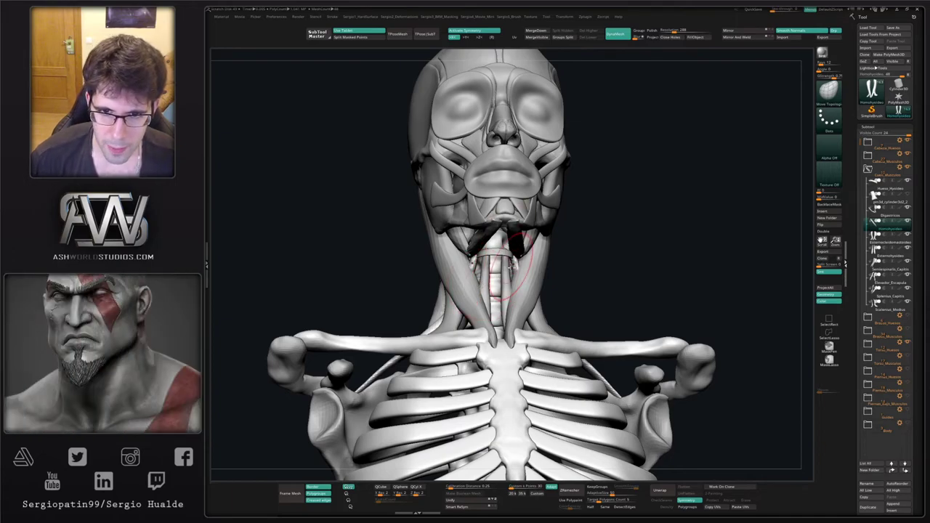
right_drag(513, 265, 487, 310)
key(alt+s)
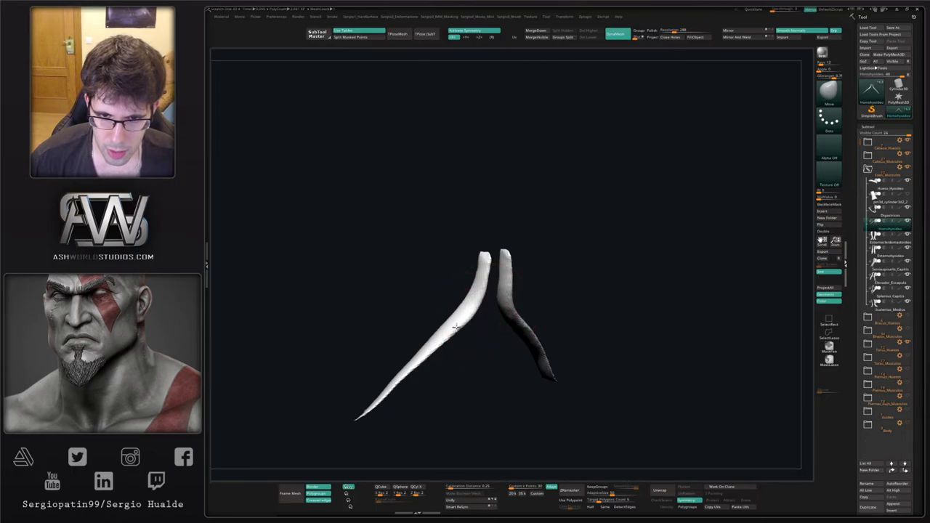
ctrl+right_drag(431, 344, 474, 305)
key(alt+s)
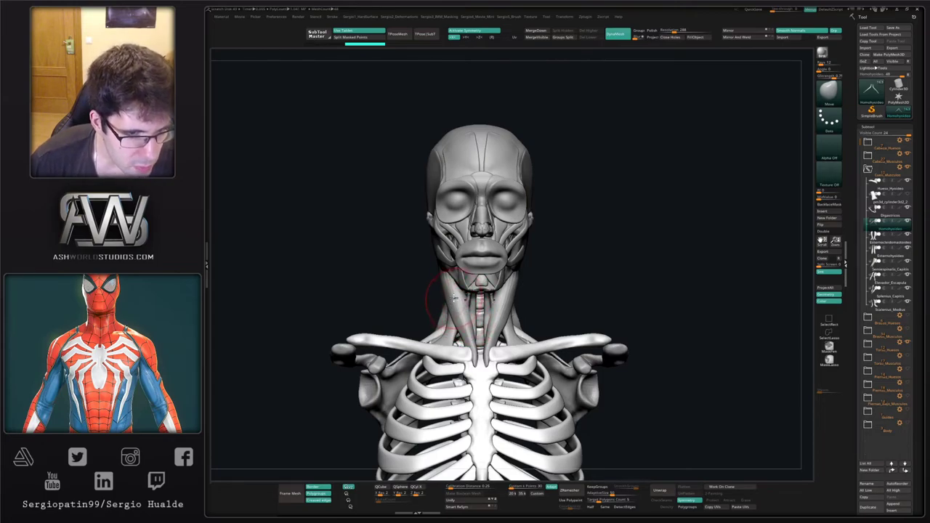
Isolate the Homohyoideo, mask off its lower part with a blurred edge, and scale up the unmasked upper part.
right_drag(452, 293, 477, 291)
key(alt+s)
ctrl+drag(478, 248, 397, 403)
ctrl+click(435, 381)
ctrl+click(435, 381)
ctrl+click(441, 395)
key(w)
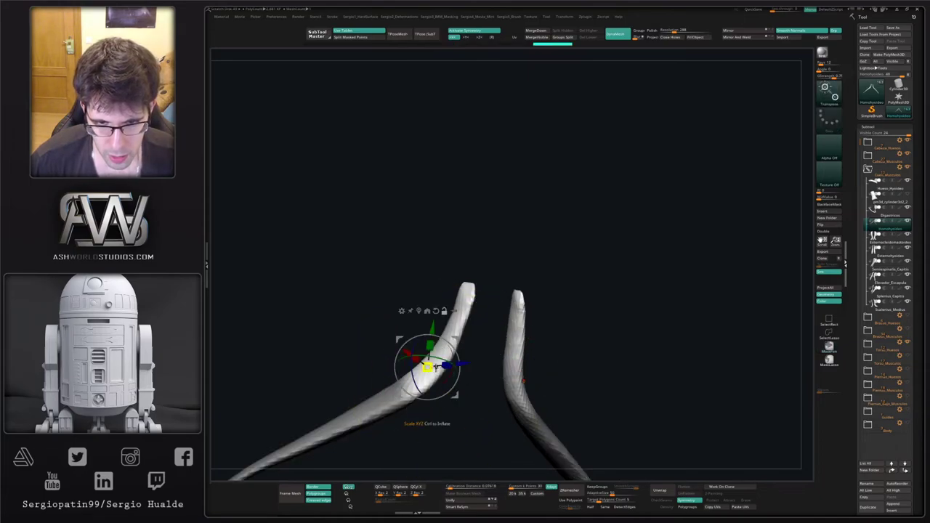
drag(434, 374, 449, 368)
Reshape the bend of the Homohyoideo with the Move brush and check its fit beneath the surrounding neck muscles.
key(q)
right_drag(450, 367, 437, 367)
drag(404, 370, 409, 380)
key(s)
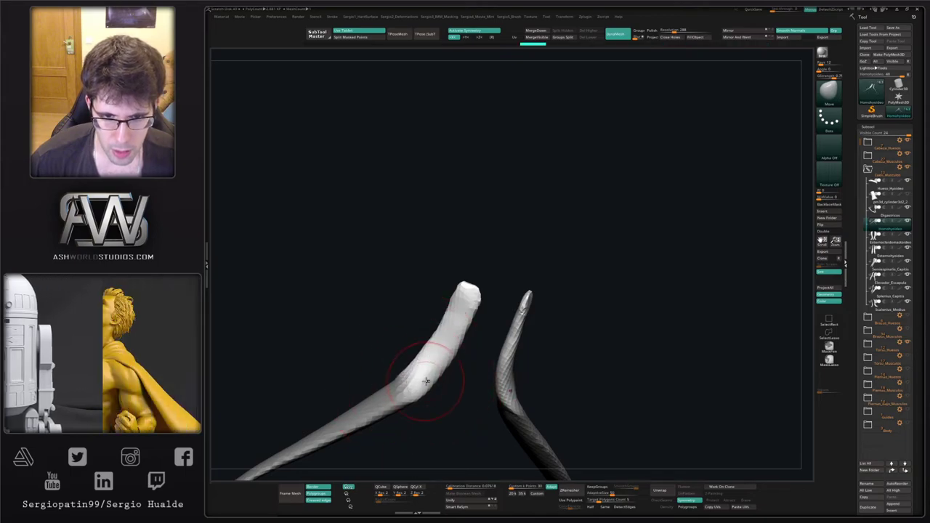
ctrl+right_drag(427, 382, 452, 325)
key(alt+s)
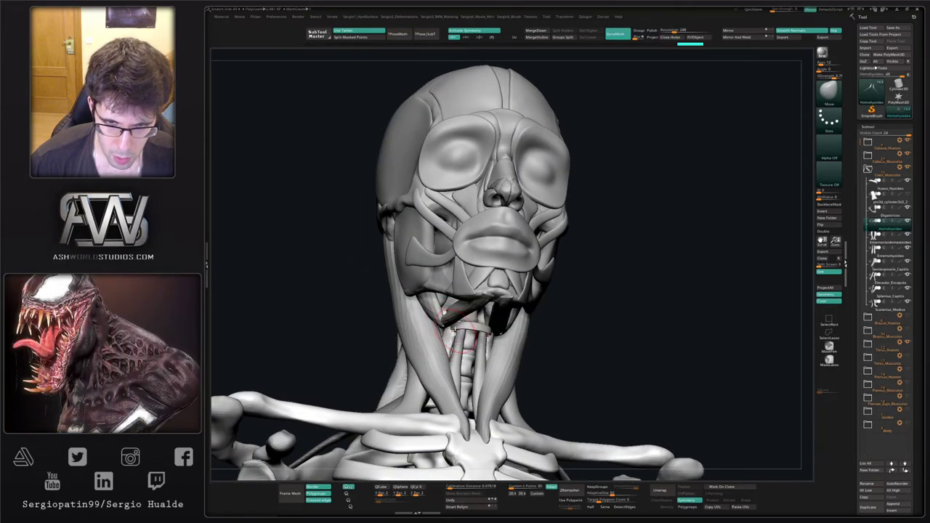
key(alt+s)
right_drag(450, 337, 446, 350)
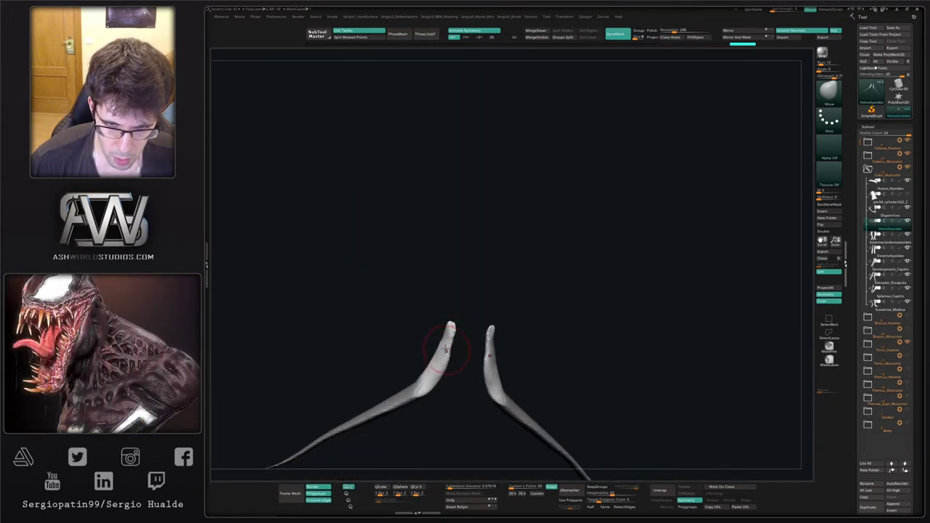
right_drag(440, 379, 448, 407)
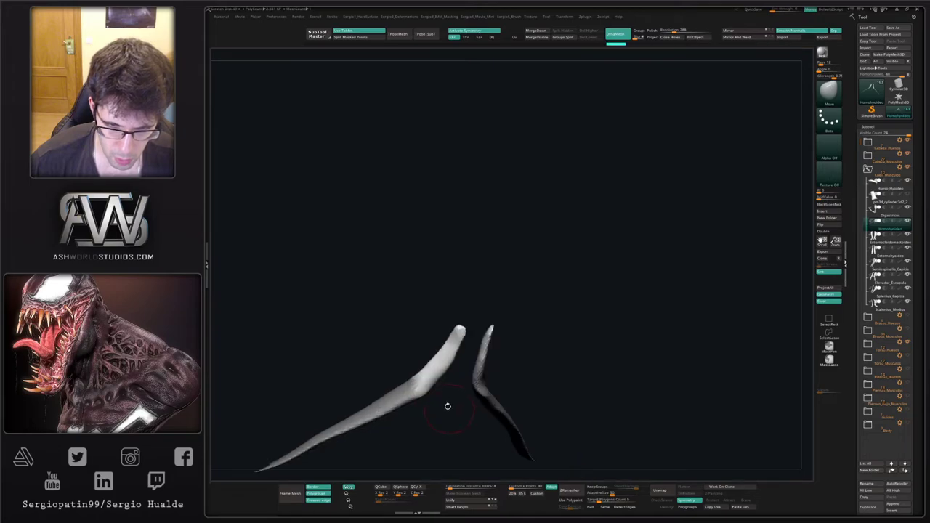
Flatten the bend of the Homohyoideo with the TrimDynamic brush.
key(b)
key(t)
key(d)
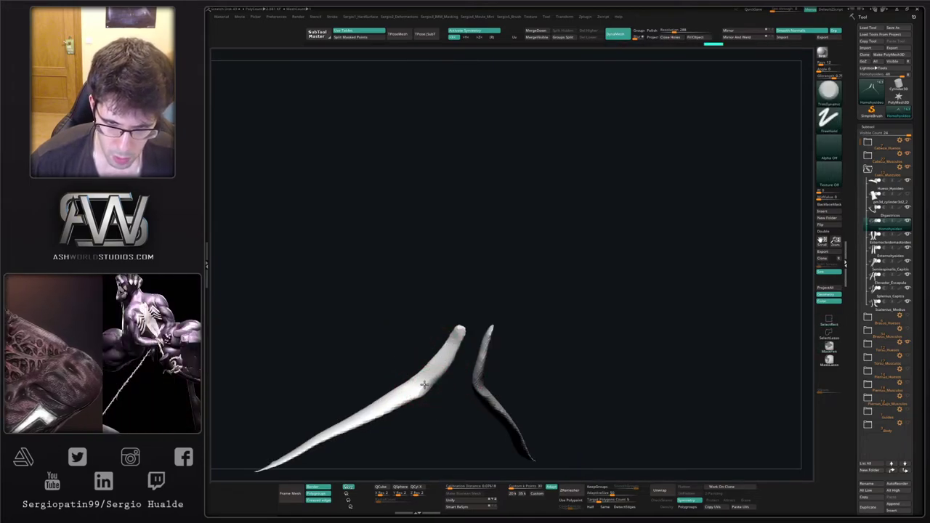
right_drag(411, 391, 447, 392)
drag(426, 394, 438, 392)
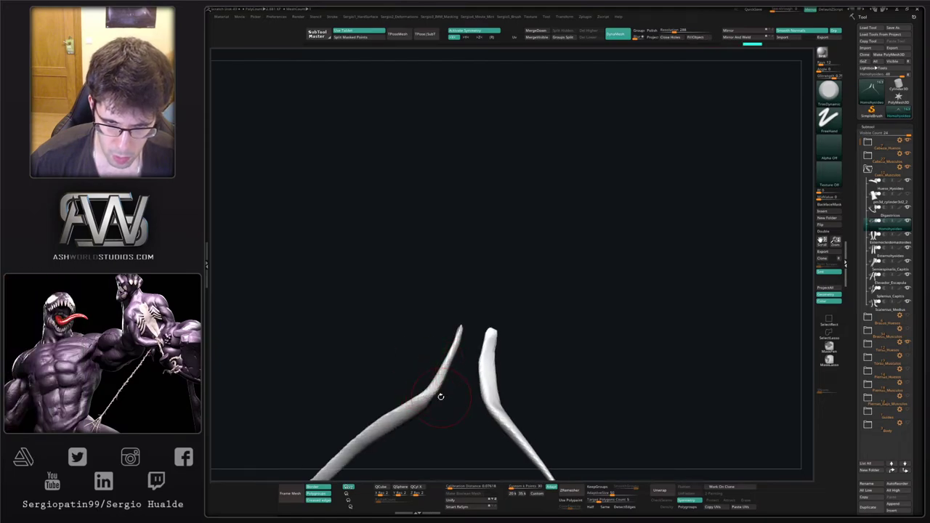
mouse_move(440, 397)
right_down()
mouse_move(459, 397)
mouse_move(434, 398)
right_up()
Build up the upper part of the Homohyoideo above its bend with the Clay brush, smooth it, and show the full model.
key(b)
key(c)
key(l)
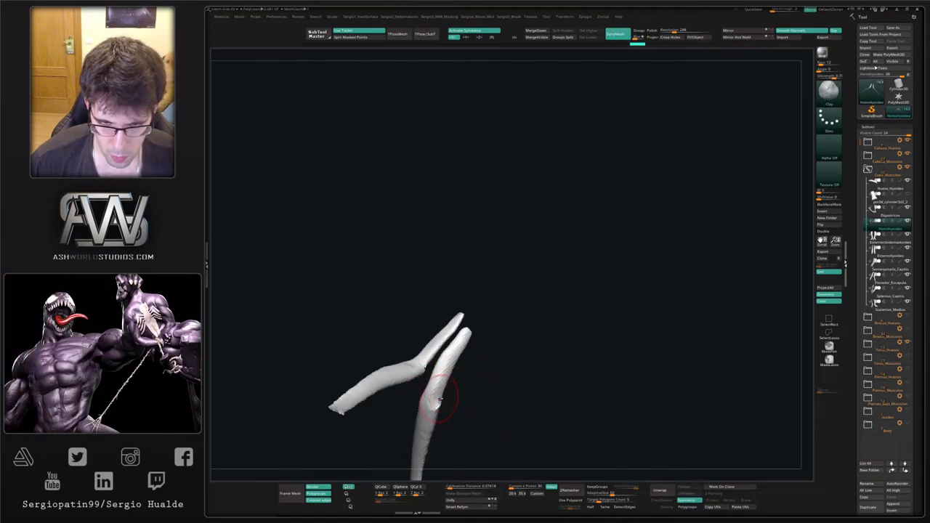
mouse_move(436, 401)
mouse_down()
mouse_move(455, 349)
mouse_move(455, 359)
mouse_up()
mouse_move(435, 399)
shift+mouse_down()
mouse_move(430, 412)
mouse_move(438, 399)
shift+mouse_up()
mouse_move(434, 401)
right_down()
mouse_move(368, 405)
mouse_move(469, 399)
mouse_move(465, 426)
mouse_move(457, 414)
right_up()
key(alt+s)
mouse_move(456, 371)
ctrl+right_down()
mouse_move(452, 407)
mouse_move(445, 250)
ctrl+right_up()
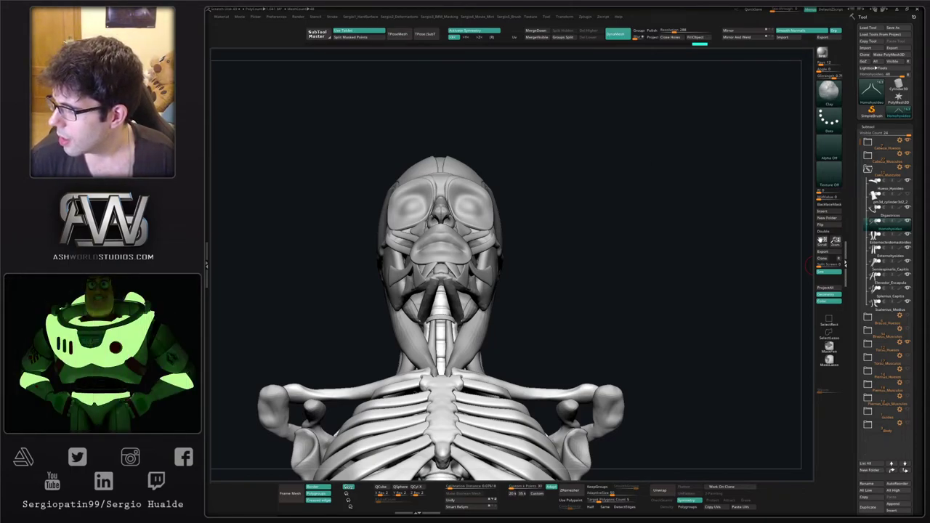
Select the Digastricos subtool, isolate it, and duplicate its front strip within the subtool using the transform gizmo.
drag(638, 282, 536, 279)
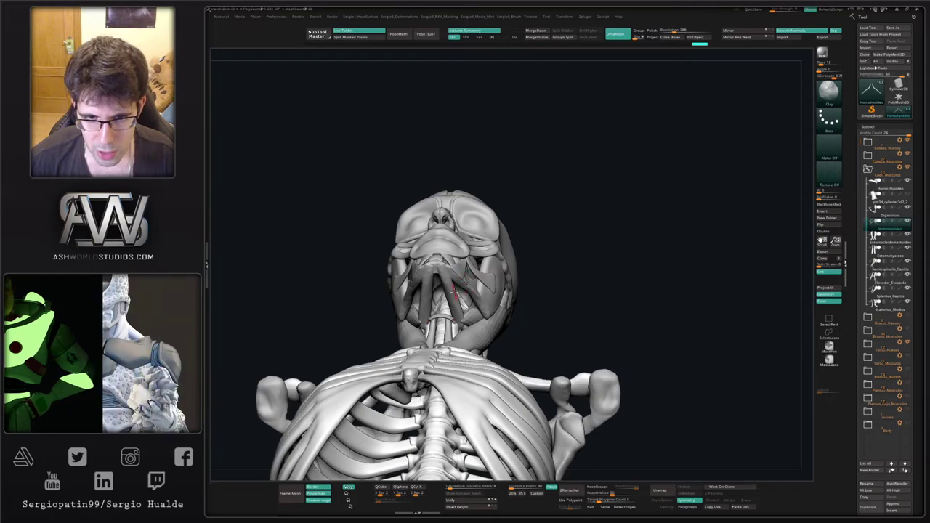
alt+click(454, 295)
ctrl+right_drag(459, 303, 481, 322)
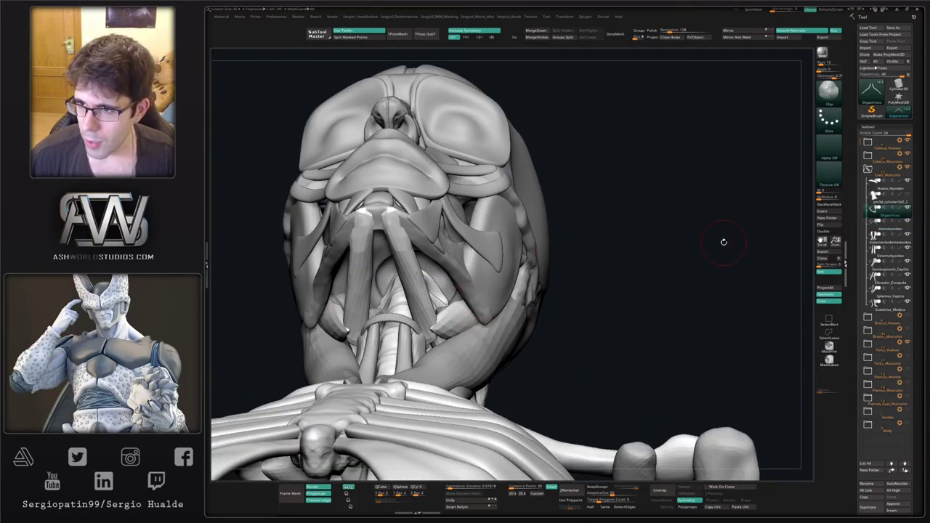
key(w)
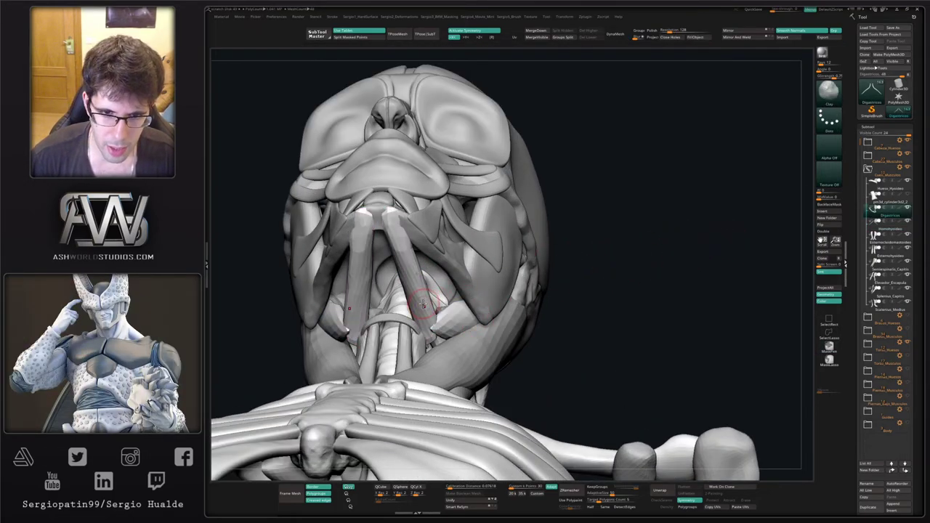
key(alt+s)
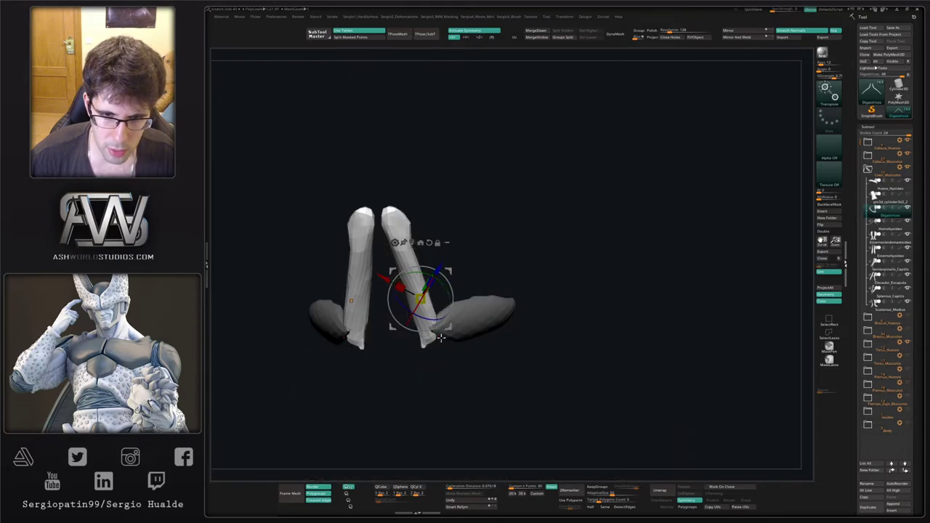
right_drag(438, 331, 445, 291)
alt+drag(451, 266, 468, 347)
key(alt+s)
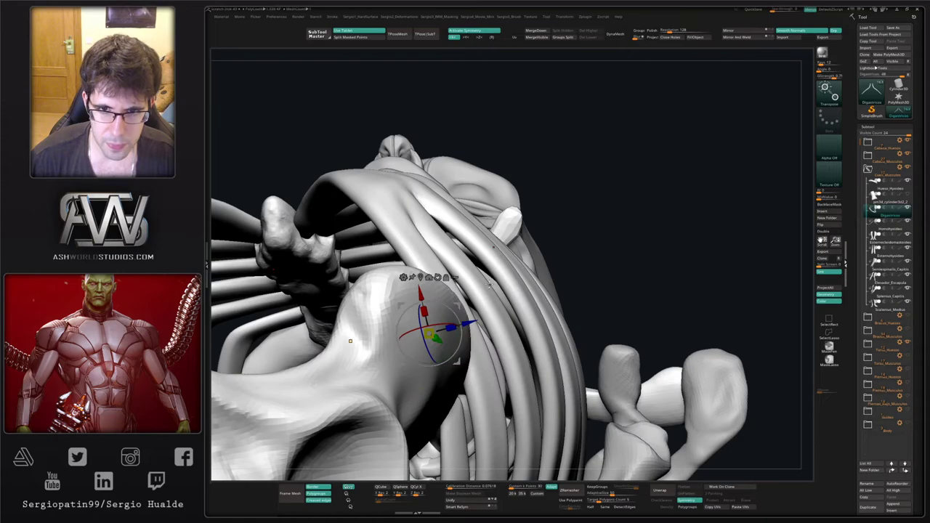
Reposition the duplicated Digastricos strip with the Move brush so it runs from the hyoid toward the lower jaw.
mouse_move(542, 241)
right_down()
mouse_move(510, 237)
mouse_move(514, 251)
right_up()
key(q)
key(s)
mouse_move(516, 249)
mouse_down()
mouse_move(527, 248)
mouse_move(469, 281)
mouse_up()
right_drag(527, 276, 474, 270)
drag(430, 259, 432, 263)
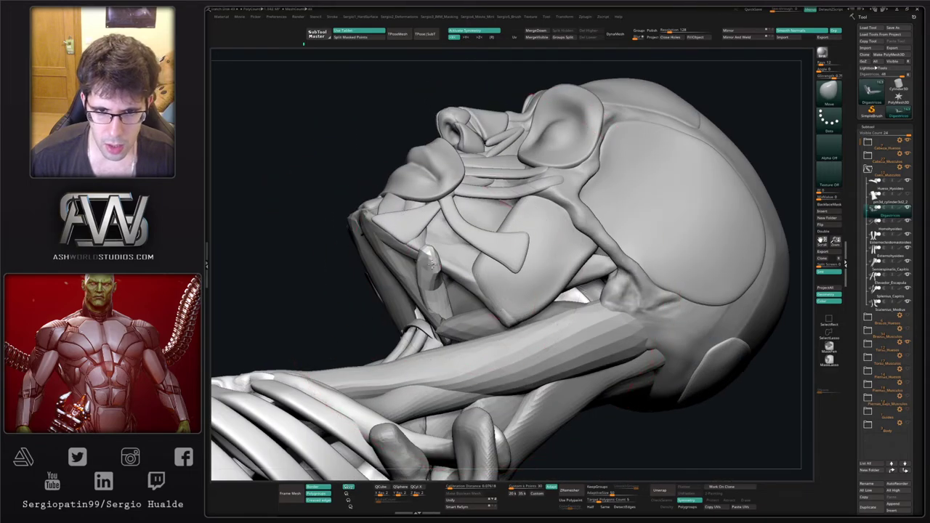
right_drag(415, 259, 452, 266)
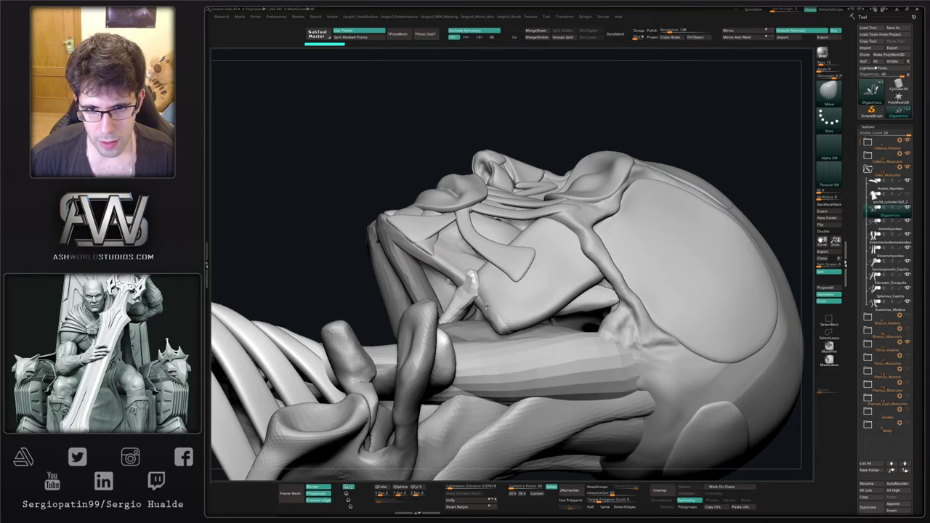
right_drag(488, 307, 452, 287)
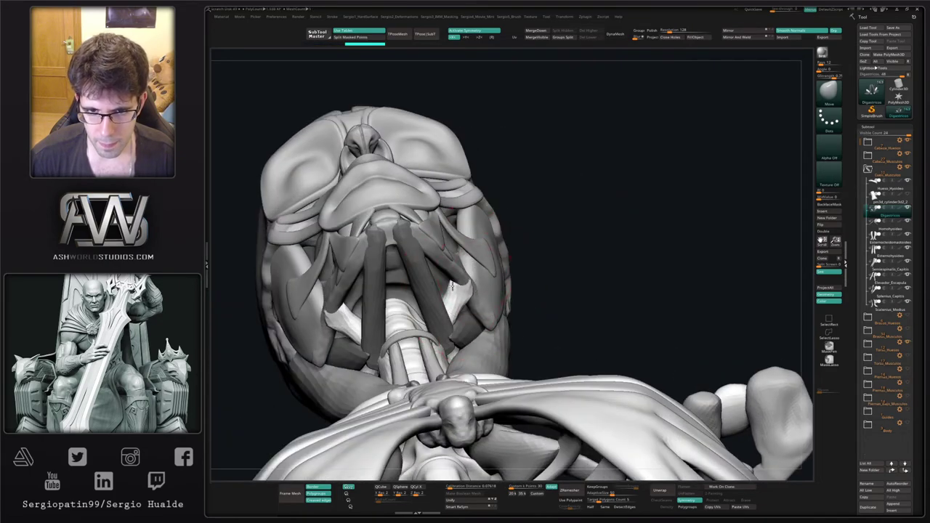
Adjust the lower end of the short Digastricos strip near the hyoid and check its shape in isolation.
drag(448, 319, 453, 324)
key(shift+s)
right_drag(456, 325, 443, 342)
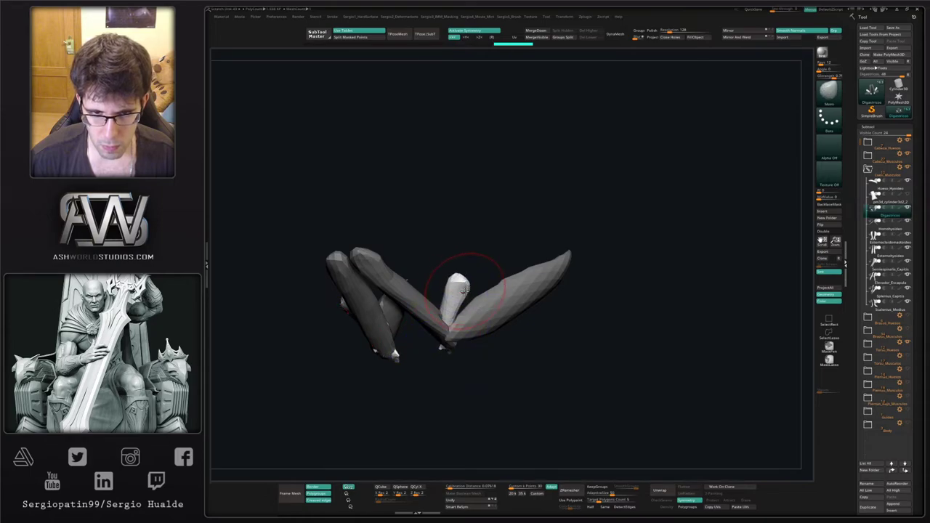
right_drag(463, 291, 443, 287)
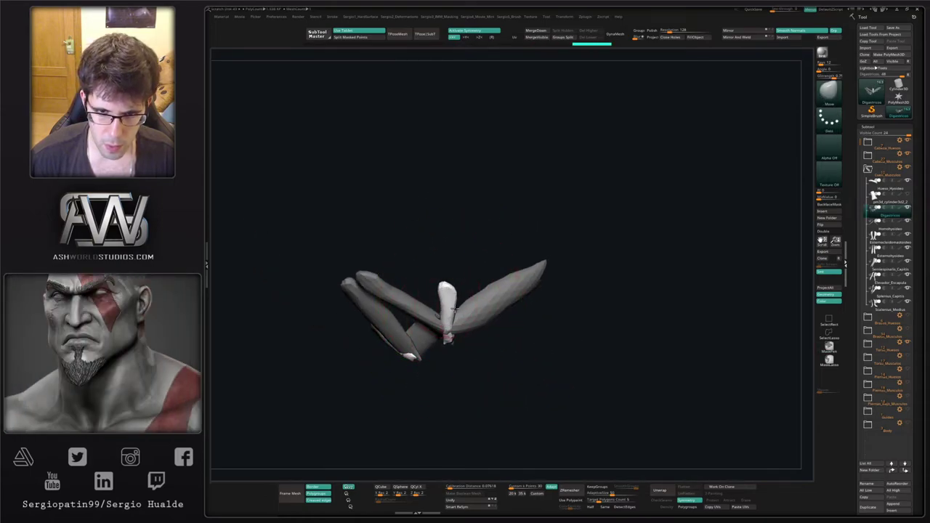
key(alt+s)
right_drag(452, 331, 449, 302)
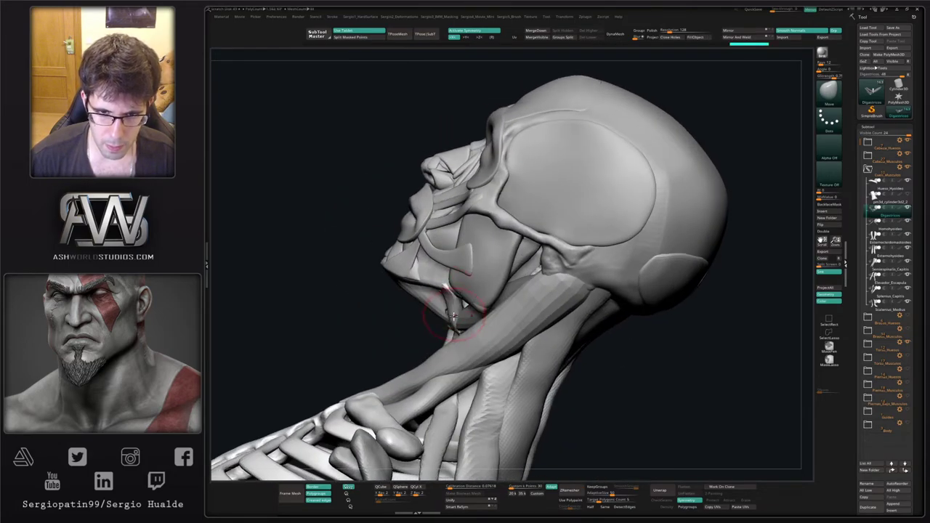
right_drag(448, 311, 469, 294)
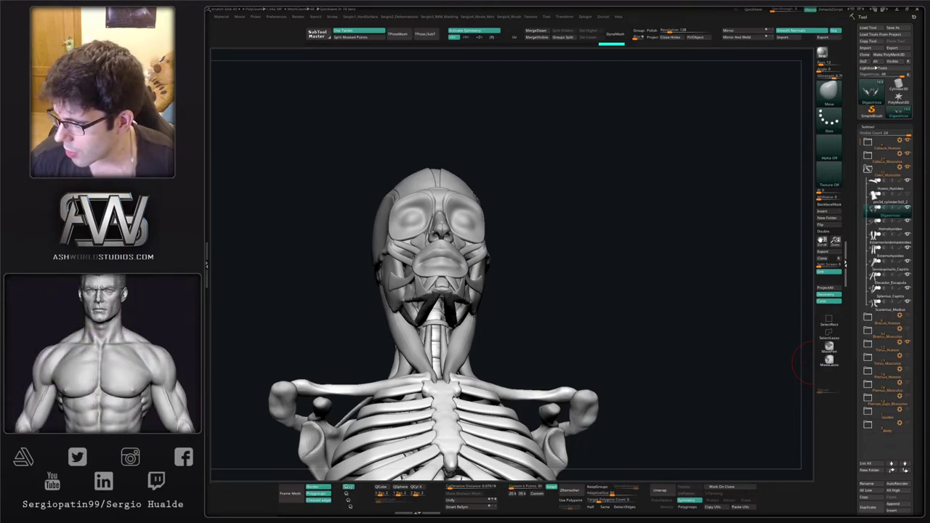
Isolate the Digastricos subtool, duplicate it, and rename the copy as Estilohioideo.
drag(675, 169, 461, 273)
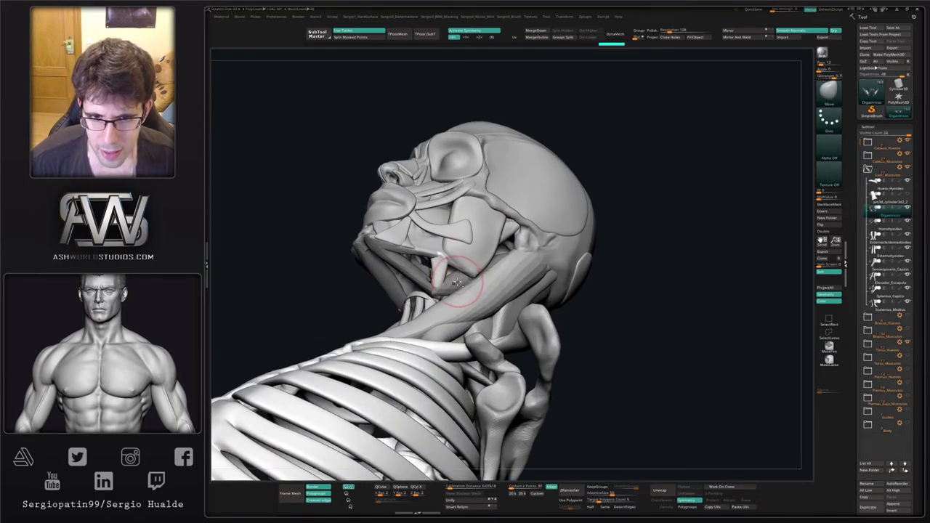
key(alt+s)
ctrl+drag(505, 303, 531, 322)
key(ctrl+shift+d)
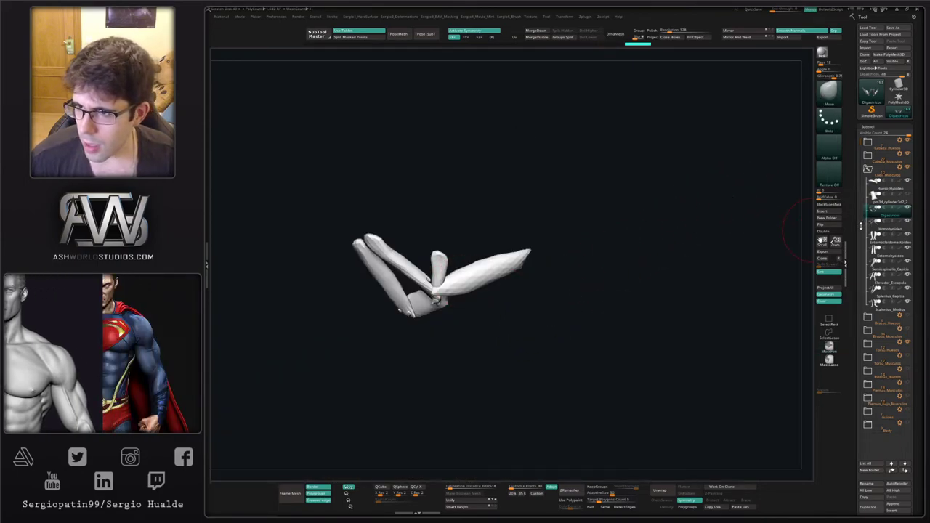
key(F2)
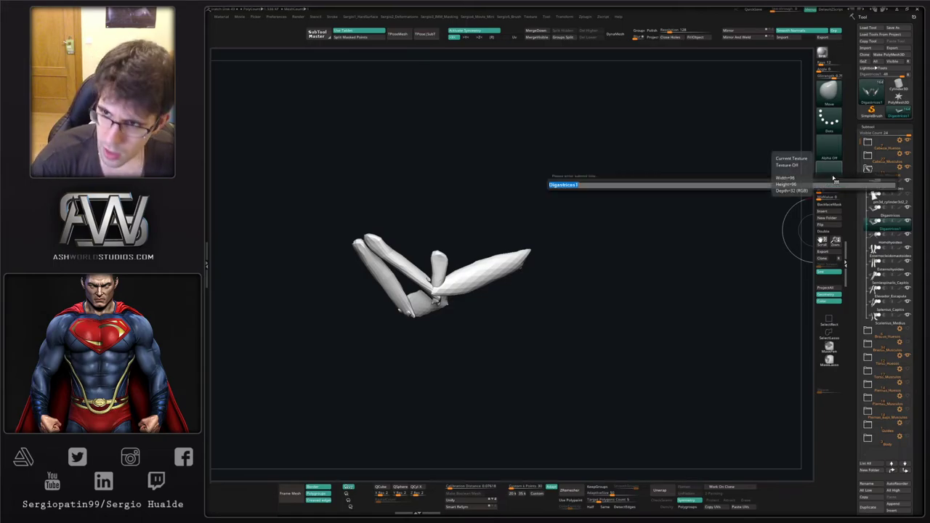
text(Estilohiod)
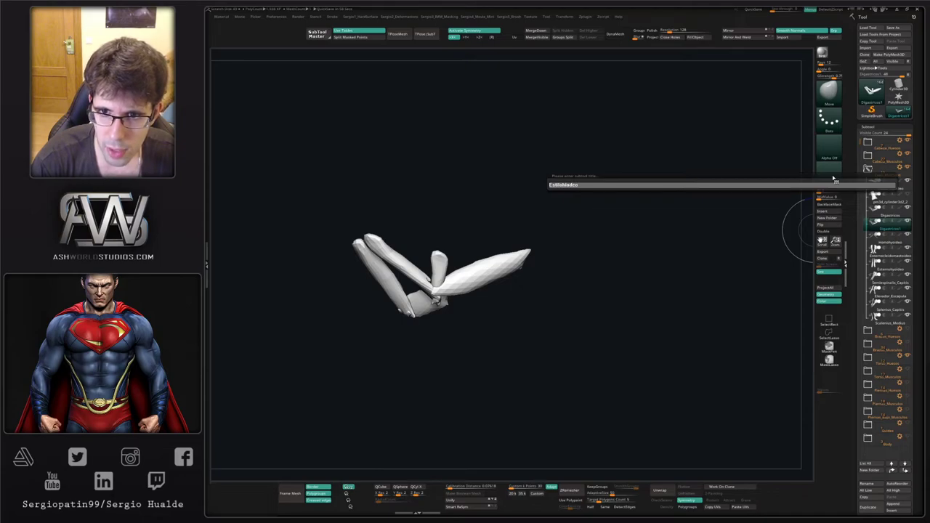
key(BackSpace)
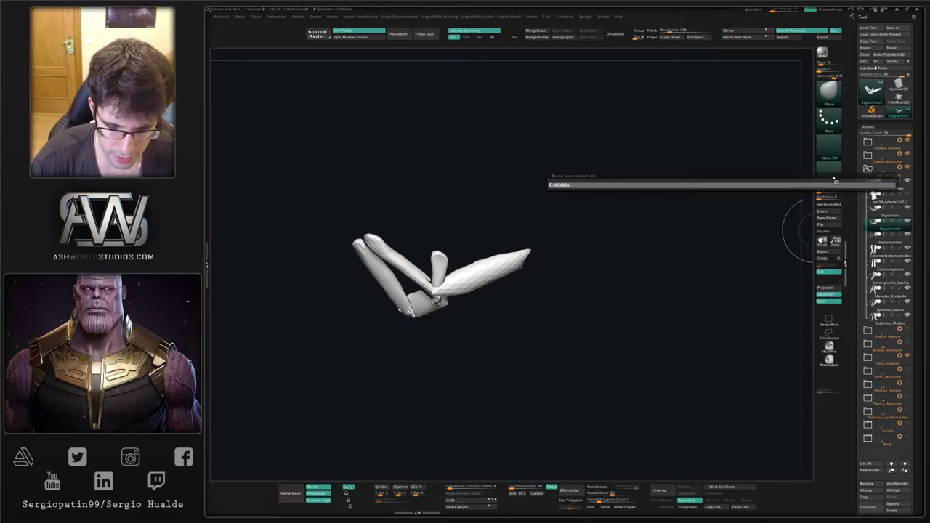
text(ideo)
key(Return)
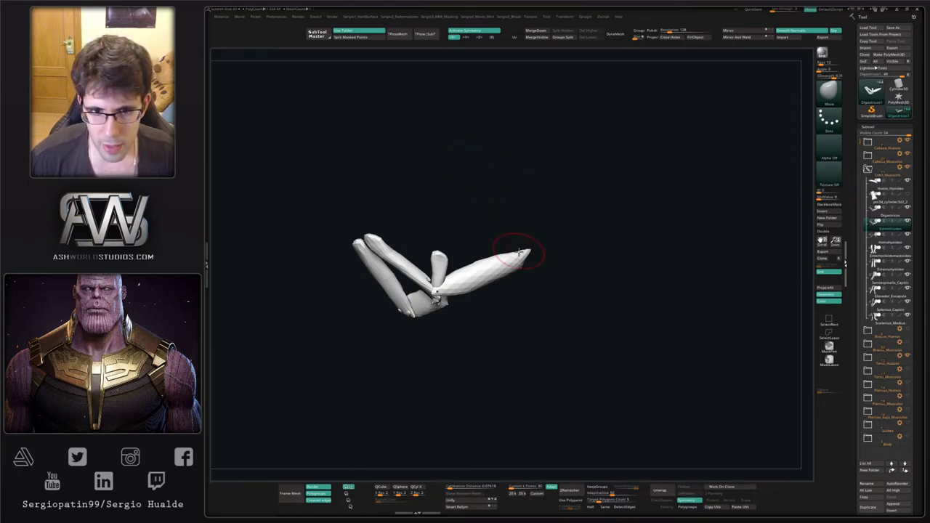
Remove the front strips from the Estilohioideo so only its rear strips are left, and bring back the full model.
ctrl+shift+click(489, 266)
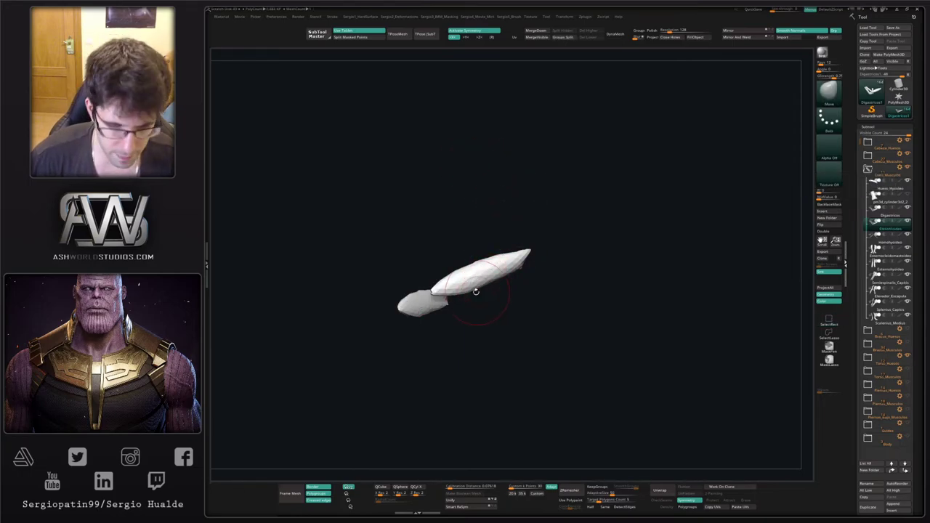
ctrl+shift+click(476, 289)
mouse_move(490, 284)
right_down()
mouse_move(516, 294)
mouse_move(495, 254)
right_up()
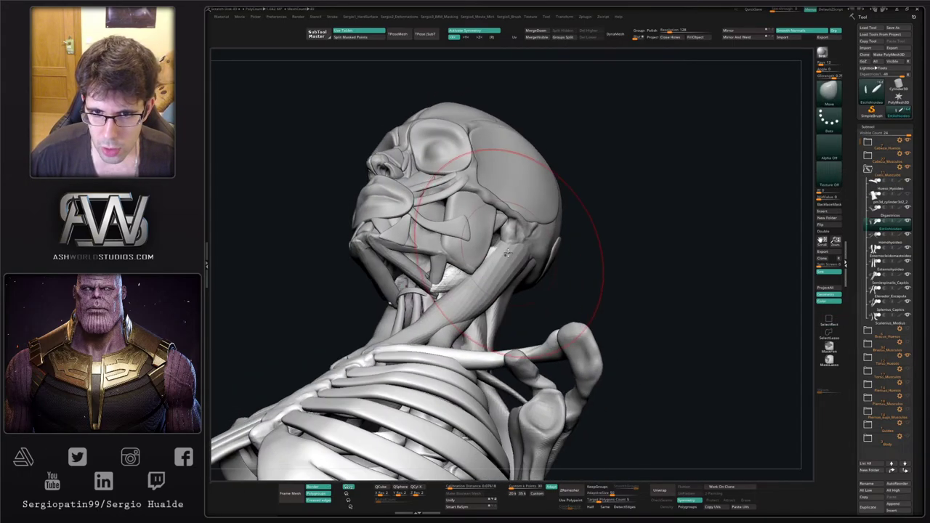
Reshape the Estilohioideo with the Move brush so it runs from near the hyoid up behind the jaw.
ctrl+shift+click(477, 277)
mouse_move(482, 272)
mouse_down()
mouse_move(484, 286)
mouse_move(473, 271)
mouse_up()
key(s)
mouse_move(471, 270)
mouse_down()
mouse_move(482, 271)
mouse_move(478, 257)
mouse_up()
mouse_move(479, 257)
right_down()
mouse_move(485, 260)
mouse_move(469, 266)
right_up()
ctrl+shift+click(485, 260)
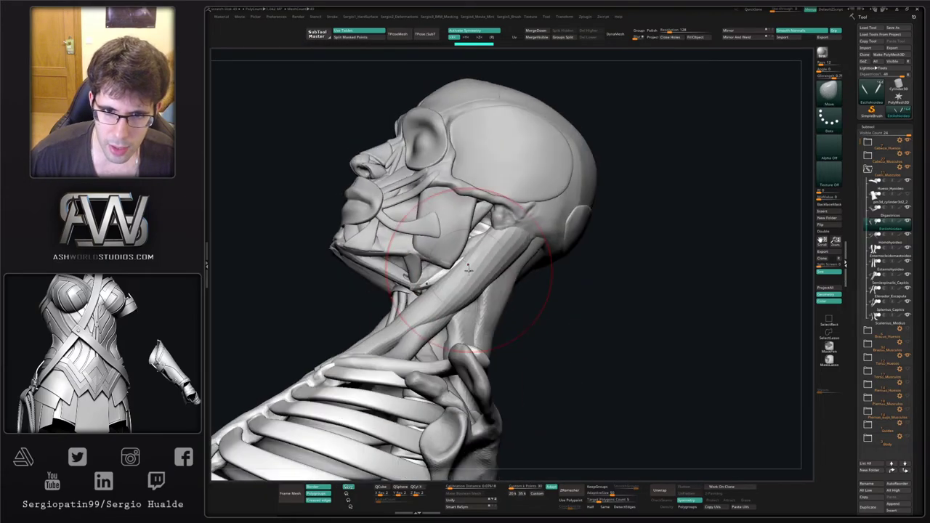
key(s)
drag(469, 271, 467, 277)
drag(468, 278, 453, 271)
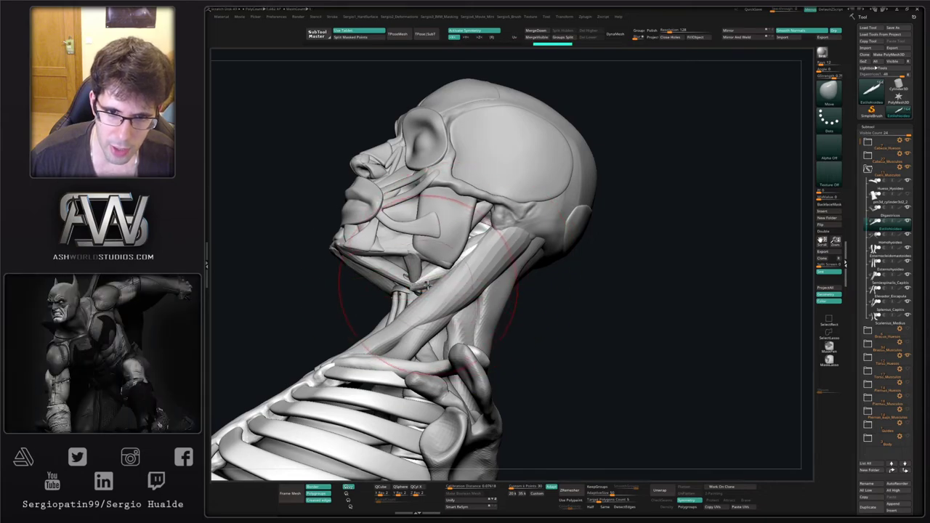
alt+click(434, 282)
right_drag(435, 282, 471, 297)
key(w)
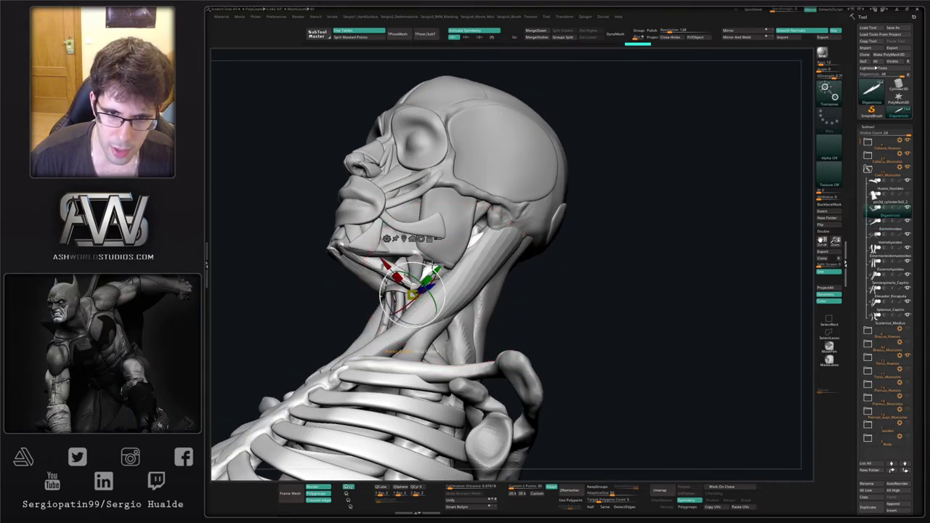
ctrl+click(471, 242)
key(q)
right_drag(473, 230, 453, 268)
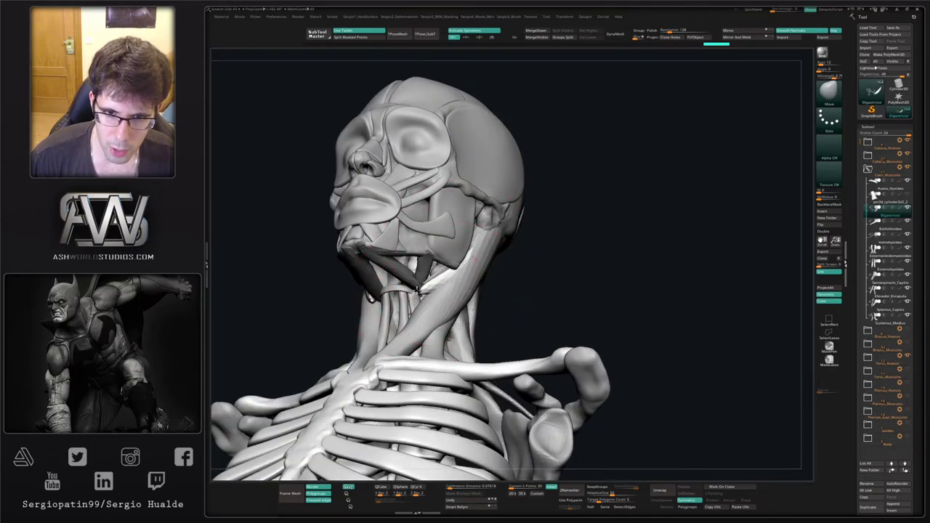
Adjust the Esternocleidomastoideo with the Move brush, shifting its upper end backward behind the ear and refining its course down the neck.
alt+click(477, 266)
right_drag(502, 259, 476, 249)
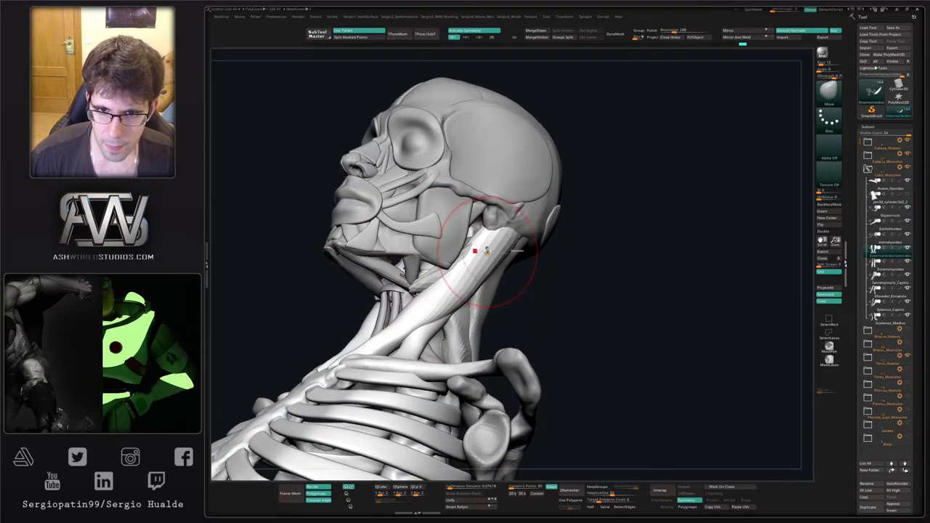
drag(495, 227, 507, 232)
drag(483, 275, 462, 288)
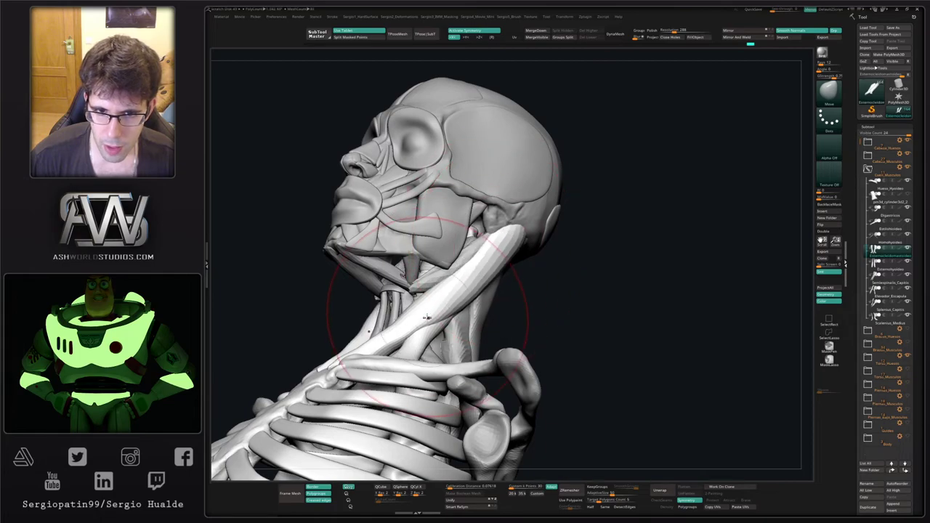
right_drag(429, 316, 462, 316)
drag(411, 320, 389, 340)
right_drag(465, 305, 432, 303)
drag(432, 303, 428, 296)
mouse_move(450, 298)
right_down()
mouse_move(427, 296)
mouse_move(428, 247)
mouse_move(480, 242)
mouse_move(492, 348)
mouse_move(540, 345)
mouse_move(538, 393)
right_up()
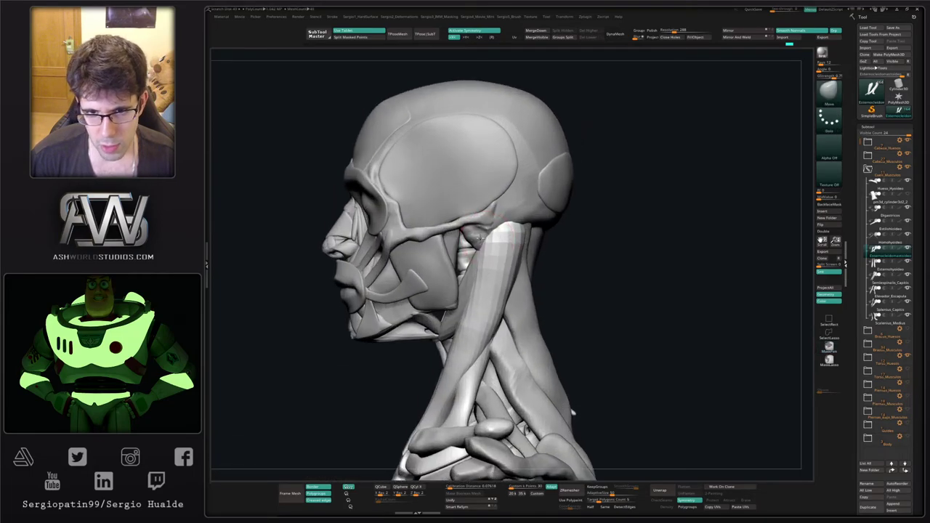
Adjust the rear part of the Digastricos behind the jaw and nudge the adjacent Estilohioideo strip with the Move brush.
alt+click(473, 269)
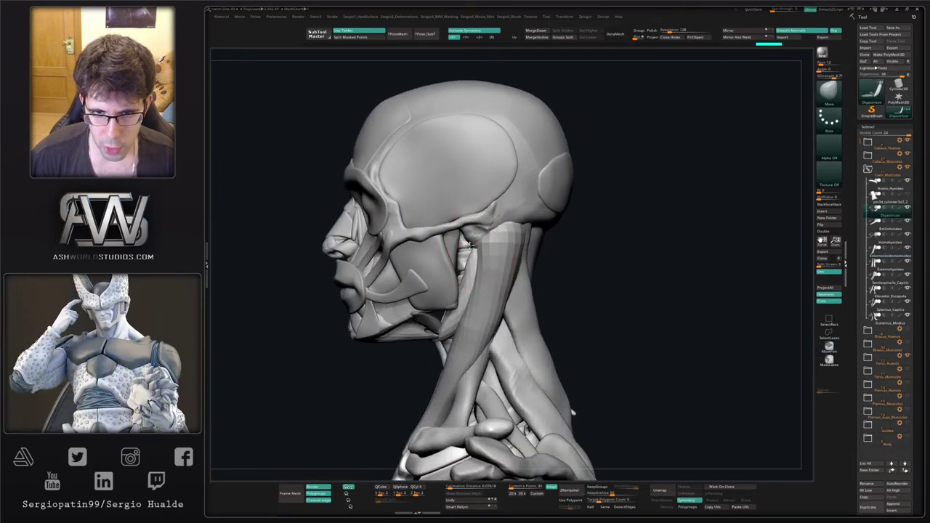
drag(471, 284, 467, 268)
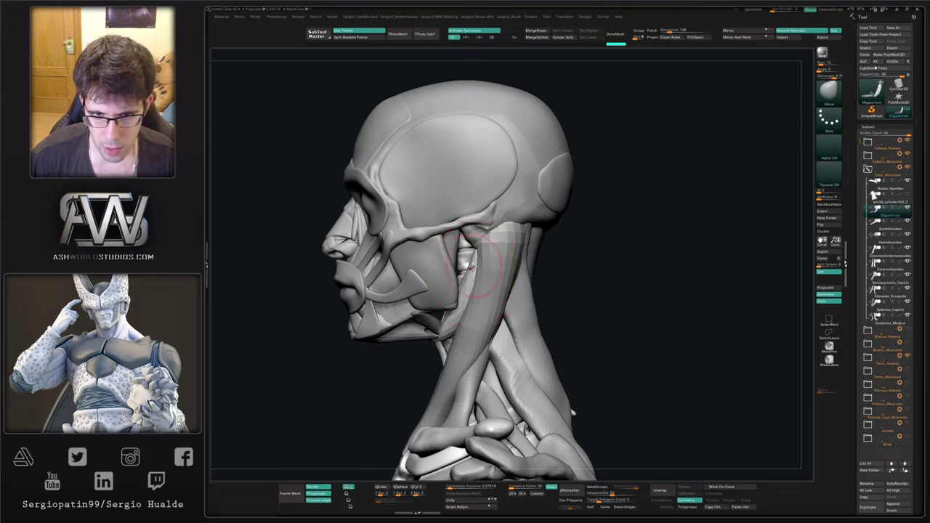
alt+click(465, 282)
mouse_move(463, 296)
right_down()
mouse_move(473, 276)
mouse_move(471, 299)
right_up()
key(alt+s)
key(alt+s)
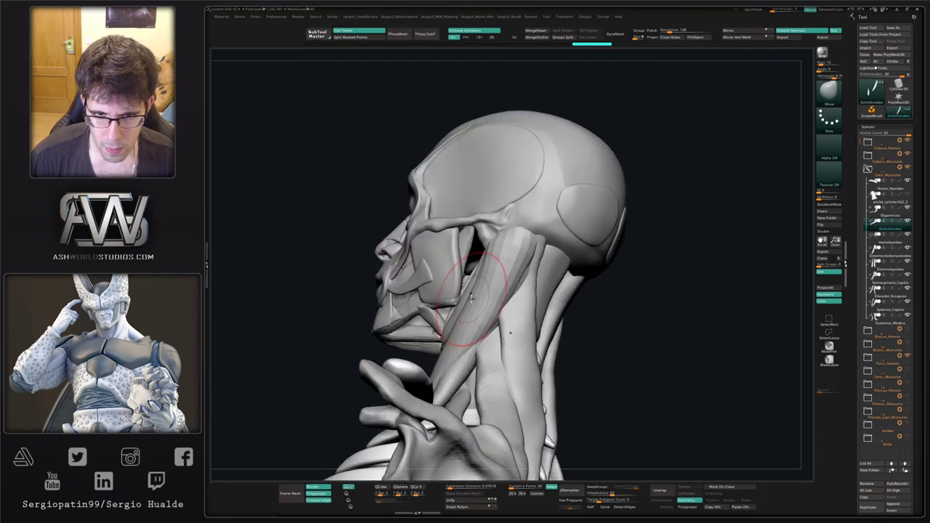
mouse_move(462, 296)
mouse_down()
mouse_move(482, 253)
mouse_move(478, 285)
mouse_move(437, 305)
mouse_move(453, 295)
mouse_up()
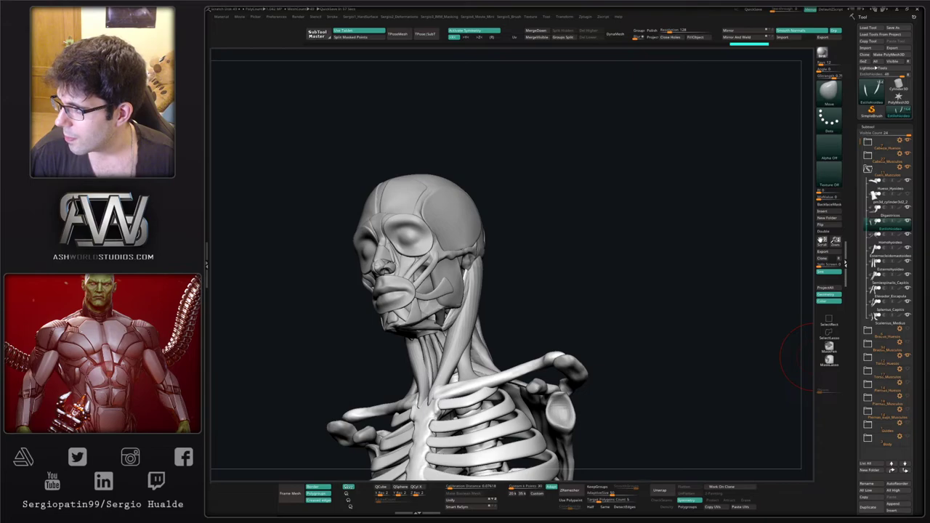
Duplicate the Digastricos subtool again and rename the copy as Milohioideo.
mouse_move(533, 234)
mouse_down()
mouse_move(550, 211)
mouse_move(533, 223)
mouse_up()
right_drag(533, 222, 436, 294)
alt+click(434, 297)
key(ctrl+shift+d)
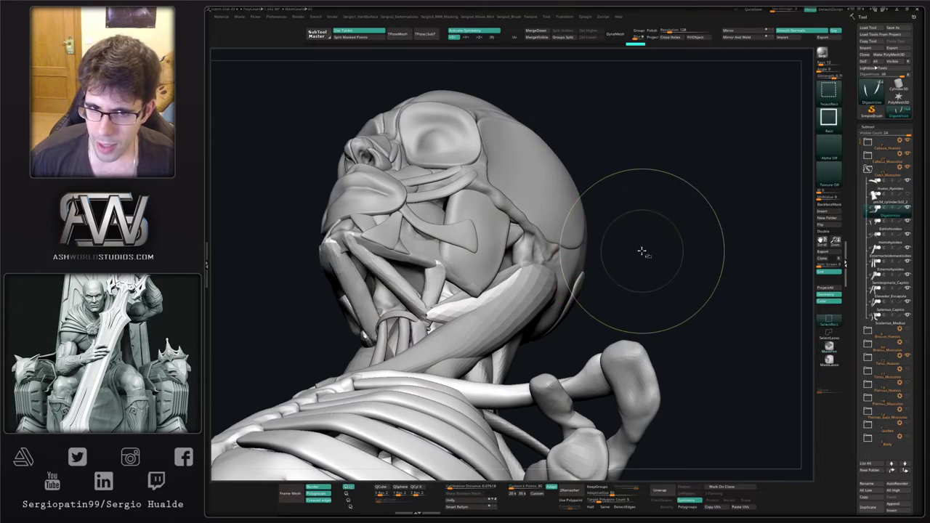
key(Down)
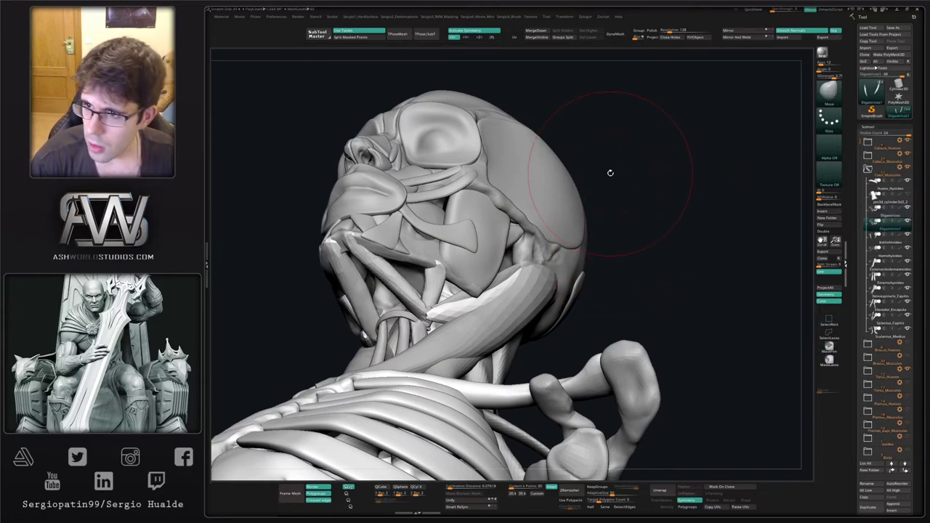
key(F2)
key(BackSpace)
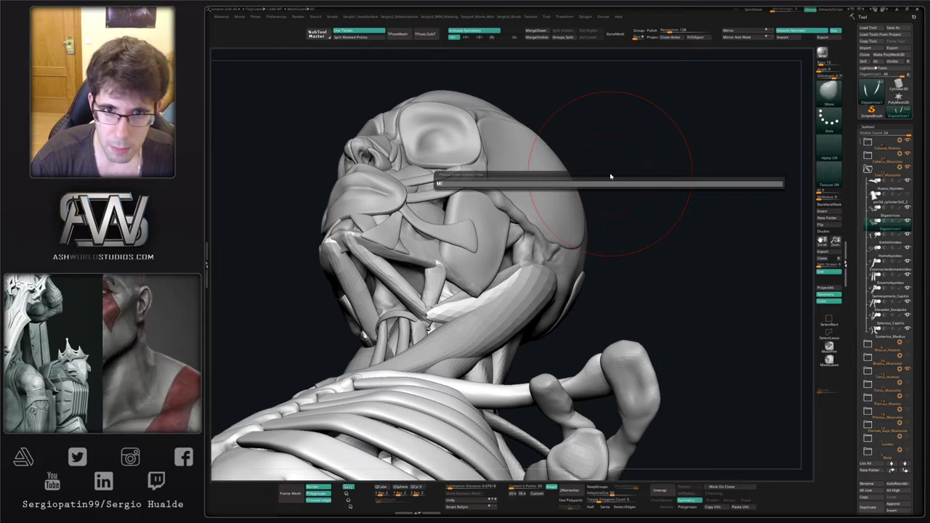
text(Milo)
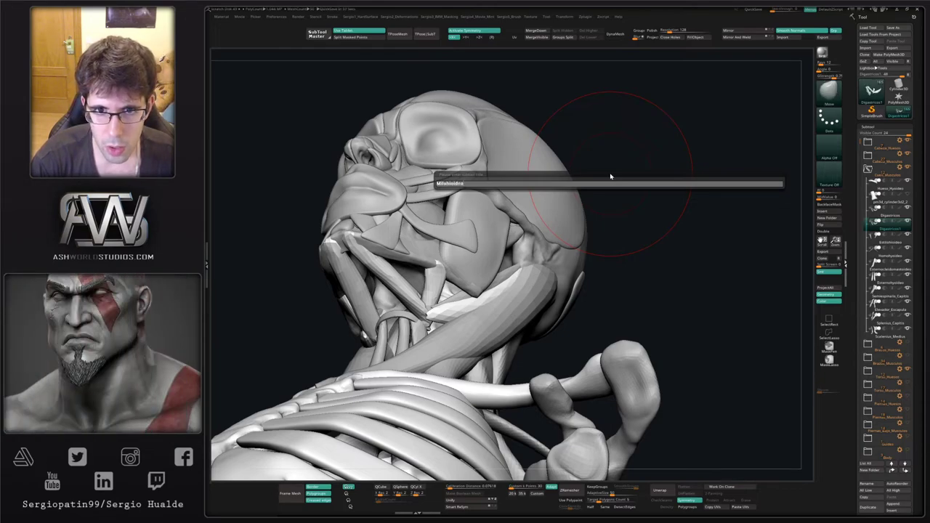
text(hioideo)
key(Return)
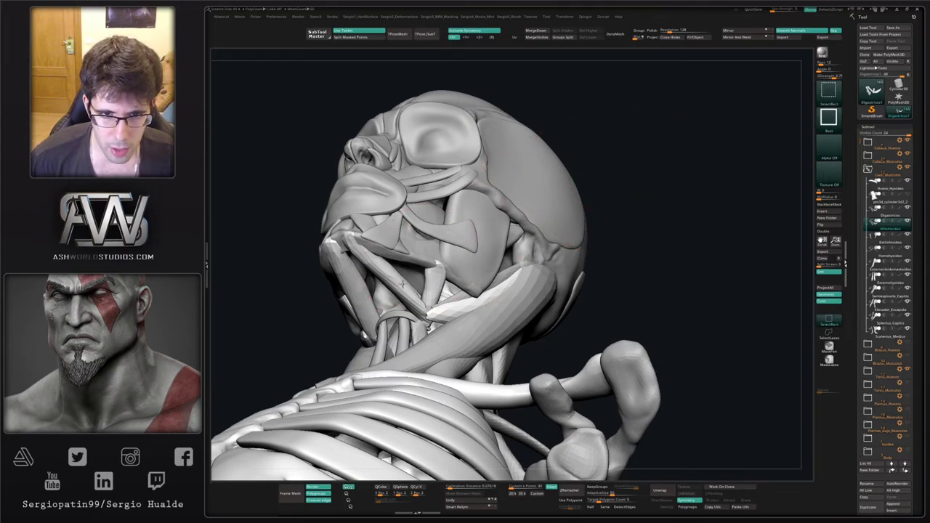
Hide the torso bones folder to expose the underside of the jaw.
key(ctrl+shift)
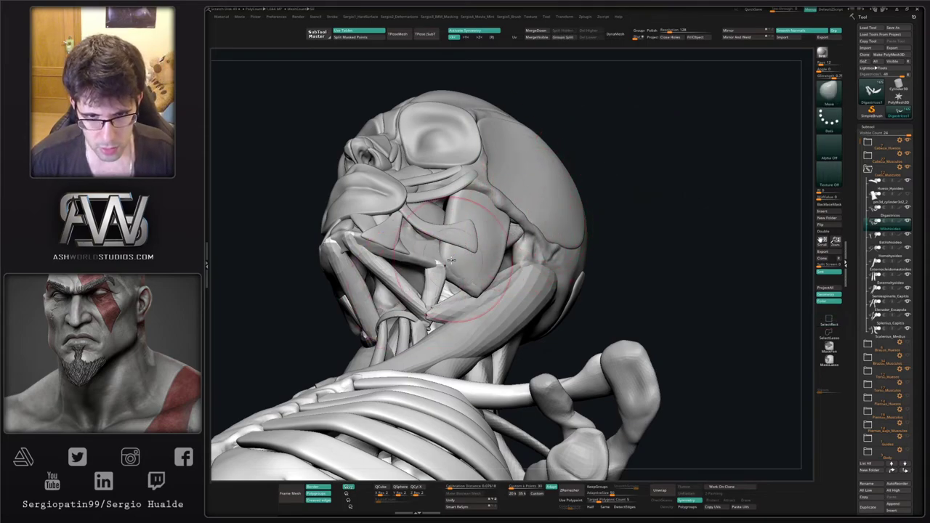
mouse_move(446, 265)
alt+right_down()
mouse_move(457, 249)
mouse_move(403, 276)
mouse_move(418, 266)
alt+right_up()
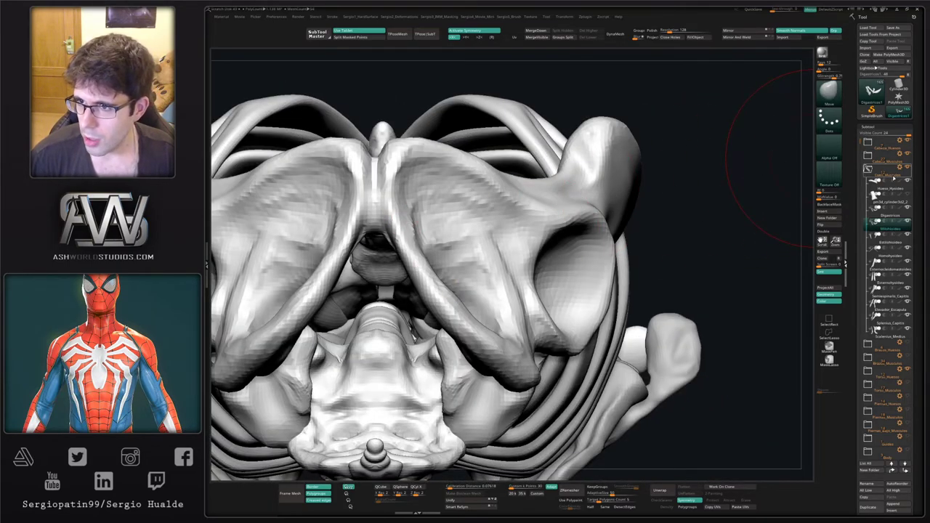
click(908, 373)
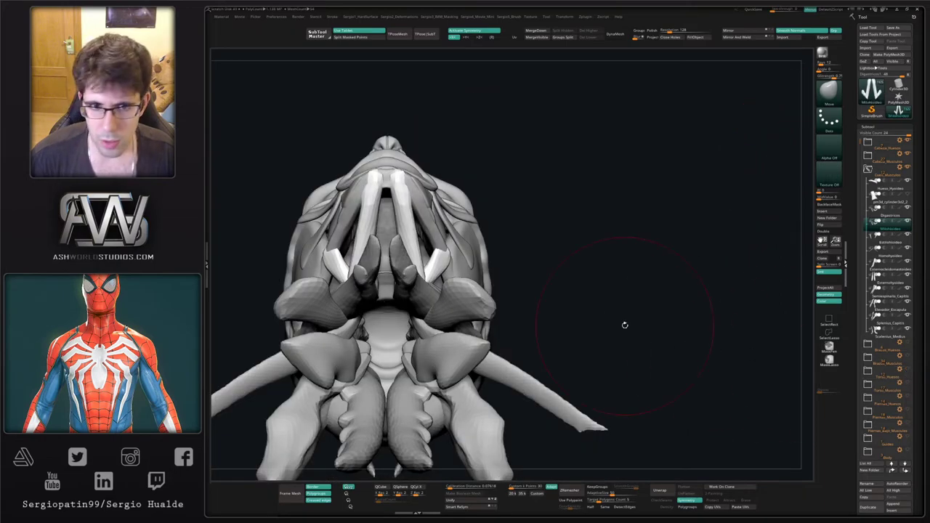
right_drag(381, 182, 418, 238)
key(w)
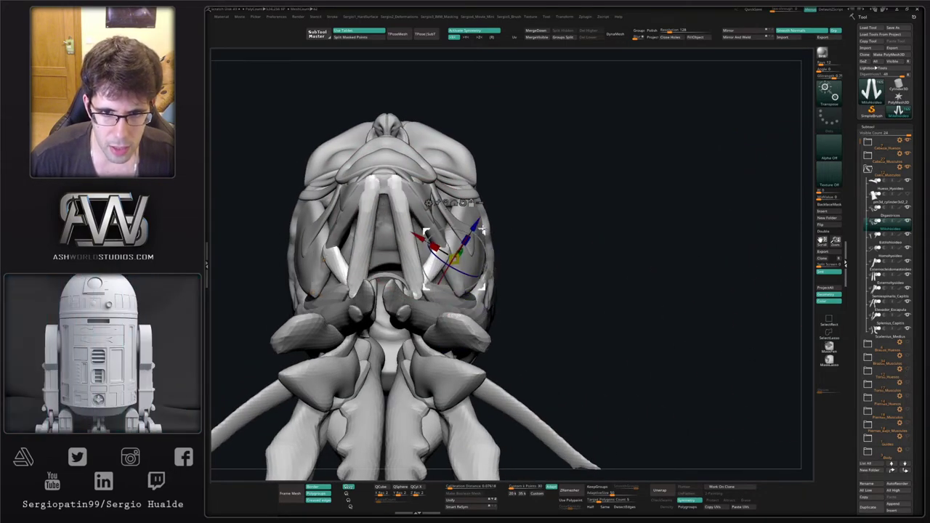
drag(481, 228, 458, 229)
click(533, 233)
drag(480, 220, 479, 221)
drag(510, 270, 487, 279)
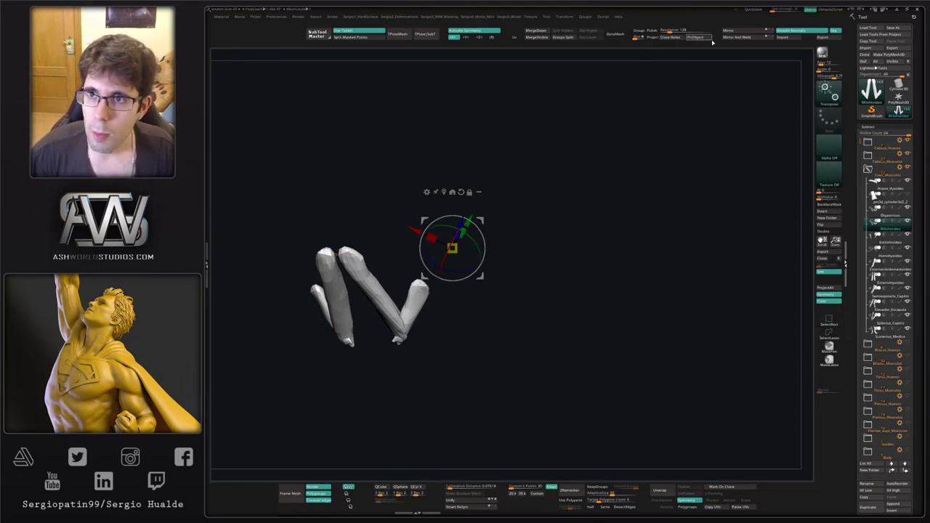
key(q)
Remove the short side strips from the Milohioideo, keeping only the pair of long strips.
ctrl+shift+click(407, 309)
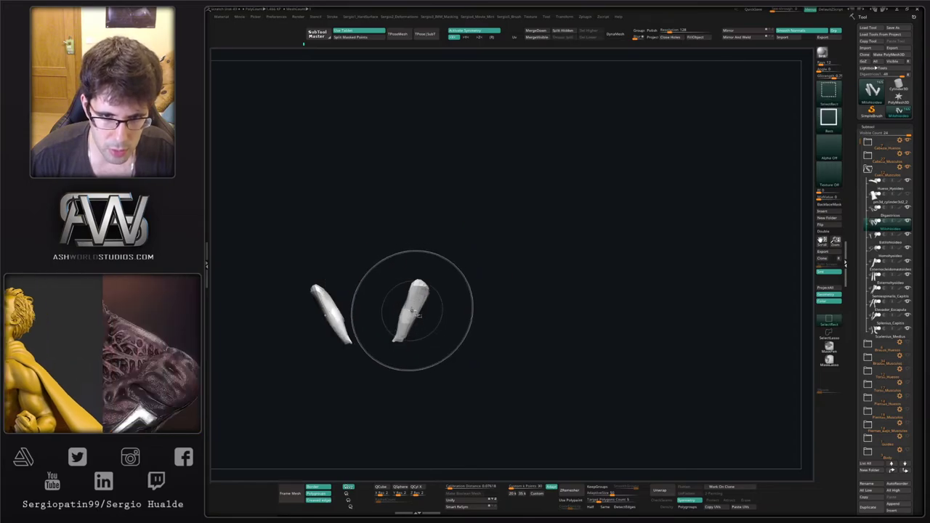
ctrl+shift+click(413, 310)
drag(407, 313, 400, 297)
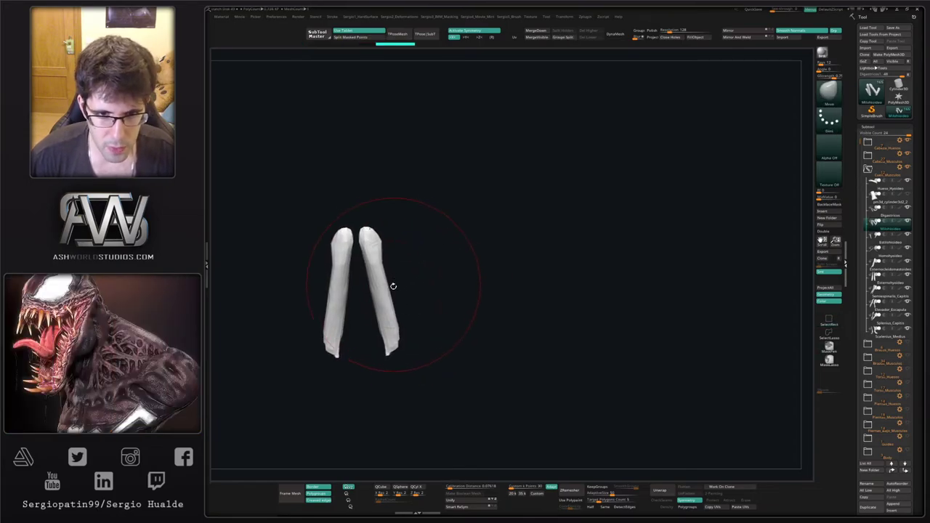
Show the surrounding anatomy and shape the Milohioideo strips with the Move brush to run side by side near the jaw's midline.
key(alt+s)
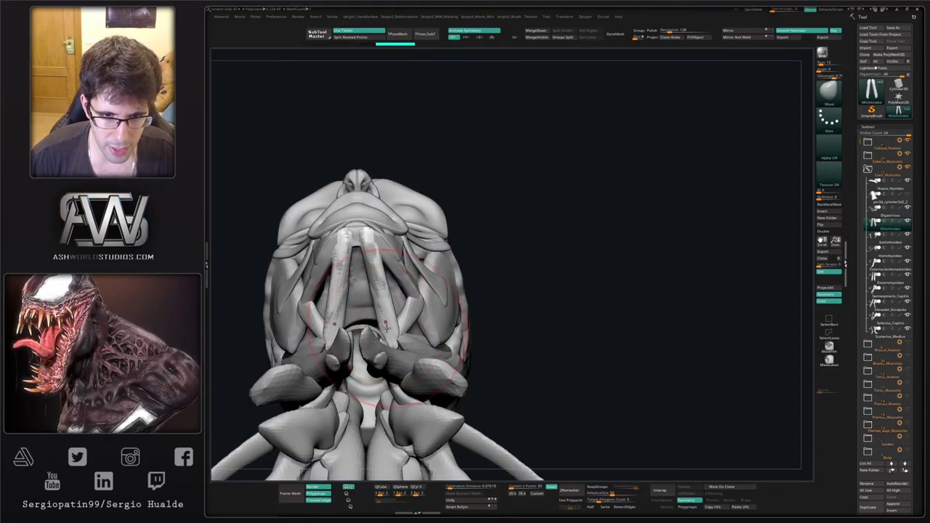
drag(333, 325, 342, 325)
key(ctrl+z)
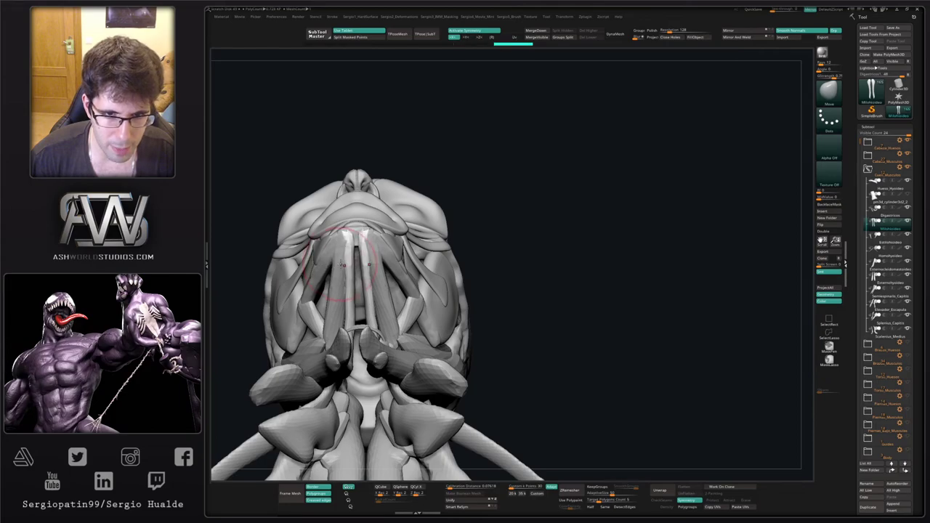
Isolate the Milohioideo, mask parts of the strips and reshape their lower ends with the Move brush.
key(alt+s)
ctrl+drag(376, 222, 372, 265)
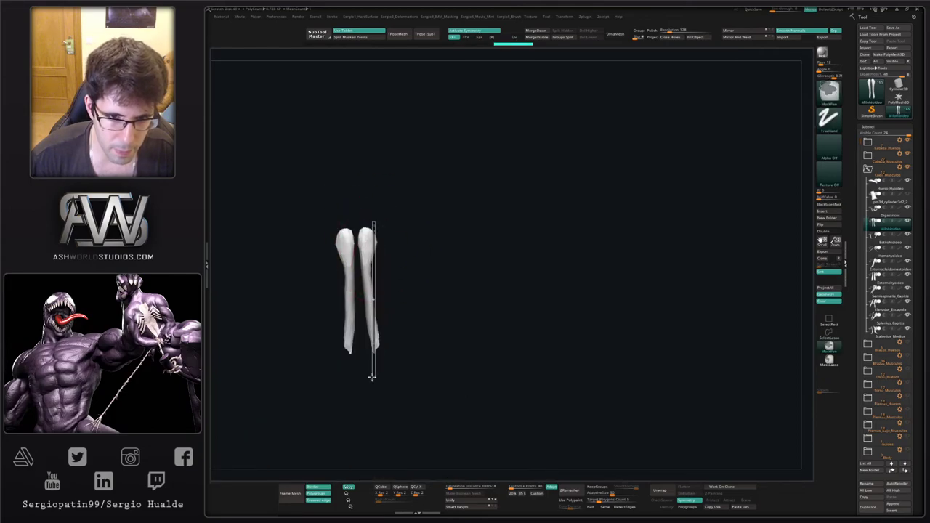
ctrl+shift+drag(366, 382, 369, 357)
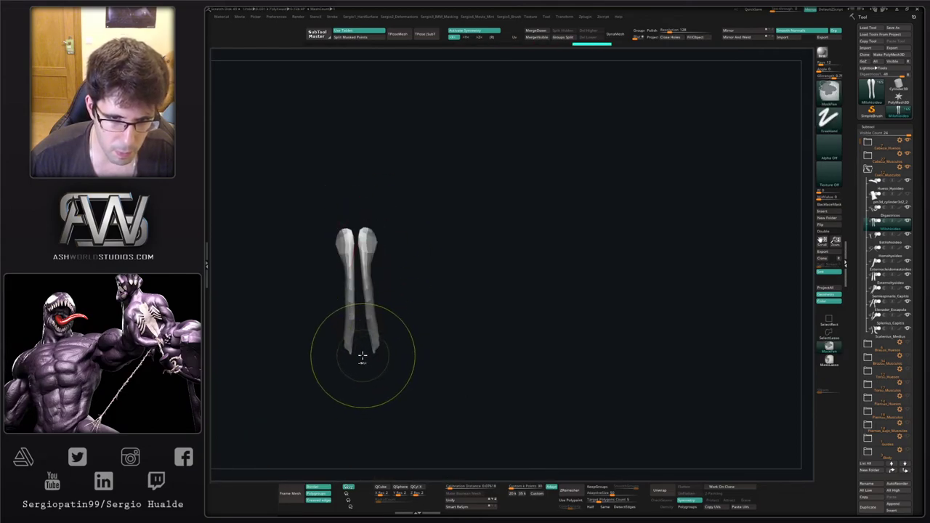
ctrl+shift+drag(367, 293, 379, 316)
key(s)
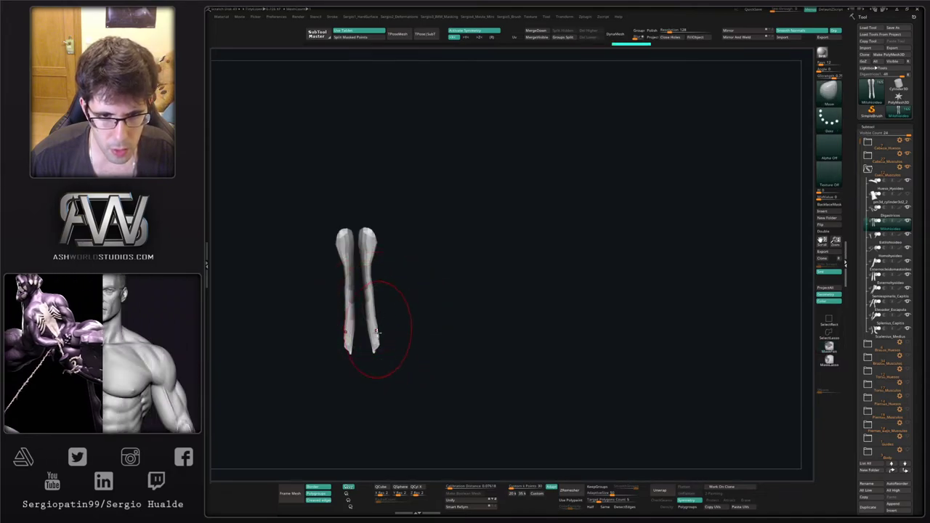
click(818, 361)
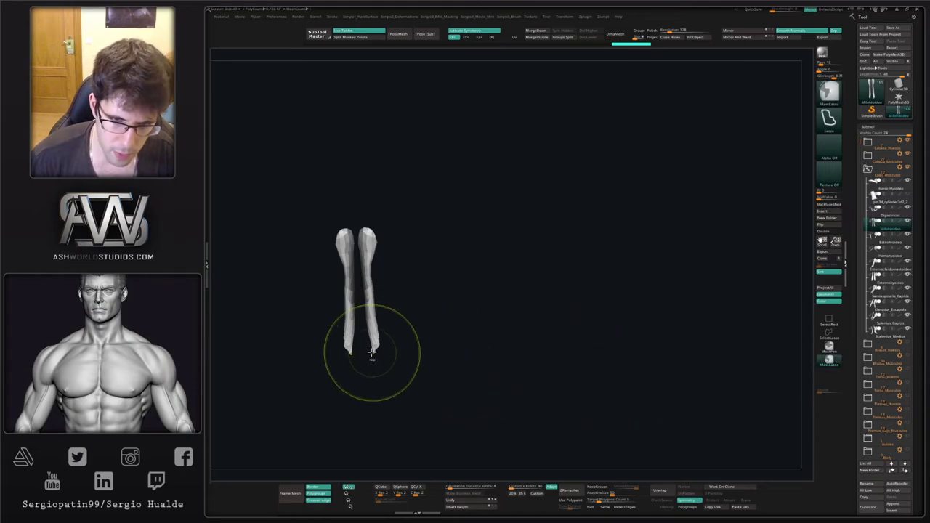
mouse_move(360, 352)
ctrl+mouse_down()
mouse_move(378, 359)
mouse_move(383, 327)
ctrl+mouse_up()
drag(370, 270, 374, 260)
key(alt+s)
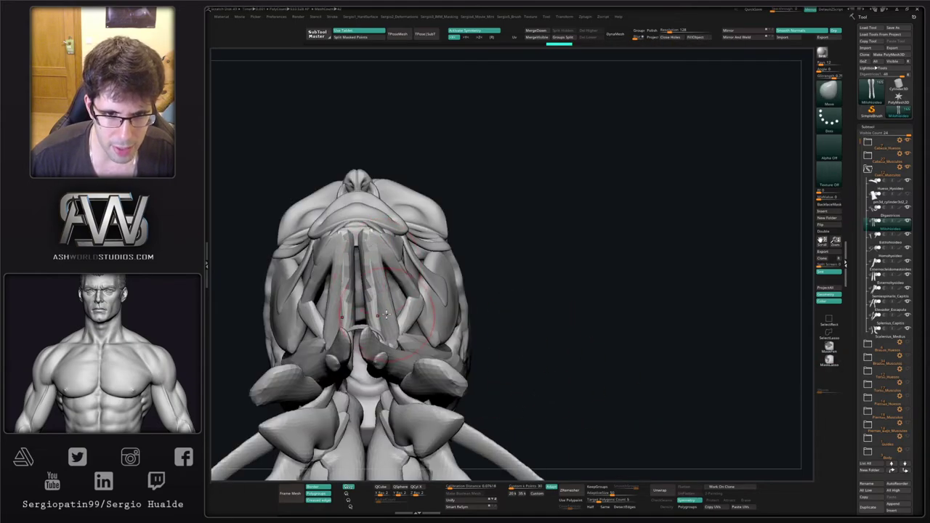
Widen the Milohioideo strips toward the midline with the Move brush so they fill the gap between jaw and hyoid.
right_drag(389, 347, 401, 309)
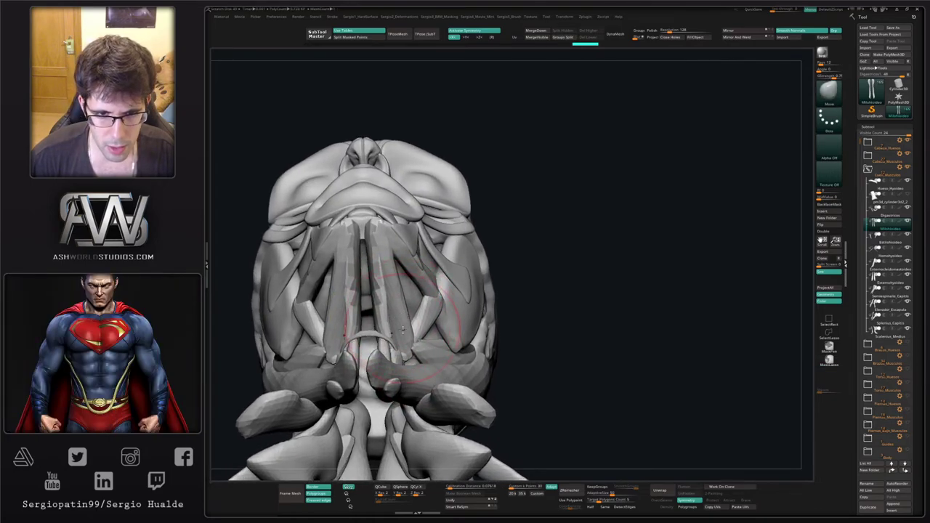
key(w)
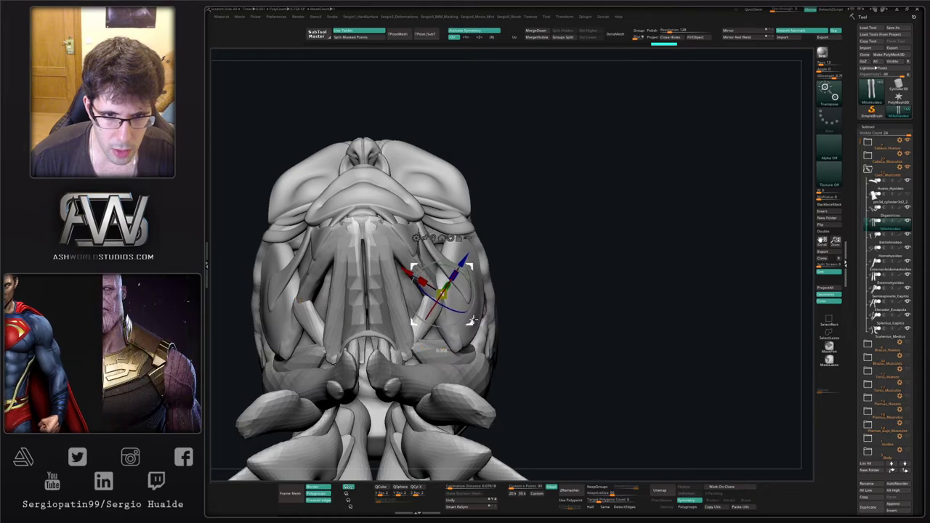
key(q)
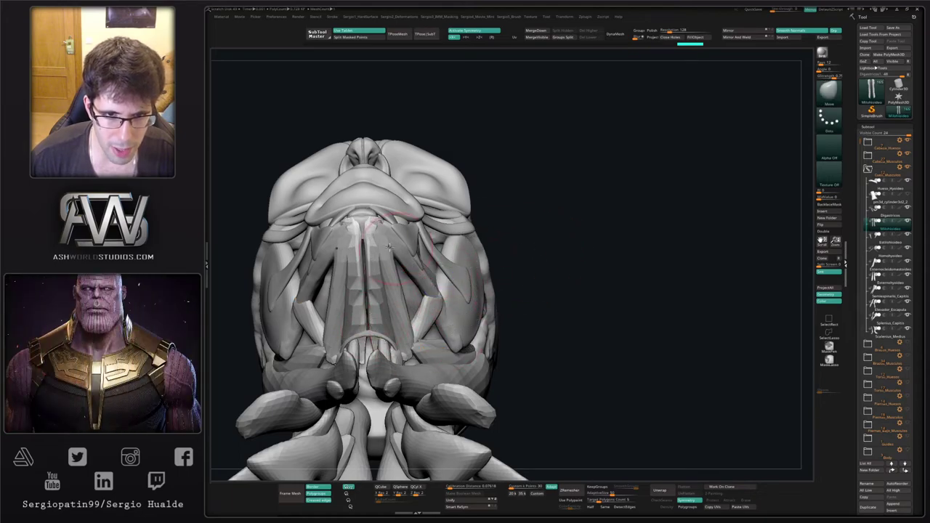
key(alt+shift+s)
drag(391, 224, 418, 221)
Try DynaMesh on the Milohioideo strips, raising the resolution to 216 and turning on Groups.
click(618, 35)
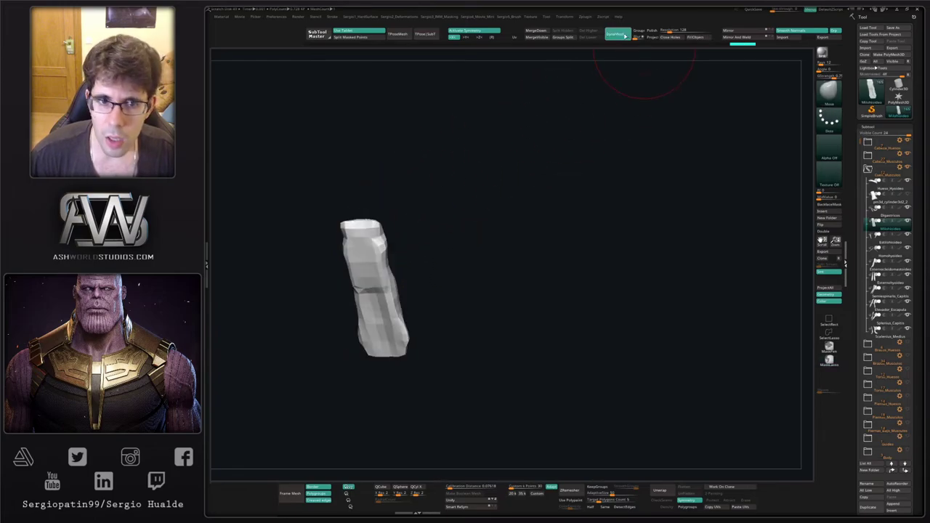
key(ctrl+z)
click(676, 30)
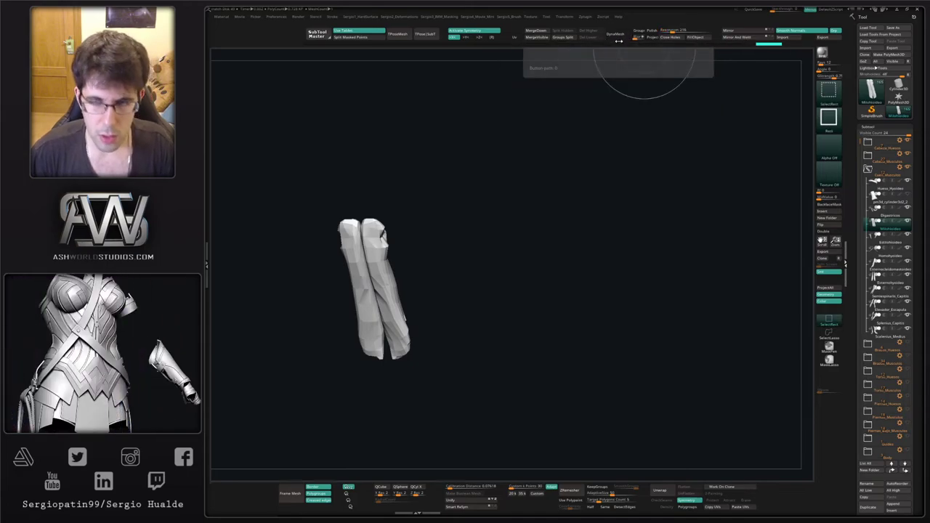
click(619, 34)
key(ctrl+z)
click(637, 32)
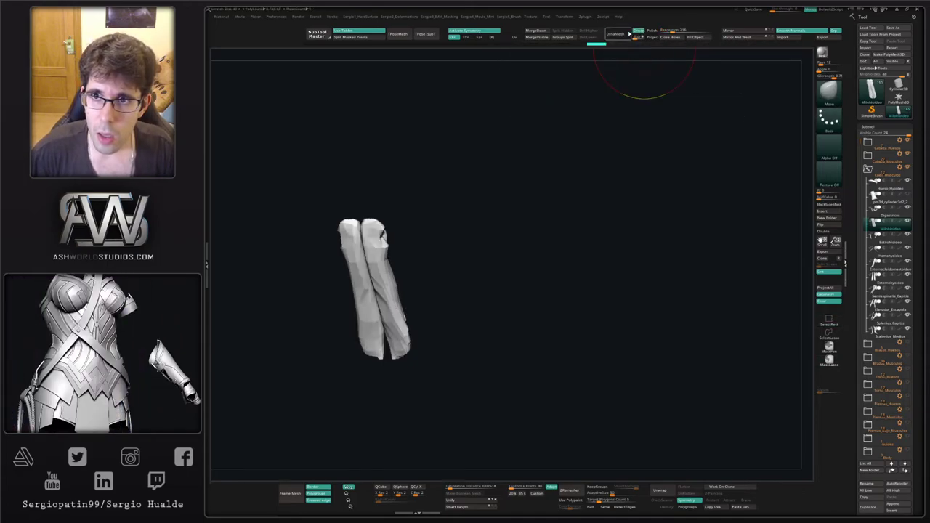
click(626, 35)
drag(463, 252, 469, 243)
key(ctrl+z)
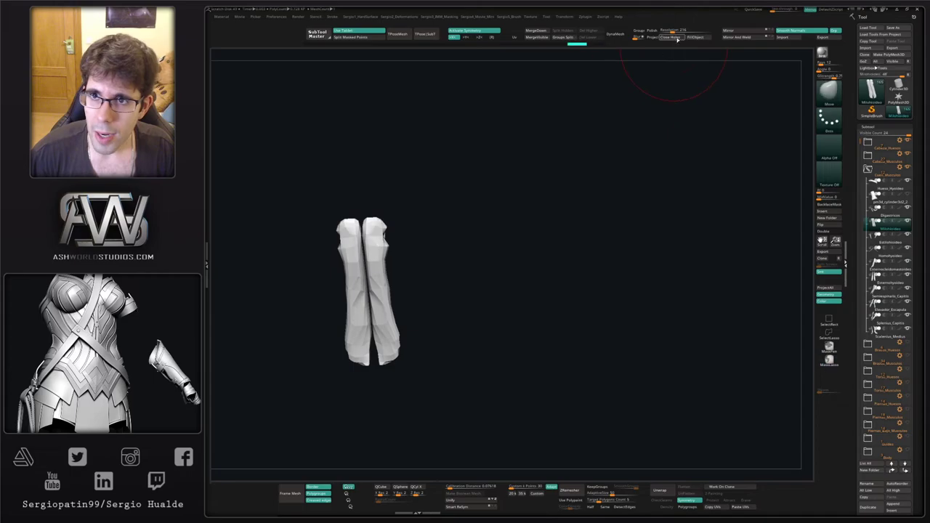
DynaMesh the Milohioideo with Groups on, then fit the strips between the chin and hyoid with the Move brush.
click(615, 34)
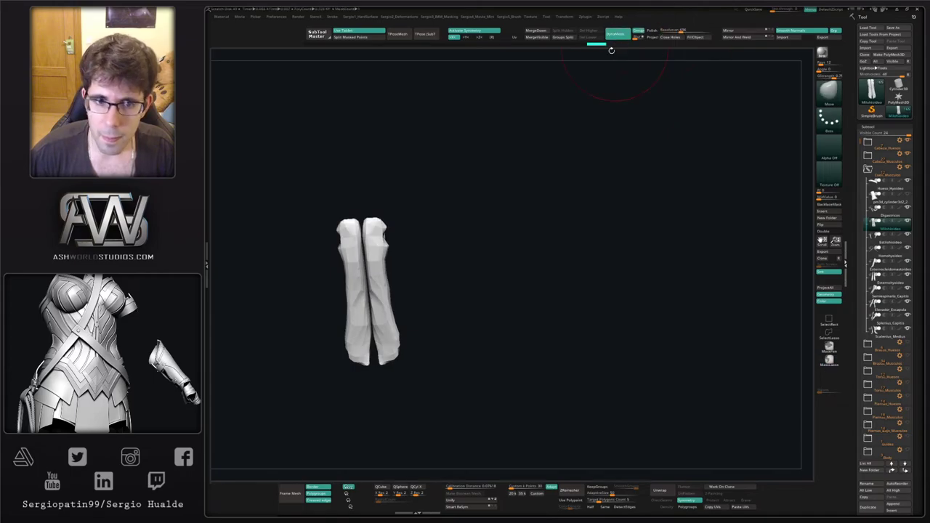
key(alt+s)
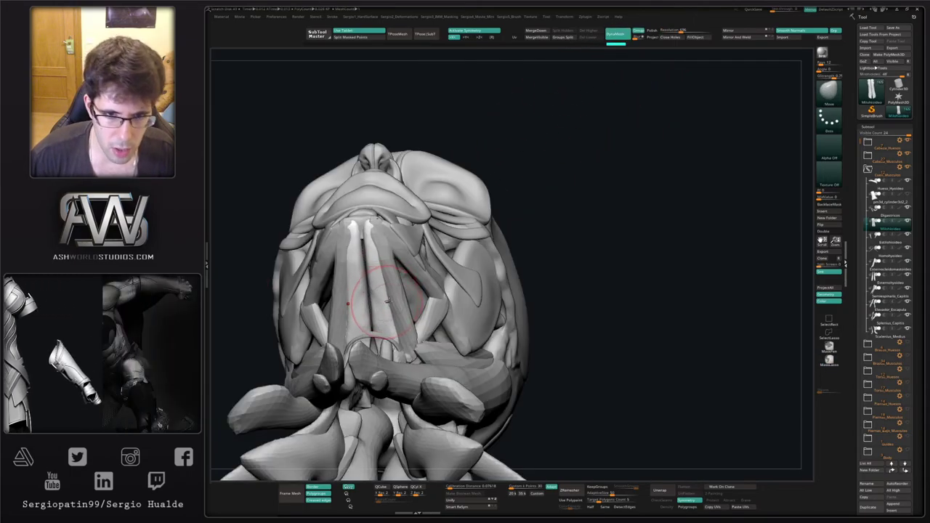
right_drag(386, 301, 454, 324)
drag(386, 338, 385, 339)
right_drag(388, 333, 378, 344)
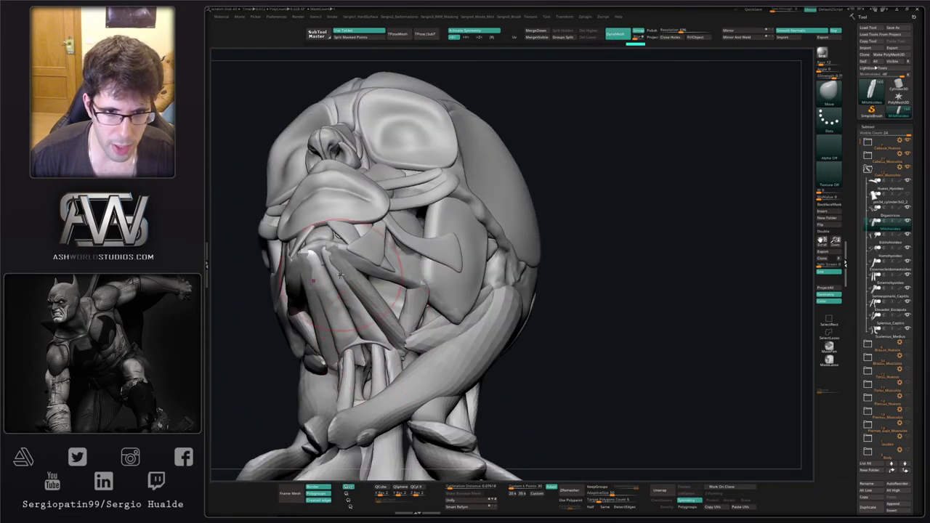
right_drag(330, 282, 339, 246)
mouse_move(330, 250)
mouse_down()
mouse_move(322, 245)
mouse_move(334, 262)
mouse_up()
drag(365, 296, 359, 322)
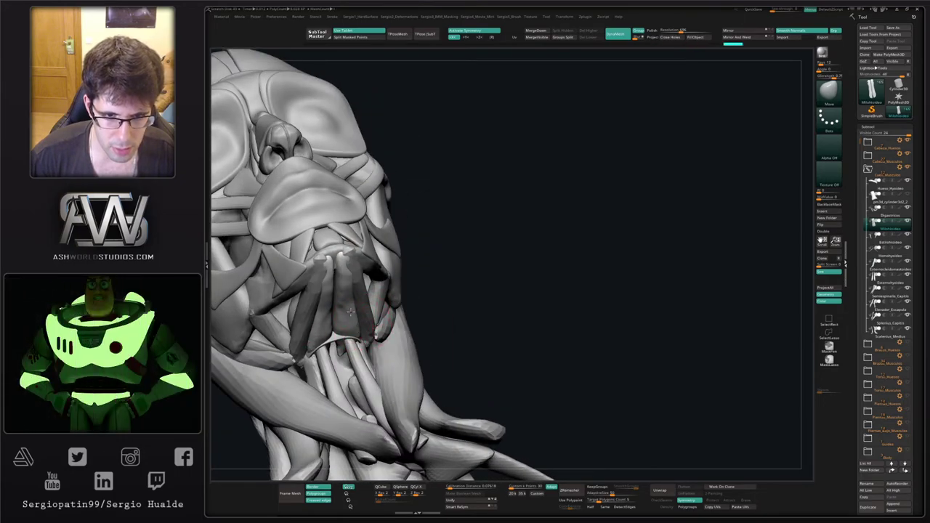
key(s)
Isolate the Milohioideo and cut off the lower tips of both strips near the hyoid.
right_drag(356, 319, 381, 352)
mouse_move(382, 352)
ctrl+alt+shift+mouse_down()
mouse_move(315, 373)
mouse_move(306, 404)
mouse_move(531, 331)
ctrl+alt+shift+mouse_up()
drag(803, 316, 551, 351)
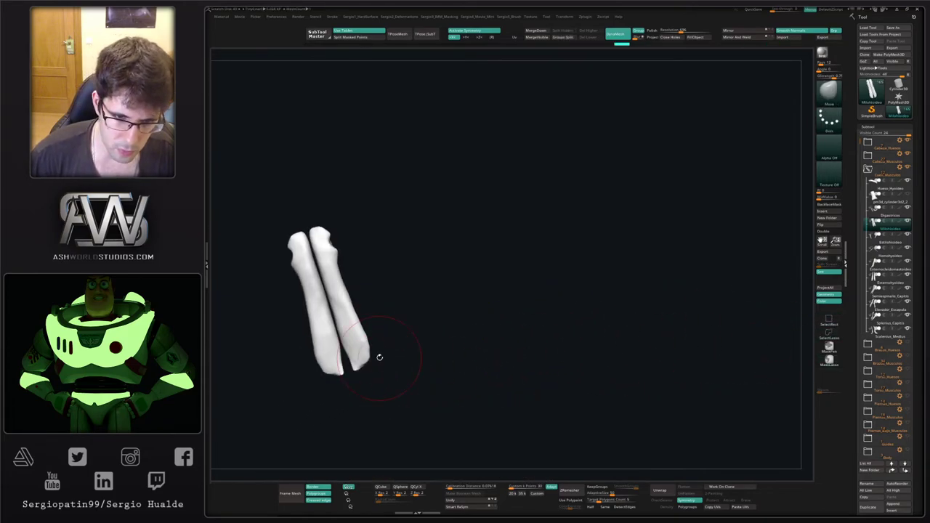
ctrl+alt+shift+drag(378, 357, 333, 400)
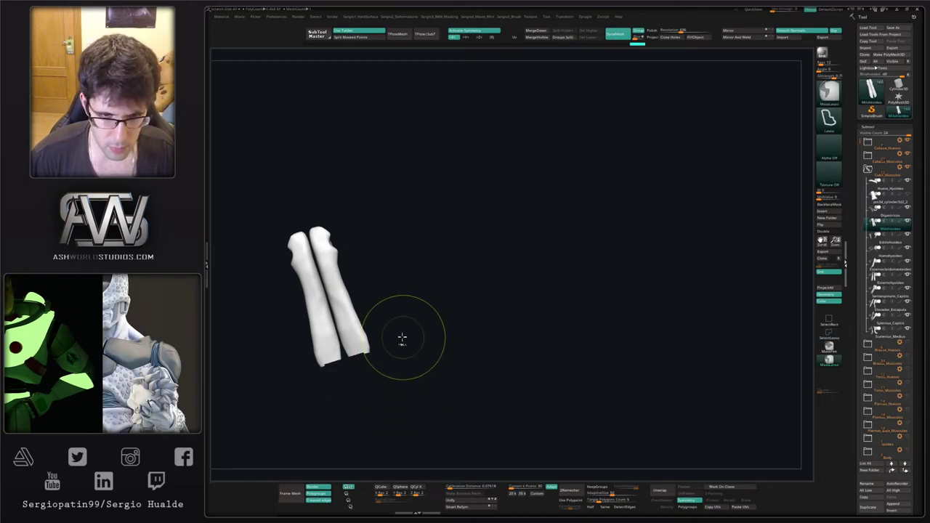
ctrl+shift+click(366, 359)
mouse_move(366, 340)
right_down()
mouse_move(374, 364)
mouse_move(364, 341)
right_up()
key(alt+s)
mouse_move(378, 351)
ctrl+shift+mouse_down()
mouse_move(361, 344)
mouse_move(363, 379)
ctrl+shift+mouse_up()
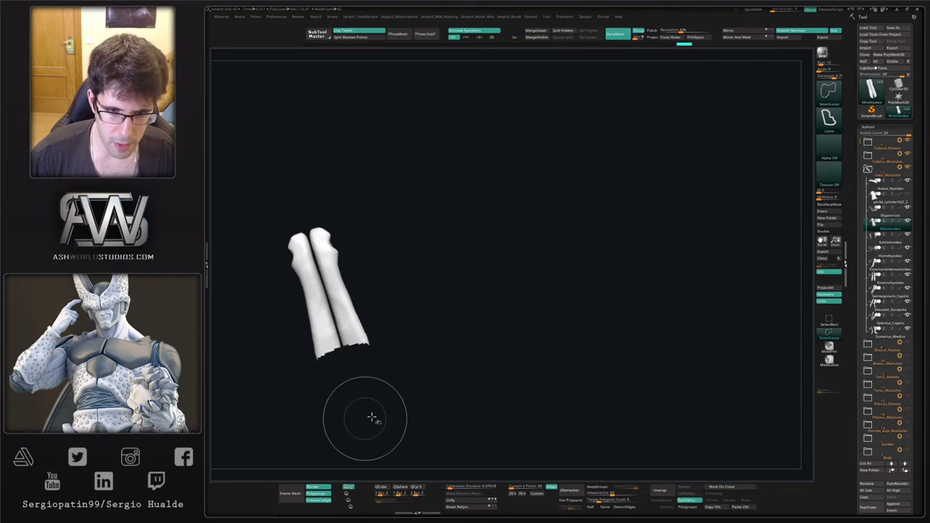
key(Delete)
click(828, 321)
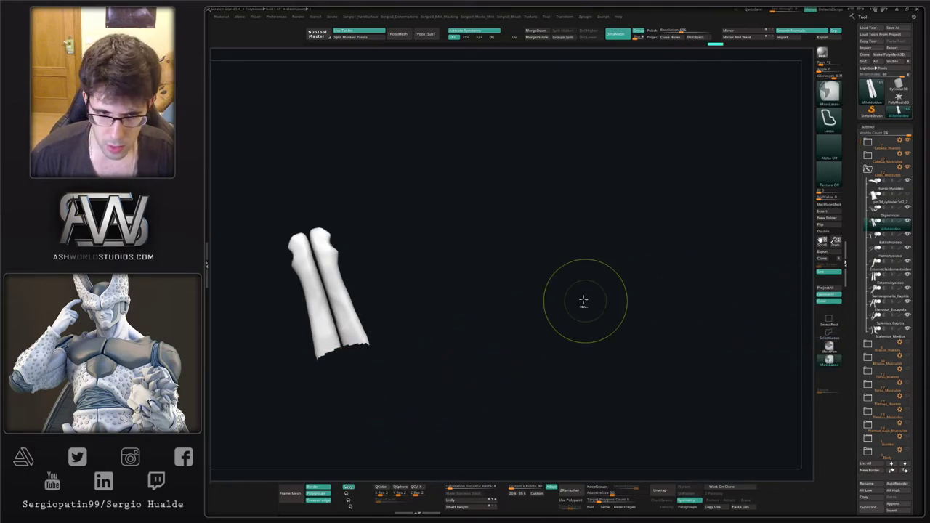
ctrl+drag(584, 301, 579, 343)
ctrl+shift+click(362, 342)
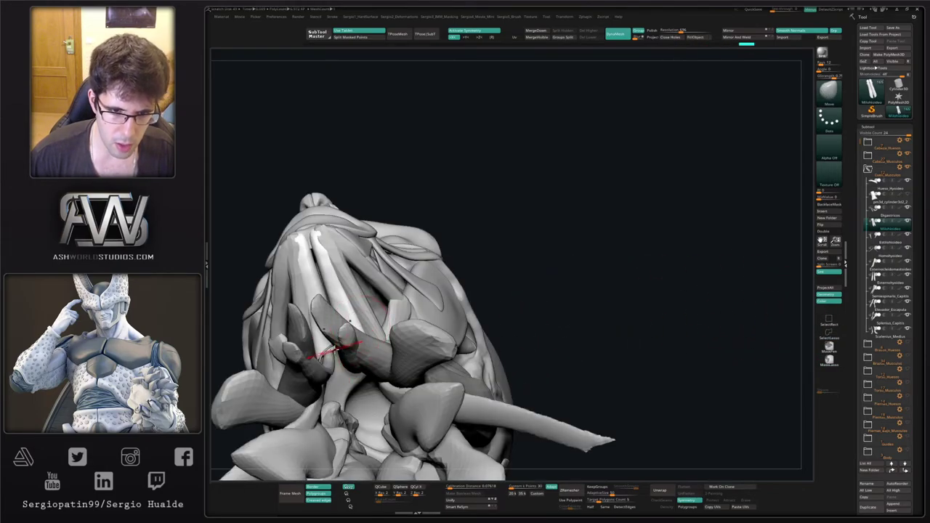
Duplicate the Milohioideo strips within the subtool, placing the copies outward along the sides of the jaw.
mouse_move(333, 341)
right_down()
mouse_move(351, 399)
mouse_move(320, 378)
mouse_move(368, 317)
right_up()
key(w)
drag(436, 253, 469, 245)
drag(458, 286, 466, 261)
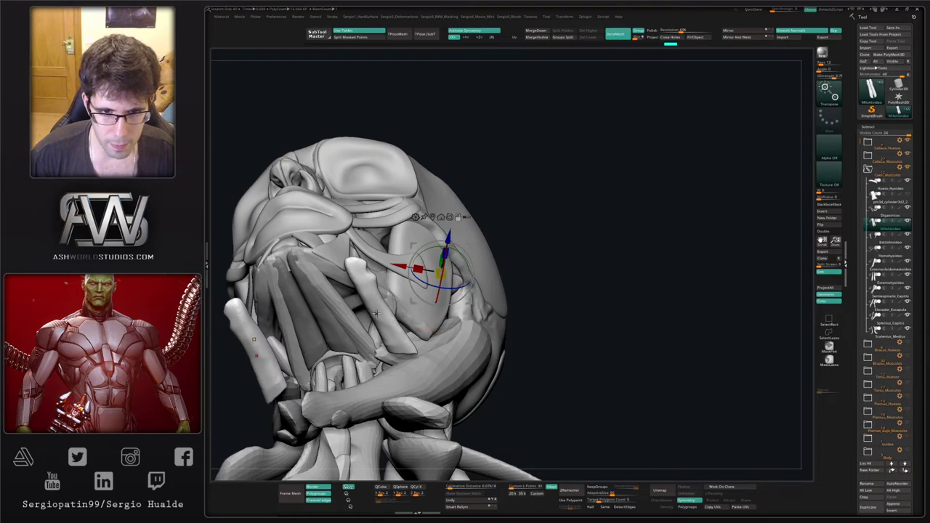
click(375, 313)
mouse_move(404, 309)
mouse_down()
mouse_move(403, 317)
mouse_move(371, 300)
mouse_move(380, 291)
mouse_up()
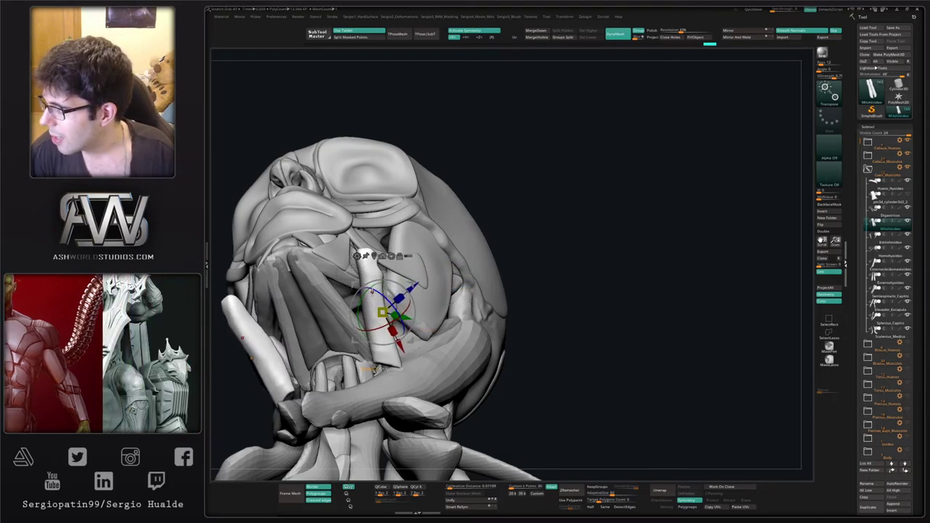
Move the duplicated outer strips inward and rescale them to fit the space beside the Digastricos.
right_drag(416, 341, 440, 340)
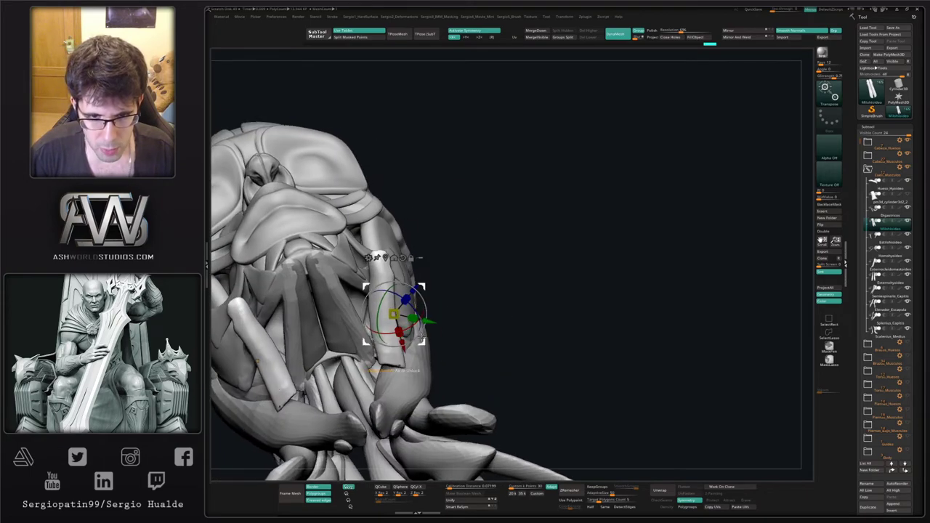
drag(422, 338, 337, 325)
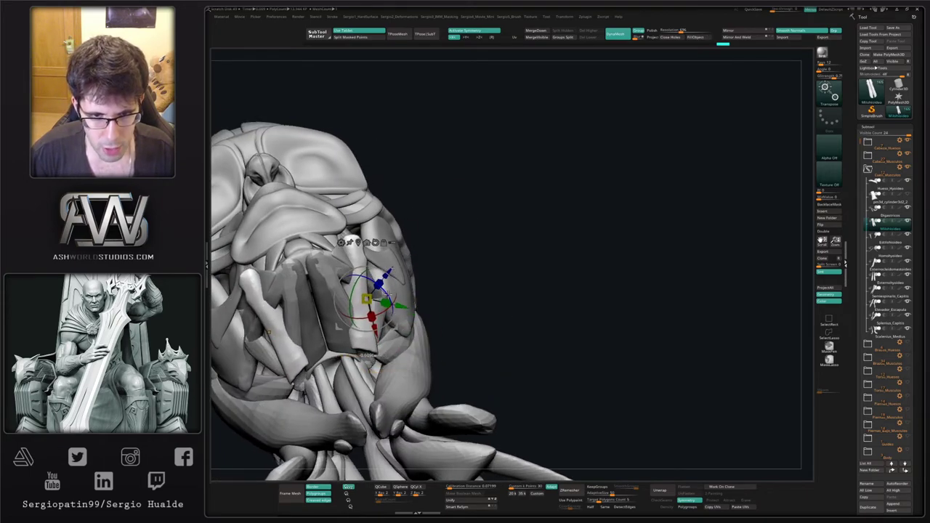
key(e)
mouse_move(388, 294)
mouse_down()
mouse_move(395, 288)
mouse_move(359, 294)
mouse_up()
key(q)
mouse_move(371, 324)
right_down()
mouse_move(343, 325)
mouse_move(354, 363)
mouse_move(362, 337)
mouse_move(350, 275)
mouse_move(369, 294)
mouse_move(318, 274)
mouse_move(342, 274)
mouse_move(367, 255)
right_up()
Isolate the Milohioideo, turn on PolyFrame and give the two inner strips their own polygroups, keeping the outer strips' groups.
key(alt+s)
mouse_move(359, 223)
ctrl+alt+shift+mouse_down()
mouse_move(332, 268)
mouse_move(407, 269)
ctrl+alt+shift+mouse_up()
key(shift+f)
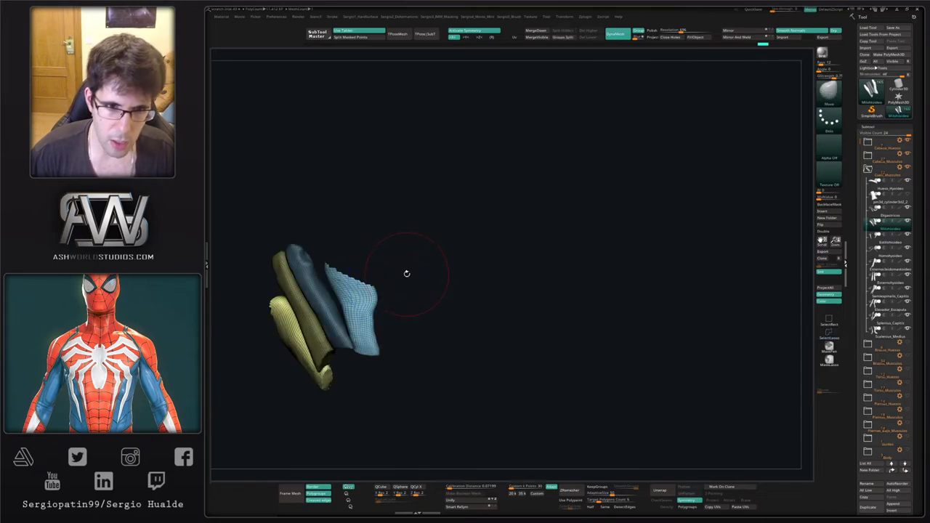
key(ctrl+w)
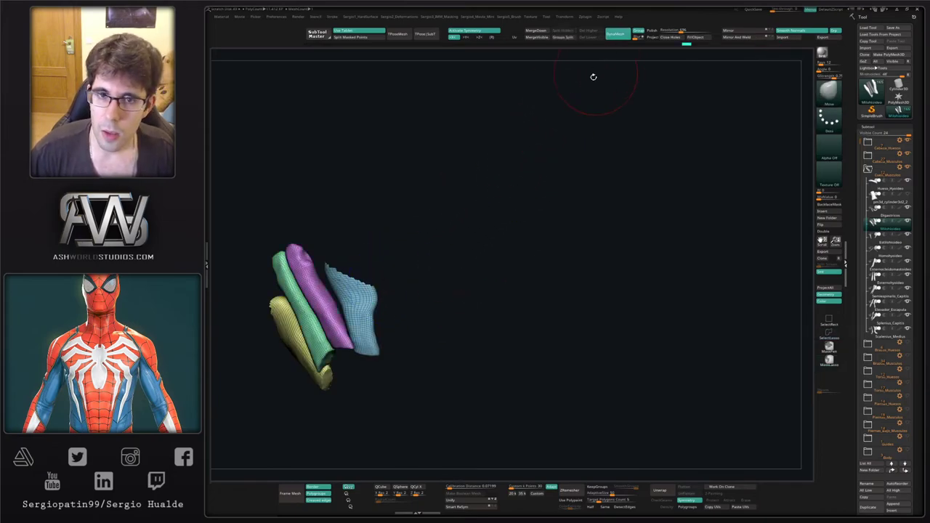
ctrl+shift+click(451, 286)
key(alt+s)
Fit the outer Milohioideo pieces against the jaw's lower edge with the Move and Move Topological brushes.
right_drag(320, 284, 362, 289)
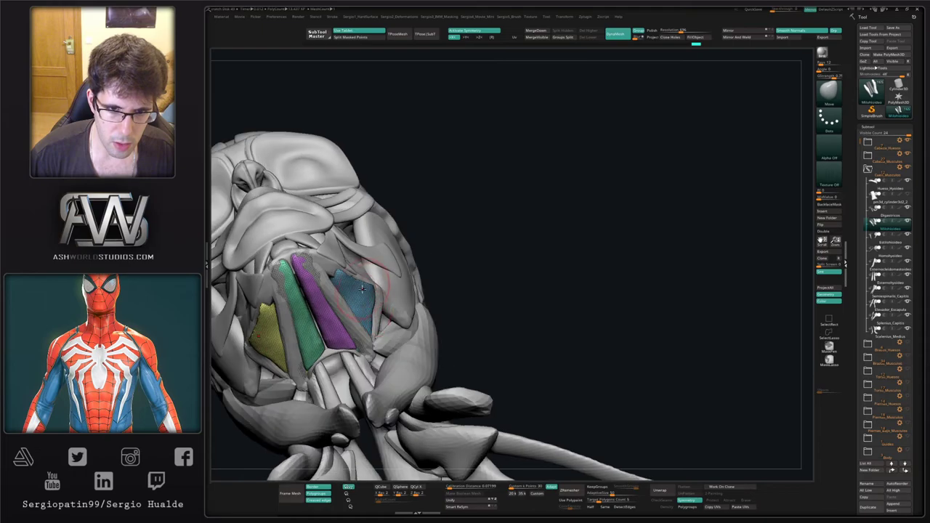
right_drag(380, 330, 369, 294)
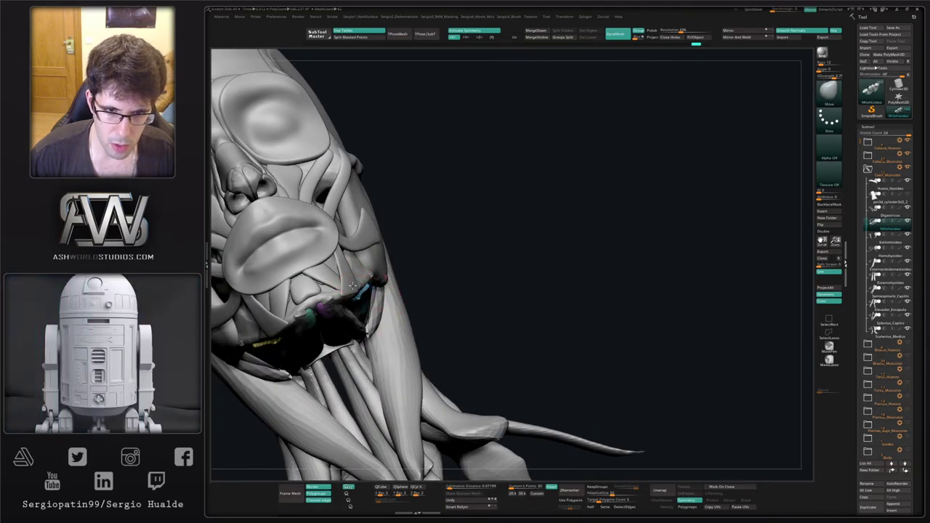
drag(352, 286, 357, 294)
key(s)
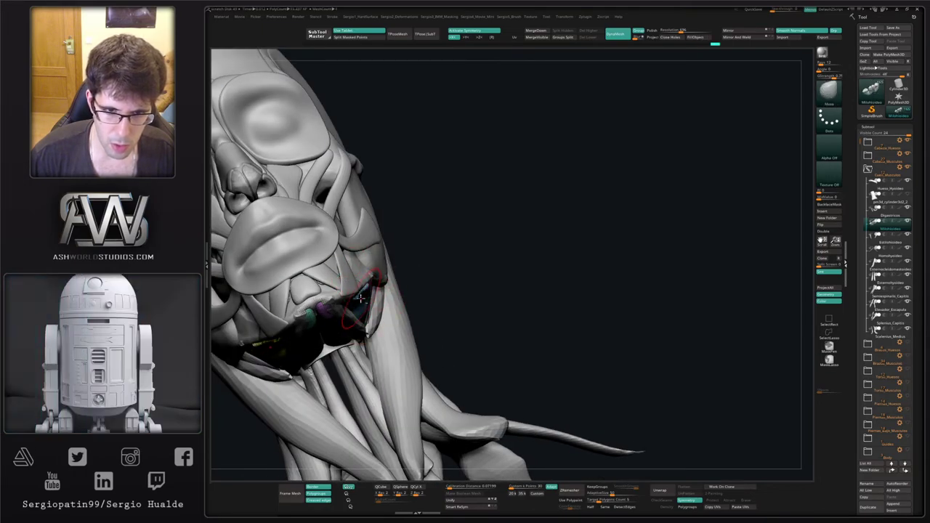
right_drag(370, 306, 369, 308)
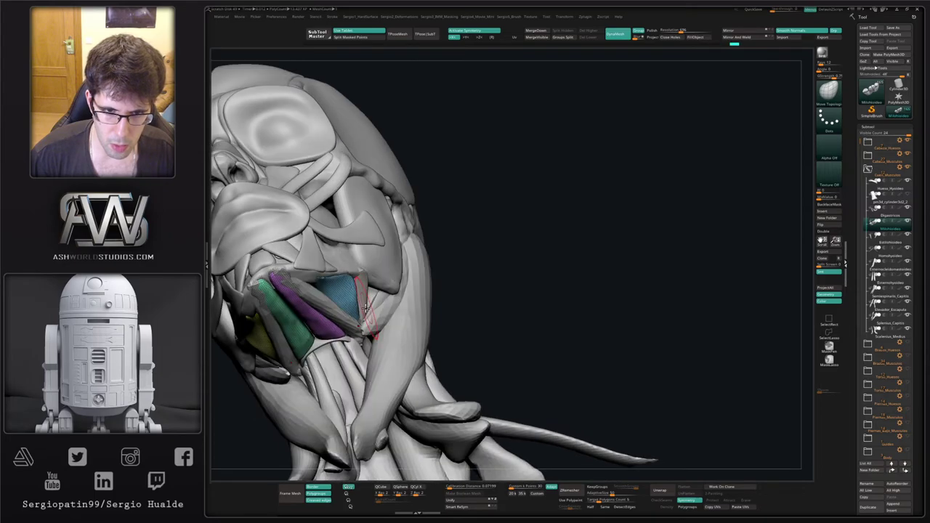
drag(370, 309, 366, 305)
right_drag(367, 306, 350, 303)
drag(351, 304, 354, 302)
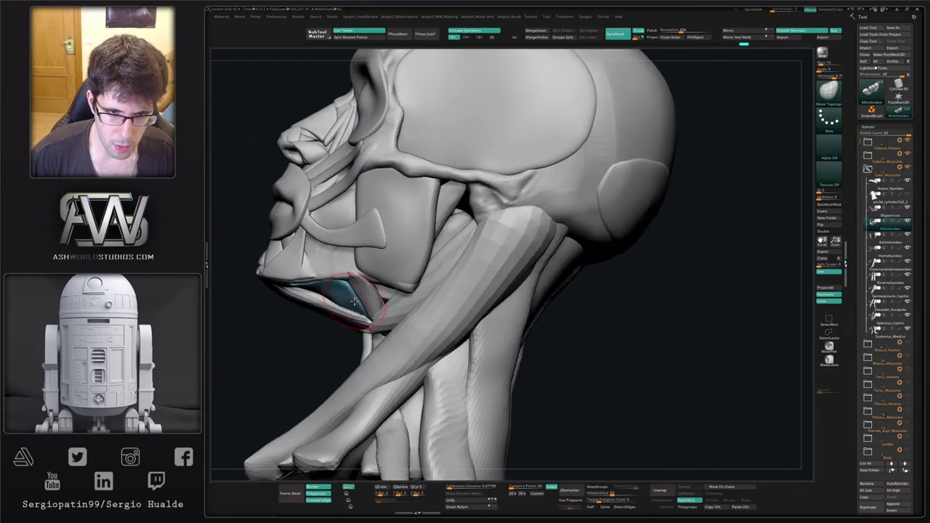
right_drag(355, 295, 357, 269)
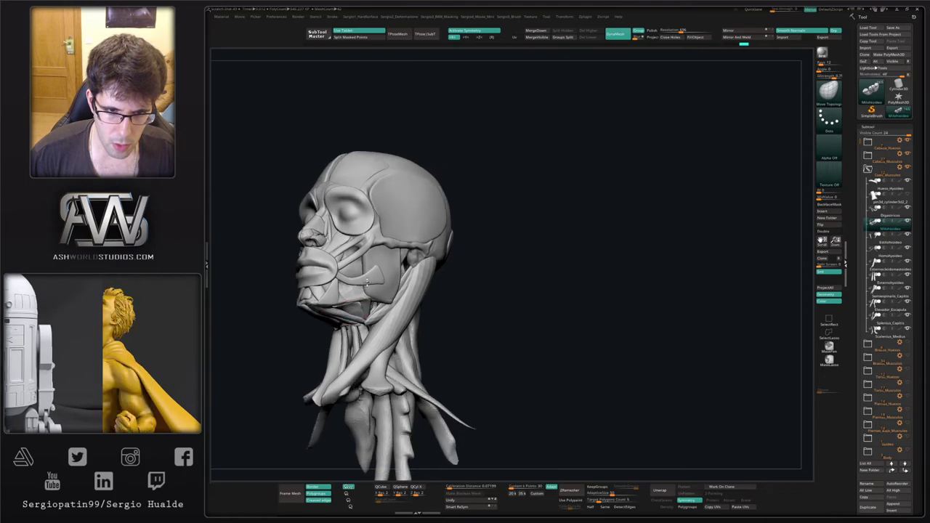
right_drag(354, 313, 417, 259)
mouse_move(418, 259)
mouse_down()
mouse_move(409, 272)
mouse_move(402, 258)
mouse_up()
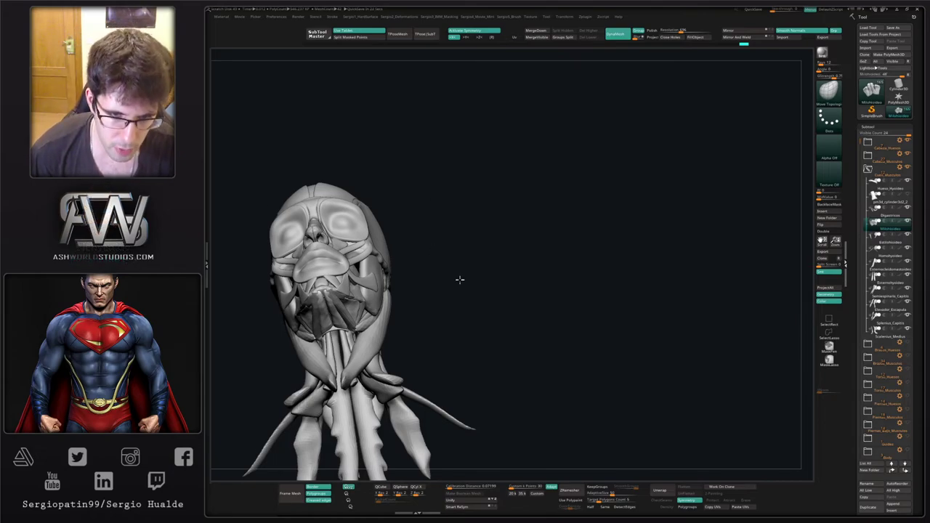
Select the sternohyoid strips at the front of the neck and adjust their placement below the hyoid with the Gizmo.
right_drag(460, 280, 454, 364)
alt+click(357, 301)
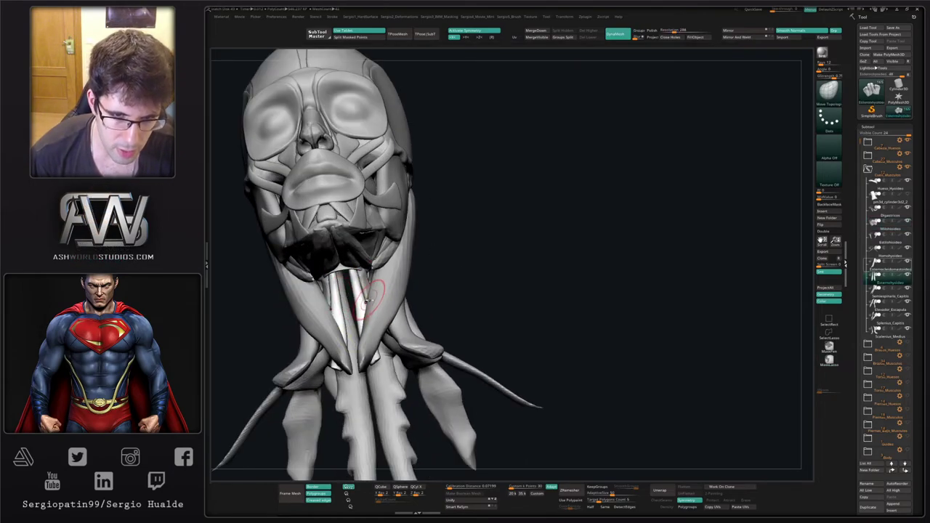
shift+right_drag(369, 299, 380, 293)
key(w)
drag(405, 286, 402, 283)
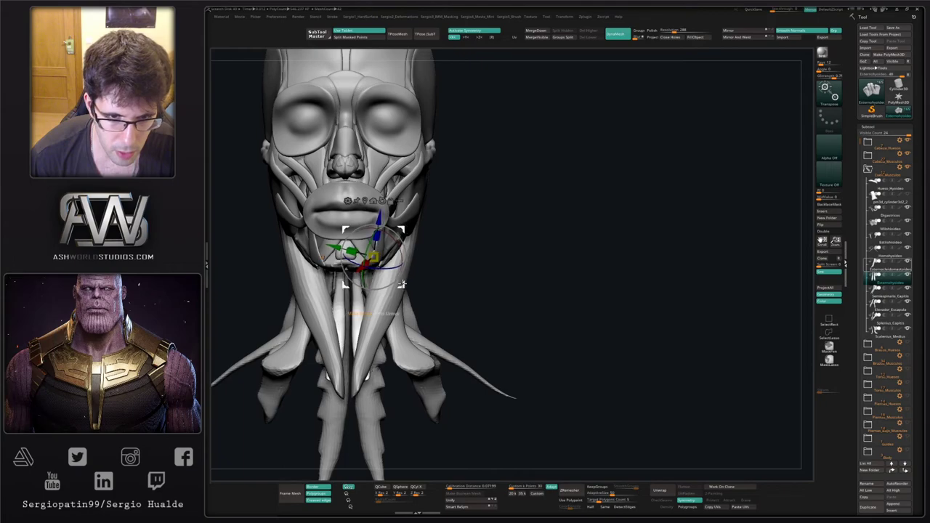
alt+click(383, 202)
drag(349, 256, 345, 252)
key(q)
mouse_move(438, 266)
right_down()
mouse_move(446, 254)
mouse_move(456, 264)
mouse_move(401, 302)
right_up()
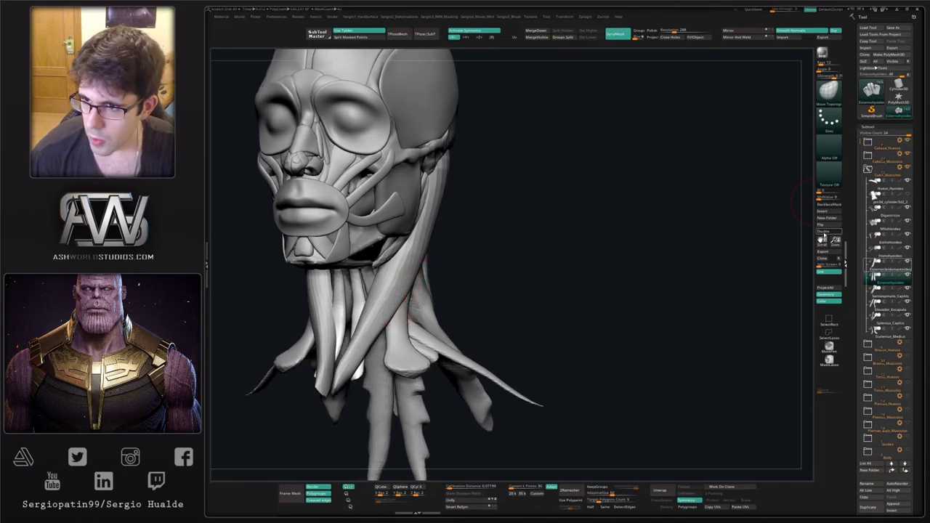
Duplicate the sternohyoid subtool and rename the copy Esternotiroideo.
key(ctrl+shift+d)
key(F2)
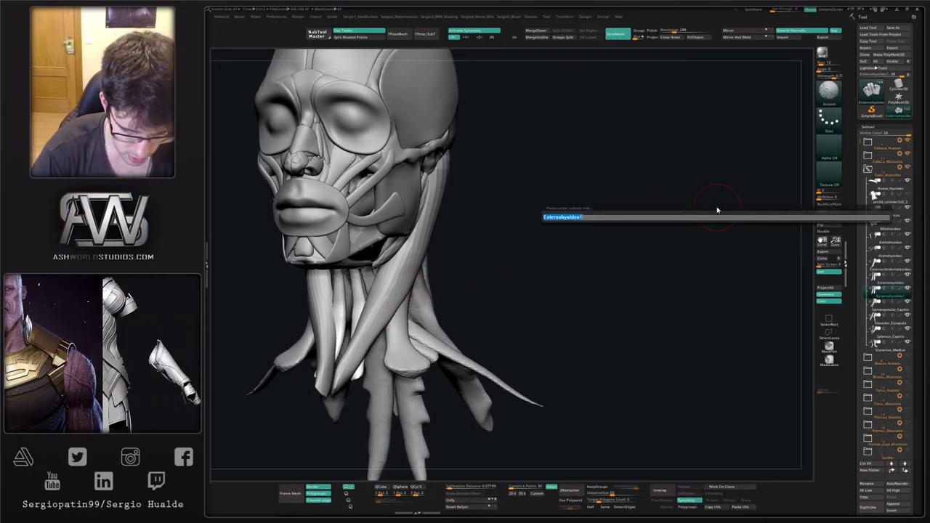
text(Estern)
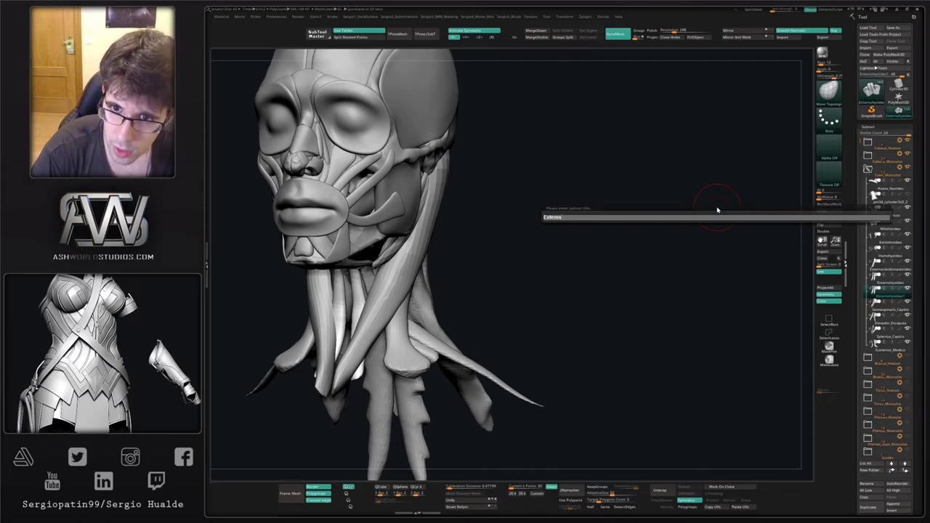
text(otiroideo)
key(Return)
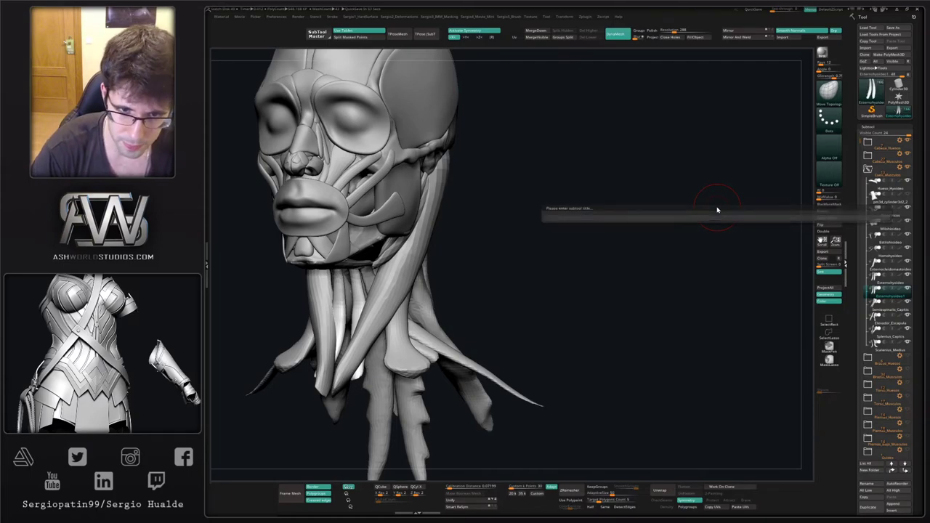
Show the torso bones folder so the rib cage, sternum and clavicles are visible below the neck muscles.
alt+right_drag(416, 337, 424, 283)
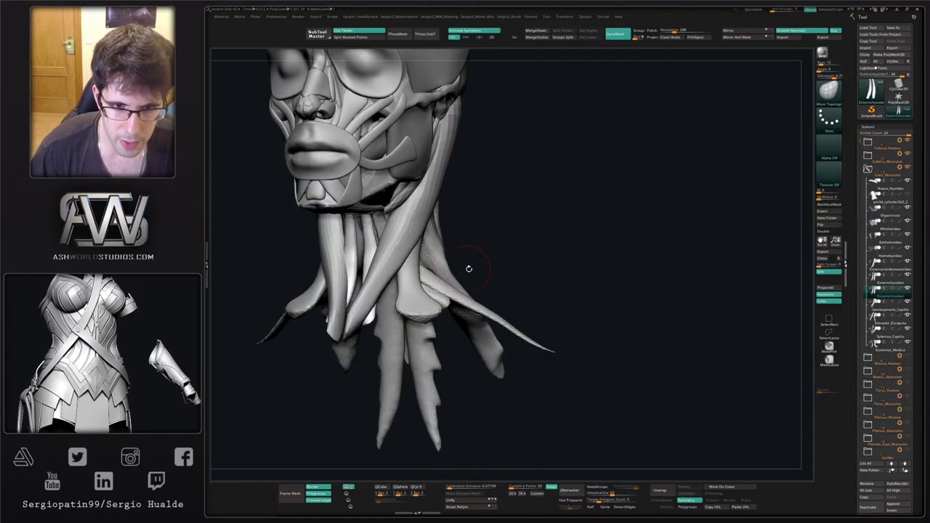
drag(516, 248, 647, 208)
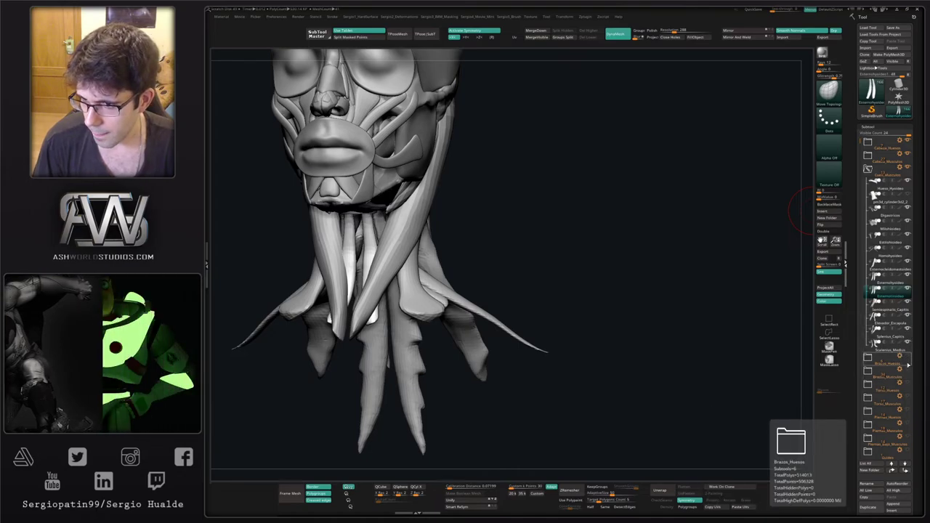
click(906, 383)
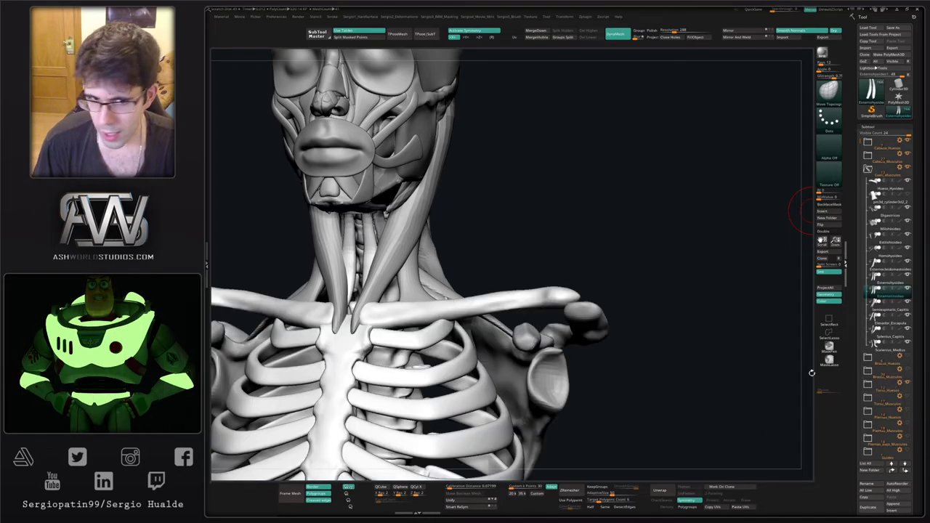
mouse_move(427, 254)
alt+right_down()
mouse_move(428, 287)
mouse_move(439, 264)
alt+right_up()
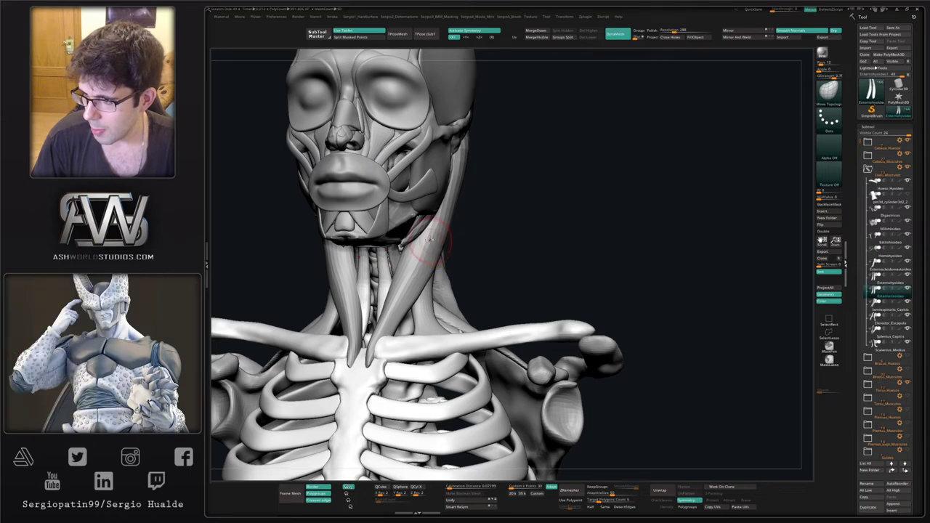
Spread the lower ends of the Esternotiroideo outward behind the clavicles with the Move brush.
mouse_move(433, 233)
right_down()
mouse_move(394, 291)
mouse_move(414, 303)
mouse_move(399, 332)
mouse_move(429, 316)
mouse_move(389, 329)
mouse_move(402, 324)
right_up()
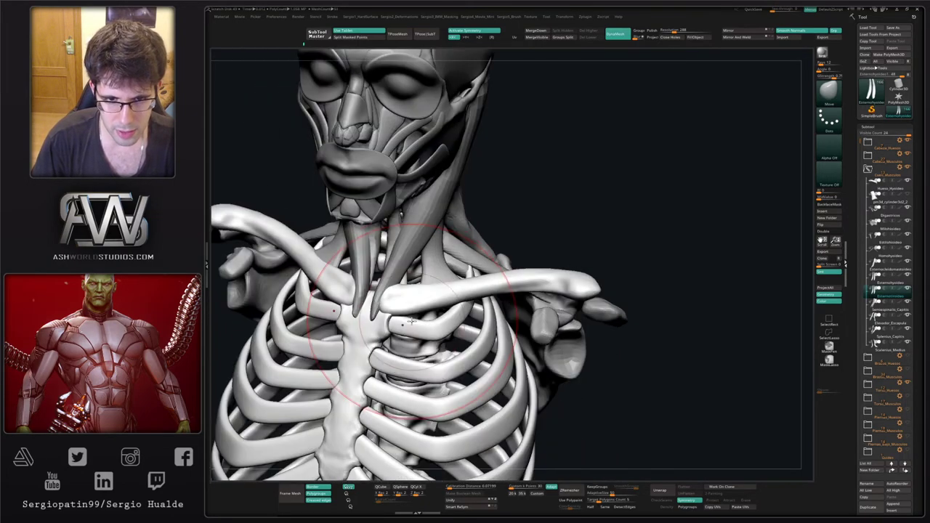
key(ctrl+shift+z)
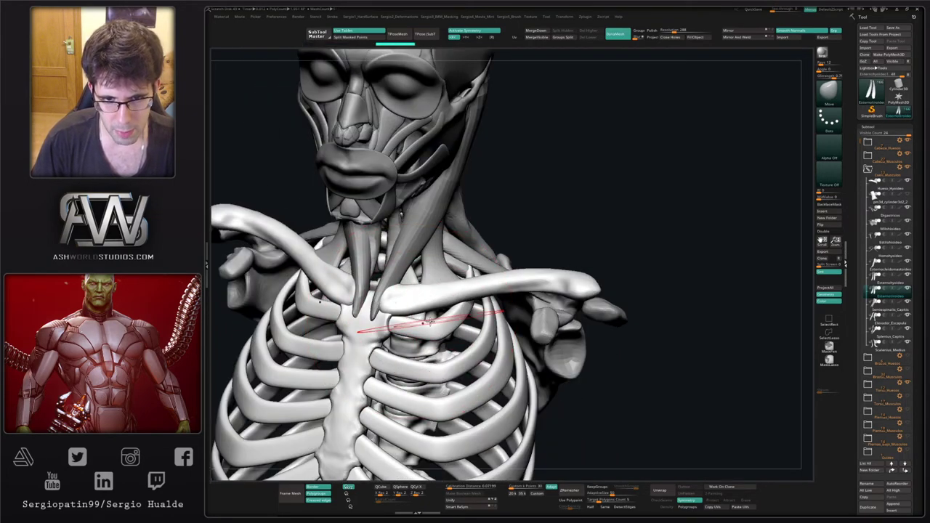
key(ctrl+shift+z)
drag(419, 302, 425, 289)
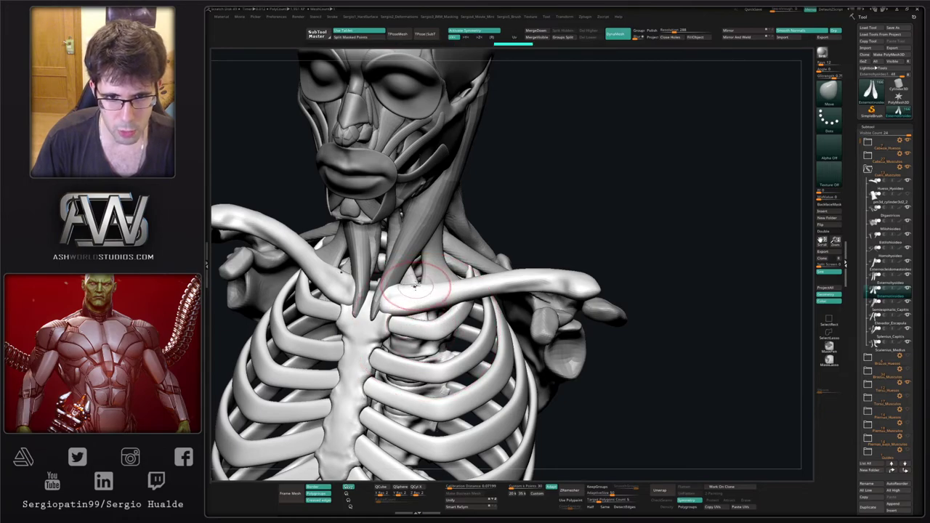
right_drag(414, 311, 434, 312)
drag(399, 234, 405, 229)
right_drag(405, 228, 391, 248)
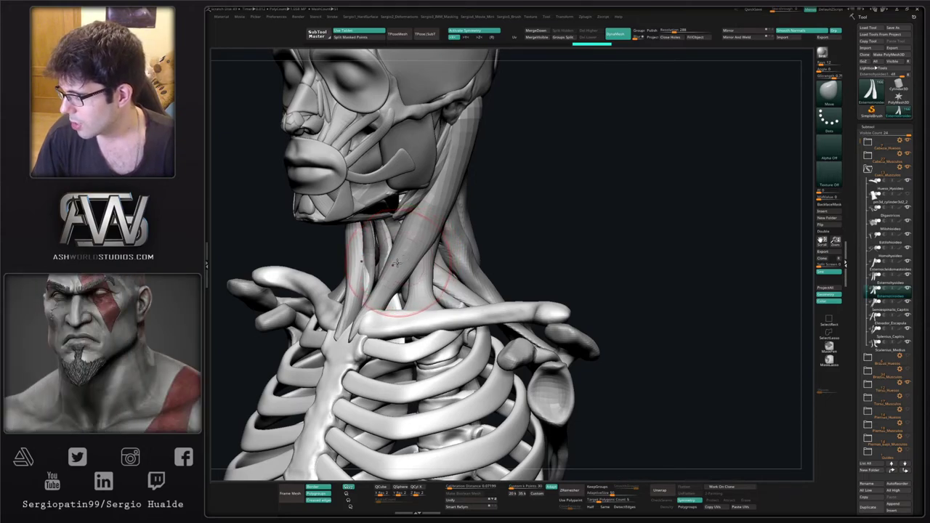
Bend the Esternotiroideo strips in side view to follow the front of the neck, checking their curve in isolation.
mouse_move(403, 261)
right_down()
mouse_move(432, 249)
mouse_move(426, 261)
right_up()
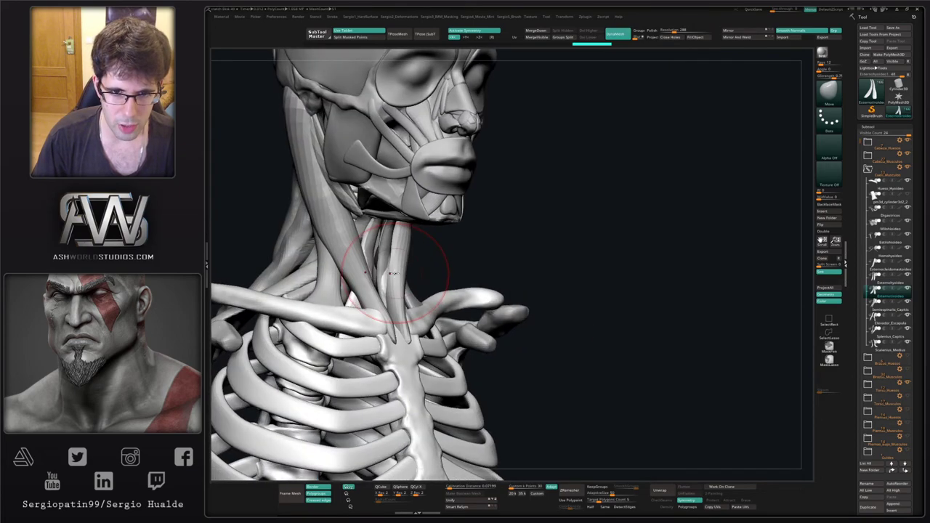
right_drag(377, 294, 396, 305)
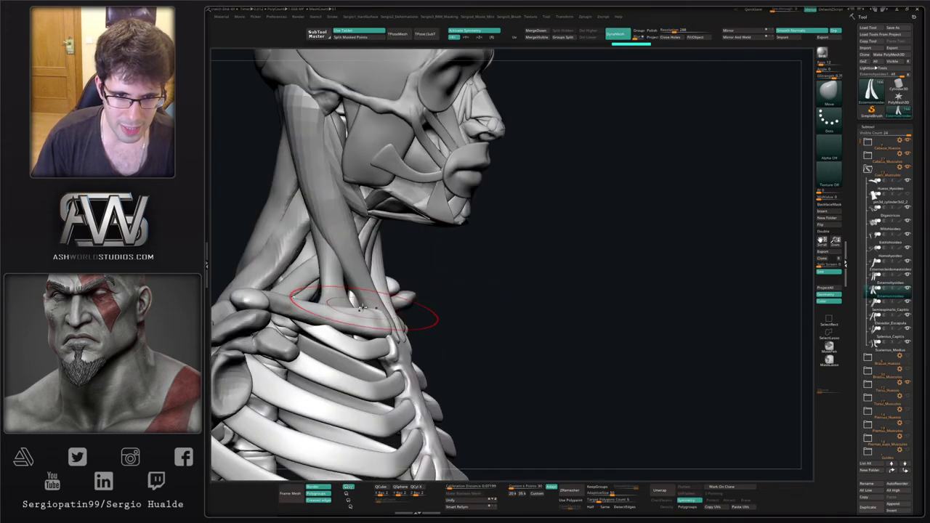
drag(376, 317, 369, 301)
right_drag(364, 282, 278, 268)
key(alt+s)
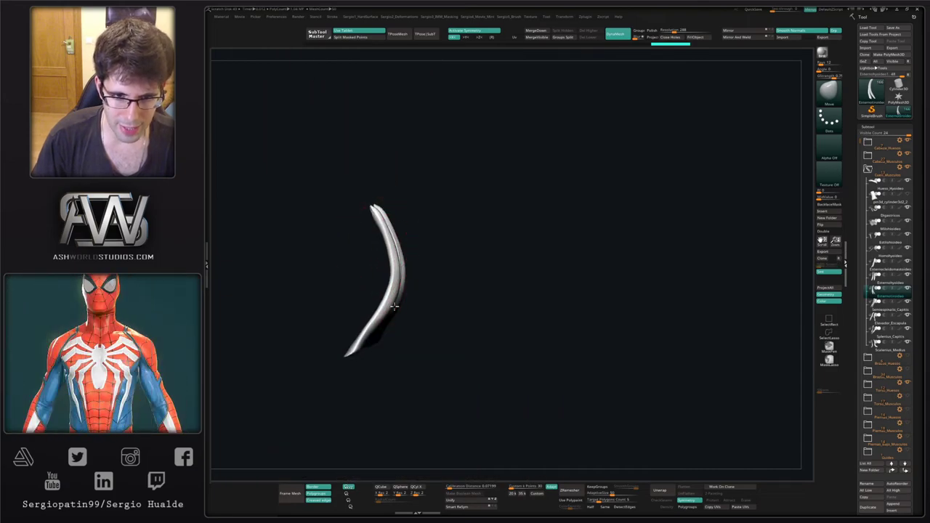
right_drag(393, 307, 416, 245)
key(alt+s)
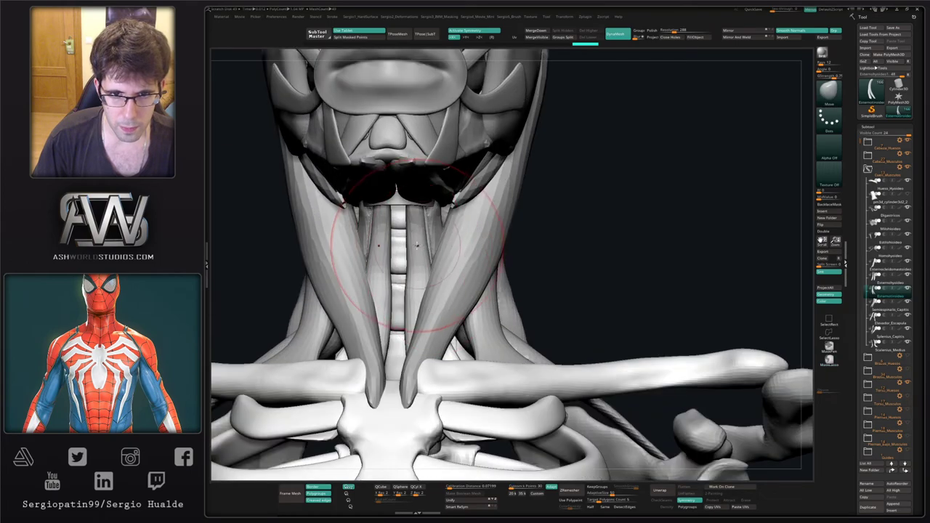
Isolate the Esternotiroideo, mask all but its upper inner edges, and extend those edges toward the neck's midline.
alt+click(417, 245)
key(alt+s)
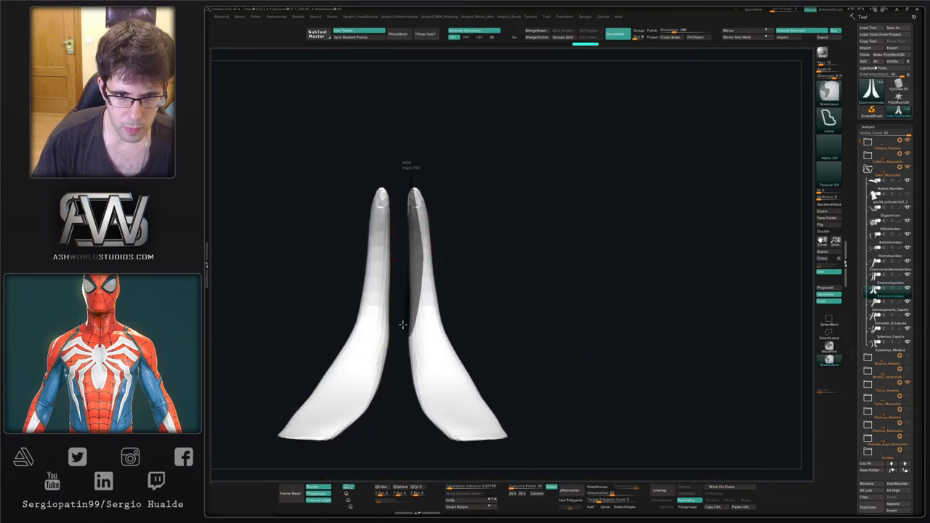
ctrl+drag(403, 325, 399, 173)
key(w)
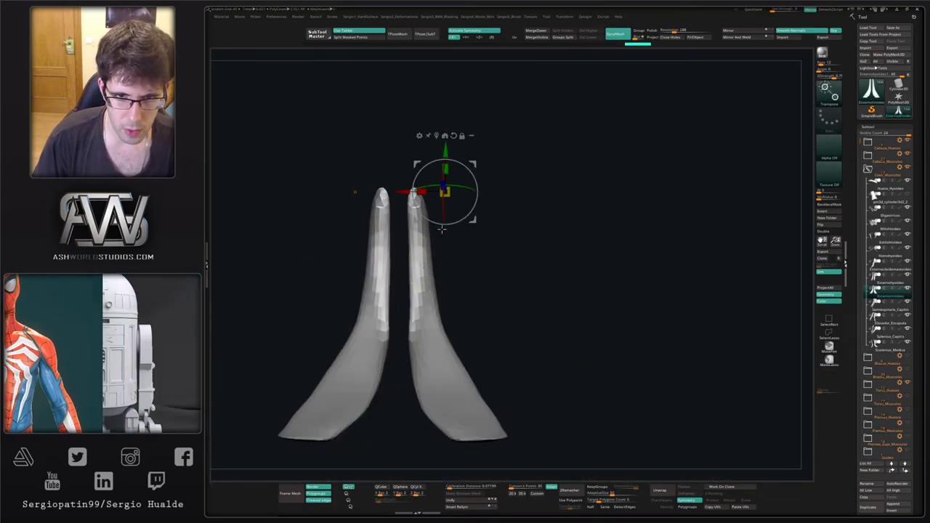
key(q)
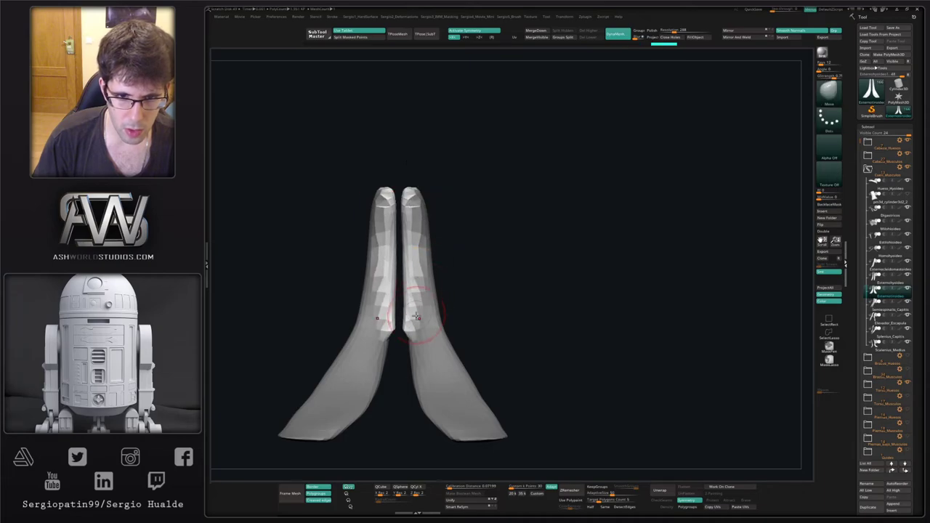
key(s)
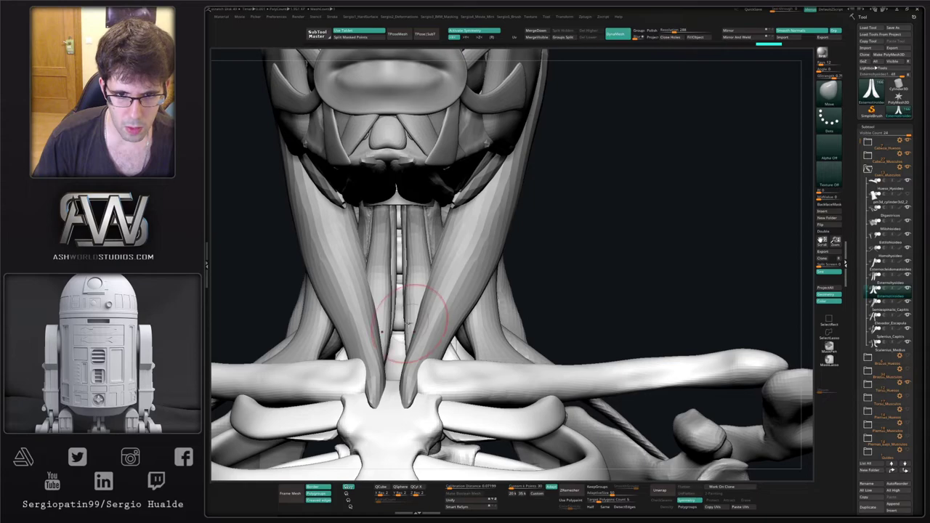
ctrl+right_drag(415, 289, 418, 251)
mouse_move(418, 251)
right_down()
mouse_move(412, 275)
mouse_move(426, 269)
mouse_move(451, 291)
mouse_move(434, 322)
mouse_move(436, 280)
right_up()
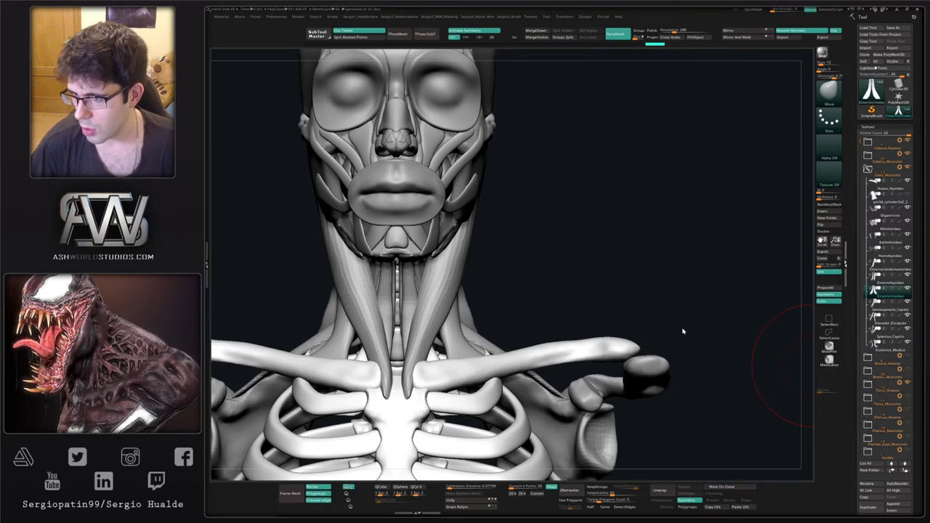
Duplicate the hyoid bone subtool and rename the copy Tiroides.
drag(661, 286, 651, 284)
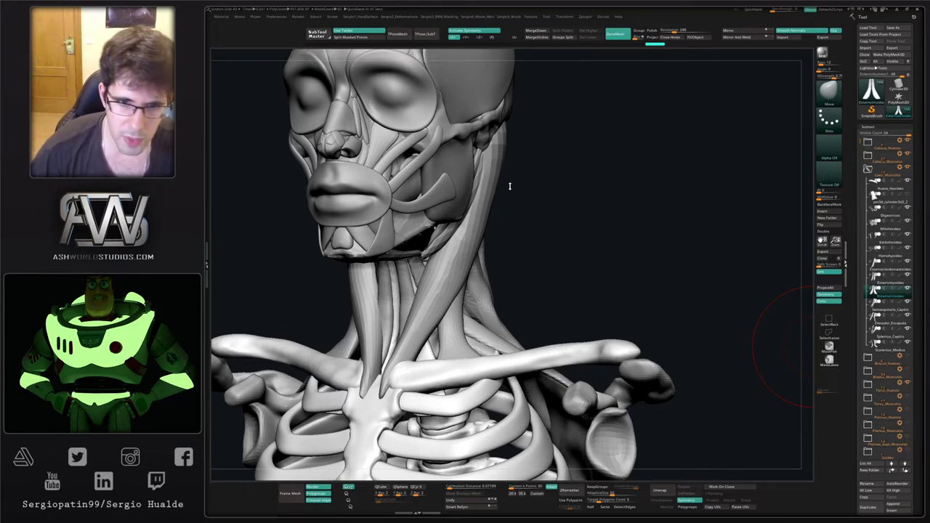
drag(540, 219, 410, 265)
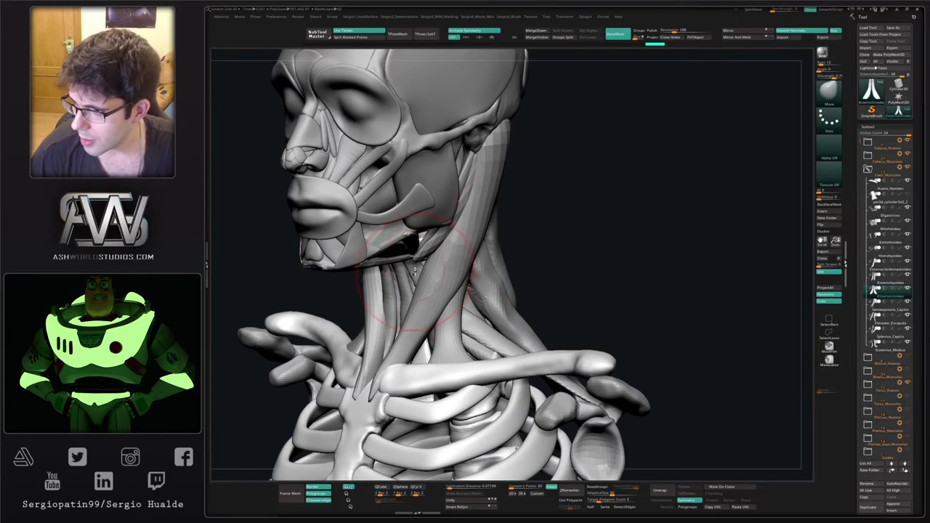
right_drag(384, 275, 394, 246)
drag(395, 246, 385, 238)
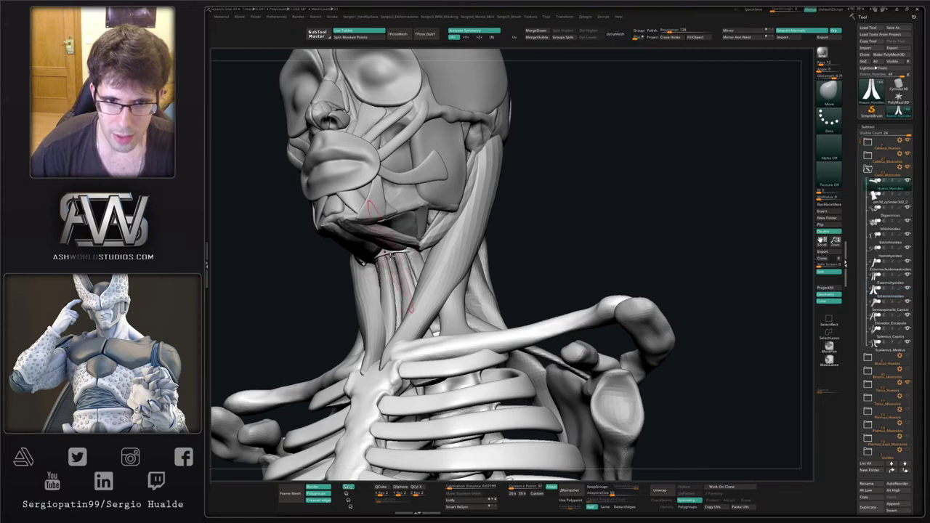
key(ctrl+shift+d)
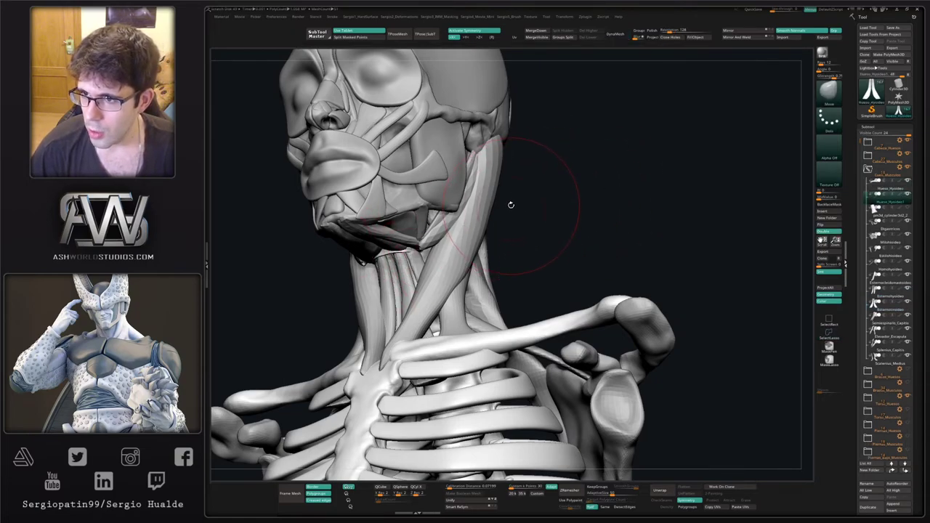
key(F2)
text(Tir)
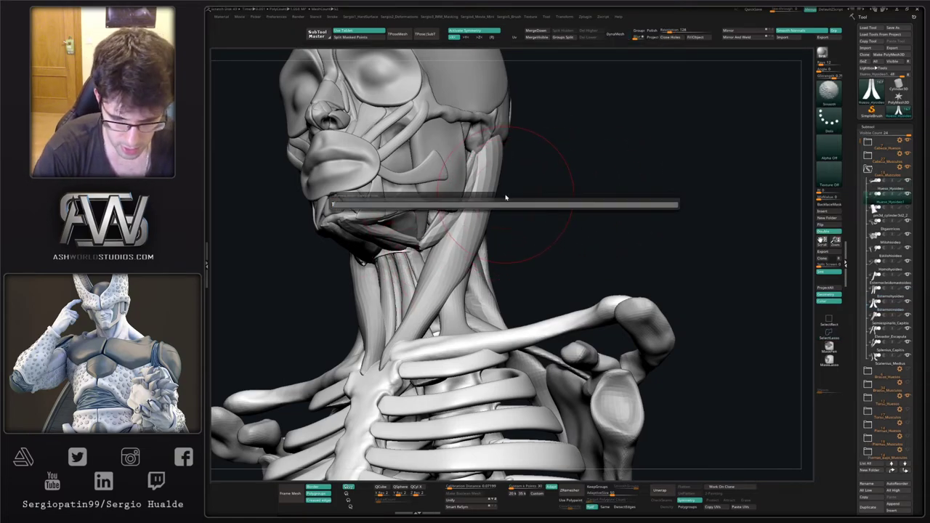
text(oides)
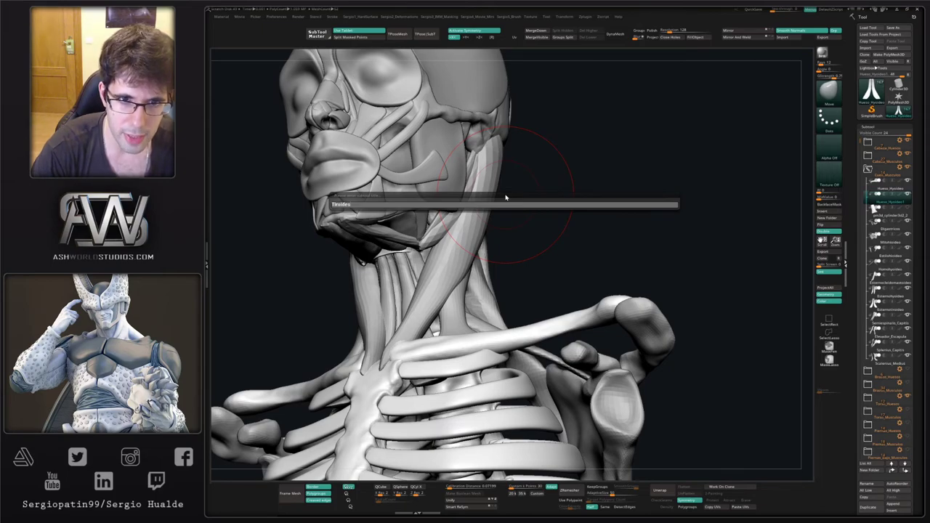
key(Return)
Move the Tiroides copy down the front of the neck, just below the hyoid bone.
mouse_move(386, 264)
right_down()
mouse_move(378, 299)
mouse_move(330, 302)
right_up()
key(w)
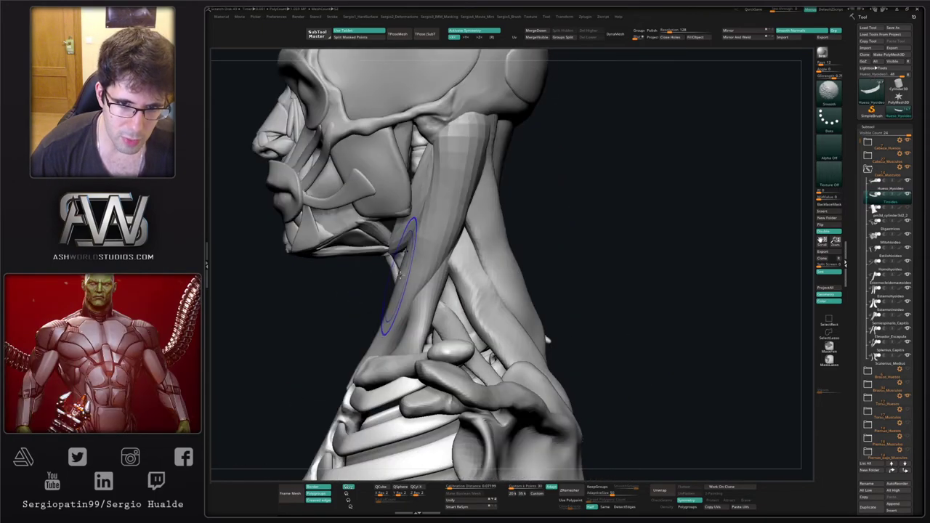
drag(417, 217, 435, 256)
key(q)
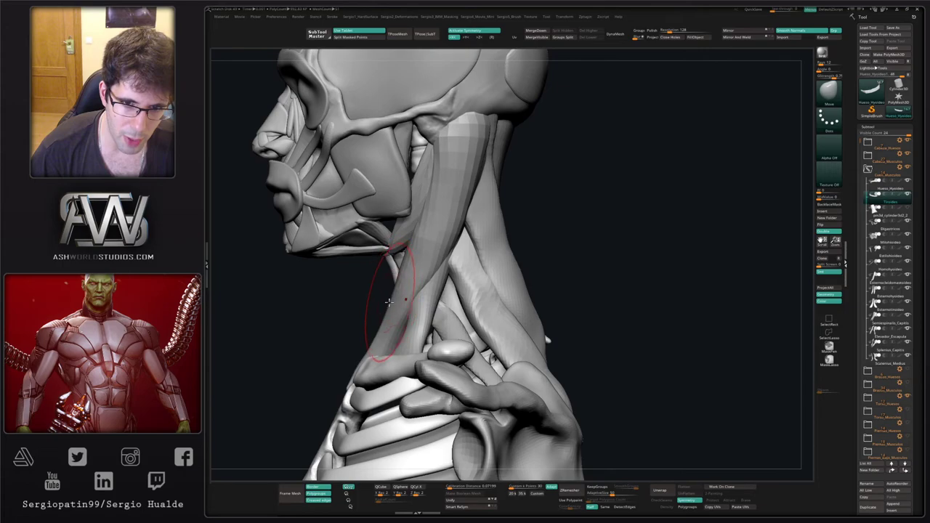
mouse_move(386, 302)
right_down()
mouse_move(416, 304)
mouse_move(388, 329)
right_up()
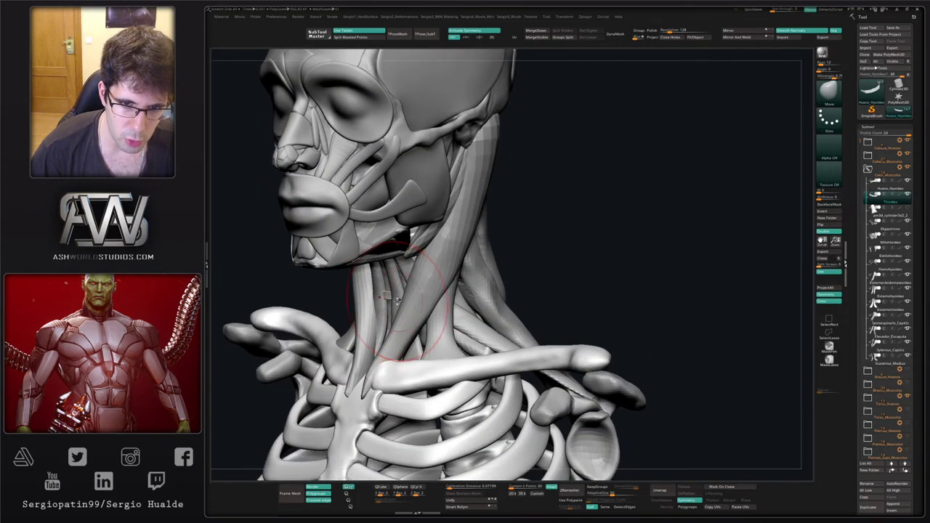
Isolate the Tiroides, reorient its Gizmo and stretch the piece vertically into a taller band.
key(alt+s)
key(w)
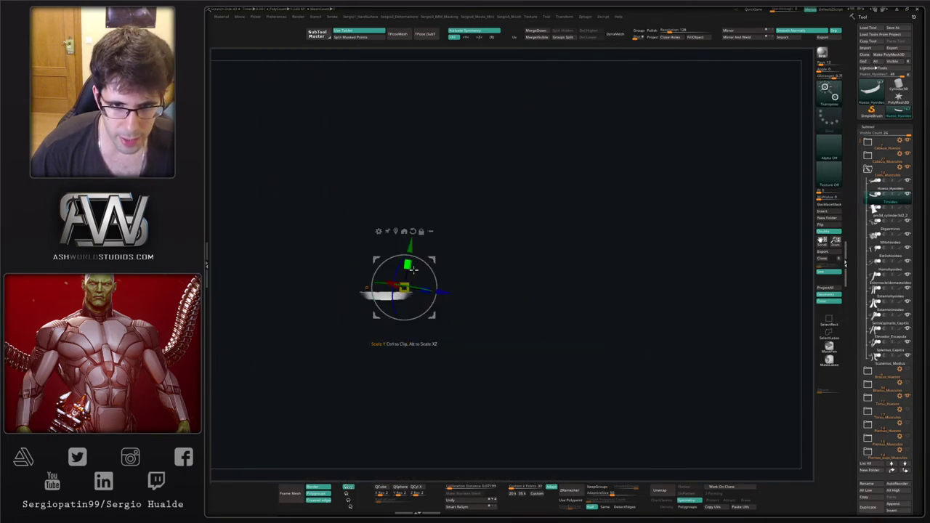
alt+click(413, 232)
mouse_move(405, 264)
mouse_down()
mouse_move(406, 238)
mouse_move(399, 294)
mouse_up()
key(q)
key(w)
key(q)
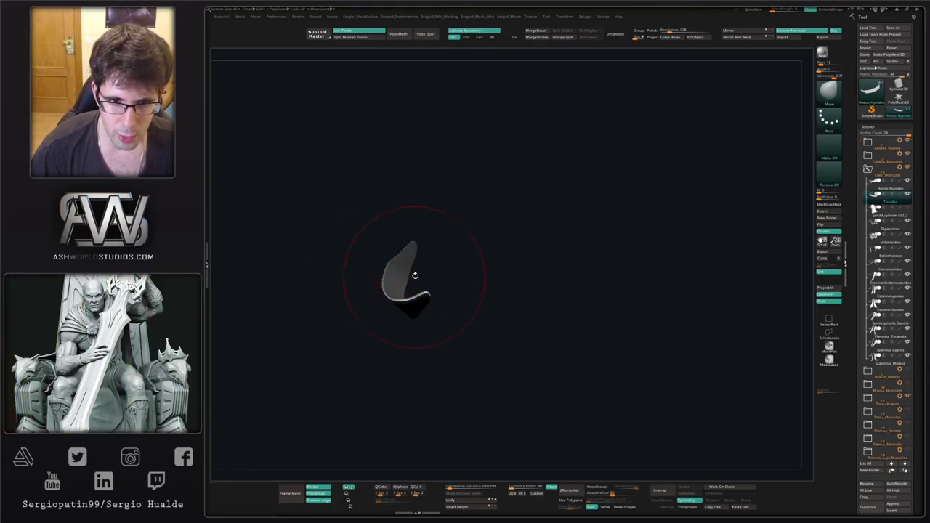
Raise the DynaMesh resolution and DynaMesh the Tiroides, answering No to freezing its subdivision levels.
alt+click(413, 275)
right_drag(414, 284, 421, 264)
drag(422, 264, 494, 245)
drag(502, 277, 519, 239)
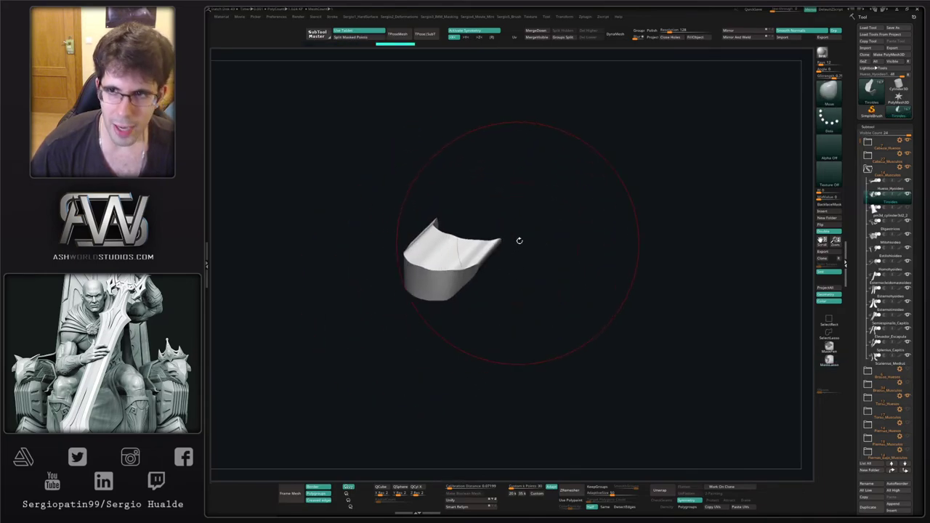
drag(530, 187, 565, 119)
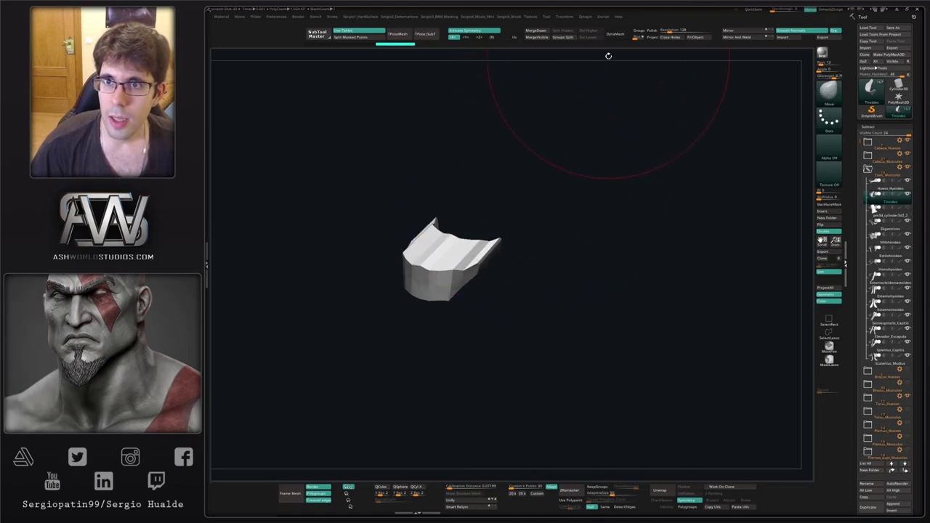
key(ctrl)
click(616, 33)
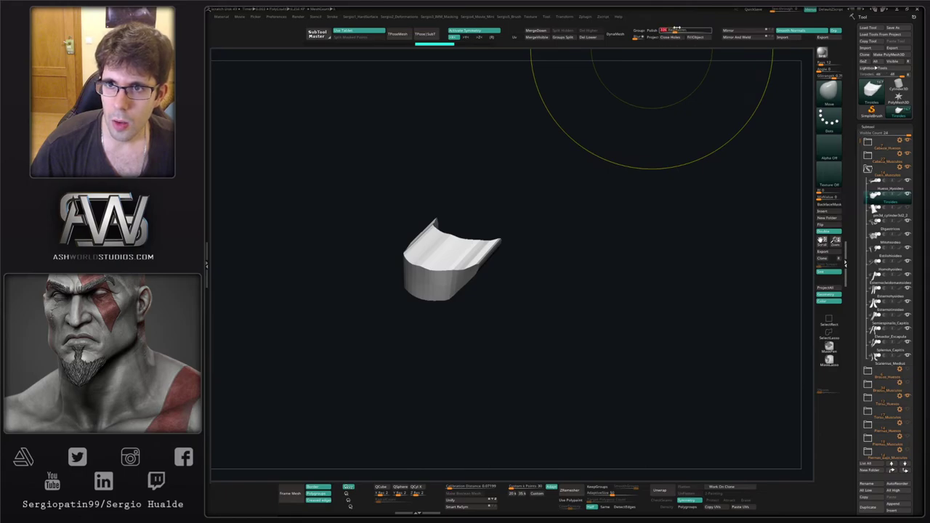
click(616, 34)
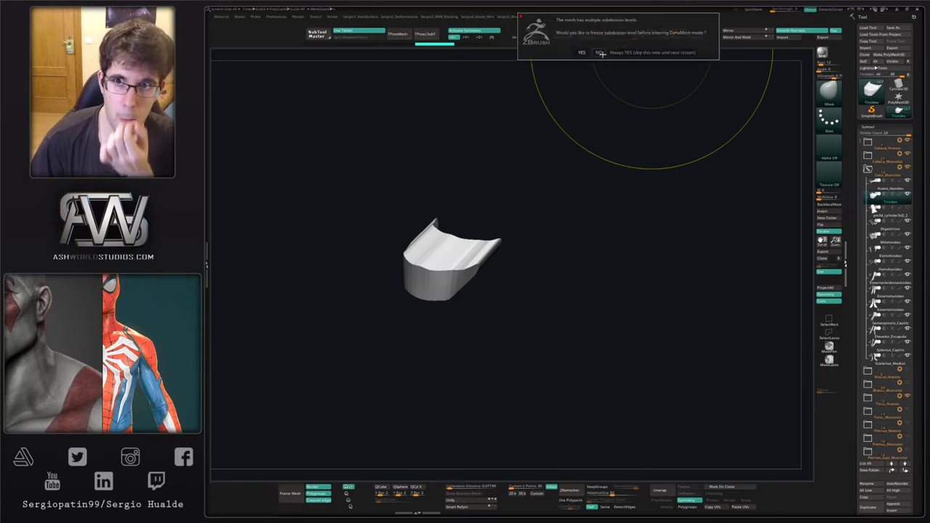
click(598, 54)
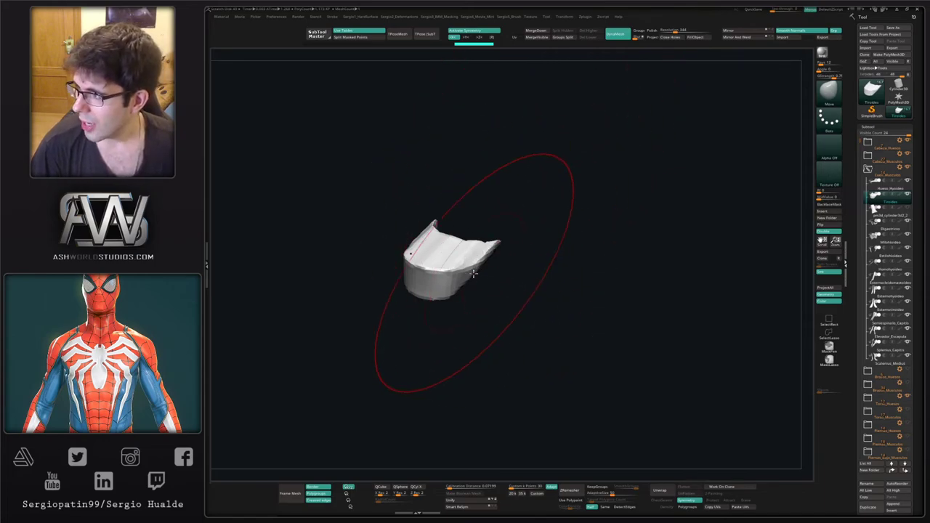
Shape the Tiroides with the Move brush into a shield with two upward-pointing horns, smoothing its sides.
right_drag(474, 271, 467, 282)
mouse_move(461, 260)
mouse_down()
mouse_move(455, 327)
mouse_move(484, 233)
mouse_move(468, 316)
mouse_move(450, 325)
mouse_move(458, 288)
mouse_move(455, 306)
mouse_move(445, 300)
mouse_move(452, 328)
mouse_move(495, 354)
mouse_move(518, 333)
mouse_move(460, 298)
mouse_move(511, 288)
mouse_move(519, 321)
mouse_move(545, 297)
mouse_move(532, 305)
mouse_up()
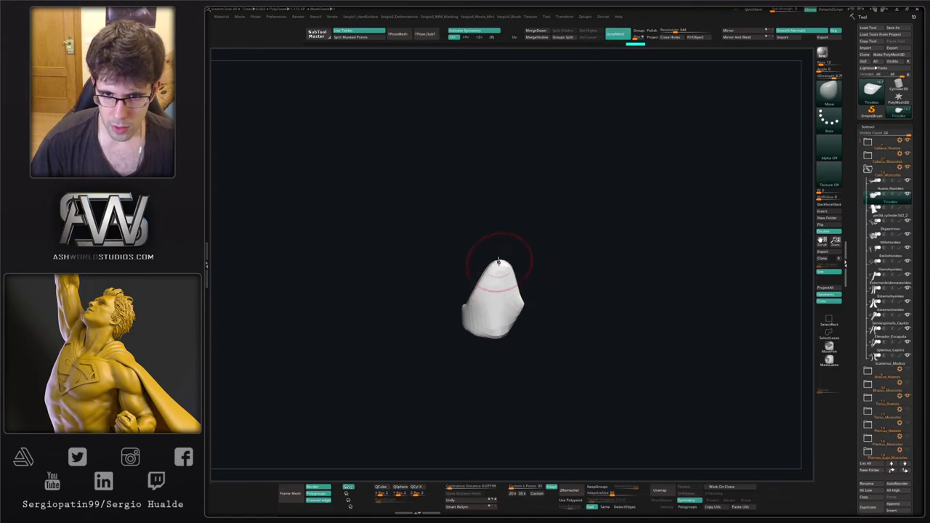
shift+drag(517, 300, 510, 313)
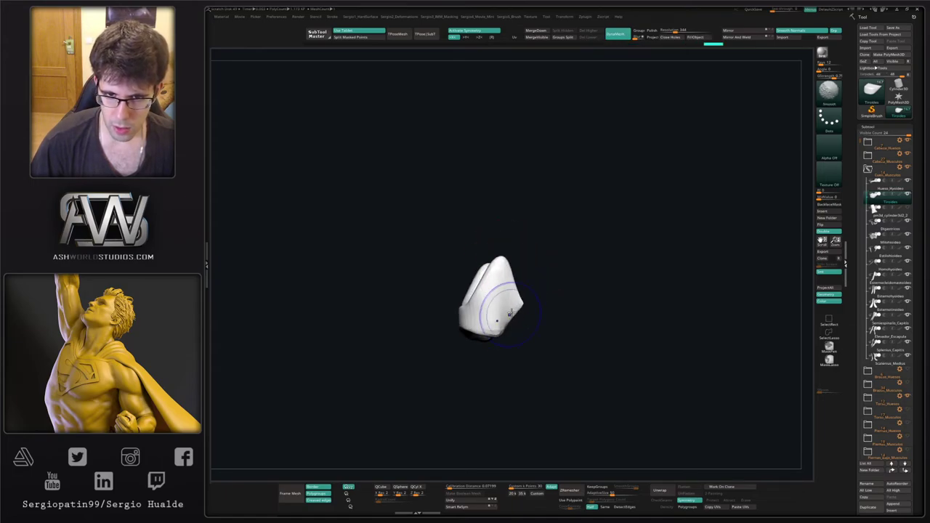
key(ctrl+z)
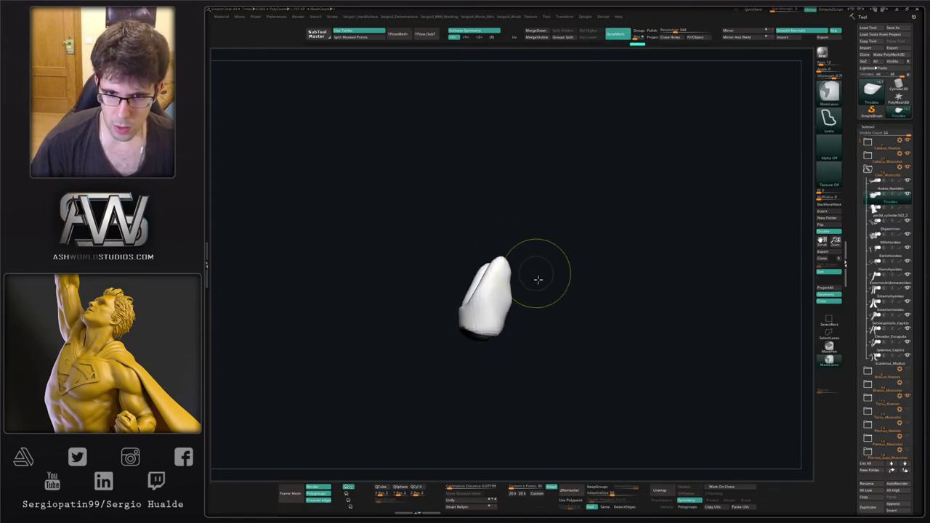
drag(501, 305, 507, 300)
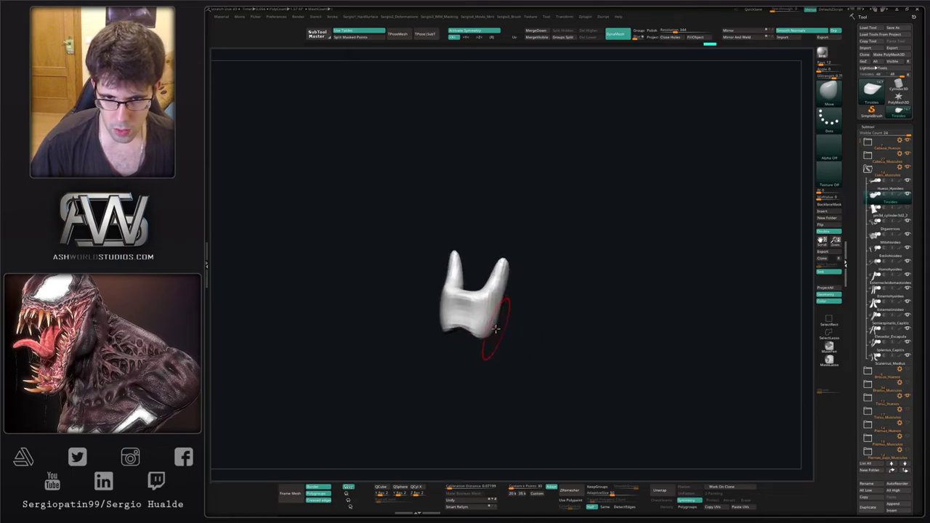
mouse_move(507, 299)
mouse_down()
mouse_move(509, 288)
mouse_move(471, 333)
mouse_up()
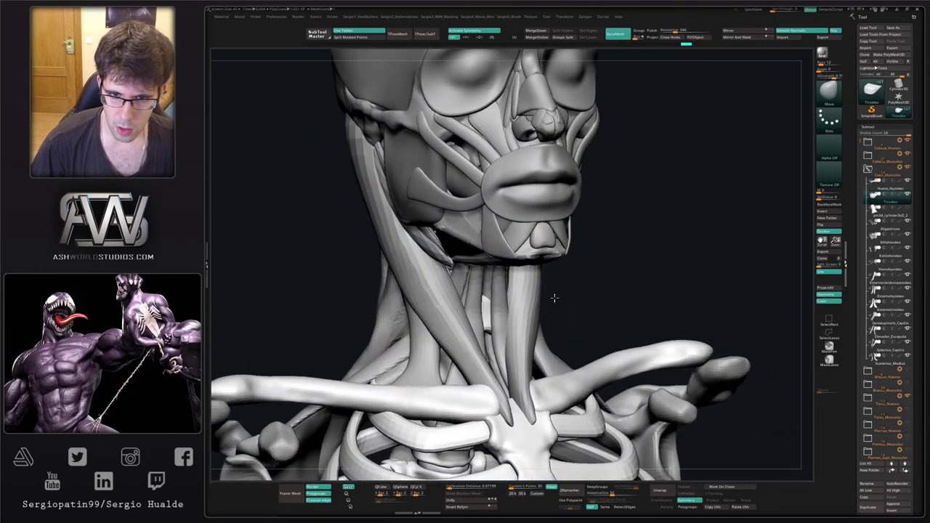
Show the surrounding anatomy and adjust the Tiroides' front profile against the neck with the Move brush.
drag(554, 300, 449, 320)
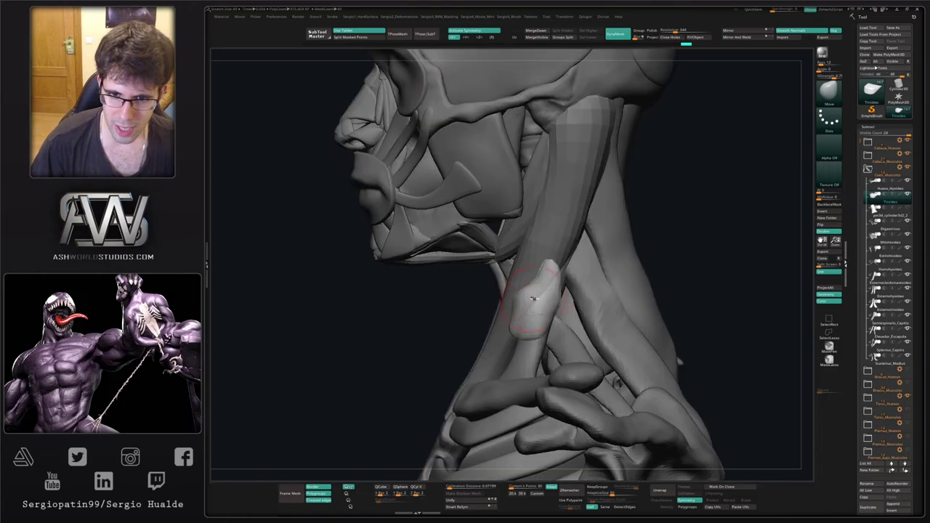
key(w)
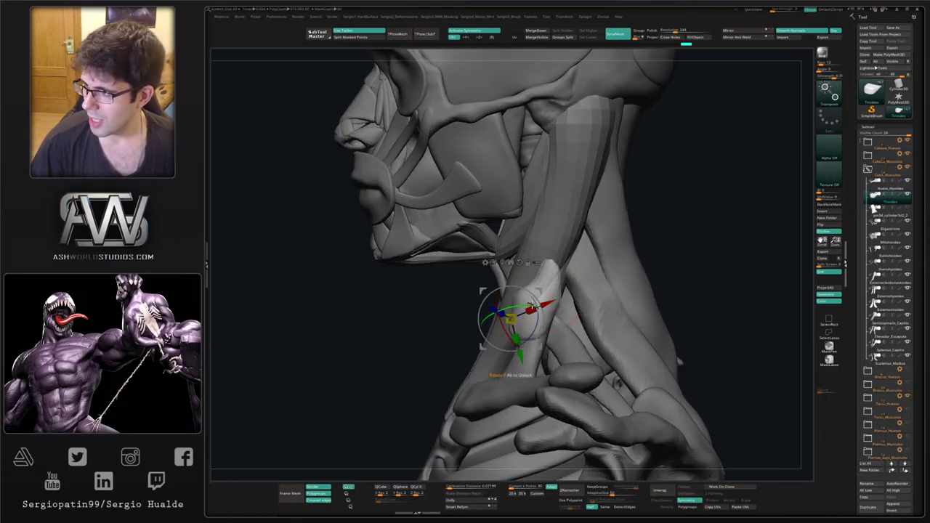
key(q)
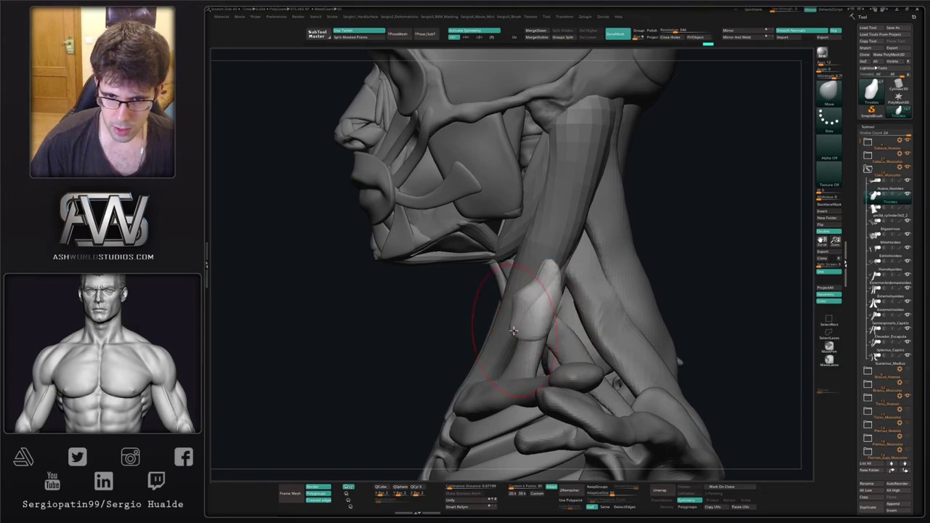
mouse_move(515, 332)
mouse_down()
mouse_move(520, 307)
mouse_move(535, 326)
mouse_up()
right_drag(535, 326, 585, 320)
Isolate the Tiroides, smooth its sides and horns, pull the horn tips upward and push in its rear edge.
shift+drag(528, 310, 543, 266)
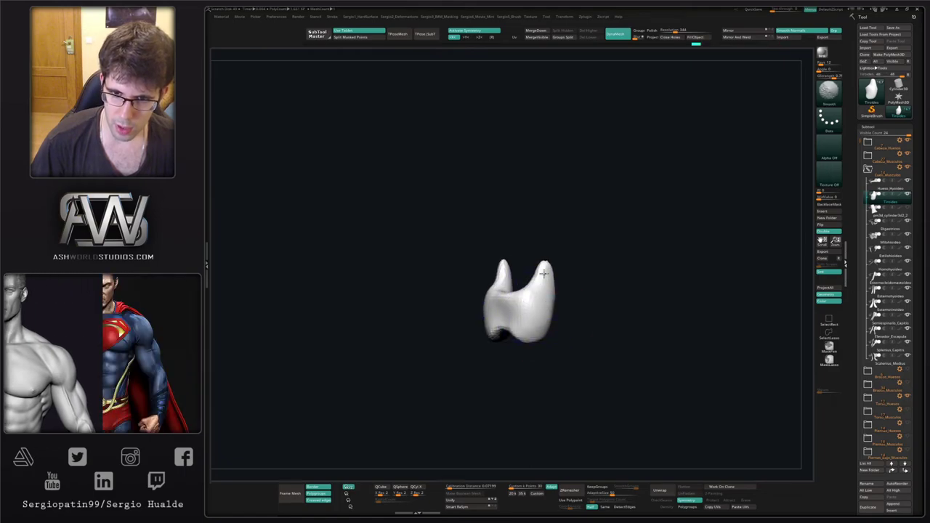
right_drag(543, 266, 563, 266)
drag(547, 265, 553, 260)
right_drag(552, 276, 562, 317)
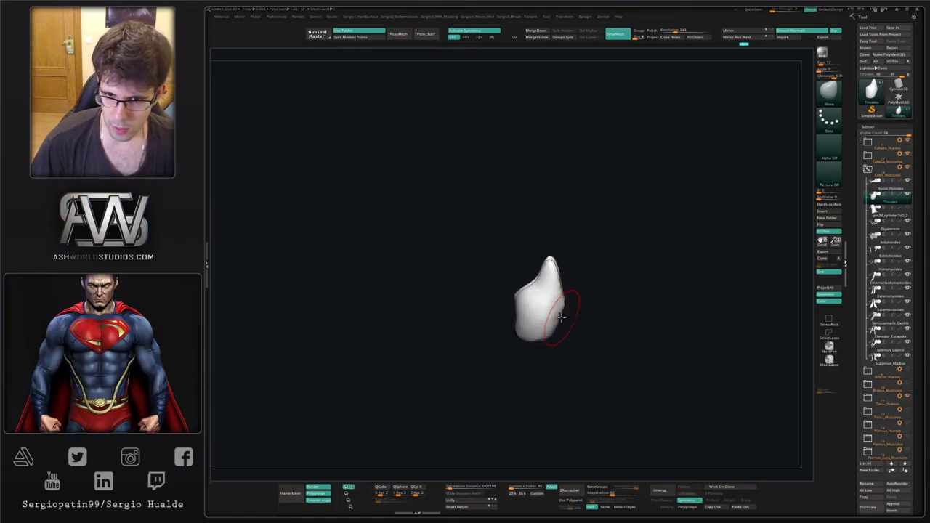
drag(564, 299, 557, 299)
right_drag(556, 299, 573, 305)
key(s)
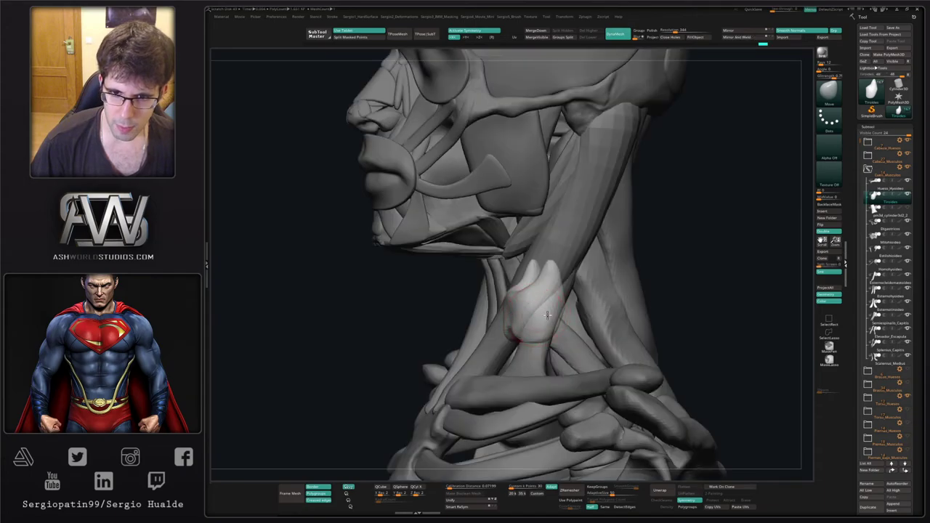
Hide the Digastricos, Milohioideo, Estilohioideo, Homohyoideo and Esternocleidomastoideo muscles covering the throat.
mouse_move(503, 309)
right_down()
mouse_move(533, 310)
mouse_move(525, 307)
mouse_move(539, 262)
right_up()
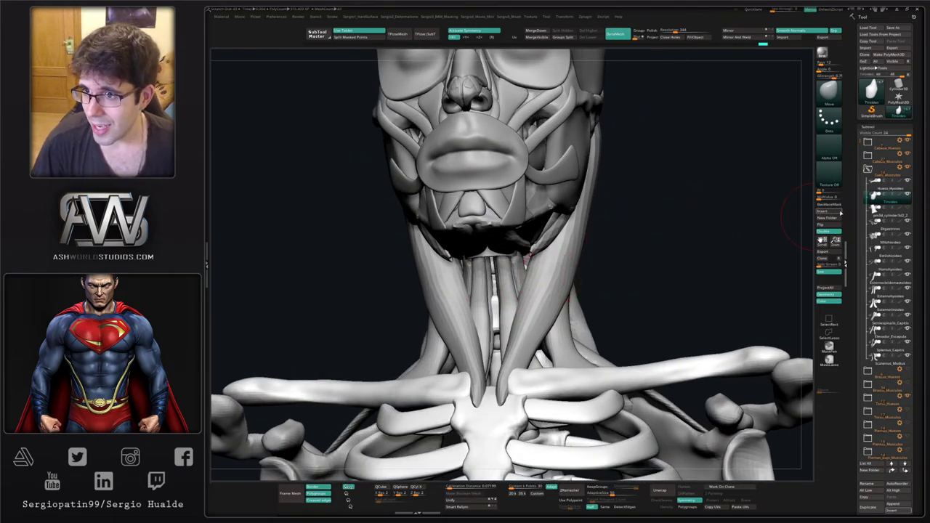
click(909, 223)
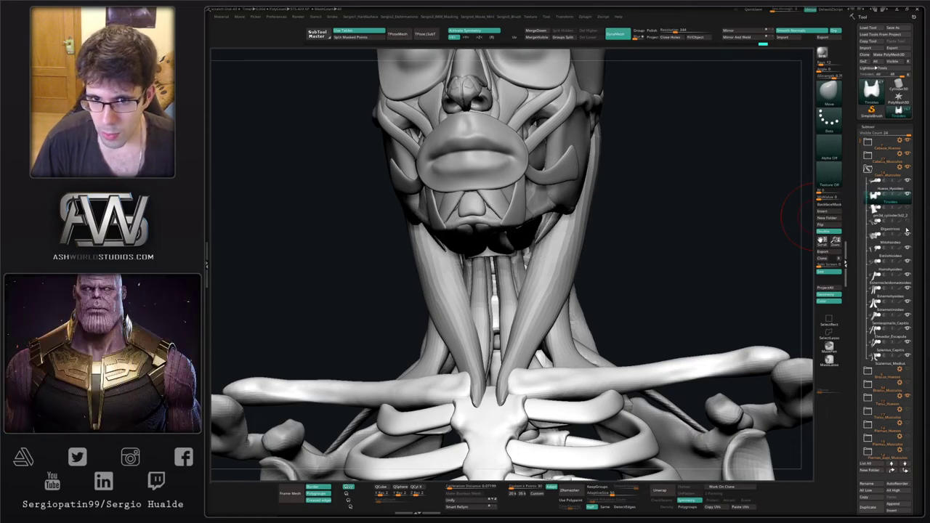
click(908, 235)
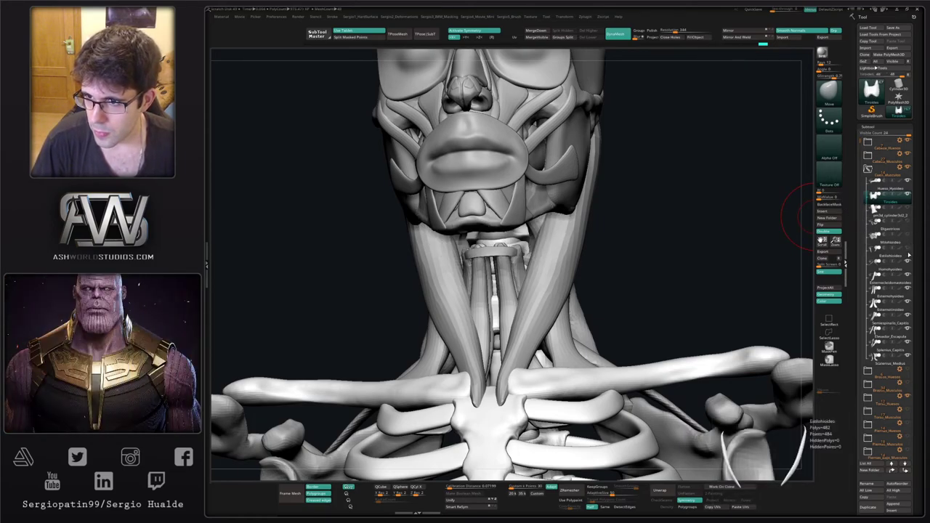
mouse_move(910, 274)
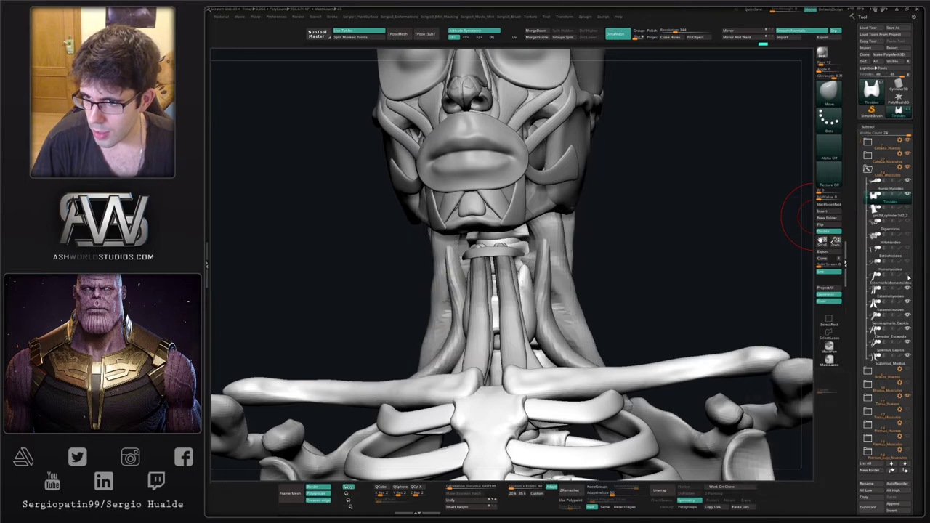
Select the Esternotiroideo and pull its strands down with the Move brush toward the lower edge of the Tiroides.
click(885, 308)
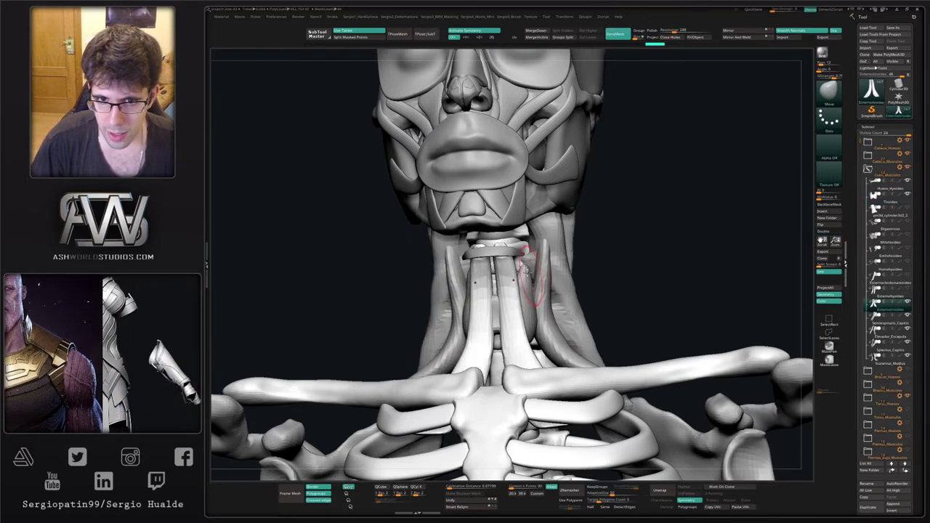
mouse_move(526, 270)
right_down()
mouse_move(498, 262)
mouse_move(510, 274)
right_up()
key(s)
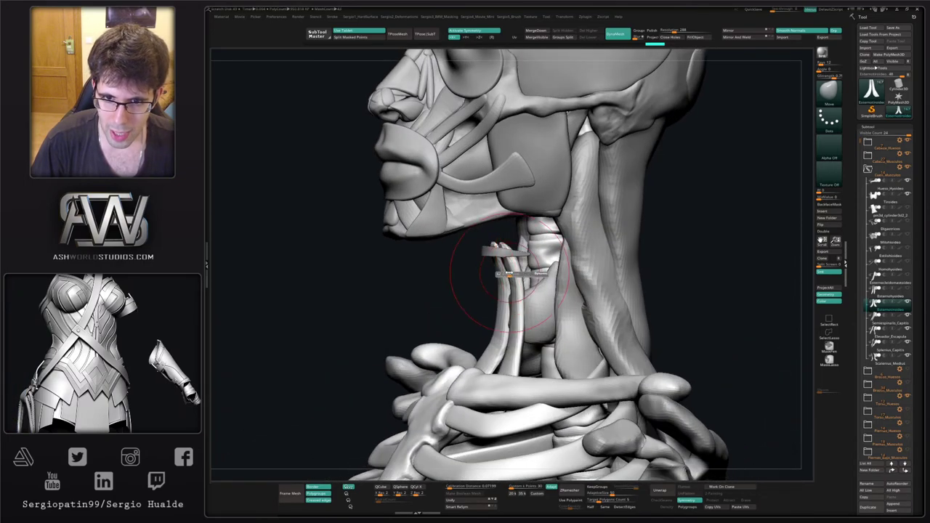
drag(501, 253, 517, 274)
mouse_move(514, 313)
mouse_down()
mouse_move(534, 316)
mouse_move(535, 354)
mouse_move(518, 348)
mouse_up()
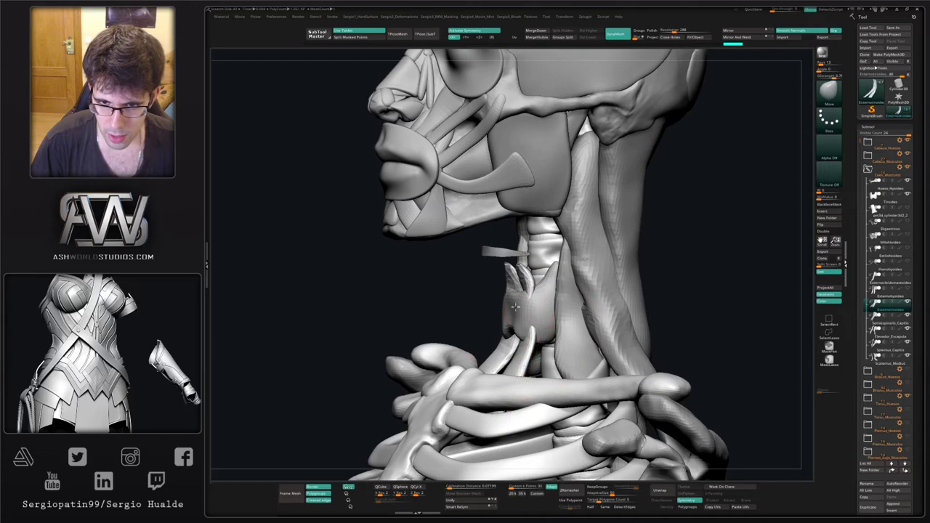
drag(515, 306, 519, 311)
key(ctrl+z)
right_drag(518, 313, 502, 315)
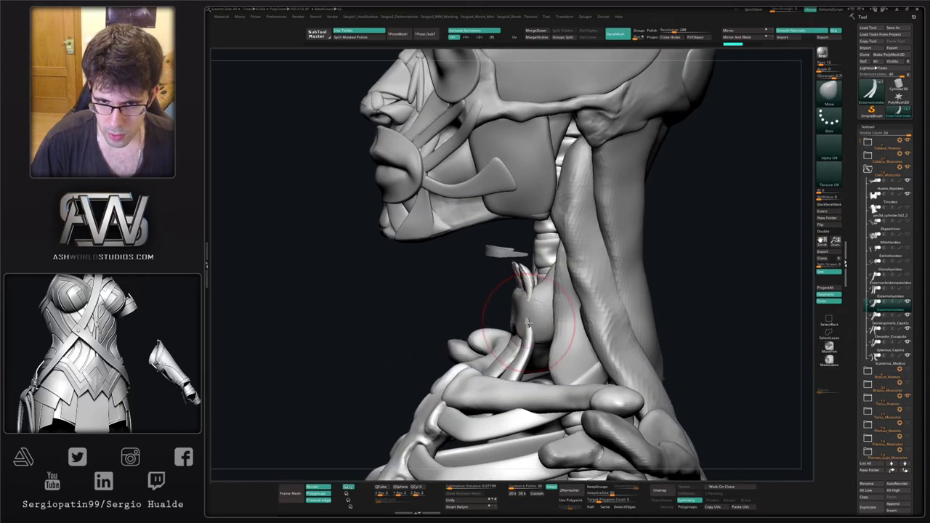
drag(529, 323, 529, 329)
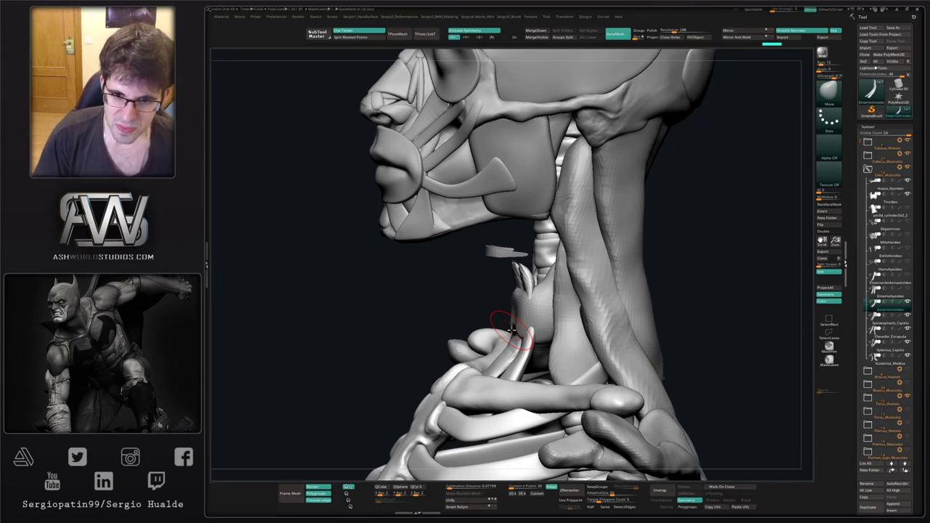
Cut away the leftover Esternotiroideo pieces above the Tiroides and smooth the muscle's new upper ends.
mouse_move(513, 333)
right_down()
mouse_move(522, 326)
mouse_move(503, 336)
mouse_move(485, 328)
right_up()
key(alt+s)
mouse_move(477, 338)
ctrl+alt+shift+mouse_down()
mouse_move(532, 319)
mouse_move(449, 219)
ctrl+alt+shift+mouse_up()
key(Delete)
key(alt+s)
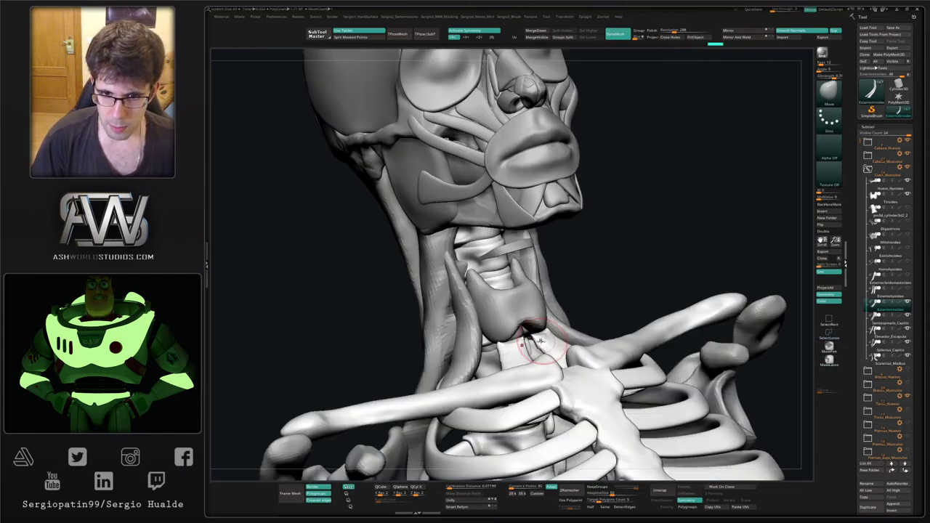
mouse_move(530, 347)
shift+mouse_down()
mouse_move(508, 352)
mouse_move(521, 321)
shift+mouse_up()
mouse_move(522, 321)
right_down()
mouse_move(501, 325)
mouse_move(535, 329)
mouse_move(510, 320)
right_up()
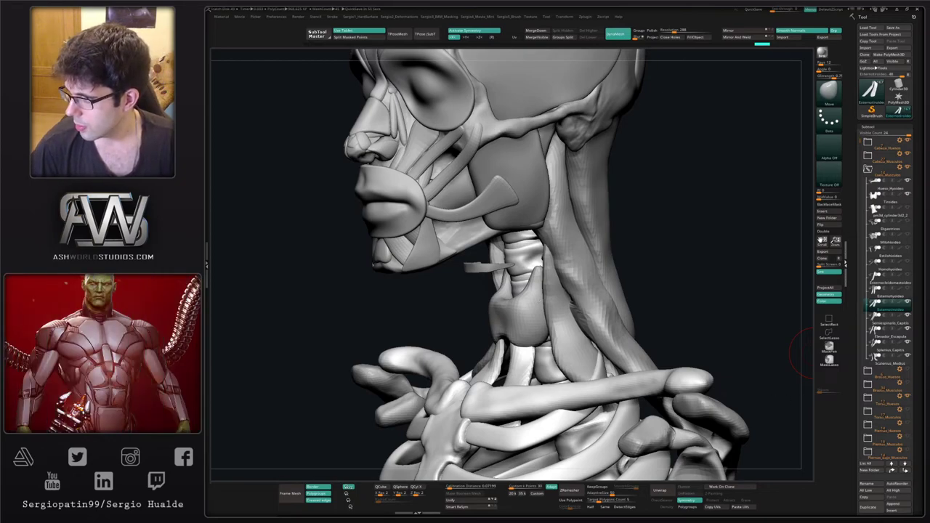
Duplicate the Esternotiroideo subtool and rename the copy Tirohioideo.
drag(736, 328, 734, 308)
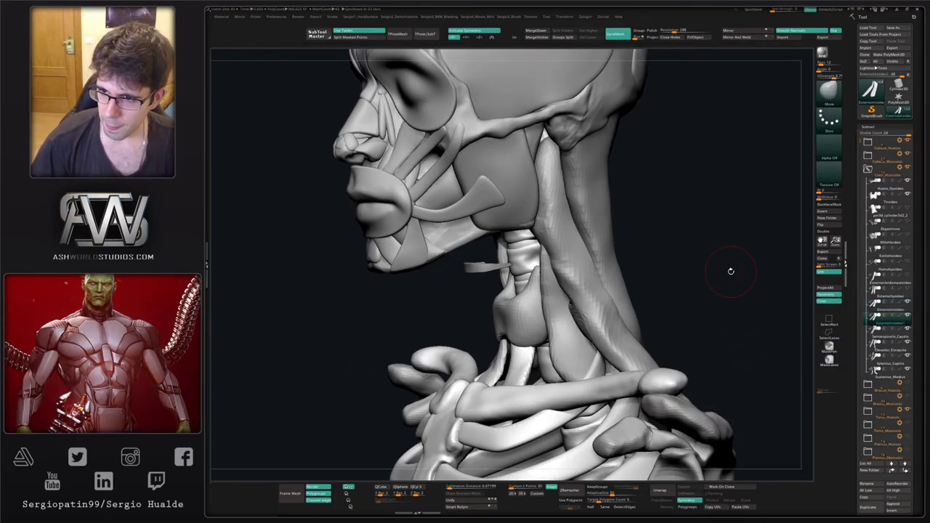
key(F2)
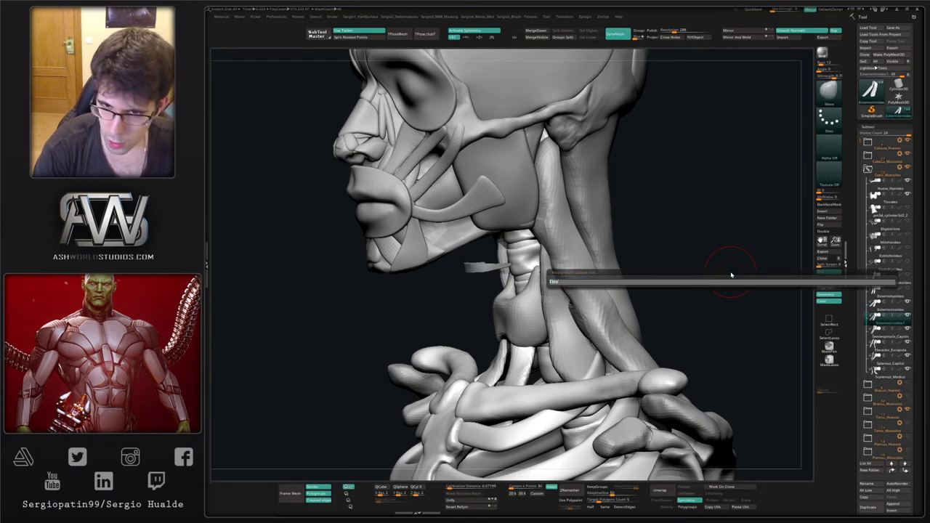
text(Tirohioideo)
key(Return)
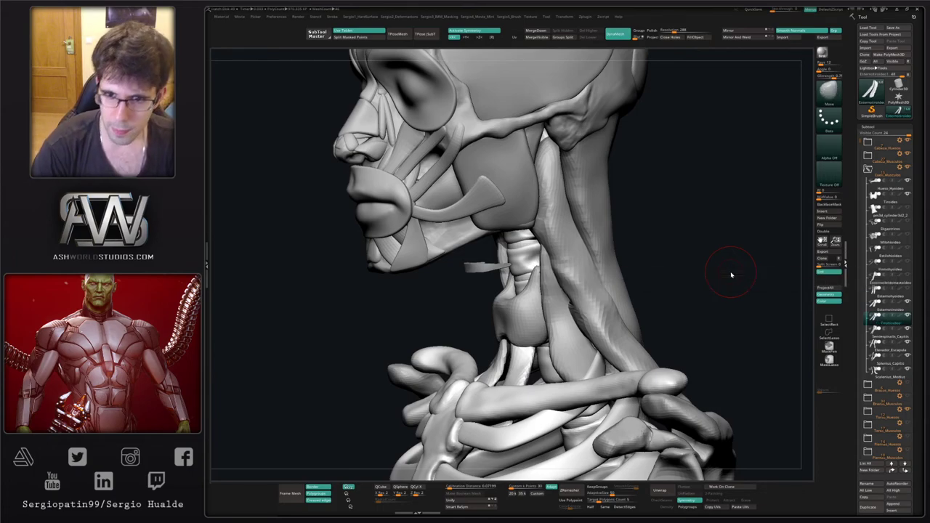
Reorient the Tirohioideo's Gizmo and move the muscle up to the area between the hyoid bone and the Tiroides.
mouse_move(536, 301)
right_down()
mouse_move(505, 308)
mouse_move(535, 305)
right_up()
key(w)
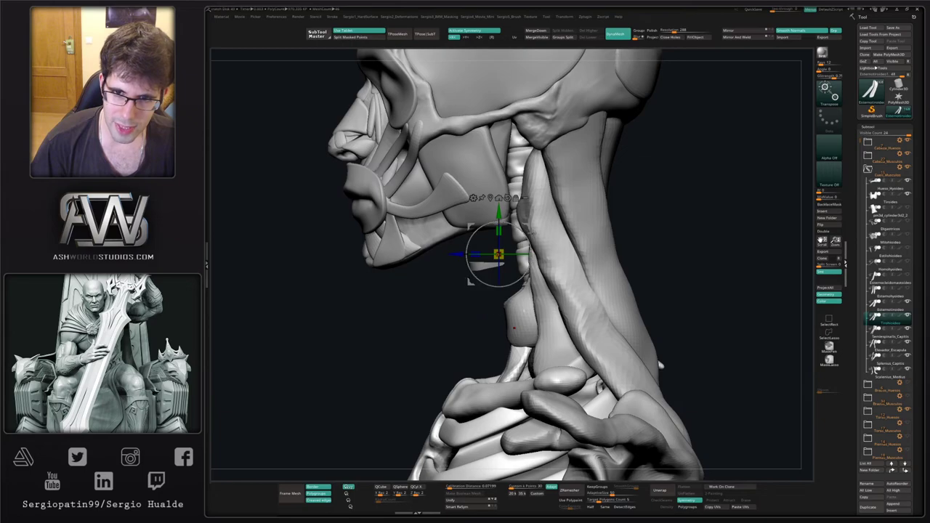
key(q)
key(w)
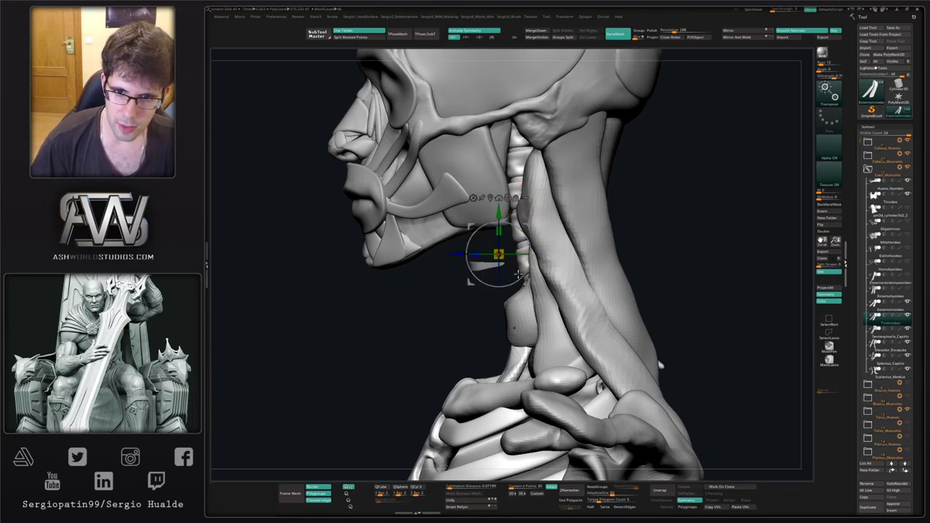
drag(502, 232, 503, 234)
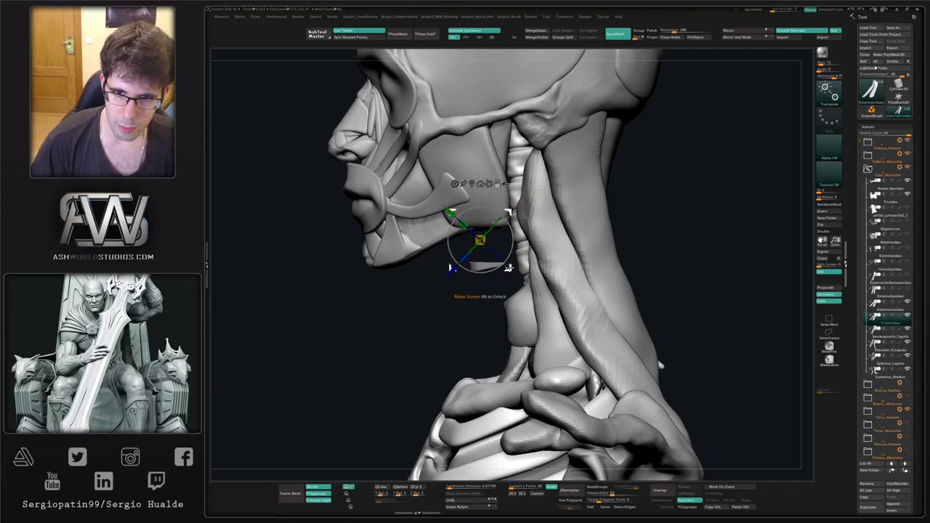
alt+drag(510, 269, 601, 315)
drag(602, 315, 511, 256)
Pull both Tirohioideo strands inward with the Move brush so they sit in front of the hyoid bone and Tiroides.
key(q)
drag(470, 291, 488, 291)
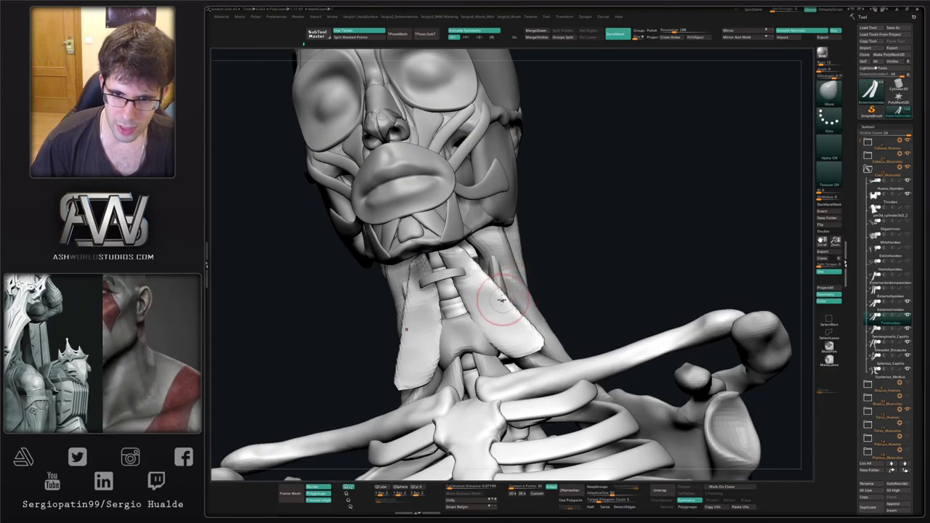
drag(472, 350, 466, 347)
drag(489, 289, 474, 290)
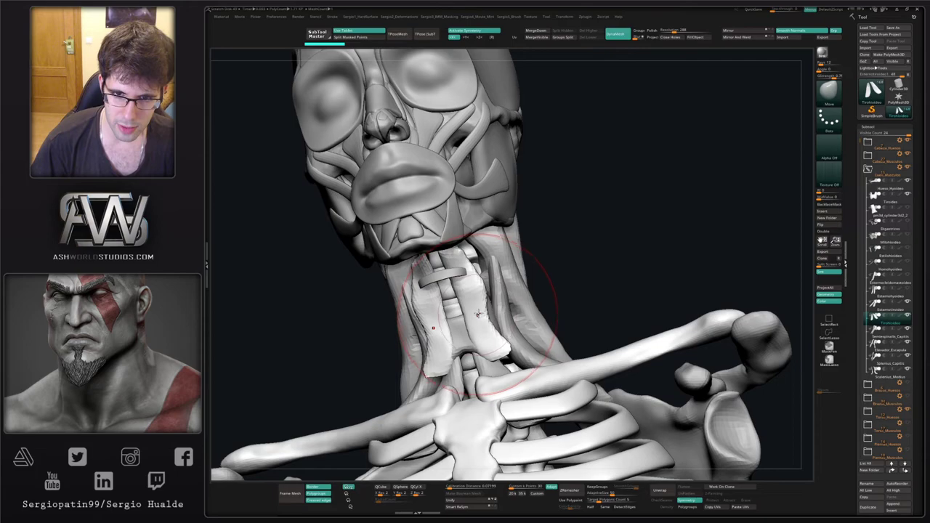
right_drag(473, 291, 459, 282)
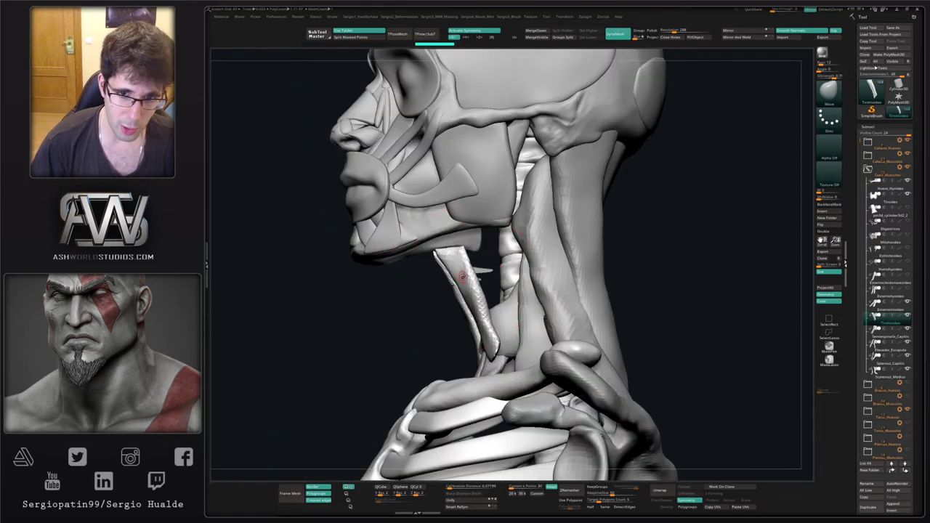
drag(450, 278, 463, 279)
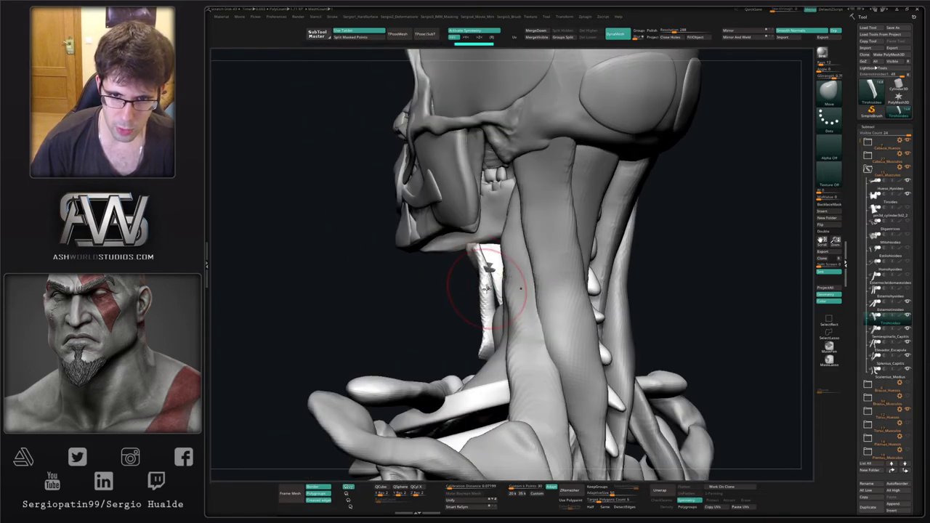
Narrow the Tirohioideo strands and push them back against the front of the throat, tucking their upper ends under the hyoid bone.
right_drag(487, 289, 509, 289)
key(shift+s)
mouse_move(494, 263)
ctrl+alt+shift+mouse_down()
mouse_move(516, 189)
mouse_move(497, 260)
ctrl+alt+shift+mouse_up()
key(shift+alt+s)
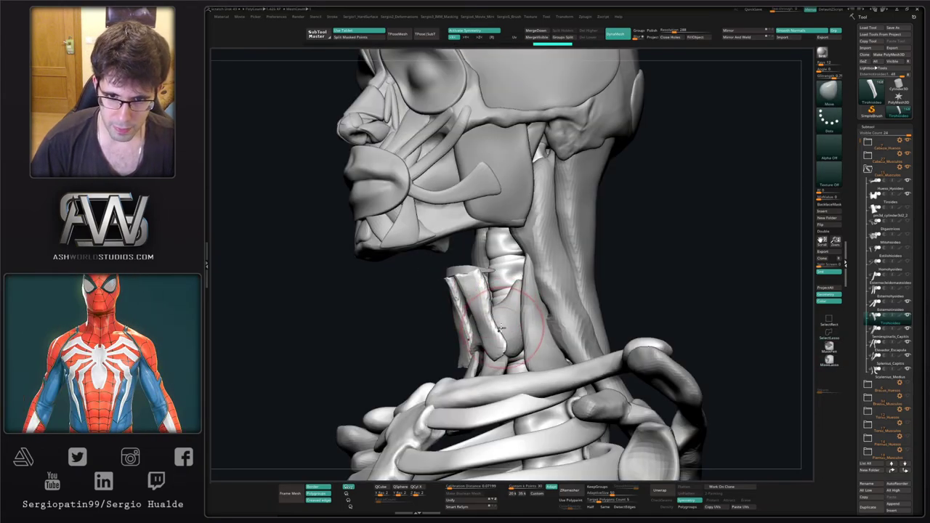
drag(500, 329, 503, 291)
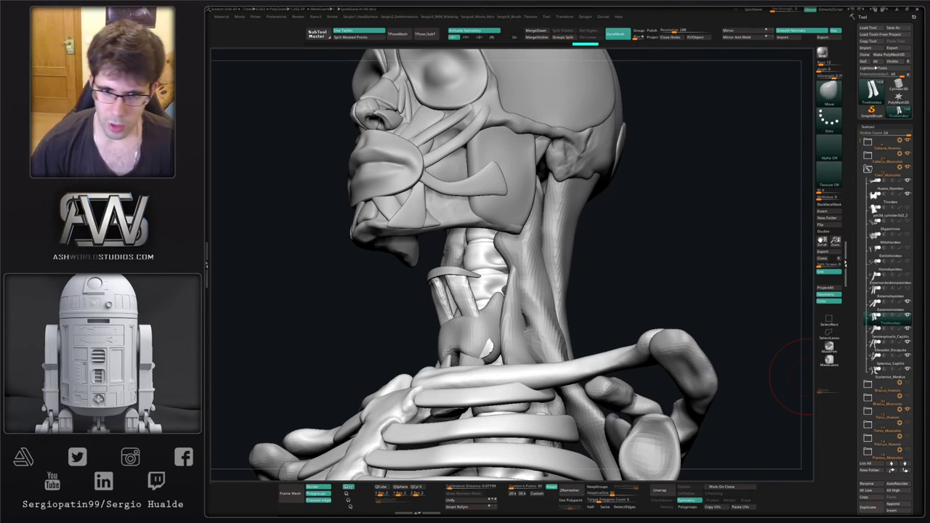
drag(793, 378, 456, 286)
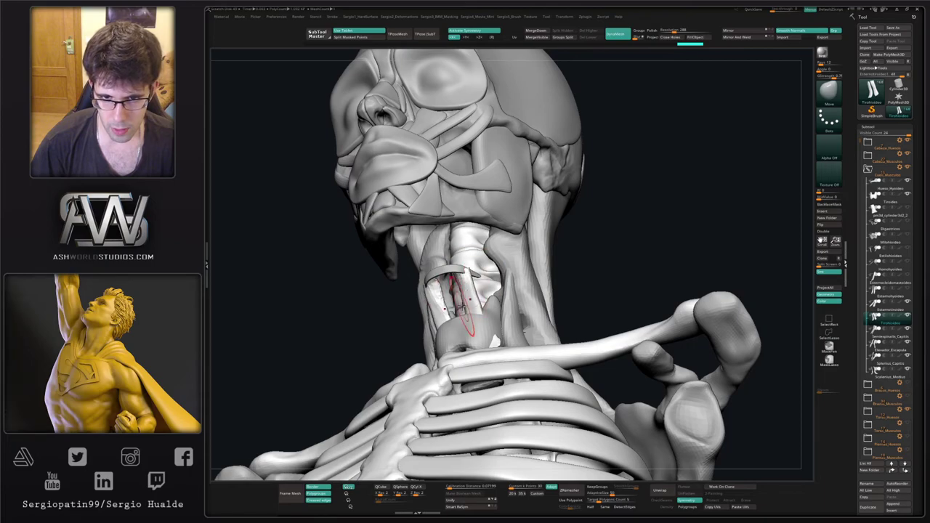
Cut off the leftover lower ends of the Tirohioideo that overlap the Tiroides and remesh the muscle with DynaMesh.
mouse_move(481, 306)
right_down()
mouse_move(445, 311)
mouse_move(484, 323)
mouse_move(493, 346)
mouse_move(471, 329)
right_up()
key(ctrl)
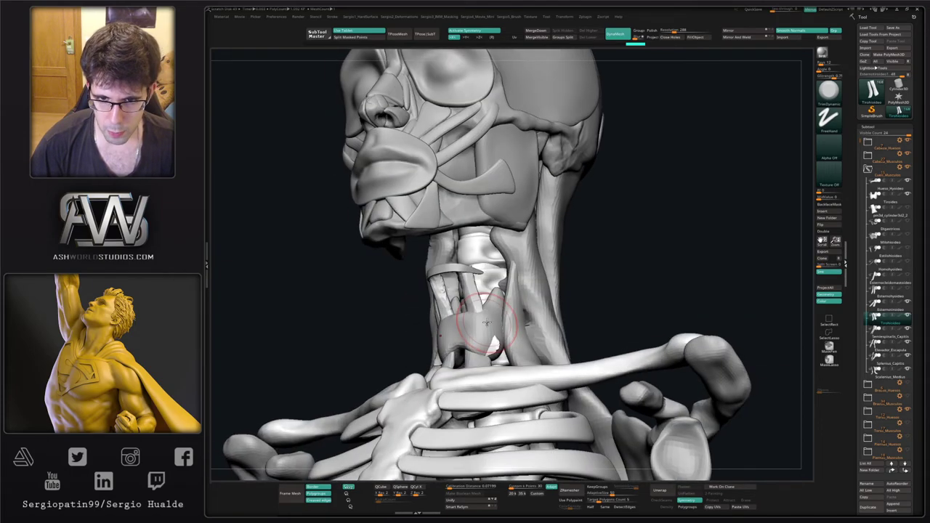
mouse_move(502, 311)
ctrl+alt+shift+mouse_down()
mouse_move(553, 372)
mouse_move(544, 375)
ctrl+alt+shift+mouse_up()
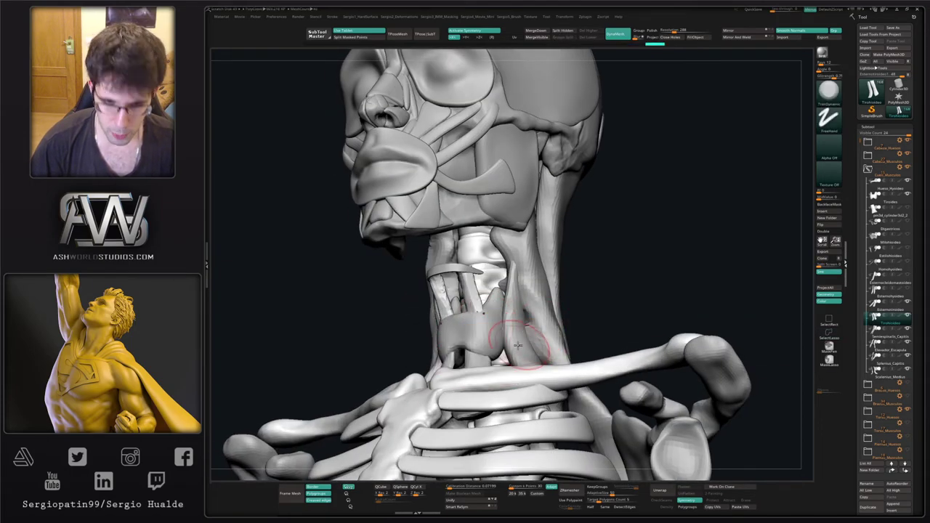
ctrl+shift+click(481, 332)
ctrl+shift+click(609, 171)
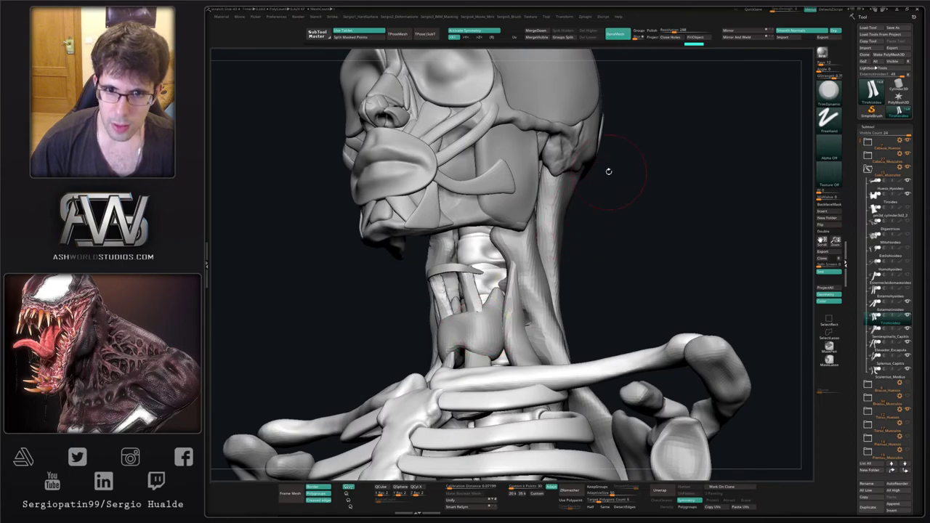
key(shift)
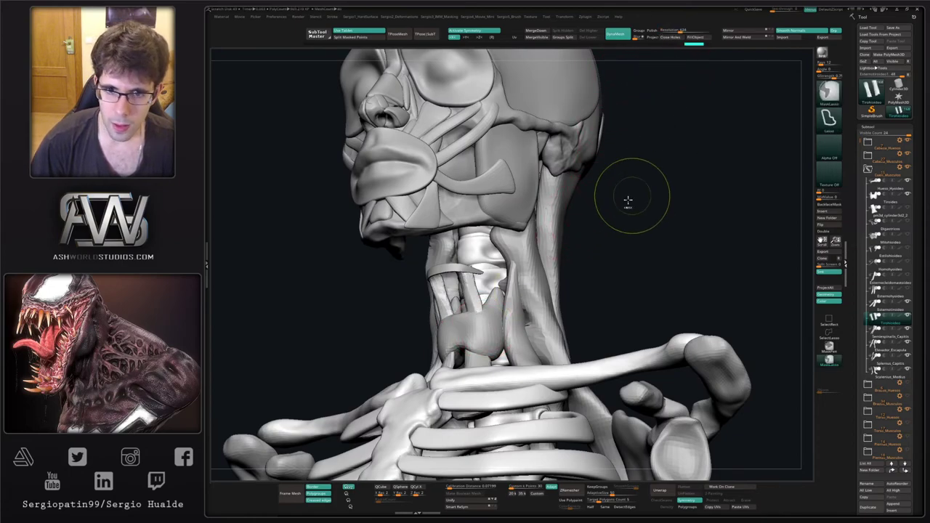
Refine the Tirohioideo with the Move brush and smooth its ends, isolating the muscle to check its shape.
mouse_move(473, 318)
right_down()
mouse_move(465, 270)
mouse_move(475, 314)
mouse_move(480, 290)
right_up()
key(b)
key(m)
key(v)
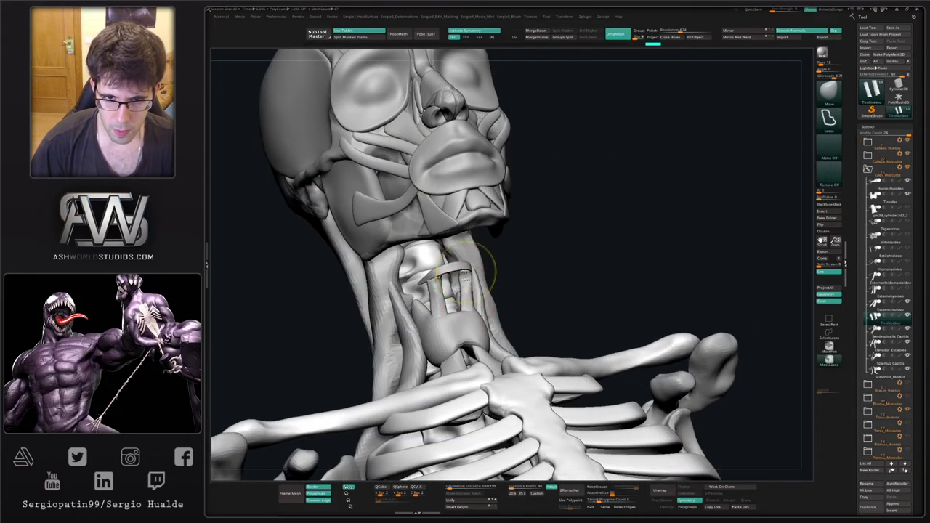
ctrl+shift+click(469, 295)
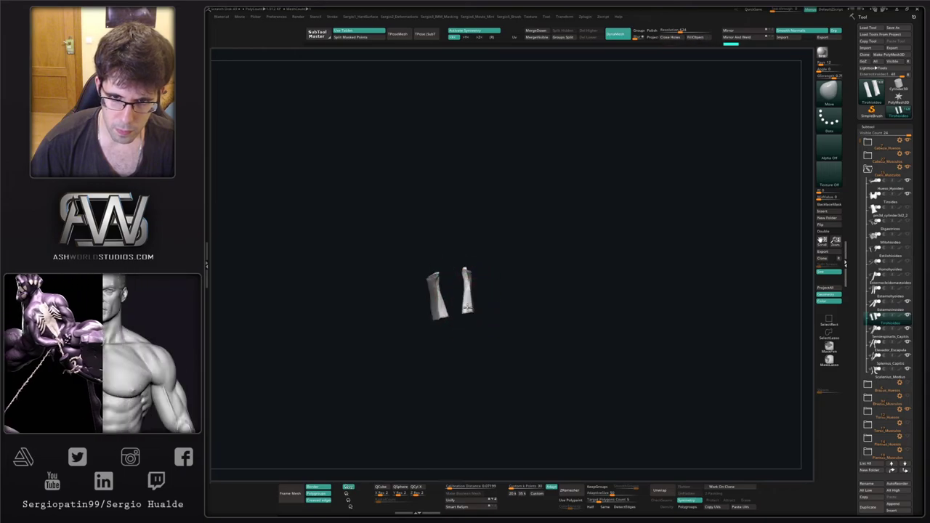
ctrl+drag(485, 285, 474, 314)
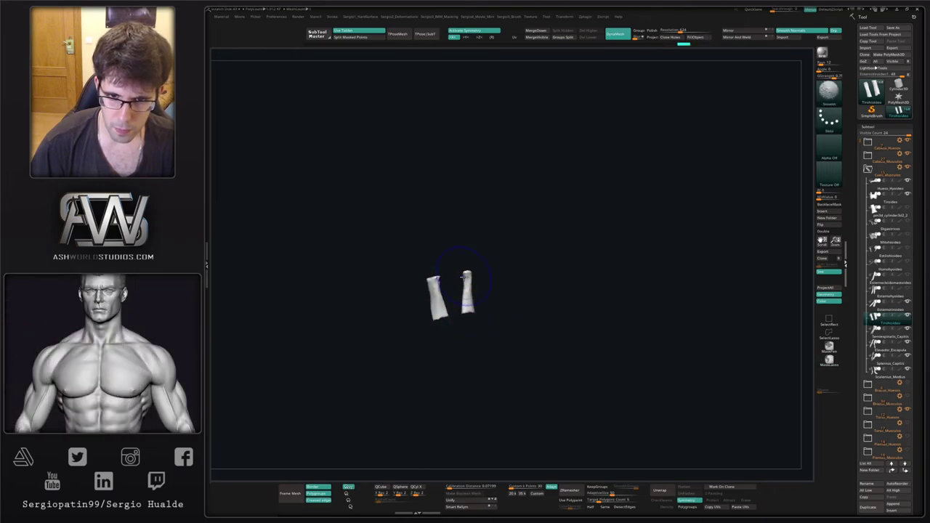
ctrl+shift+click(466, 315)
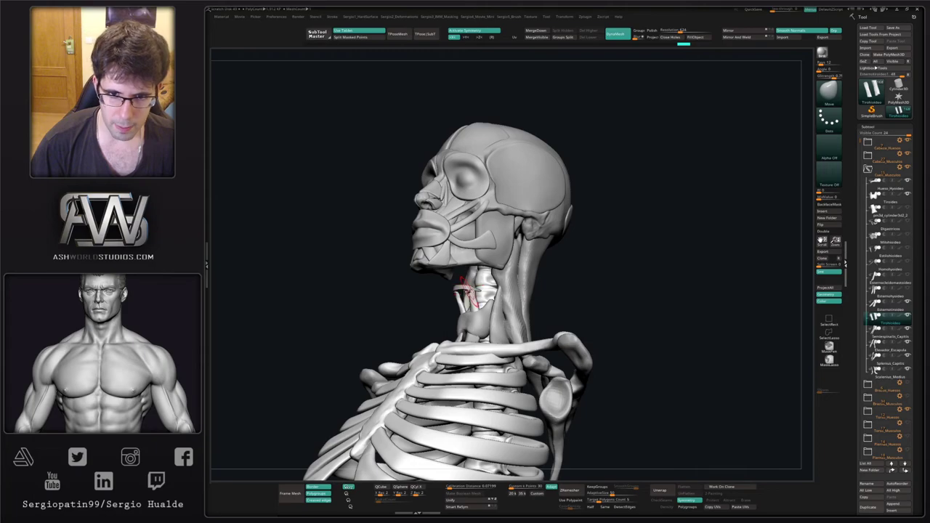
ctrl+right_drag(470, 294, 487, 339)
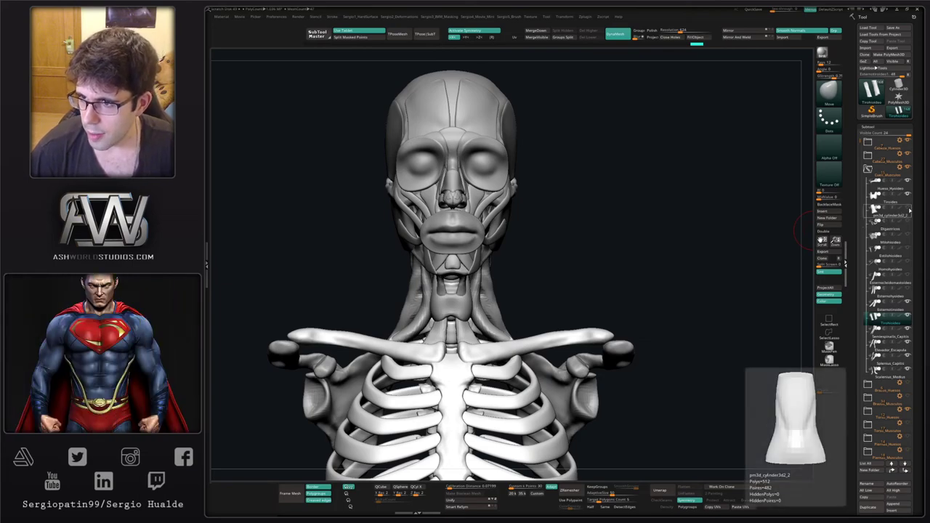
Show the hidden neck muscles, including the Estilohioideo, Homohyoideo, Esternocleidomastoideo and Esternohyoideo, leaving the placeholder neck cylinder hidden.
click(910, 209)
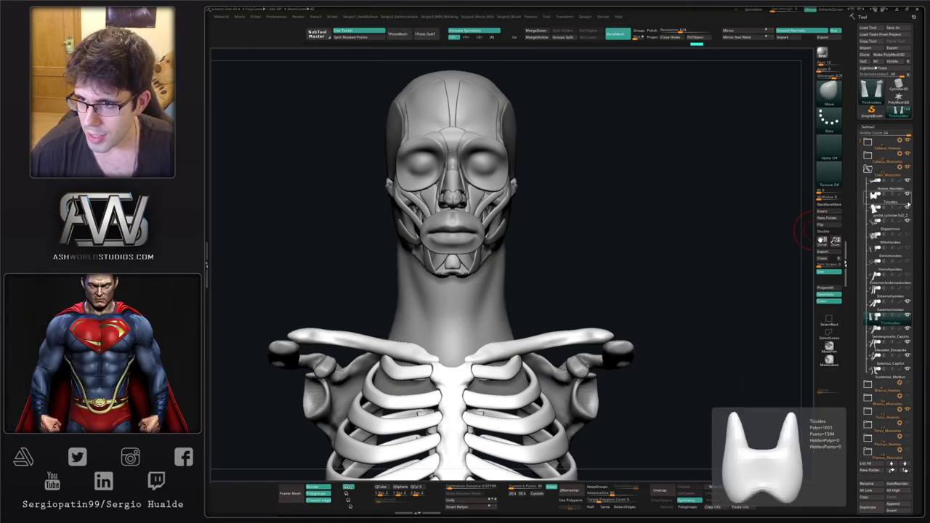
click(910, 211)
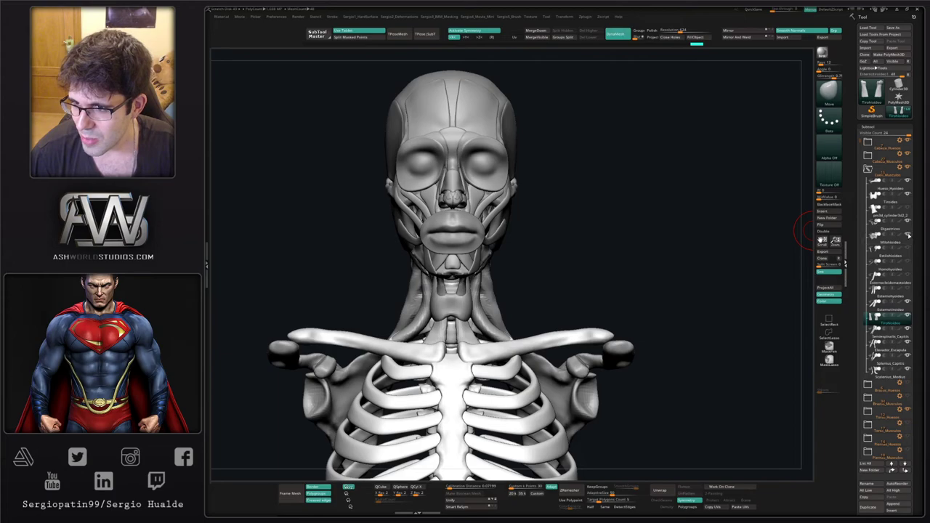
click(908, 249)
click(908, 263)
click(908, 277)
click(909, 291)
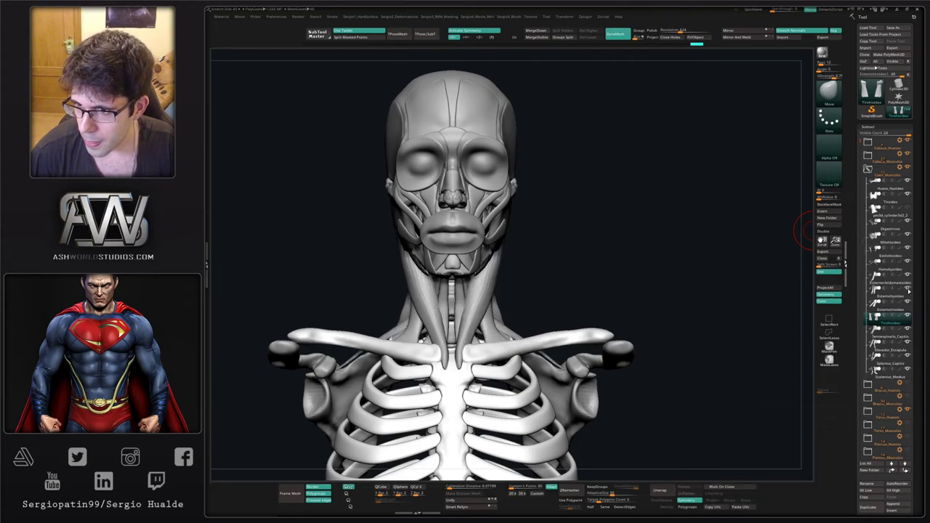
mouse_move(617, 290)
mouse_down()
mouse_move(531, 298)
mouse_move(508, 288)
mouse_up()
Collapse the neck muscle folder, show the arm, torso and leg folders with the Guides hidden, and inspect the whole figure.
click(868, 169)
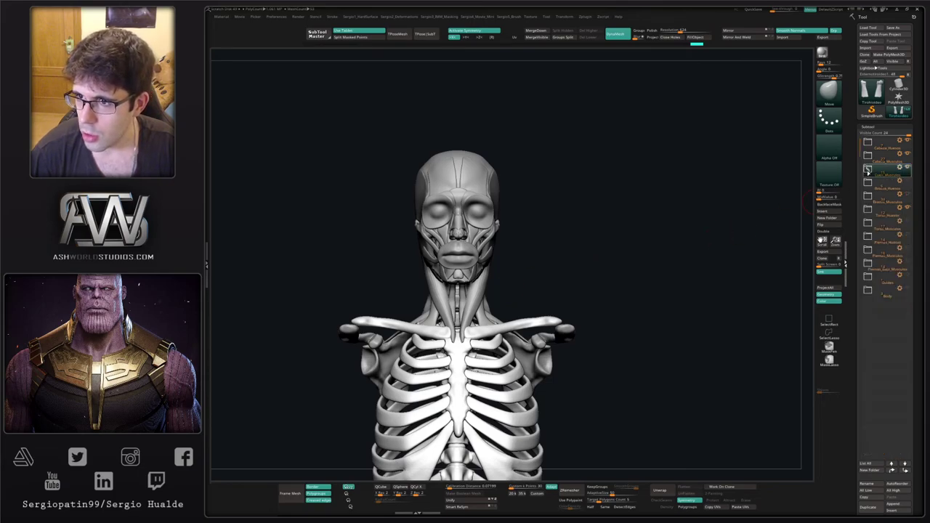
click(908, 195)
click(907, 195)
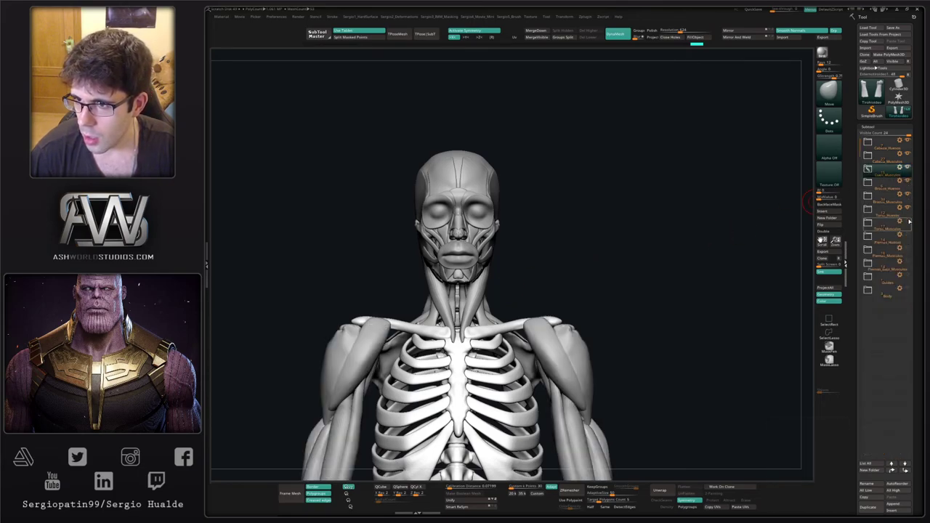
click(908, 236)
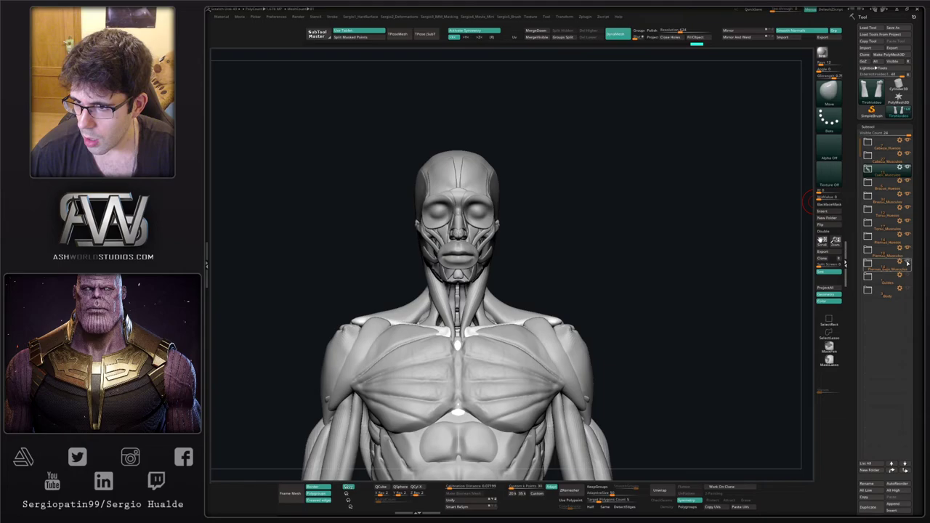
click(908, 276)
ctrl+right_drag(619, 338, 620, 304)
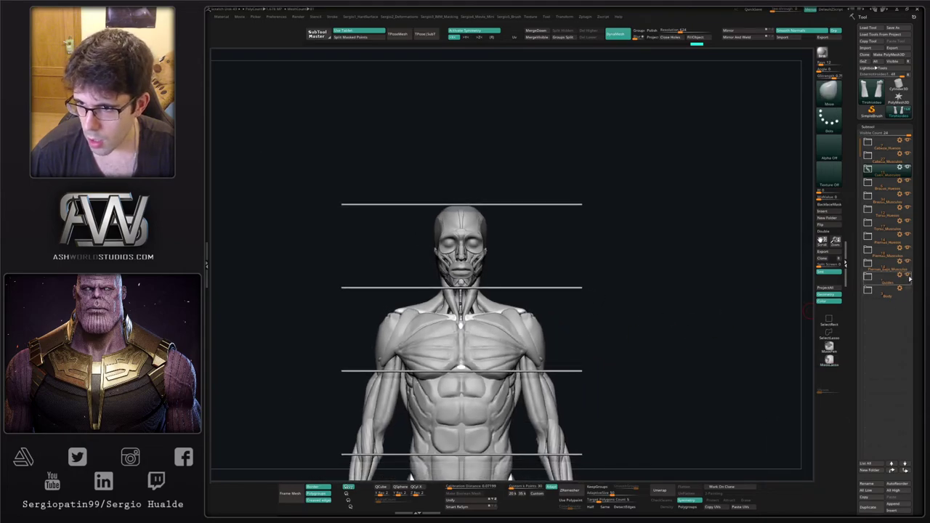
click(908, 276)
key(f)
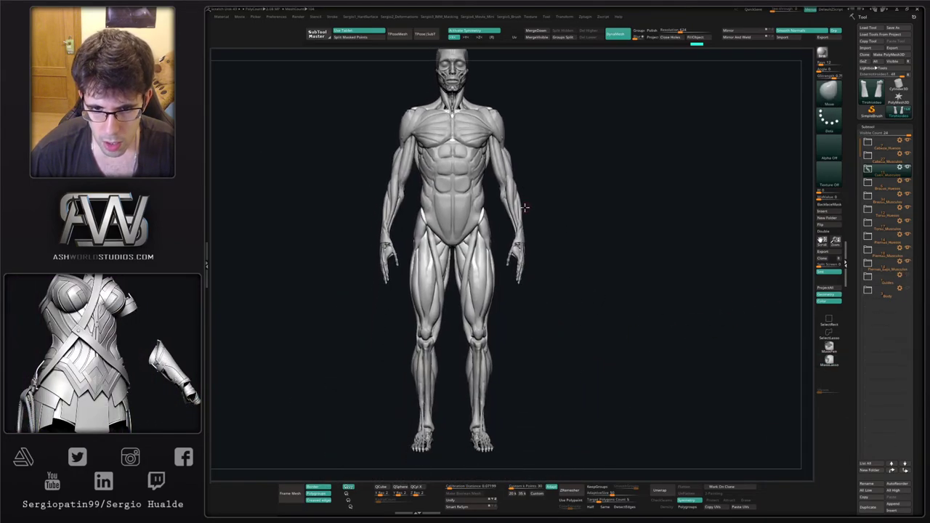
drag(543, 218, 492, 208)
ctrl+right_drag(492, 208, 493, 240)
ctrl+right_drag(493, 240, 480, 275)
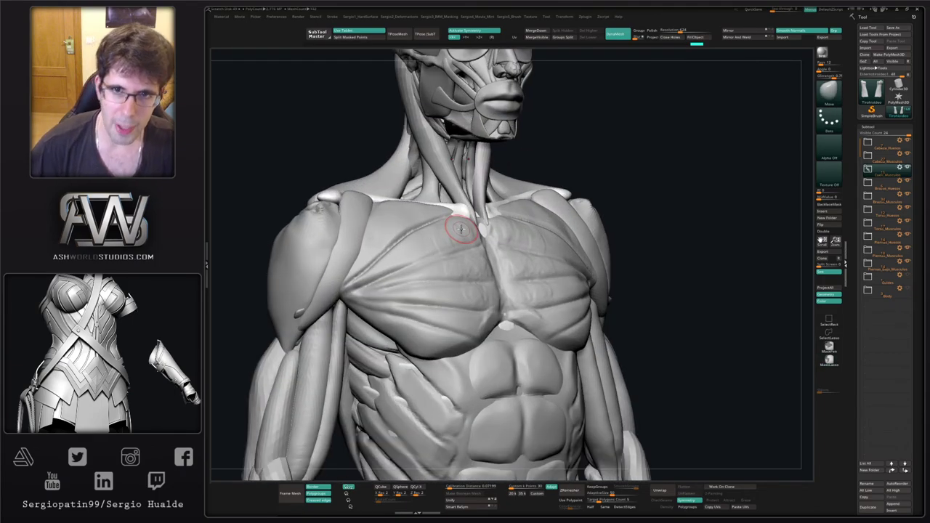
Select the trapezius and reshape its slope between neck and shoulder with the Move brush.
alt+click(381, 168)
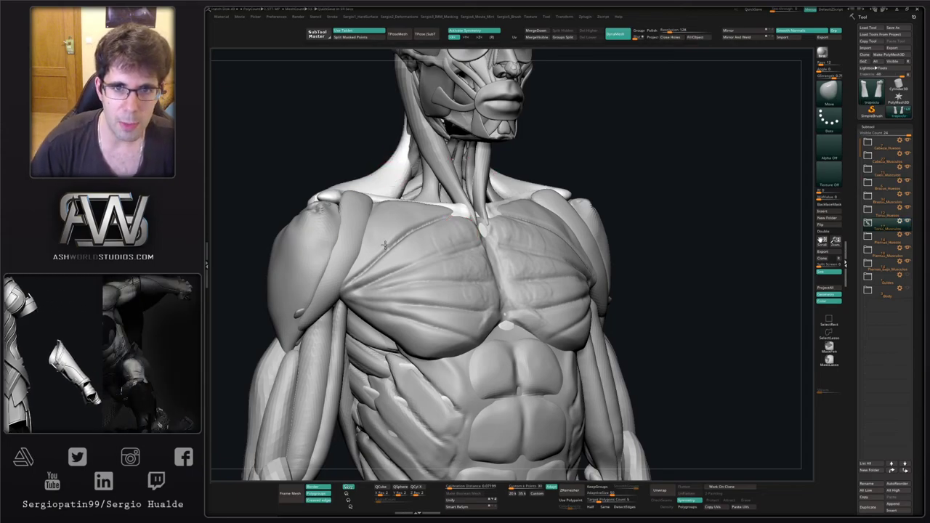
mouse_move(415, 153)
alt+right_down()
mouse_move(415, 215)
mouse_move(382, 206)
alt+right_up()
key(s)
drag(385, 207, 391, 211)
right_drag(391, 212, 406, 219)
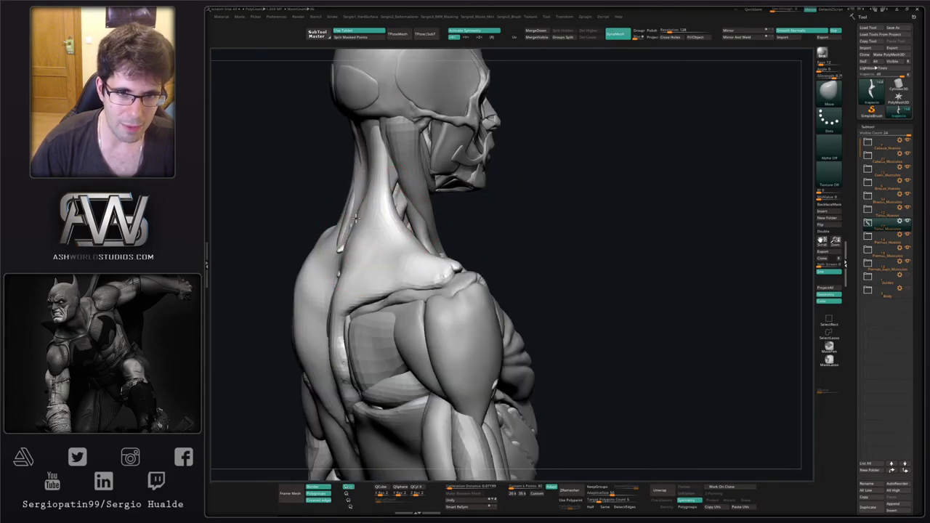
Adjust the trapezius contour along the back of the neck and upper back with the Move brush.
drag(334, 202, 509, 206)
mouse_move(412, 201)
alt+mouse_down()
mouse_move(384, 195)
mouse_move(371, 174)
alt+mouse_up()
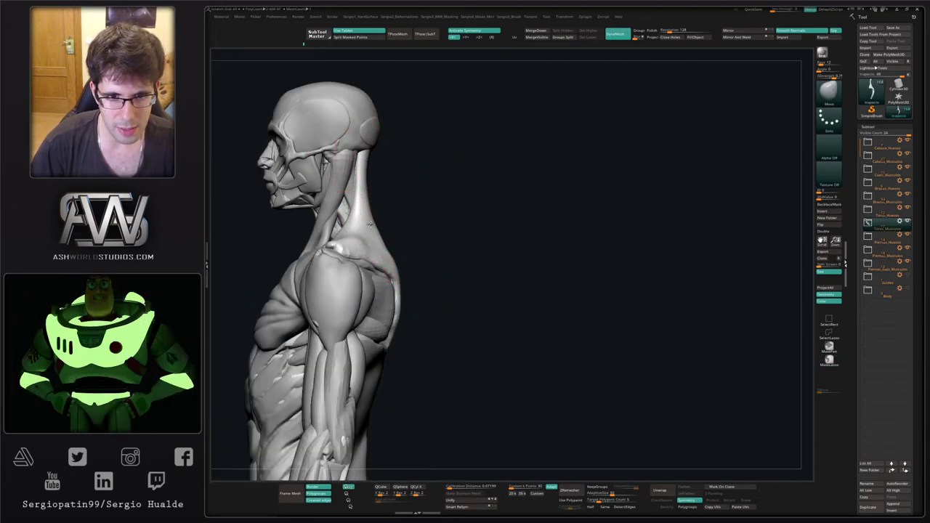
drag(469, 227, 411, 226)
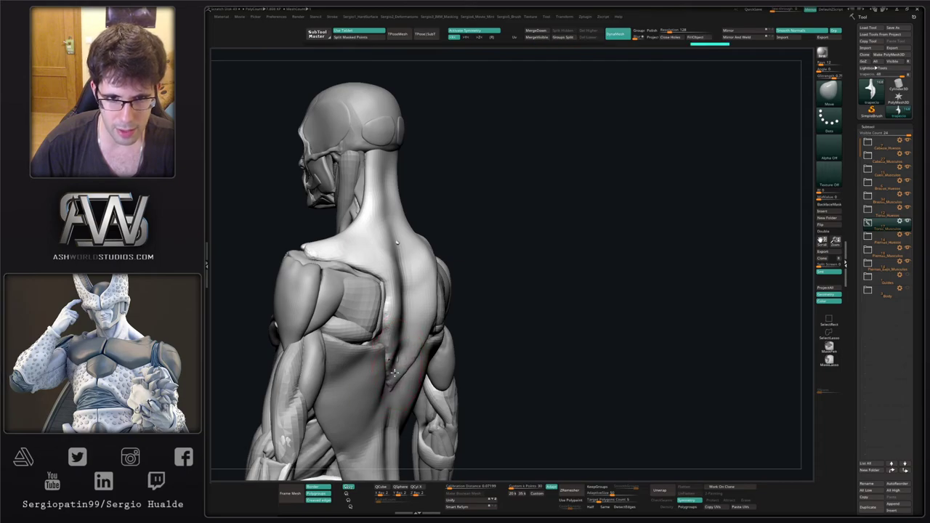
right_drag(393, 373, 402, 237)
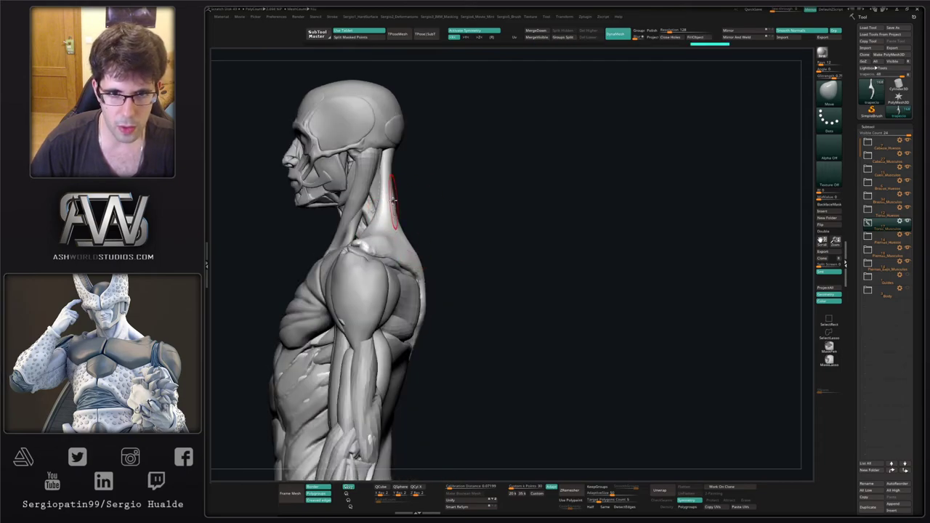
drag(391, 199, 395, 202)
mouse_move(395, 210)
ctrl+right_down()
mouse_move(387, 196)
mouse_move(396, 242)
mouse_move(423, 212)
mouse_move(397, 190)
mouse_move(371, 198)
mouse_move(349, 216)
mouse_move(409, 218)
mouse_move(332, 218)
mouse_move(353, 236)
ctrl+right_up()
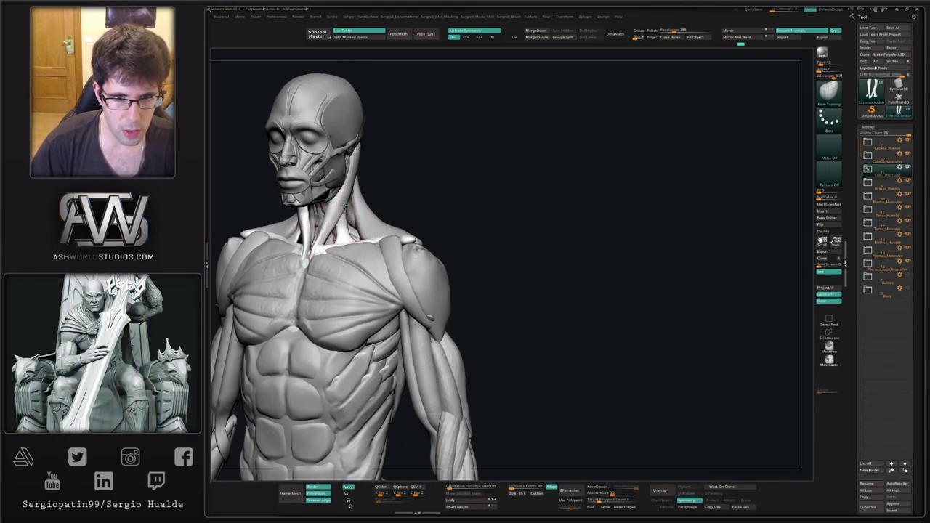
Mirror and weld the Esternocleidomastoideo, reposition it with the Gizmo, and reshape it along the side of the neck with the Move brush.
right_drag(347, 208, 348, 204)
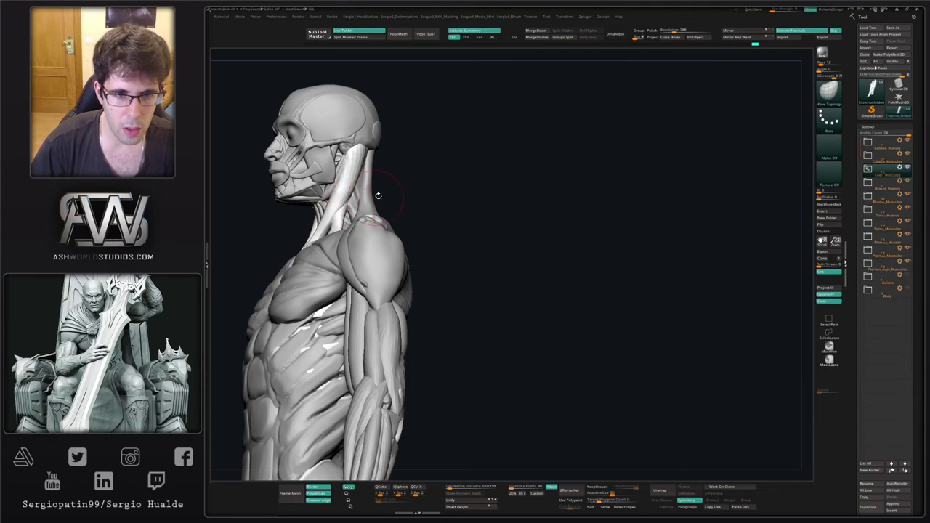
click(731, 38)
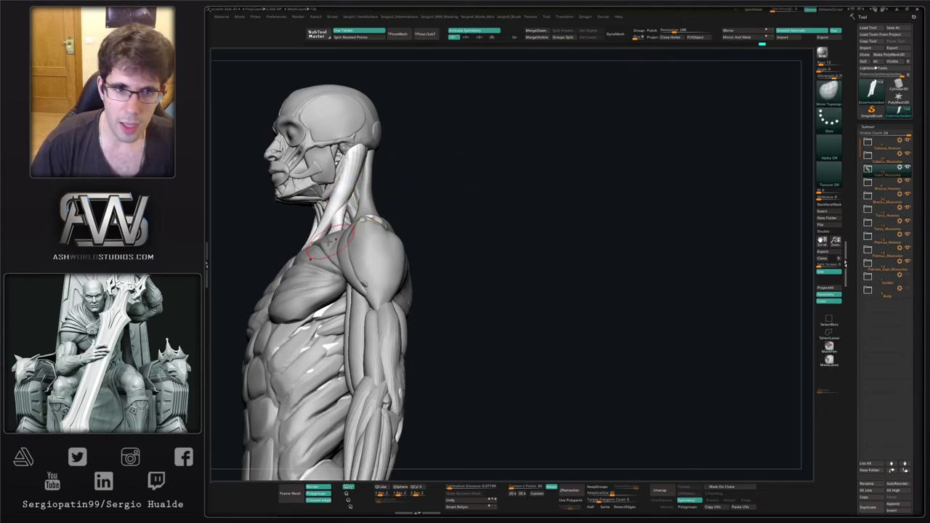
key(w)
drag(356, 177, 363, 183)
key(q)
mouse_move(354, 218)
right_down()
mouse_move(346, 216)
mouse_move(358, 186)
mouse_move(356, 203)
mouse_move(331, 227)
mouse_move(354, 205)
mouse_move(333, 145)
mouse_move(356, 161)
mouse_move(348, 169)
mouse_move(343, 149)
right_up()
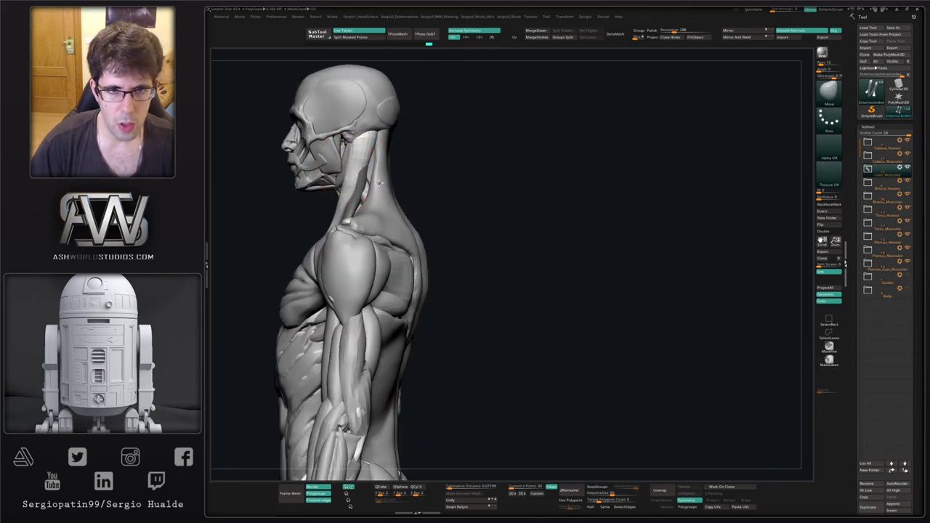
right_drag(379, 182, 366, 180)
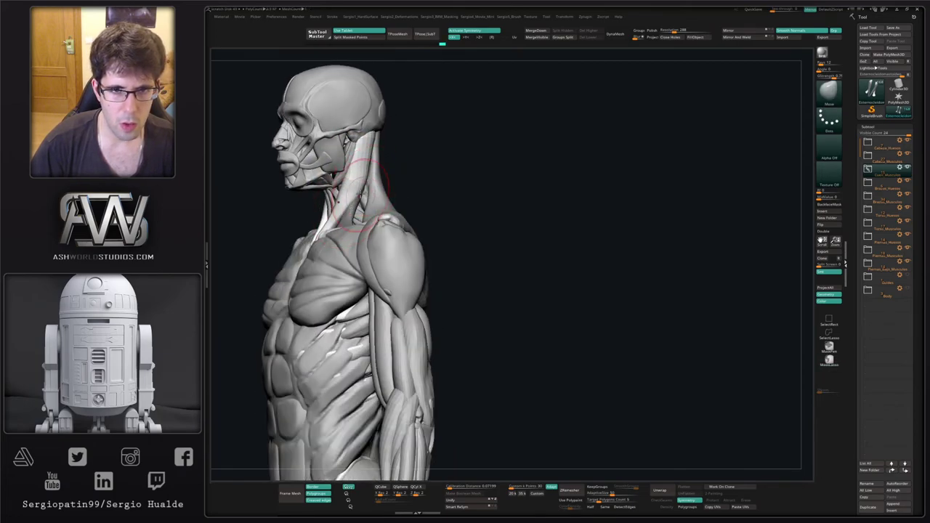
Inspect the full écorché figure from the front, comparing the neck and trapezius with the overall body proportions.
mouse_move(361, 185)
right_down()
mouse_move(355, 166)
mouse_move(386, 183)
mouse_move(415, 181)
mouse_move(412, 190)
mouse_move(400, 152)
mouse_move(407, 110)
right_up()
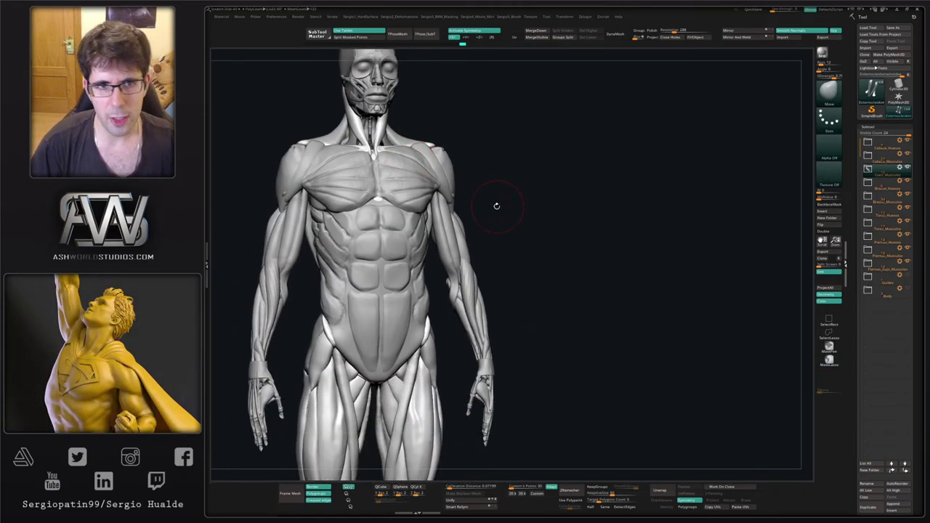
mouse_move(496, 206)
right_down()
mouse_move(470, 208)
mouse_move(479, 221)
mouse_move(502, 218)
mouse_move(484, 213)
mouse_move(497, 216)
mouse_move(486, 167)
right_up()
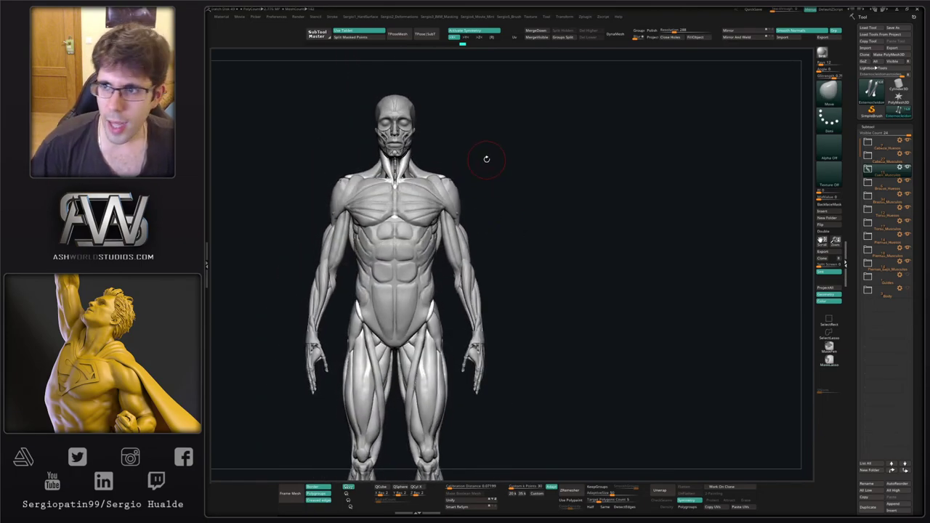
key(ctrl)
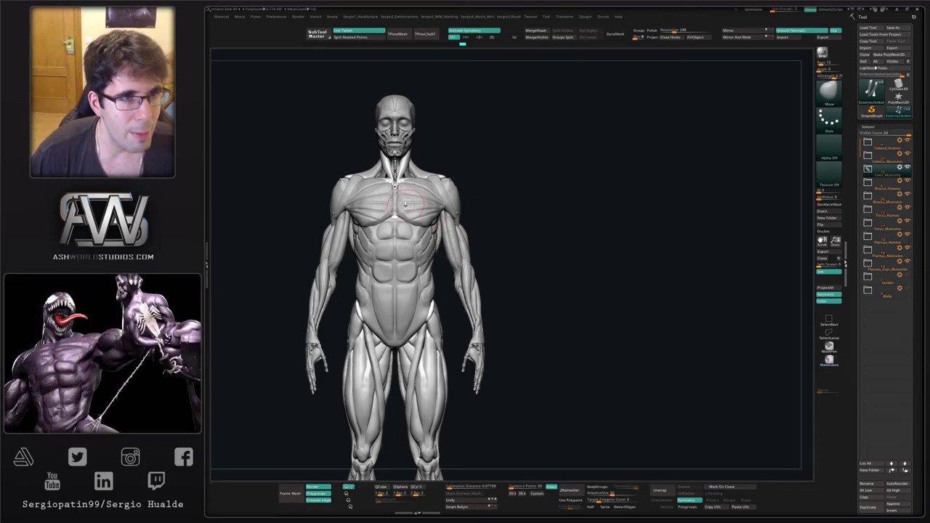
drag(449, 244, 407, 166)
mouse_move(407, 167)
ctrl+right_down()
mouse_move(413, 190)
mouse_move(436, 182)
ctrl+right_up()
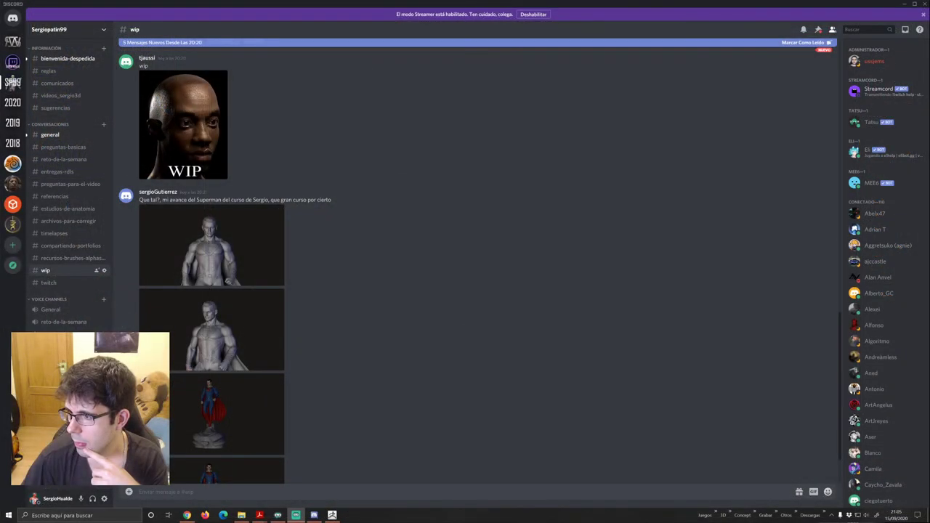
Review the latest posts in Discord's wip channel, viewing the bald male head render at enlarged size.
scroll(287, 241, up, 2)
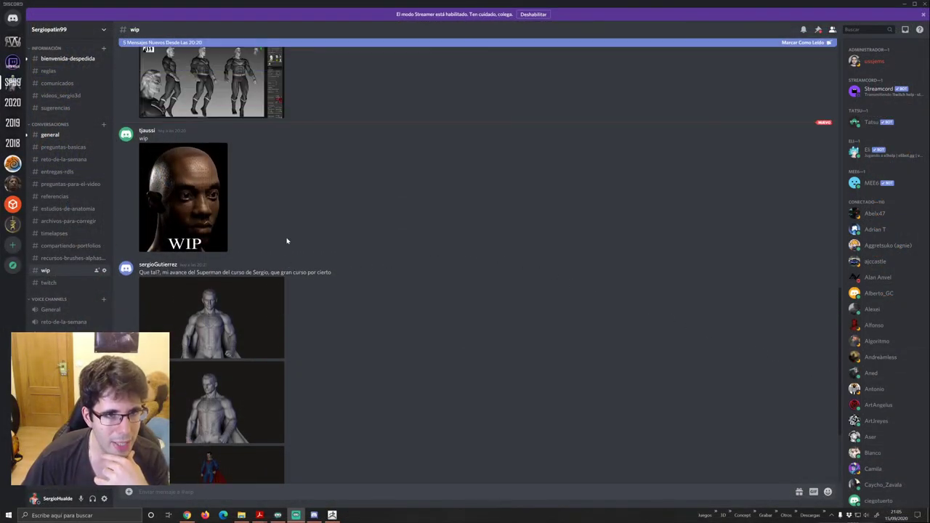
scroll(288, 242, up, 2)
scroll(251, 280, up, 1)
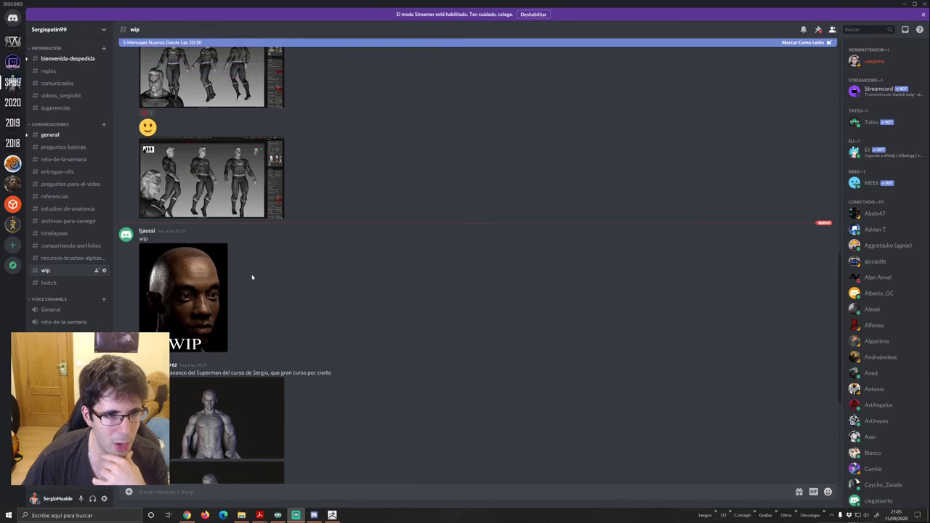
click(209, 305)
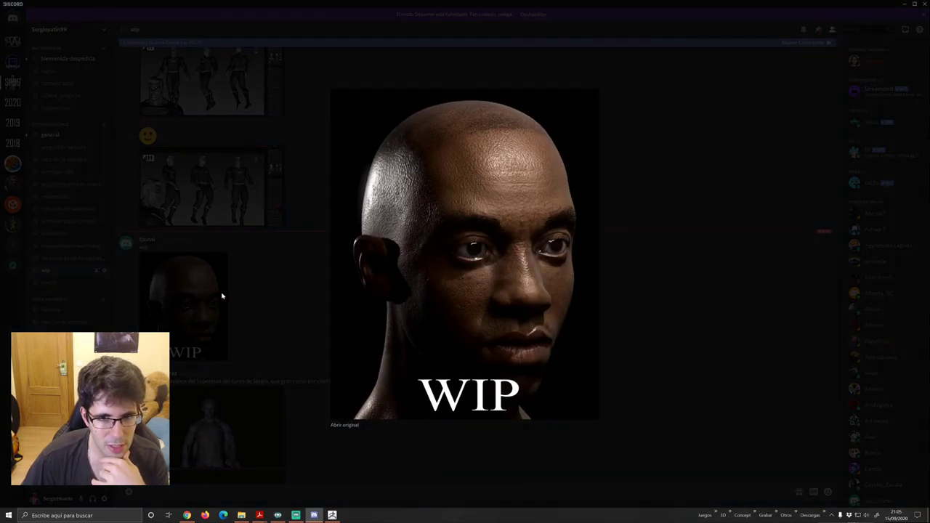
click(244, 289)
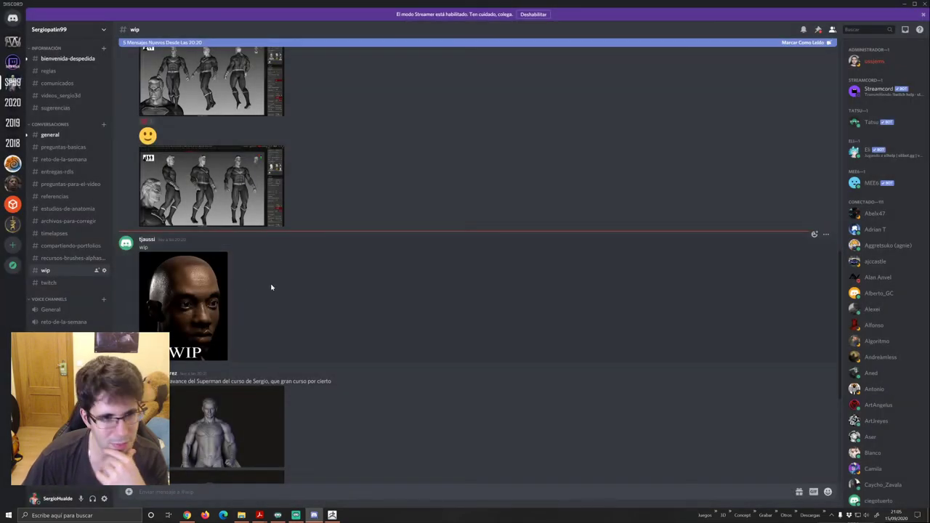
scroll(271, 287, up, 3)
scroll(271, 288, up, 4)
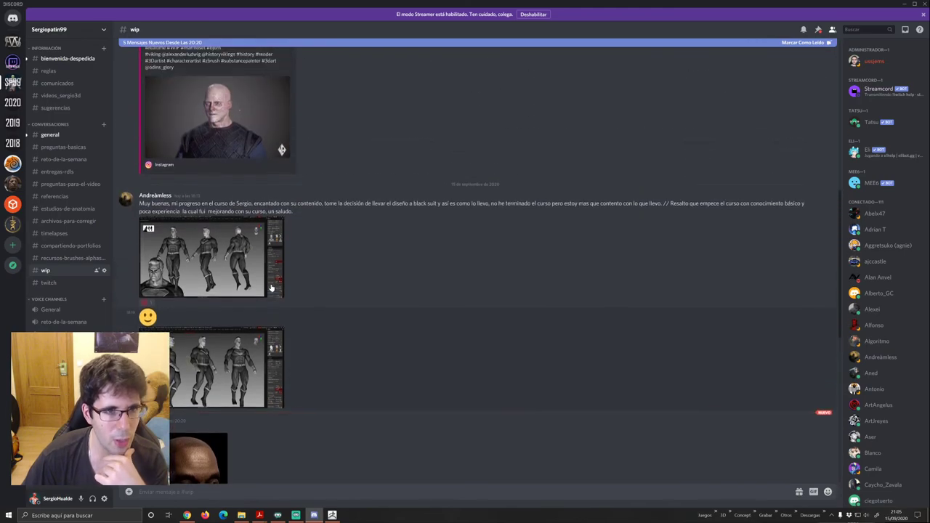
scroll(271, 288, down, 2)
scroll(269, 281, down, 5)
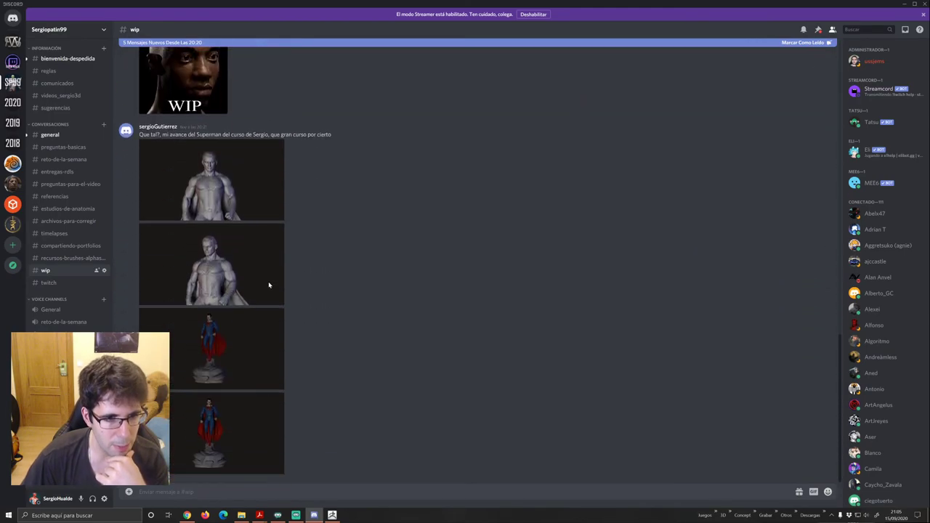
Enlarge each of the four Superman progress images in turn, two grey bust views and two coloured statue views.
click(239, 184)
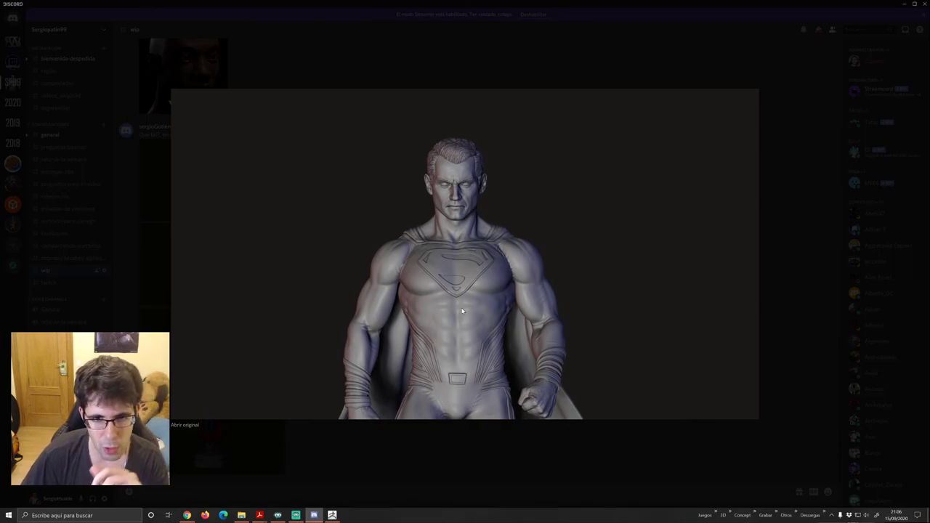
key(Escape)
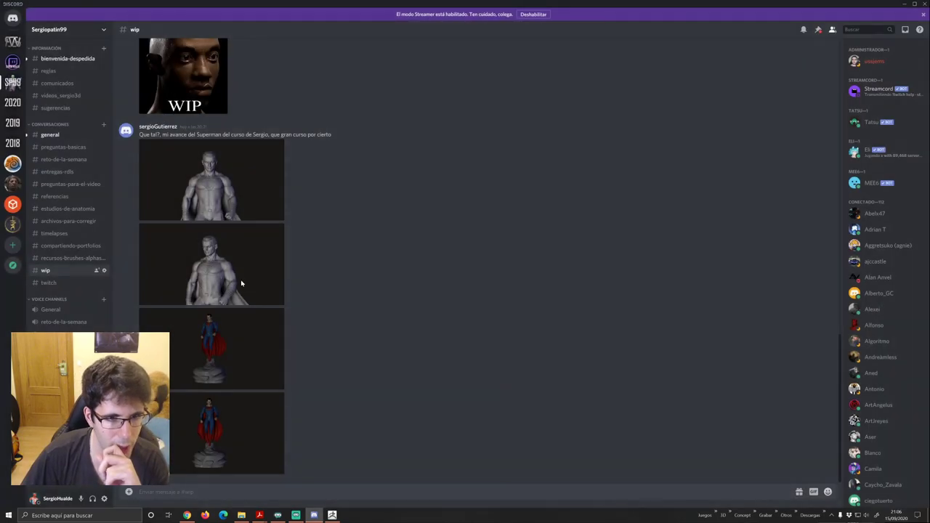
click(240, 283)
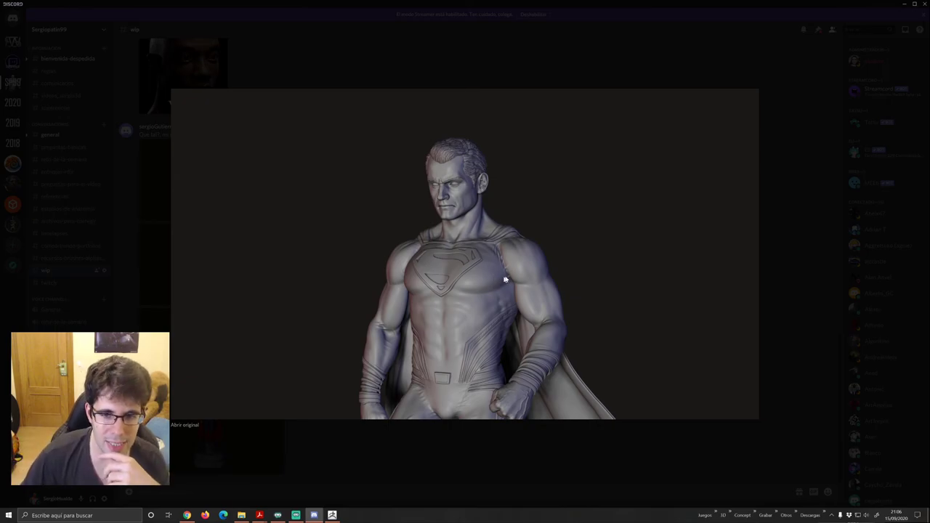
click(451, 428)
click(259, 346)
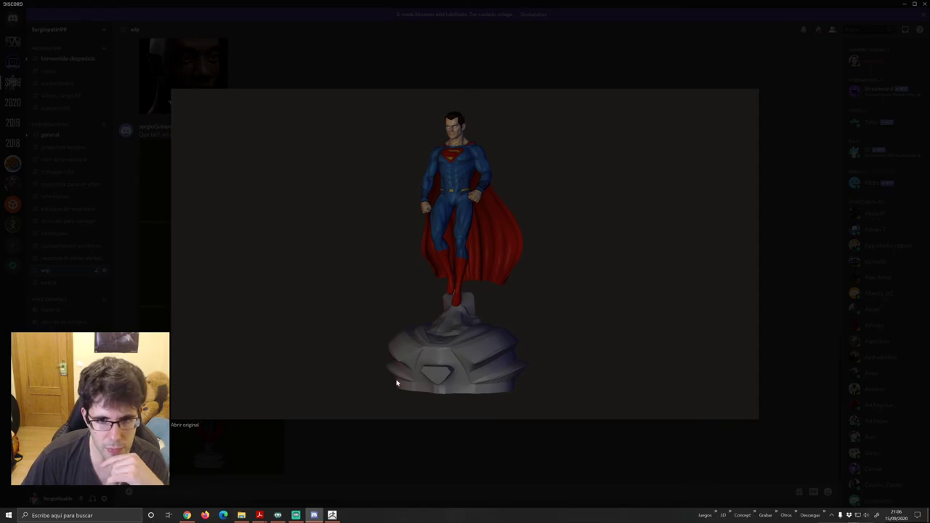
click(410, 463)
click(257, 430)
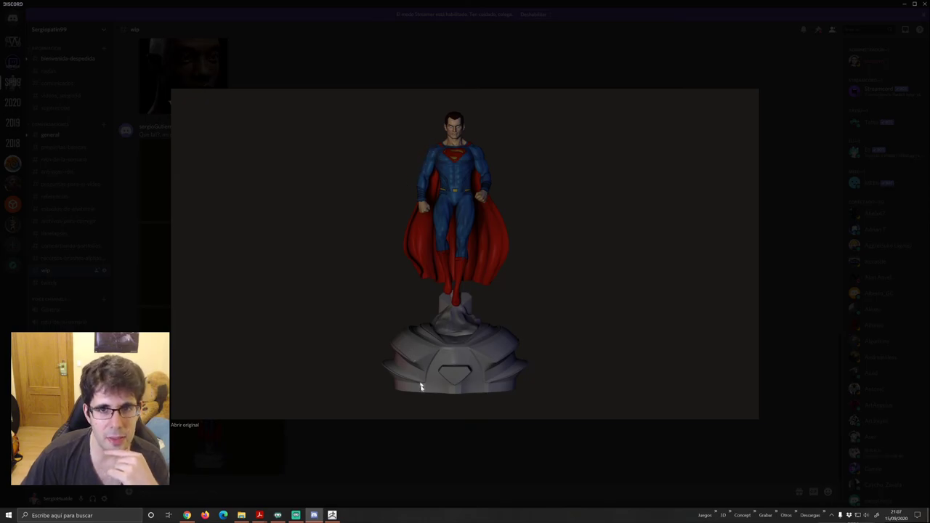
click(379, 426)
Enlarge the first black-suit Superman sculpt image and look through the whole wip channel from its beginning to the newest post.
scroll(320, 365, up, 5)
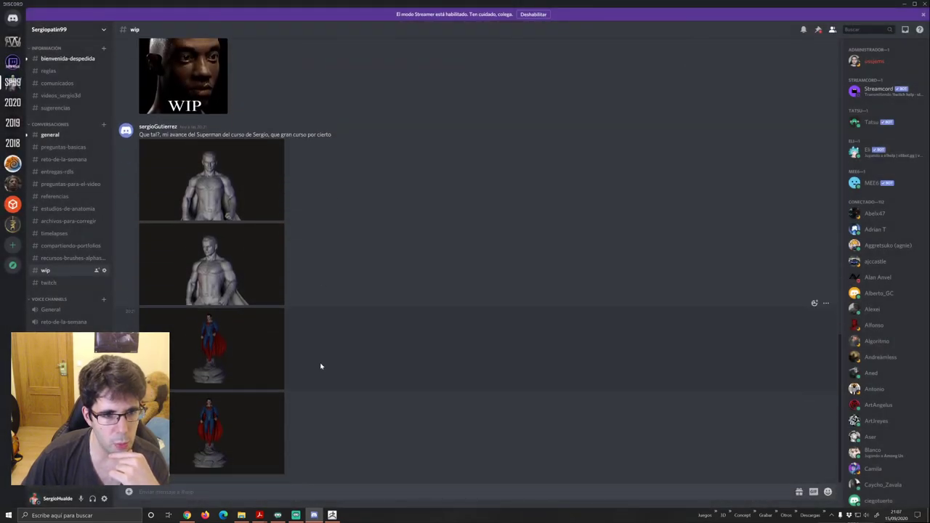
scroll(321, 366, up, 3)
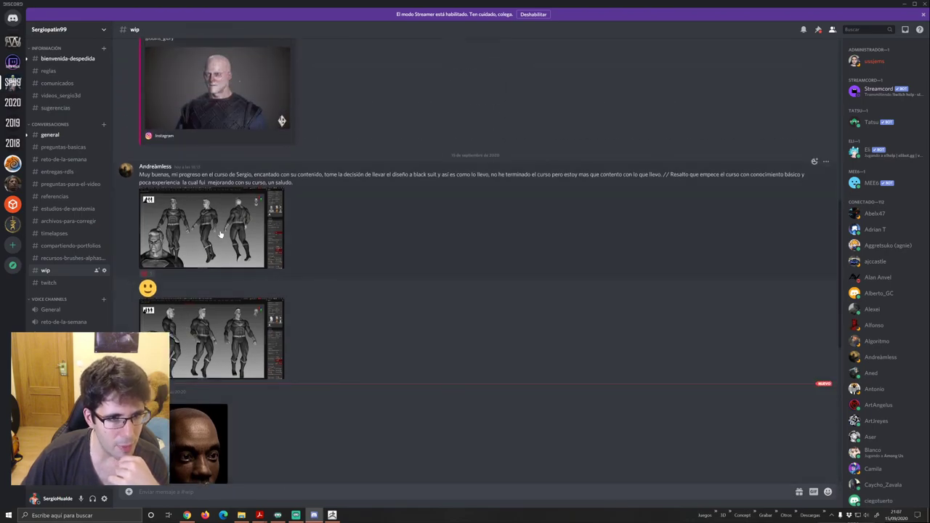
click(221, 234)
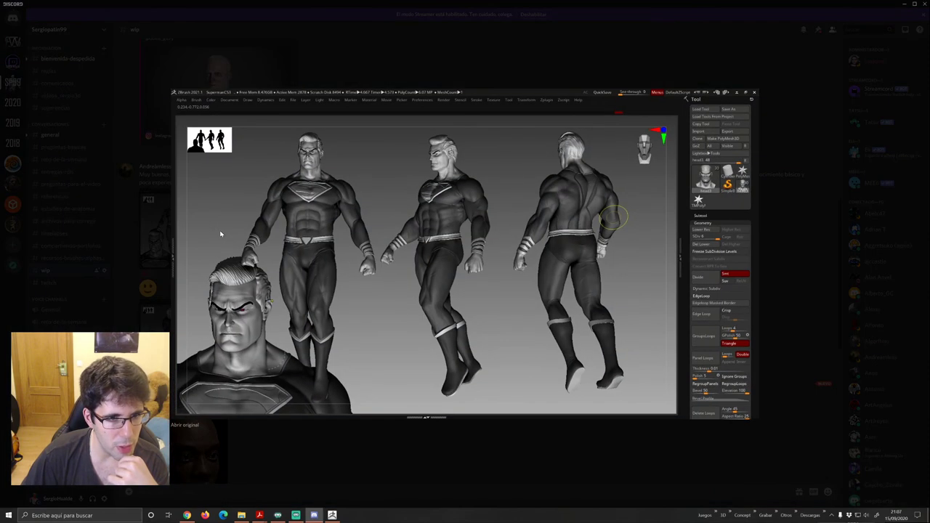
click(284, 442)
scroll(298, 294, up, 10)
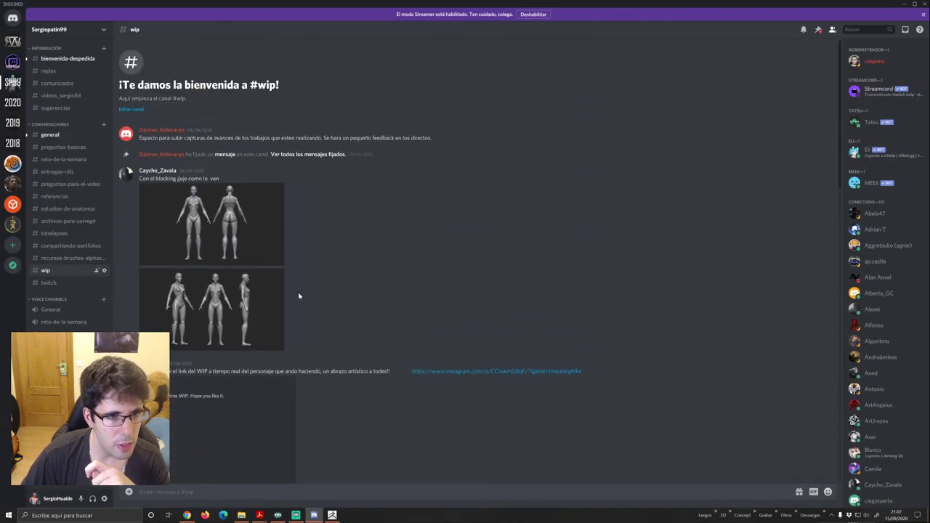
scroll(300, 294, down, 10)
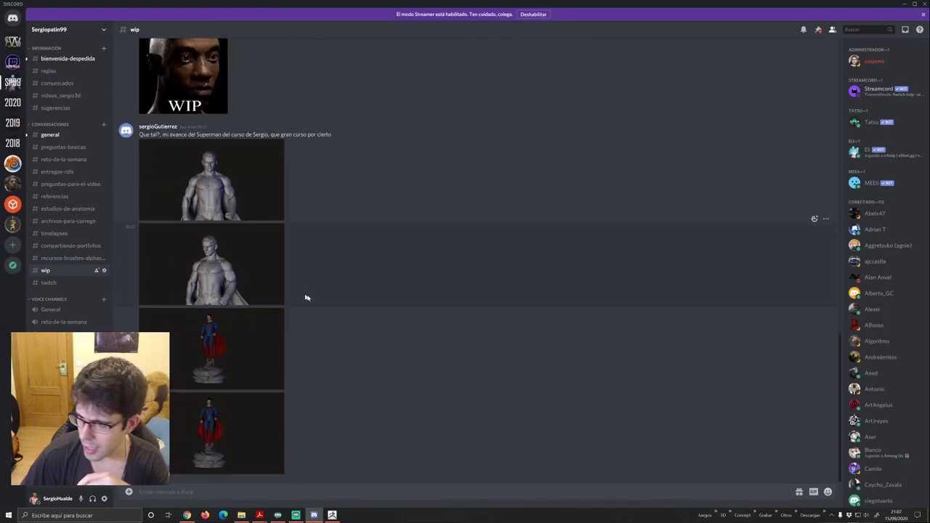
scroll(465, 320, up, 3)
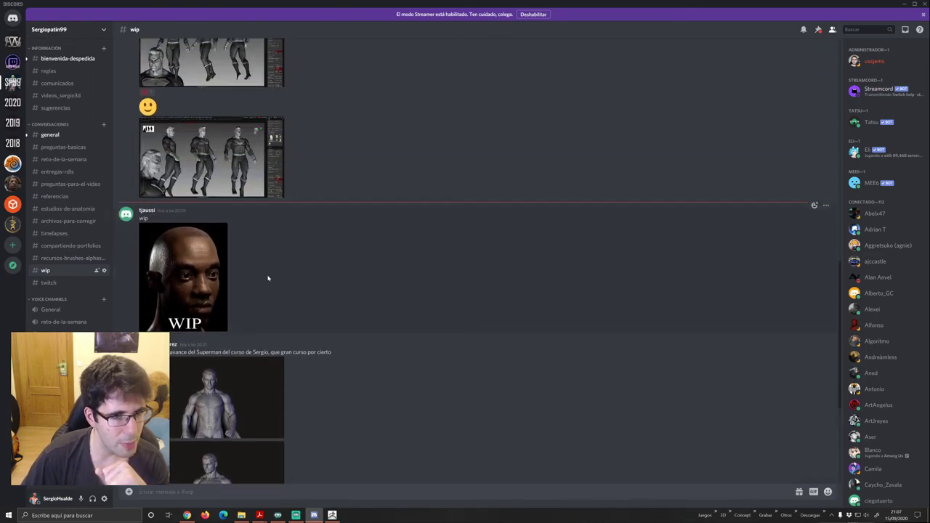
scroll(267, 278, down, 3)
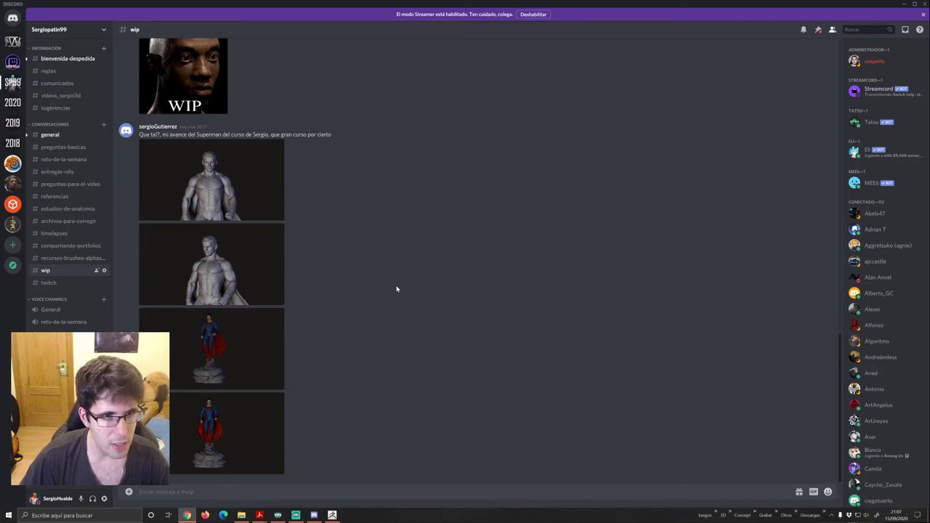
Examine the bald male head render at enlarged size again and recheck the neighbouring progress posts.
scroll(336, 273, up, 3)
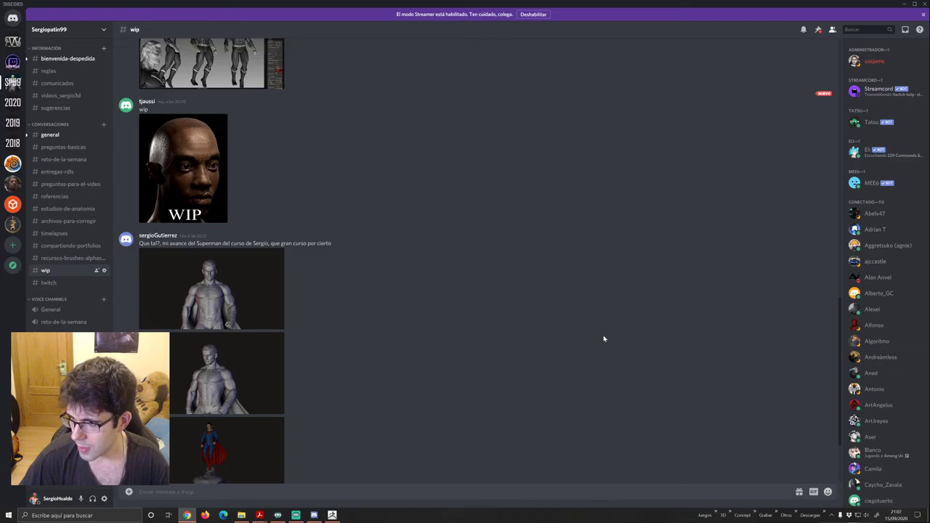
scroll(240, 232, up, 1)
click(218, 233)
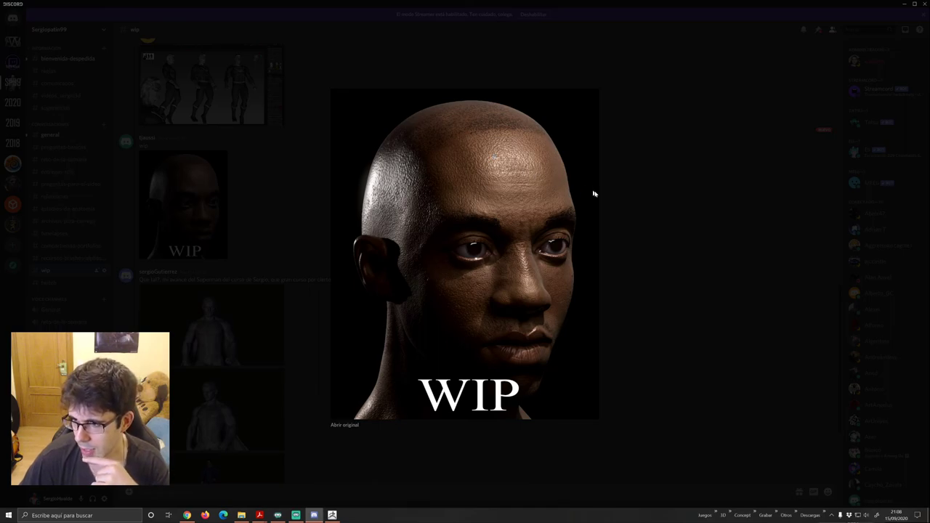
click(720, 249)
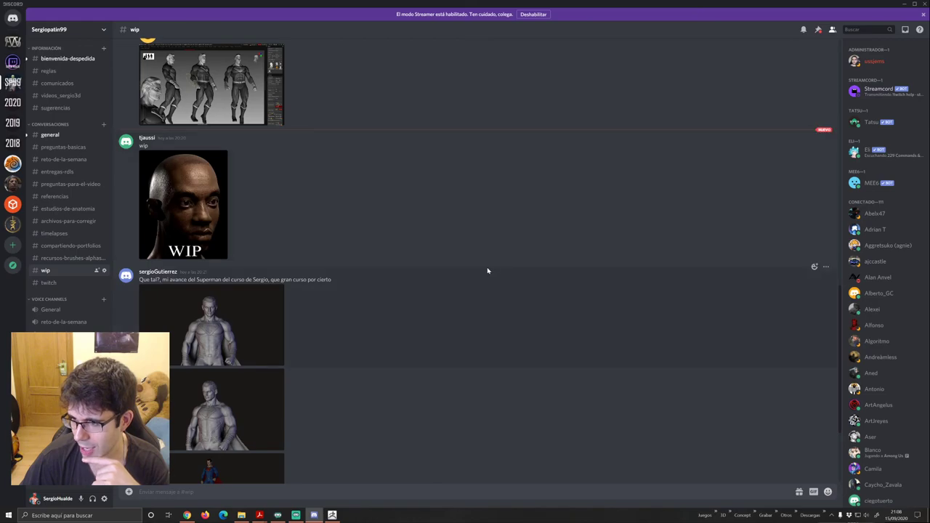
scroll(487, 269, down, 3)
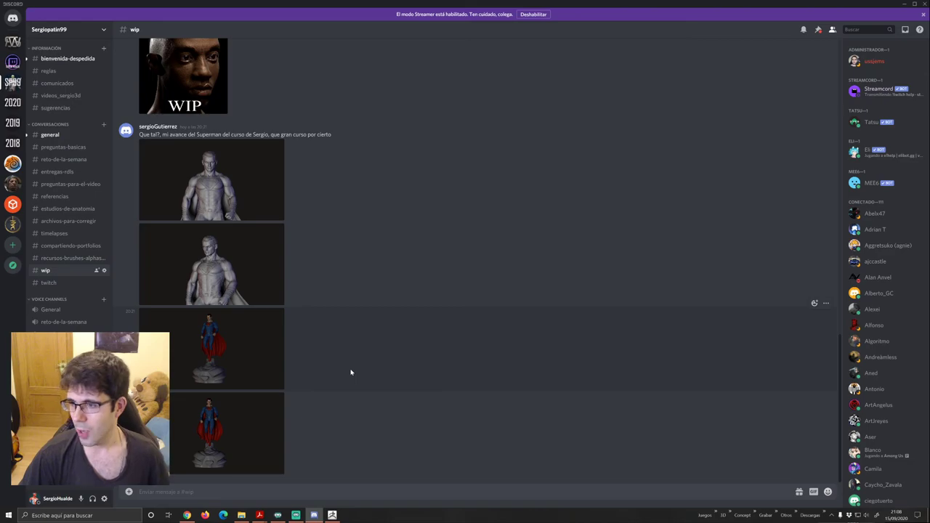
scroll(348, 367, up, 3)
scroll(348, 367, up, 3)
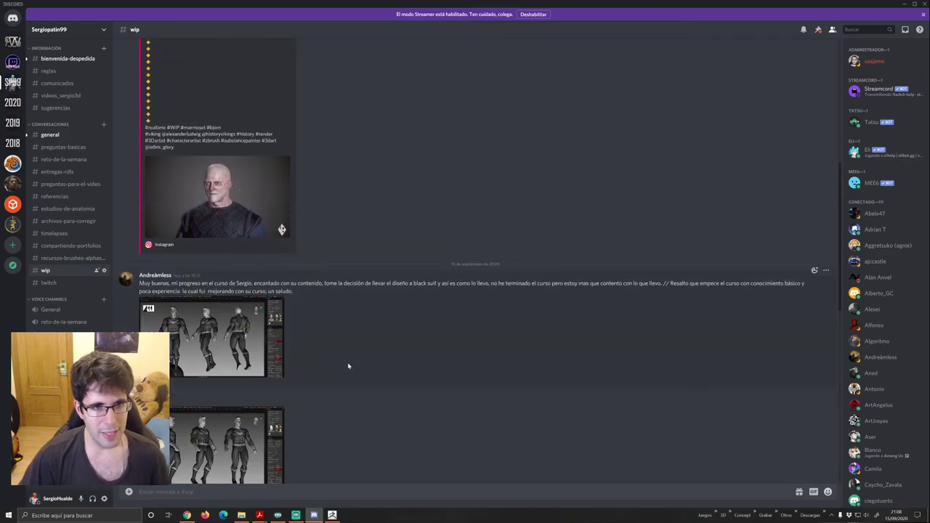
scroll(348, 368, down, 5)
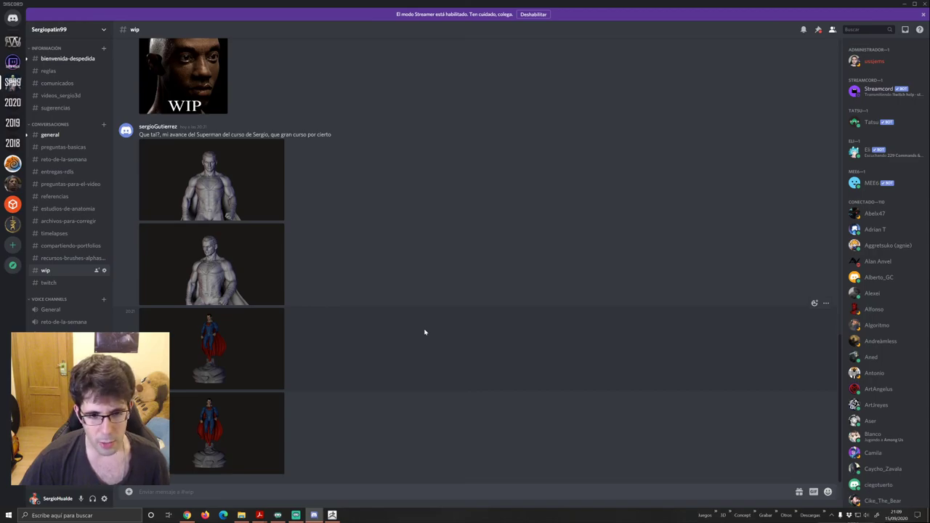
Switch back to ZBrush and inspect the complete écorché figure from the front, side and back.
click(333, 515)
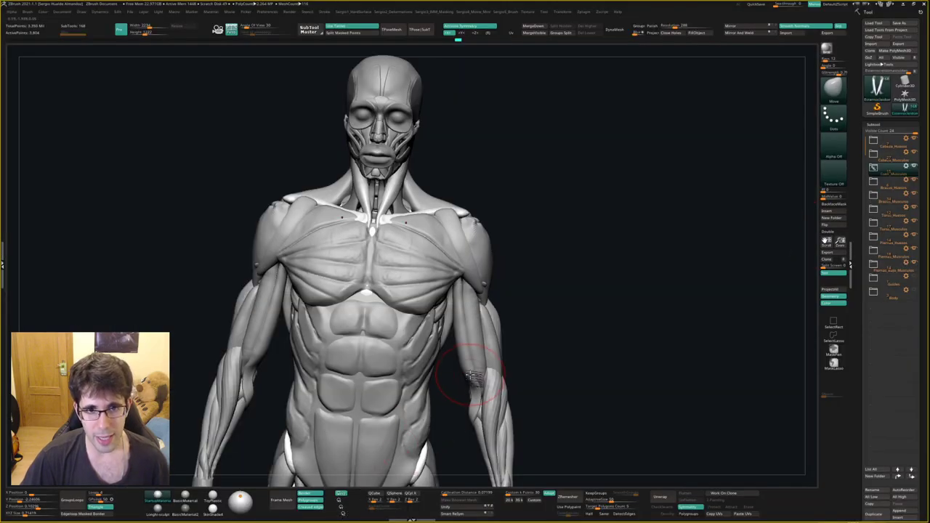
mouse_move(457, 373)
mouse_down()
mouse_move(424, 368)
mouse_move(639, 305)
mouse_up()
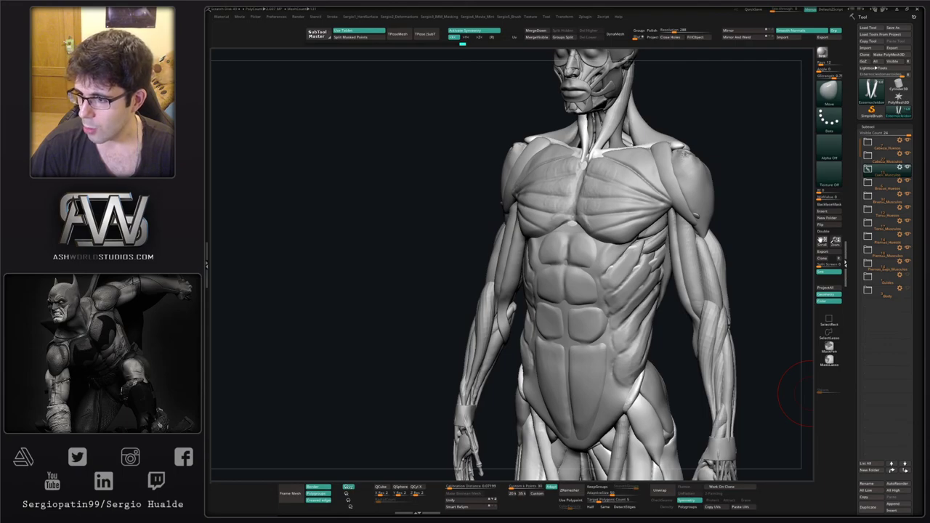
right_drag(608, 268, 640, 286)
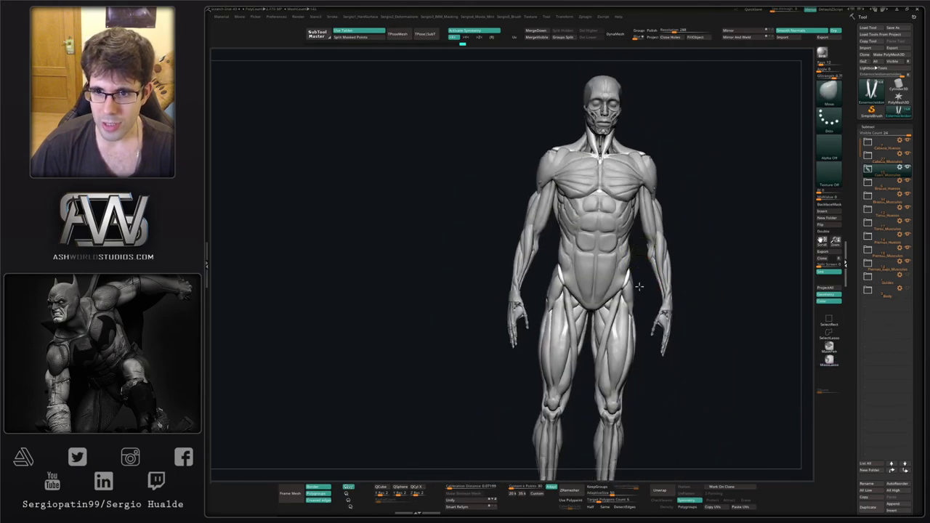
drag(638, 287, 535, 247)
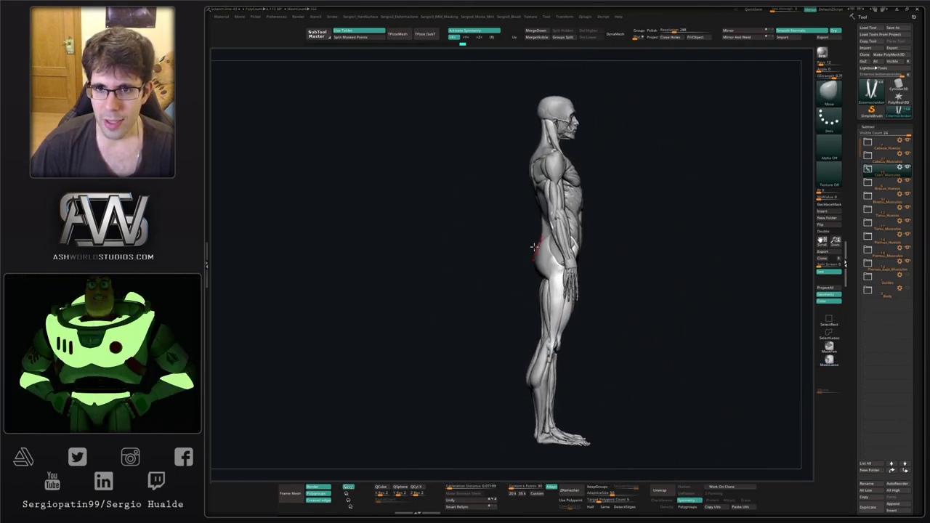
right_drag(534, 247, 555, 246)
alt+right_drag(600, 171, 496, 263)
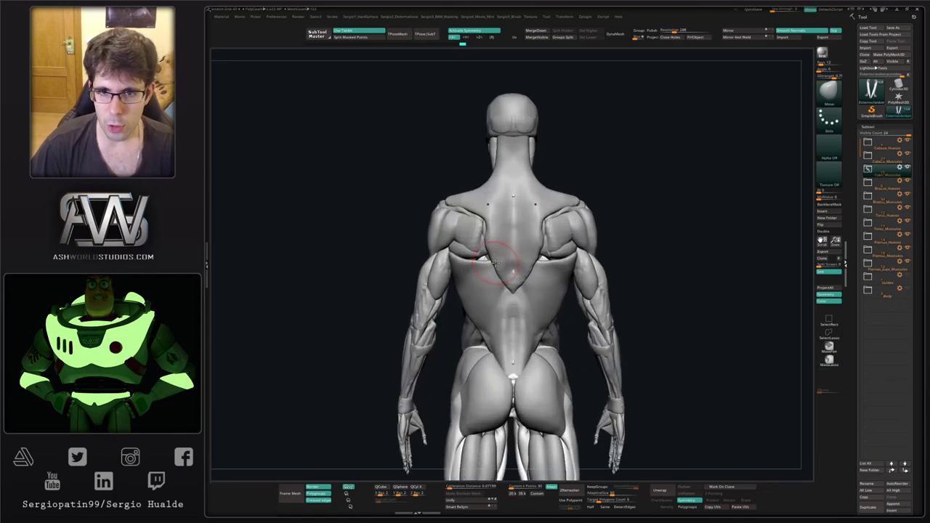
Show the Body folder over the muscles and view the skinned figure from the front.
drag(495, 263, 565, 264)
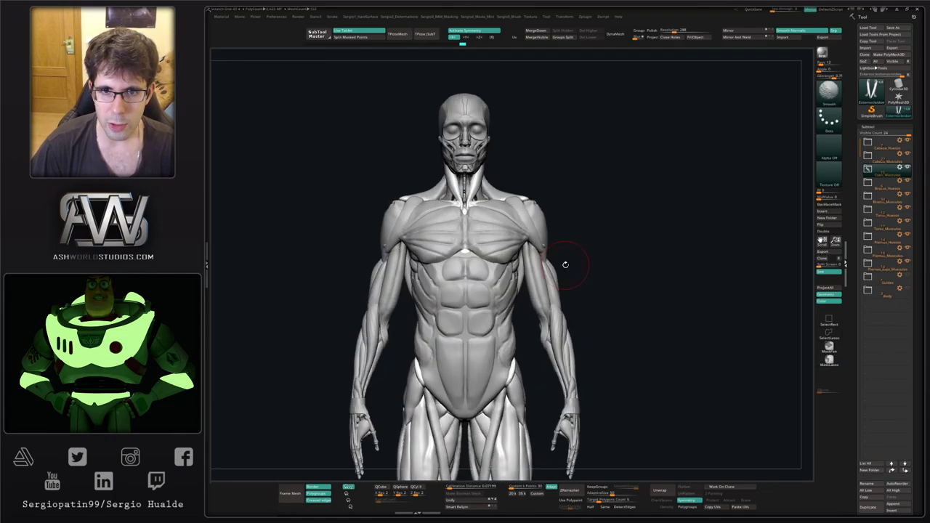
click(907, 290)
ctrl+right_drag(579, 272, 533, 252)
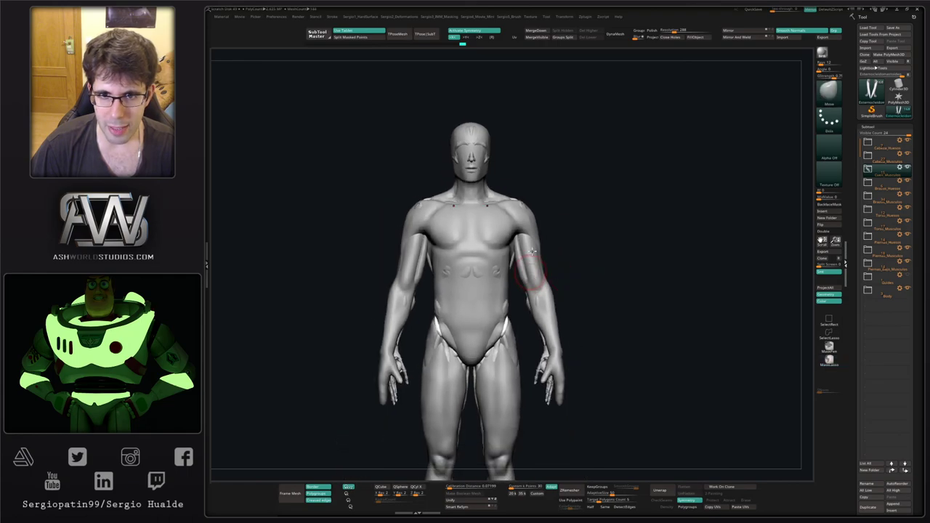
Examine the skinned figure from a three-quarter angle and hide the Body folder to expose the muscles.
drag(533, 251, 495, 275)
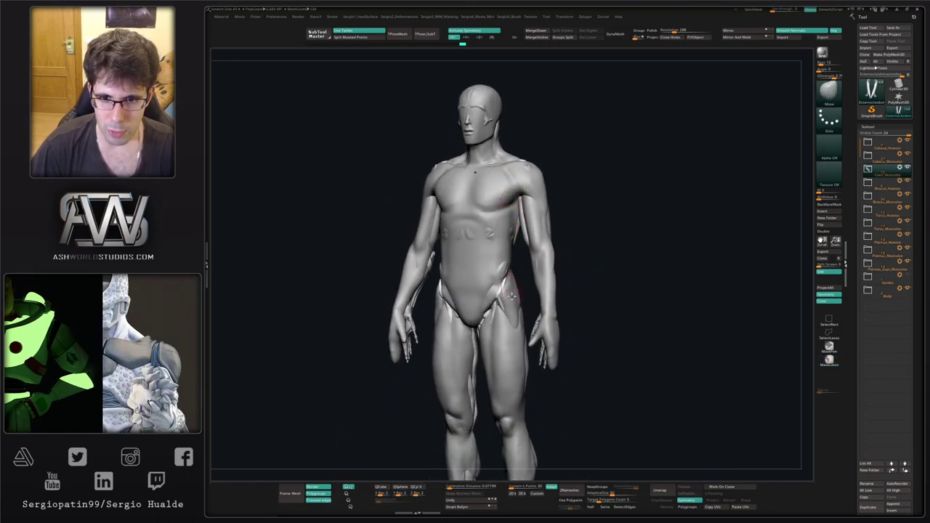
ctrl+right_drag(558, 336, 550, 319)
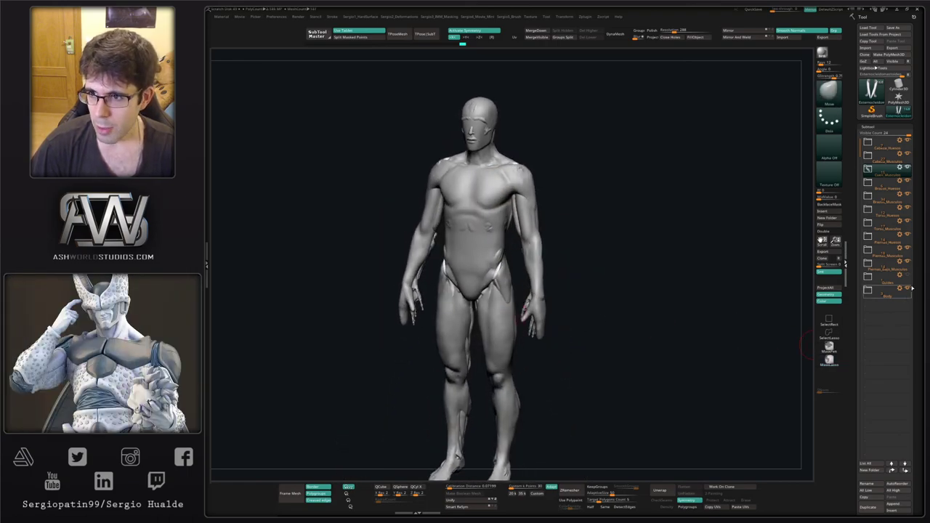
click(908, 289)
Inspect the exposed écorché muscles from the side, from the front at full length, and around the torso at a three-quarter angle.
ctrl+right_drag(497, 214, 514, 234)
ctrl+right_drag(485, 190, 476, 227)
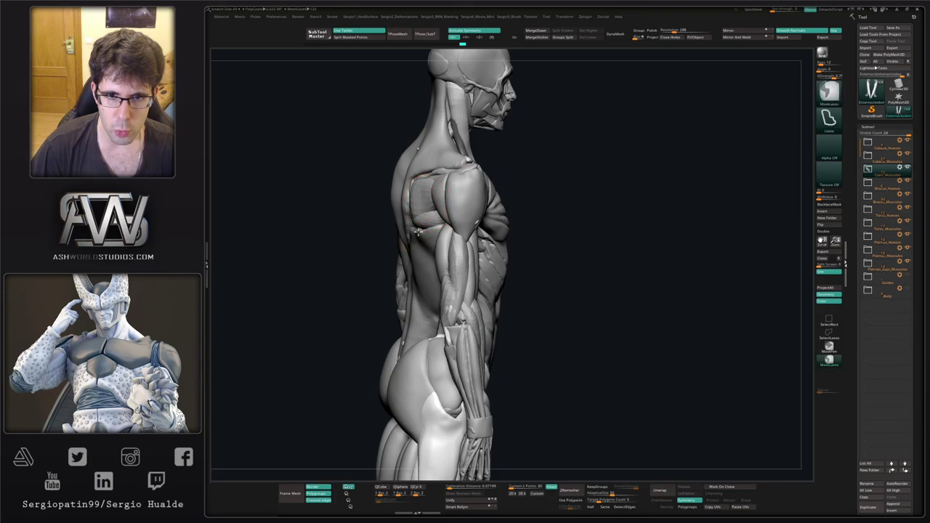
ctrl+right_drag(426, 202, 422, 186)
right_drag(422, 186, 463, 262)
drag(463, 263, 391, 259)
right_drag(391, 259, 362, 258)
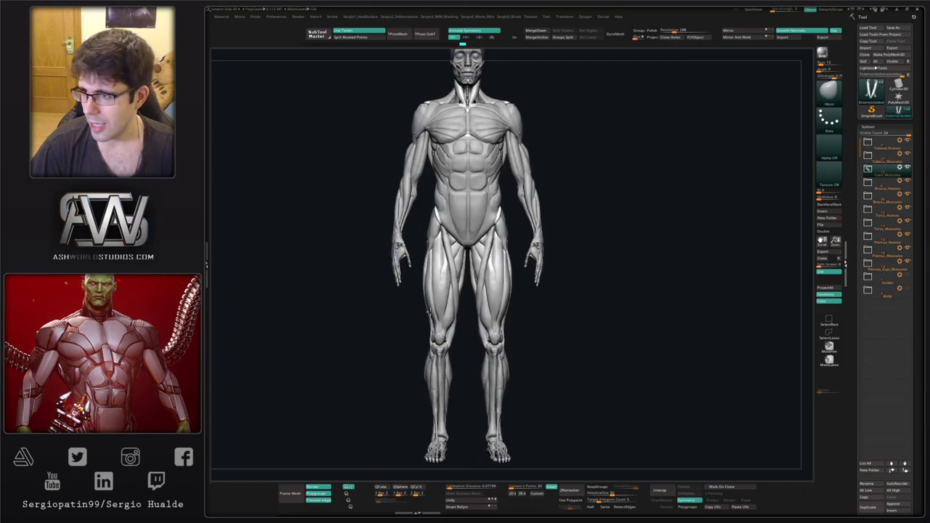
mouse_move(469, 240)
alt+right_down()
mouse_move(402, 345)
mouse_move(402, 327)
mouse_move(438, 290)
mouse_move(467, 315)
alt+right_up()
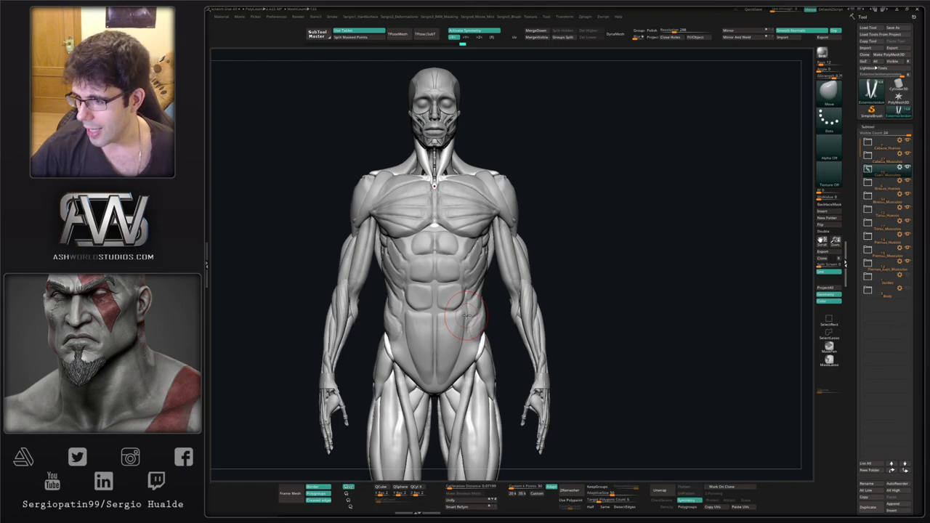
drag(647, 350, 594, 353)
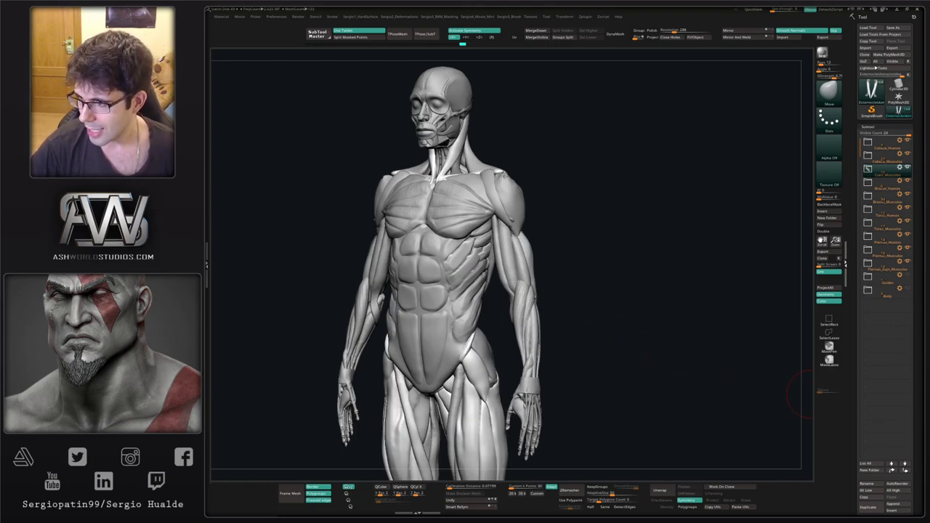